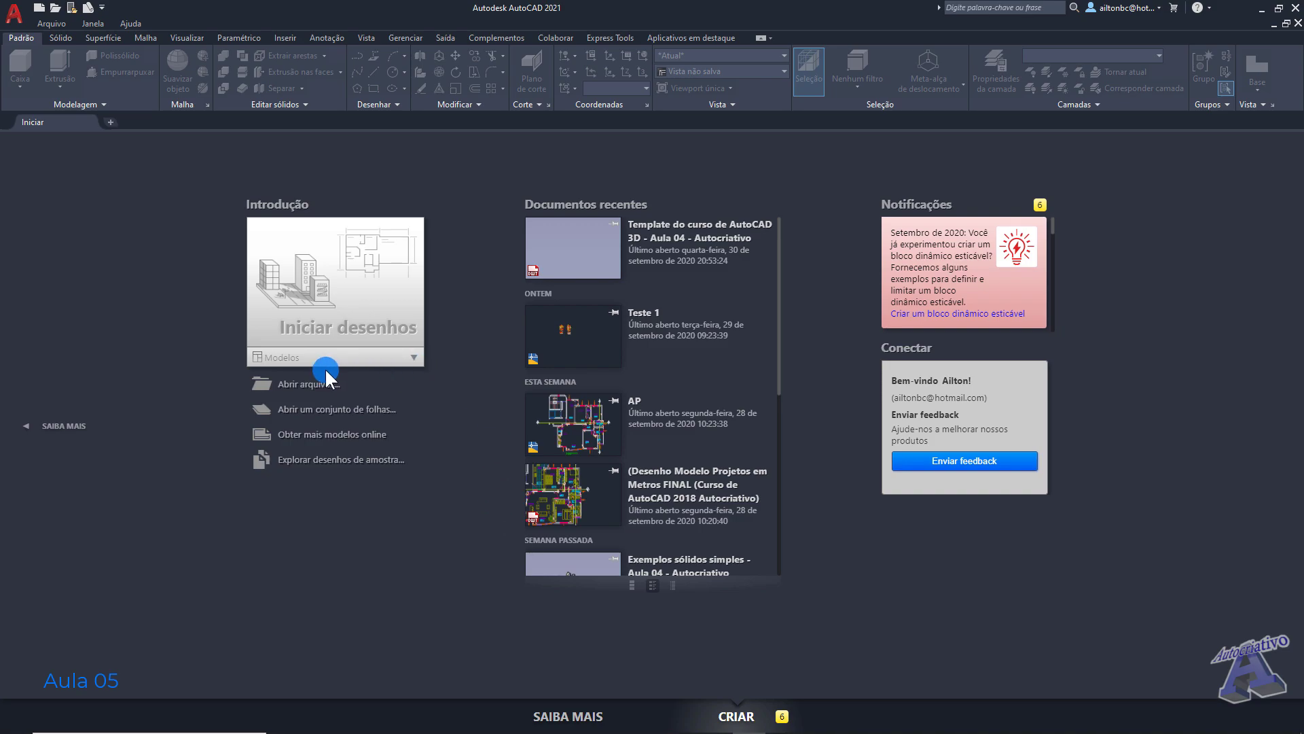
pyautogui.click(12, 14)
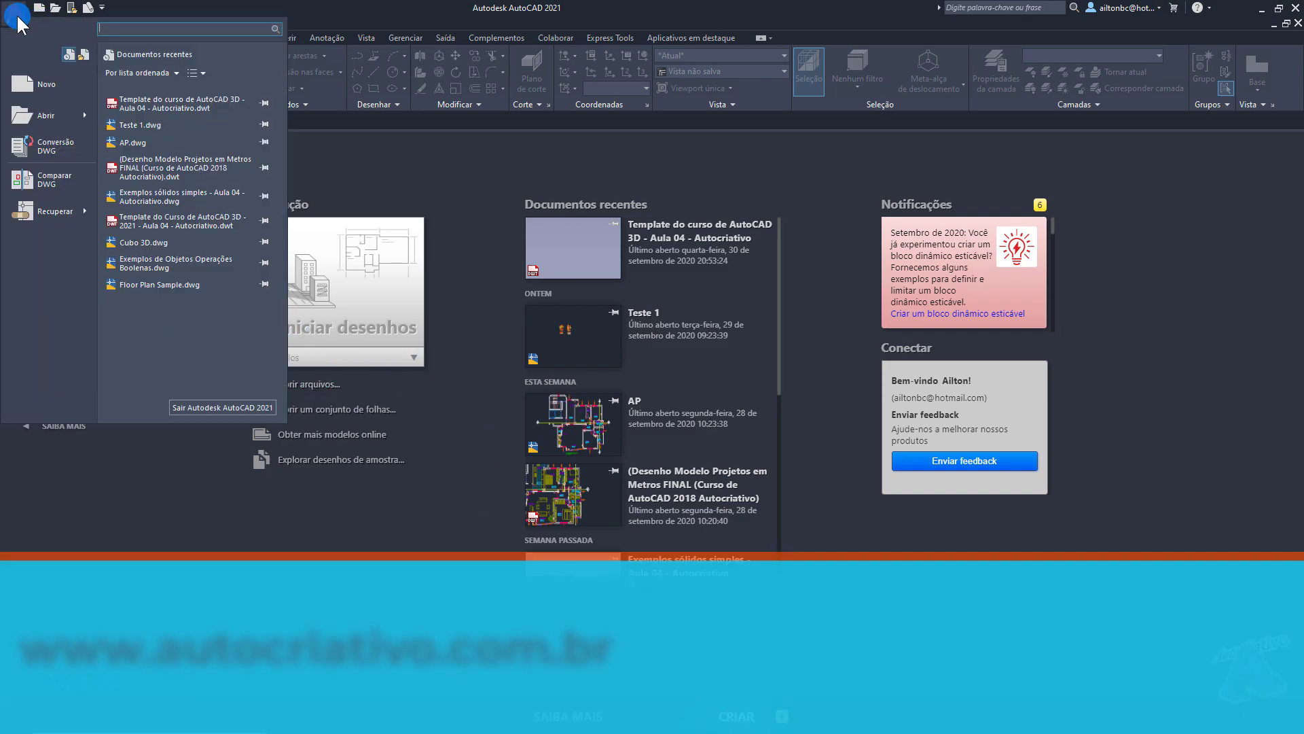
pyautogui.click(379, 172)
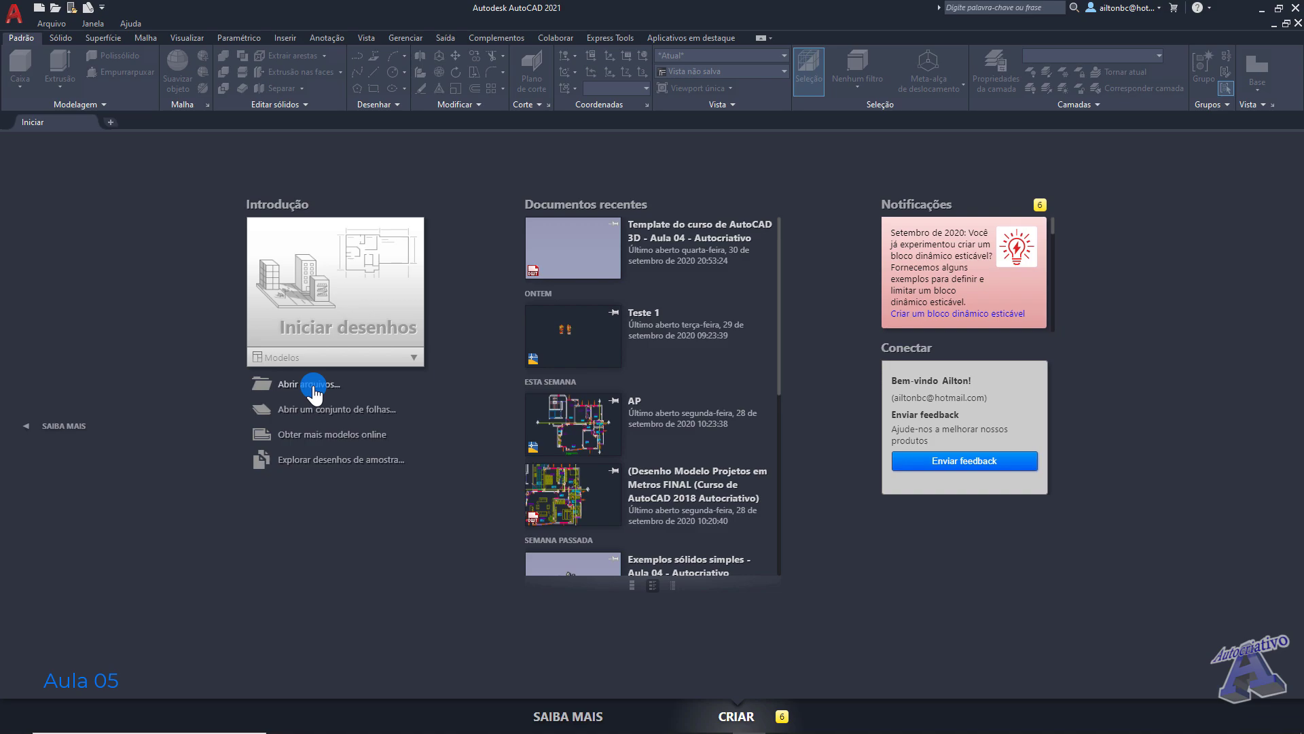
# Step: Start opening a file, browse to Aula 04 > Tema da Aula 04, and filter the files to drawing templates (*.dwt)
pyautogui.click(313, 384)
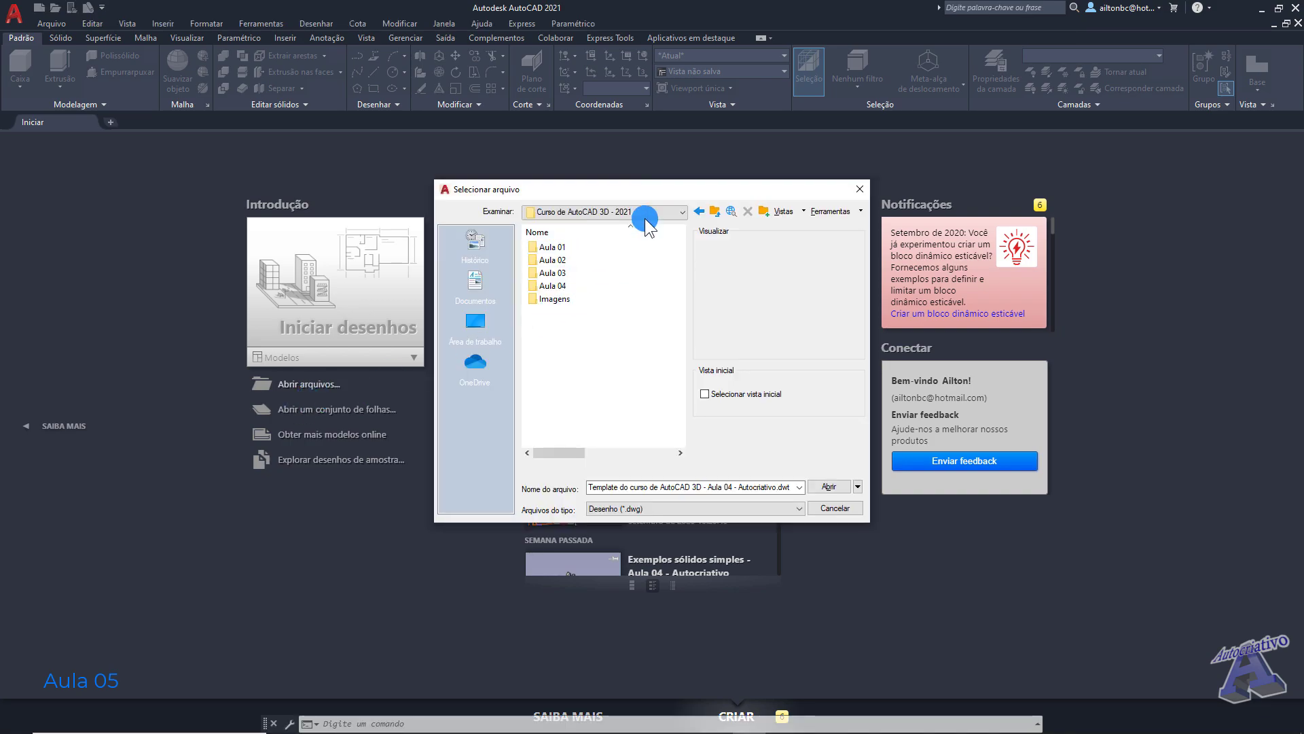
pyautogui.moveTo(646, 189); pyautogui.dragTo(625, 219)
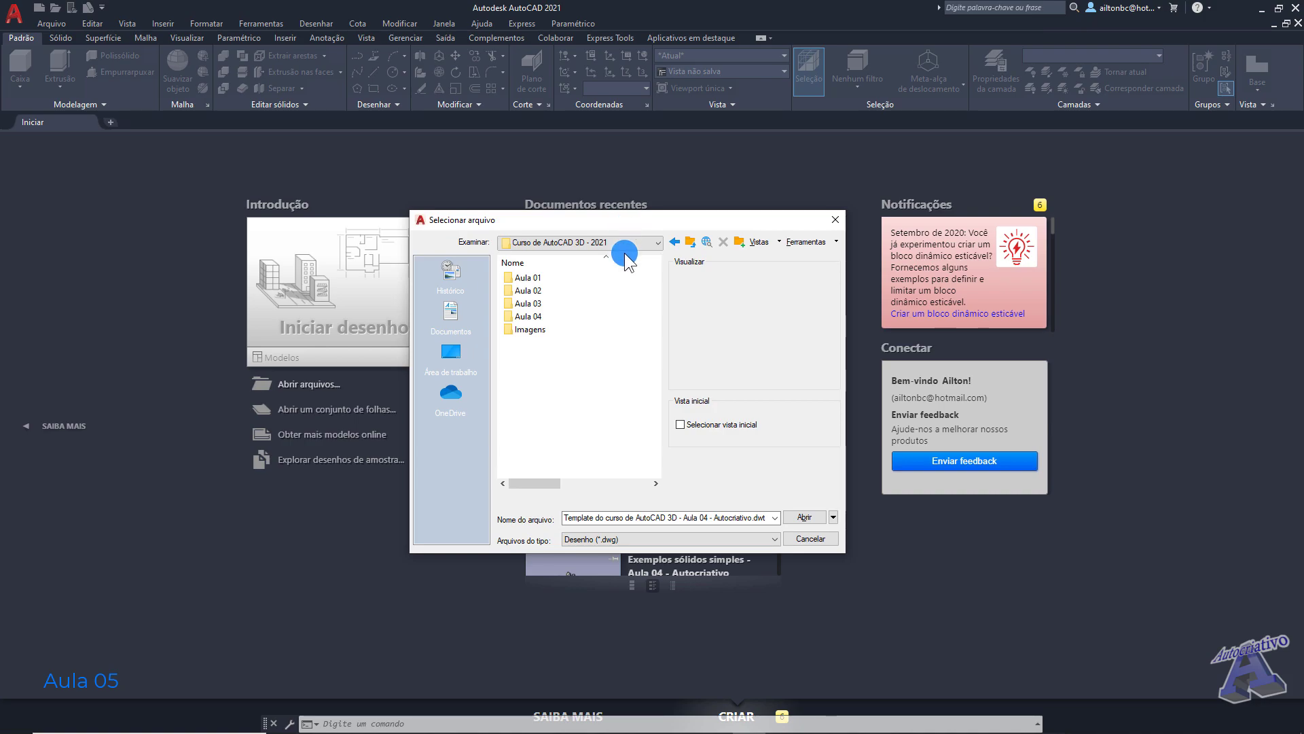
pyautogui.doubleClick(535, 315)
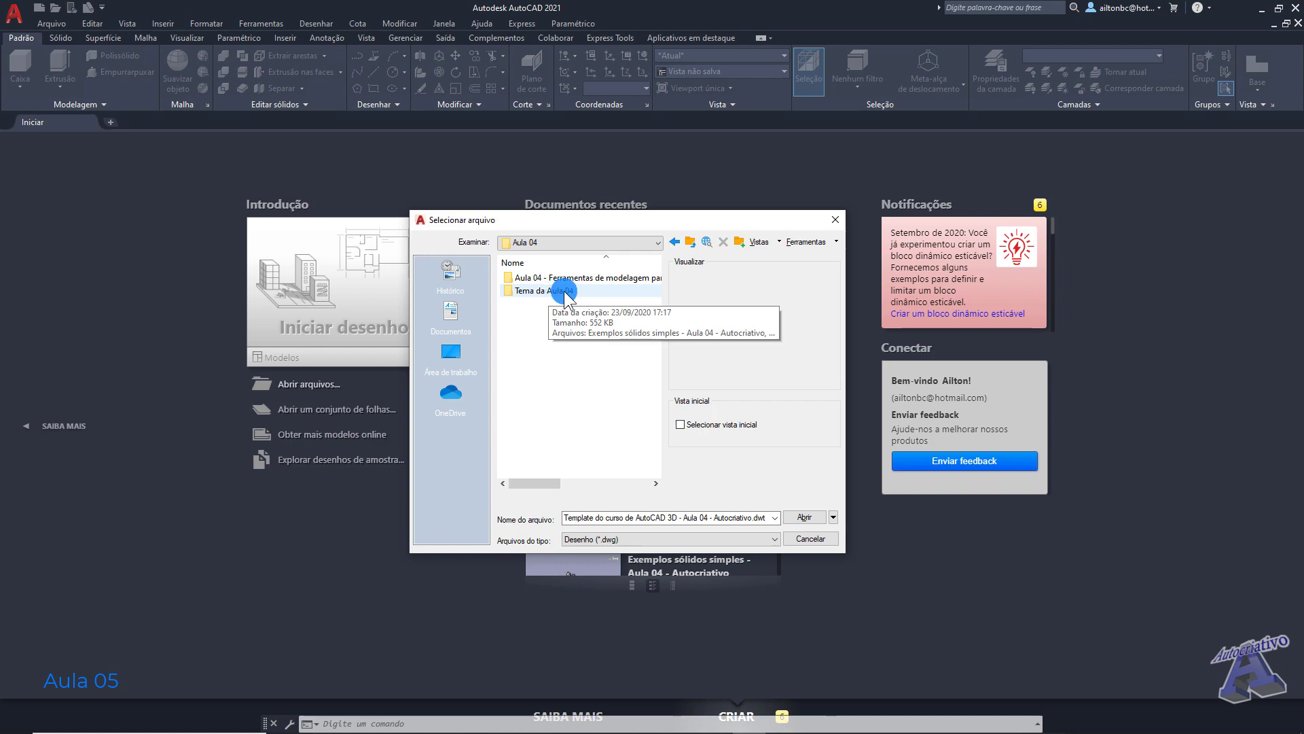
pyautogui.doubleClick(565, 292)
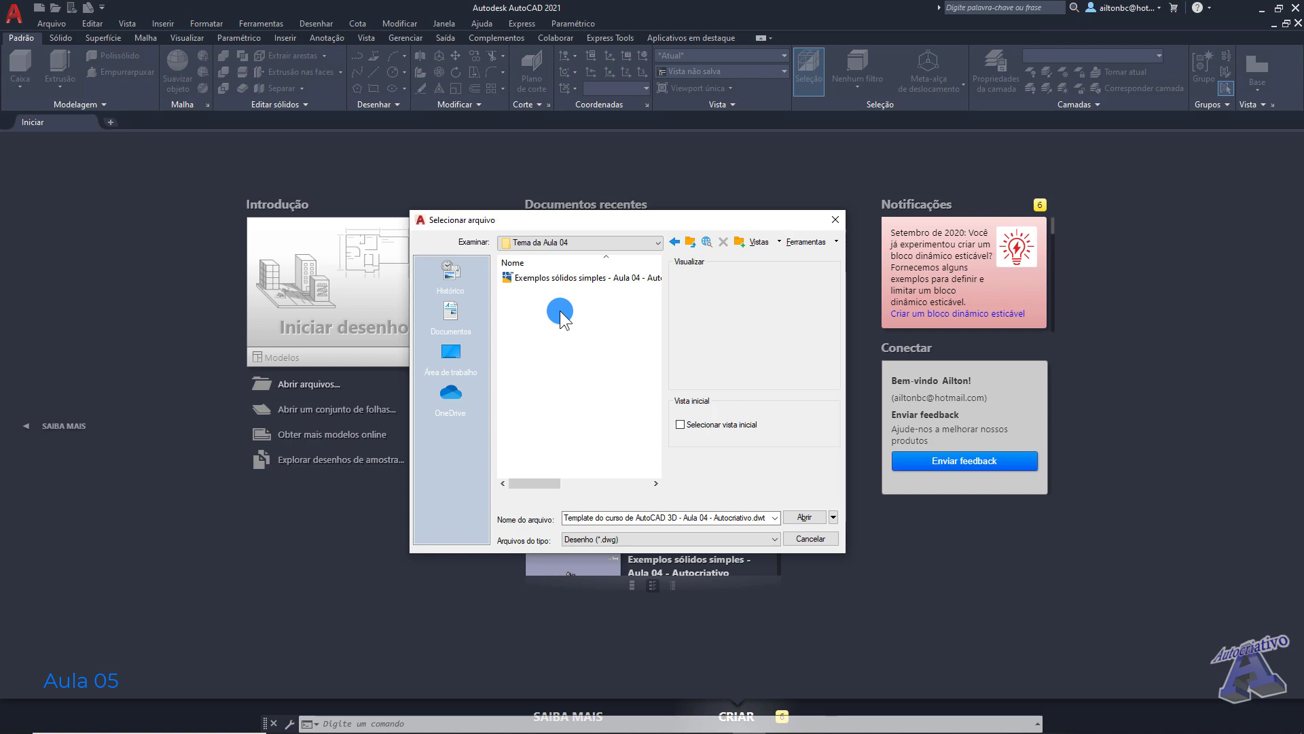
pyautogui.click(617, 541)
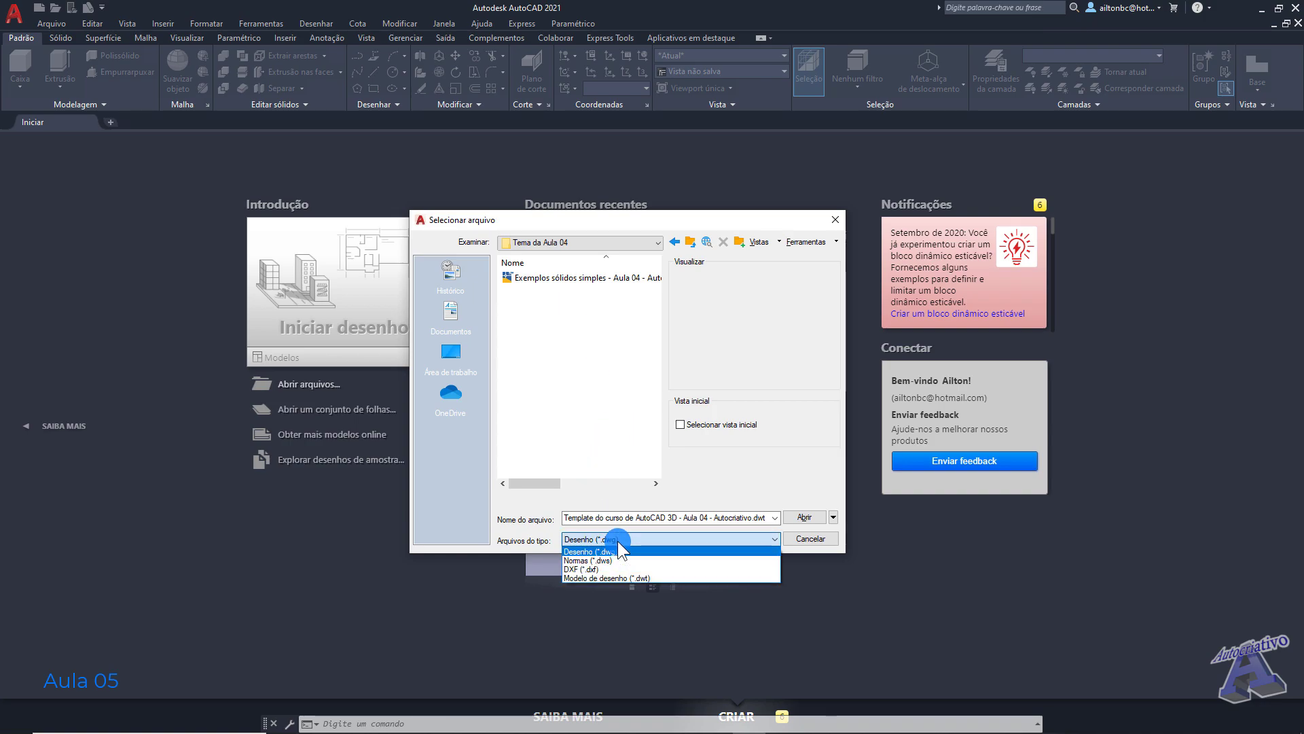
pyautogui.click(643, 578)
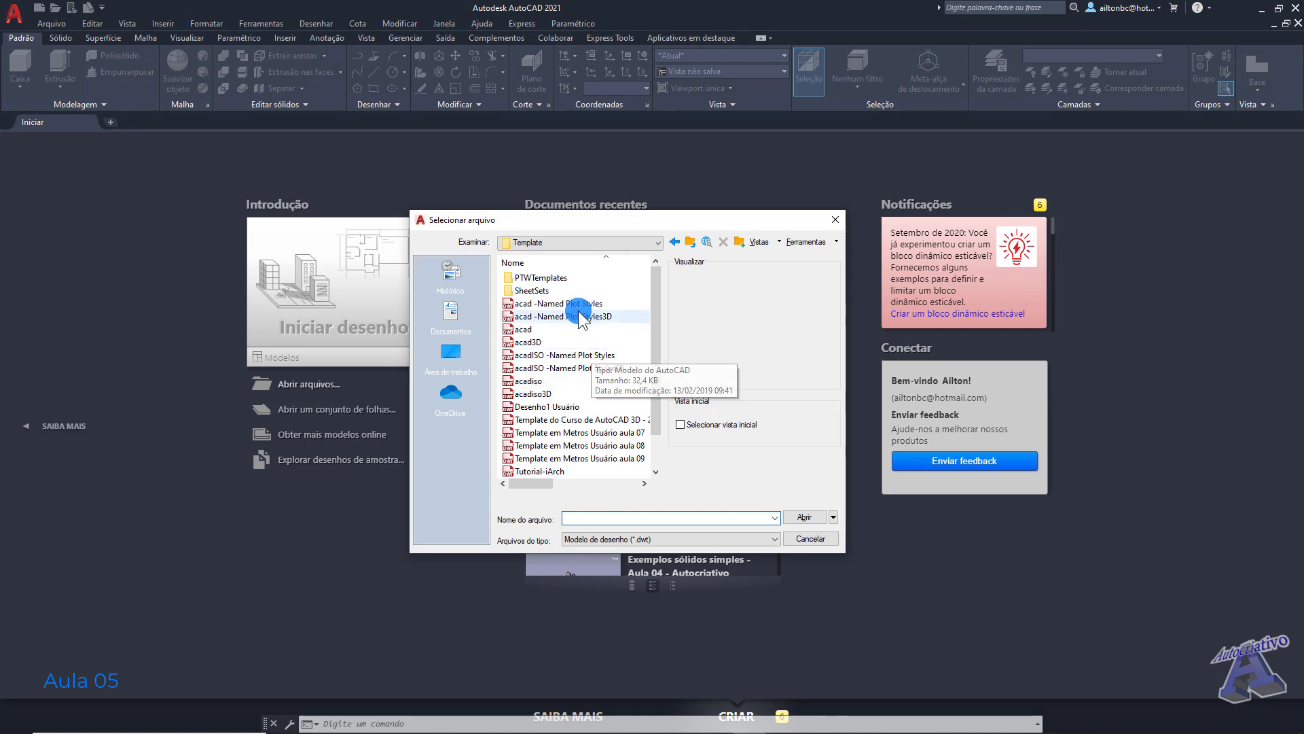
# Step: Open the template "Template do curso de AutoCAD 3D - Aula 04 - Autocriativo" from Curso de AutoCAD 3D - 2021 > Aula 04 > Tema da Aula 04
pyautogui.click(530, 242)
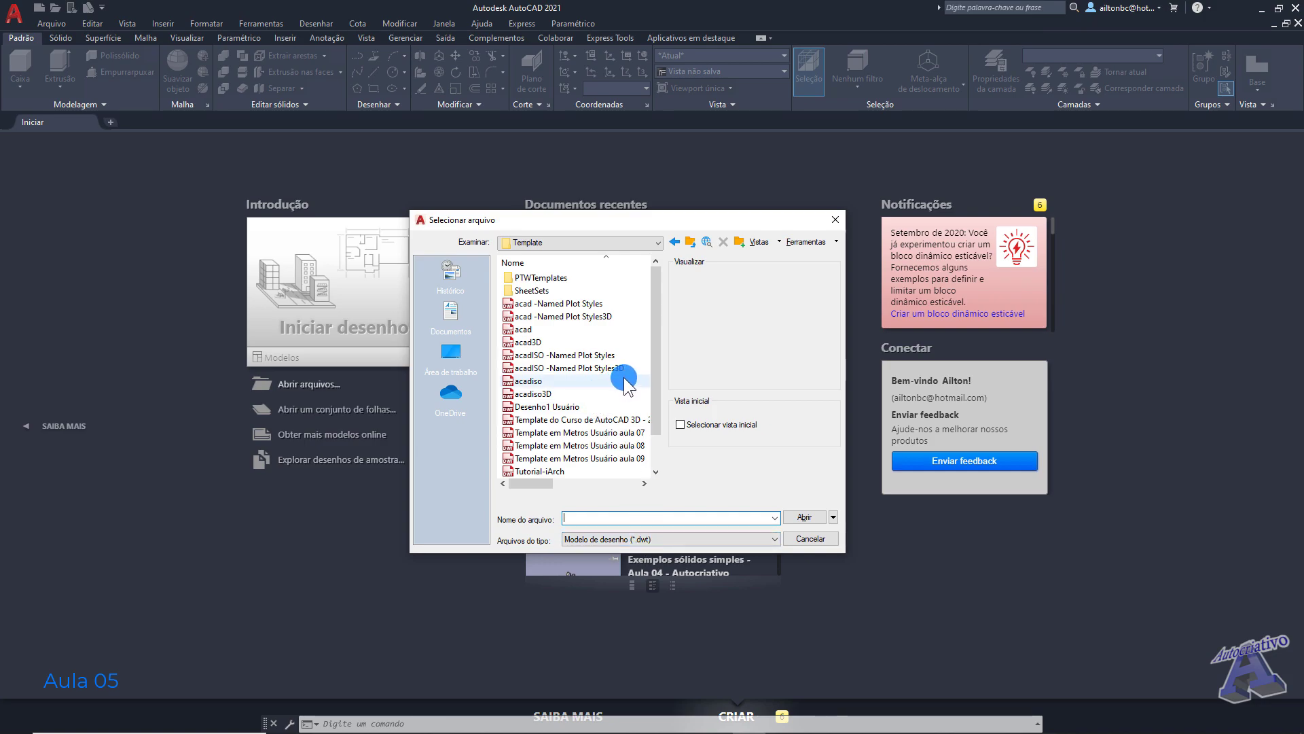
pyautogui.hotkey('alt', '1')
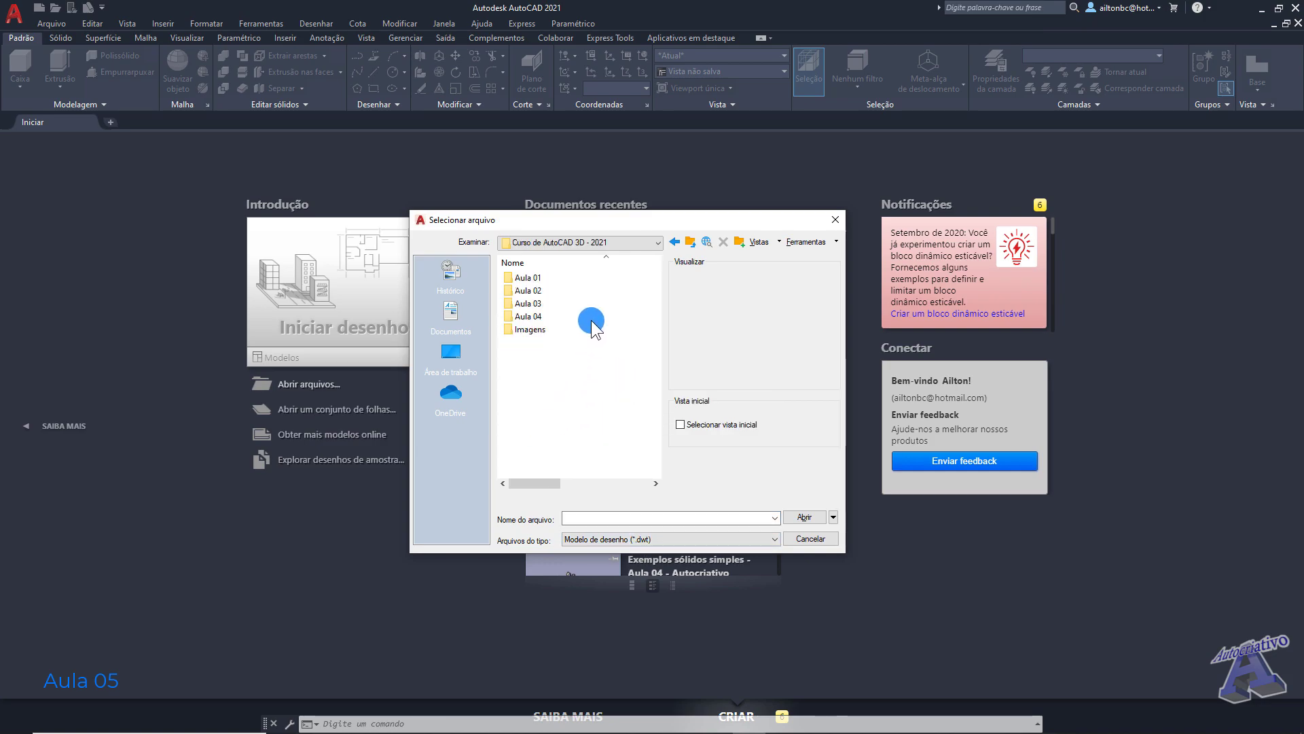
pyautogui.moveTo(594, 218); pyautogui.dragTo(621, 226)
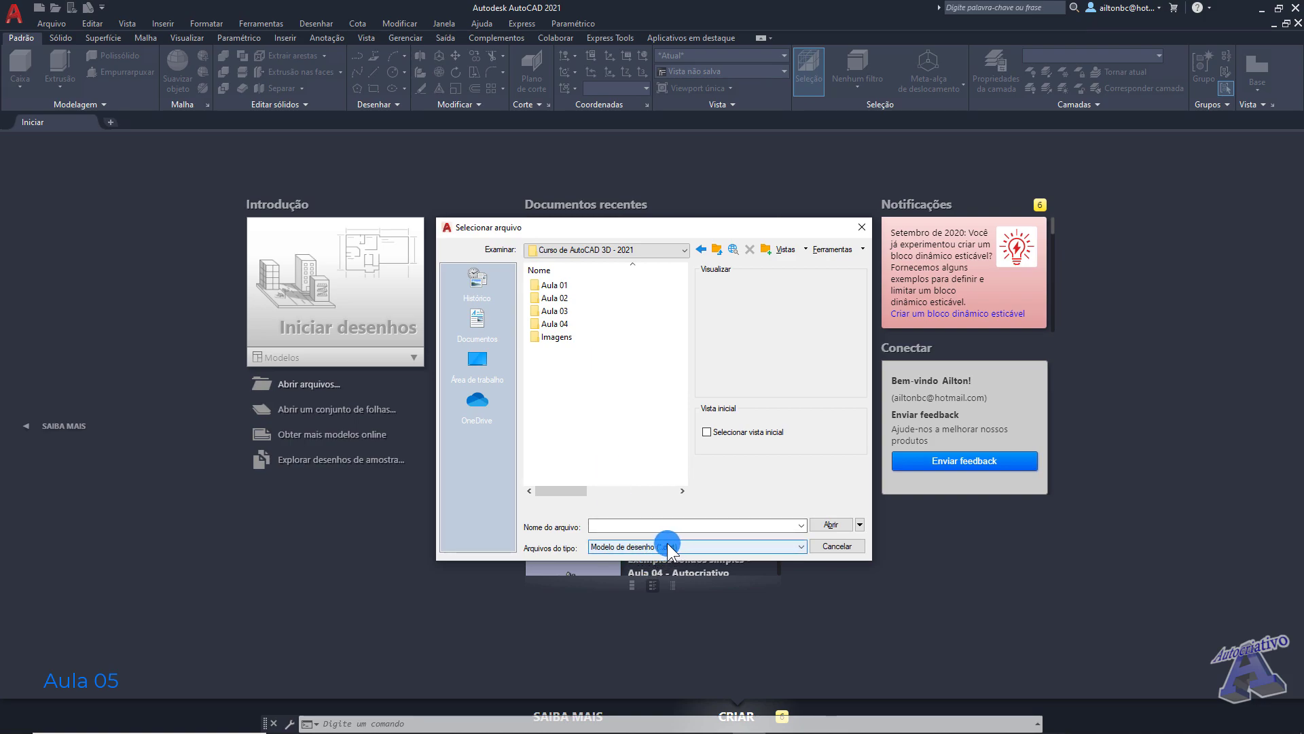
pyautogui.doubleClick(558, 324)
pyautogui.click(565, 299)
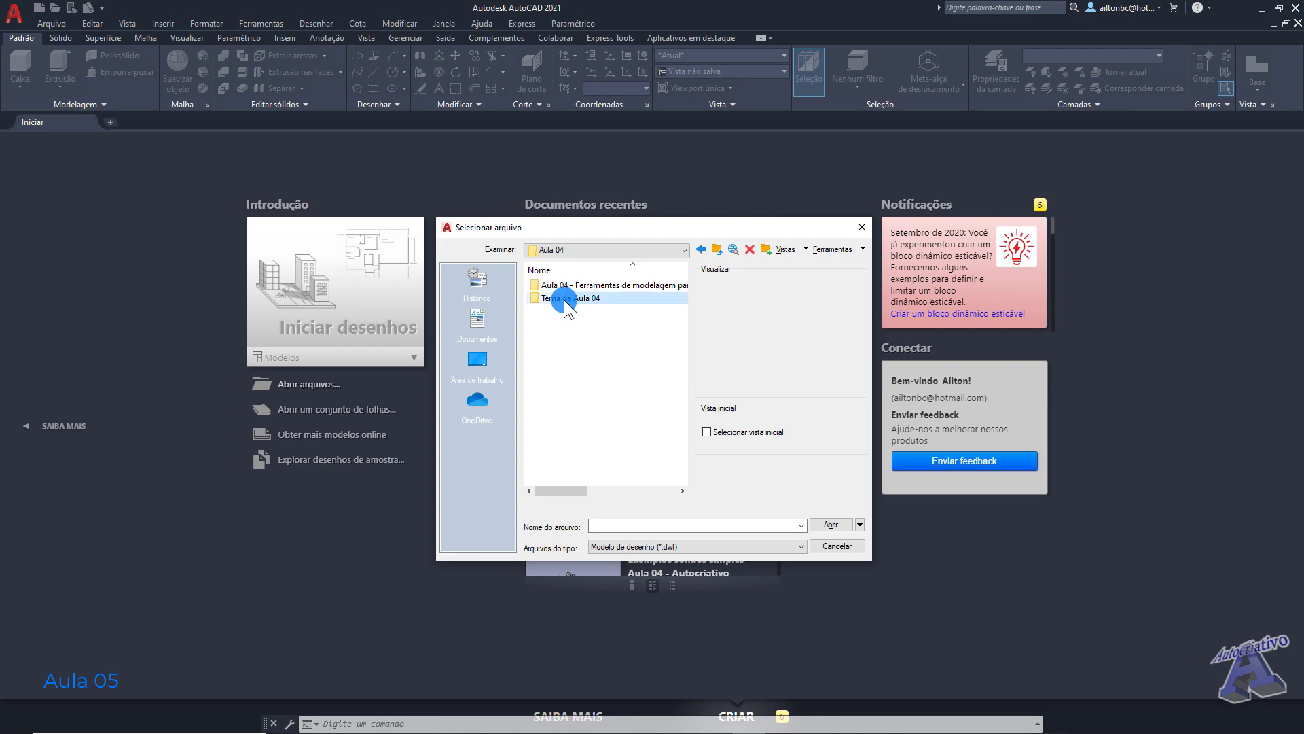
pyautogui.doubleClick(565, 301)
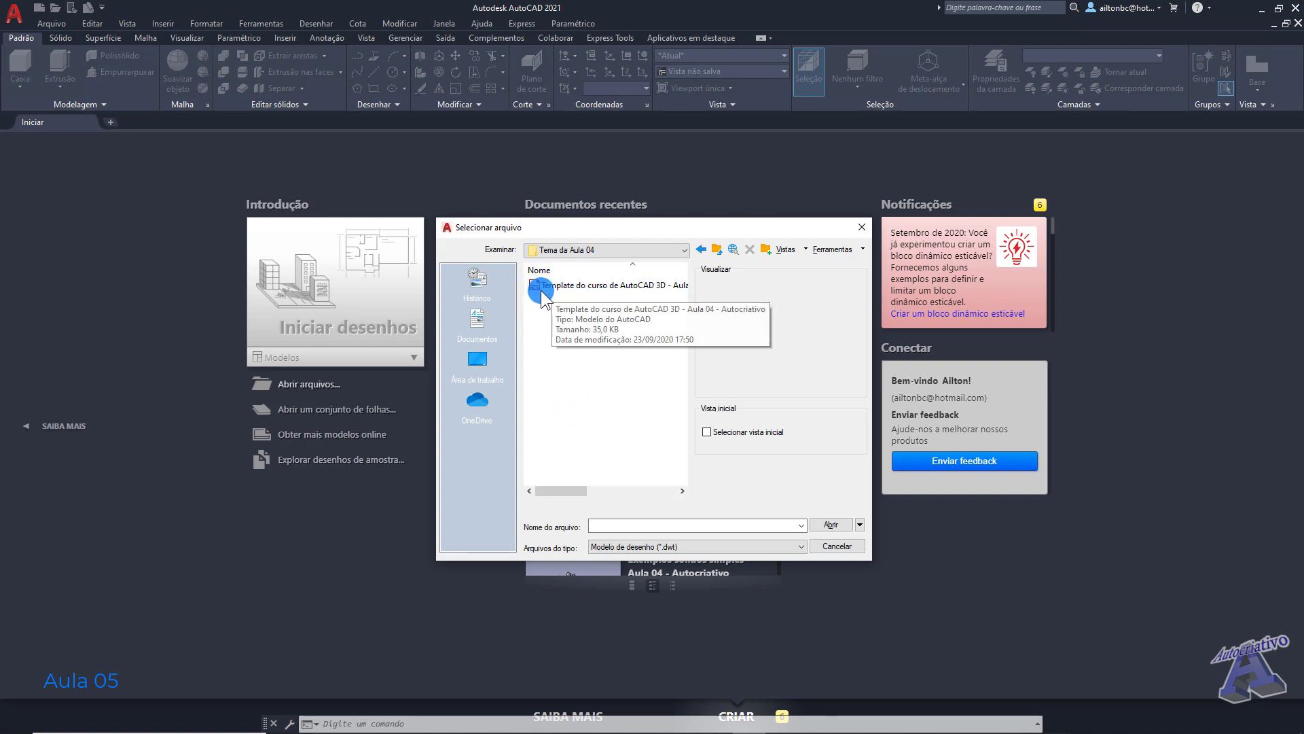
pyautogui.click(581, 287)
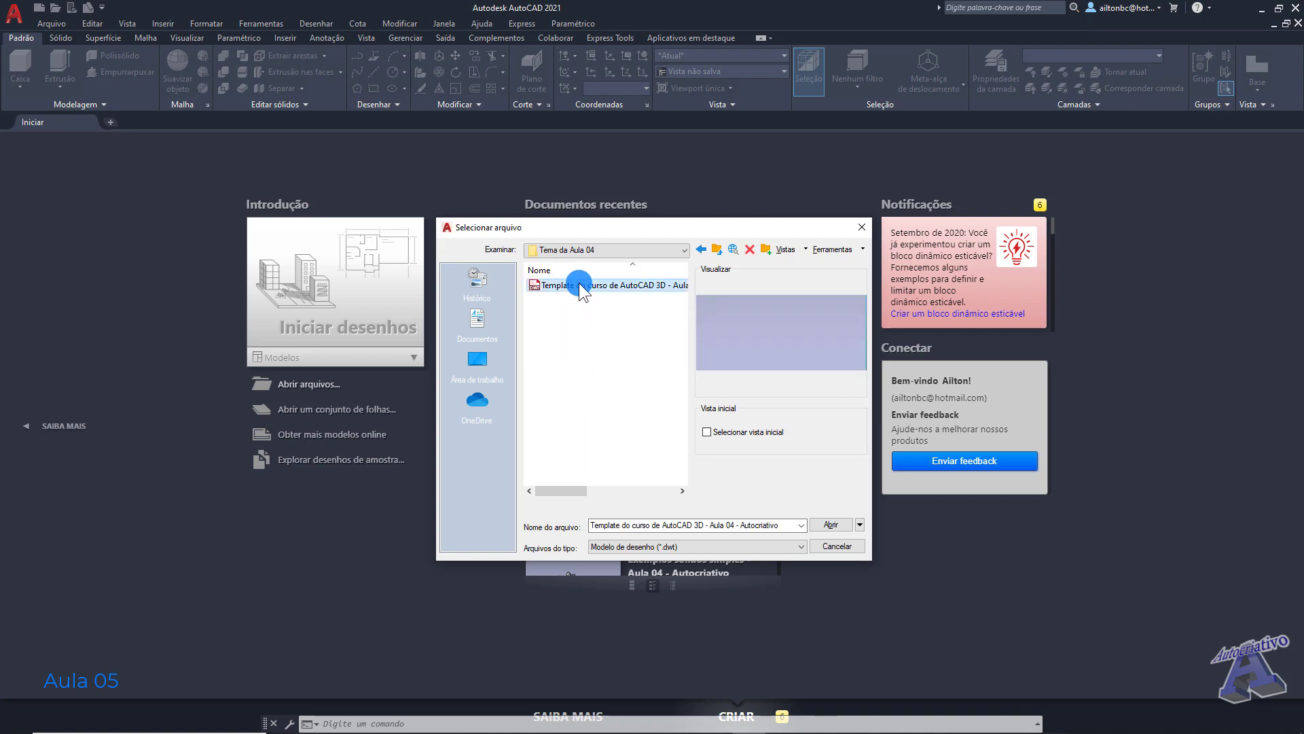
pyautogui.click(592, 352)
pyautogui.click(573, 291)
pyautogui.click(831, 525)
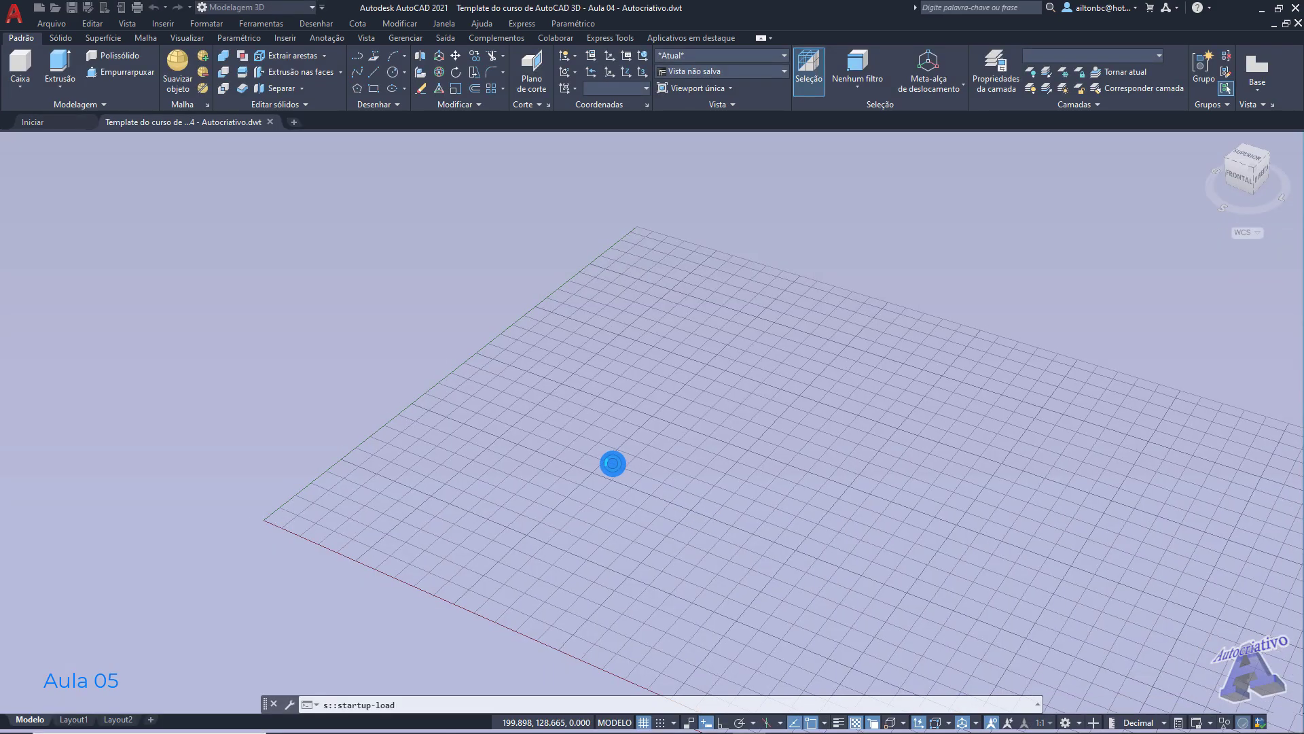
# Step: Dismiss the 3D display performance notification and review the template's layers in the layer properties manager
pyautogui.moveTo(612, 469); pyautogui.dragTo(542, 407, button='middle')
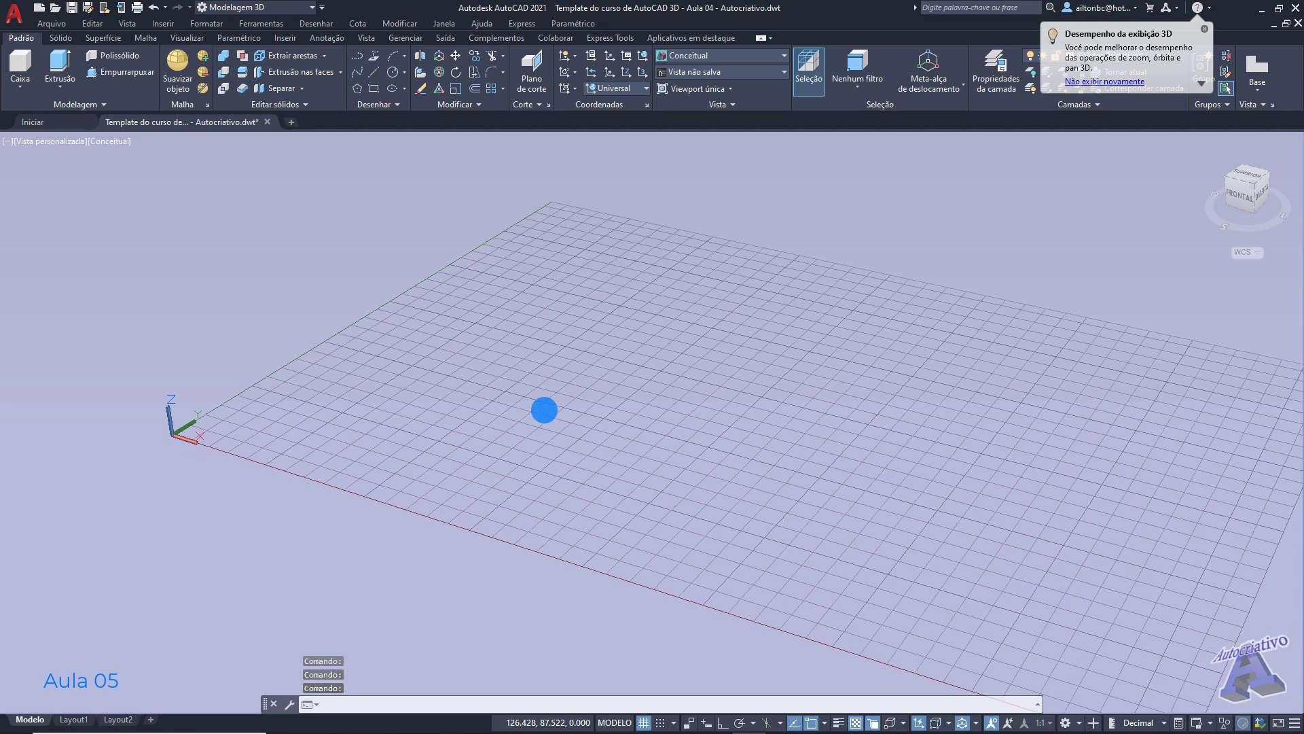
pyautogui.click(1204, 28)
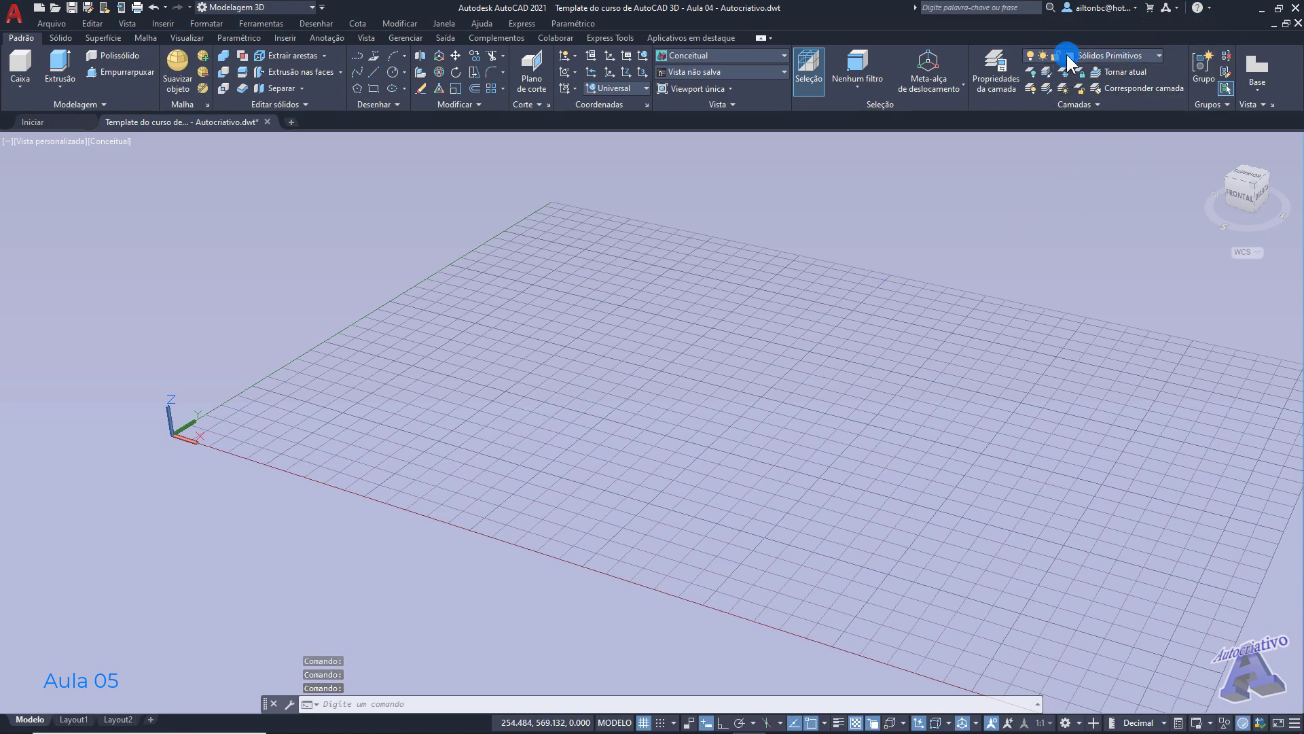
pyautogui.click(1002, 89)
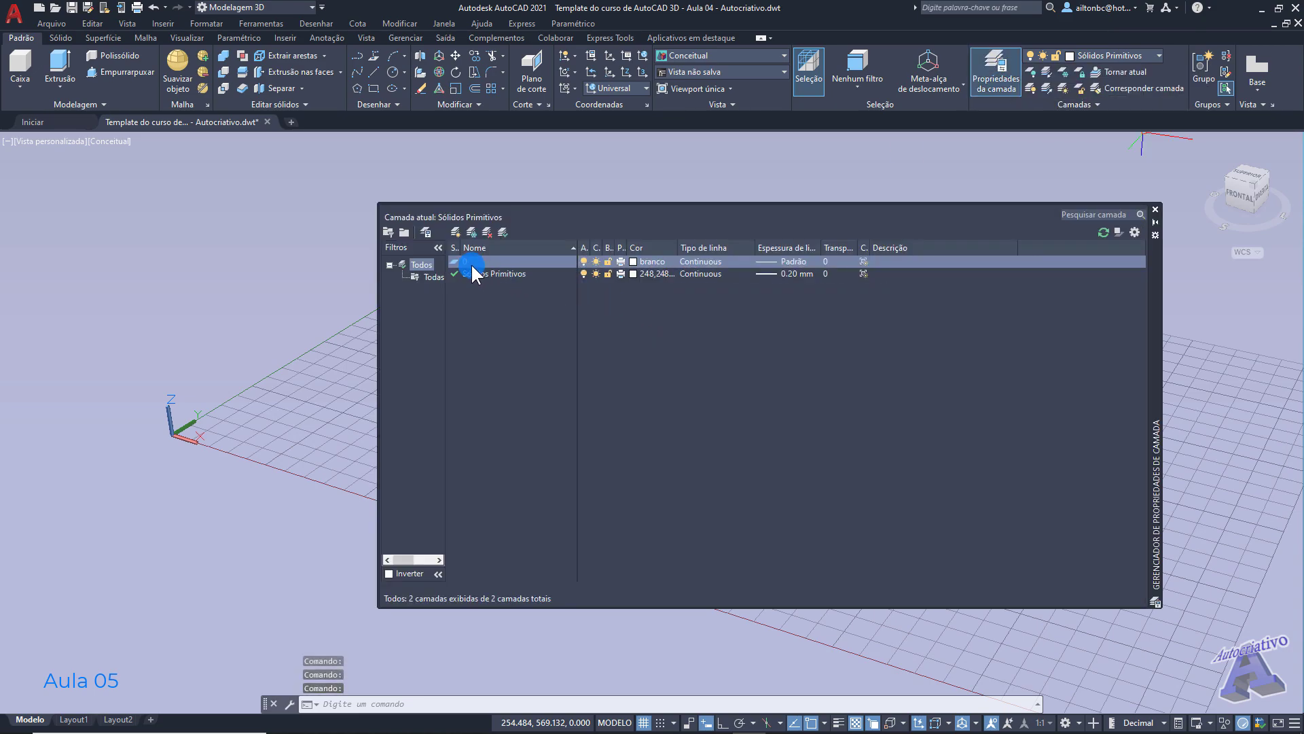
pyautogui.click(1154, 210)
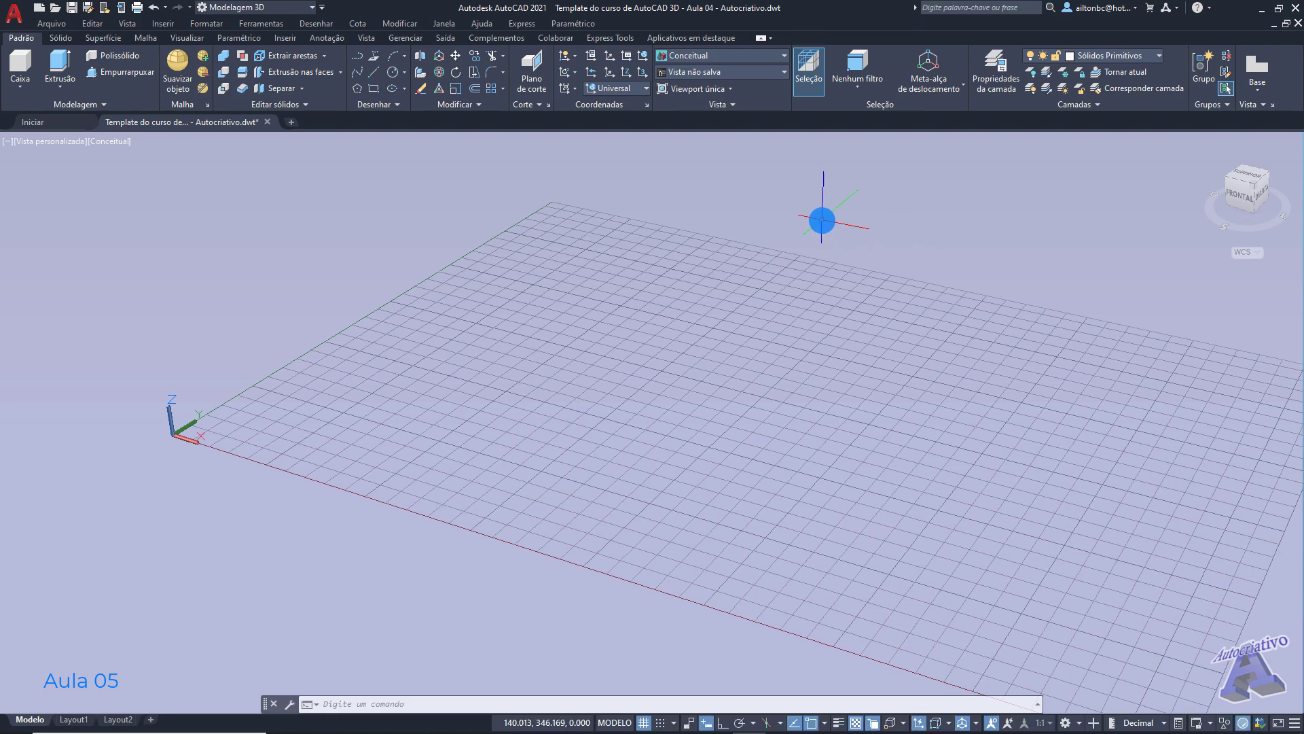
pyautogui.moveTo(686, 217)
pyautogui.keyDown('shift'); pyautogui.mouseDown(button='middle')
pyautogui.moveTo(679, 244)
pyautogui.moveTo(679, 227)
pyautogui.mouseUp(button='middle'); pyautogui.keyUp('shift')
pyautogui.moveTo(664, 334); pyautogui.dragTo(661, 304, button='middle')
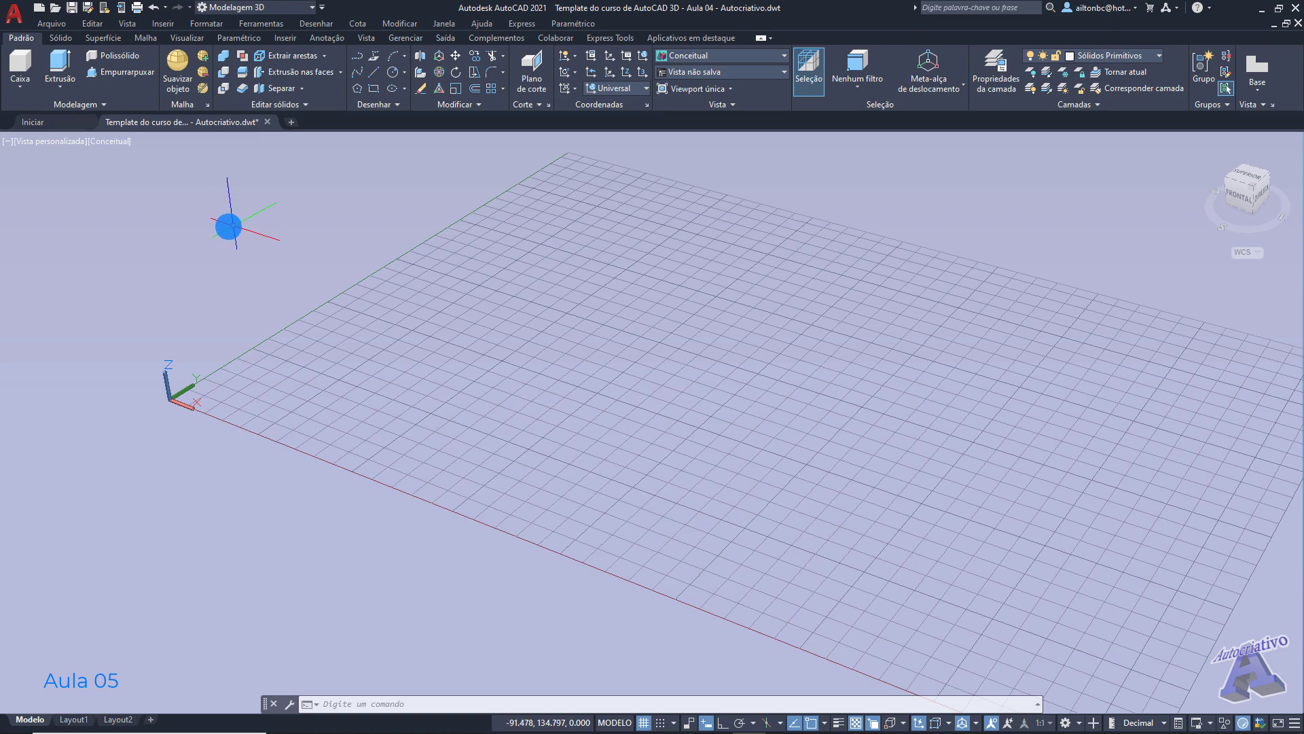
pyautogui.click(60, 87)
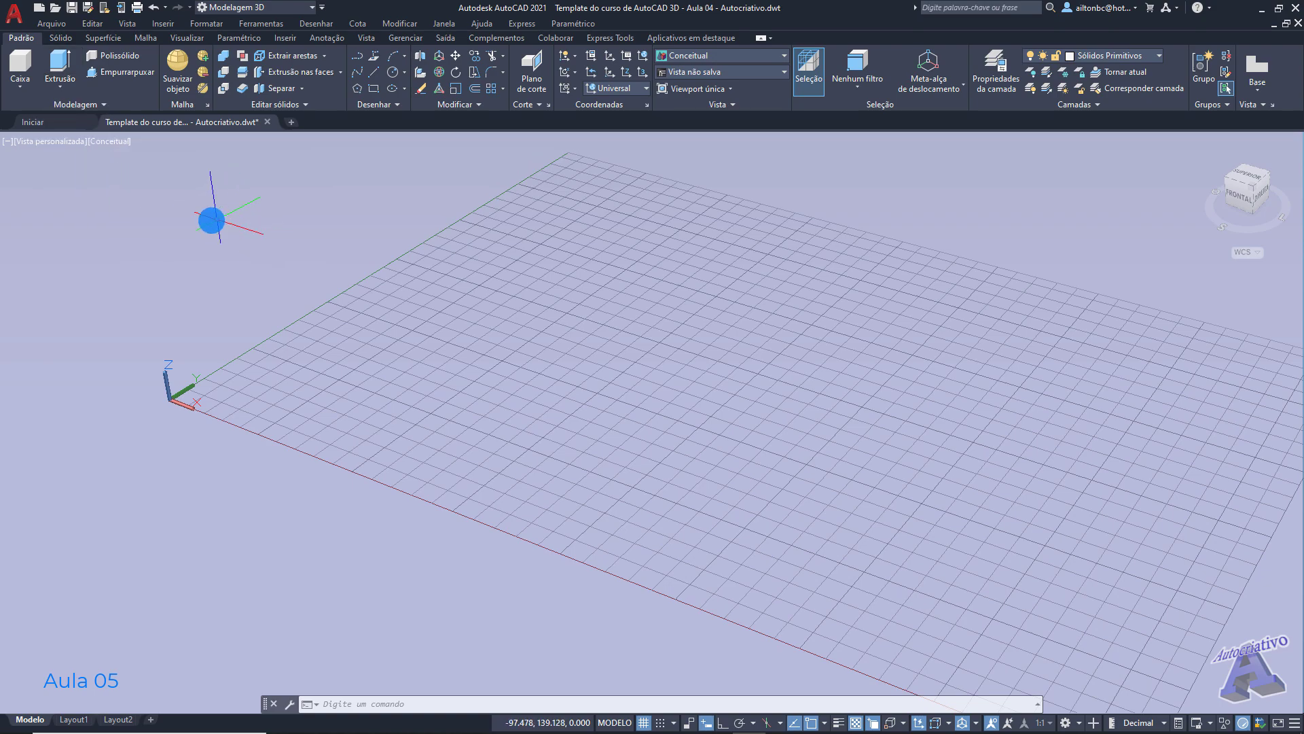
pyautogui.click(20, 87)
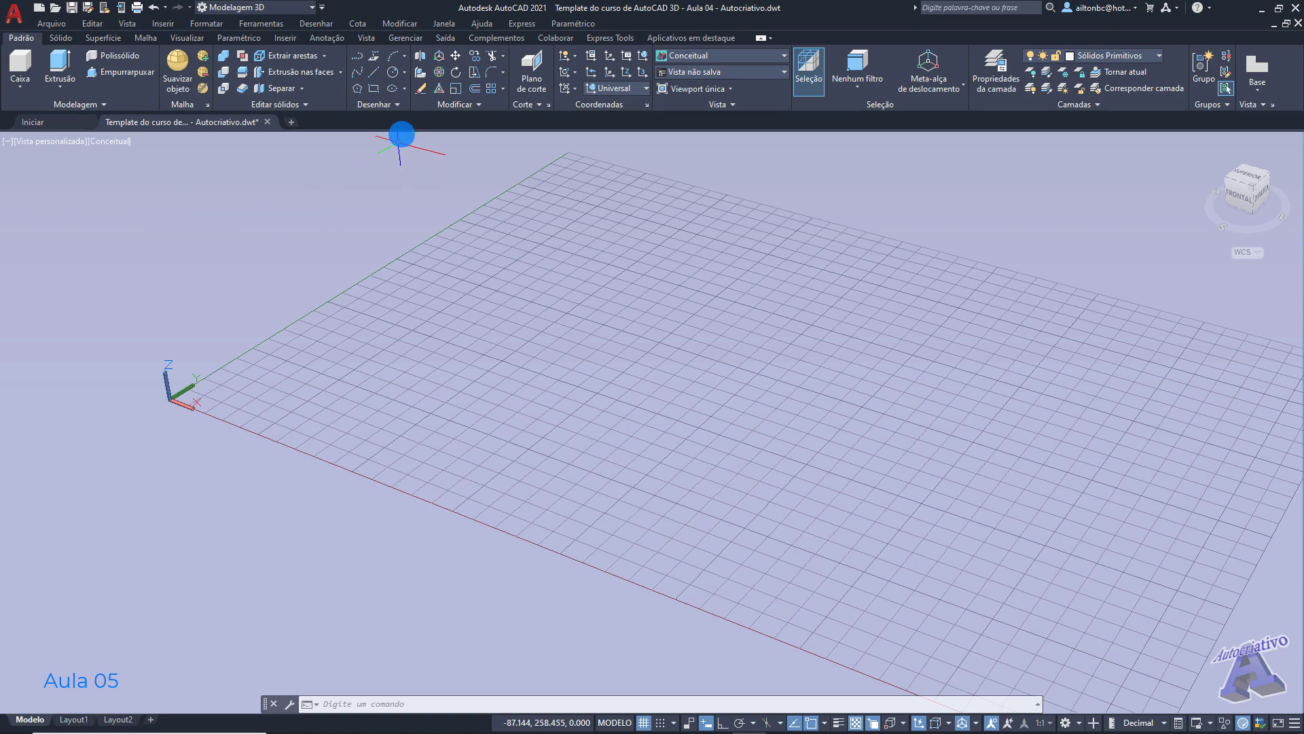
# Step: Display the tool palettes window and move it clear of the middle of the drawing area
pyautogui.click(367, 38)
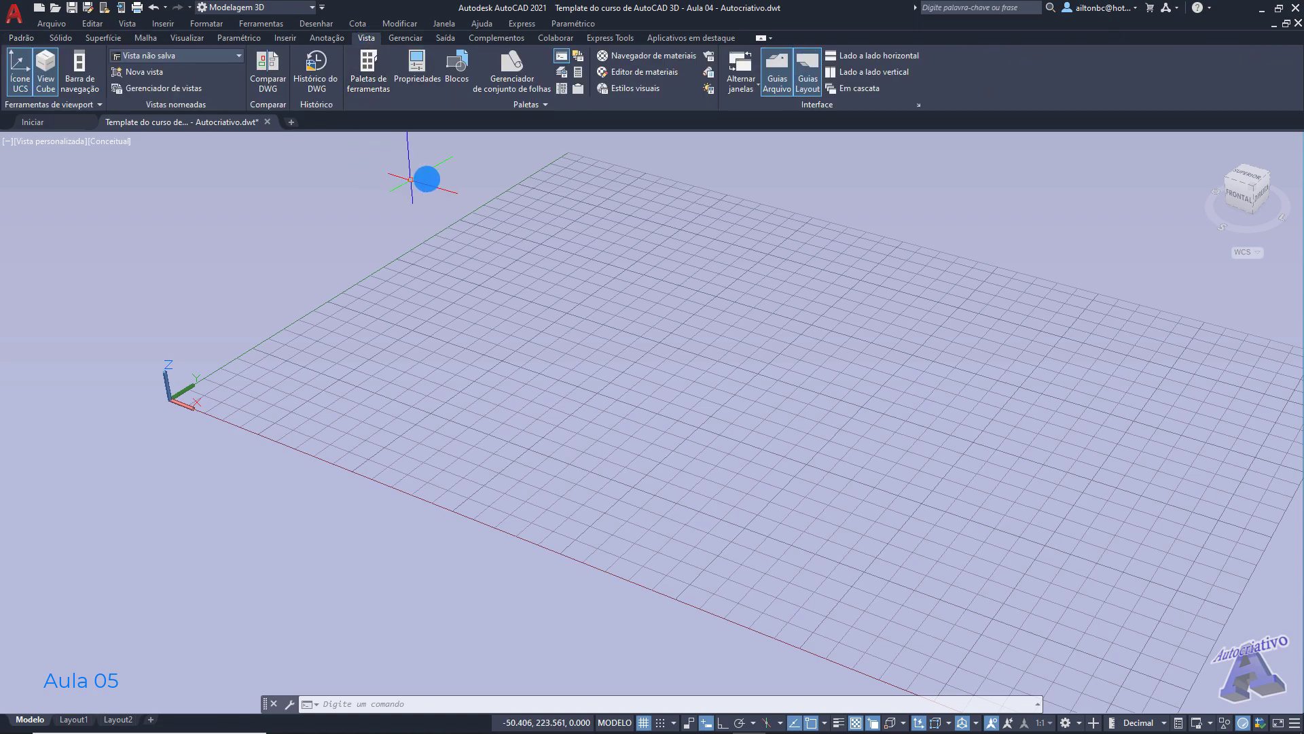
pyautogui.click(546, 105)
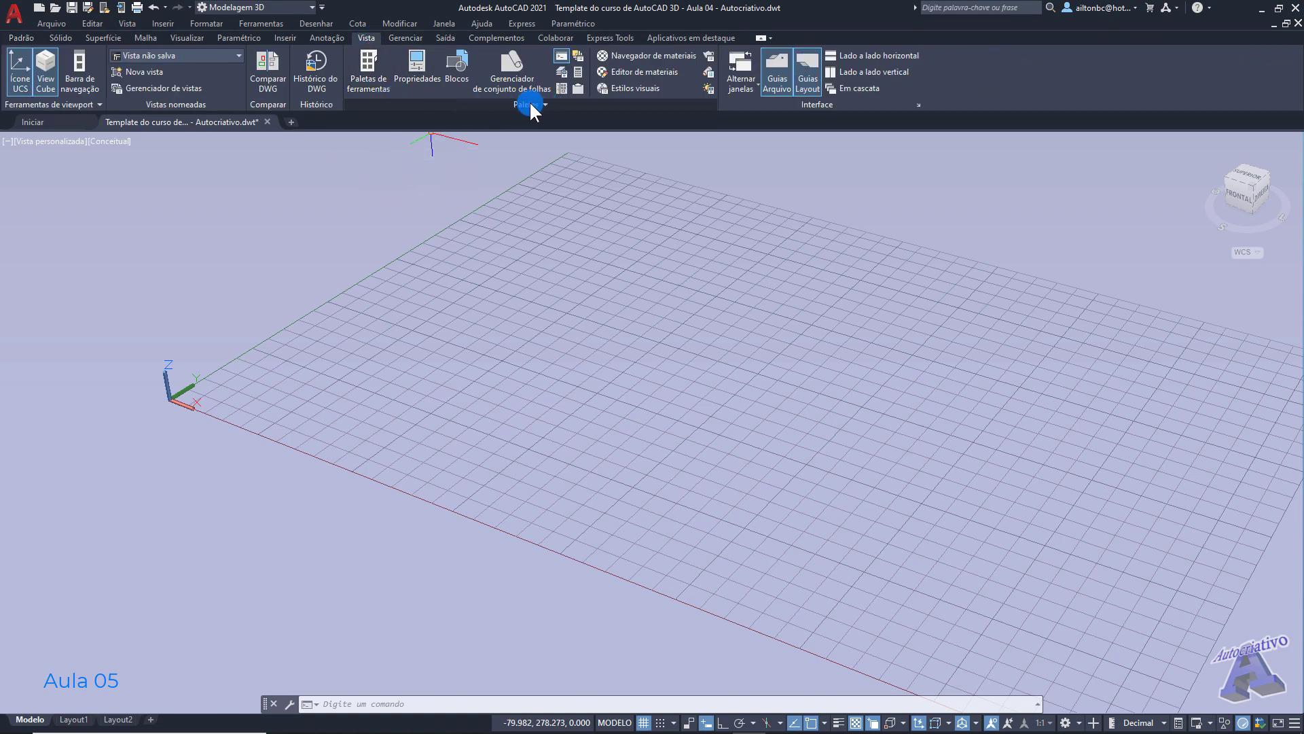
pyautogui.click(370, 74)
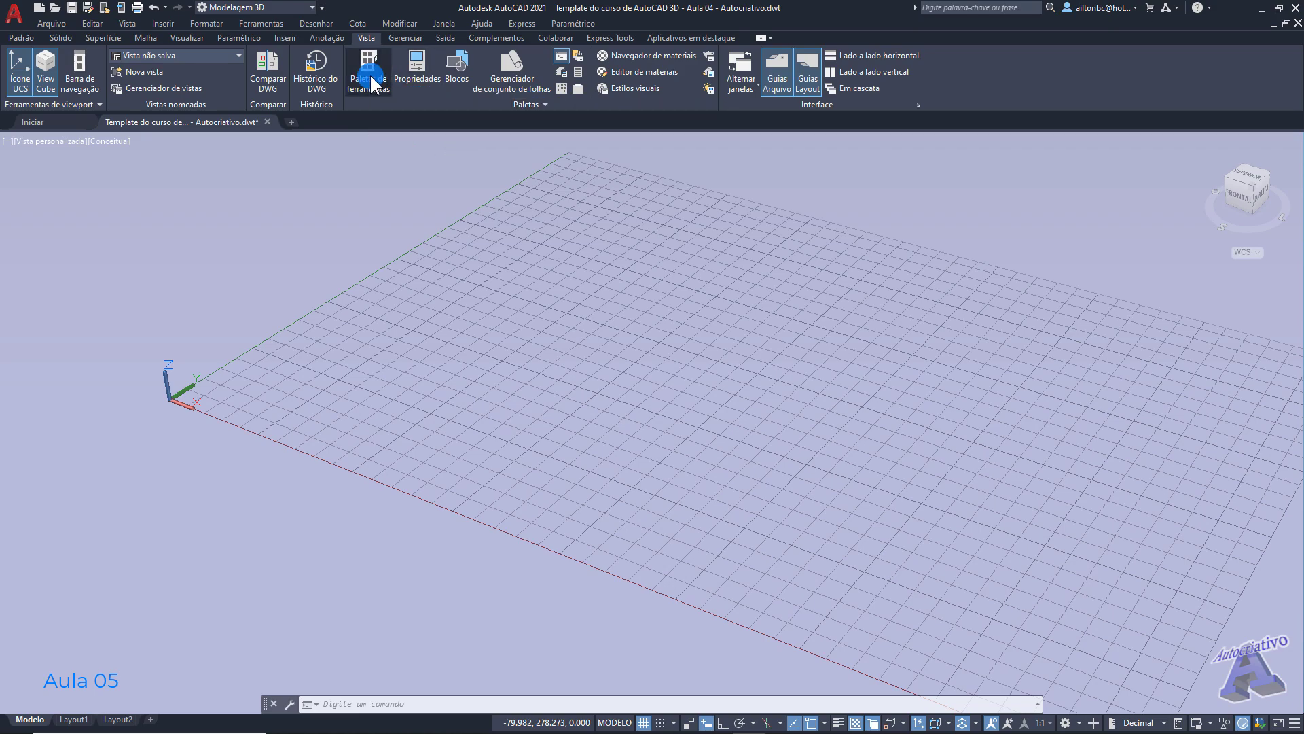
pyautogui.moveTo(447, 290); pyautogui.dragTo(979, 289)
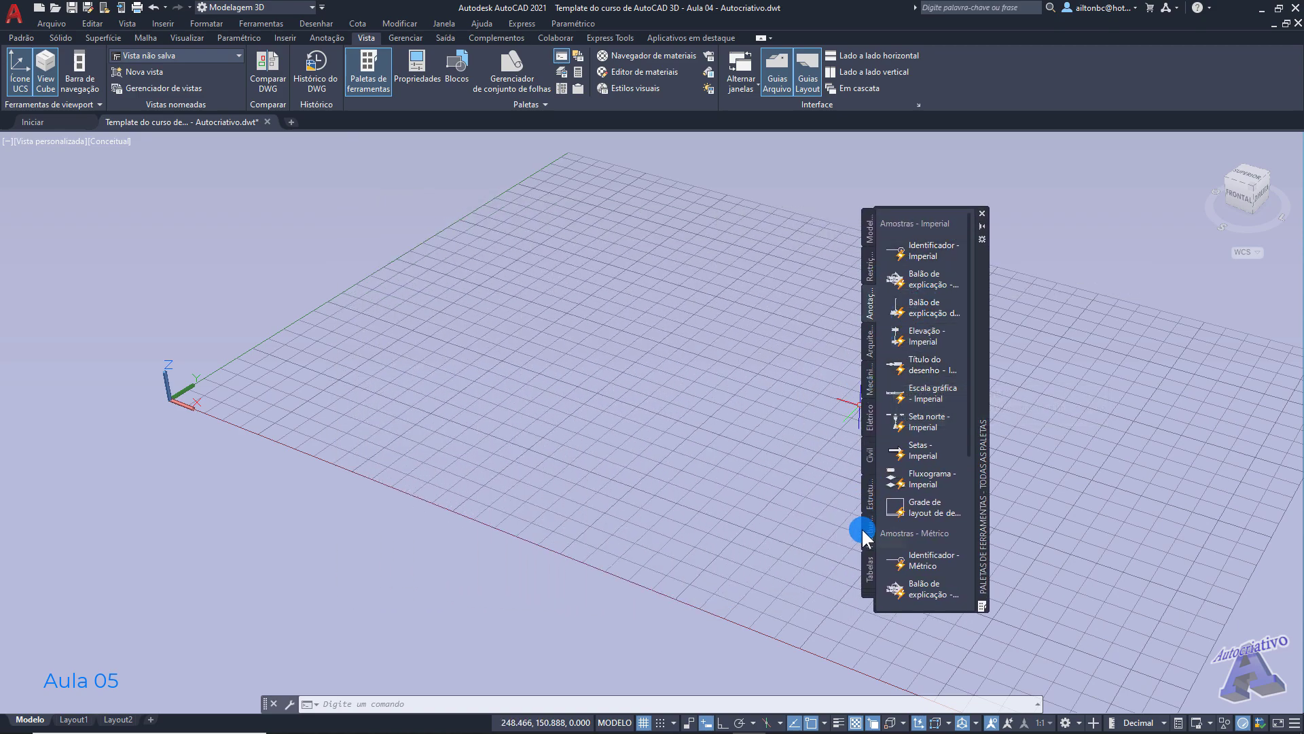
# Step: Examine the tools in each palette from Tabelas back to Modelagem, check the full palette list, and show the Modelagem palette
pyautogui.click(867, 568)
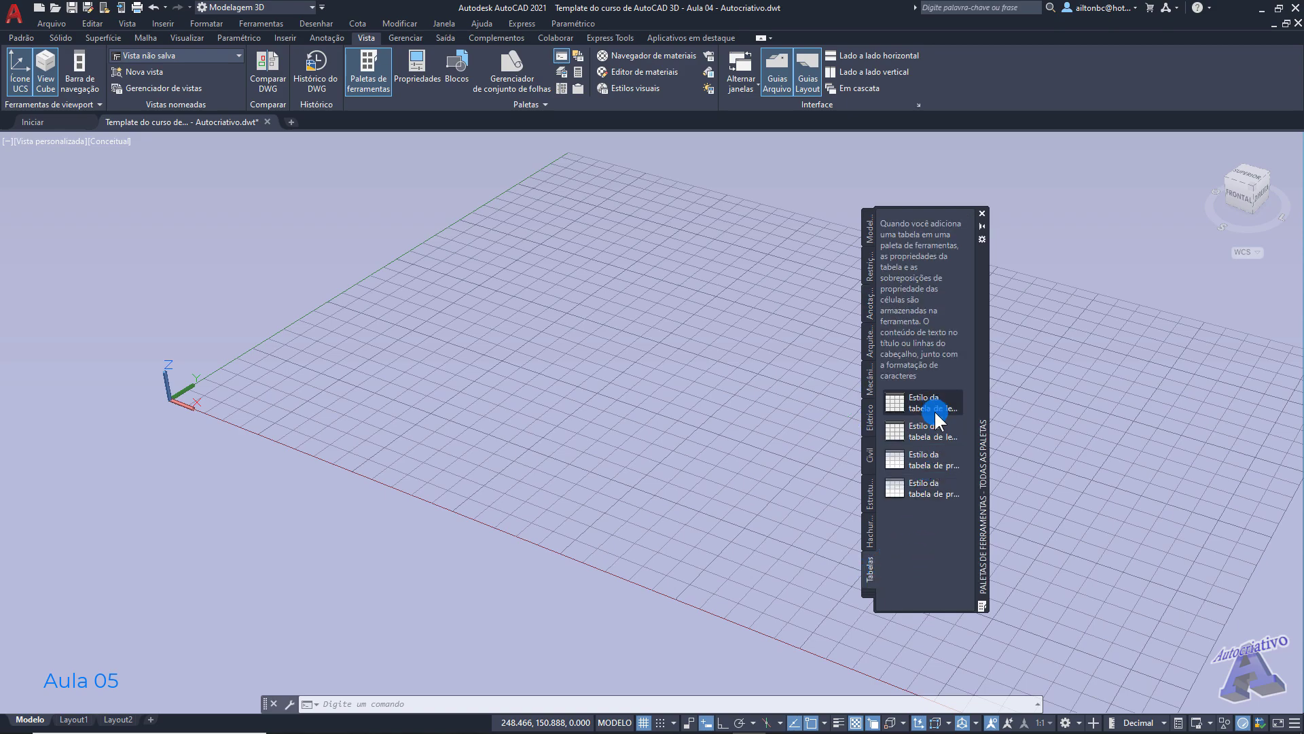
pyautogui.click(870, 527)
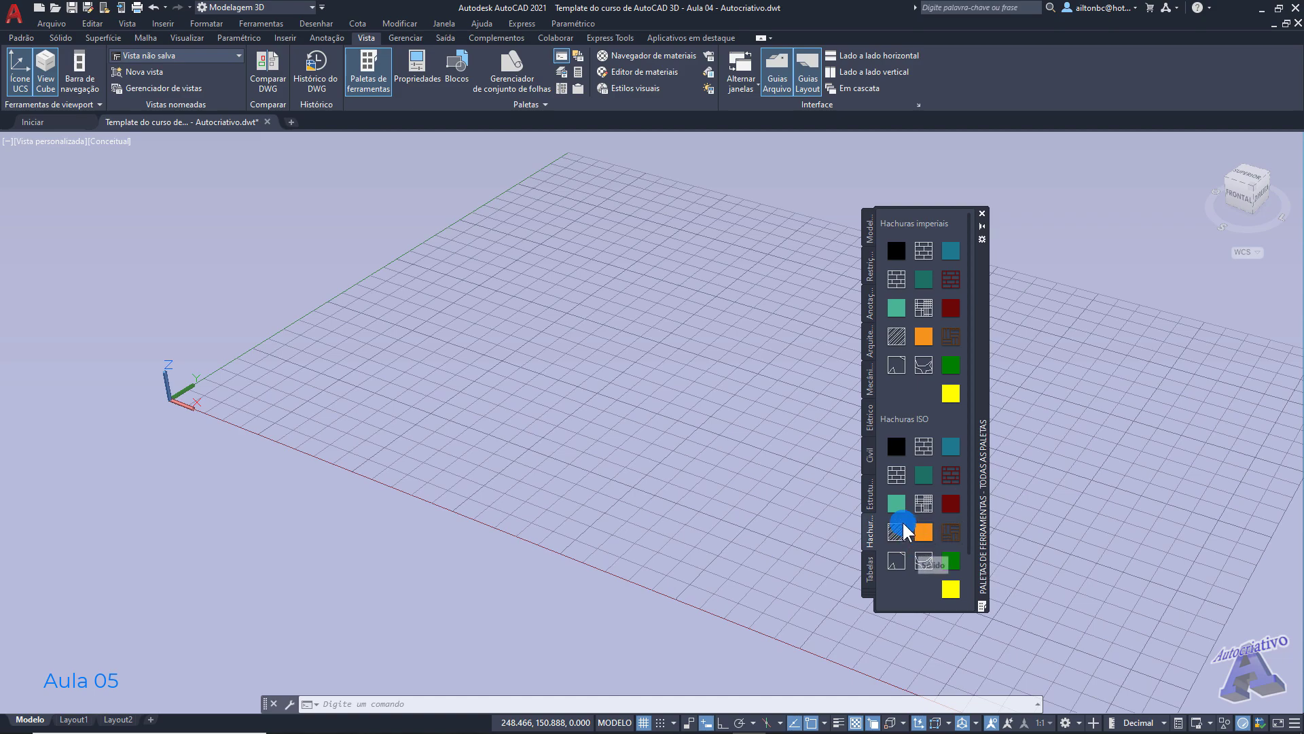
pyautogui.click(869, 492)
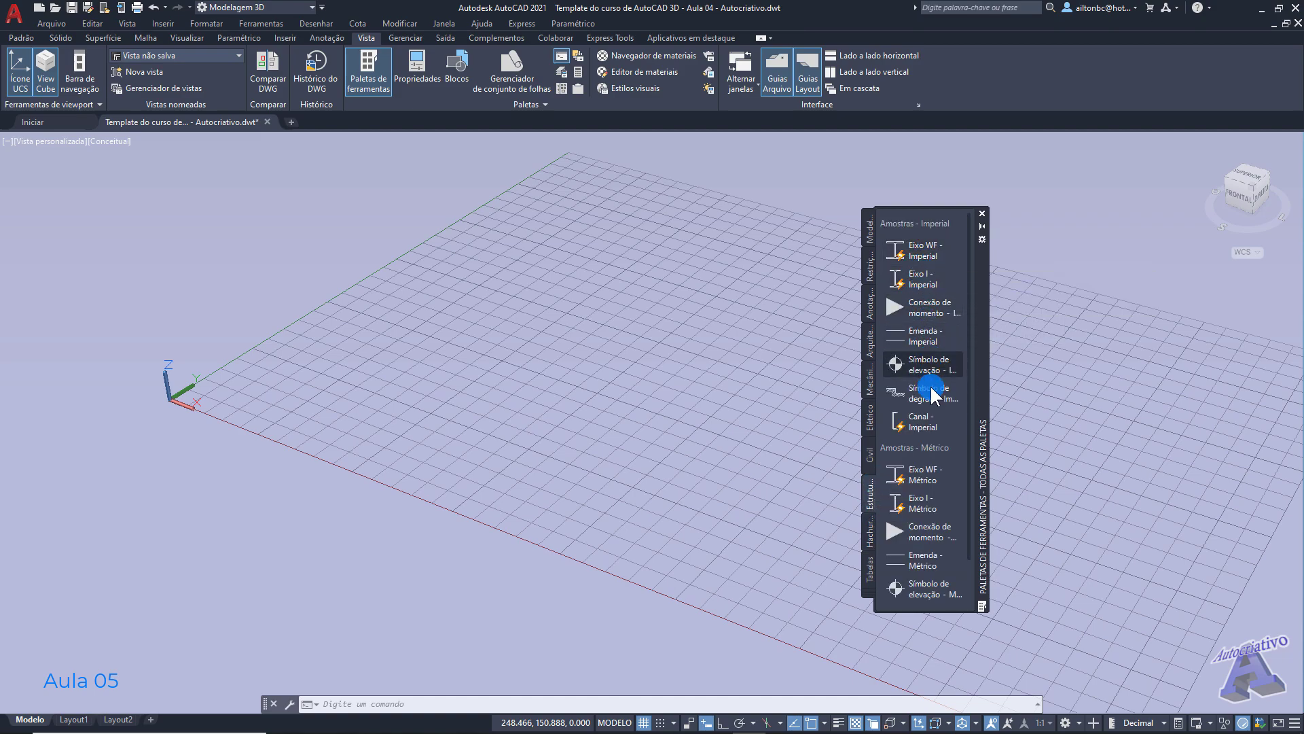
pyautogui.click(870, 453)
pyautogui.click(871, 415)
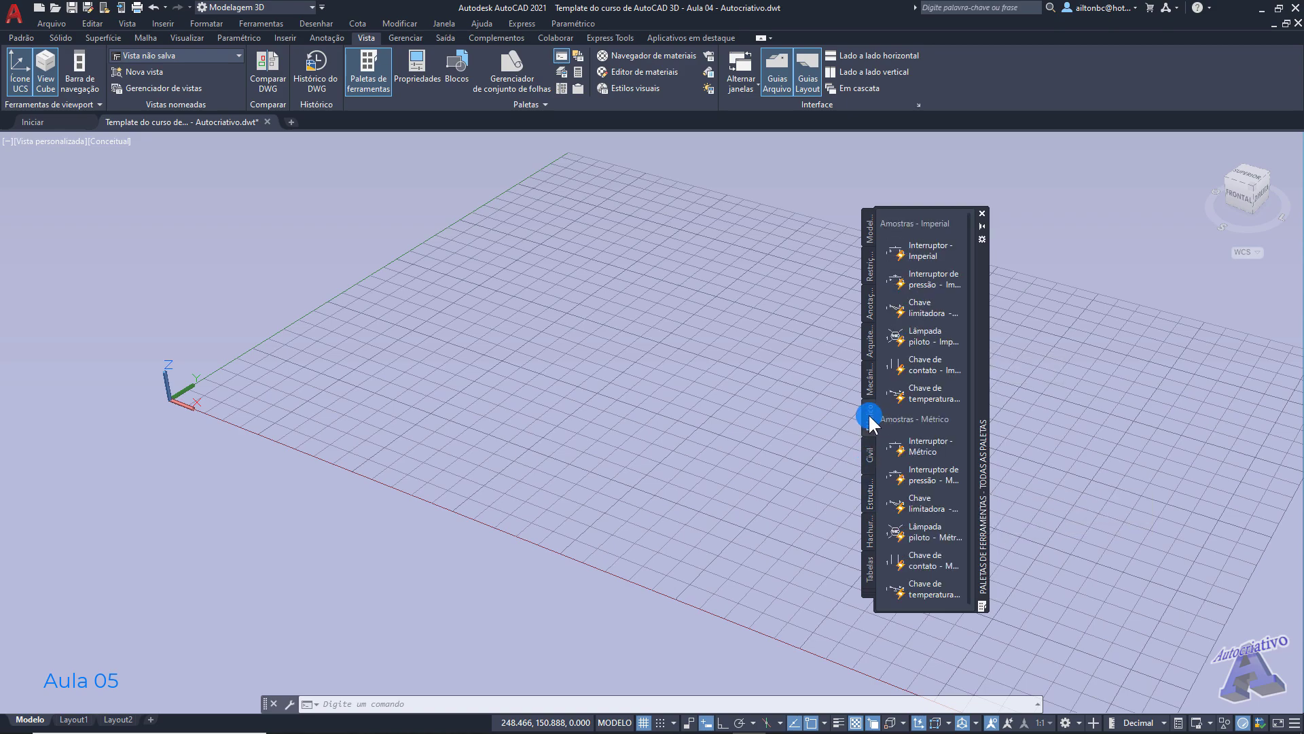
pyautogui.click(938, 538)
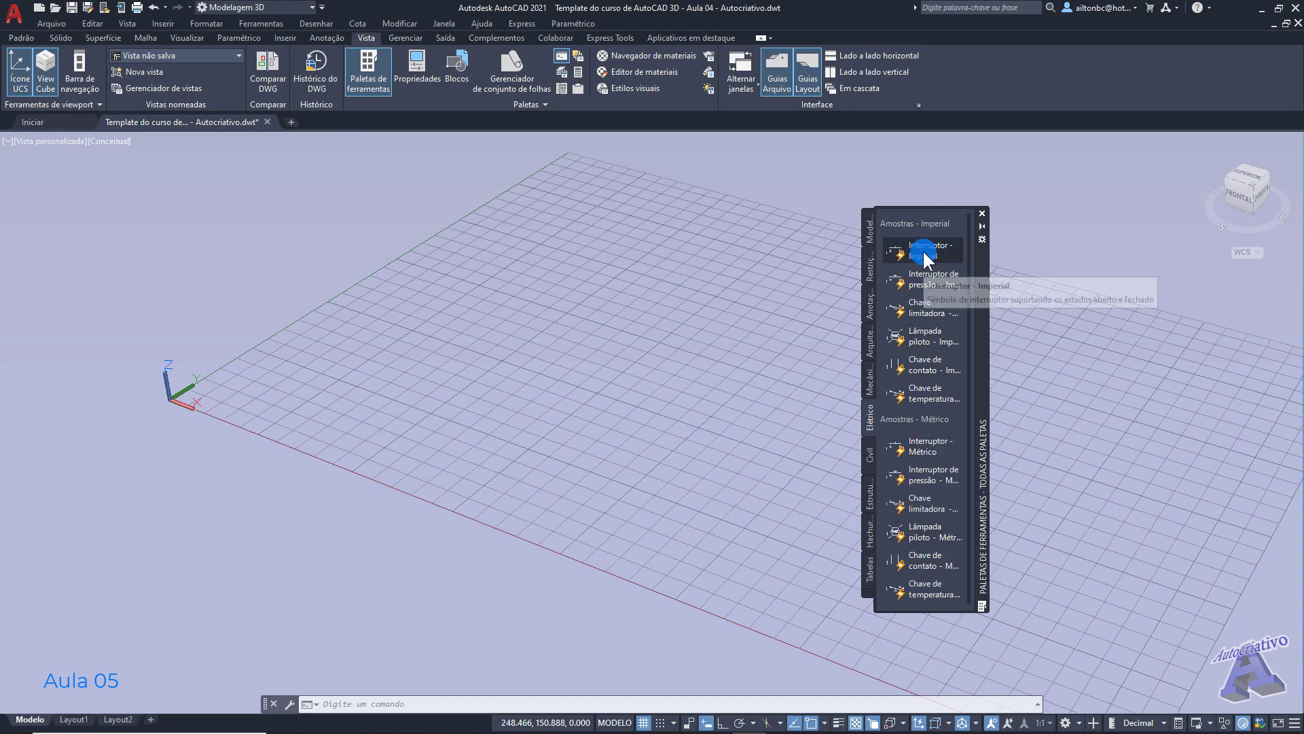
pyautogui.moveTo(911, 445)
pyautogui.mouseDown()
pyautogui.moveTo(923, 376)
pyautogui.moveTo(925, 421)
pyautogui.moveTo(955, 378)
pyautogui.moveTo(990, 370)
pyautogui.moveTo(955, 402)
pyautogui.mouseUp()
pyautogui.click(867, 379)
pyautogui.click(867, 339)
pyautogui.click(869, 309)
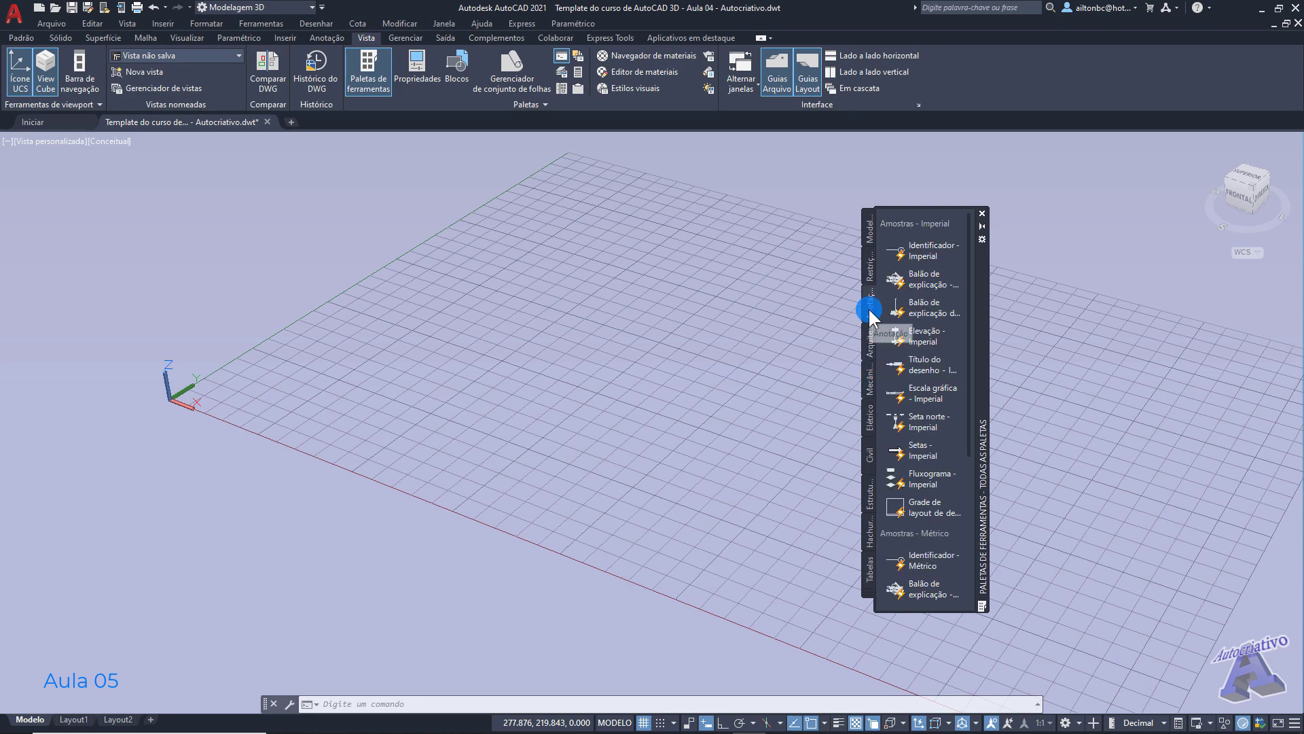
pyautogui.click(868, 271)
pyautogui.click(869, 233)
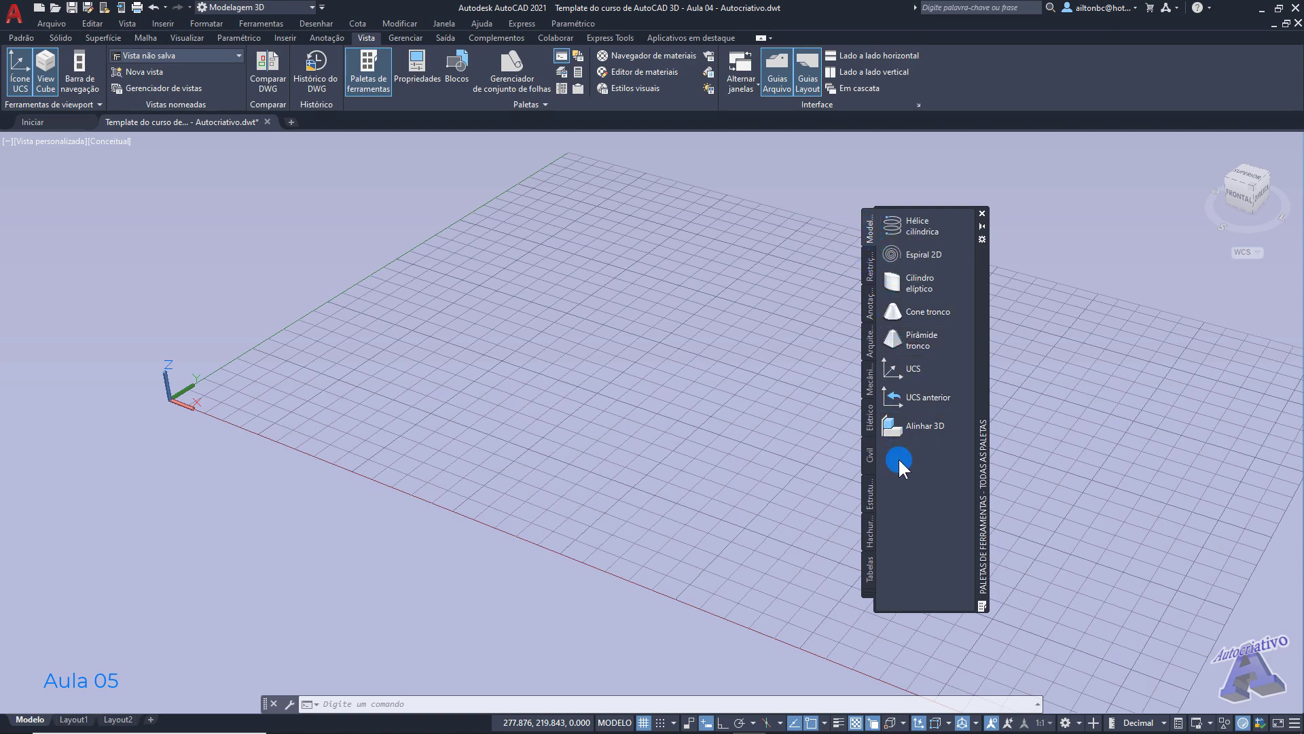
pyautogui.click(867, 593)
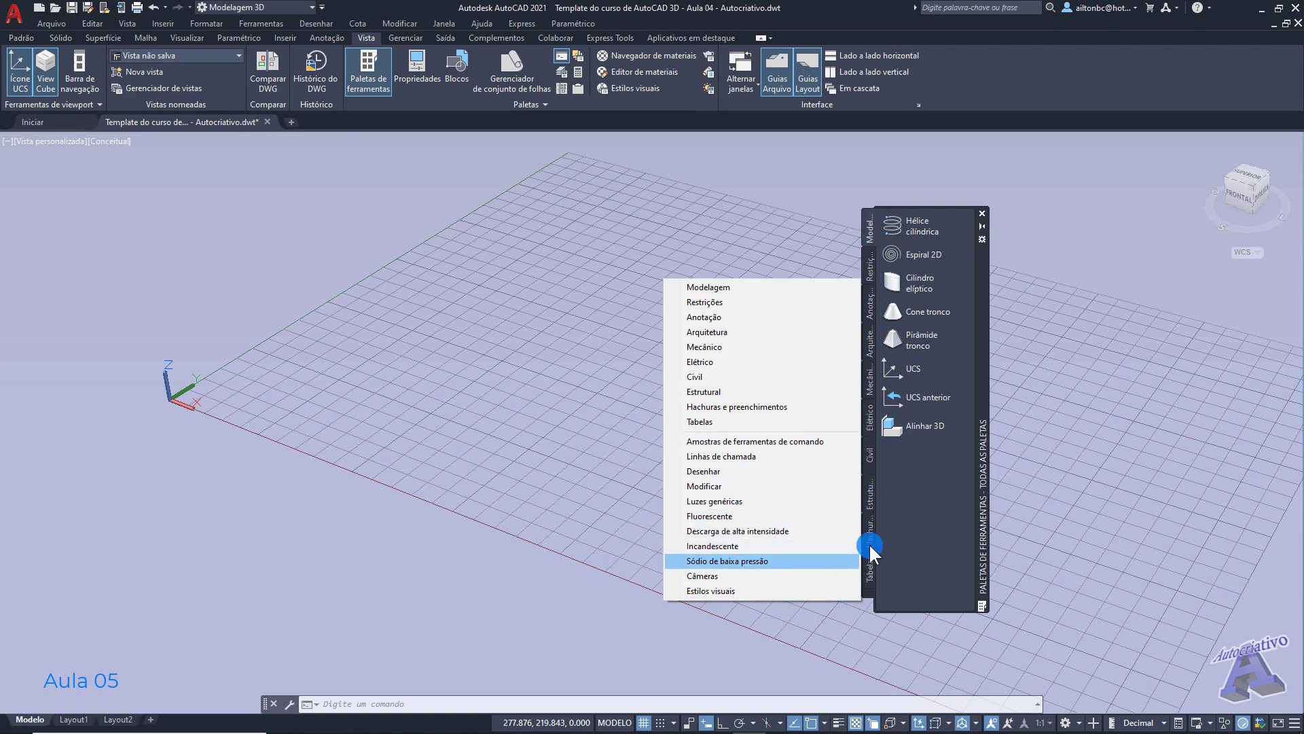
pyautogui.click(712, 288)
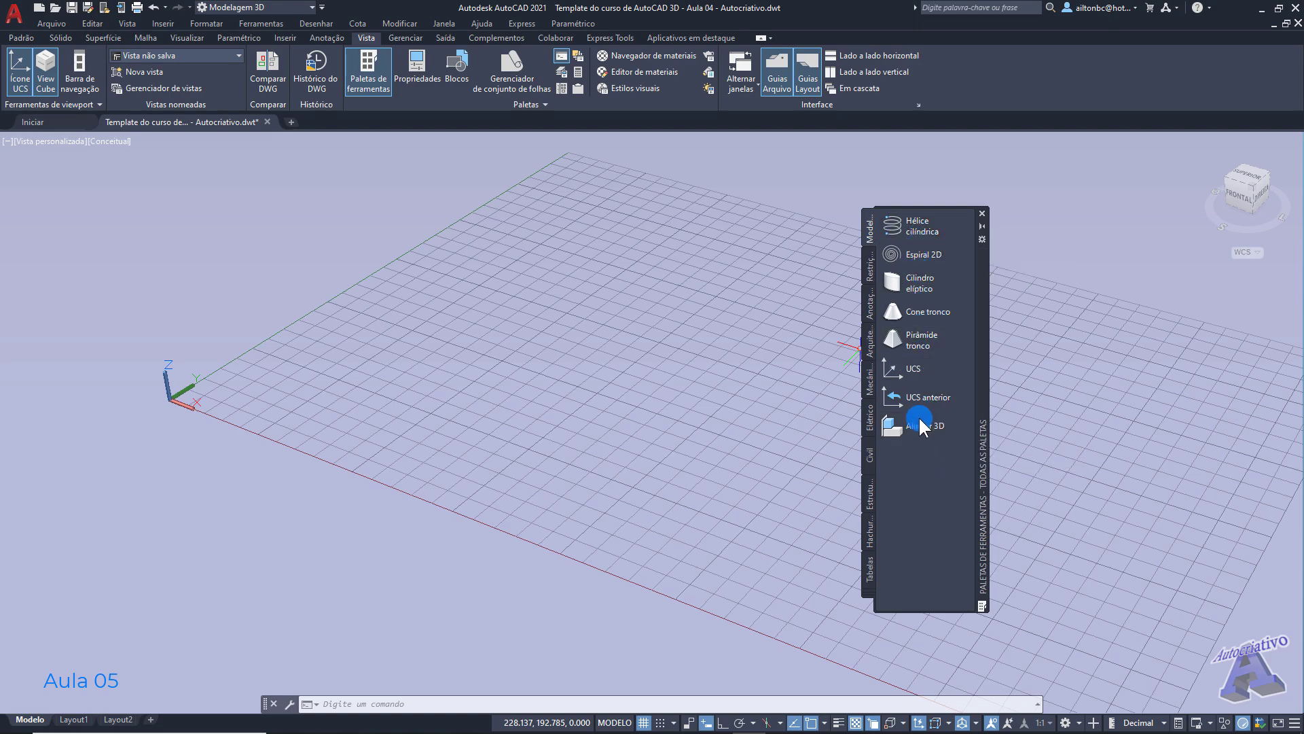
# Step: Close the tool palettes window and show the Extrusão, Elevar, Revolução and Varredura modelling commands
pyautogui.click(913, 368)
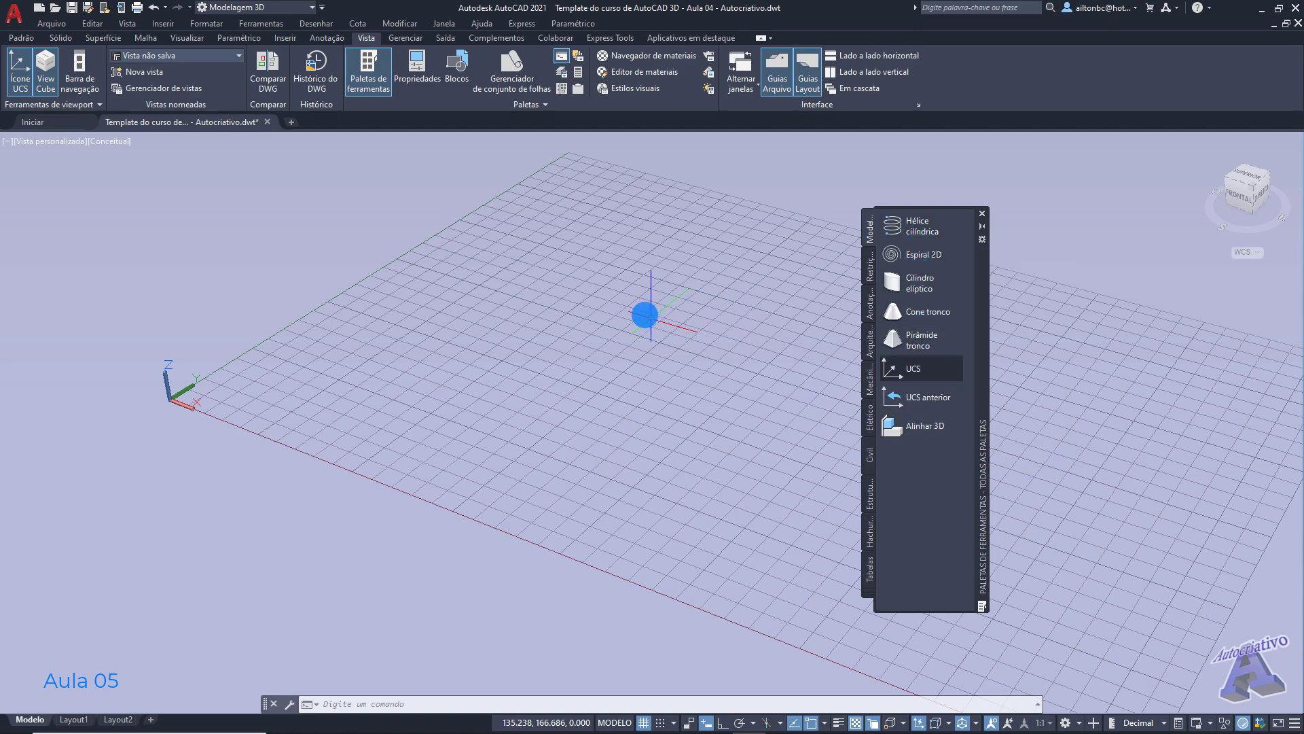
pyautogui.click(982, 214)
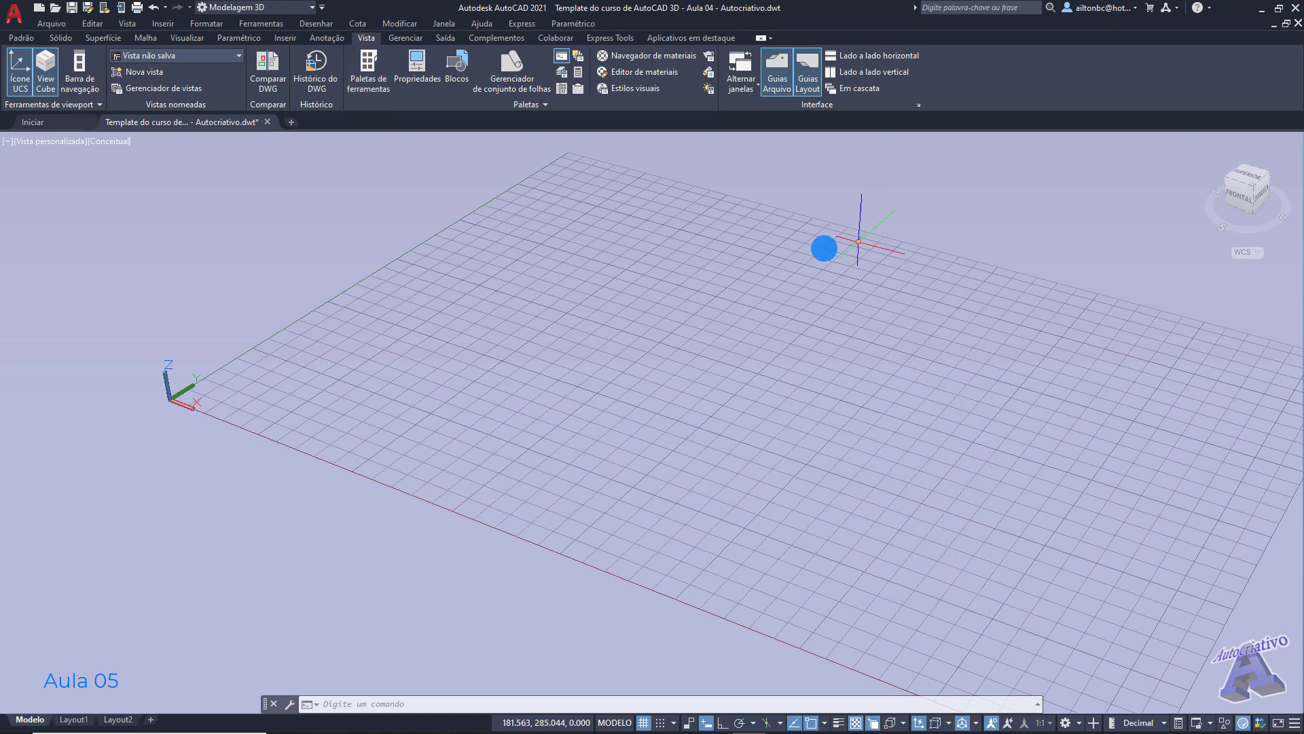
pyautogui.click(27, 37)
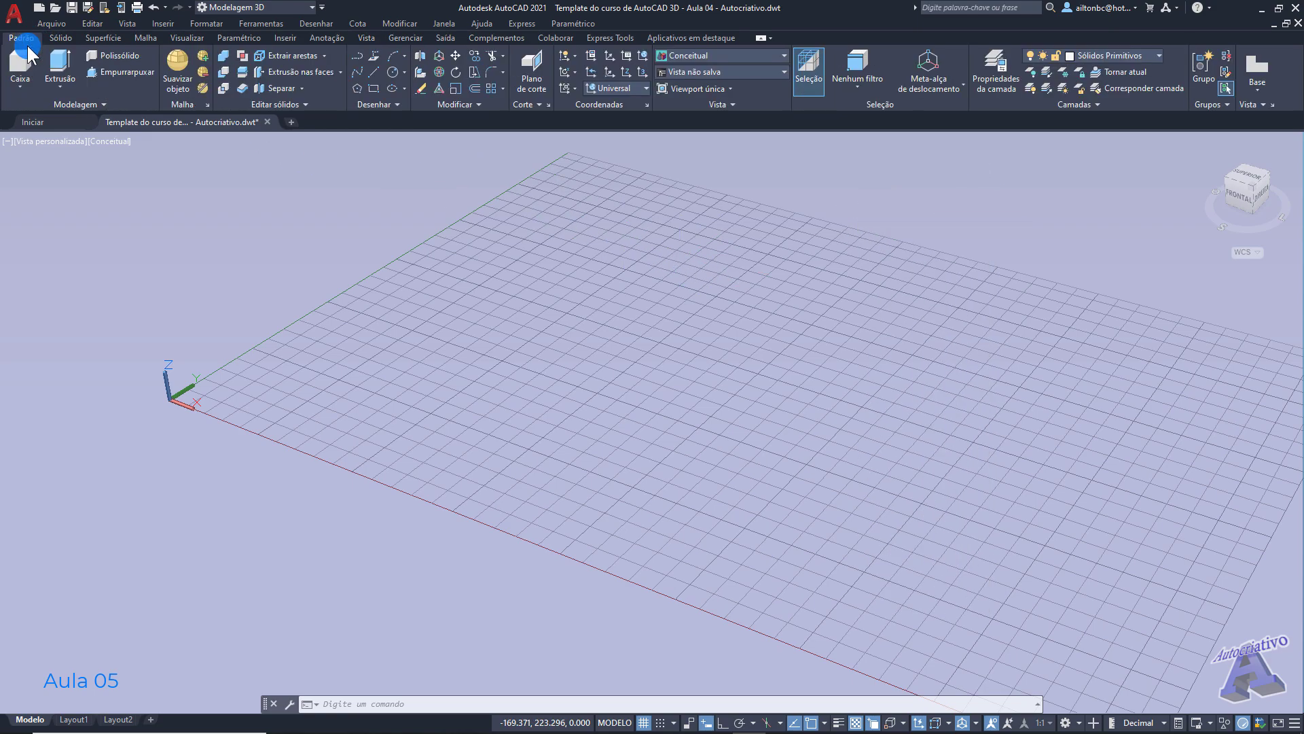
pyautogui.click(56, 87)
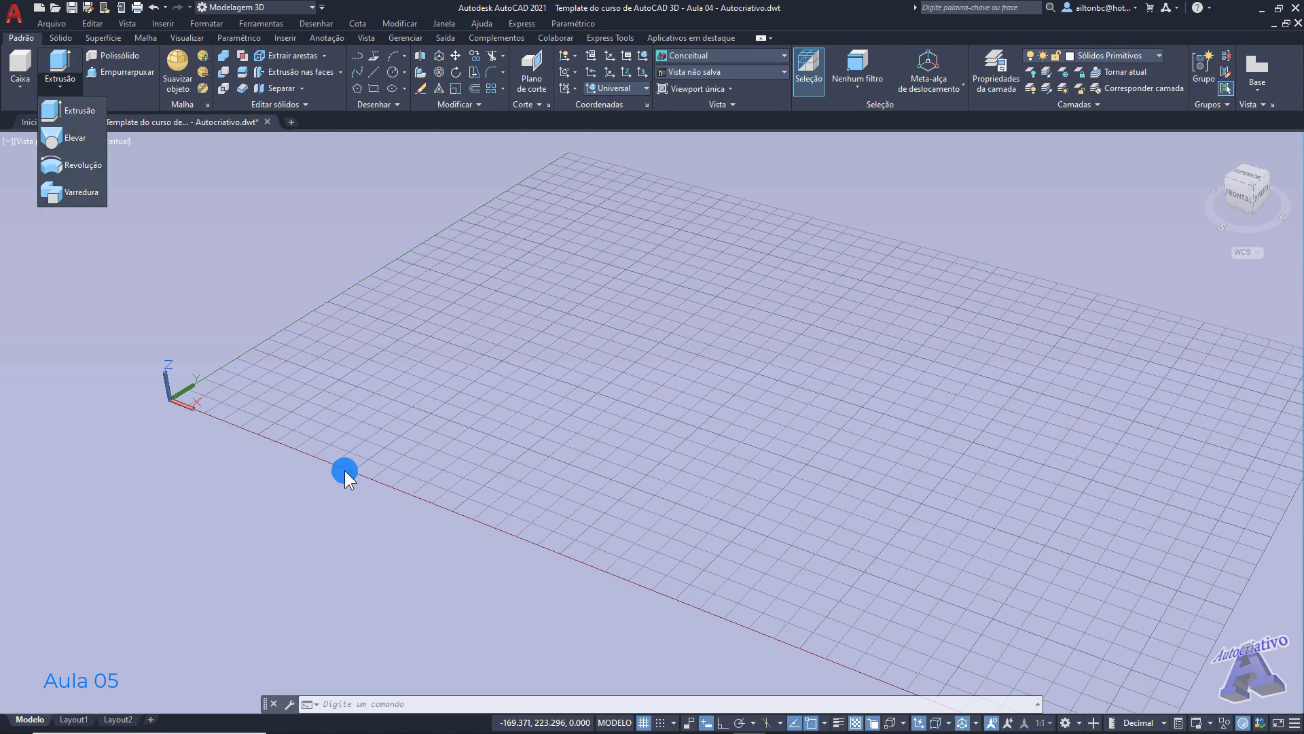
pyautogui.moveTo(360, 402); pyautogui.dragTo(370, 446, button='middle')
pyautogui.scroll(4, 363, 445)
pyautogui.scroll(-3, 297, 435)
pyautogui.moveTo(252, 433); pyautogui.dragTo(524, 431, button='middle')
pyautogui.scroll(4, 523, 431)
pyautogui.moveTo(280, 459); pyautogui.dragTo(573, 355, button='middle')
pyautogui.keyDown('shift'); pyautogui.moveTo(621, 399); pyautogui.dragTo(595, 420, button='middle'); pyautogui.keyUp('shift')
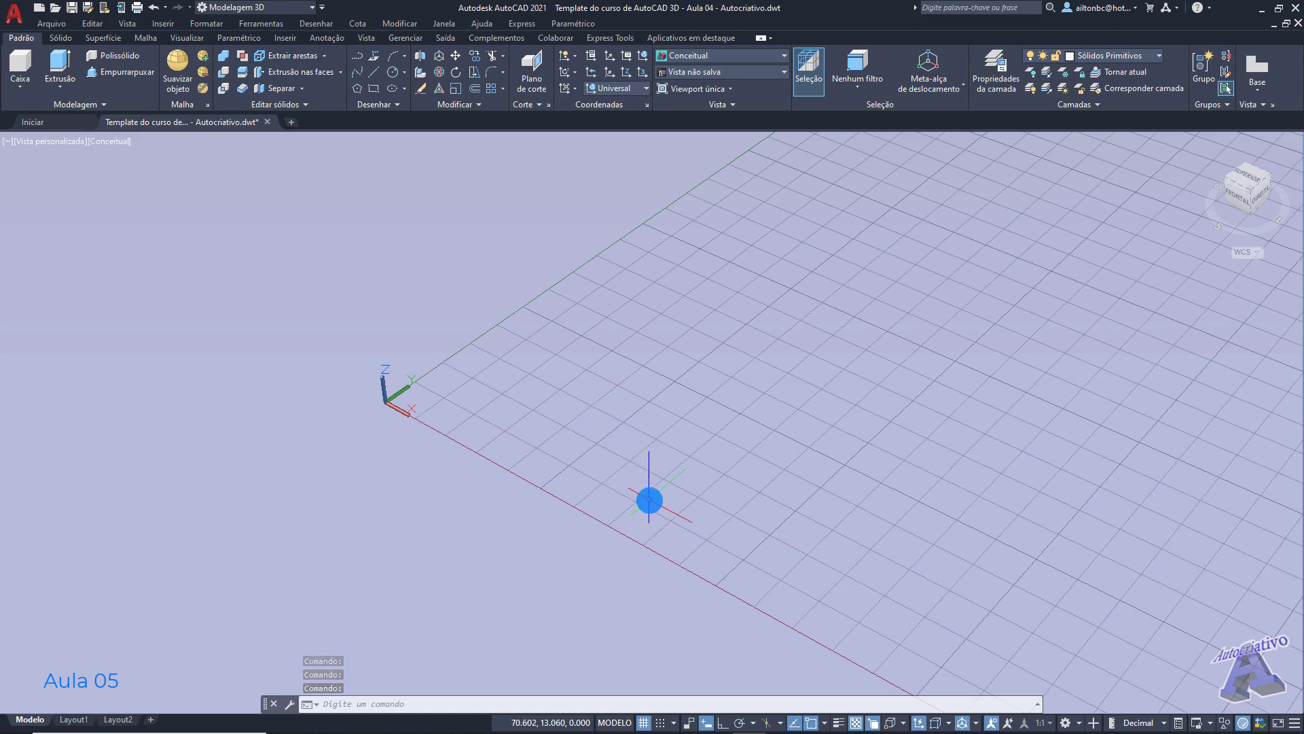
# Step: Check the status bar customization list for UCS dinâmico and turn dynamic UCS off
pyautogui.click(1293, 724)
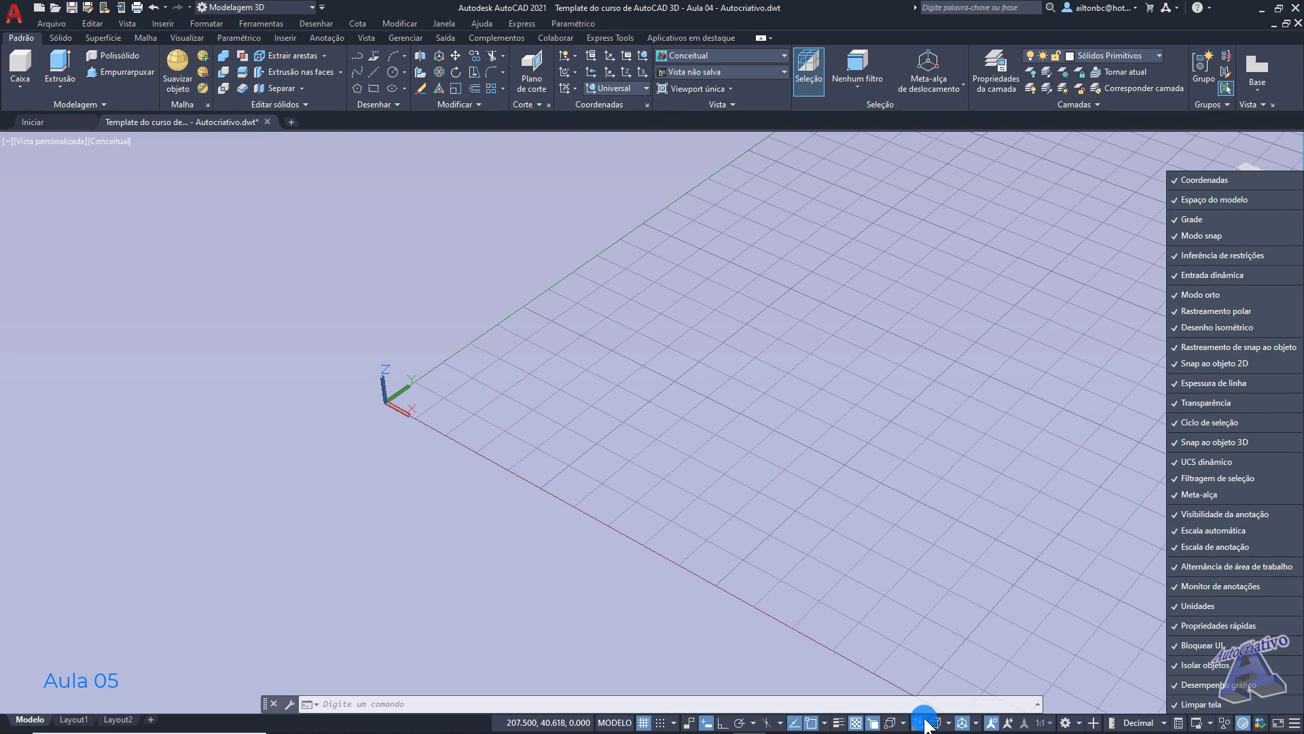
pyautogui.click(918, 723)
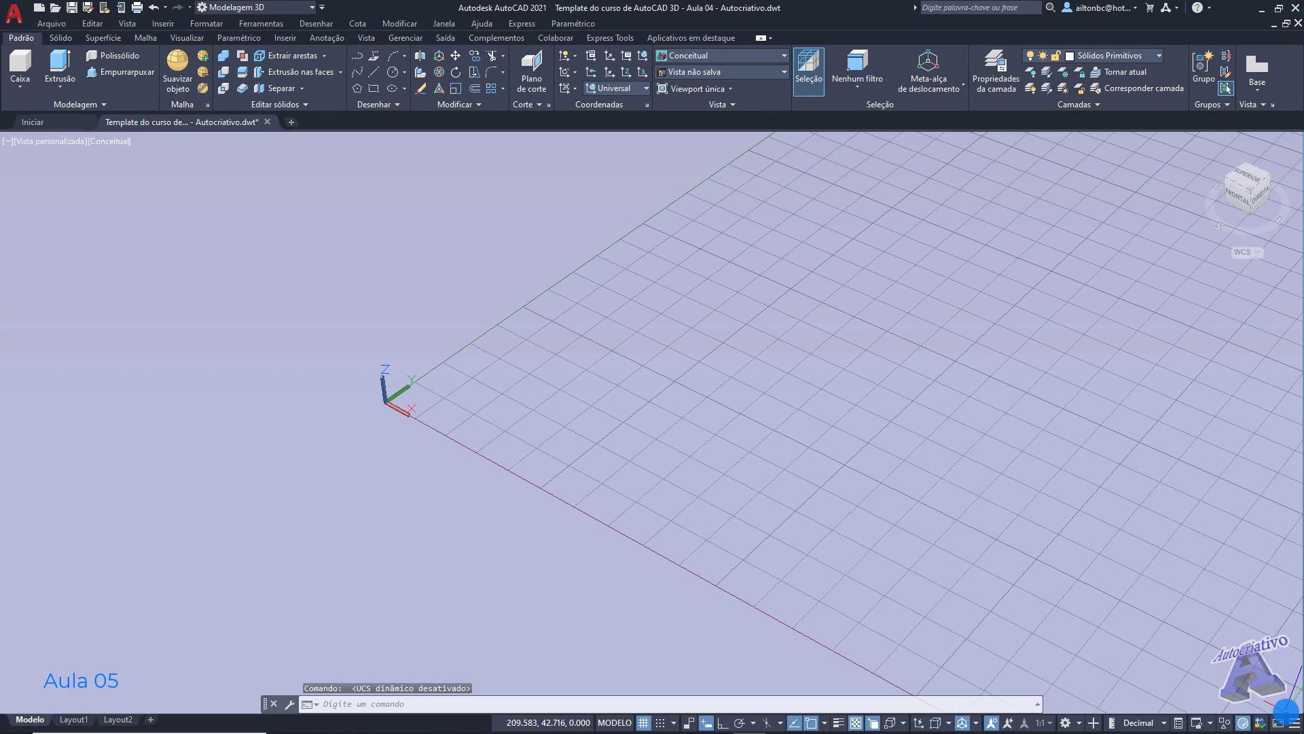
pyautogui.click(1292, 722)
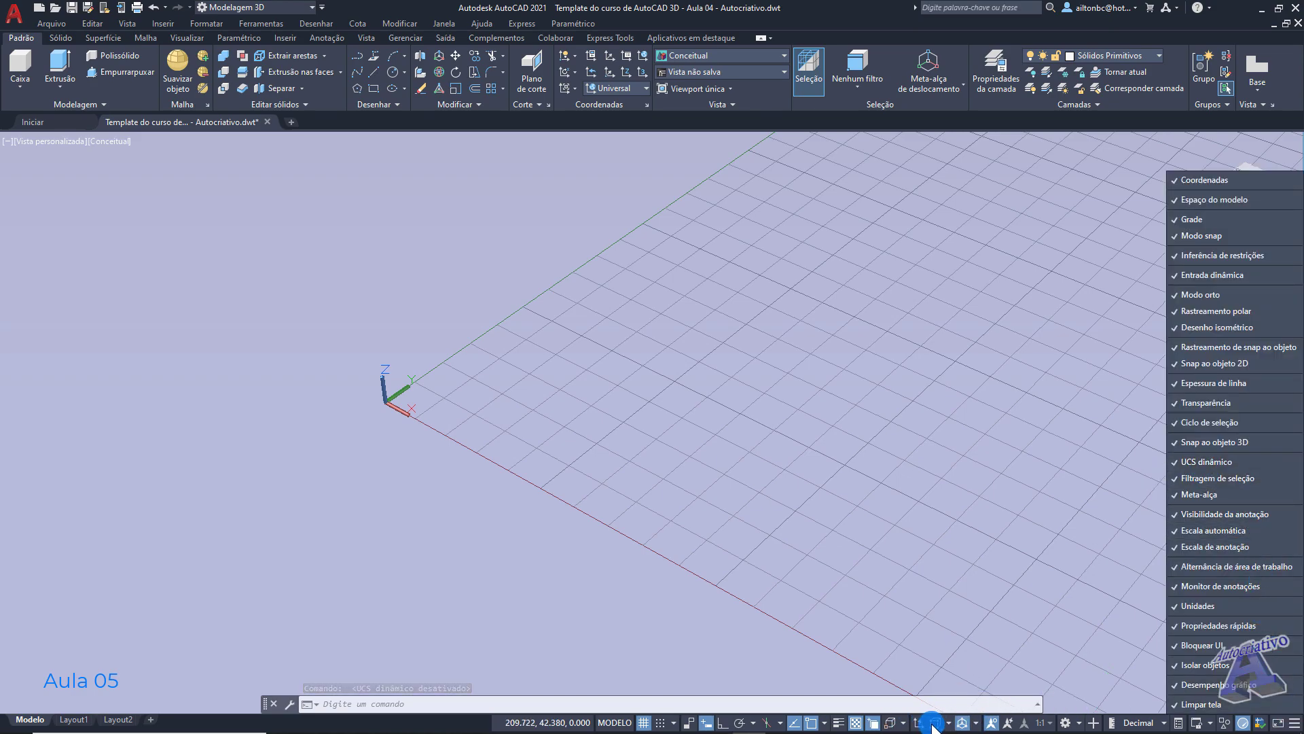
pyautogui.click(620, 455)
# Step: Draw a rectangle on the ground grid near the origin, starting at about 21.7, 12.1
pyautogui.moveTo(484, 431); pyautogui.dragTo(565, 442, button='middle')
pyautogui.scroll(2, 564, 438)
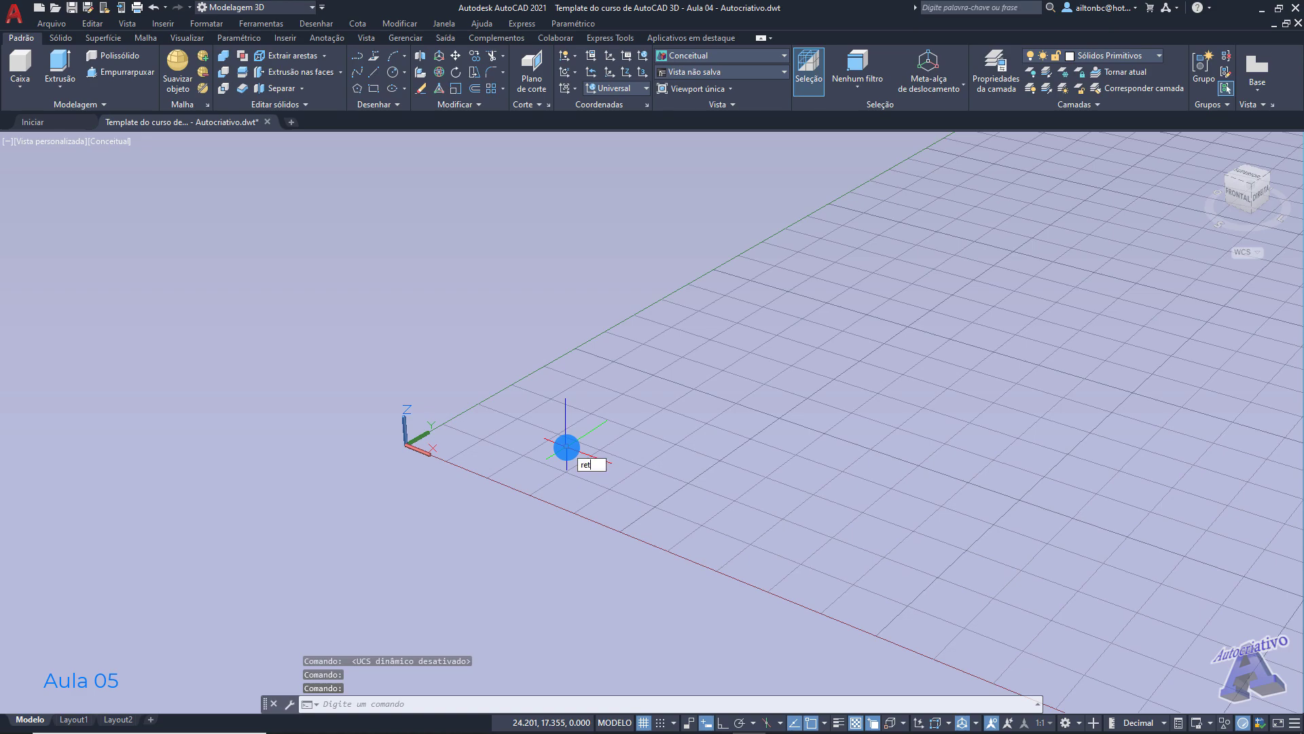
pyautogui.press('Return')
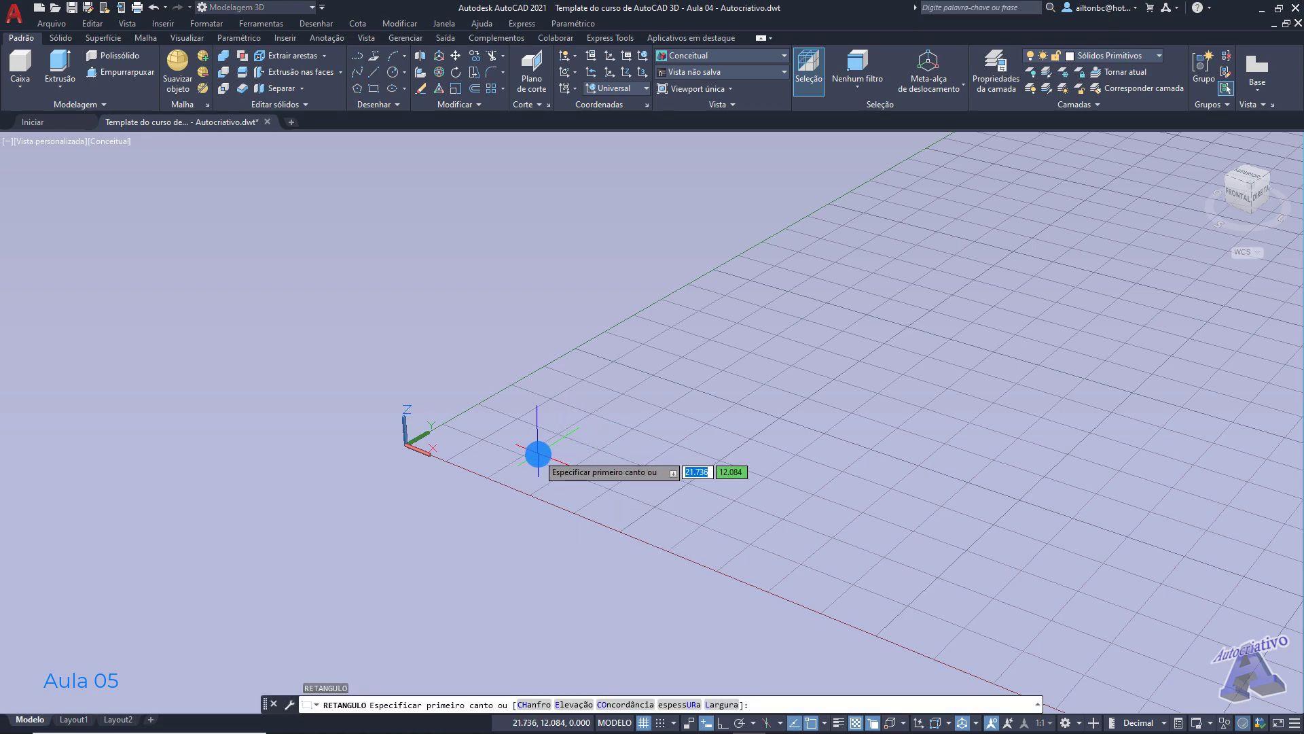
pyautogui.click(538, 454)
pyautogui.click(769, 397)
pyautogui.moveTo(259, 256); pyautogui.dragTo(251, 279, button='middle')
pyautogui.keyDown('shift'); pyautogui.moveTo(427, 278); pyautogui.dragTo(414, 334, button='middle'); pyautogui.keyUp('shift')
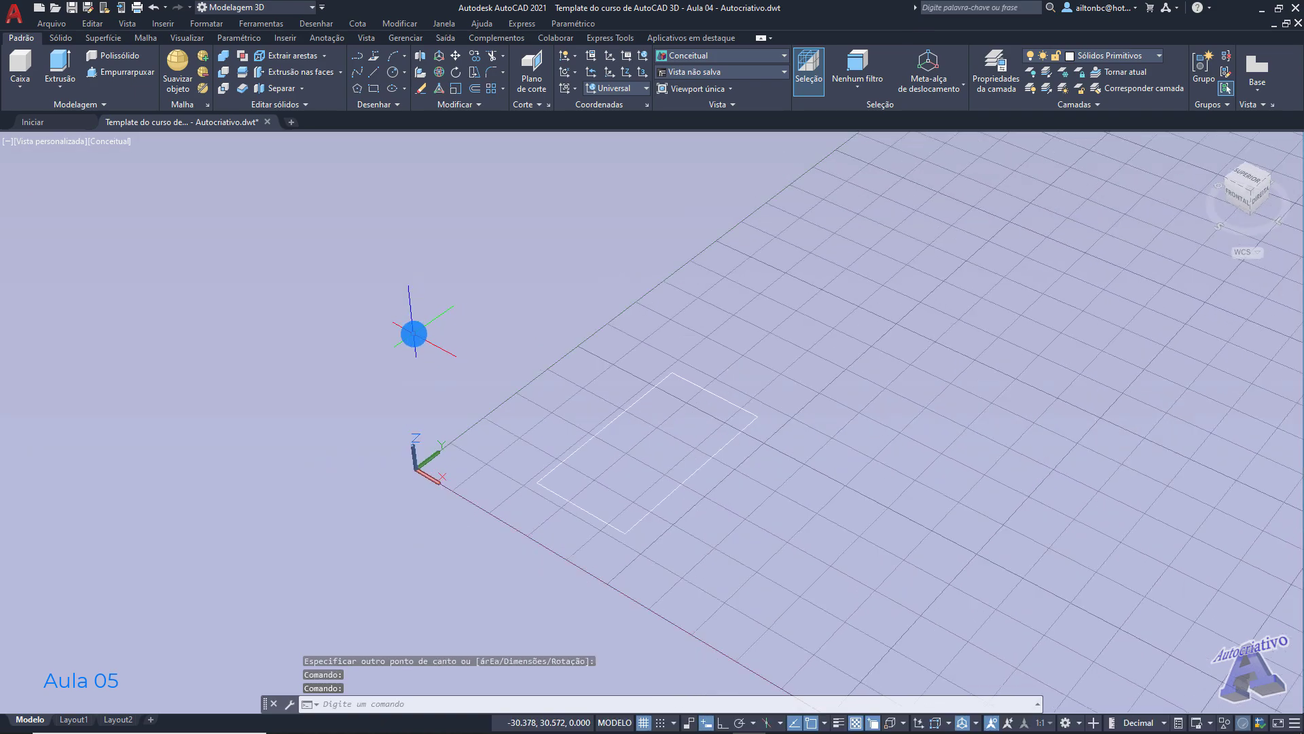
# Step: Turn on the lineweight display for the rectangle's outline
pyautogui.click(838, 722)
pyautogui.scroll(2, 684, 508)
pyautogui.moveTo(687, 486); pyautogui.dragTo(684, 429, button='middle')
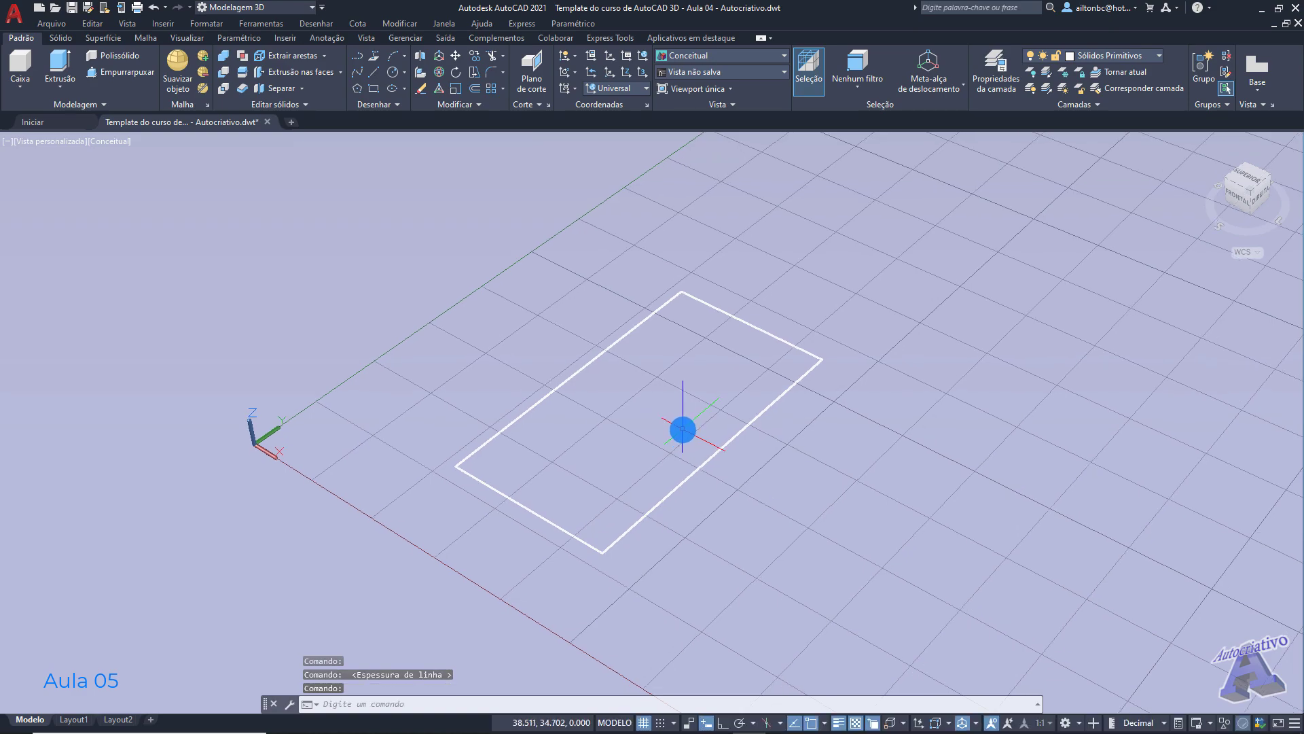
# Step: Extrude the rectangle upward into a tall solid box
pyautogui.click(67, 84)
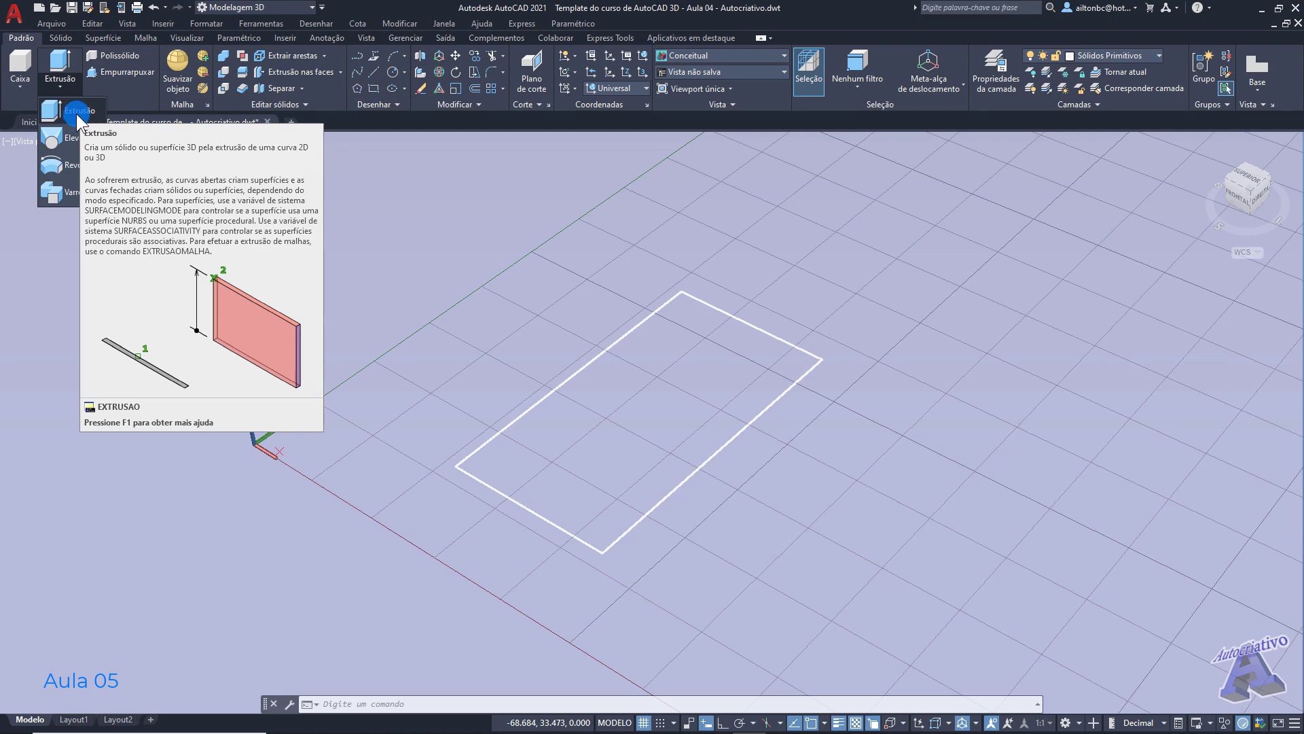
pyautogui.click(78, 113)
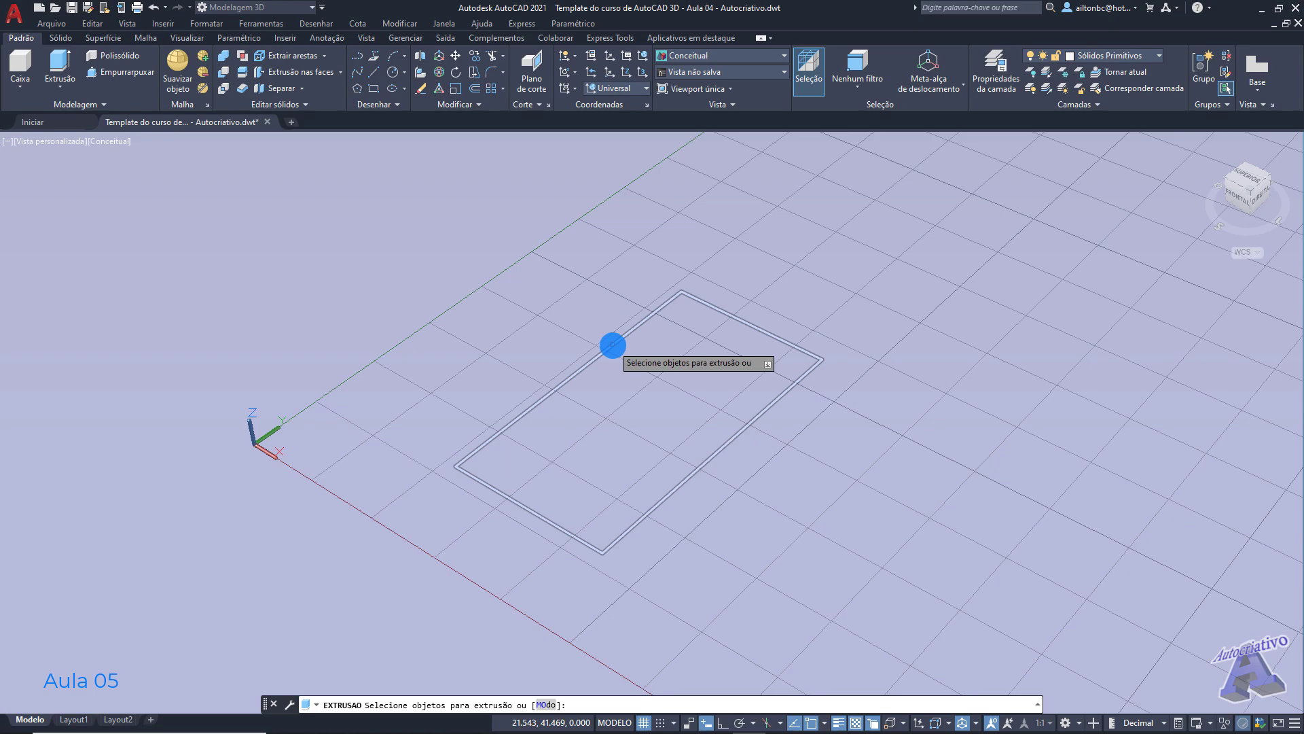
pyautogui.click(613, 345)
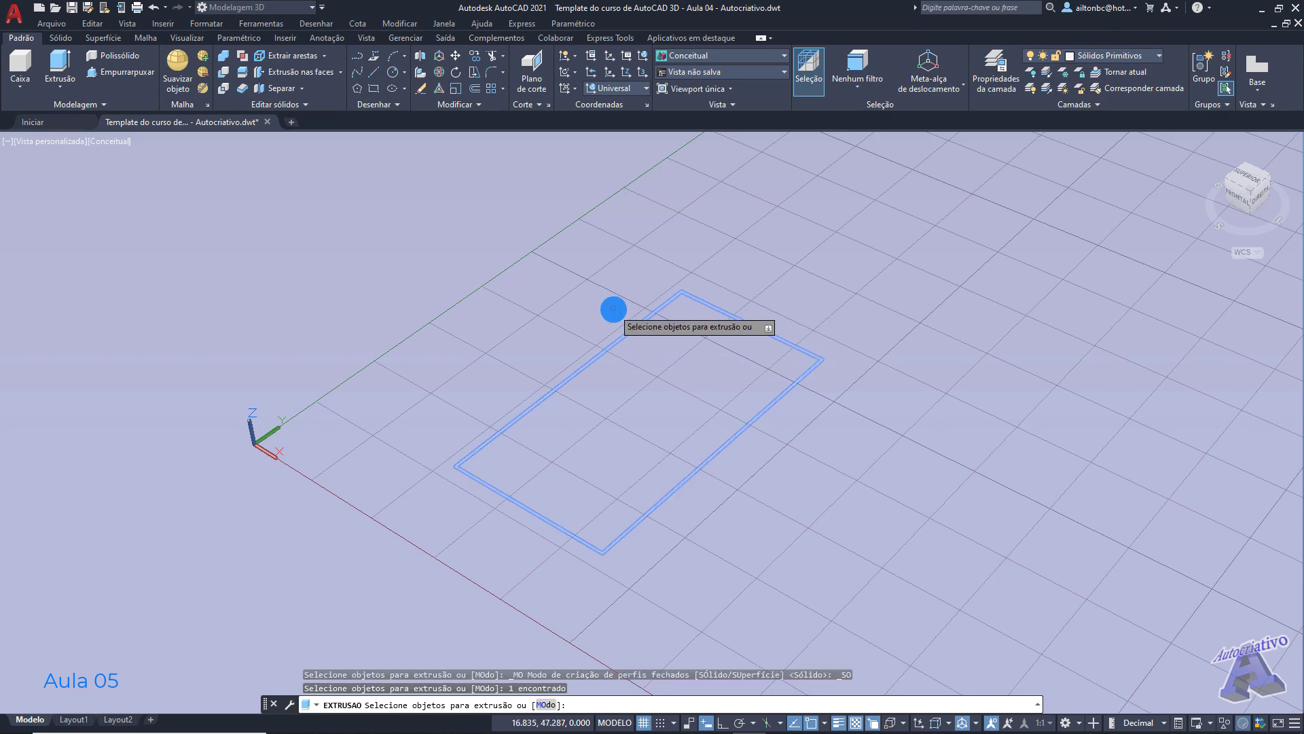
pyautogui.press('Return')
pyautogui.scroll(-4, 611, 235)
pyautogui.keyDown('shift'); pyautogui.moveTo(615, 243); pyautogui.dragTo(615, 405, button='middle'); pyautogui.keyUp('shift')
pyautogui.scroll(2, 652, 221)
pyautogui.scroll(2, 615, 405)
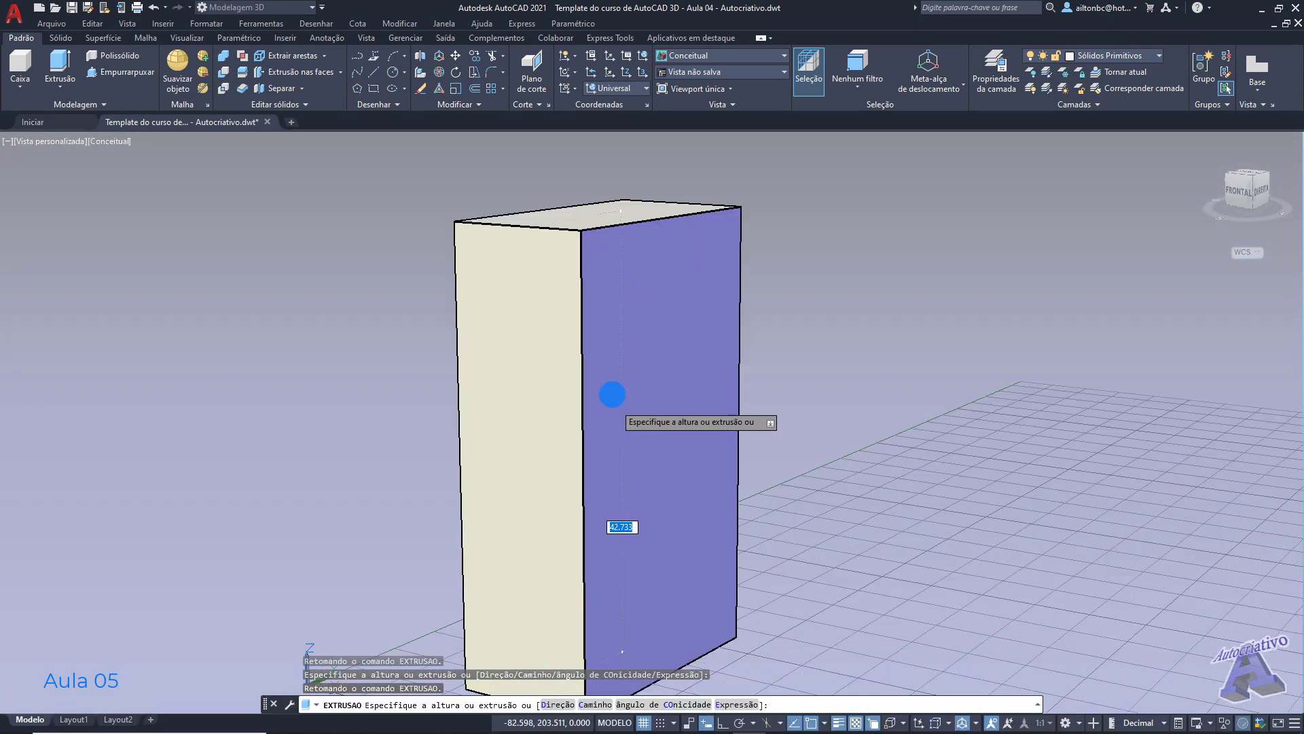
pyautogui.click(629, 230)
pyautogui.press('Return')
pyautogui.moveTo(806, 251); pyautogui.dragTo(789, 346, button='middle')
pyautogui.press('Escape')
pyautogui.scroll(-3, 774, 300)
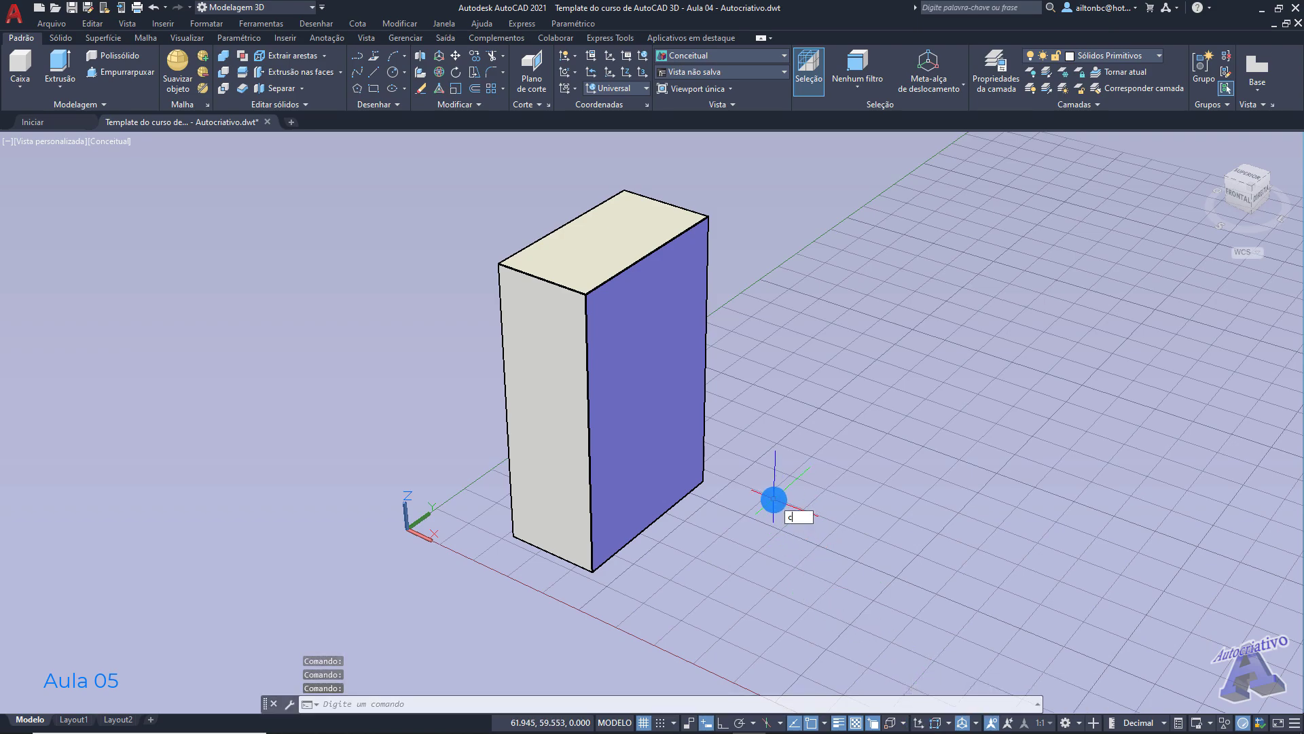
# Step: Turn on dynamic UCS and draw a circle with a radius of about 4.5 on the upper part of the box's narrow front face
pyautogui.press('Return')
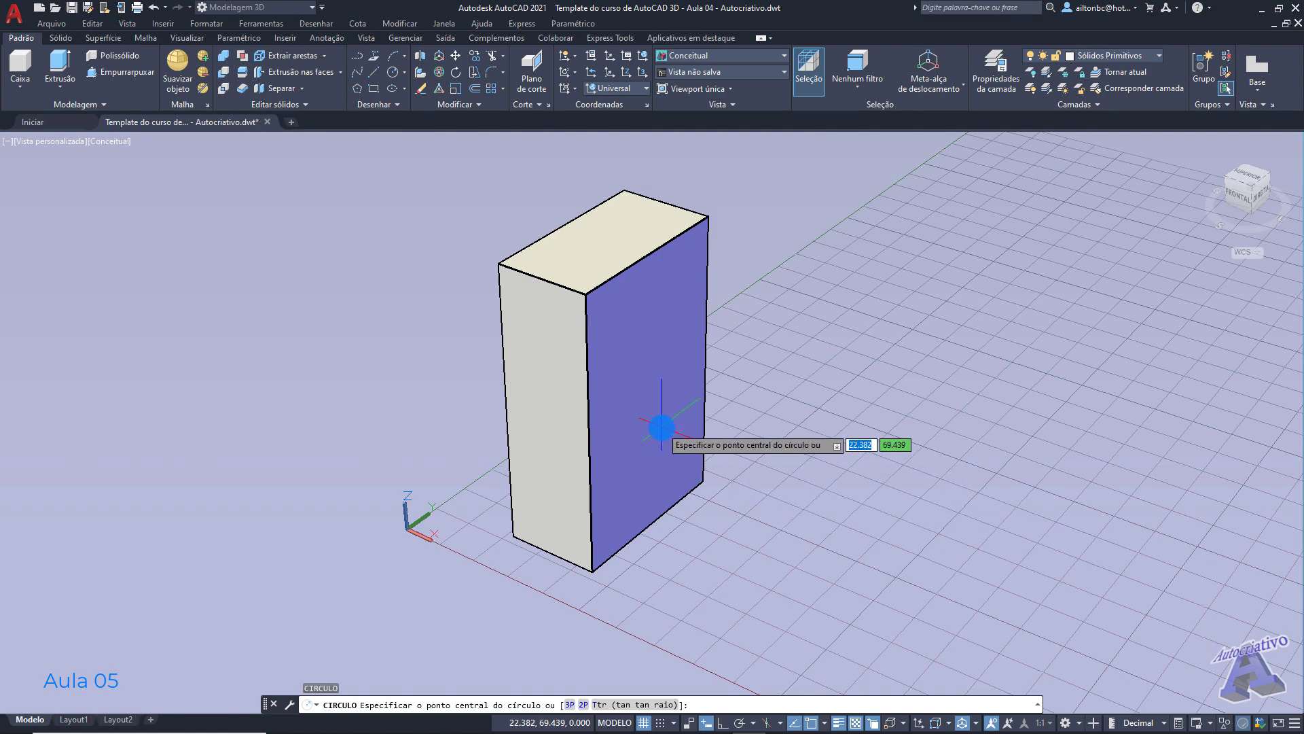
pyautogui.scroll(1, 659, 422)
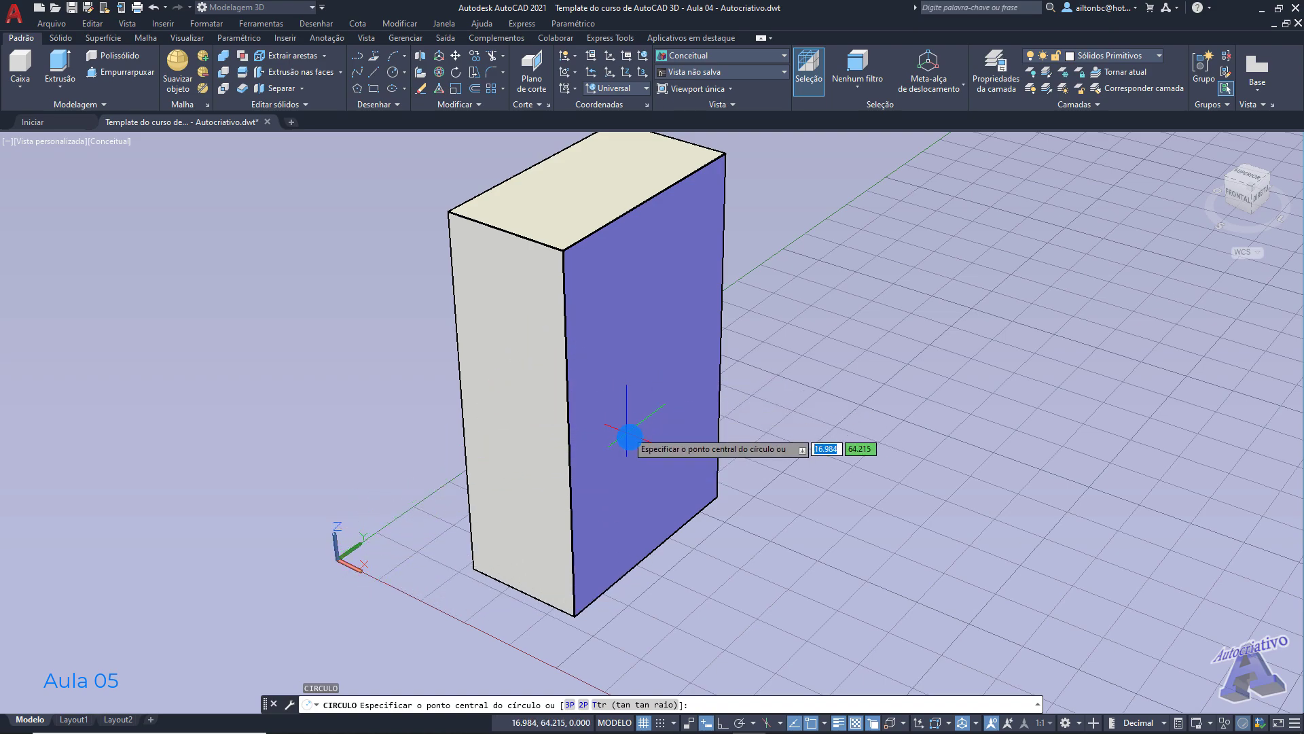
pyautogui.click(917, 723)
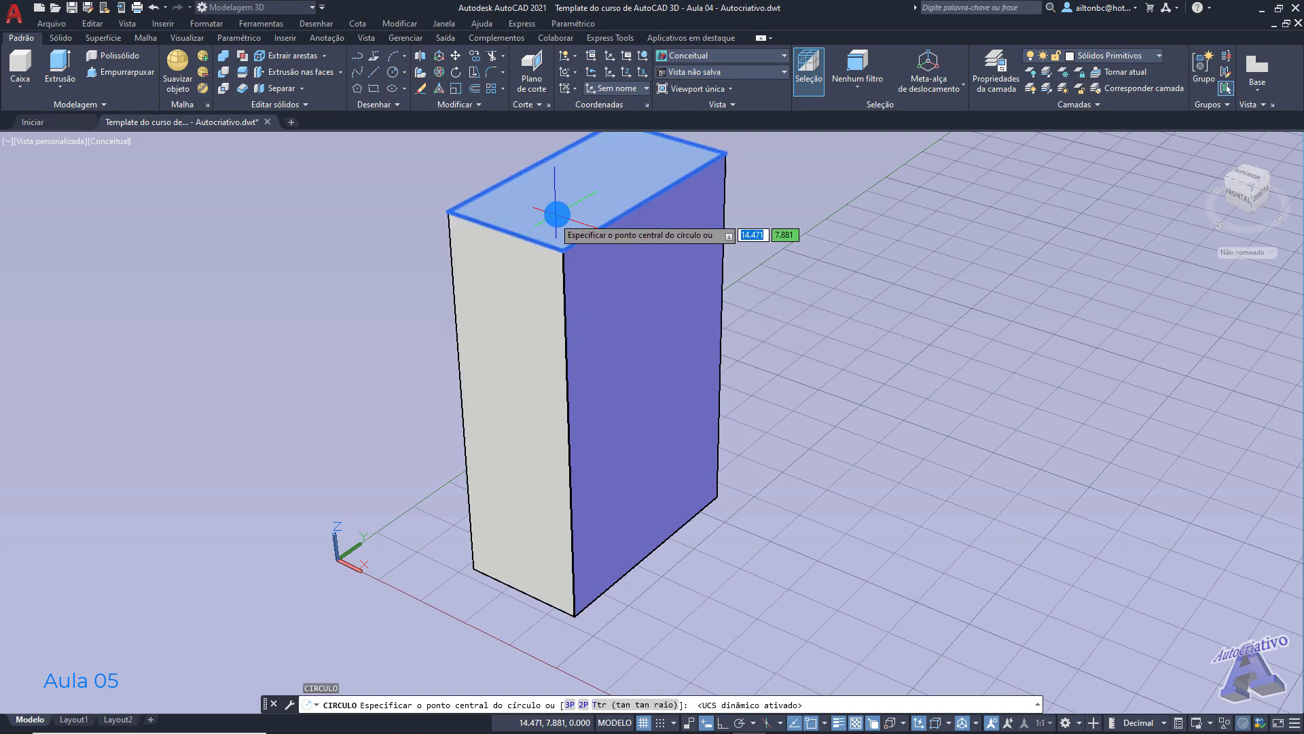
pyautogui.scroll(2, 489, 326)
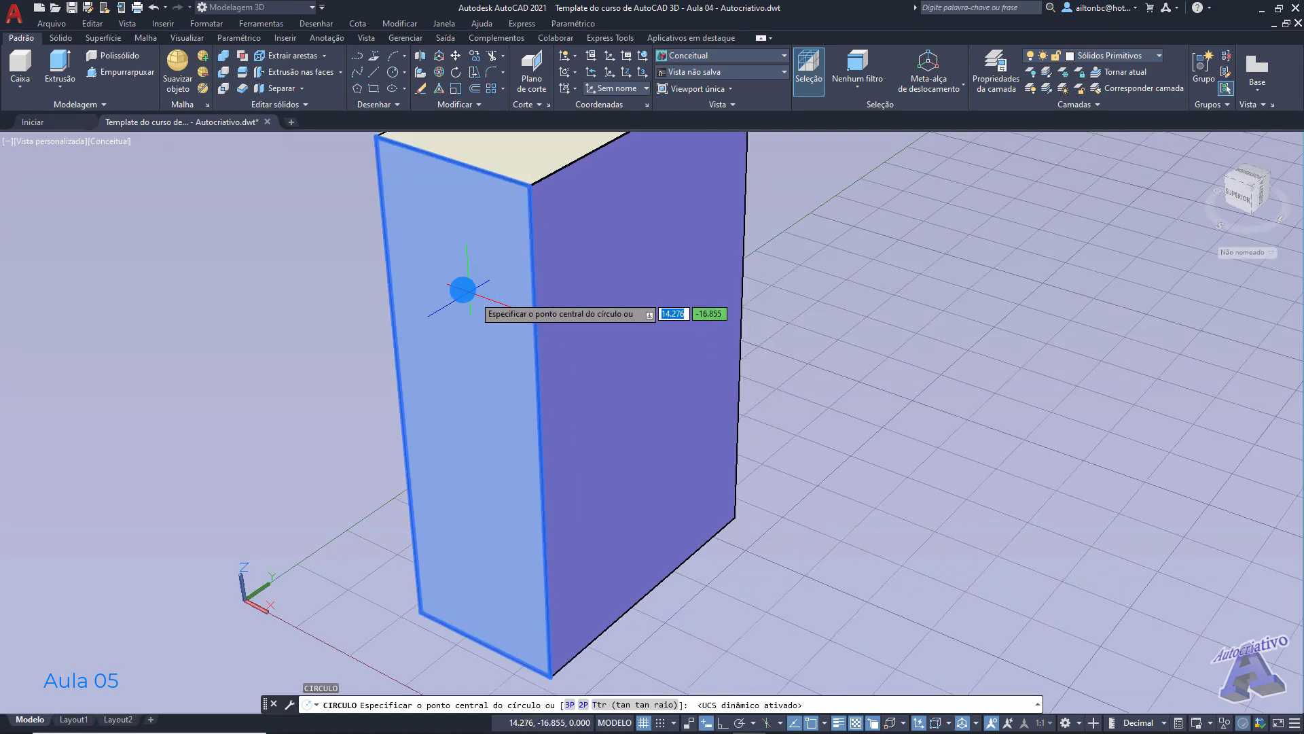
pyautogui.click(432, 283)
pyautogui.click(457, 303)
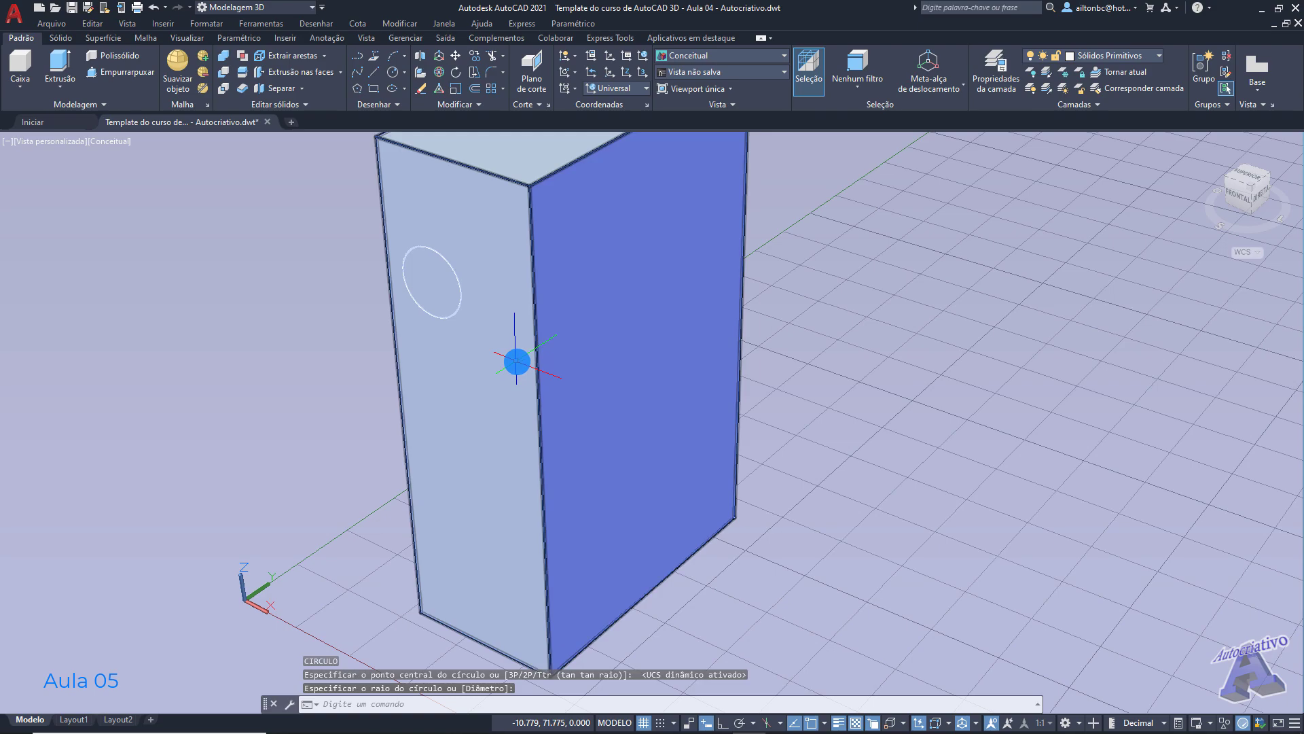
# Step: Draw a circle with a radius of about 15.5 in the middle of the box's wide right-hand face
pyautogui.scroll(-1, 578, 383)
pyautogui.press('Return')
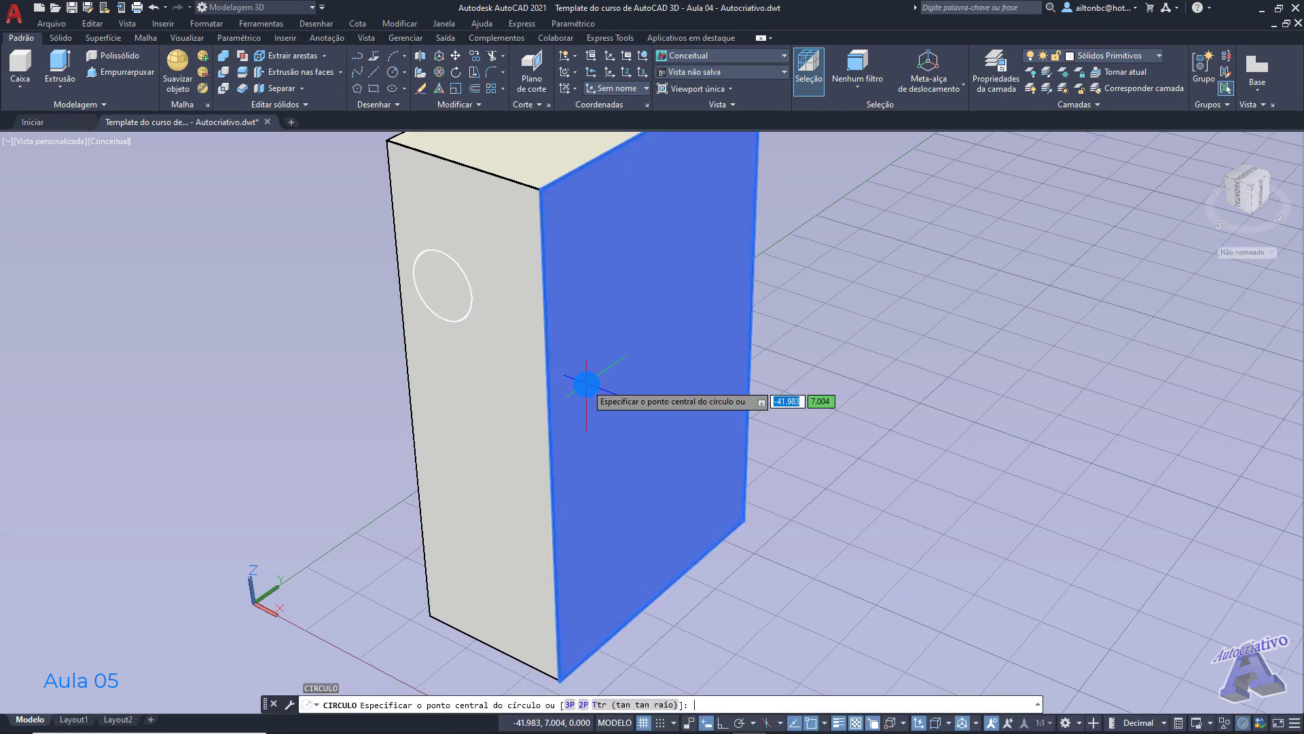
pyautogui.scroll(-1, 584, 382)
pyautogui.moveTo(620, 334); pyautogui.dragTo(595, 428, button='middle')
pyautogui.click(614, 488)
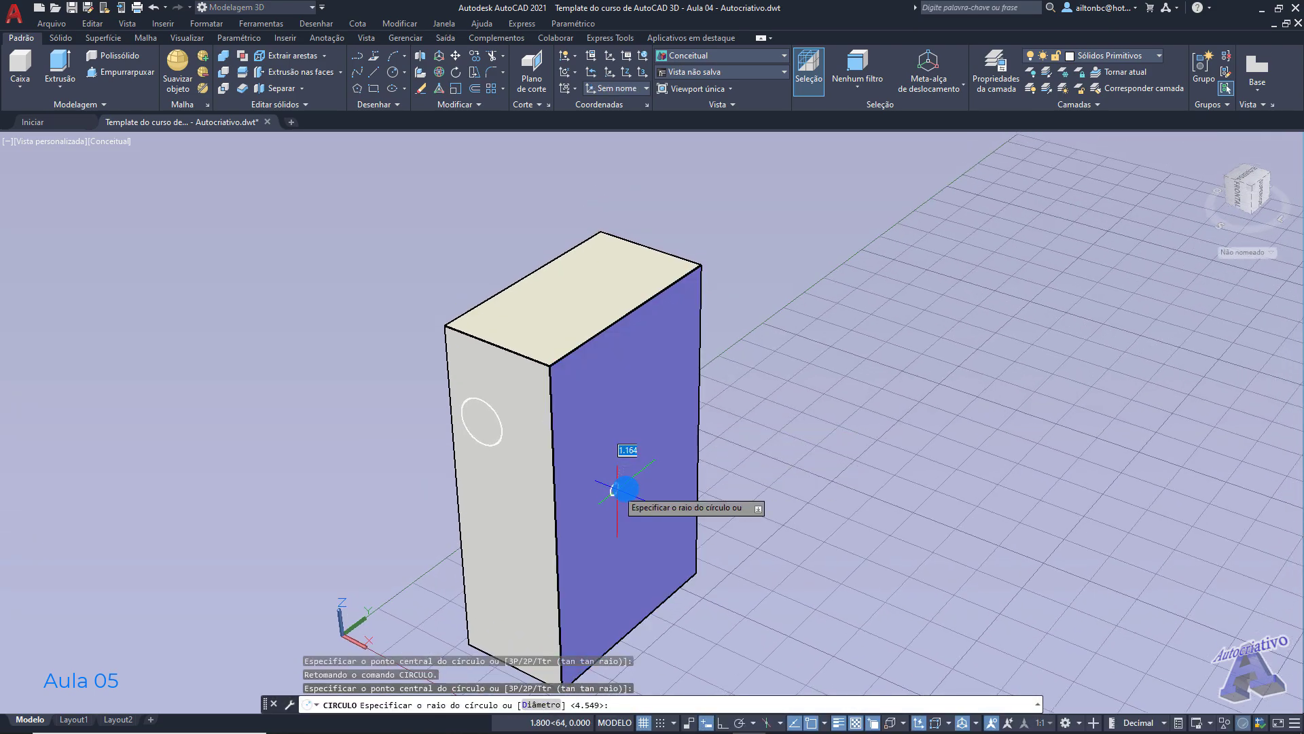
pyautogui.click(664, 459)
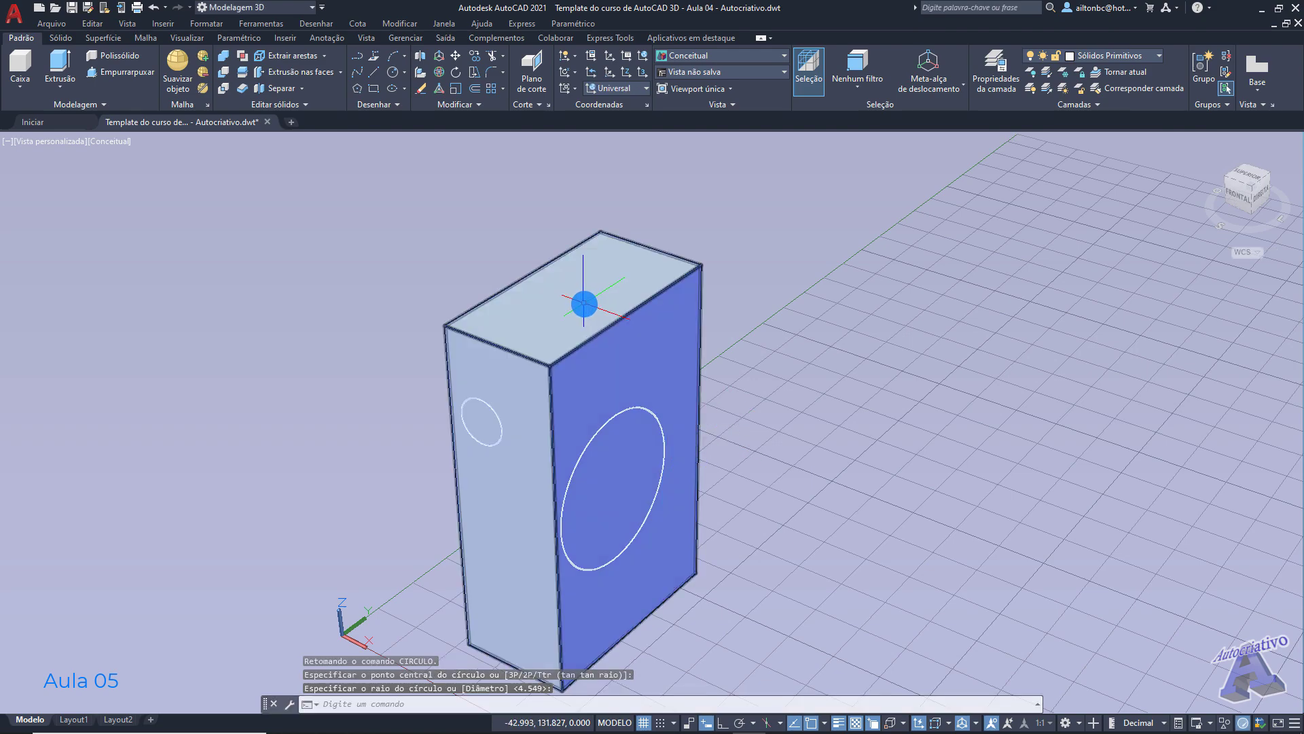
# Step: Draw a circle with a radius of about 6 on the box's top face
pyautogui.press('Return')
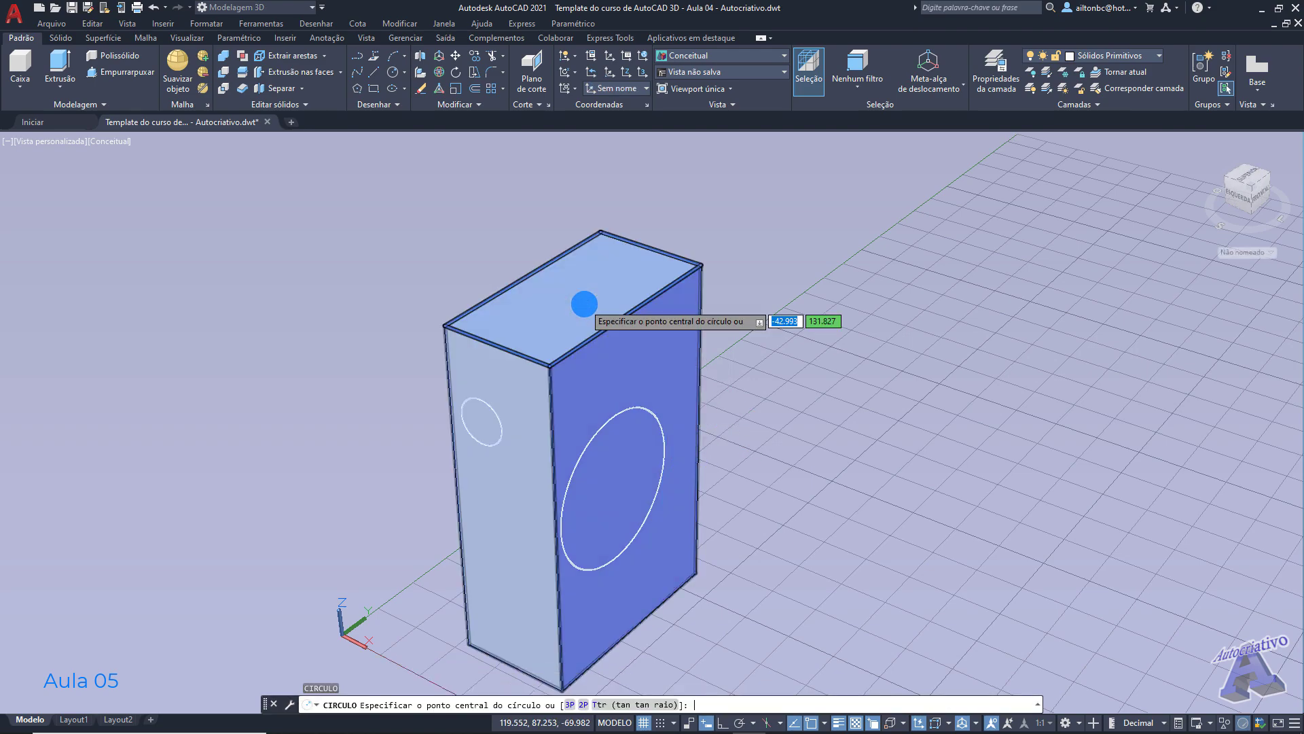
pyautogui.click(544, 303)
pyautogui.click(583, 299)
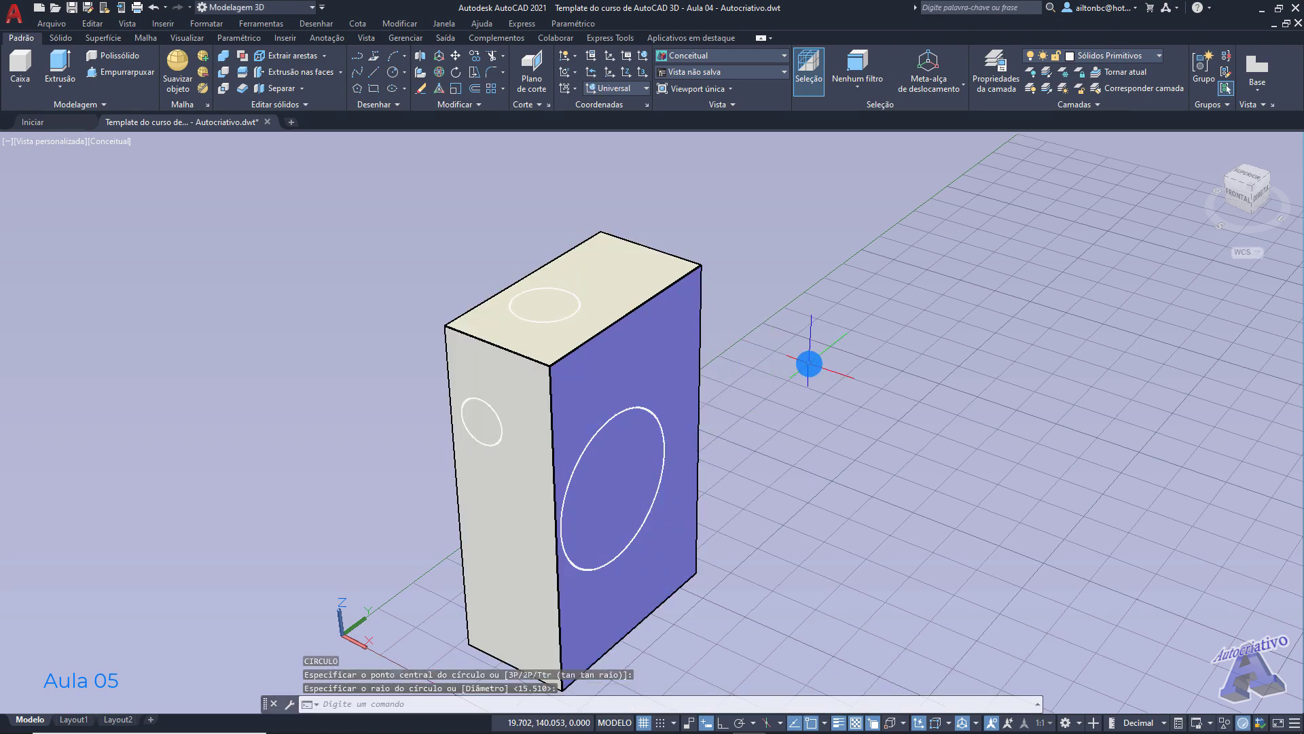
pyautogui.press('Return')
pyautogui.press('Escape')
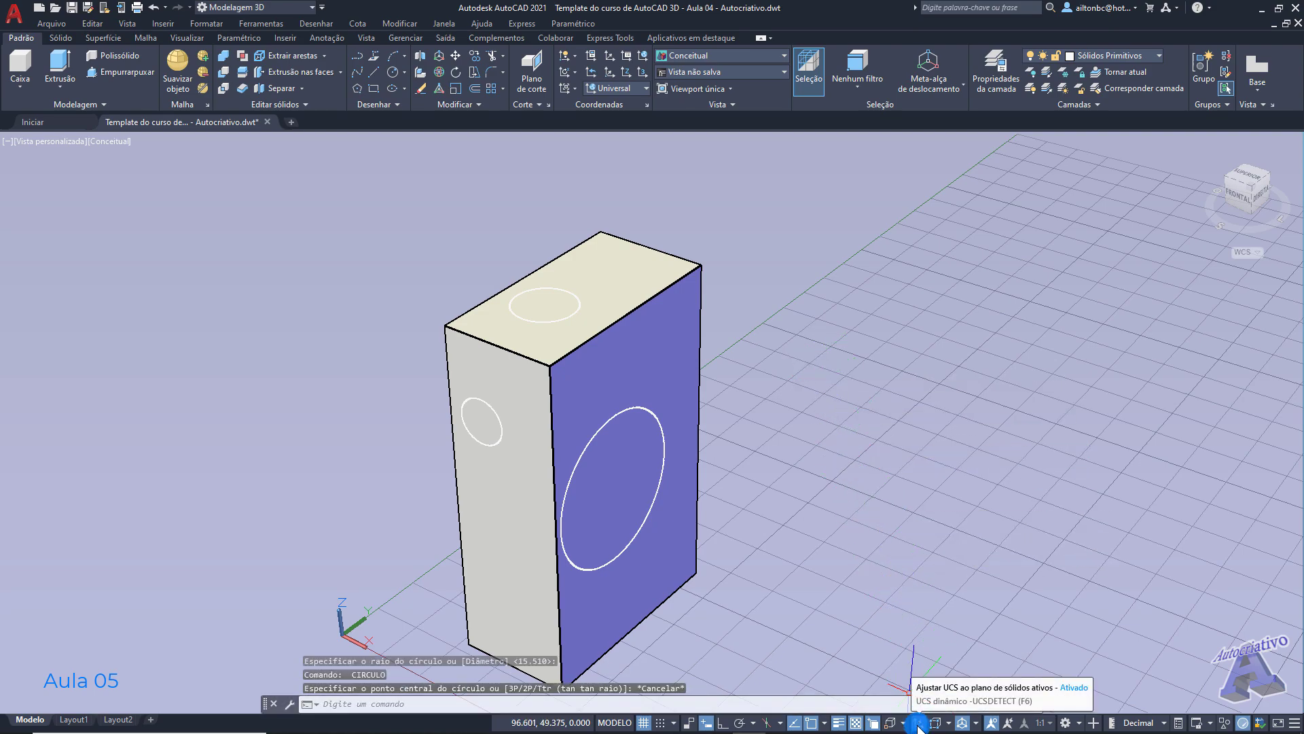
pyautogui.moveTo(829, 425); pyautogui.dragTo(803, 347, button='middle')
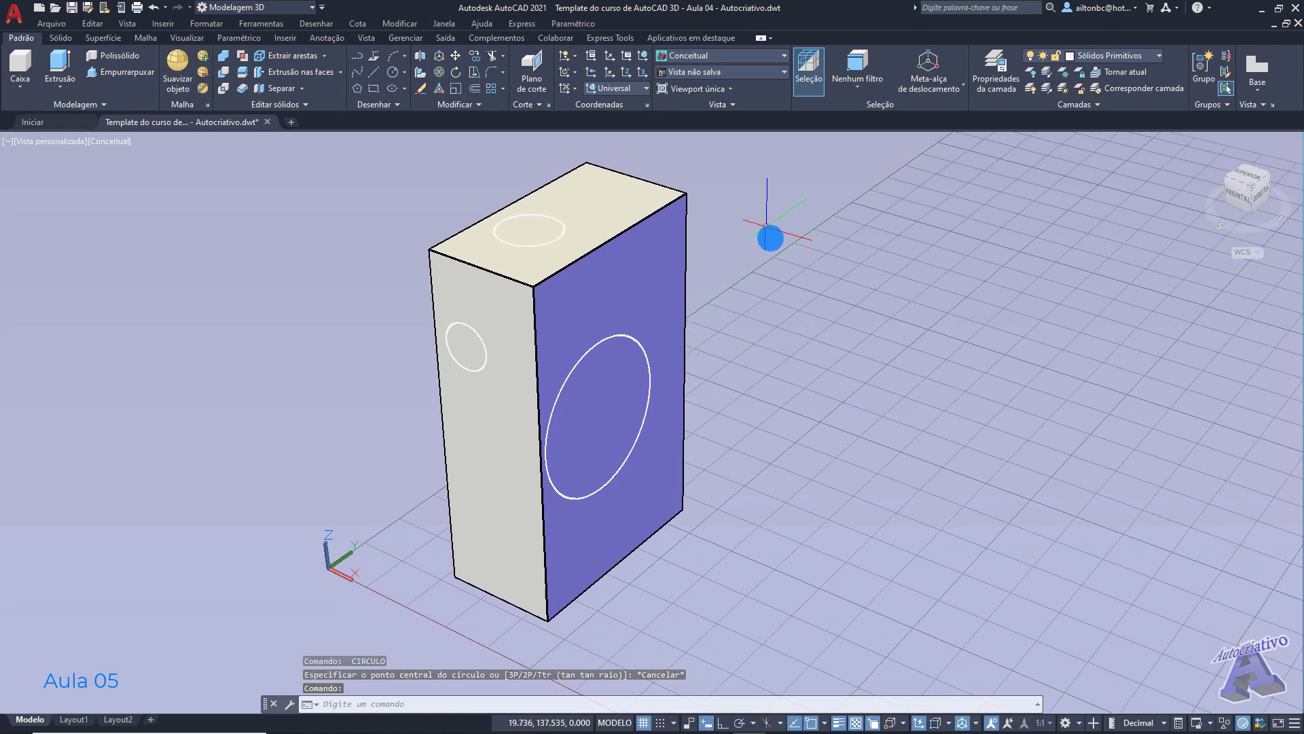
pyautogui.click(642, 71)
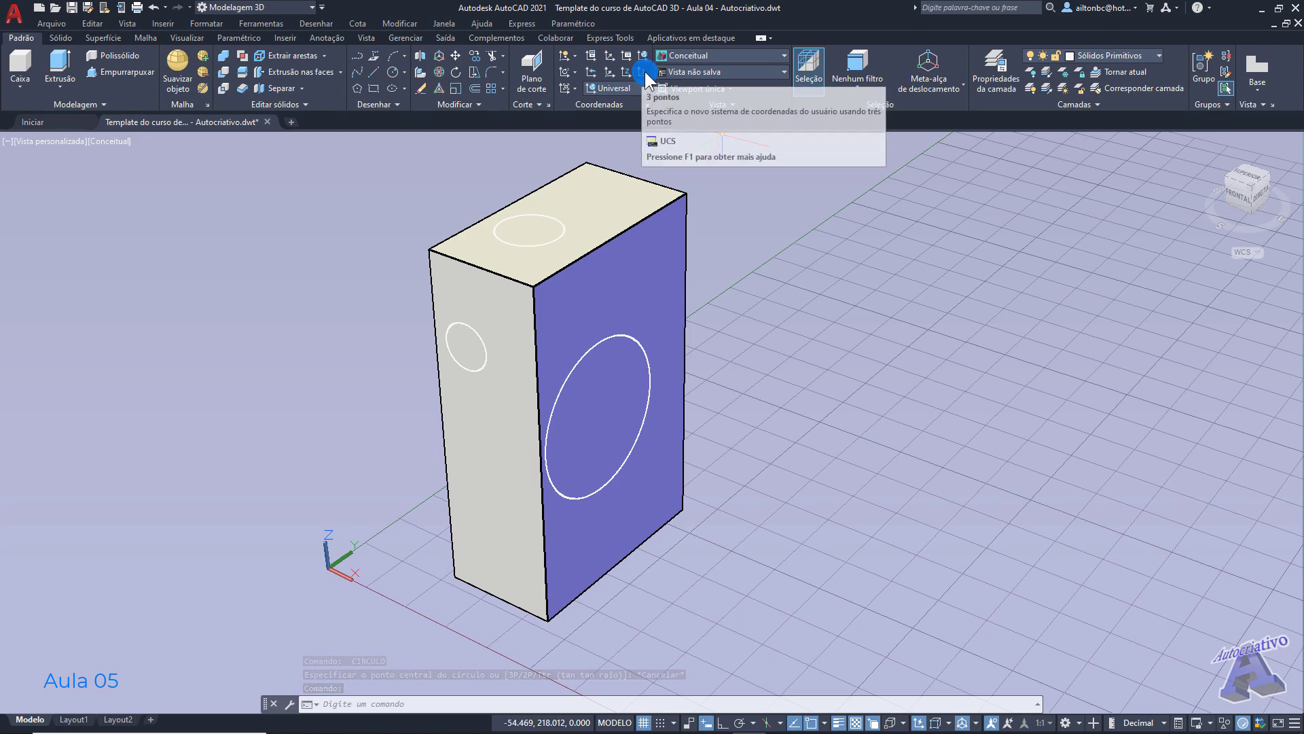
pyautogui.click(732, 252)
# Step: Draw a large circle in the middle of the wide face opposite the one that already has a circle
pyautogui.keyDown('shift'); pyautogui.moveTo(818, 279); pyautogui.dragTo(460, 372, button='middle'); pyautogui.keyUp('shift')
pyautogui.write('ci')
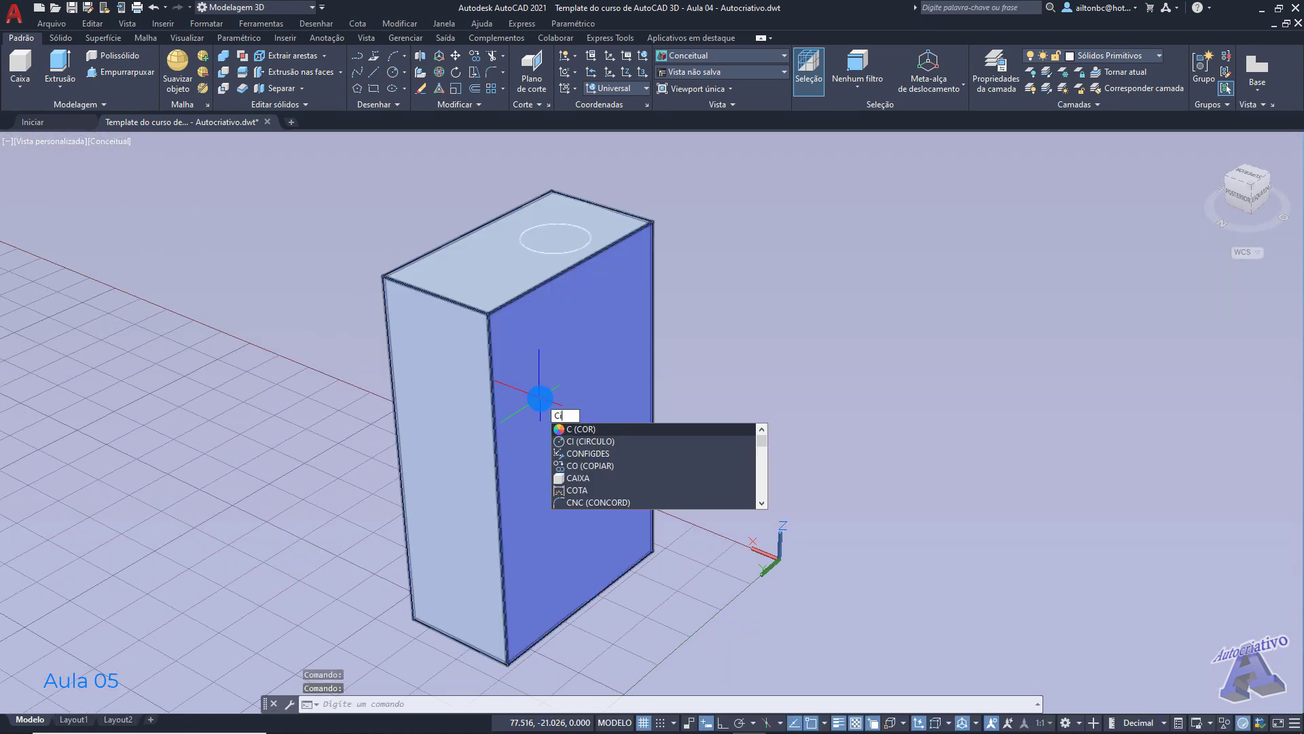
pyautogui.press('Return')
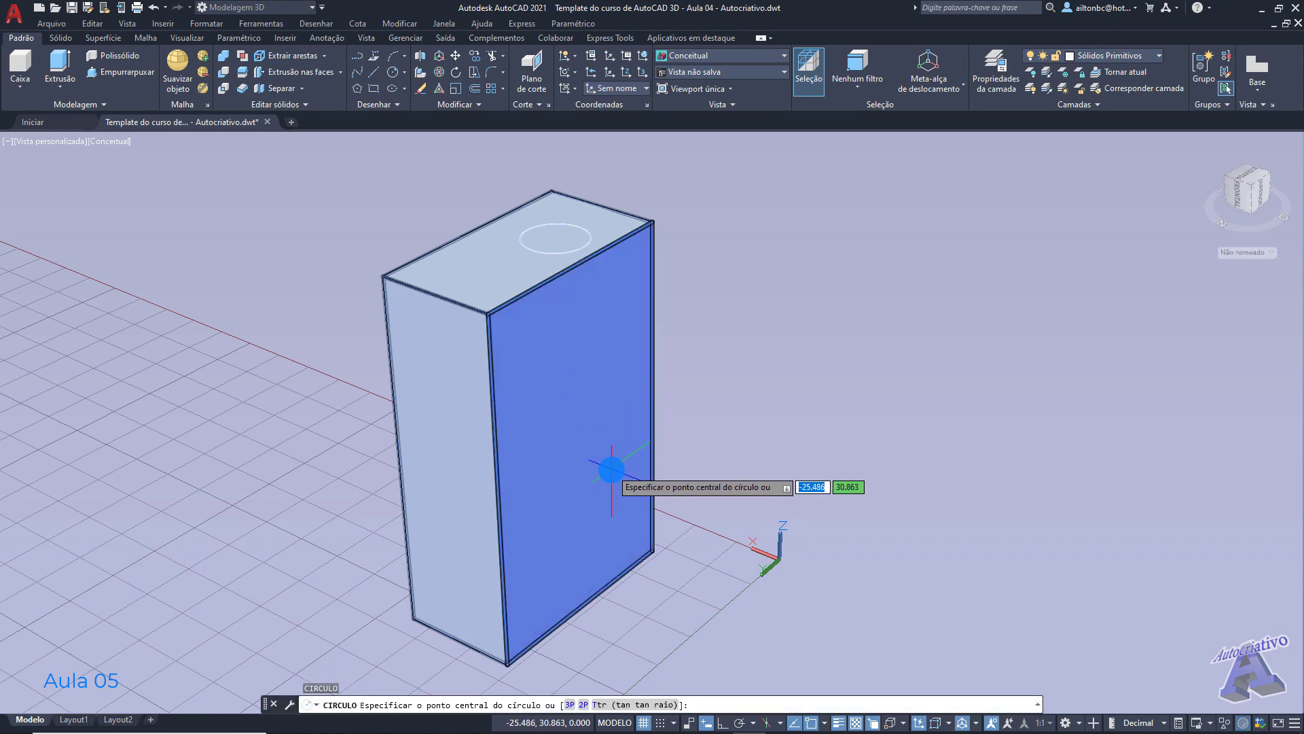
pyautogui.click(591, 420)
pyautogui.click(616, 464)
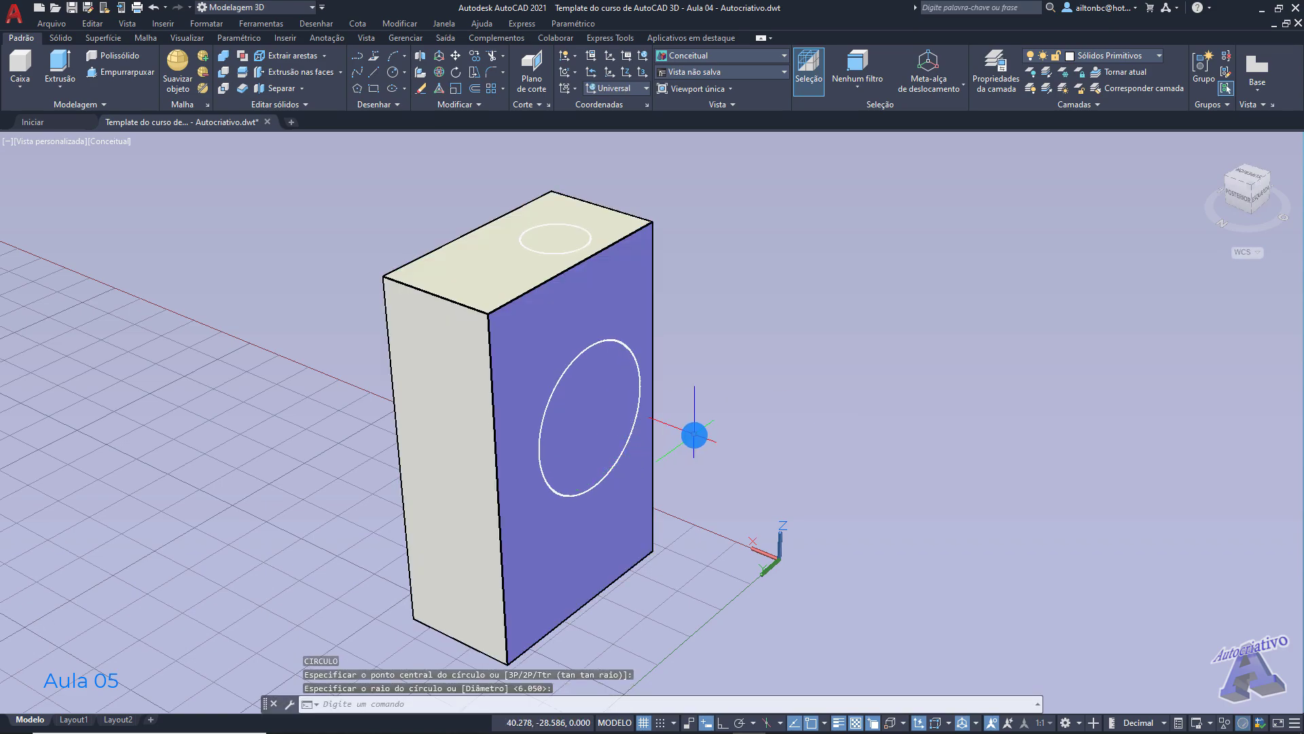
pyautogui.keyDown('shift'); pyautogui.moveTo(748, 400); pyautogui.dragTo(533, 382, button='middle'); pyautogui.keyUp('shift')
pyautogui.scroll(-4, 553, 384)
pyautogui.keyDown('shift'); pyautogui.moveTo(611, 393); pyautogui.dragTo(615, 412, button='middle'); pyautogui.keyUp('shift')
pyautogui.scroll(8, 654, 427)
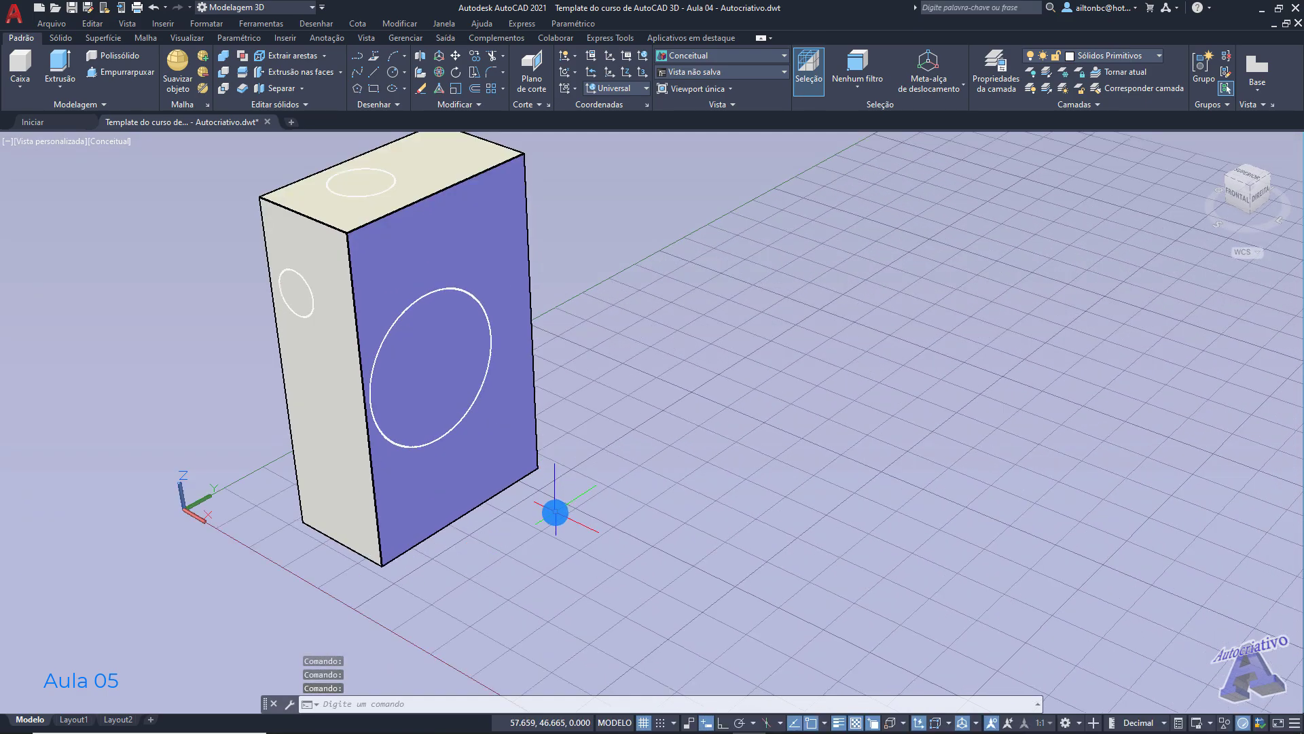
pyautogui.scroll(-5, 550, 510)
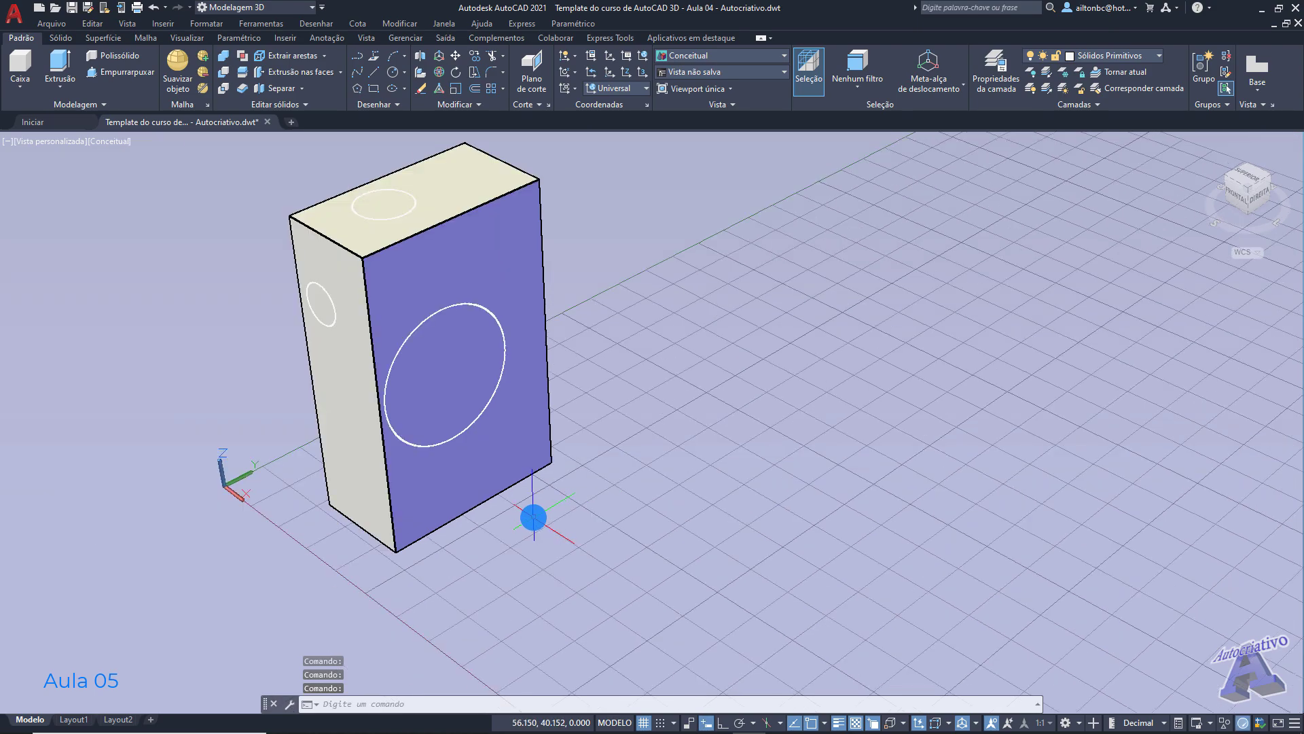
# Step: Turn on ortho mode and draw a stepped six-segment outline with Line on the ground beside the box, ending it with the Close option
pyautogui.keyDown('shift'); pyautogui.moveTo(550, 521); pyautogui.dragTo(567, 512, button='middle'); pyautogui.keyUp('shift')
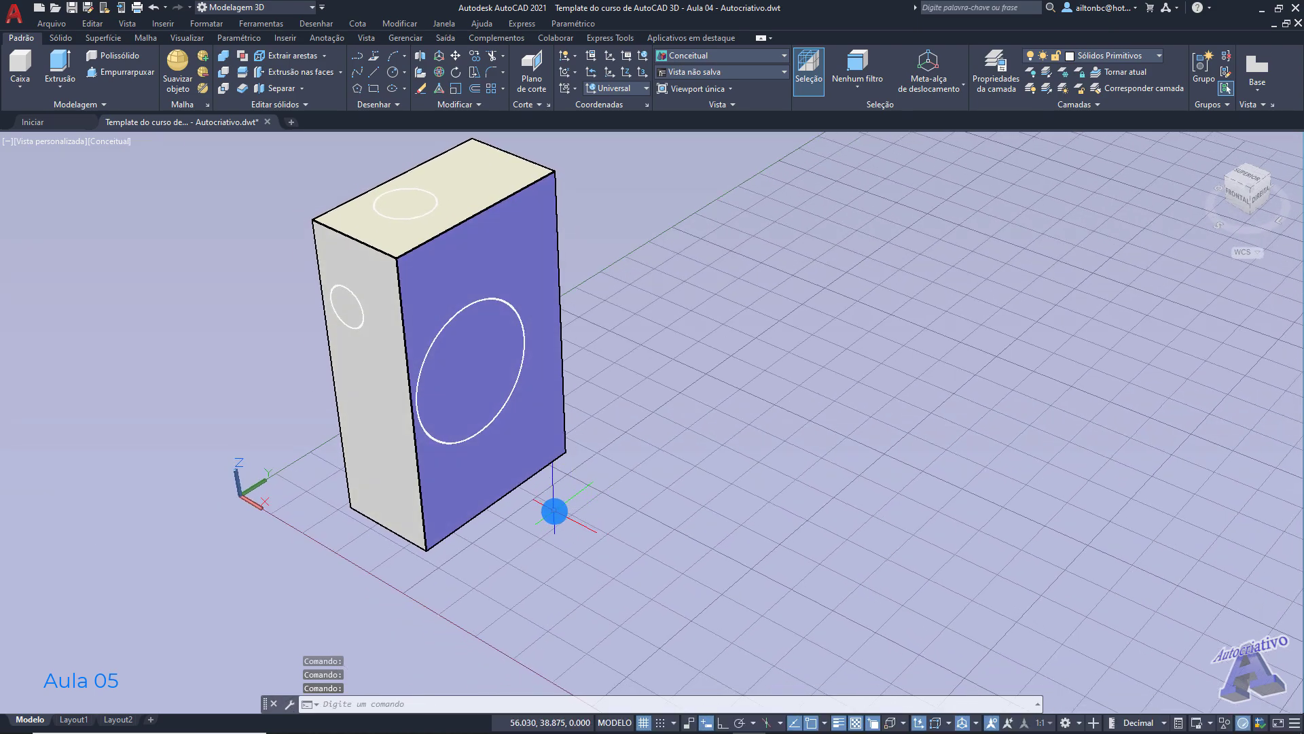
pyautogui.write('L')
pyautogui.press('Return')
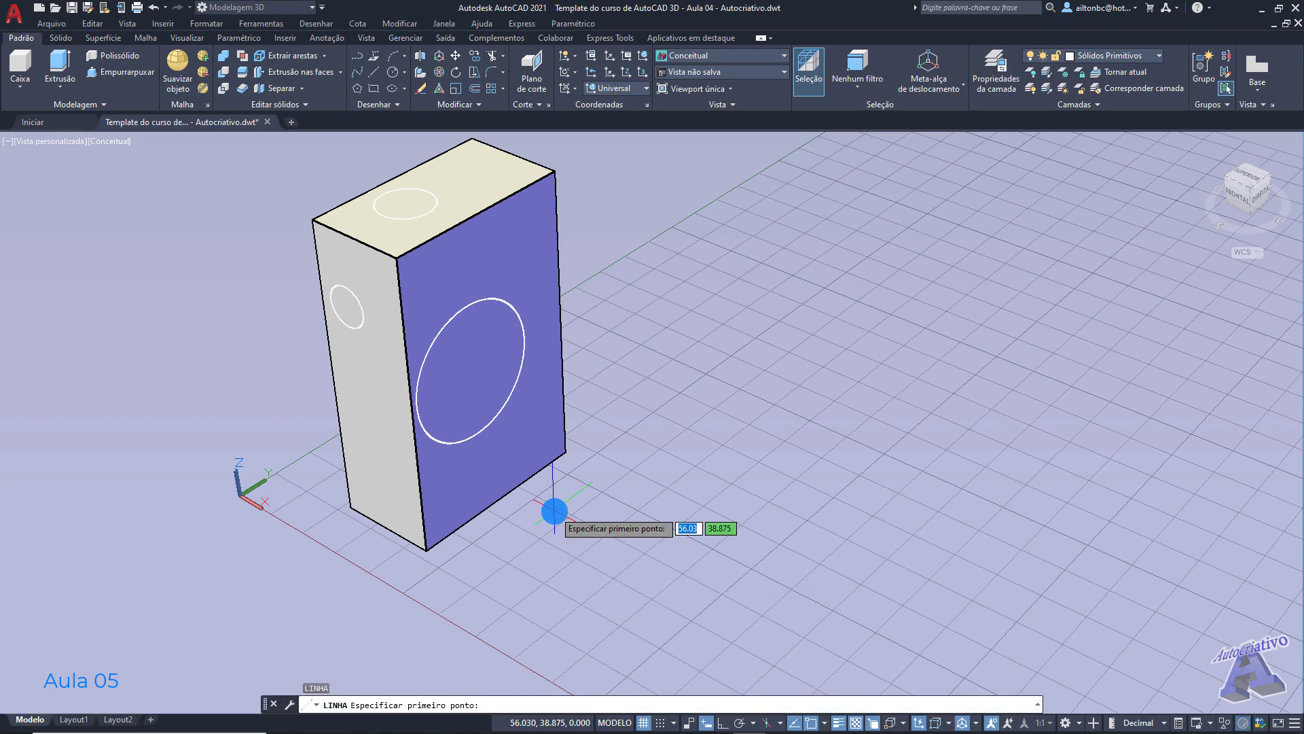
pyautogui.click(521, 580)
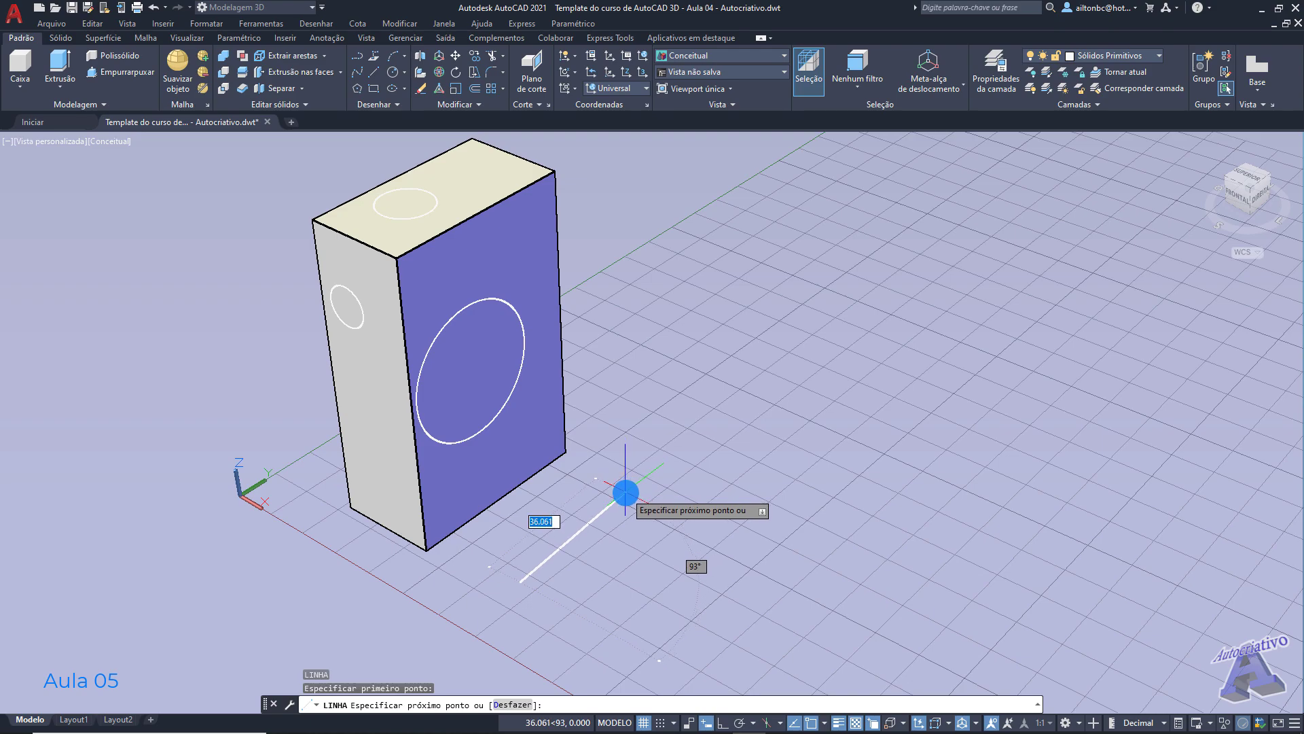
pyautogui.press('F8')
pyautogui.click(647, 485)
pyautogui.click(696, 507)
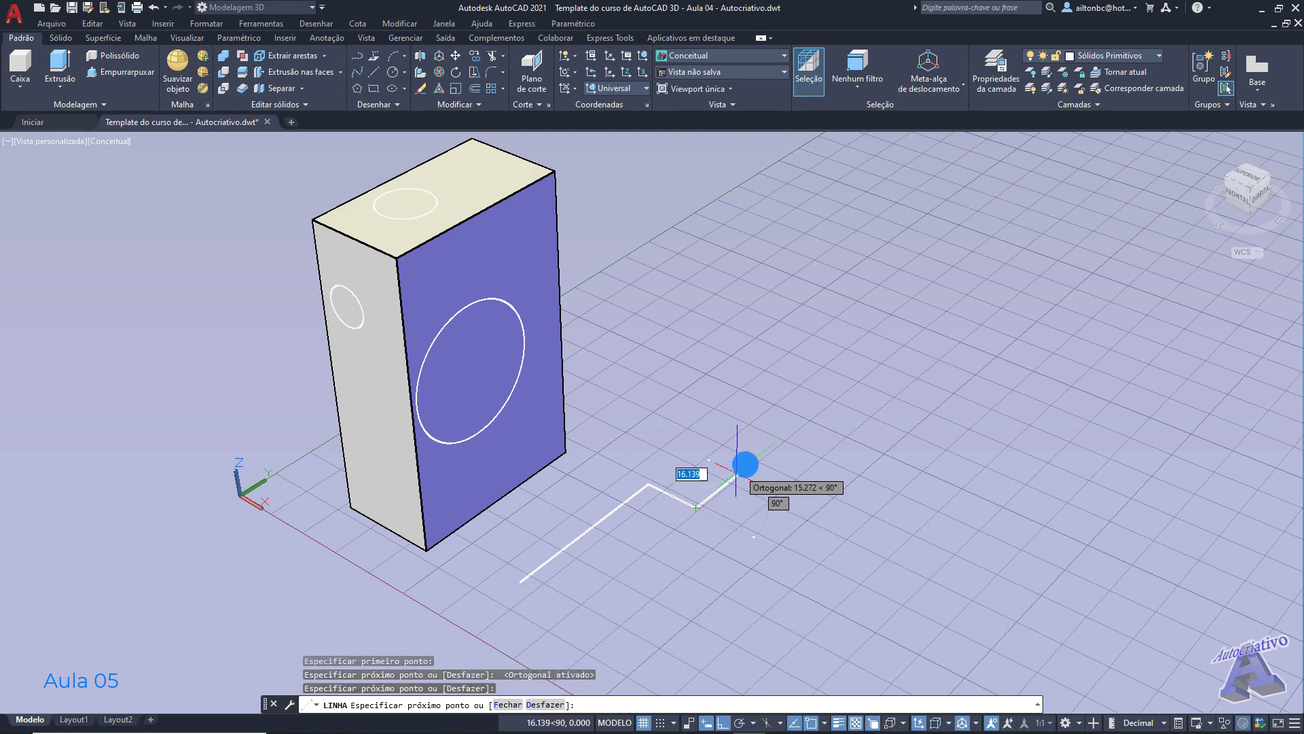
pyautogui.click(756, 462)
pyautogui.click(815, 488)
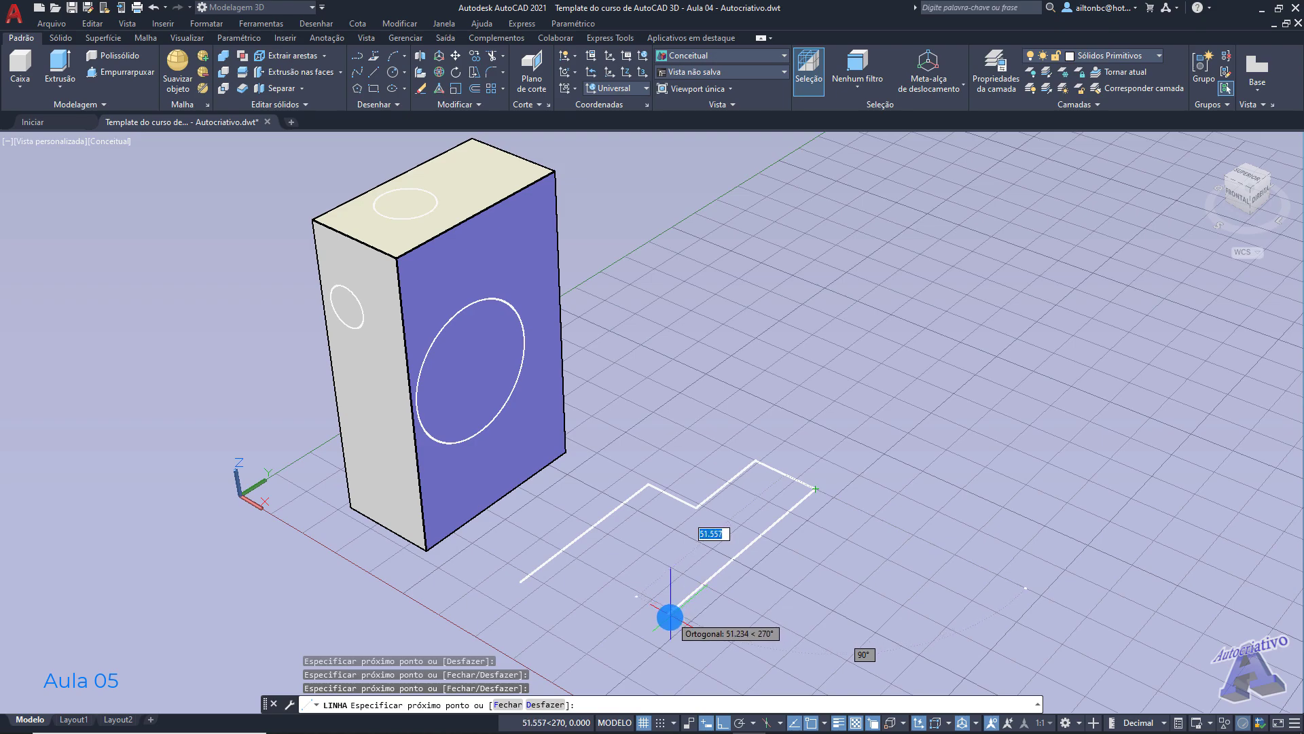
pyautogui.click(660, 621)
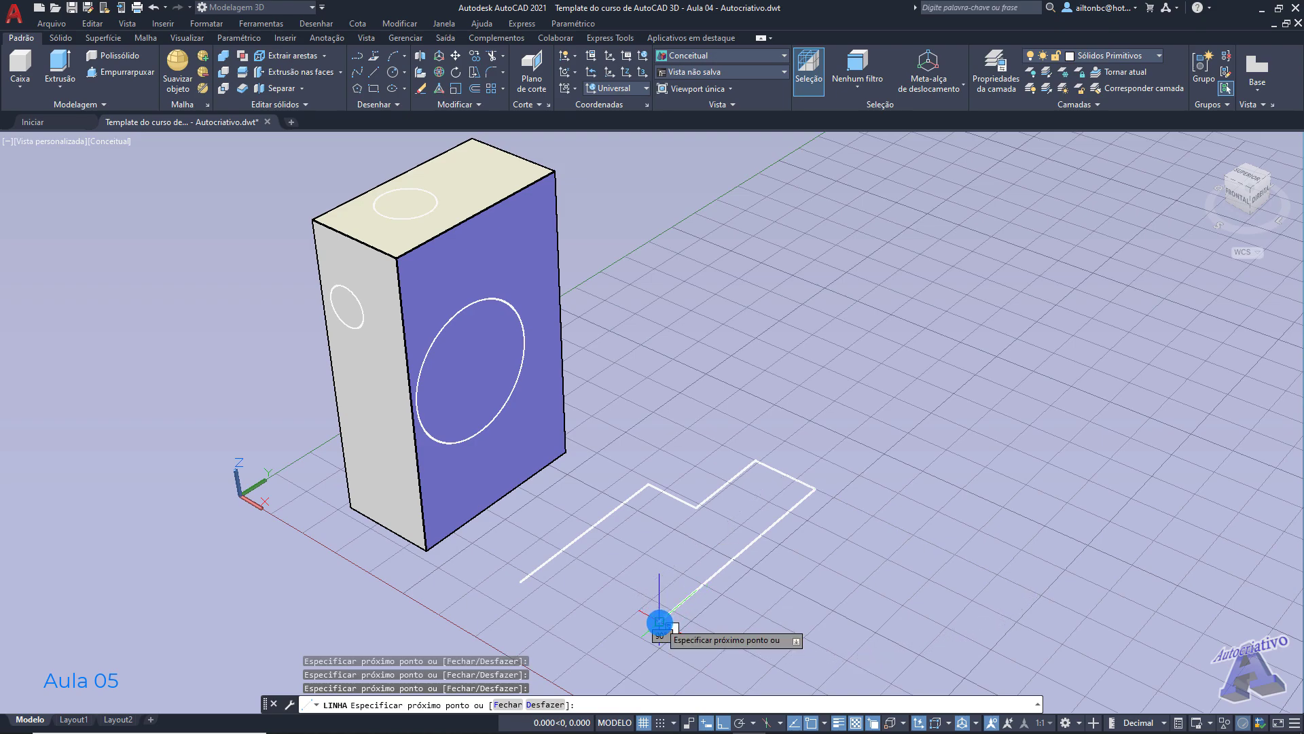
pyautogui.click(512, 705)
# Step: Examine whether the segments of the stepped outline are separate objects by picking a single one
pyautogui.moveTo(697, 534)
pyautogui.keyDown('shift'); pyautogui.mouseDown(button='middle')
pyautogui.moveTo(743, 539)
pyautogui.moveTo(599, 495)
pyautogui.moveTo(536, 407)
pyautogui.moveTo(611, 369)
pyautogui.moveTo(719, 495)
pyautogui.moveTo(724, 524)
pyautogui.moveTo(707, 540)
pyautogui.mouseUp(button='middle'); pyautogui.keyUp('shift')
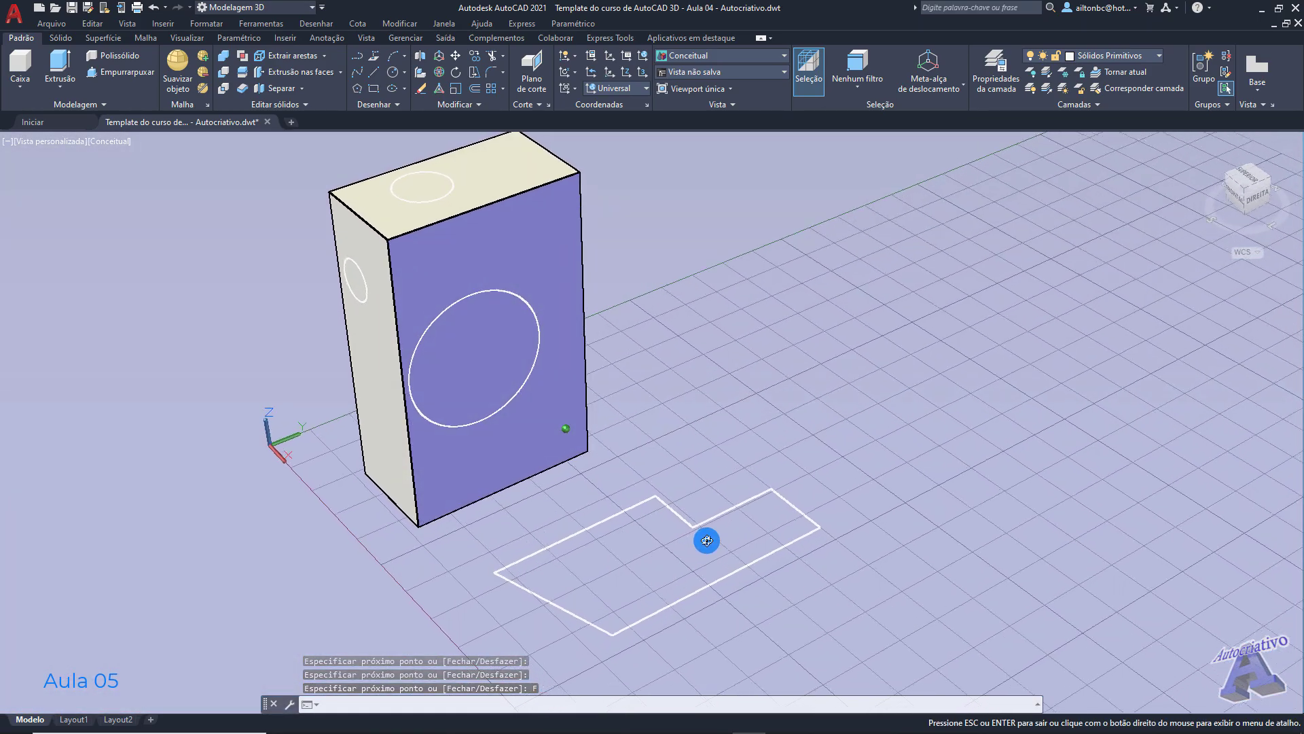
pyautogui.click(712, 519)
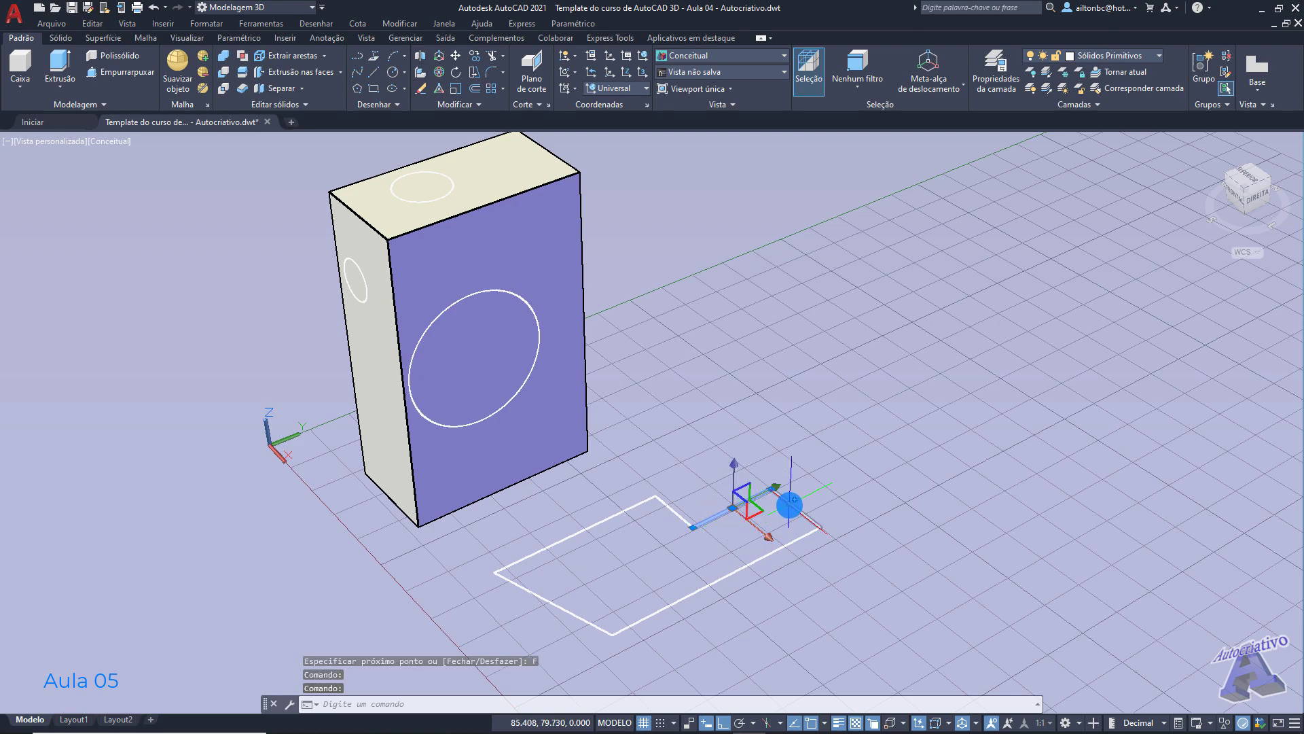
pyautogui.press('Escape')
pyautogui.click(791, 505)
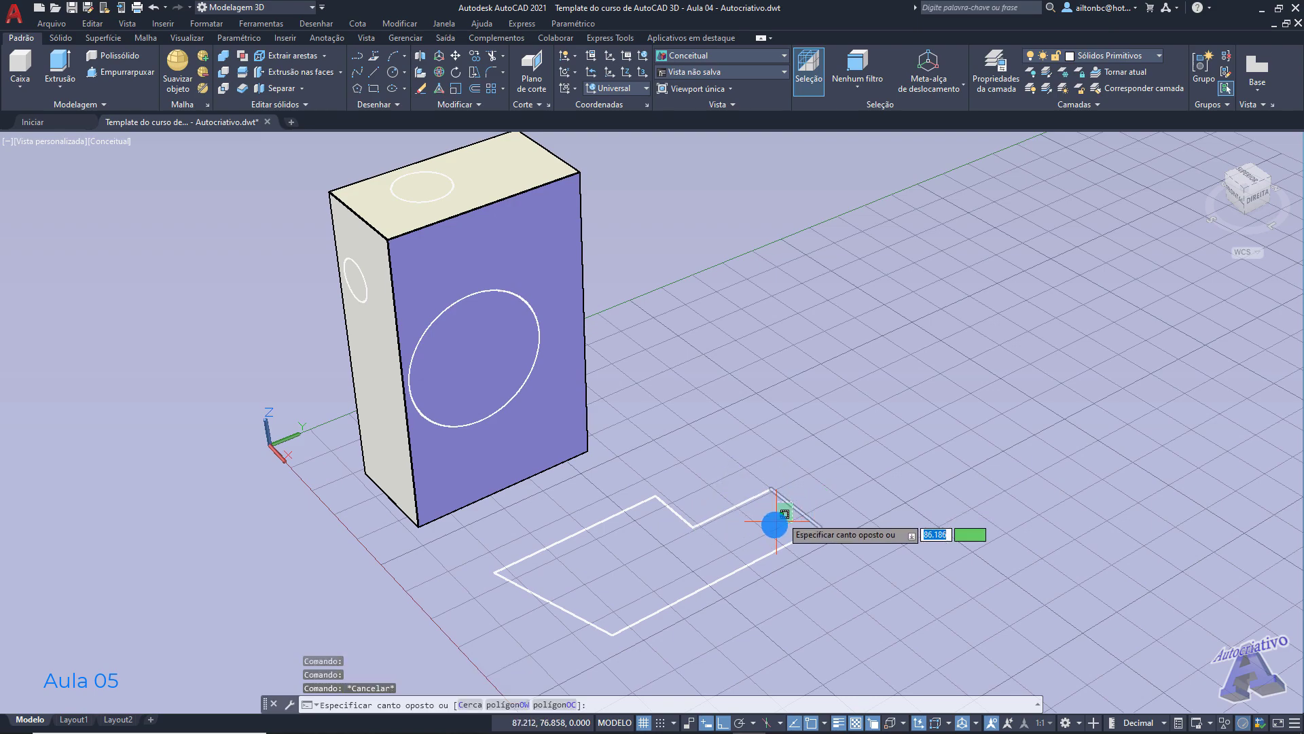
pyautogui.press('Escape')
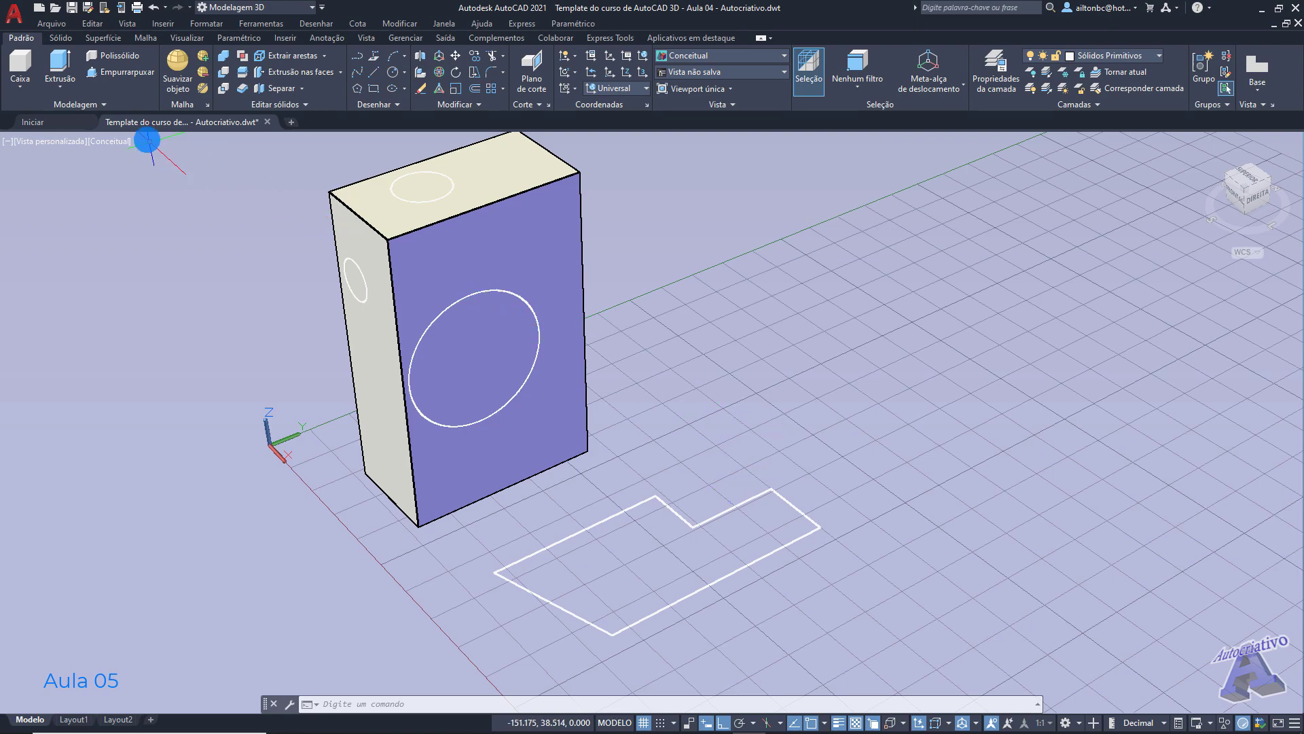
# Step: Extrude the six separate lines of the stepped outline upward by about 50 and inspect one of the resulting faces
pyautogui.click(59, 59)
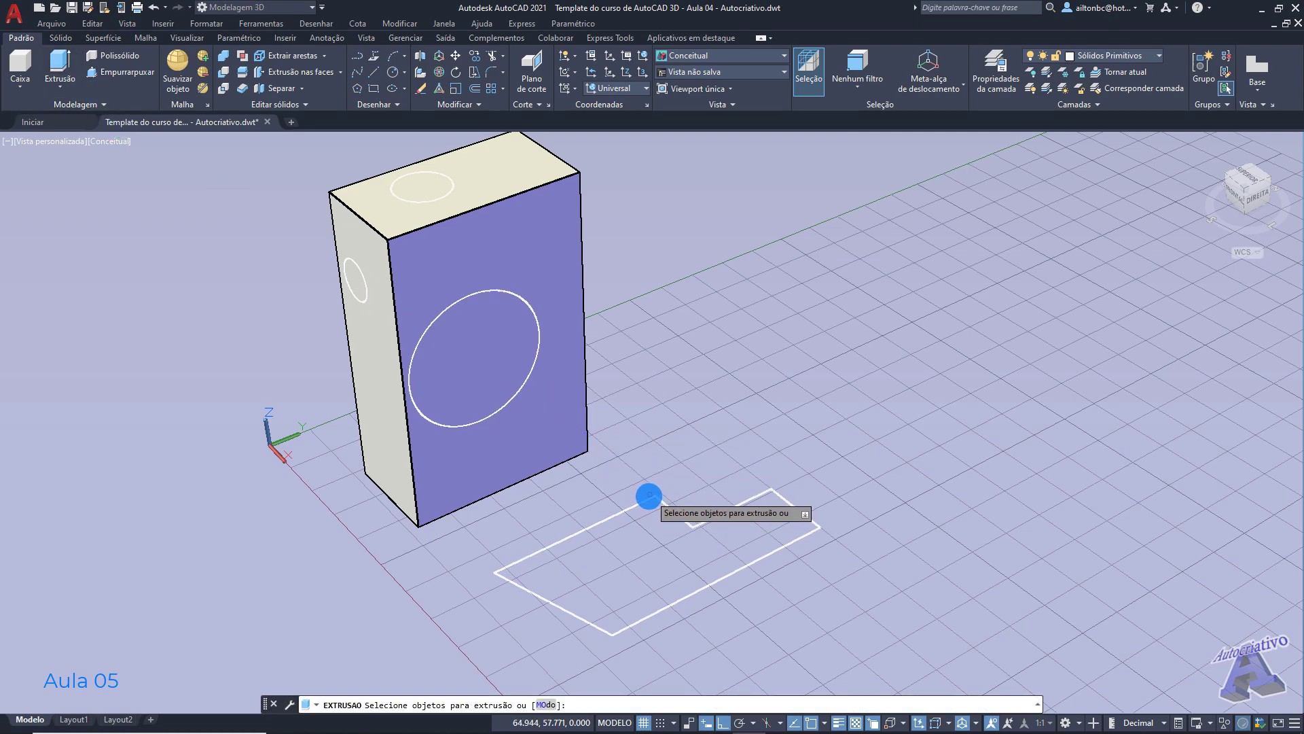
pyautogui.click(645, 497)
pyautogui.click(679, 514)
pyautogui.click(722, 513)
pyautogui.click(796, 511)
pyautogui.click(785, 544)
pyautogui.click(576, 612)
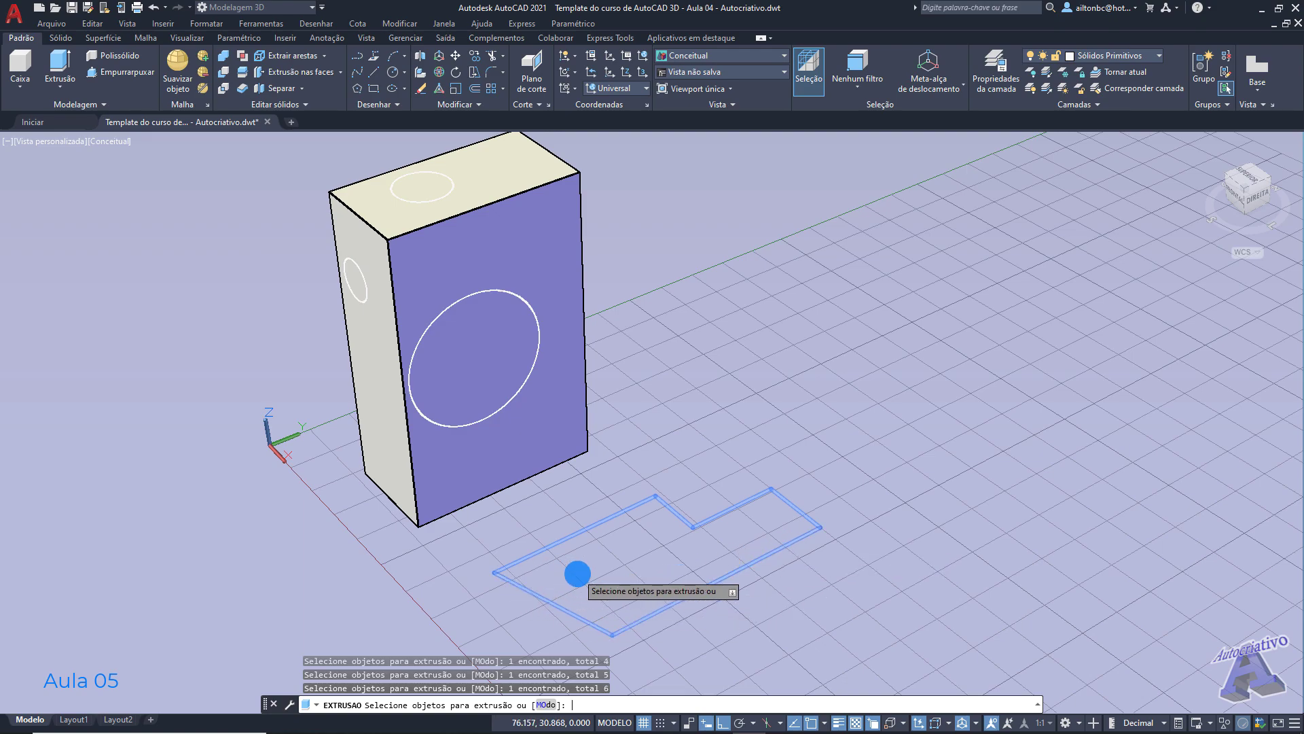
pyautogui.press('Return')
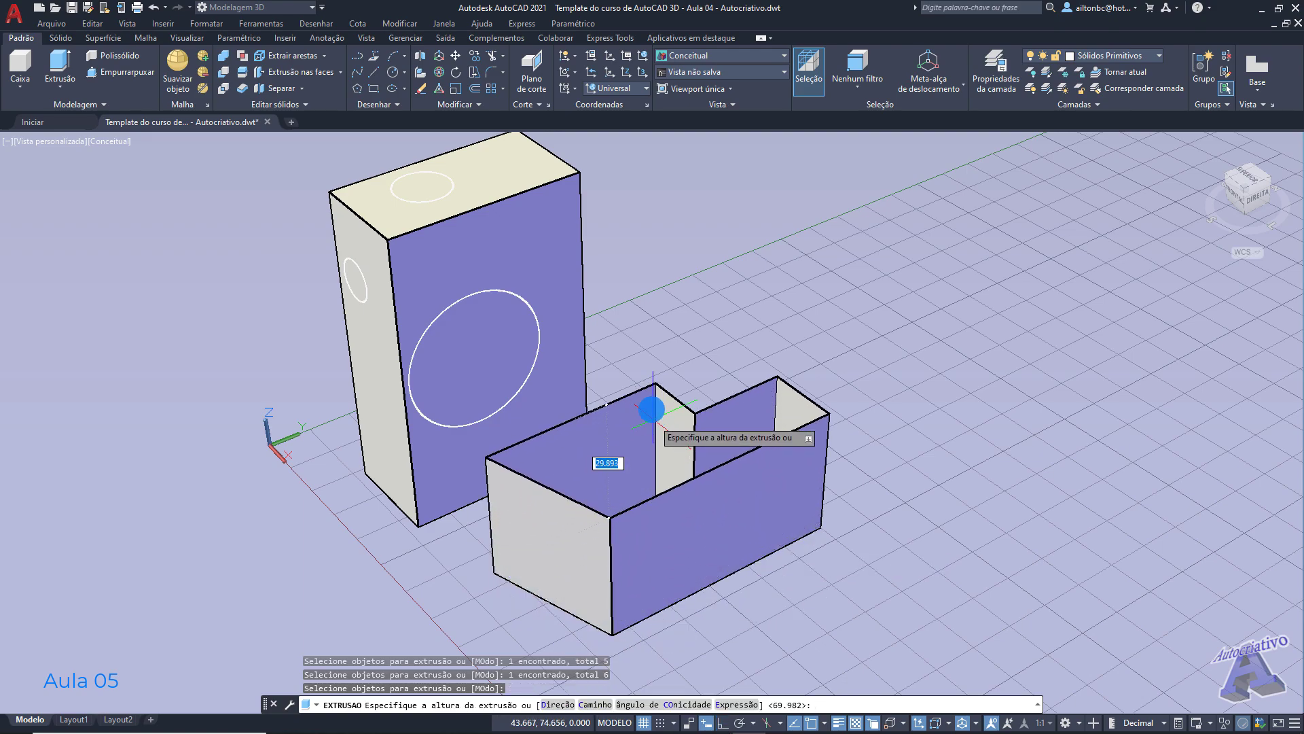
pyautogui.click(642, 335)
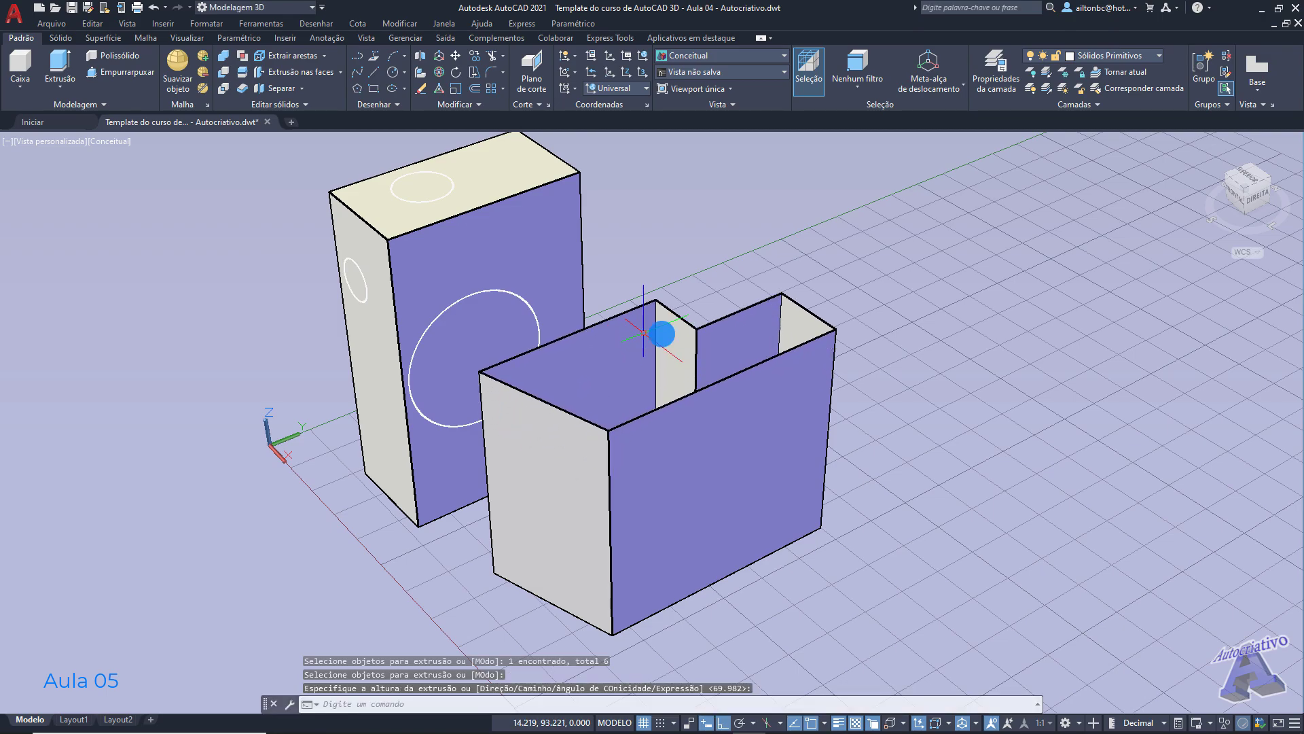
pyautogui.keyDown('shift'); pyautogui.moveTo(904, 355); pyautogui.dragTo(876, 376, button='middle'); pyautogui.keyUp('shift')
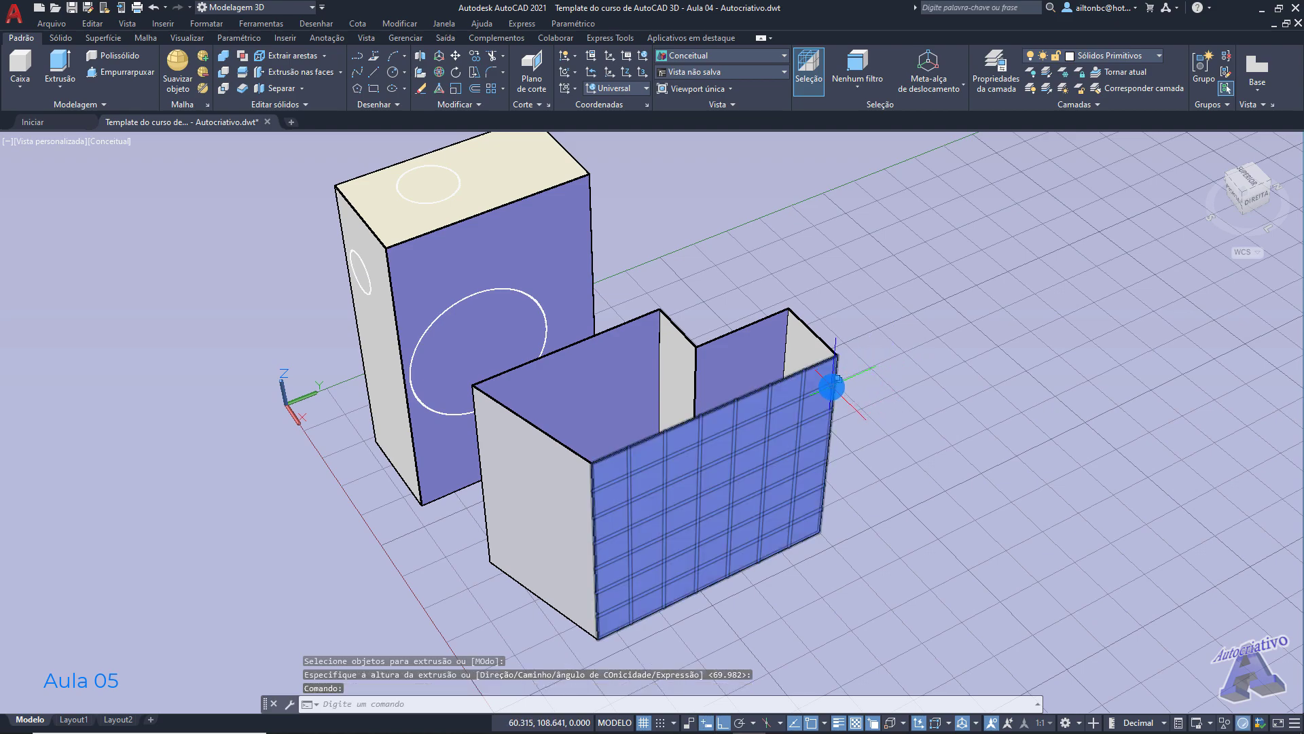
pyautogui.moveTo(831, 385)
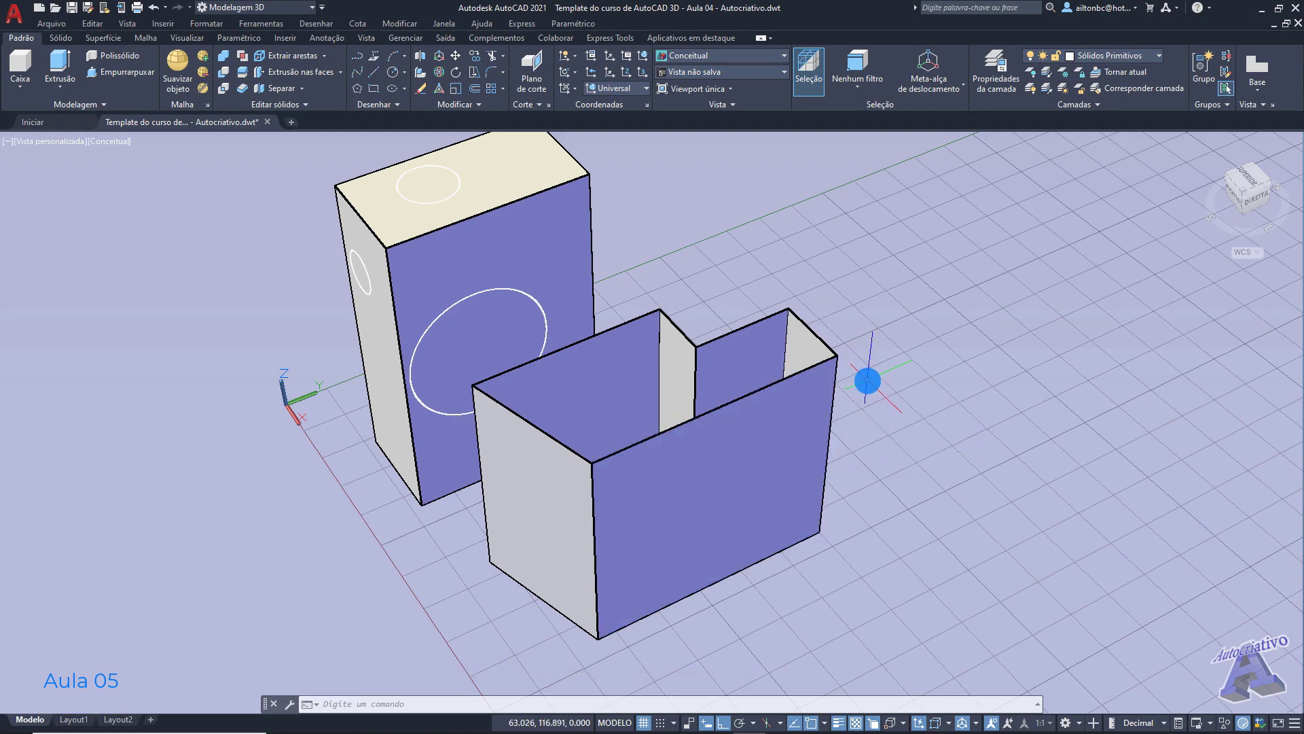
# Step: Undo the extrusion of the six separate lines
pyautogui.press('Return')
pyautogui.hotkey('ctrl', 'z')
pyautogui.hotkey('ctrl', 'z')
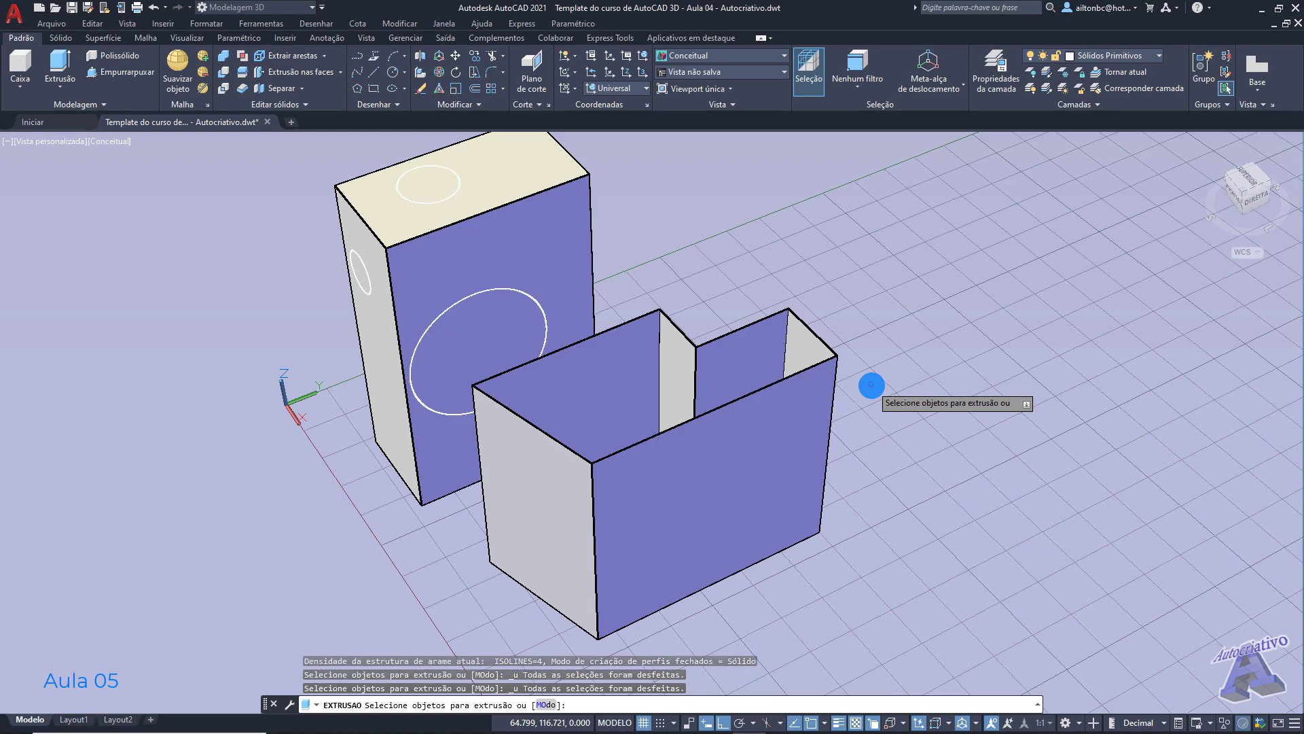
pyautogui.press('Return')
pyautogui.hotkey('ctrl', 'z')
pyautogui.hotkey('ctrl', 'z')
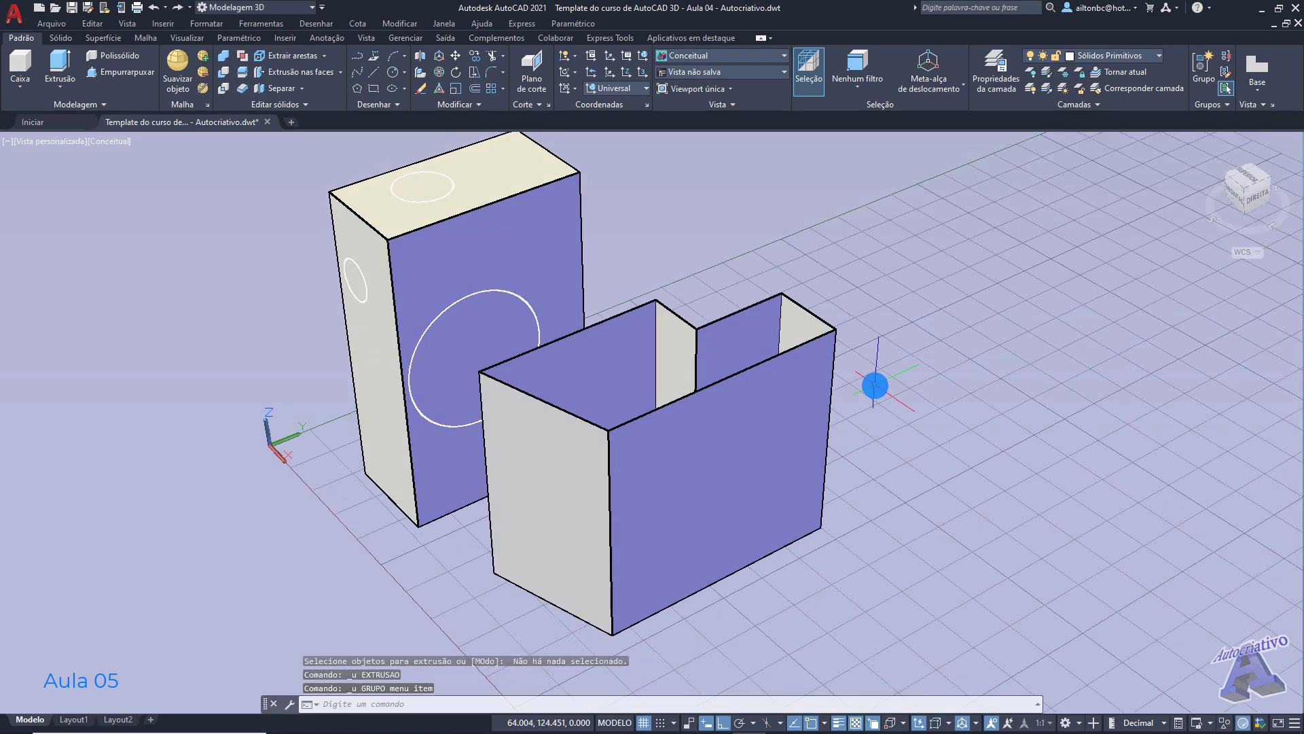
# Step: Join all six lines of the stepped outline into one closed polyline with the UNIR command
pyautogui.moveTo(762, 474)
pyautogui.keyDown('shift'); pyautogui.mouseDown(button='middle')
pyautogui.moveTo(760, 460)
pyautogui.moveTo(725, 536)
pyautogui.moveTo(763, 466)
pyautogui.moveTo(751, 492)
pyautogui.mouseUp(button='middle'); pyautogui.keyUp('shift')
pyautogui.scroll(2, 762, 466)
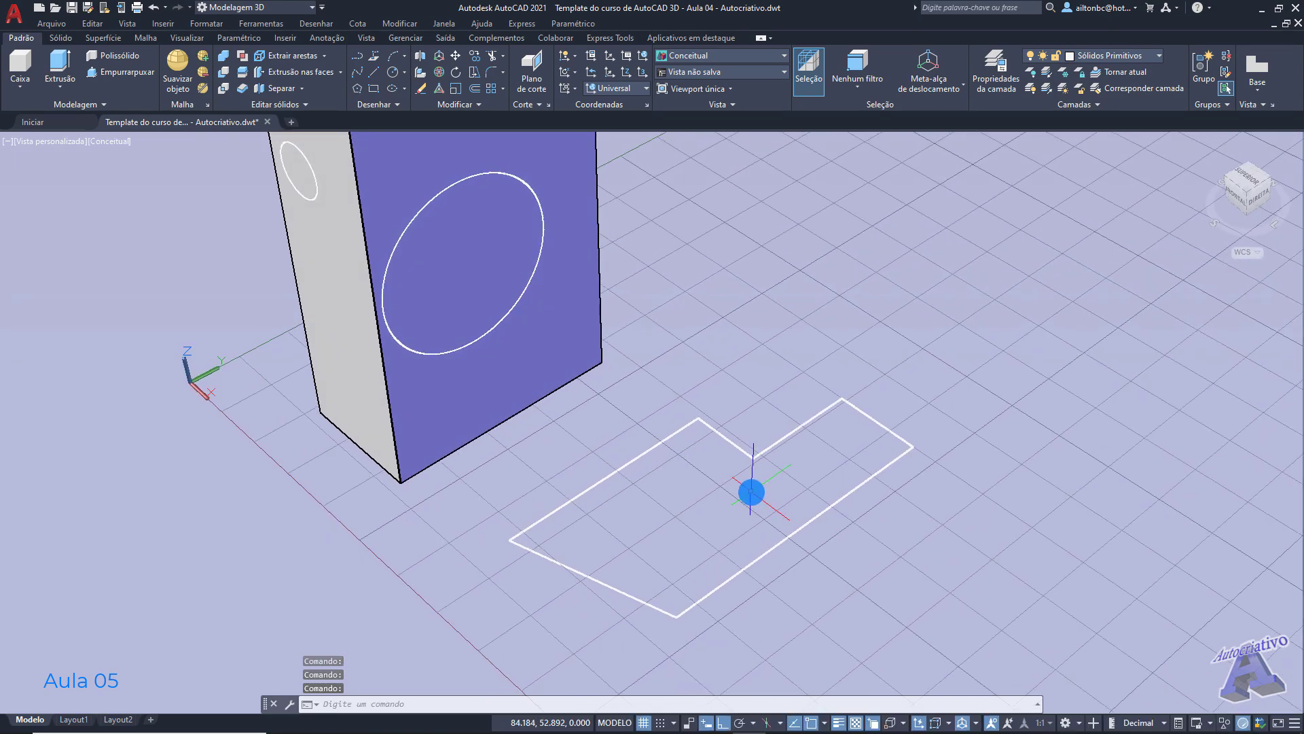
pyautogui.write('nir')
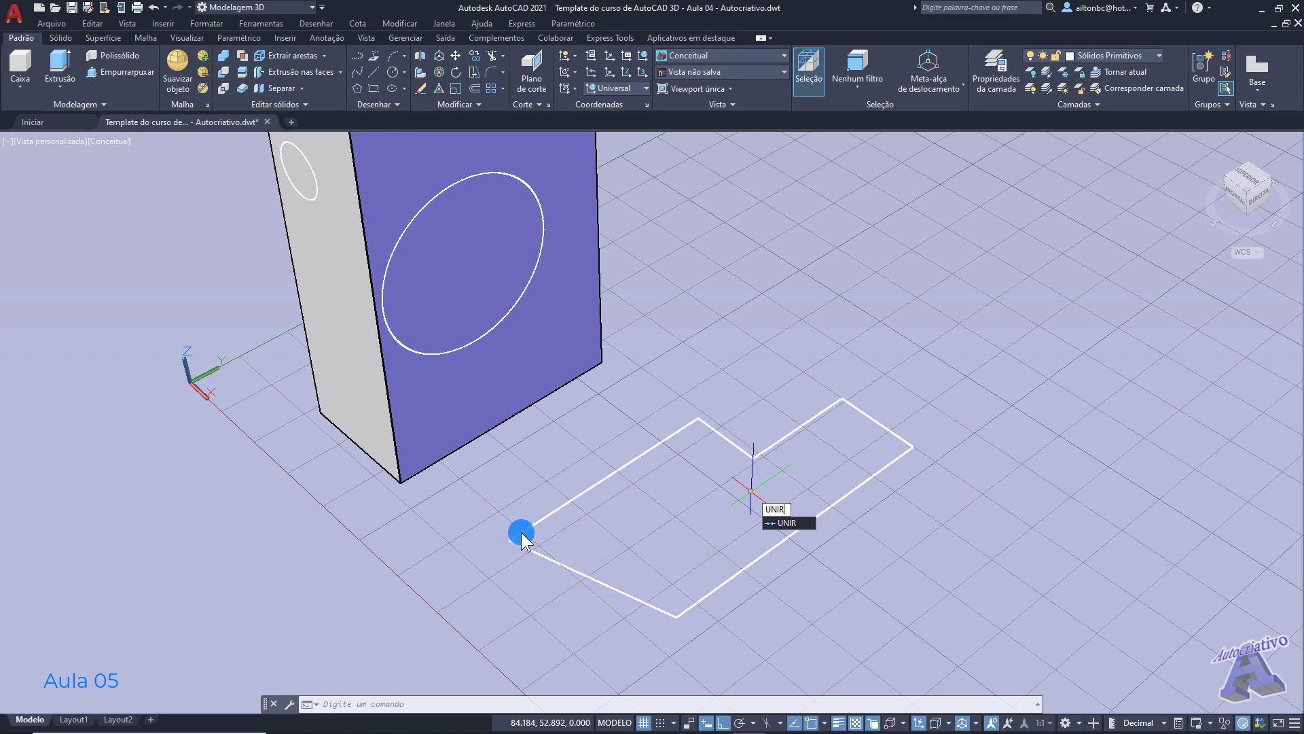
pyautogui.click(792, 523)
pyautogui.click(1010, 600)
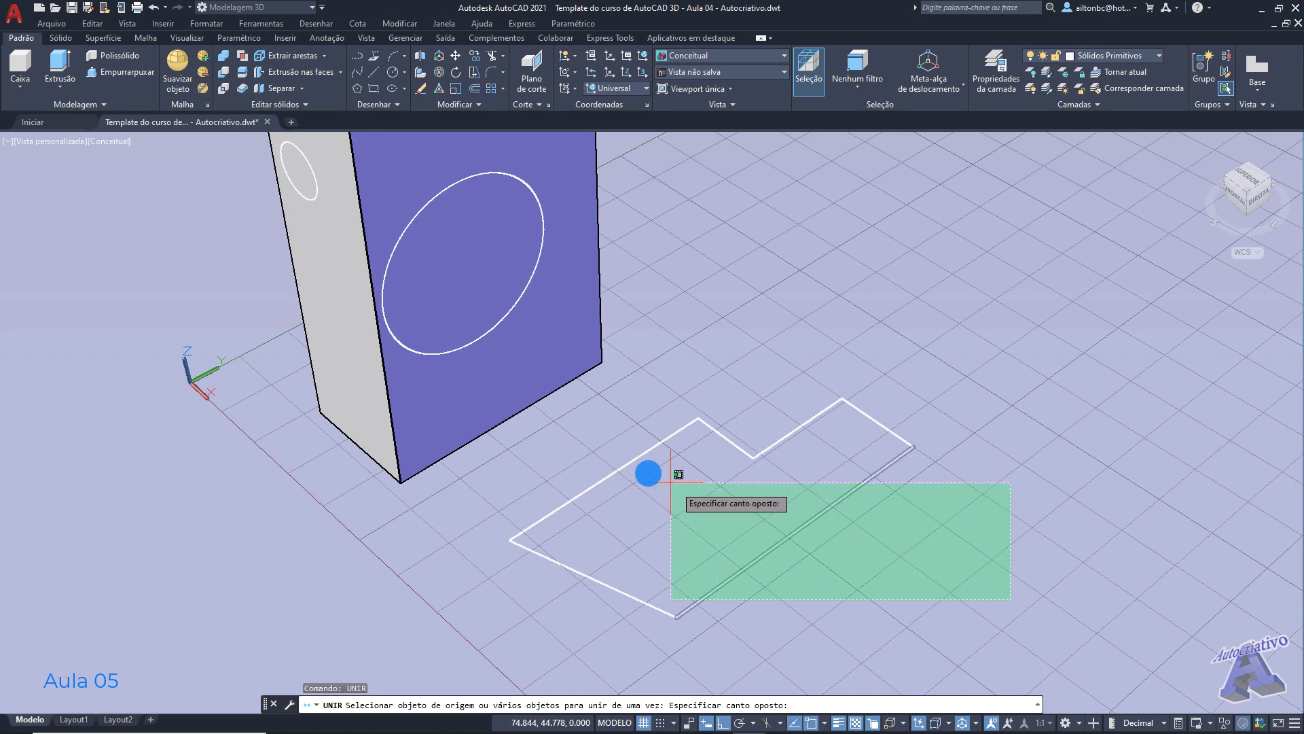
pyautogui.click(555, 433)
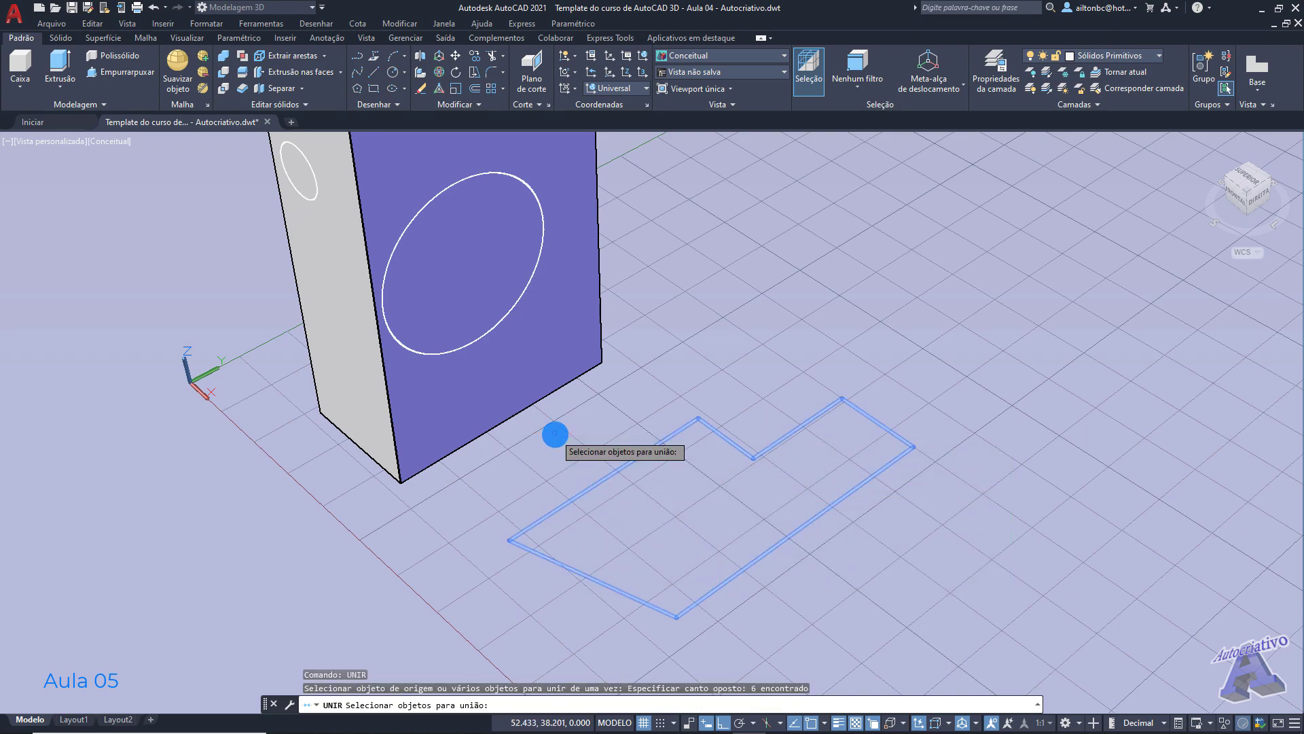
pyautogui.press('Return')
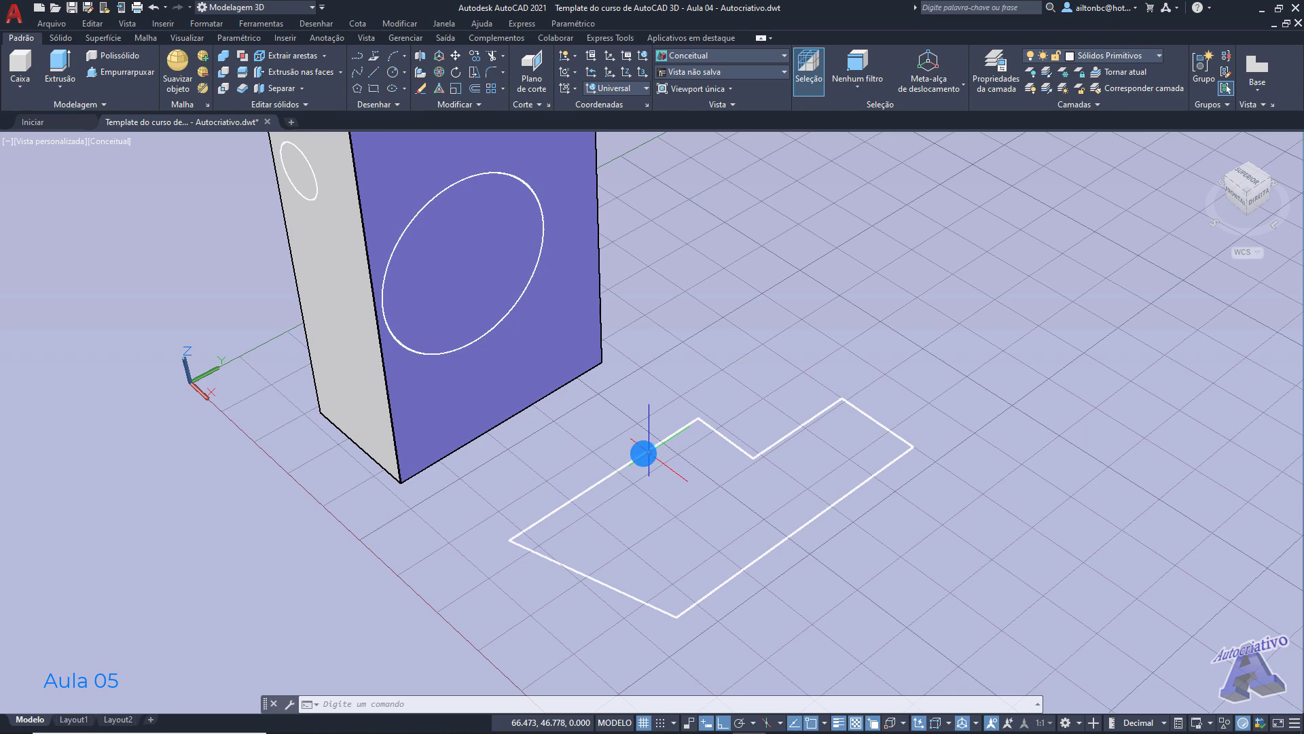
# Step: Extrude the joined stepped outline upward into a solid and check its object type
pyautogui.click(59, 64)
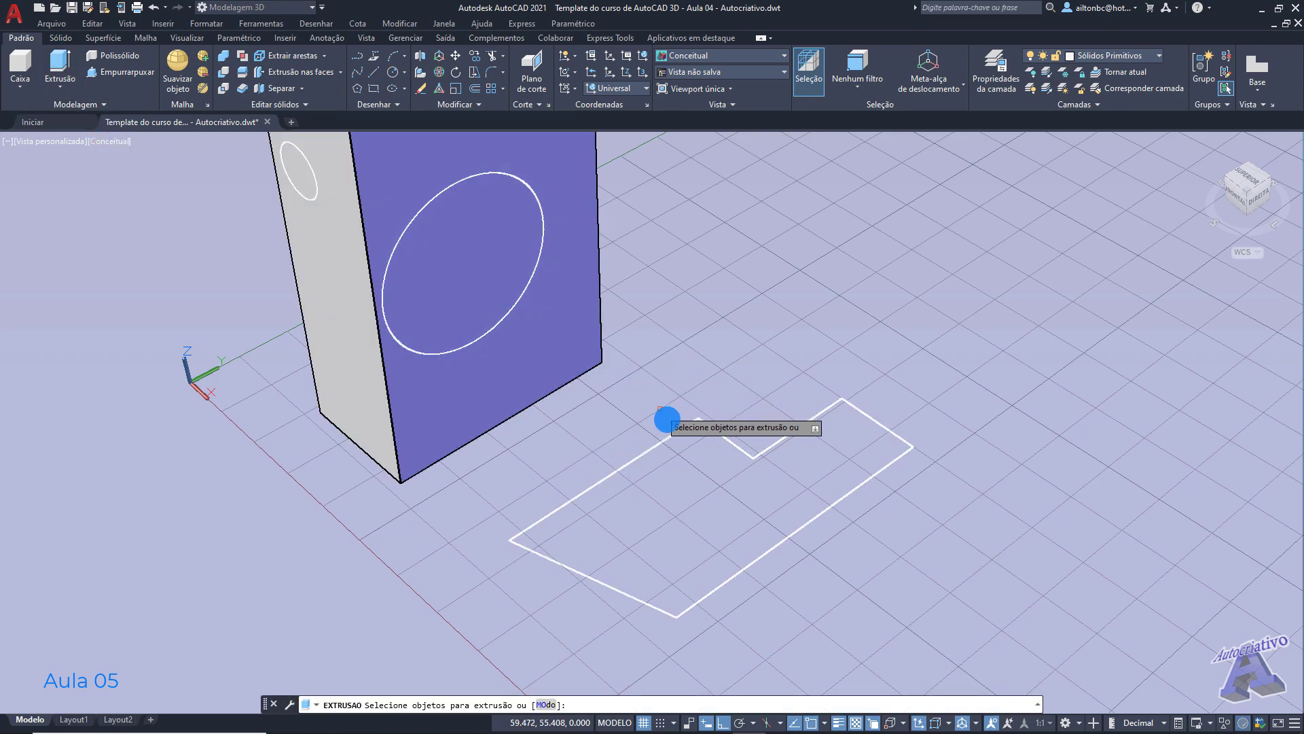
pyautogui.click(674, 434)
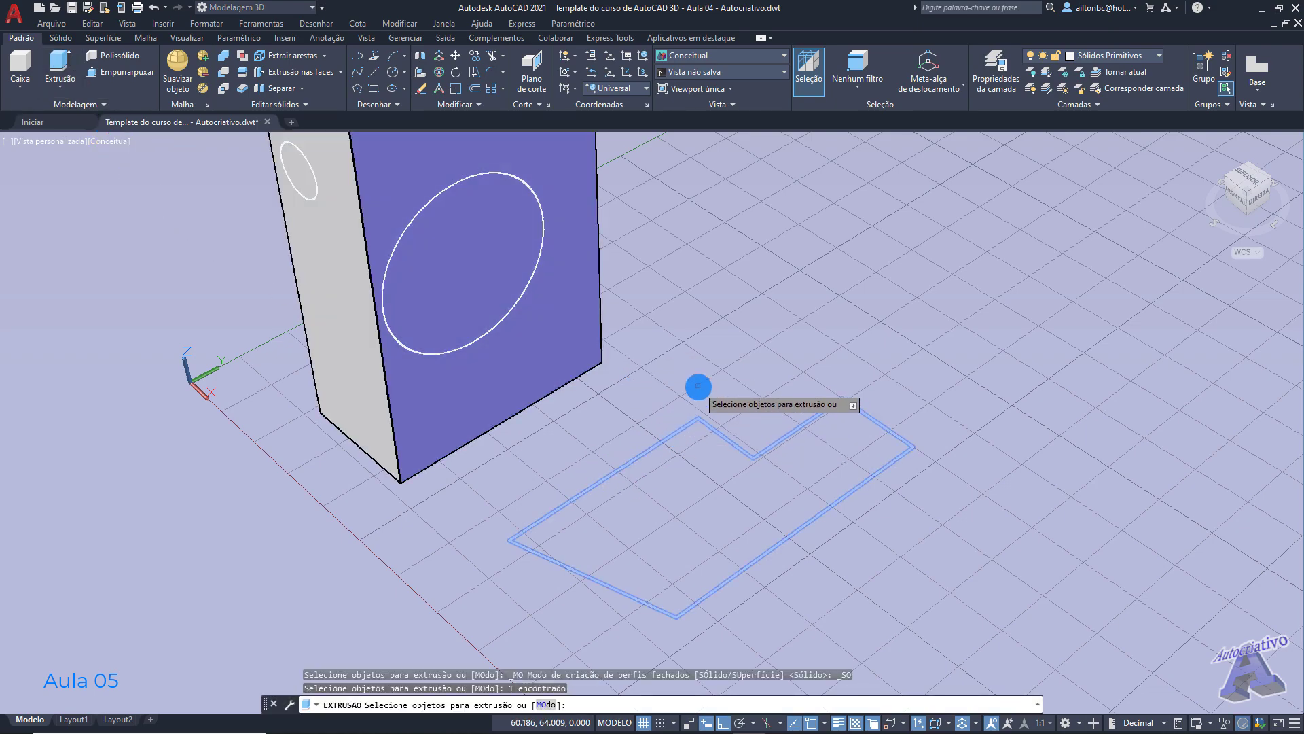
pyautogui.press('Return')
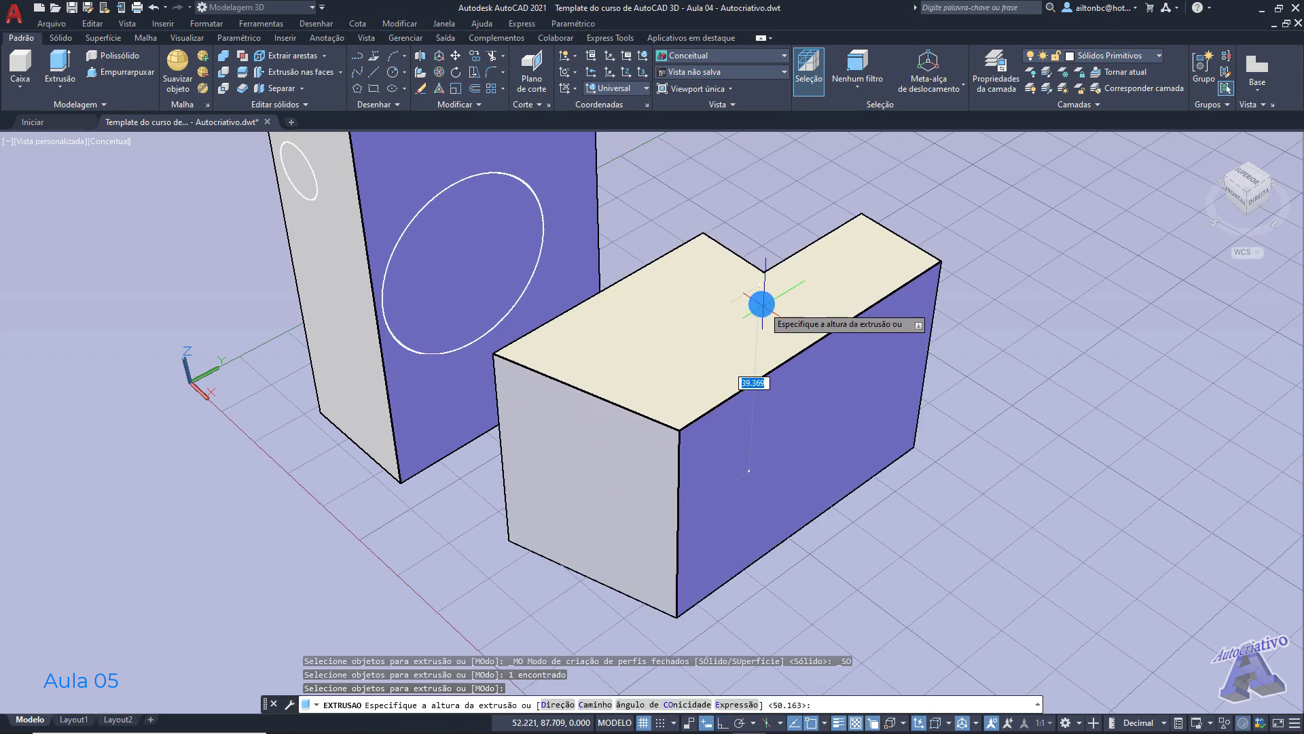
pyautogui.click(750, 281)
pyautogui.moveTo(1094, 393); pyautogui.dragTo(964, 454, button='middle')
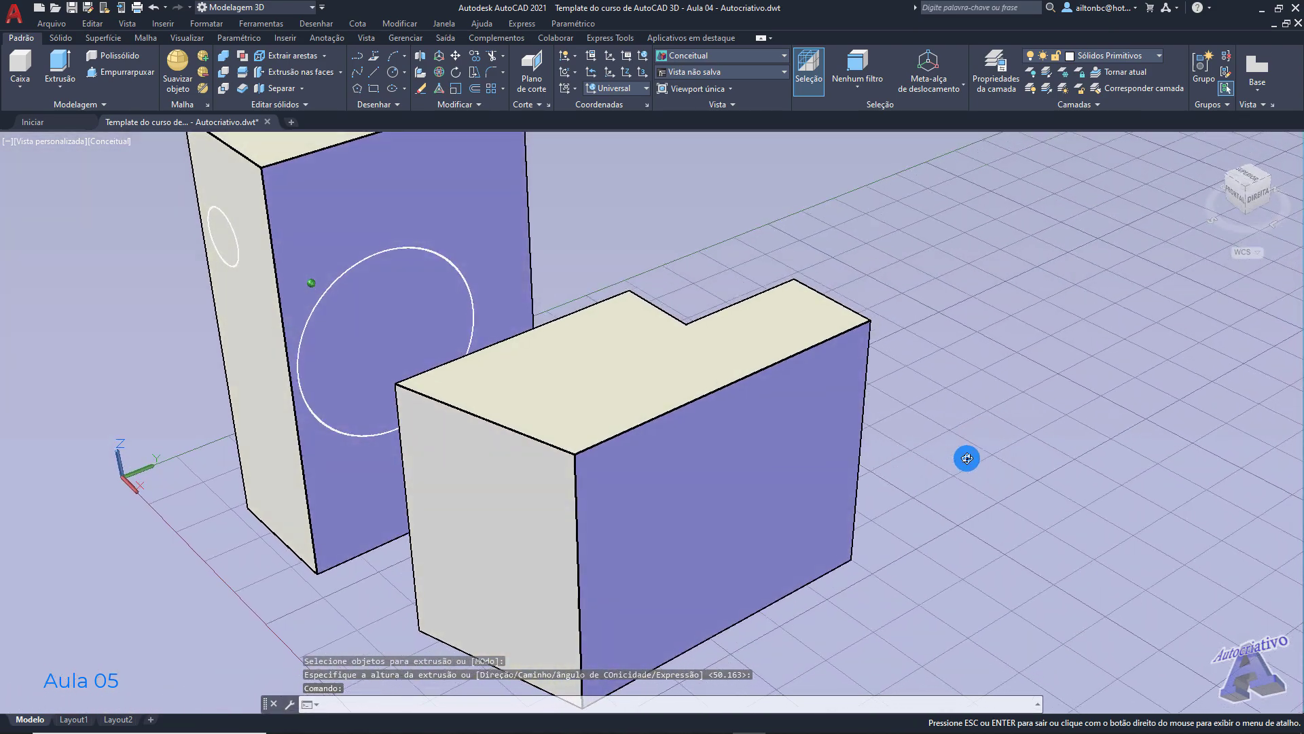
pyautogui.click(841, 424)
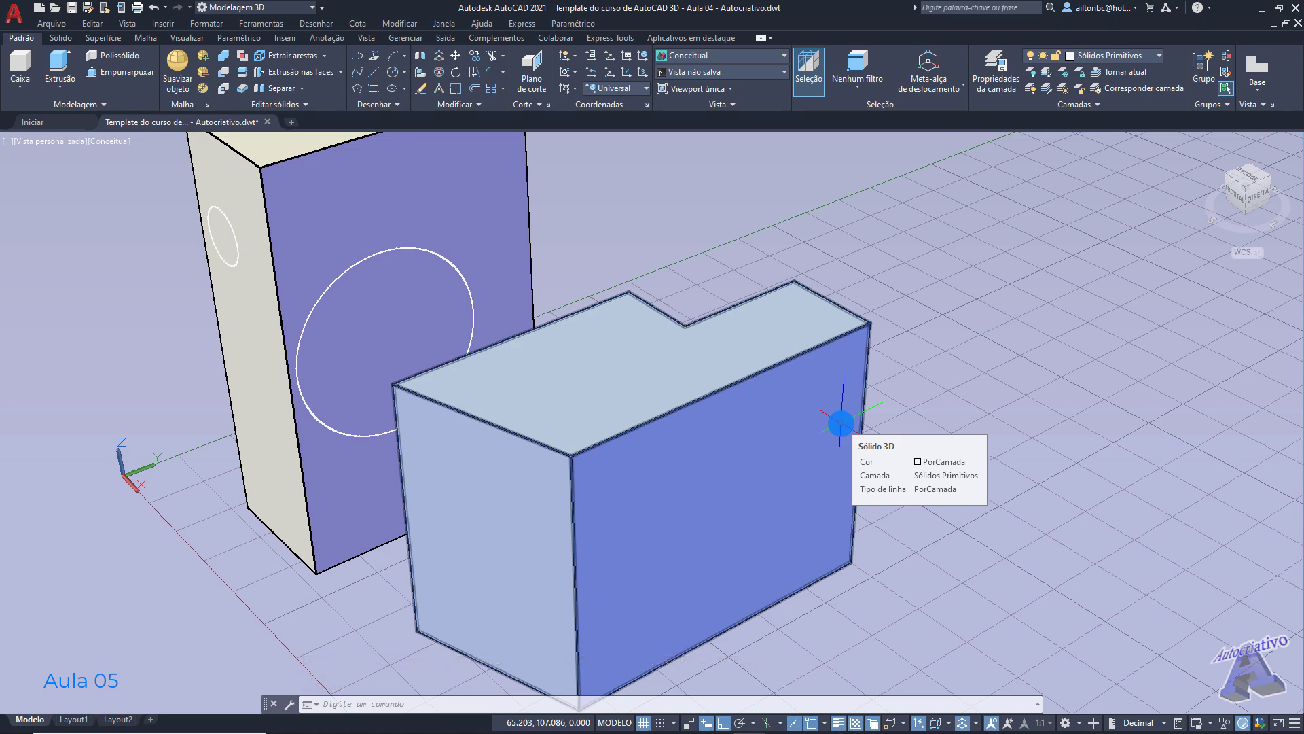
pyautogui.press('Escape')
# Step: Draw a rectangle on the ground in front of the stepped solid's wide side
pyautogui.keyDown('shift'); pyautogui.moveTo(896, 475); pyautogui.dragTo(771, 401, button='middle'); pyautogui.keyUp('shift')
pyautogui.scroll(-2, 772, 401)
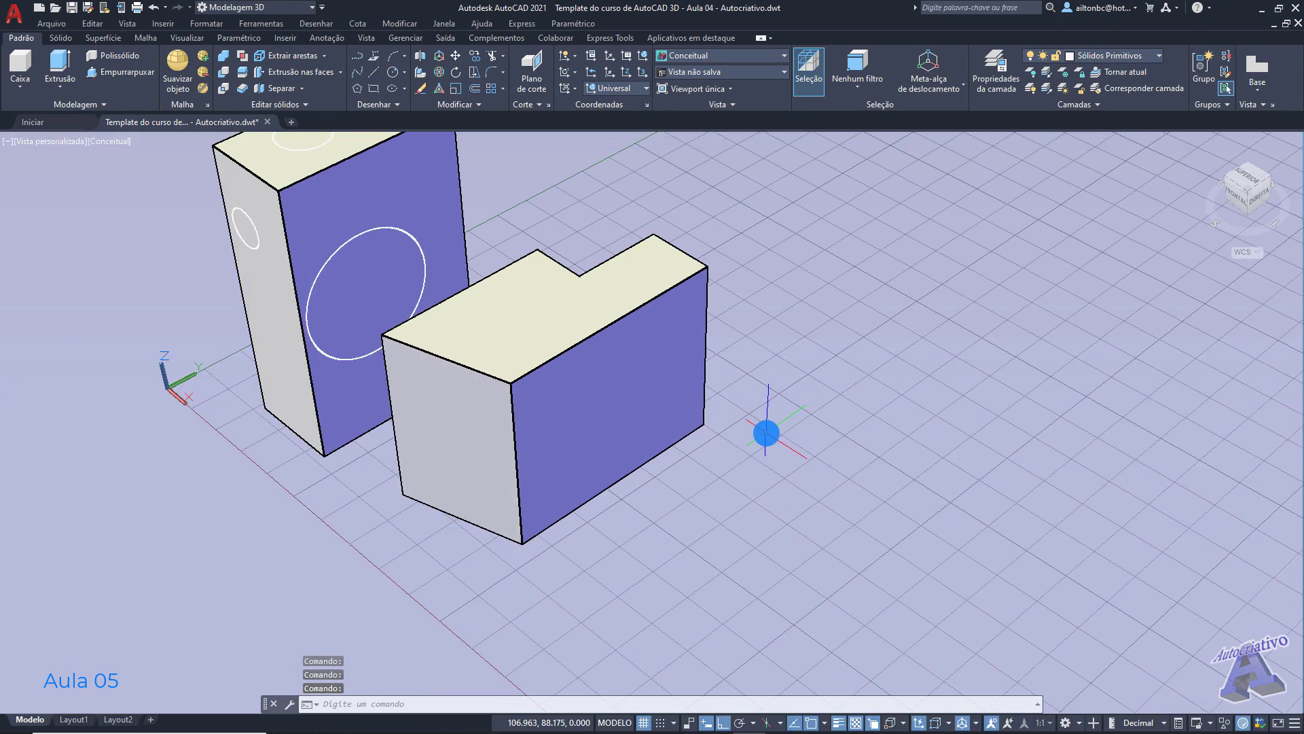
pyautogui.moveTo(719, 510)
pyautogui.keyDown('shift'); pyautogui.mouseDown(button='middle')
pyautogui.moveTo(713, 527)
pyautogui.moveTo(708, 489)
pyautogui.mouseUp(button='middle'); pyautogui.keyUp('shift')
pyautogui.scroll(2, 700, 468)
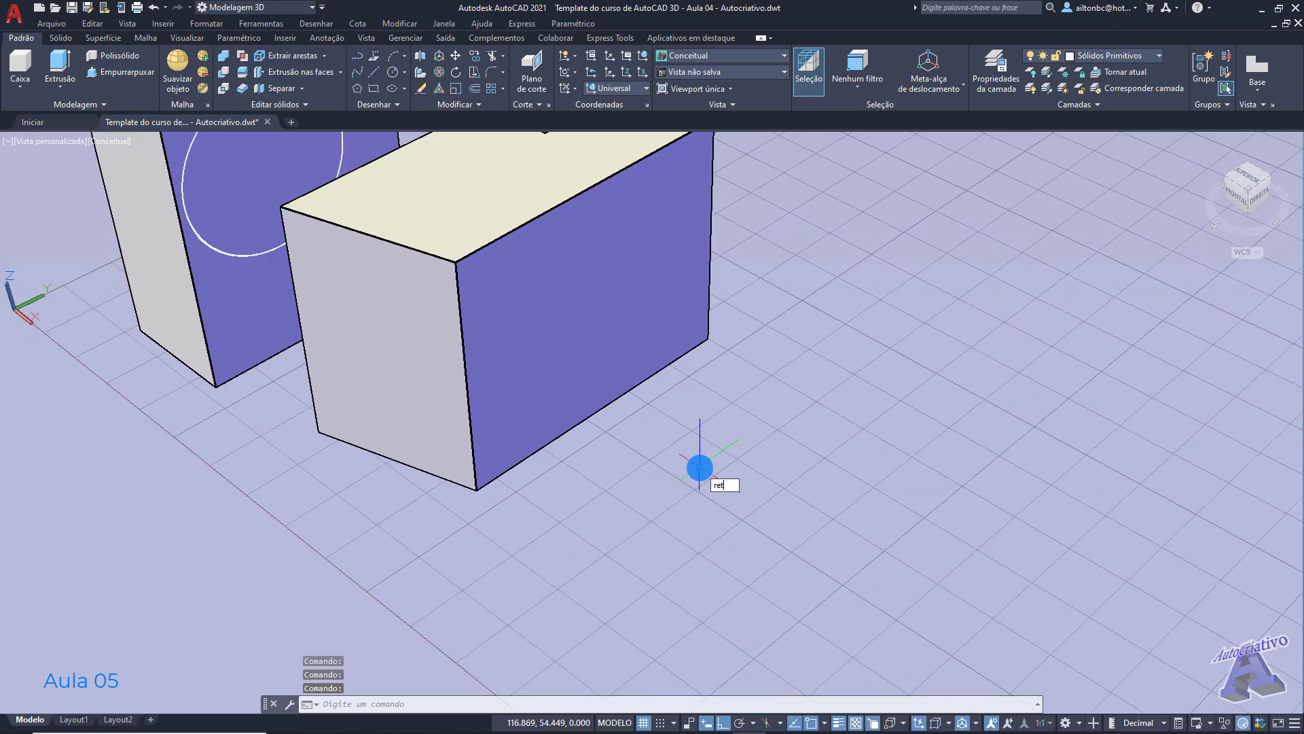
pyautogui.write('ret')
pyautogui.press('Return')
pyautogui.click(583, 522)
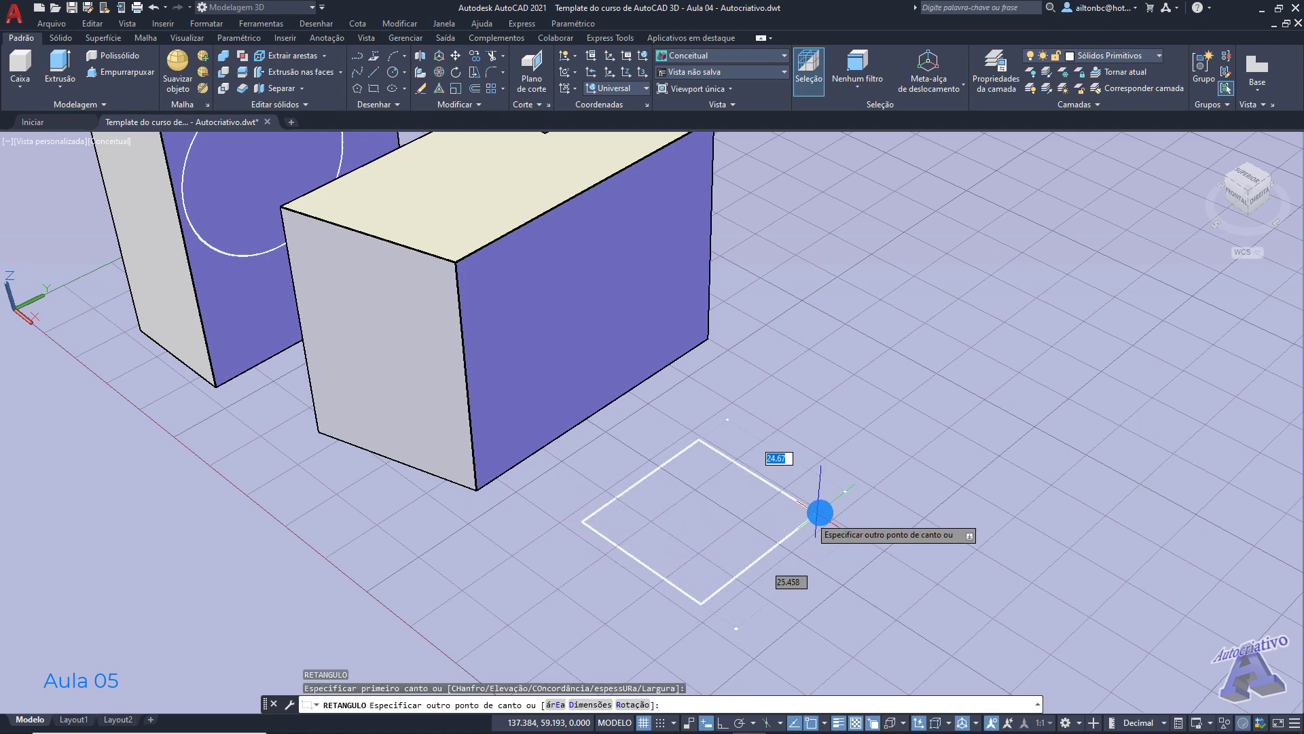
pyautogui.click(880, 471)
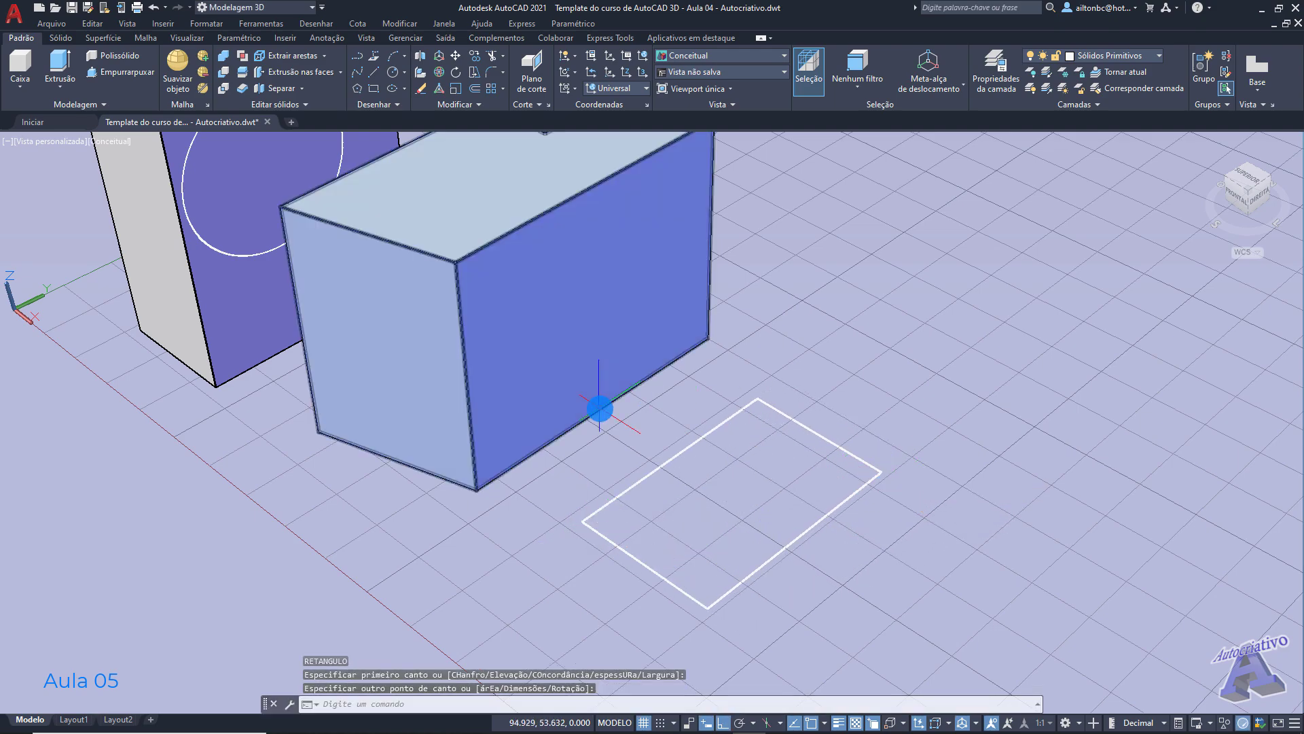
# Step: Extrude the ground rectangle upward in Surface mode, taking the height from the top corner of the stepped solid
pyautogui.click(61, 83)
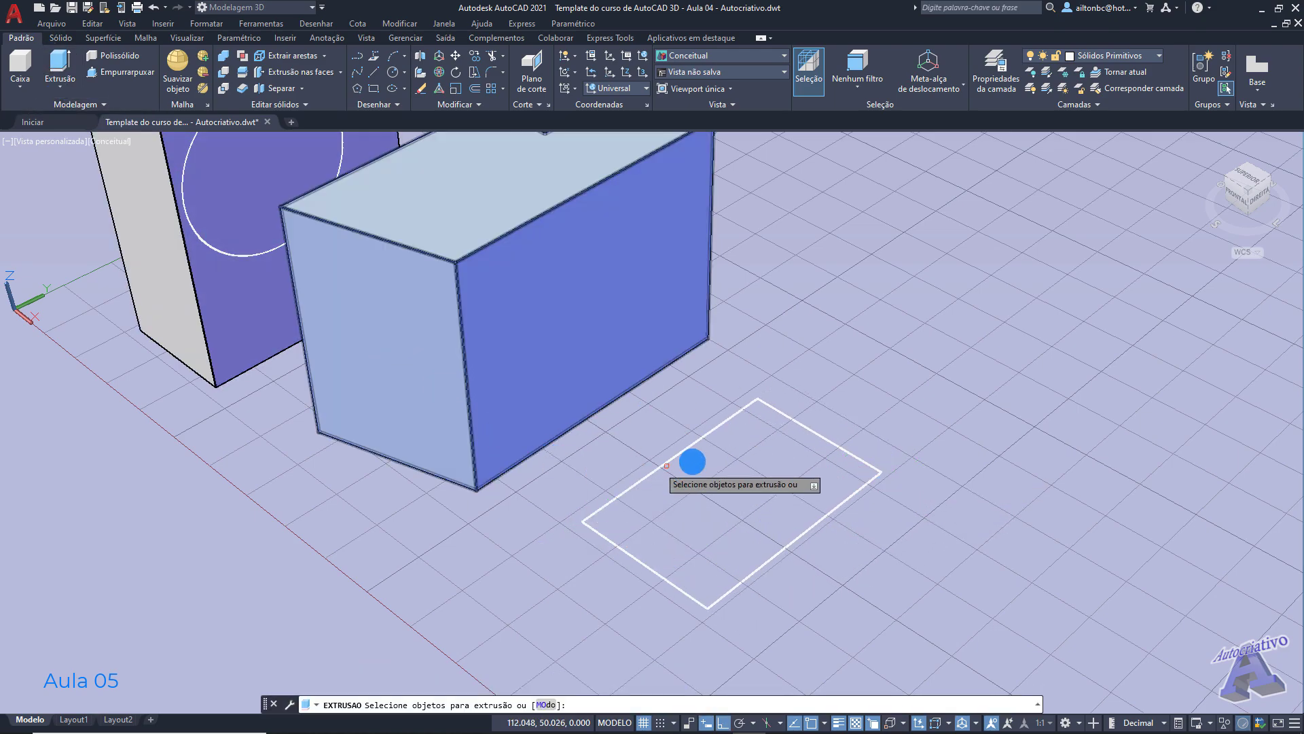
pyautogui.click(708, 432)
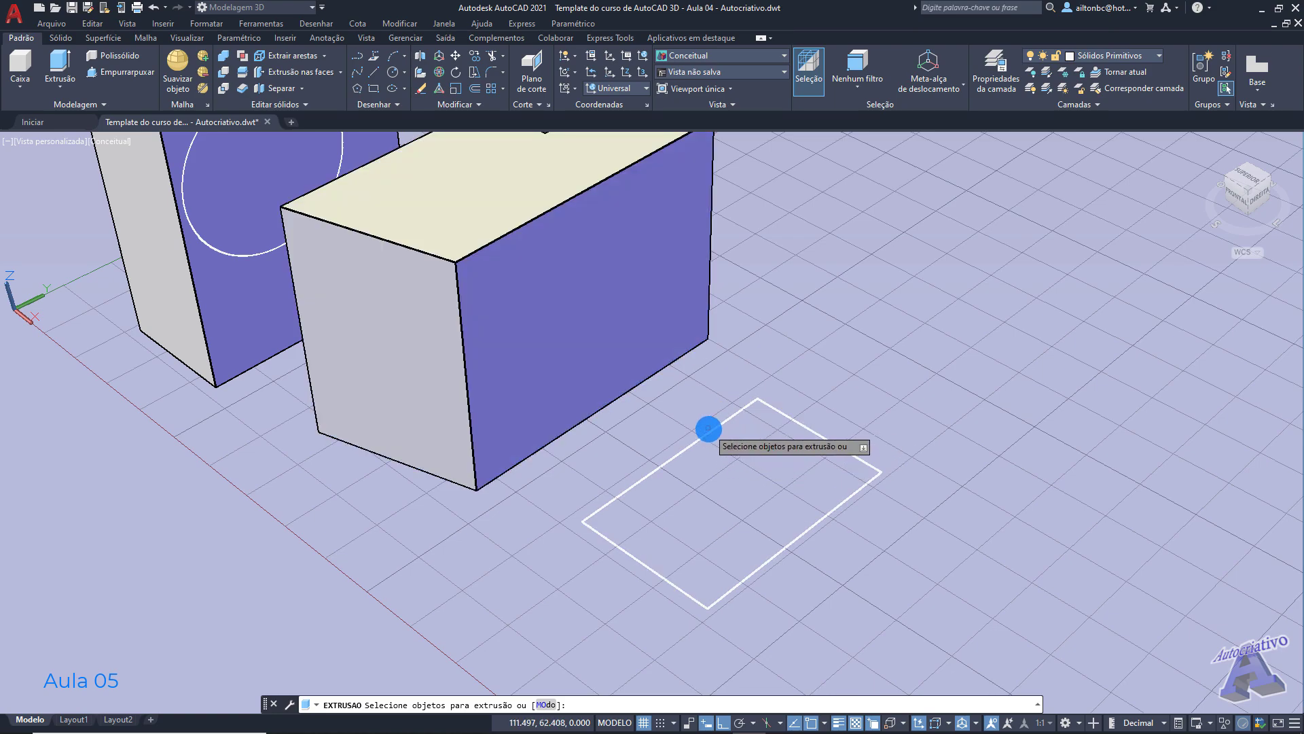
pyautogui.click(727, 433)
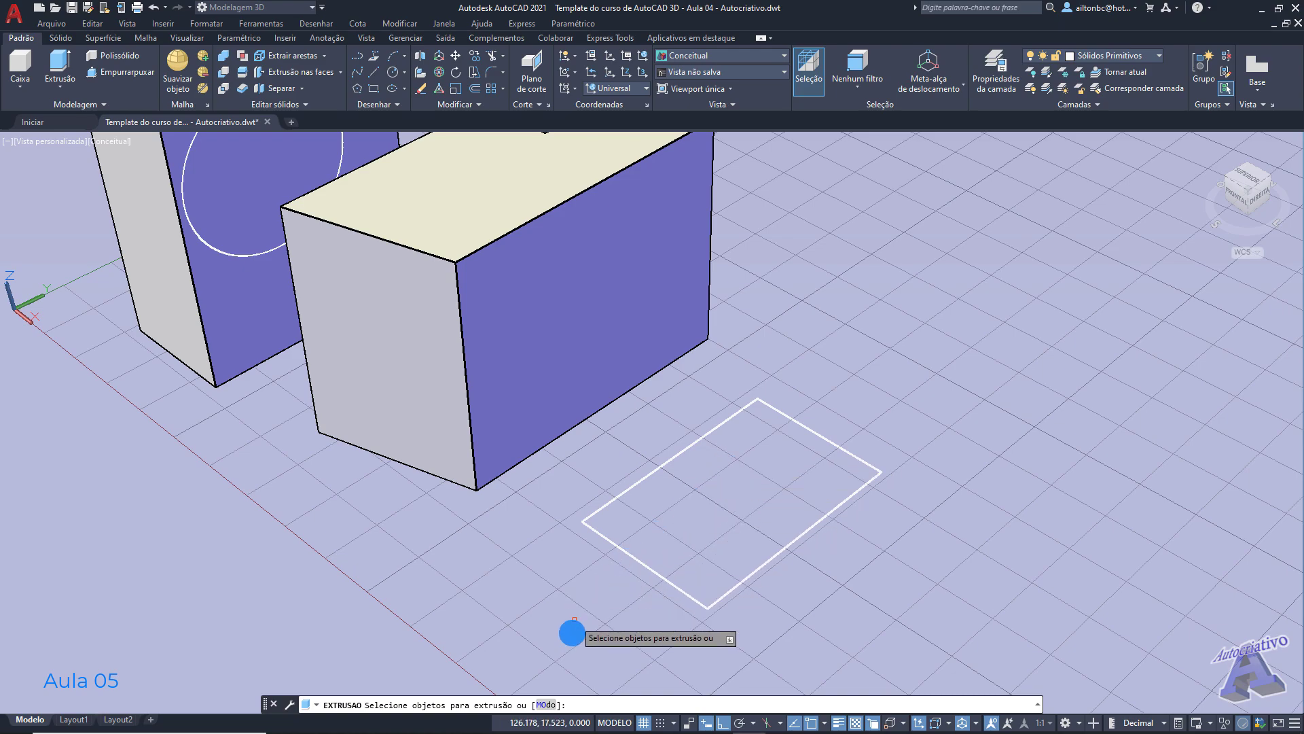
pyautogui.click(546, 707)
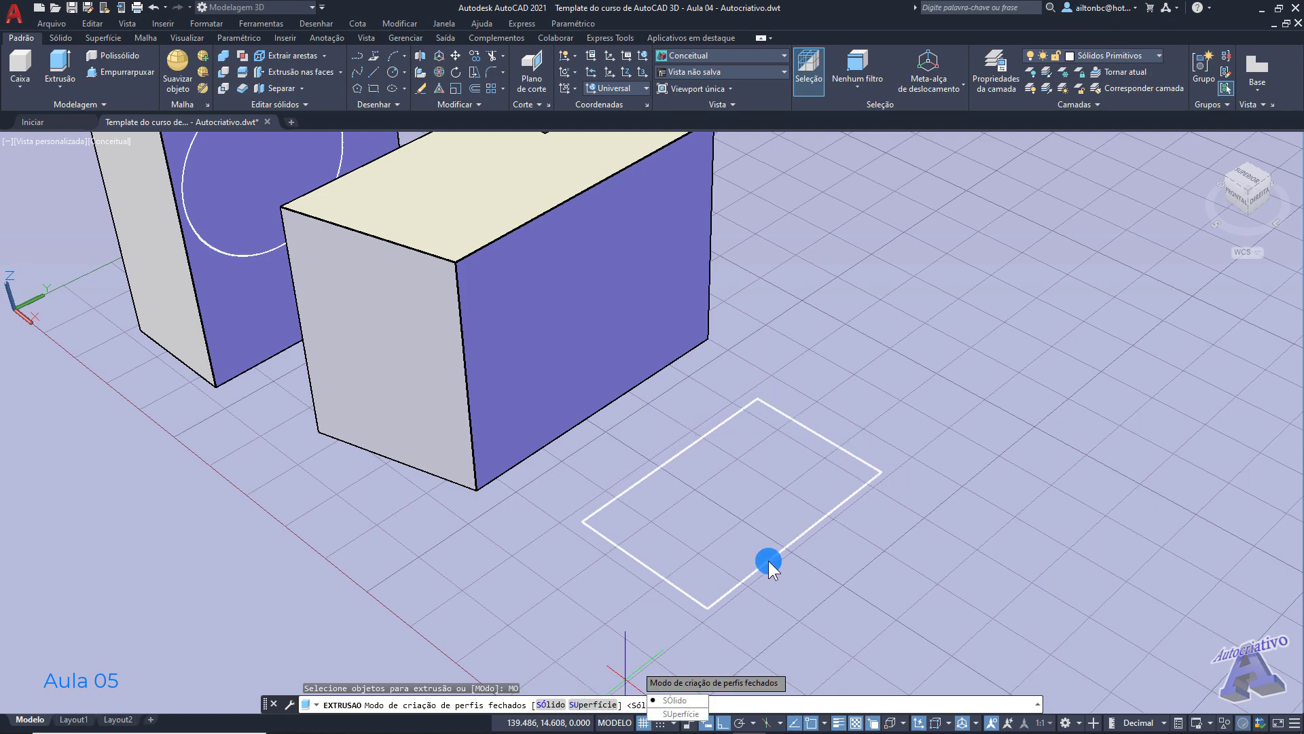
pyautogui.click(679, 714)
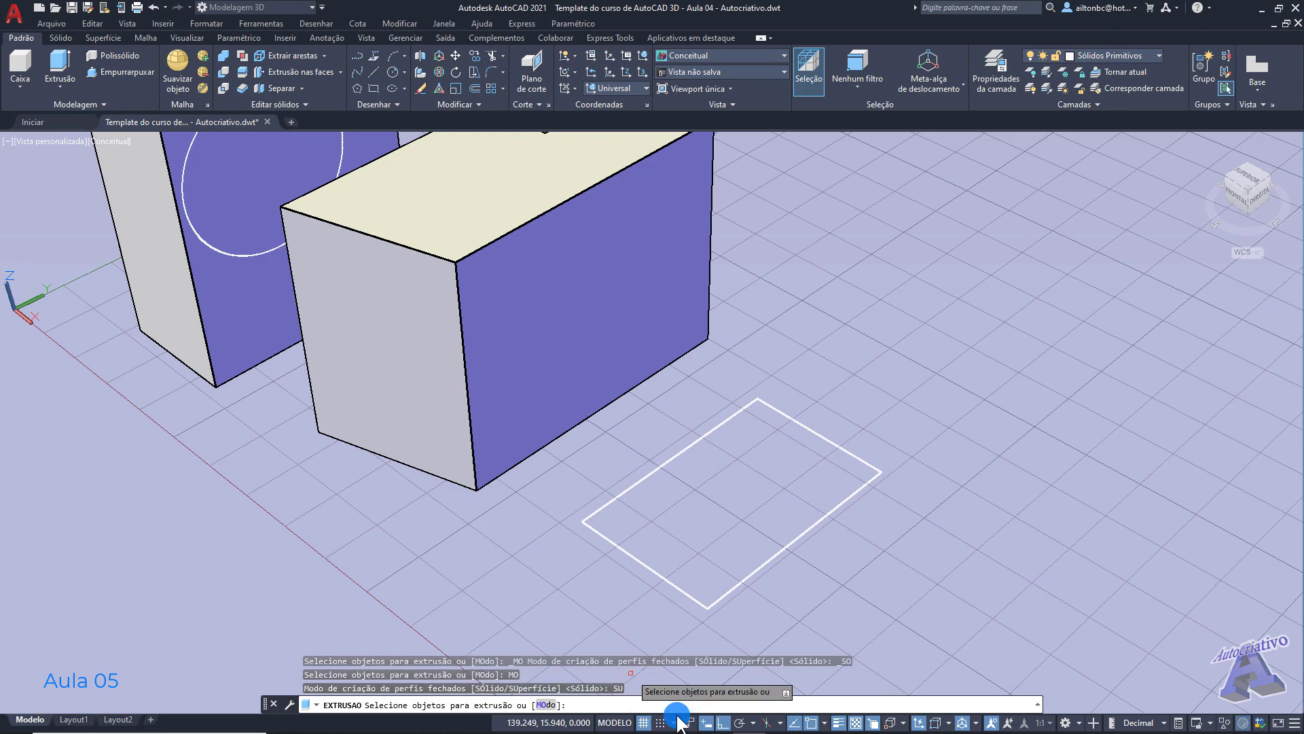
pyautogui.click(745, 581)
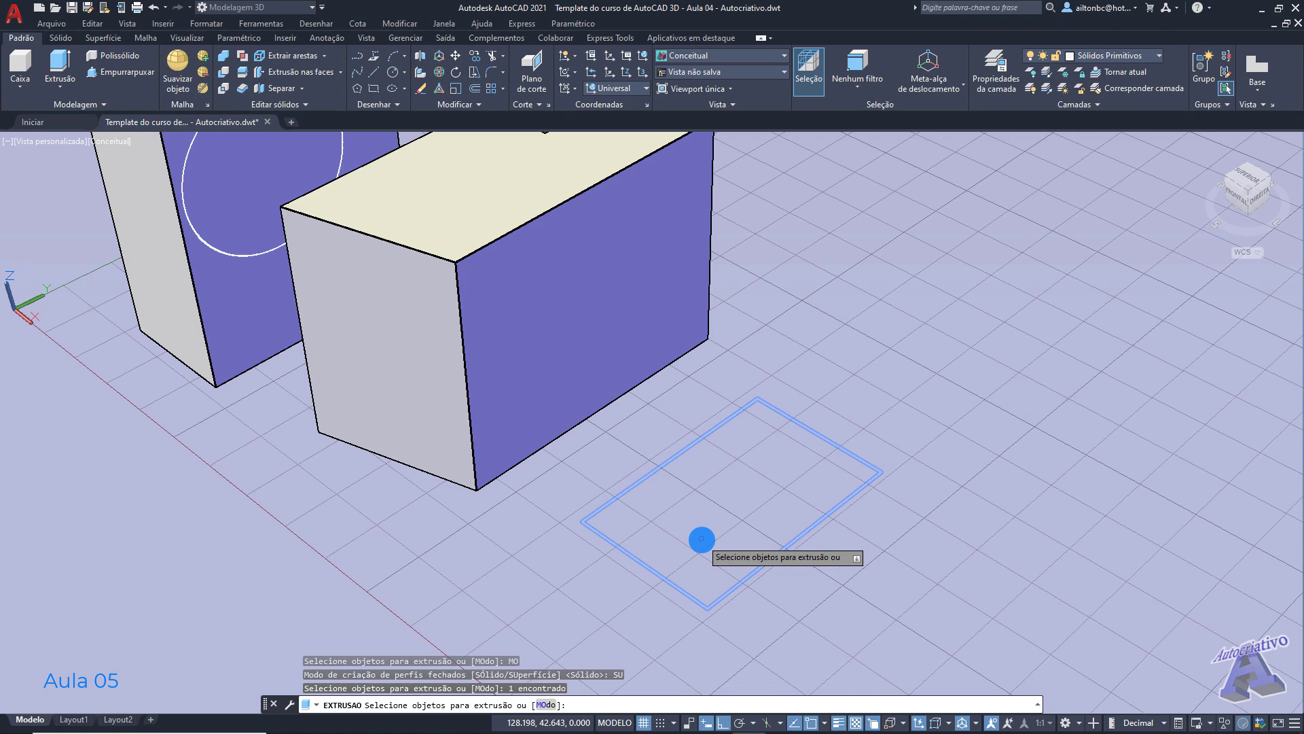
pyautogui.press('Return')
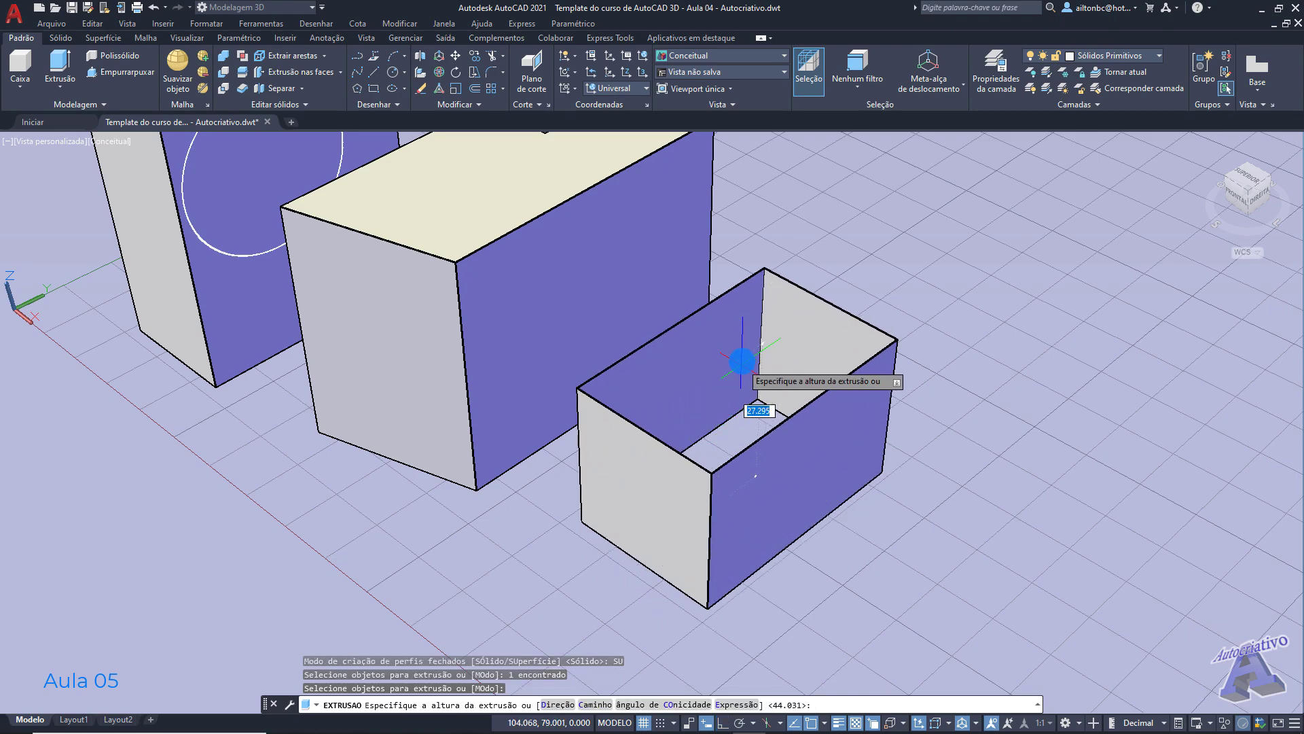
pyautogui.click(454, 263)
# Step: Draw another rectangle on the ground in front of the open surface box
pyautogui.moveTo(942, 512); pyautogui.dragTo(661, 432, button='middle')
pyautogui.scroll(3, 917, 556)
pyautogui.scroll(-2, 661, 432)
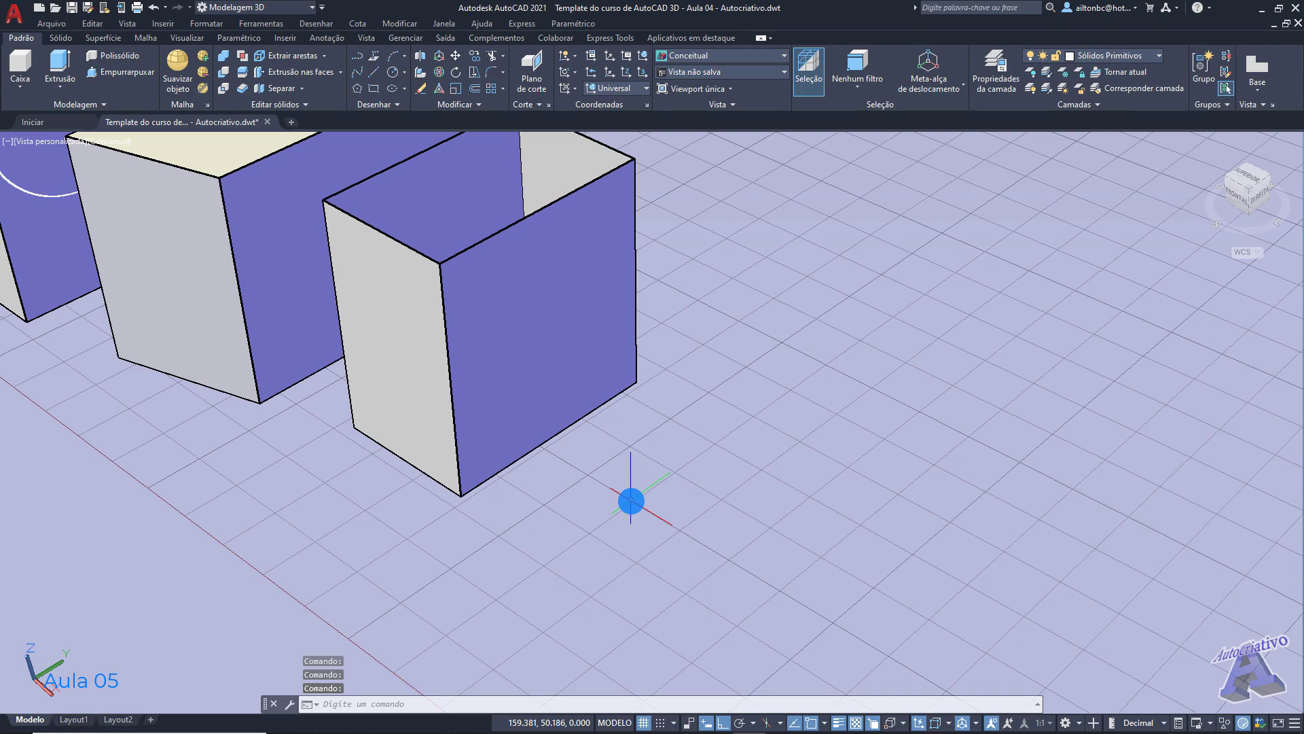
pyautogui.press('Return')
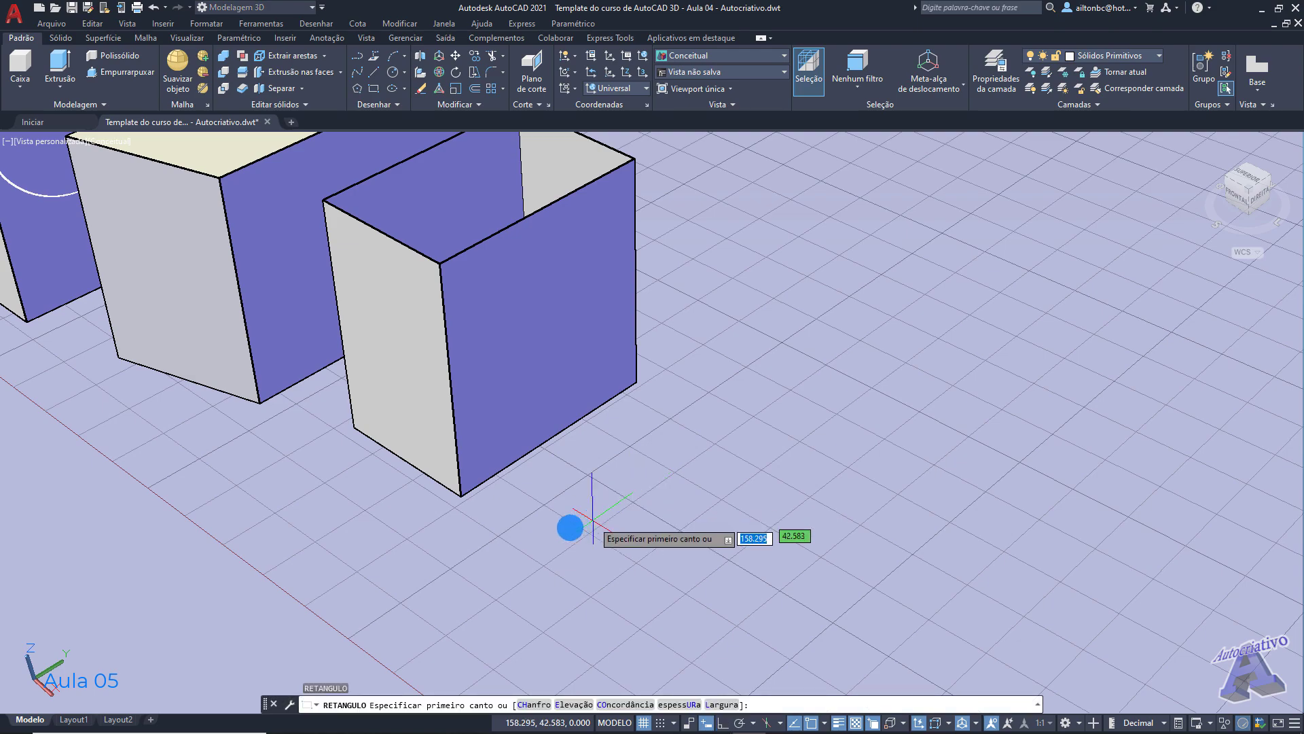
pyautogui.click(537, 534)
pyautogui.click(818, 469)
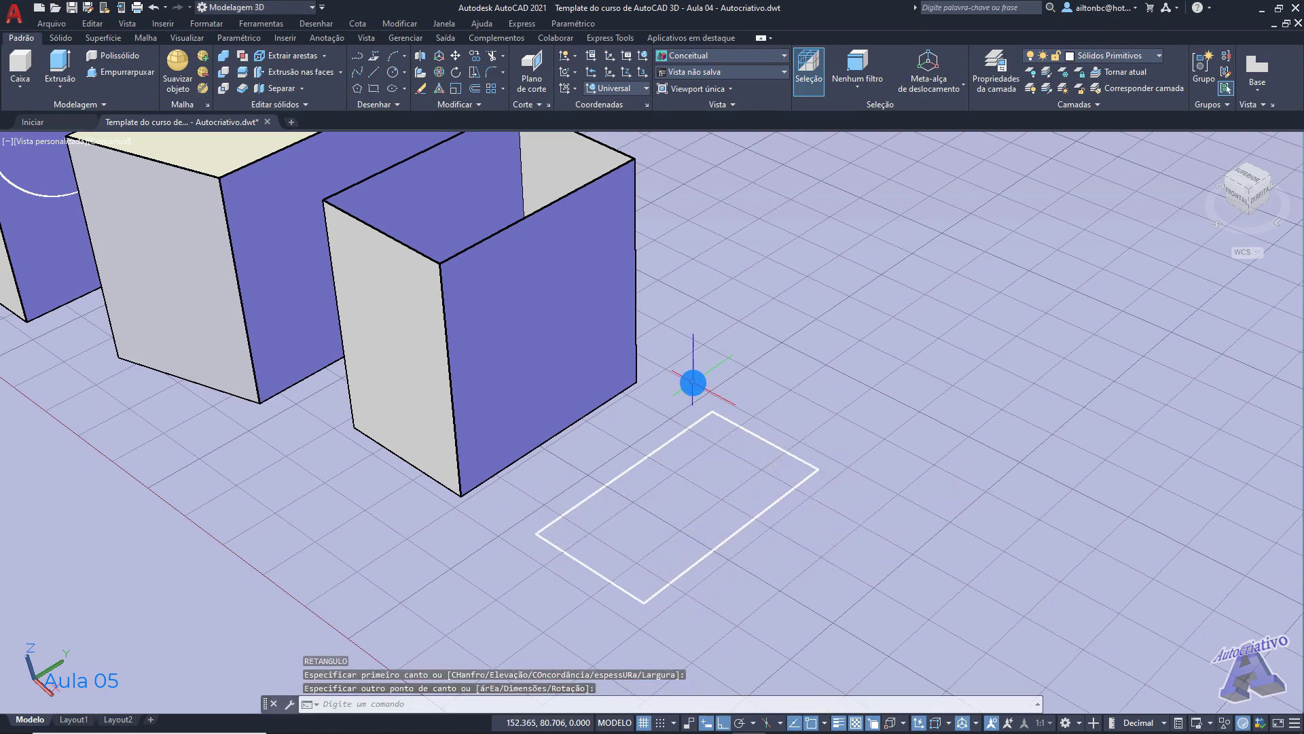
# Step: Extrude the new rectangle upward in Solid mode, taking the height from the surface box's top corner
pyautogui.click(56, 63)
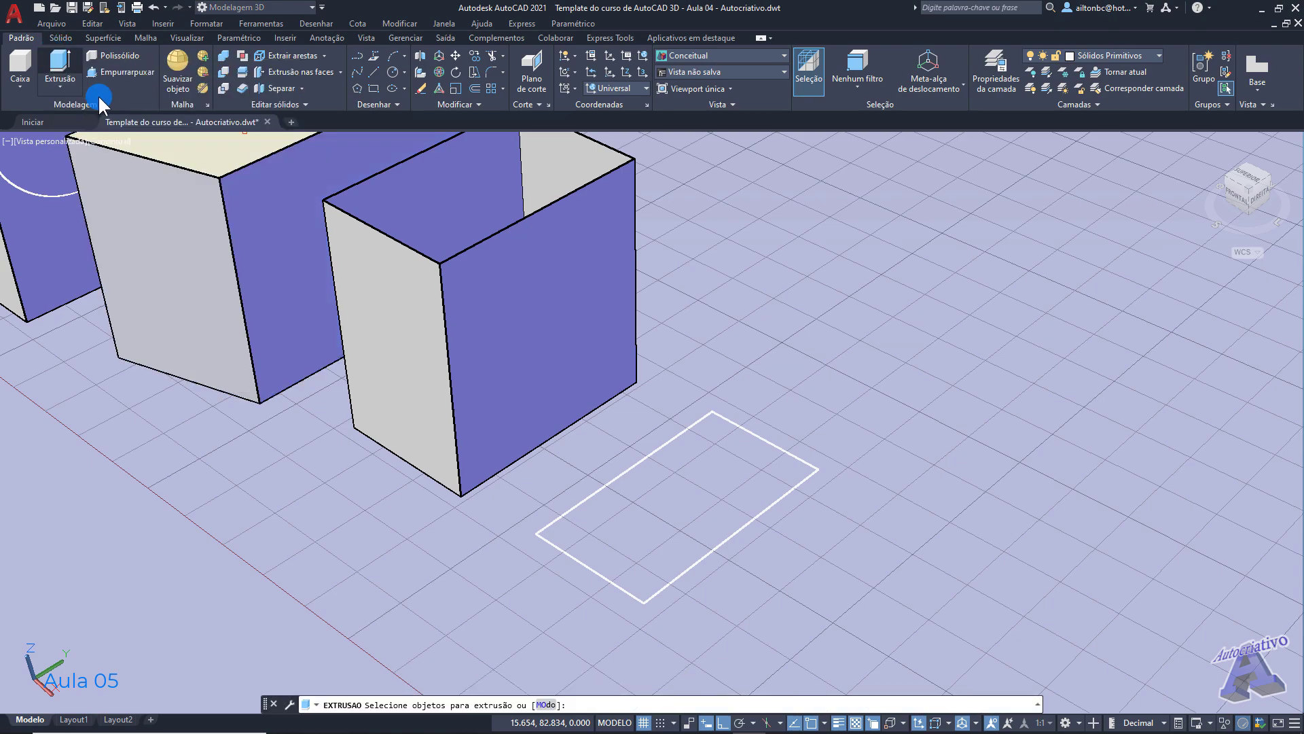
pyautogui.click(546, 705)
pyautogui.click(553, 705)
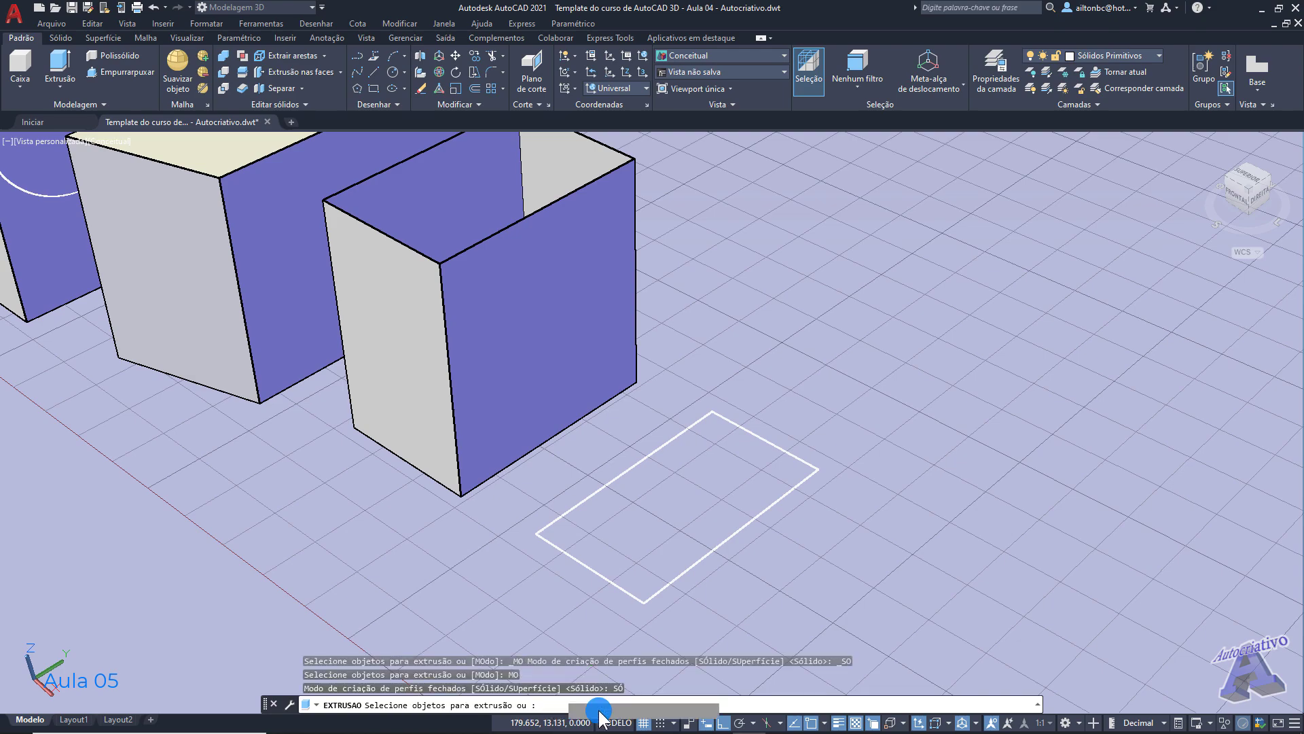
pyautogui.click(665, 587)
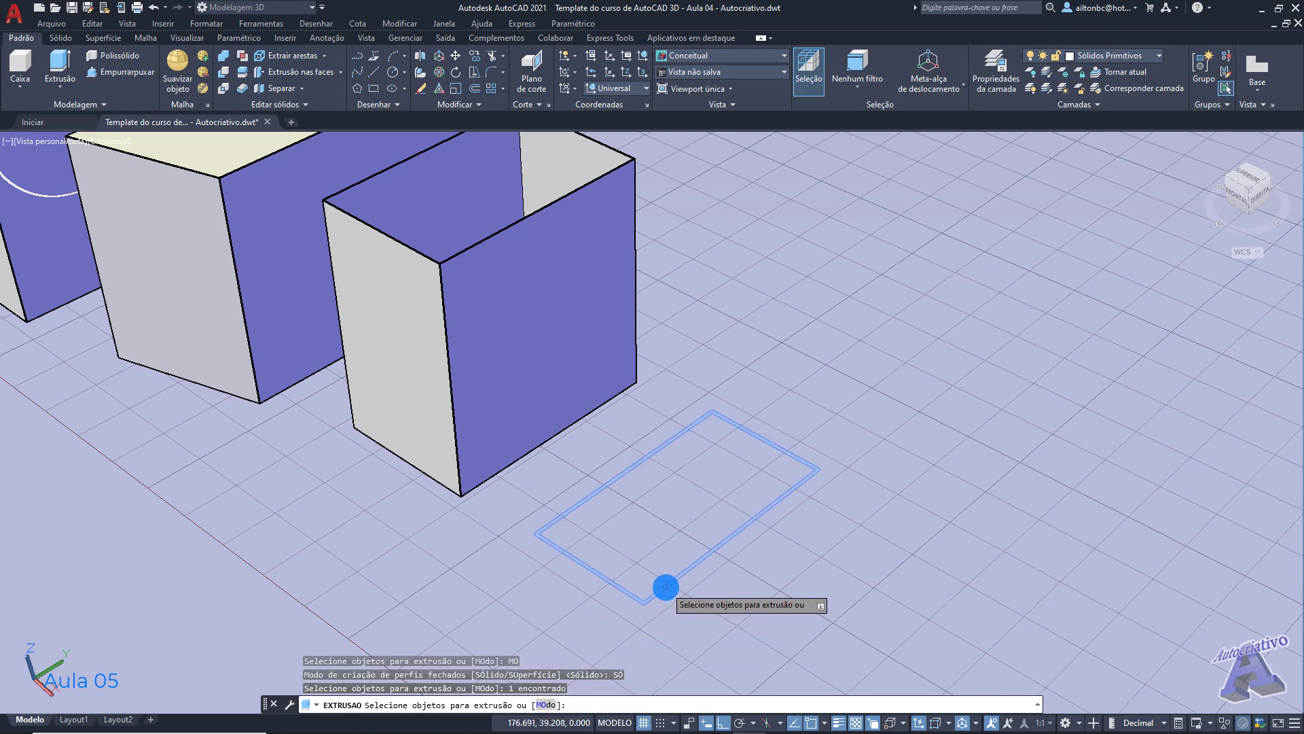
pyautogui.press('Return')
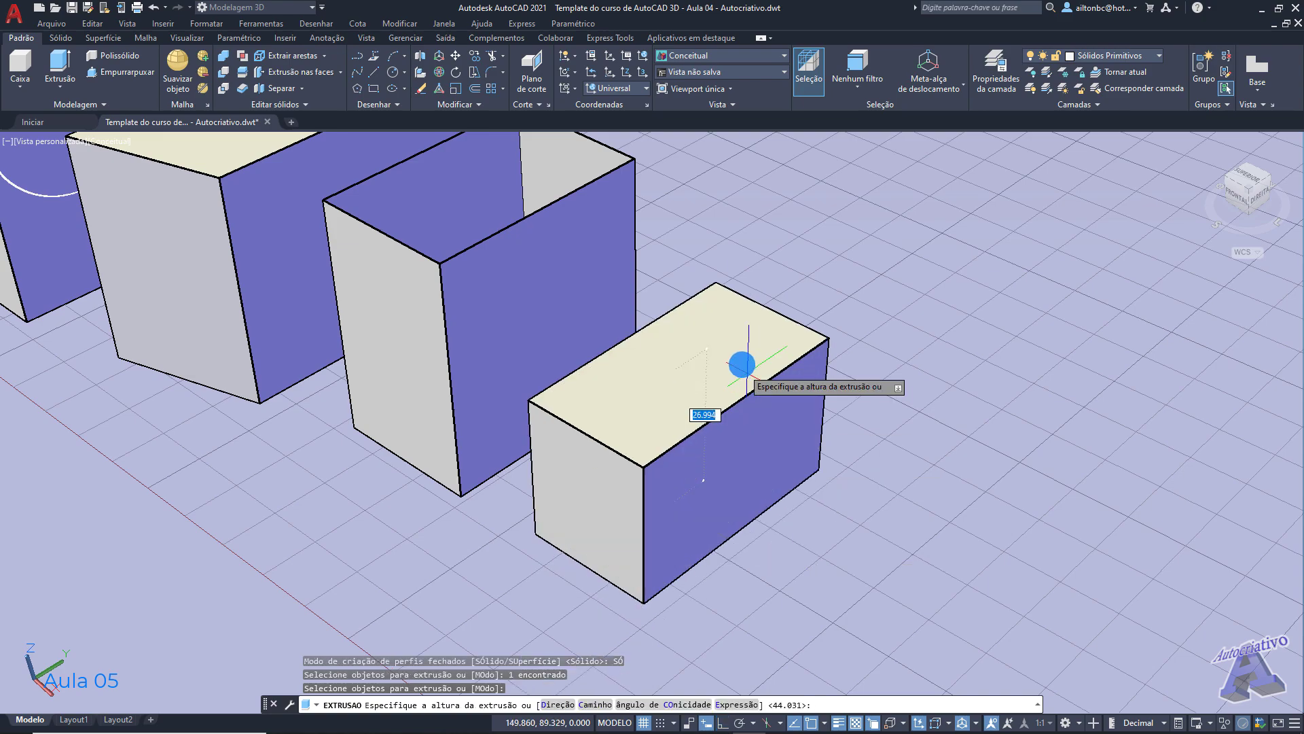
pyautogui.click(443, 260)
# Step: Draw a small rectangle on the ground in front of the last extruded solid box
pyautogui.keyDown('shift'); pyautogui.moveTo(443, 260); pyautogui.dragTo(673, 421, button='middle'); pyautogui.keyUp('shift')
pyautogui.moveTo(818, 515); pyautogui.dragTo(644, 427, button='middle')
pyautogui.moveTo(644, 427); pyautogui.dragTo(571, 396)
pyautogui.press('Escape')
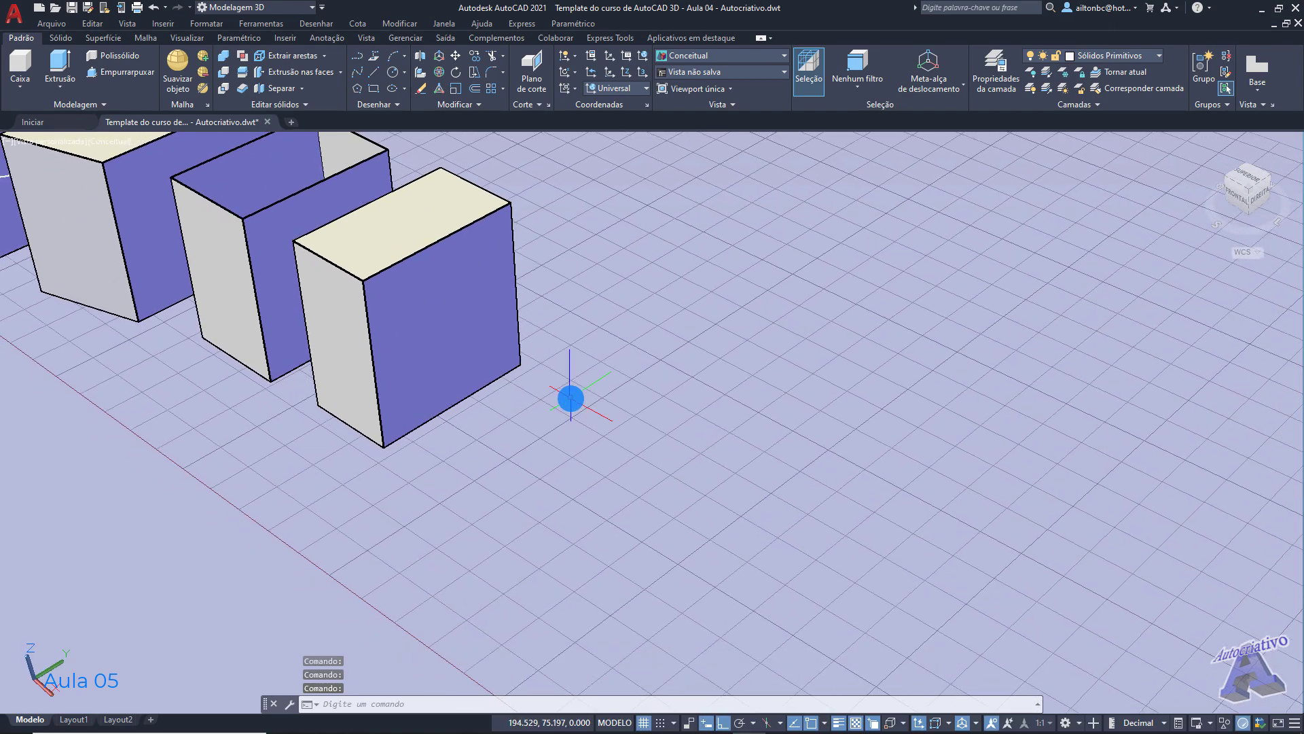
pyautogui.write('c')
pyautogui.press('Return')
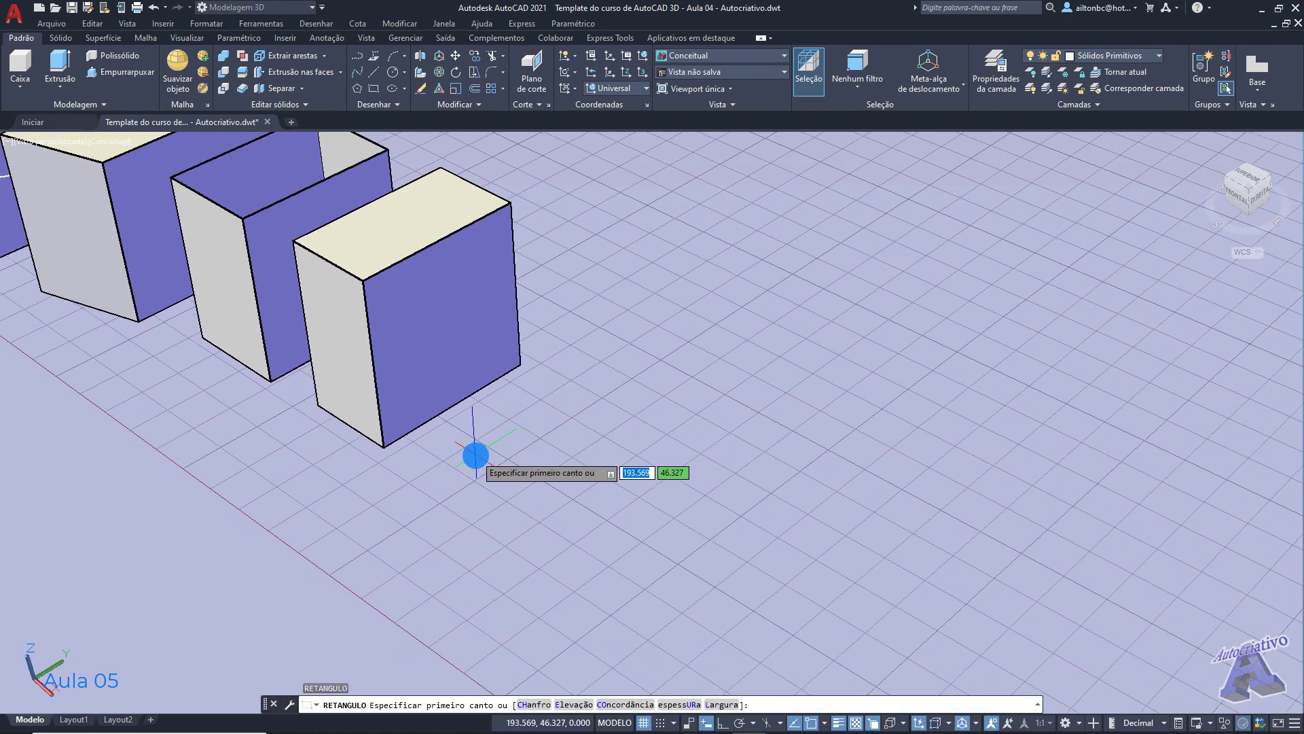
pyautogui.click(475, 452)
pyautogui.click(550, 456)
# Step: Extrude the small rectangle upward into a solid column about 115 units tall
pyautogui.scroll(4, 516, 462)
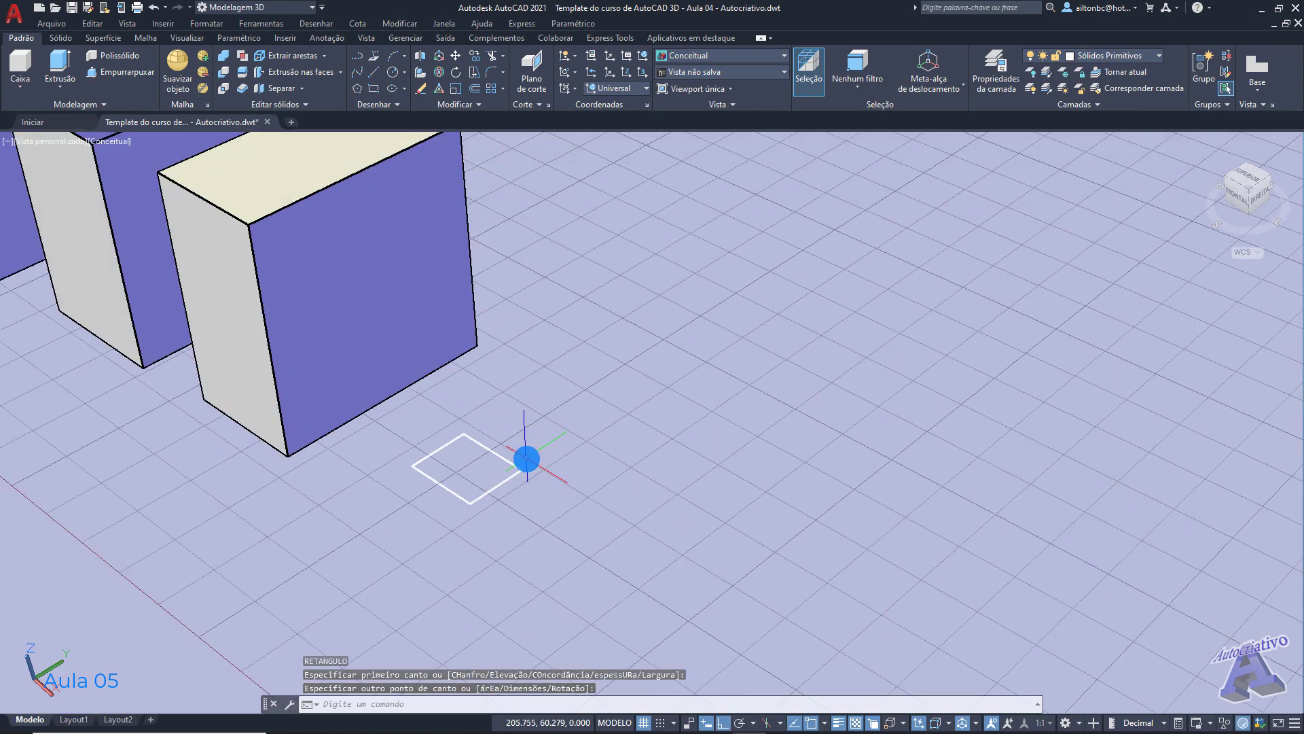
pyautogui.scroll(2, 498, 469)
pyautogui.moveTo(497, 469); pyautogui.dragTo(716, 452, button='middle')
pyautogui.scroll(2, 699, 444)
pyautogui.click(61, 75)
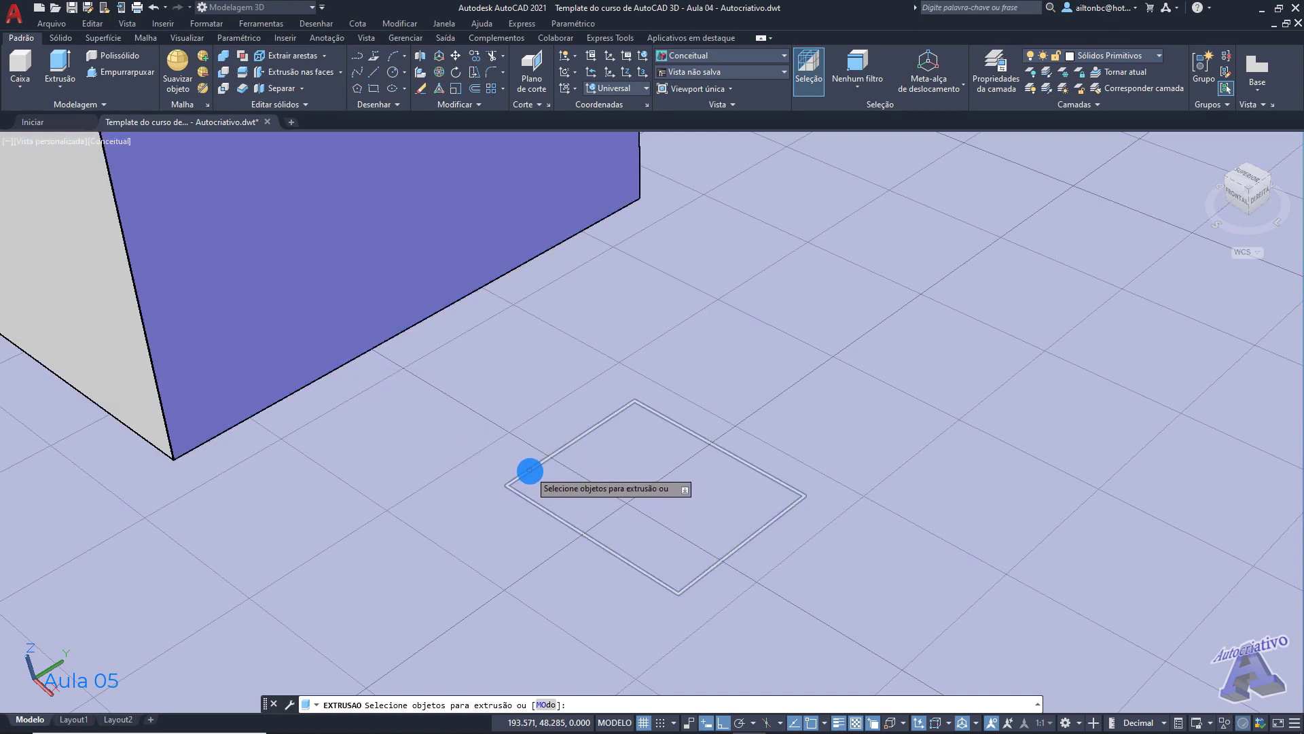
pyautogui.click(529, 470)
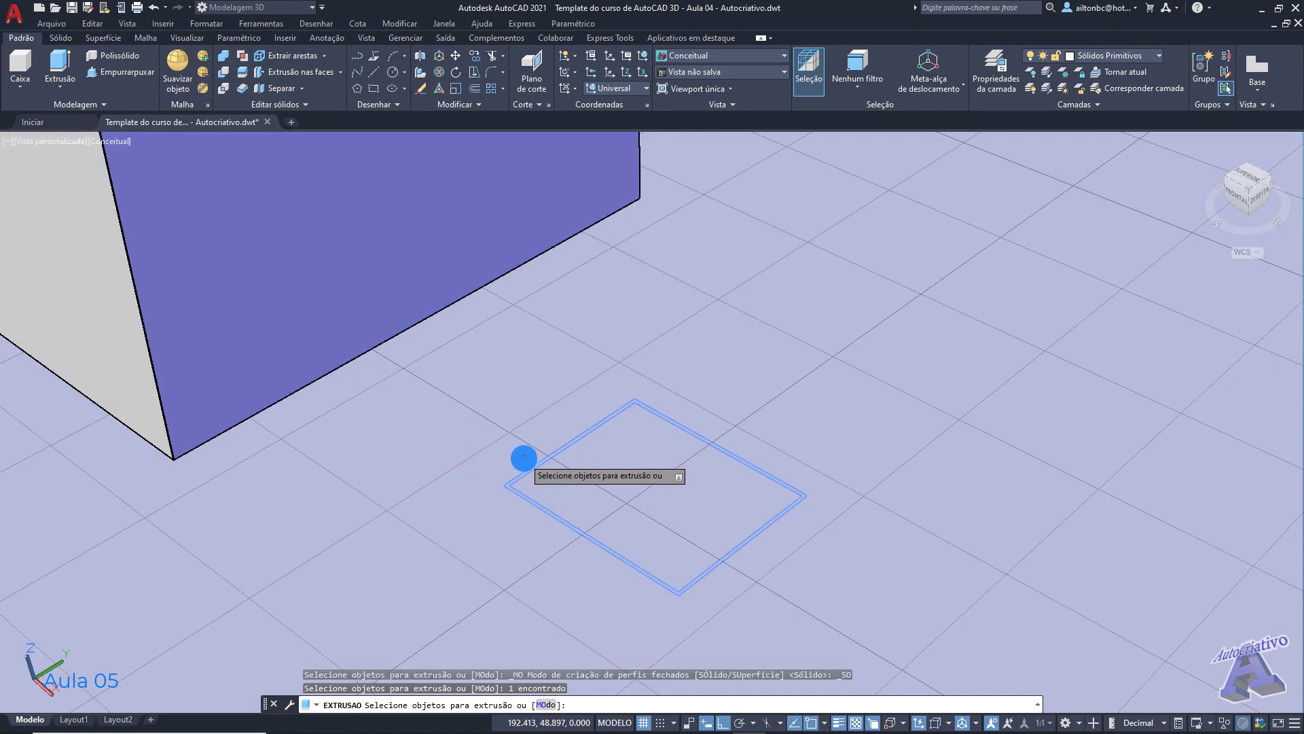
pyautogui.press('Return')
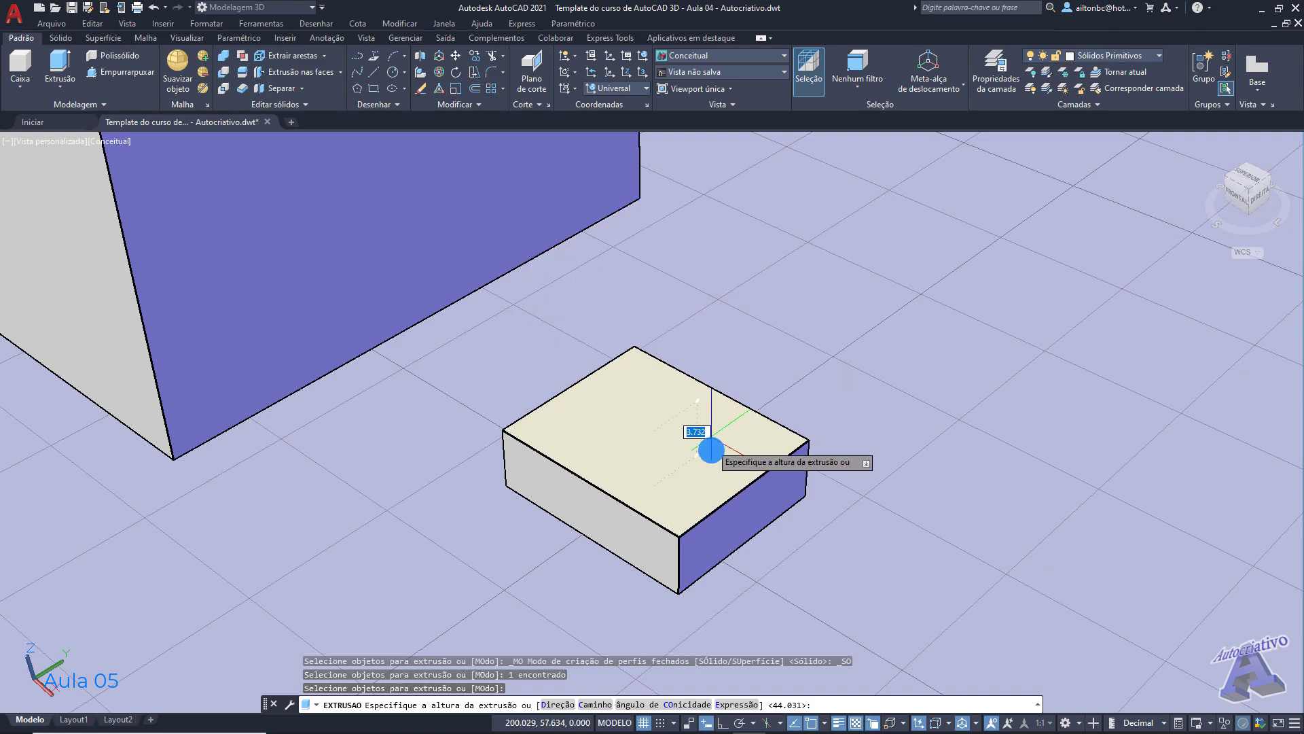
pyautogui.keyDown('shift'); pyautogui.moveTo(730, 352); pyautogui.dragTo(748, 392, button='middle'); pyautogui.keyUp('shift')
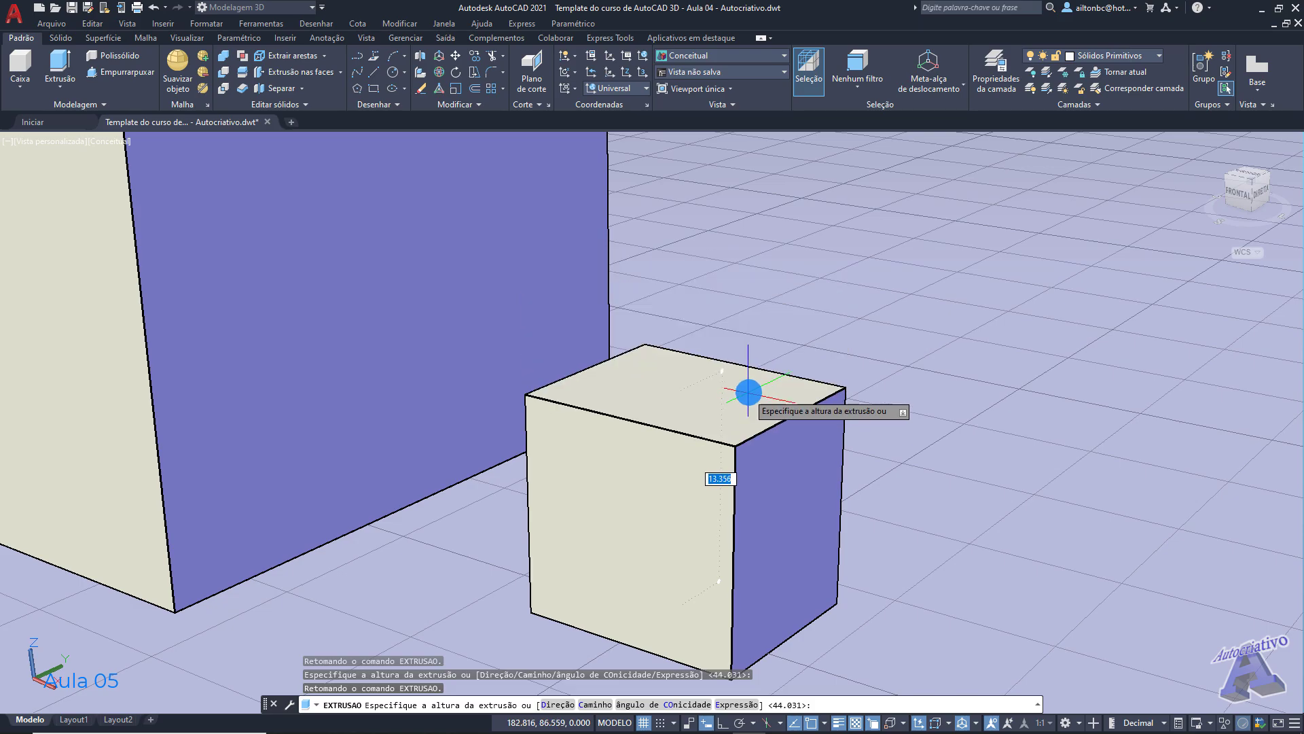
pyautogui.scroll(-9, 748, 393)
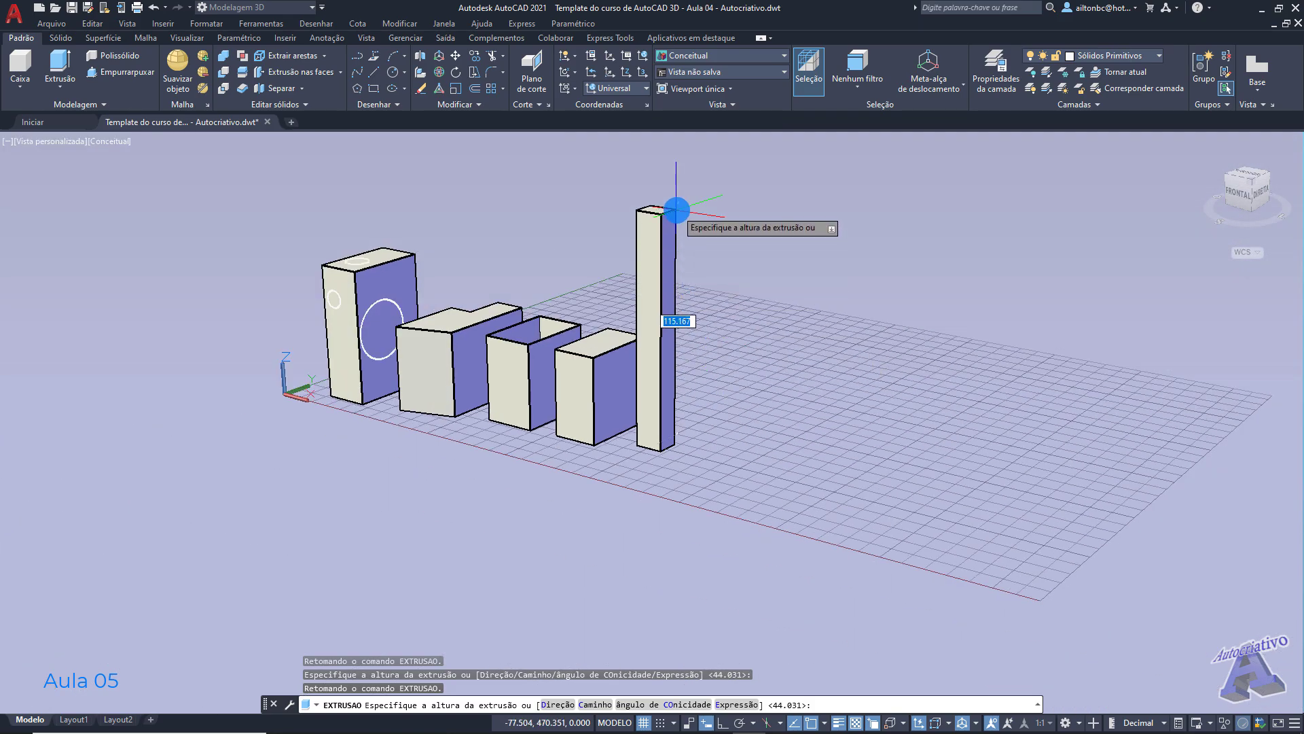
pyautogui.click(677, 209)
# Step: Draw a circle on the ground in front of the tall column
pyautogui.keyDown('shift'); pyautogui.moveTo(744, 390); pyautogui.dragTo(687, 474, button='middle'); pyautogui.keyUp('shift')
pyautogui.scroll(5, 669, 476)
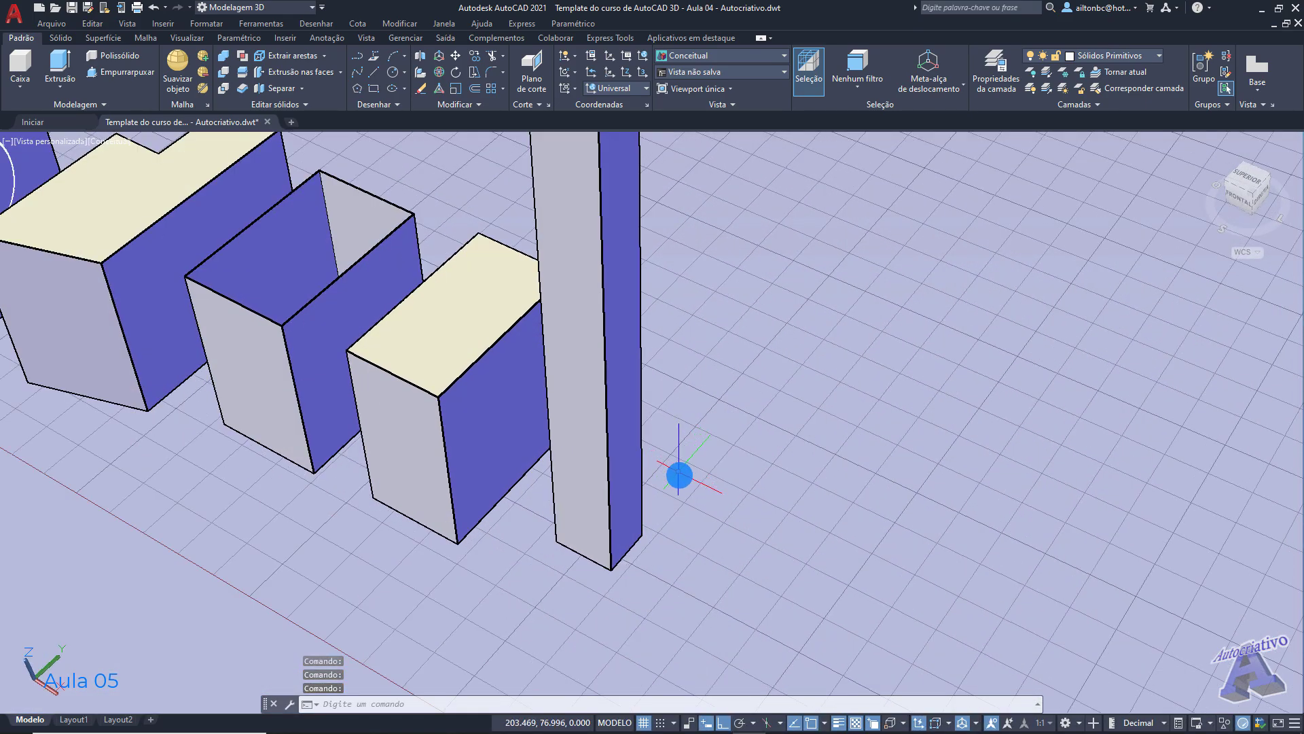
pyautogui.scroll(-2, 681, 479)
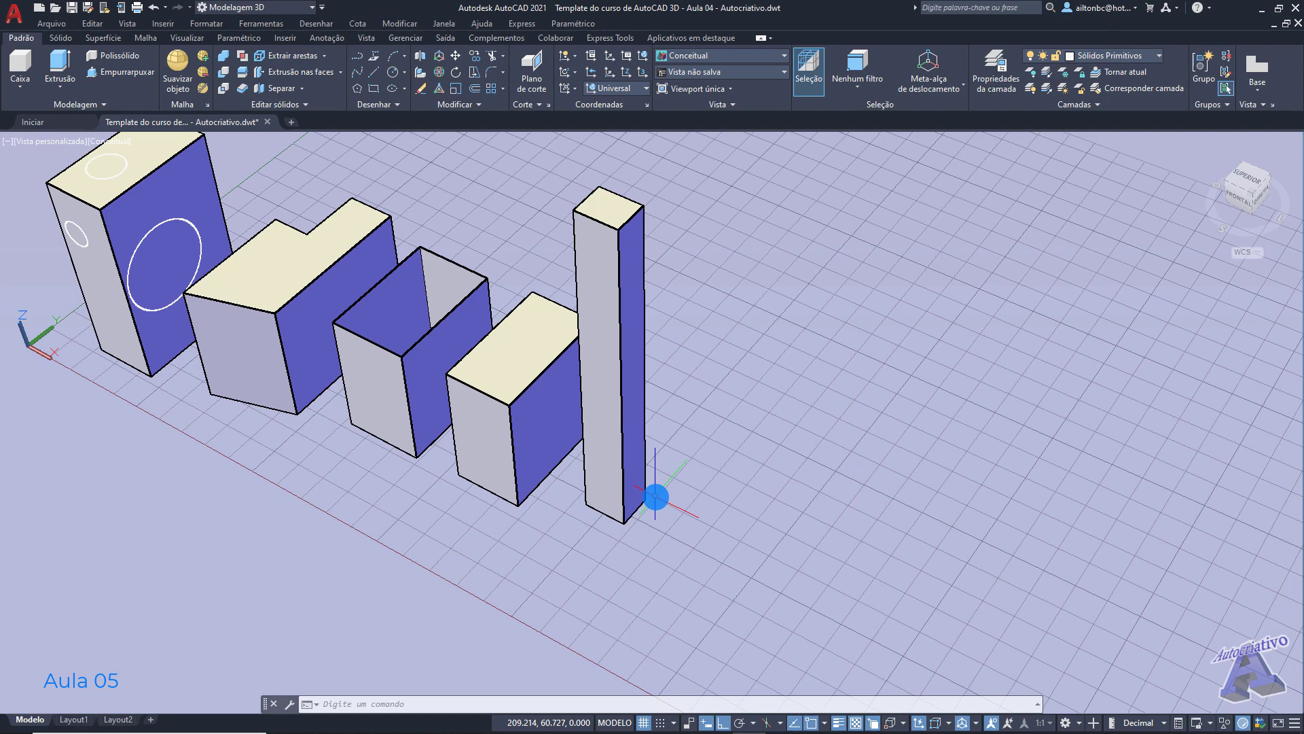
pyautogui.press('Return')
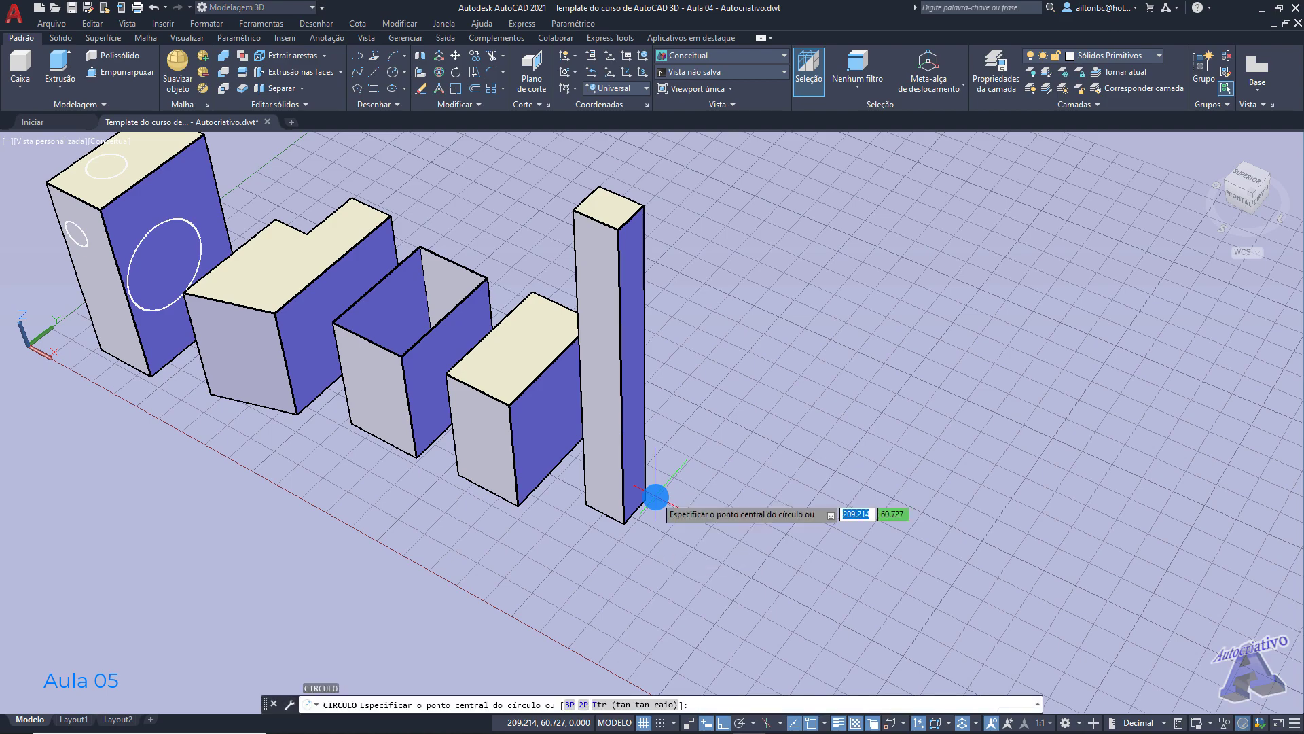
pyautogui.scroll(4, 666, 547)
pyautogui.scroll(3, 720, 584)
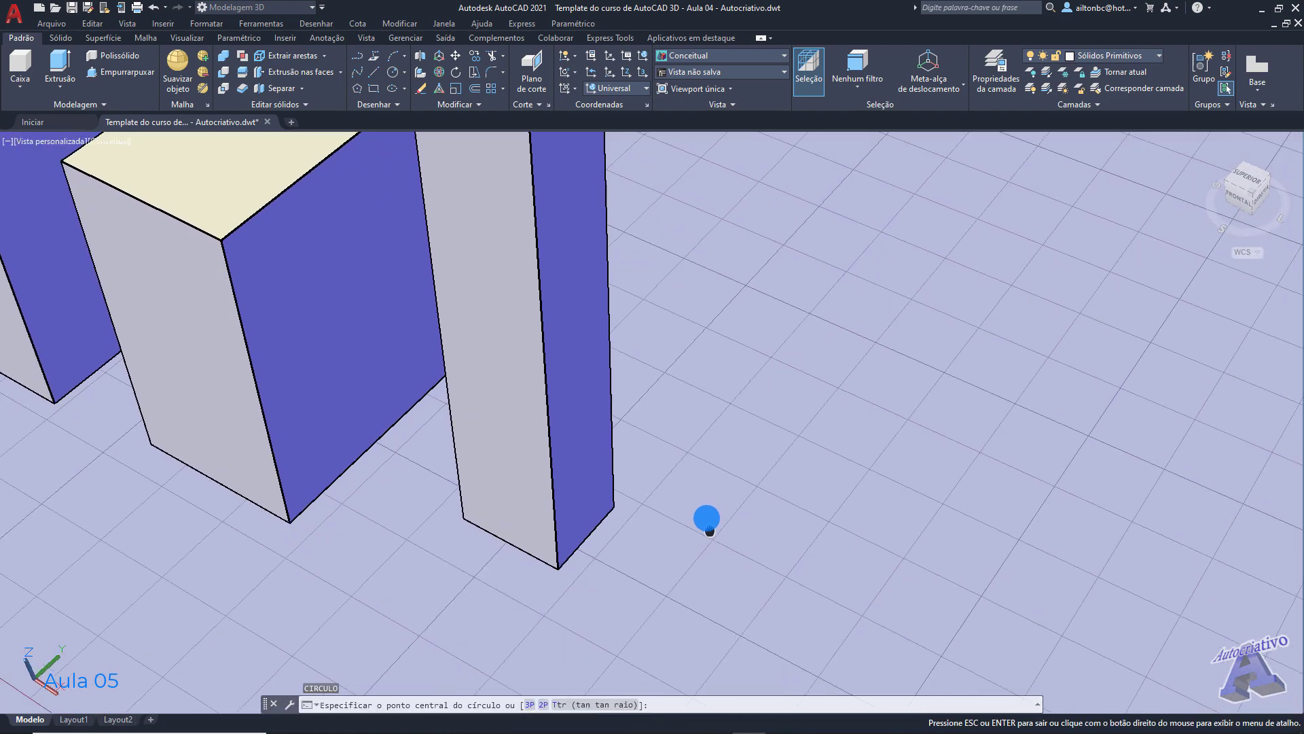
pyautogui.scroll(-2, 706, 517)
pyautogui.click(638, 438)
pyautogui.click(719, 455)
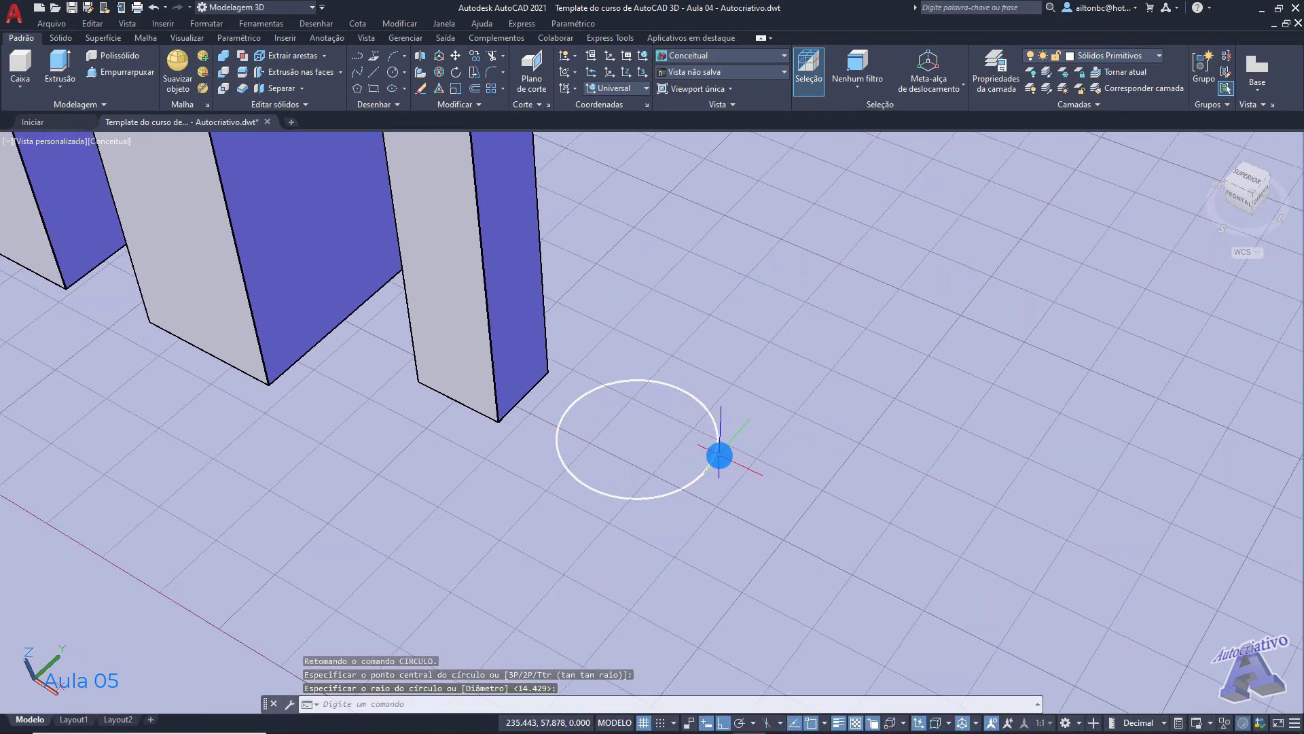
# Step: Draw a vertical line 40 units upward from a quadrant point of the ground circle
pyautogui.moveTo(781, 512)
pyautogui.keyDown('shift'); pyautogui.mouseDown(button='middle')
pyautogui.moveTo(791, 527)
pyautogui.moveTo(724, 459)
pyautogui.moveTo(655, 420)
pyautogui.moveTo(781, 511)
pyautogui.mouseUp(button='middle'); pyautogui.keyUp('shift')
pyautogui.write('l')
pyautogui.press('Return')
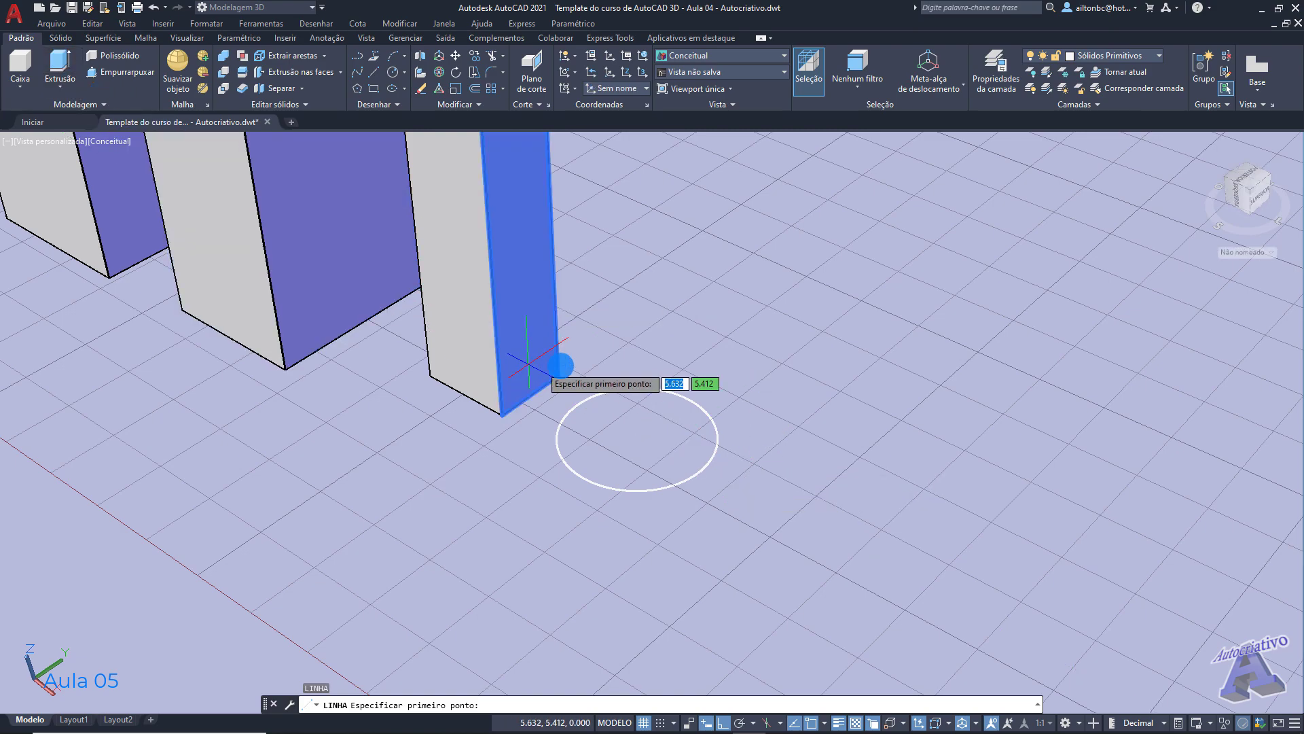
pyautogui.moveTo(653, 248); pyautogui.dragTo(676, 344, button='middle')
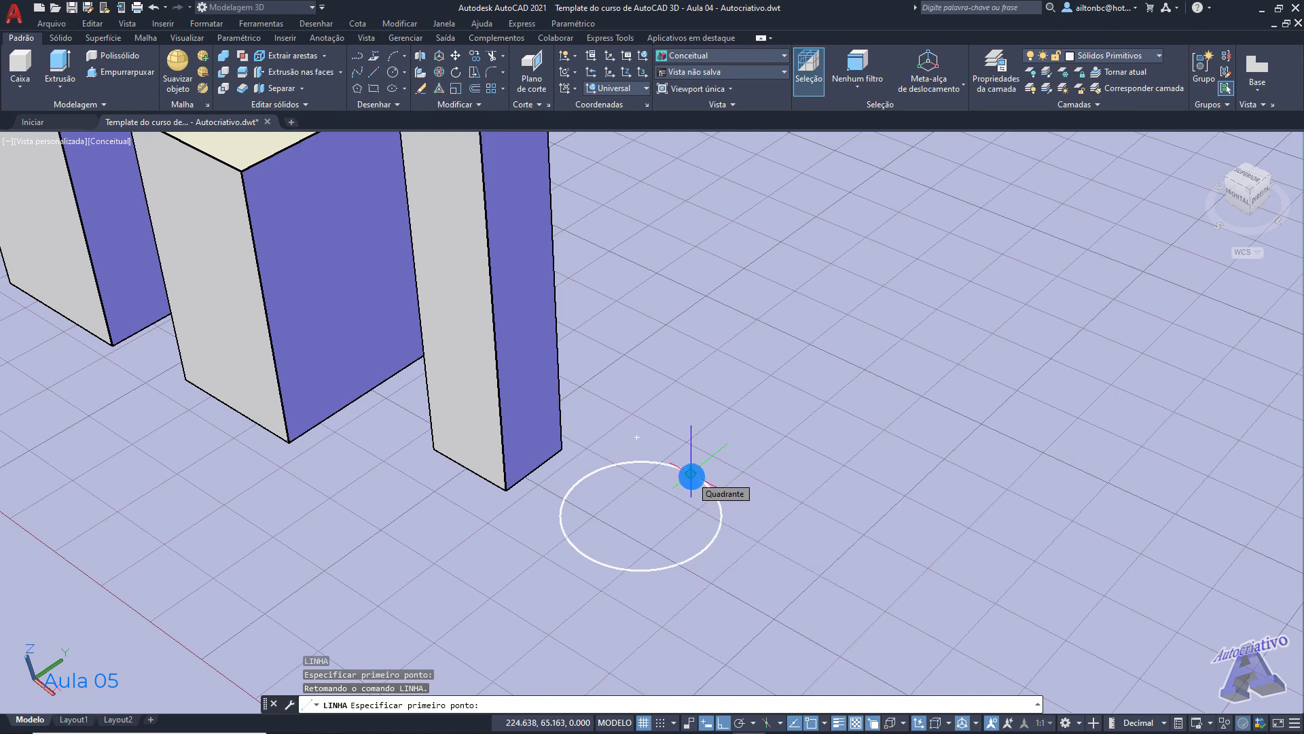
pyautogui.click(691, 474)
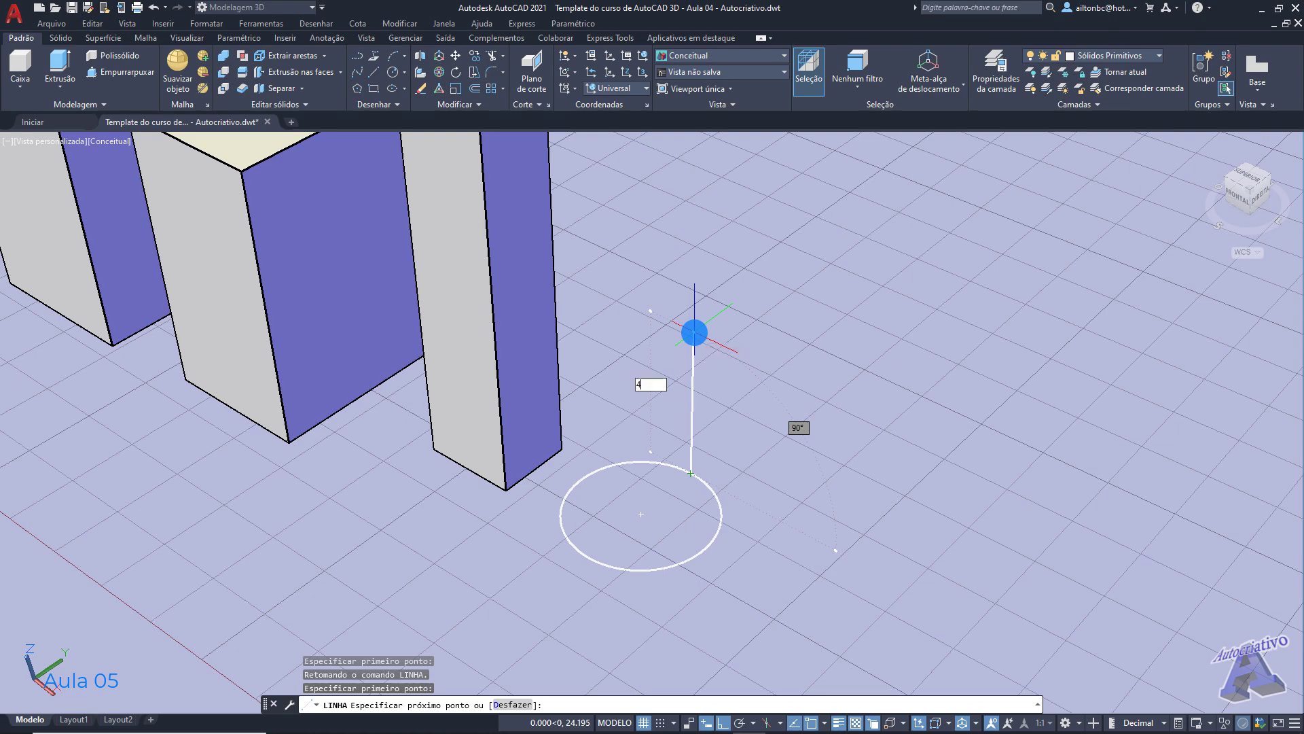
pyautogui.press('Return')
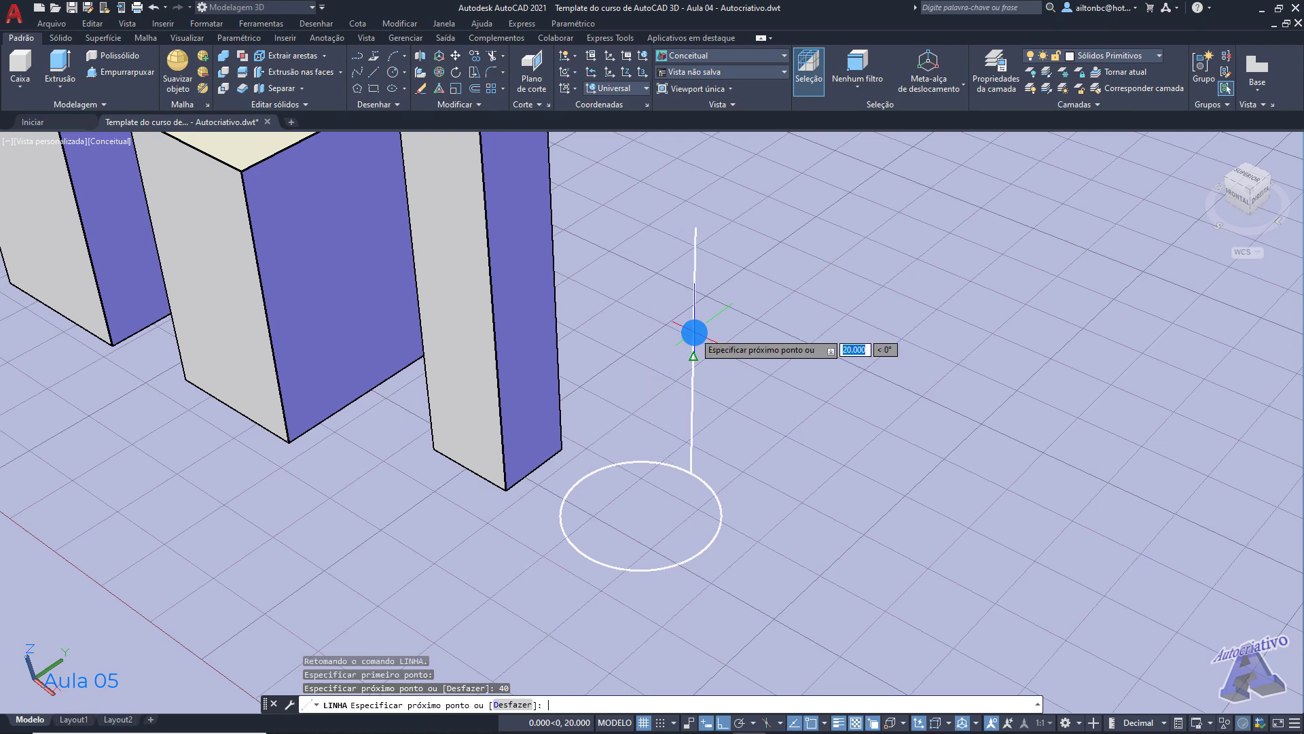
pyautogui.press('Return')
# Step: Try to move the vertical line off the circle by its midpoint grip
pyautogui.keyDown('shift'); pyautogui.moveTo(694, 332); pyautogui.dragTo(903, 421, button='middle'); pyautogui.keyUp('shift')
pyautogui.keyDown('shift'); pyautogui.moveTo(833, 393); pyautogui.dragTo(766, 418, button='middle'); pyautogui.keyUp('shift')
pyautogui.click(746, 399)
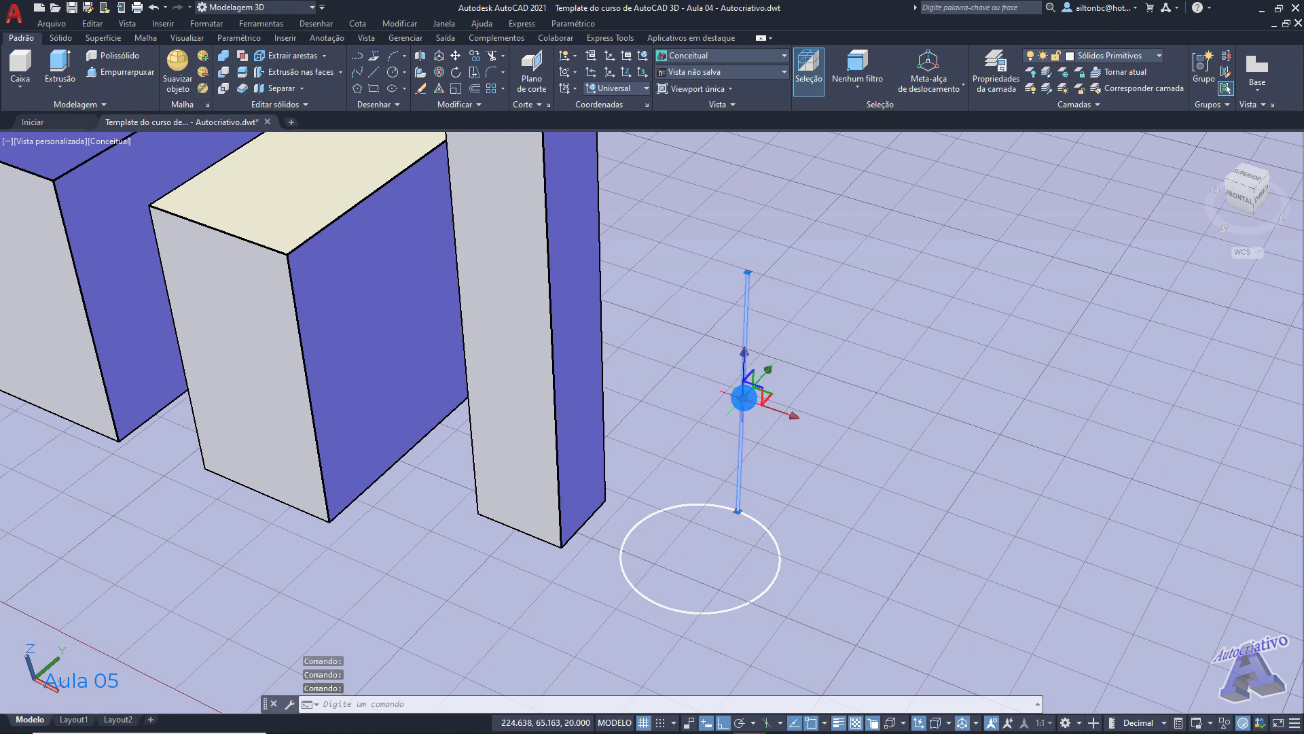
pyautogui.scroll(3, 798, 390)
pyautogui.scroll(-2, 879, 382)
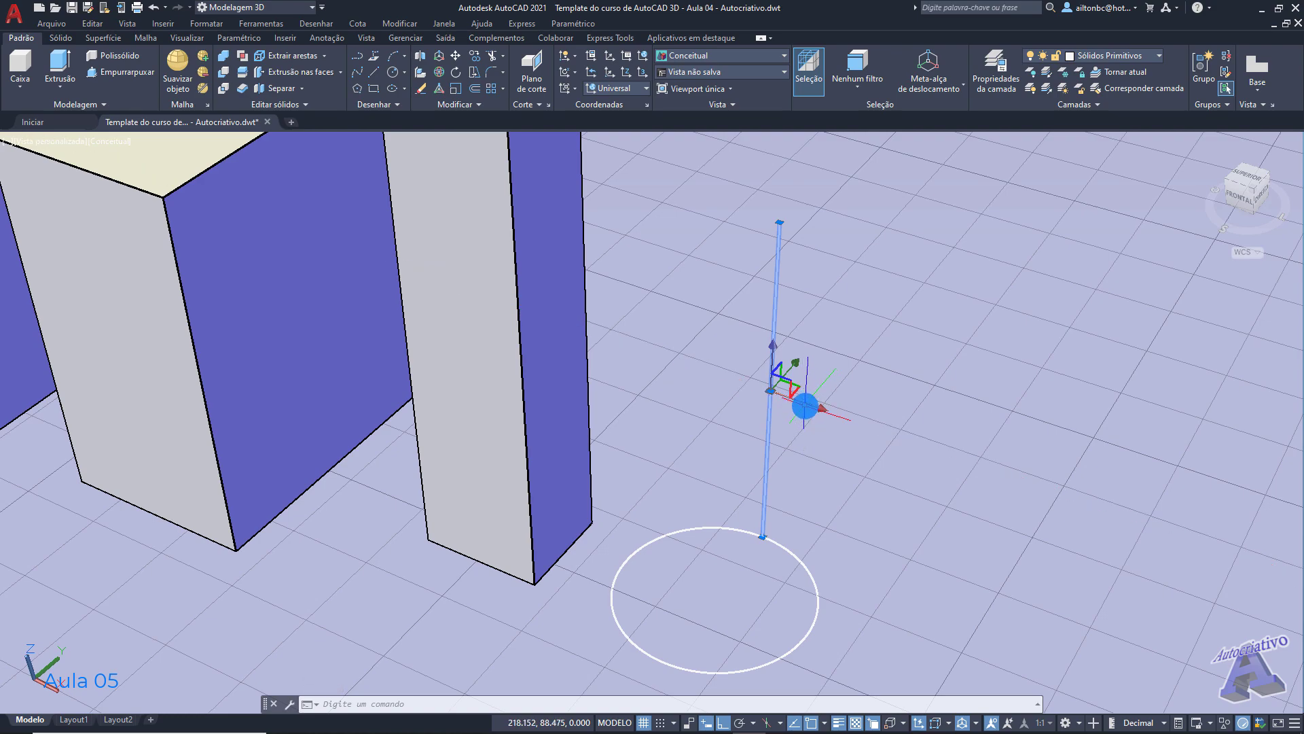
pyautogui.click(771, 384)
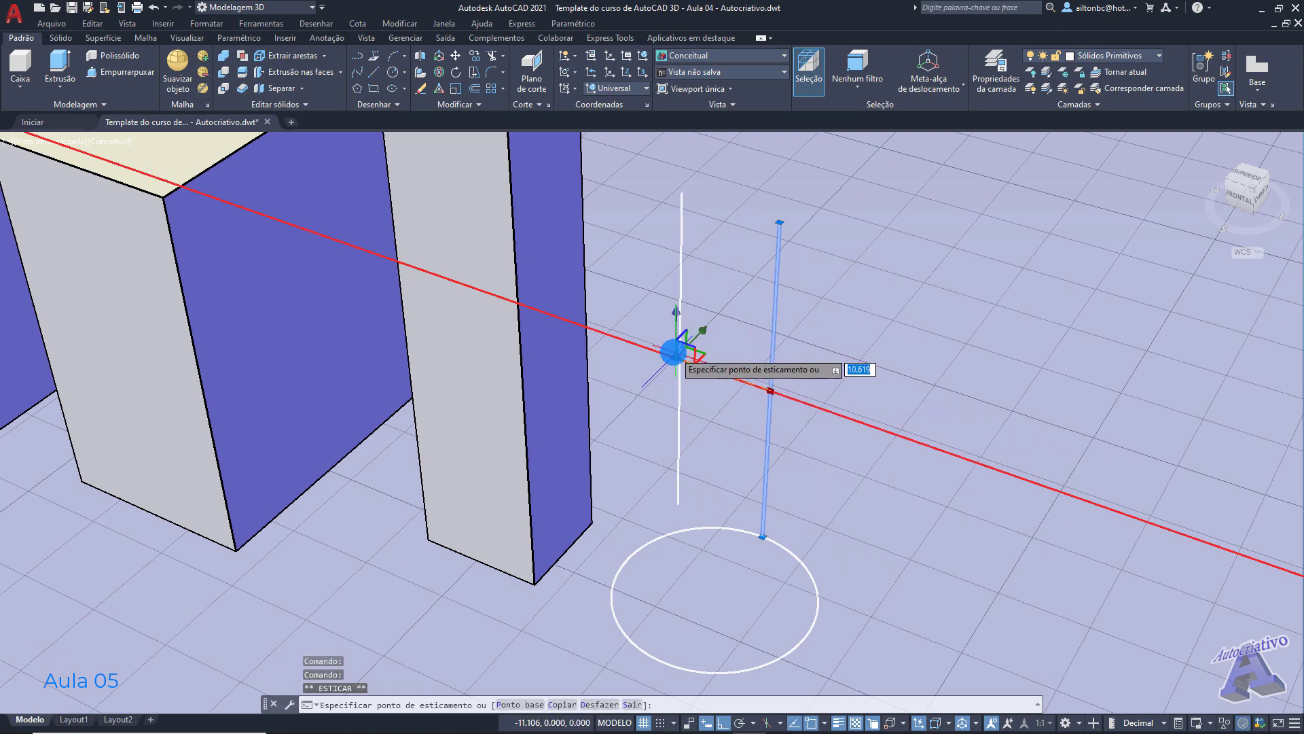
pyautogui.press('Escape')
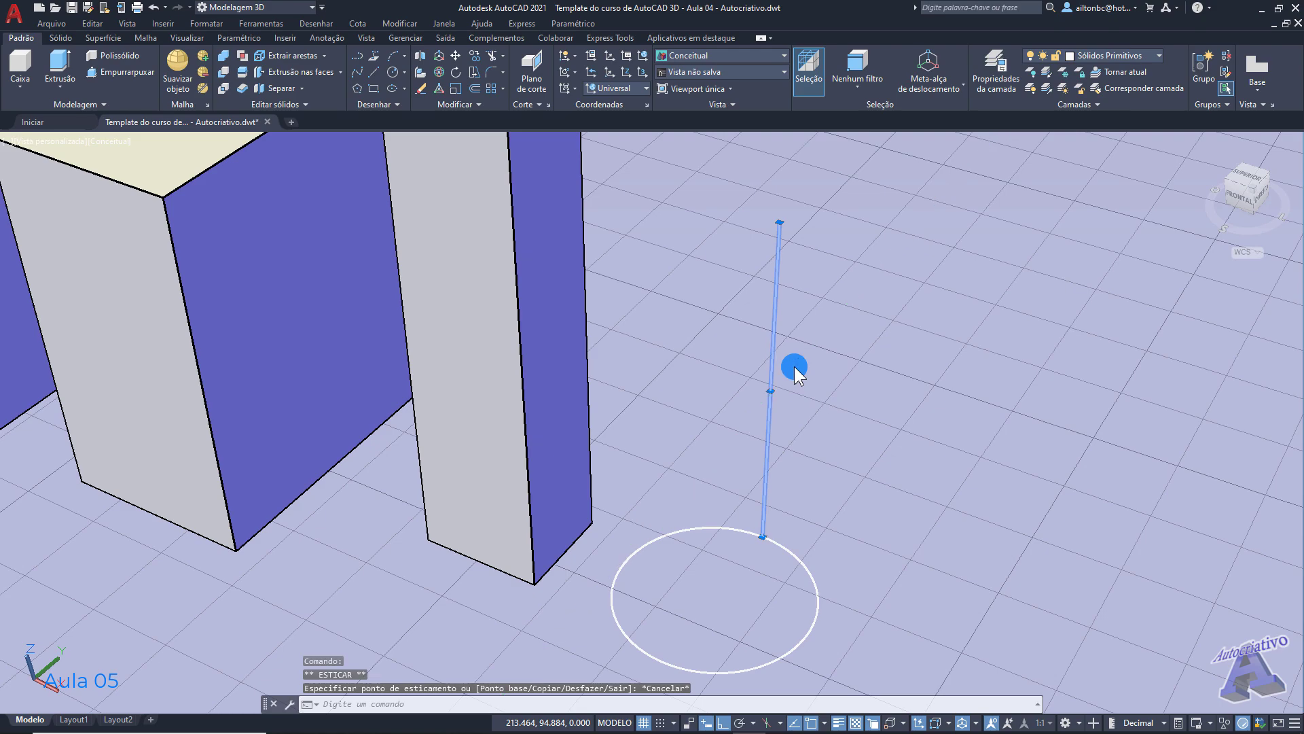
pyautogui.click(793, 365)
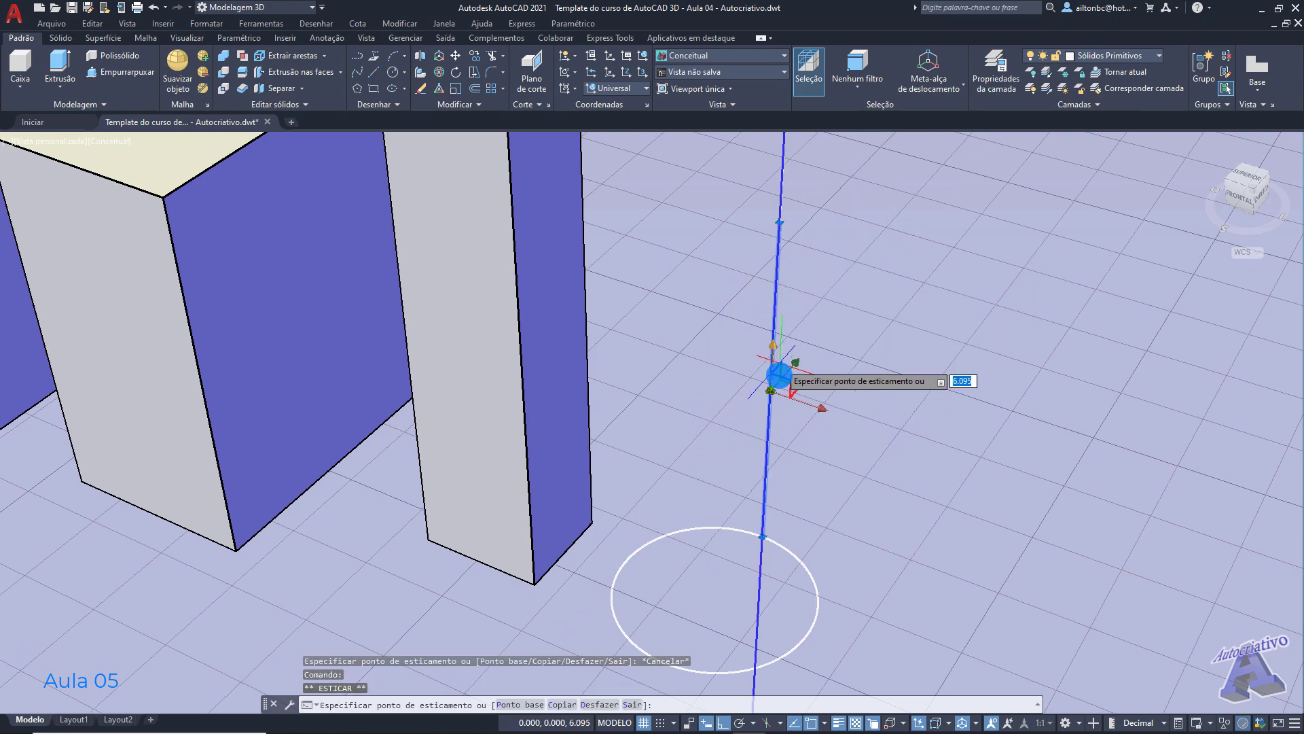
pyautogui.press('Escape')
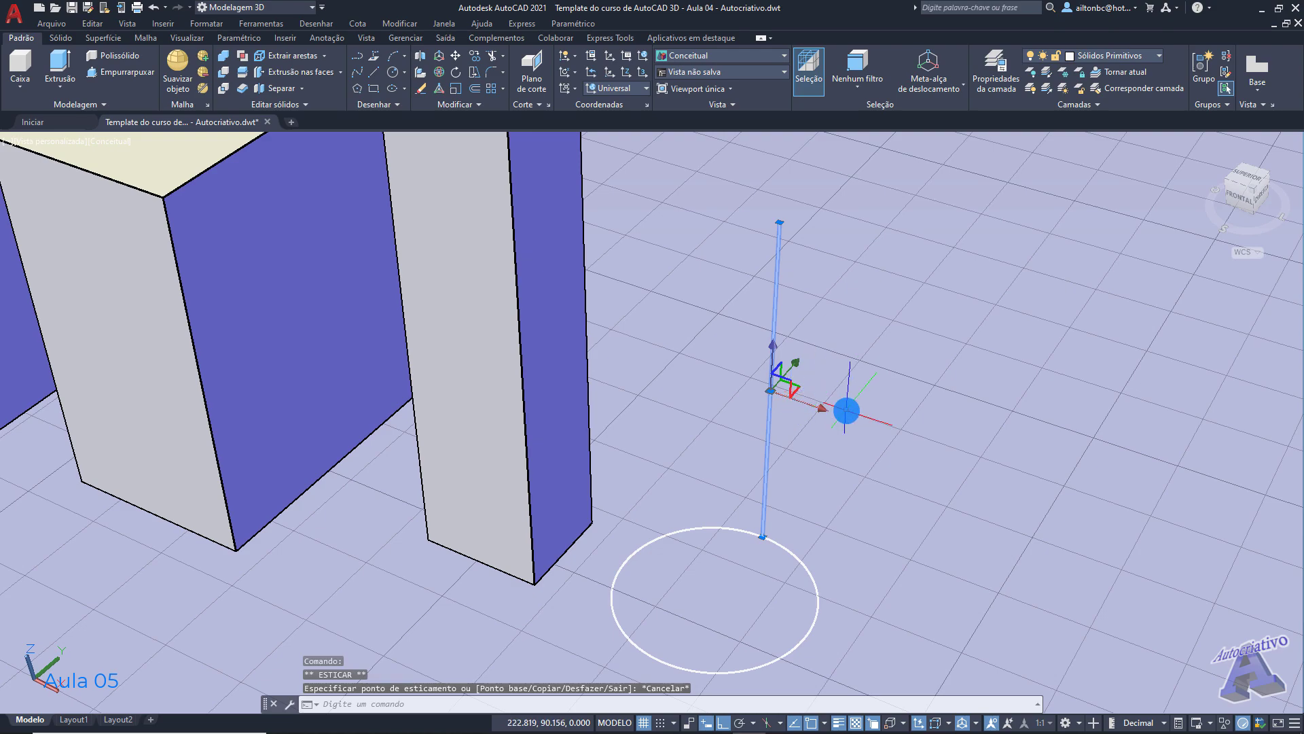
pyautogui.press('Escape')
pyautogui.click(773, 397)
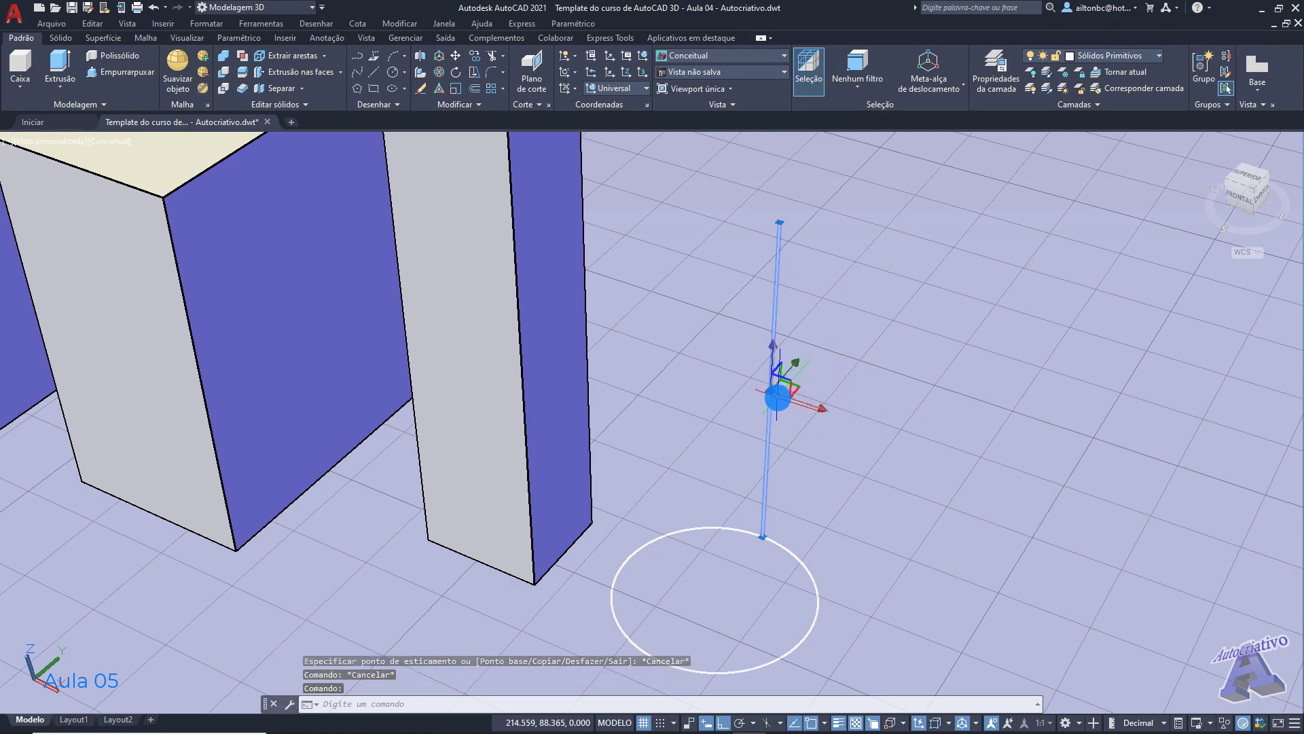
pyautogui.scroll(3, 781, 387)
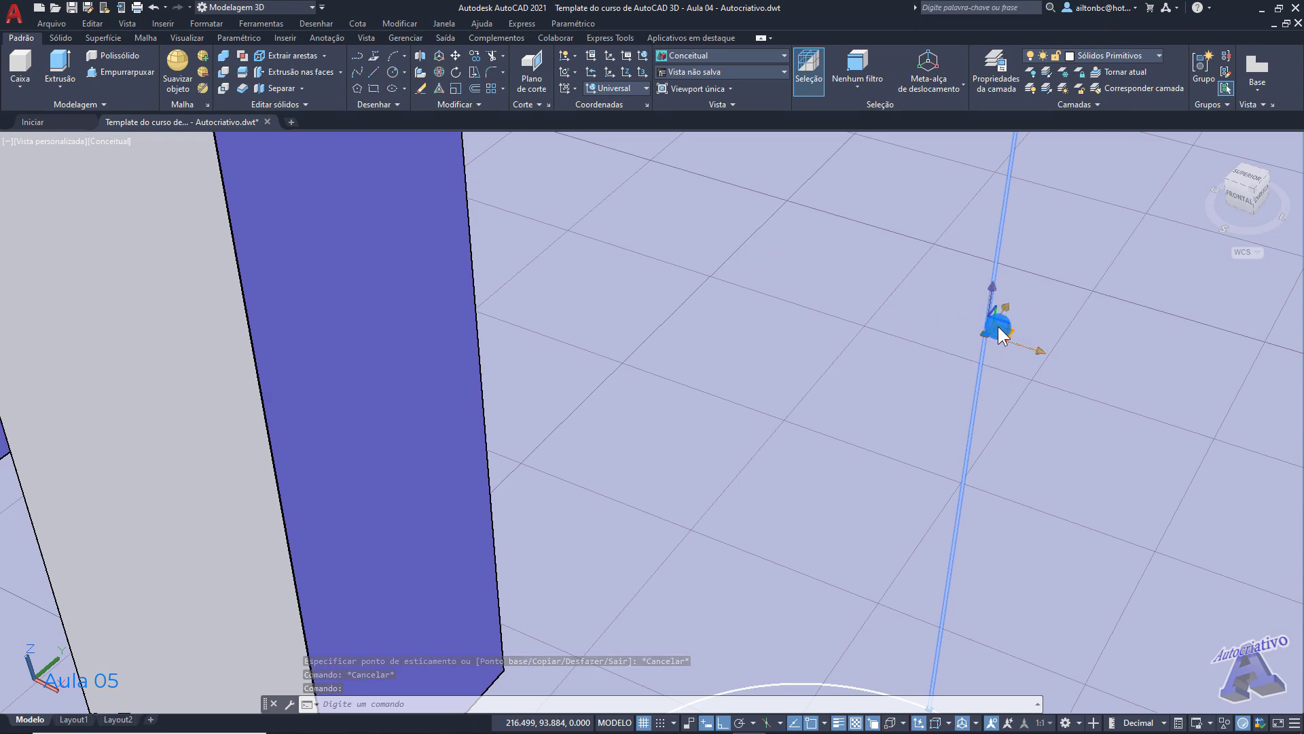
pyautogui.rightClick(1000, 334)
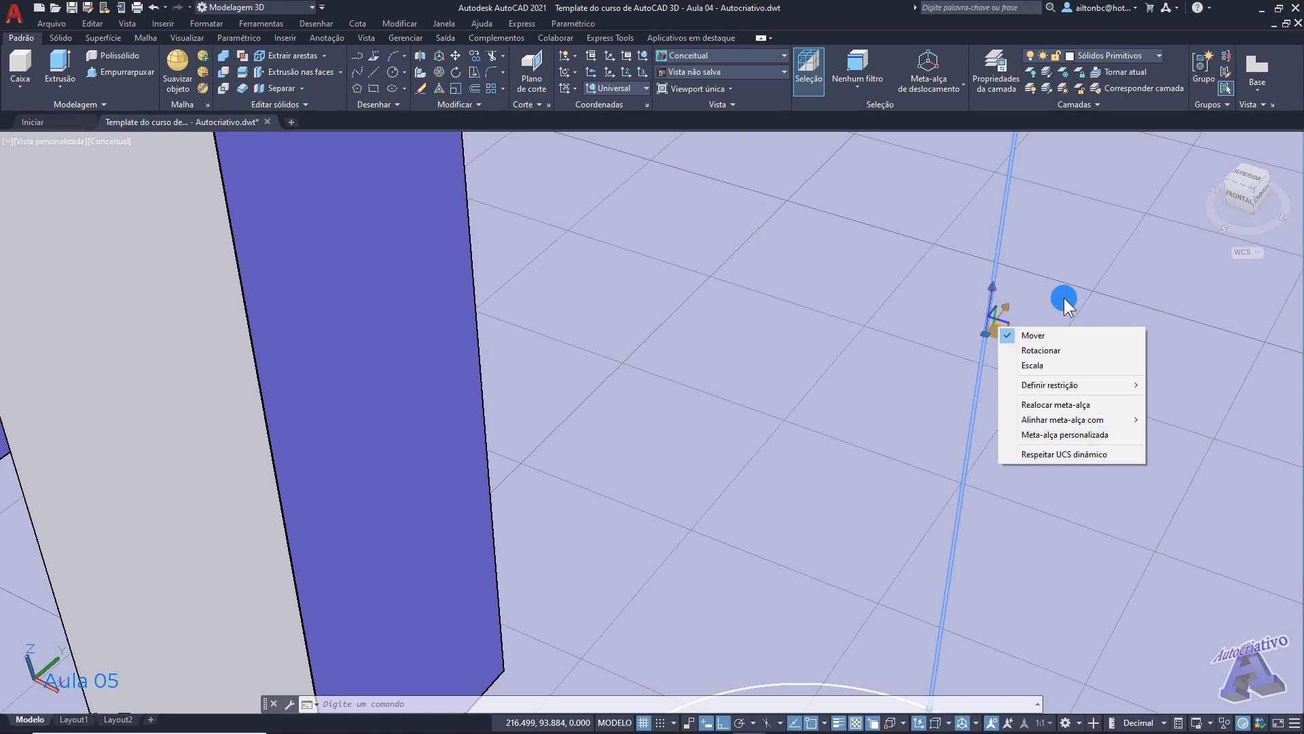
pyautogui.press('Escape')
pyautogui.press('Escape')
pyautogui.scroll(-3, 1022, 386)
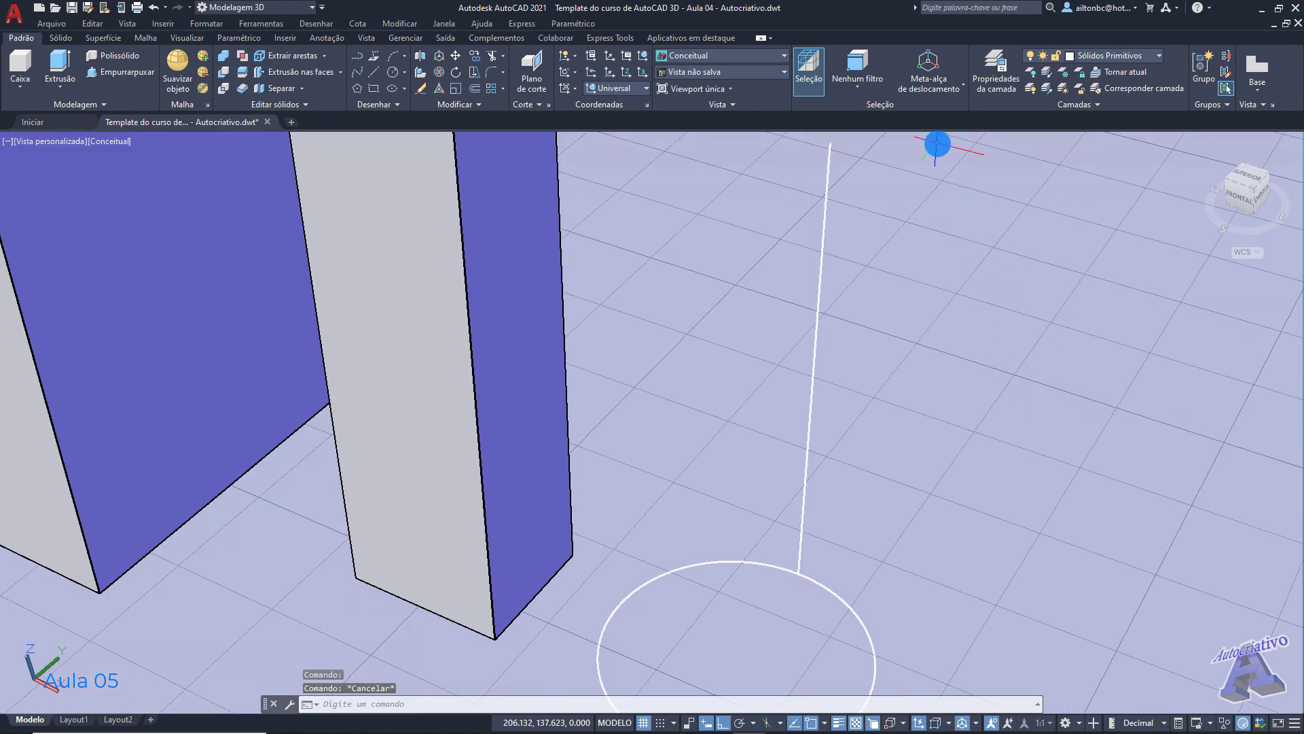
pyautogui.click(963, 87)
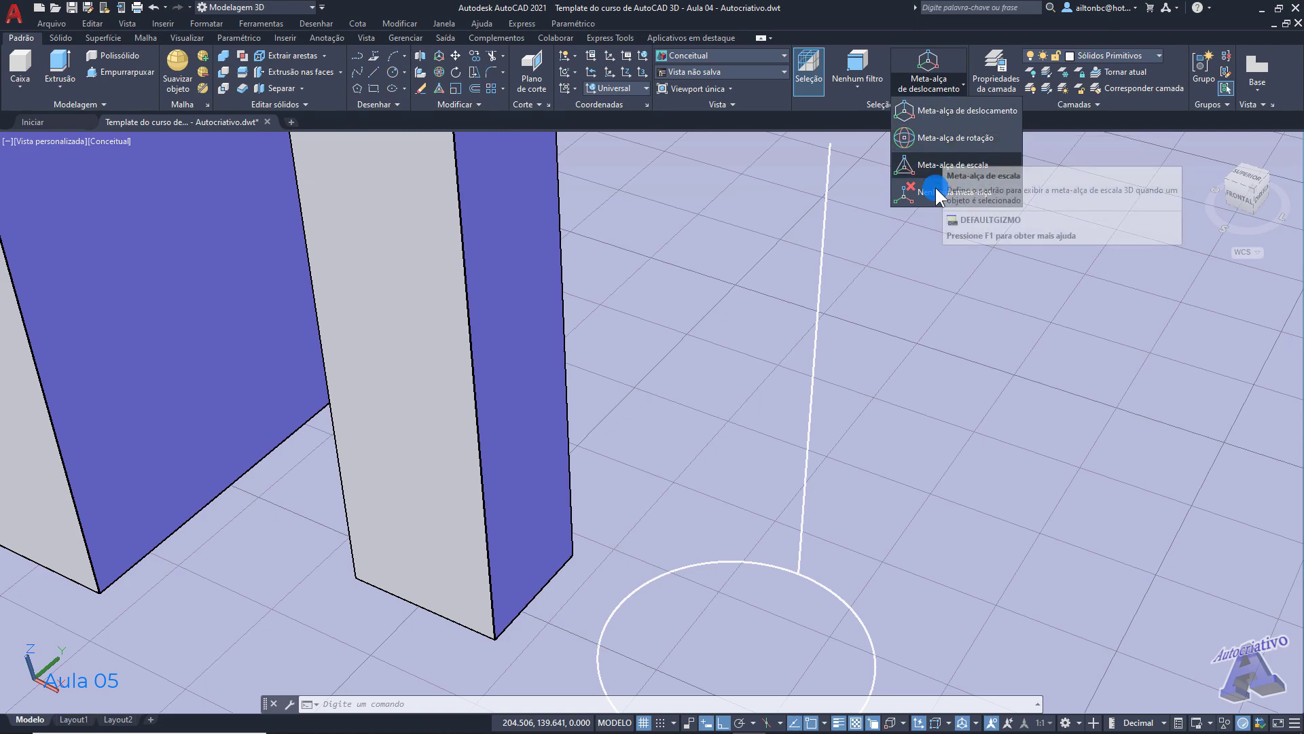
pyautogui.click(844, 343)
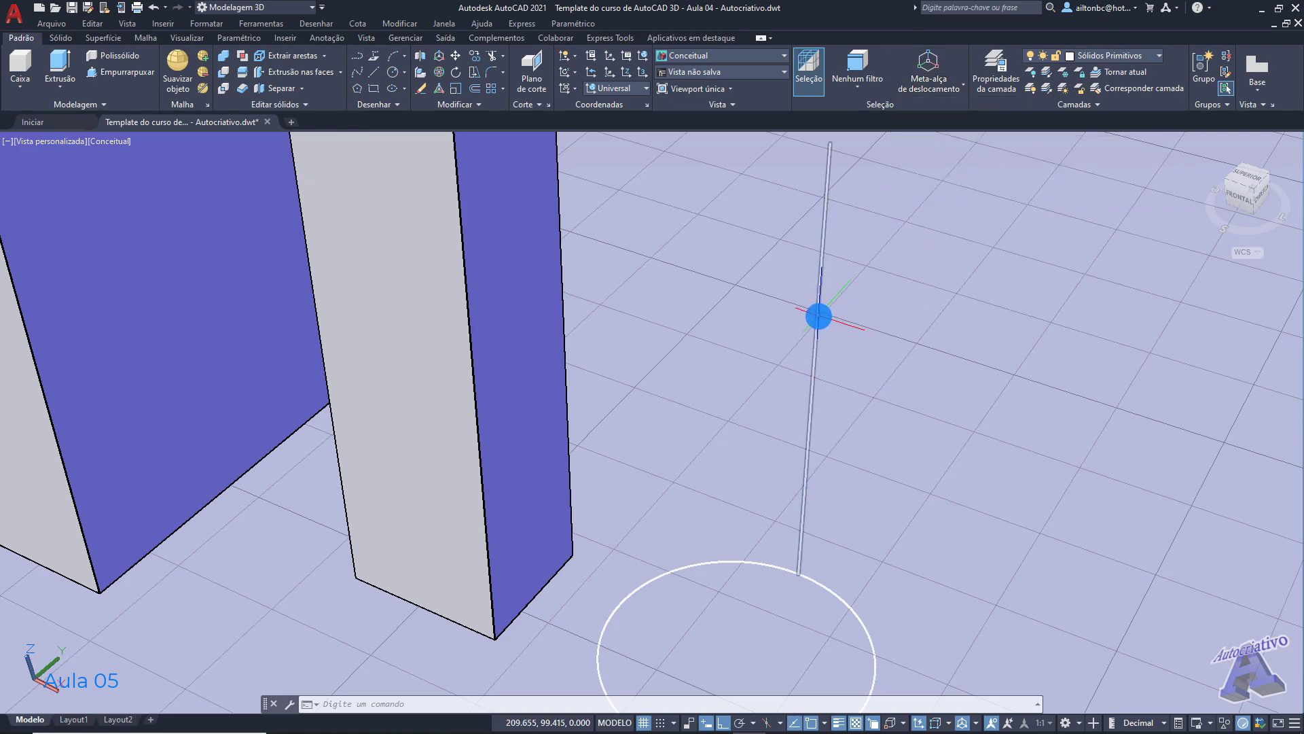
# Step: Select the vertical line above the circle and switch its gizmo from moving to rotating
pyautogui.click(819, 317)
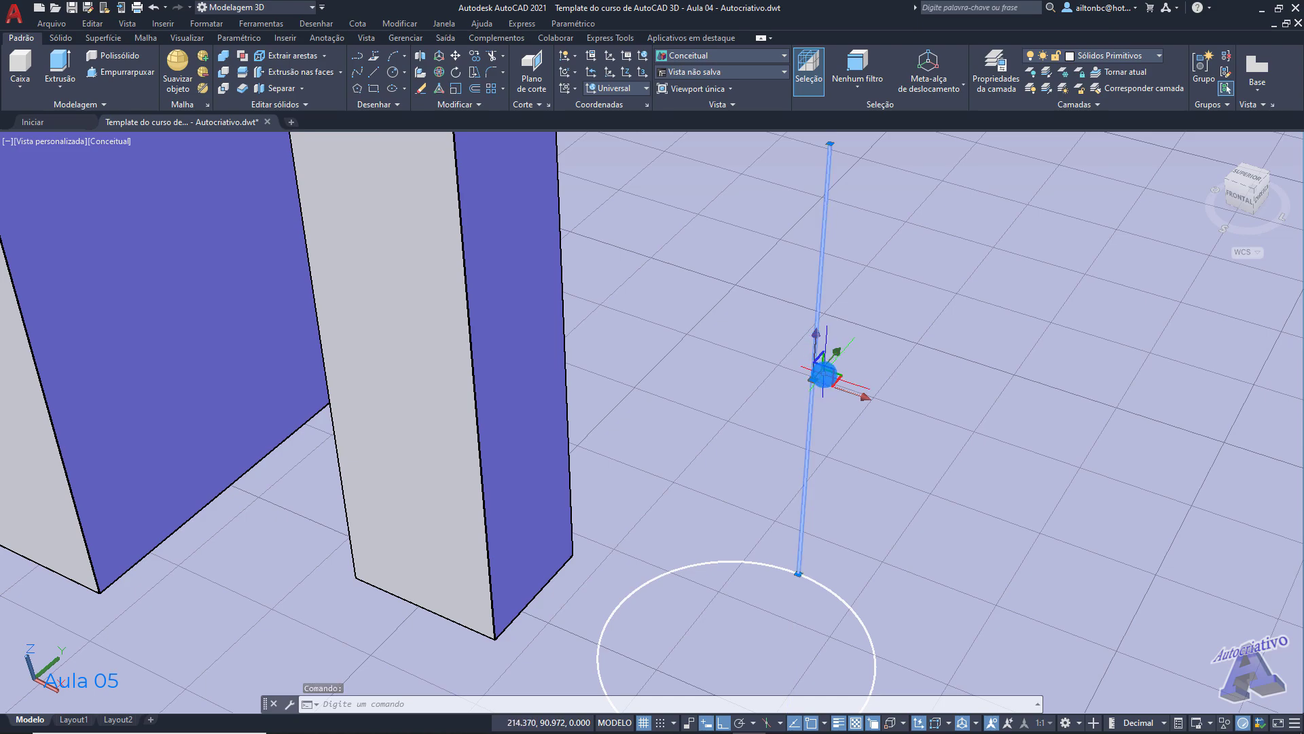
pyautogui.rightClick(823, 374)
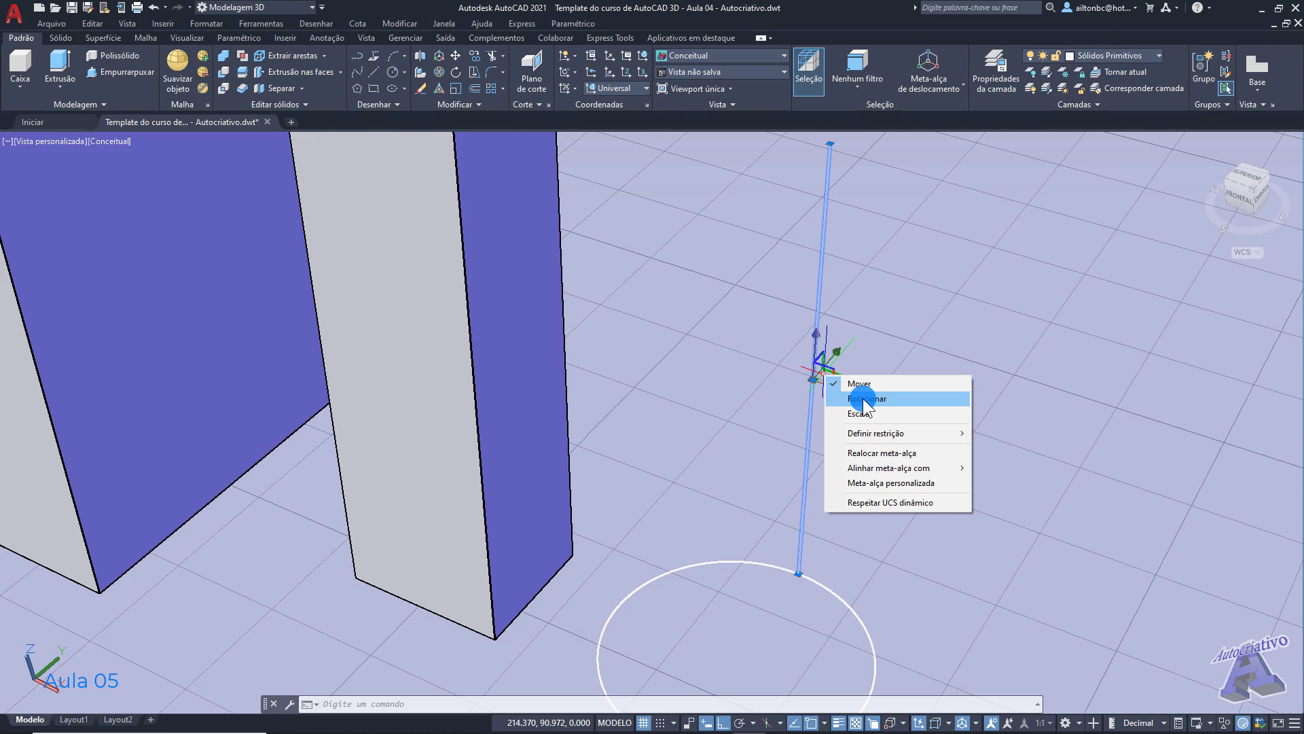
pyautogui.click(863, 398)
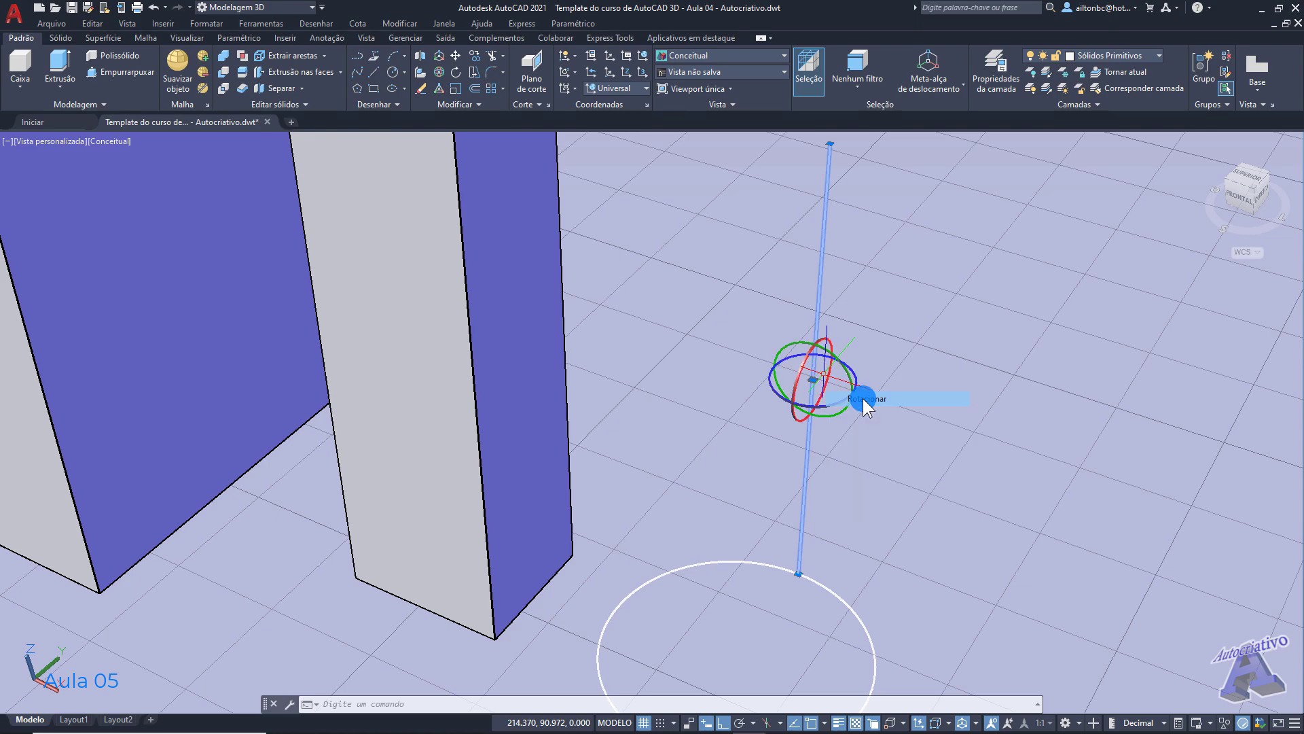
pyautogui.moveTo(897, 365)
pyautogui.keyDown('shift'); pyautogui.mouseDown(button='middle')
pyautogui.moveTo(853, 381)
pyautogui.moveTo(686, 351)
pyautogui.moveTo(629, 361)
pyautogui.moveTo(640, 414)
pyautogui.moveTo(748, 413)
pyautogui.moveTo(853, 338)
pyautogui.moveTo(873, 355)
pyautogui.moveTo(888, 333)
pyautogui.moveTo(887, 361)
pyautogui.mouseUp(button='middle'); pyautogui.keyUp('shift')
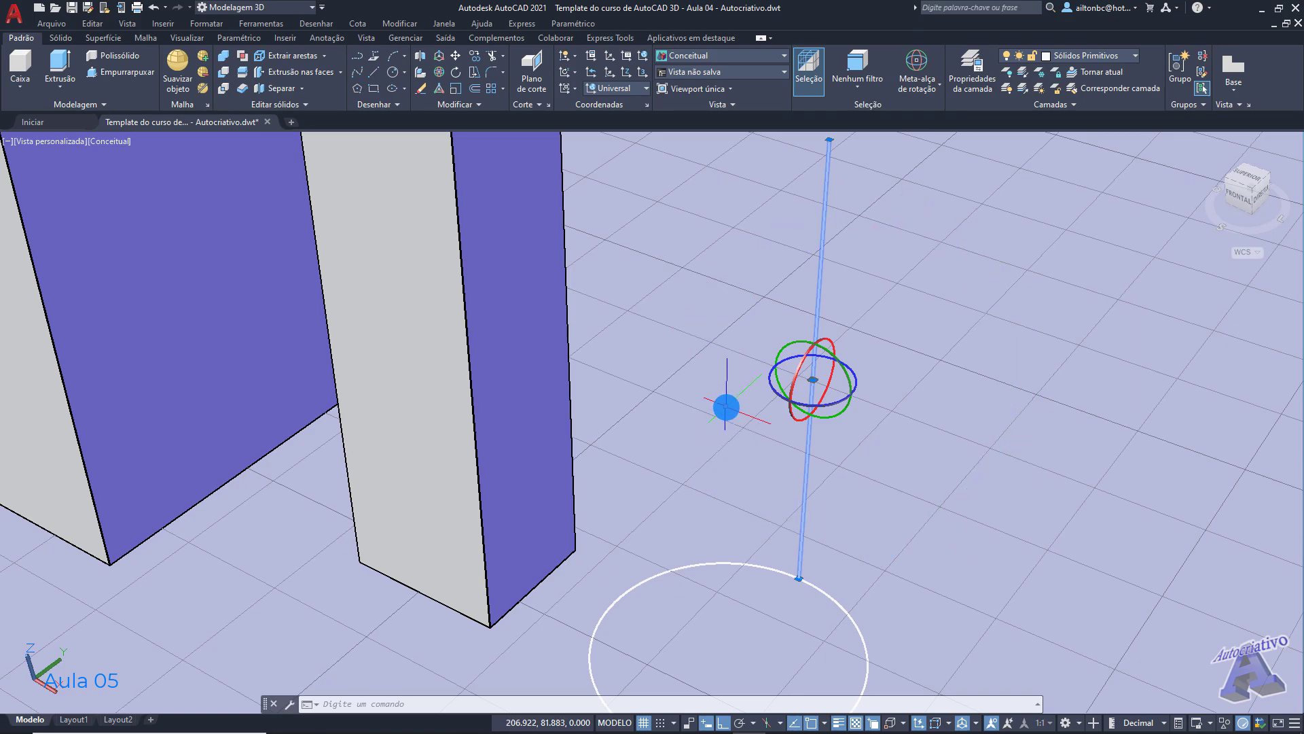
pyautogui.keyDown('shift'); pyautogui.moveTo(877, 419); pyautogui.dragTo(880, 385, button='middle'); pyautogui.keyUp('shift')
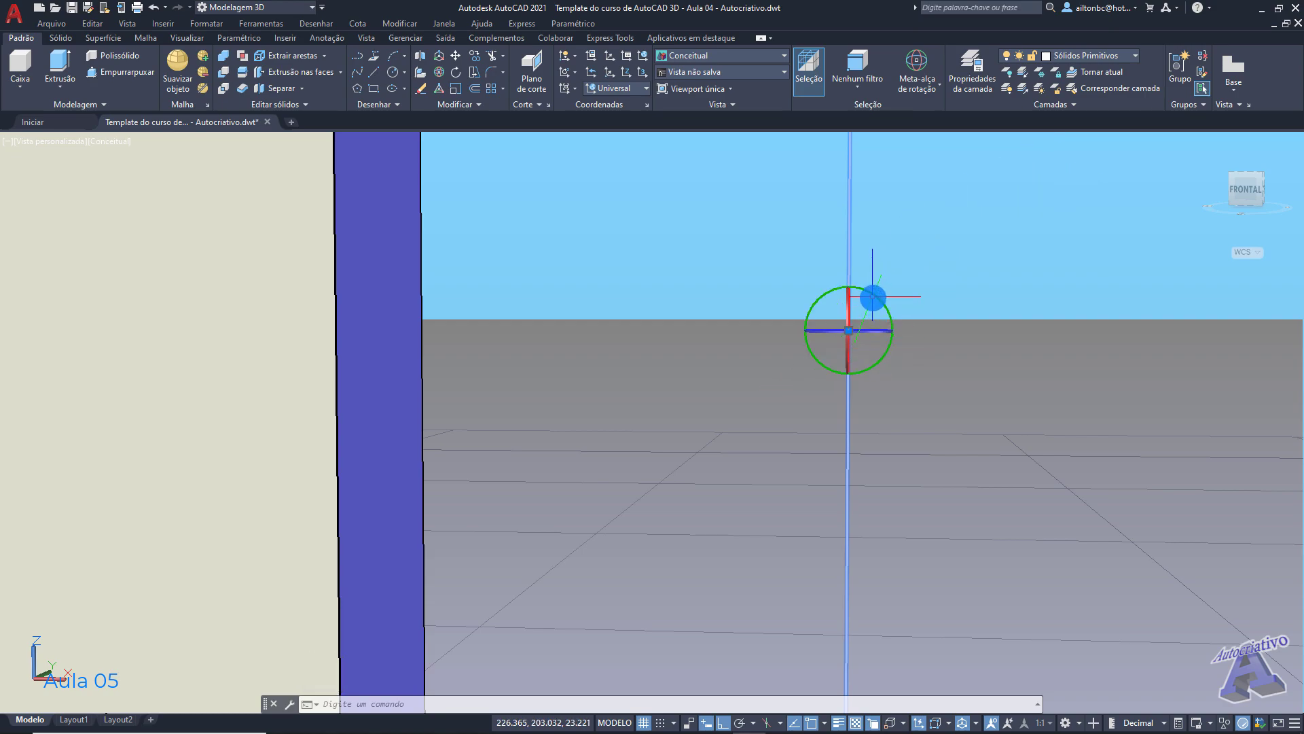
# Step: Try to rotate the line around the gizmo's green Y axis and turn orthogonal mode off
pyautogui.moveTo(874, 295); pyautogui.dragTo(904, 284)
pyautogui.press('F8')
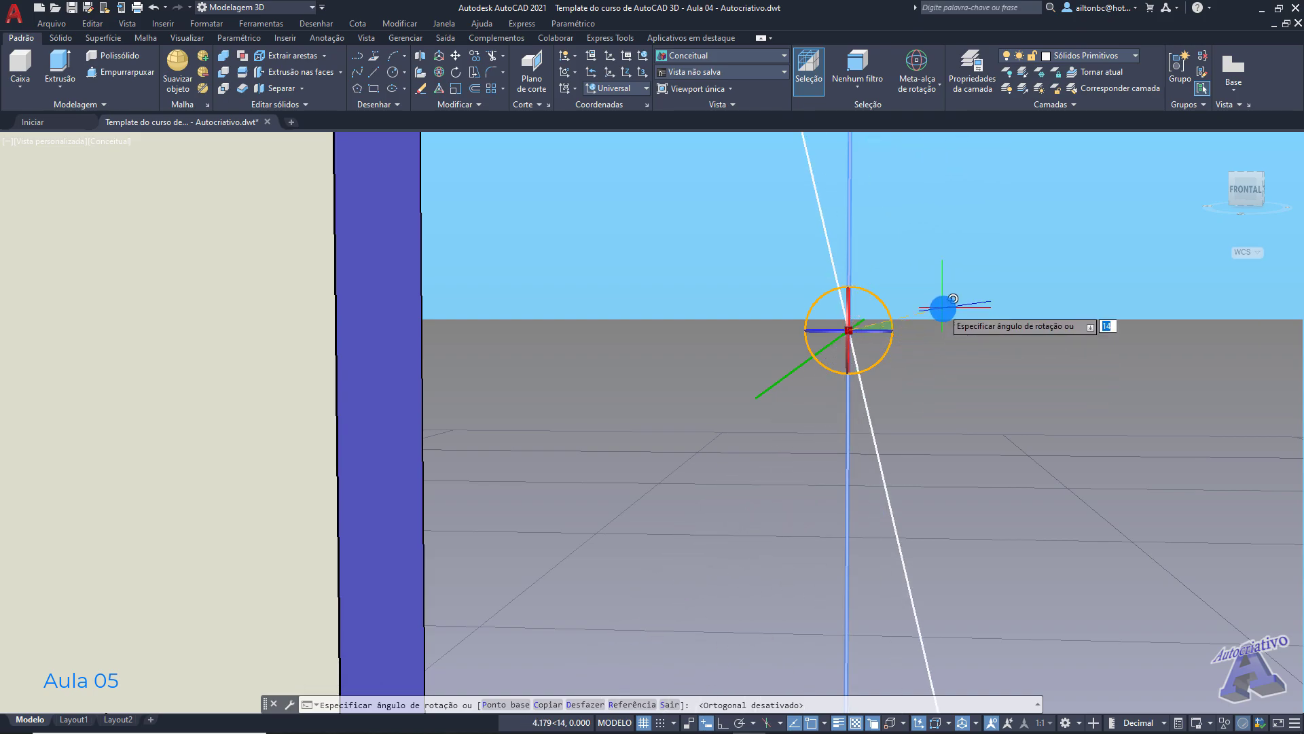
pyautogui.press('Escape')
# Step: Tilt the line around the gizmo's red X axis by an angle of about 351 degrees
pyautogui.scroll(-3, 944, 370)
pyautogui.keyDown('shift'); pyautogui.moveTo(948, 381); pyautogui.dragTo(754, 393, button='middle'); pyautogui.keyUp('shift')
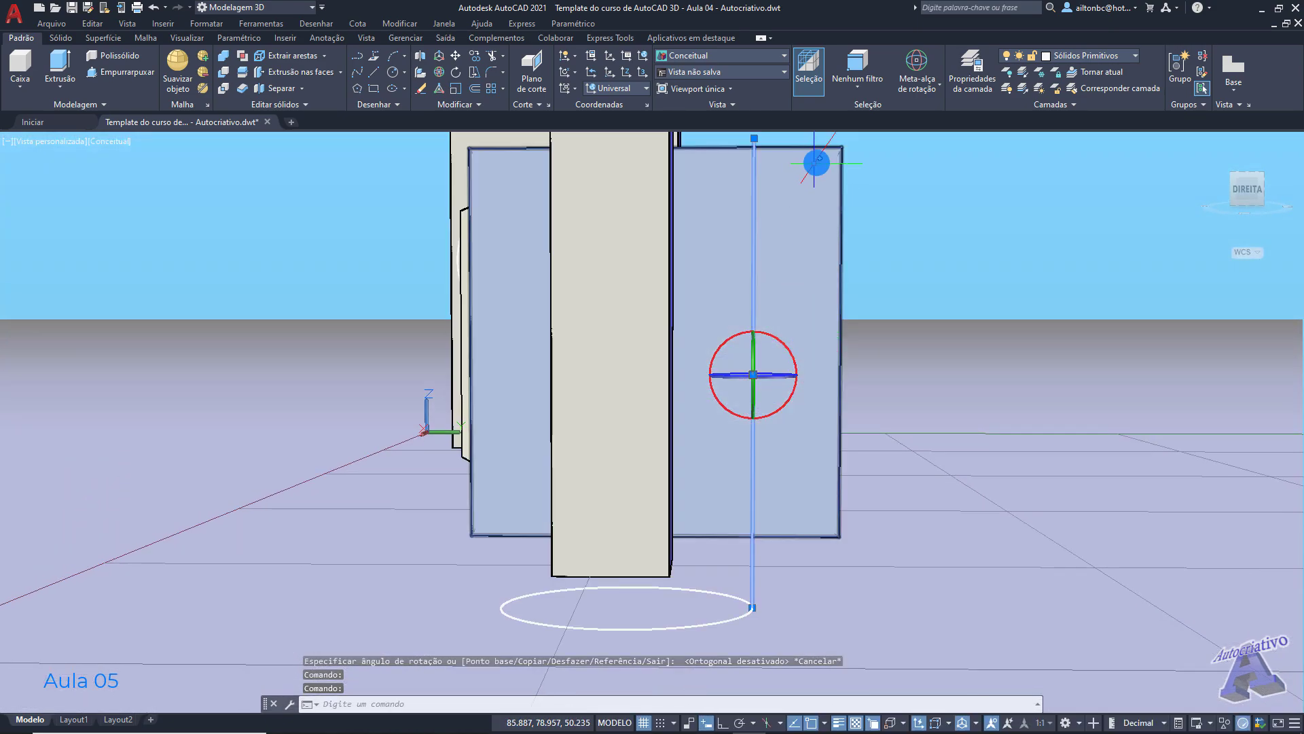
pyautogui.click(785, 338)
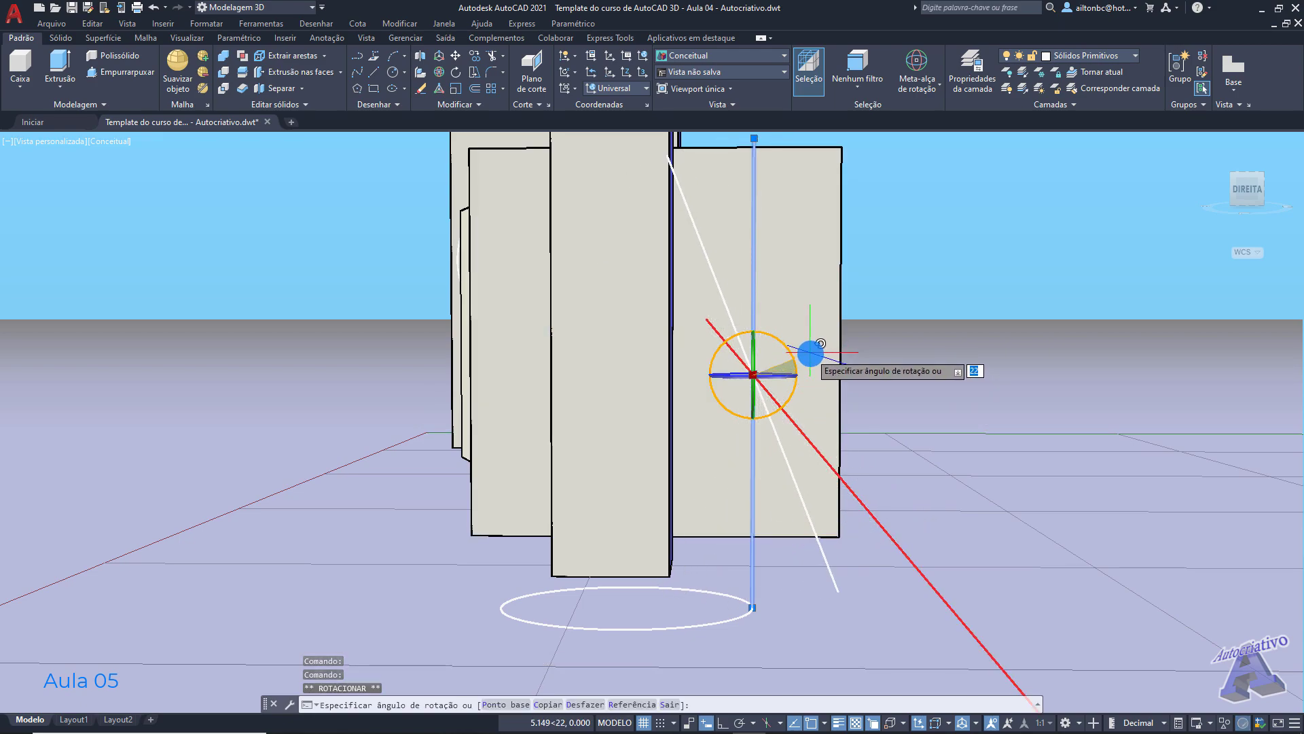
pyautogui.click(841, 378)
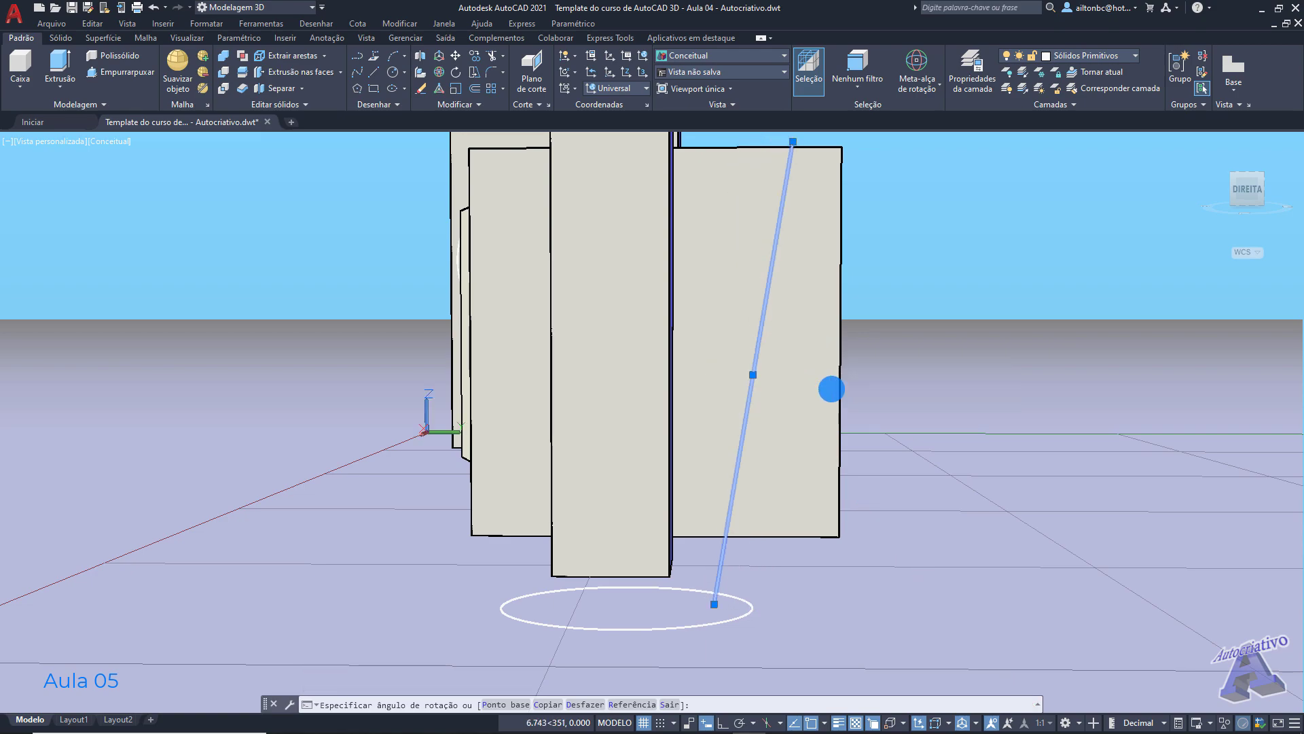
pyautogui.press('Escape')
pyautogui.keyDown('shift'); pyautogui.moveTo(845, 373); pyautogui.dragTo(734, 464, button='middle'); pyautogui.keyUp('shift')
pyautogui.scroll(3, 734, 464)
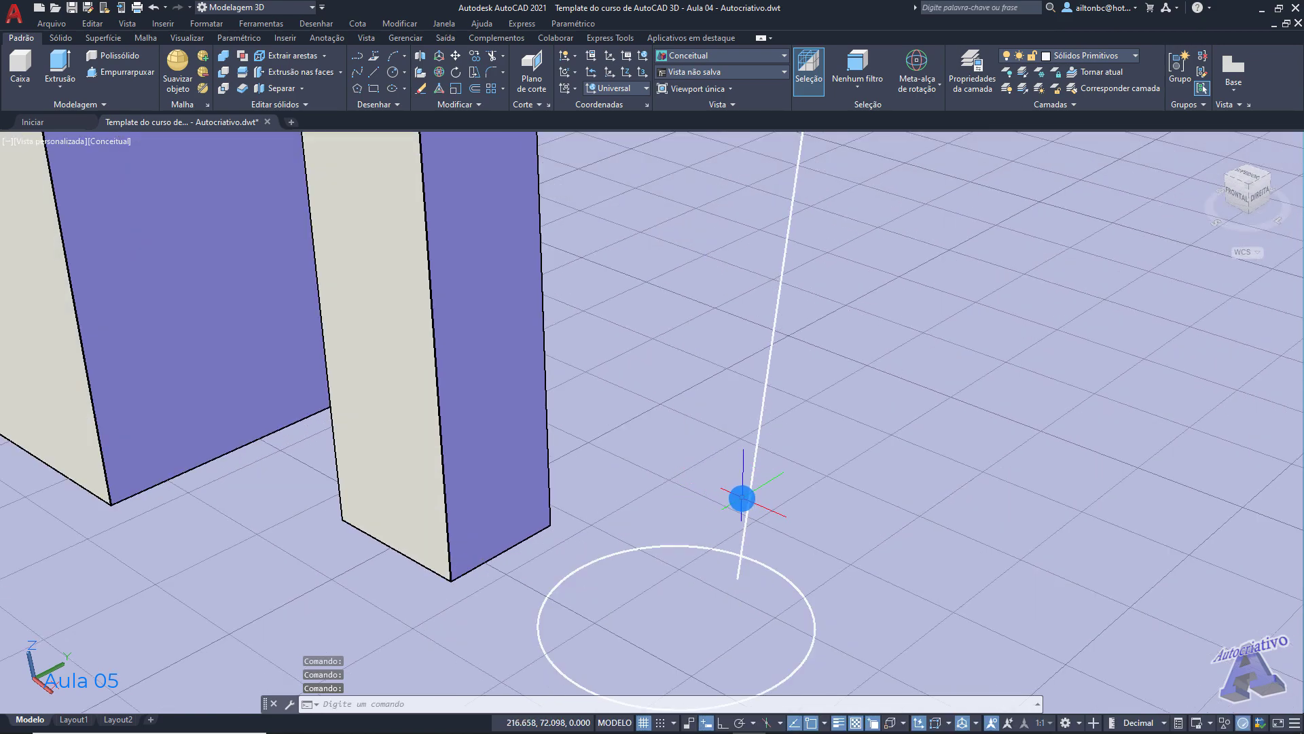
# Step: Move the tilted line by its lower endpoint onto the quadrant point of the ground circle
pyautogui.click(749, 500)
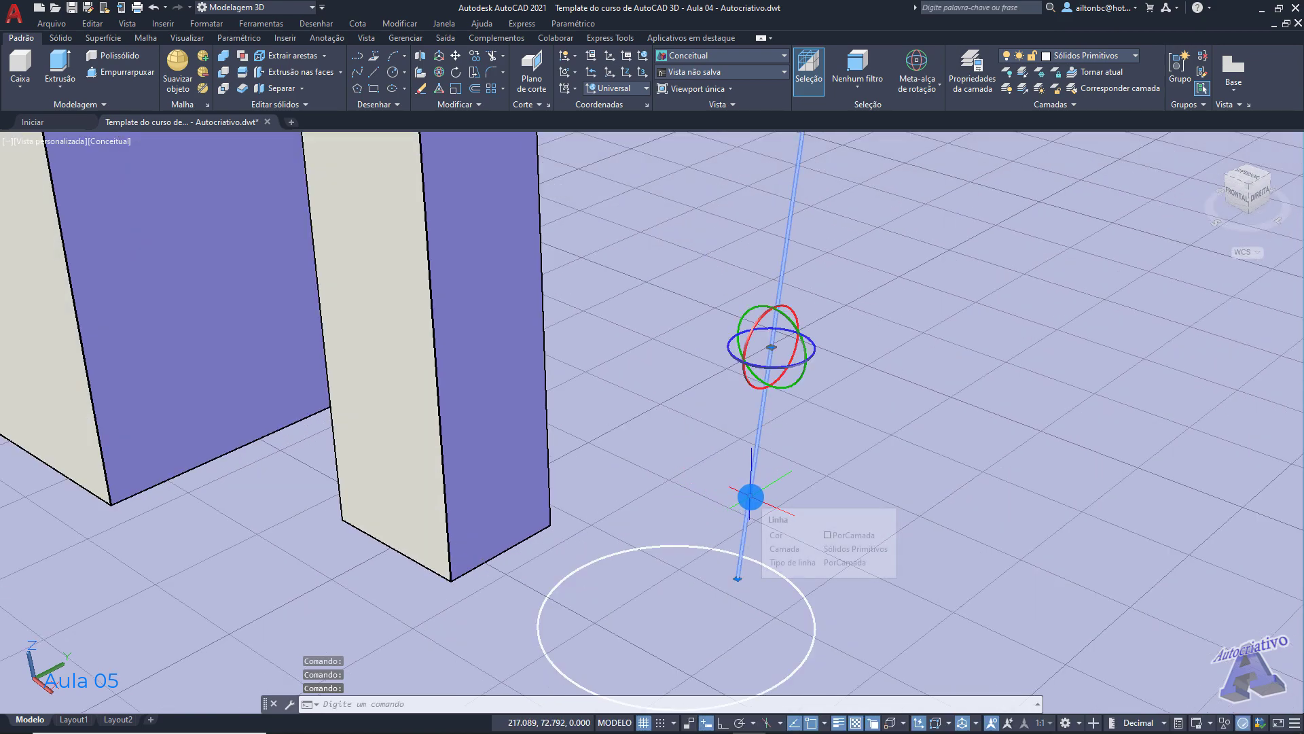
pyautogui.write('M')
pyautogui.press('Return')
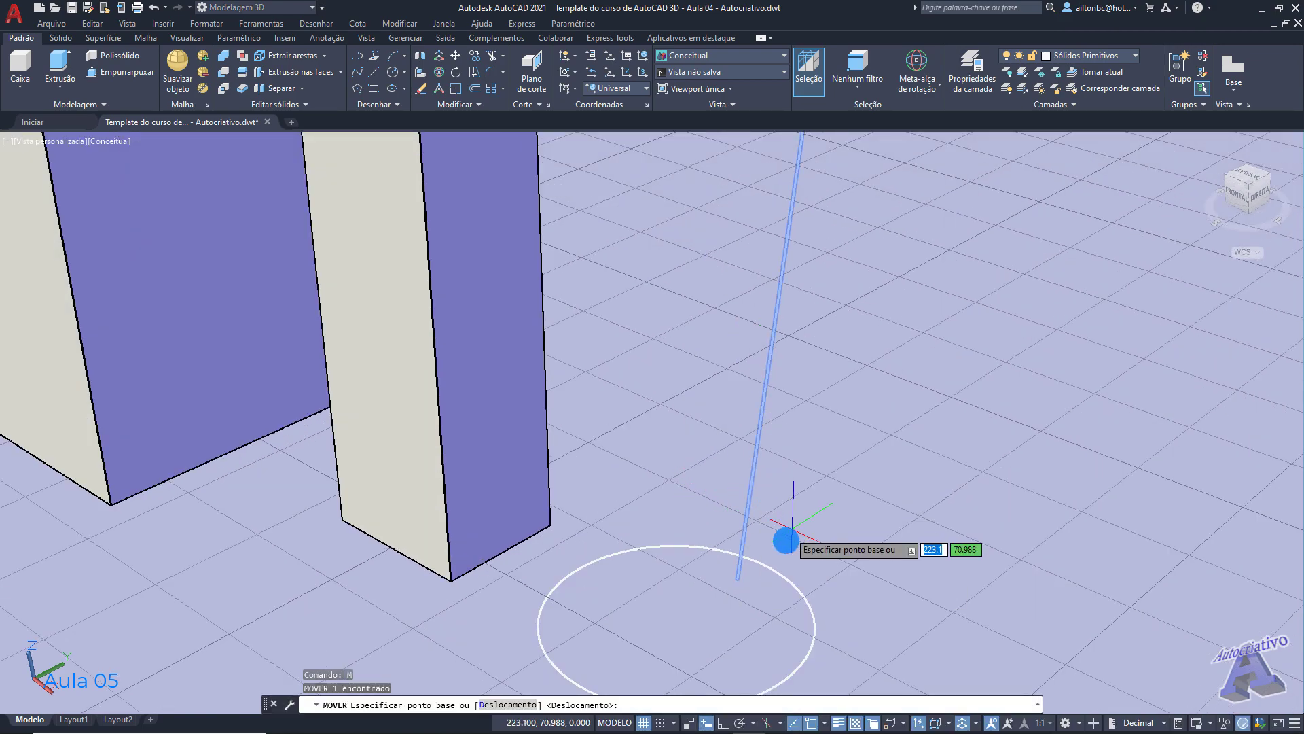
pyautogui.click(738, 578)
pyautogui.click(762, 566)
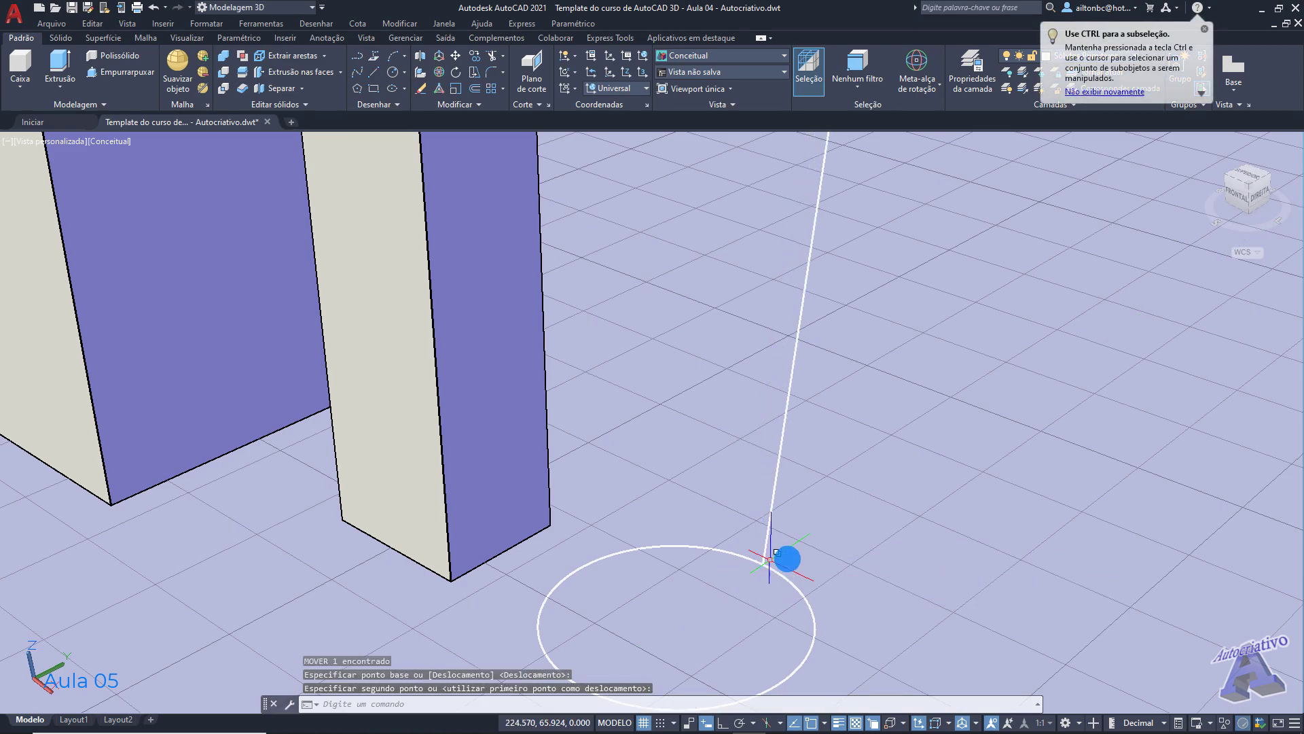
pyautogui.scroll(-4, 834, 491)
pyautogui.moveTo(842, 485); pyautogui.dragTo(860, 518, button='middle')
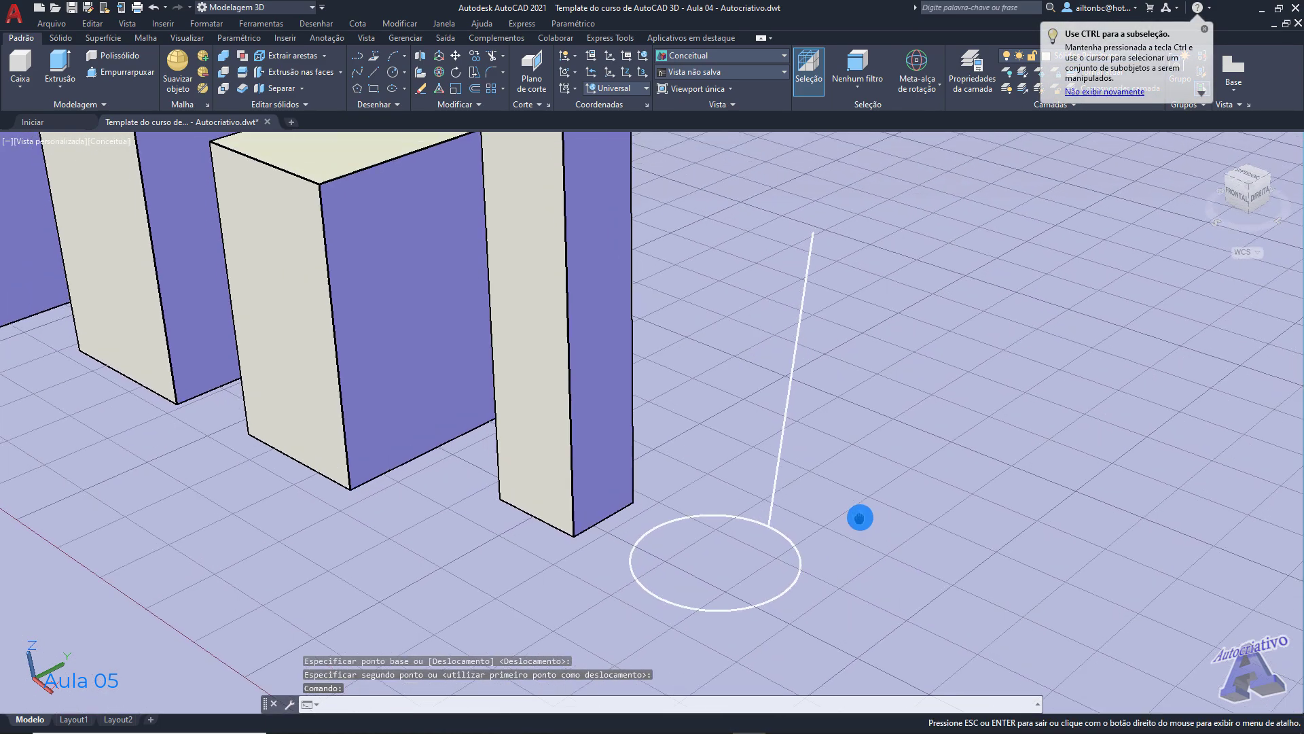
# Step: Extrude the circle into a slanted solid cylinder using the Direction option, from the tilted line's lower endpoint to its upper endpoint
pyautogui.click(61, 85)
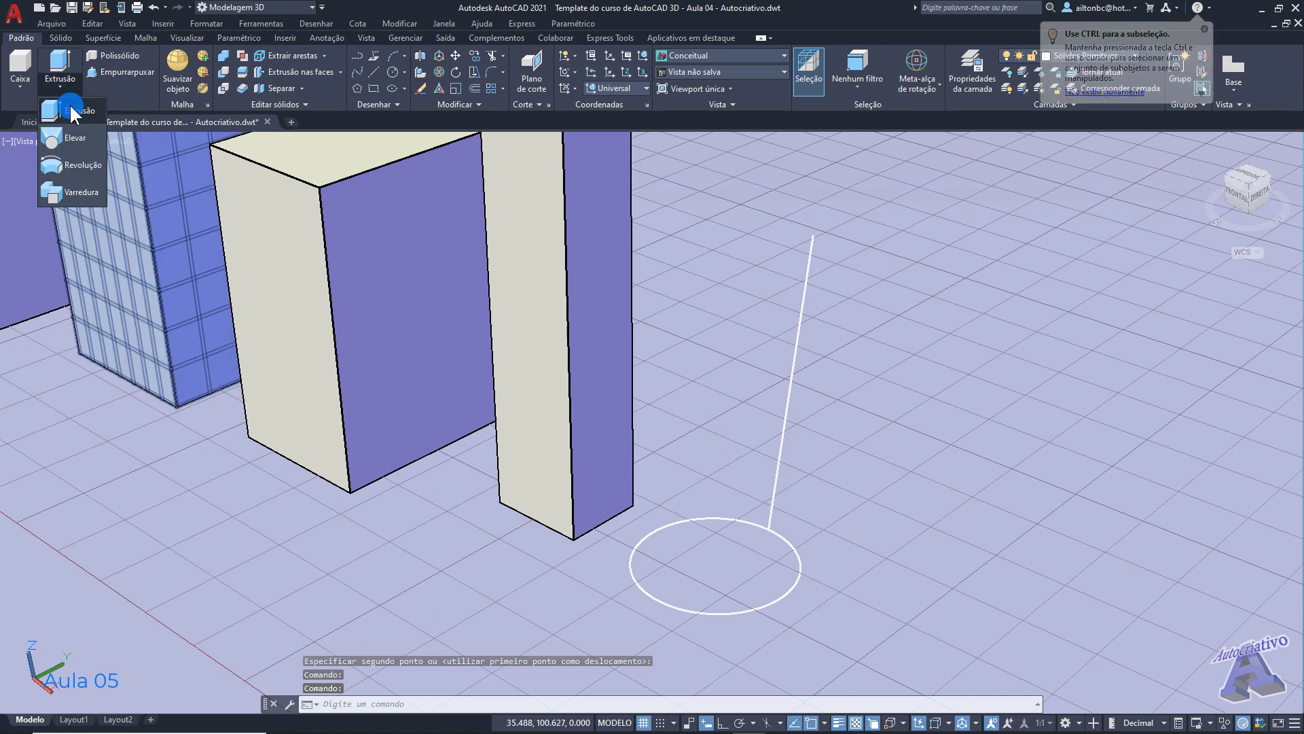
pyautogui.click(70, 107)
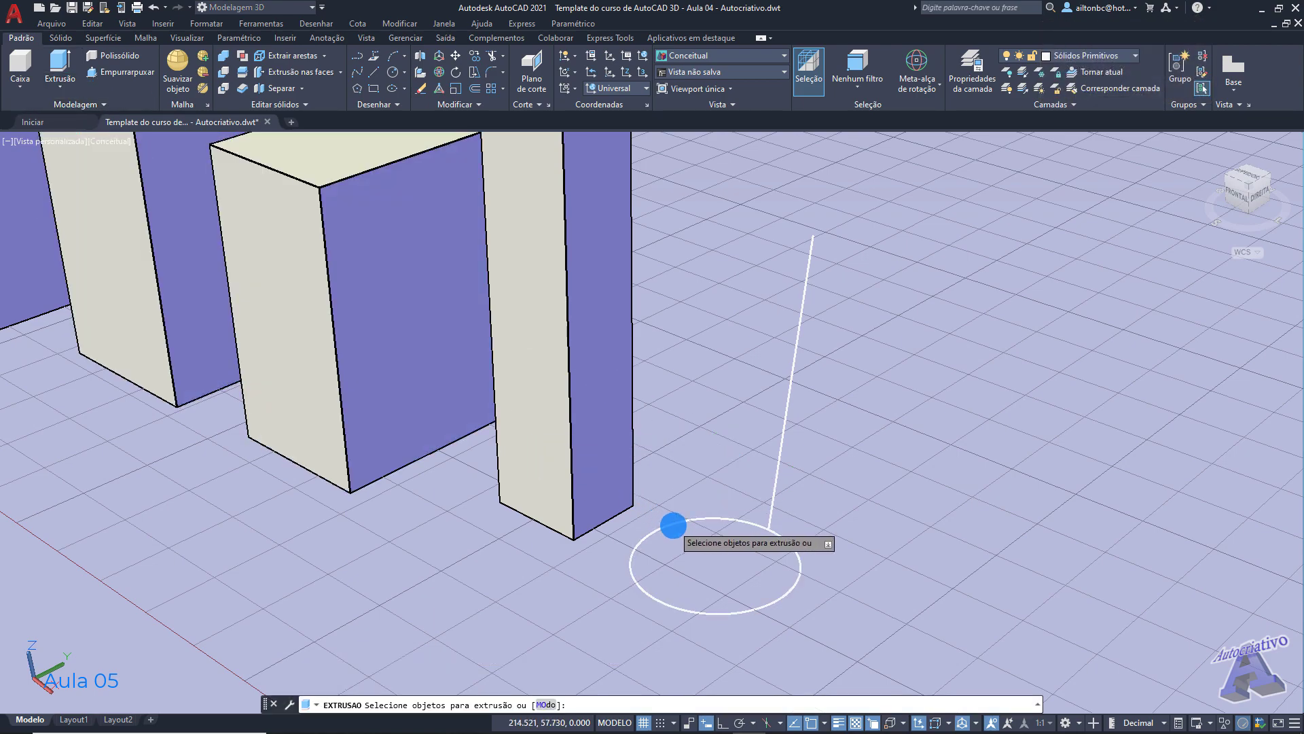
pyautogui.click(674, 525)
pyautogui.press('Return')
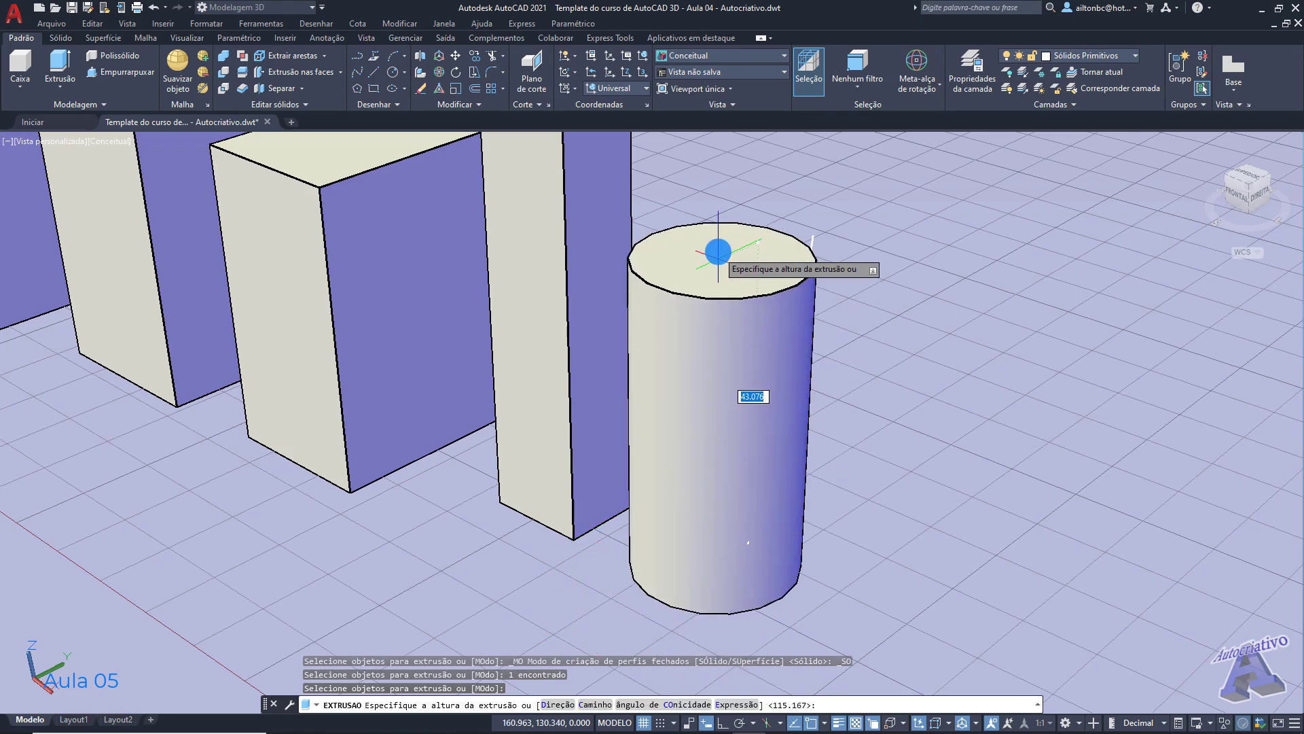
pyautogui.keyDown('shift'); pyautogui.moveTo(757, 379); pyautogui.dragTo(670, 282, button='middle'); pyautogui.keyUp('shift')
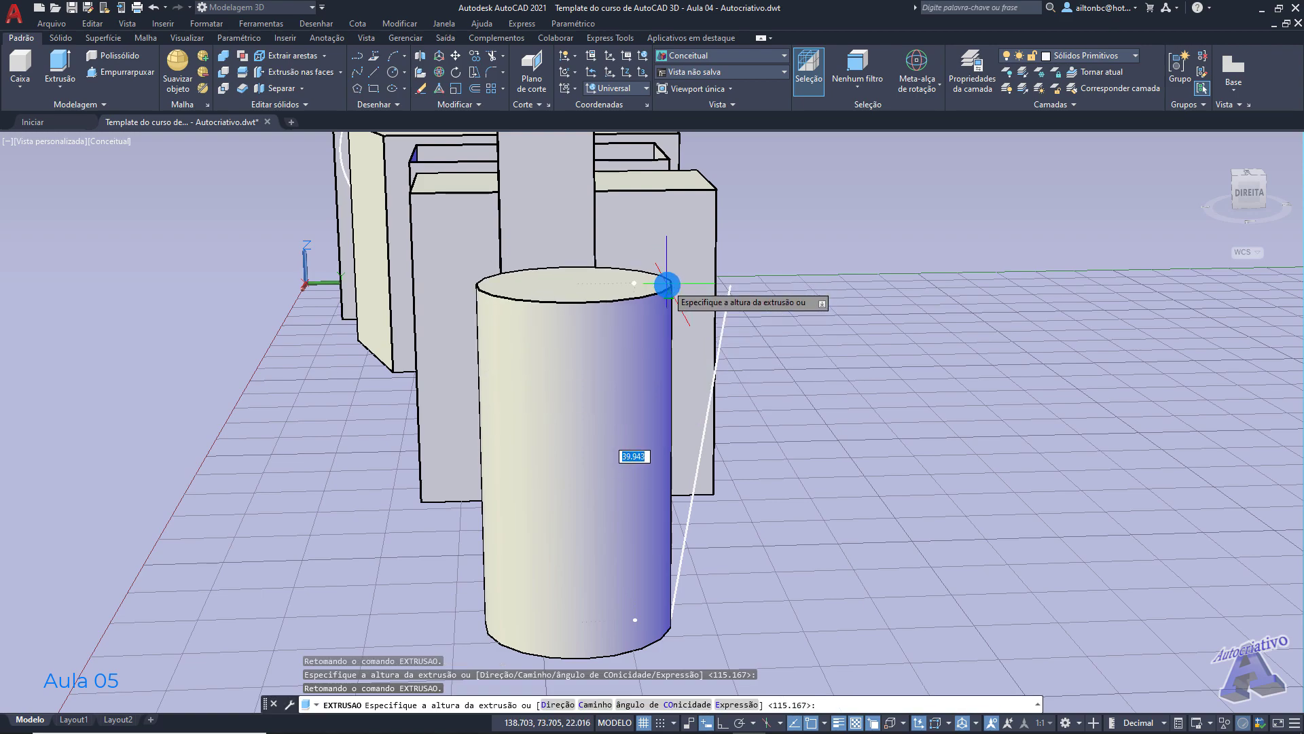
pyautogui.click(555, 704)
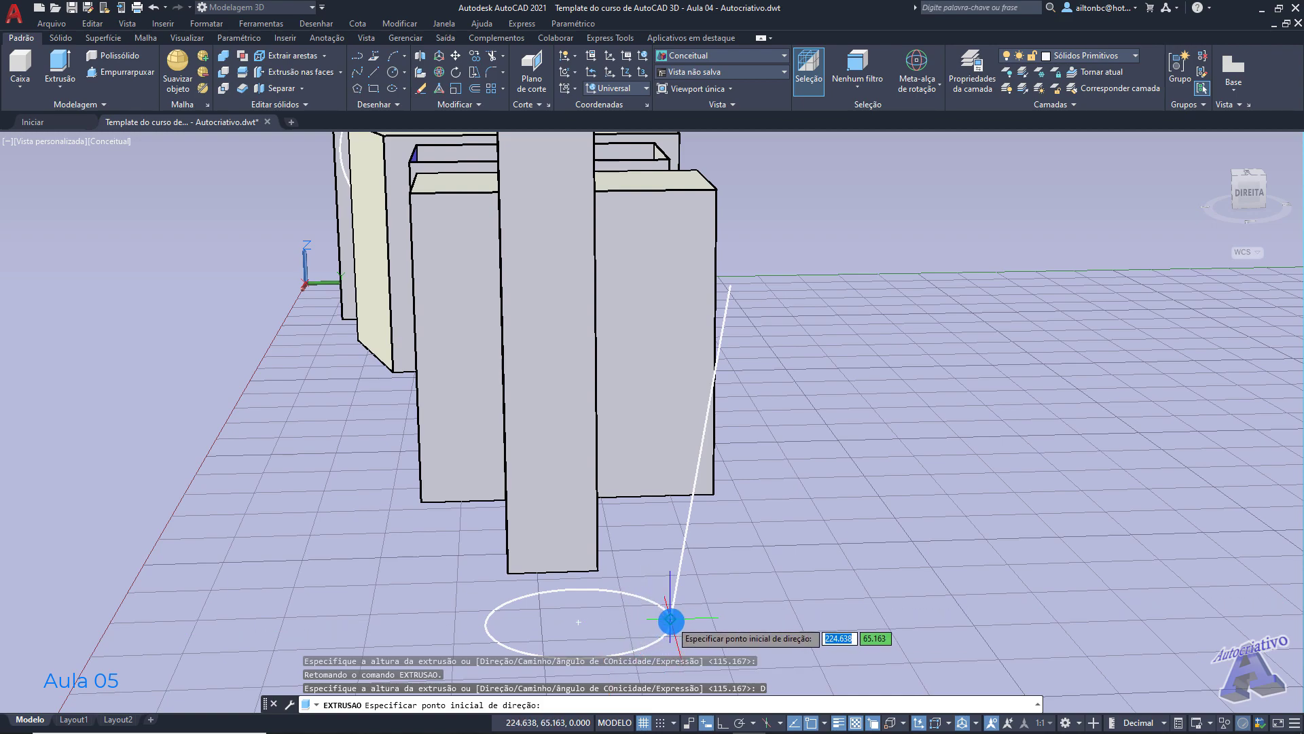
pyautogui.click(670, 620)
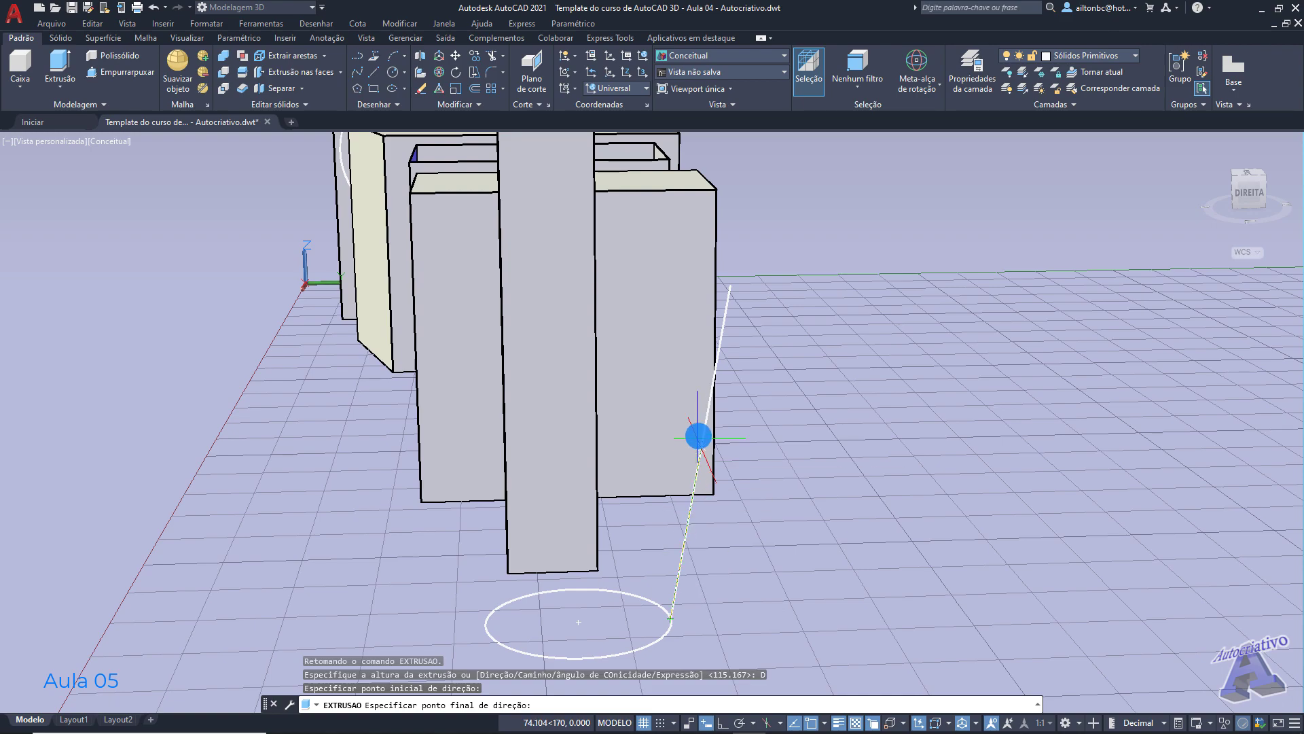
pyautogui.click(729, 286)
pyautogui.keyDown('shift'); pyautogui.moveTo(631, 445); pyautogui.dragTo(567, 395, button='middle'); pyautogui.keyUp('shift')
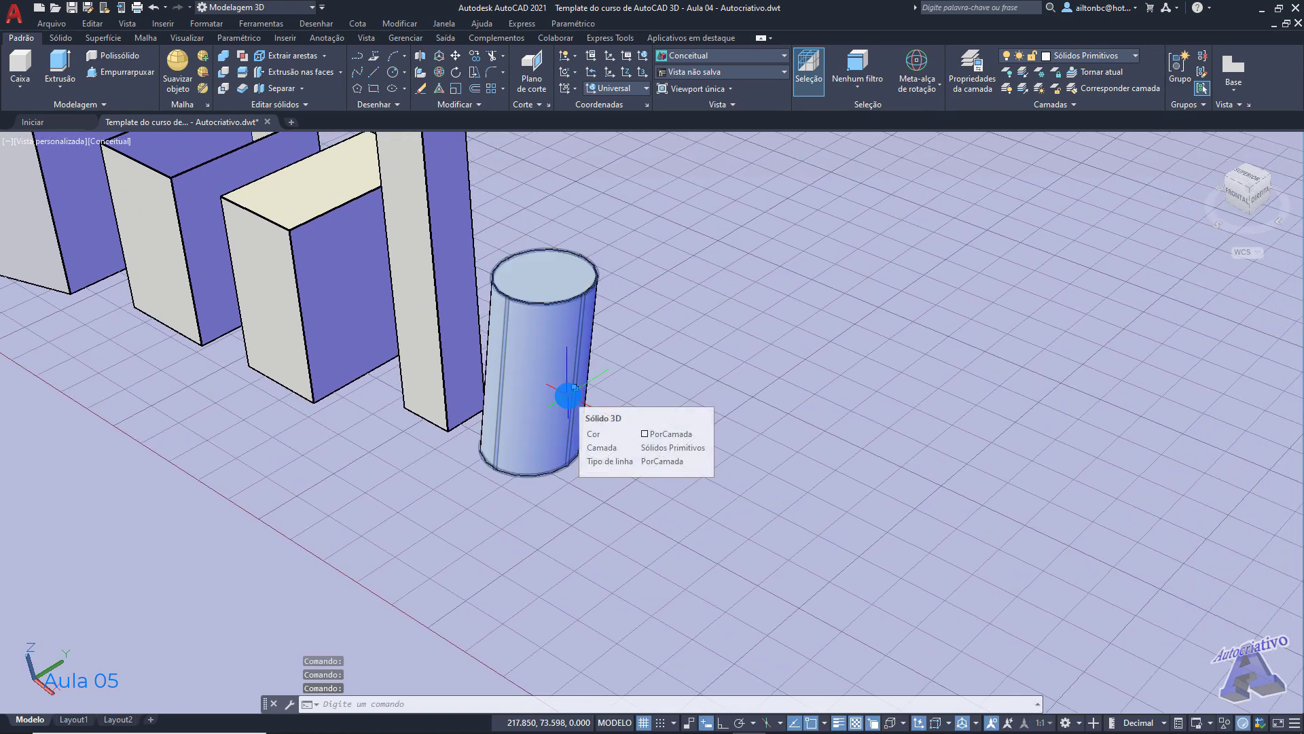
# Step: Draw a small rectangle on the ground in front of the slanted cylinder
pyautogui.press('Return')
pyautogui.scroll(2, 567, 448)
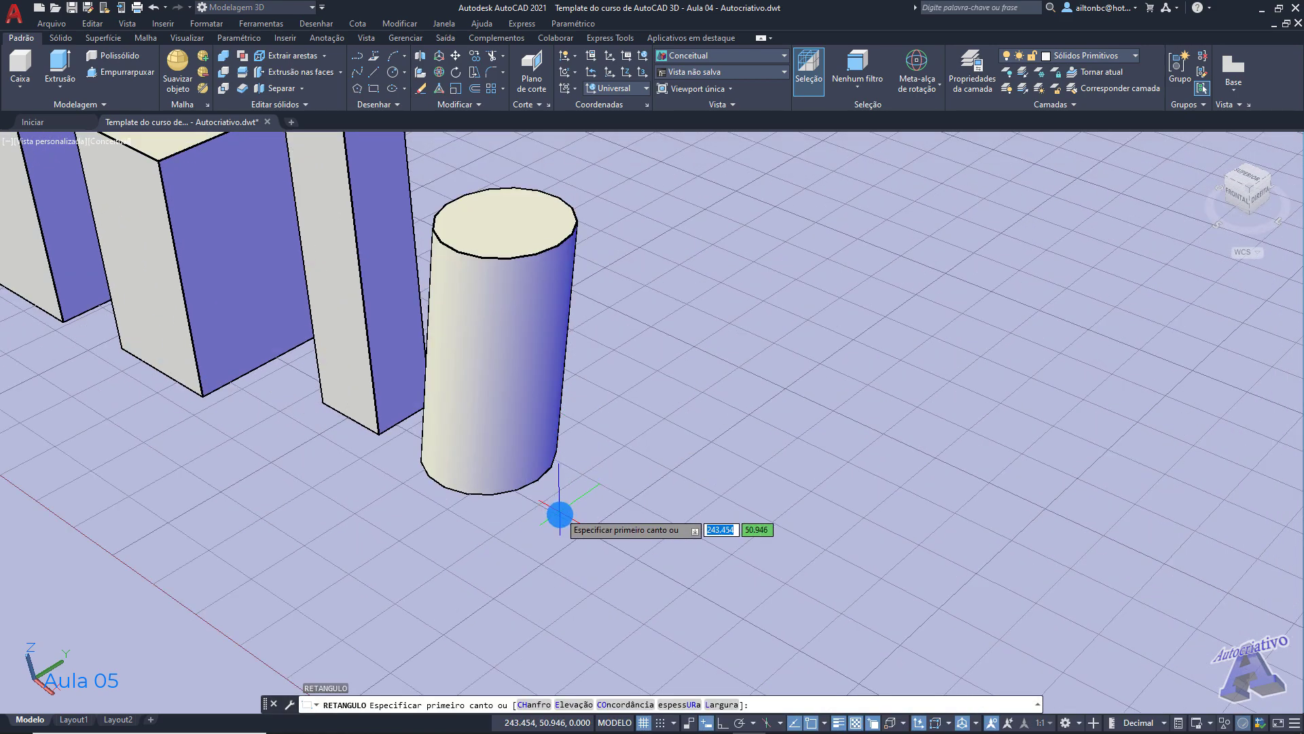
pyautogui.click(535, 580)
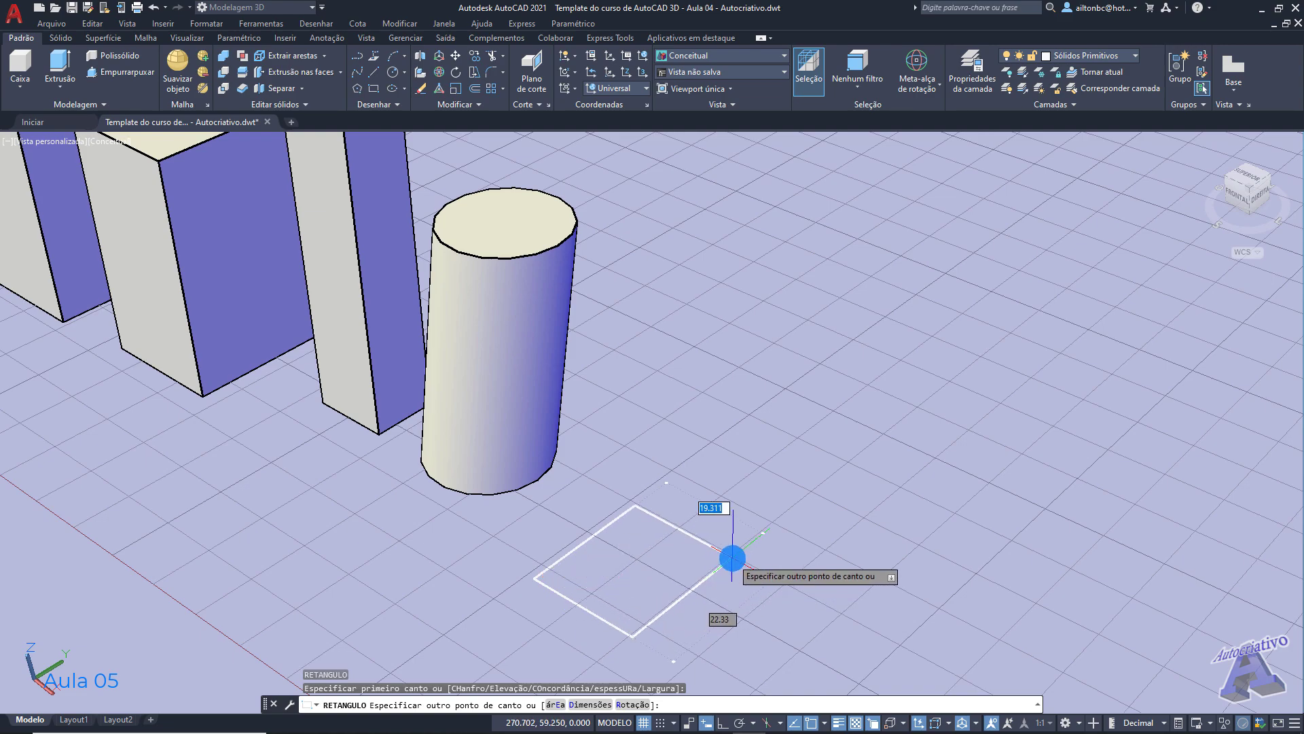
pyautogui.click(710, 558)
pyautogui.moveTo(707, 563); pyautogui.dragTo(707, 511, button='middle')
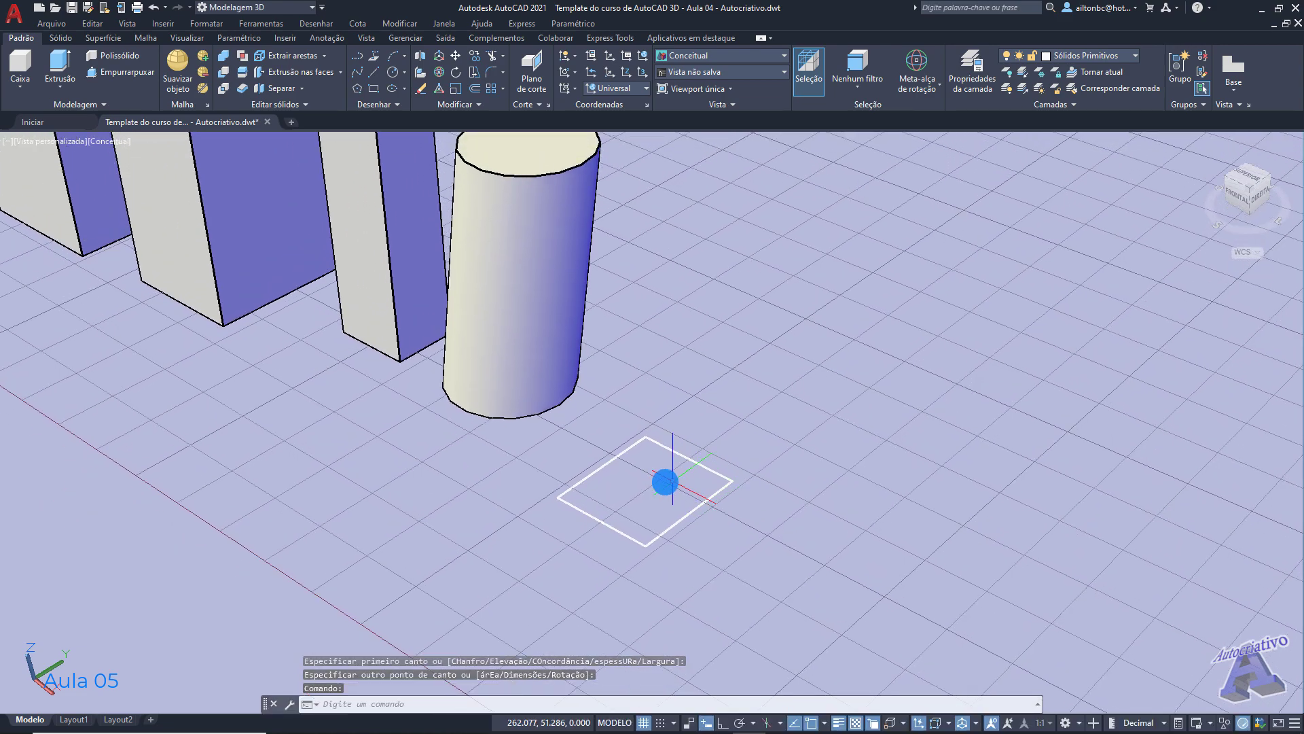
pyautogui.moveTo(658, 460)
pyautogui.mouseDown(button='middle')
pyautogui.moveTo(683, 480)
pyautogui.moveTo(672, 464)
pyautogui.mouseUp(button='middle')
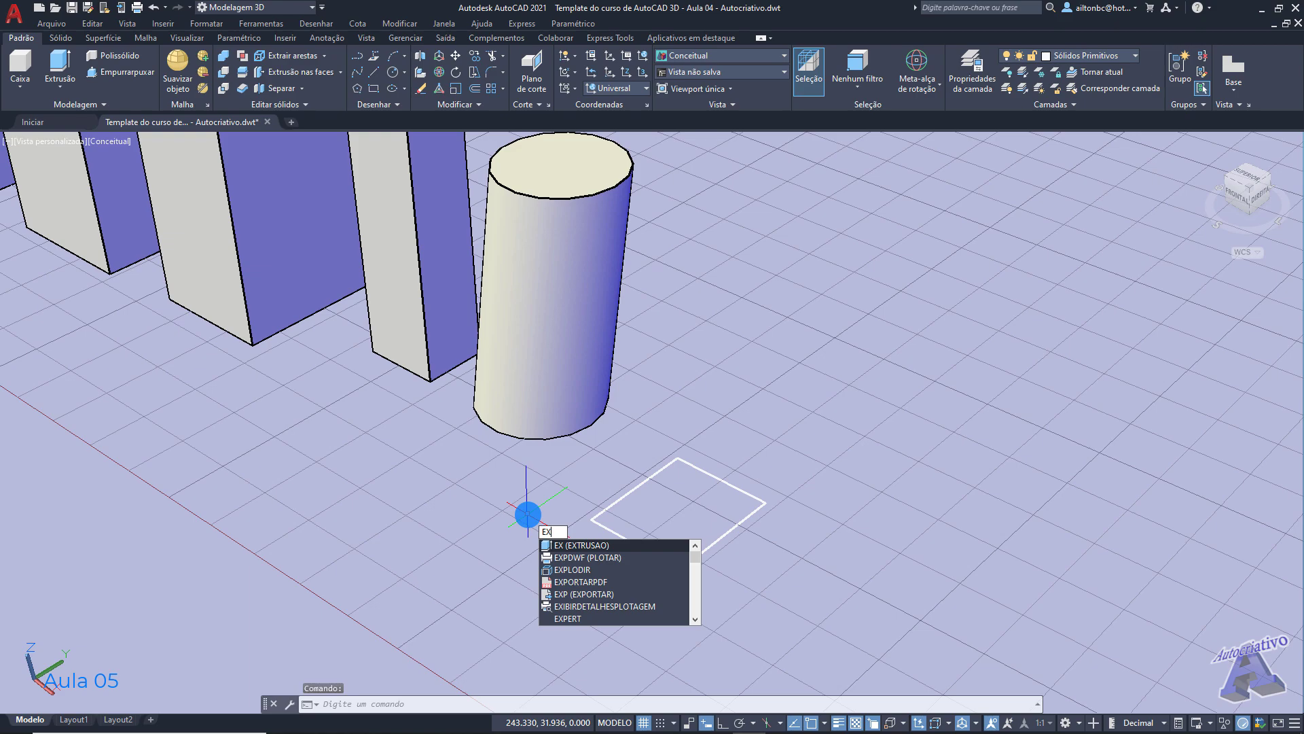
pyautogui.press('Return')
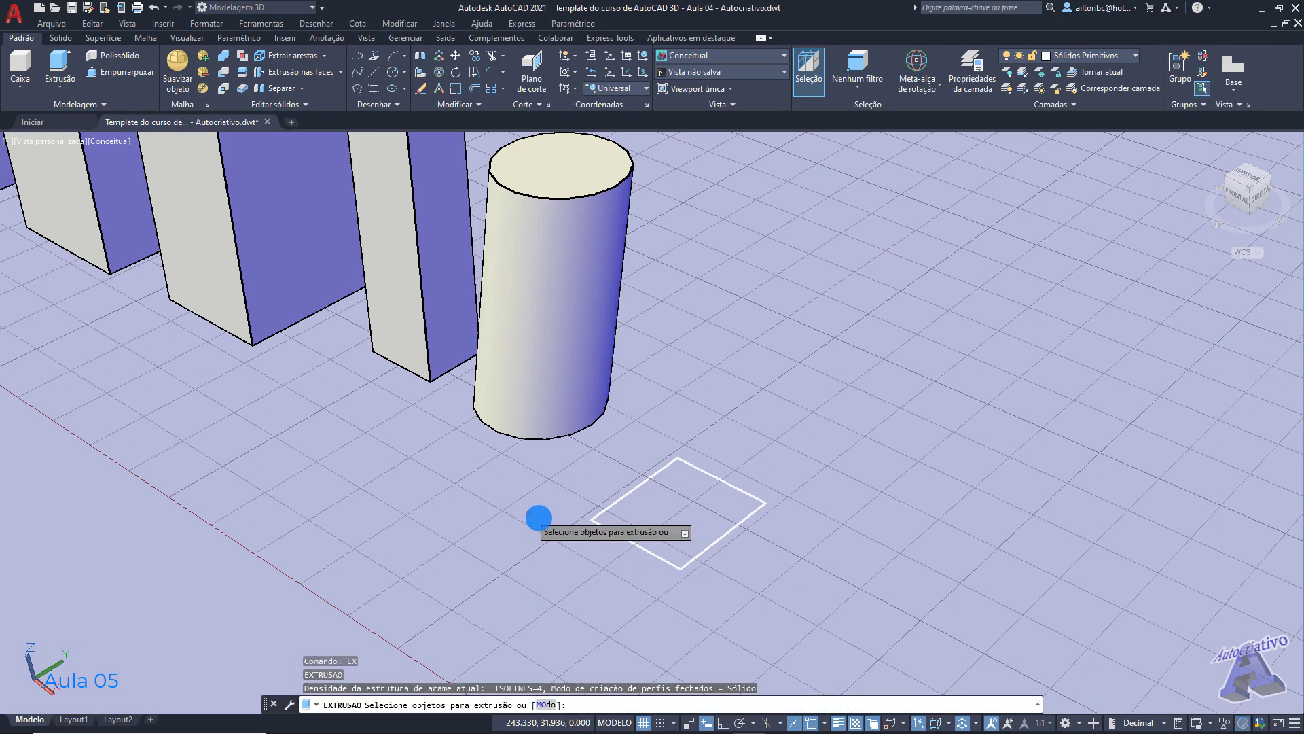
pyautogui.click(608, 530)
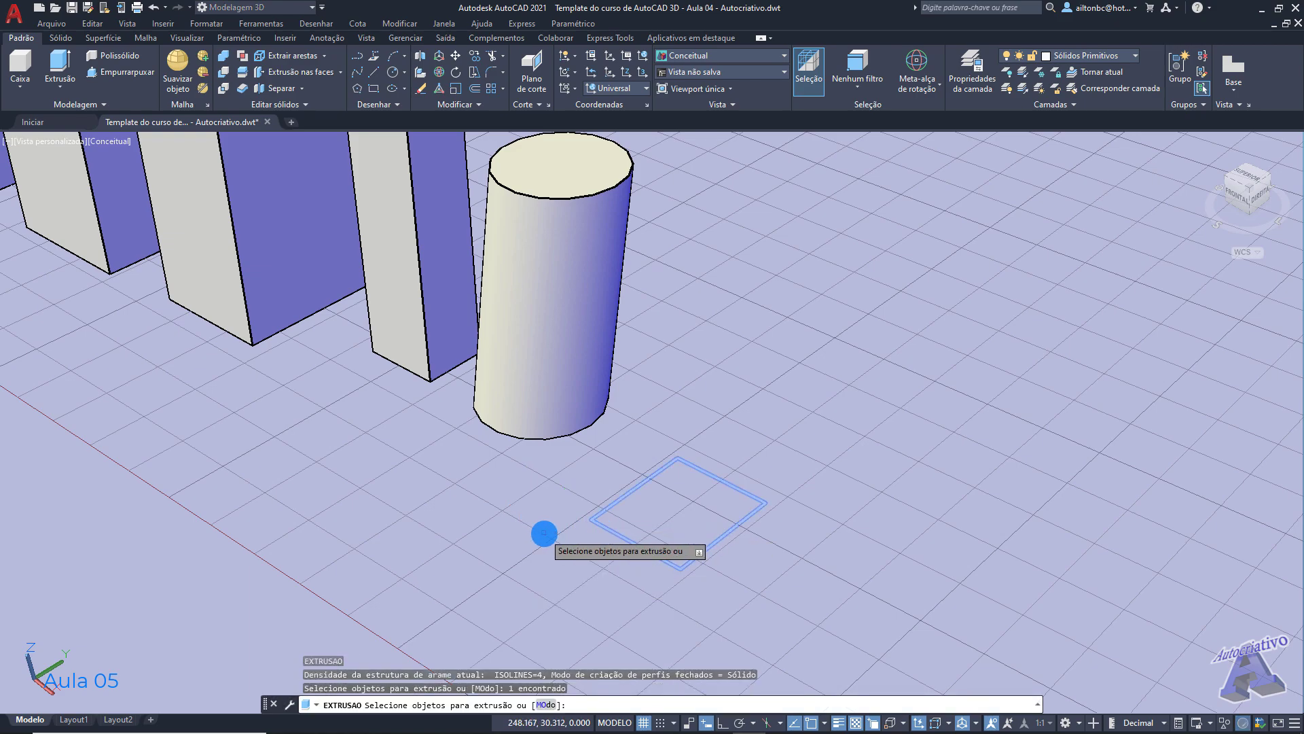
pyautogui.press('Return')
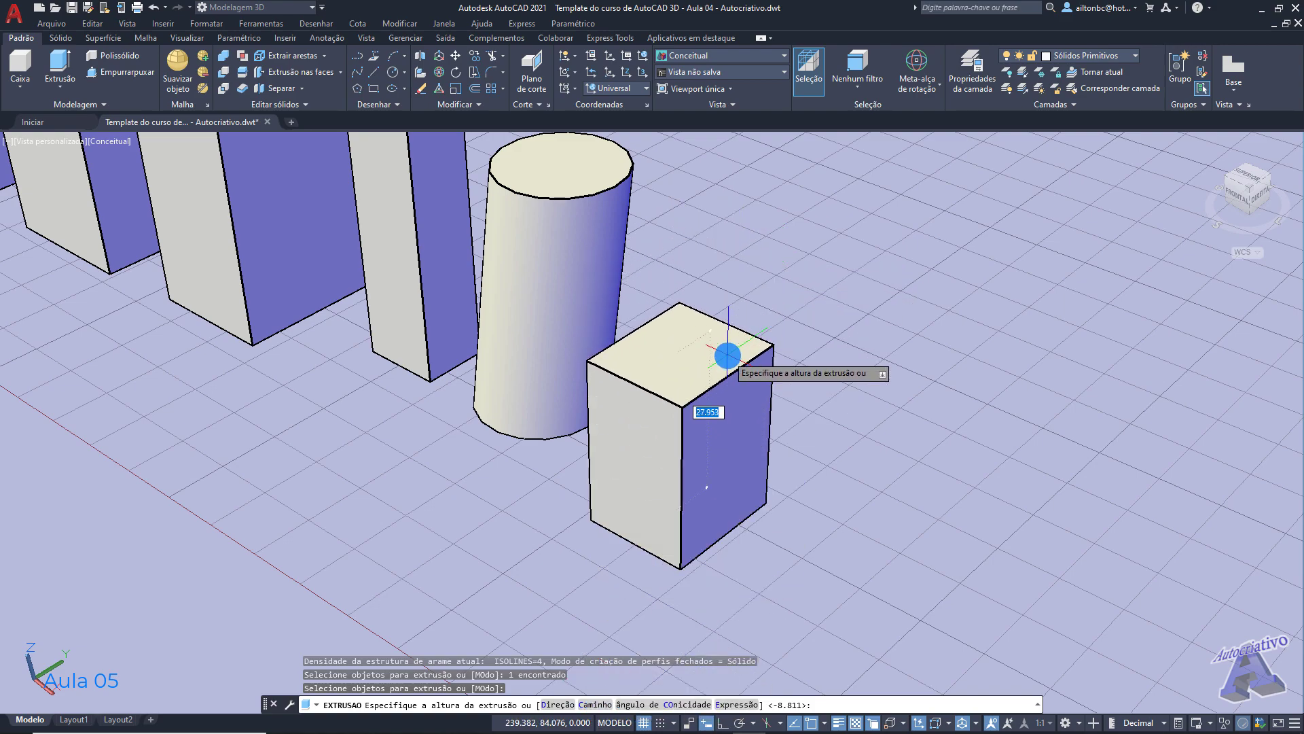
pyautogui.press('Escape')
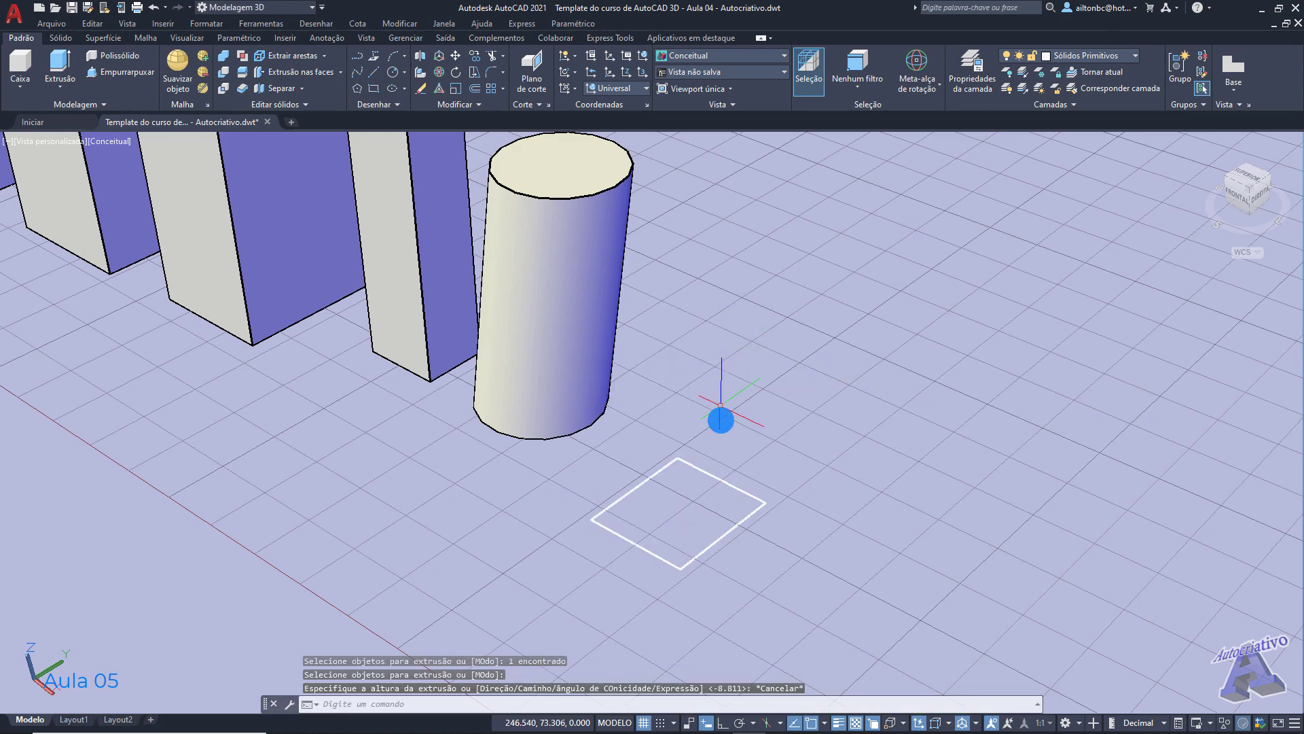
# Step: Define a three-point UCS at the small rectangle's corner, with X along the ground and Y pointing straight up
pyautogui.moveTo(784, 454); pyautogui.dragTo(669, 452, button='middle')
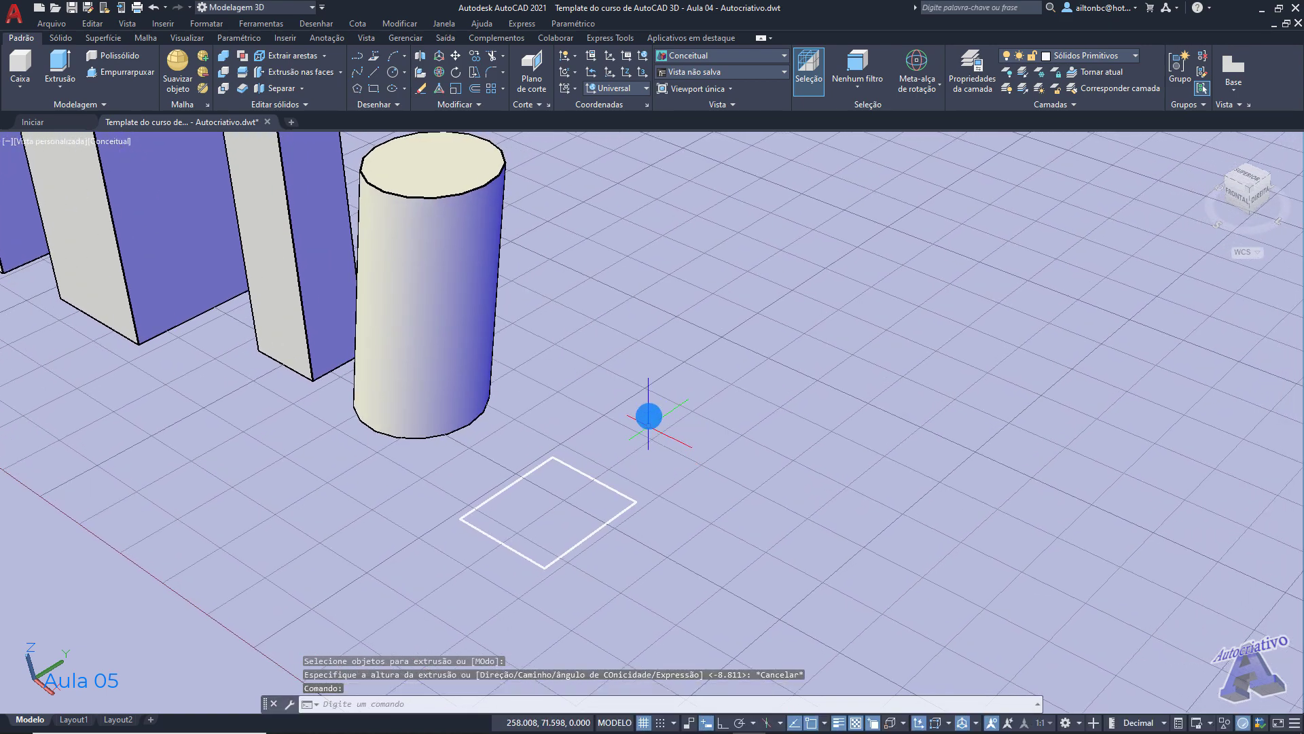
pyautogui.click(639, 73)
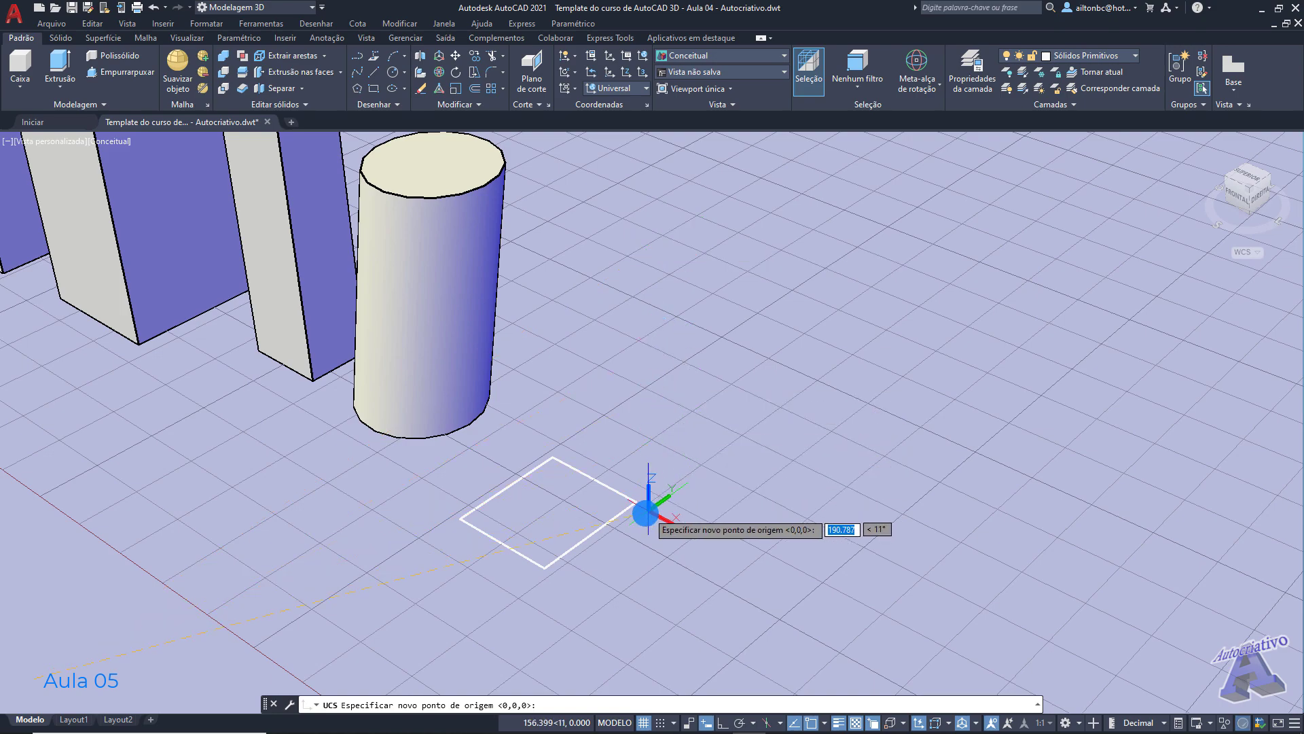
pyautogui.click(637, 506)
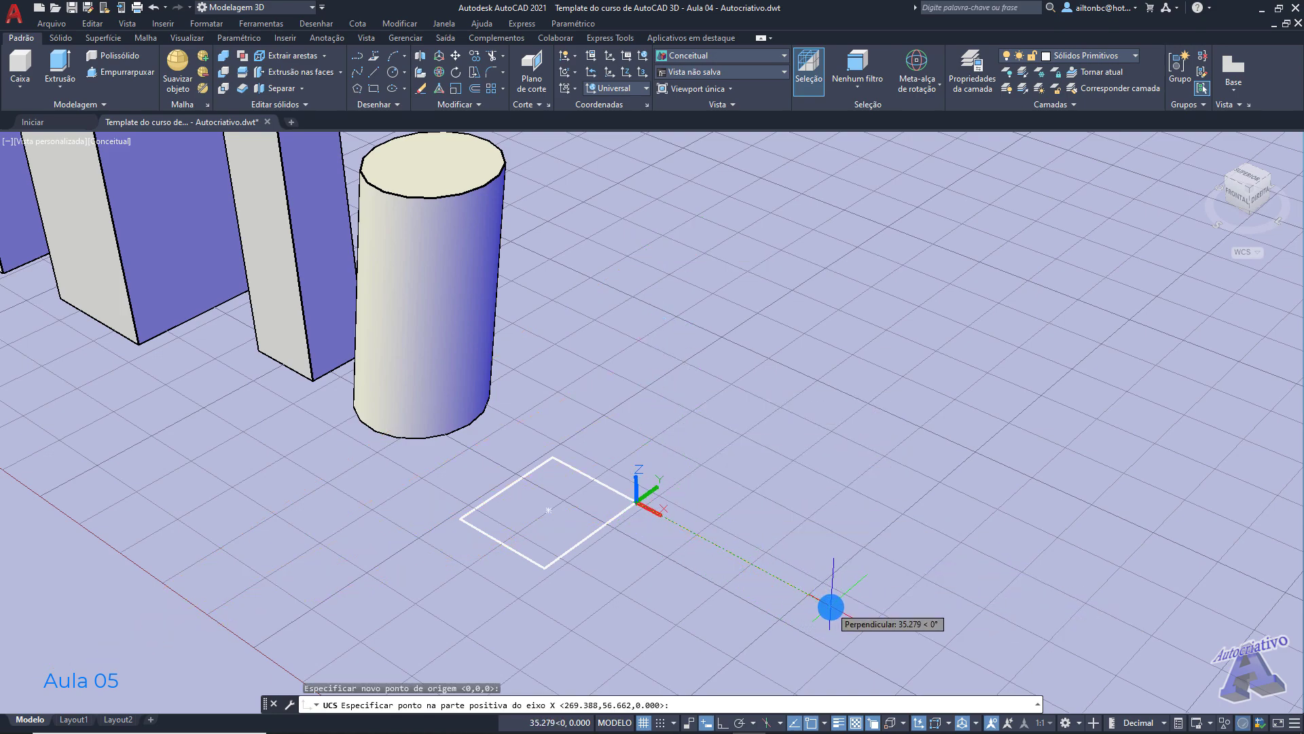
pyautogui.click(830, 606)
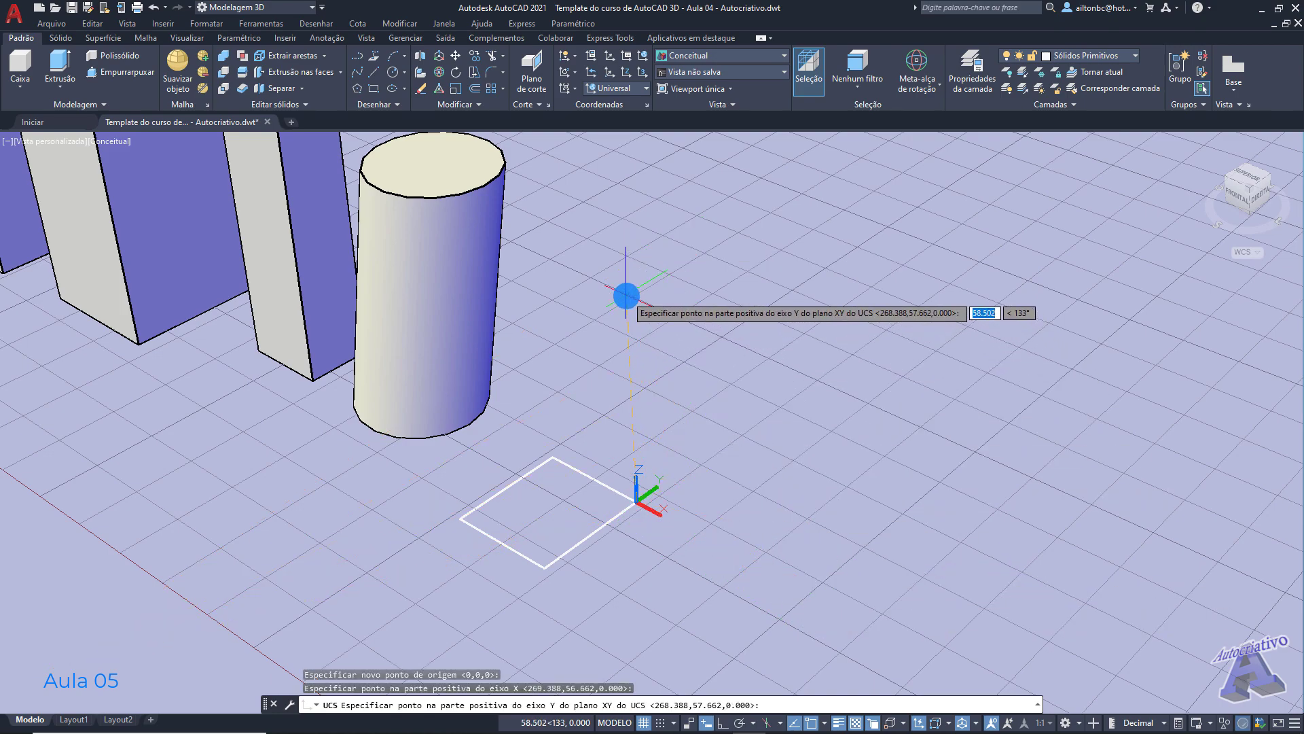
pyautogui.press('F8')
pyautogui.click(625, 258)
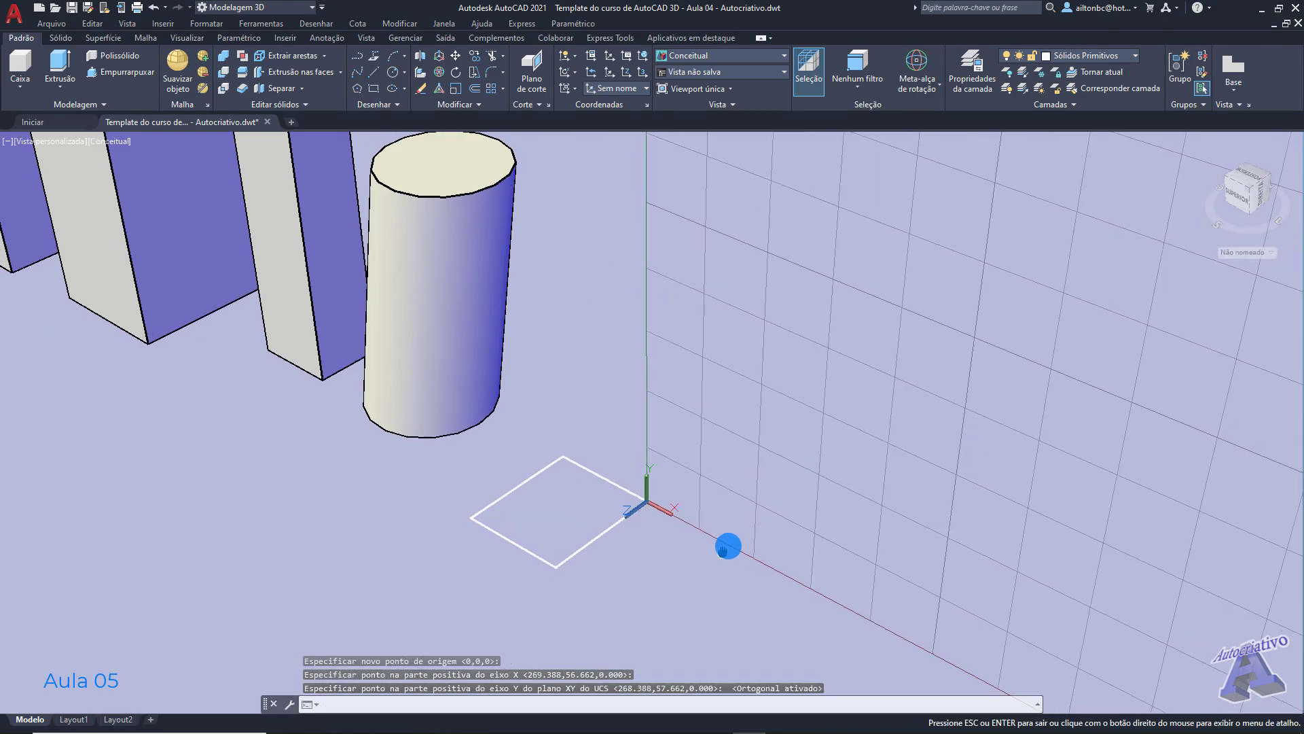
# Step: Draw a wavy spline through six fit points on the vertical XY plane, rising away from the small rectangle
pyautogui.keyDown('shift'); pyautogui.moveTo(689, 532); pyautogui.dragTo(672, 510, button='middle'); pyautogui.keyUp('shift')
pyautogui.scroll(-3, 673, 506)
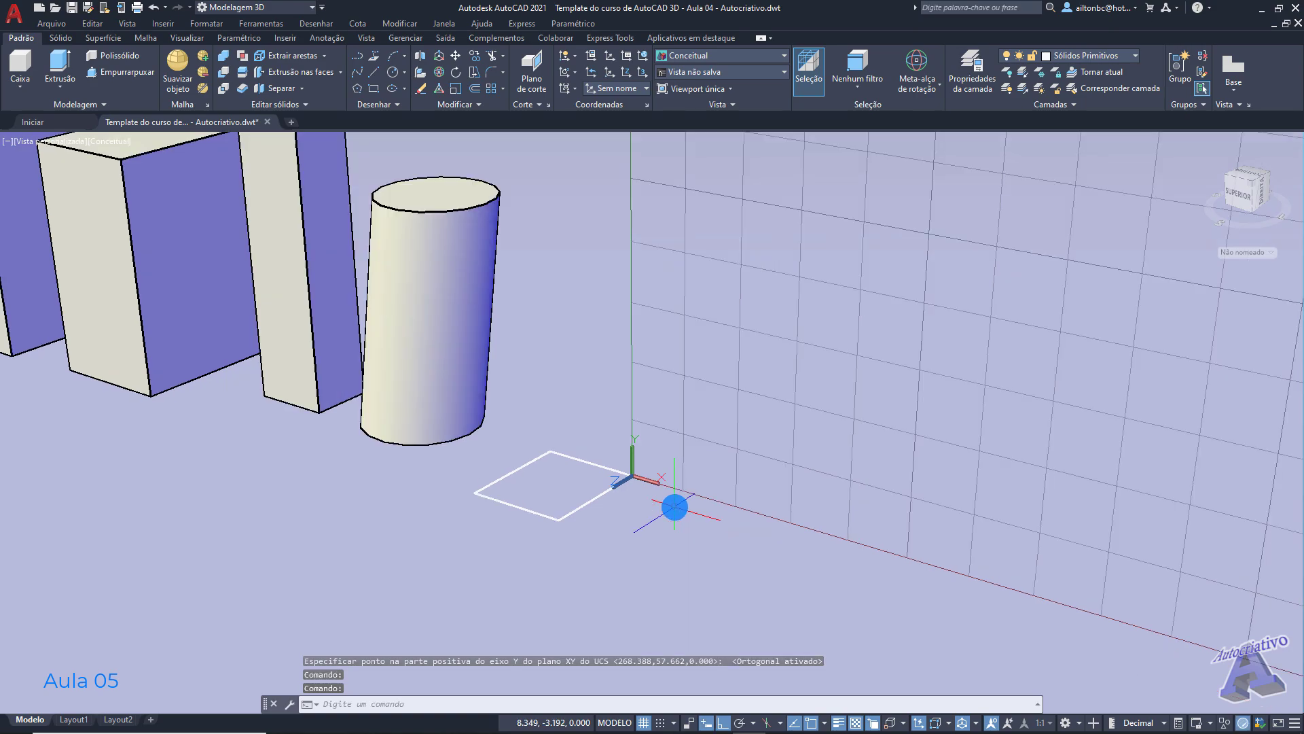
pyautogui.keyDown('shift'); pyautogui.moveTo(672, 415); pyautogui.dragTo(698, 510, button='middle'); pyautogui.keyUp('shift')
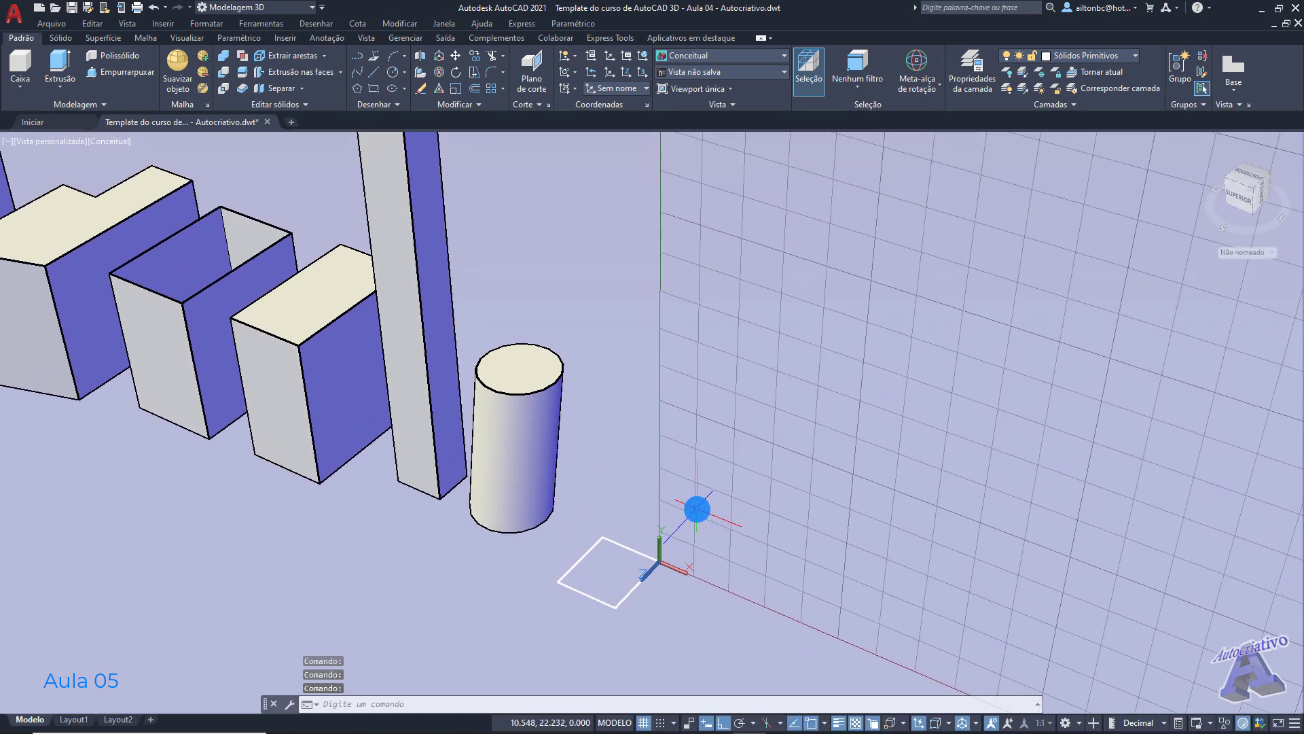
pyautogui.write('pl')
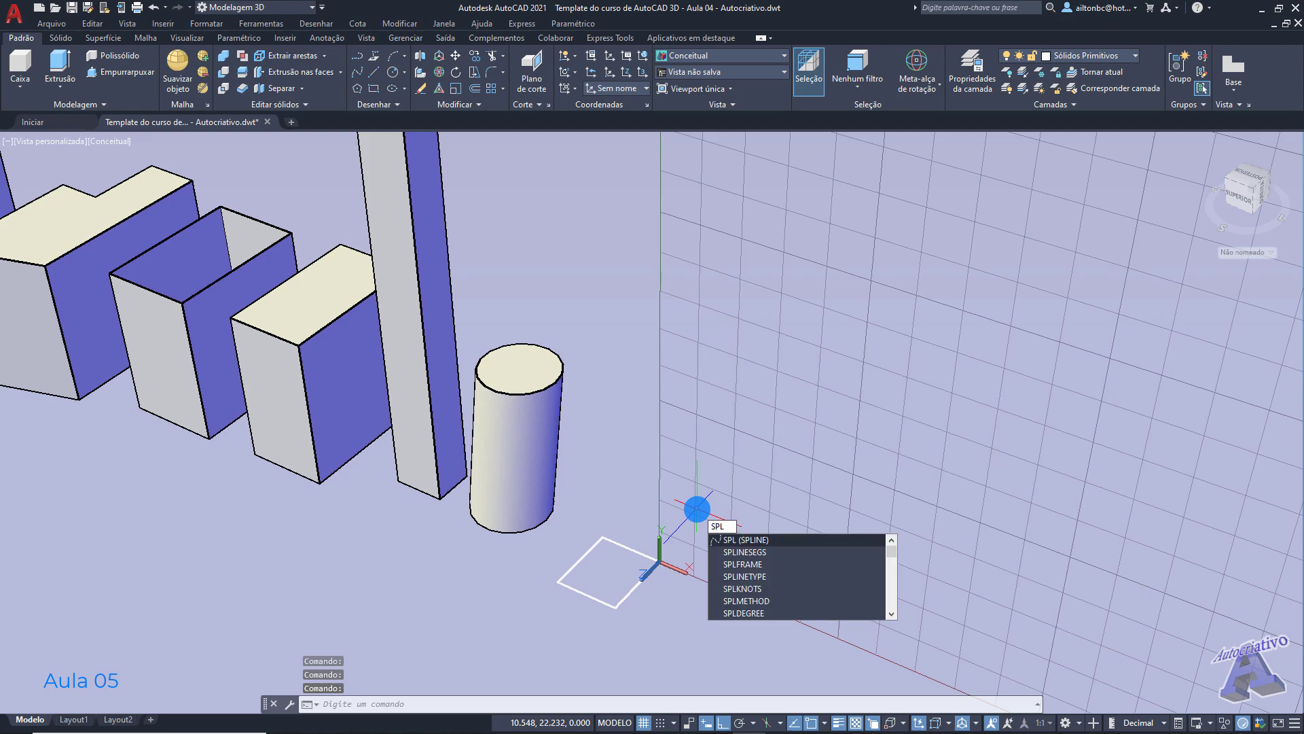
pyautogui.press('Return')
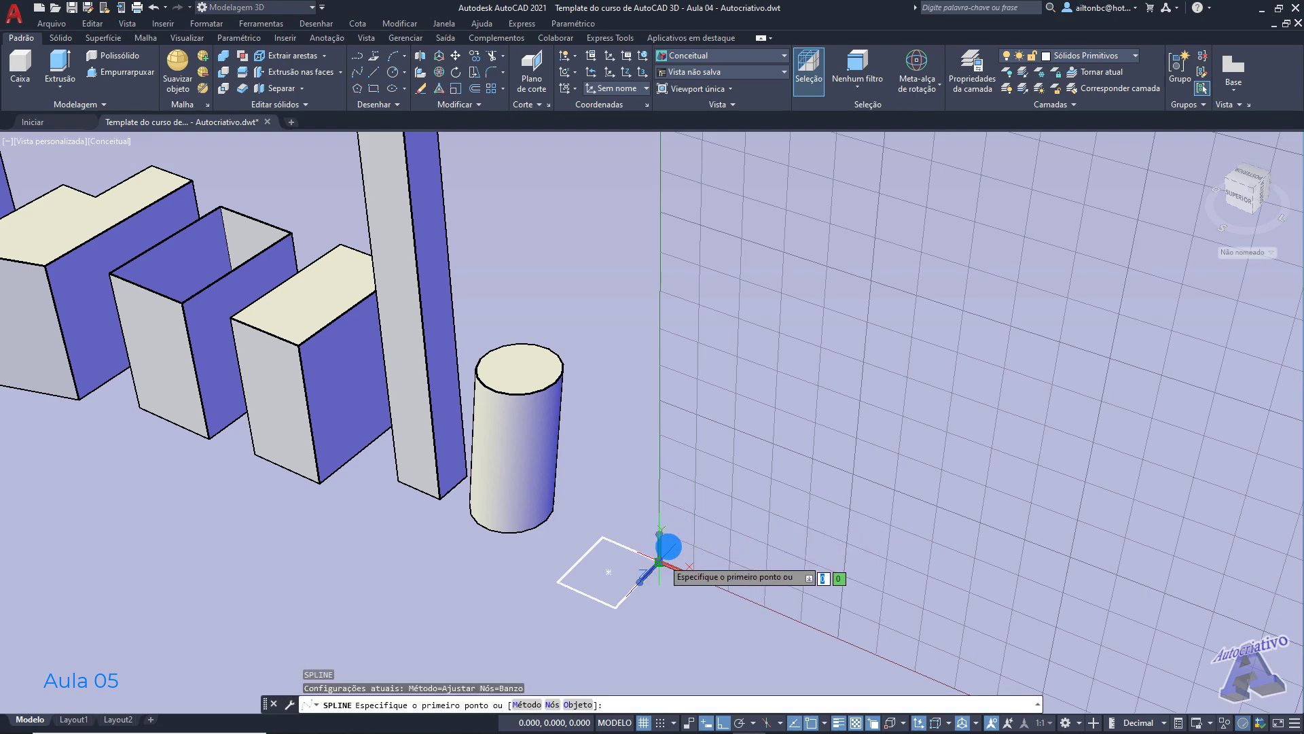
pyautogui.press('F8')
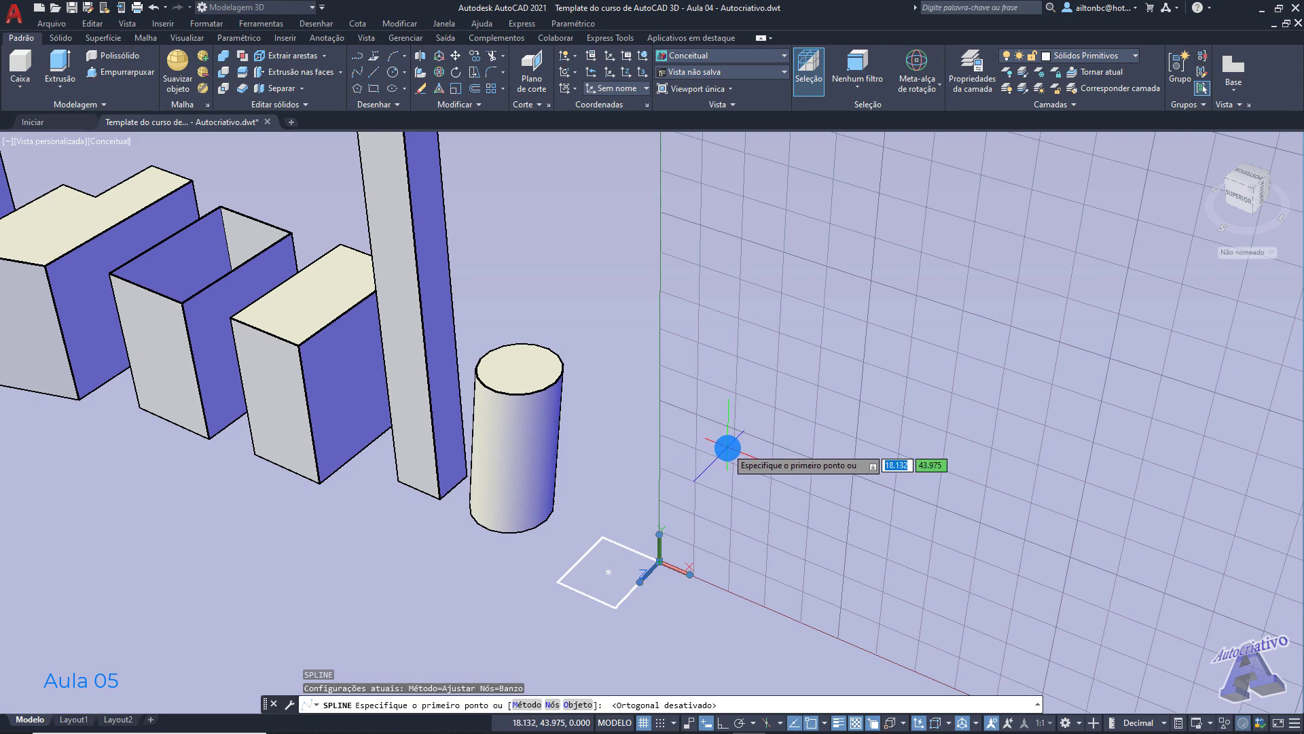
pyautogui.click(680, 427)
pyautogui.click(786, 463)
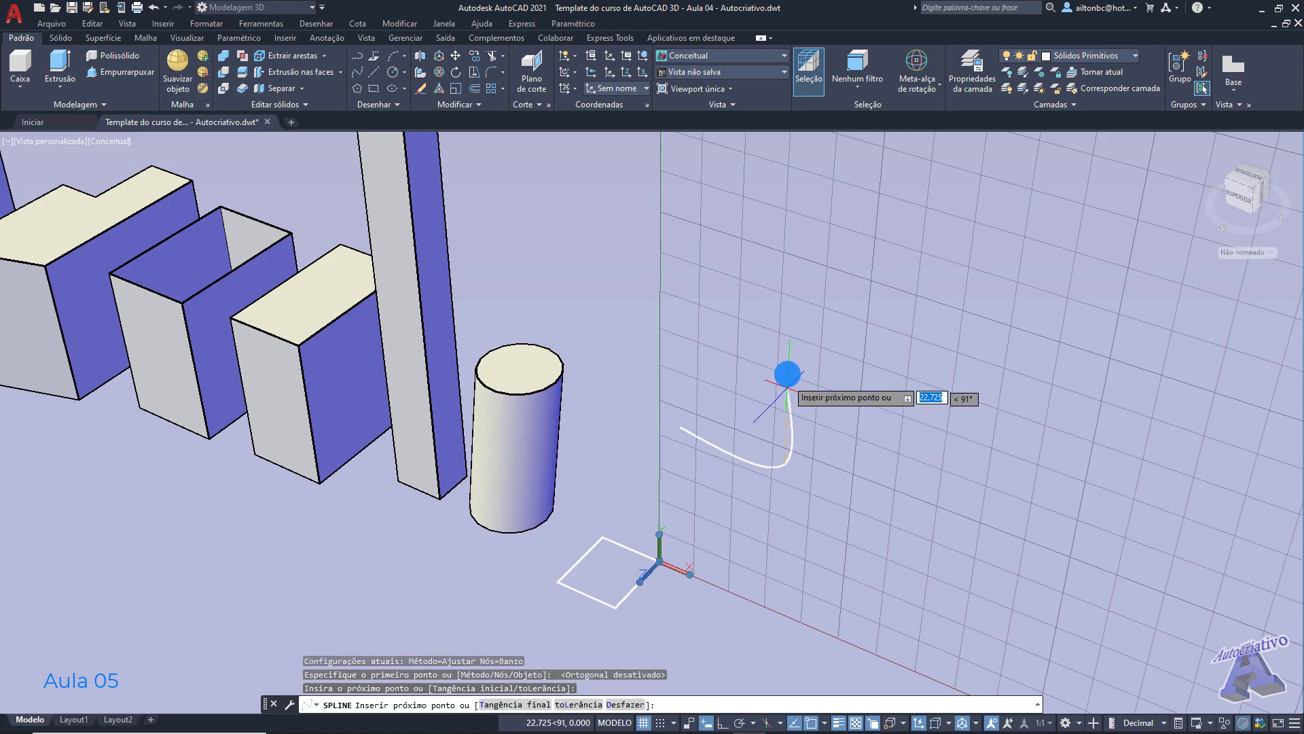
pyautogui.click(776, 311)
pyautogui.click(835, 198)
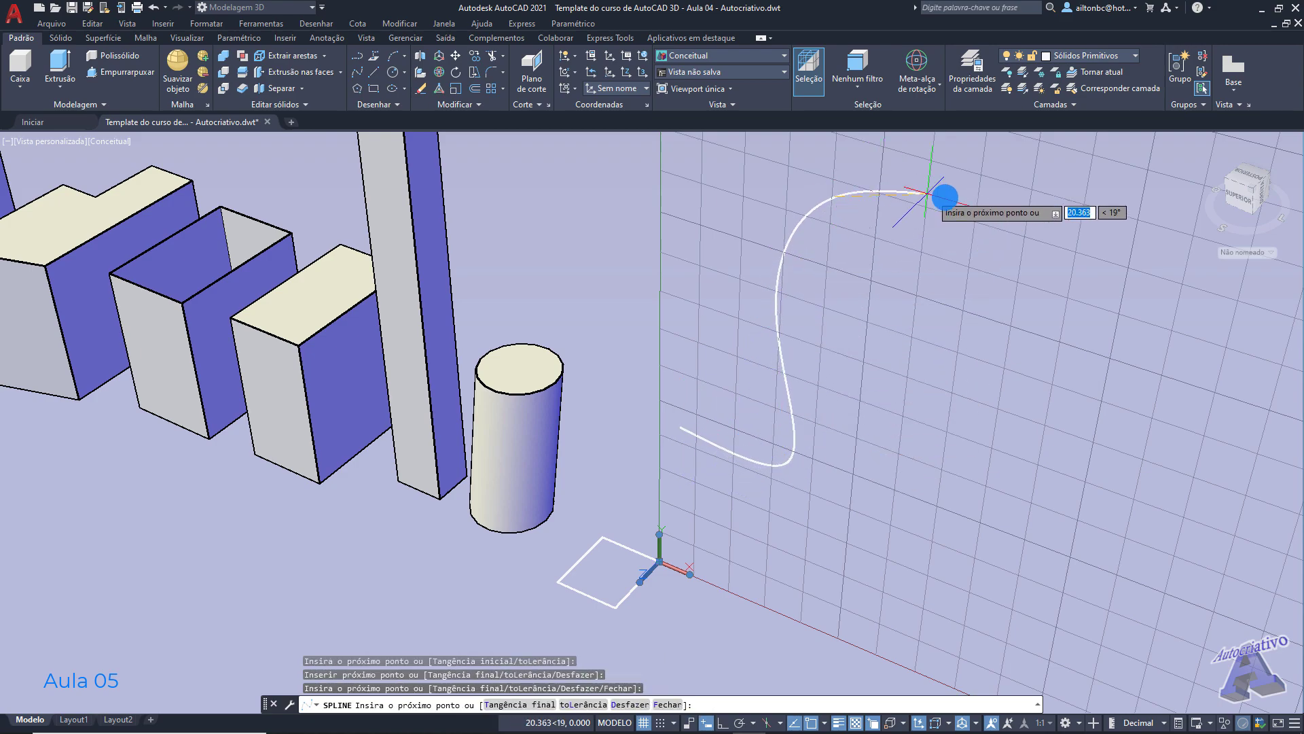
pyautogui.click(991, 211)
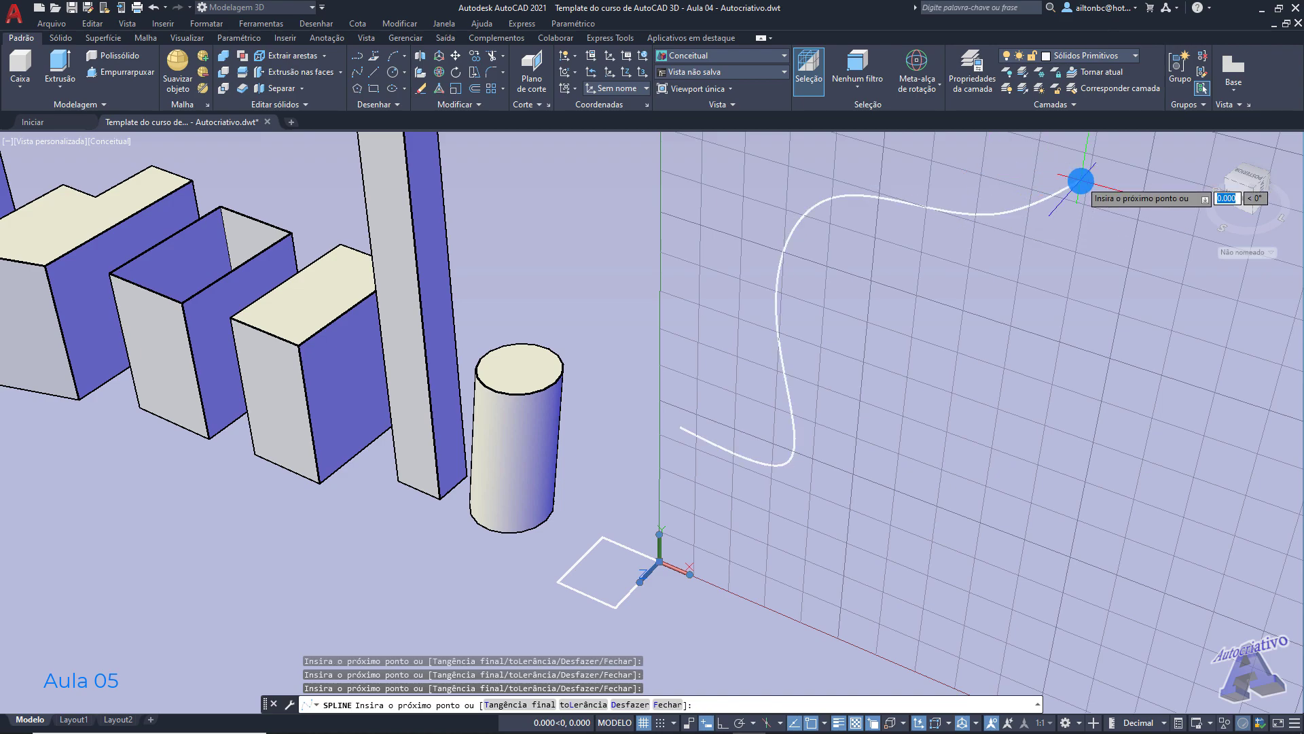
pyautogui.click(1080, 181)
pyautogui.press('Return')
# Step: Stretch the spline's lower endpoint straight down by about 23 units
pyautogui.keyDown('shift'); pyautogui.moveTo(1023, 190); pyautogui.dragTo(731, 406, button='middle'); pyautogui.keyUp('shift')
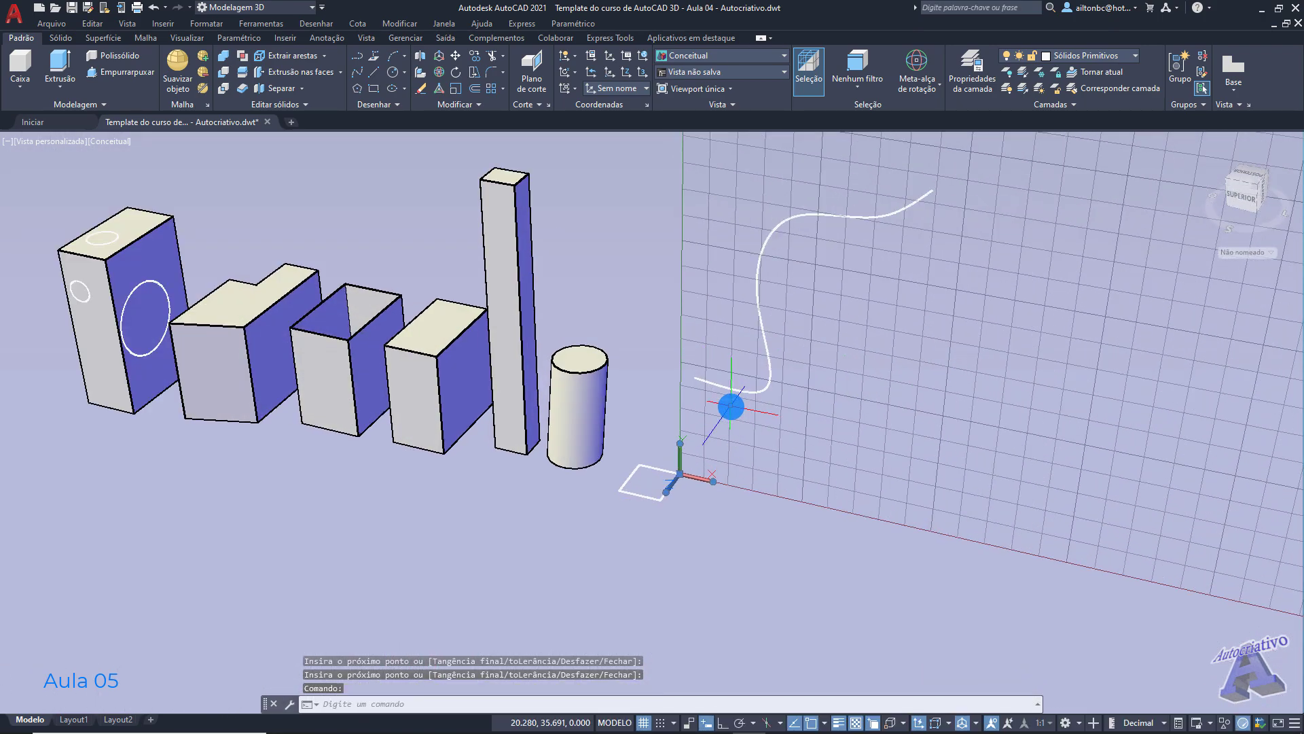
pyautogui.scroll(2, 713, 384)
pyautogui.scroll(3, 728, 457)
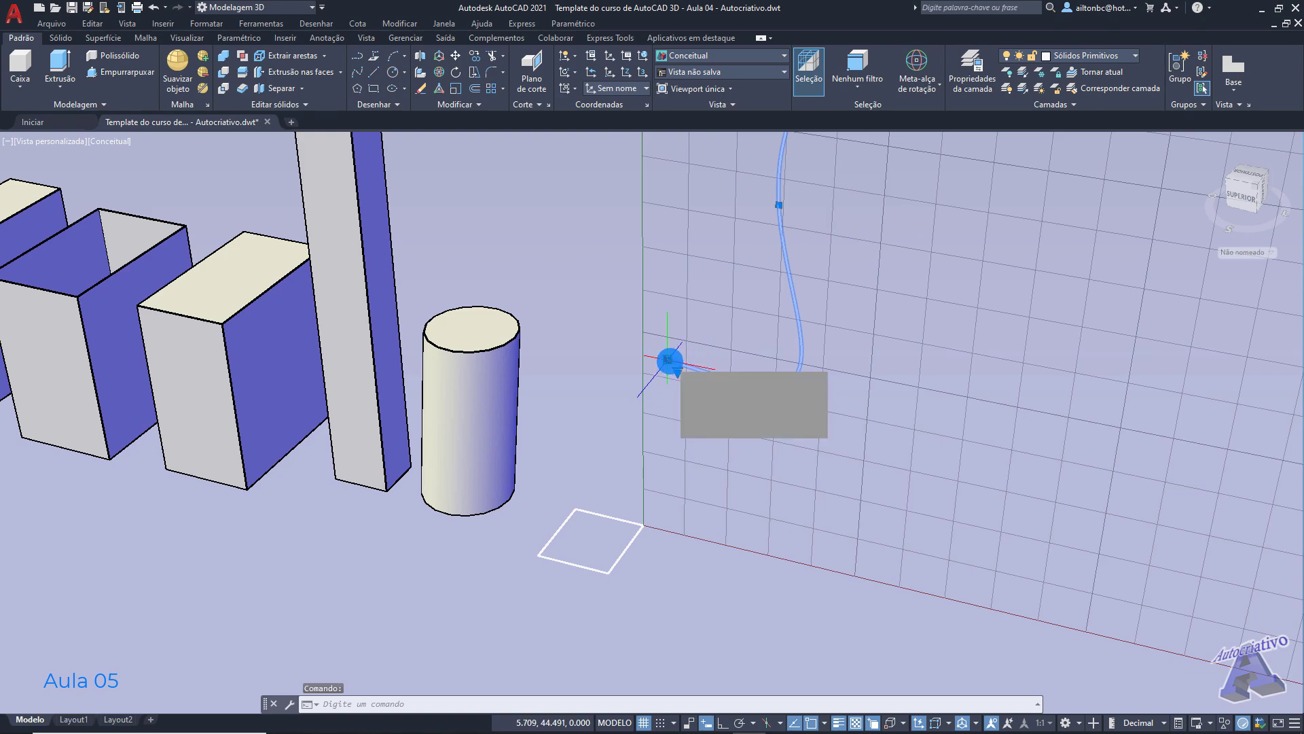
pyautogui.click(668, 359)
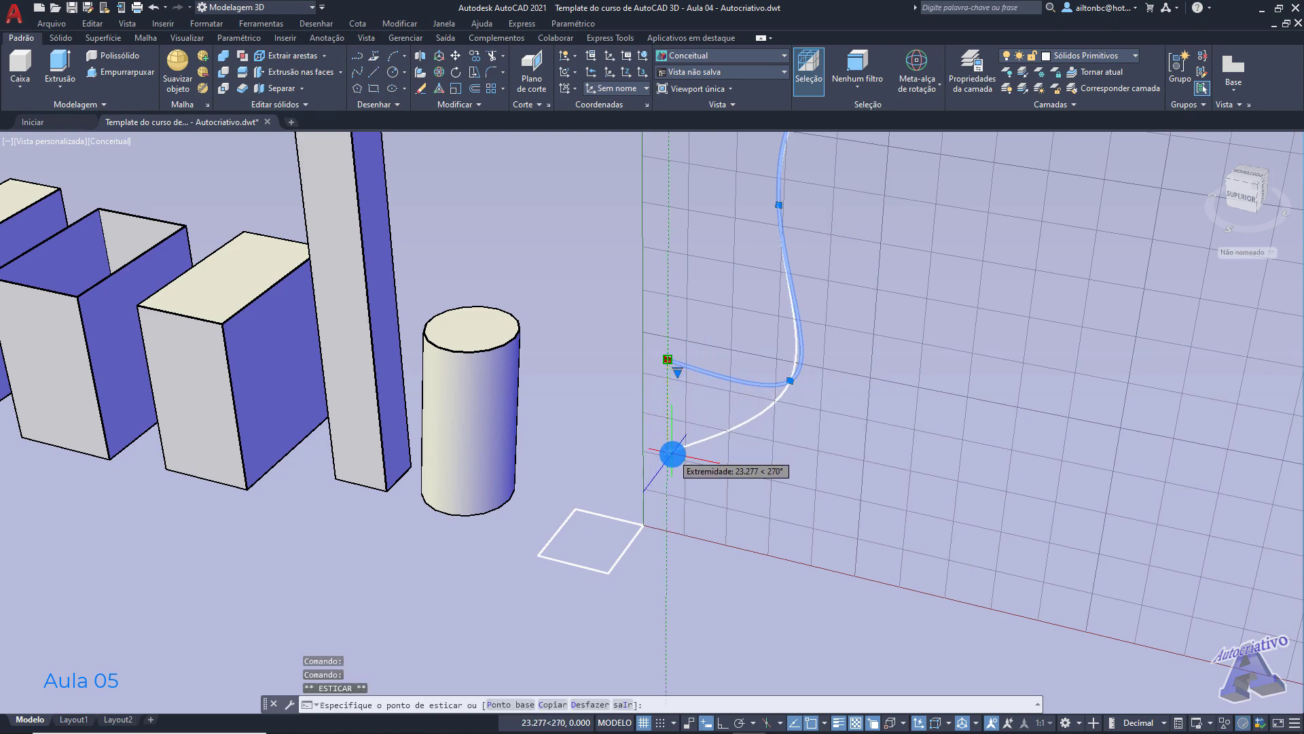
pyautogui.press('Escape')
pyautogui.press('Escape')
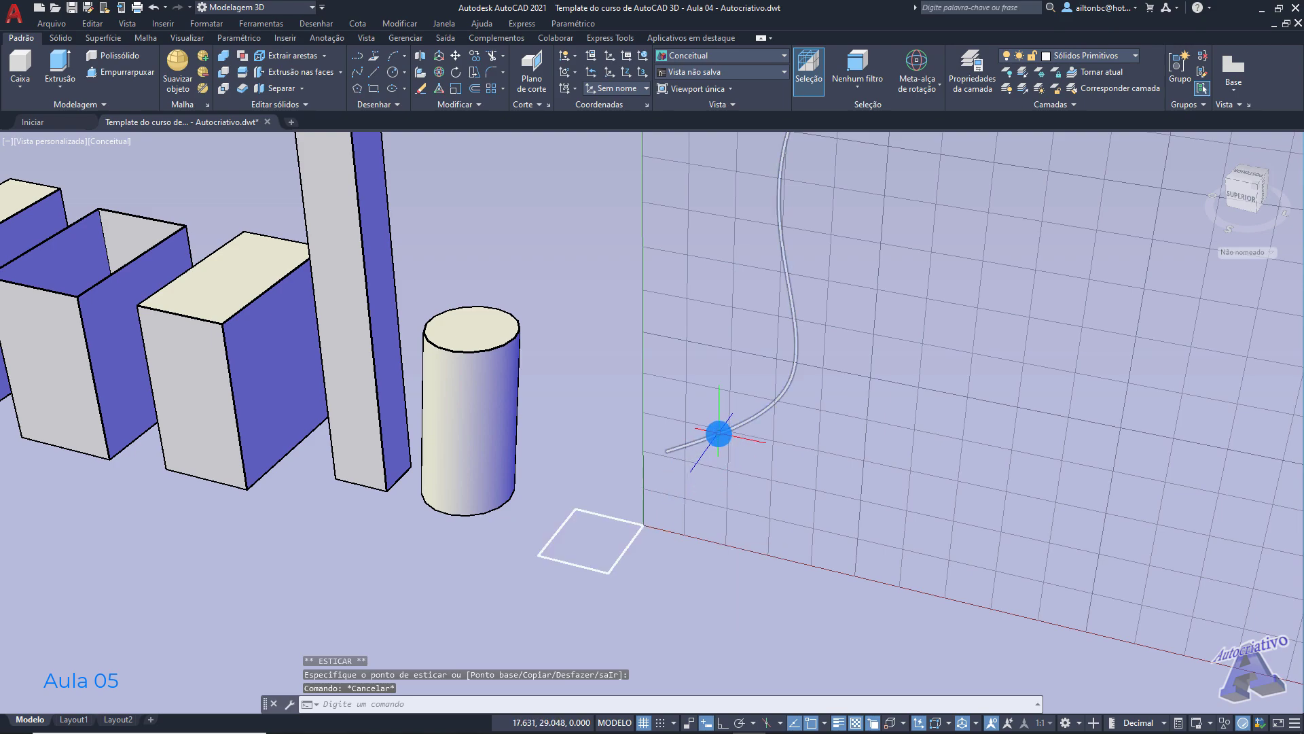
# Step: Stretch the spline's lower endpoint onto the rectangle's corner at the UCS origin
pyautogui.scroll(-5, 722, 347)
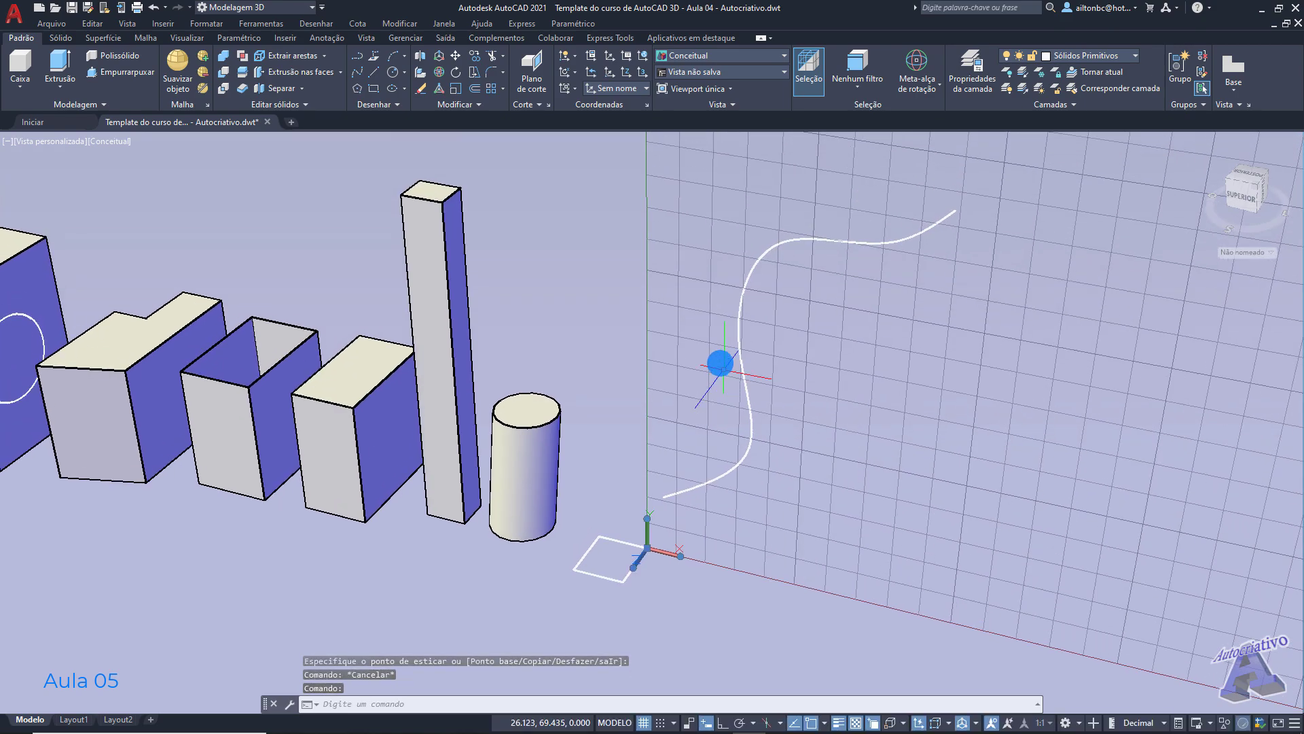
pyautogui.click(769, 449)
pyautogui.click(726, 479)
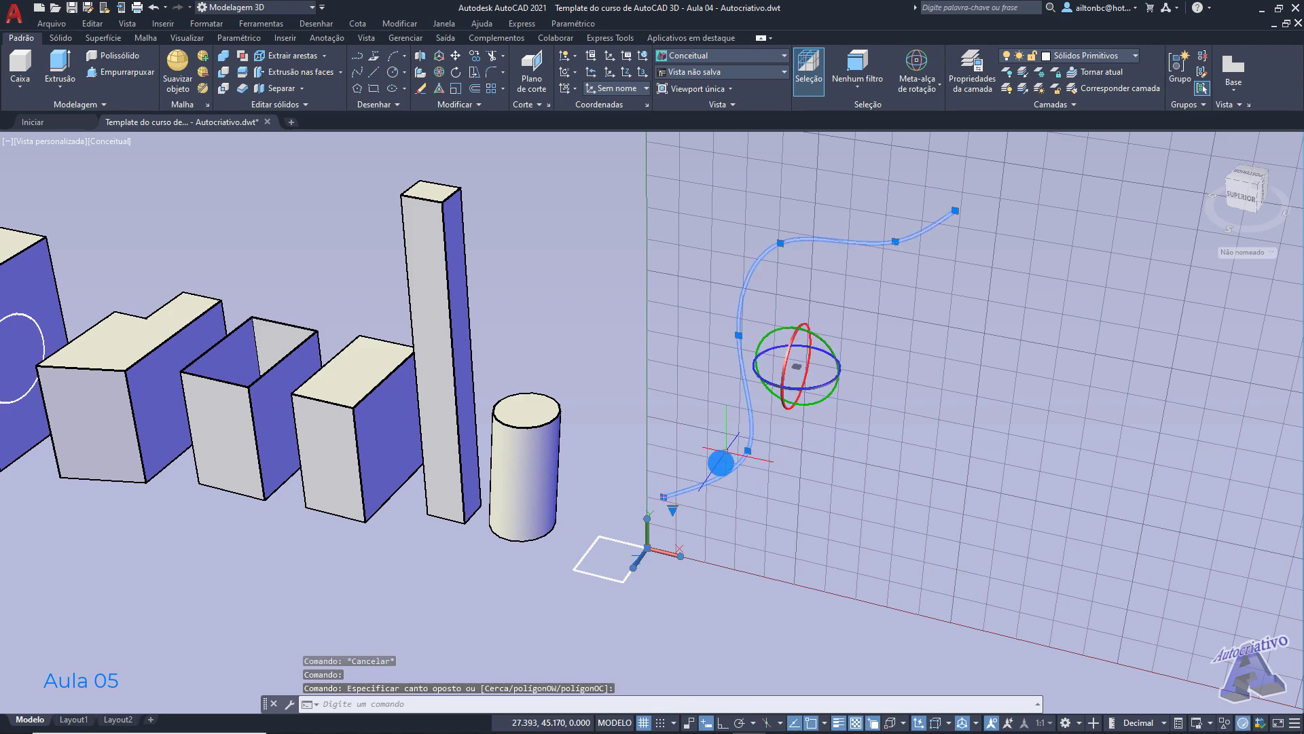
pyautogui.click(666, 497)
pyautogui.scroll(3, 652, 537)
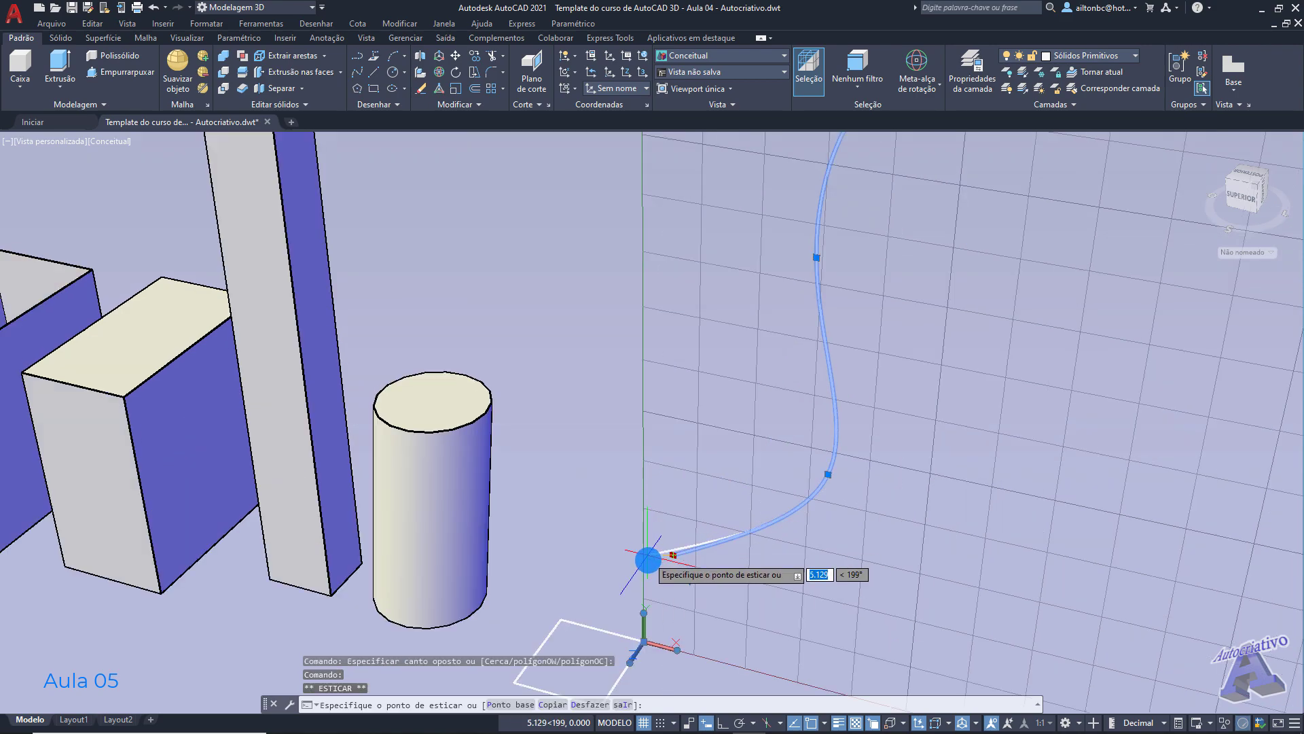
pyautogui.press('Escape')
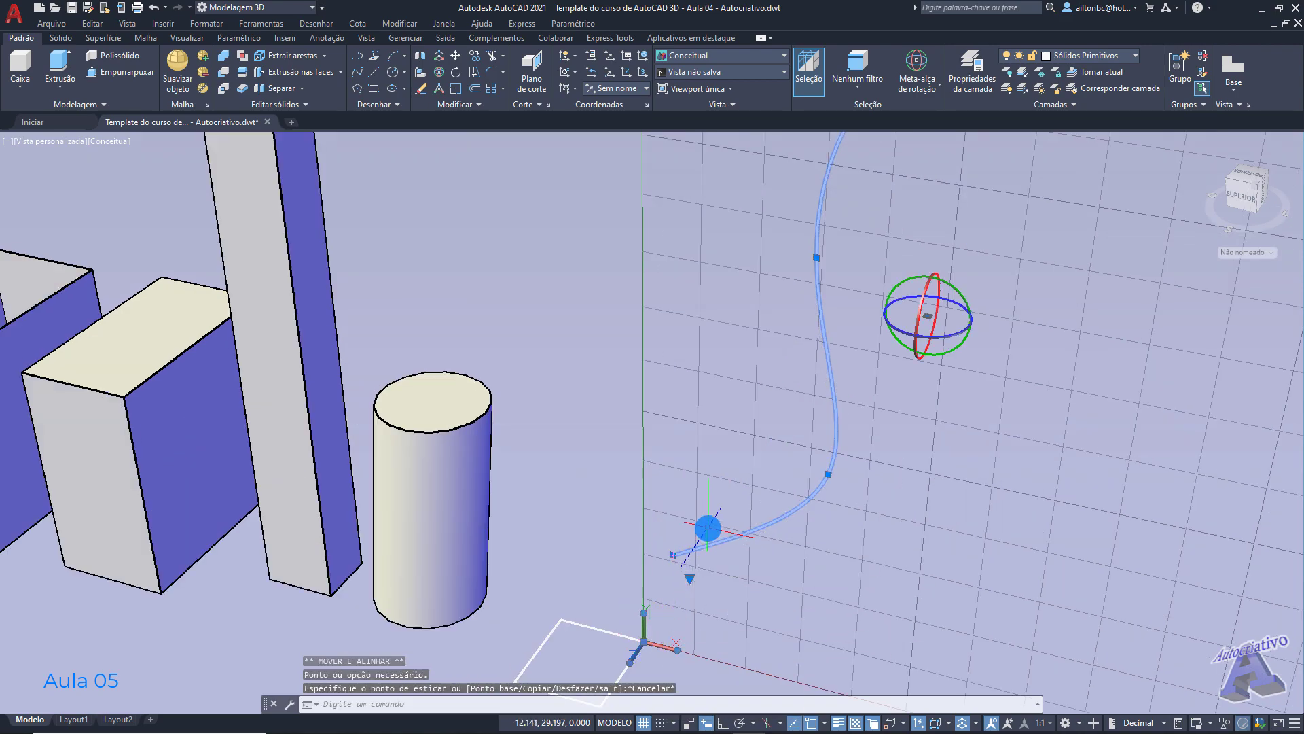
pyautogui.click(672, 557)
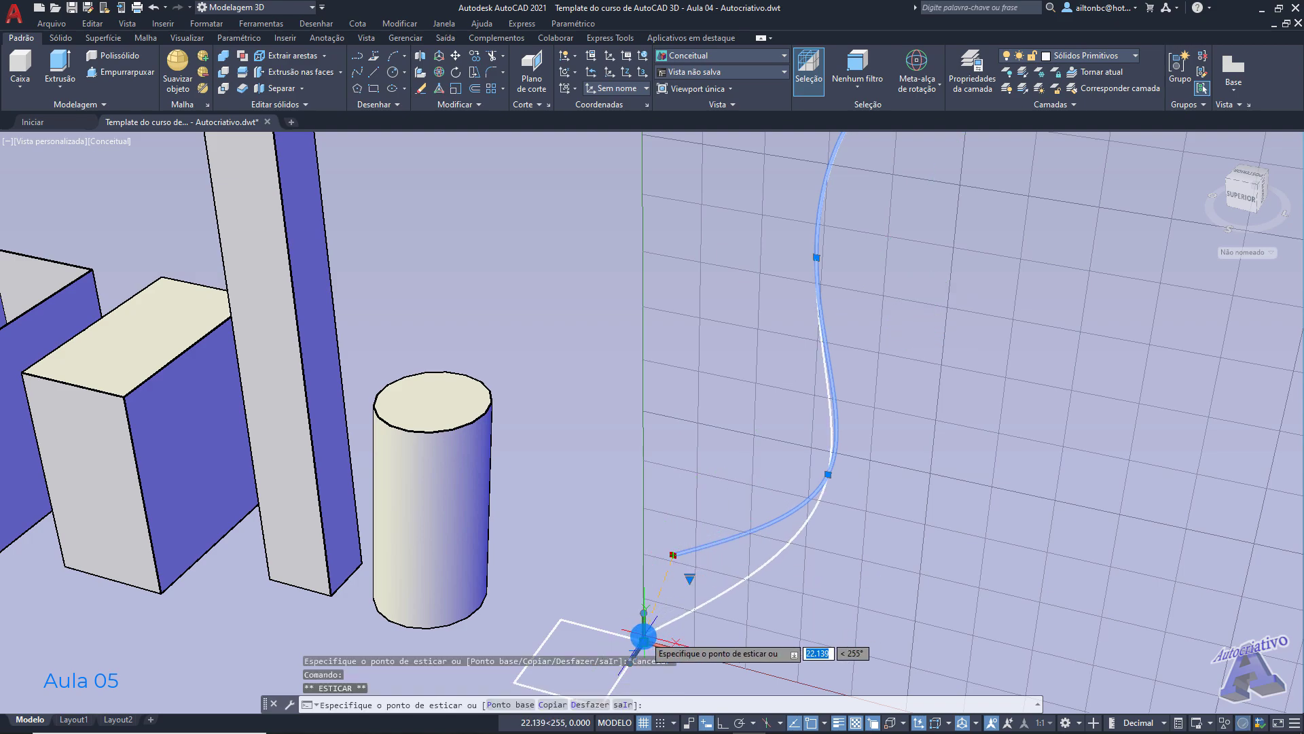
pyautogui.click(644, 641)
pyautogui.press('Escape')
# Step: Restore the World coordinate system
pyautogui.scroll(-3, 726, 508)
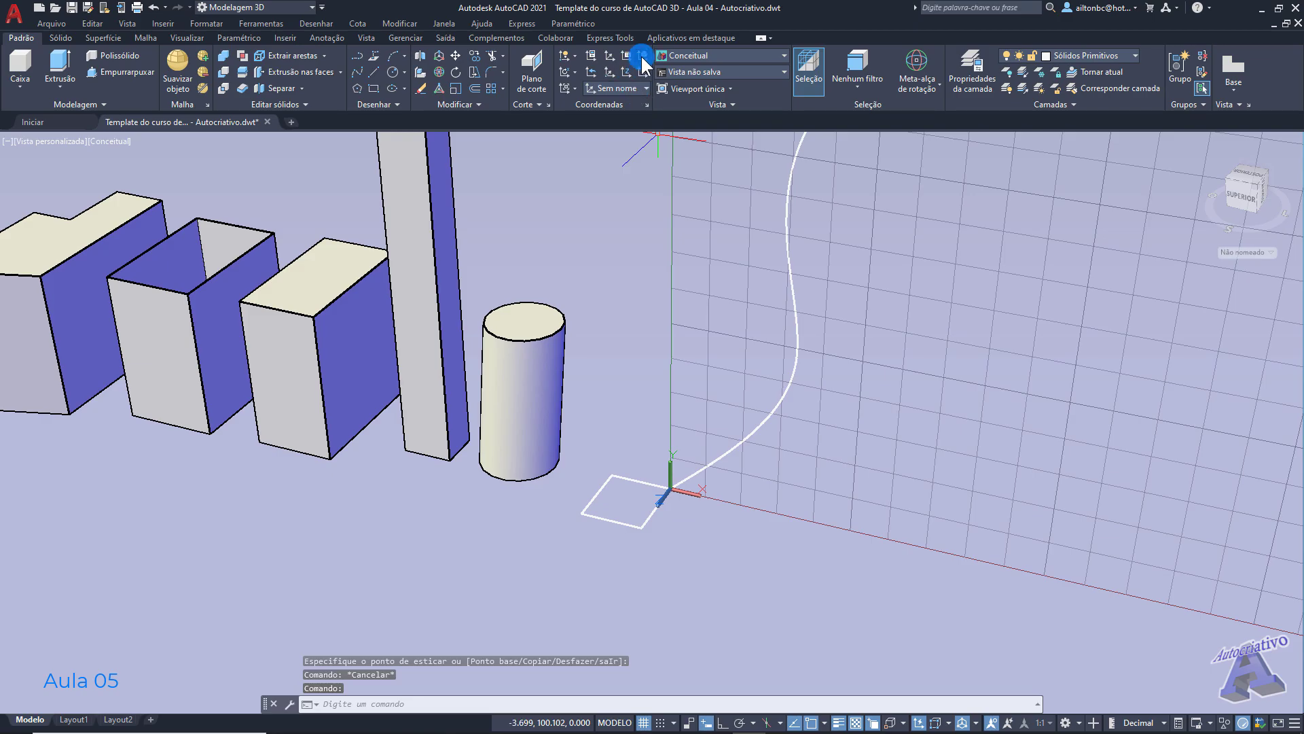
pyautogui.click(641, 54)
pyautogui.keyDown('shift'); pyautogui.moveTo(848, 419); pyautogui.dragTo(394, 326, button='middle'); pyautogui.keyUp('shift')
pyautogui.scroll(2, 434, 353)
pyautogui.keyDown('shift'); pyautogui.moveTo(614, 442); pyautogui.dragTo(749, 433, button='middle'); pyautogui.keyUp('shift')
pyautogui.scroll(-4, 730, 430)
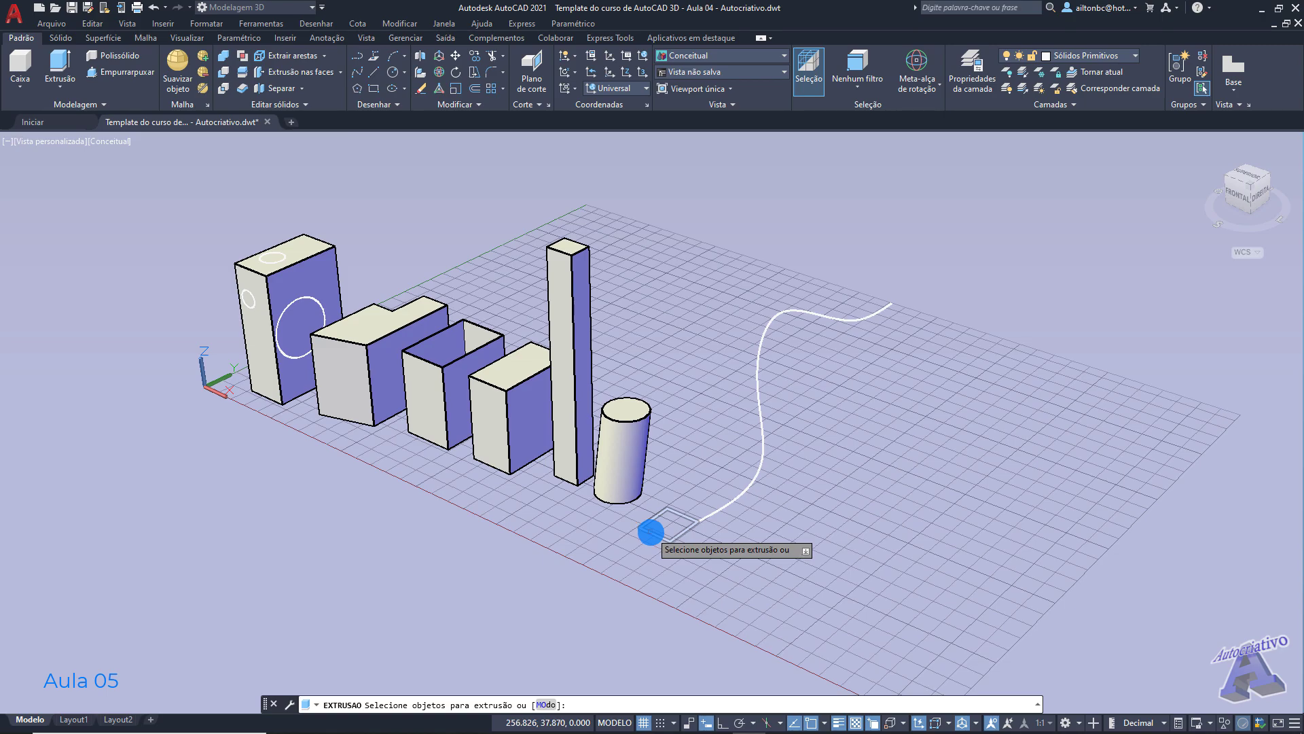
# Step: Extrude the small rectangle into a curved solid using the Path option, with the spline as the path
pyautogui.scroll(4, 631, 572)
pyautogui.keyDown('shift'); pyautogui.moveTo(751, 546); pyautogui.dragTo(777, 559, button='middle'); pyautogui.keyUp('shift')
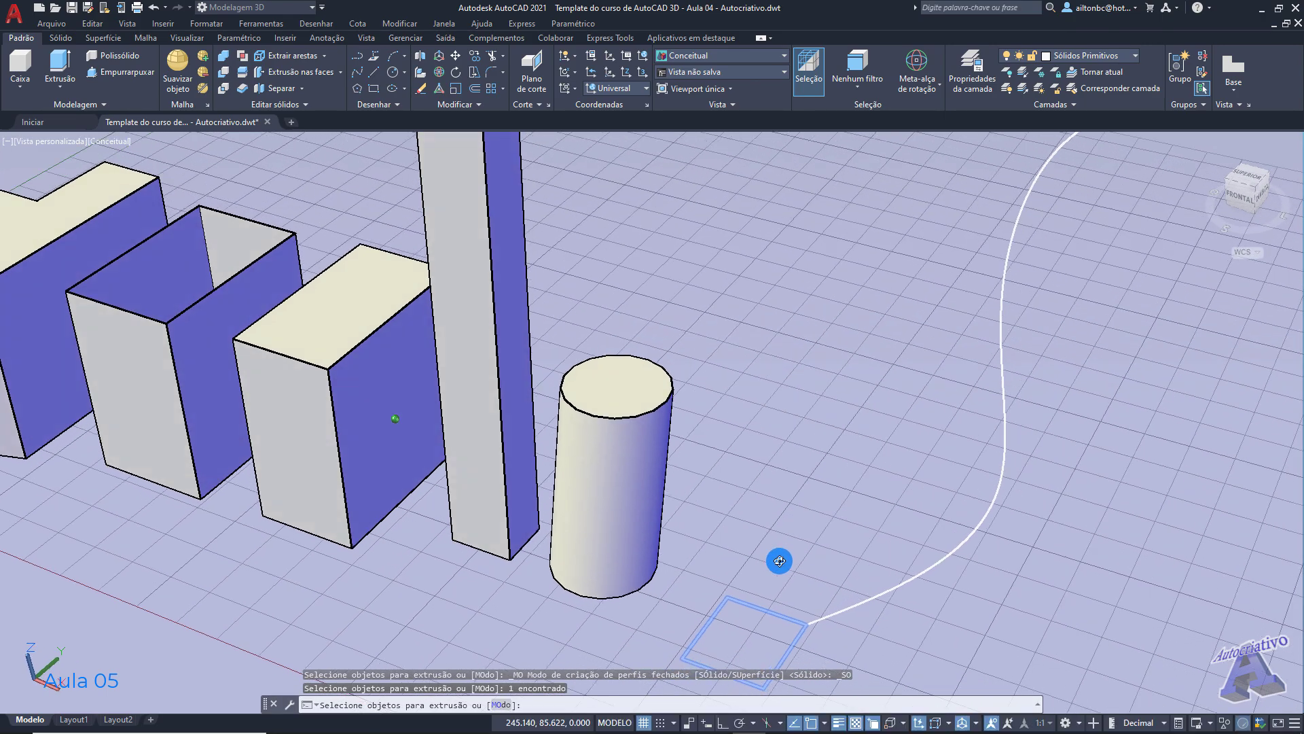
pyautogui.scroll(-4, 788, 544)
pyautogui.scroll(2, 756, 514)
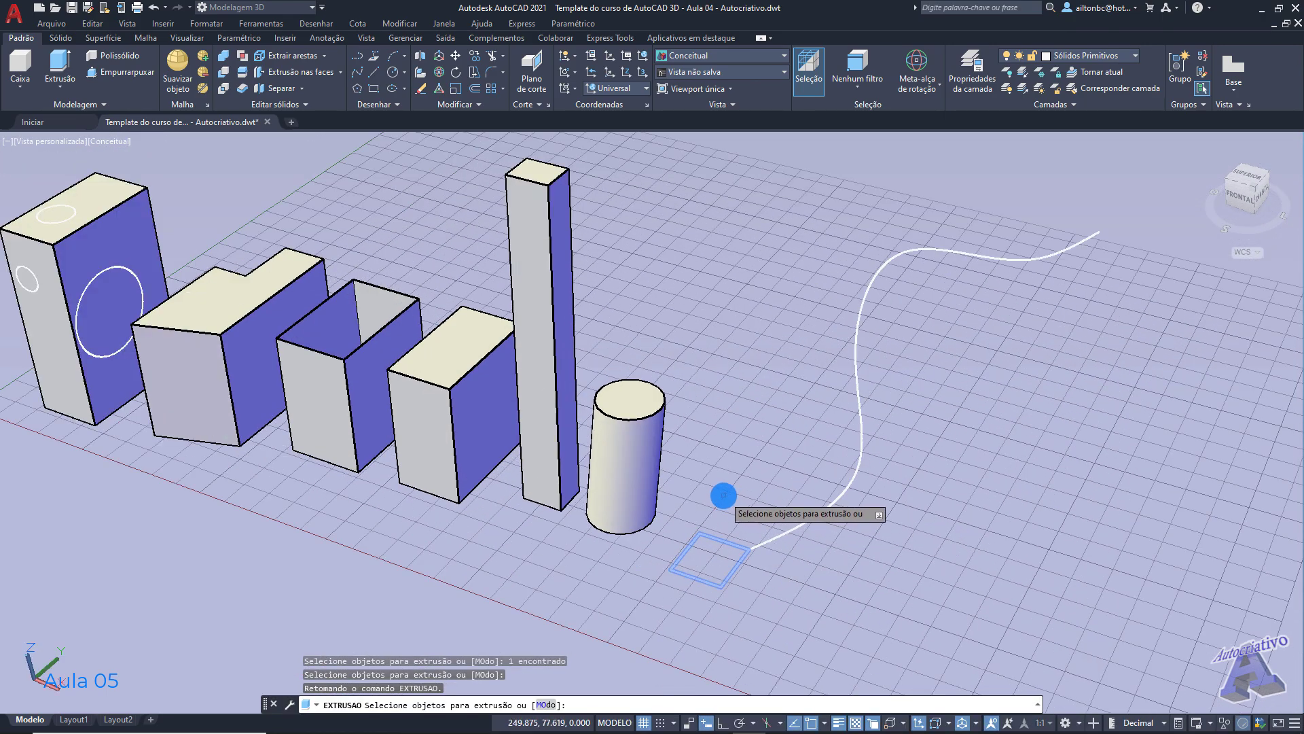
pyautogui.press('Return')
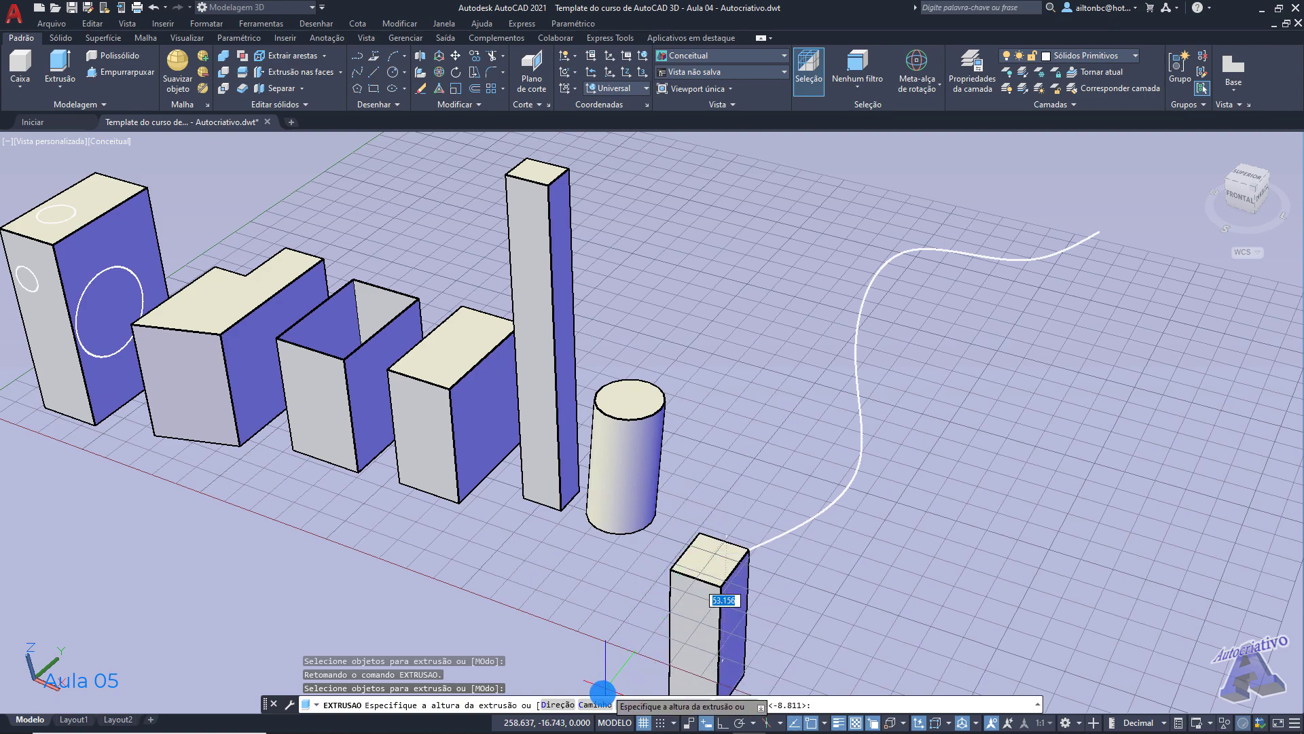
pyautogui.click(598, 705)
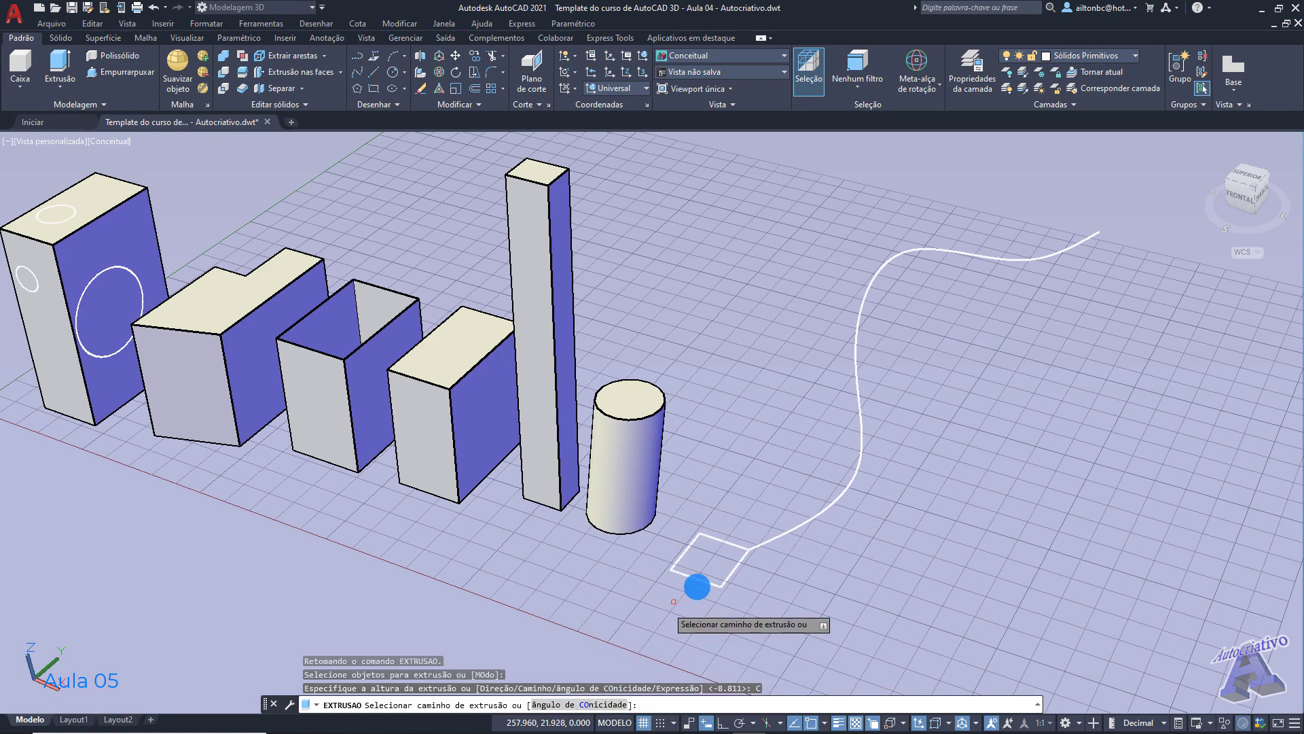
pyautogui.click(802, 523)
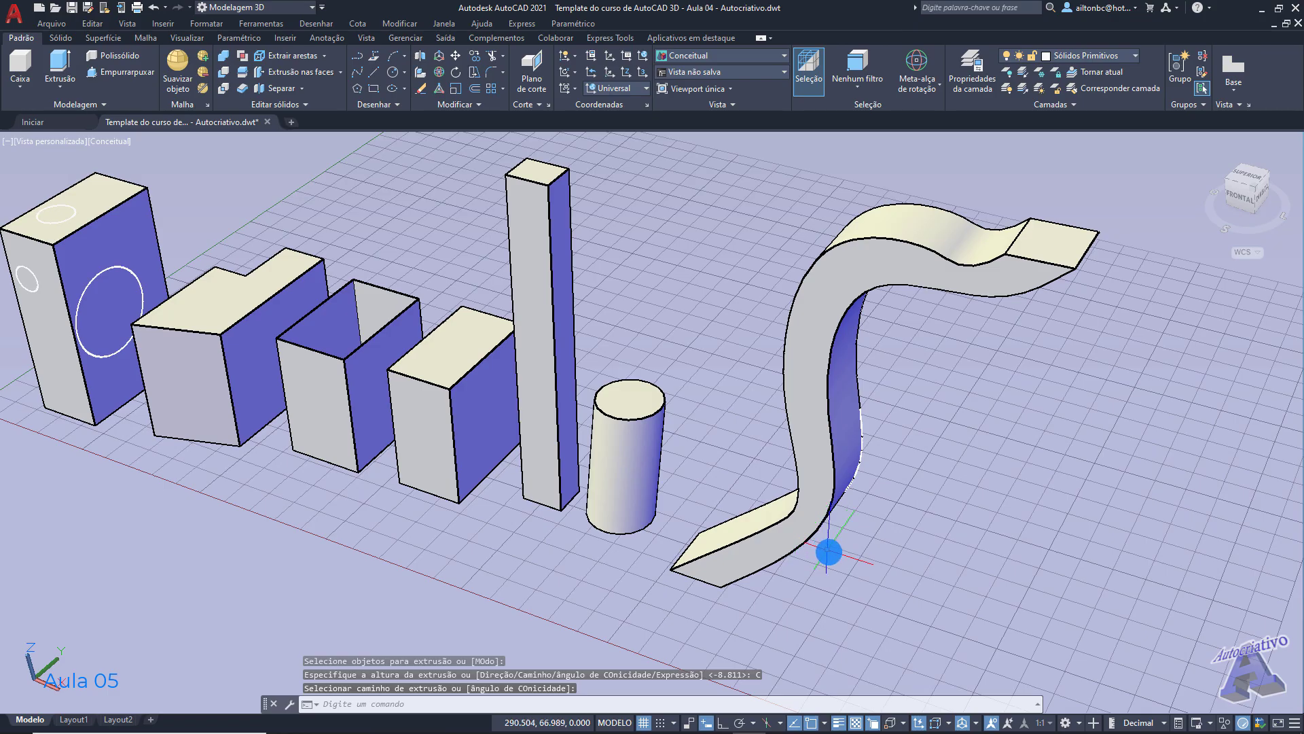
# Step: Draw a rectangle of about 19 by 22 units on the open grid behind the row of solids, near the Y axis
pyautogui.scroll(-5, 858, 488)
pyautogui.keyDown('shift'); pyautogui.moveTo(847, 516); pyautogui.dragTo(685, 472, button='middle'); pyautogui.keyUp('shift')
pyautogui.write('t')
pyautogui.press('Return')
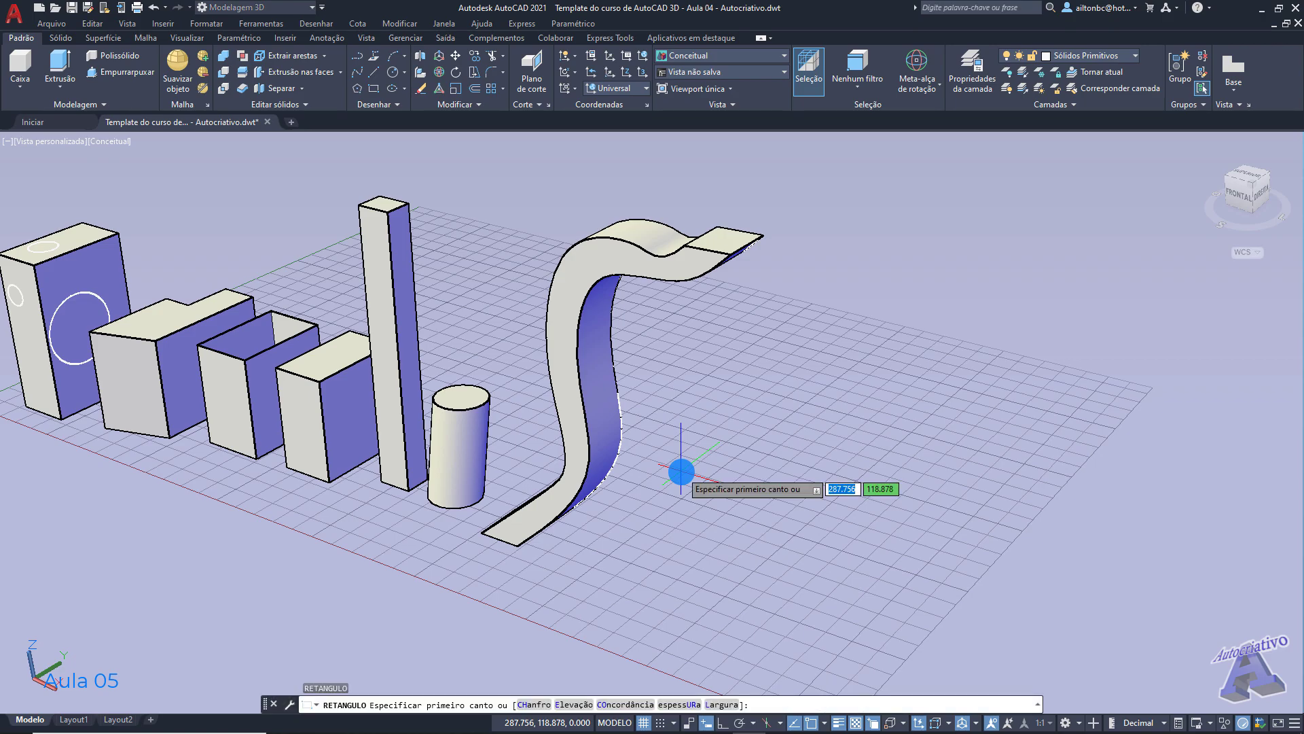
pyautogui.keyDown('shift'); pyautogui.moveTo(536, 422); pyautogui.dragTo(868, 514, button='middle'); pyautogui.keyUp('shift')
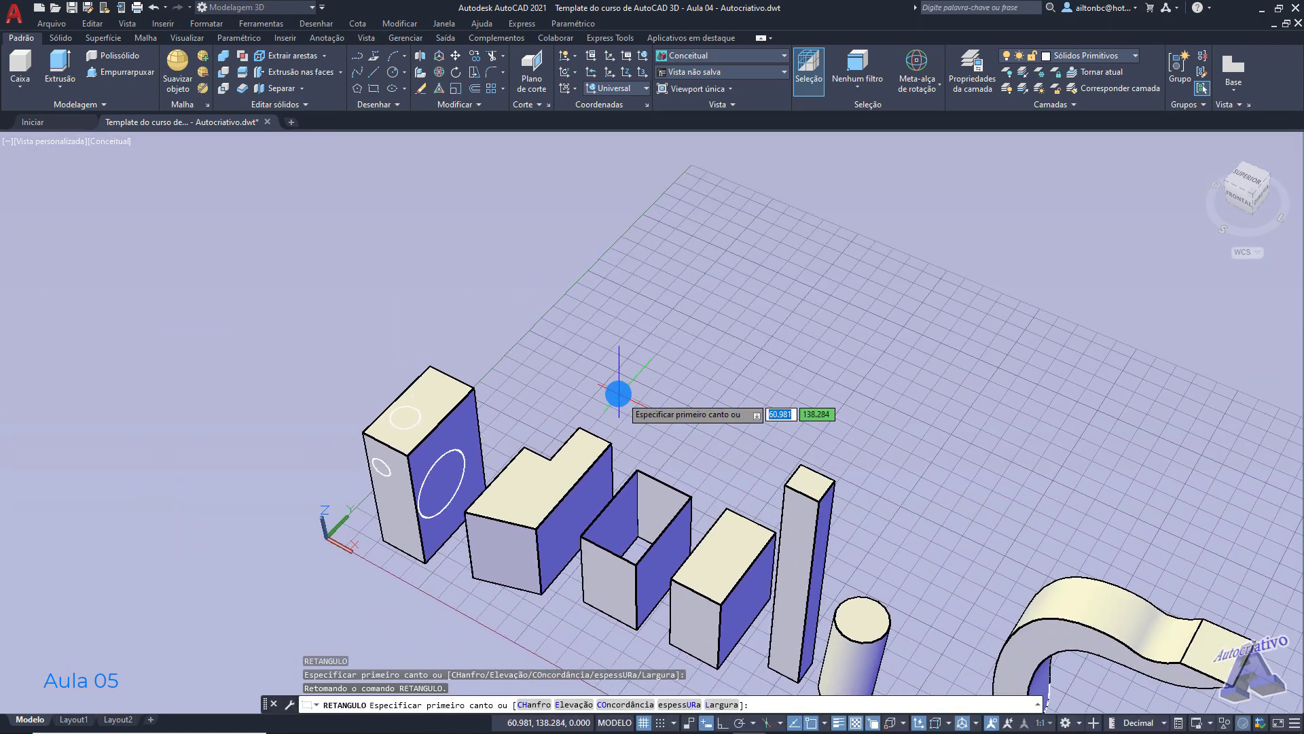
pyautogui.scroll(4, 620, 396)
pyautogui.moveTo(463, 307); pyautogui.dragTo(570, 416, button='middle')
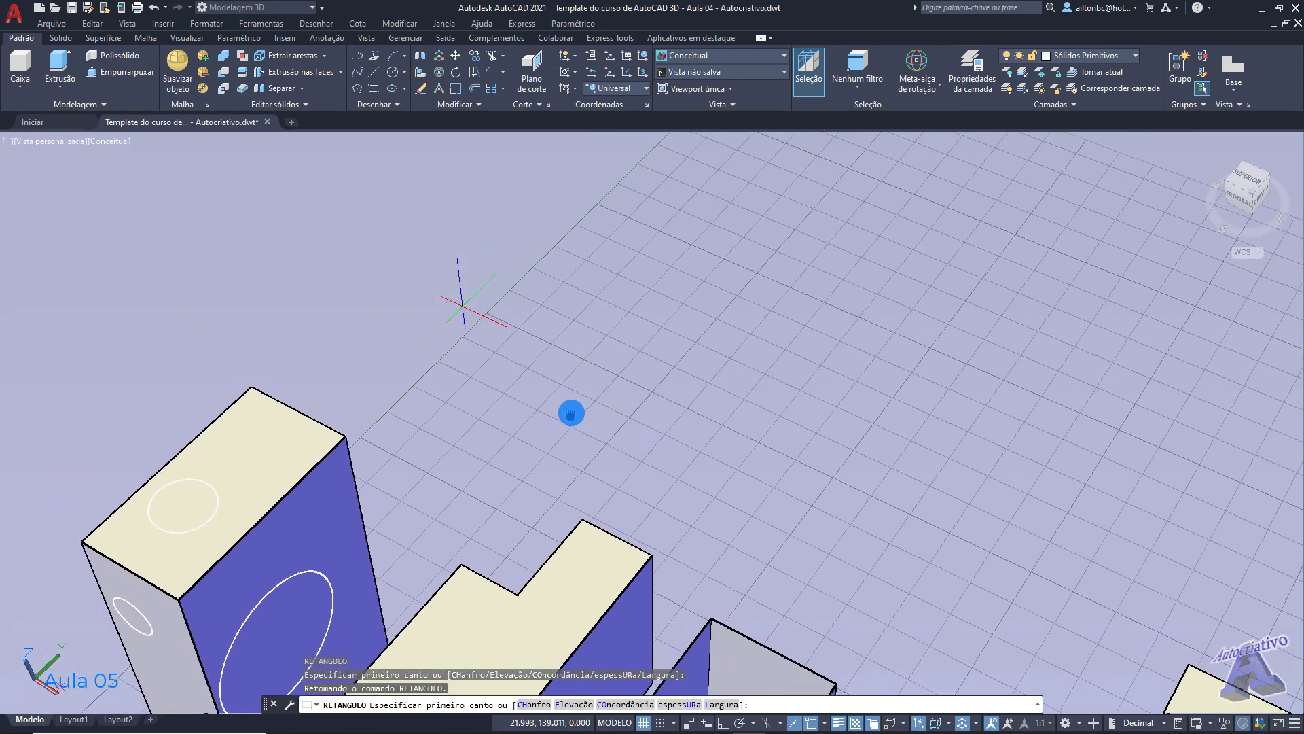
pyautogui.click(507, 373)
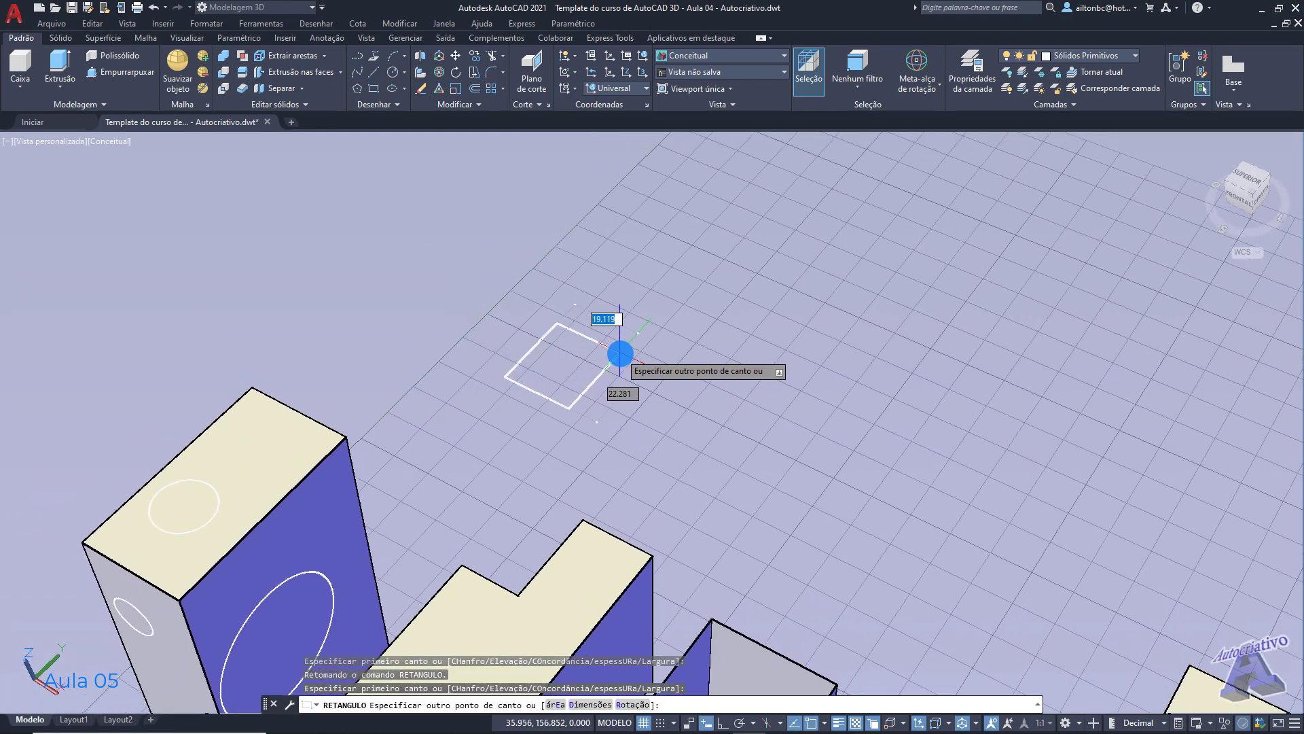
pyautogui.click(619, 353)
# Step: Extrude the new rectangle upward about 9.1 units with a taper angle of 20 degrees
pyautogui.click(61, 65)
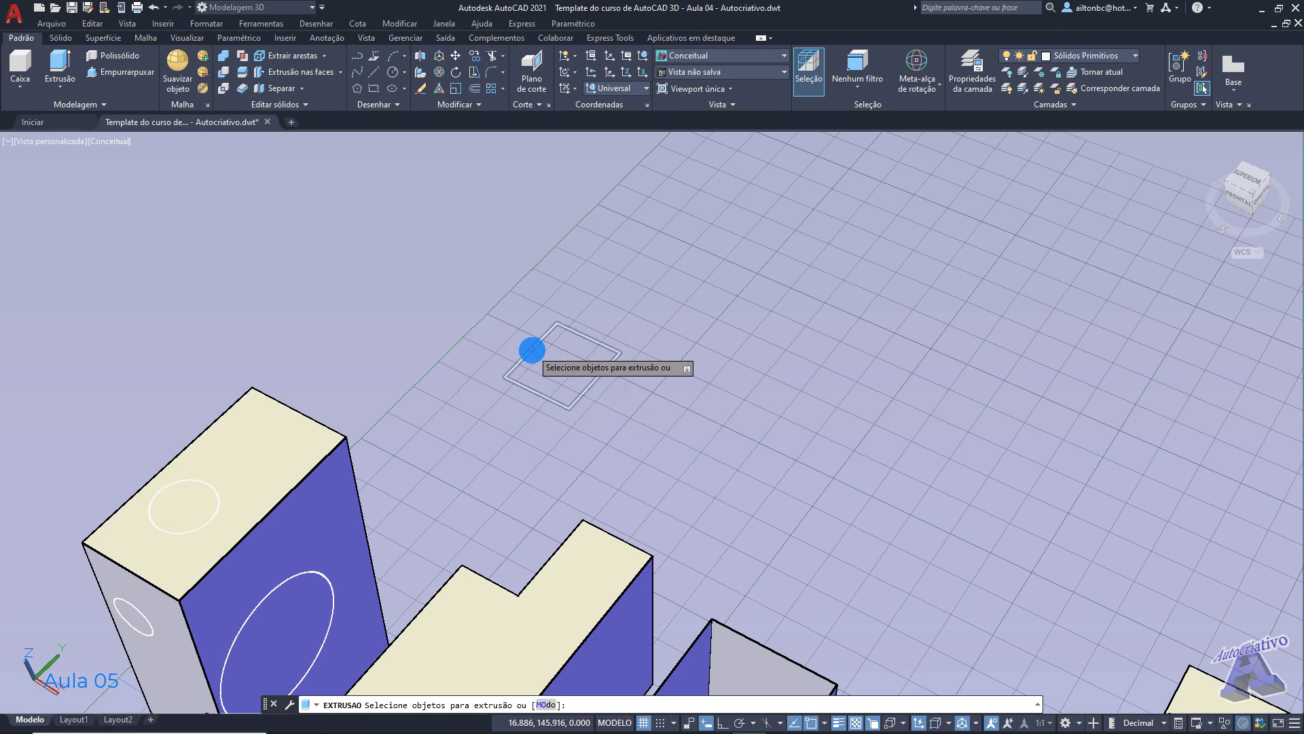
pyautogui.click(532, 350)
pyautogui.press('Return')
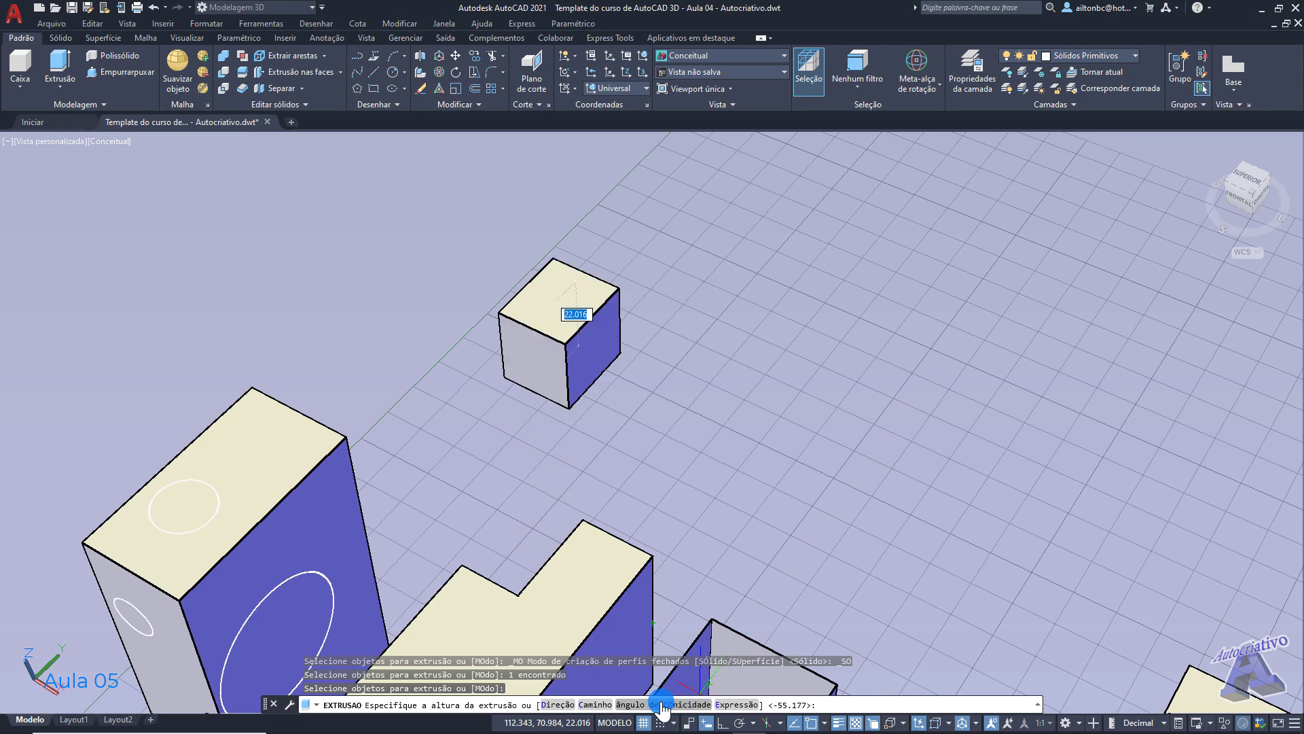
pyautogui.moveTo(585, 290); pyautogui.dragTo(615, 430, button='middle')
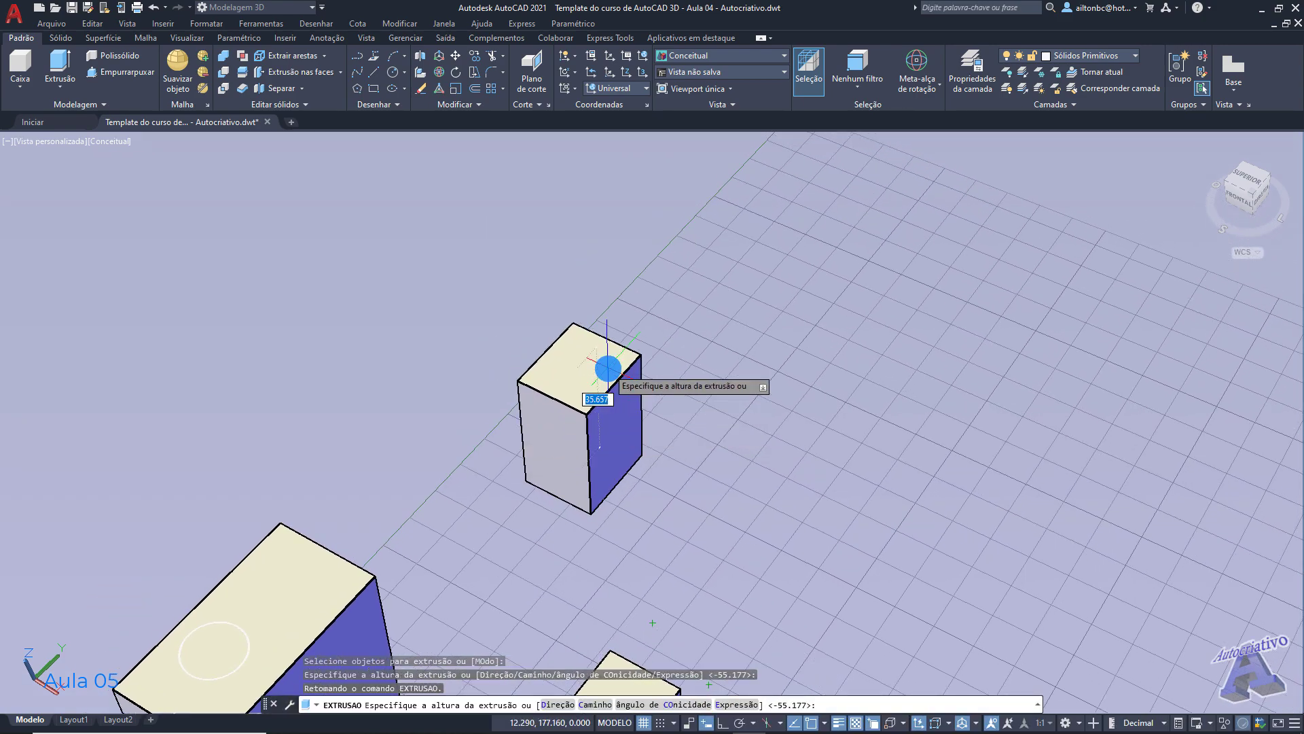
pyautogui.keyDown('shift'); pyautogui.moveTo(605, 373); pyautogui.dragTo(625, 275, button='middle'); pyautogui.keyUp('shift')
pyautogui.scroll(2, 659, 421)
pyautogui.moveTo(660, 492); pyautogui.dragTo(724, 283, button='middle')
pyautogui.keyDown('shift'); pyautogui.moveTo(738, 321); pyautogui.dragTo(725, 346, button='middle'); pyautogui.keyUp('shift')
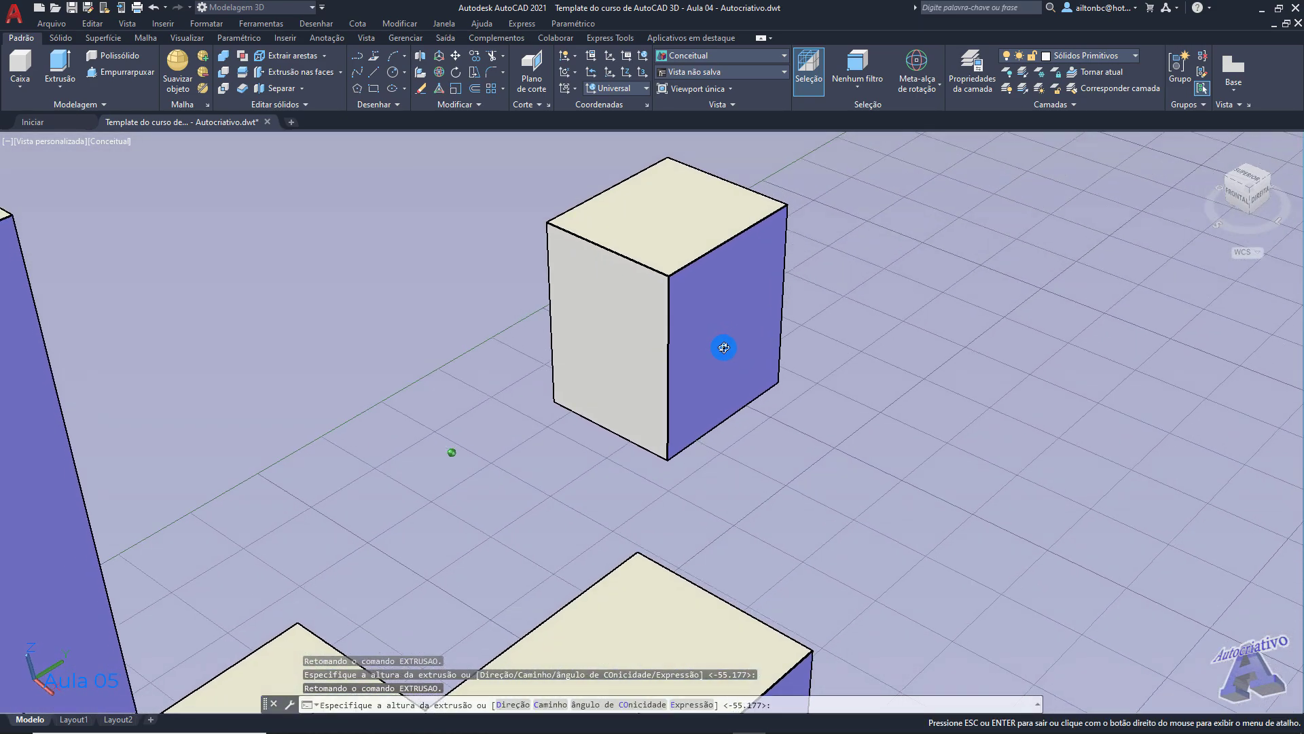
pyautogui.scroll(2, 724, 361)
pyautogui.moveTo(717, 401); pyautogui.dragTo(722, 489, button='middle')
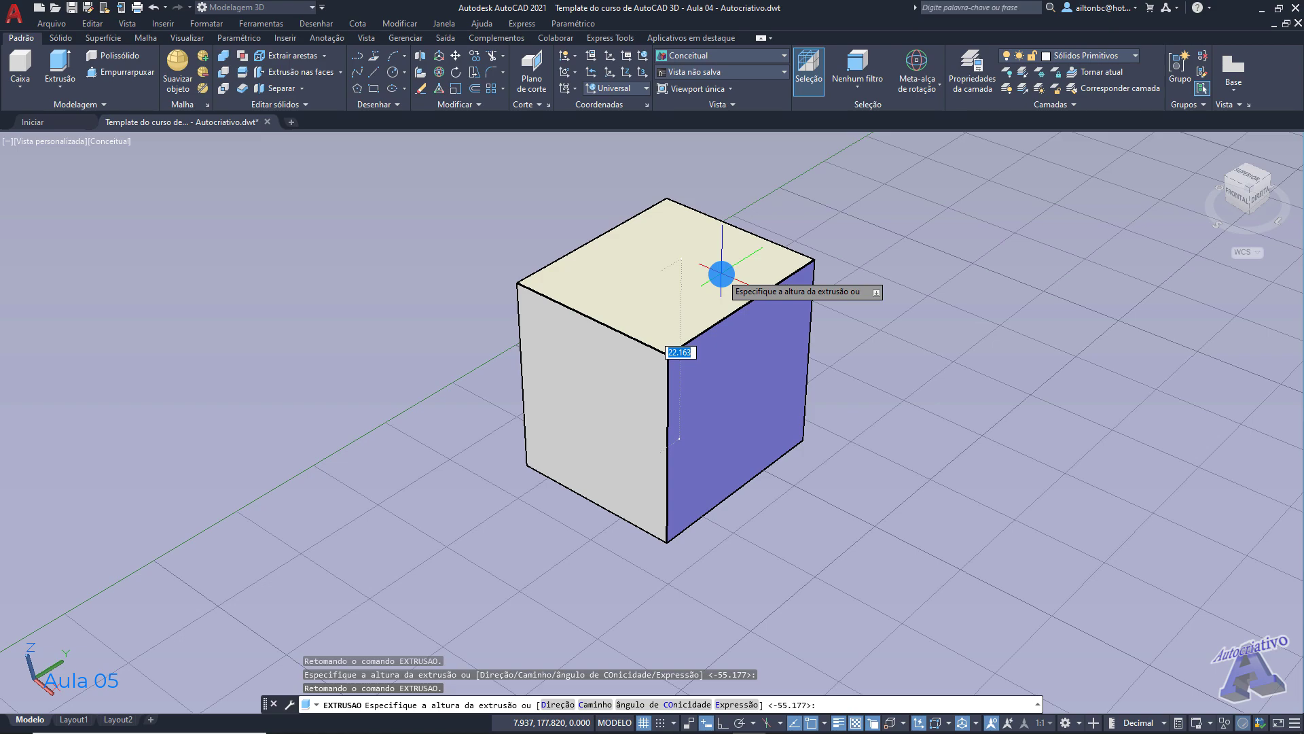
pyautogui.click(679, 705)
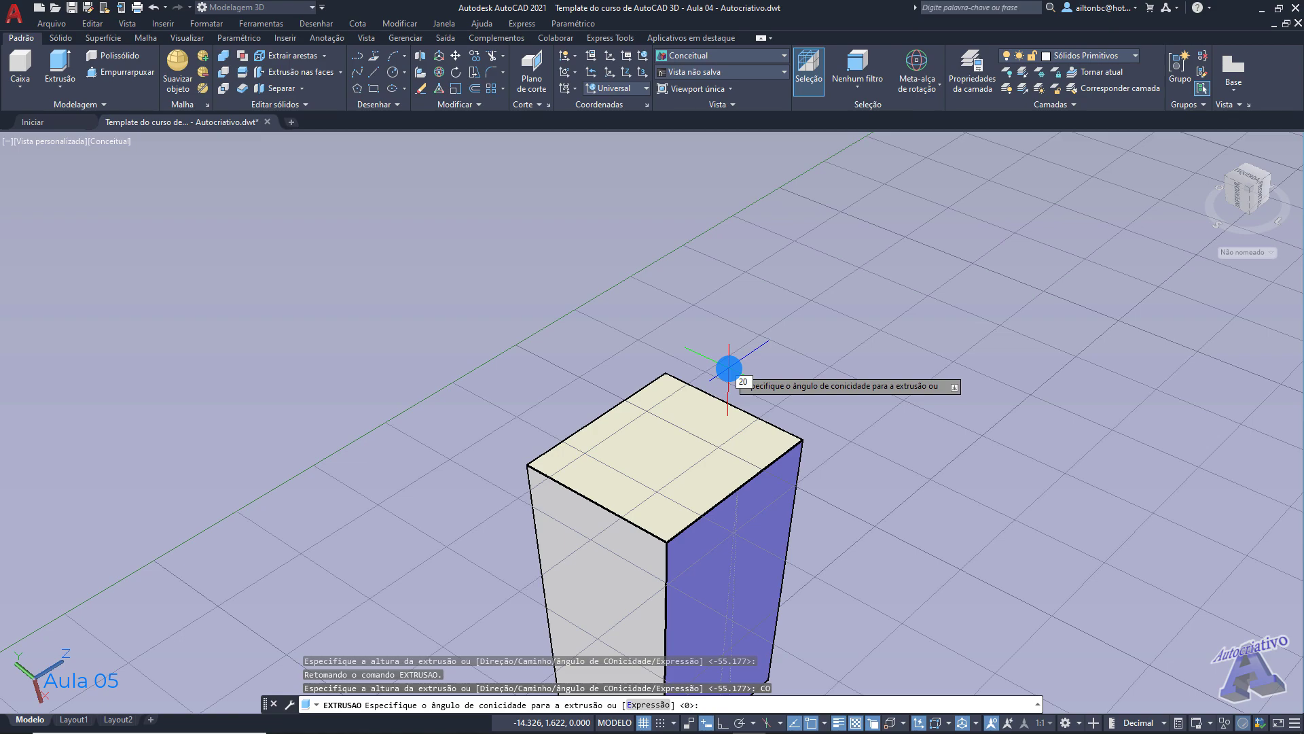
pyautogui.press('Return')
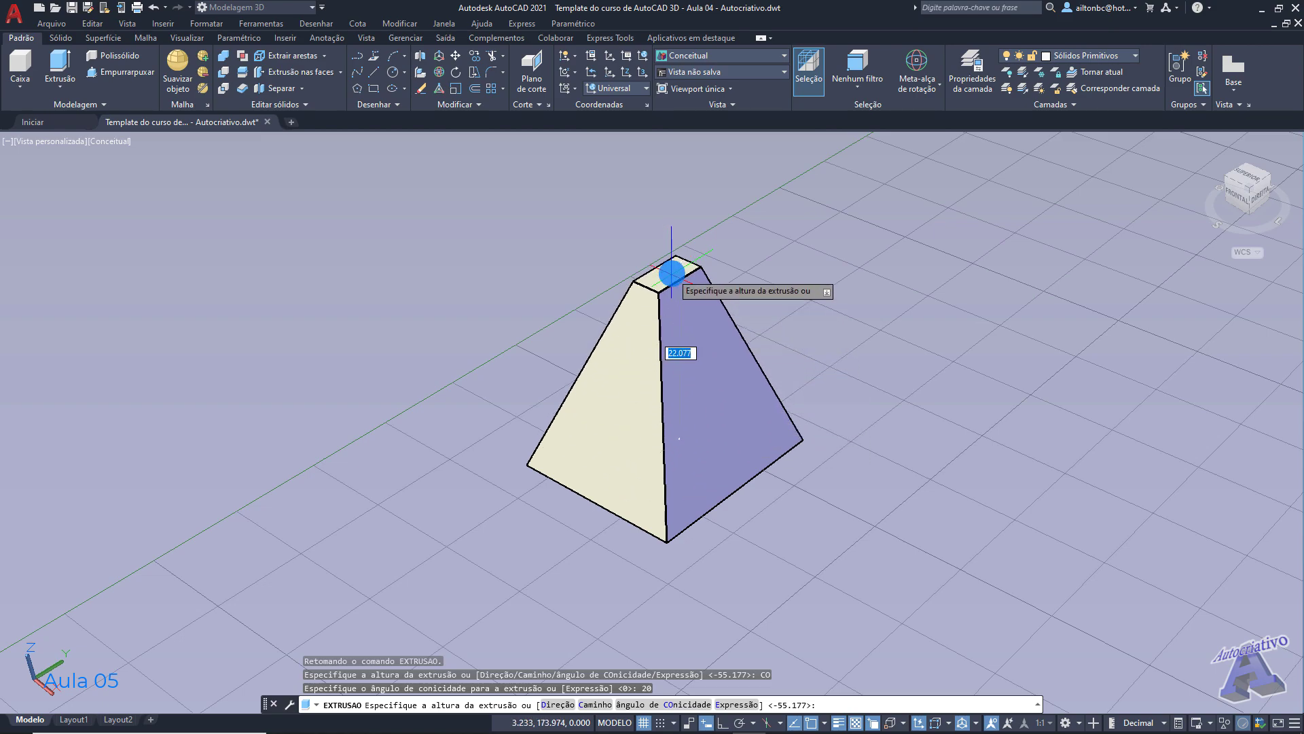
pyautogui.click(703, 382)
# Step: Draw a second rectangle on the grid beside the tapered solid
pyautogui.moveTo(842, 514); pyautogui.dragTo(706, 406, button='middle')
pyautogui.scroll(2, 679, 410)
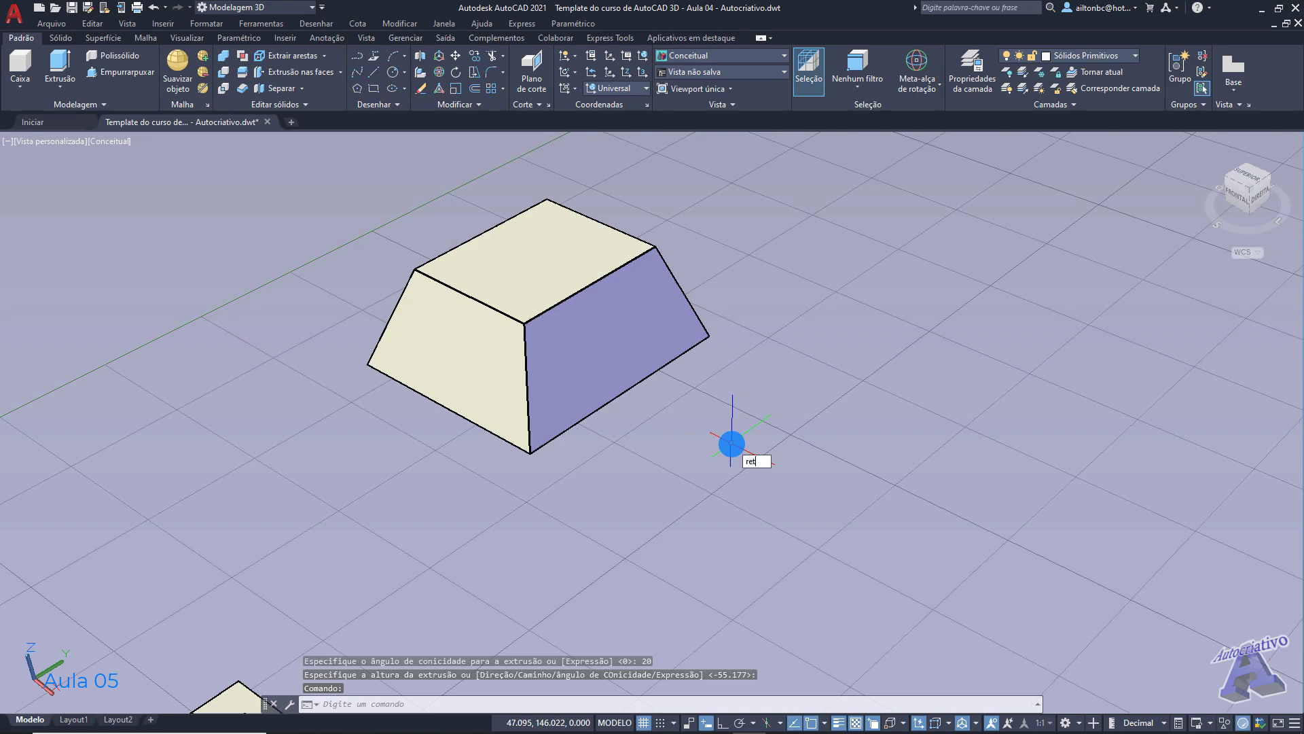
pyautogui.press('Return')
pyautogui.click(631, 493)
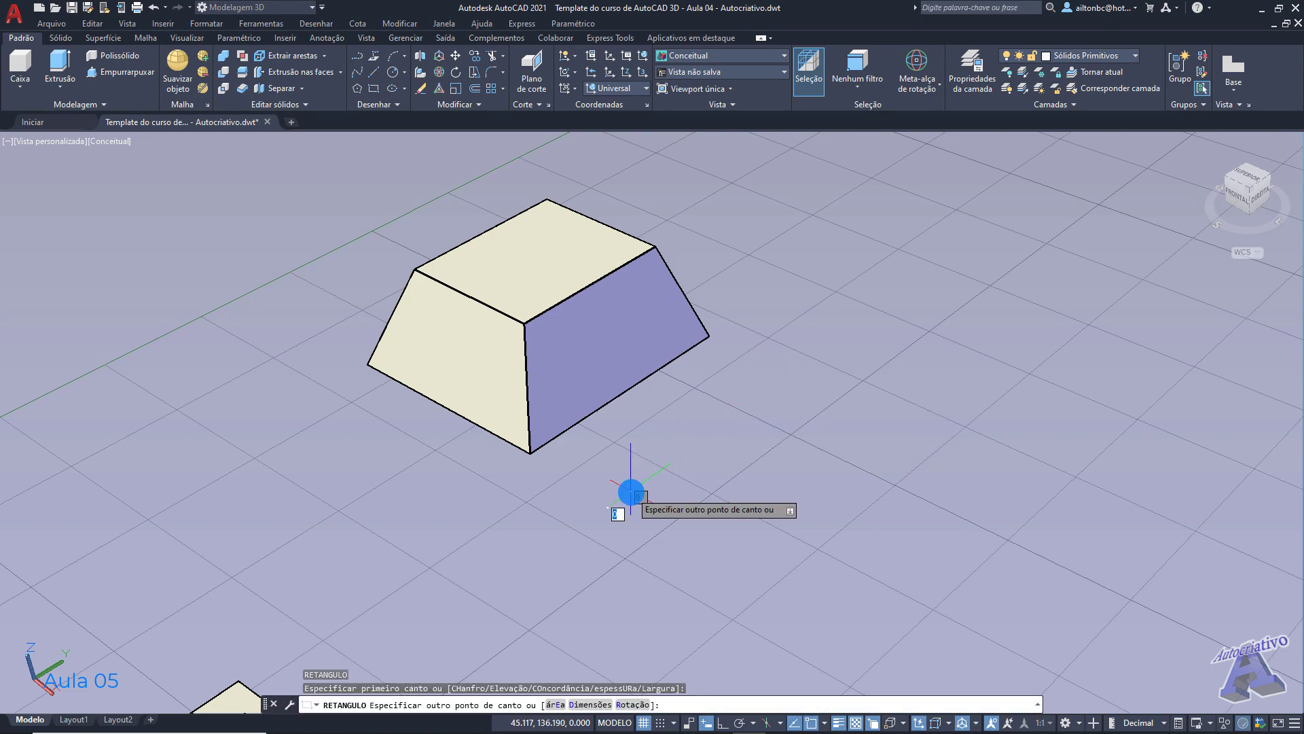
pyautogui.click(872, 454)
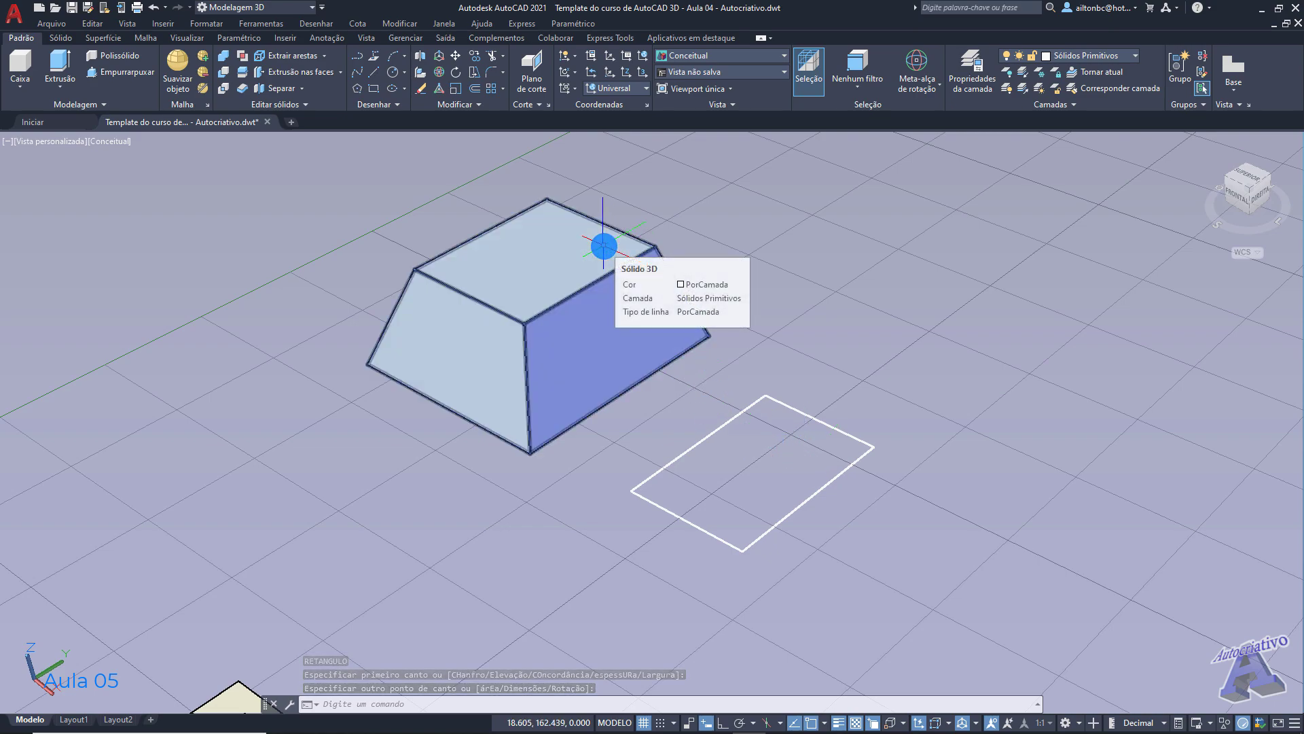
# Step: Extrude the second rectangle upward about 10.9 units with a taper angle of -20 degrees
pyautogui.click(60, 64)
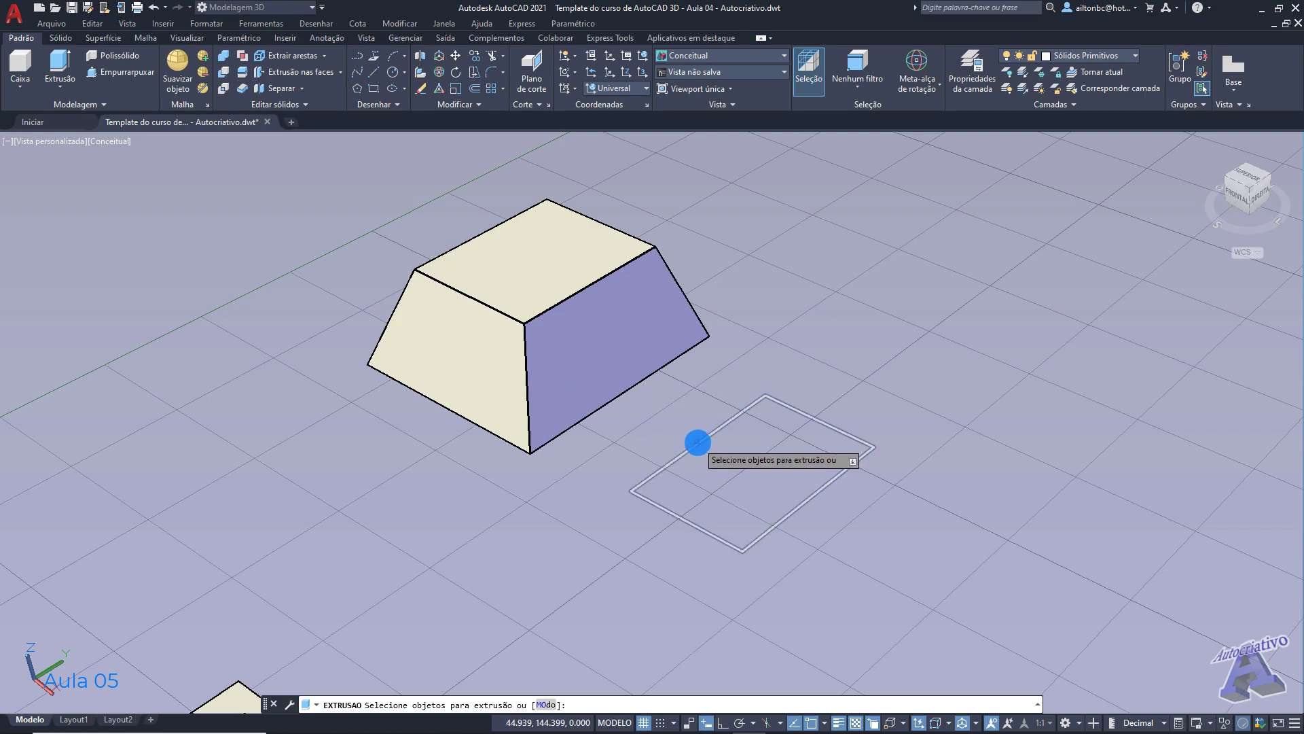
pyautogui.click(699, 443)
pyautogui.press('Return')
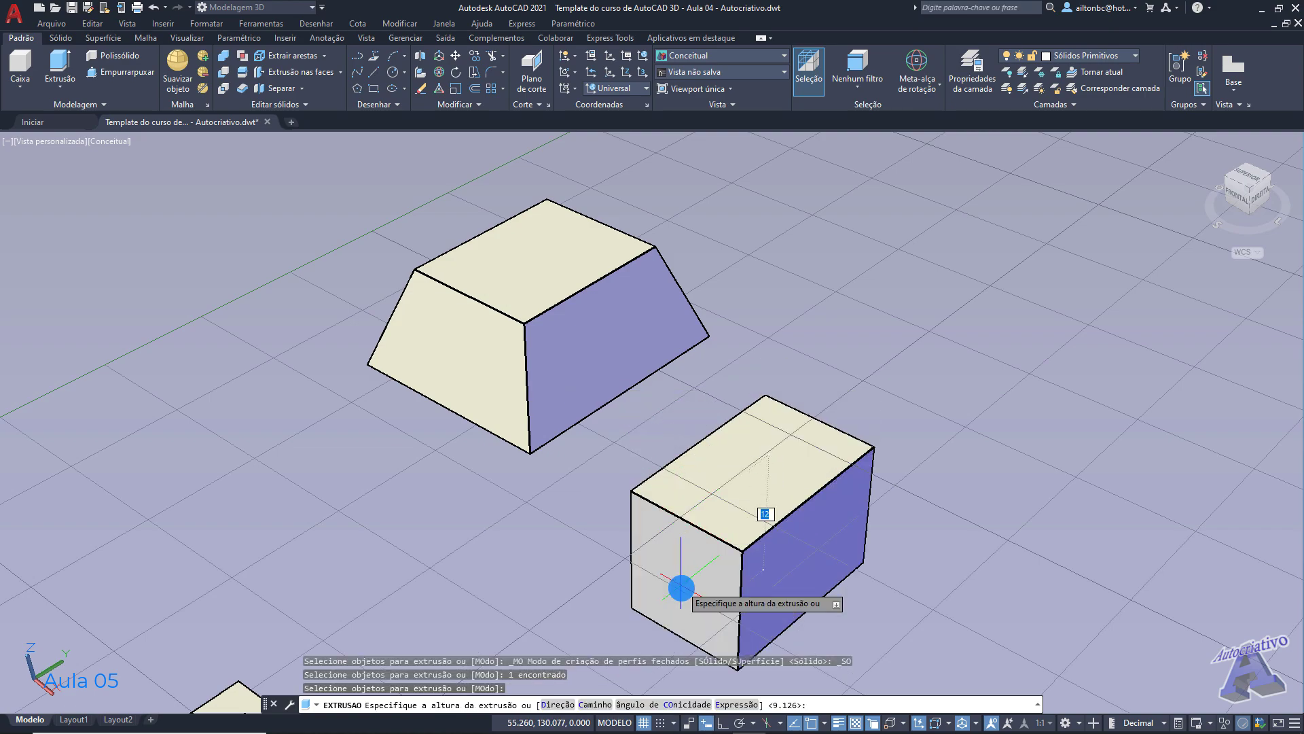
pyautogui.click(672, 705)
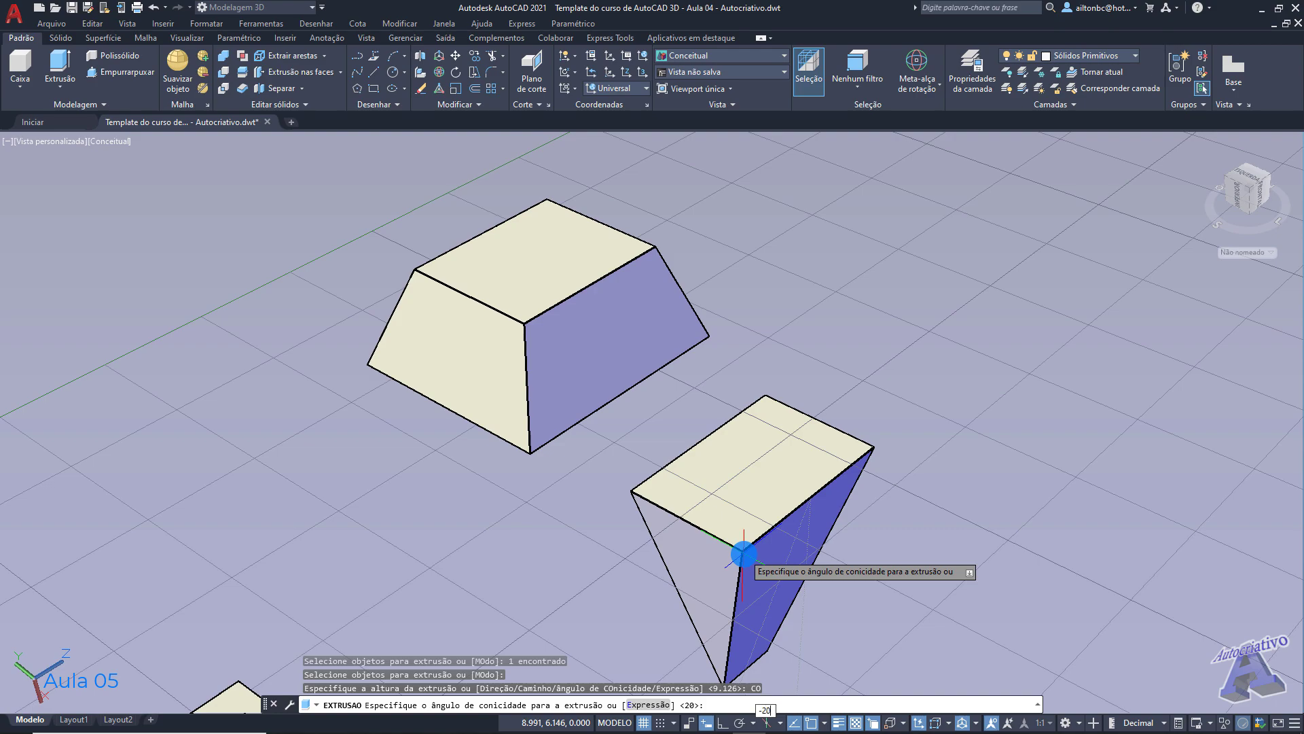
pyautogui.press('Return')
pyautogui.scroll(-2, 781, 402)
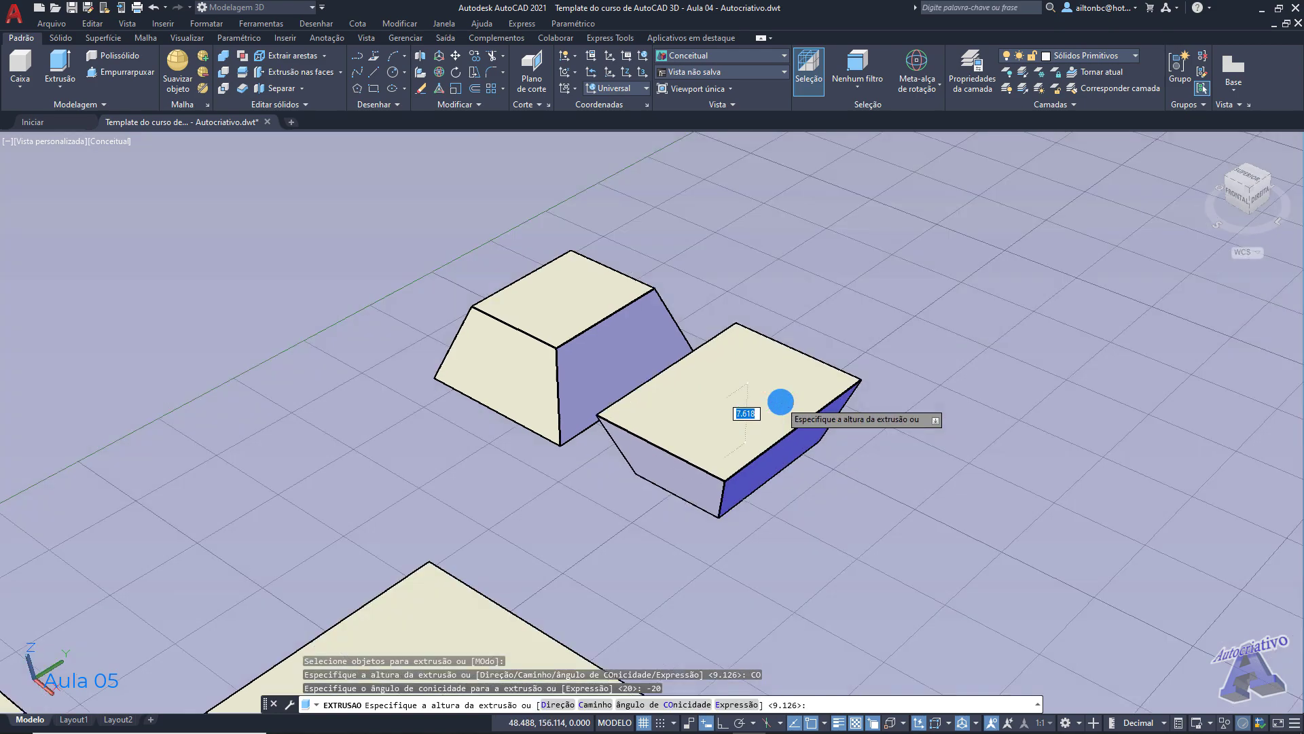
pyautogui.keyDown('shift'); pyautogui.moveTo(771, 460); pyautogui.dragTo(747, 436, button='middle'); pyautogui.keyUp('shift')
pyautogui.scroll(4, 747, 441)
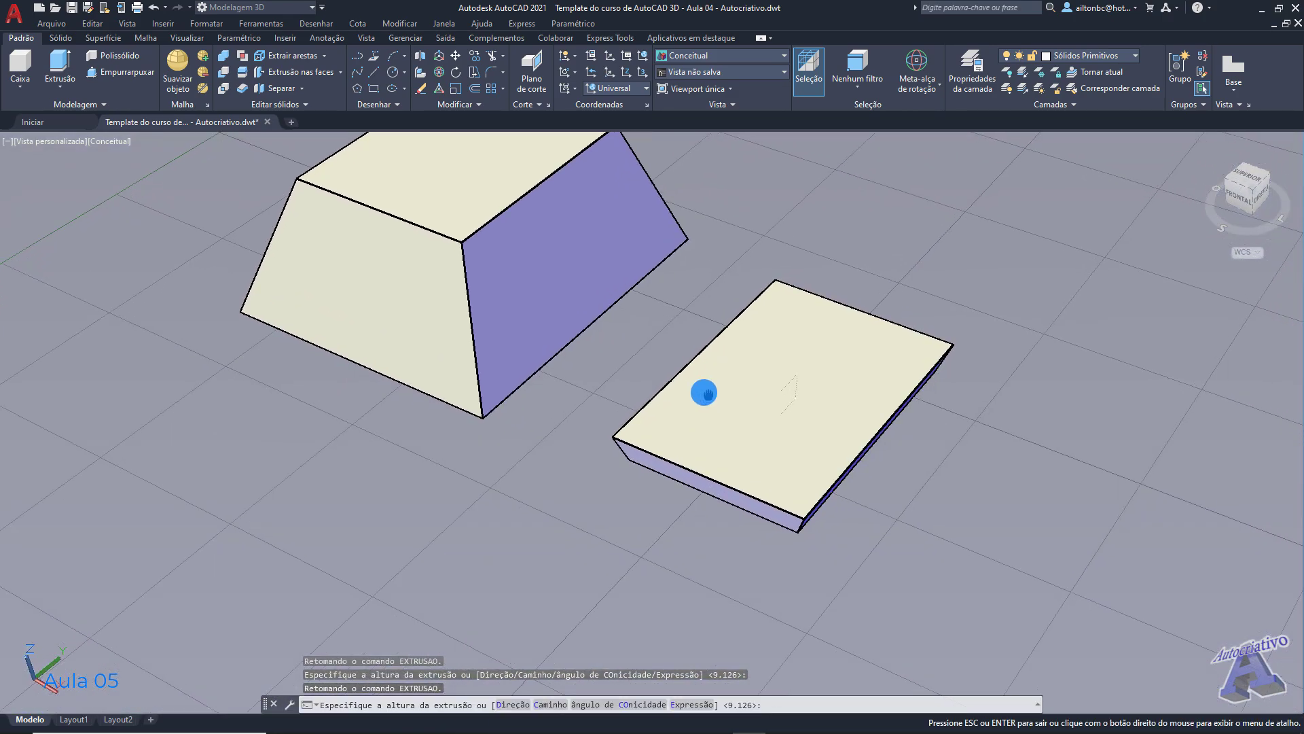
pyautogui.keyDown('shift'); pyautogui.moveTo(591, 476); pyautogui.dragTo(594, 448, button='middle'); pyautogui.keyUp('shift')
pyautogui.scroll(-5, 605, 448)
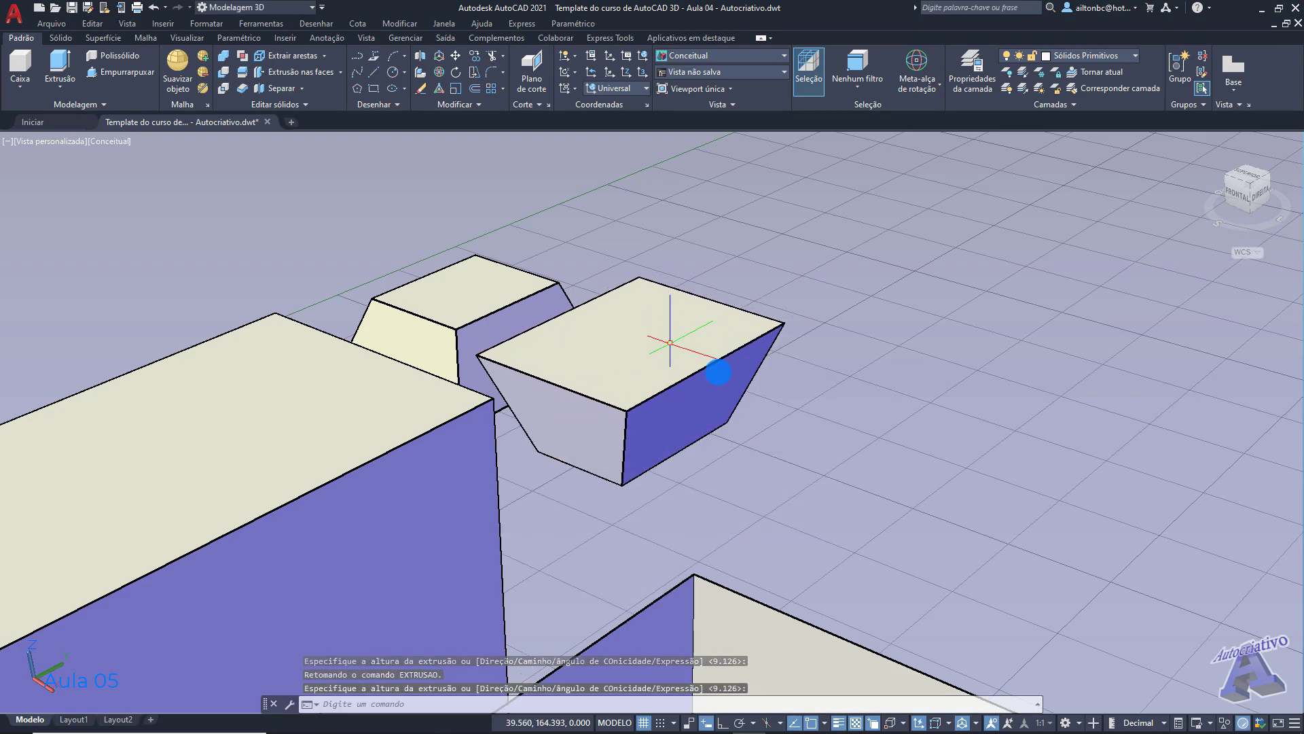
pyautogui.keyDown('shift'); pyautogui.moveTo(876, 422); pyautogui.dragTo(824, 469, button='middle'); pyautogui.keyUp('shift')
pyautogui.press('Return')
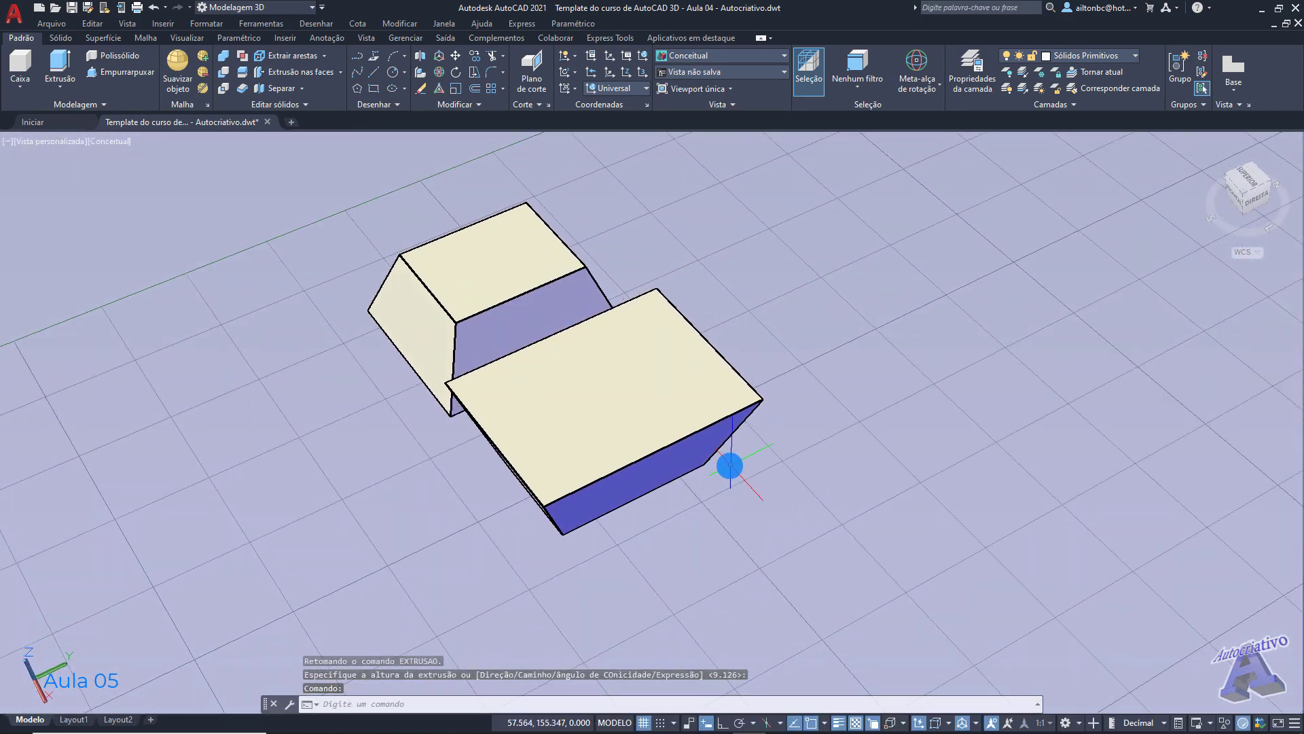
# Step: Draw a third rectangle on the open grid in front of the two tapered solids
pyautogui.scroll(-6, 751, 541)
pyautogui.moveTo(727, 539); pyautogui.dragTo(548, 443, button='middle')
pyautogui.scroll(-5, 553, 553)
pyautogui.scroll(3, 629, 430)
pyautogui.scroll(5, 629, 430)
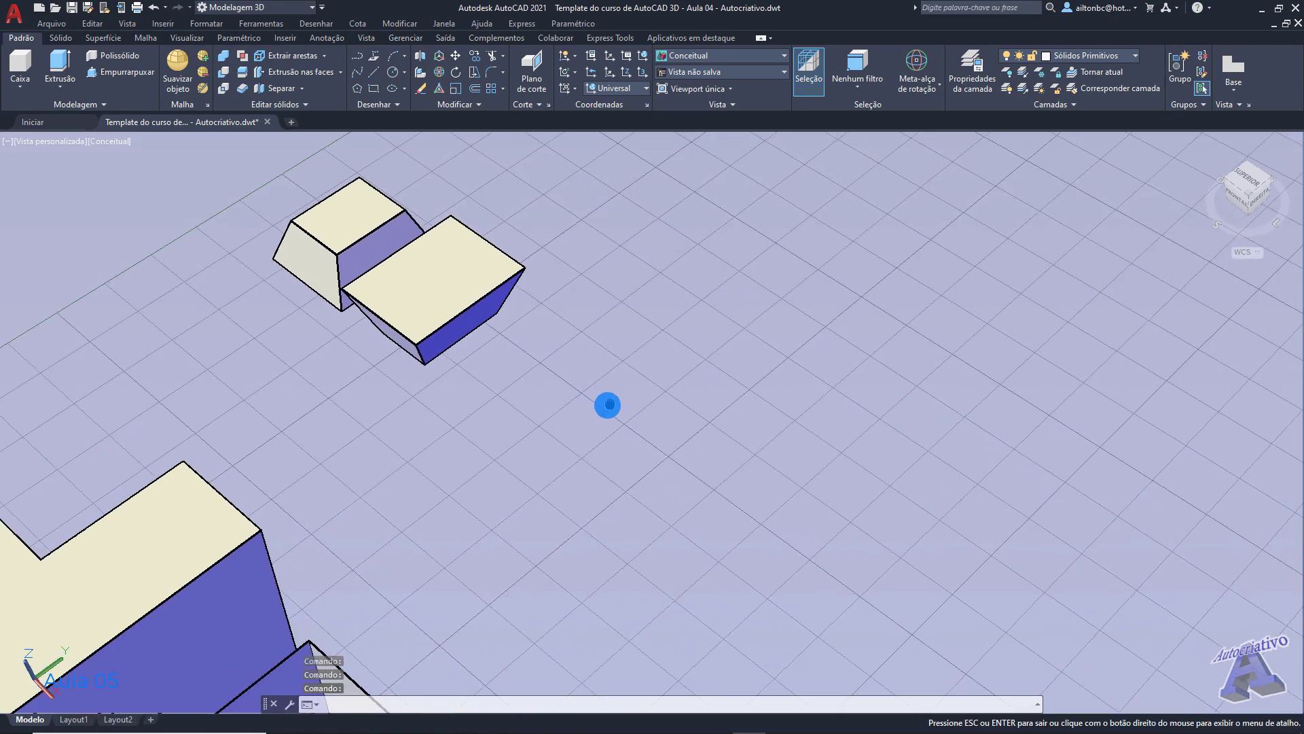
pyautogui.press('Return')
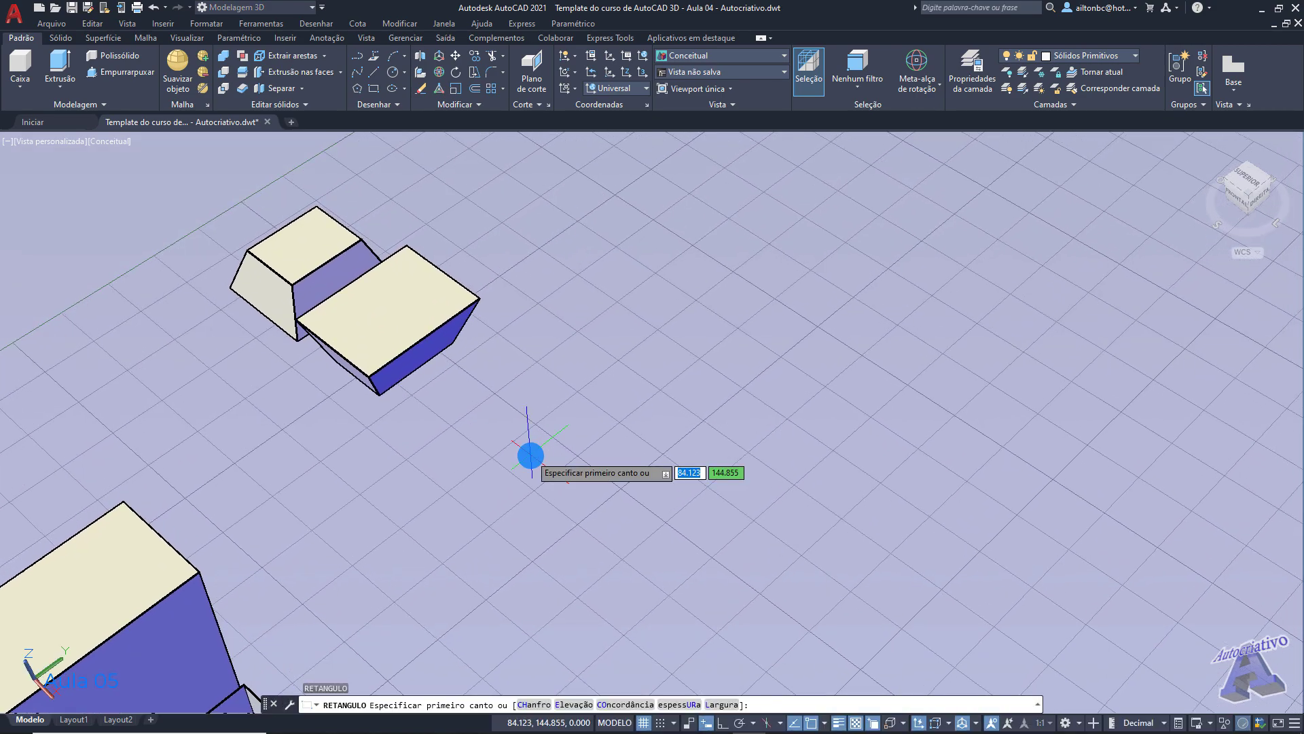
pyautogui.click(506, 454)
pyautogui.click(683, 442)
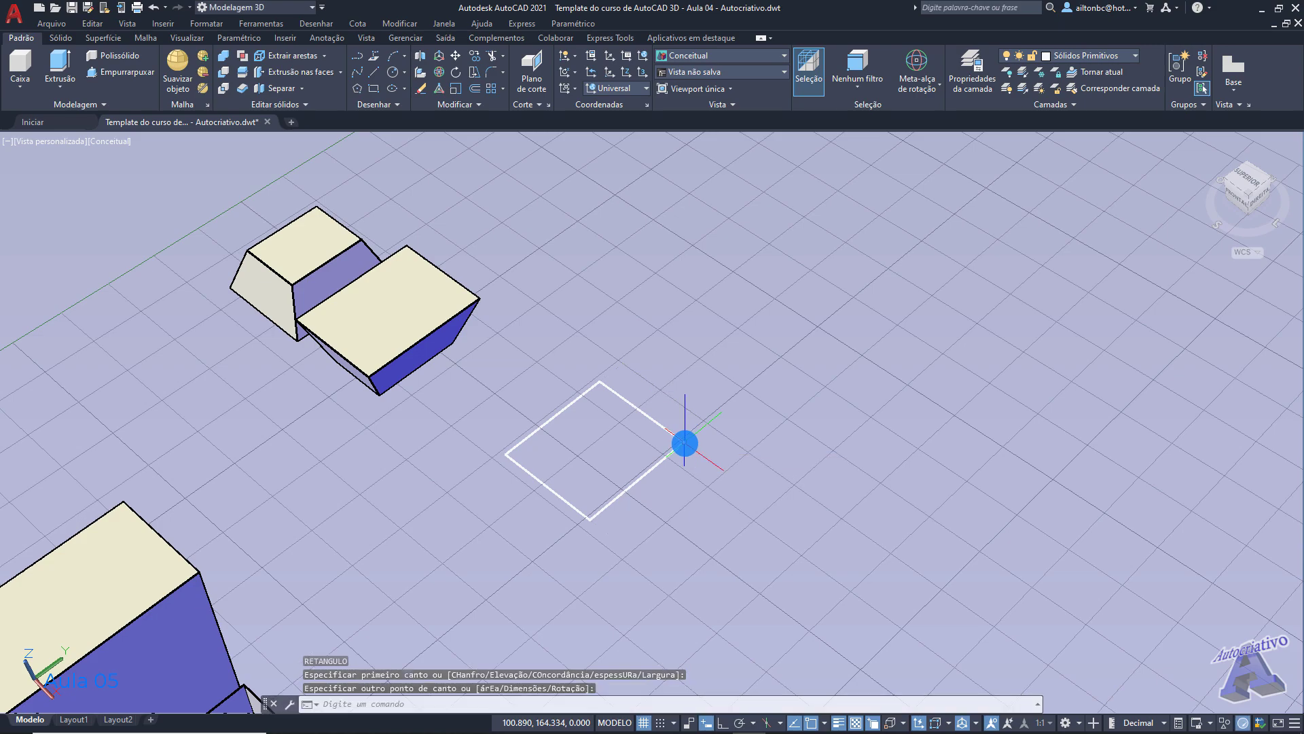
# Step: Extrude the third rectangle using the Expression option with 10+10 as the height
pyautogui.click(60, 61)
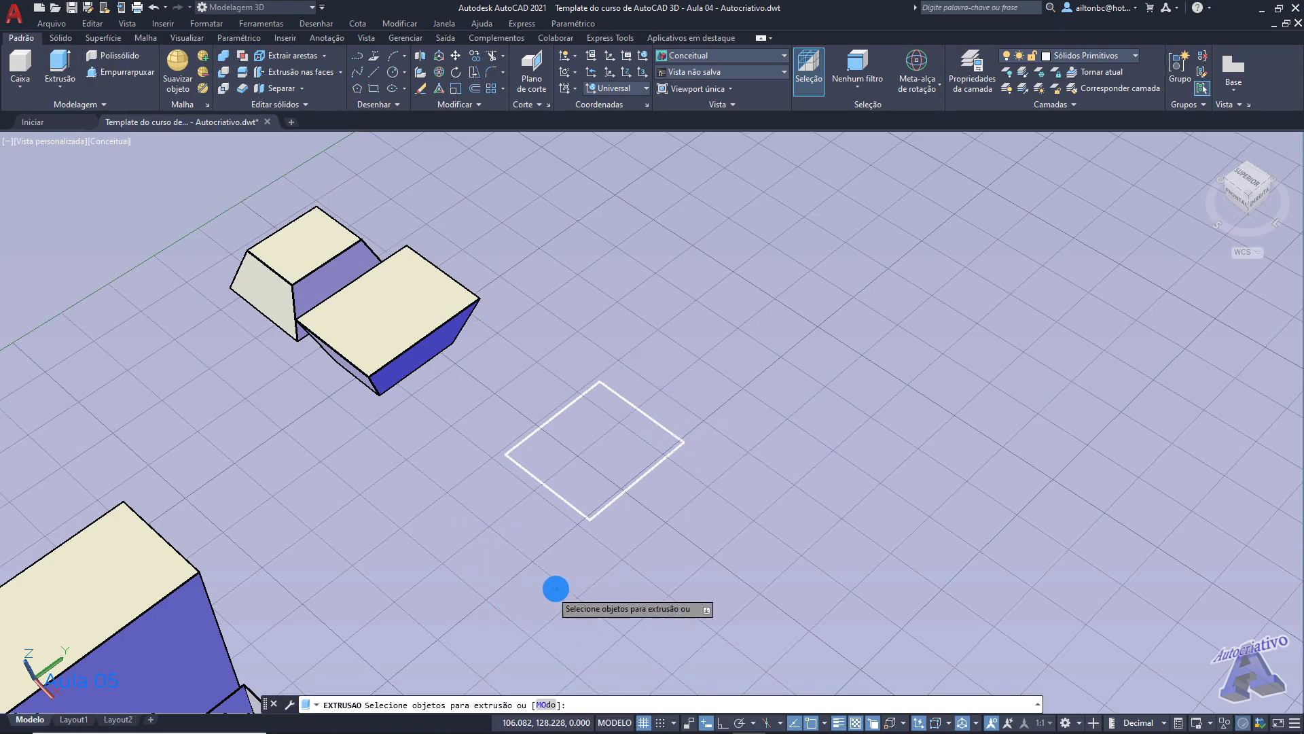
pyautogui.click(570, 505)
pyautogui.press('Return')
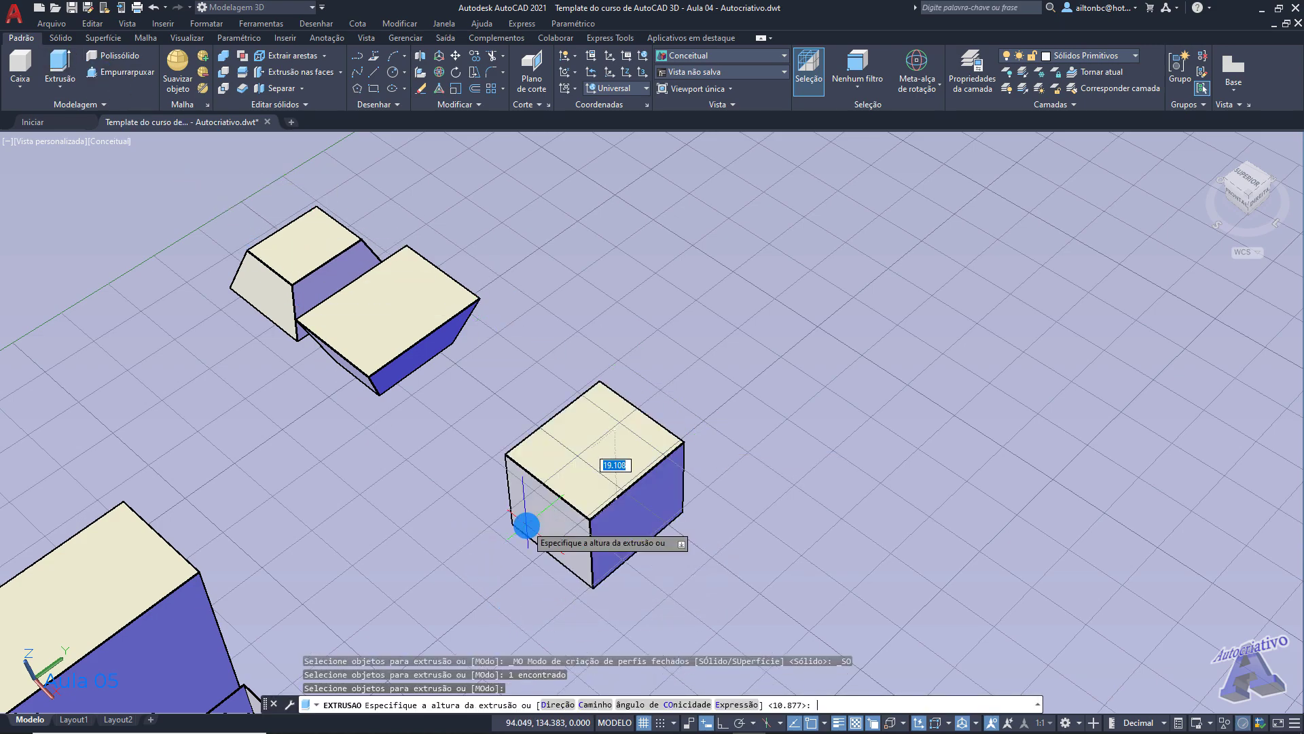
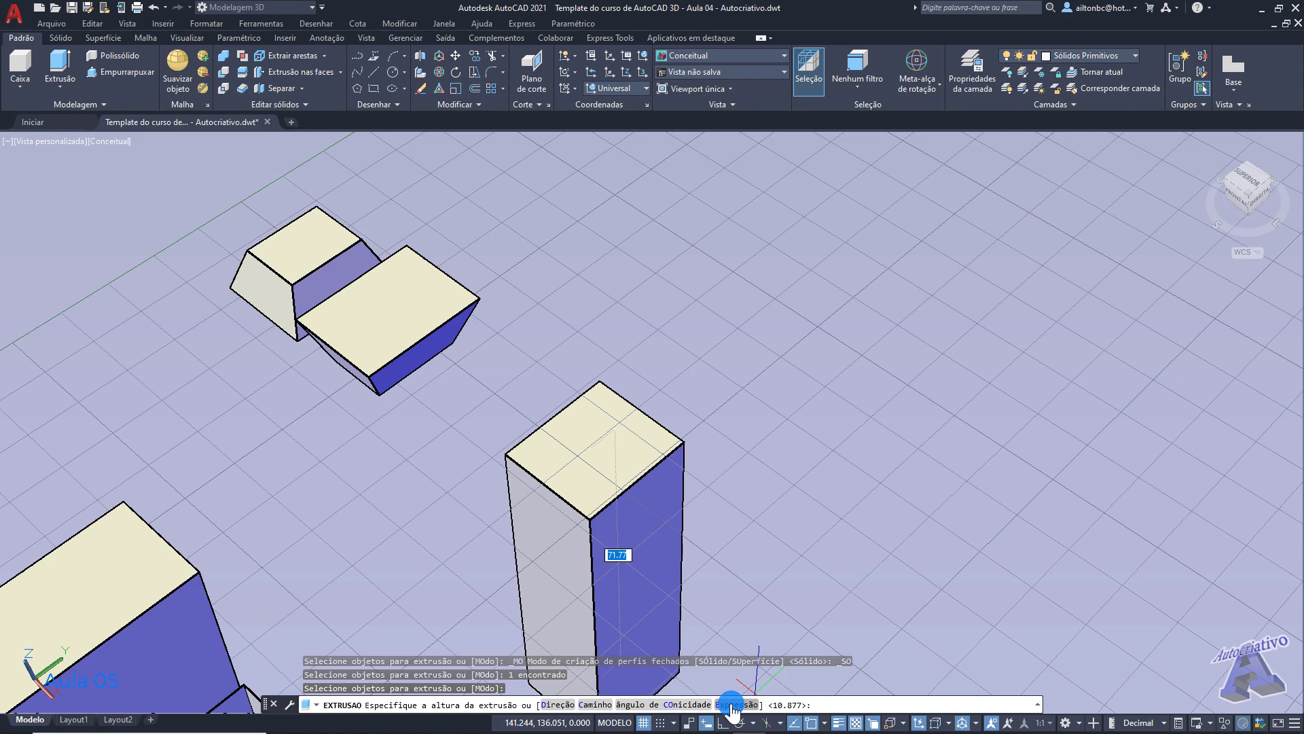
pyautogui.click(732, 703)
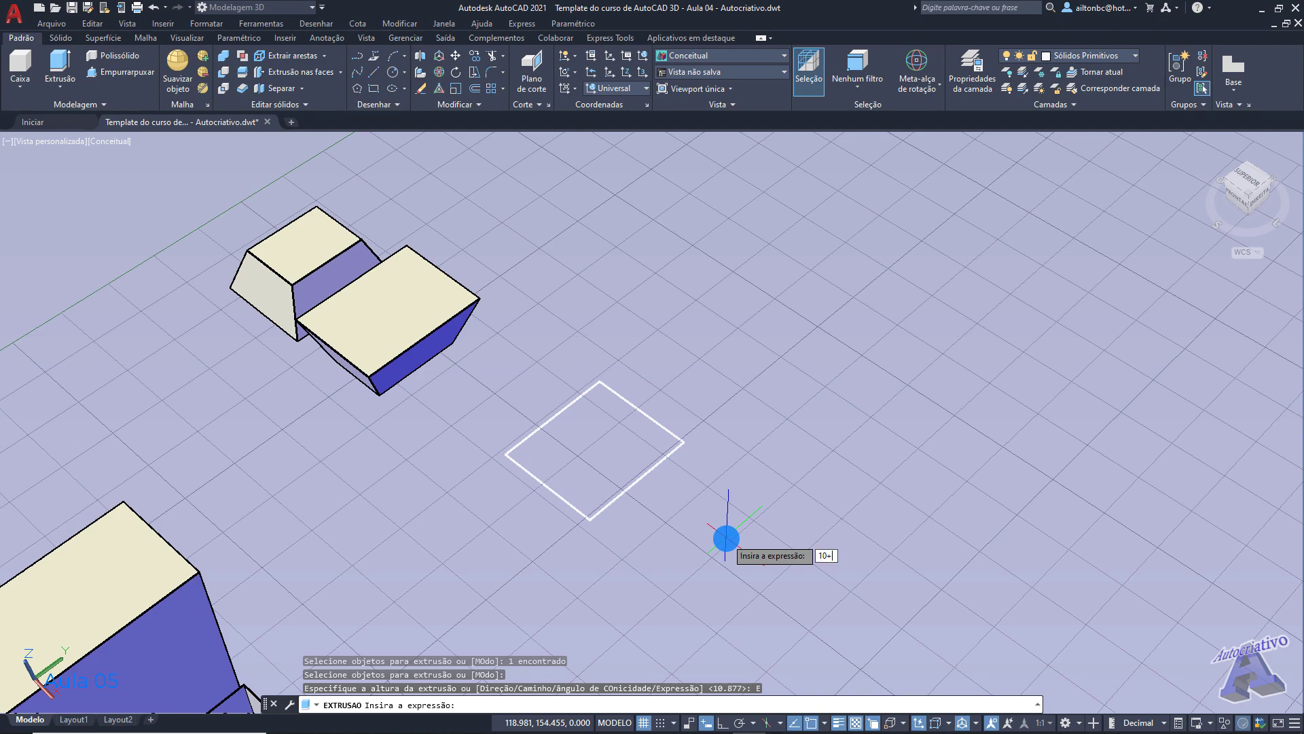
pyautogui.press('Return')
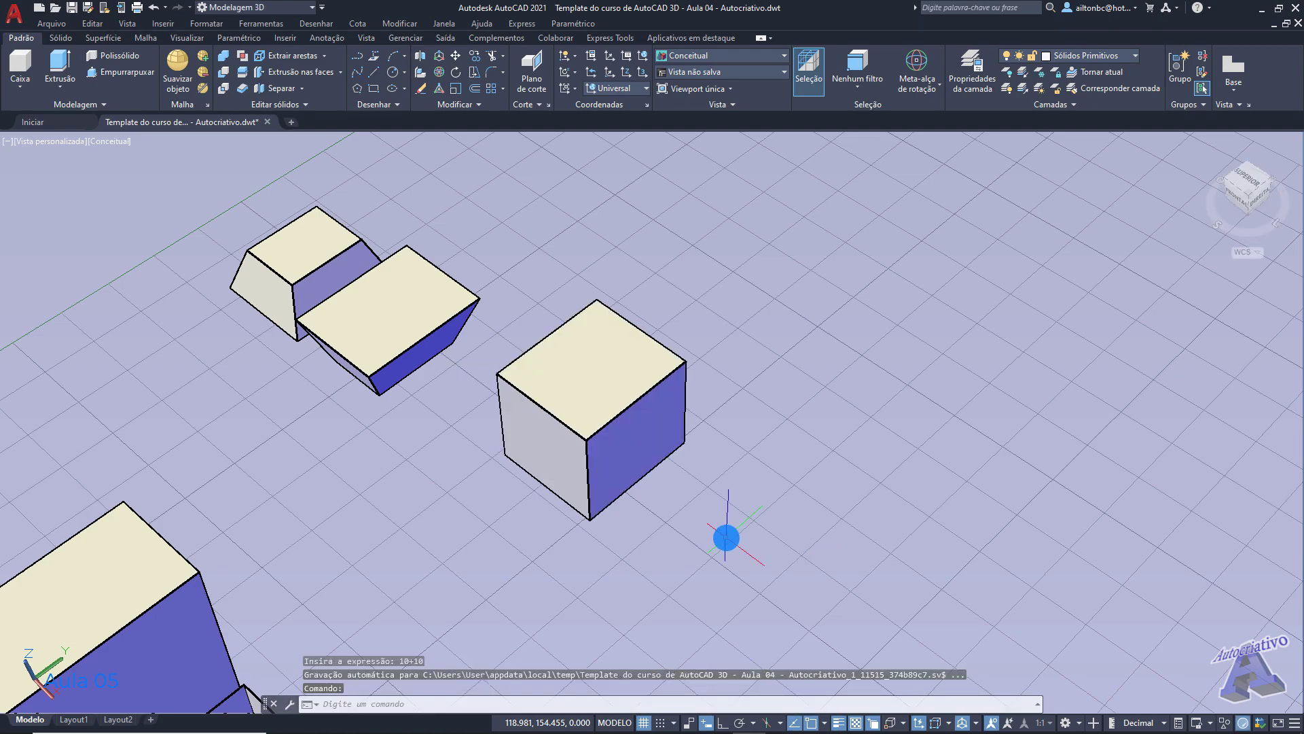
# Step: Measure the height of the new box along one vertical edge with the DIST command
pyautogui.keyDown('shift'); pyautogui.moveTo(711, 500); pyautogui.dragTo(637, 413, button='middle'); pyautogui.keyUp('shift')
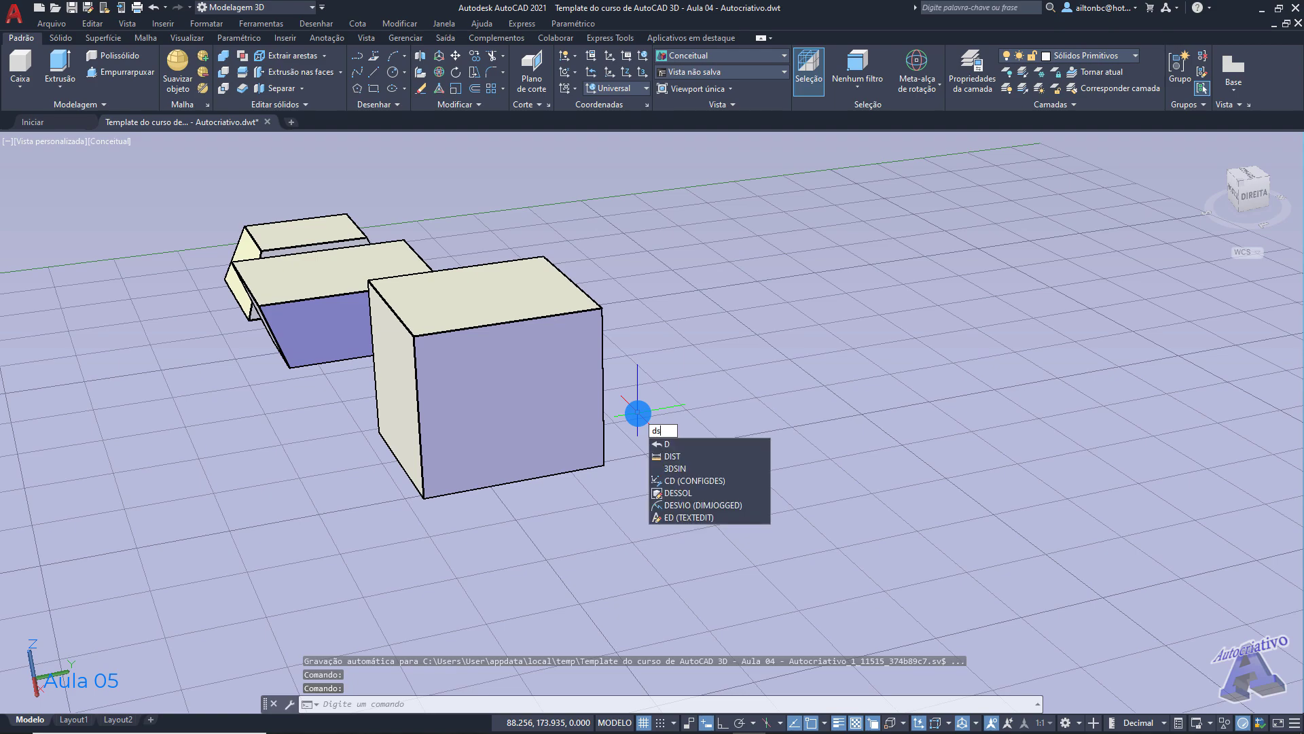
pyautogui.press('BackSpace')
pyautogui.write('ist')
pyautogui.press('Return')
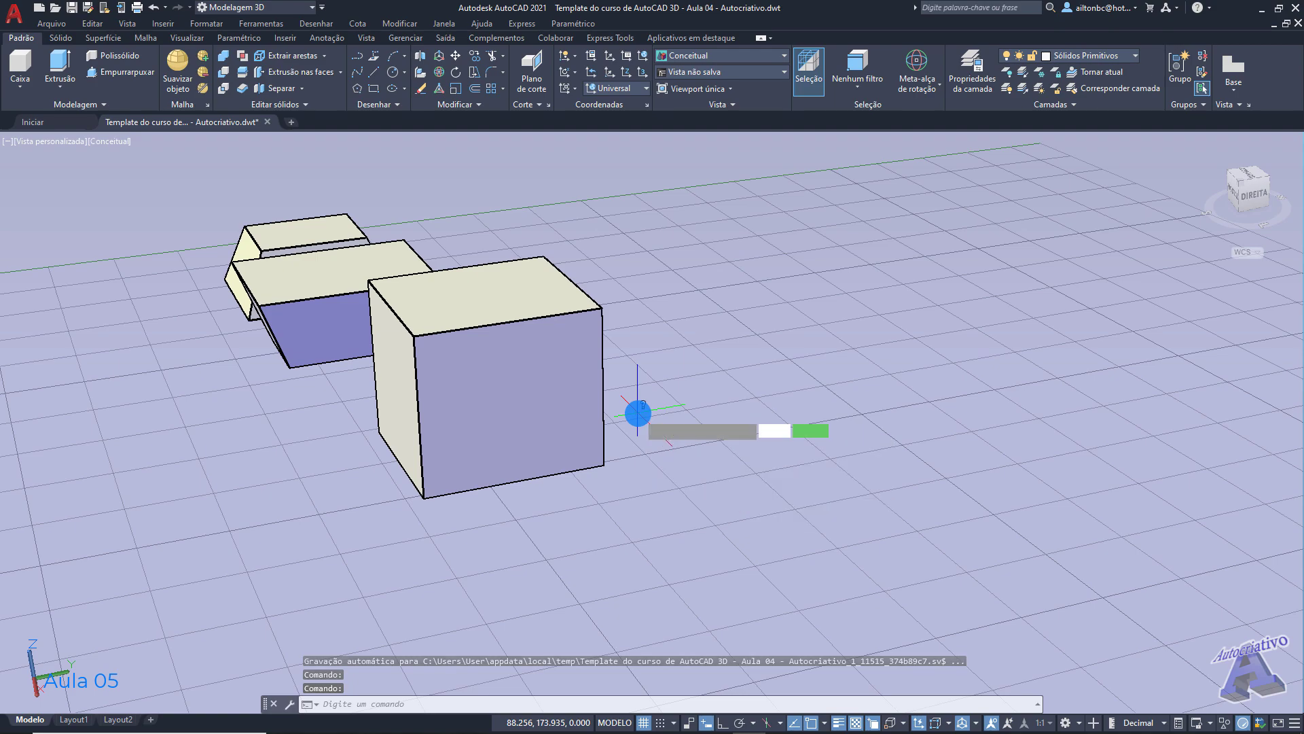
pyautogui.click(602, 309)
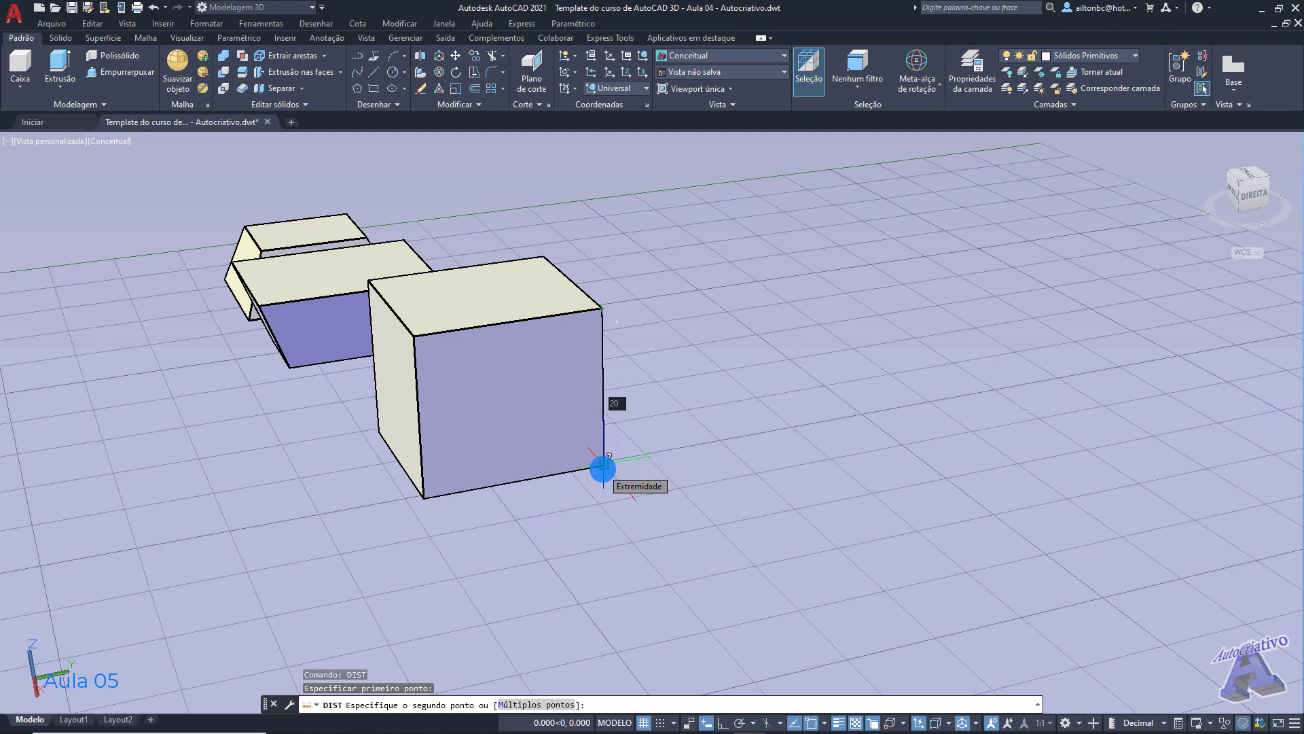
pyautogui.press('Escape')
pyautogui.keyDown('shift'); pyautogui.moveTo(571, 402); pyautogui.dragTo(516, 373, button='middle'); pyautogui.keyUp('shift')
pyautogui.scroll(-5, 620, 468)
pyautogui.scroll(-2, 480, 332)
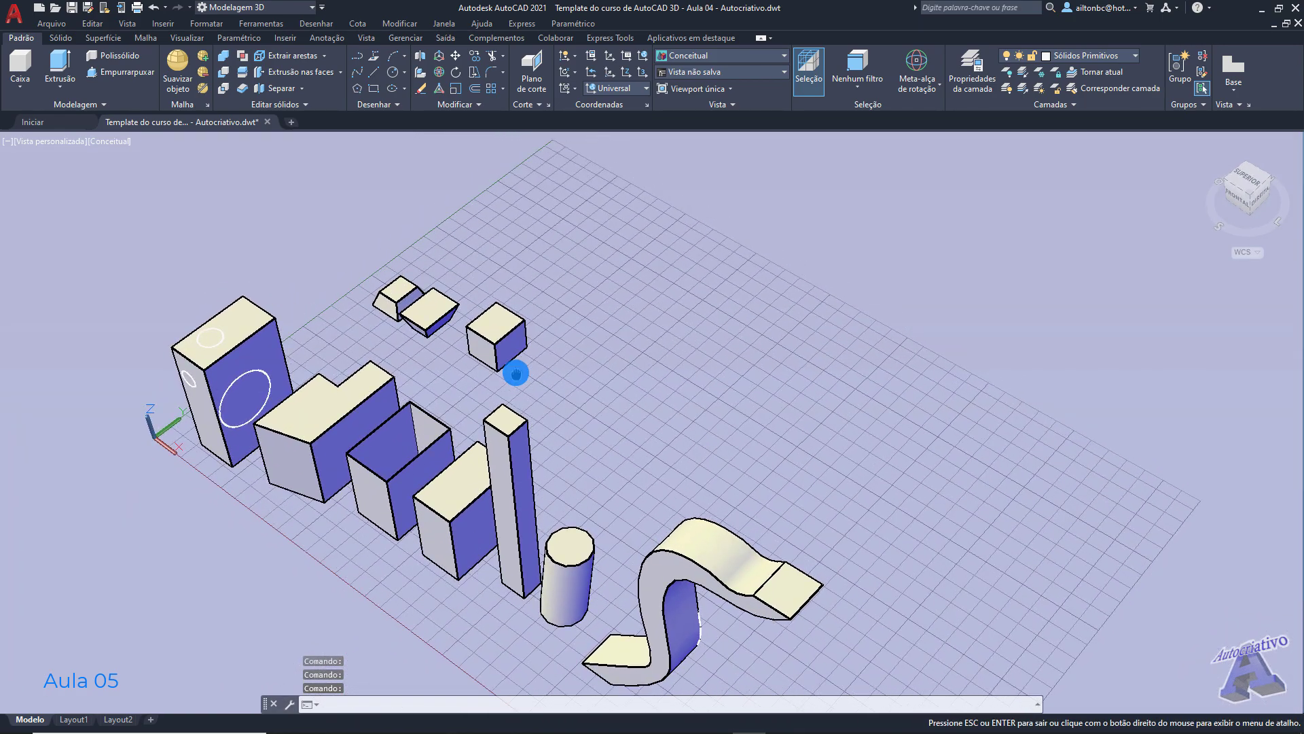
pyautogui.click(59, 66)
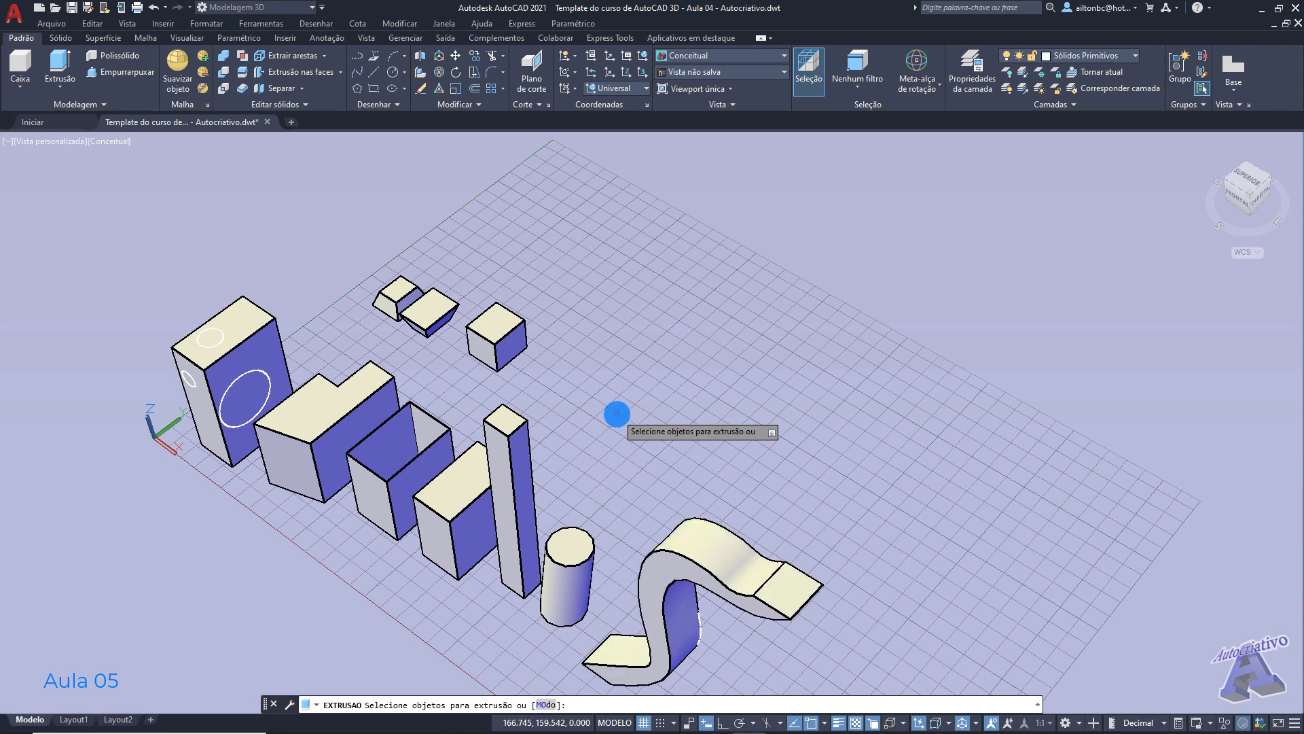
pyautogui.press('Escape')
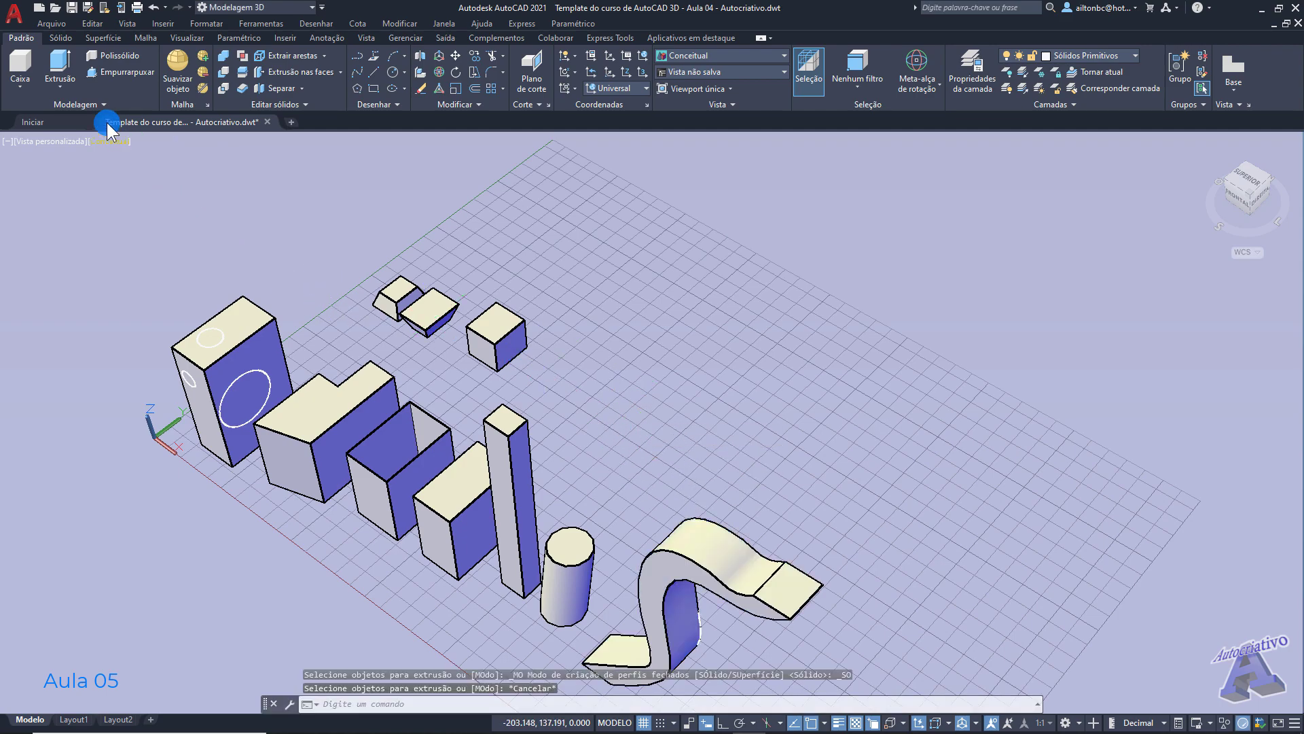
pyautogui.click(62, 87)
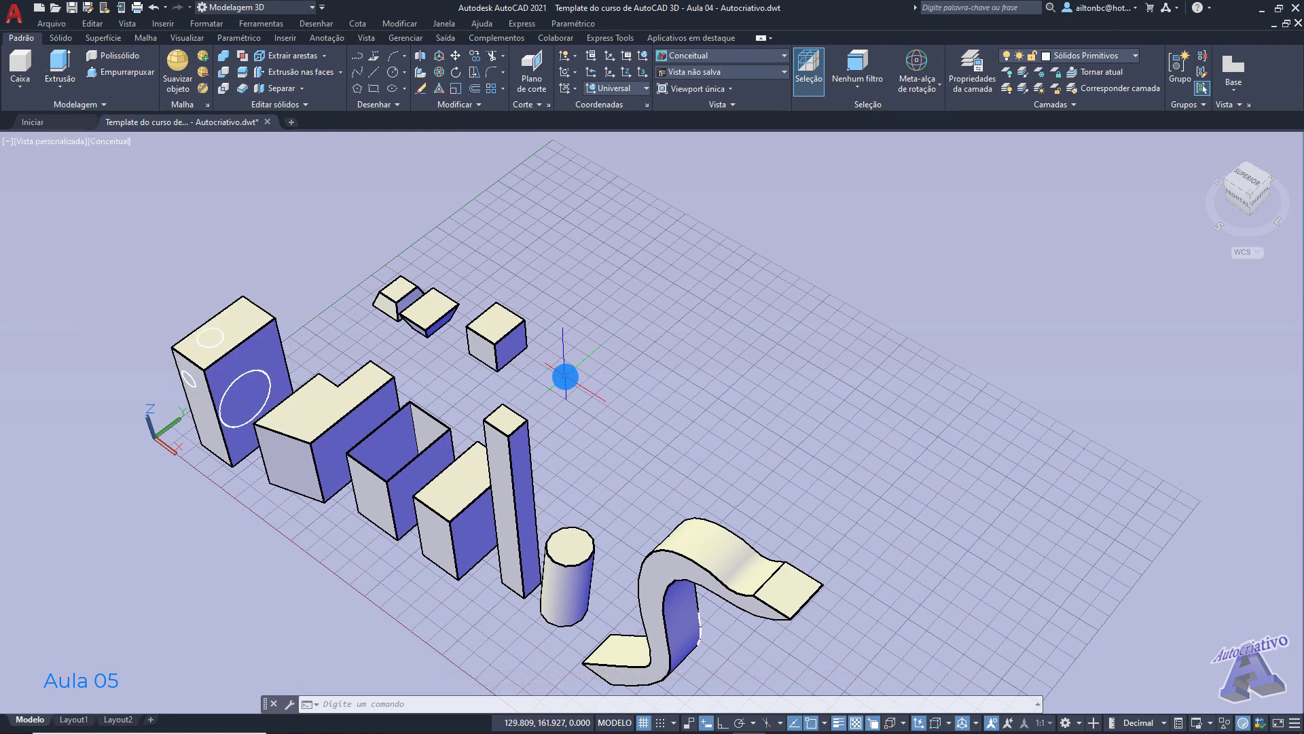
pyautogui.scroll(5, 566, 377)
pyautogui.keyDown('shift'); pyautogui.moveTo(556, 375); pyautogui.dragTo(556, 378, button='middle'); pyautogui.keyUp('shift')
pyautogui.scroll(2, 556, 378)
# Step: Move all existing solids and profiles along the Y axis with Ortho on, clearing the grid around the origin
pyautogui.scroll(-8, 556, 378)
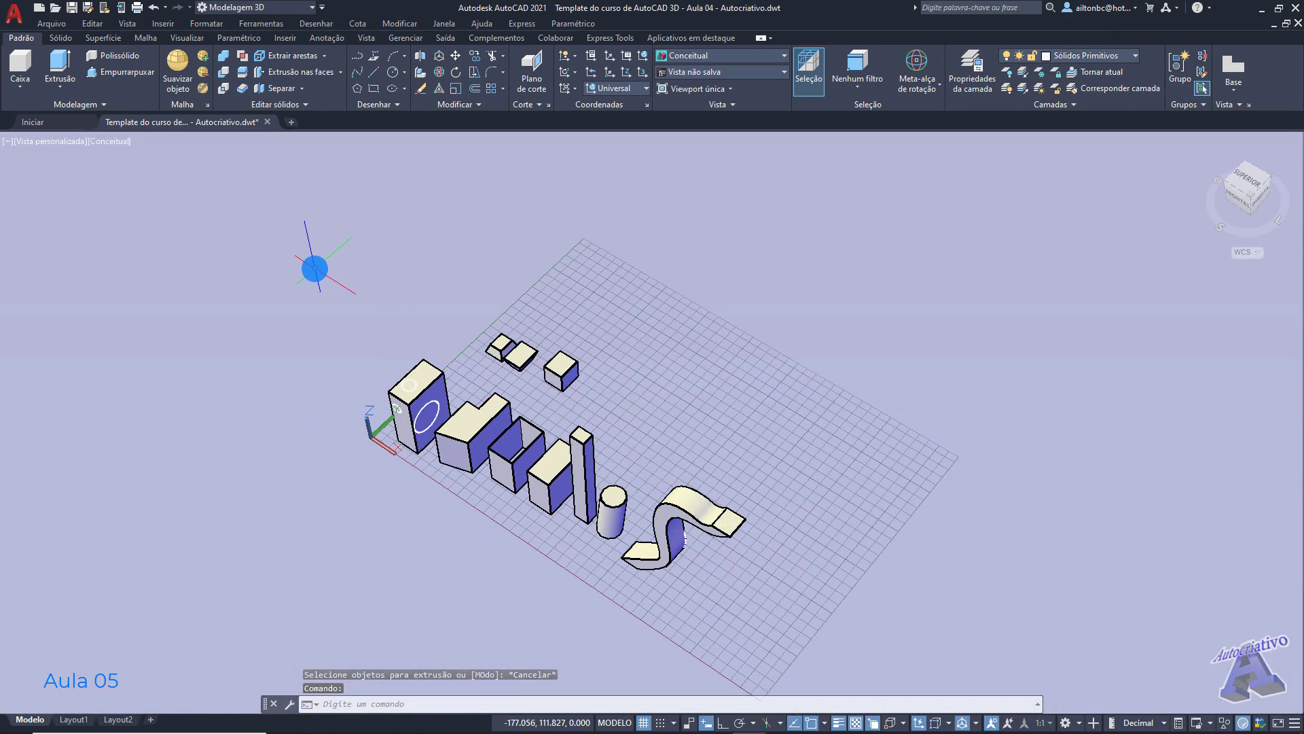
pyautogui.click(315, 269)
pyautogui.click(792, 614)
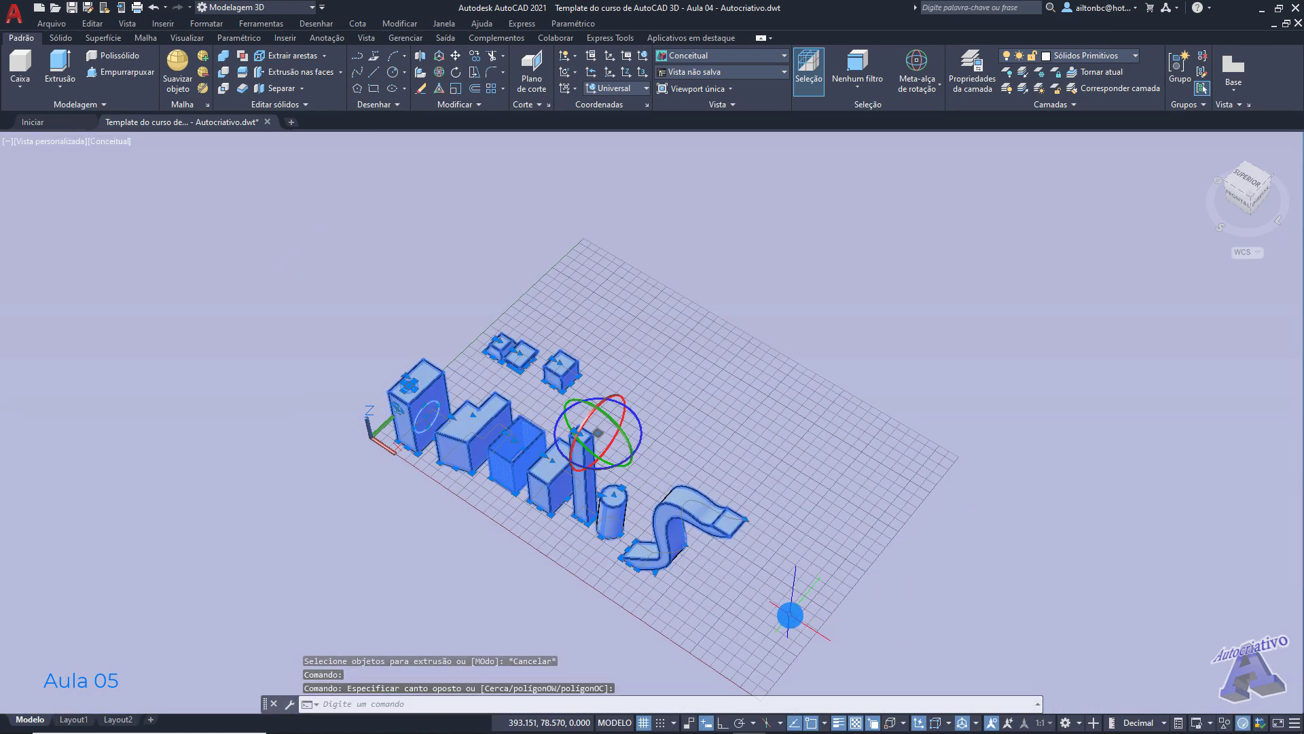
pyautogui.press('Return')
pyautogui.click(520, 620)
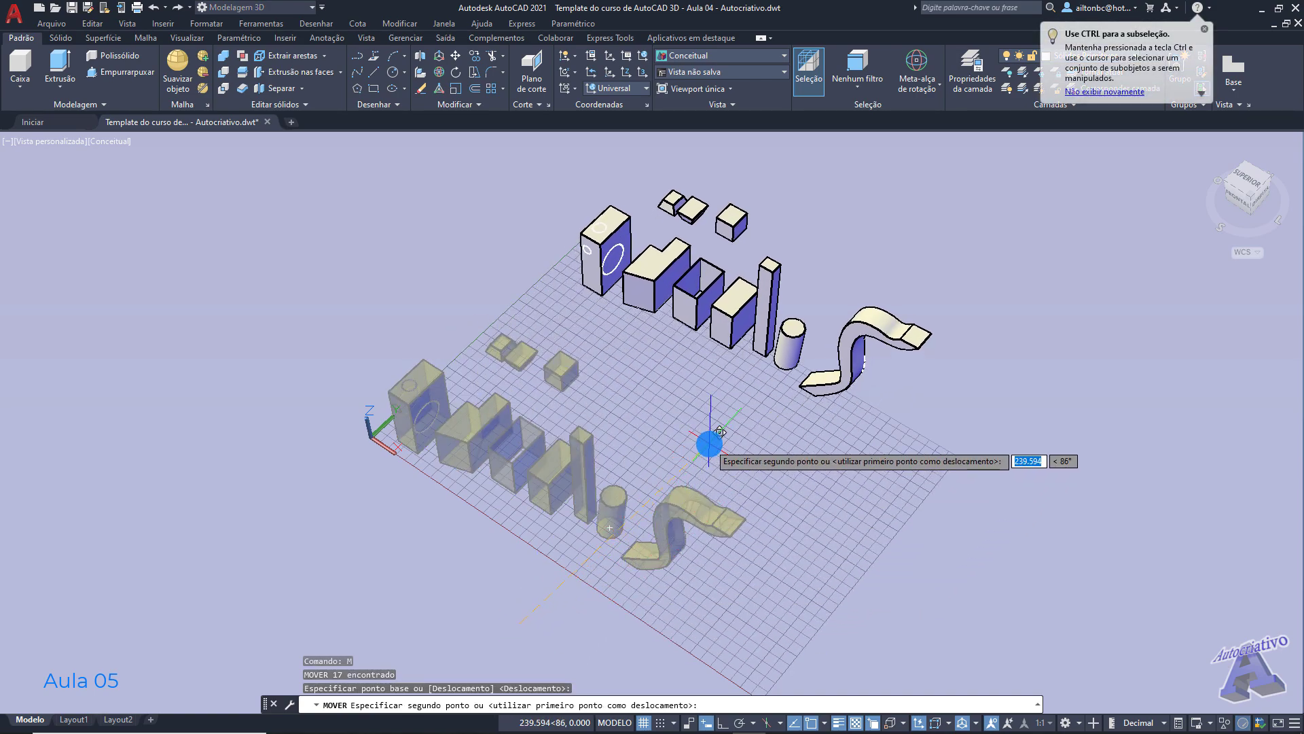
pyautogui.press('F8')
pyautogui.click(755, 376)
pyautogui.scroll(5, 544, 483)
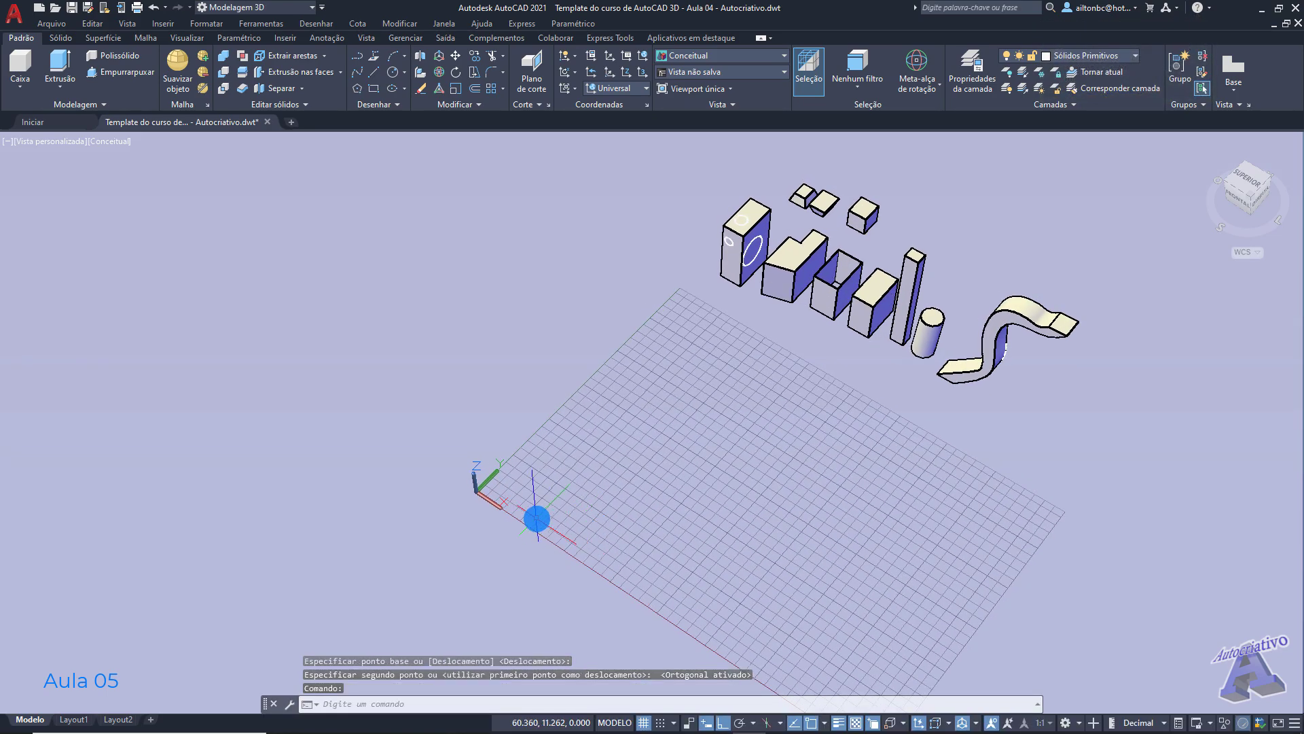
# Step: Draw a rectangle on the empty grid near the origin
pyautogui.scroll(2, 450, 508)
pyautogui.moveTo(450, 507); pyautogui.dragTo(641, 363, button='middle')
pyautogui.keyDown('shift'); pyautogui.moveTo(549, 483); pyautogui.dragTo(571, 419, button='middle'); pyautogui.keyUp('shift')
pyautogui.scroll(2, 570, 419)
pyautogui.moveTo(569, 503); pyautogui.dragTo(565, 409, button='middle')
pyautogui.keyDown('shift'); pyautogui.moveTo(564, 409); pyautogui.dragTo(552, 471, button='middle'); pyautogui.keyUp('shift')
pyautogui.click(49, 87)
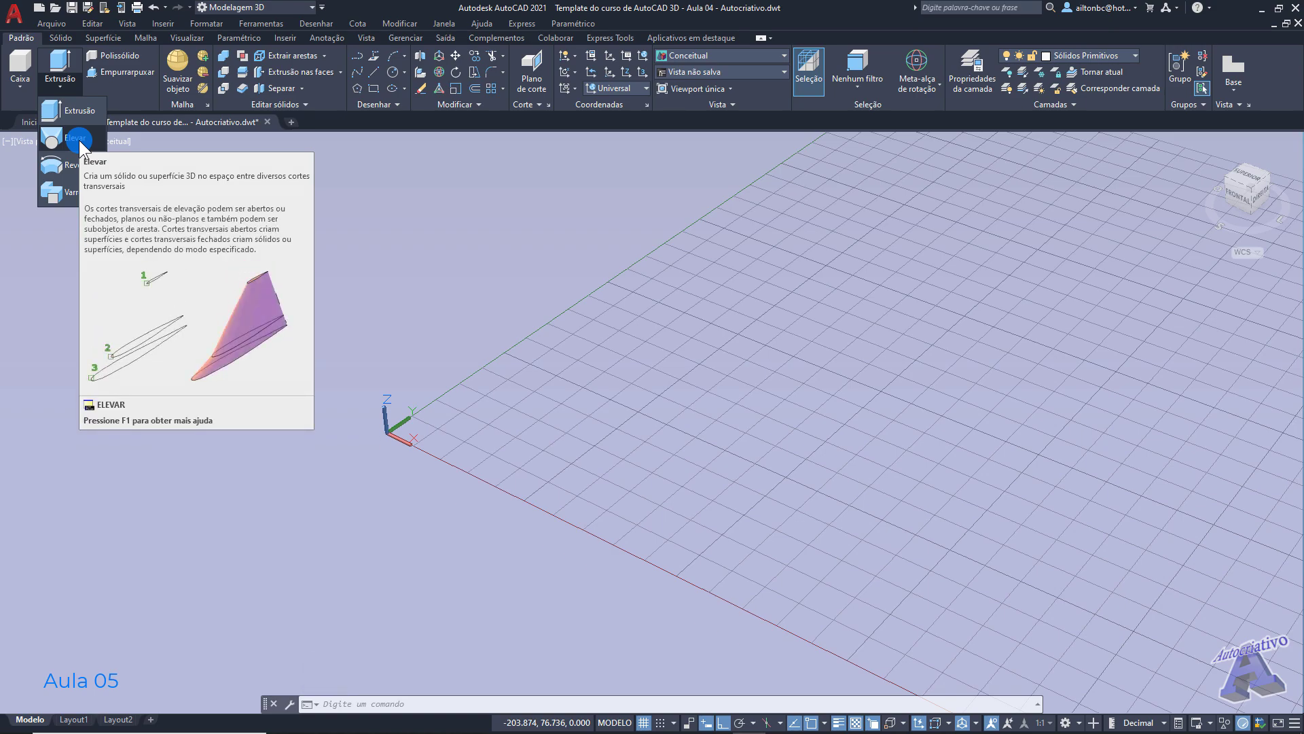
pyautogui.click(523, 451)
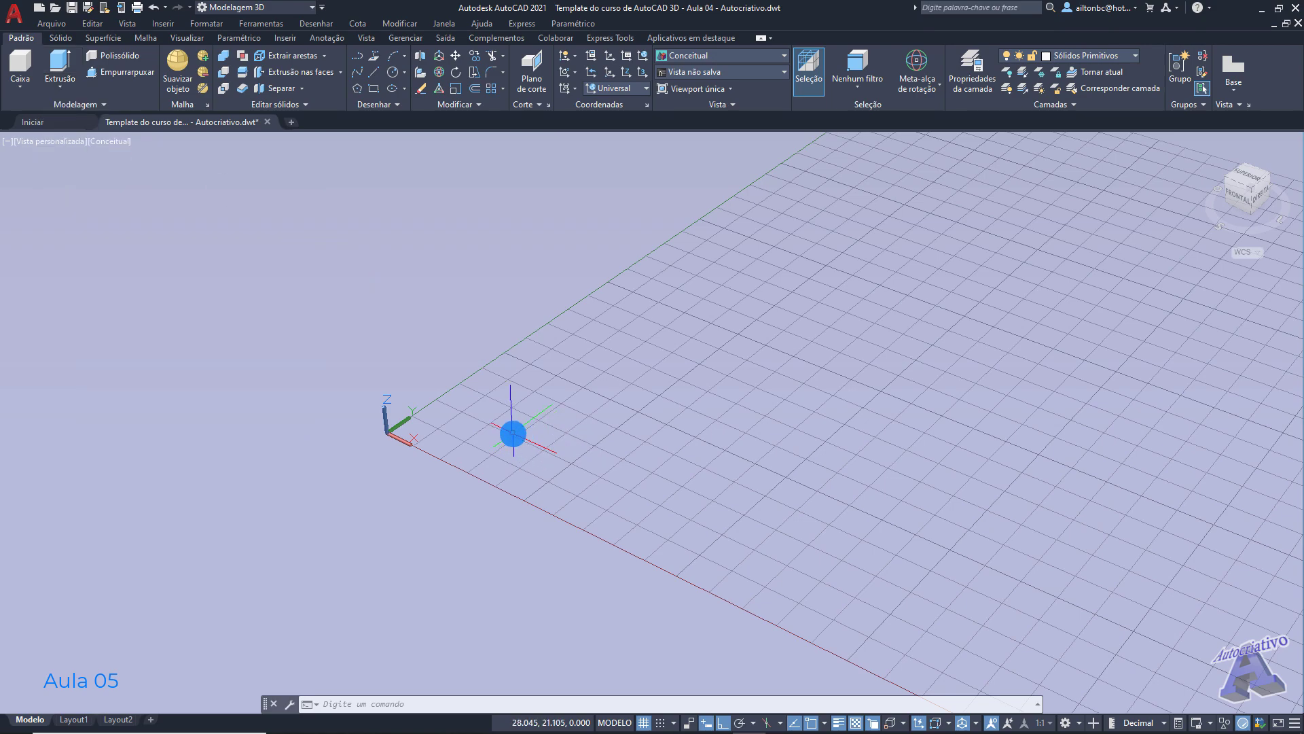
pyautogui.write('re')
pyautogui.click(585, 467)
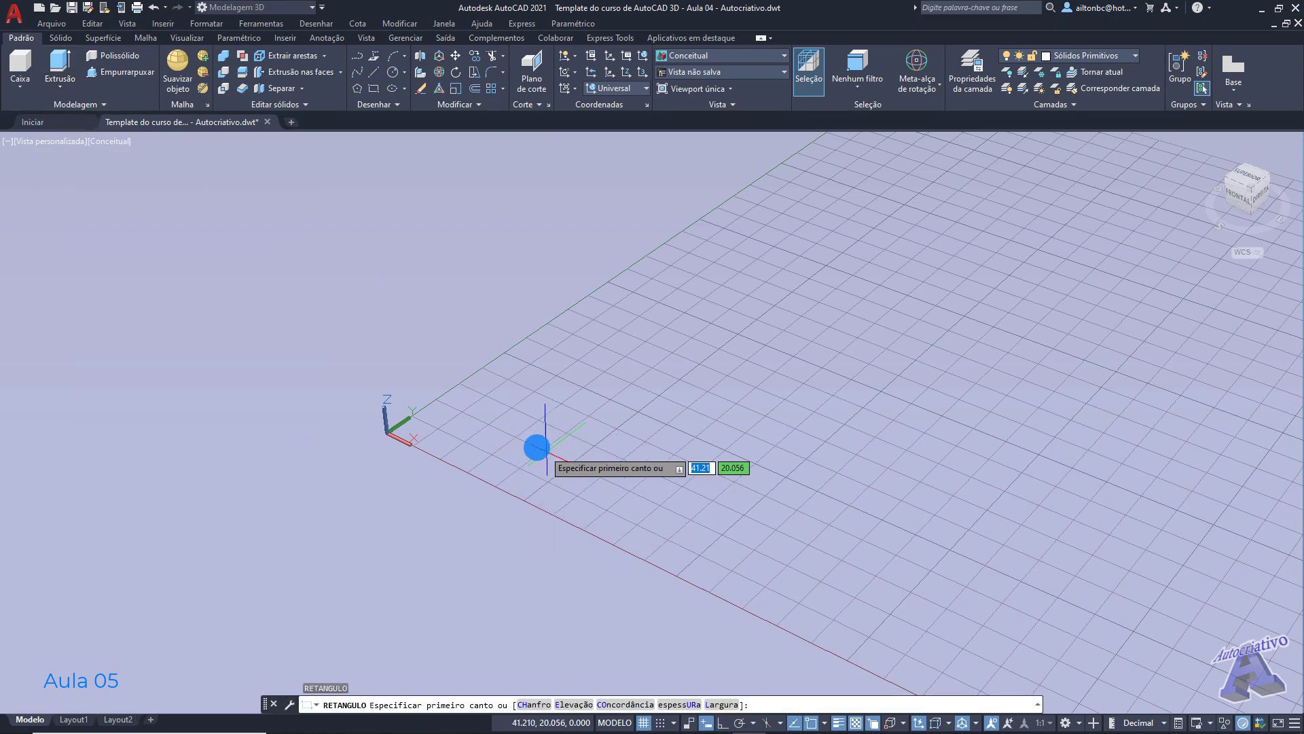
pyautogui.click(501, 432)
pyautogui.click(711, 417)
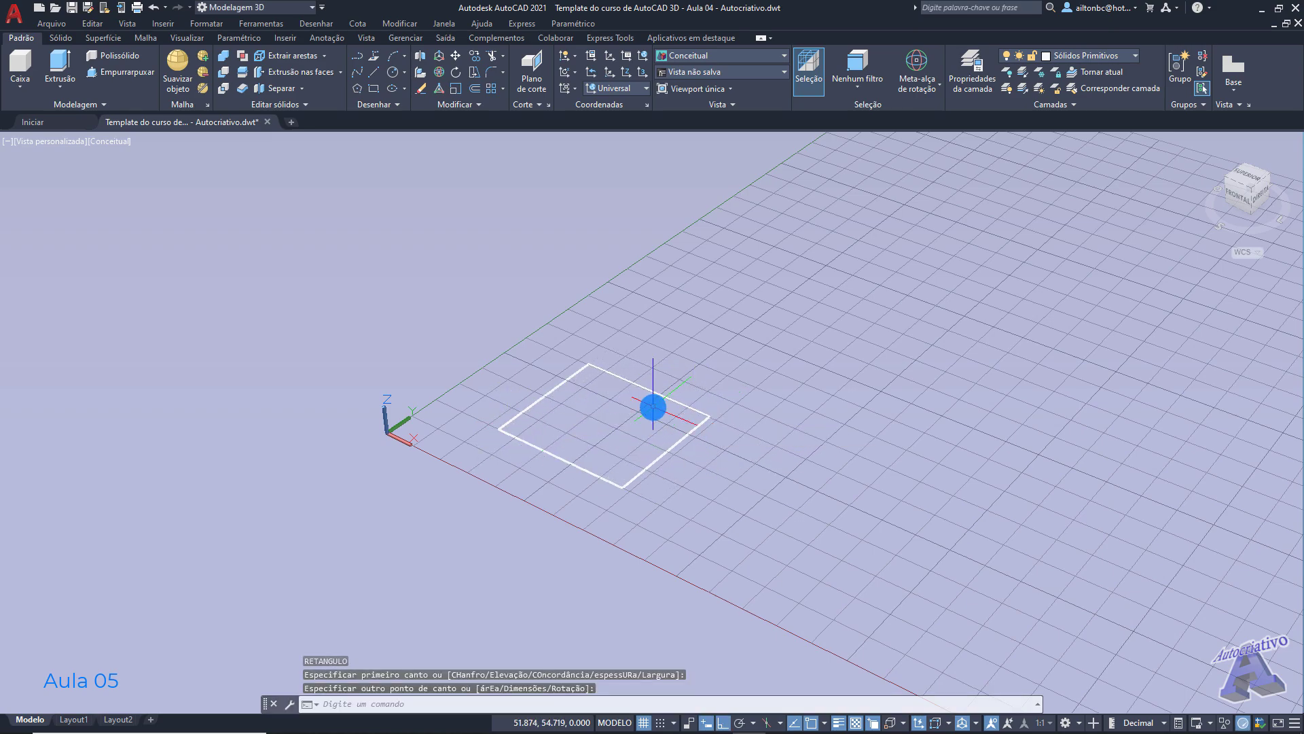
# Step: Draw a circle with a radius of about 14.7 units centred in the rectangle
pyautogui.moveTo(654, 408); pyautogui.dragTo(663, 443, button='middle')
pyautogui.press('Return')
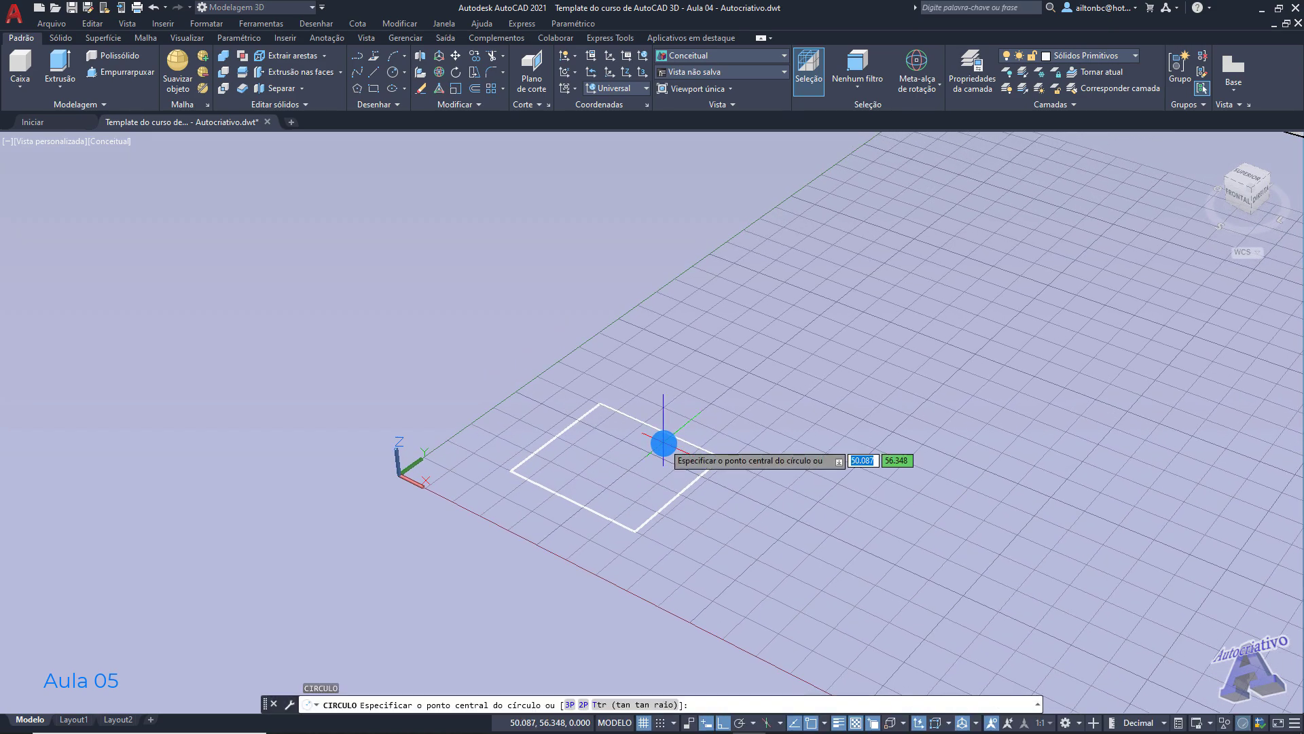
pyautogui.click(618, 467)
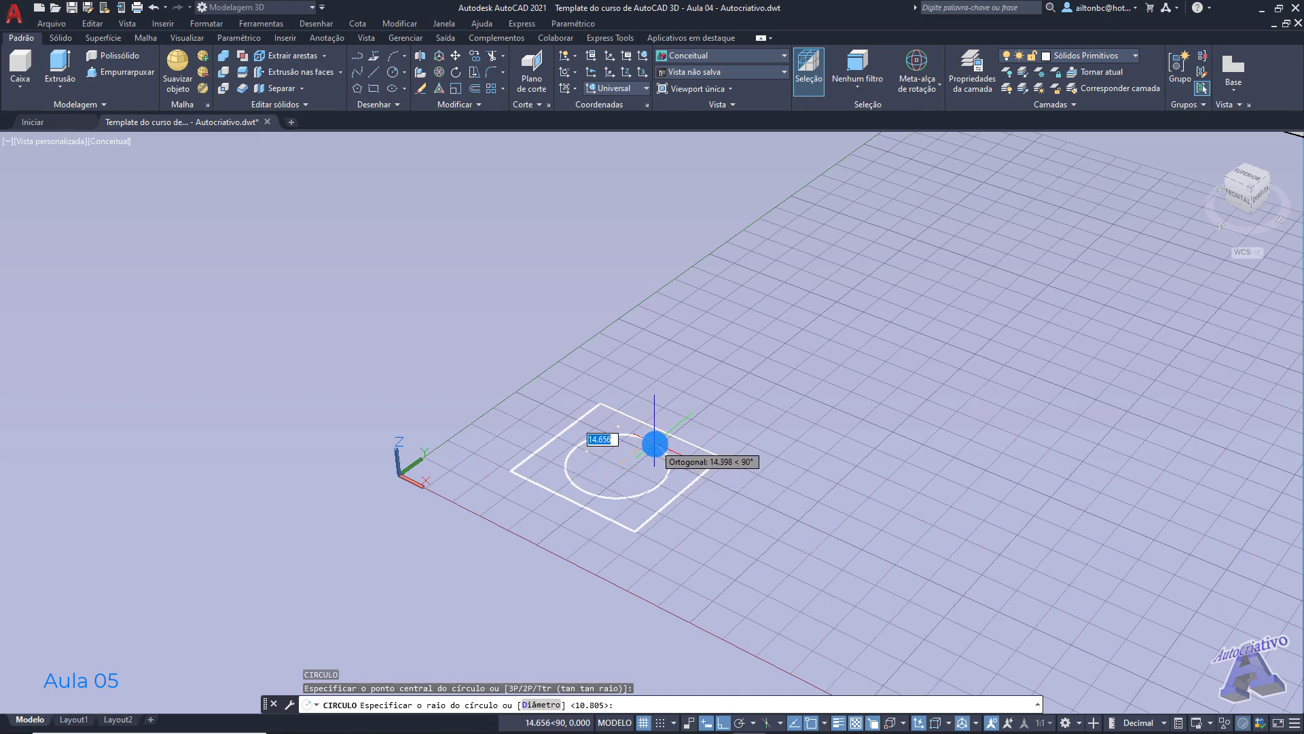
pyautogui.click(655, 445)
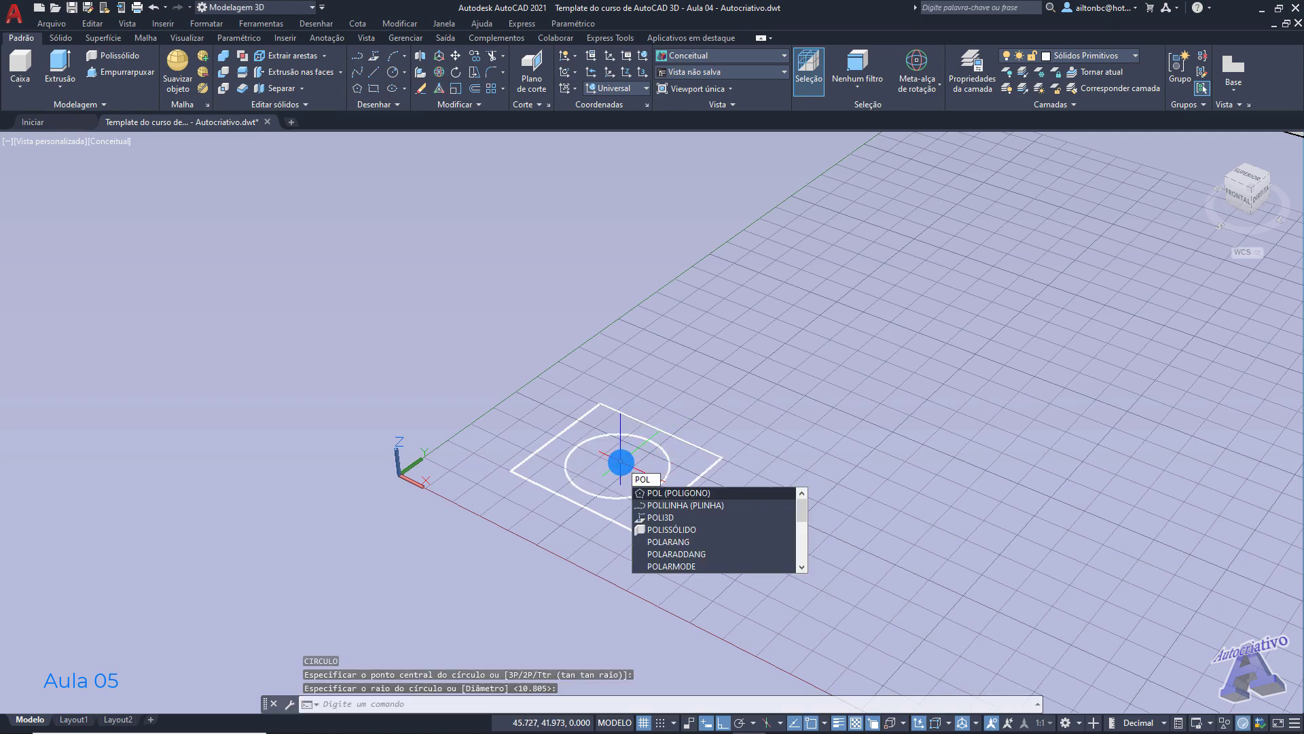
# Step: Draw a 3-sided polygon inscribed in the circle, sharing its centre and a radius of about 14.7 units
pyautogui.click(671, 492)
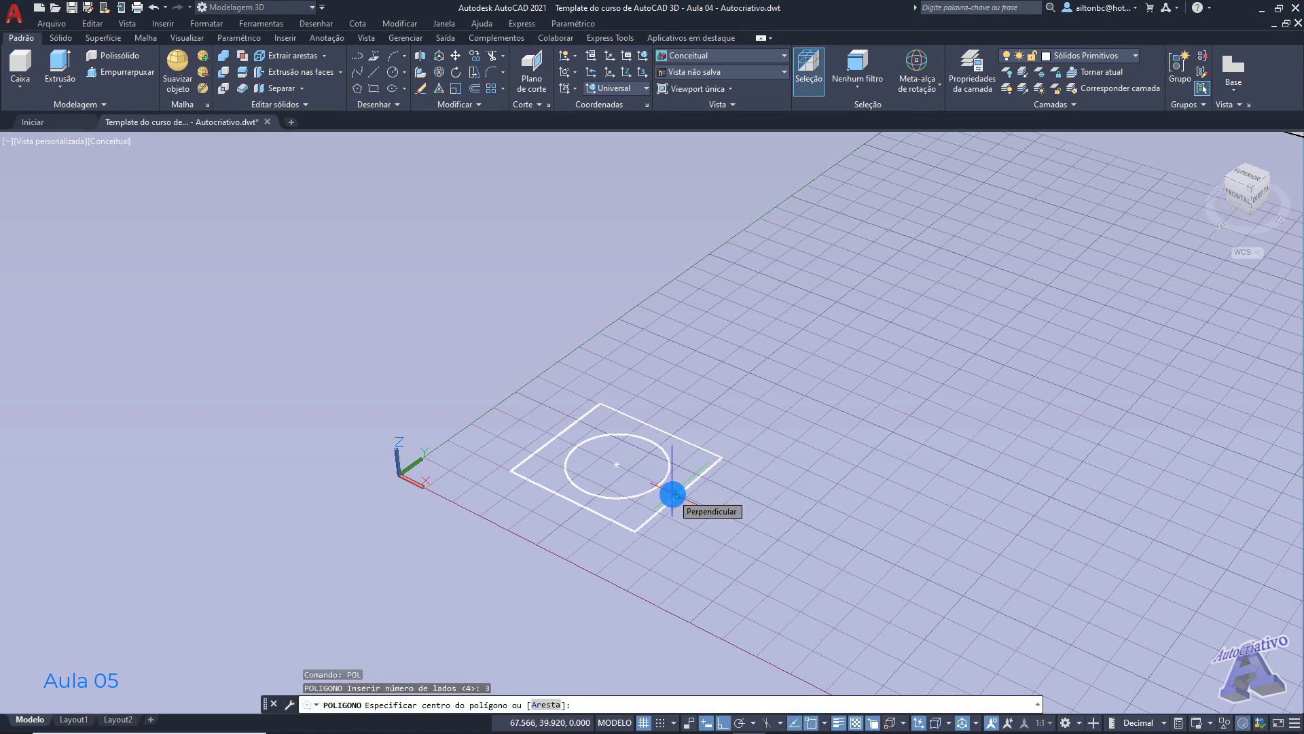
pyautogui.click(617, 466)
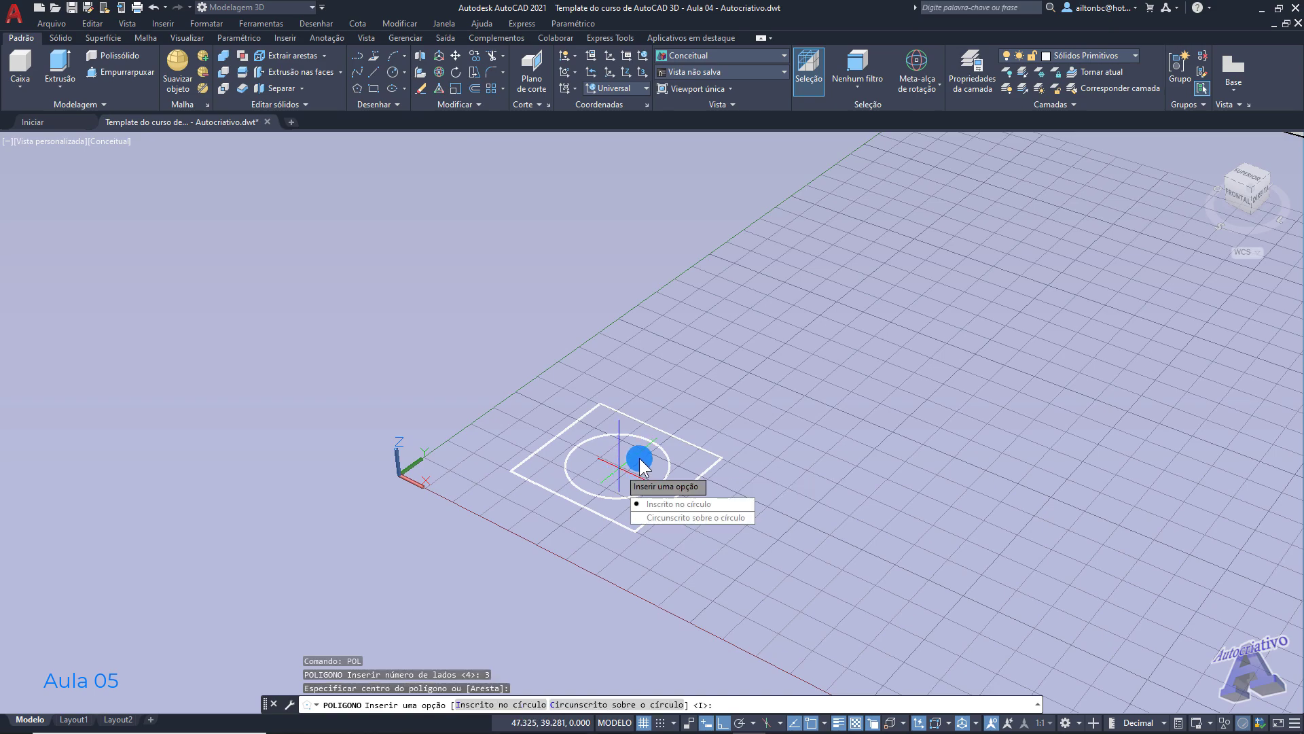
pyautogui.click(669, 504)
pyautogui.scroll(3, 628, 444)
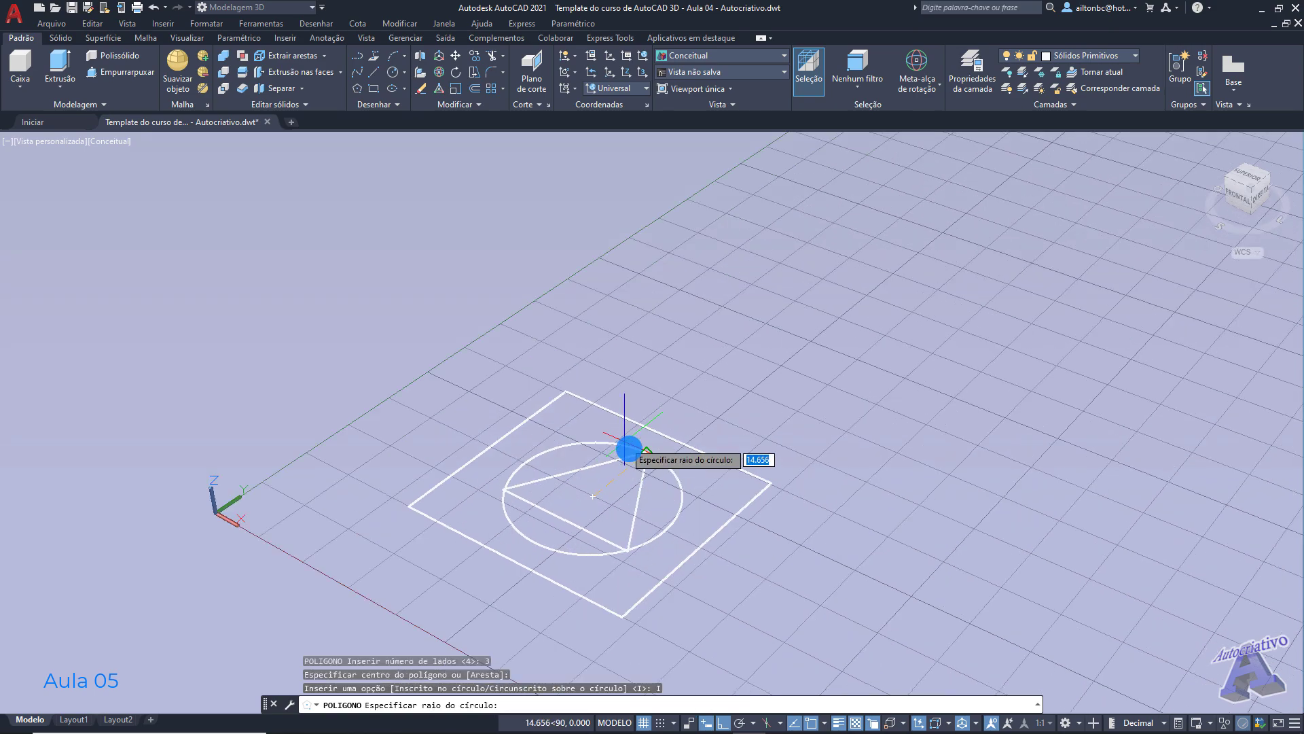
pyautogui.click(643, 450)
# Step: Move the triangle straight up along the Z axis by about 76 units above the rectangle
pyautogui.moveTo(663, 523); pyautogui.dragTo(677, 429, button='middle')
pyautogui.click(687, 432)
pyautogui.rightClick(660, 421)
pyautogui.click(700, 427)
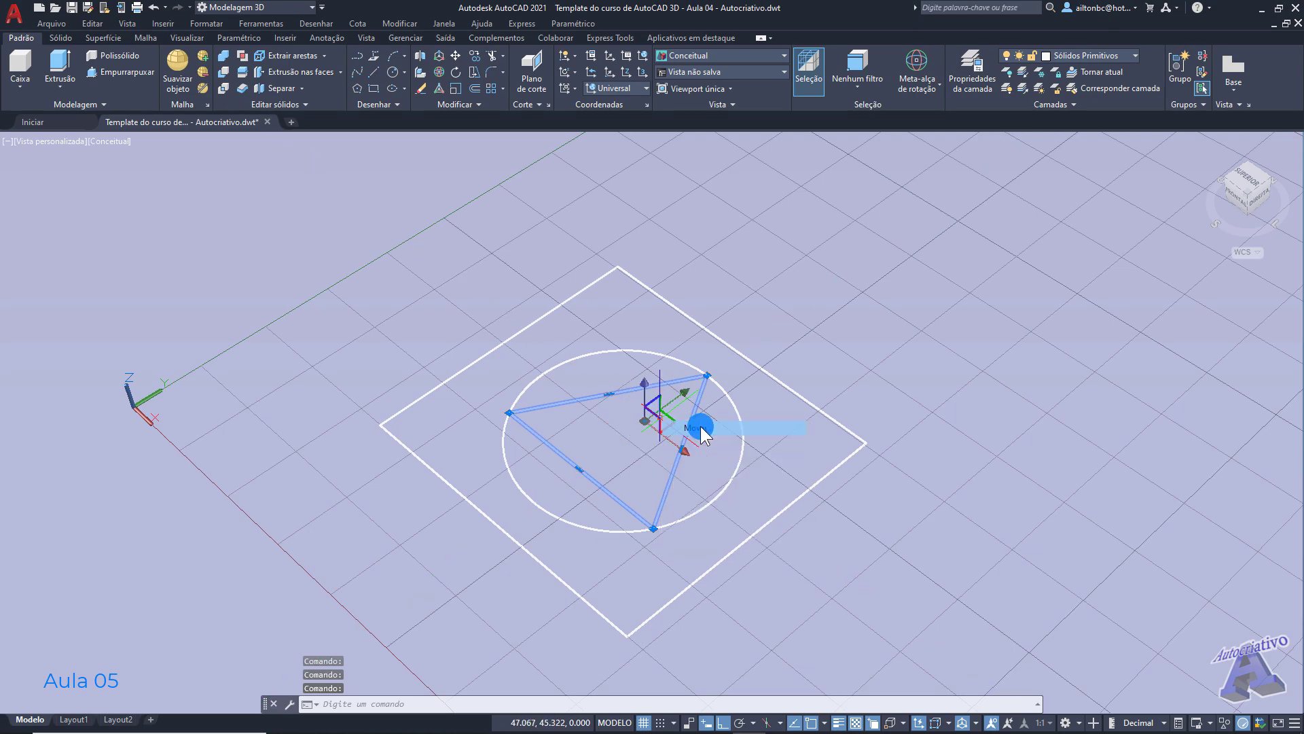
pyautogui.click(645, 399)
pyautogui.scroll(-5, 652, 371)
pyautogui.keyDown('shift'); pyautogui.moveTo(664, 351); pyautogui.dragTo(643, 387, button='middle'); pyautogui.keyUp('shift')
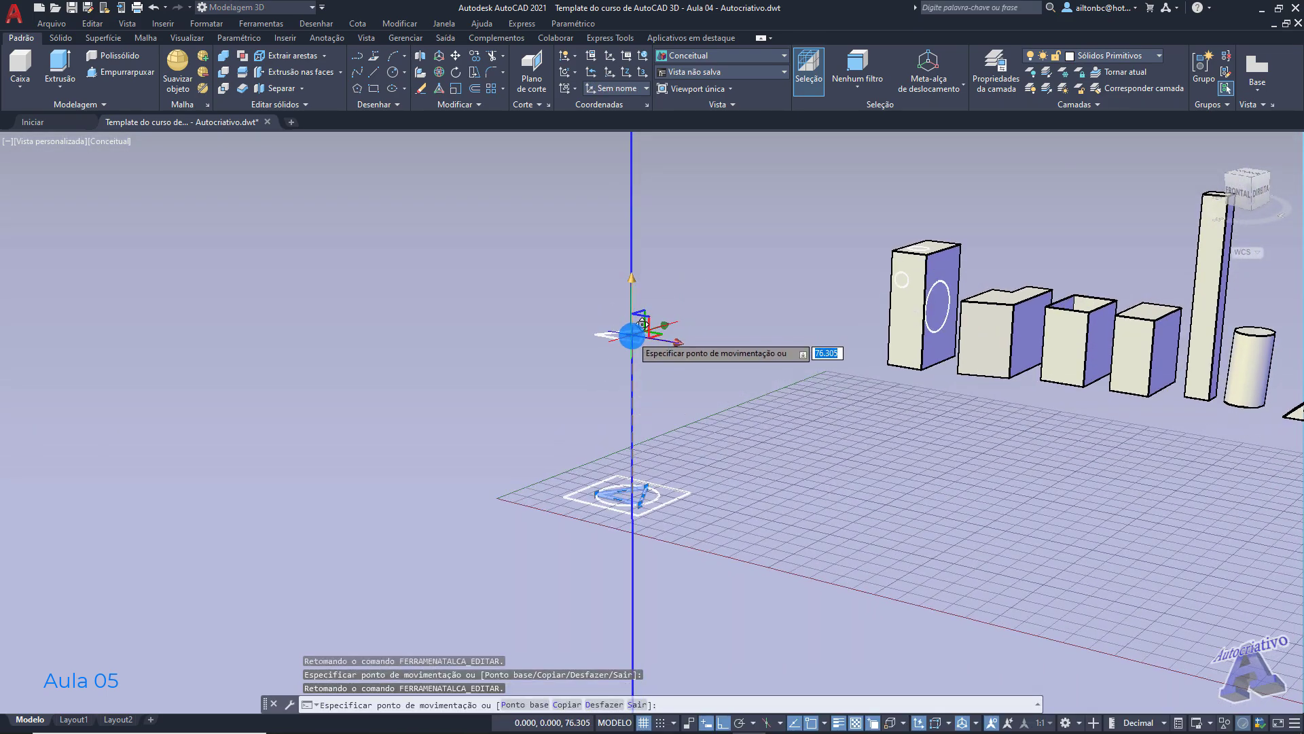
pyautogui.click(642, 332)
# Step: Raise the circle straight up by about 40 units, between the rectangle and the triangle
pyautogui.scroll(2, 656, 503)
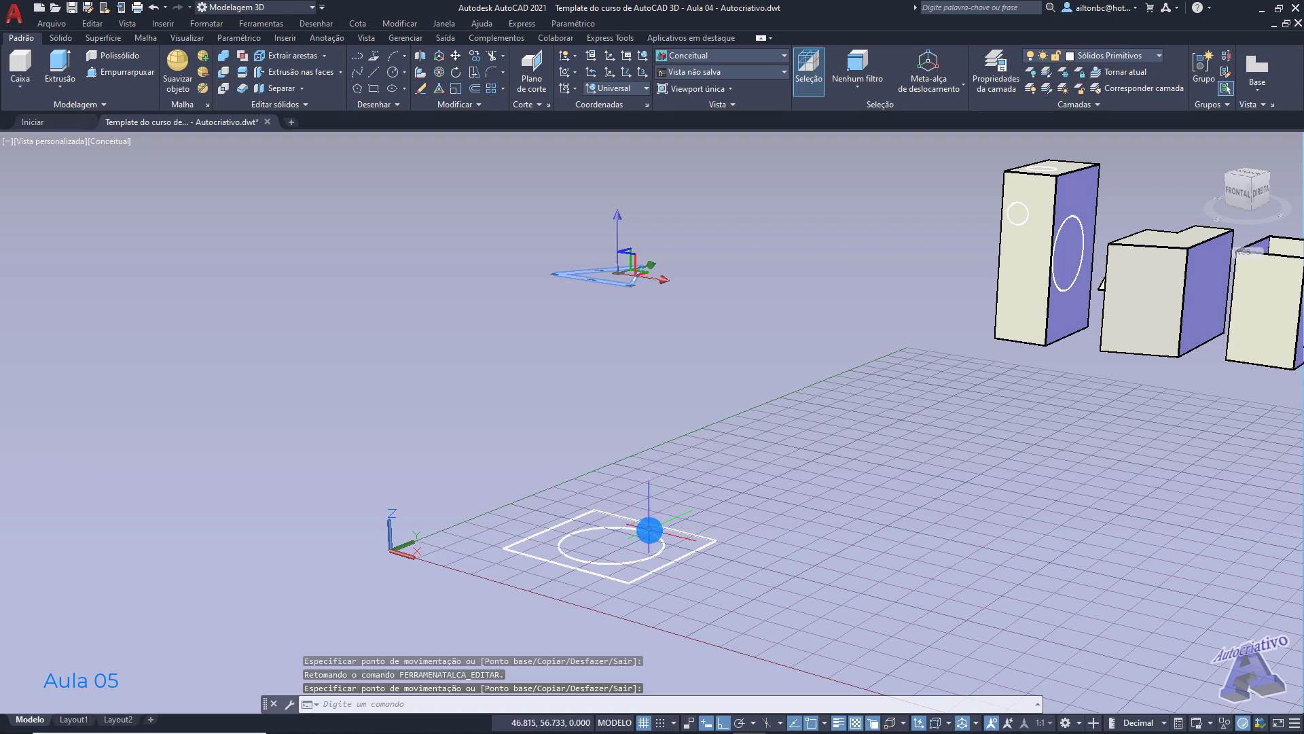
pyautogui.press('Escape')
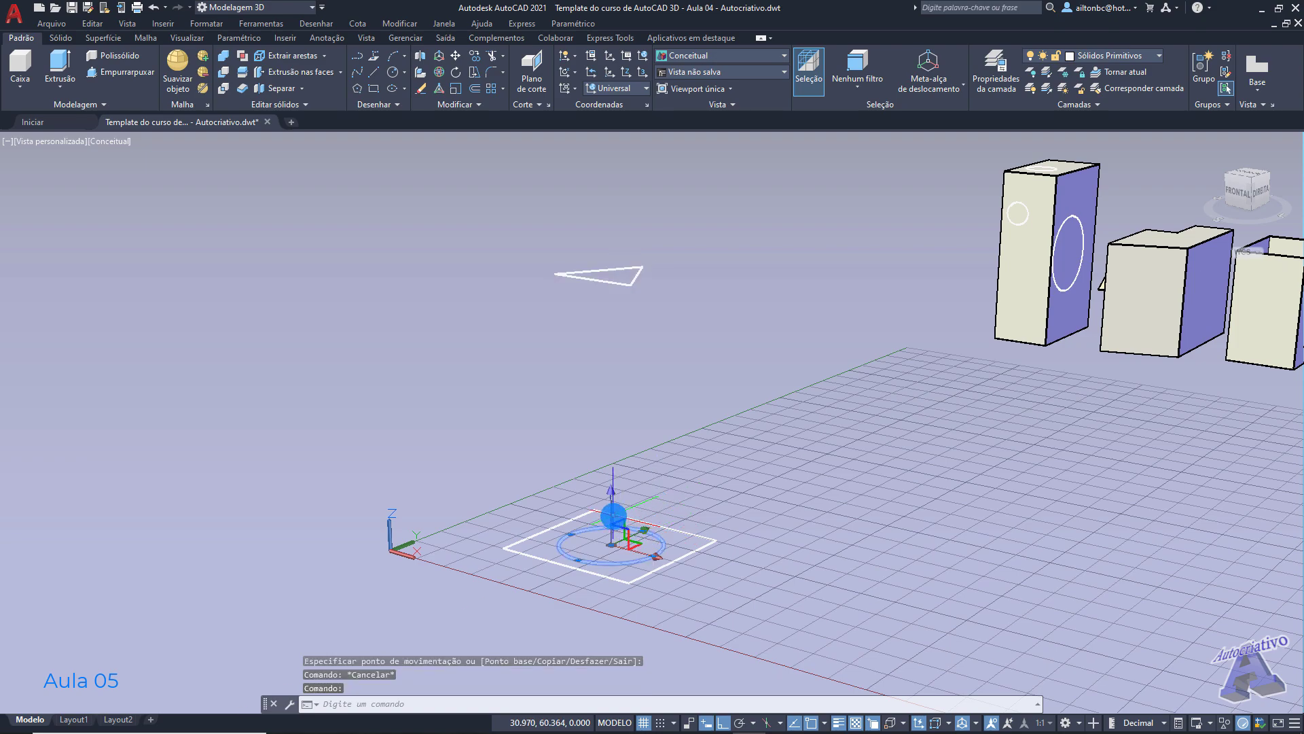
pyautogui.click(611, 512)
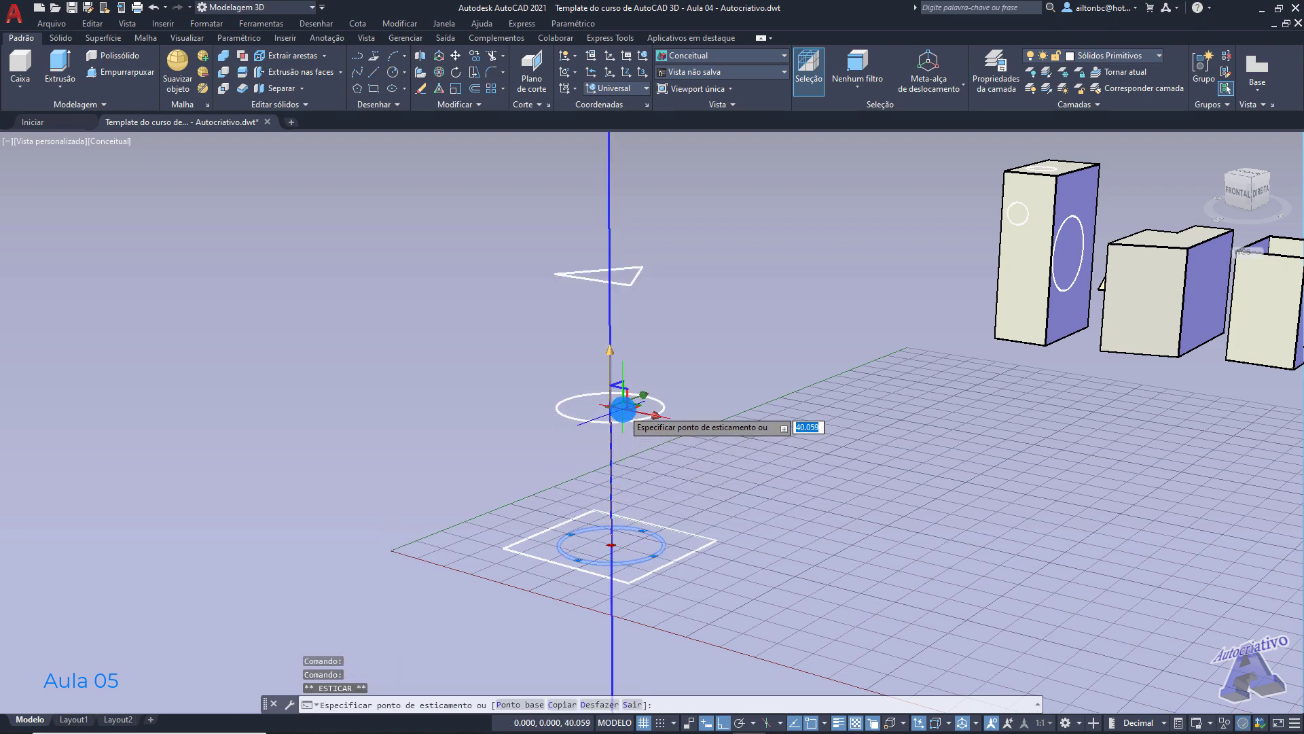
pyautogui.press('Escape')
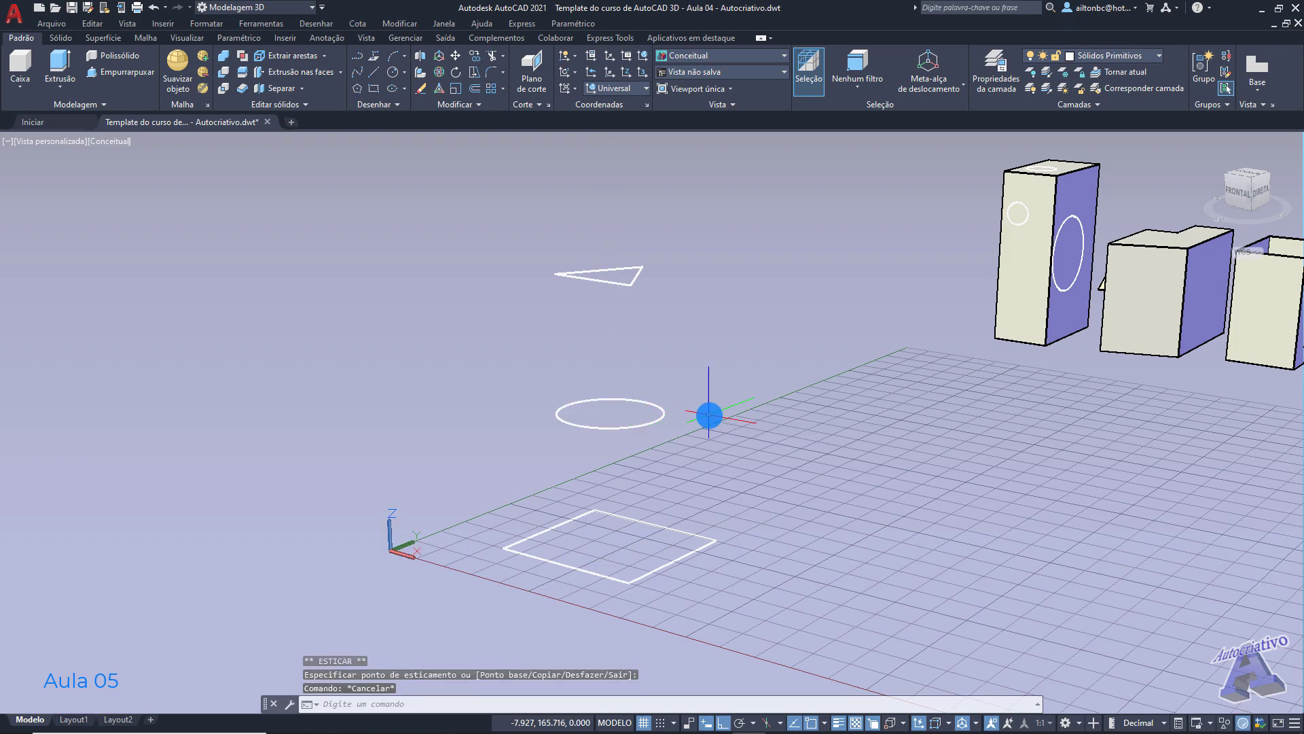
# Step: Start a solid Loft with the rectangle and the circle as its first two cross sections
pyautogui.scroll(-1, 709, 415)
pyautogui.keyDown('shift'); pyautogui.moveTo(720, 411); pyautogui.dragTo(793, 495, button='middle'); pyautogui.keyUp('shift')
pyautogui.scroll(1, 764, 484)
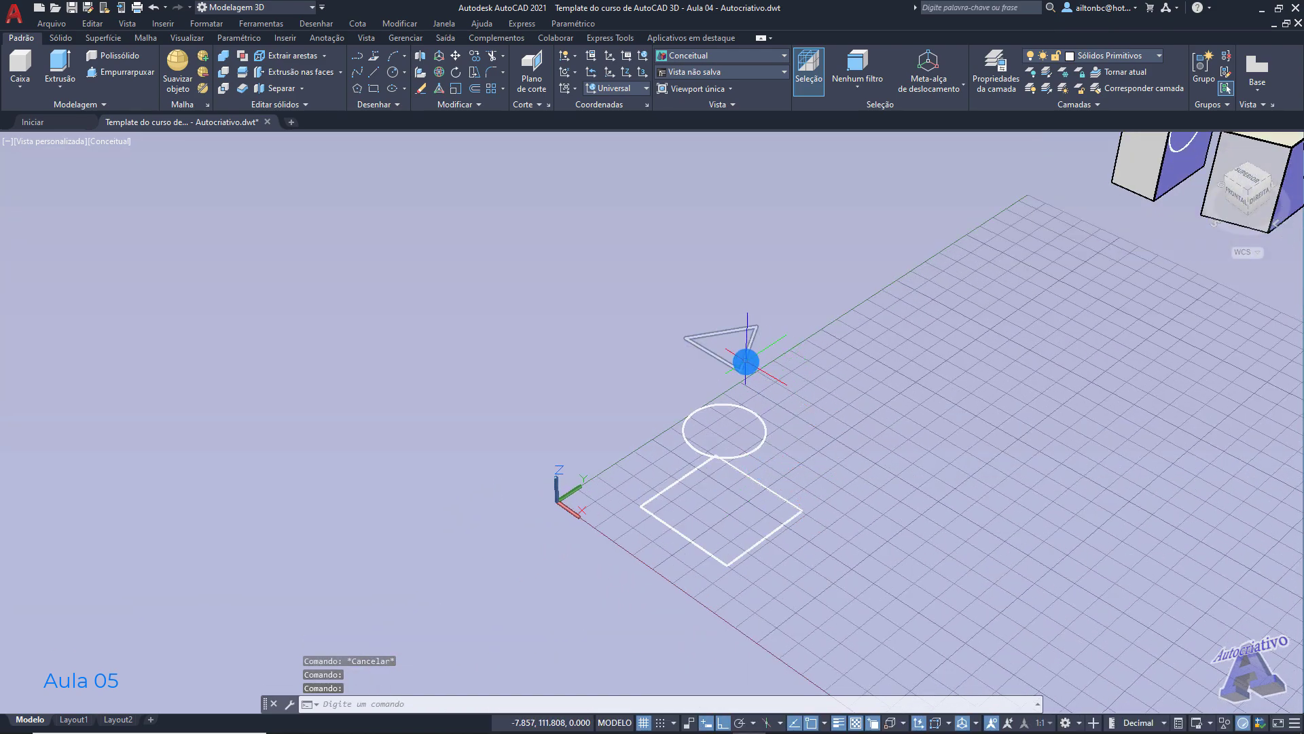
pyautogui.click(60, 92)
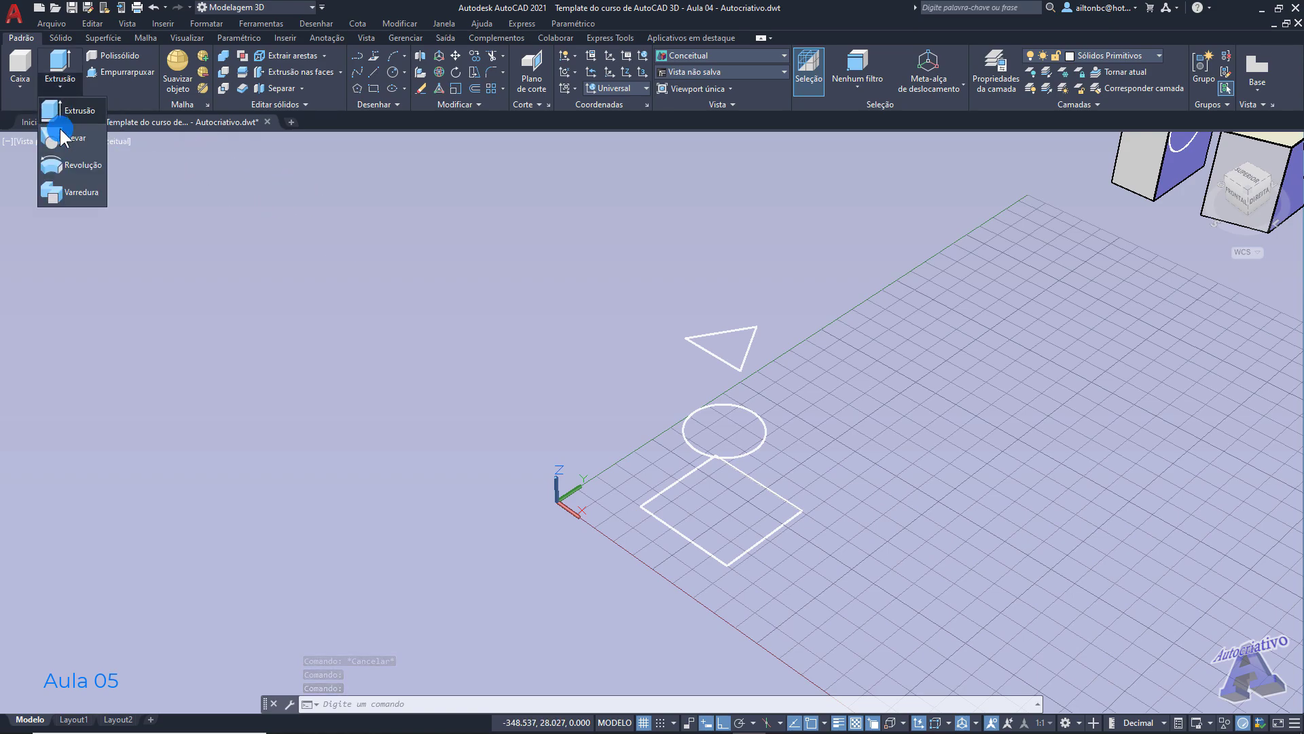
pyautogui.click(75, 139)
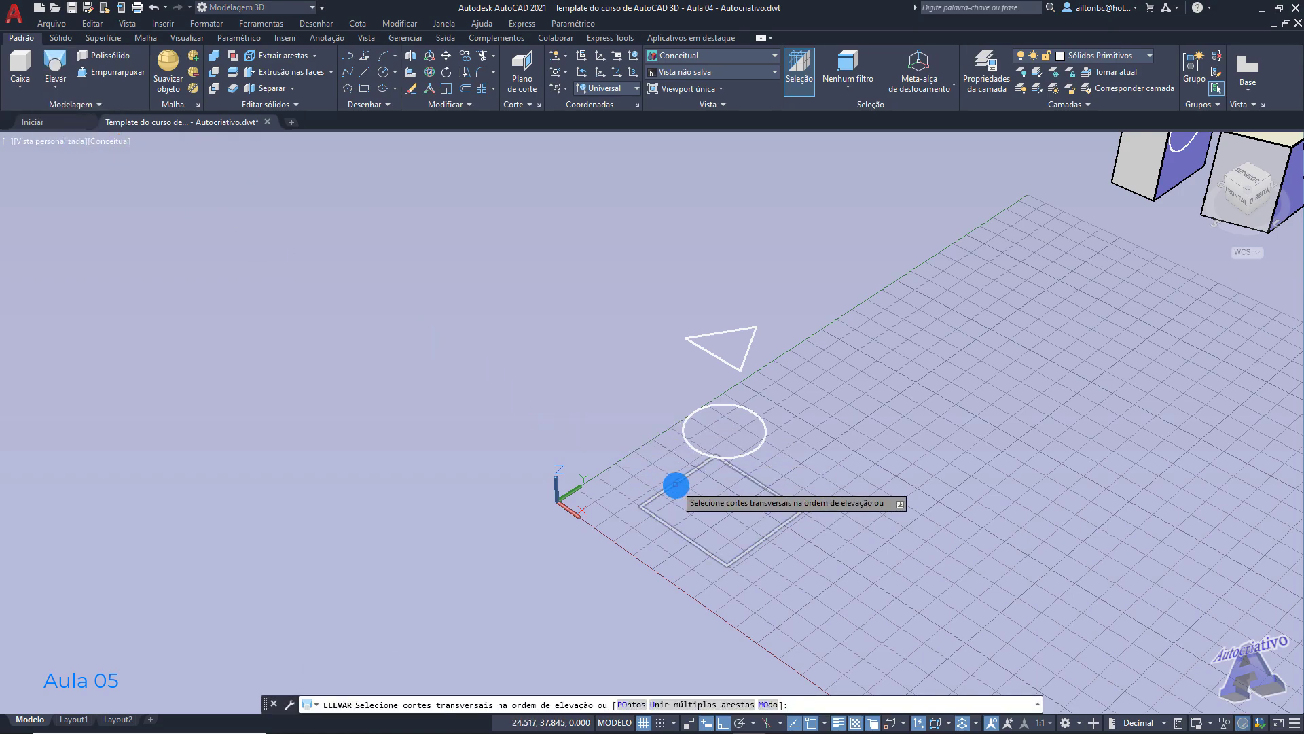
pyautogui.click(677, 482)
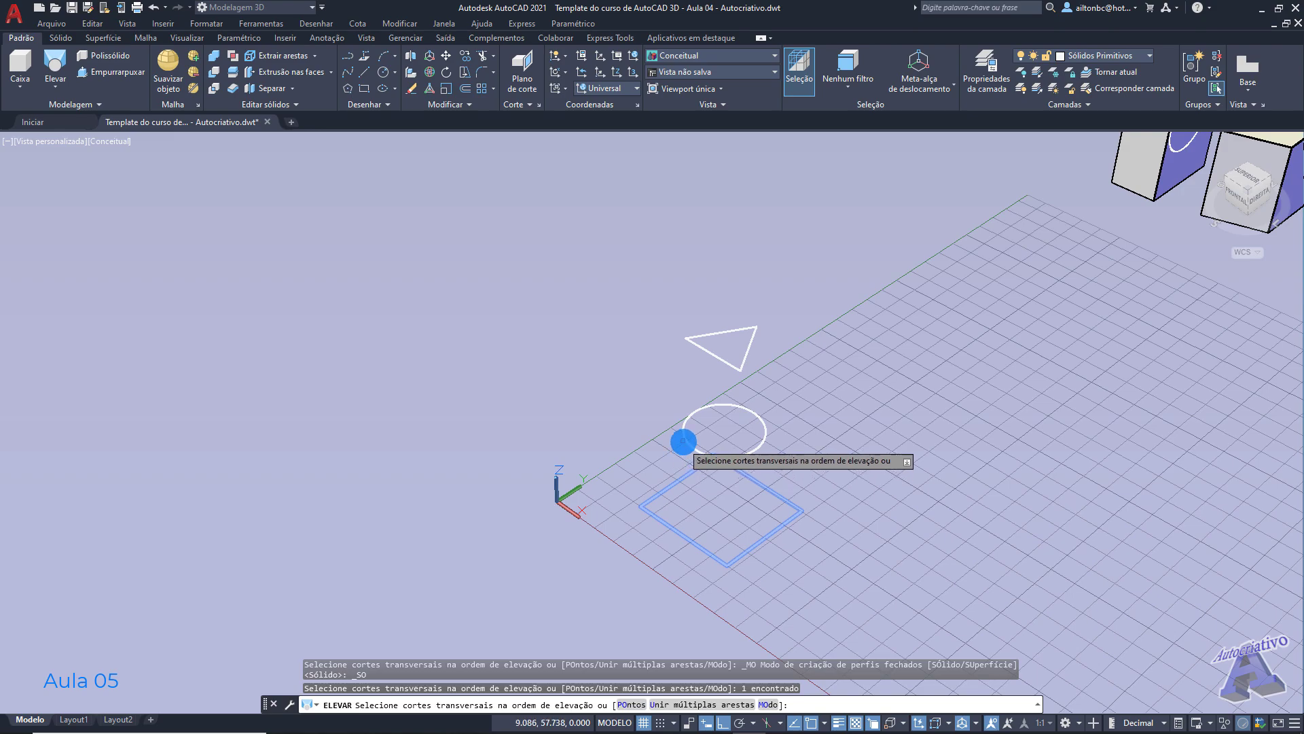
pyautogui.click(685, 440)
pyautogui.scroll(3, 771, 527)
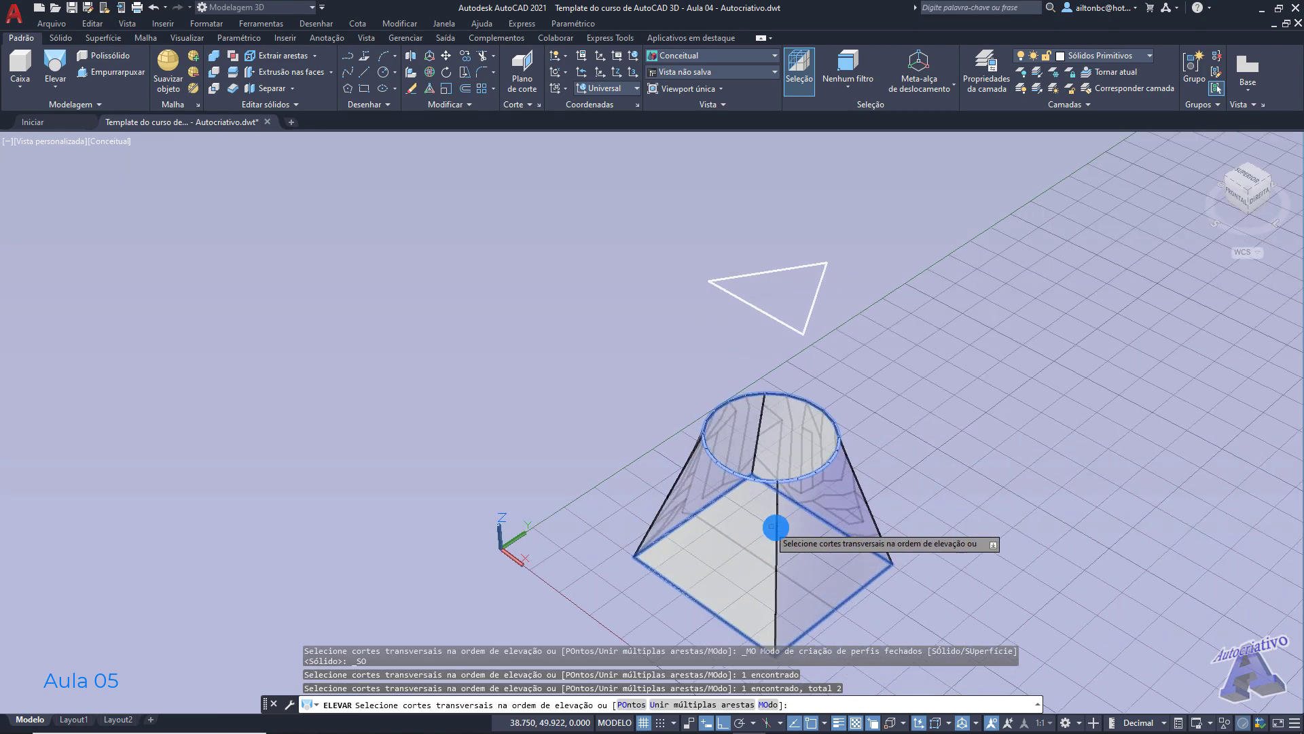
pyautogui.moveTo(771, 489); pyautogui.dragTo(778, 520, button='middle')
pyautogui.scroll(2, 779, 520)
pyautogui.scroll(-4, 707, 394)
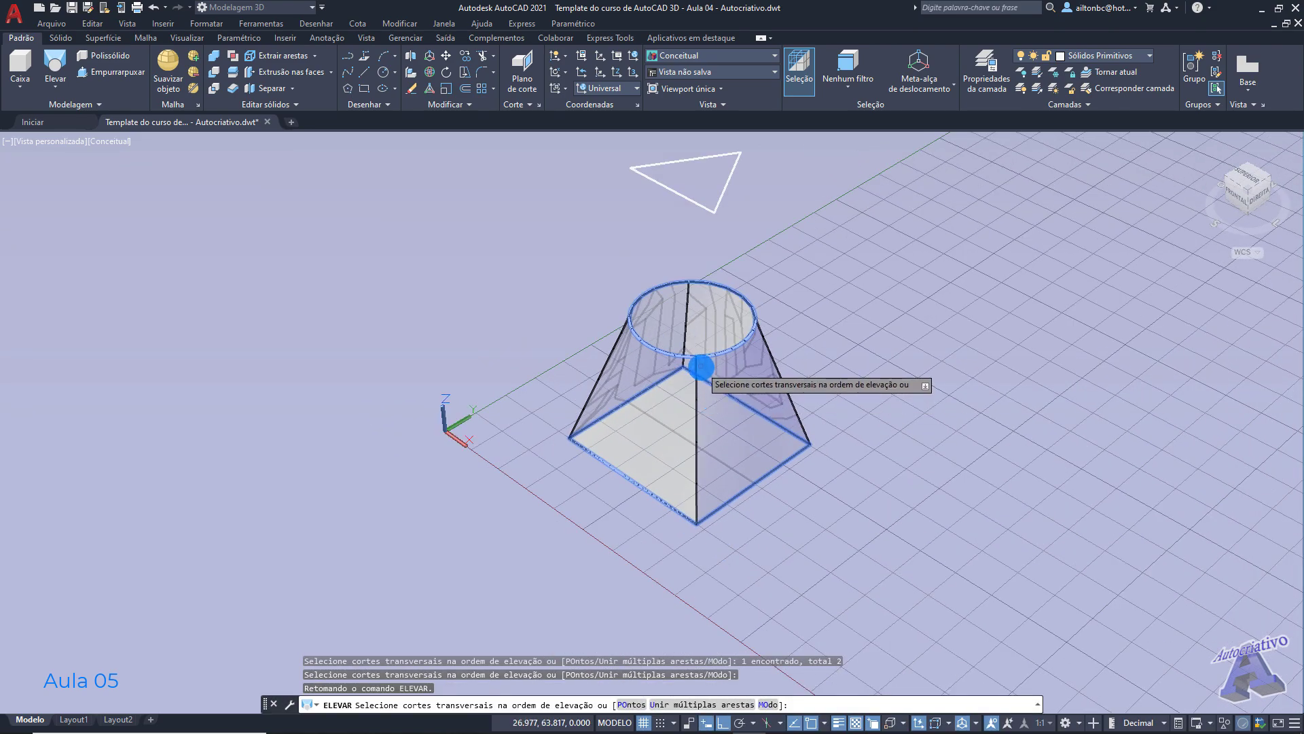
# Step: Add the triangle as the third cross section and create the loft with the cross-sections-only option
pyautogui.moveTo(707, 297); pyautogui.dragTo(725, 359, button='middle')
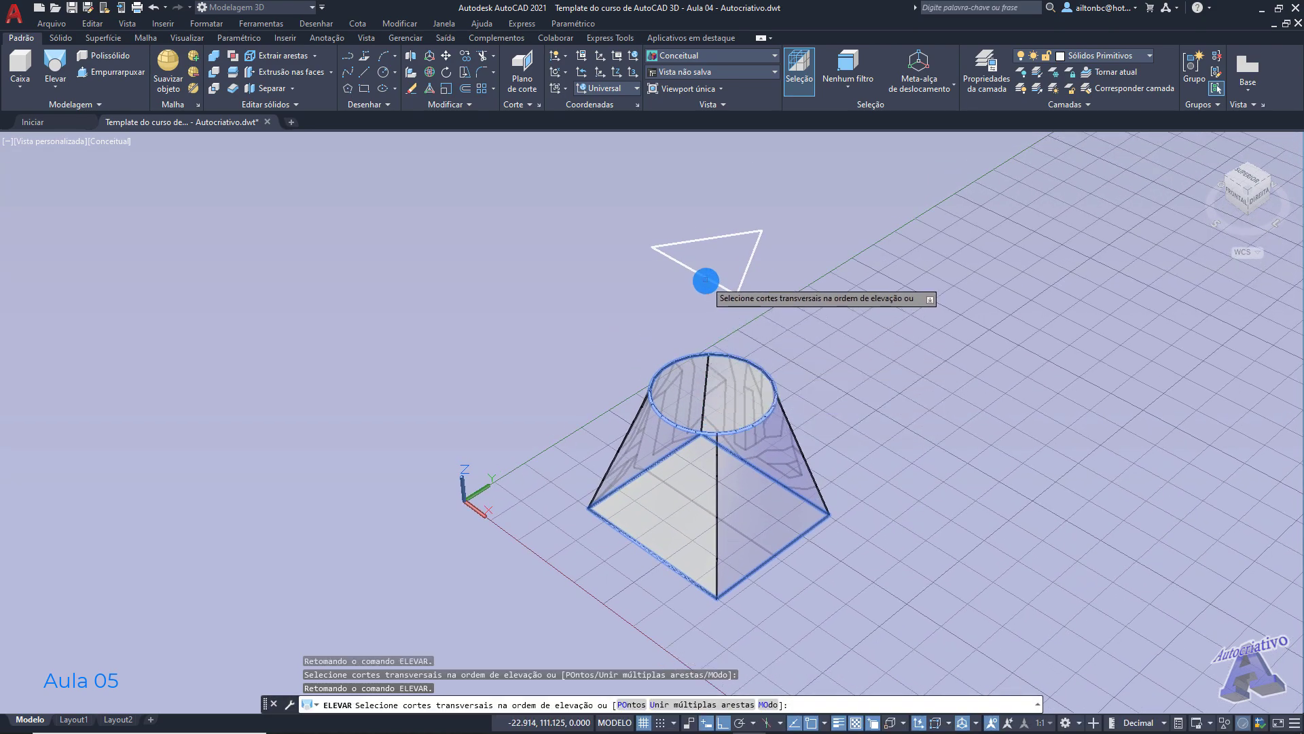
pyautogui.click(706, 278)
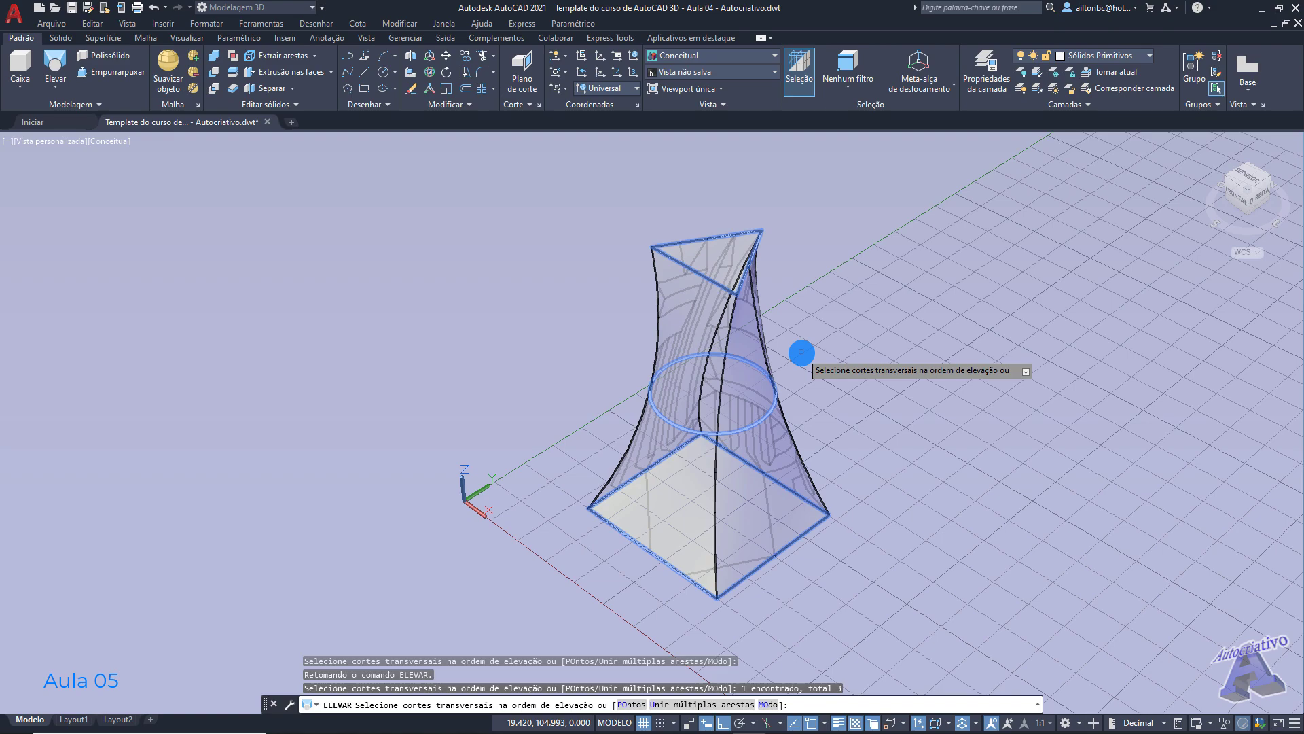
pyautogui.press('Return')
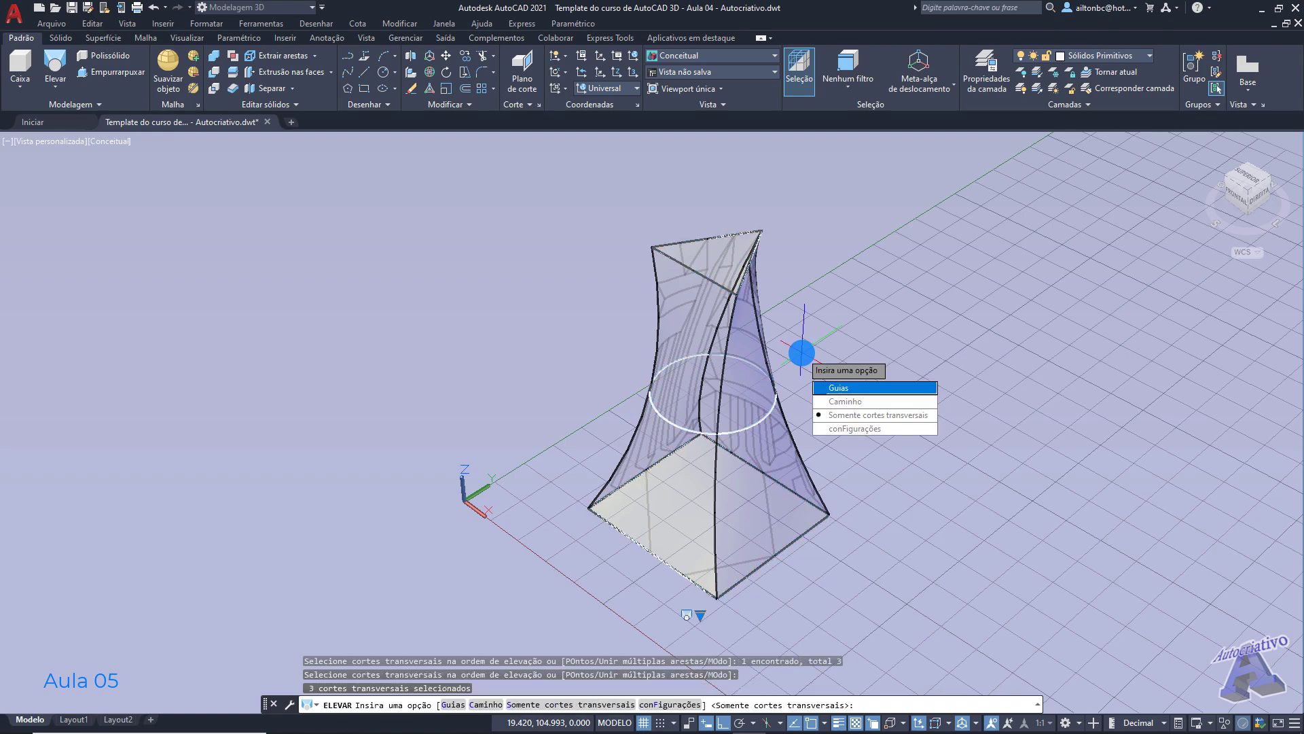
pyautogui.press('Return')
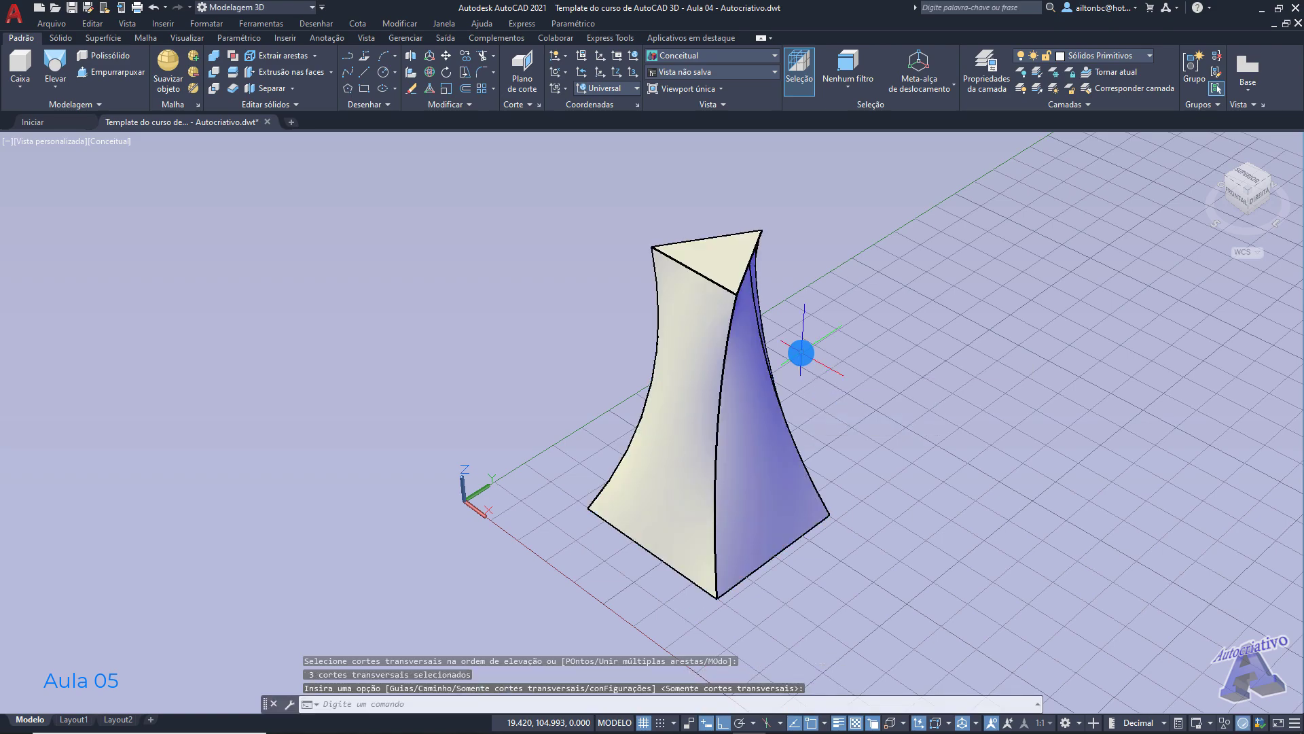
# Step: Draw a rectangle of about 30 by 26 units on the open grid beside the lofted solid
pyautogui.keyDown('shift'); pyautogui.moveTo(836, 377); pyautogui.dragTo(747, 438, button='middle'); pyautogui.keyUp('shift')
pyautogui.moveTo(829, 490); pyautogui.dragTo(642, 436, button='middle')
pyautogui.scroll(2, 641, 433)
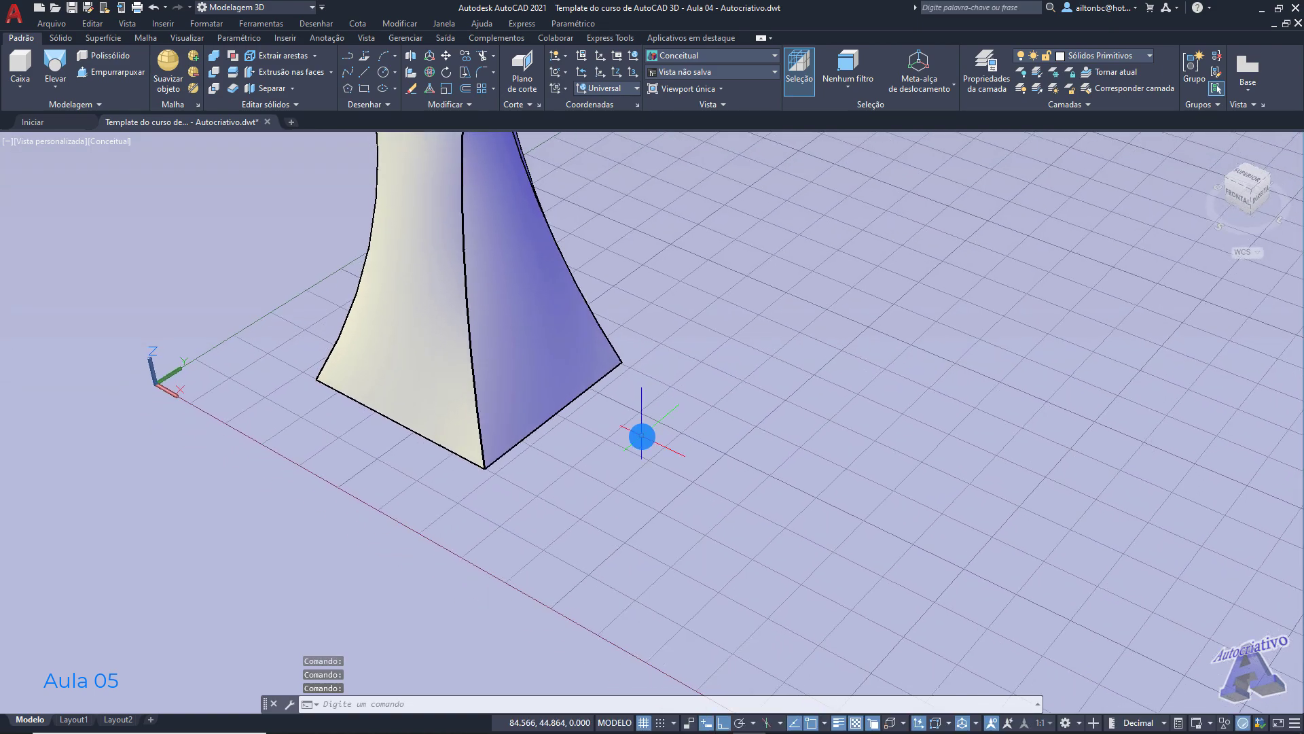
pyautogui.write('t')
pyautogui.press('Return')
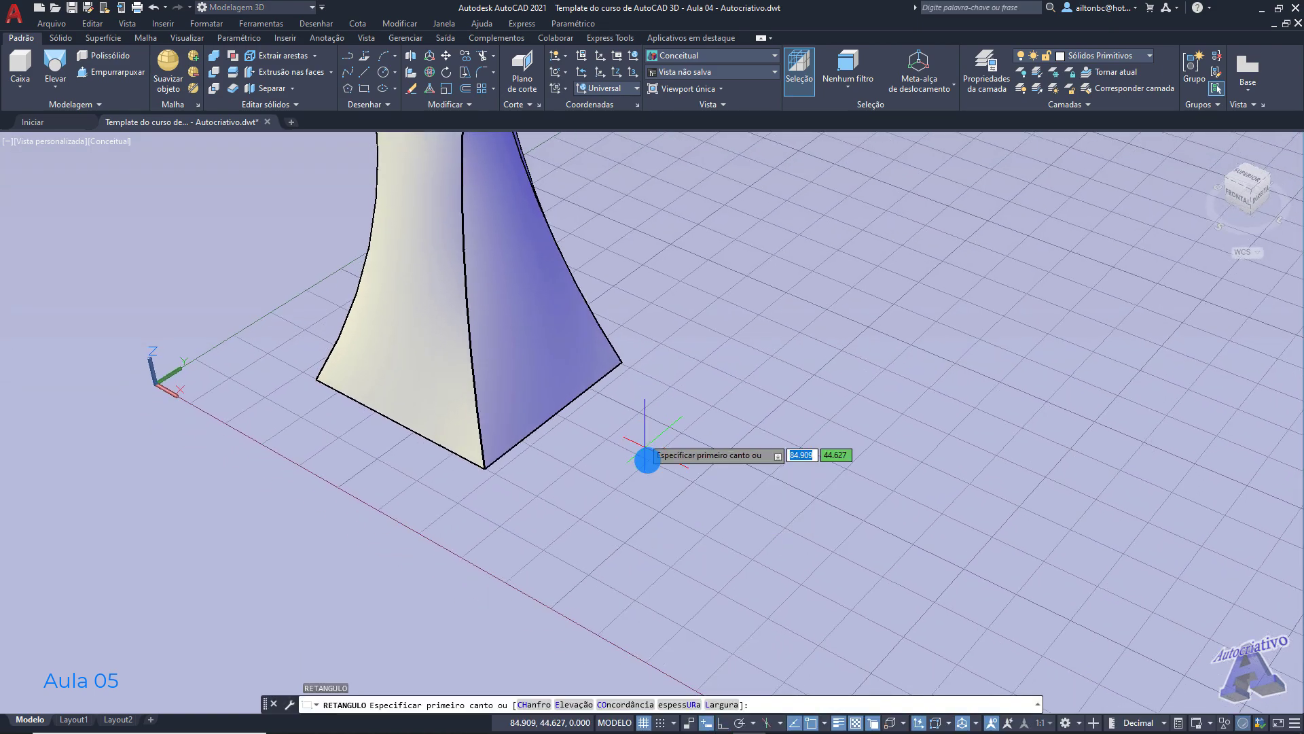
pyautogui.click(670, 520)
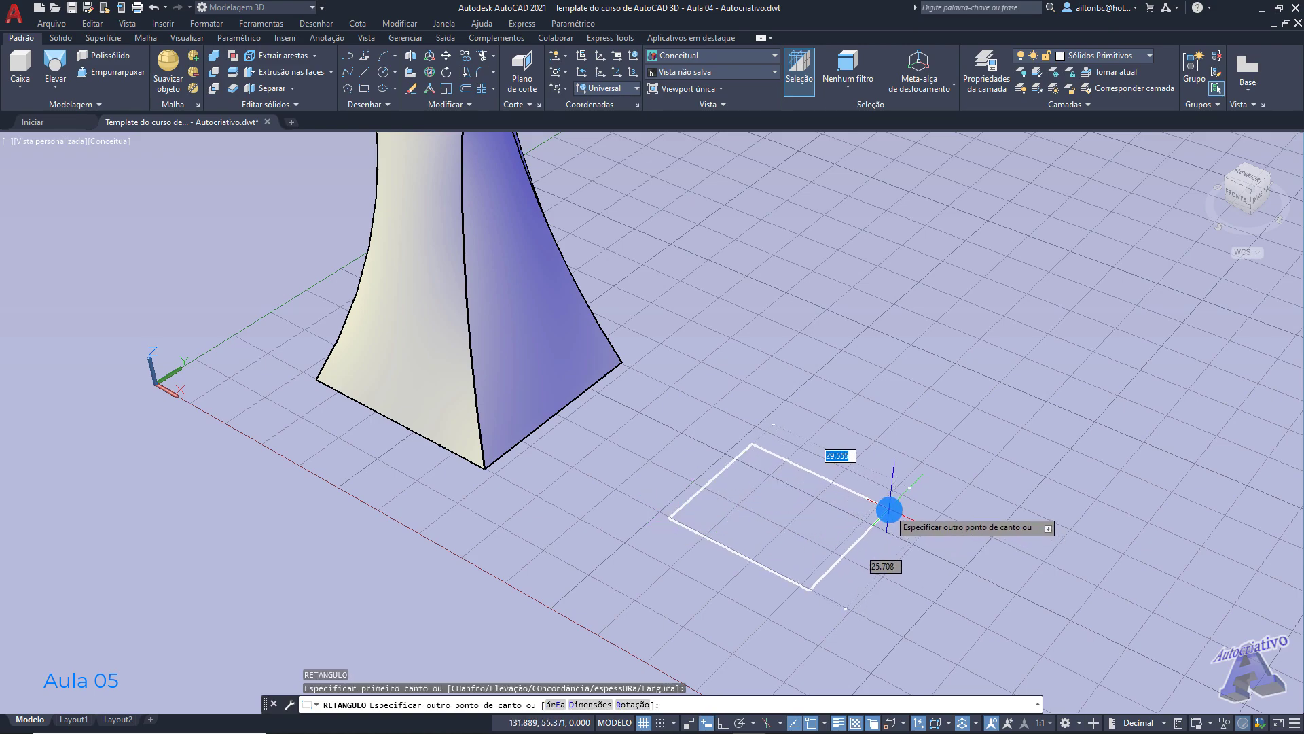
pyautogui.click(884, 505)
pyautogui.moveTo(824, 525); pyautogui.dragTo(719, 480, button='middle')
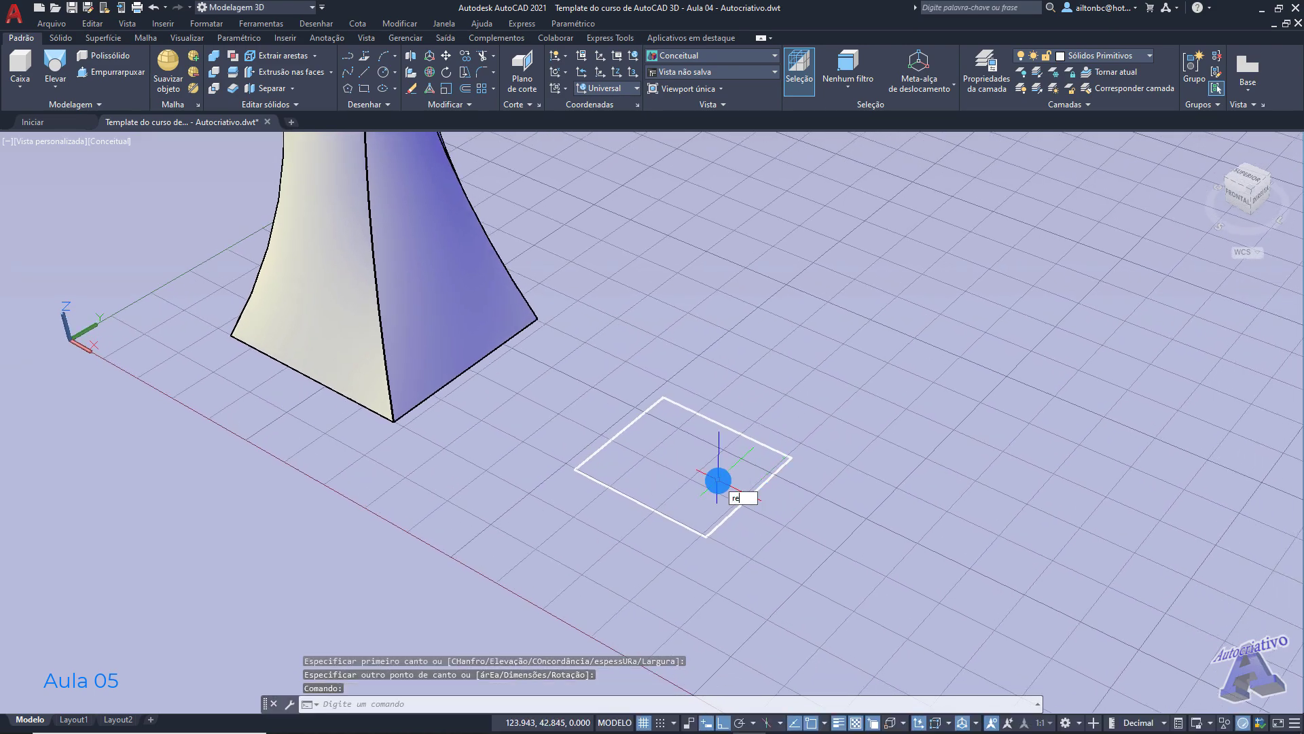
# Step: Draw a smaller rectangle inside the large rectangle and raise it straight up by about 33 units
pyautogui.press('Return')
pyautogui.click(654, 456)
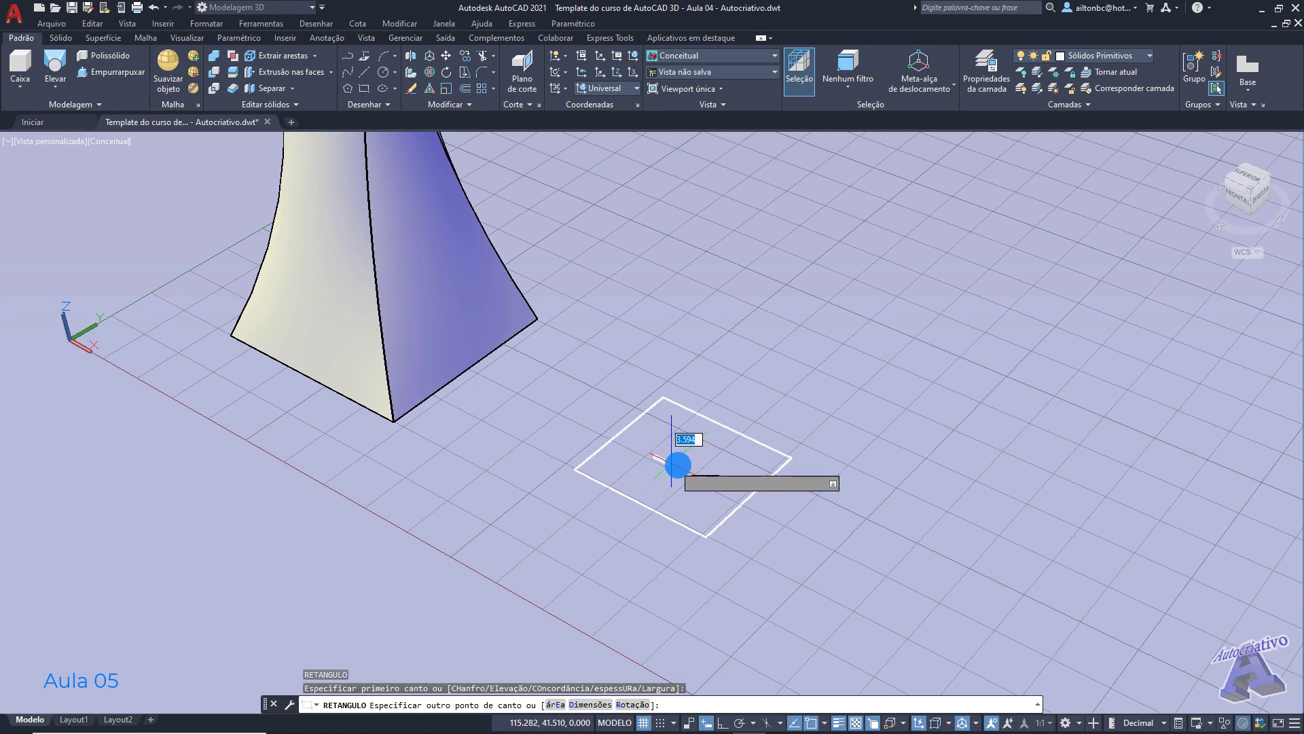
pyautogui.click(732, 460)
pyautogui.click(719, 451)
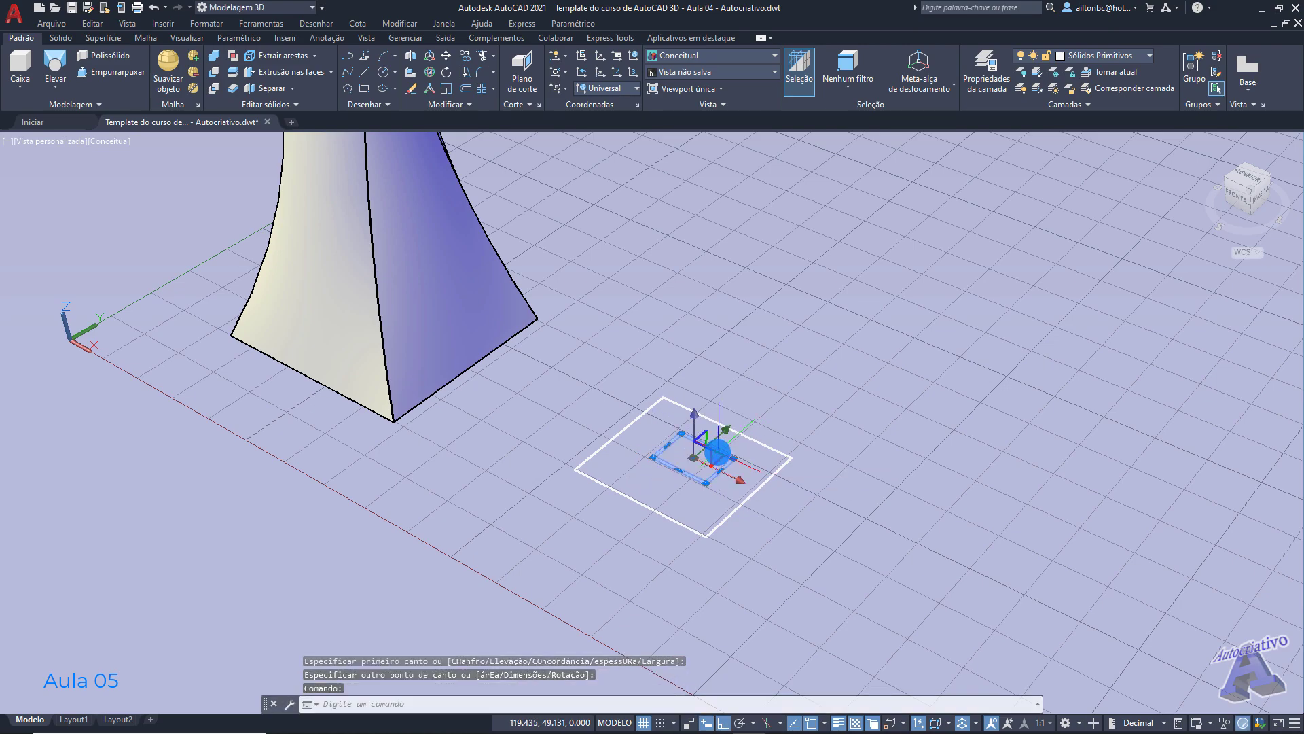
pyautogui.click(692, 430)
pyautogui.click(690, 300)
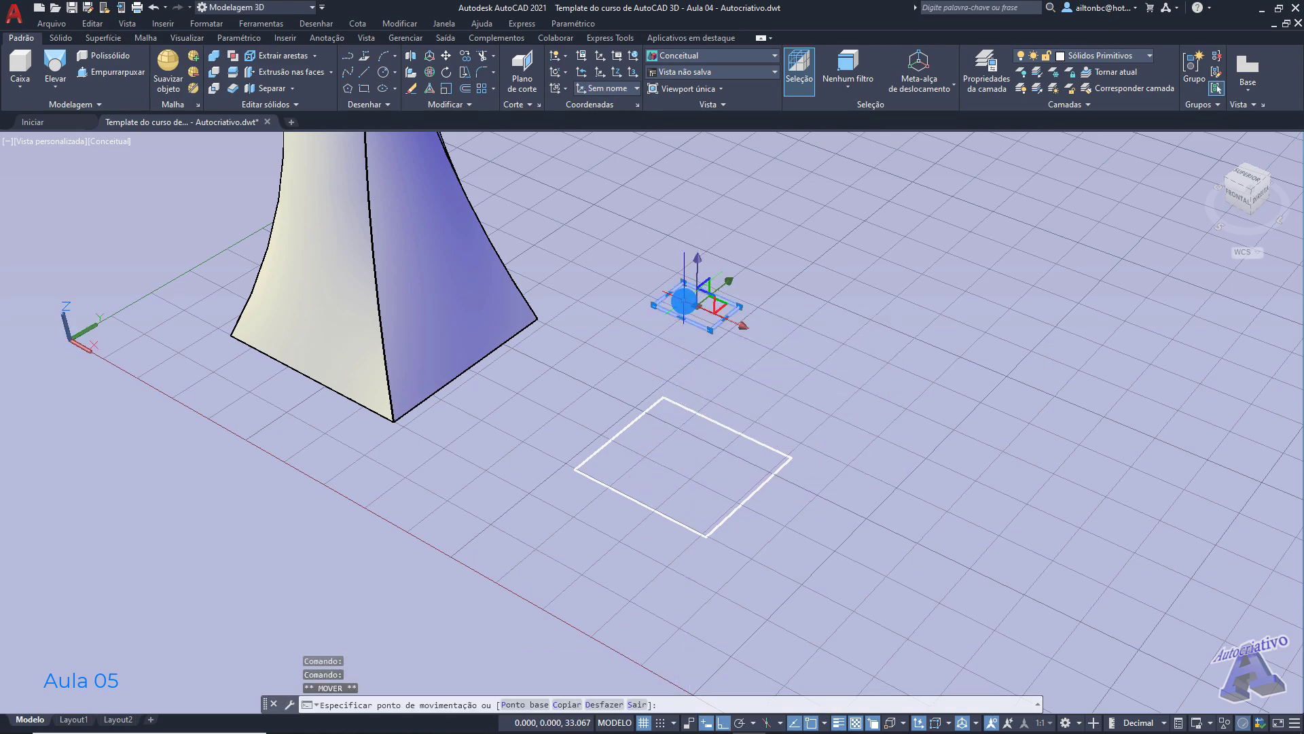
pyautogui.press('Escape')
# Step: Try a loft with the Points option, starting at a corner of the large rectangle and adding the raised small rectangle as cross section
pyautogui.keyDown('shift'); pyautogui.moveTo(778, 401); pyautogui.dragTo(798, 475, button='middle'); pyautogui.keyUp('shift')
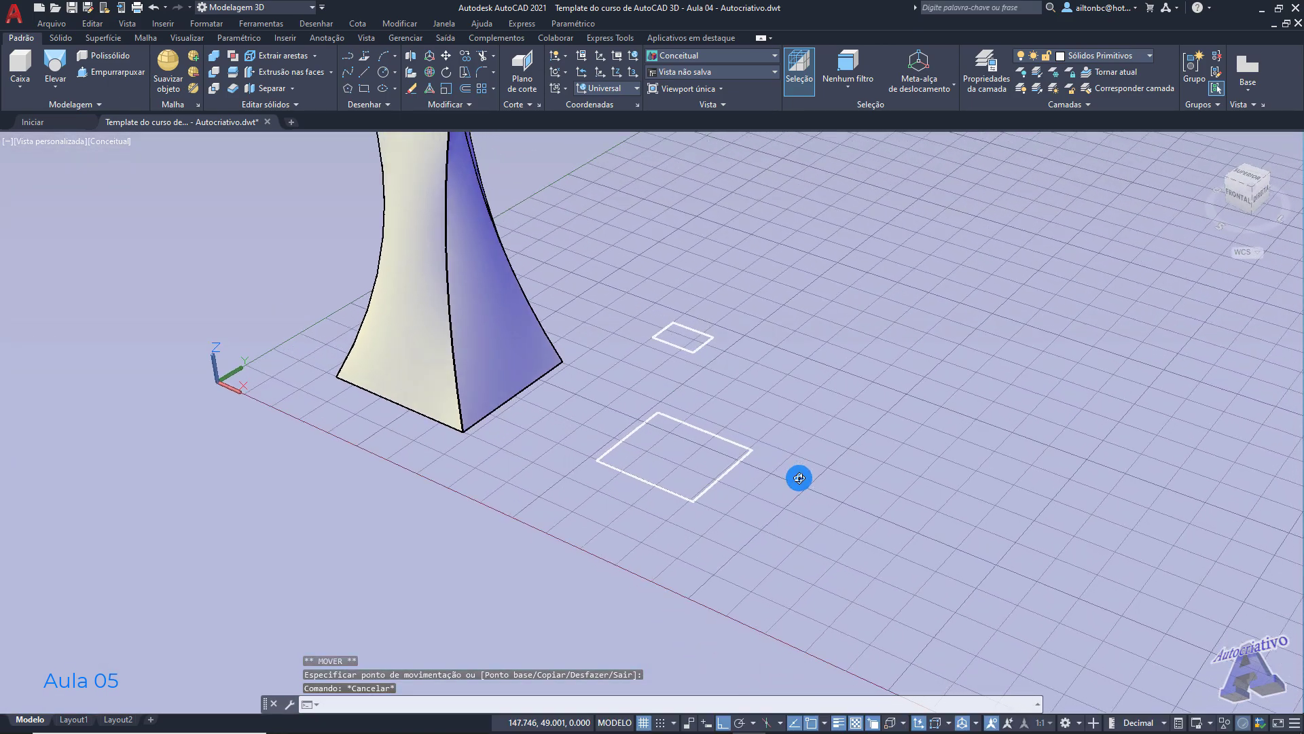
pyautogui.click(53, 68)
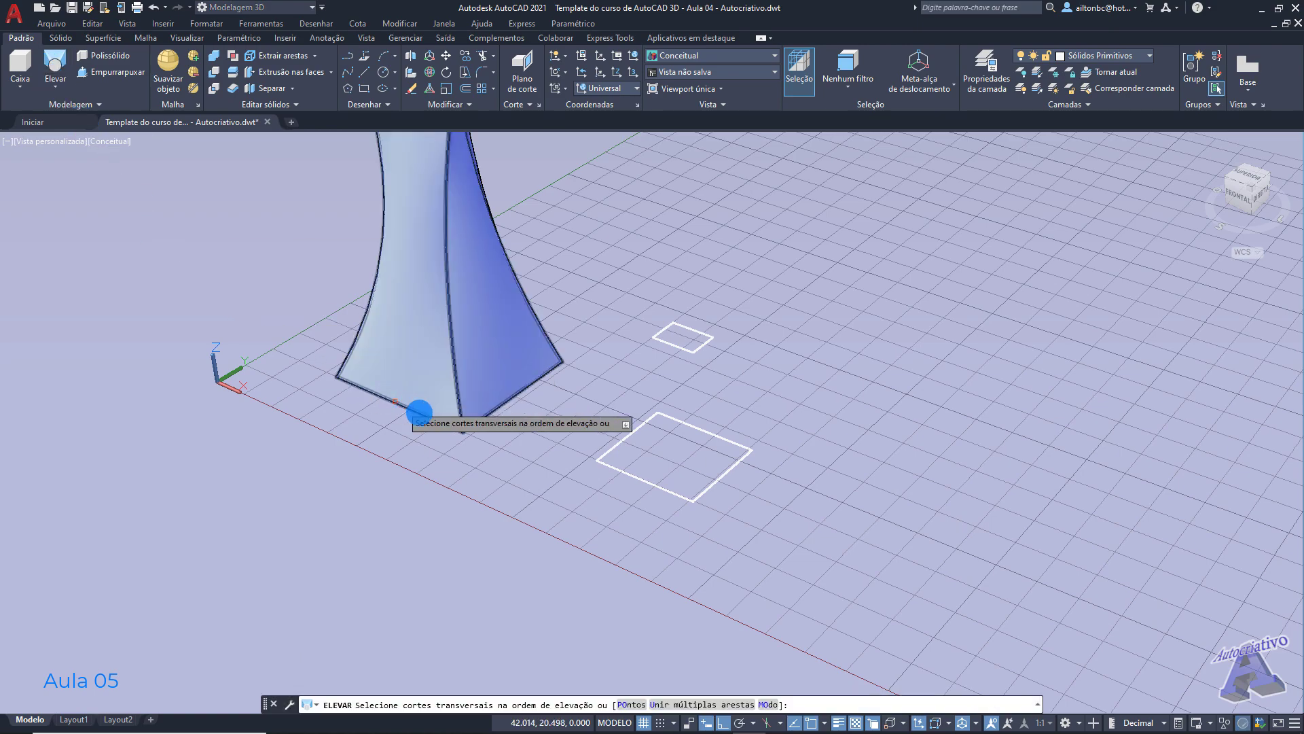
pyautogui.click(633, 704)
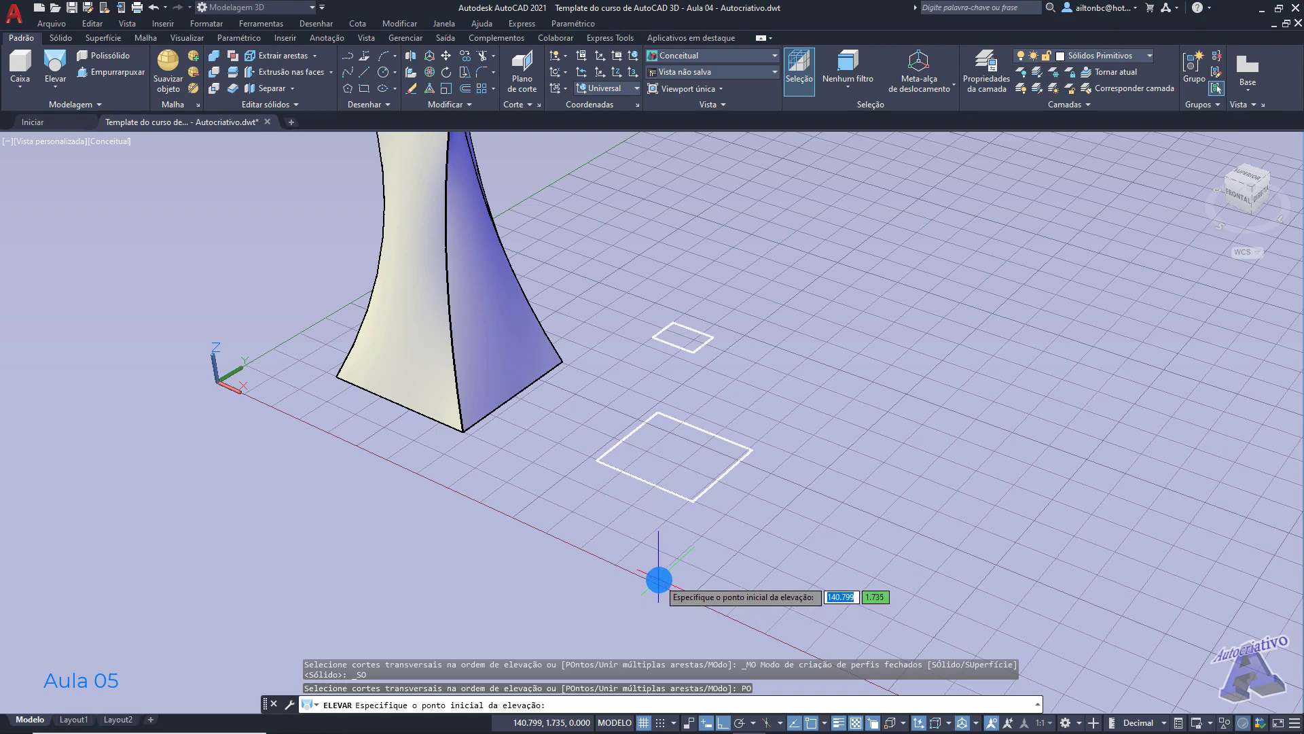
pyautogui.click(597, 461)
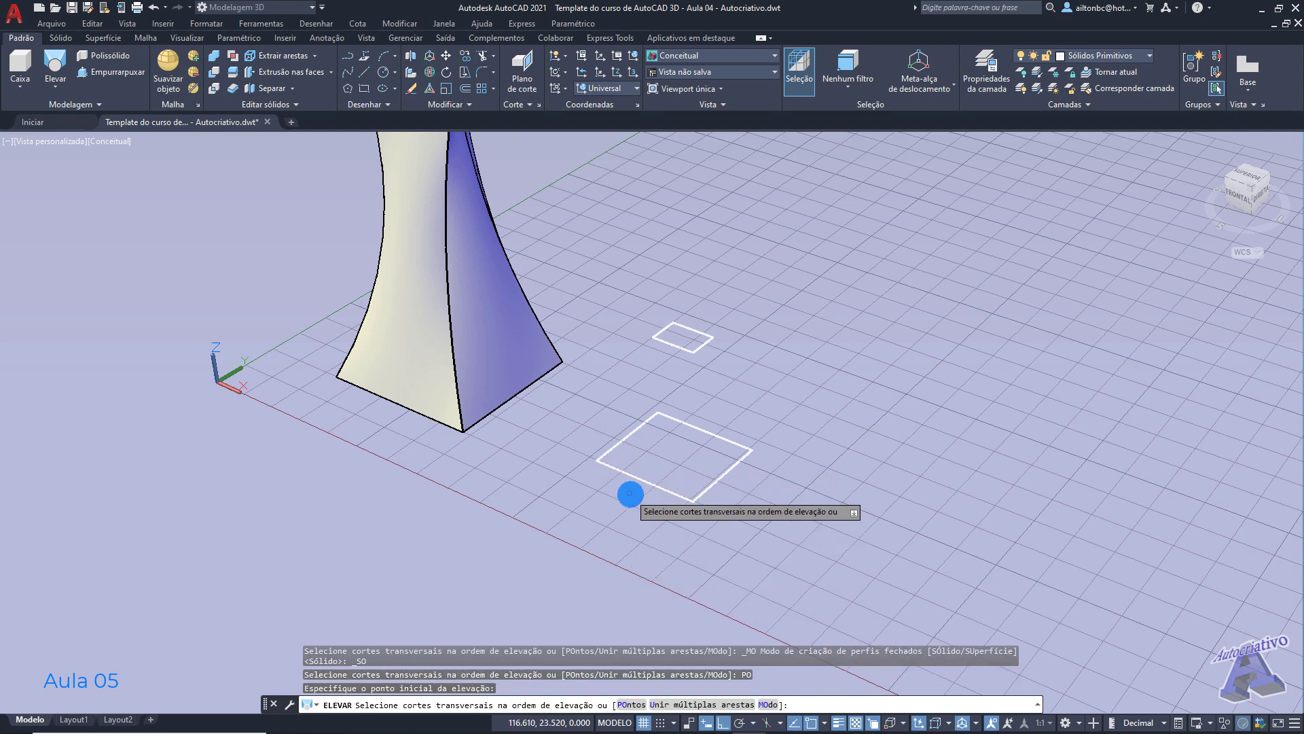
pyautogui.click(705, 347)
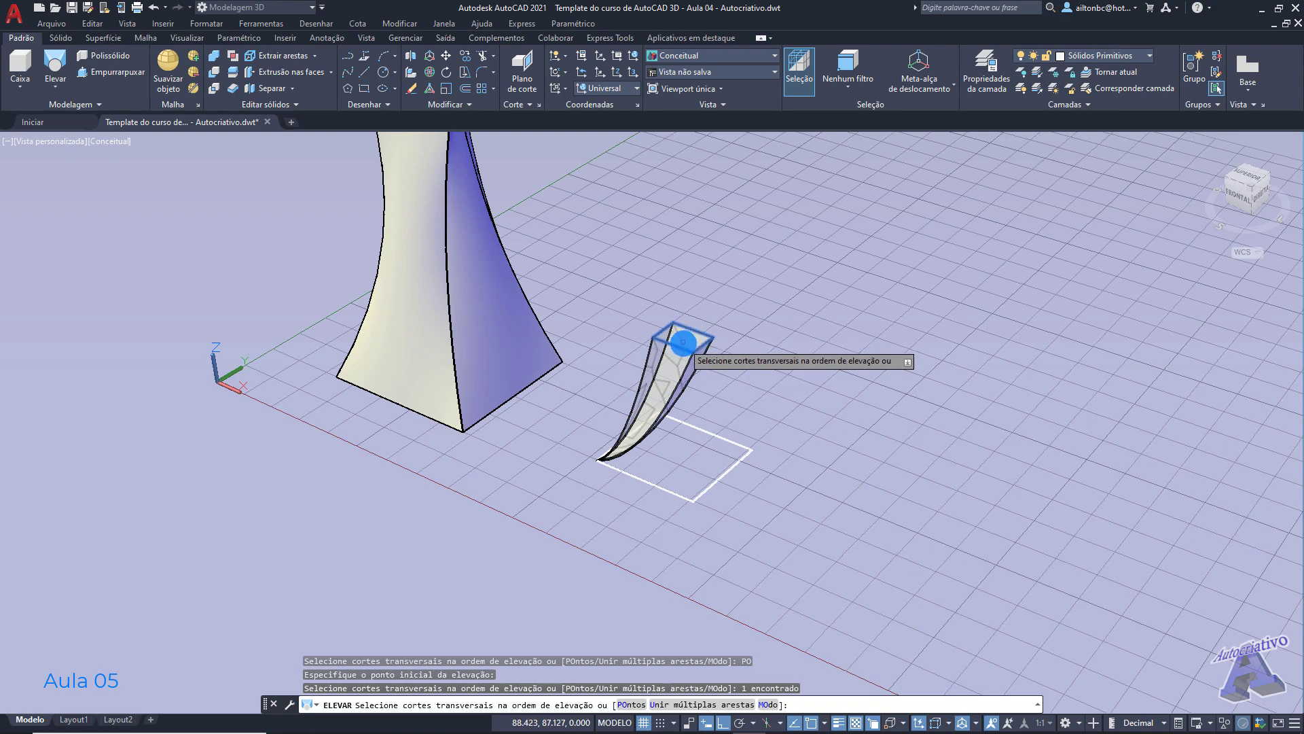
pyautogui.press('Escape')
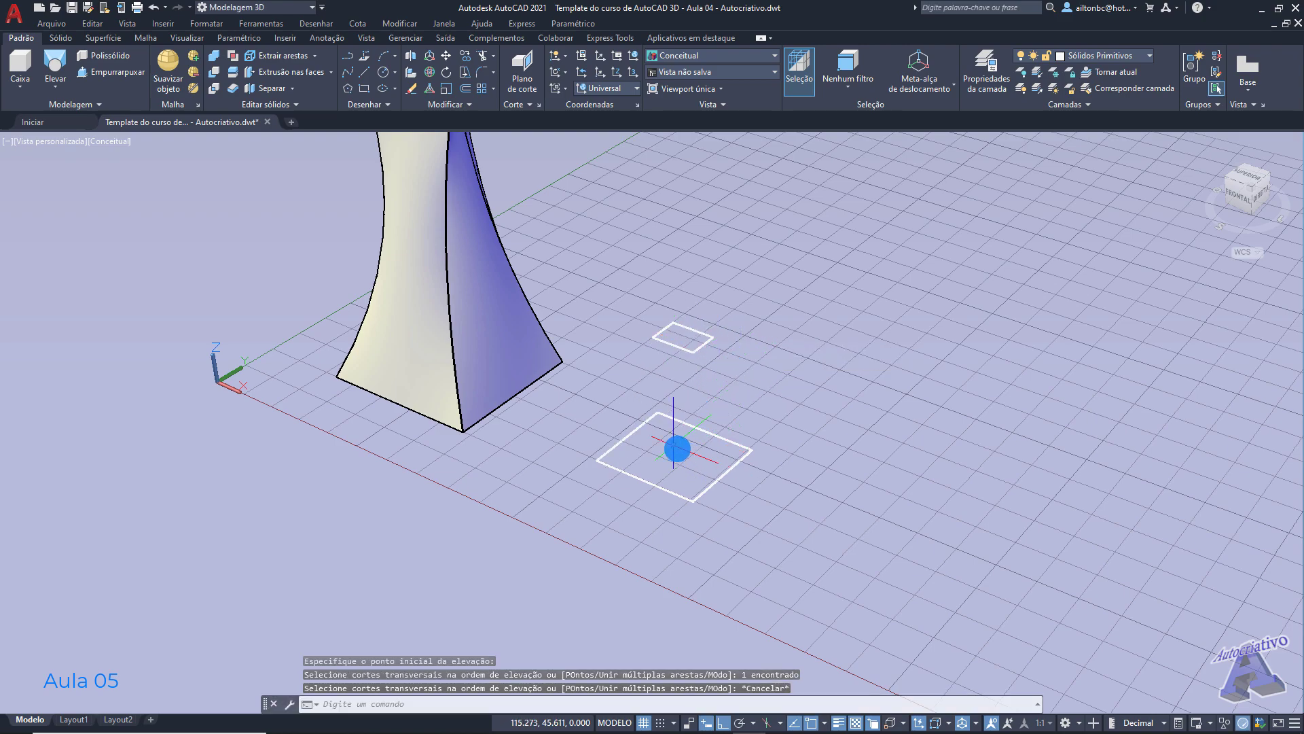
# Step: Try to join the edges of the rectangles into a single cross section with the Loft's join multiple edges option
pyautogui.click(52, 70)
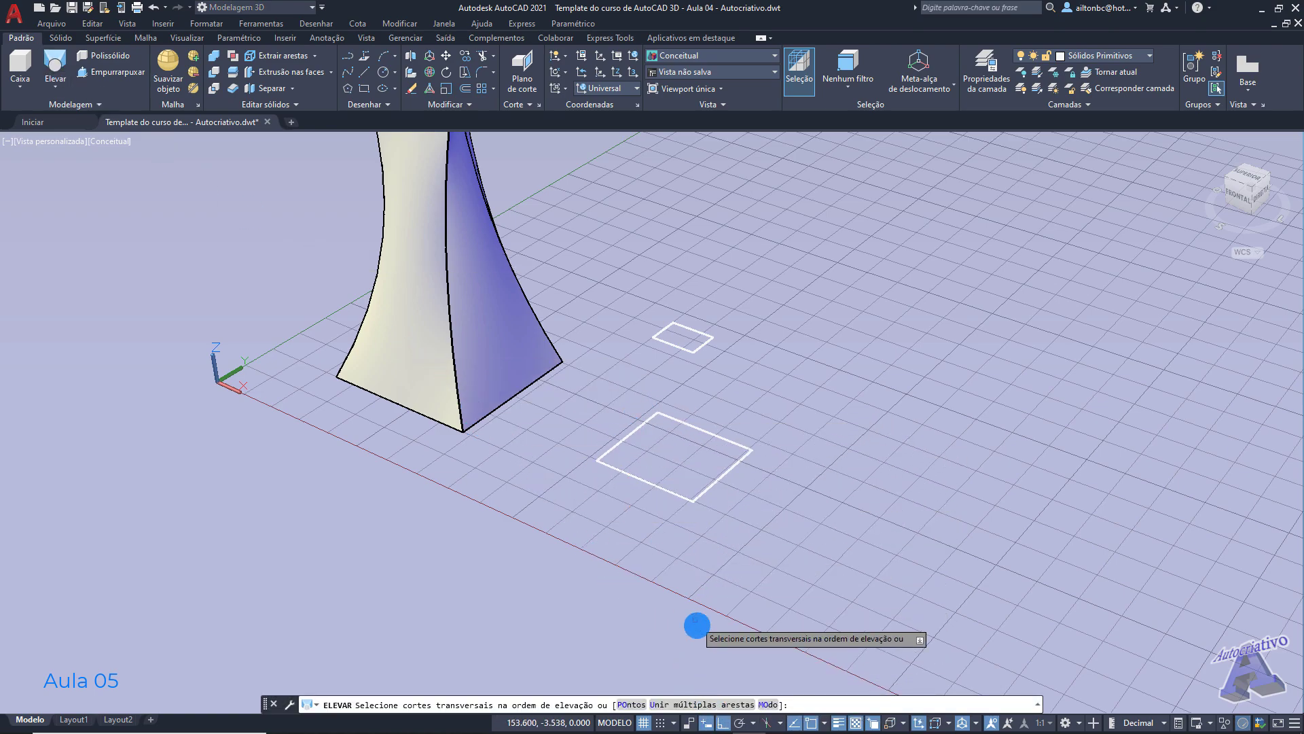
pyautogui.click(711, 705)
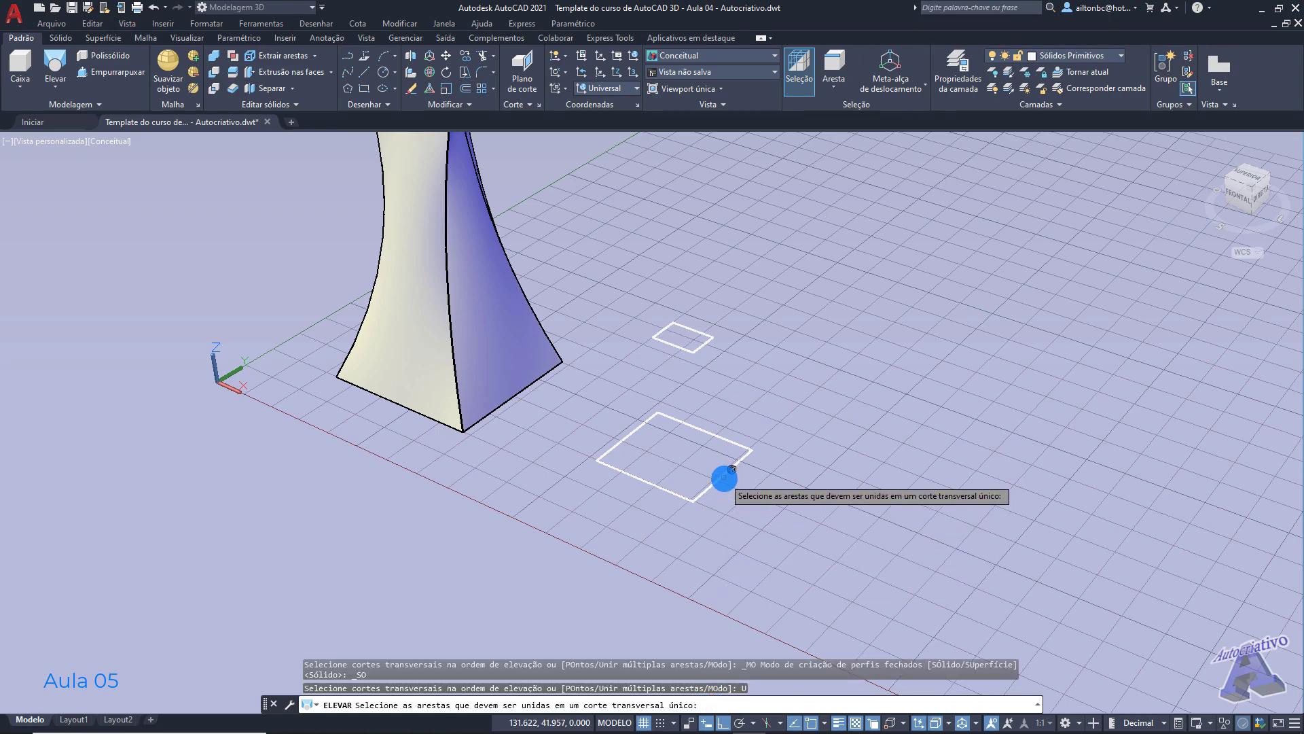
pyautogui.click(646, 425)
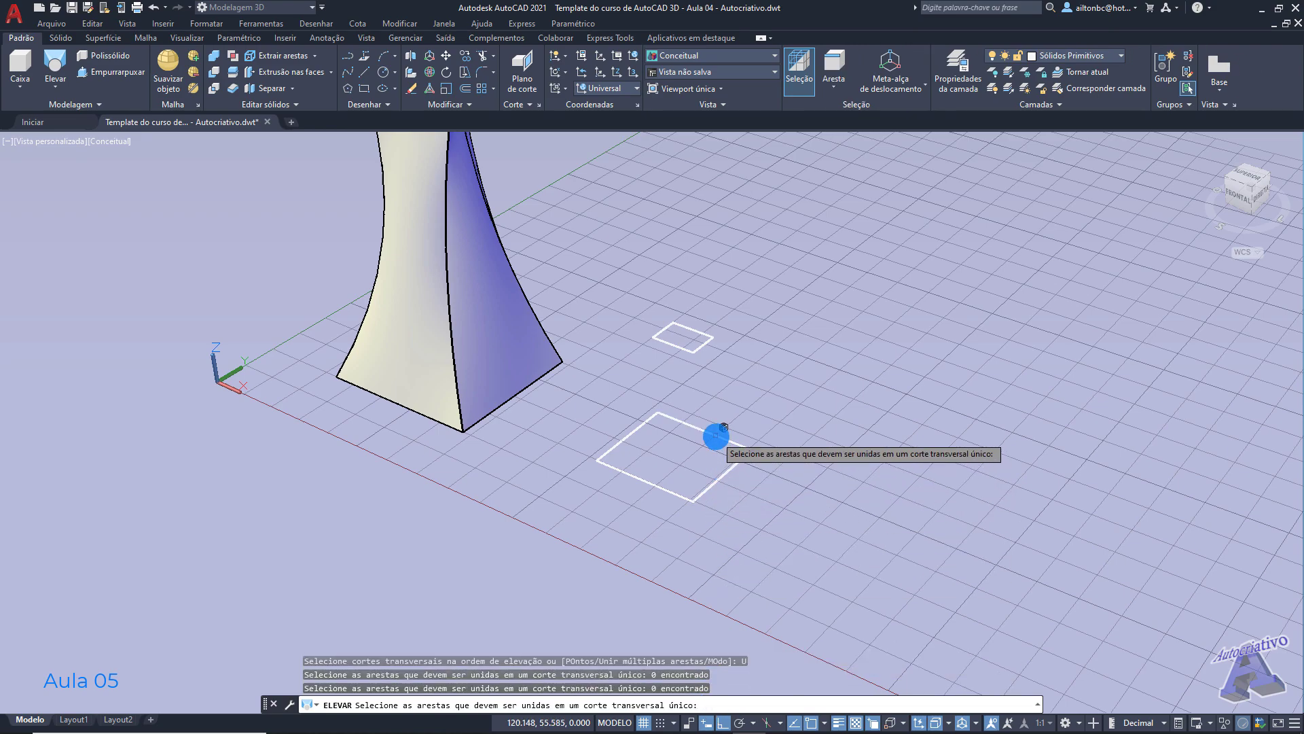
pyautogui.click(642, 428)
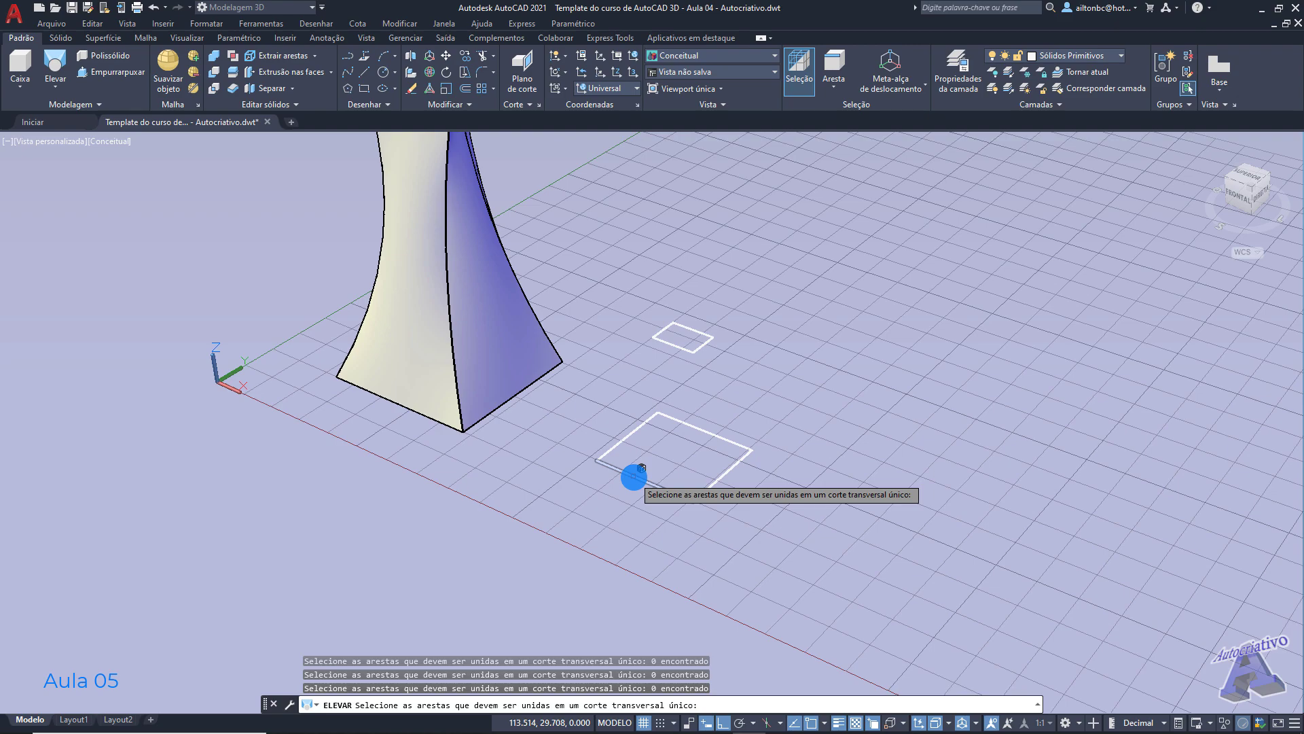
pyautogui.click(664, 343)
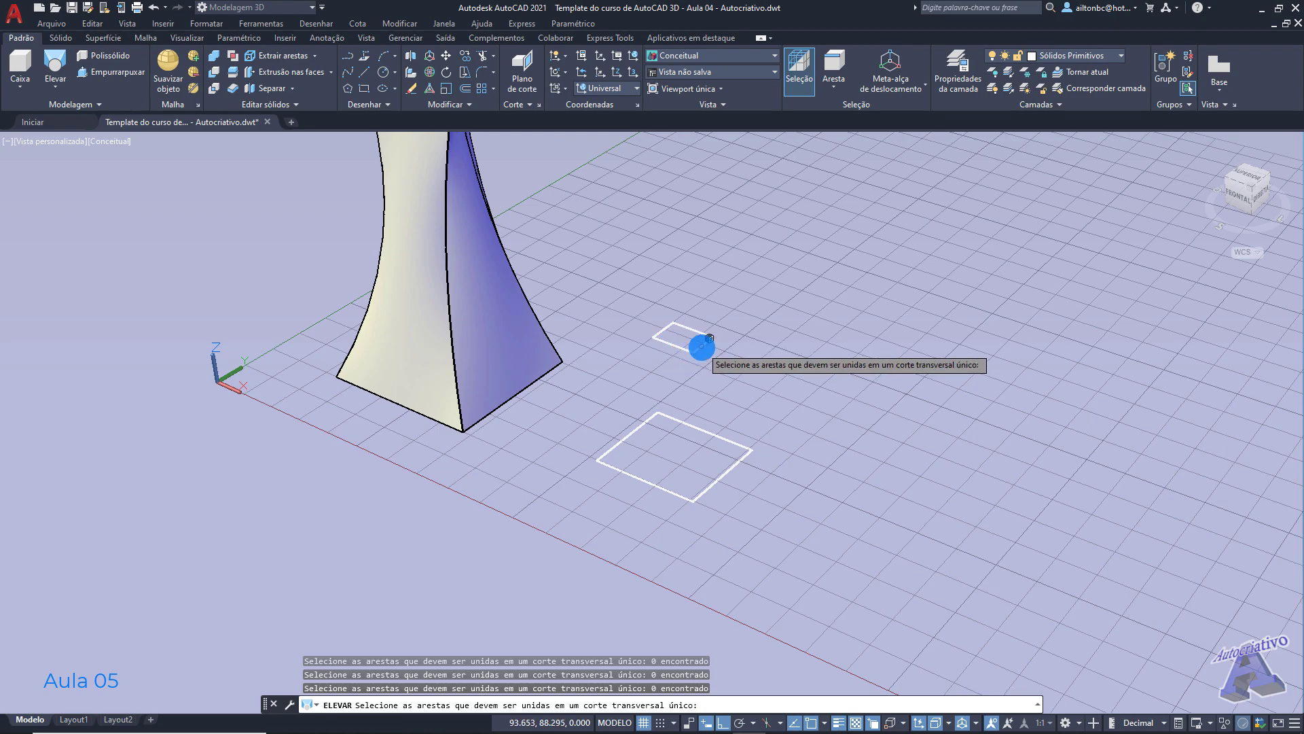
pyautogui.press('Escape')
# Step: Delete the large rectangle below the raised small rectangle
pyautogui.moveTo(734, 481); pyautogui.dragTo(688, 446, button='middle')
pyautogui.moveTo(693, 466); pyautogui.dragTo(630, 432)
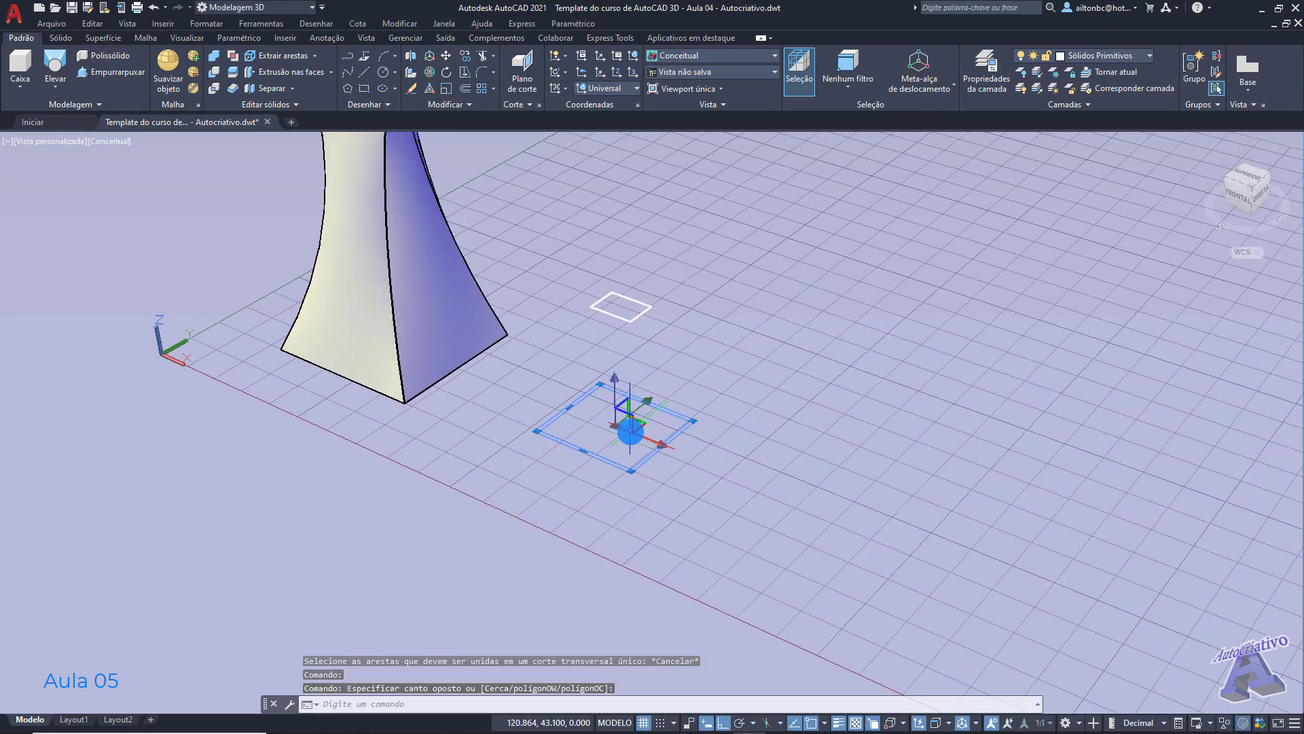
pyautogui.press('Delete')
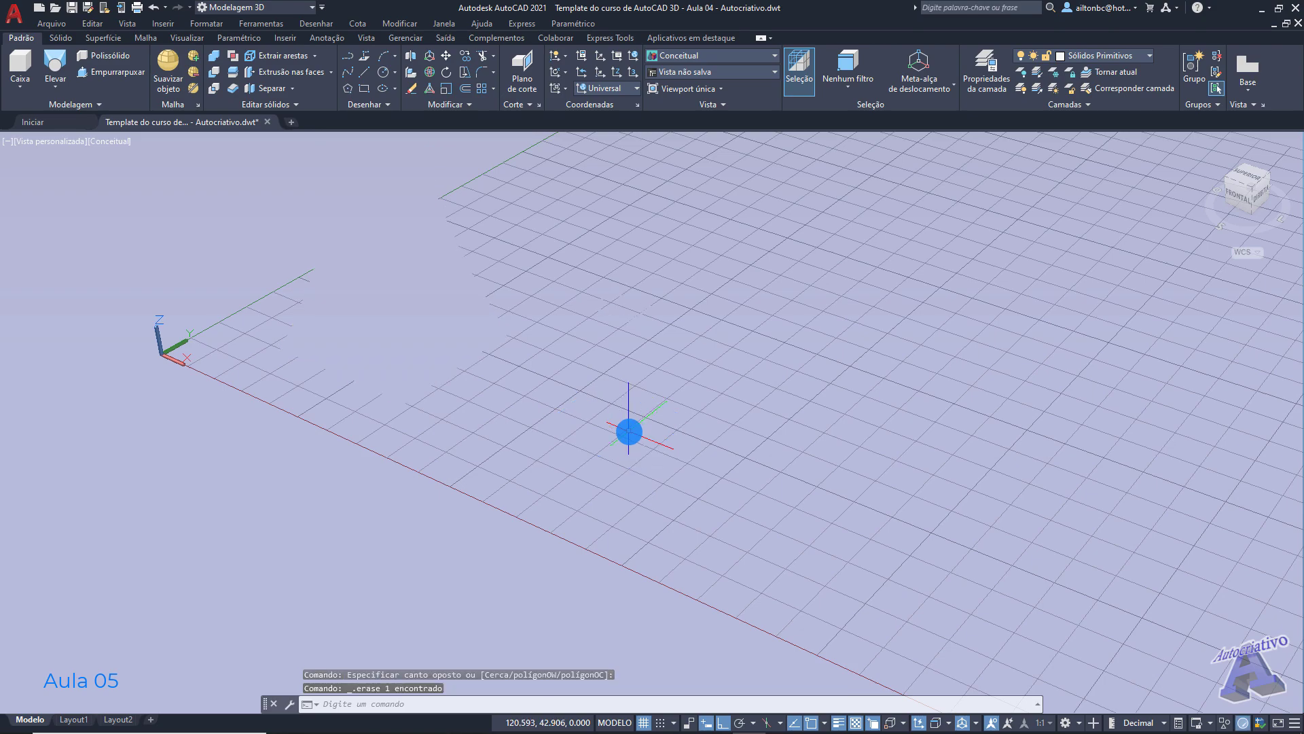
pyautogui.hotkey('ctrl', 'z')
pyautogui.moveTo(638, 411)
pyautogui.mouseDown(button='middle')
pyautogui.moveTo(638, 451)
pyautogui.moveTo(675, 466)
pyautogui.moveTo(612, 427)
pyautogui.mouseUp(button='middle')
pyautogui.scroll(2, 691, 473)
pyautogui.scroll(-2, 611, 435)
pyautogui.moveTo(608, 442); pyautogui.dragTo(591, 425)
pyautogui.press('Delete')
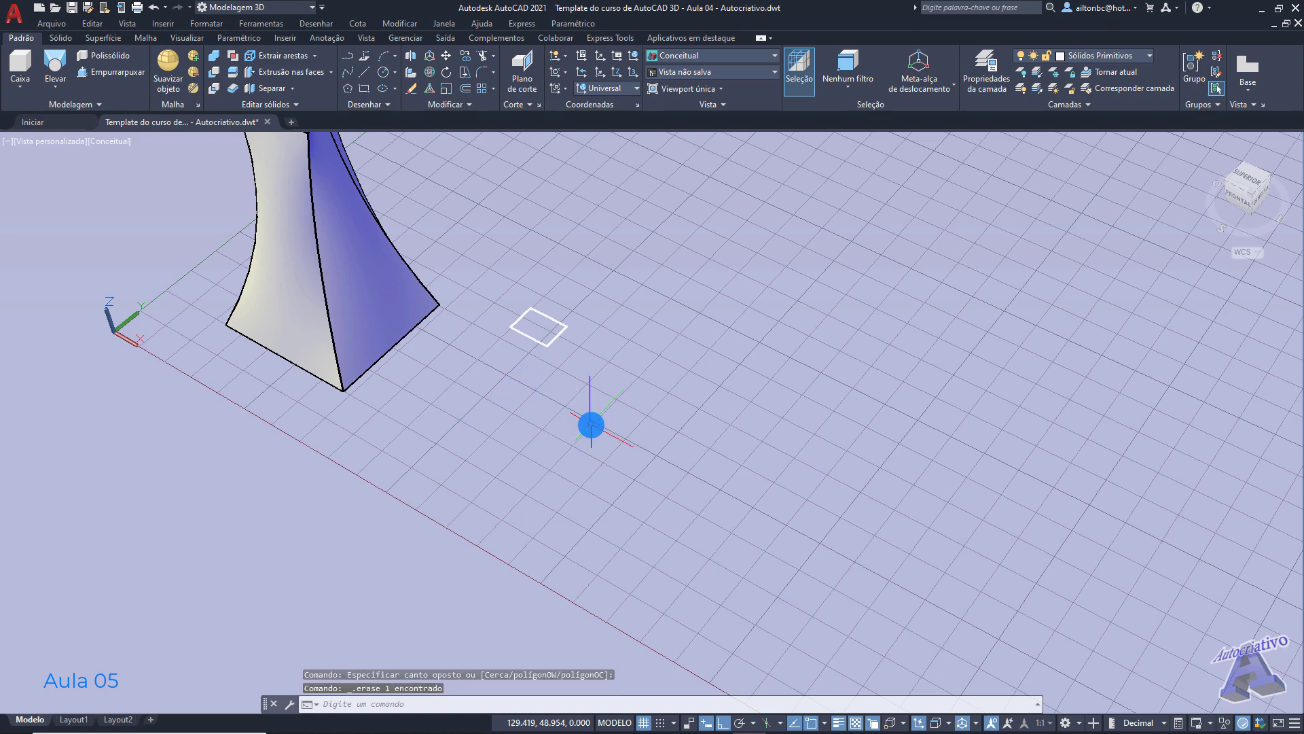
# Step: Draw a stepped polyline outline below the small rectangle, ending it by picking the start point instead of using the Close option
pyautogui.write('l')
pyautogui.press('Return')
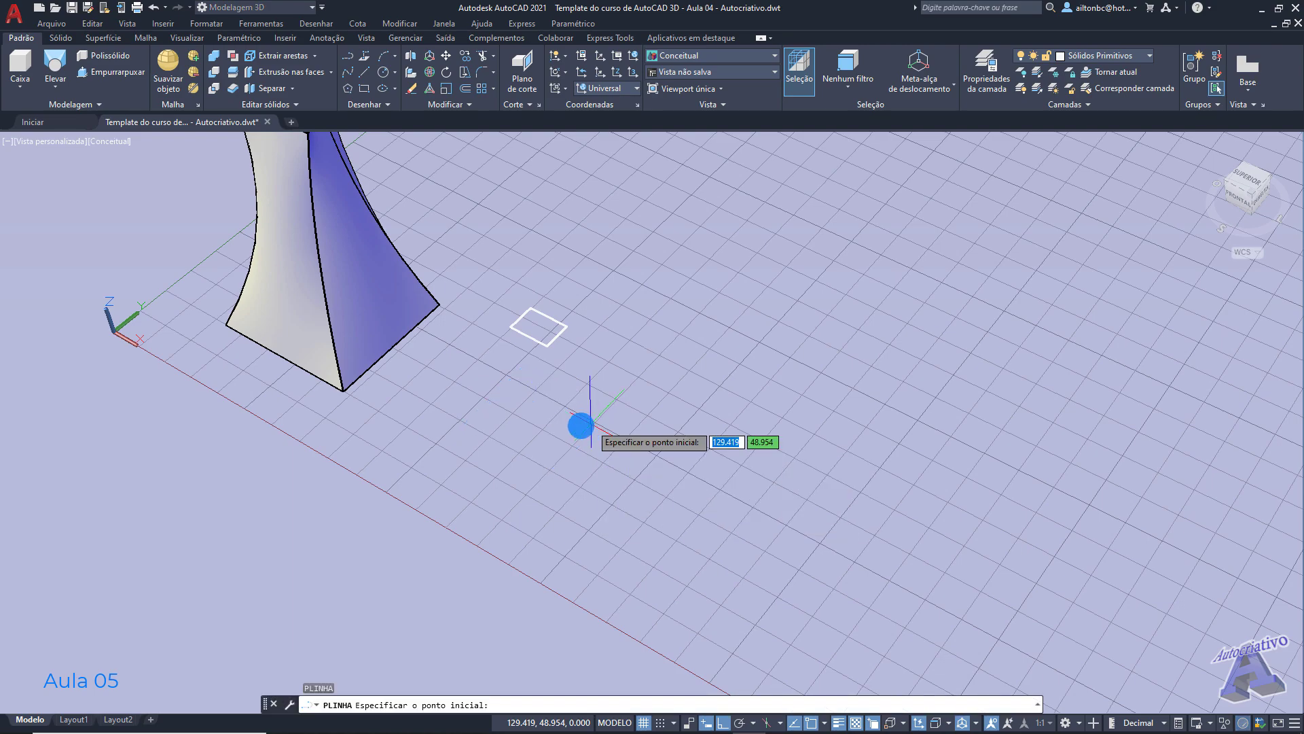
pyautogui.click(437, 423)
pyautogui.click(489, 373)
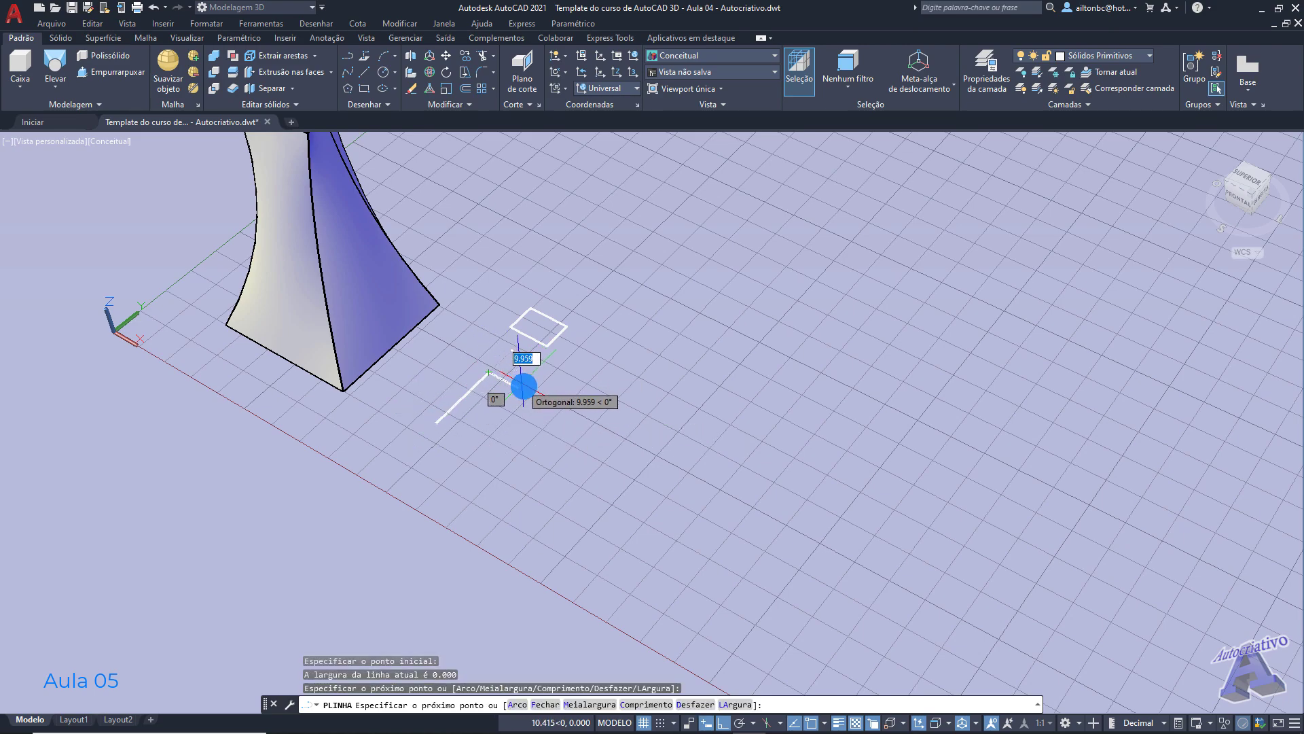
pyautogui.click(524, 389)
pyautogui.click(551, 364)
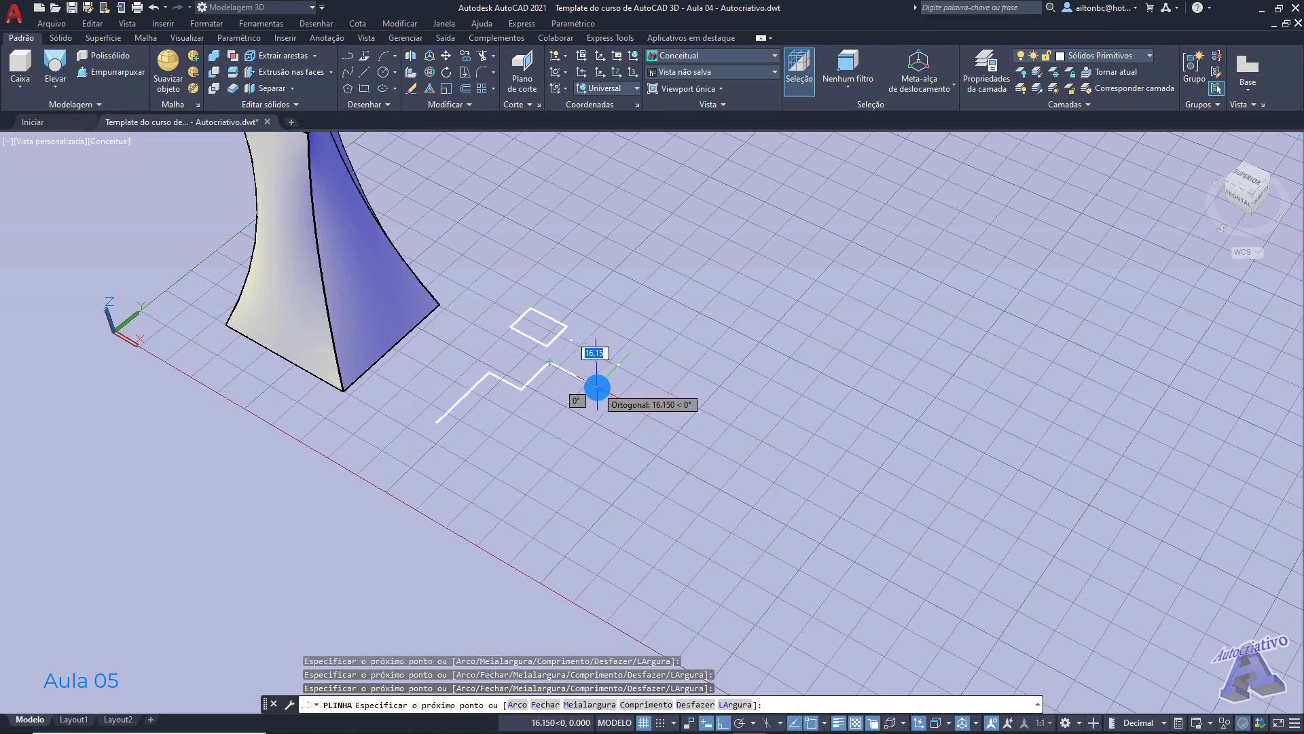
pyautogui.click(596, 387)
pyautogui.click(568, 415)
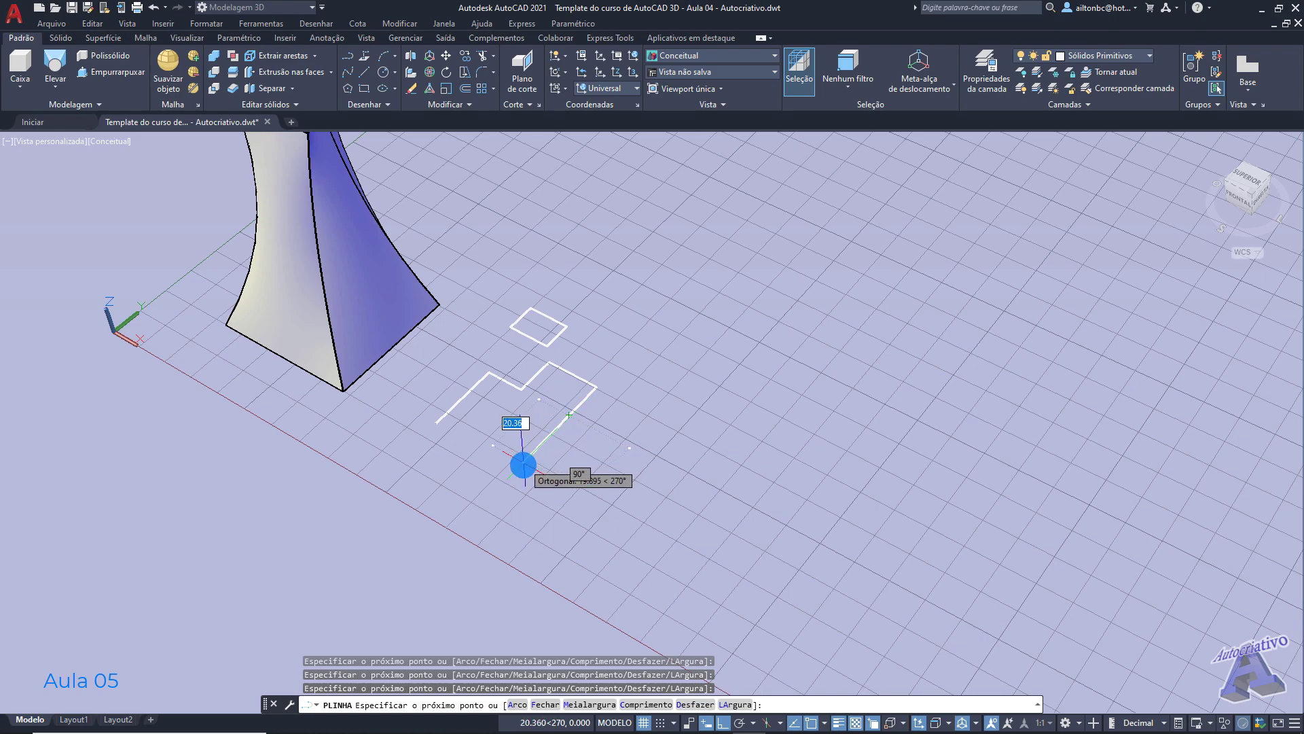
pyautogui.click(435, 424)
pyautogui.press('Escape')
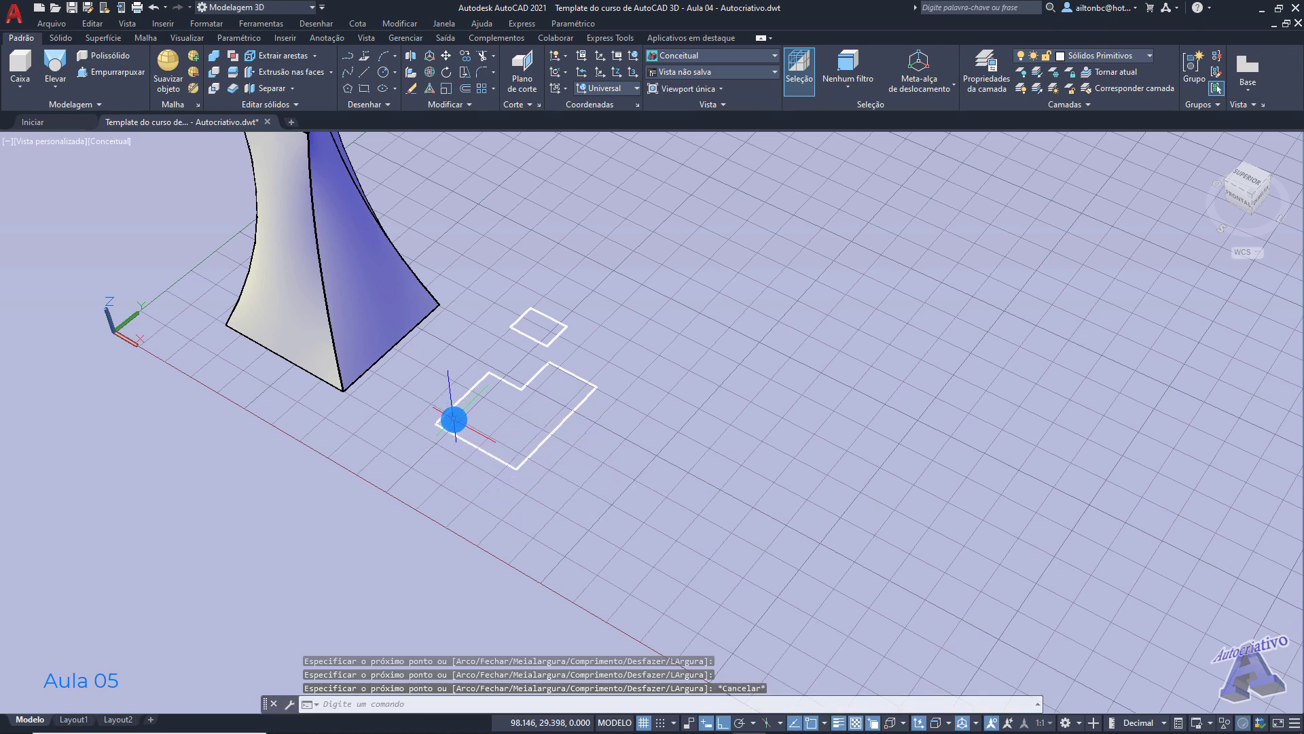
# Step: Extrude the stepped polyline outline in solid mode by about 6.9 units, and undo the extrusion
pyautogui.click(54, 87)
pyautogui.click(71, 112)
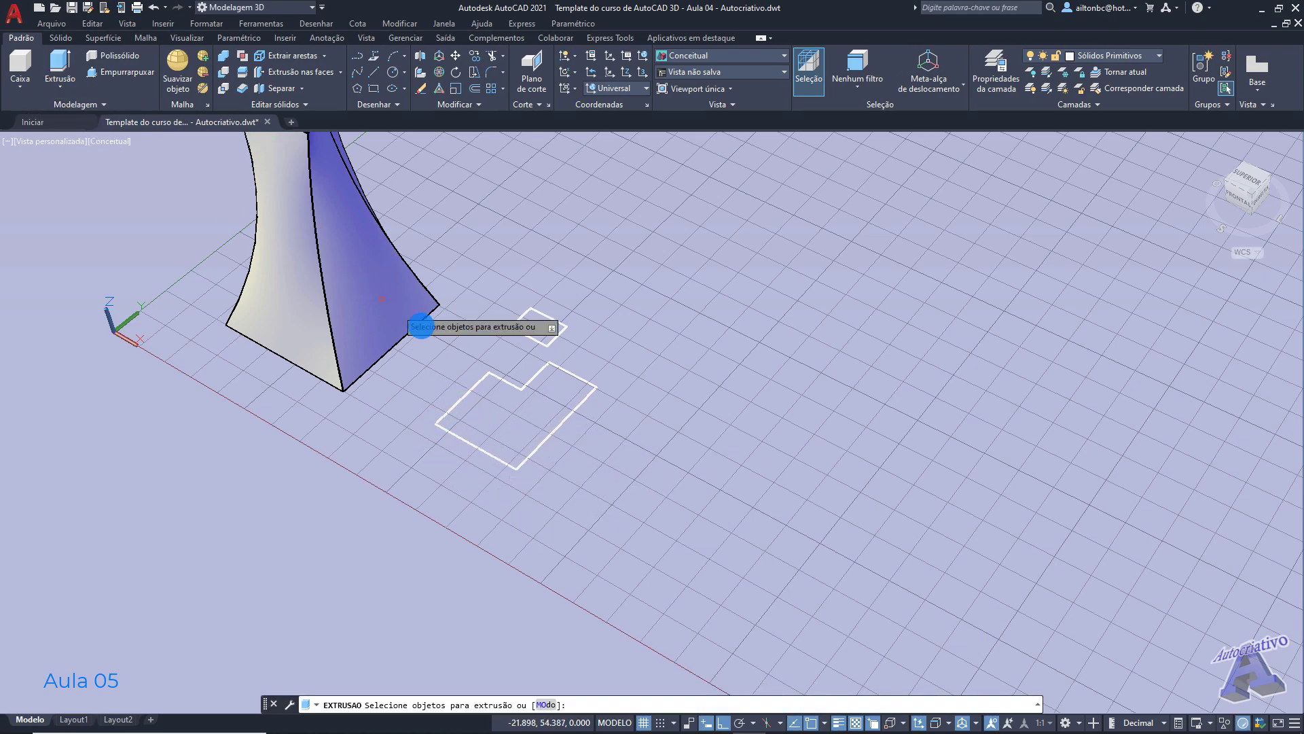
pyautogui.click(463, 396)
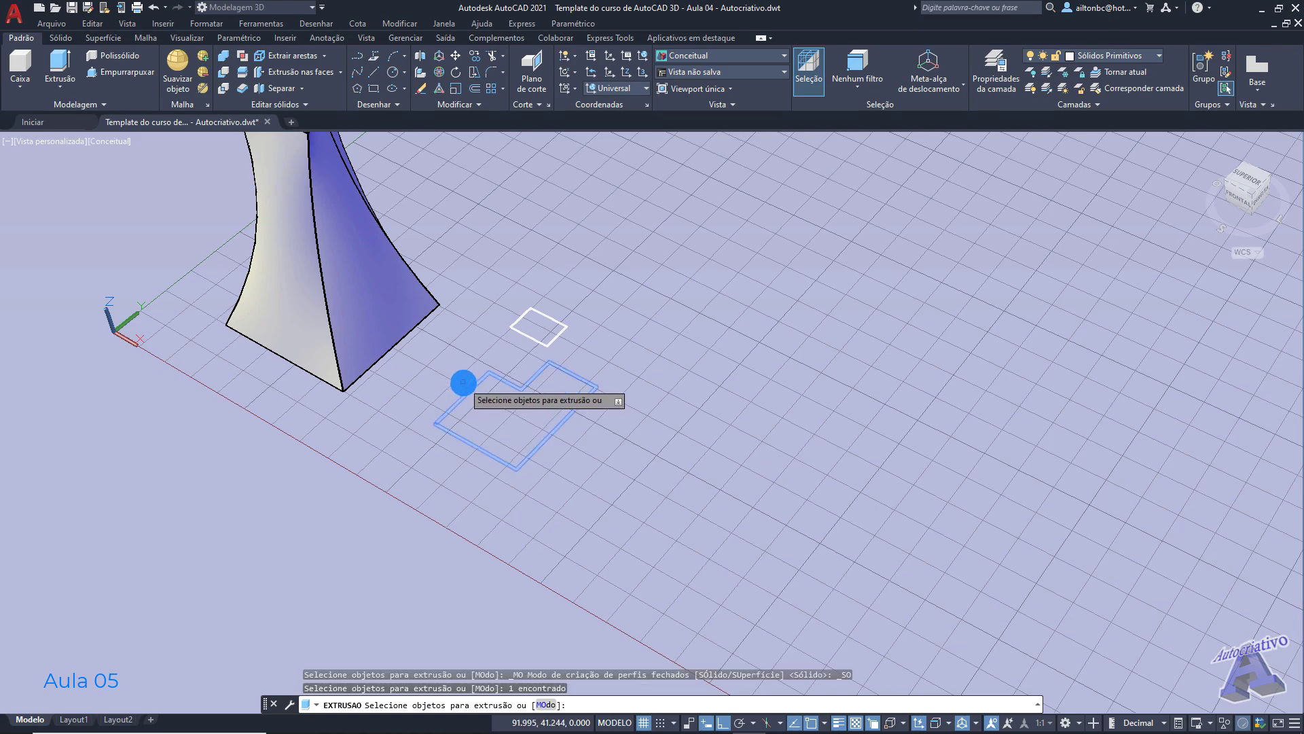
pyautogui.press('Return')
pyautogui.scroll(2, 462, 378)
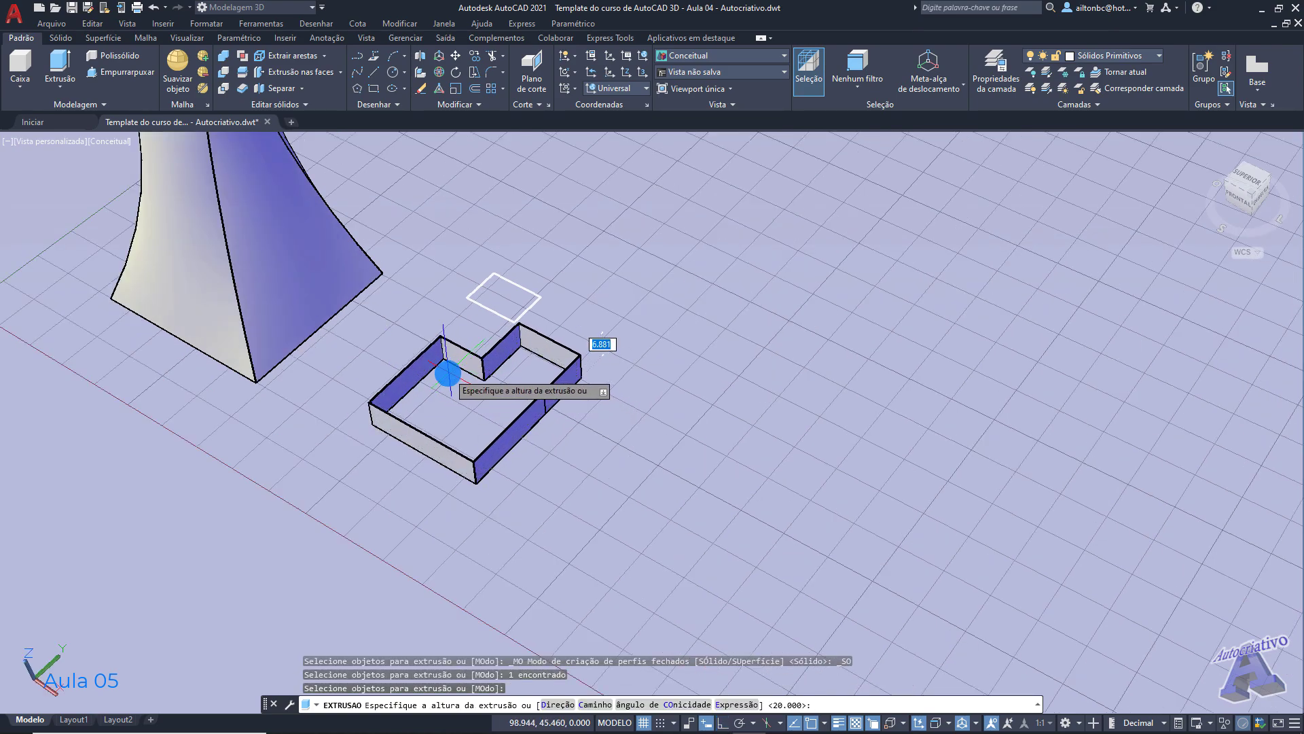
pyautogui.click(445, 373)
pyautogui.moveTo(509, 403); pyautogui.dragTo(582, 425, button='middle')
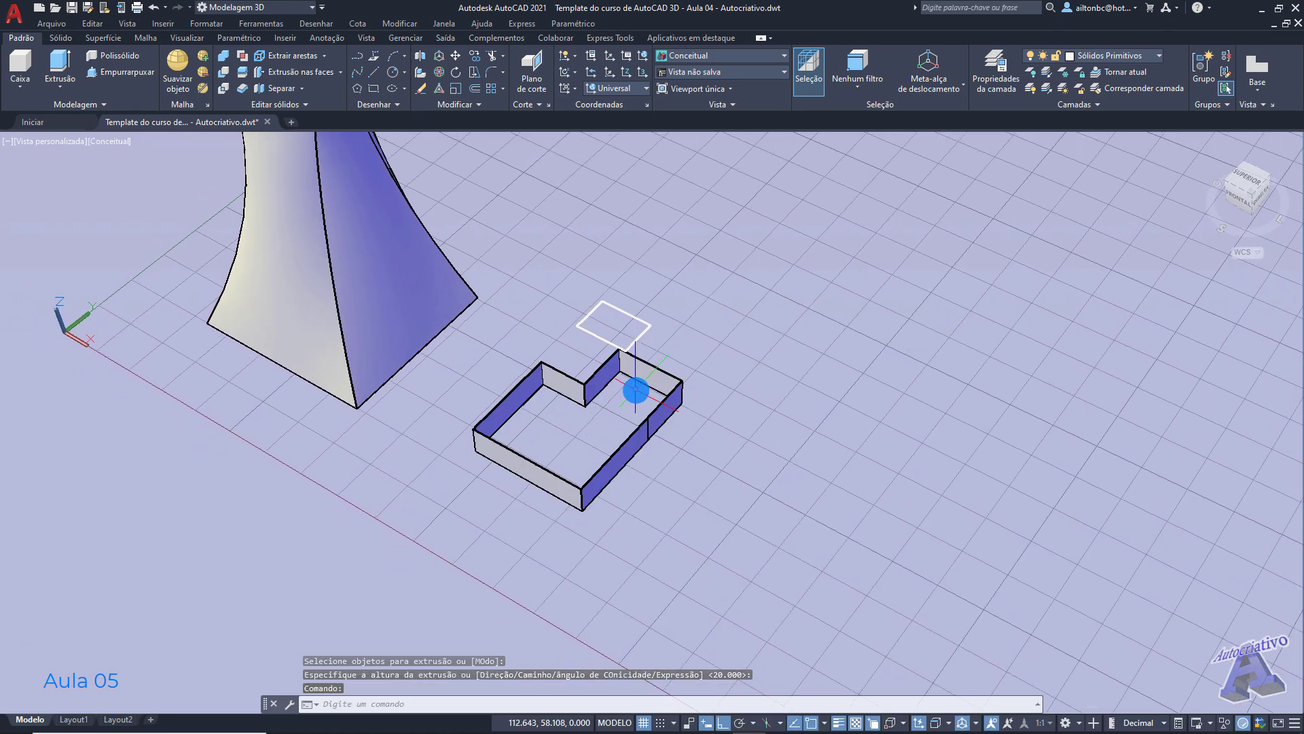
pyautogui.hotkey('ctrl', 'z')
pyautogui.hotkey('ctrl', 'z')
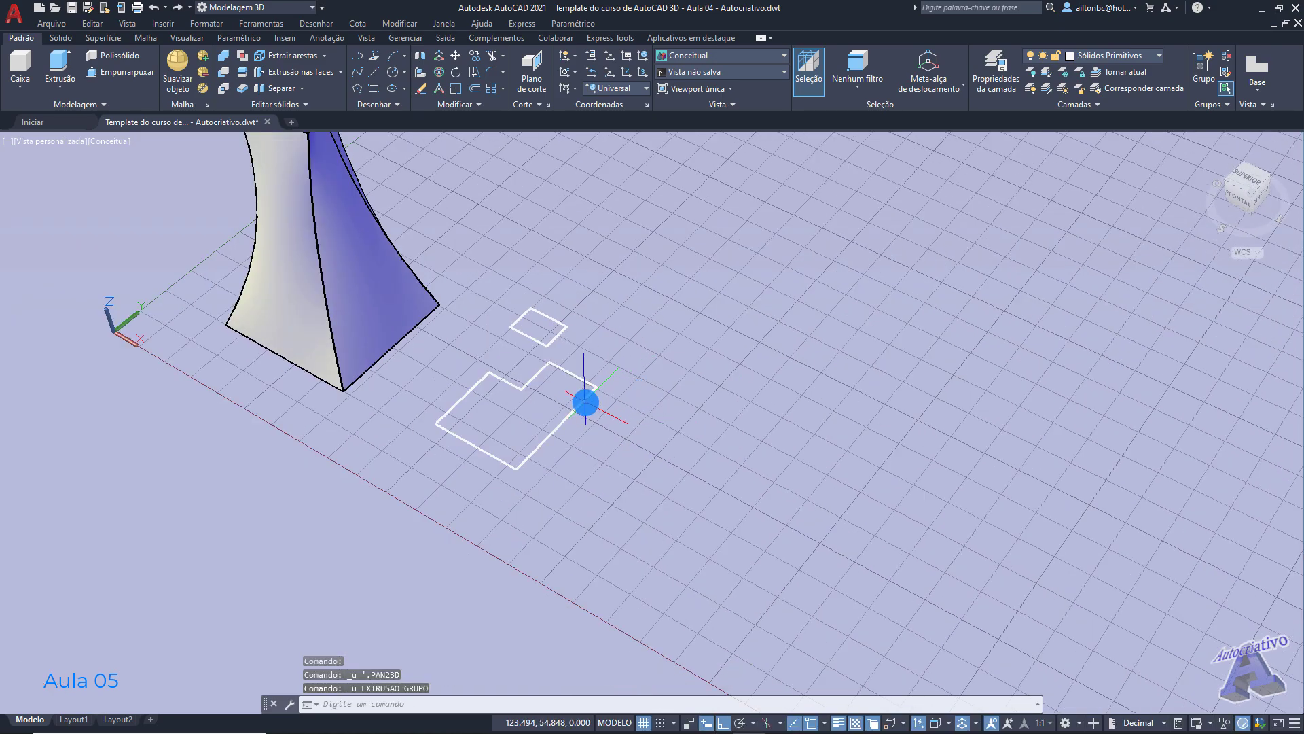
# Step: Try extruding the stepped polyline again with the closed-profile creation mode explicitly set to Solid
pyautogui.click(60, 73)
pyautogui.click(546, 705)
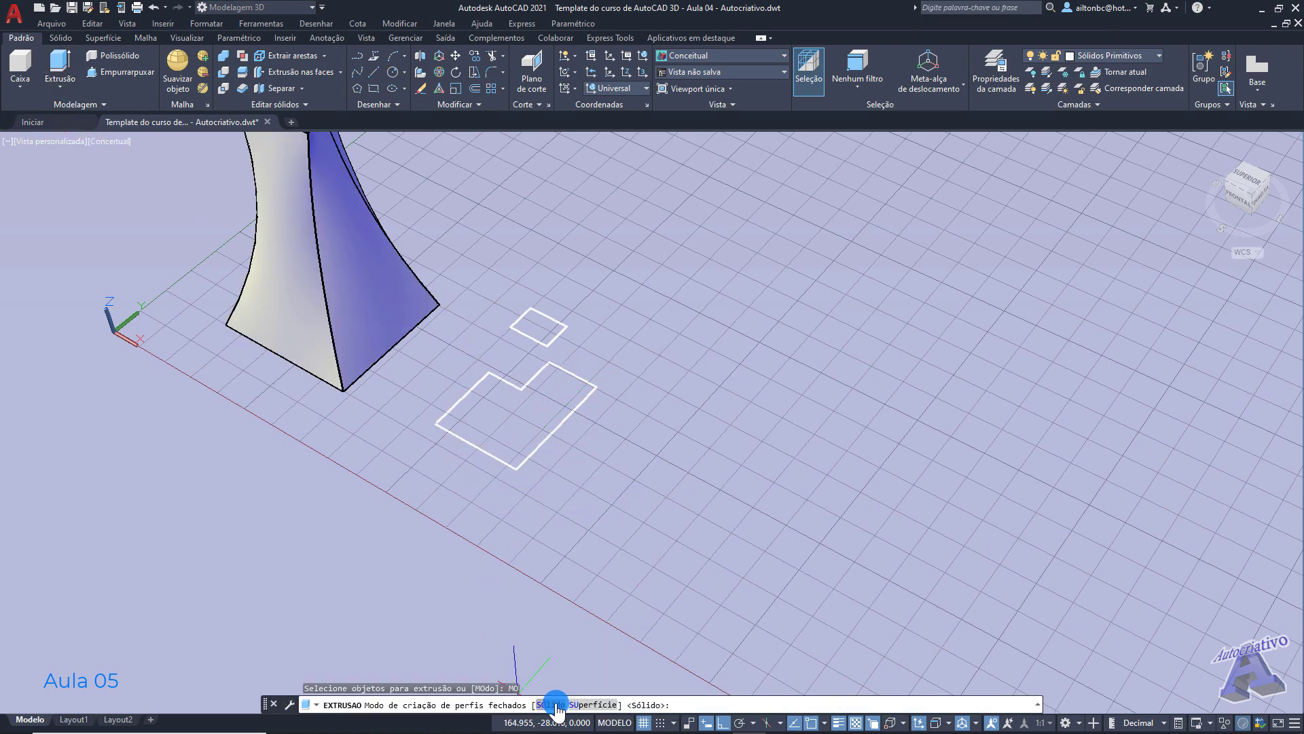
pyautogui.click(551, 705)
pyautogui.click(538, 447)
pyautogui.press('Return')
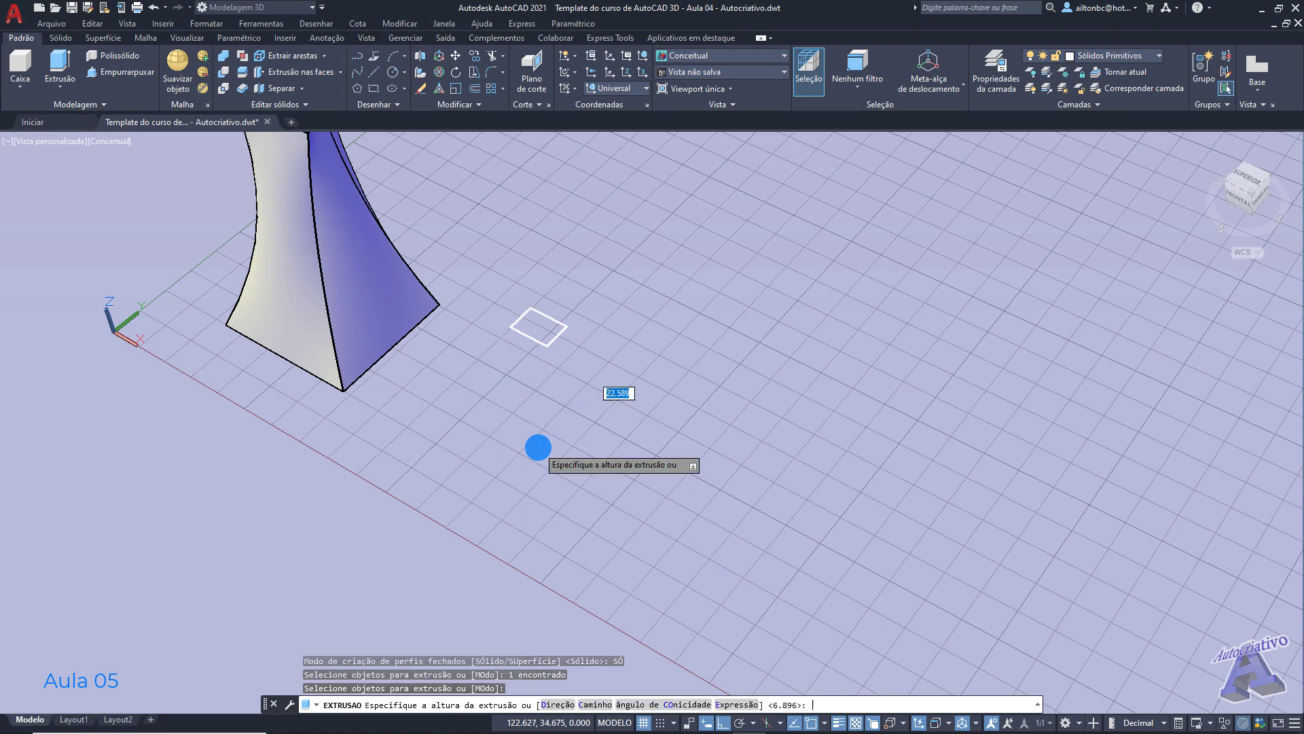
pyautogui.scroll(2, 535, 376)
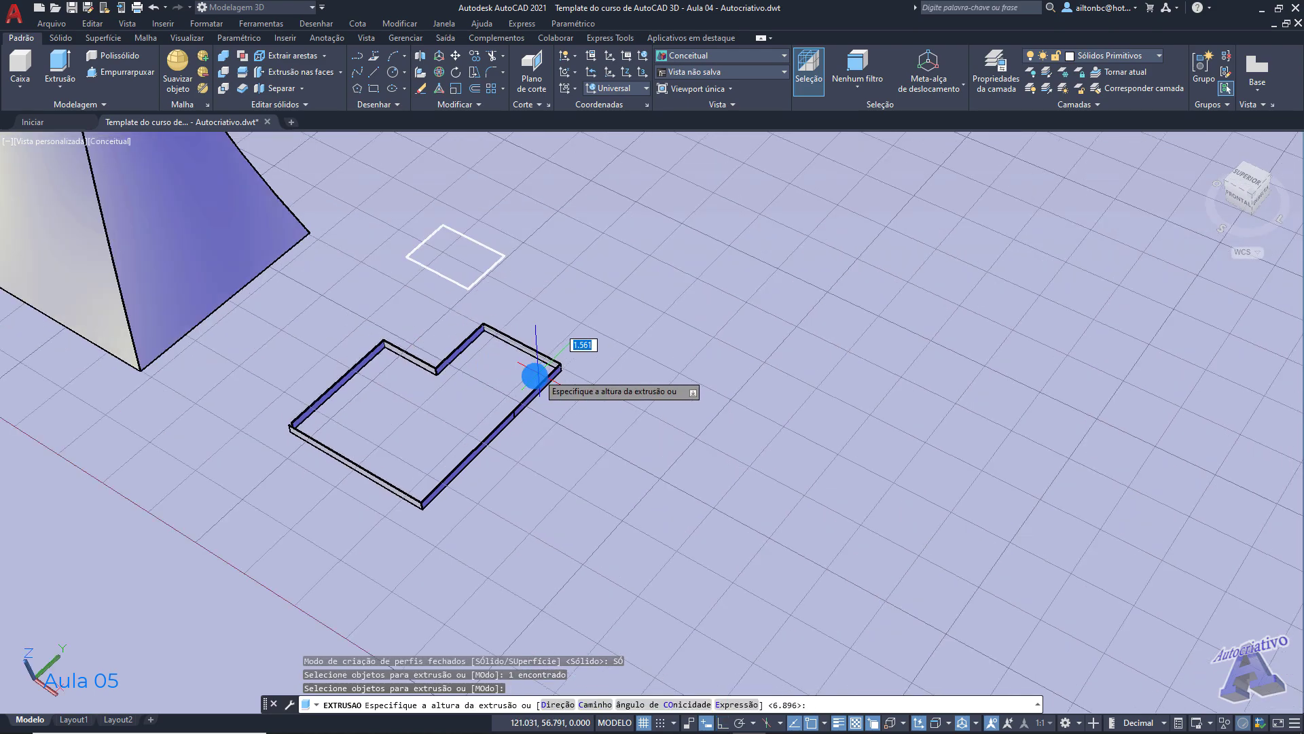
pyautogui.press('Escape')
# Step: Delete the stepped polyline outline that was not closed properly
pyautogui.scroll(2, 503, 381)
pyautogui.moveTo(500, 381); pyautogui.dragTo(704, 398, button='middle')
pyautogui.click(773, 449)
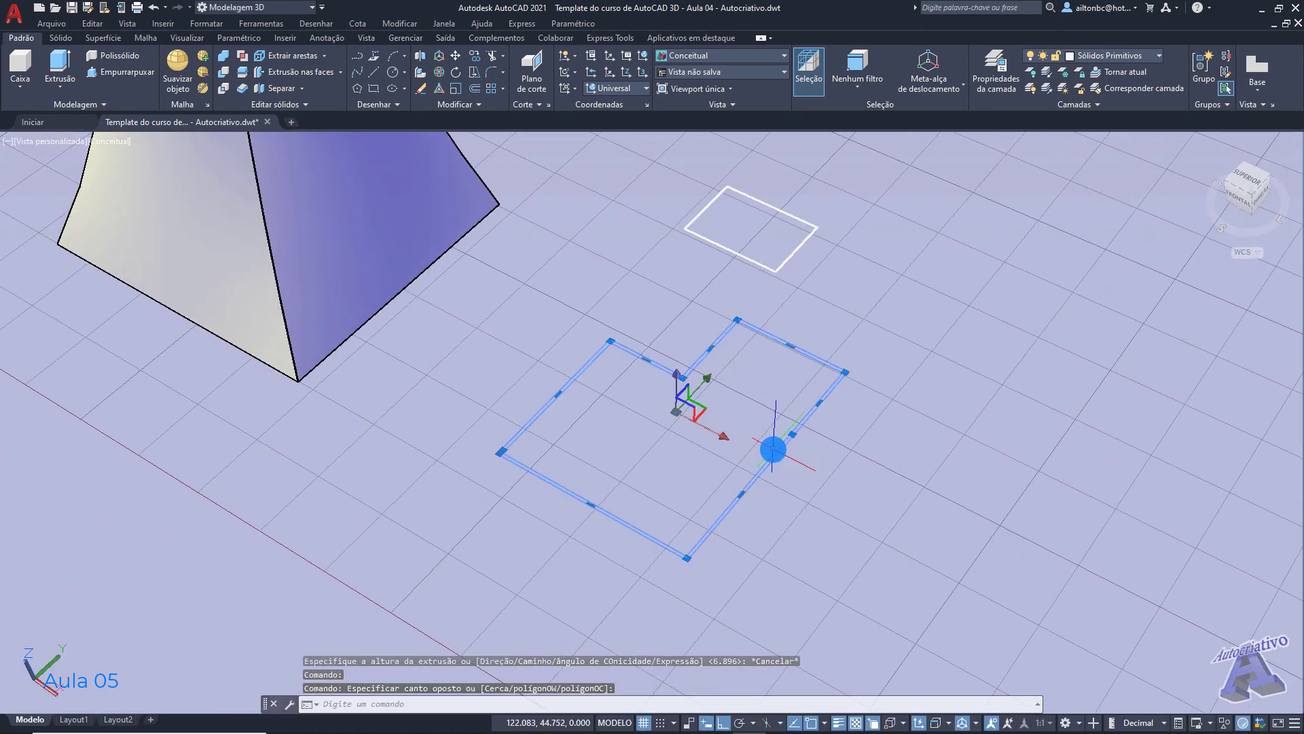
pyautogui.press('Delete')
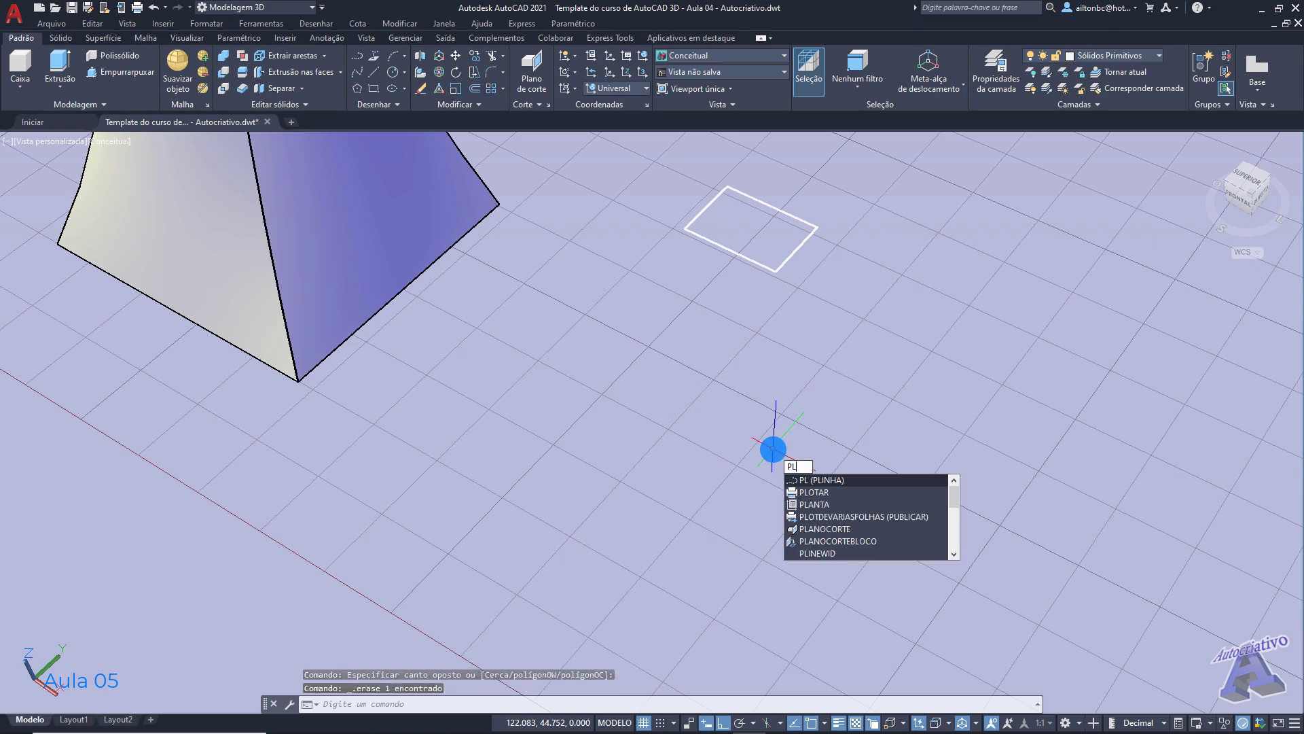
# Step: Draw the stepped outline below the small rectangle as a new orthogonal polyline and finish it with the Close option
pyautogui.press('Return')
pyautogui.click(515, 451)
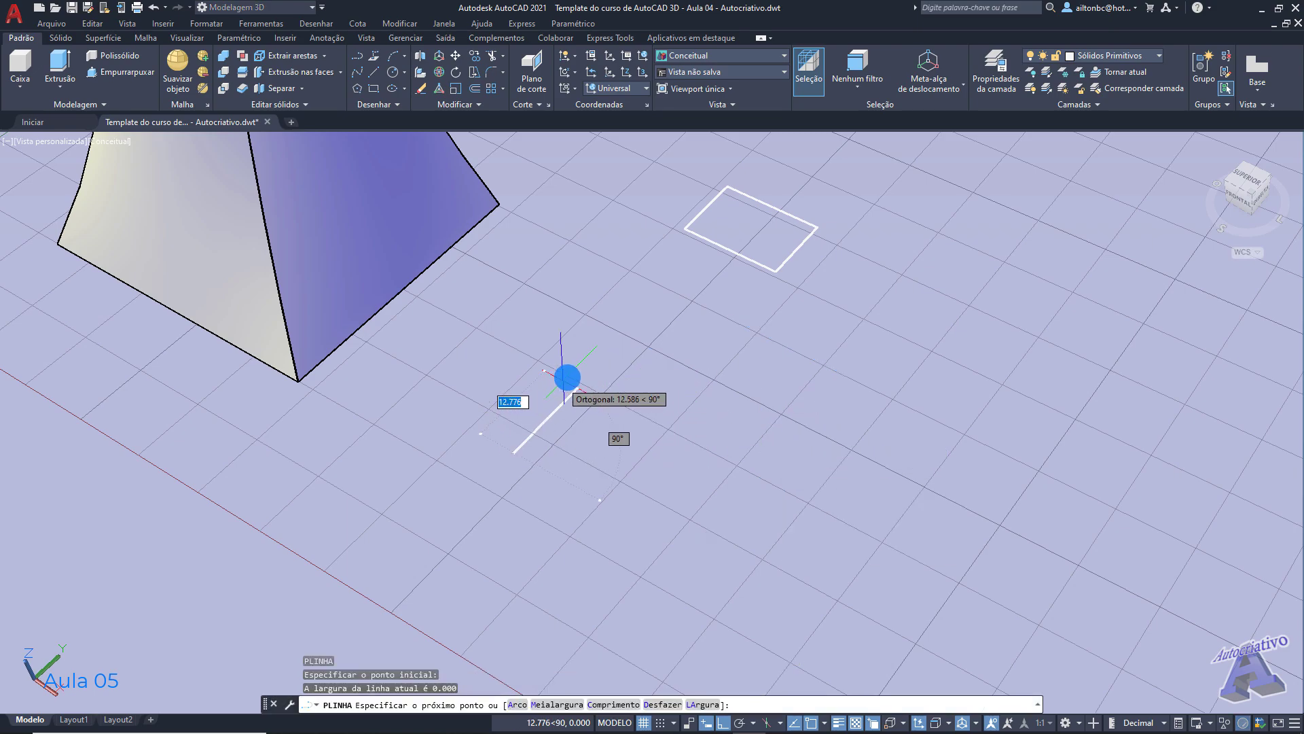
pyautogui.click(609, 357)
pyautogui.click(647, 377)
pyautogui.click(700, 323)
pyautogui.click(824, 385)
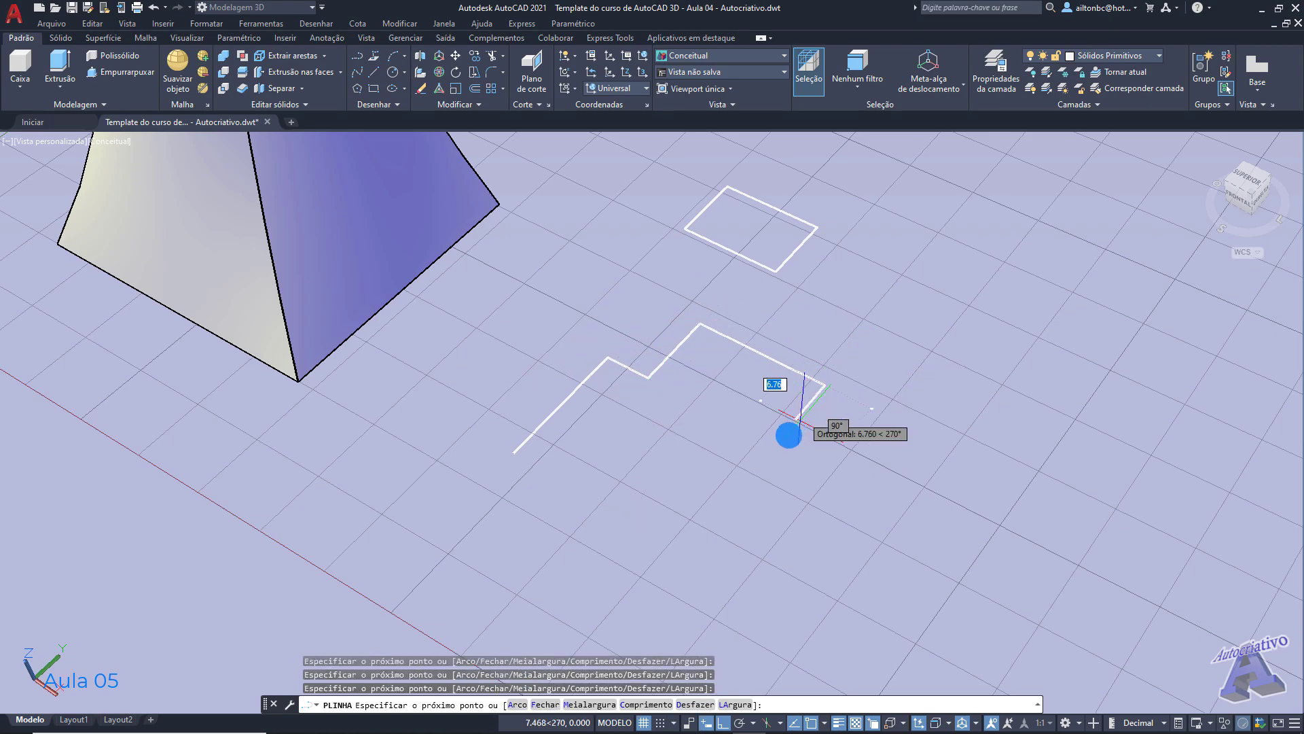
pyautogui.click(547, 704)
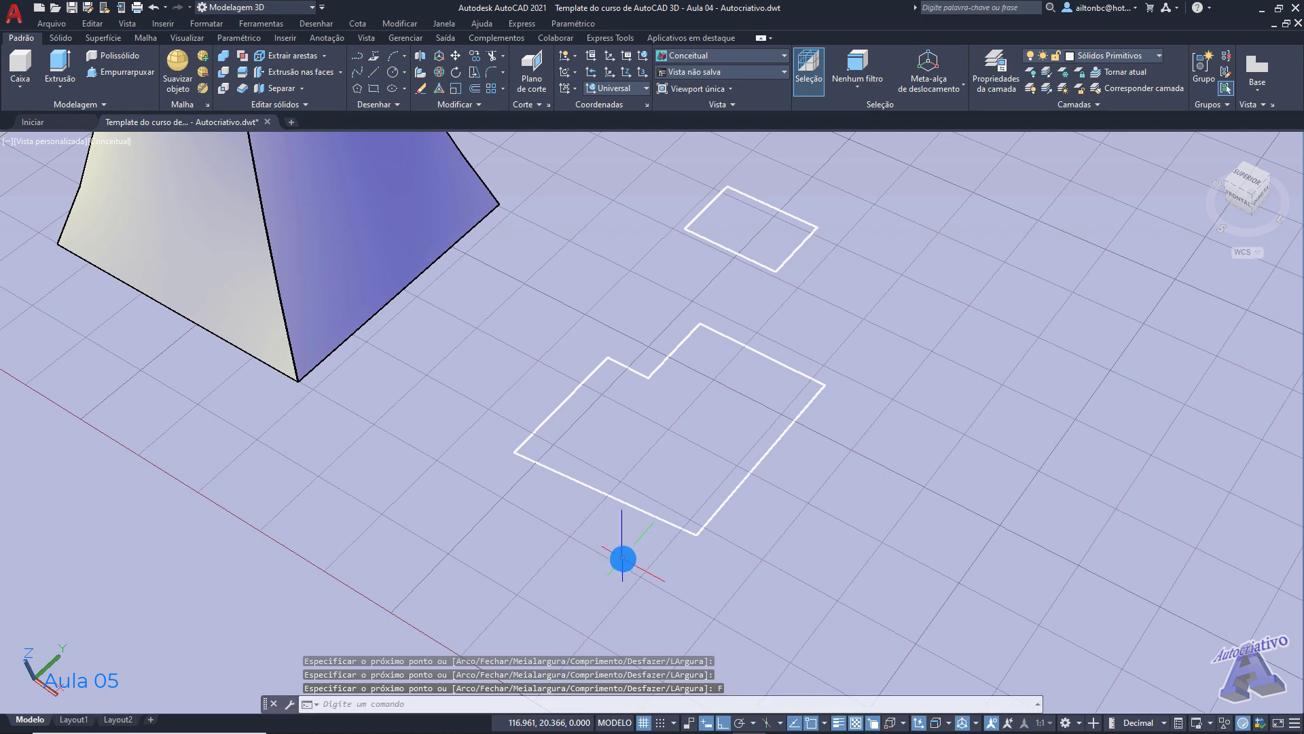
# Step: Extrude the closed stepped outline upward with the closed-profile creation mode set to Solid
pyautogui.click(63, 66)
pyautogui.click(550, 704)
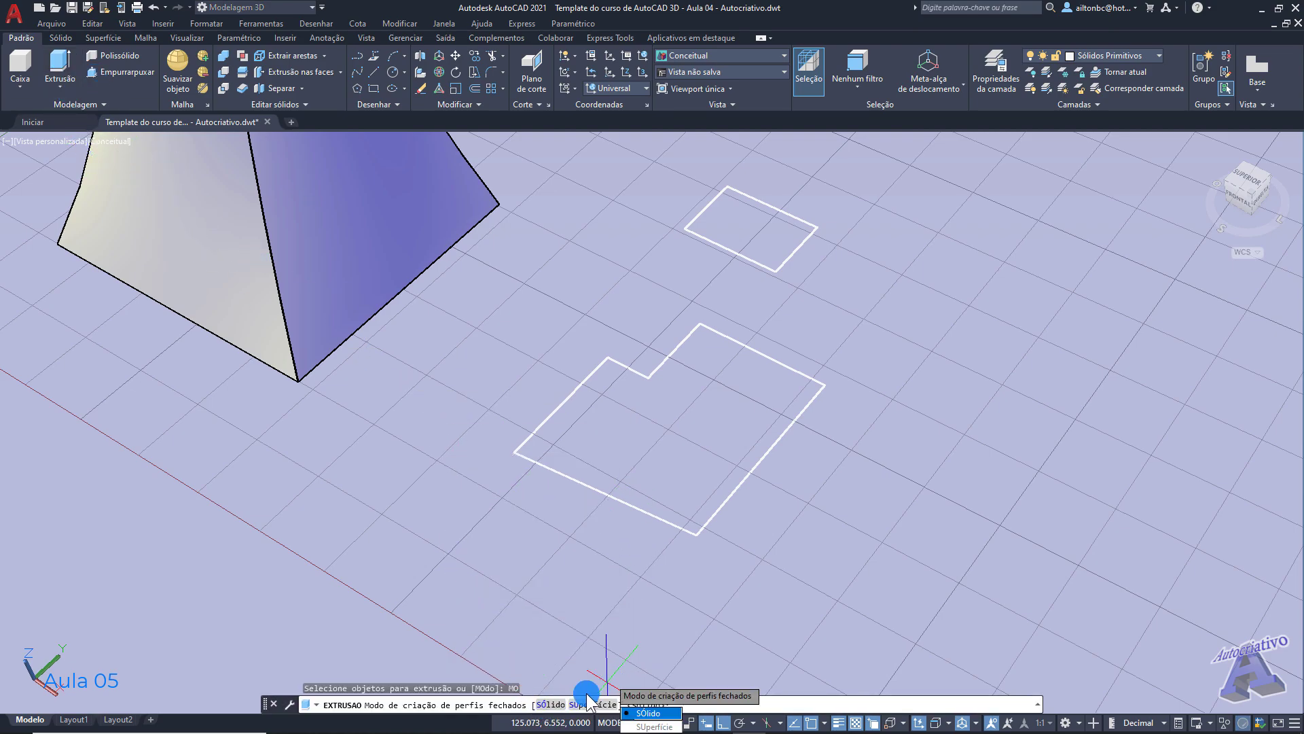
pyautogui.click(649, 714)
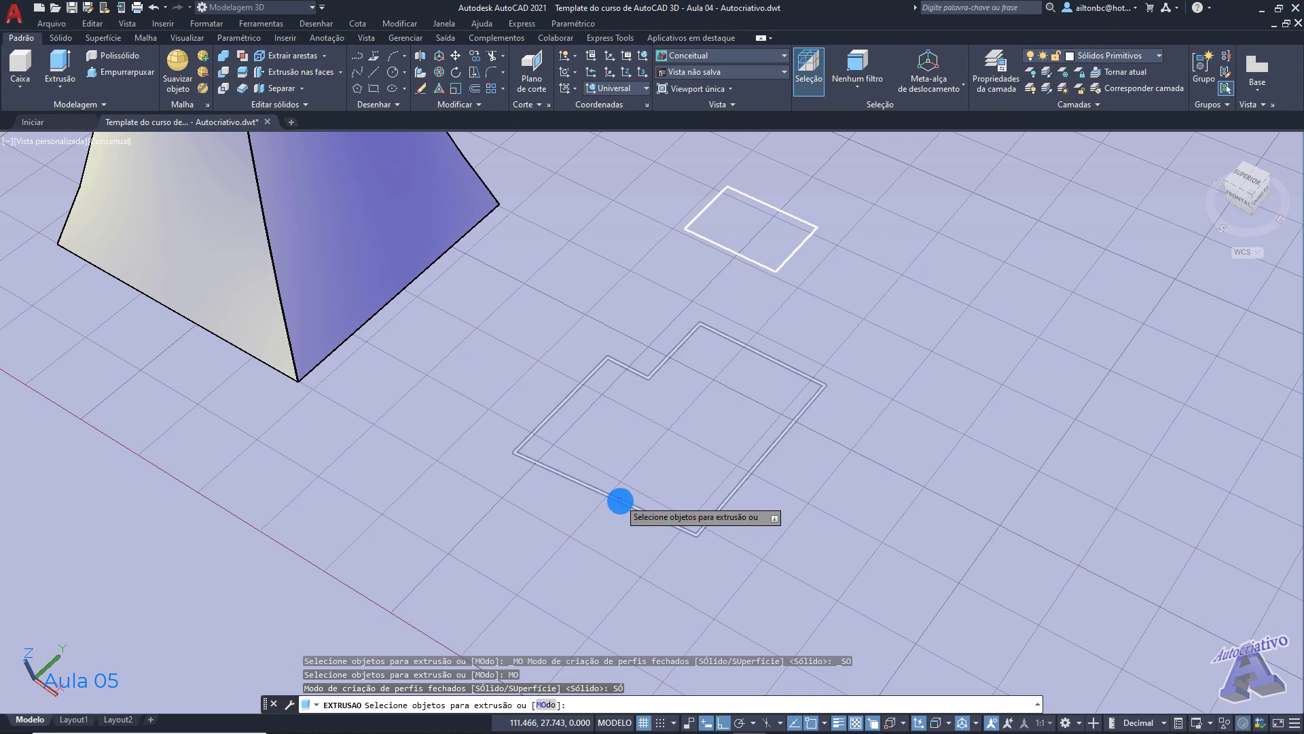
pyautogui.click(598, 500)
pyautogui.press('Return')
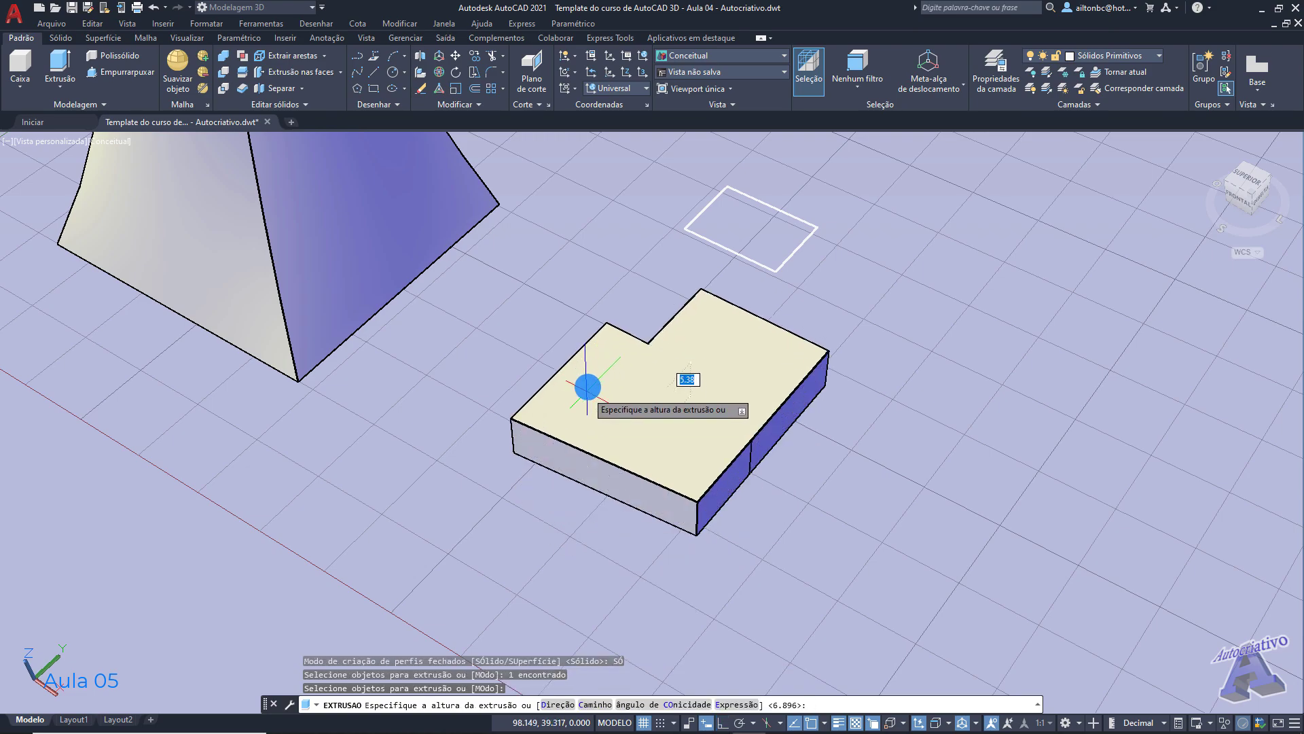
pyautogui.click(588, 370)
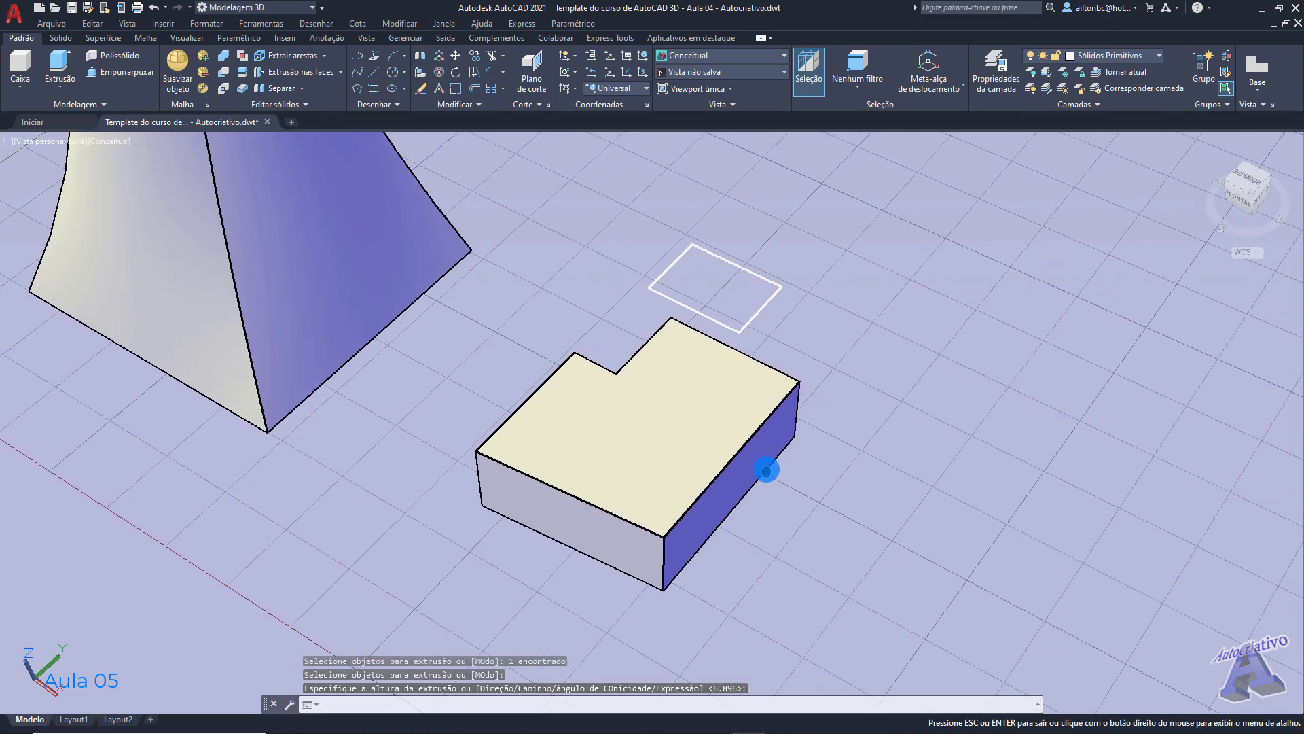
pyautogui.keyDown('shift'); pyautogui.moveTo(836, 512); pyautogui.dragTo(813, 479, button='middle'); pyautogui.keyUp('shift')
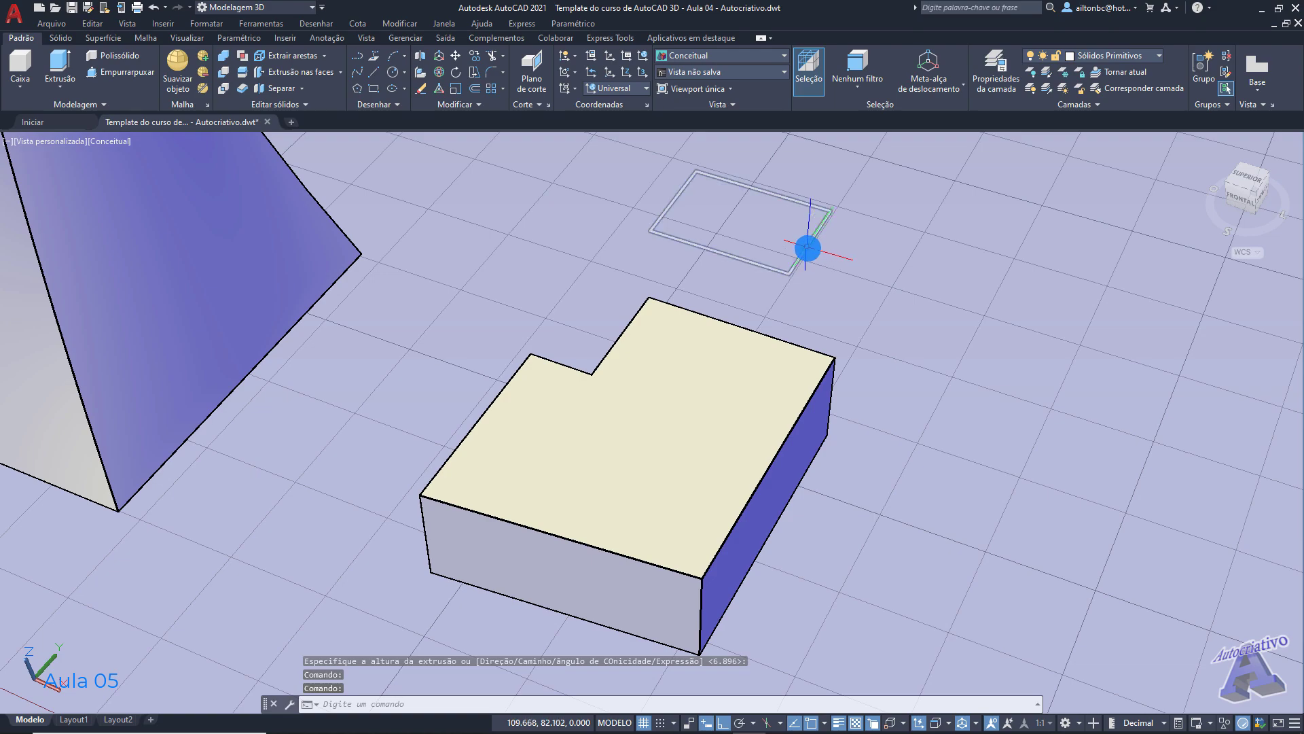
# Step: Start a Loft and join the six top edges of the stepped solid into a single cross section
pyautogui.click(54, 80)
pyautogui.click(82, 132)
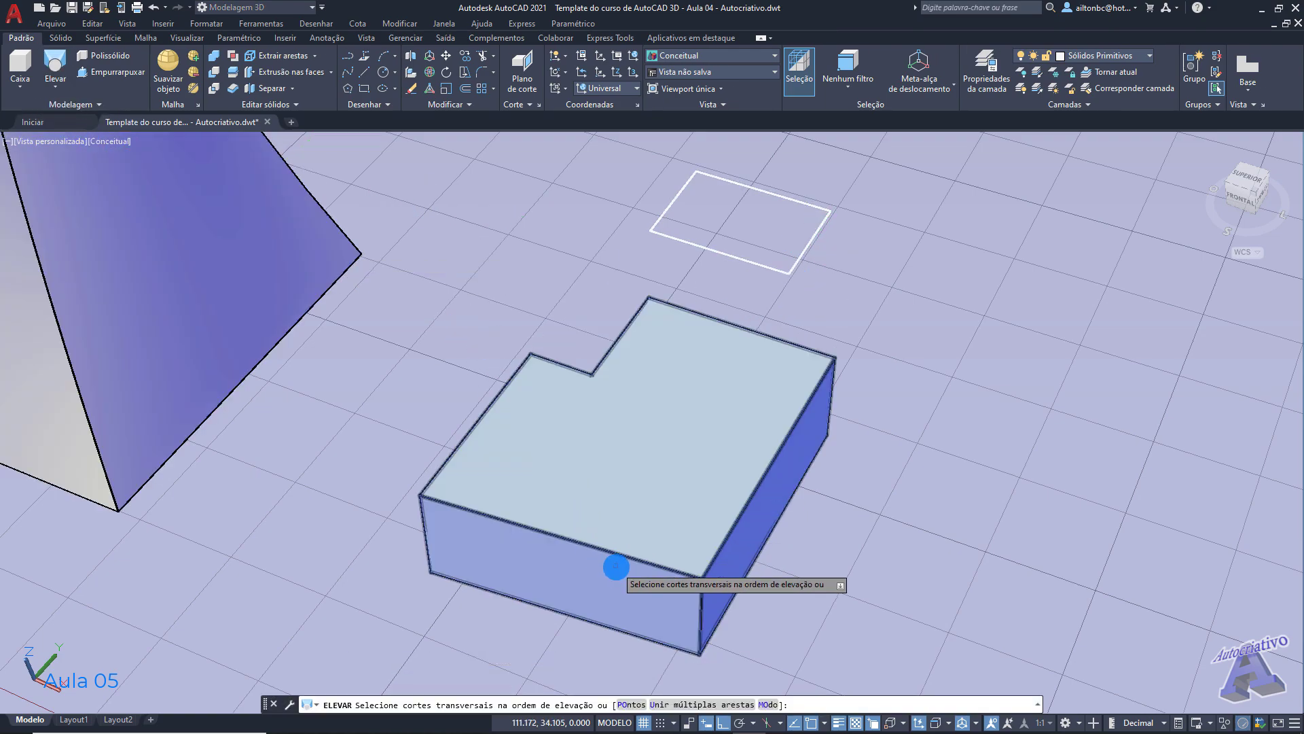
pyautogui.click(703, 707)
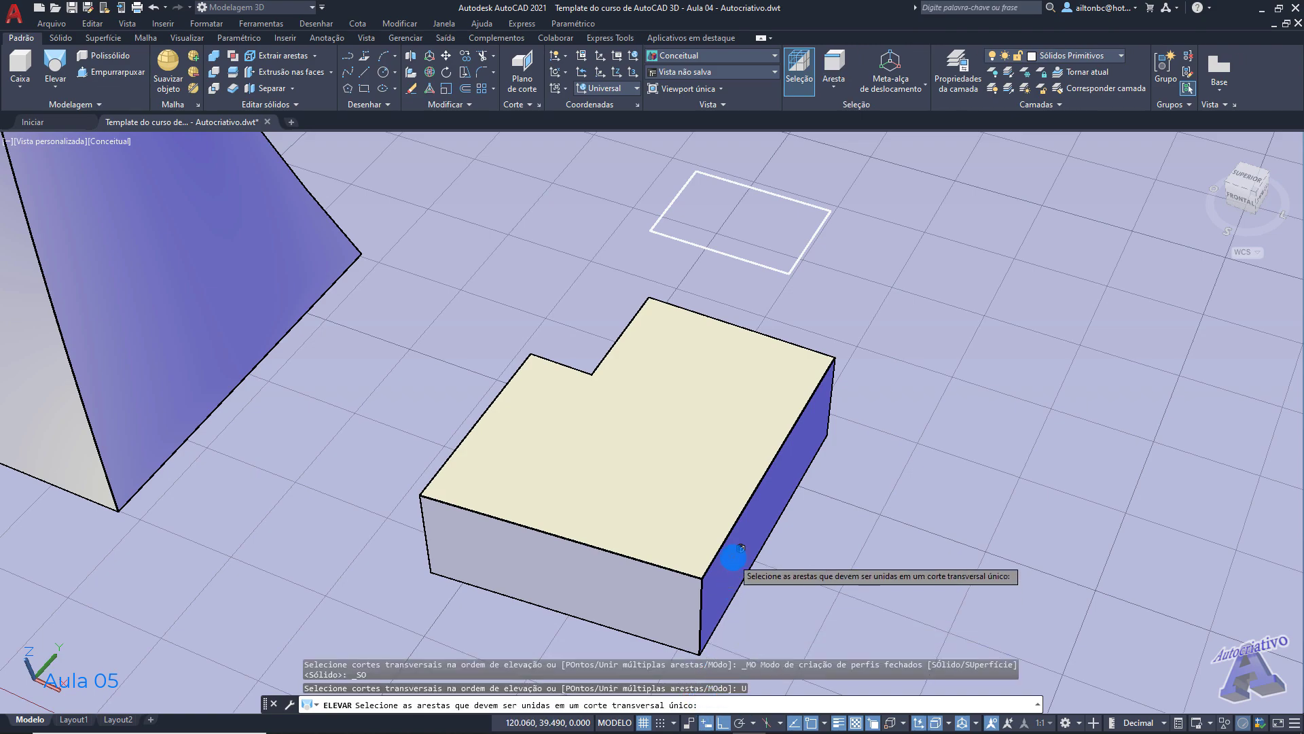
pyautogui.click(737, 522)
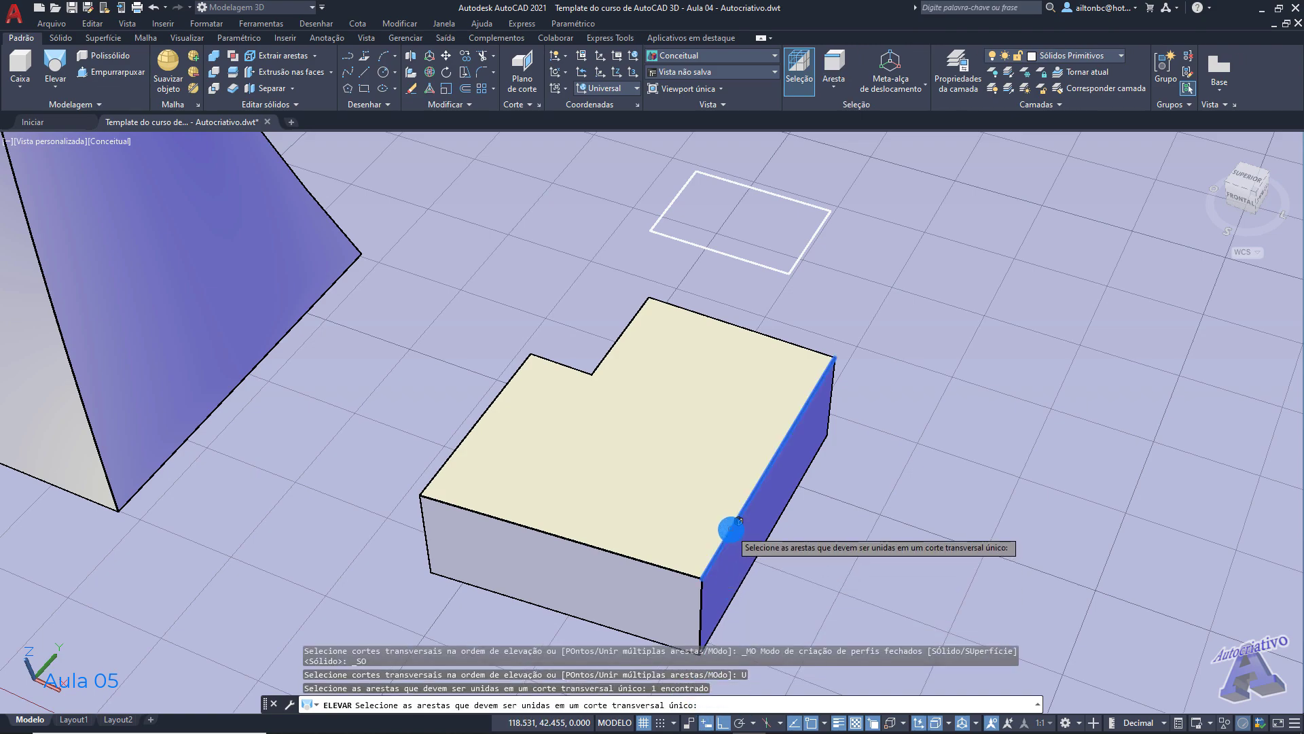
pyautogui.click(751, 329)
pyautogui.click(625, 331)
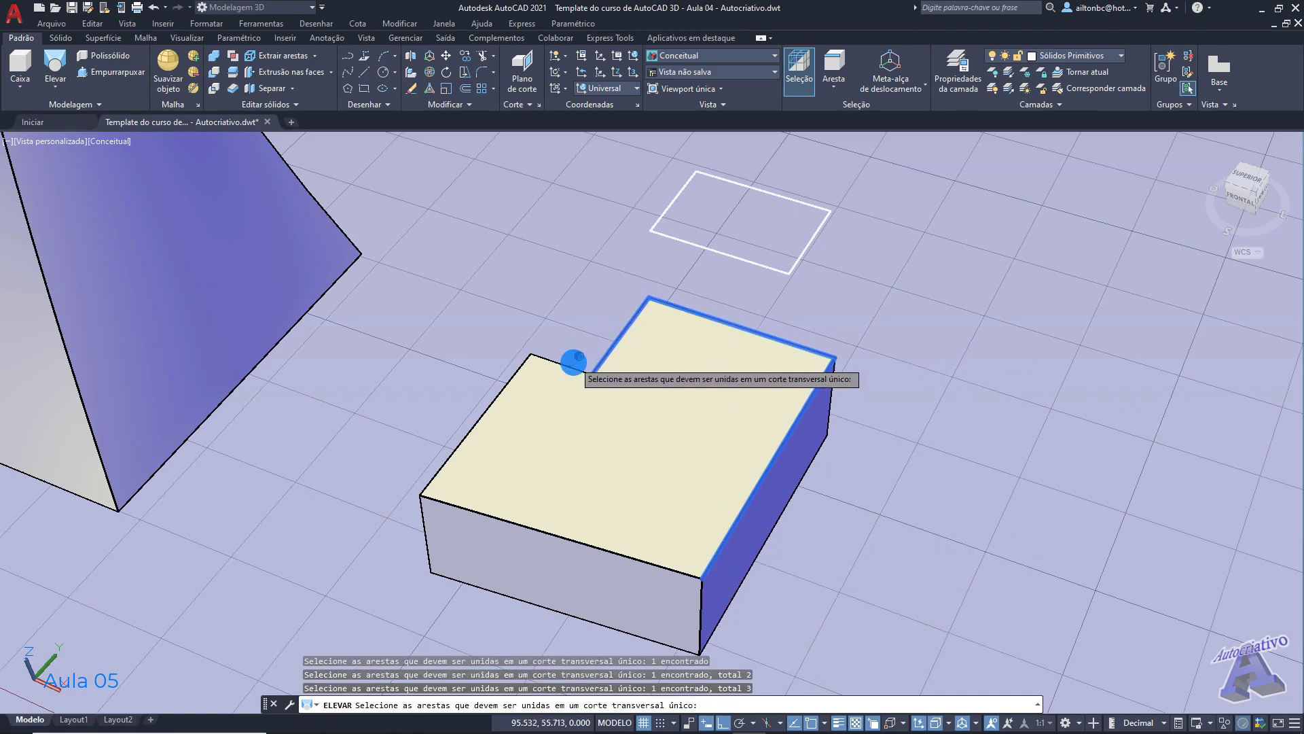
pyautogui.click(565, 366)
pyautogui.click(515, 374)
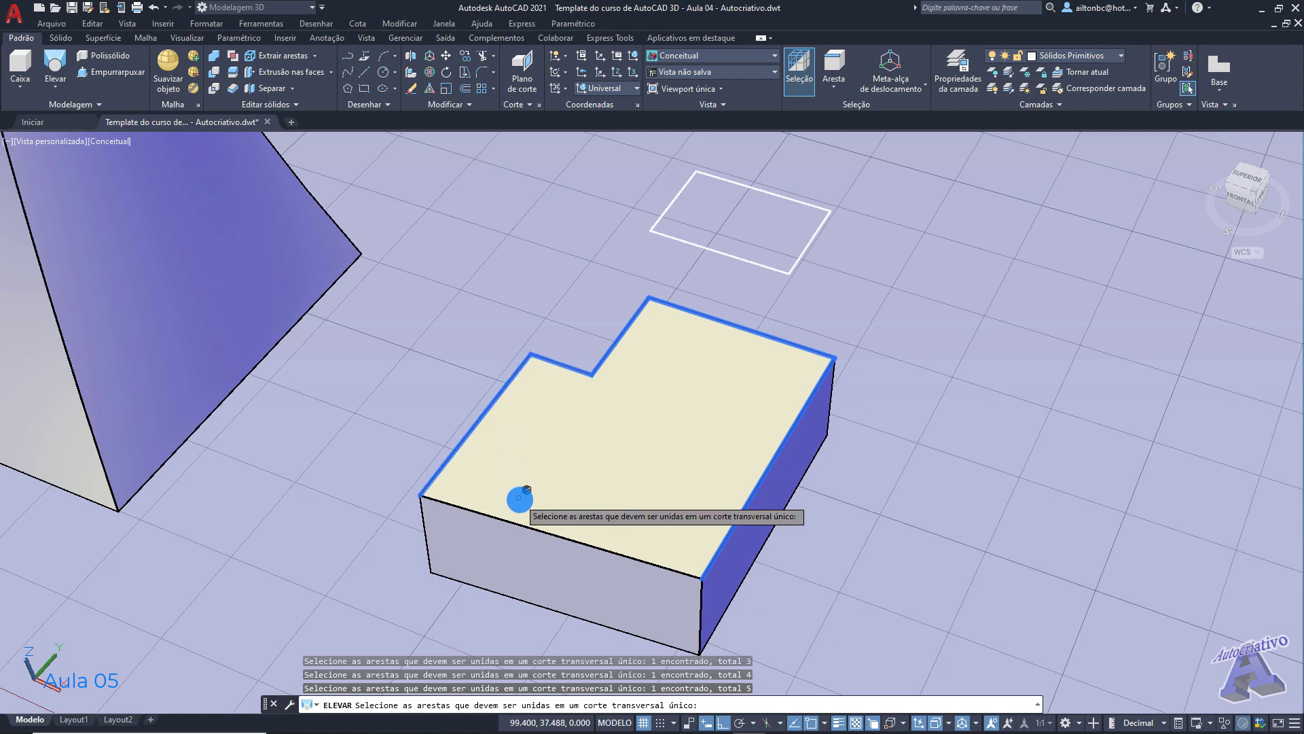
pyautogui.click(533, 527)
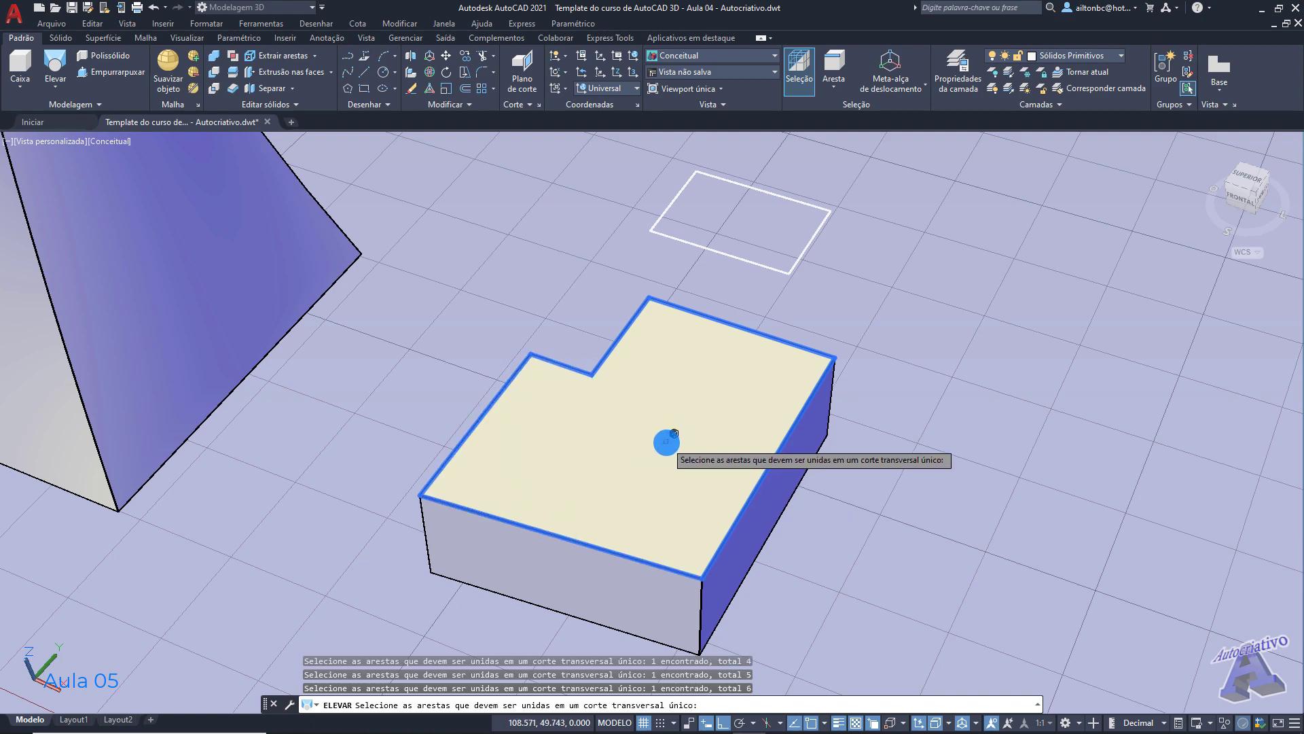
pyautogui.press('Return')
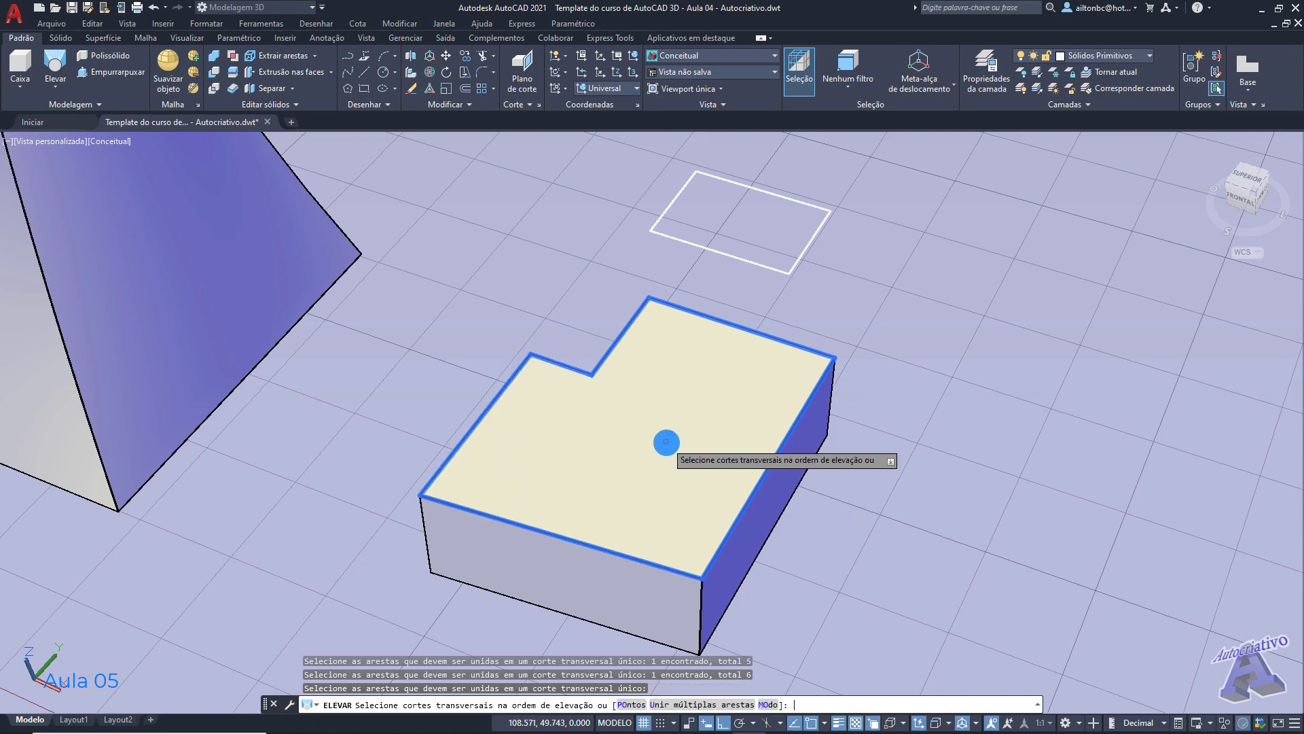
# Step: Add the small rectangle above as the second cross section and complete the loft using cross sections only
pyautogui.click(742, 261)
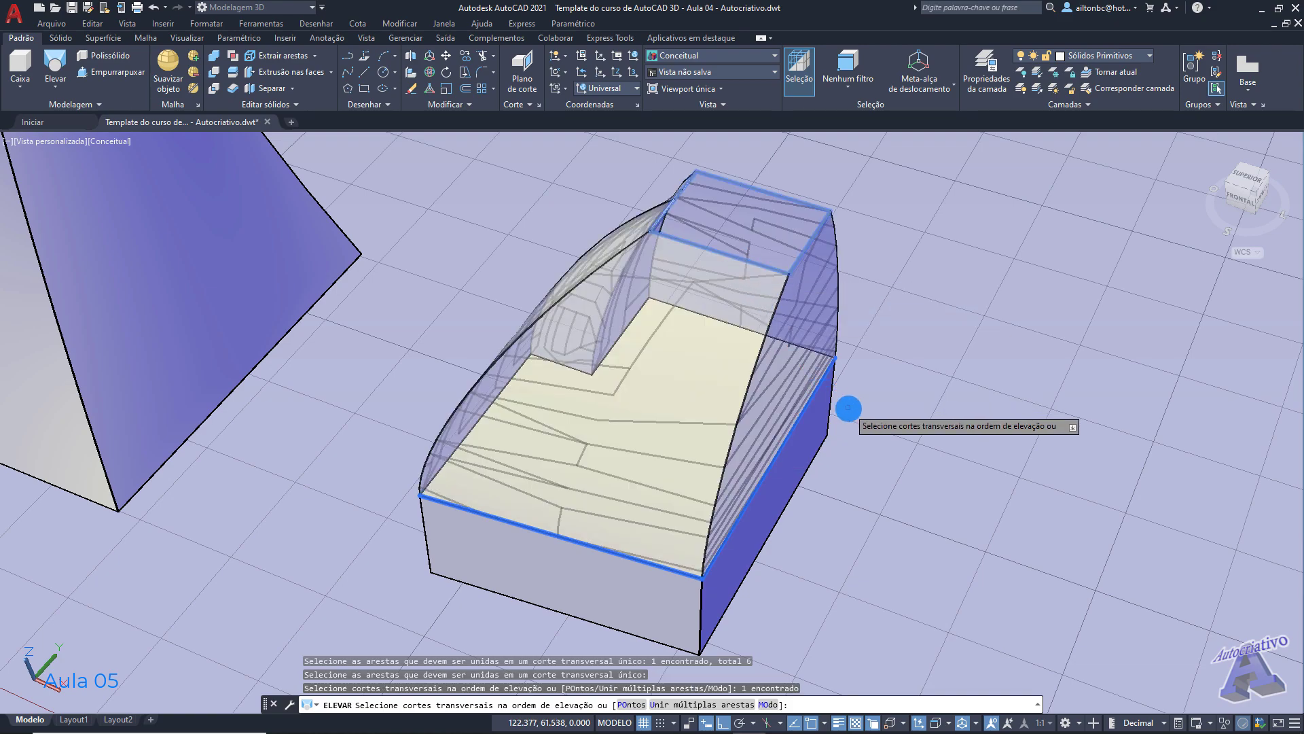
pyautogui.press('Return')
pyautogui.press('Return')
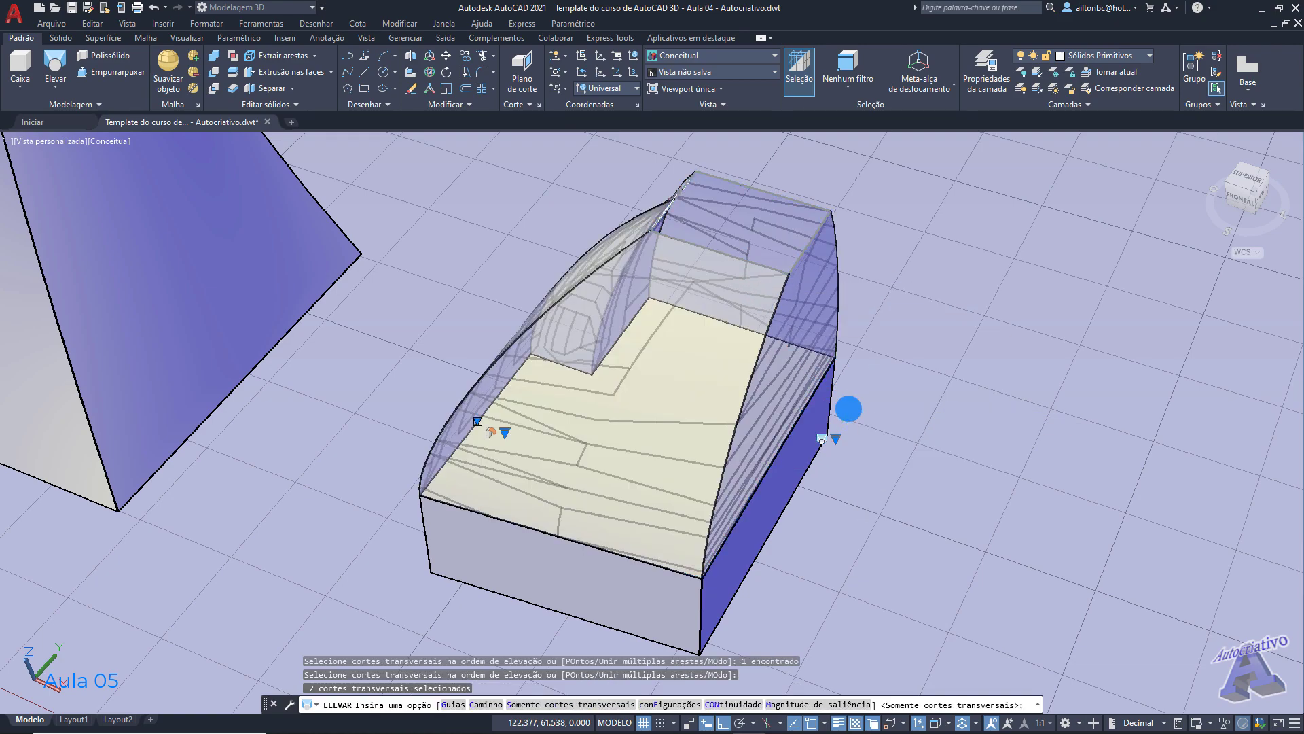
pyautogui.keyDown('shift'); pyautogui.moveTo(847, 407); pyautogui.dragTo(850, 434, button='middle'); pyautogui.keyUp('shift')
pyautogui.scroll(1, 766, 466)
pyautogui.keyDown('shift'); pyautogui.moveTo(764, 466); pyautogui.dragTo(728, 465, button='middle'); pyautogui.keyUp('shift')
# Step: Draw a rectangle on the ground beside the lofted solid and a smaller rectangle inside it
pyautogui.press('Return')
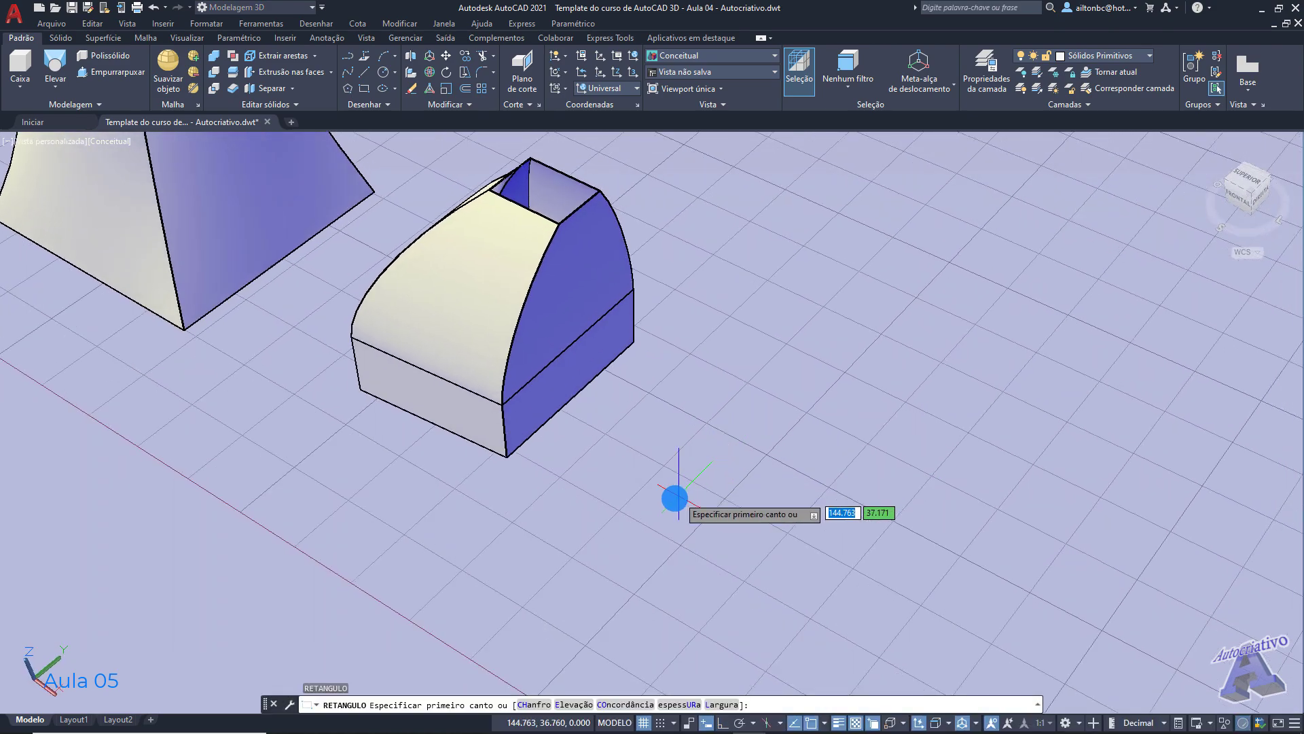
pyautogui.click(657, 501)
pyautogui.click(819, 487)
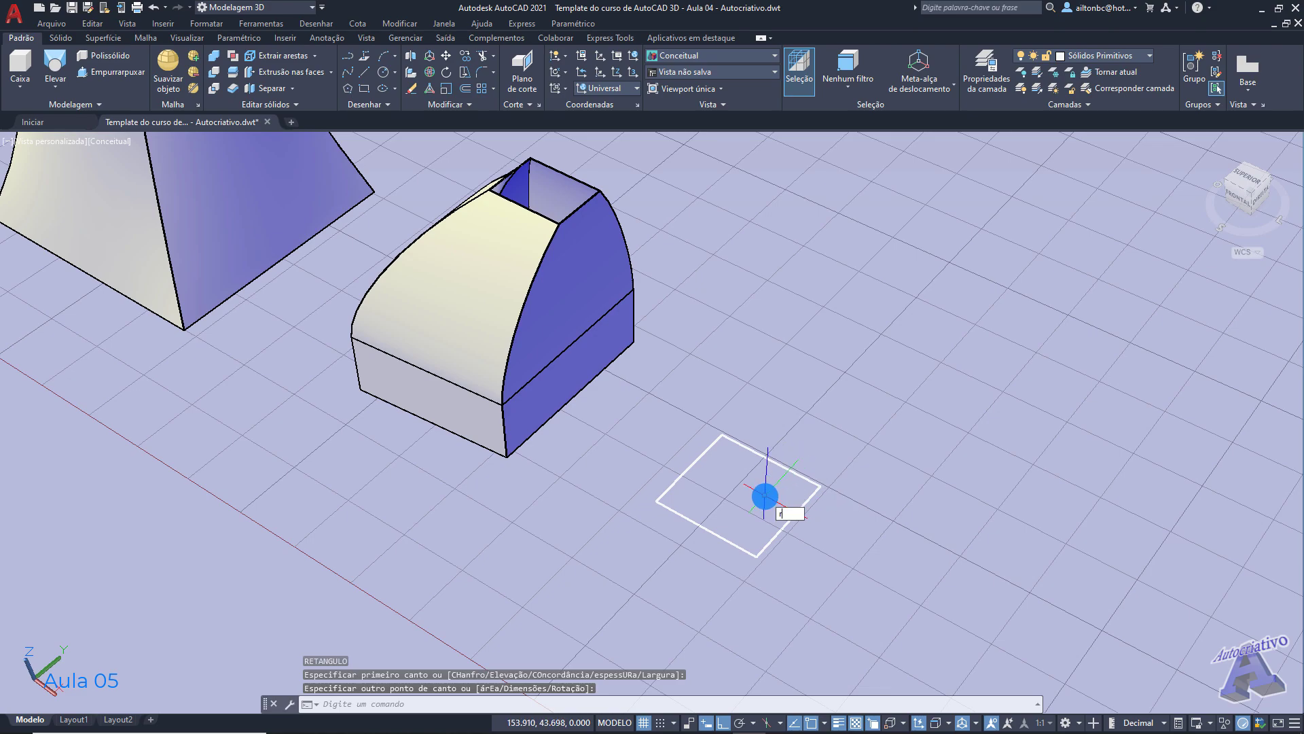
pyautogui.press('Return')
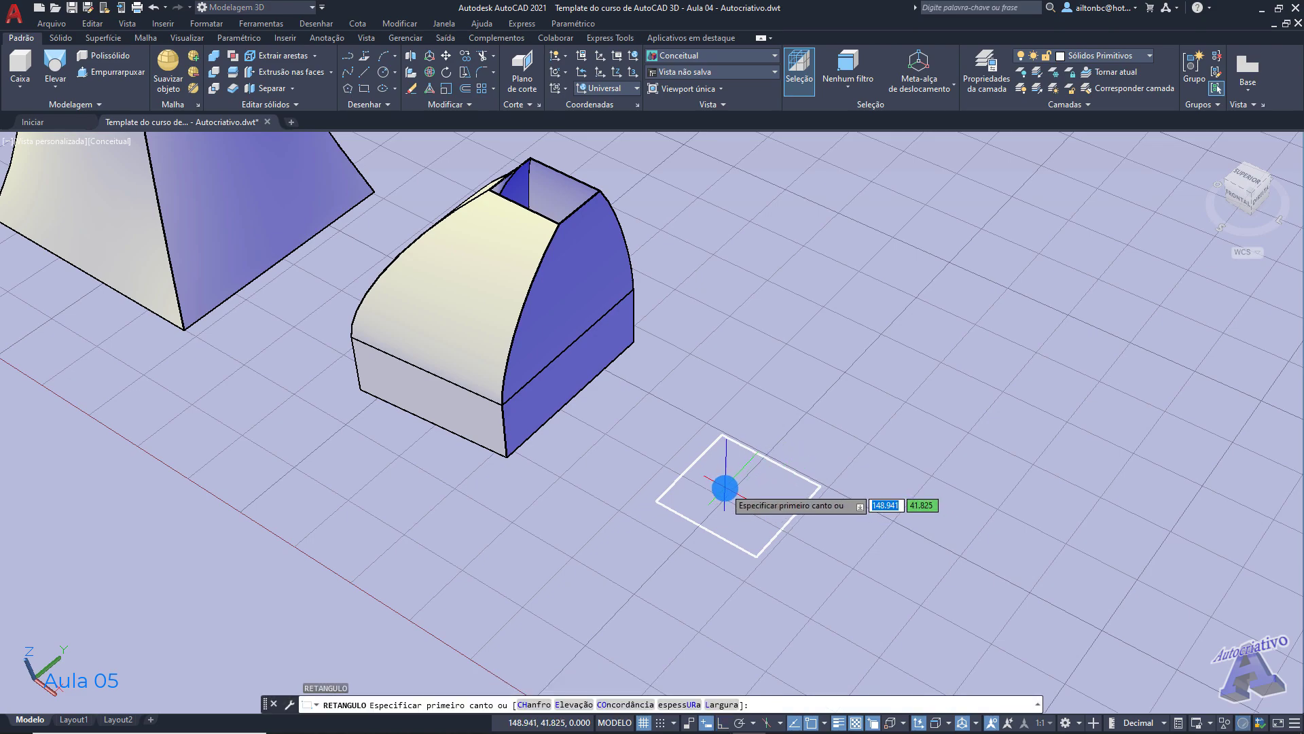
pyautogui.click(720, 487)
pyautogui.click(782, 489)
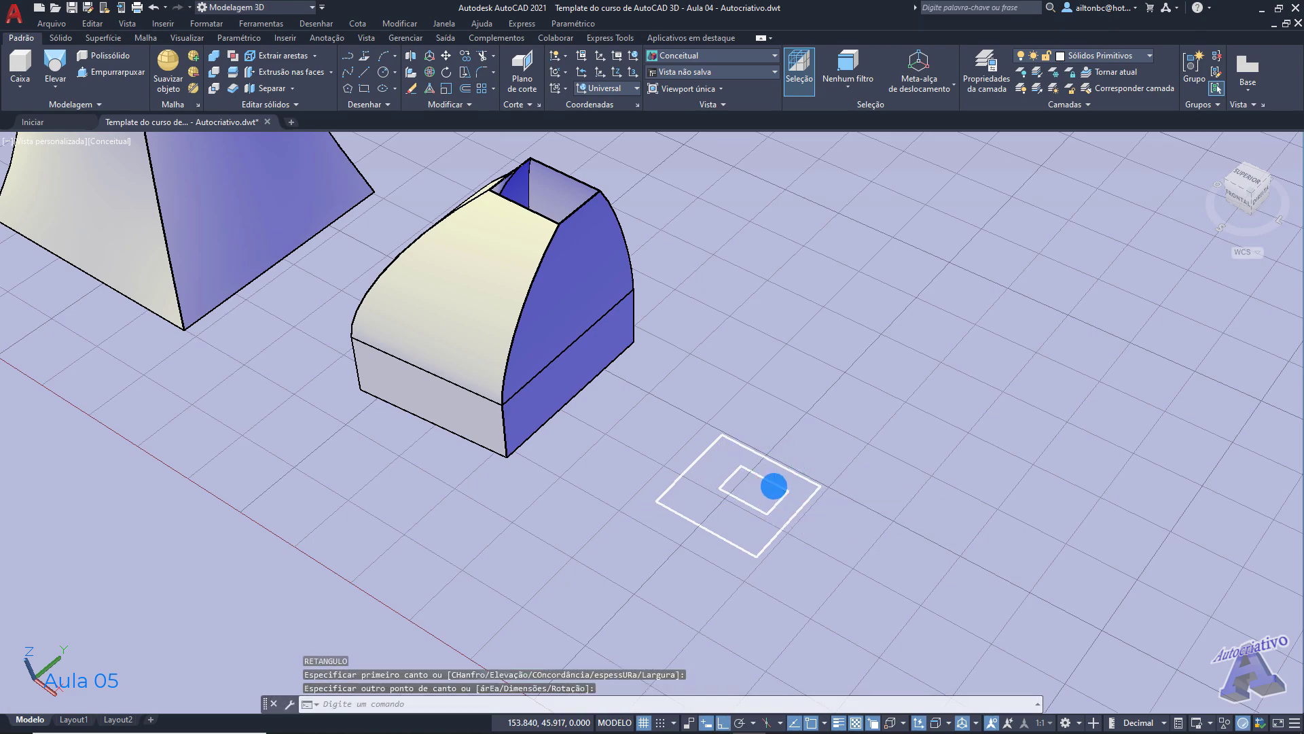
# Step: Move the small inner rectangle vertically along Z so it sits above the larger one
pyautogui.click(774, 486)
pyautogui.click(757, 463)
pyautogui.click(775, 338)
pyautogui.press('Escape')
pyautogui.keyDown('shift'); pyautogui.moveTo(792, 455); pyautogui.dragTo(788, 428, button='middle'); pyautogui.keyUp('shift')
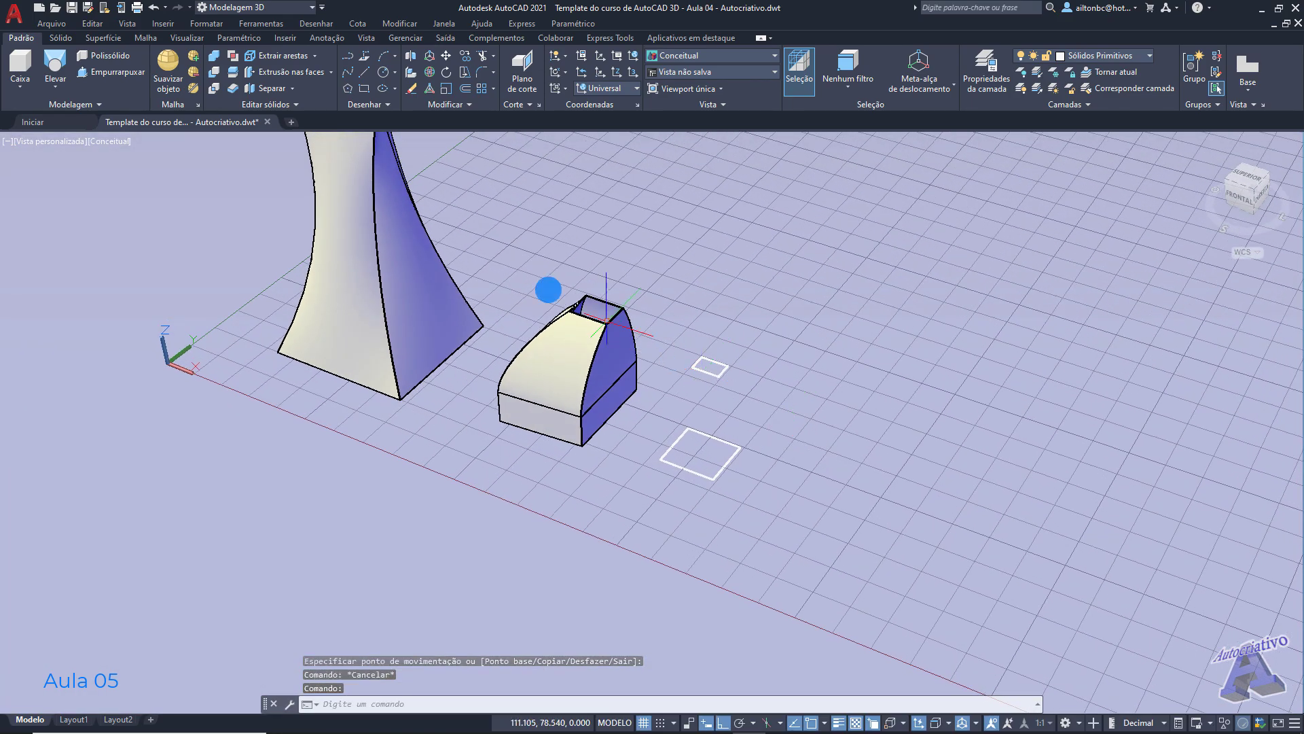
# Step: Try a Loft from the raised small rectangle to the base rectangle up to its Guides, Path and Cross sections only options
pyautogui.click(55, 65)
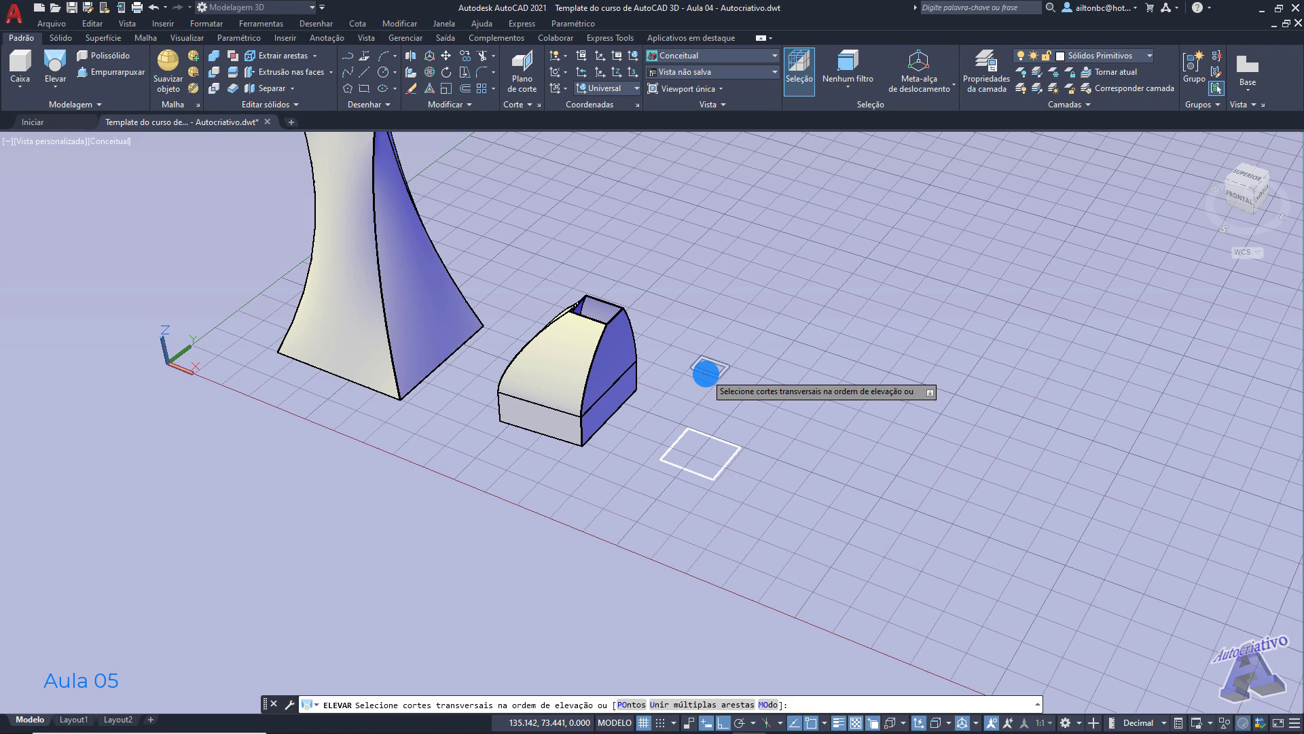
pyautogui.click(705, 372)
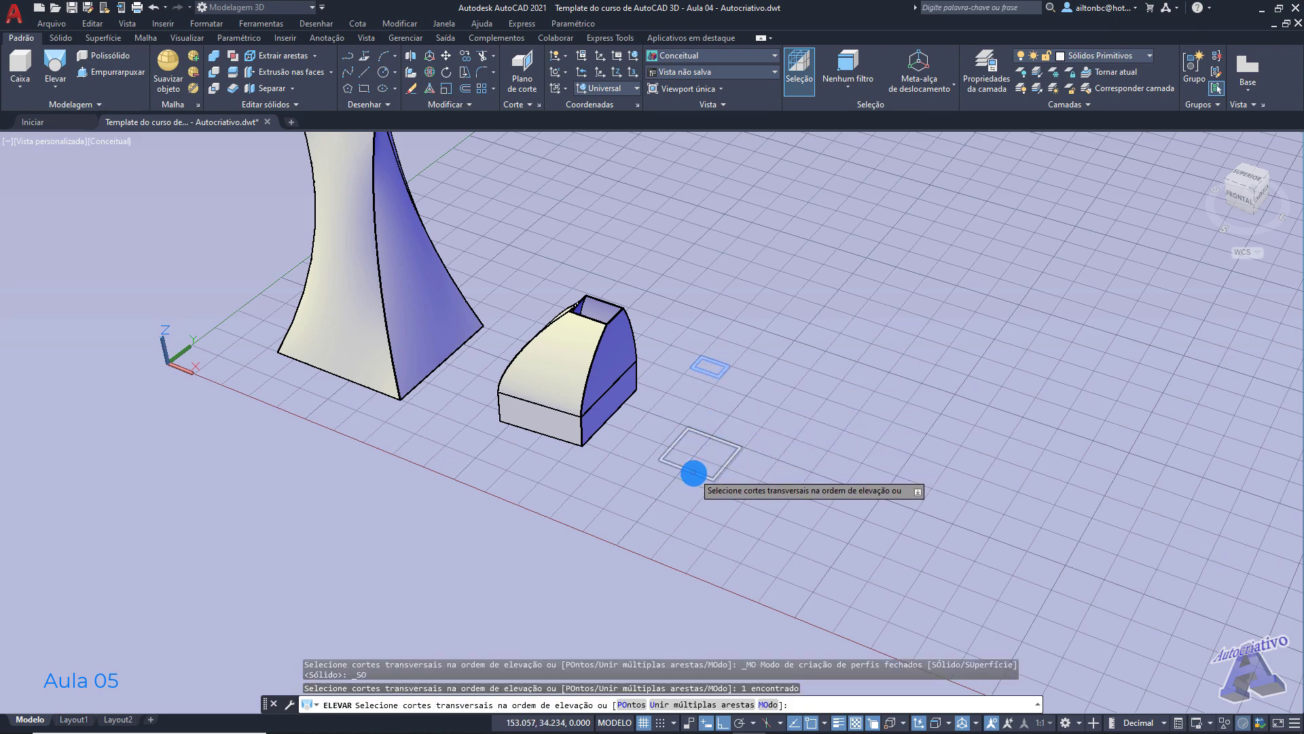
pyautogui.click(694, 473)
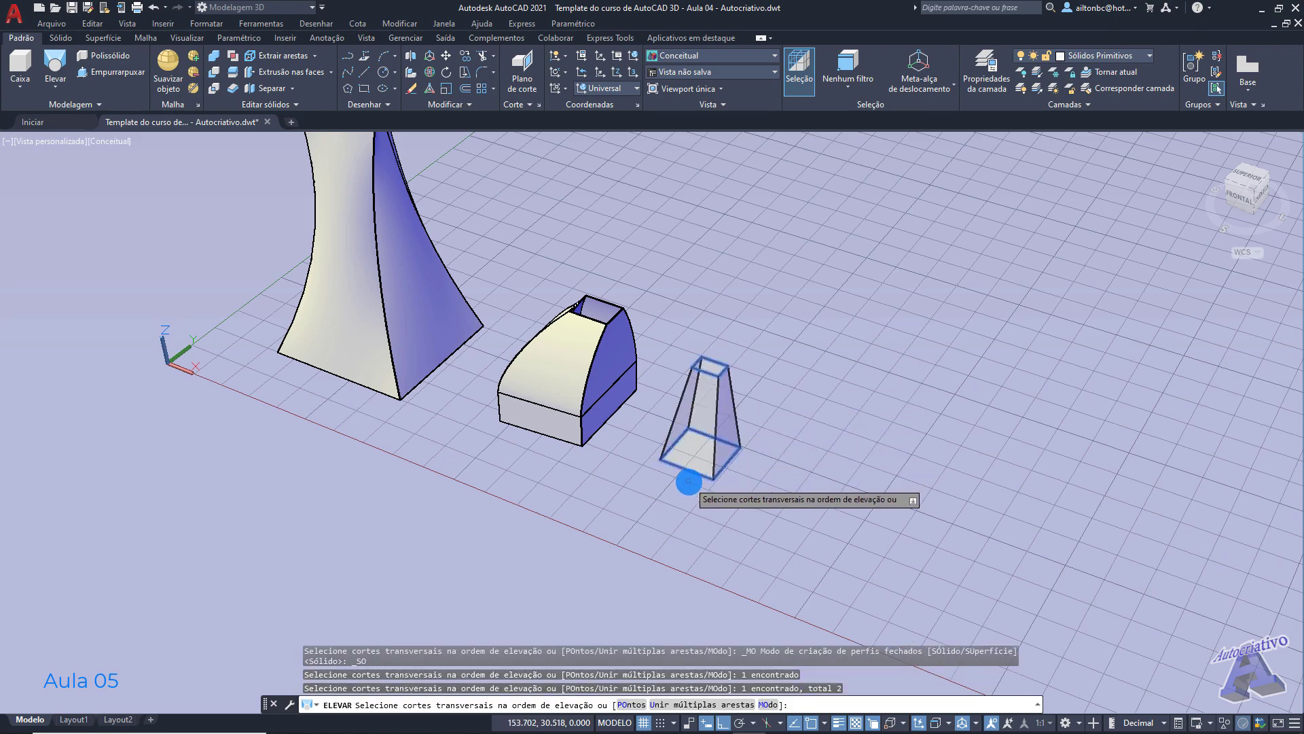
pyautogui.press('Return')
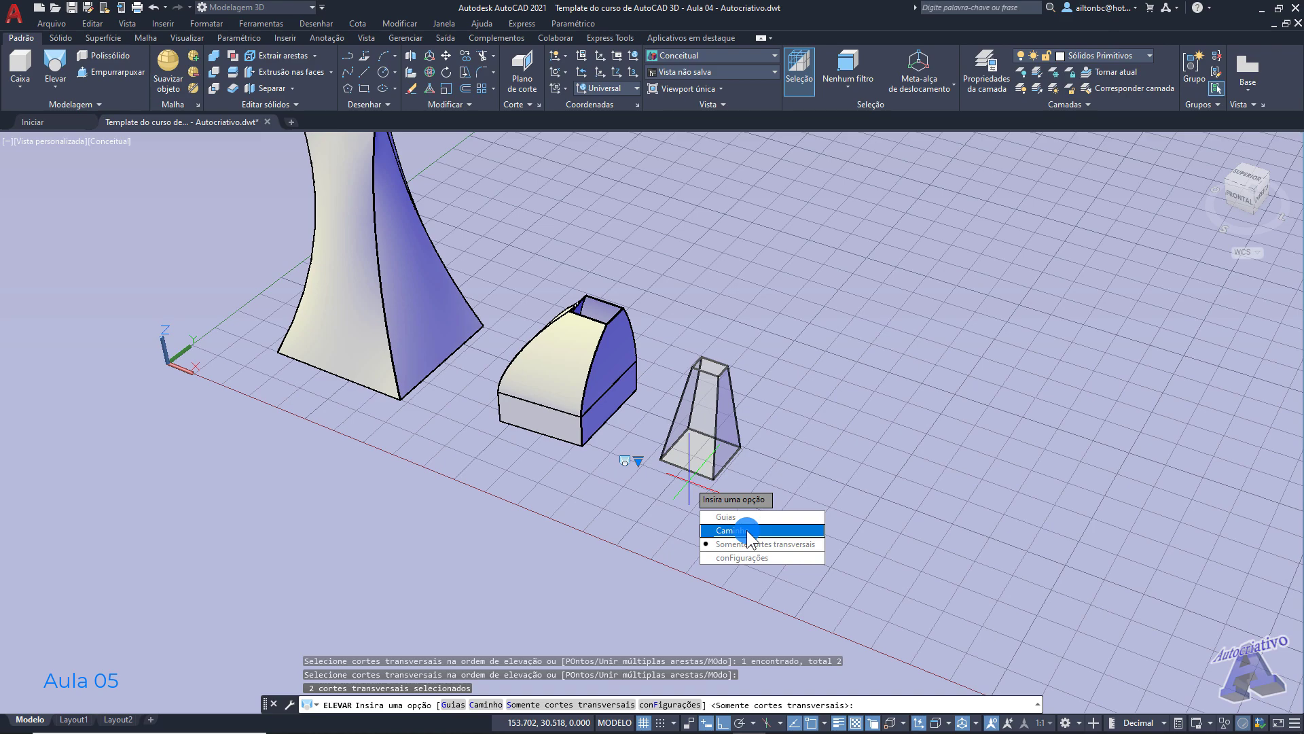
pyautogui.press('Escape')
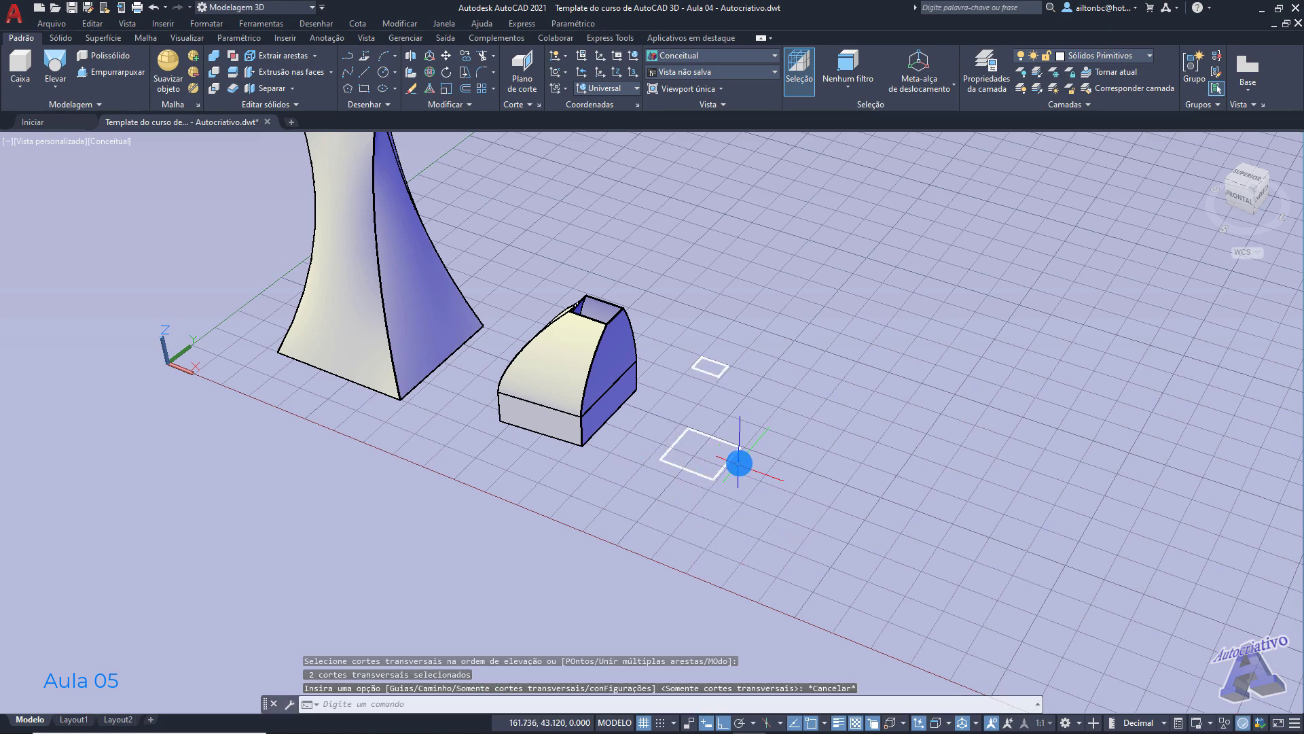
# Step: Delete the base rectangle and the raised small rectangle
pyautogui.click(739, 464)
pyautogui.click(727, 458)
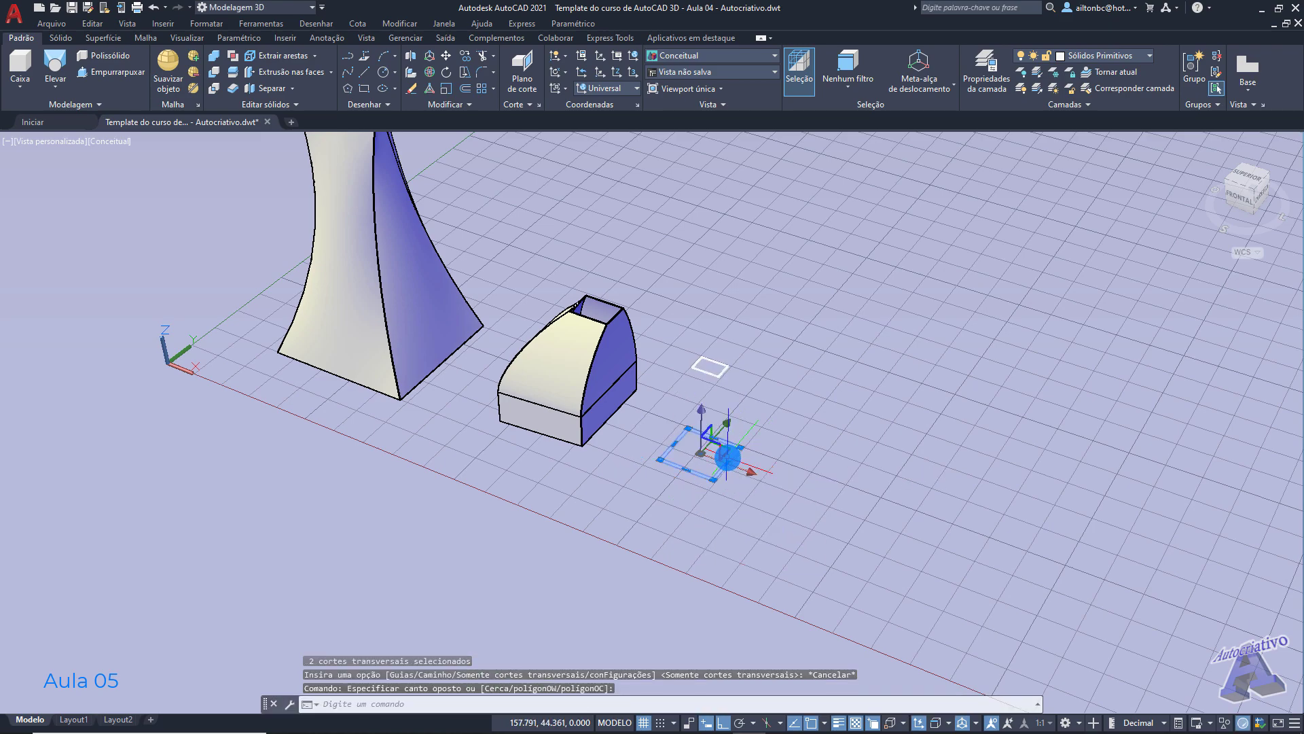
pyautogui.press('Delete')
pyautogui.click(739, 420)
pyautogui.click(709, 362)
pyautogui.press('Delete')
# Step: Draw an open, winding spline through a series of fit points in the empty area beside the lofted solid
pyautogui.moveTo(713, 437); pyautogui.dragTo(637, 405, button='middle')
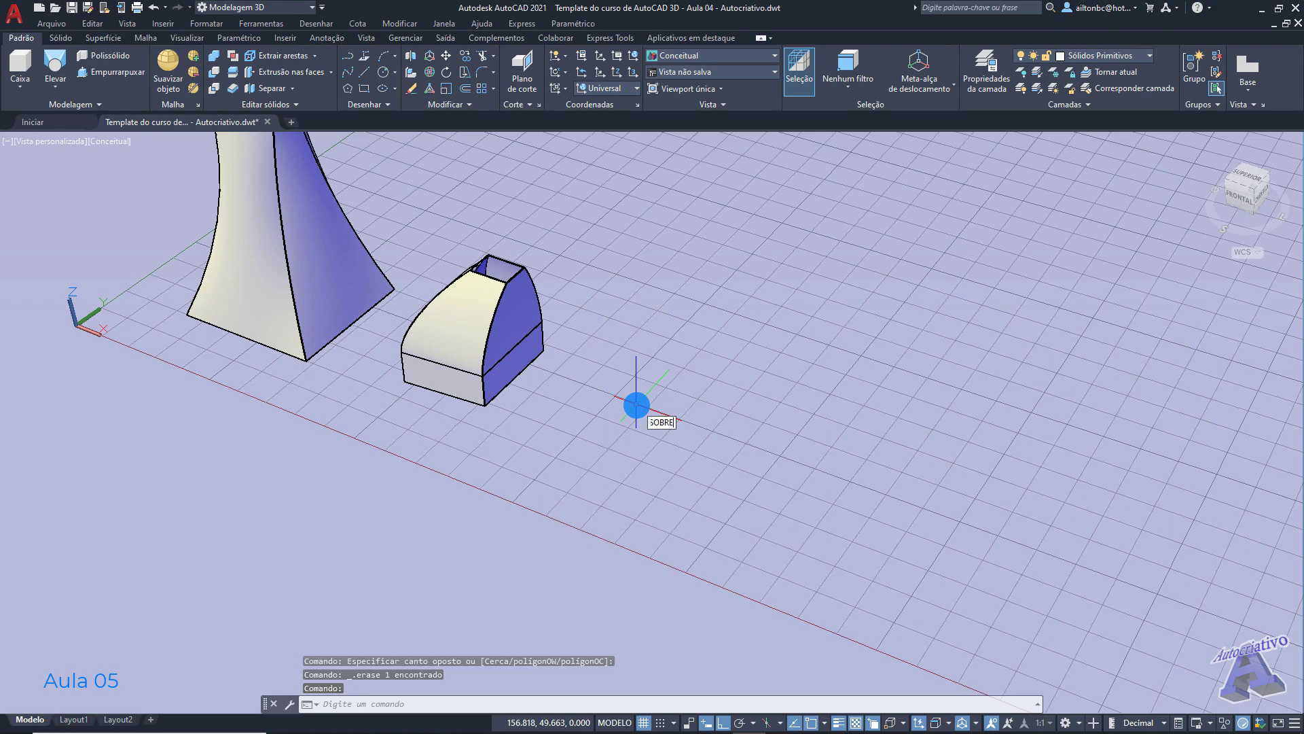
pyautogui.write('pl')
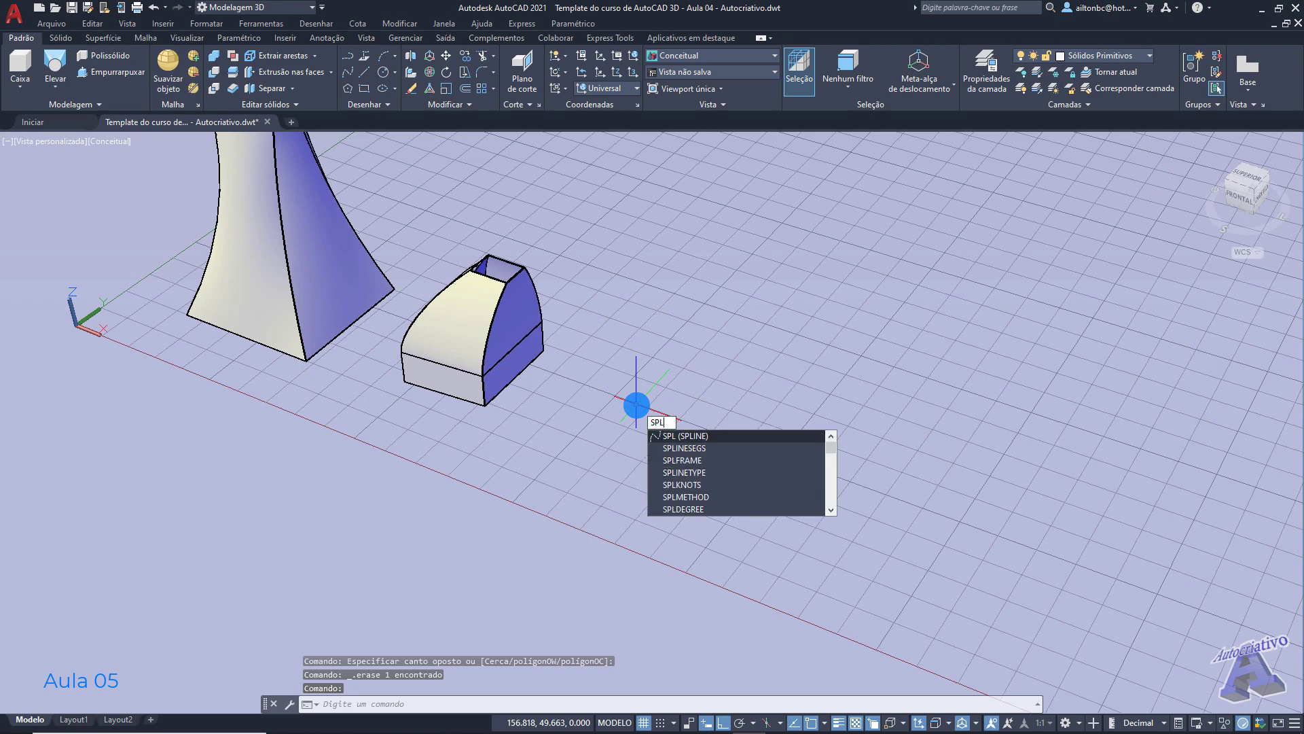
pyautogui.press('Return')
pyautogui.scroll(1, 607, 437)
pyautogui.scroll(2, 600, 443)
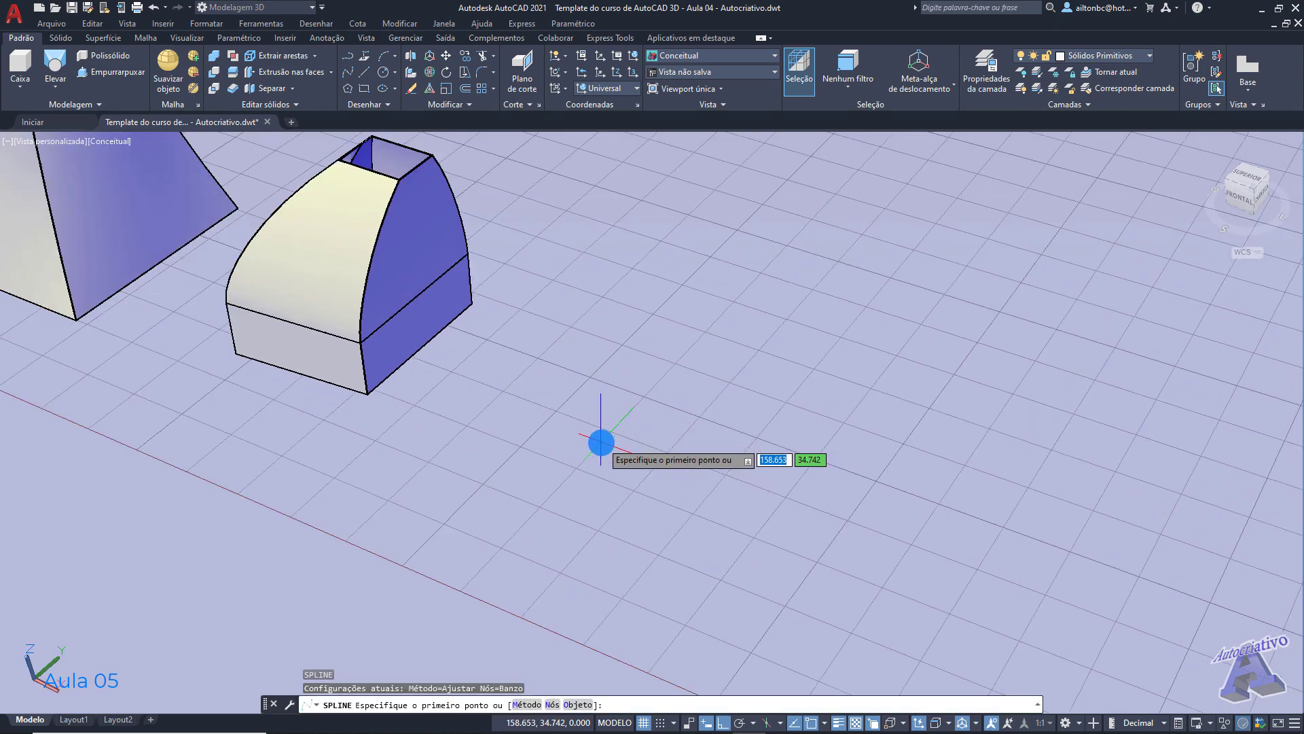
pyautogui.click(542, 530)
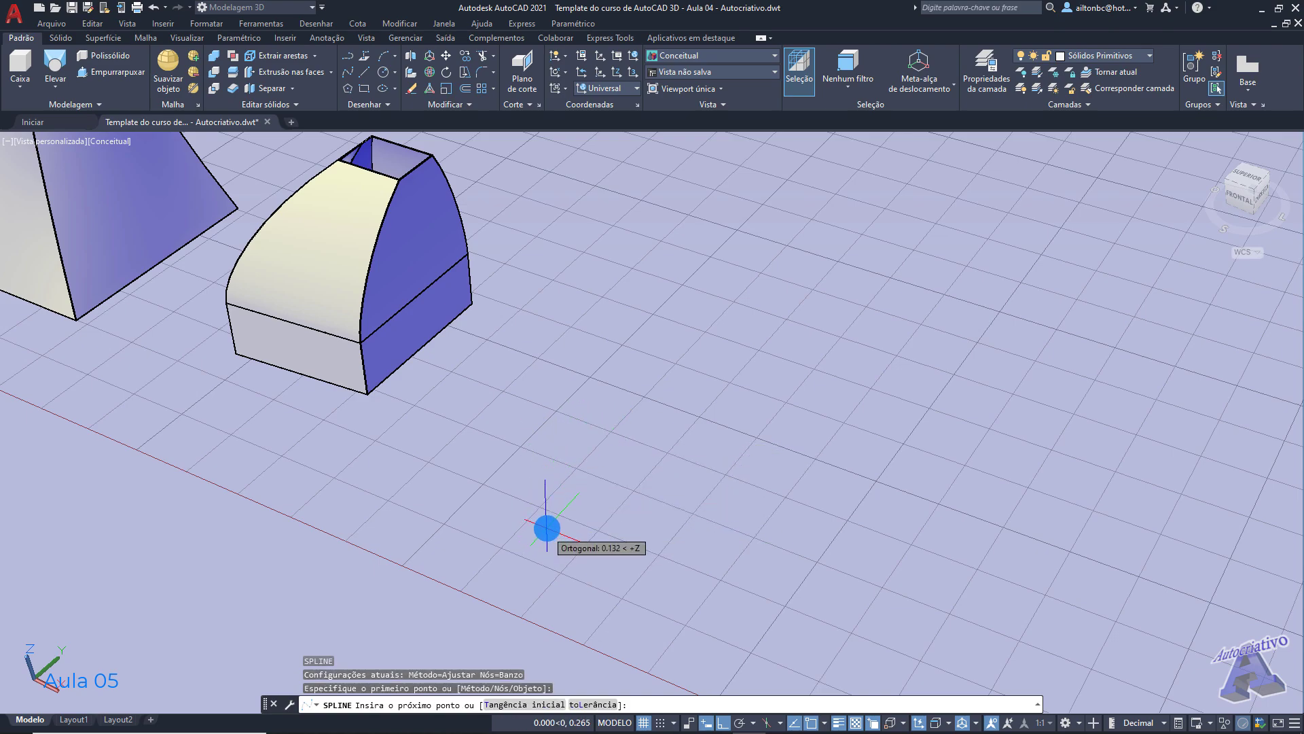
pyautogui.click(581, 500)
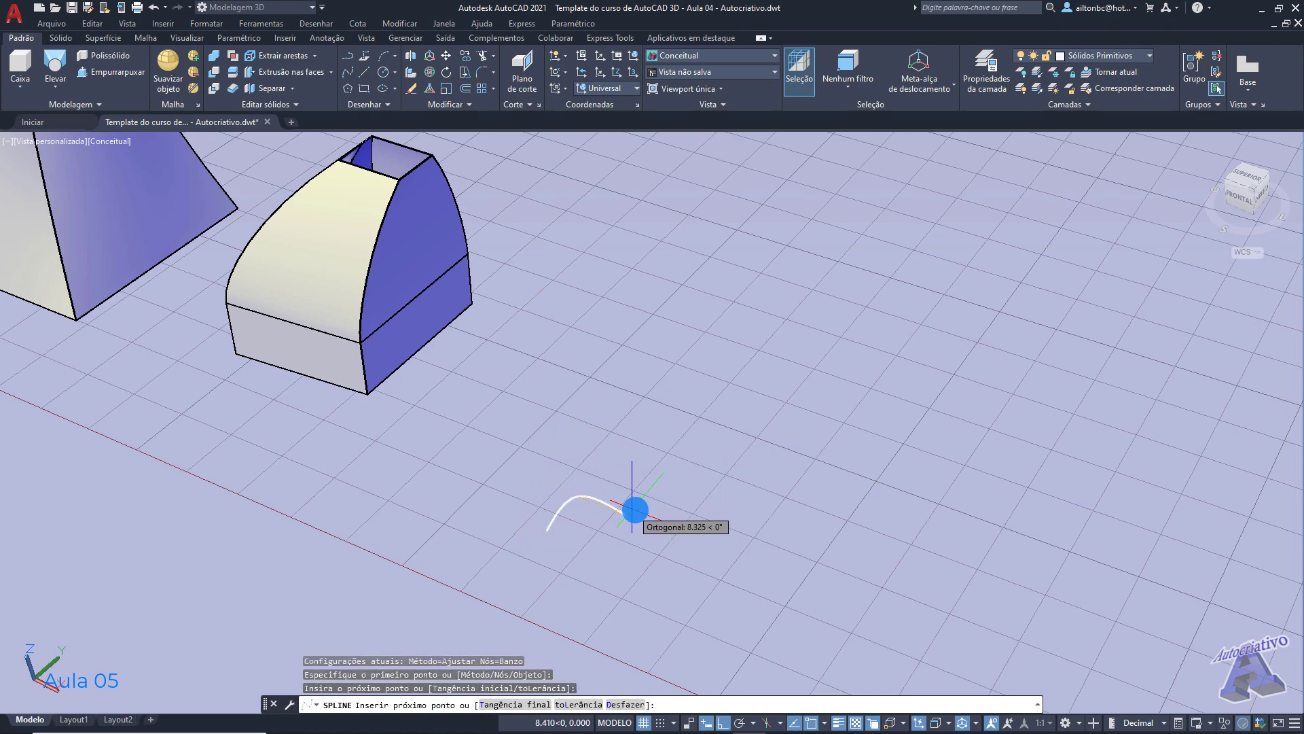
pyautogui.click(632, 514)
pyautogui.click(657, 491)
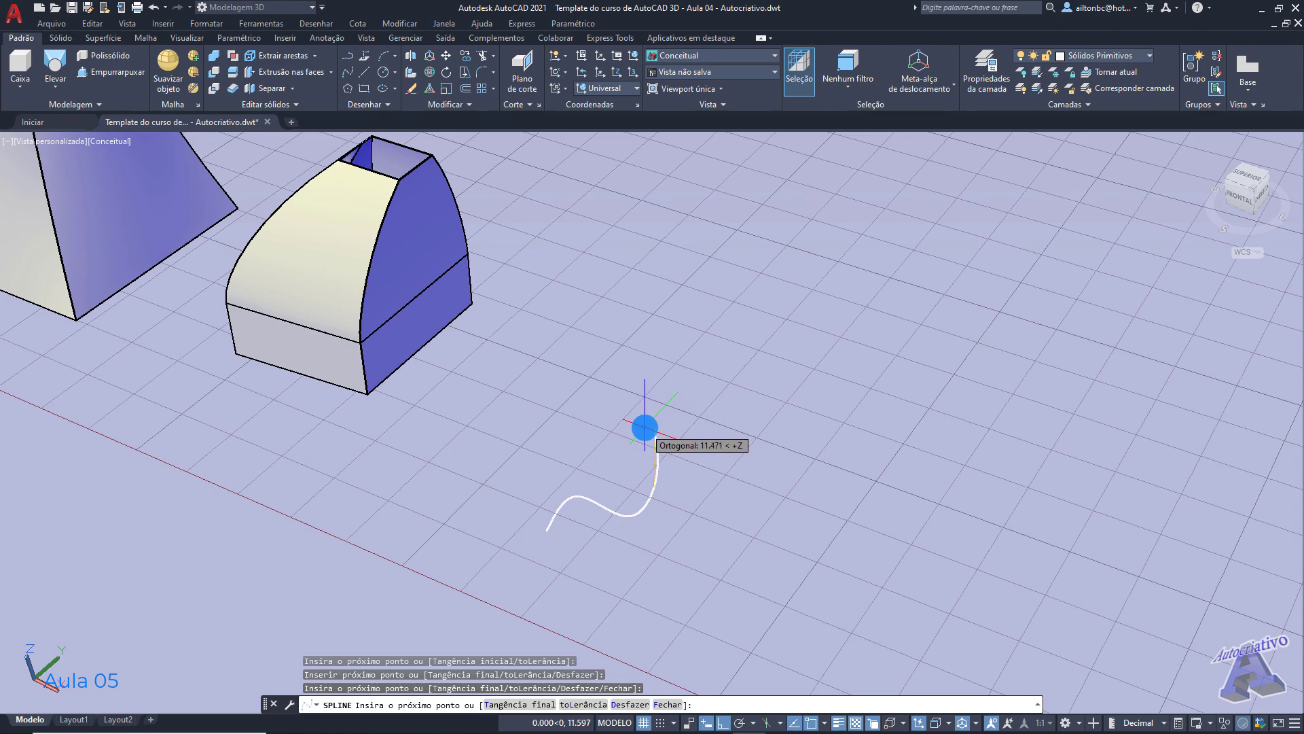
pyautogui.click(677, 461)
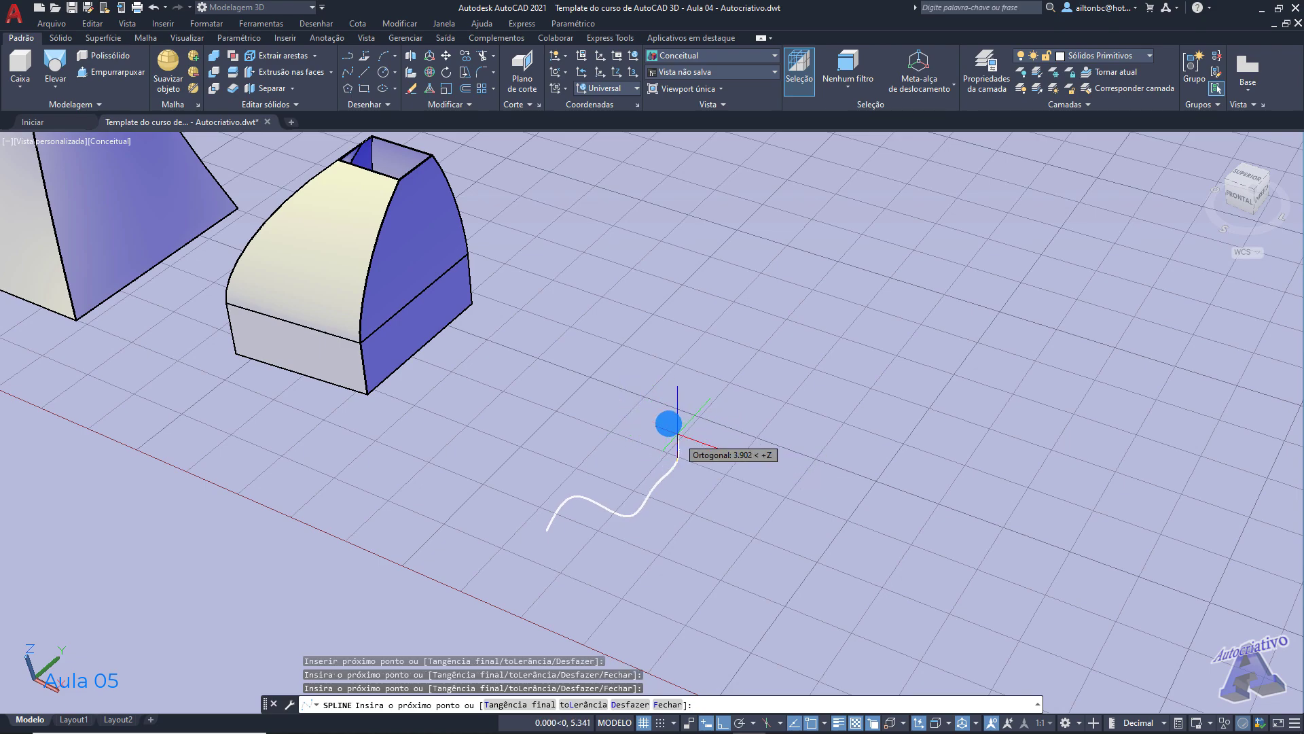
pyautogui.click(672, 380)
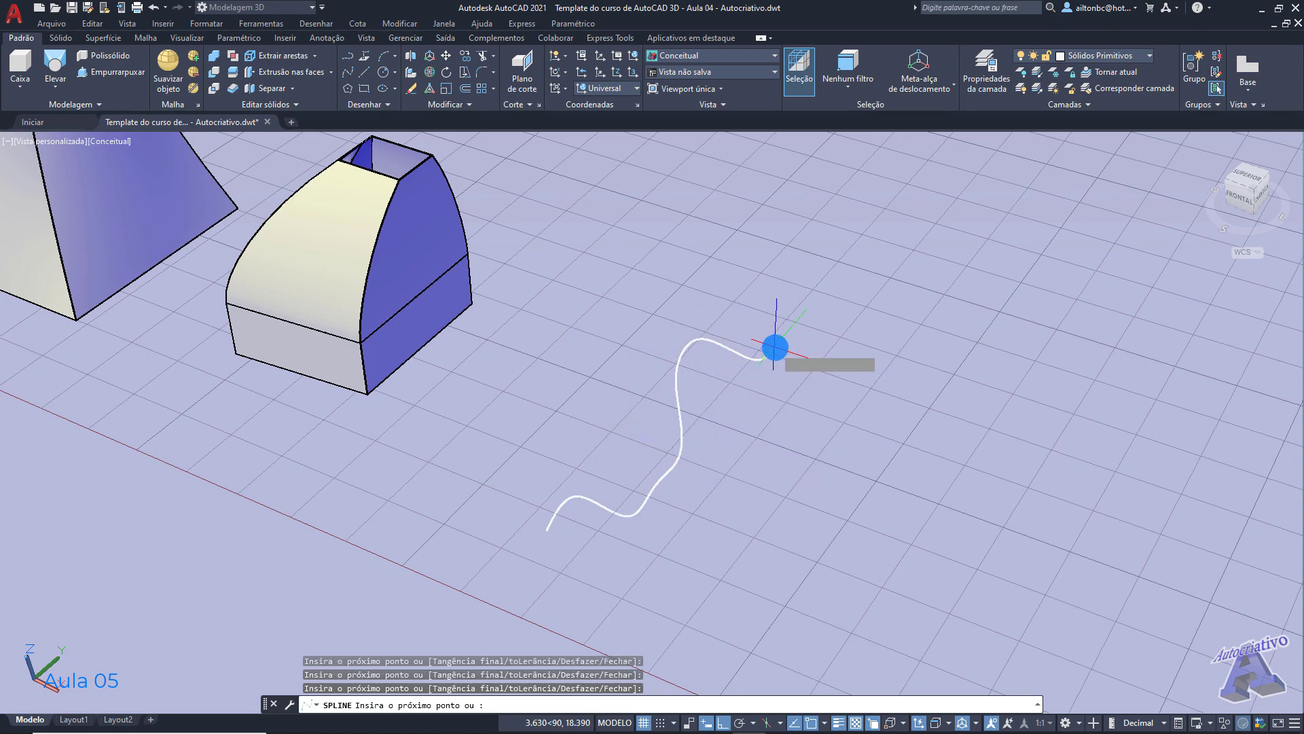
pyautogui.click(822, 292)
pyautogui.click(808, 266)
pyautogui.click(786, 243)
pyautogui.click(793, 219)
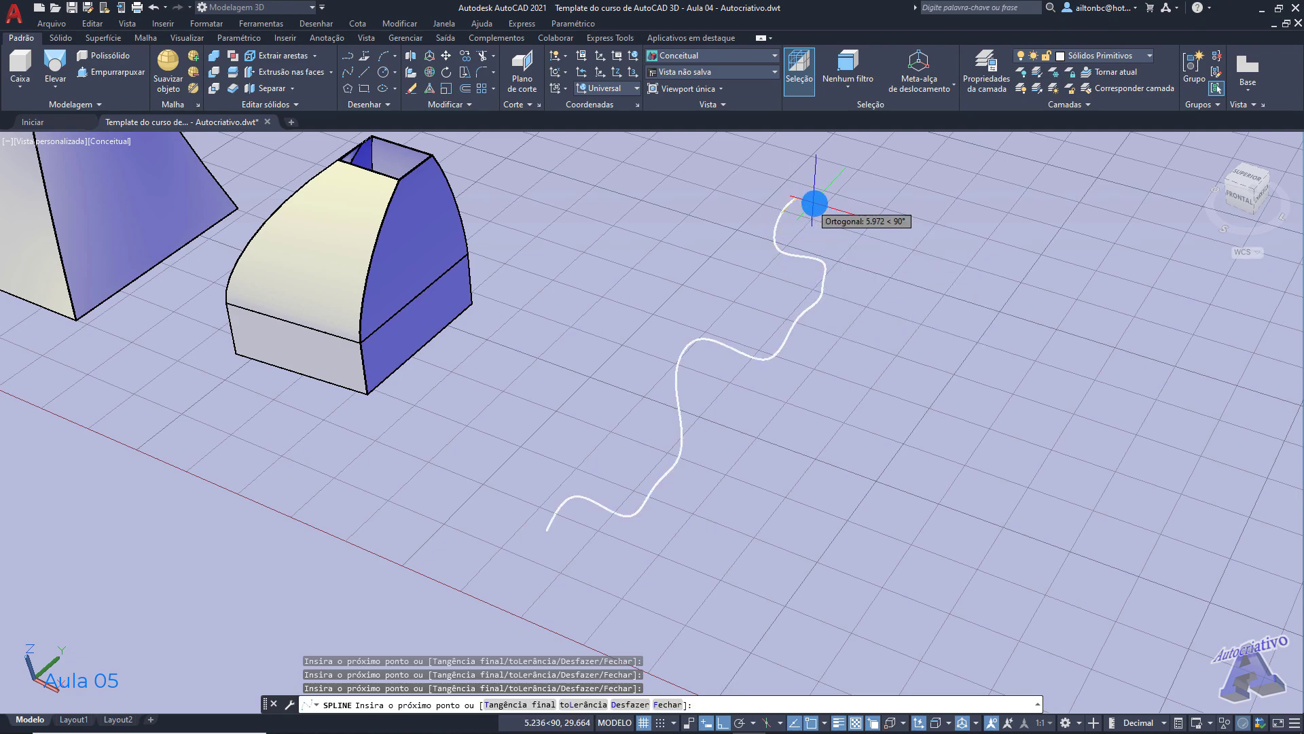
pyautogui.press('Return')
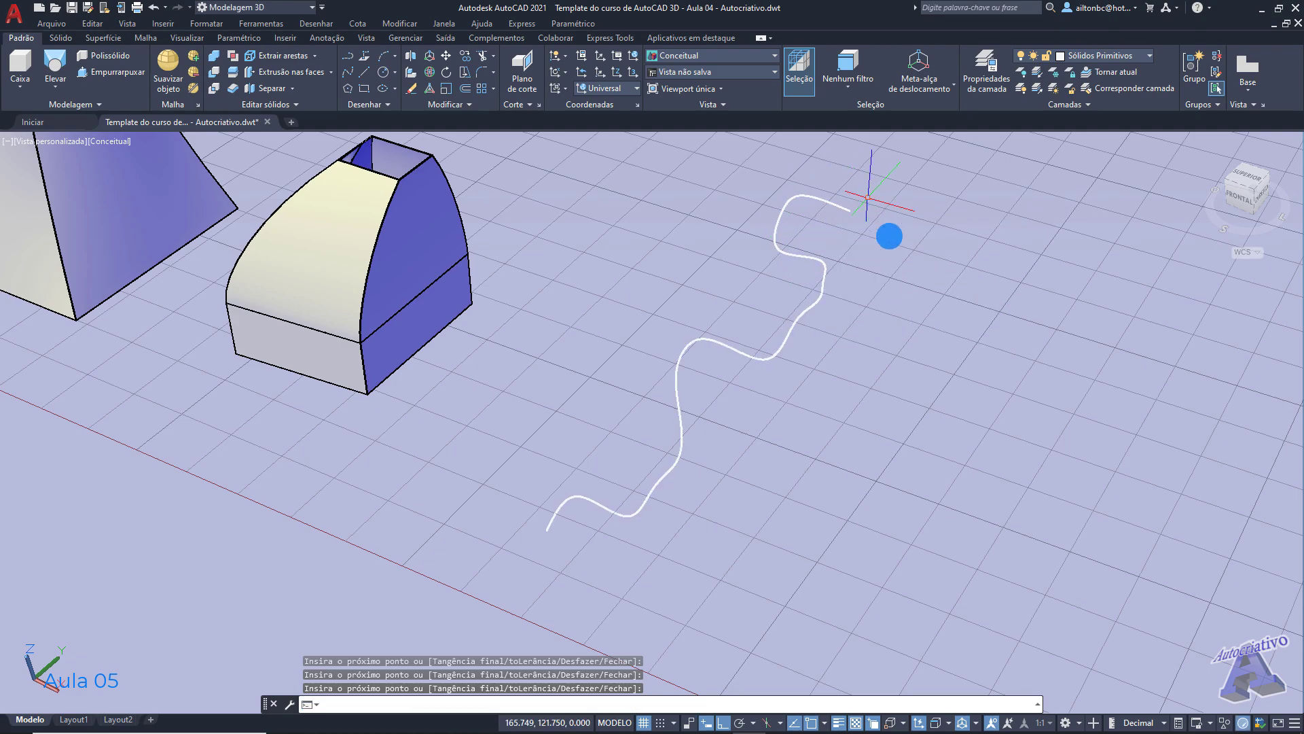
# Step: Delete the winding spline beside the lofted solid
pyautogui.scroll(-3, 876, 367)
pyautogui.moveTo(801, 443); pyautogui.dragTo(782, 488, button='middle')
pyautogui.scroll(1, 755, 452)
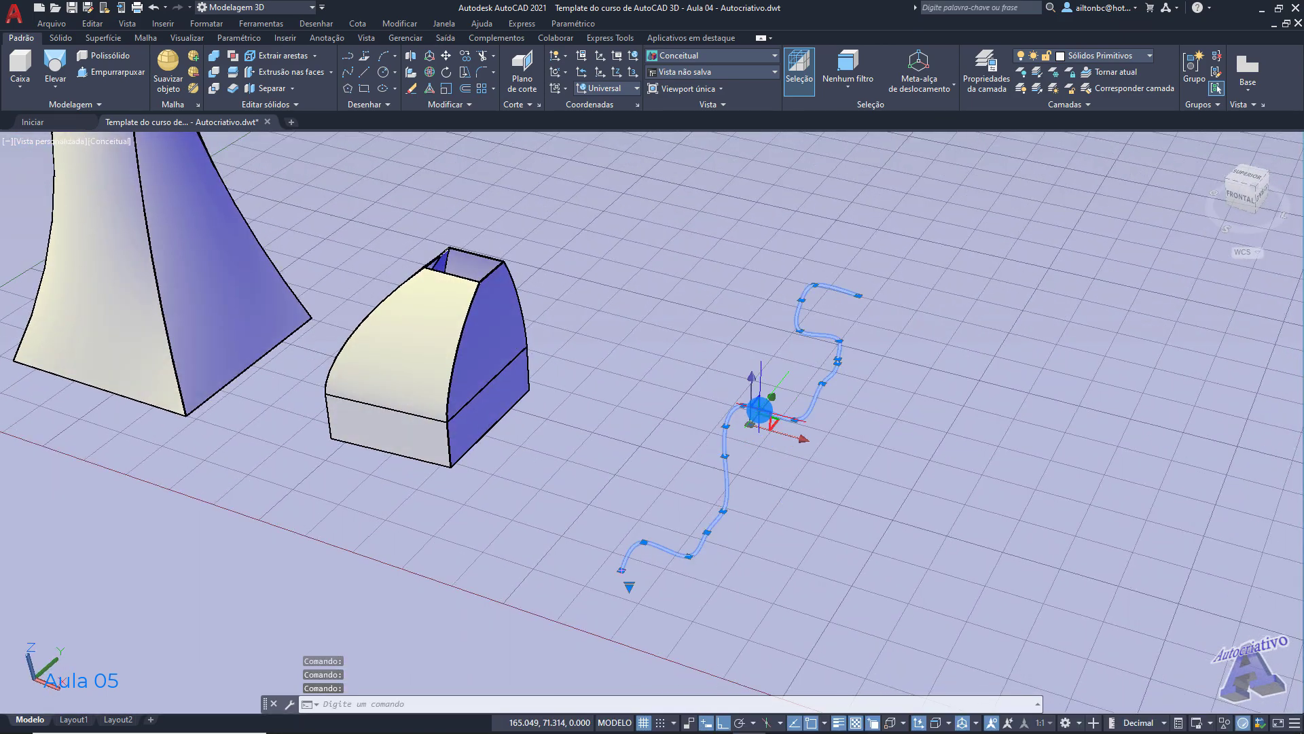
pyautogui.press('Delete')
# Step: Draw a new open, winding spline with wide curves through a series of fit points on the ground beside the lofted solid
pyautogui.write('spl')
pyautogui.press('Return')
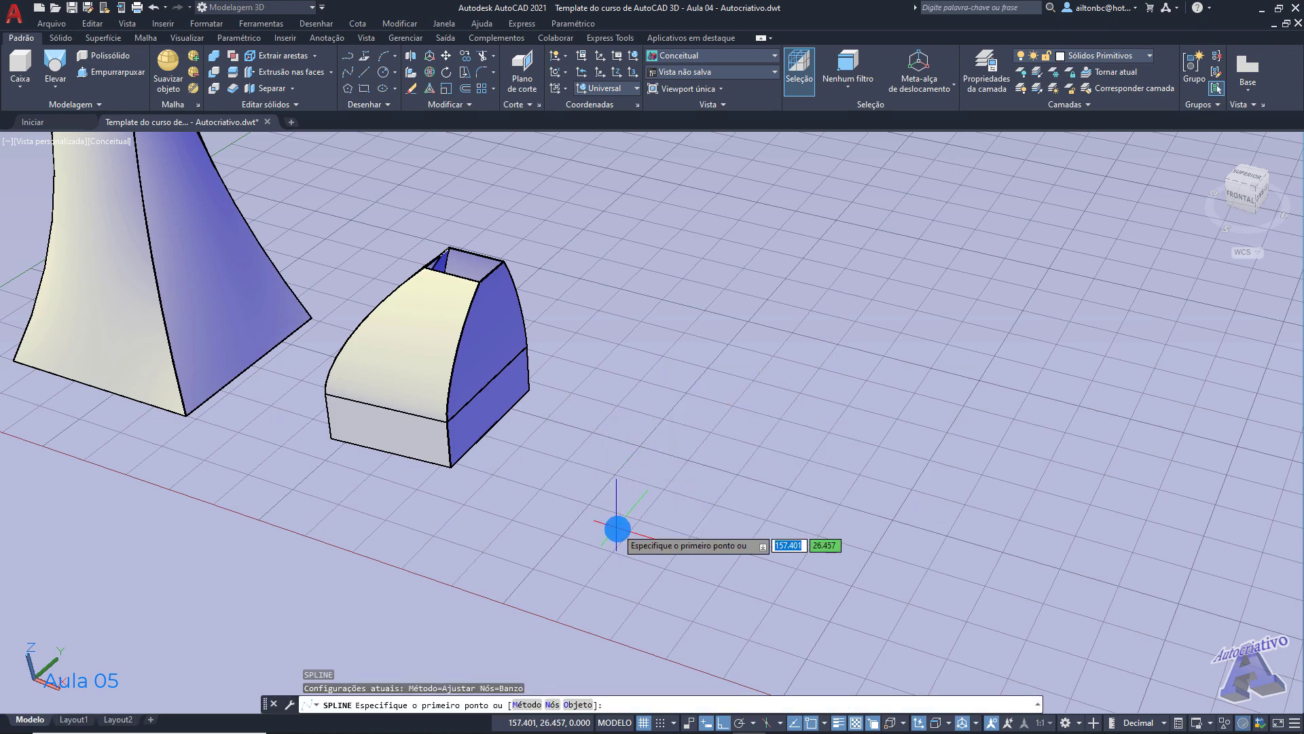
pyautogui.click(615, 527)
pyautogui.scroll(1, 651, 487)
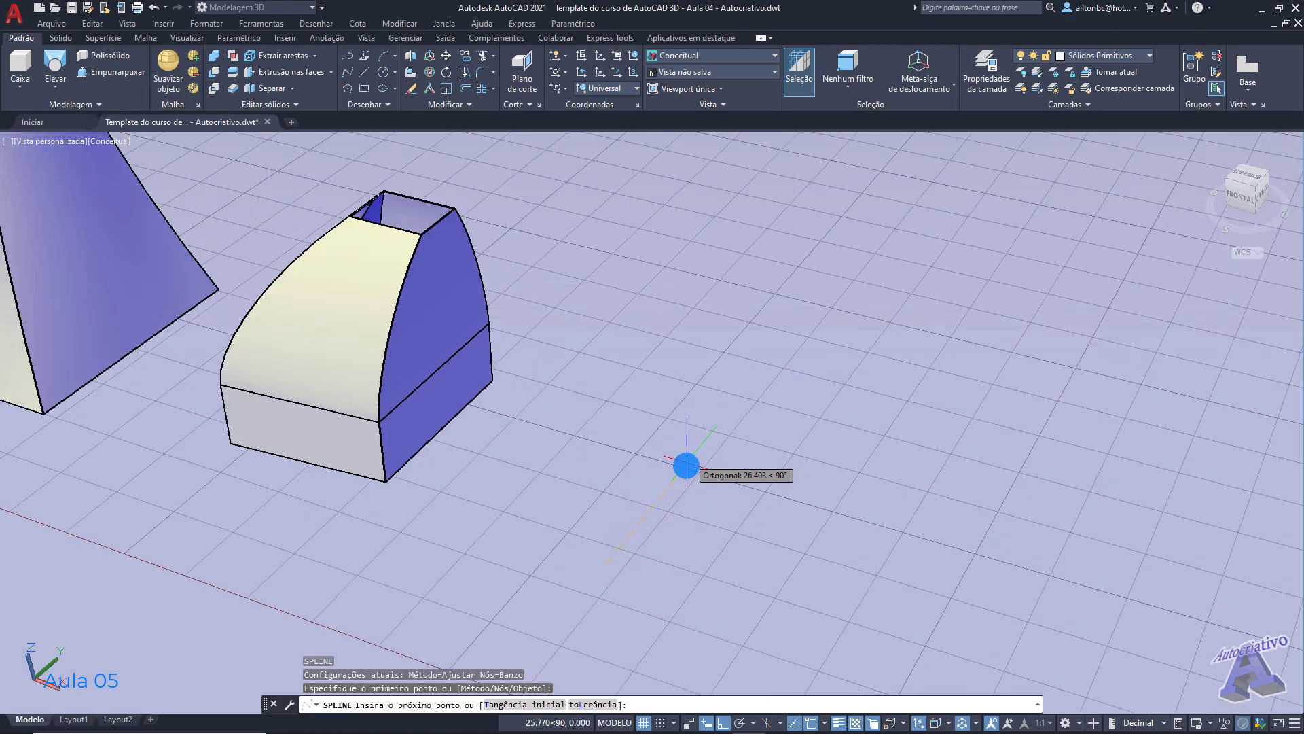
pyautogui.click(673, 486)
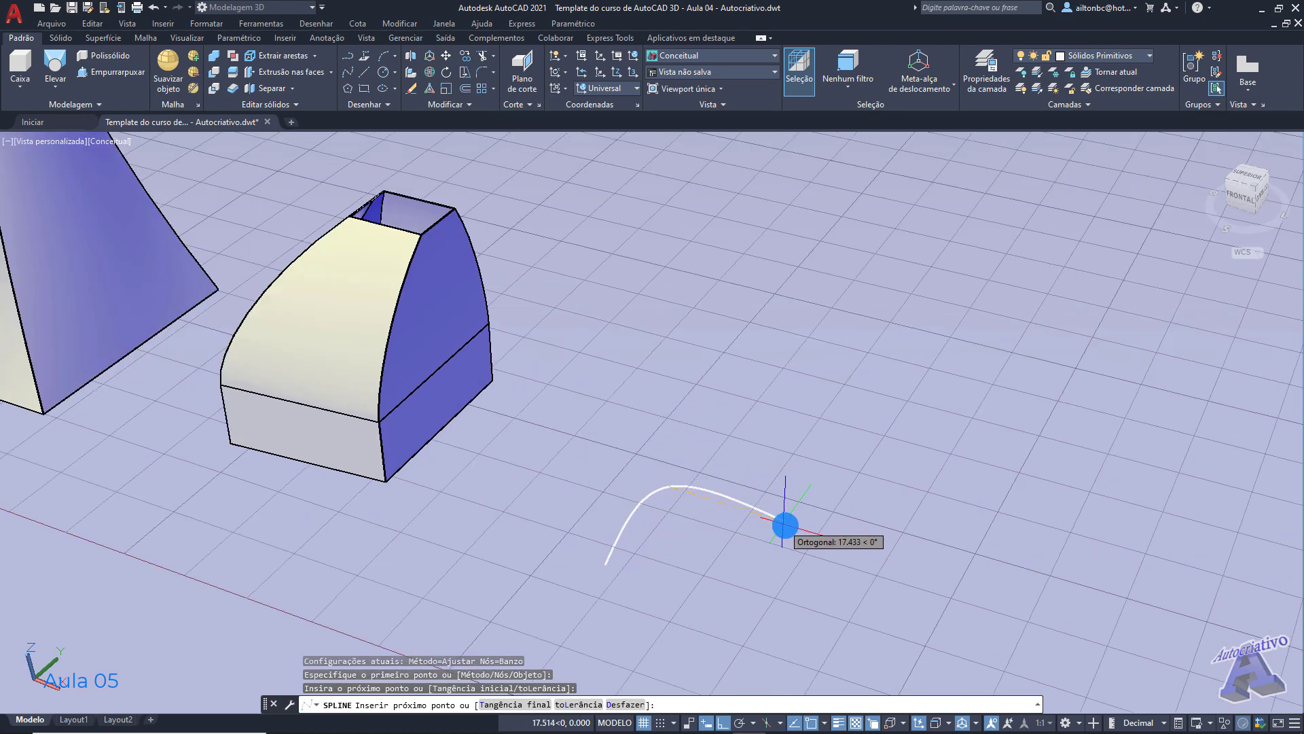
pyautogui.click(784, 525)
pyautogui.click(823, 468)
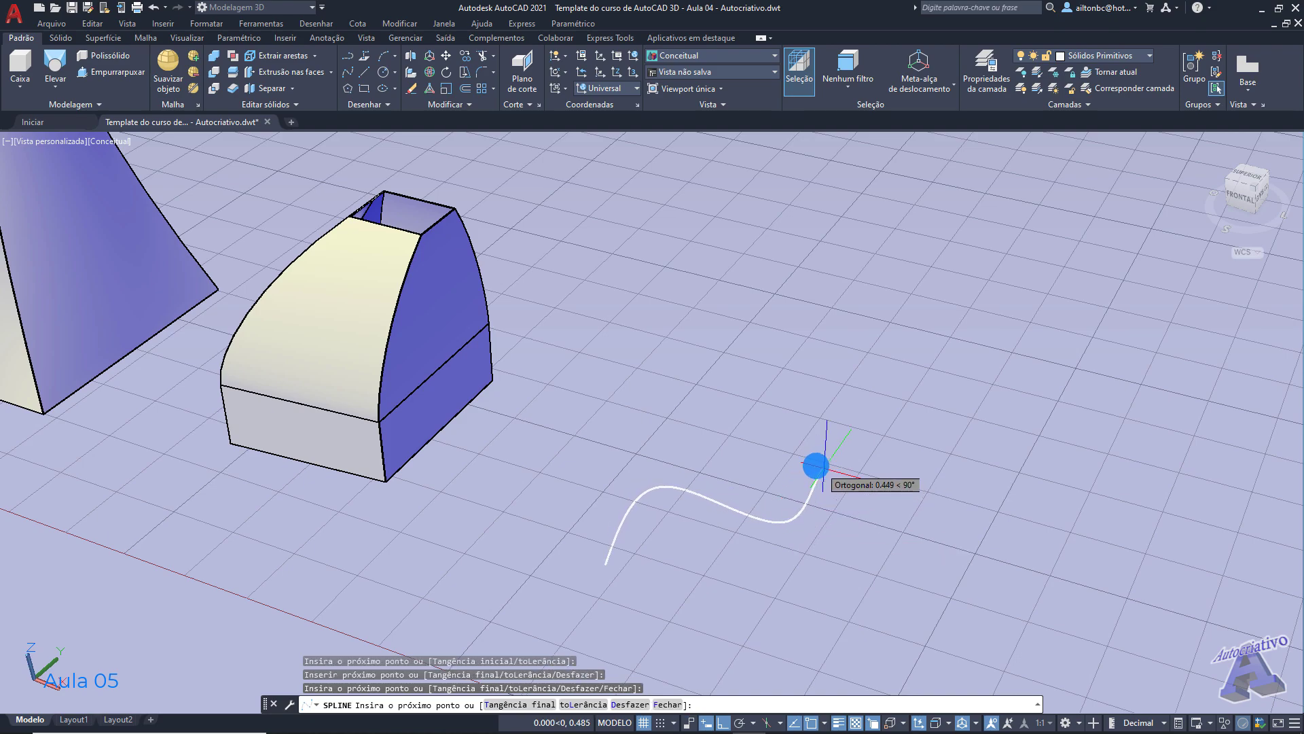
pyautogui.click(701, 428)
pyautogui.click(745, 375)
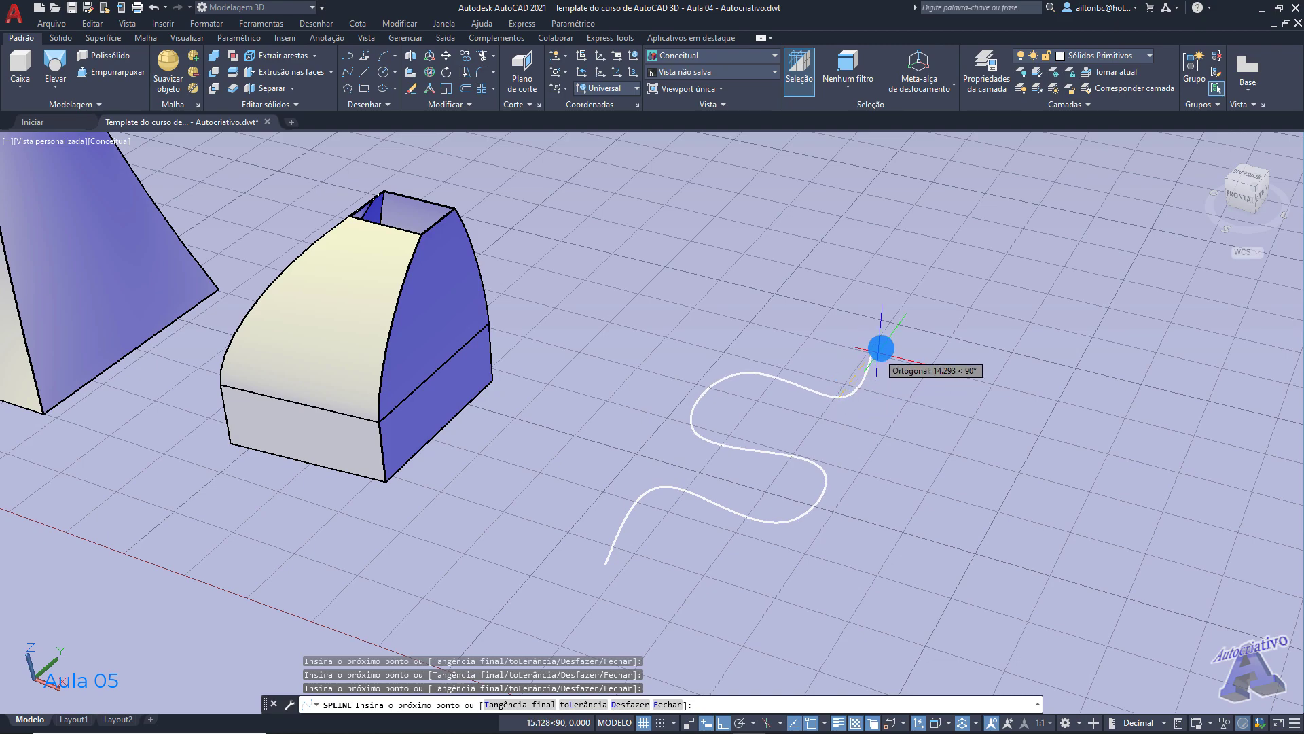
pyautogui.click(884, 344)
pyautogui.click(941, 362)
pyautogui.click(972, 314)
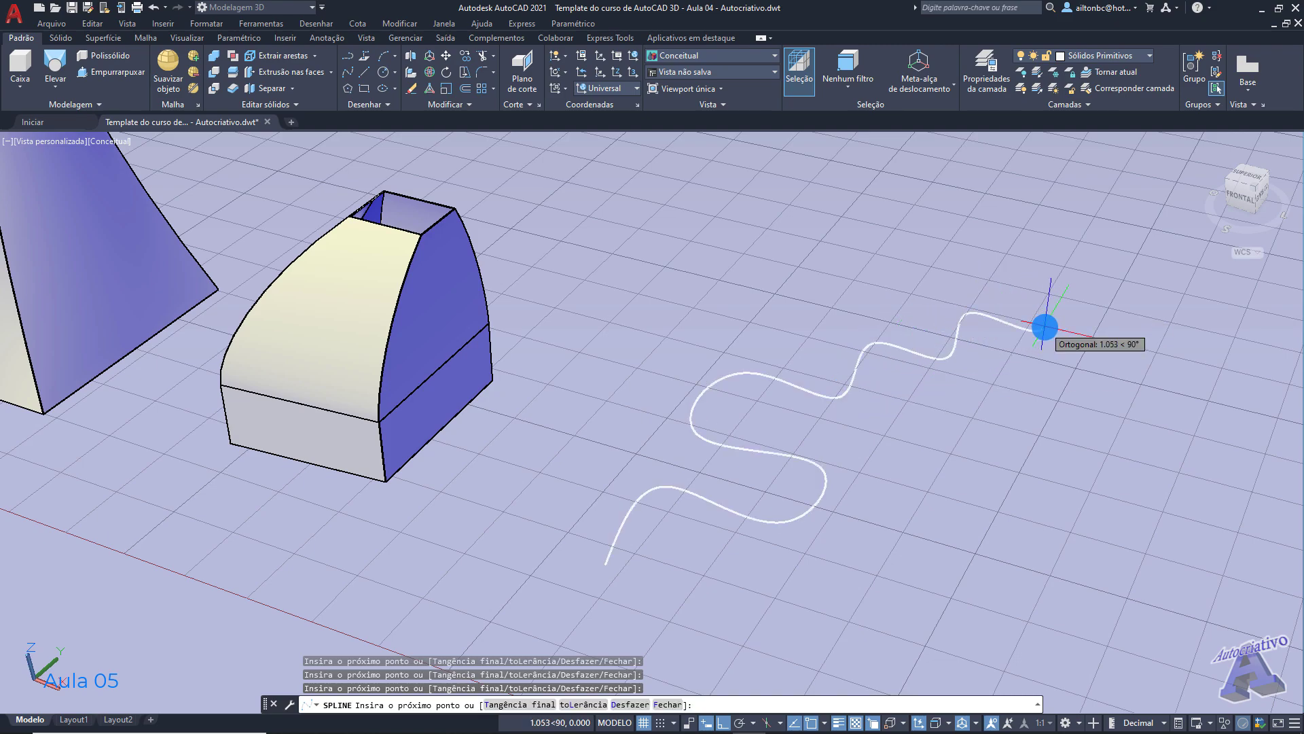
pyautogui.press('Return')
# Step: Draw a straight line parallel to the Y axis, between the lofted solid and the winding spline
pyautogui.keyDown('shift'); pyautogui.moveTo(1042, 324); pyautogui.dragTo(896, 529, button='middle'); pyautogui.keyUp('shift')
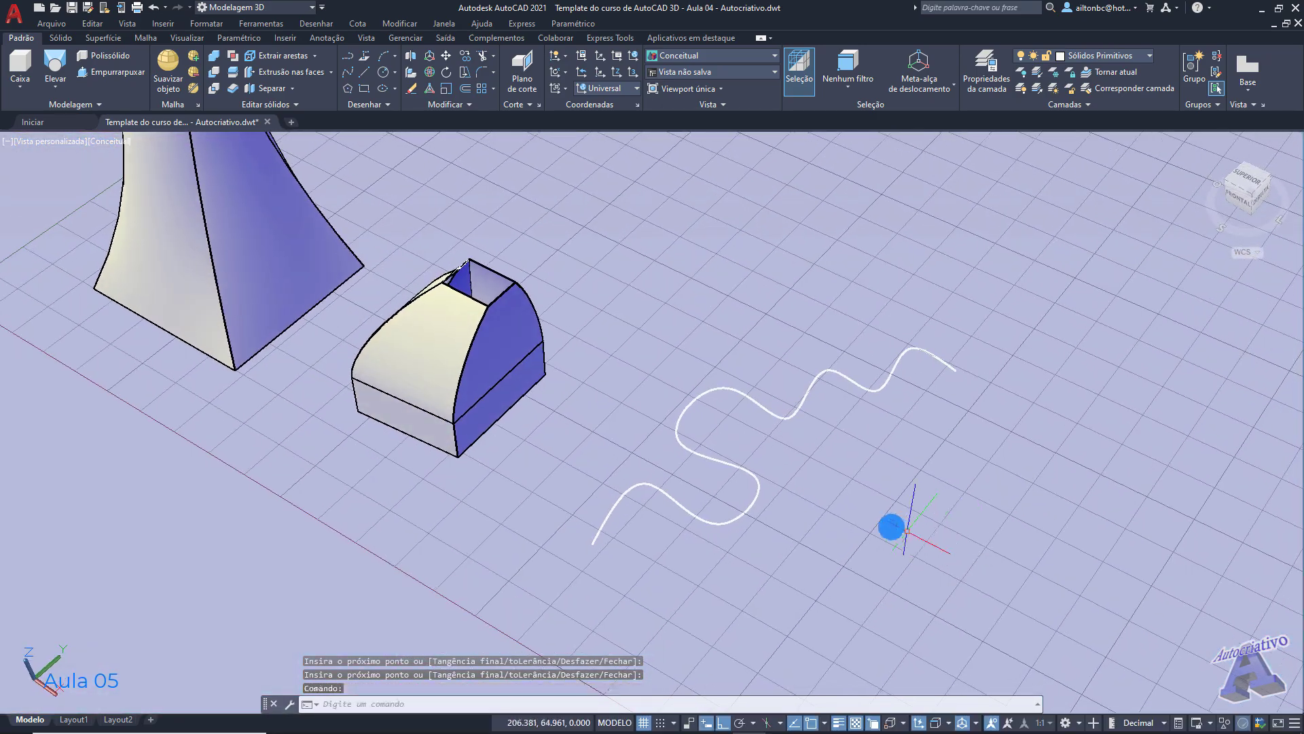
pyautogui.write('l')
pyautogui.press('Return')
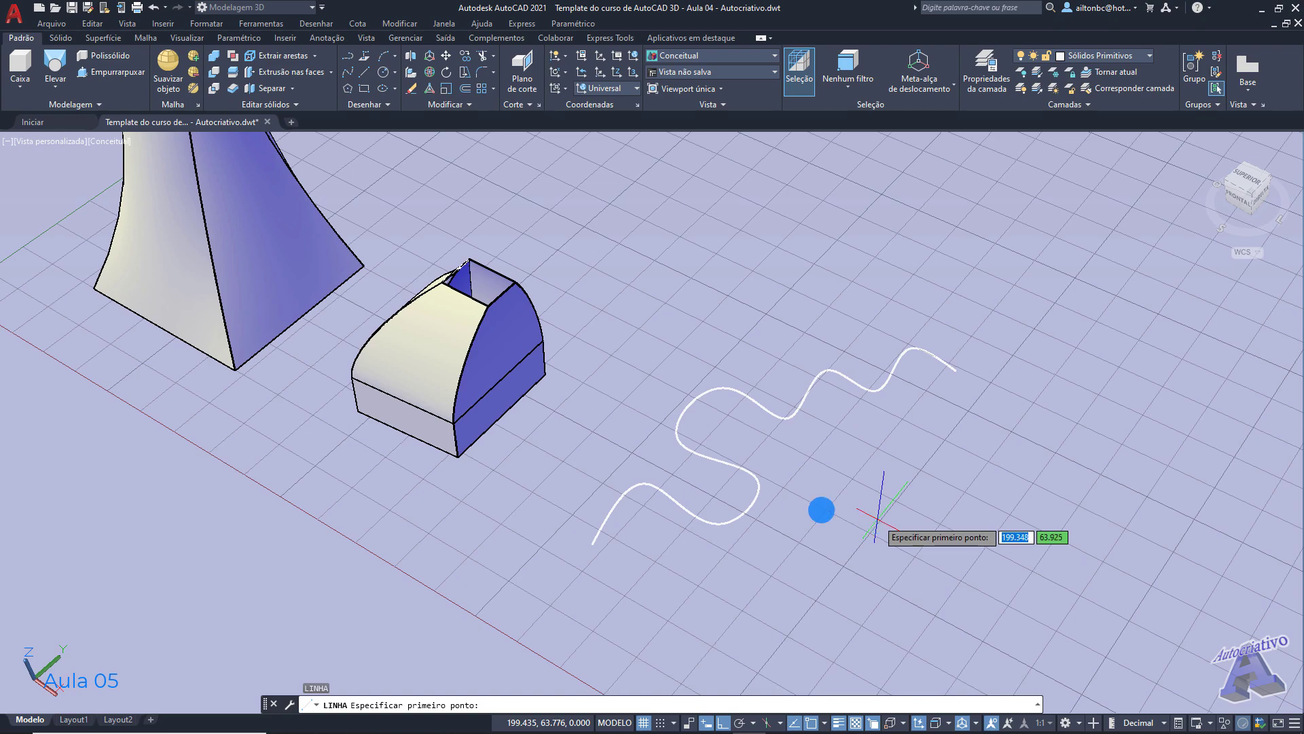
pyautogui.click(550, 520)
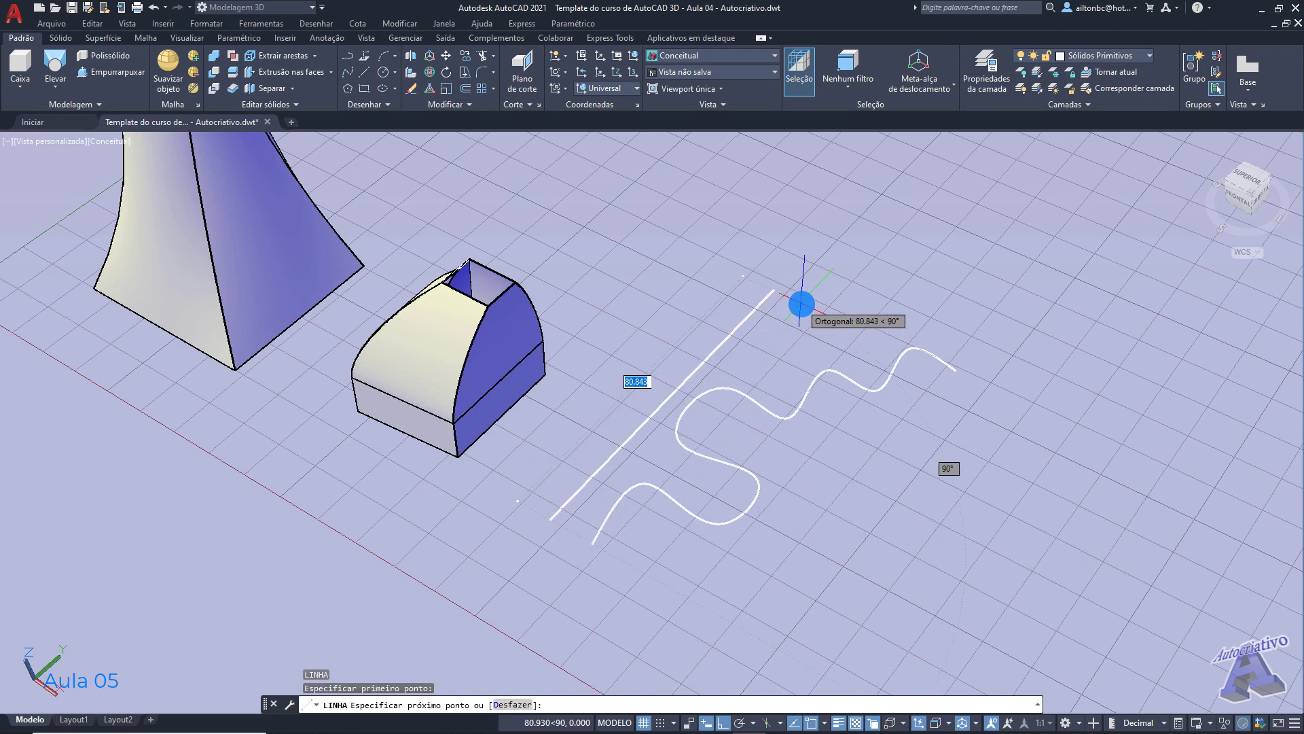
pyautogui.click(835, 275)
pyautogui.press('Escape')
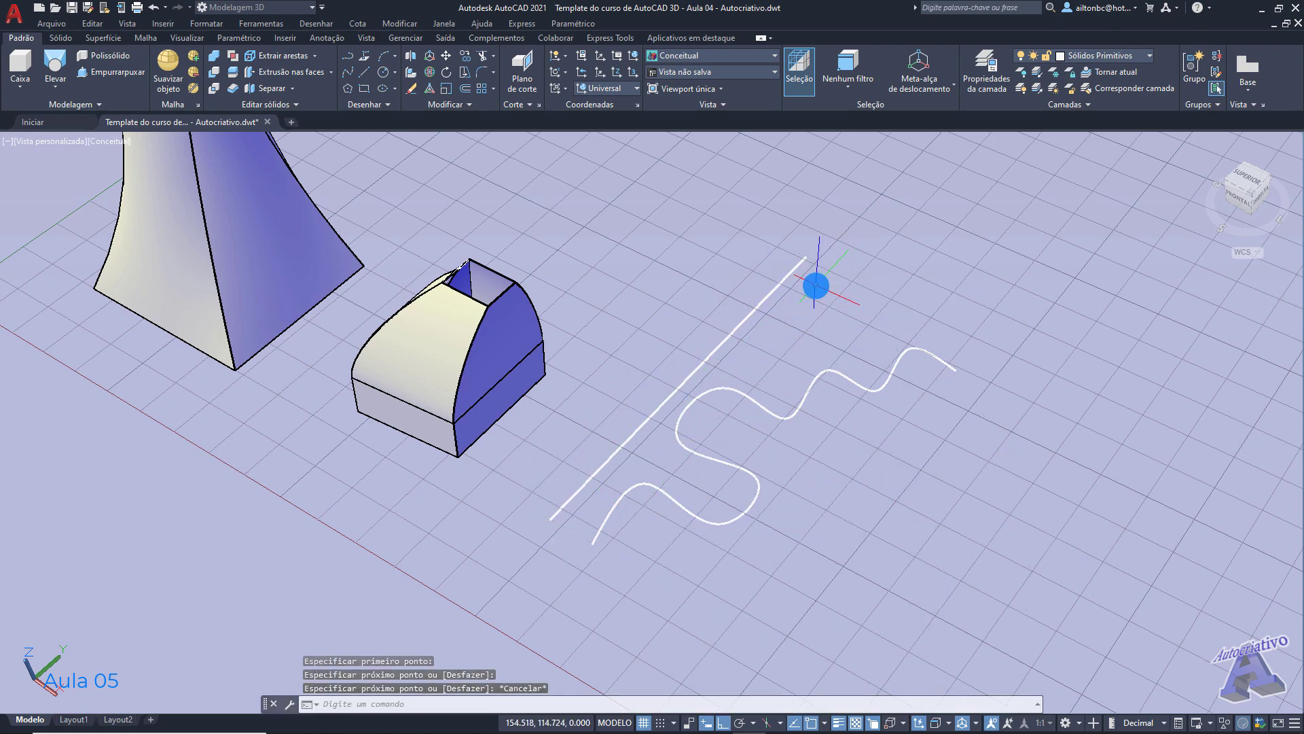
# Step: Raise the straight line vertically along Z by its midpoint so it sits well above the spline
pyautogui.click(719, 336)
pyautogui.click(691, 348)
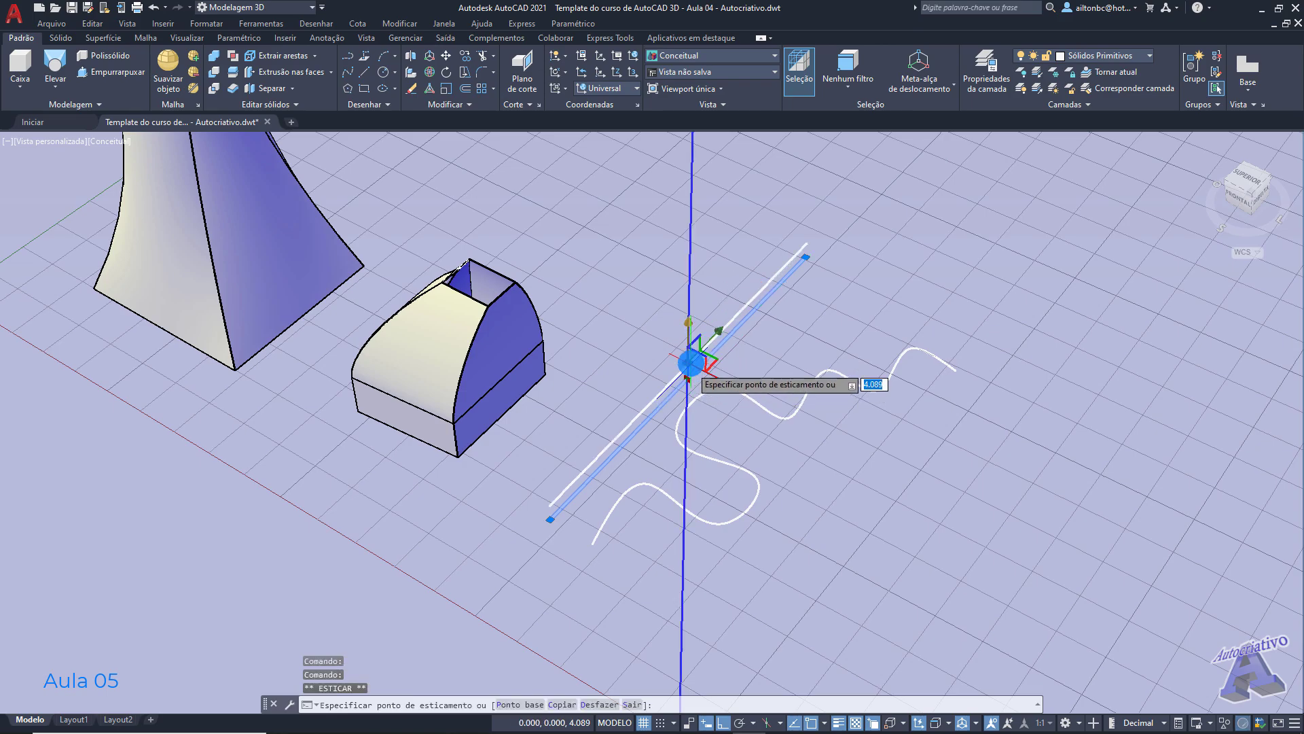
pyautogui.scroll(-3, 693, 355)
pyautogui.moveTo(700, 395)
pyautogui.keyDown('shift'); pyautogui.mouseDown(button='middle')
pyautogui.moveTo(676, 294)
pyautogui.moveTo(702, 378)
pyautogui.mouseUp(button='middle'); pyautogui.keyUp('shift')
pyautogui.click(701, 288)
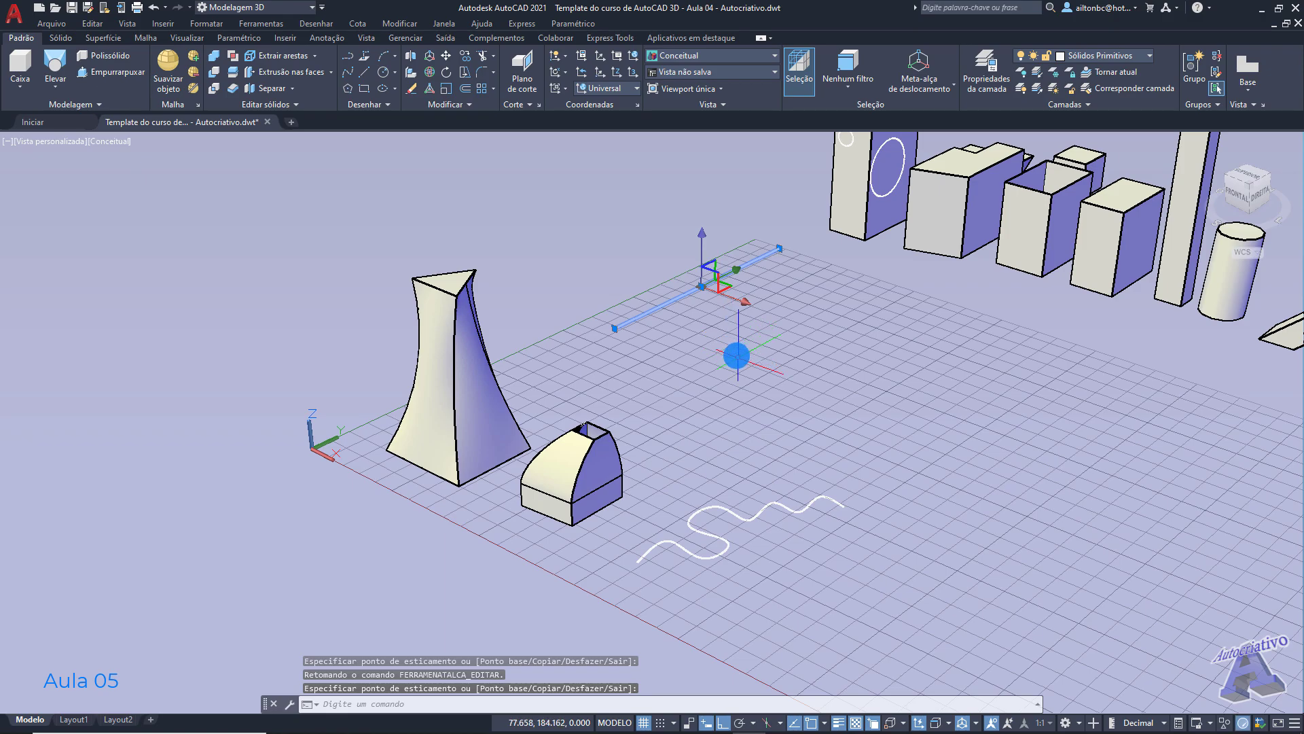
pyautogui.press('Escape')
pyautogui.keyDown('shift'); pyautogui.moveTo(758, 450); pyautogui.dragTo(801, 417, button='middle'); pyautogui.keyUp('shift')
pyautogui.keyDown('shift'); pyautogui.moveTo(835, 471); pyautogui.dragTo(781, 455, button='middle'); pyautogui.keyUp('shift')
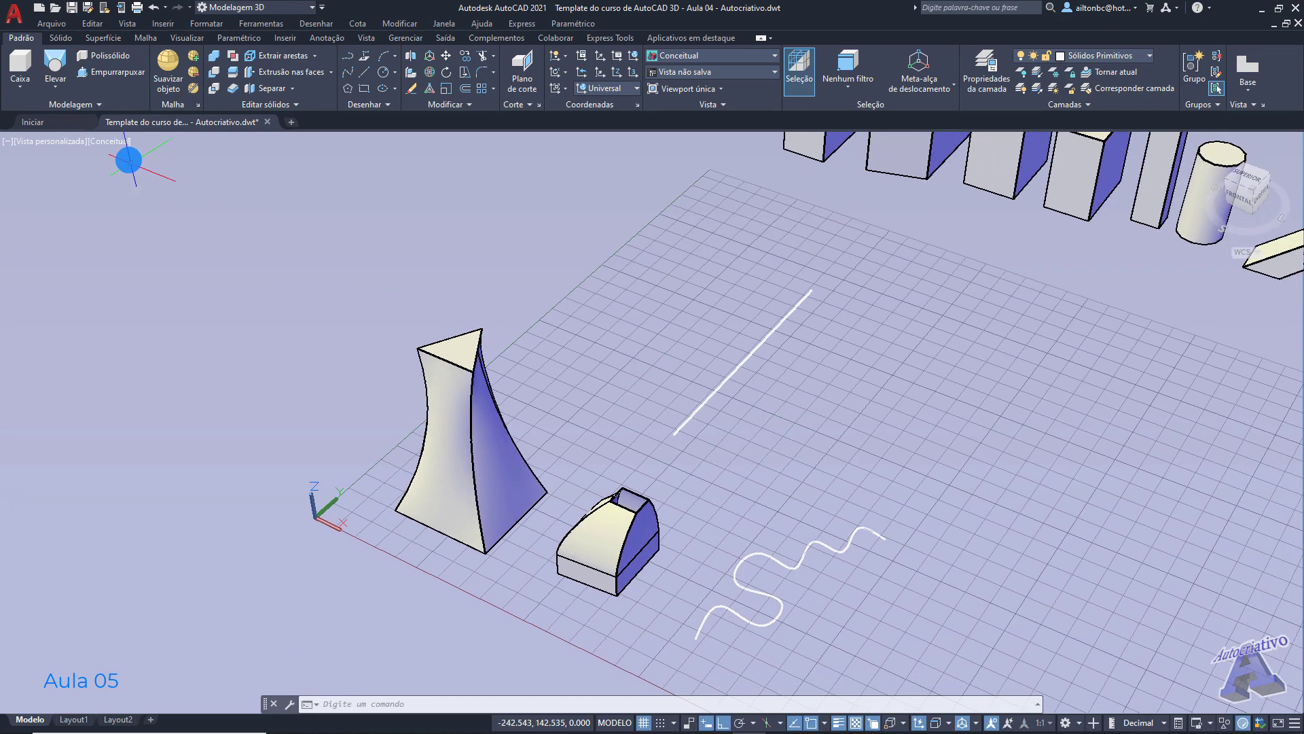
# Step: Loft from the raised line to the ground spline using Cross sections only, and inspect the surface from several angles
pyautogui.click(62, 62)
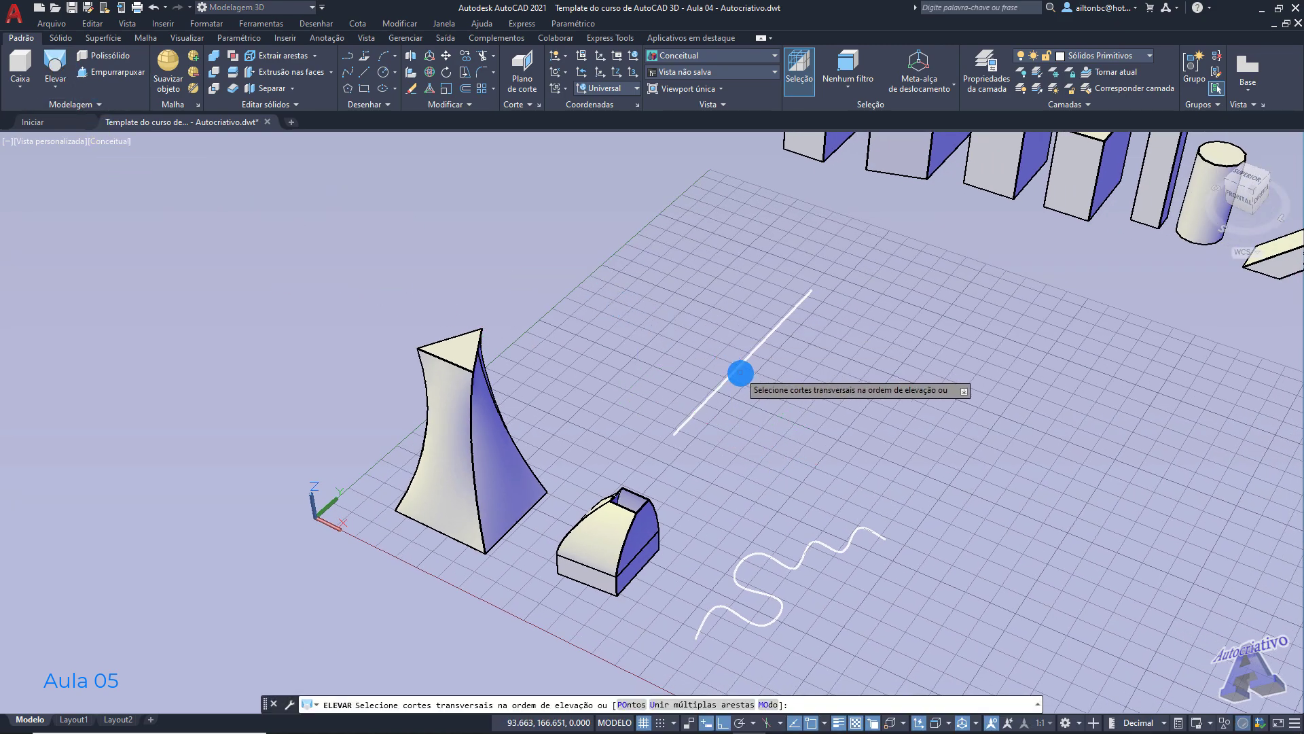
pyautogui.click(733, 371)
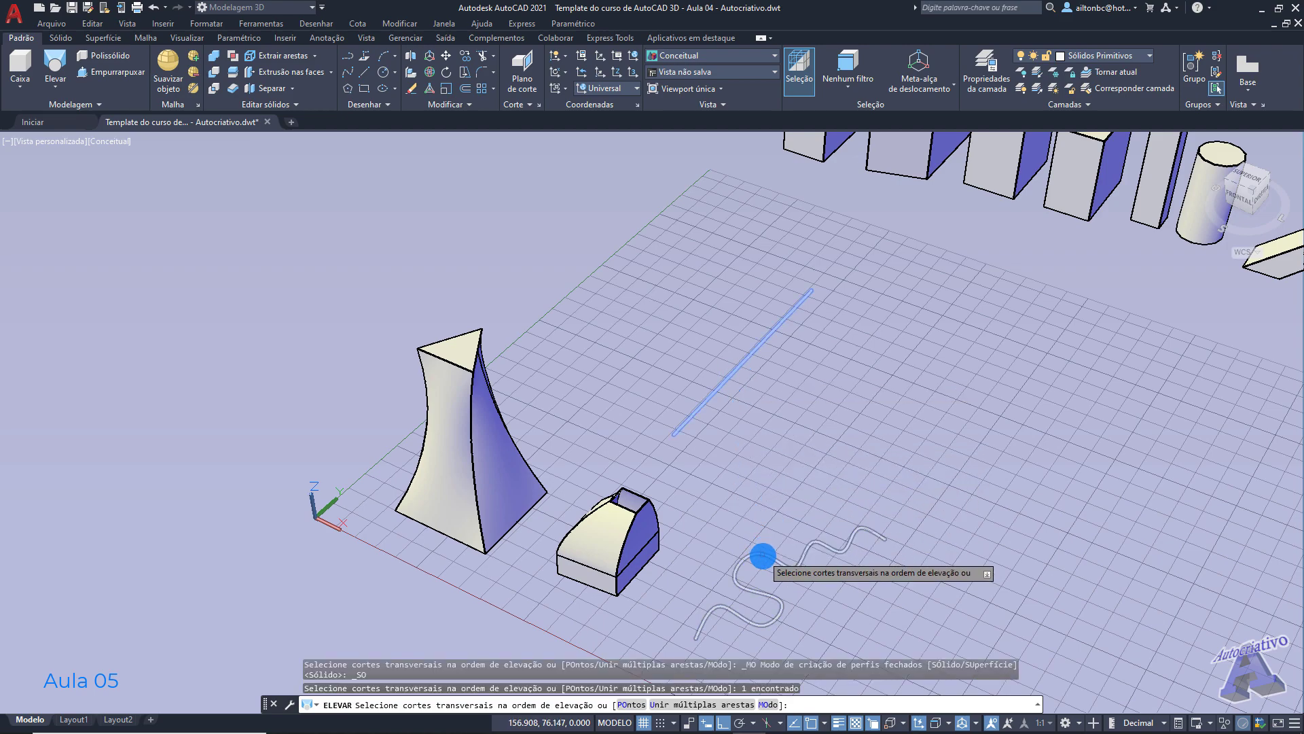
pyautogui.click(764, 553)
pyautogui.moveTo(848, 457); pyautogui.dragTo(827, 385, button='middle')
pyautogui.press('Return')
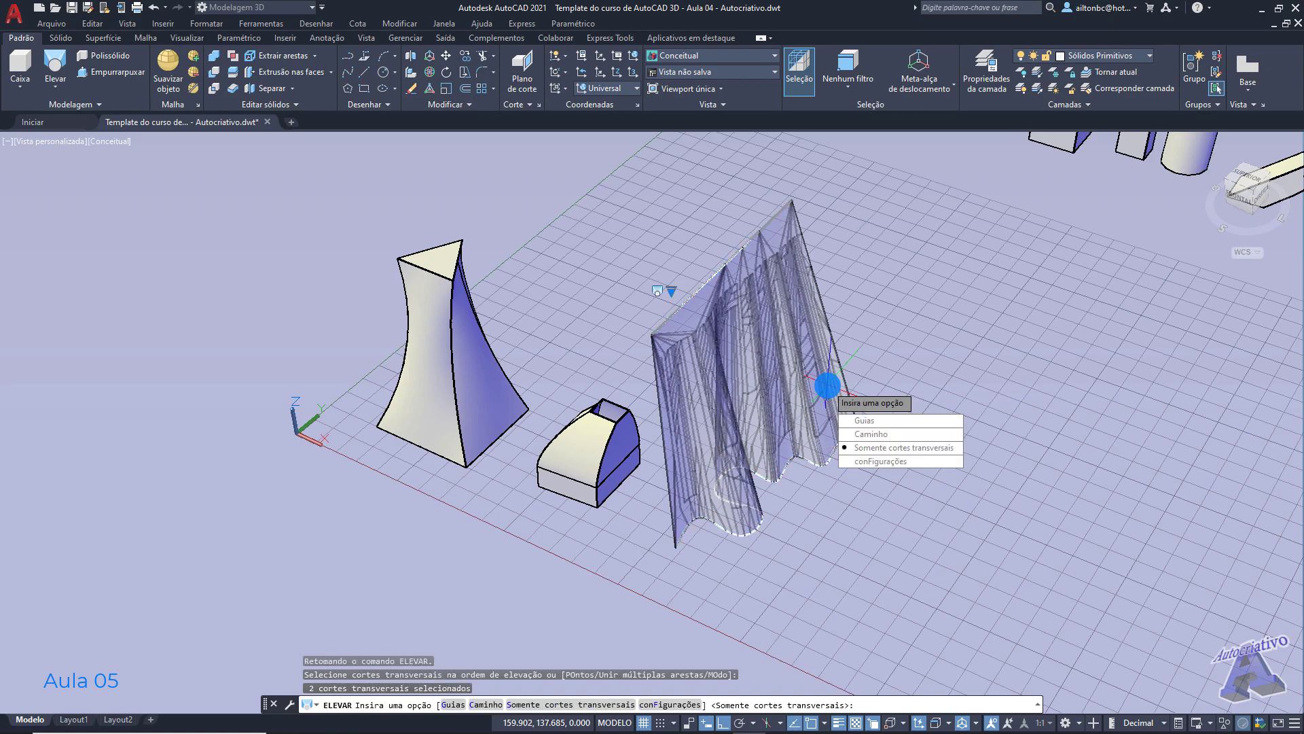
pyautogui.press('Return')
pyautogui.keyDown('shift'); pyautogui.moveTo(718, 476); pyautogui.dragTo(734, 451, button='middle'); pyautogui.keyUp('shift')
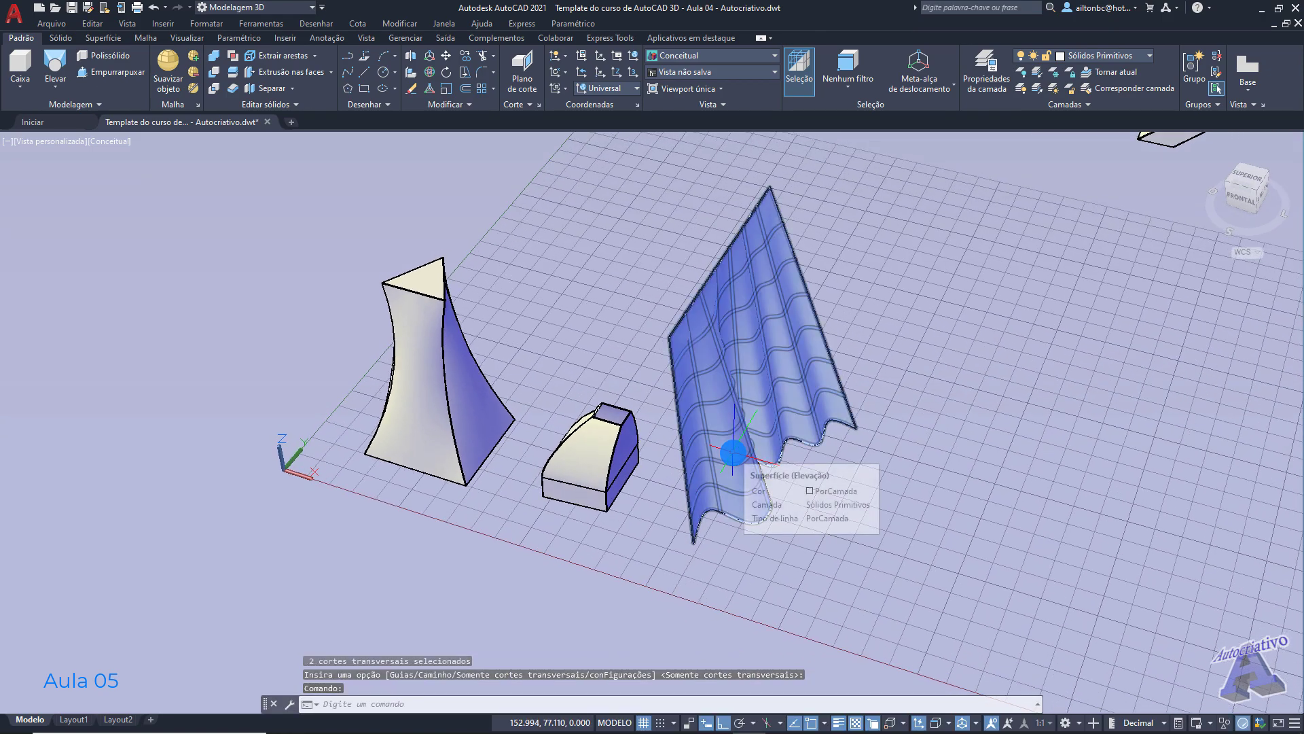
pyautogui.keyDown('shift'); pyautogui.moveTo(727, 490); pyautogui.dragTo(799, 430, button='middle'); pyautogui.keyUp('shift')
pyautogui.scroll(2, 717, 245)
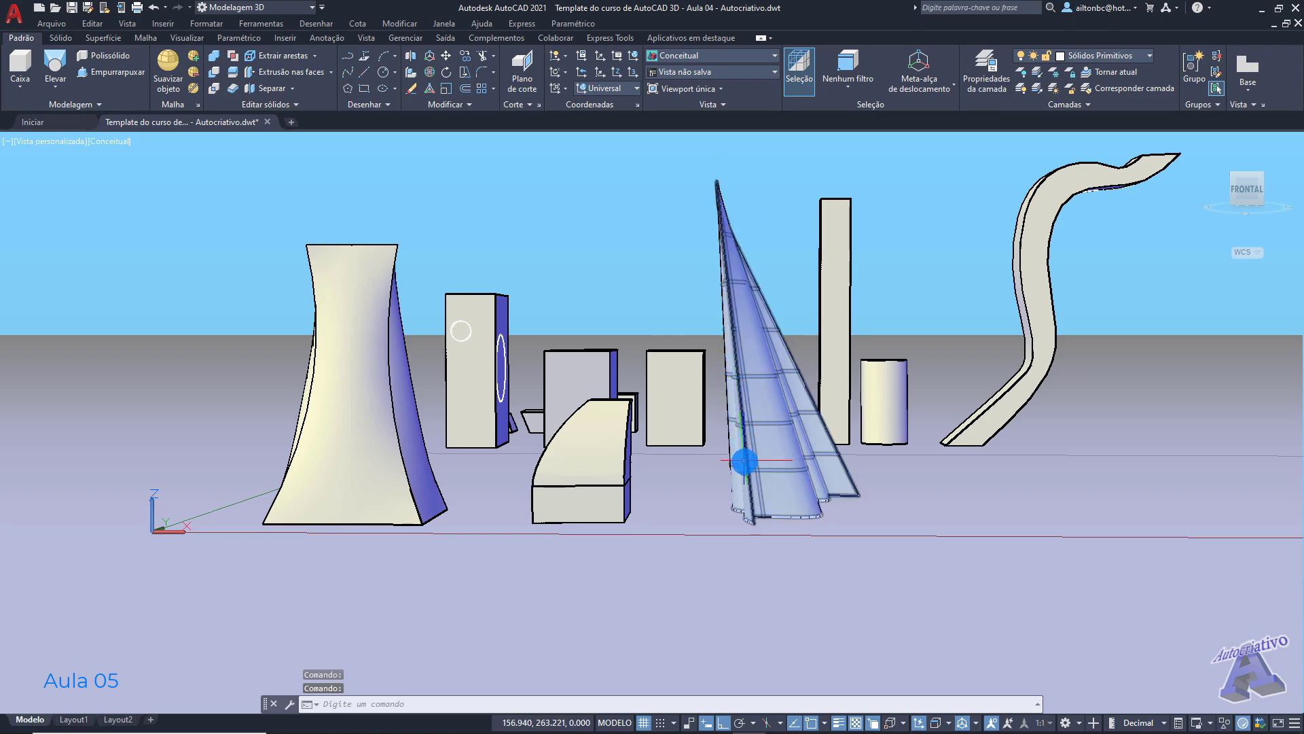
pyautogui.scroll(-2, 744, 461)
pyautogui.keyDown('shift'); pyautogui.moveTo(754, 457); pyautogui.dragTo(852, 350, button='middle'); pyautogui.keyUp('shift')
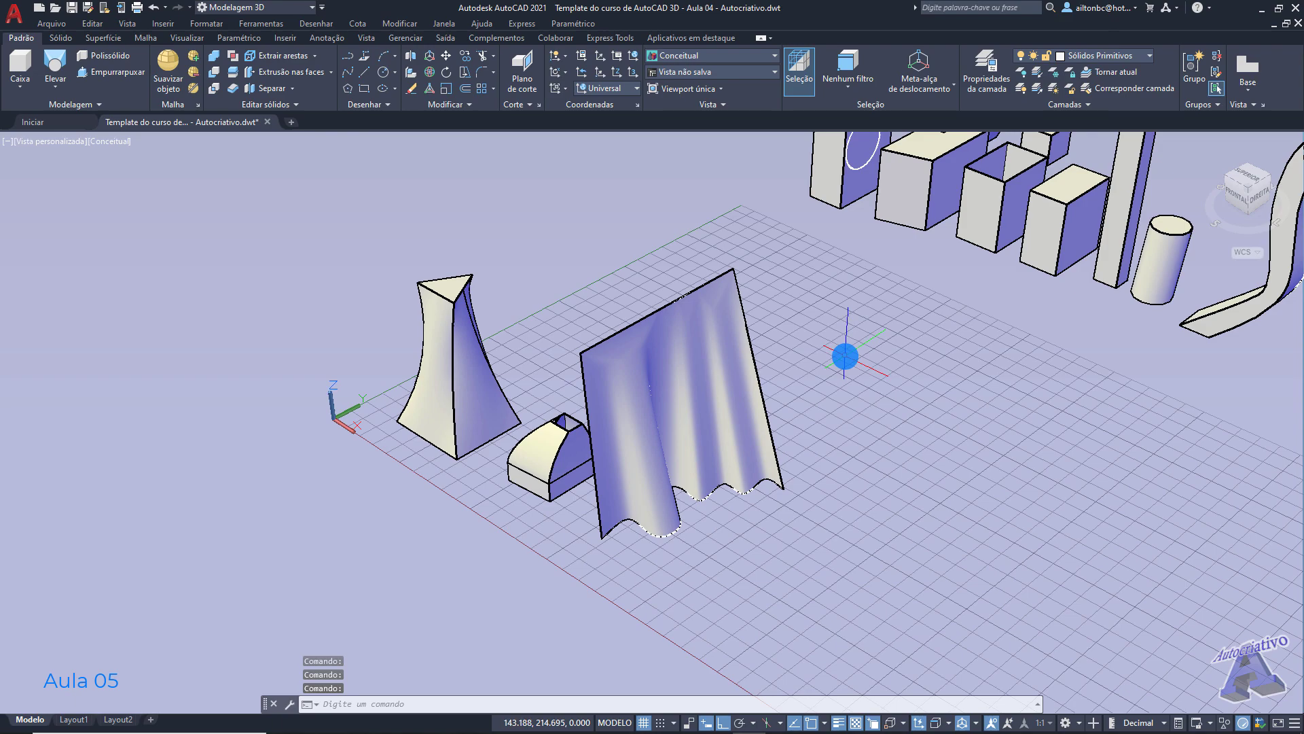
# Step: Undo the loft between the raised line and the ground spline
pyautogui.hotkey('ctrl', 'z')
pyautogui.hotkey('ctrl', 'z')
pyautogui.hotkey('ctrl', 'z')
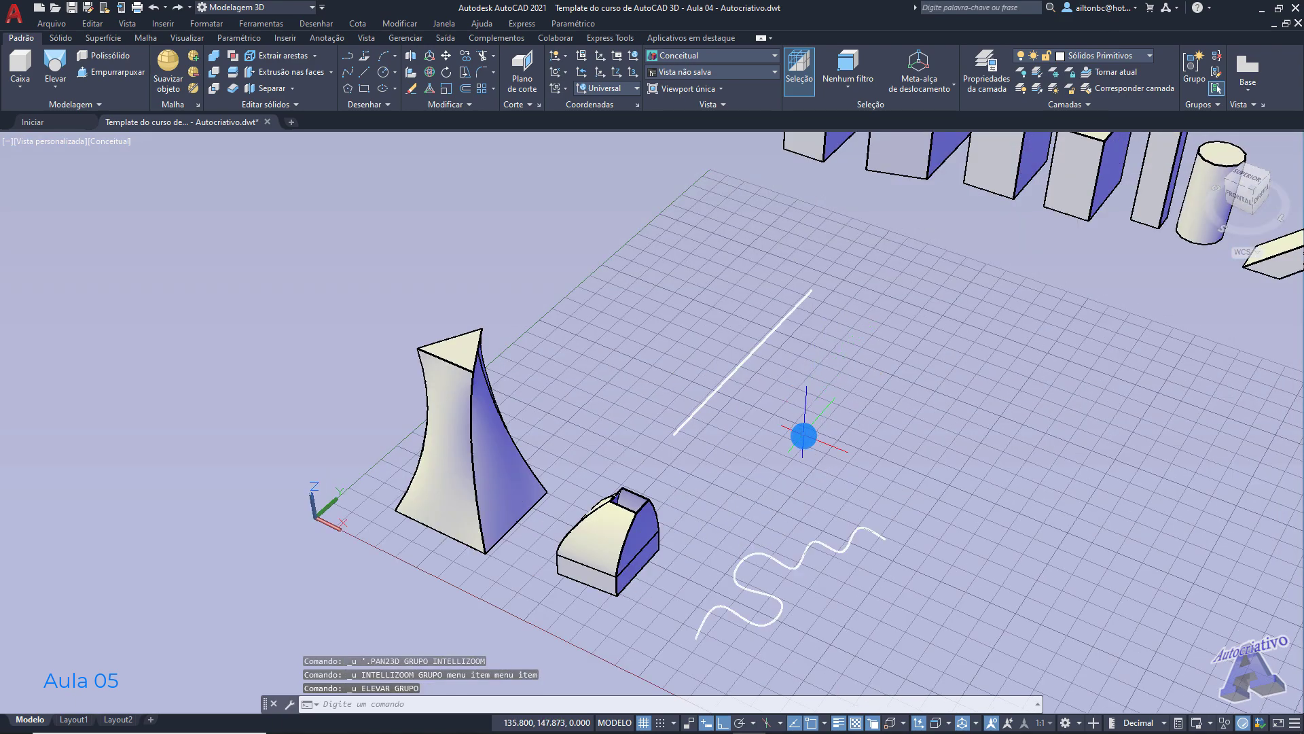
# Step: Set a three-point UCS with its origin at the ground spline's near end and its Y axis pointing vertically upward
pyautogui.click(630, 72)
pyautogui.moveTo(771, 442); pyautogui.dragTo(771, 352, button='middle')
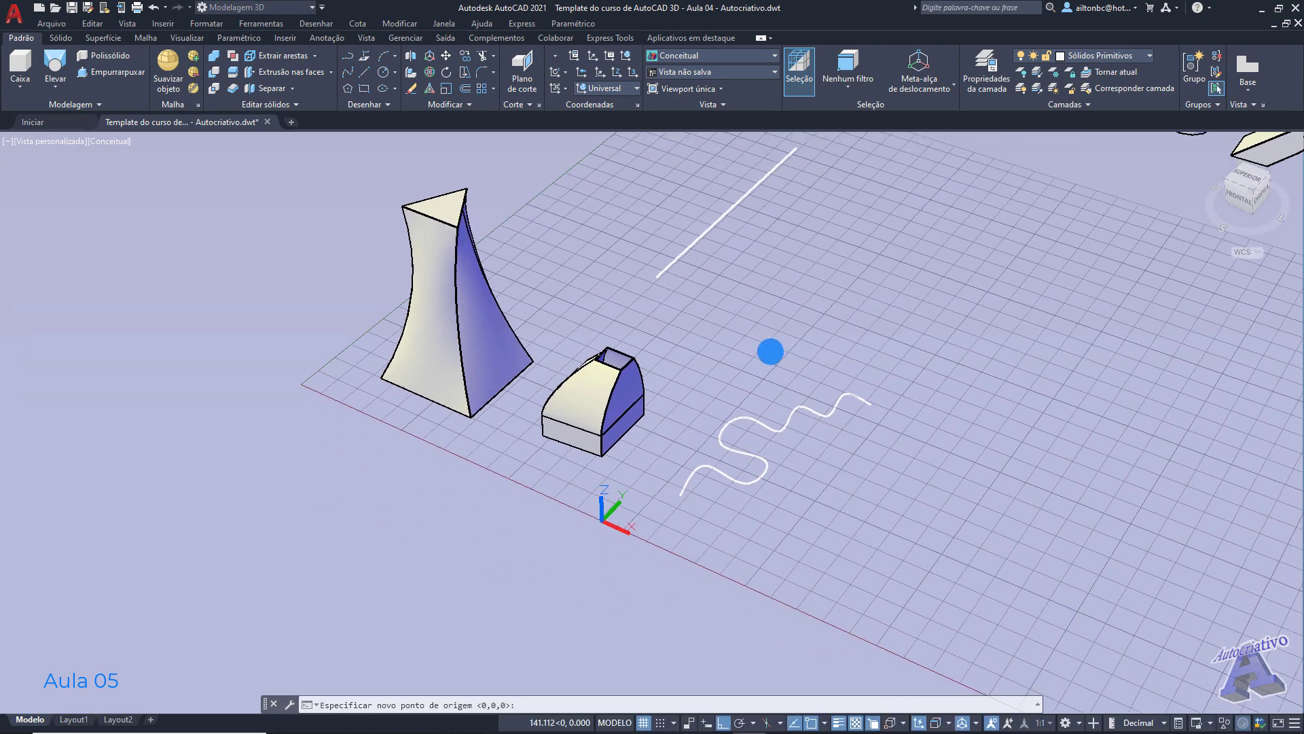
pyautogui.click(688, 499)
pyautogui.click(804, 553)
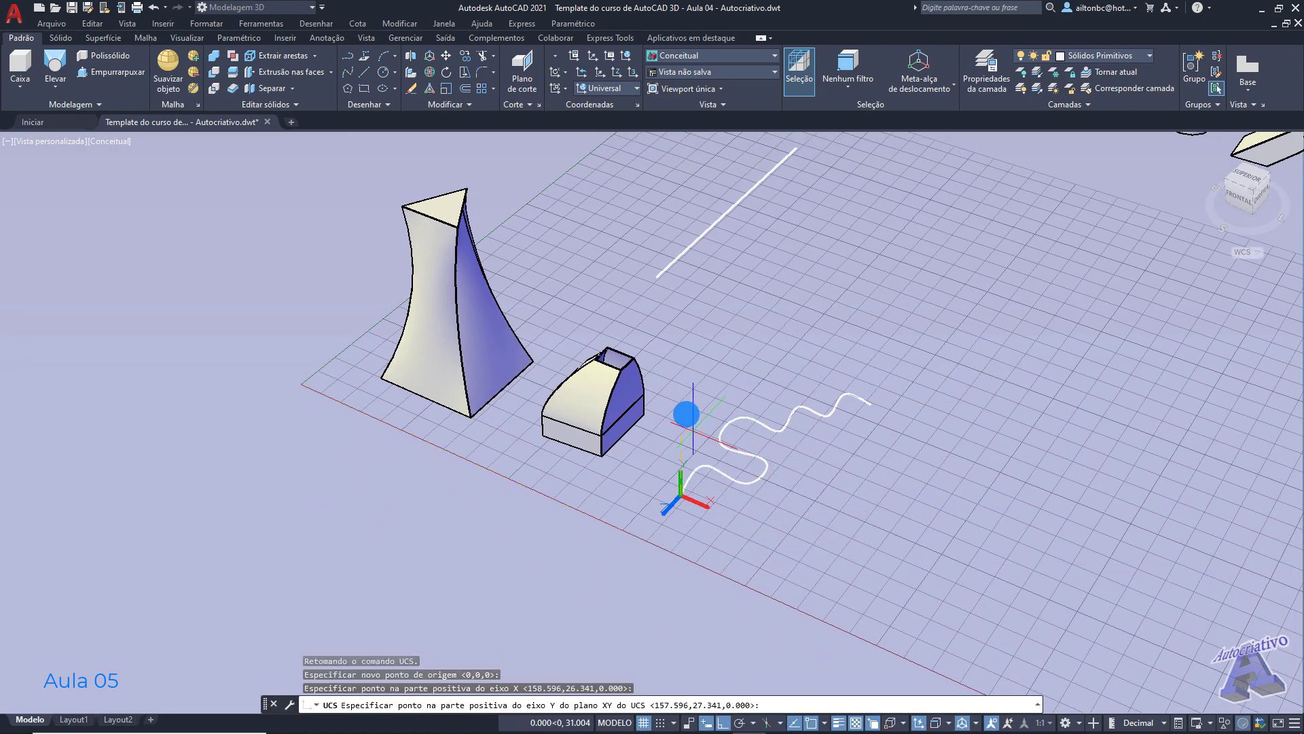
pyautogui.click(672, 361)
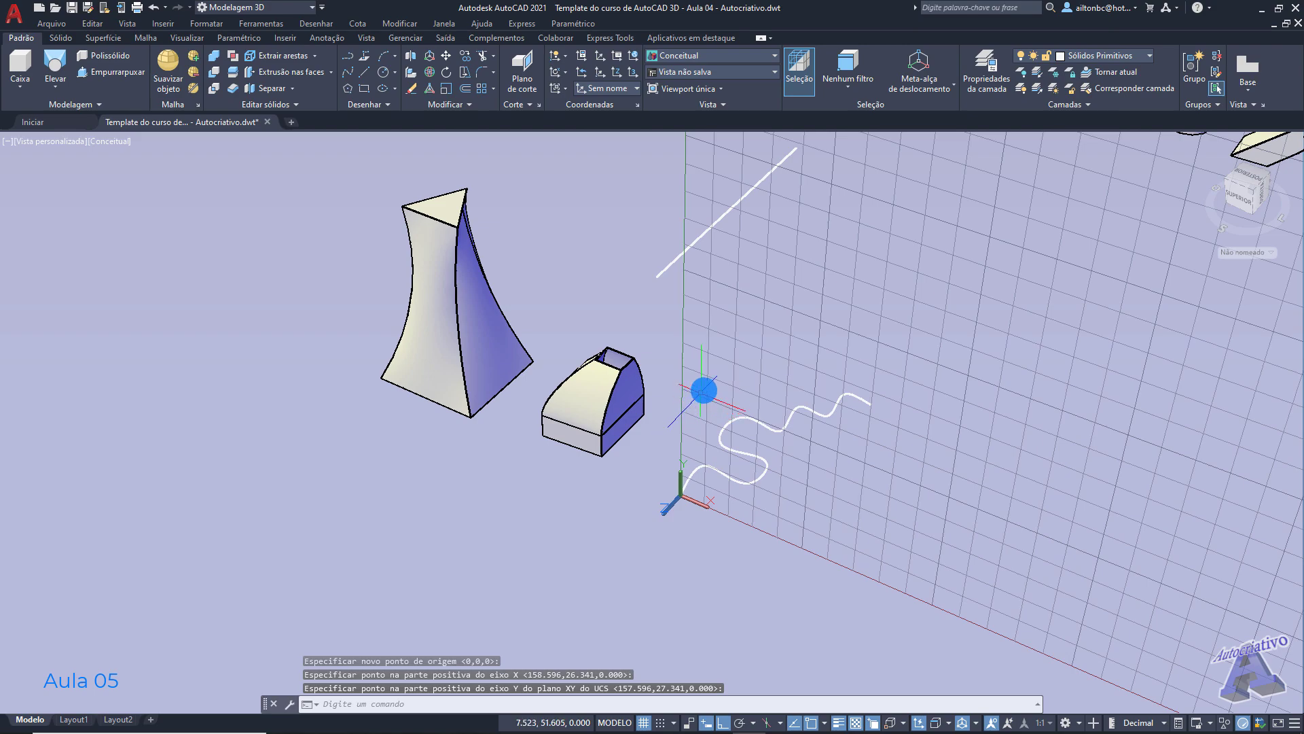
pyautogui.keyDown('shift'); pyautogui.moveTo(718, 357); pyautogui.dragTo(788, 326, button='middle'); pyautogui.keyUp('shift')
# Step: Draw an open, stepped spline through several fit points on the vertical work plane, rising above the ground spline
pyautogui.press('Return')
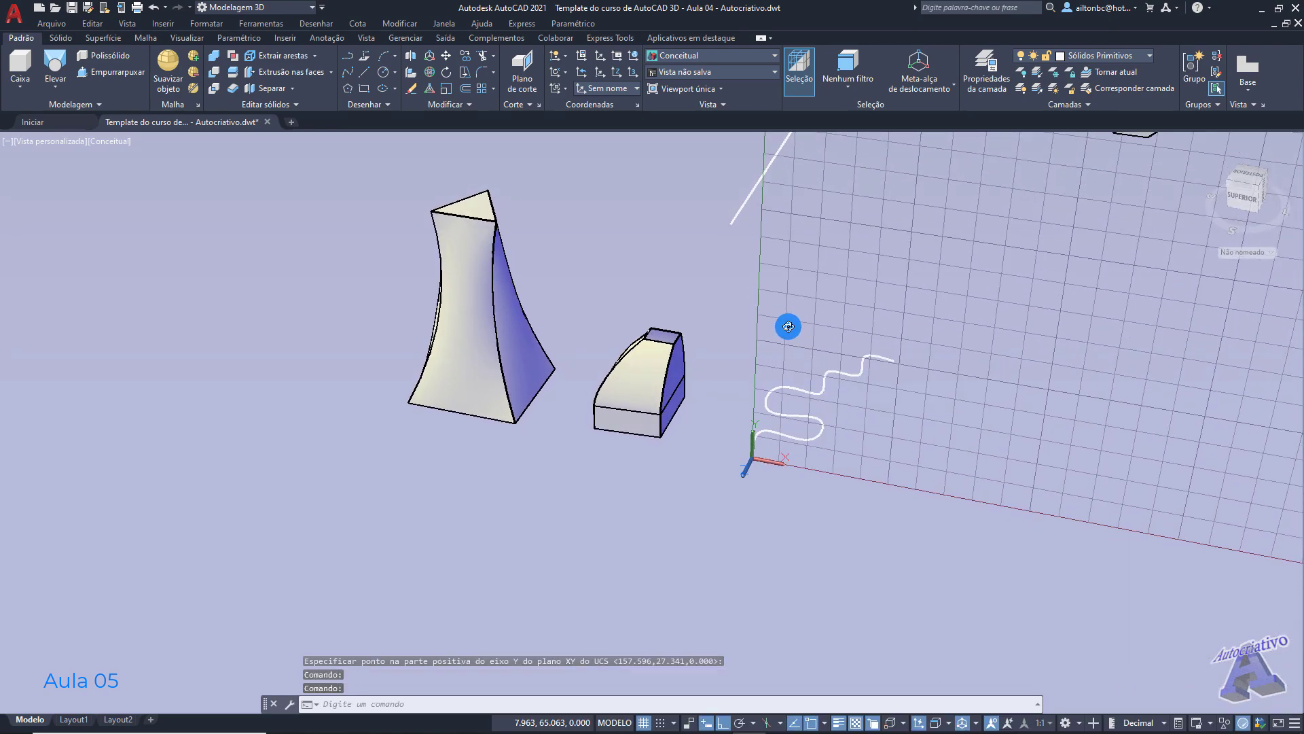
pyautogui.scroll(1, 801, 408)
pyautogui.click(813, 468)
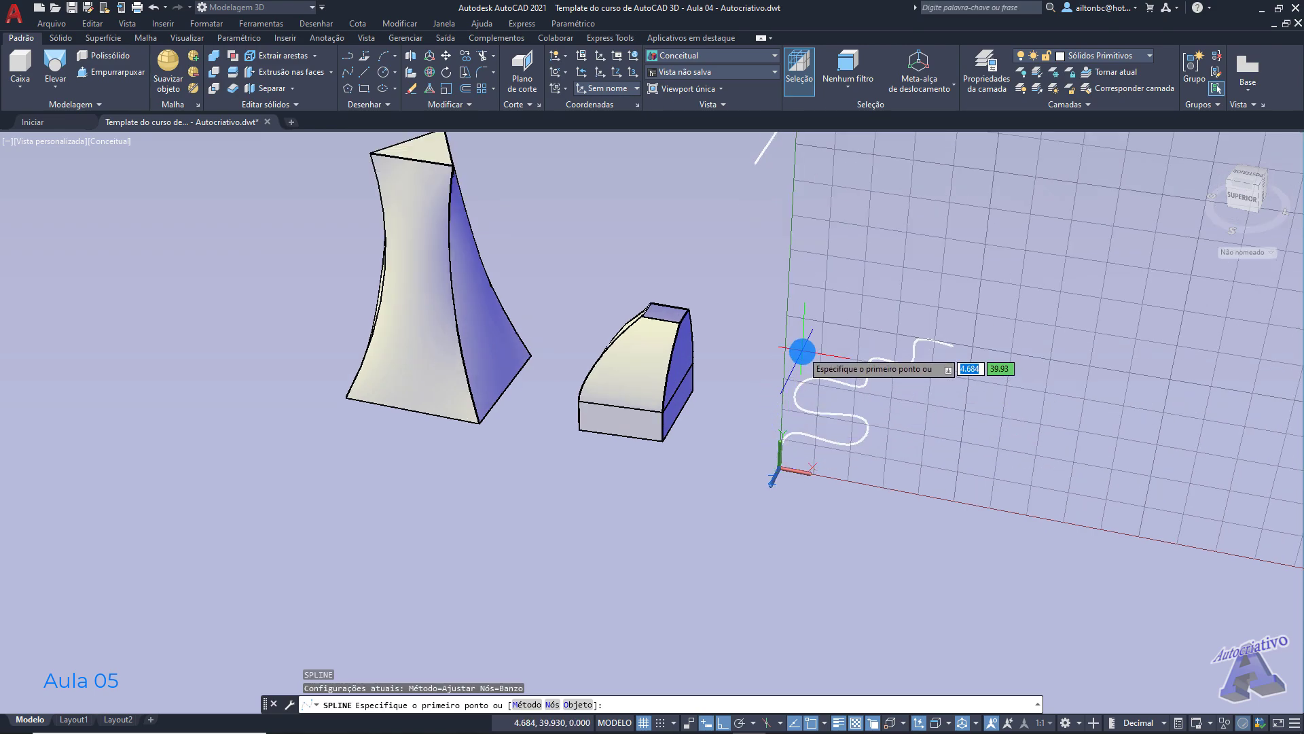
pyautogui.click(800, 295)
pyautogui.click(868, 302)
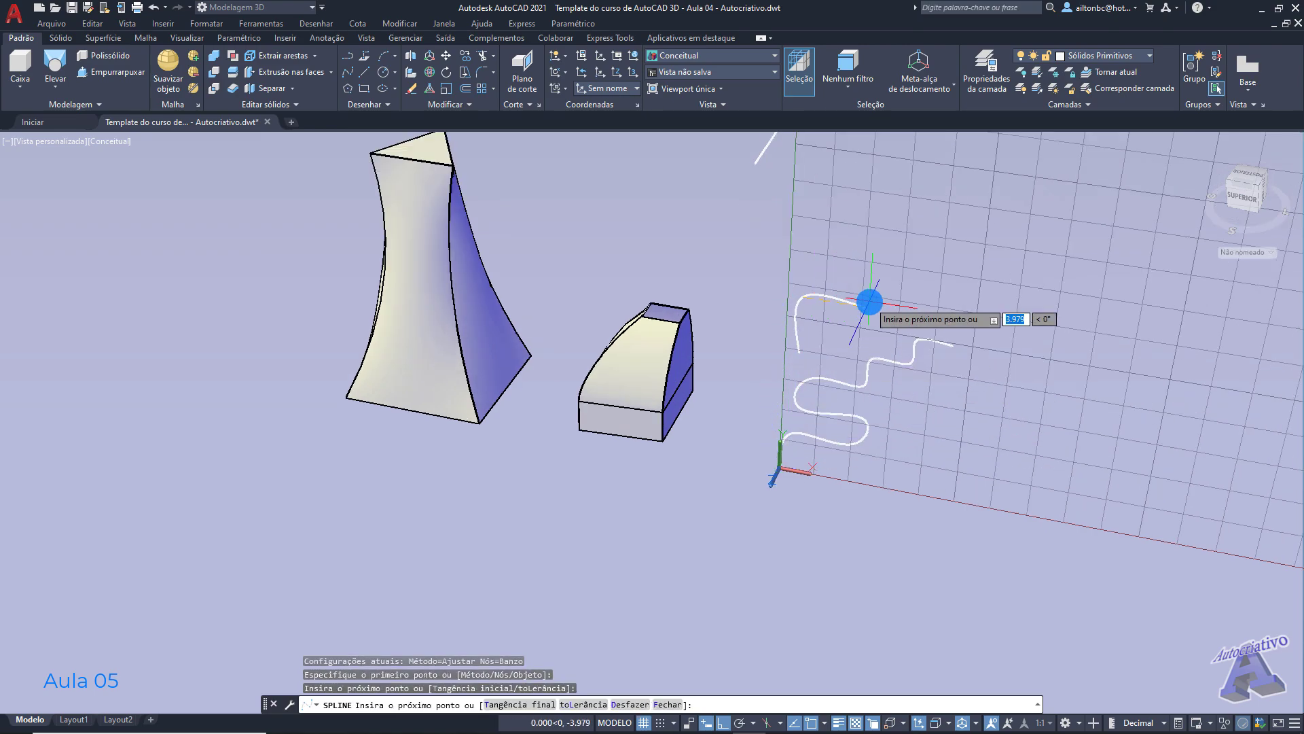
pyautogui.click(871, 200)
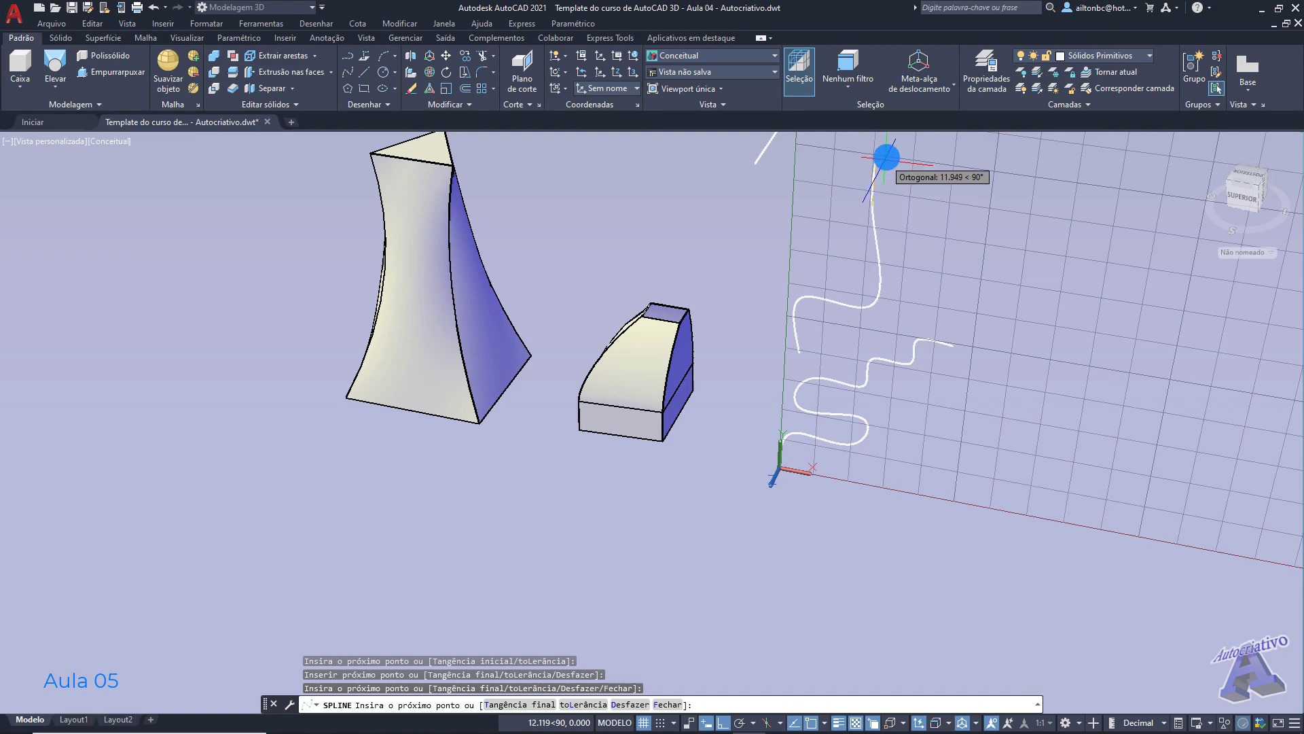
pyautogui.moveTo(901, 156); pyautogui.dragTo(809, 335, button='middle')
pyautogui.click(836, 426)
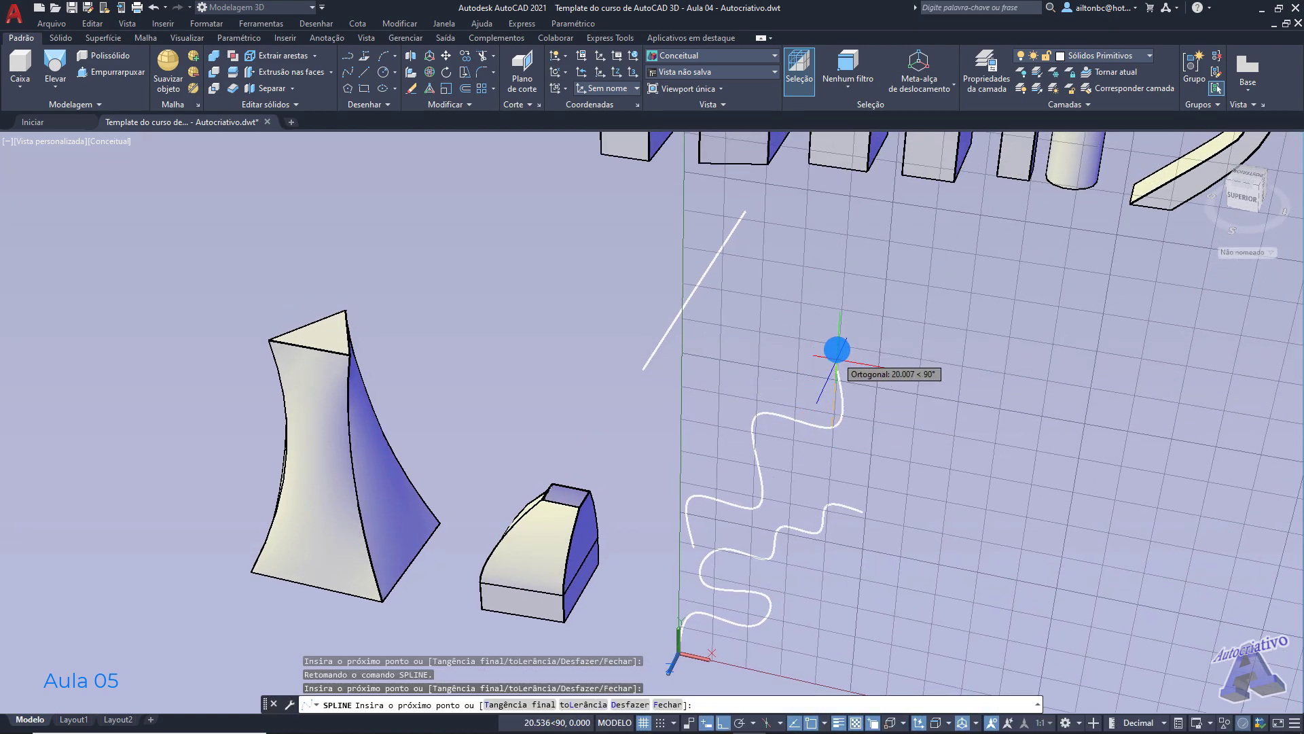
pyautogui.click(833, 327)
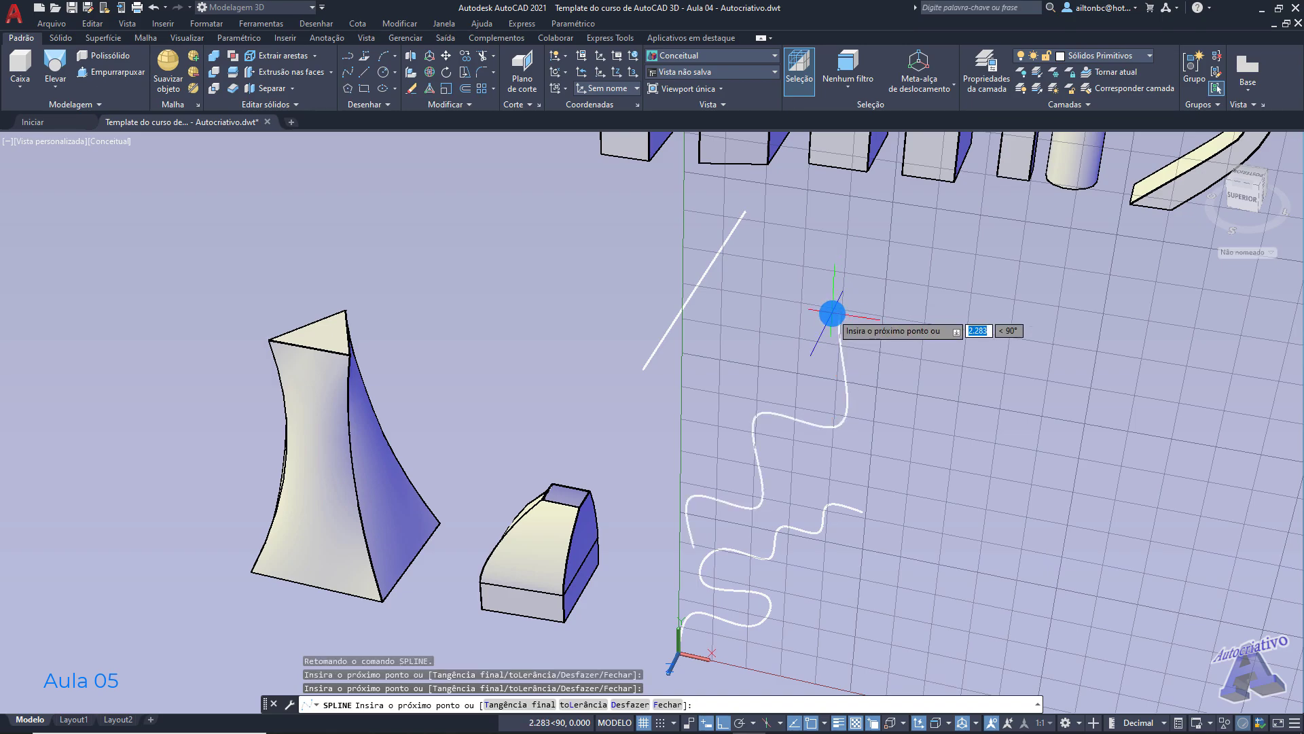
pyautogui.press('Return')
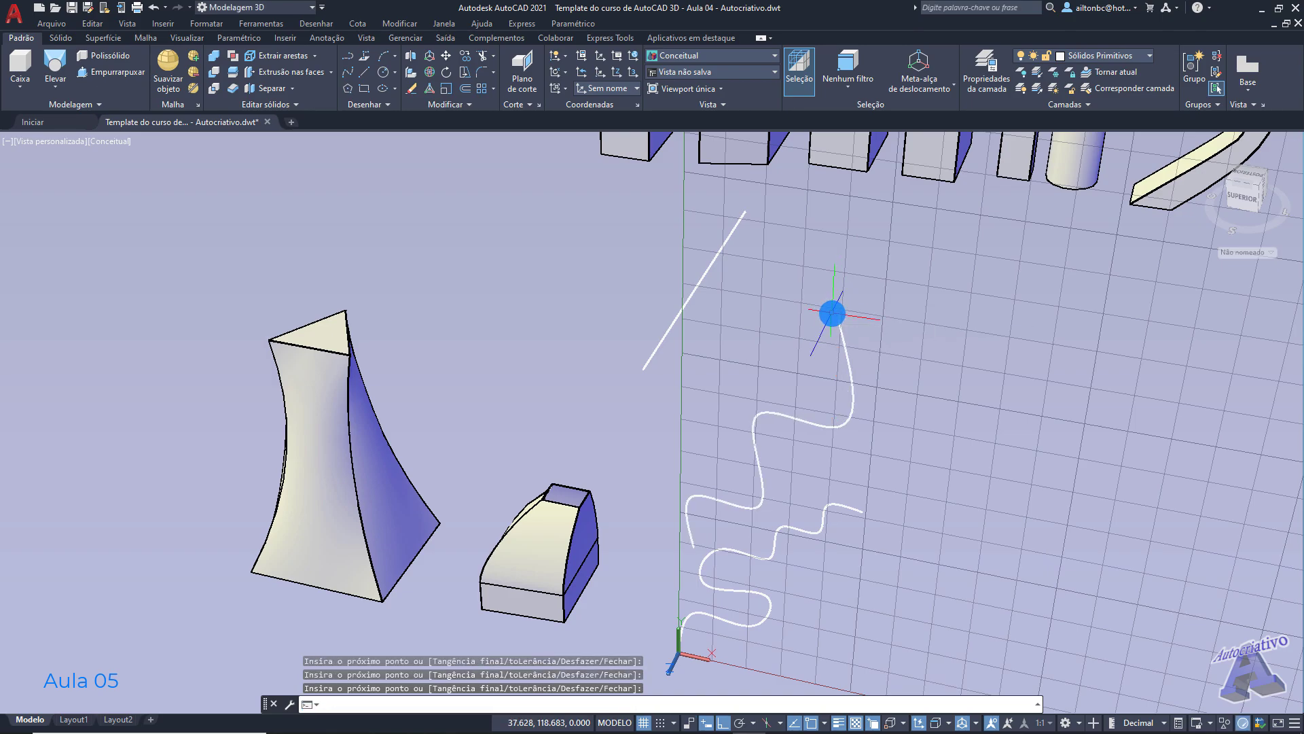
# Step: Stretch the upright spline's upper end fit point to the near endpoint of the raised line
pyautogui.moveTo(829, 314)
pyautogui.keyDown('shift'); pyautogui.mouseDown(button='middle')
pyautogui.moveTo(856, 387)
pyautogui.moveTo(768, 390)
pyautogui.moveTo(716, 370)
pyautogui.moveTo(835, 385)
pyautogui.mouseUp(button='middle'); pyautogui.keyUp('shift')
pyautogui.click(742, 409)
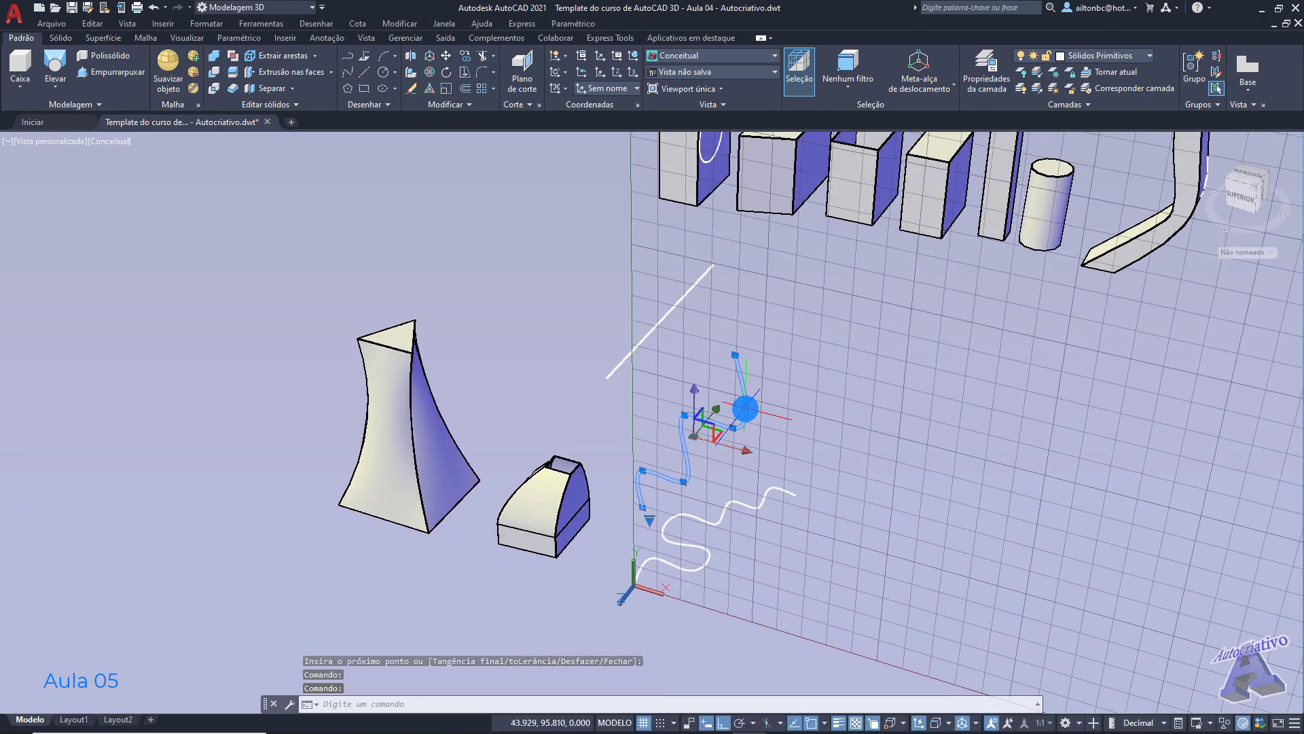
pyautogui.click(736, 365)
pyautogui.moveTo(606, 379)
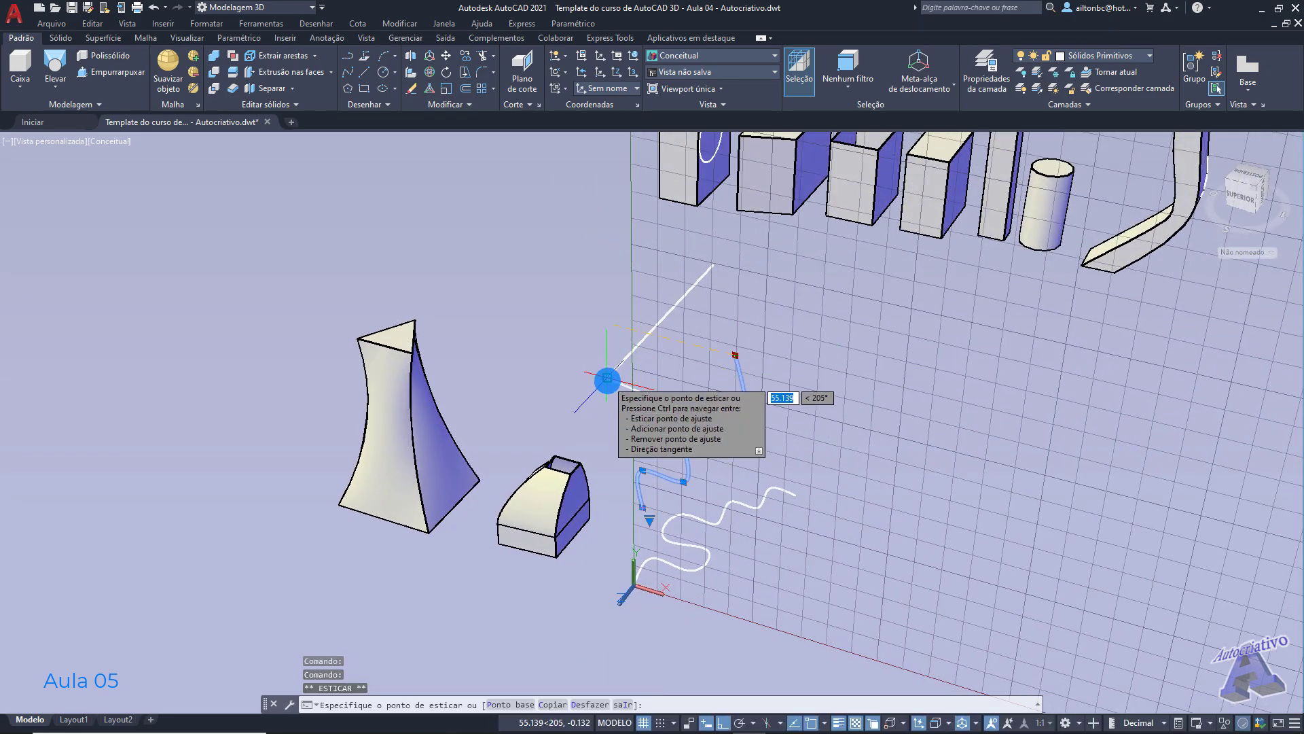
pyautogui.click(757, 419)
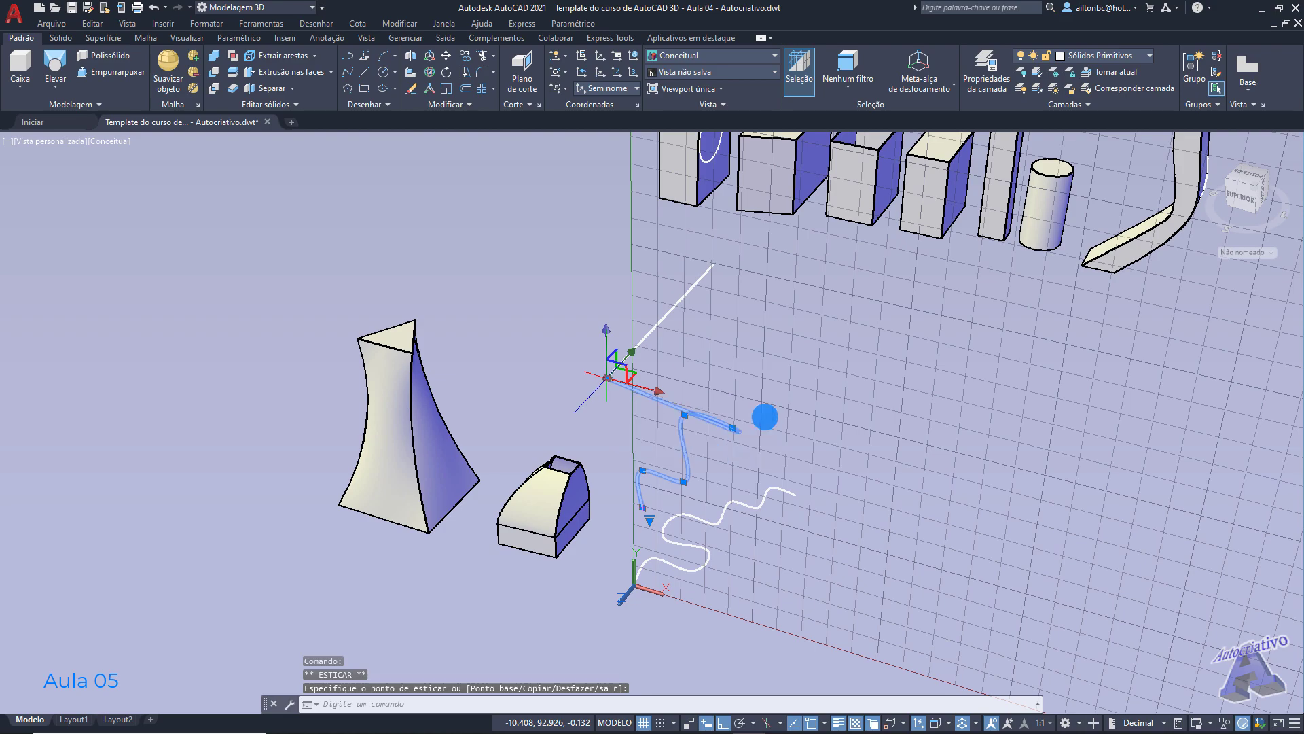
pyautogui.moveTo(781, 449); pyautogui.dragTo(802, 333, button='middle')
pyautogui.scroll(3, 654, 365)
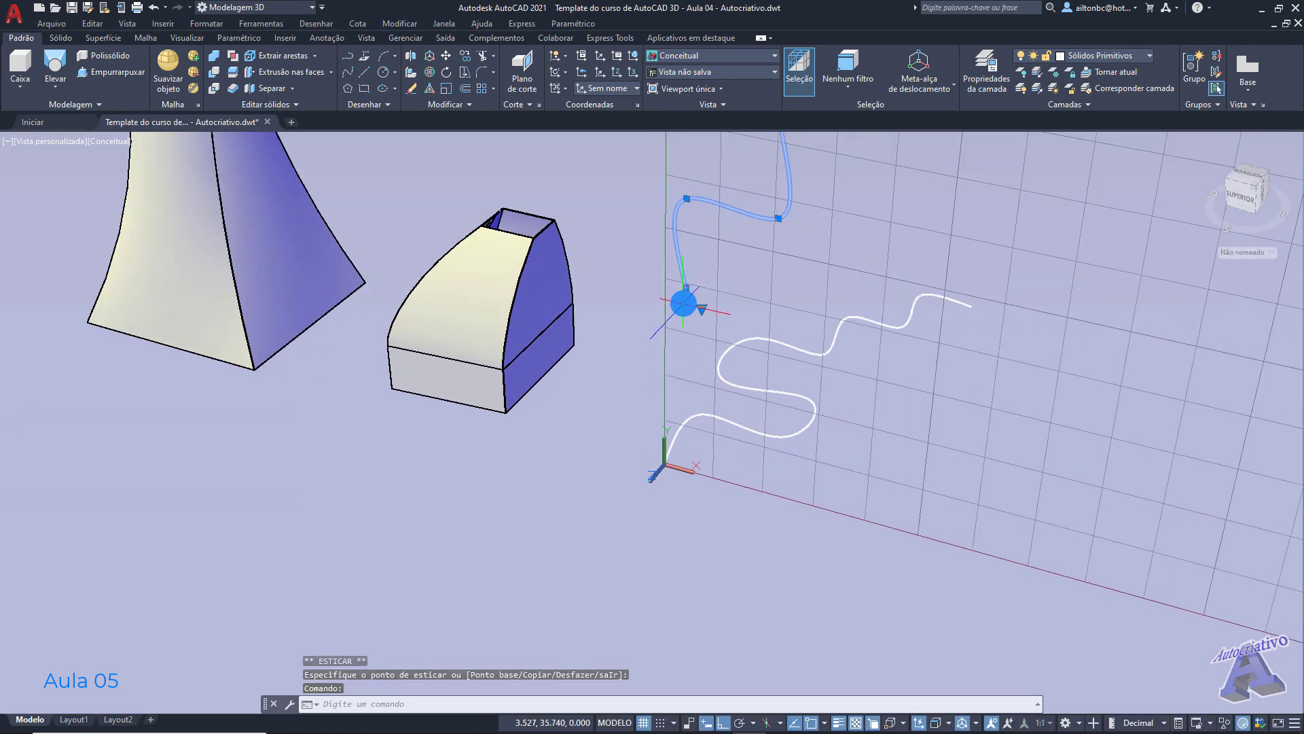
# Step: Stretch the upright spline's lower end fit point to the ground spline's near end, and lower the fit point beneath its upper bend to smooth the curve
pyautogui.click(686, 290)
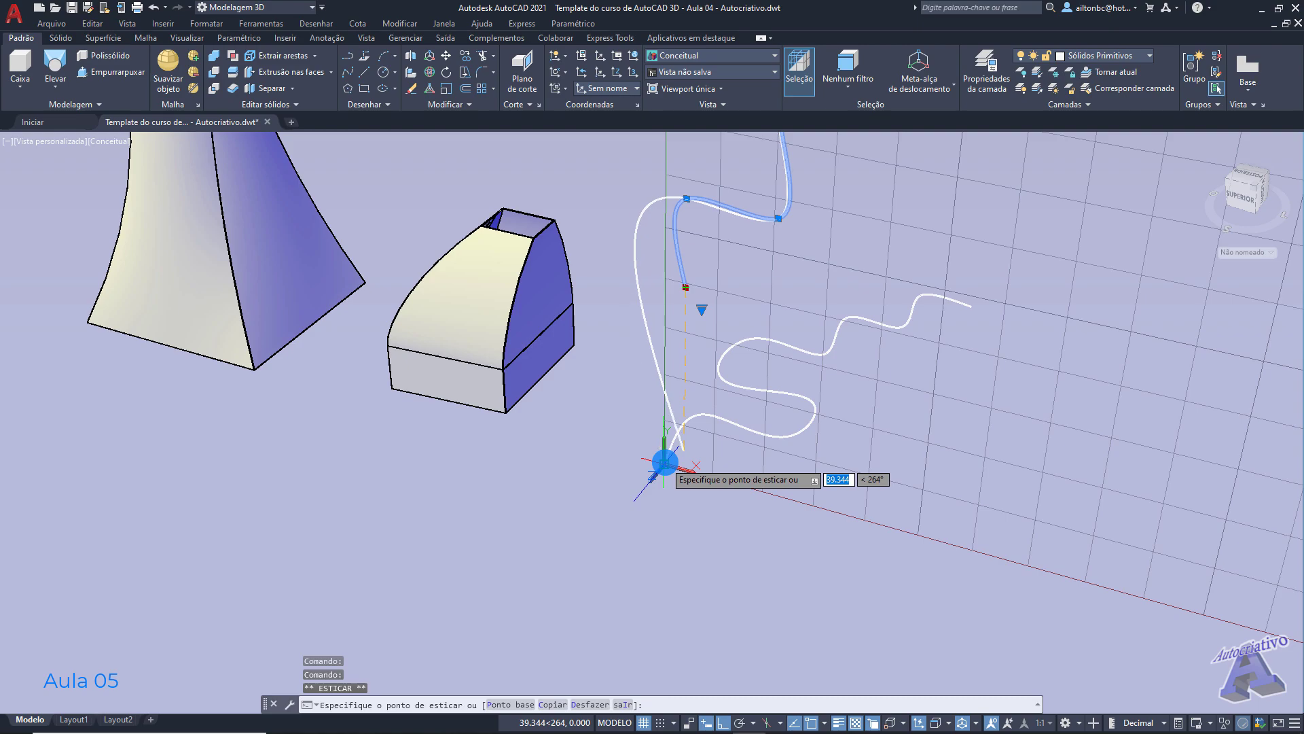
pyautogui.moveTo(730, 322); pyautogui.dragTo(719, 498, button='middle')
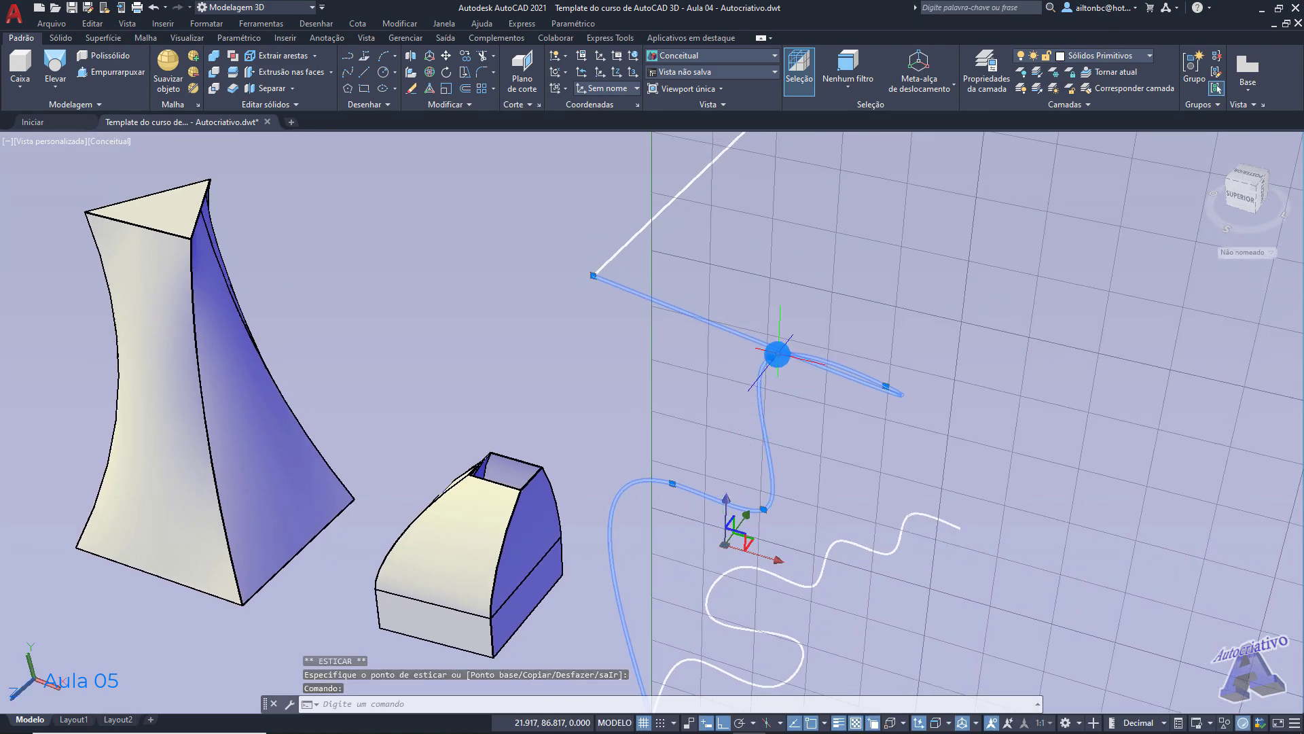
pyautogui.click(770, 359)
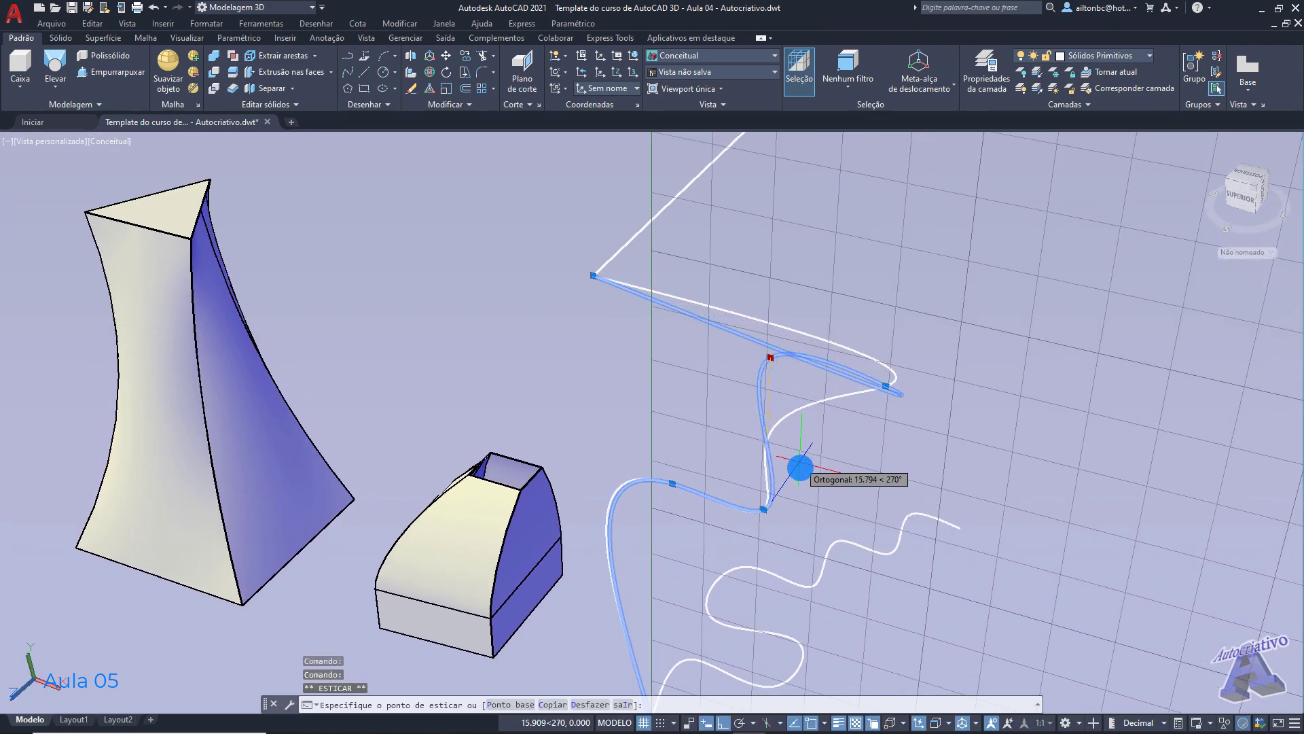
pyautogui.press('Escape')
pyautogui.press('Escape')
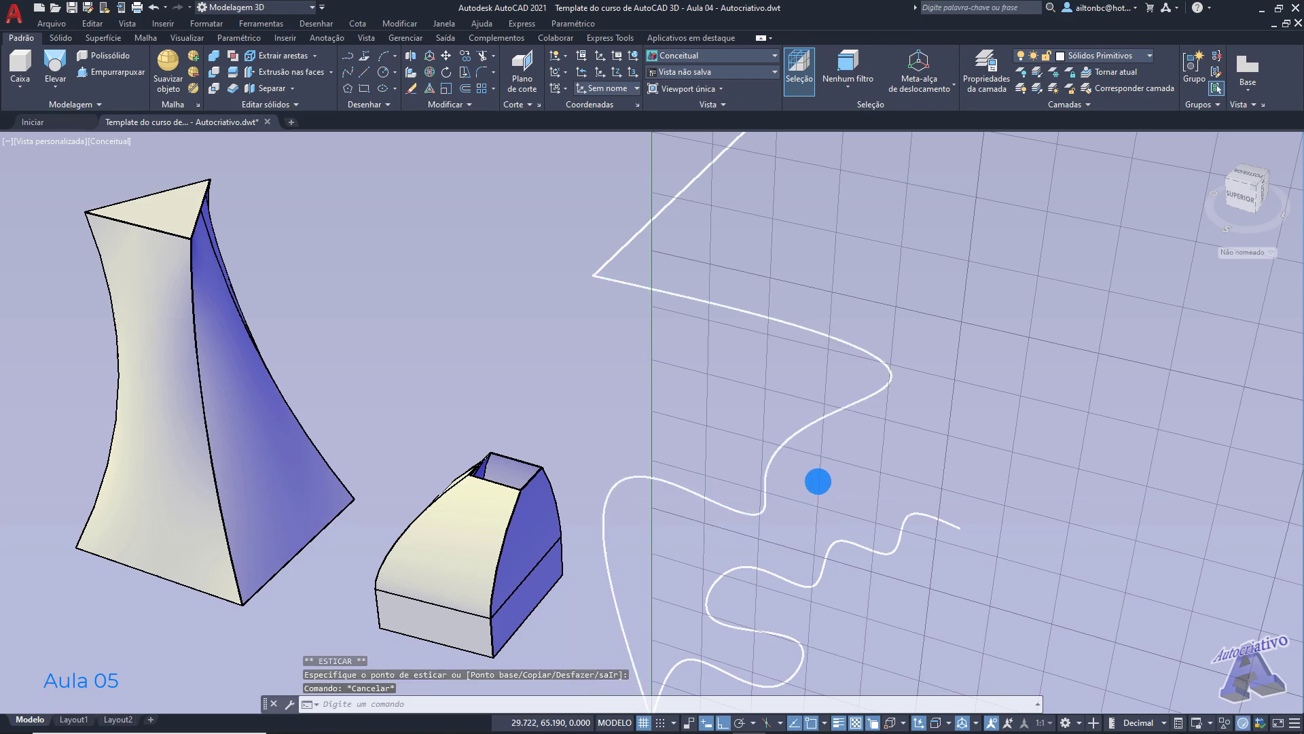
# Step: Stretch the upright spline's outermost upper fit point inward toward the vertical axis to soften the upper bend
pyautogui.scroll(-3, 818, 478)
pyautogui.keyDown('shift'); pyautogui.moveTo(819, 472); pyautogui.dragTo(598, 340, button='middle'); pyautogui.keyUp('shift')
pyautogui.click(384, 234)
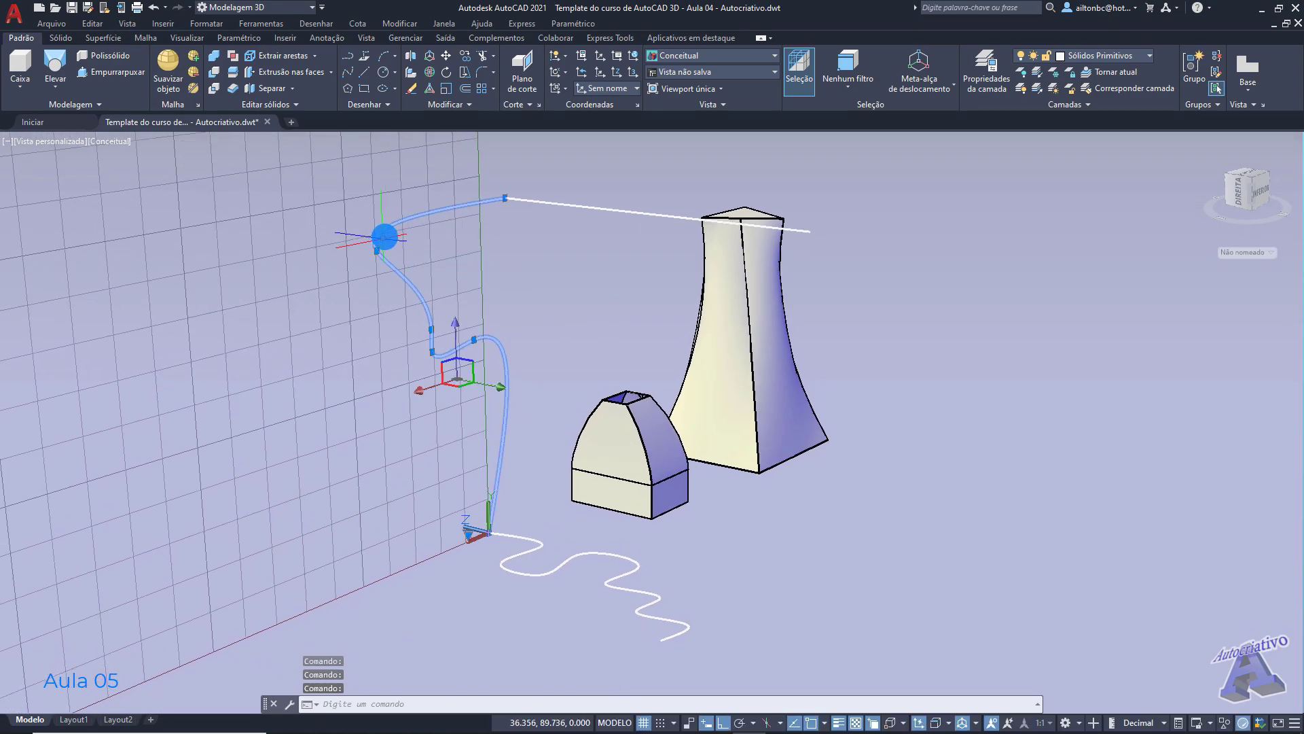
pyautogui.click(377, 250)
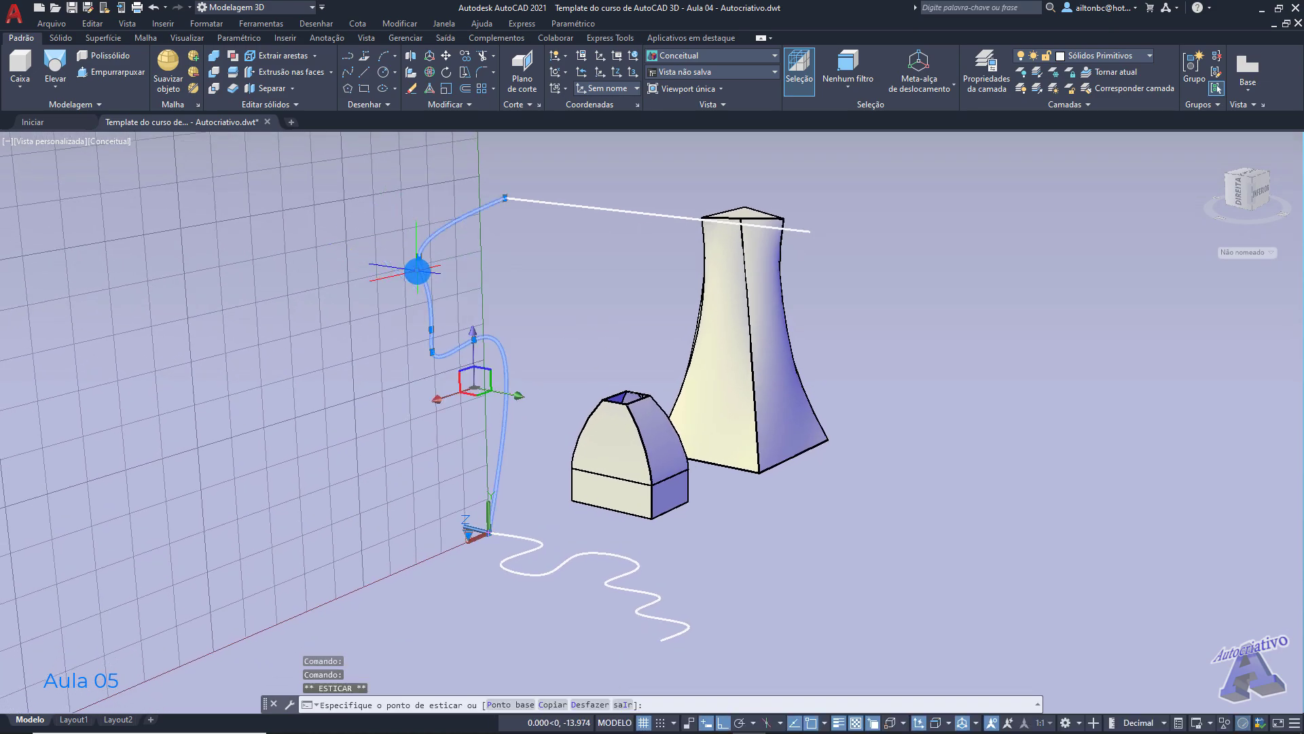
pyautogui.press('Escape')
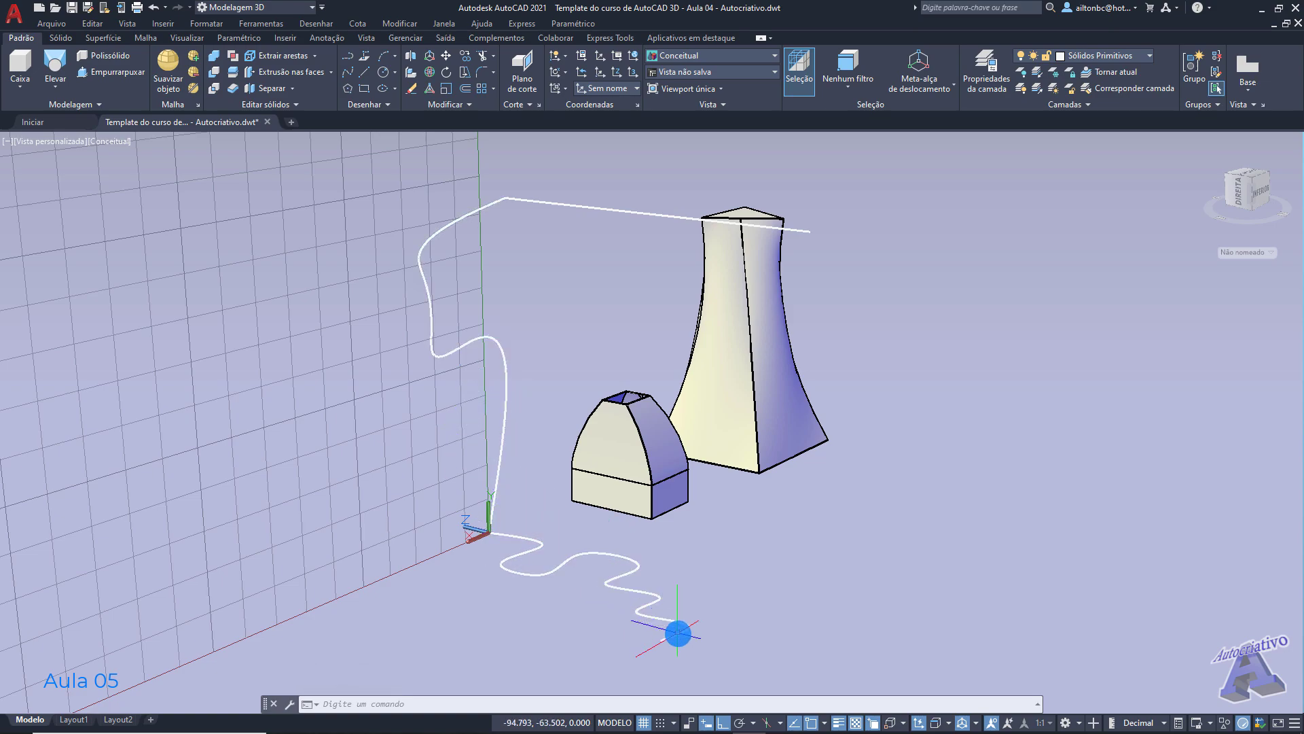
# Step: Restore the World (Universal) UCS
pyautogui.keyDown('shift'); pyautogui.moveTo(520, 378); pyautogui.dragTo(641, 274, button='middle'); pyautogui.keyUp('shift')
pyautogui.click(633, 57)
pyautogui.keyDown('shift'); pyautogui.moveTo(706, 380); pyautogui.dragTo(622, 396, button='middle'); pyautogui.keyUp('shift')
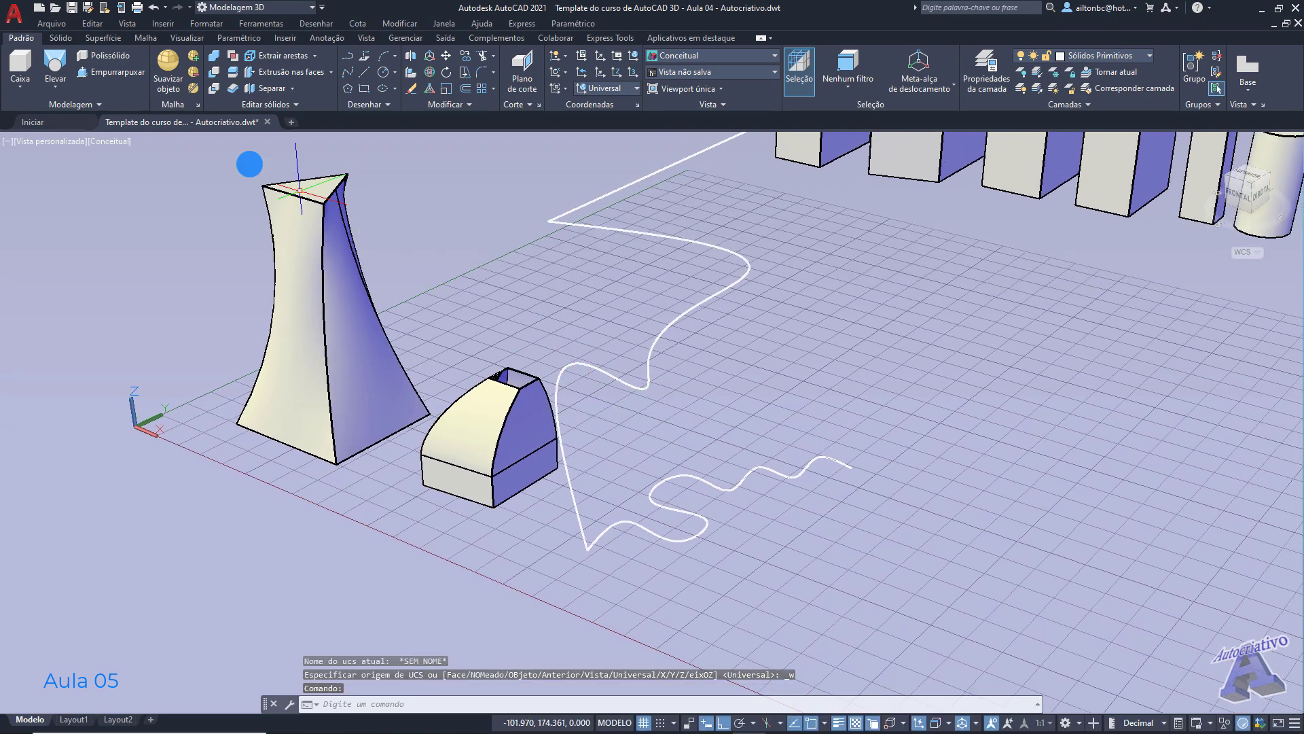
# Step: Start a Loft with the raised straight line as its first cross section
pyautogui.click(55, 62)
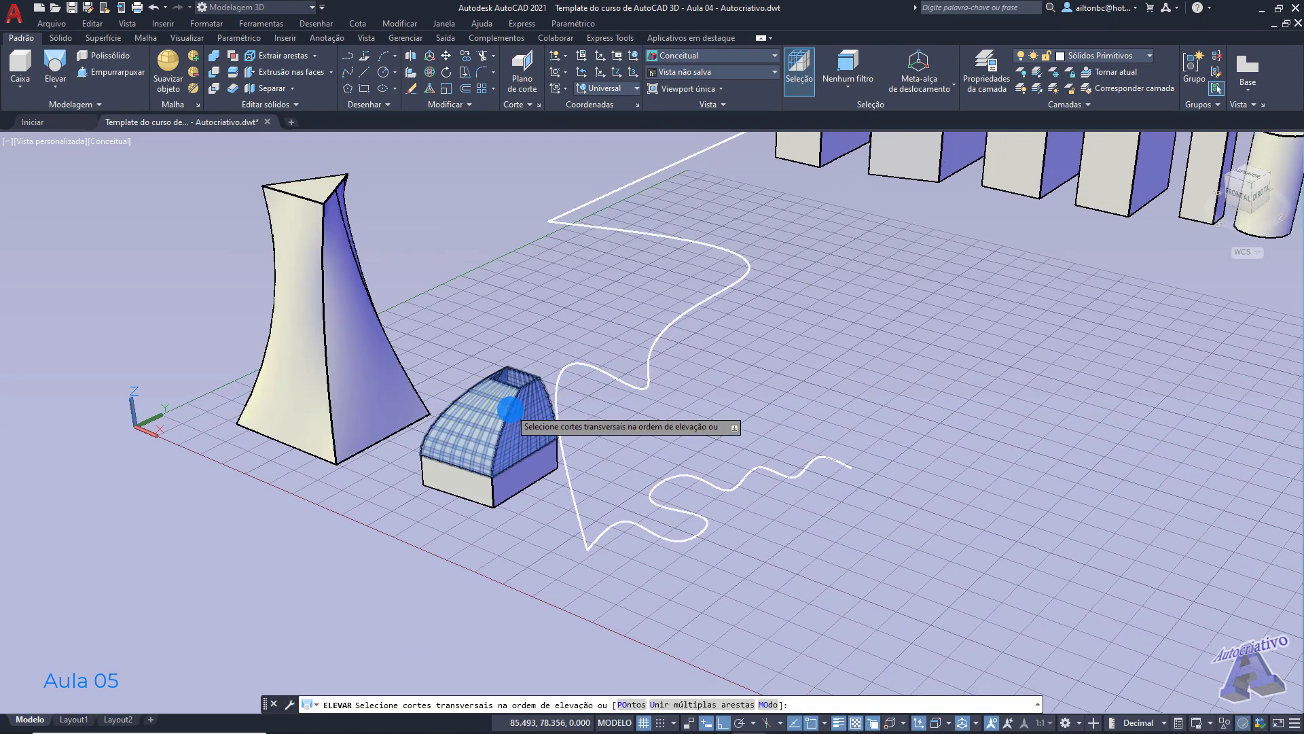
pyautogui.click(592, 203)
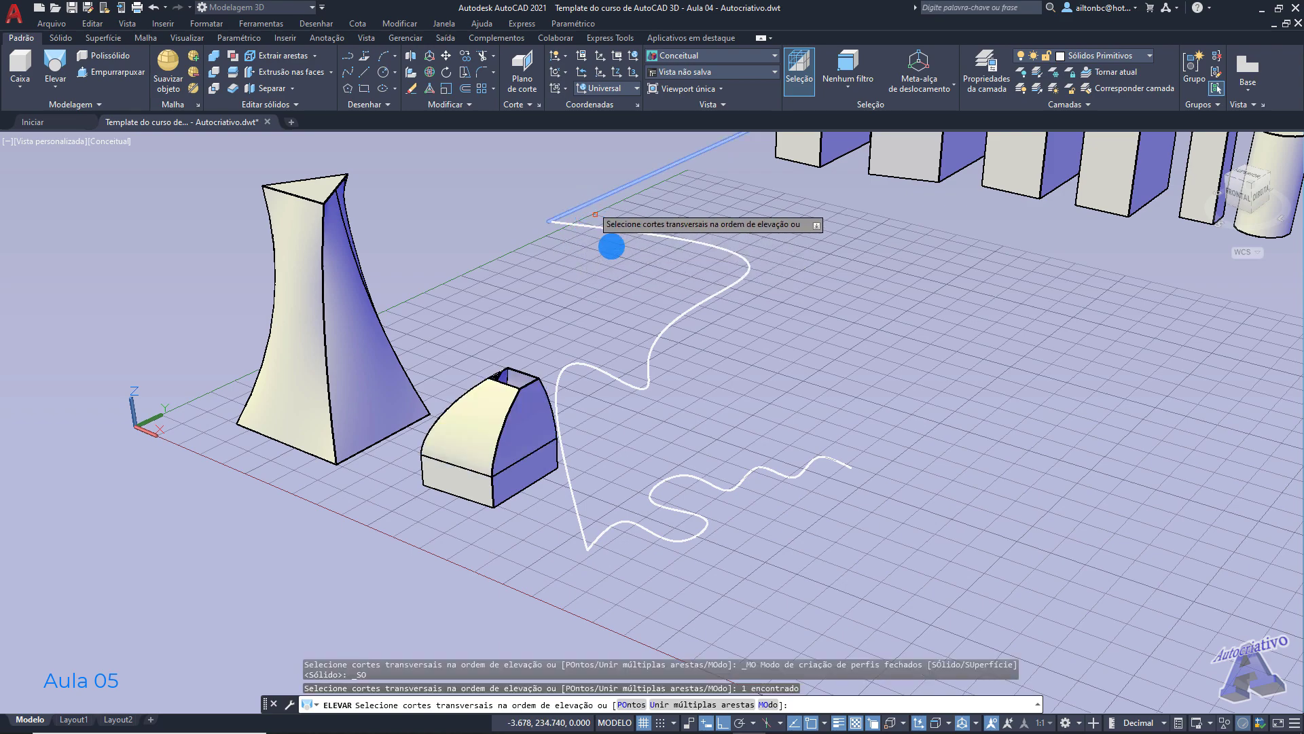
# Step: Try to loft from the straight line to the wavy curve, using the curved spline between them as the path
pyautogui.click(684, 475)
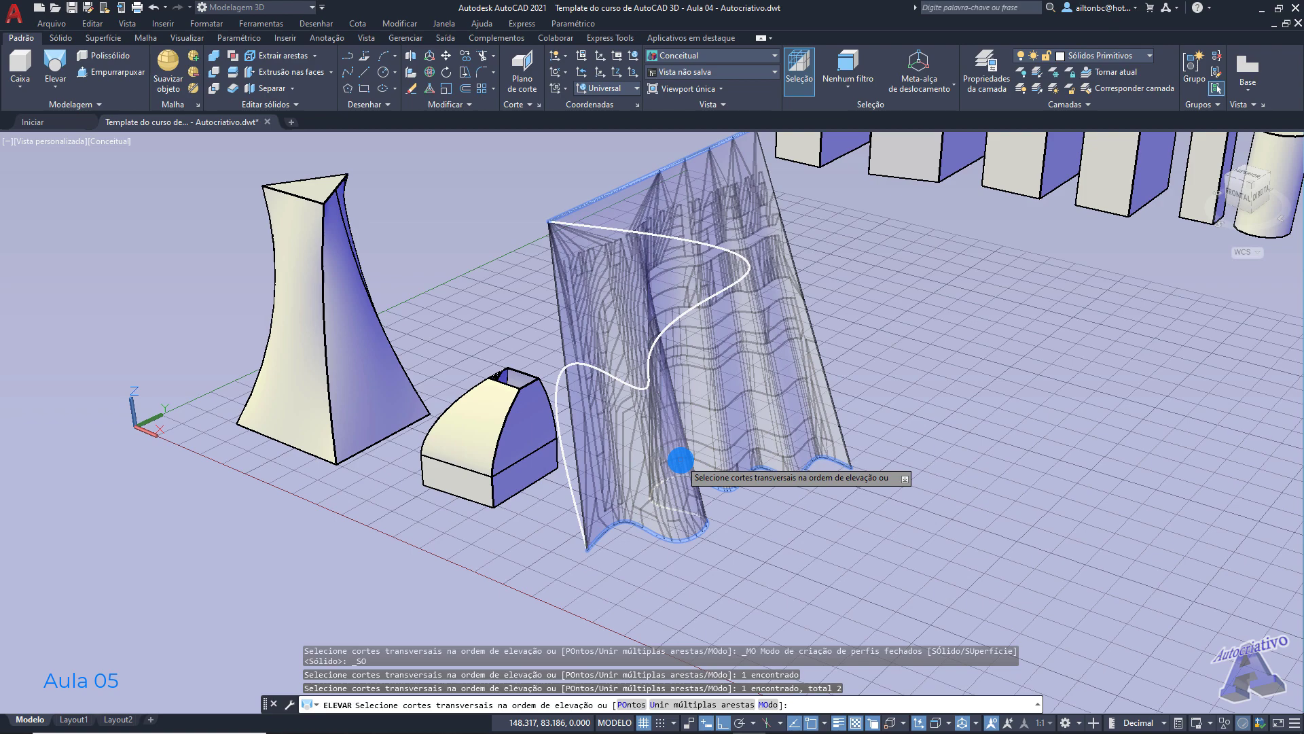
pyautogui.press('Return')
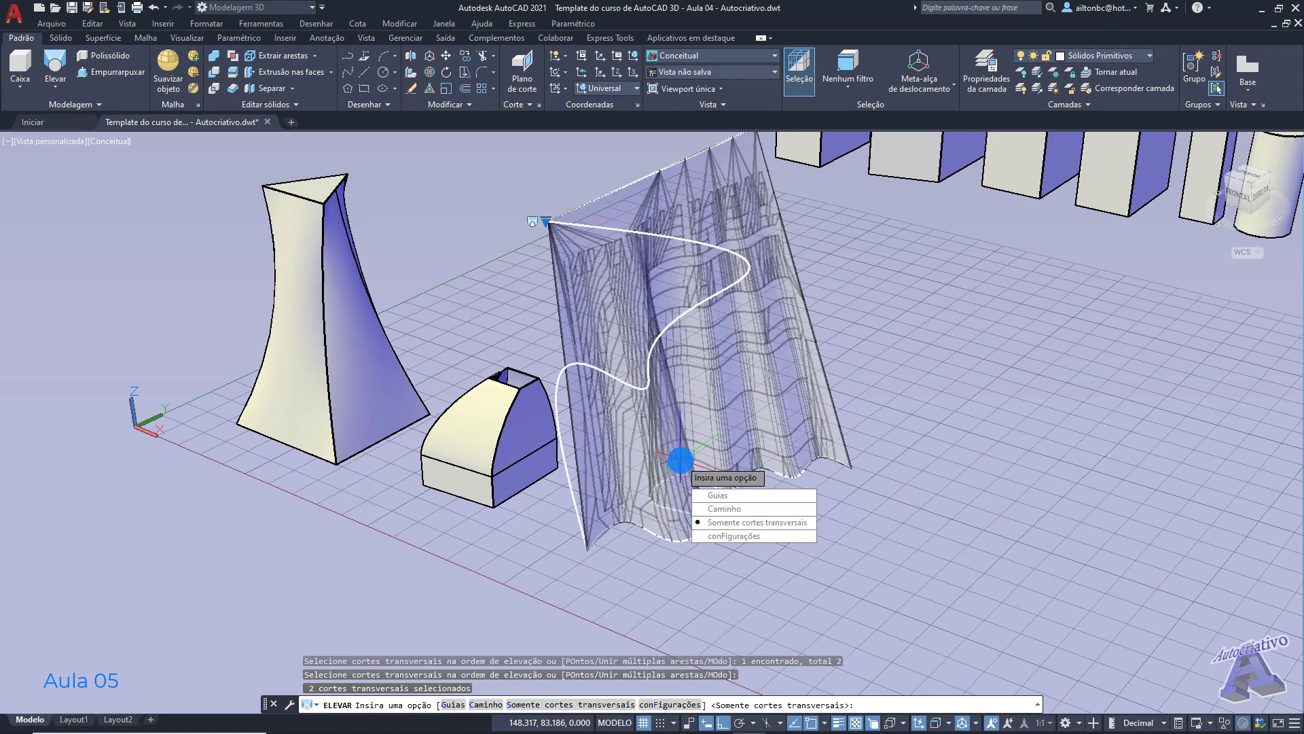
pyautogui.click(720, 506)
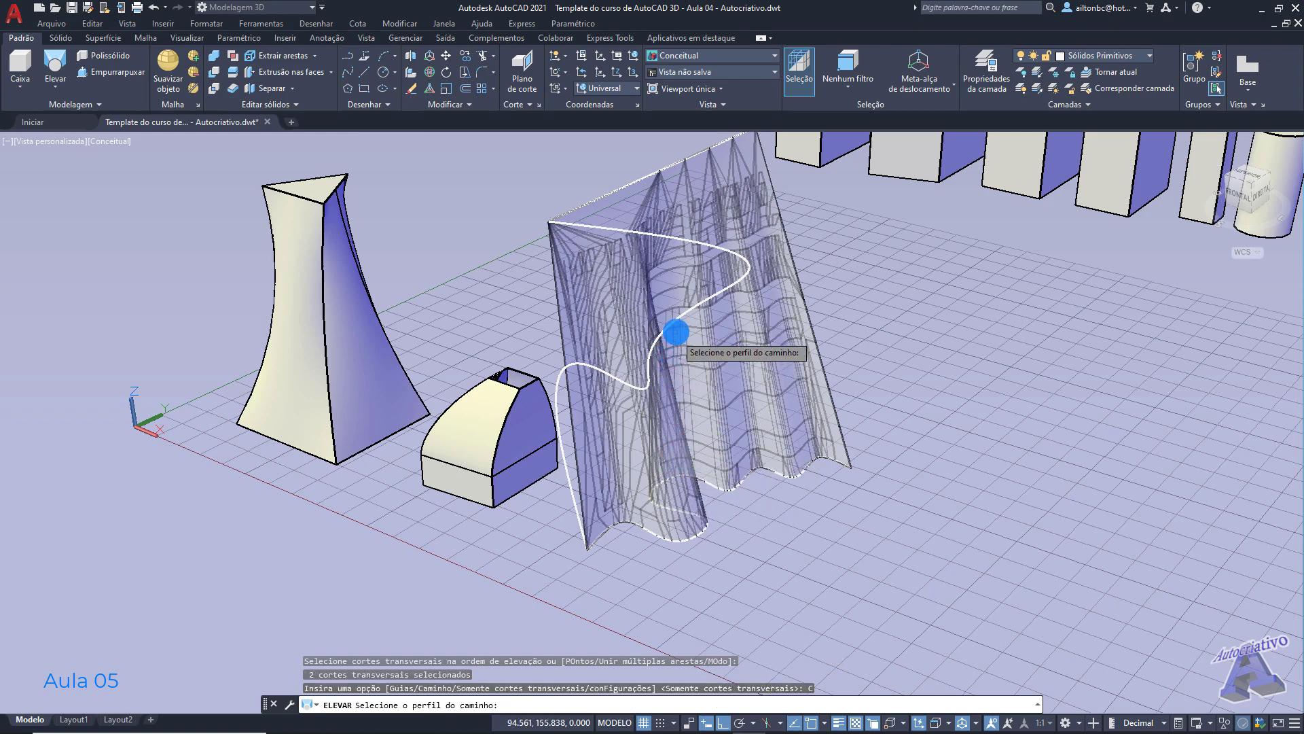
pyautogui.click(678, 317)
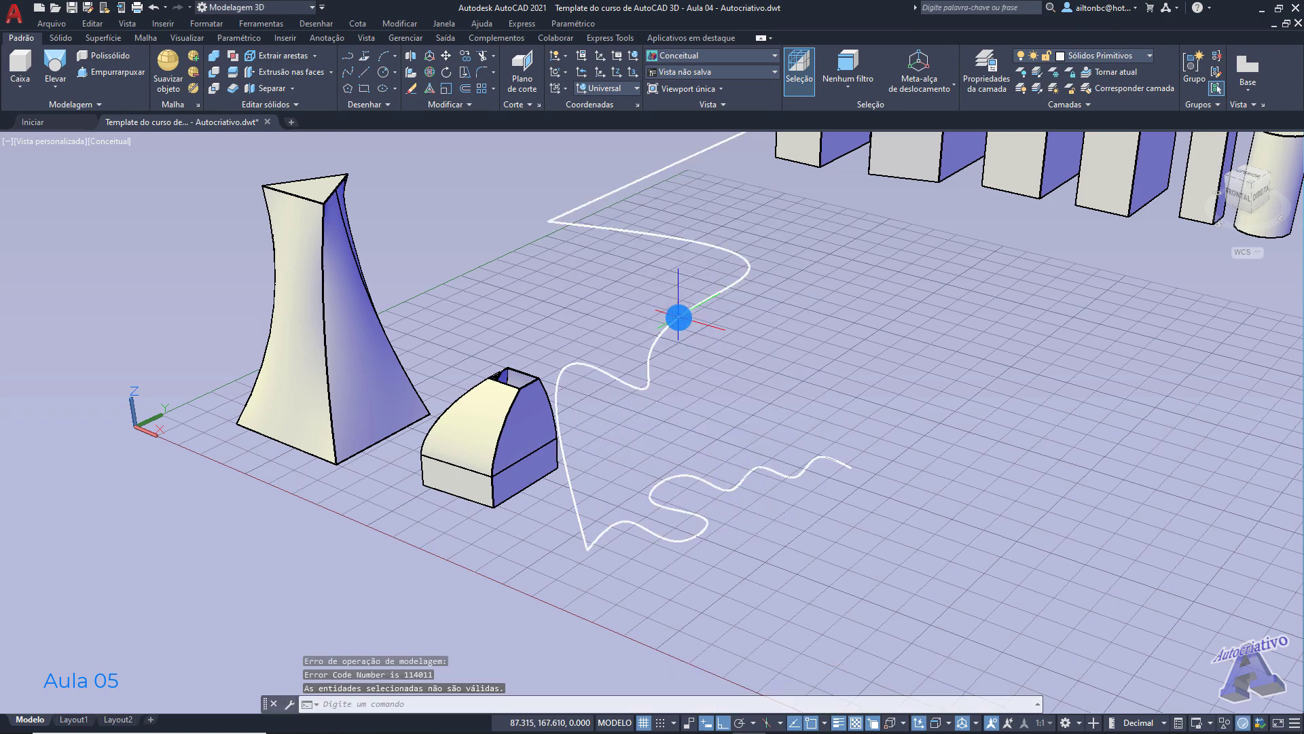
# Step: Reshape the spline path by stretching its outer bend inward and its middle fit point down to flatten the curves
pyautogui.keyDown('shift'); pyautogui.moveTo(659, 346); pyautogui.dragTo(714, 461, button='middle'); pyautogui.keyUp('shift')
pyautogui.keyDown('shift'); pyautogui.moveTo(940, 405); pyautogui.dragTo(734, 358, button='middle'); pyautogui.keyUp('shift')
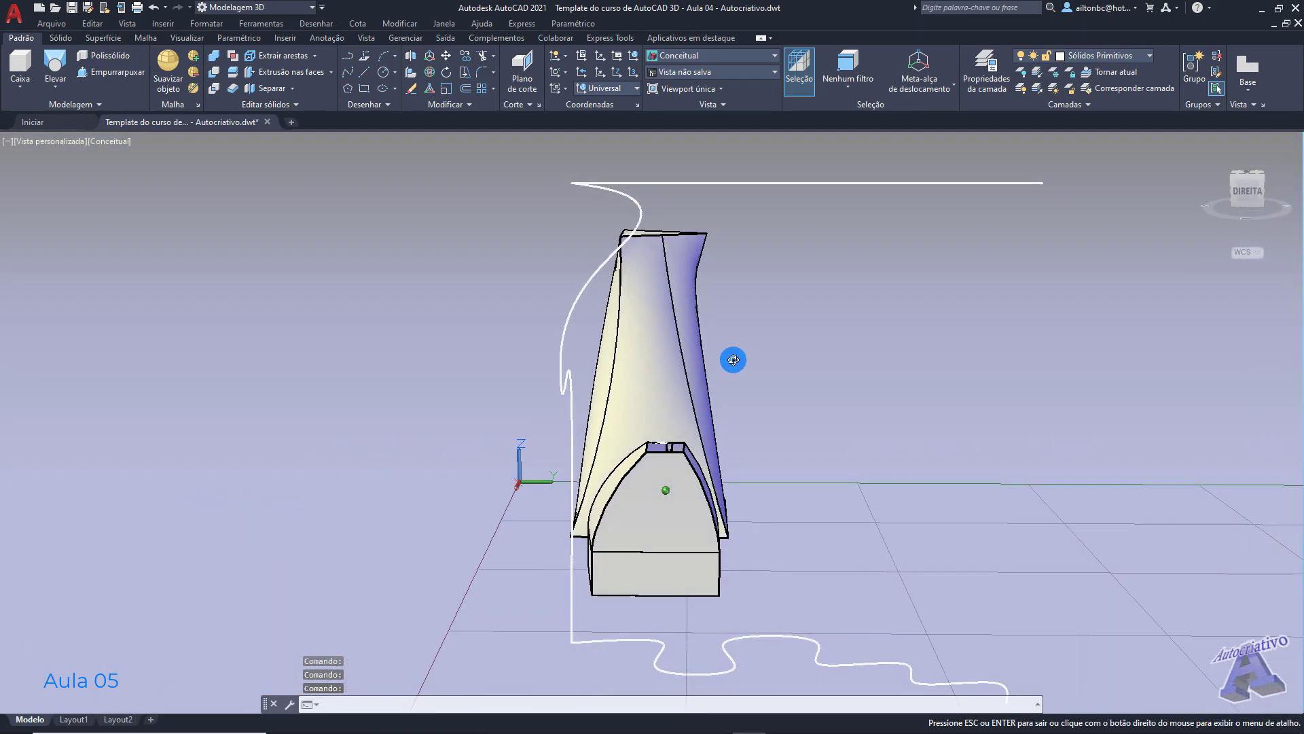
pyautogui.keyDown('shift'); pyautogui.moveTo(608, 293); pyautogui.dragTo(758, 342, button='middle'); pyautogui.keyUp('shift')
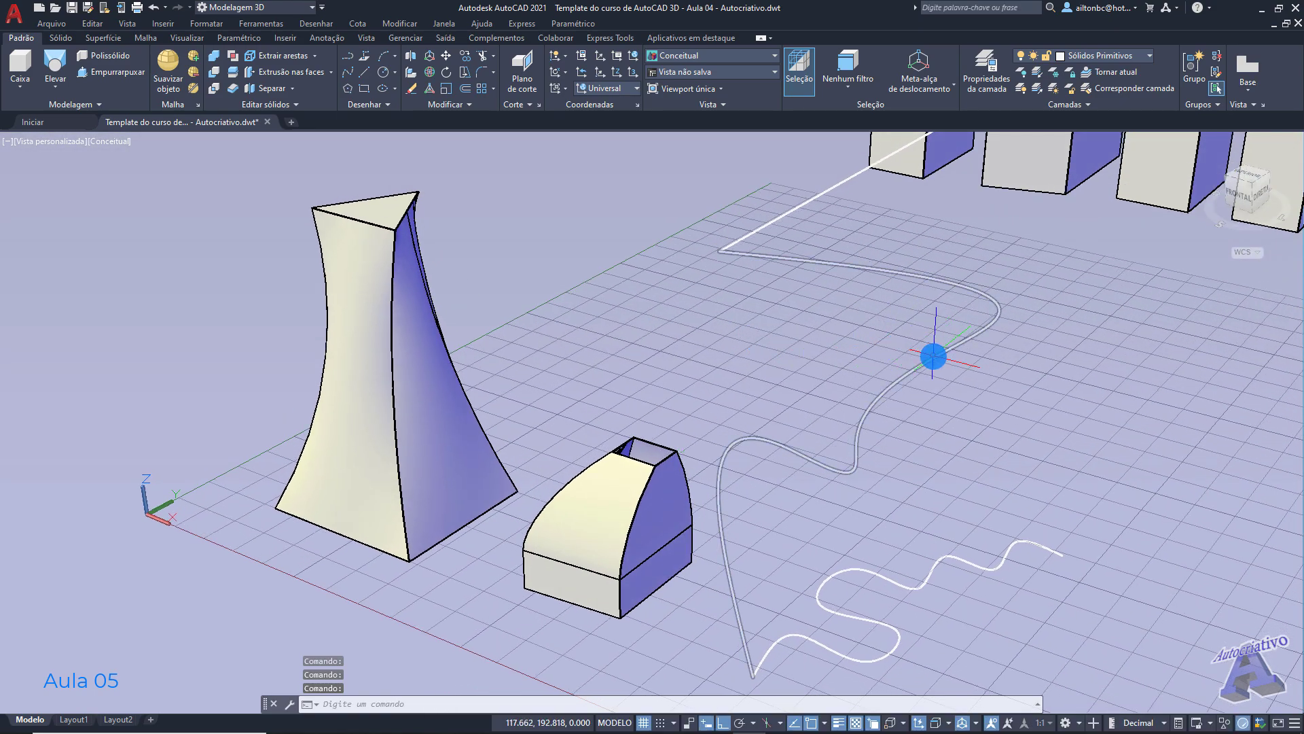
pyautogui.click(988, 323)
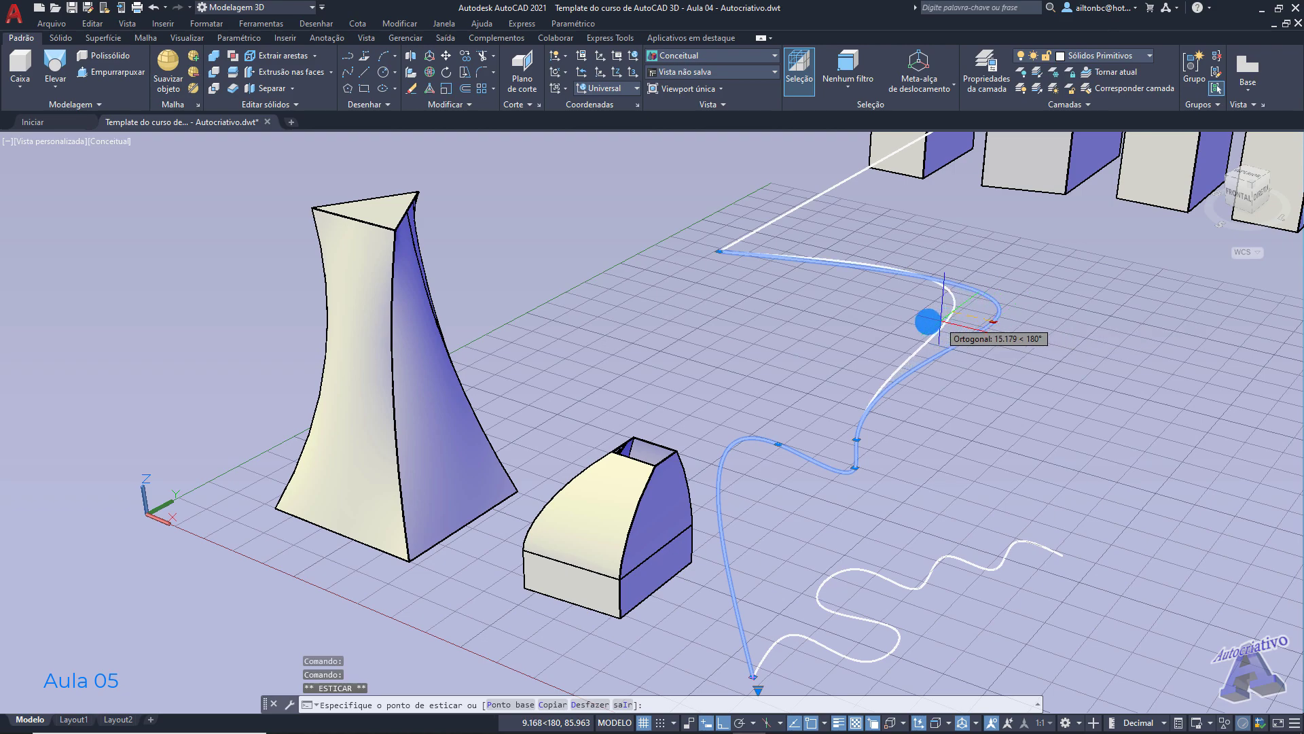
pyautogui.click(788, 331)
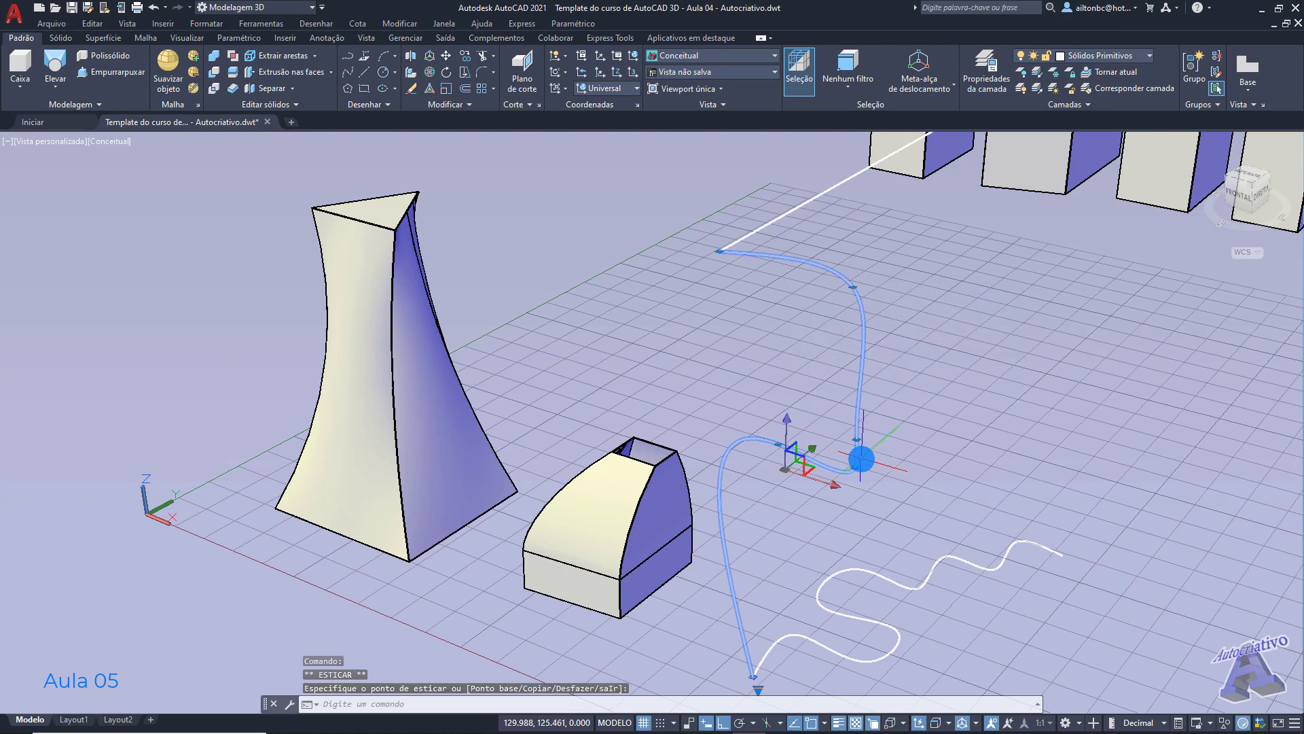
pyautogui.click(778, 445)
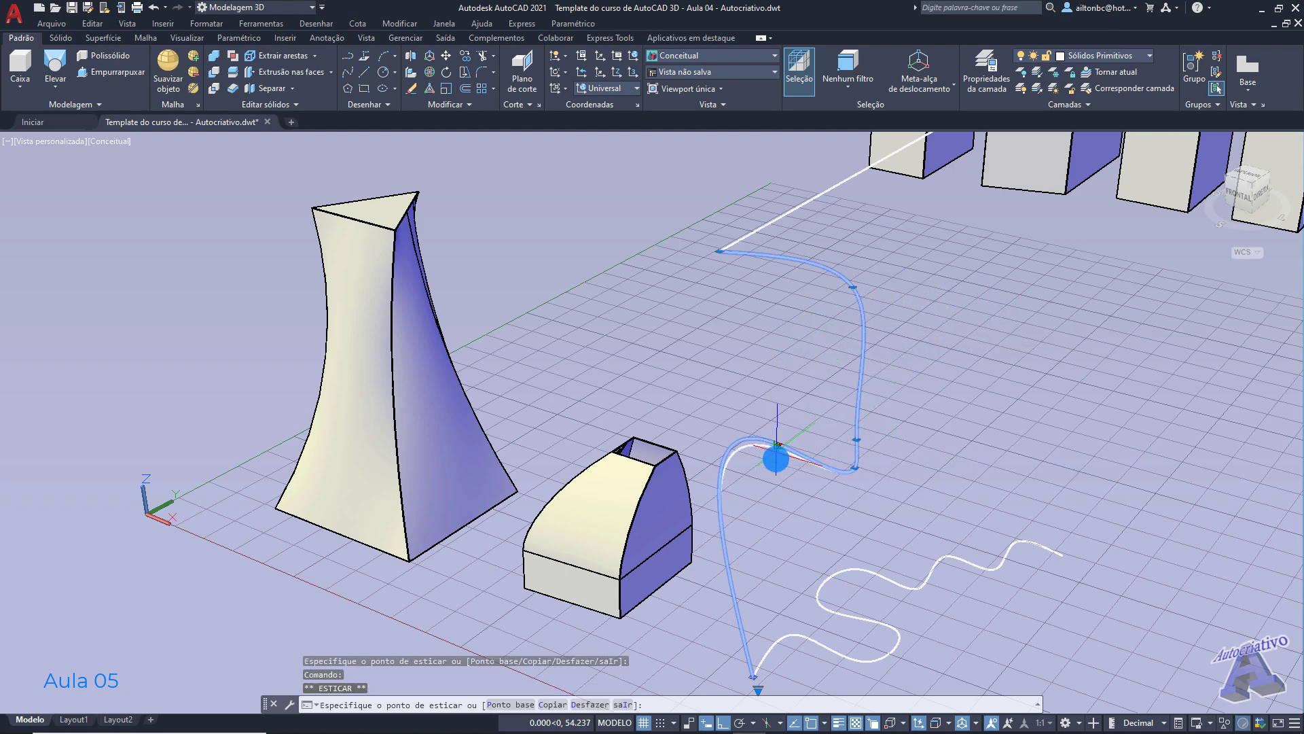
pyautogui.click(785, 539)
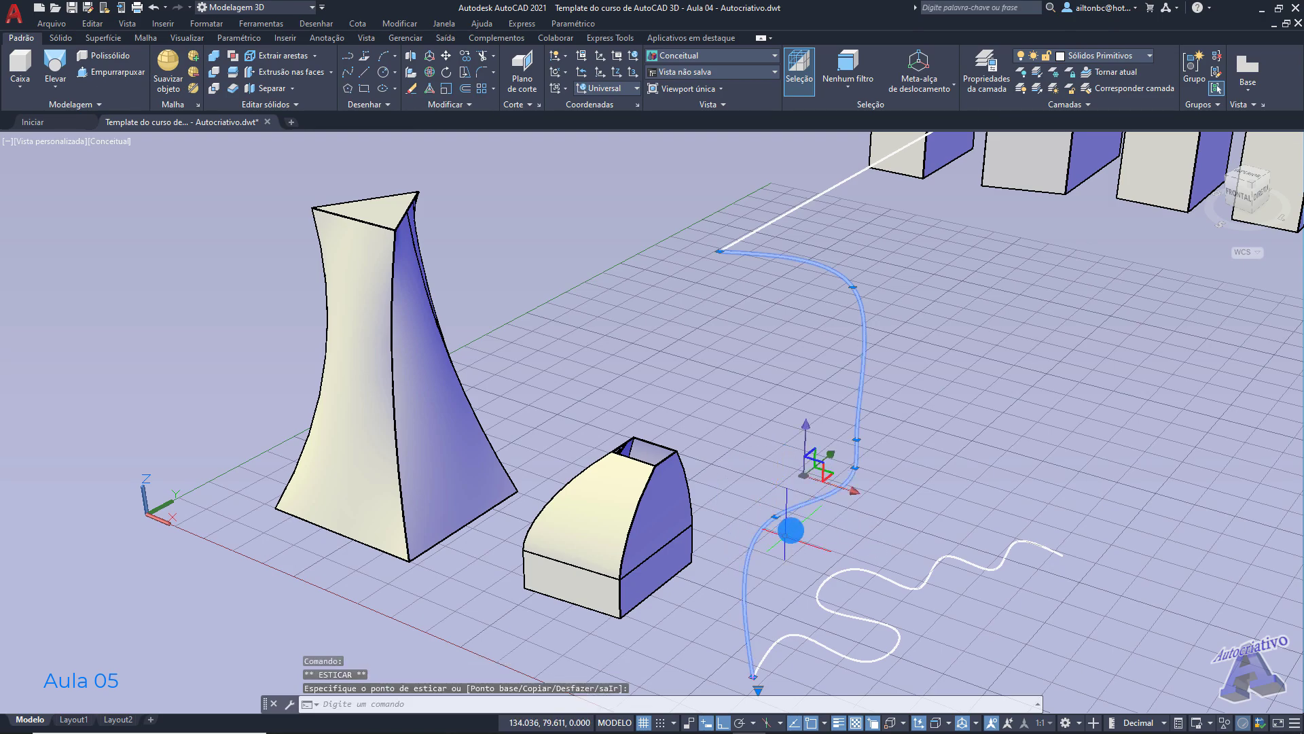
pyautogui.press('Escape')
# Step: Try to loft the straight line and the wavy curve again along the reshaped spline path
pyautogui.moveTo(941, 454); pyautogui.dragTo(404, 197, button='middle')
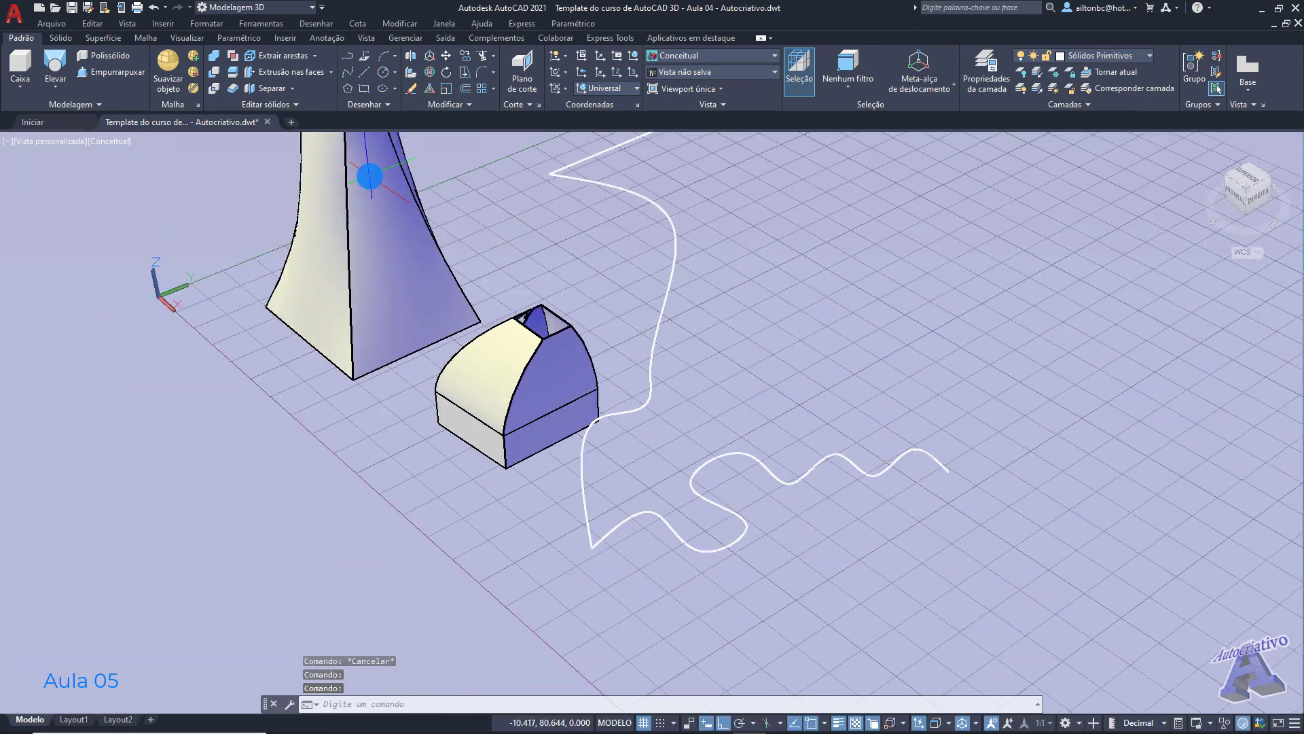
pyautogui.click(66, 63)
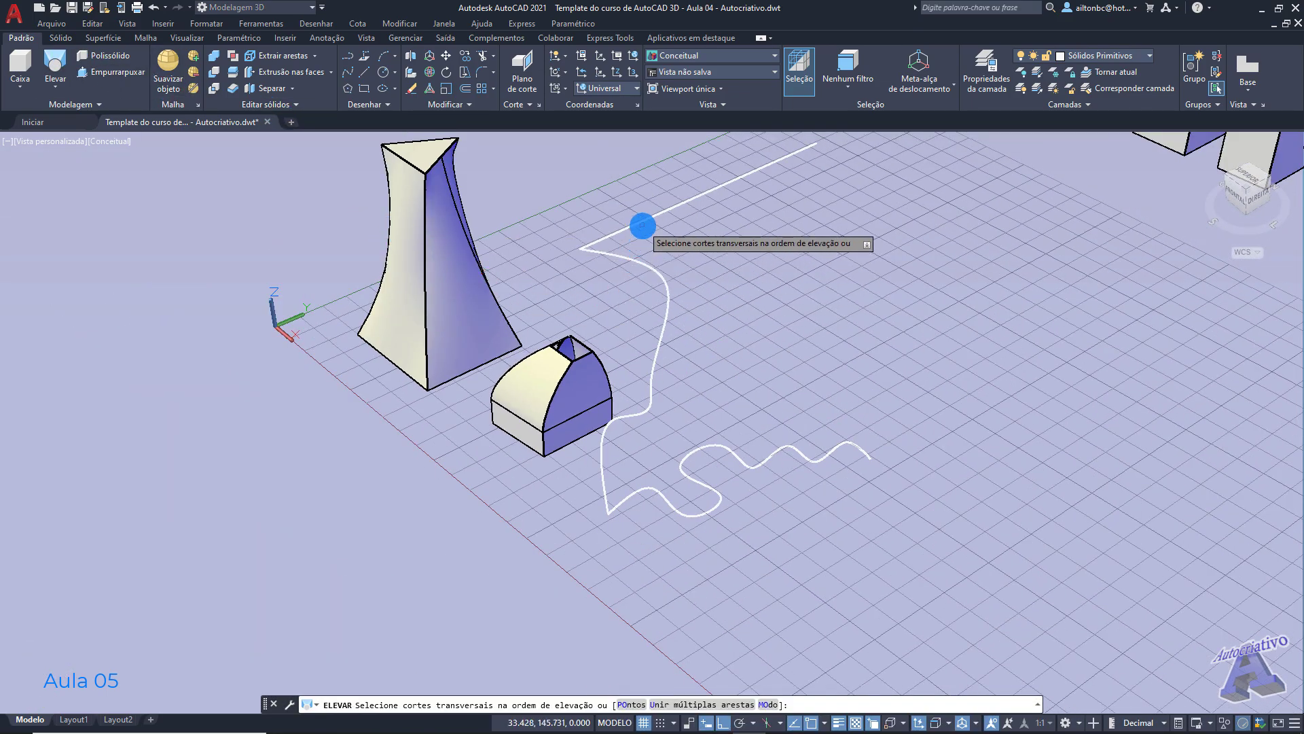
pyautogui.click(644, 222)
pyautogui.click(730, 432)
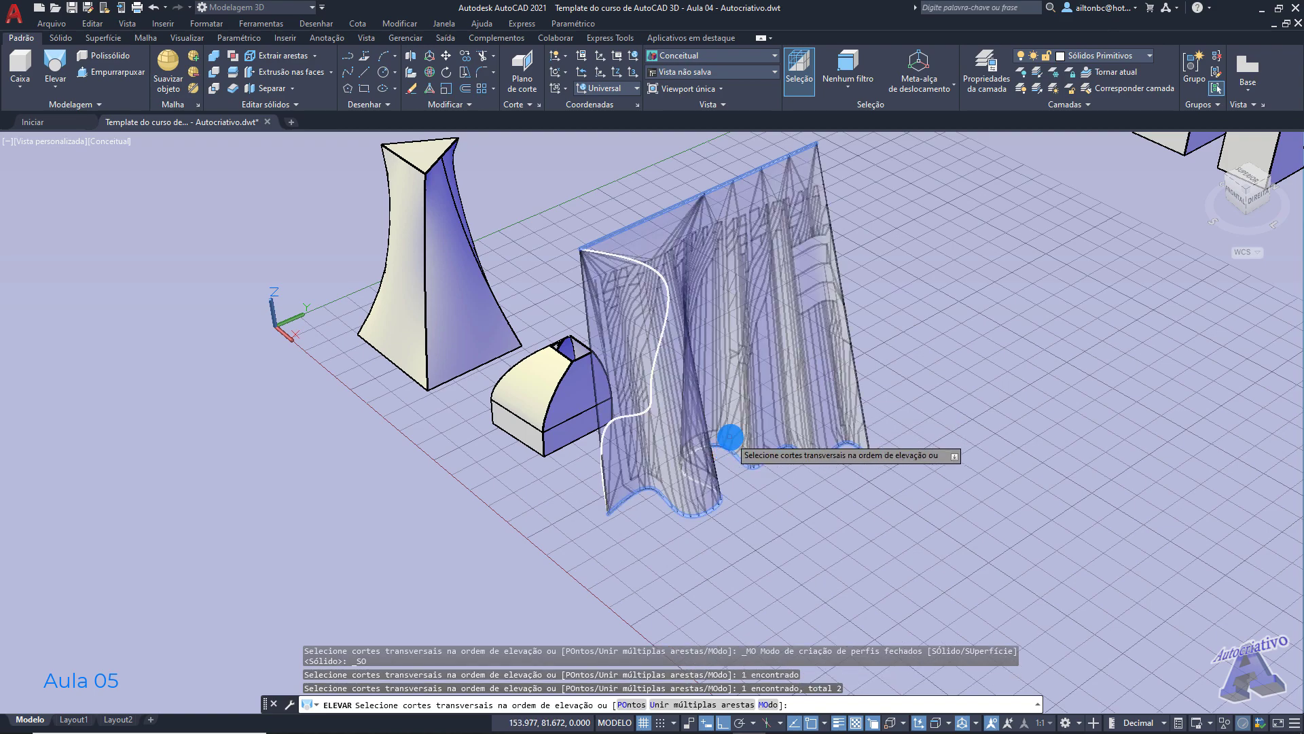
pyautogui.press('Return')
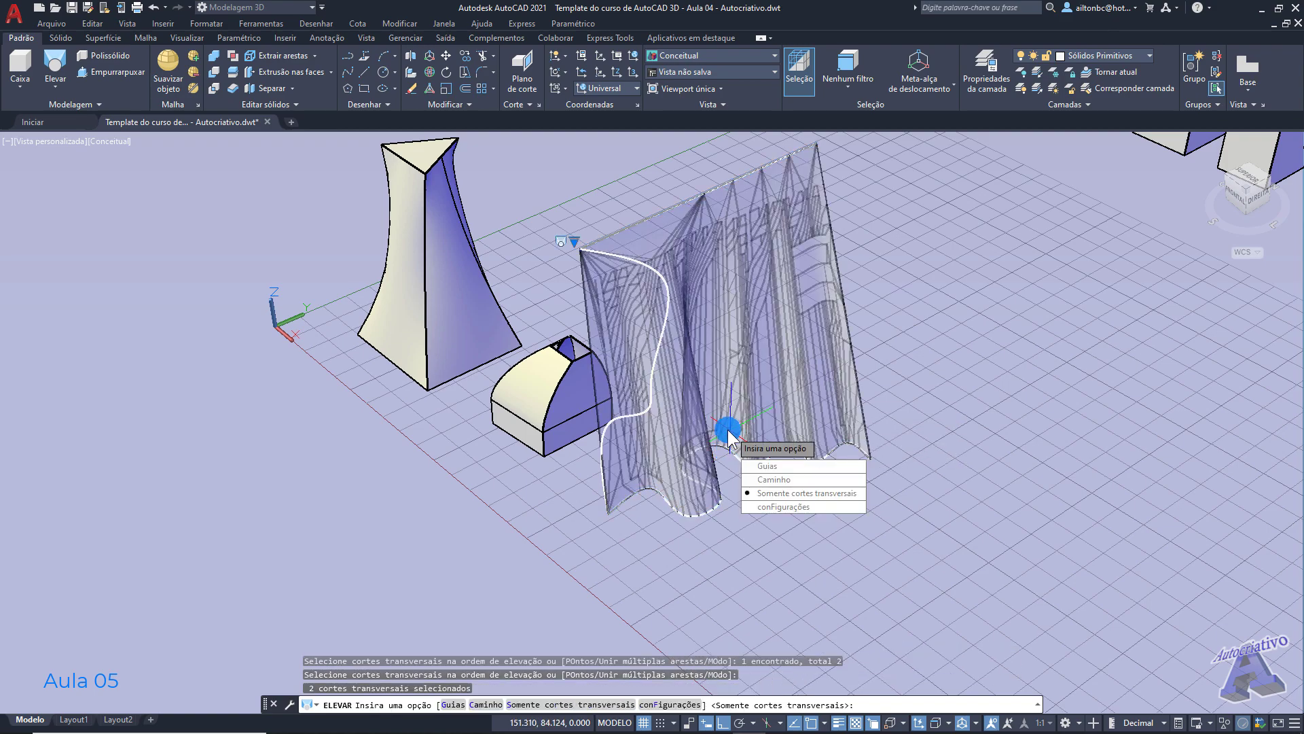
pyautogui.click(768, 483)
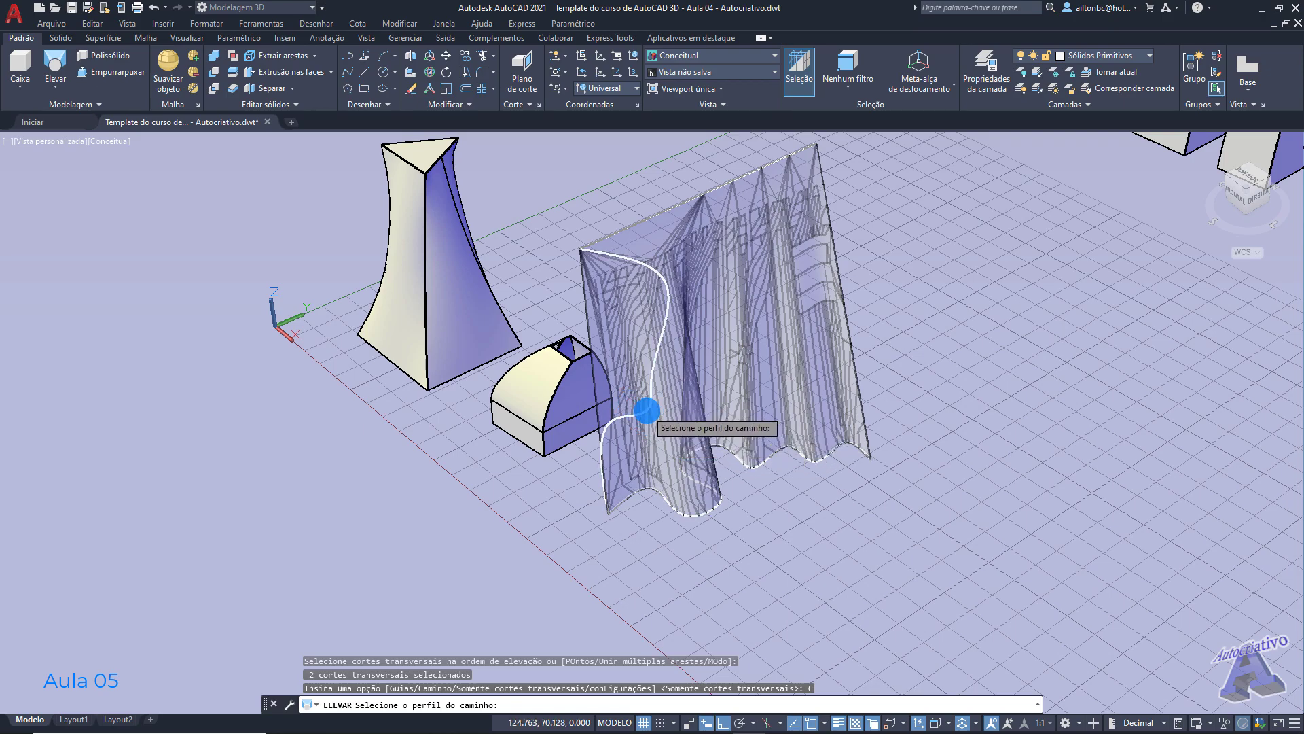
pyautogui.click(647, 410)
# Step: Delete the spline path that connects the straight line and the wavy curve
pyautogui.keyDown('shift'); pyautogui.moveTo(643, 414); pyautogui.dragTo(789, 402, button='middle'); pyautogui.keyUp('shift')
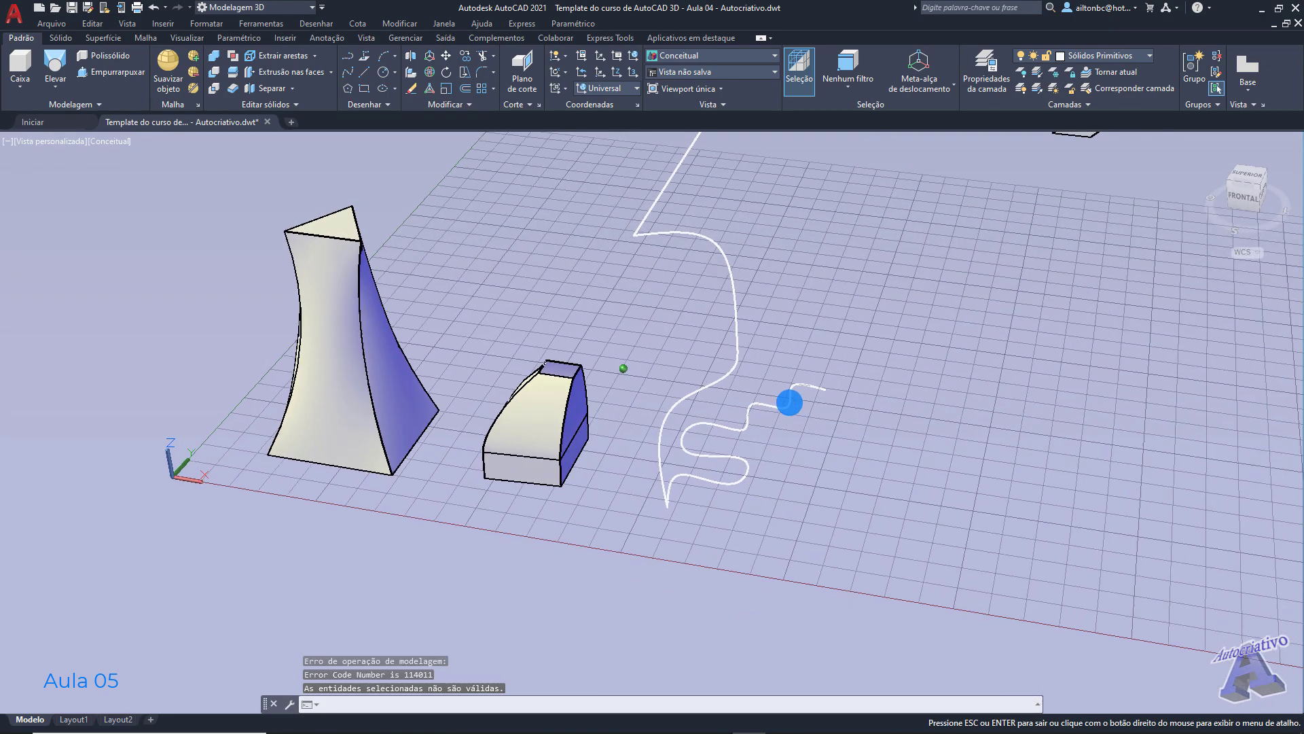
pyautogui.click(735, 370)
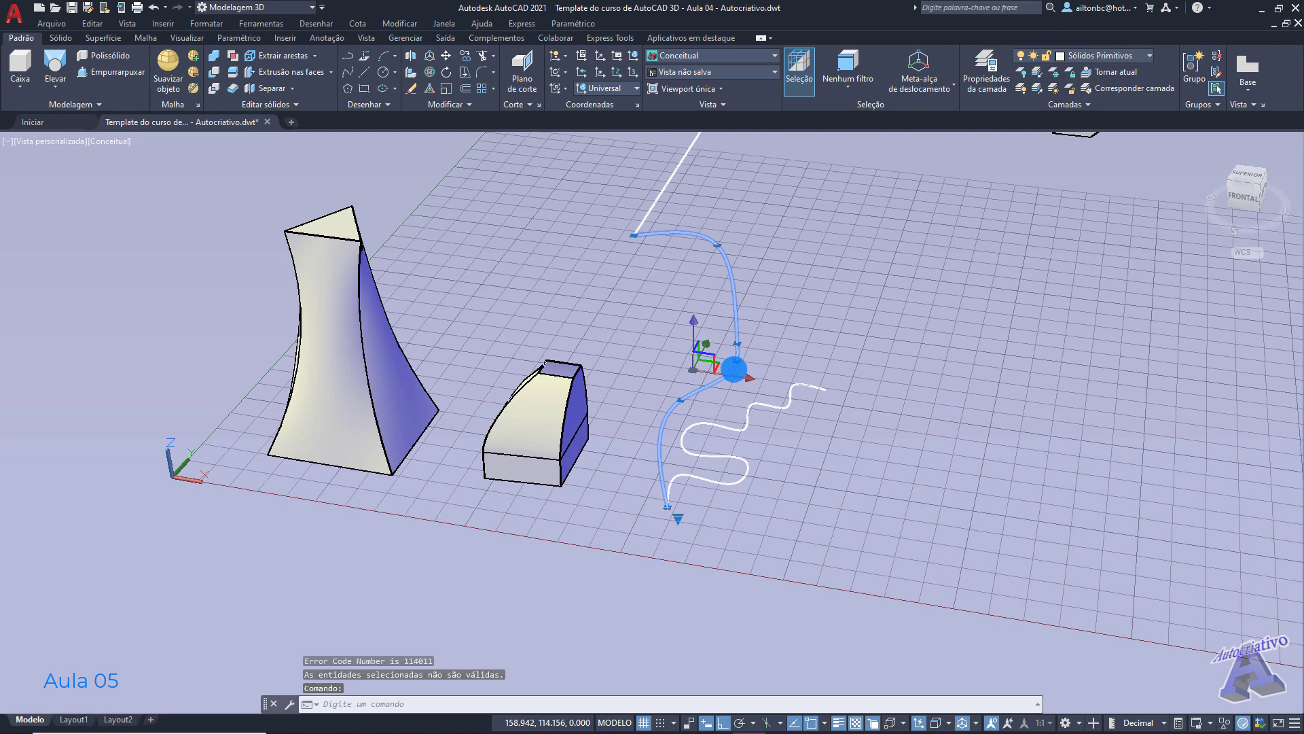
pyautogui.press('Delete')
# Step: Define a three-point UCS with its origin at the wavy curve's near endpoint and a vertical XY plane
pyautogui.scroll(-6, 647, 375)
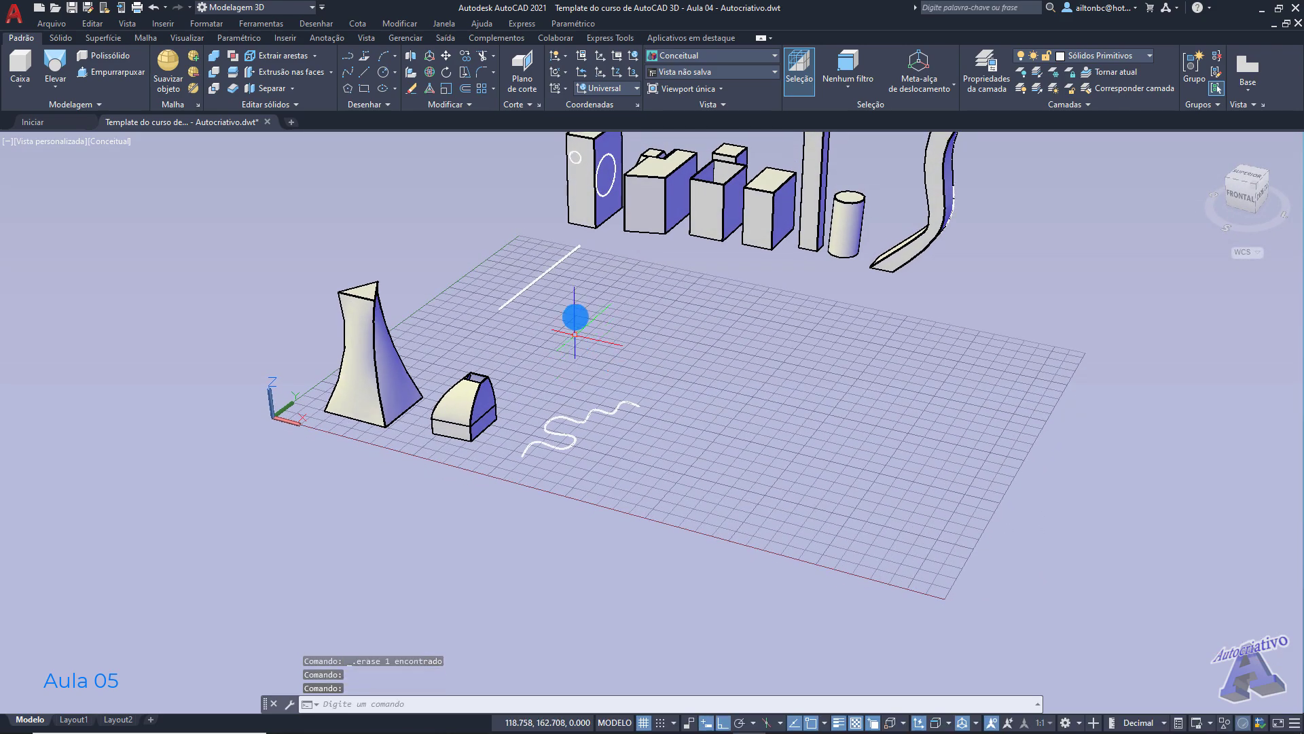
pyautogui.click(623, 71)
pyautogui.scroll(3, 516, 469)
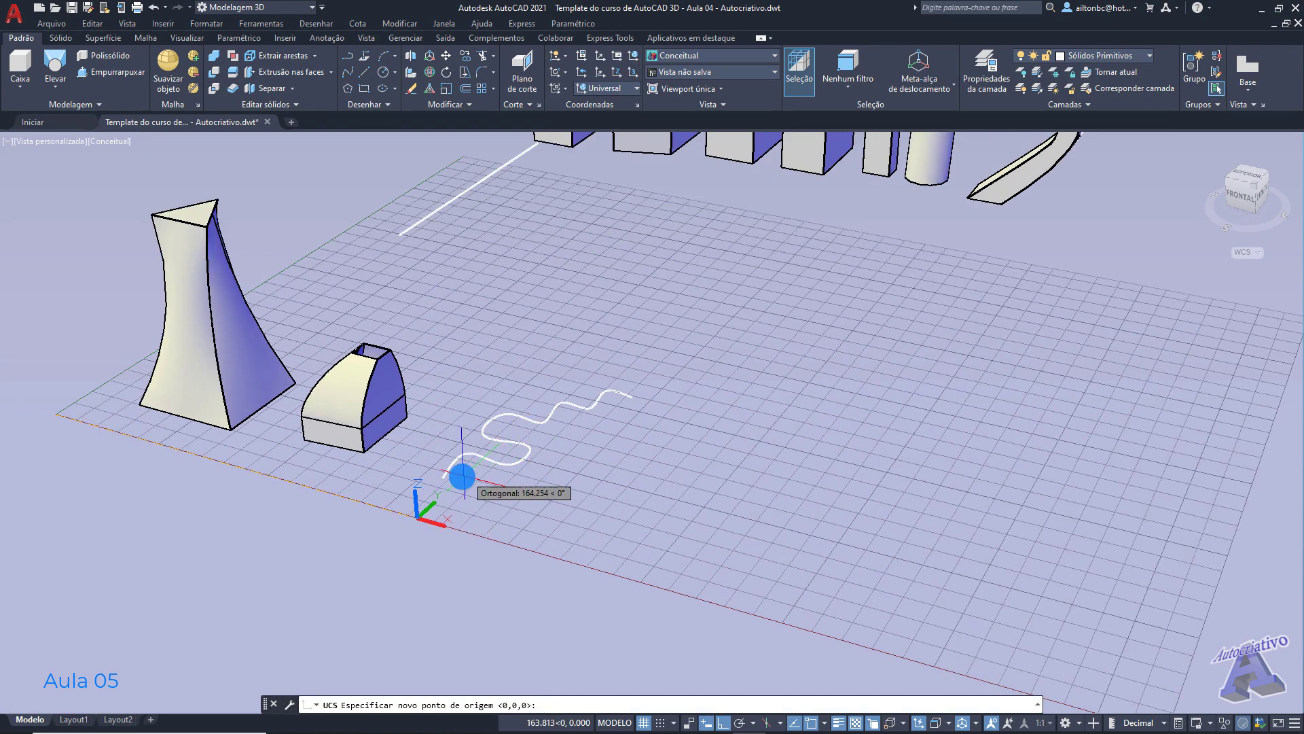
pyautogui.click(444, 480)
pyautogui.click(561, 516)
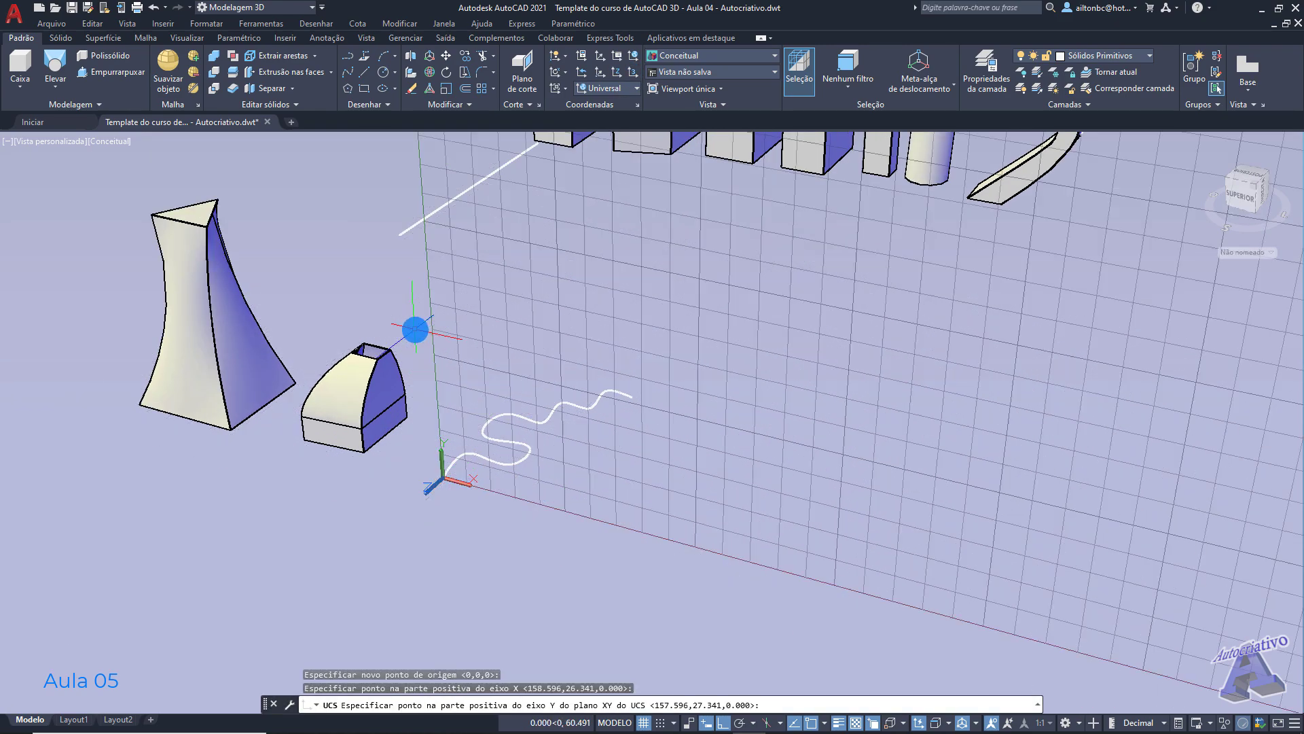
pyautogui.click(417, 328)
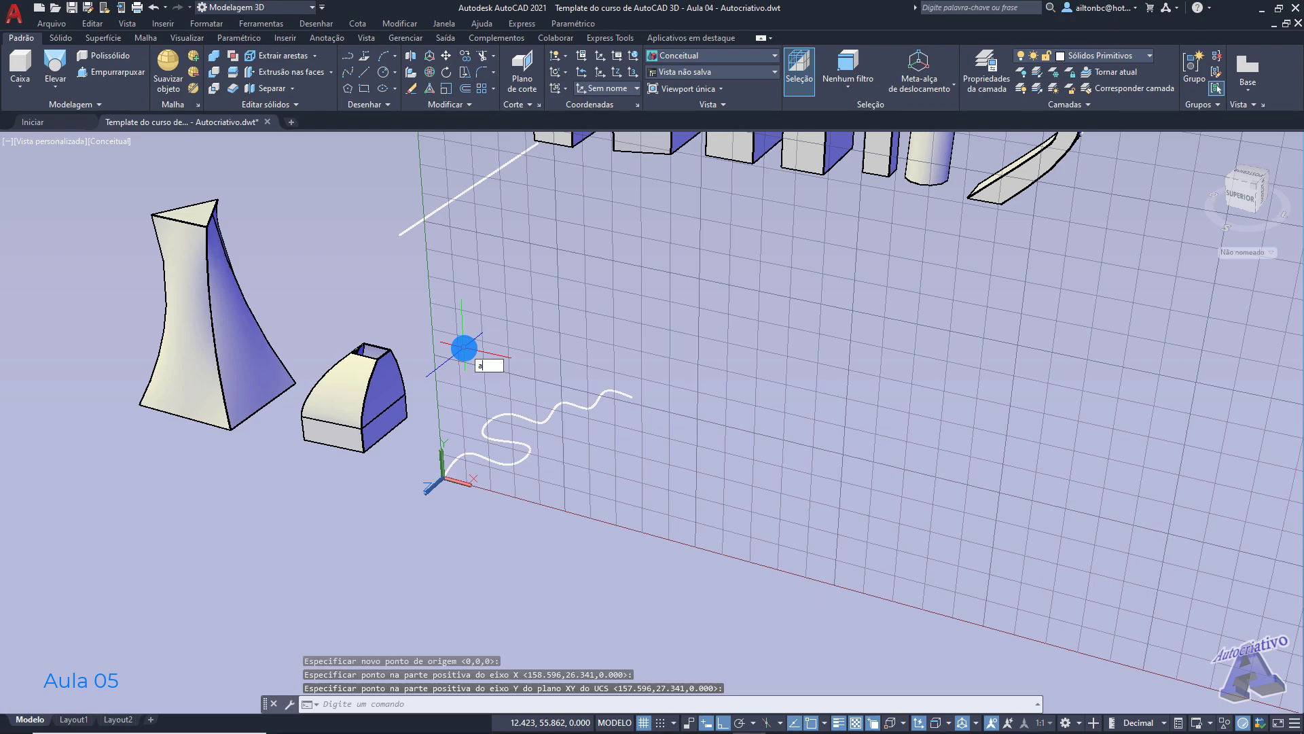
# Step: Draw a three-point arc from the wavy curve's endpoint through the straight line's near endpoint, ending above it, and restore the World UCS
pyautogui.press('Return')
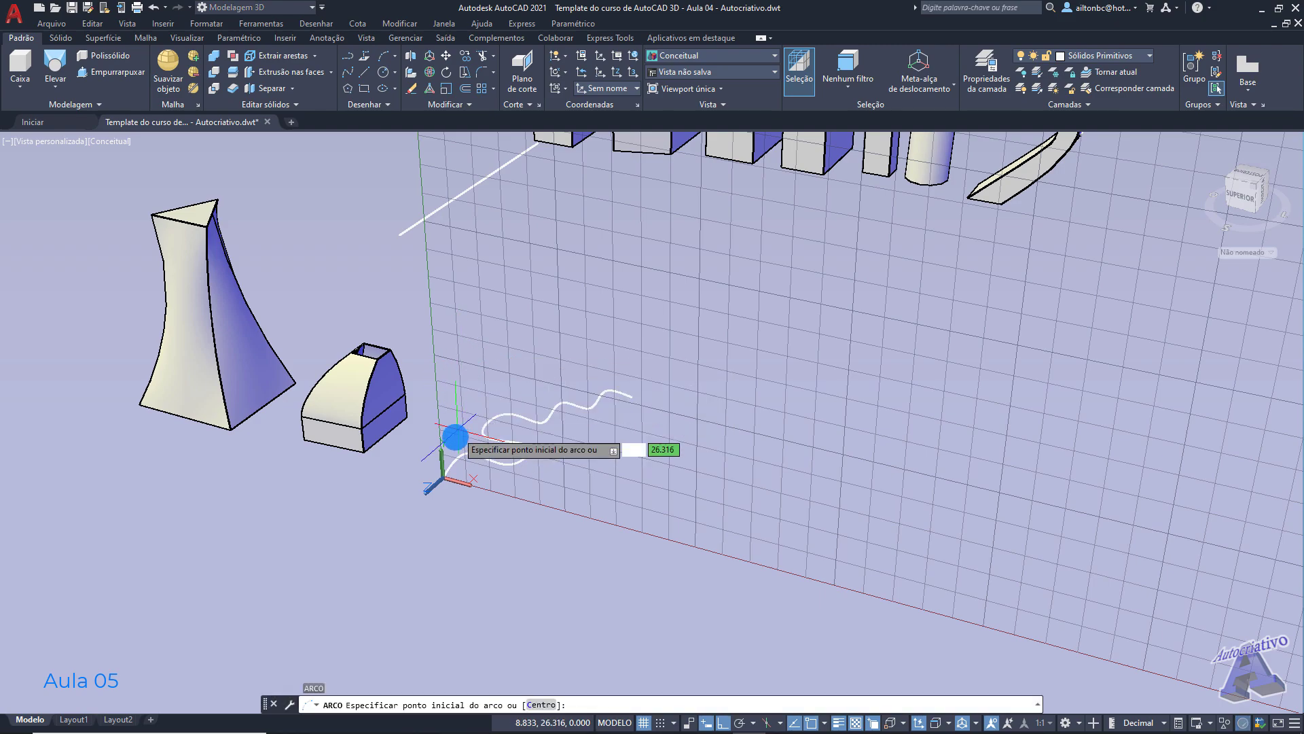
pyautogui.click(440, 477)
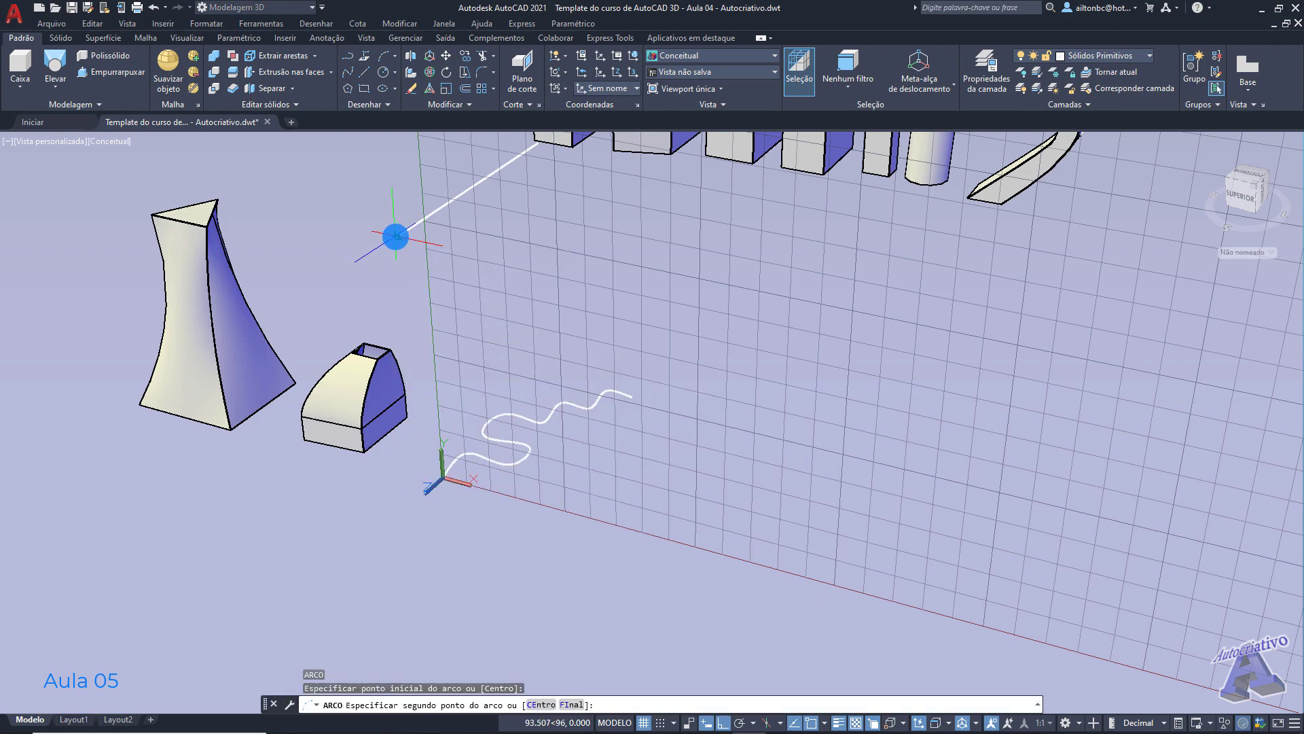
pyautogui.click(397, 236)
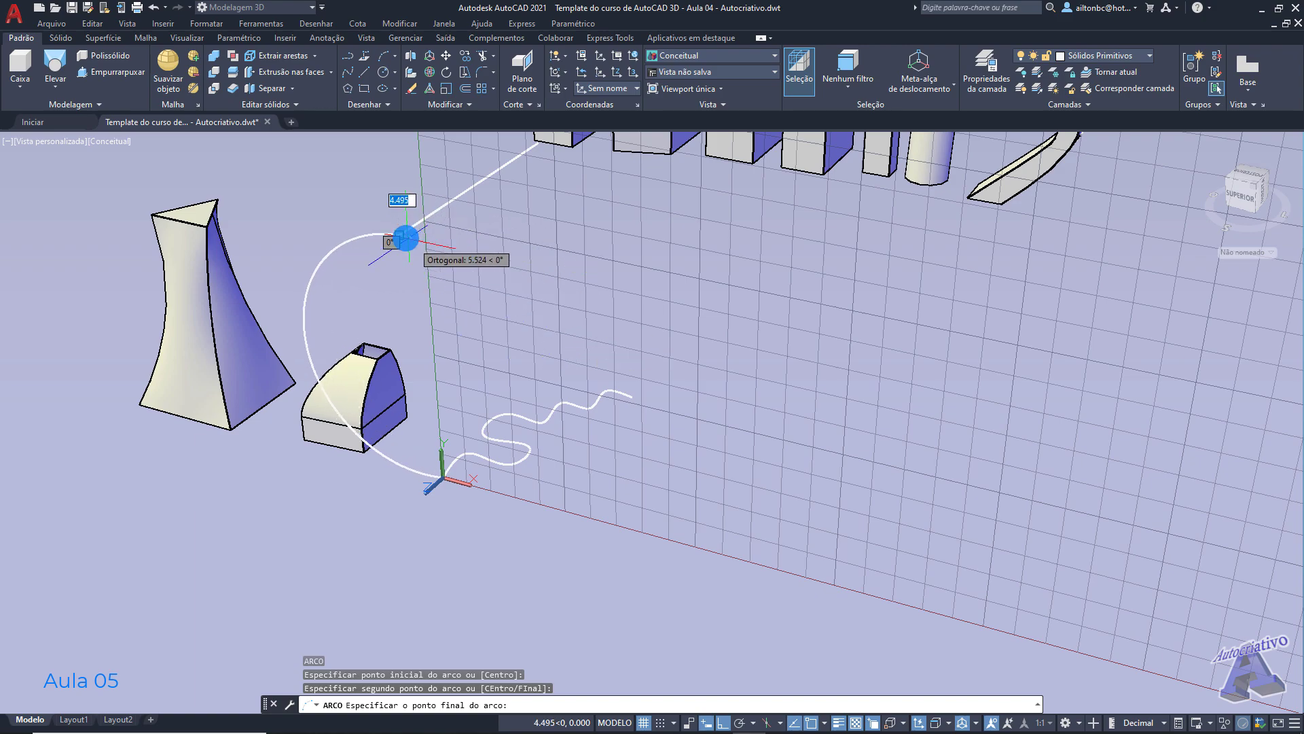
pyautogui.keyDown('shift'); pyautogui.moveTo(350, 171); pyautogui.dragTo(501, 184, button='middle'); pyautogui.keyUp('shift')
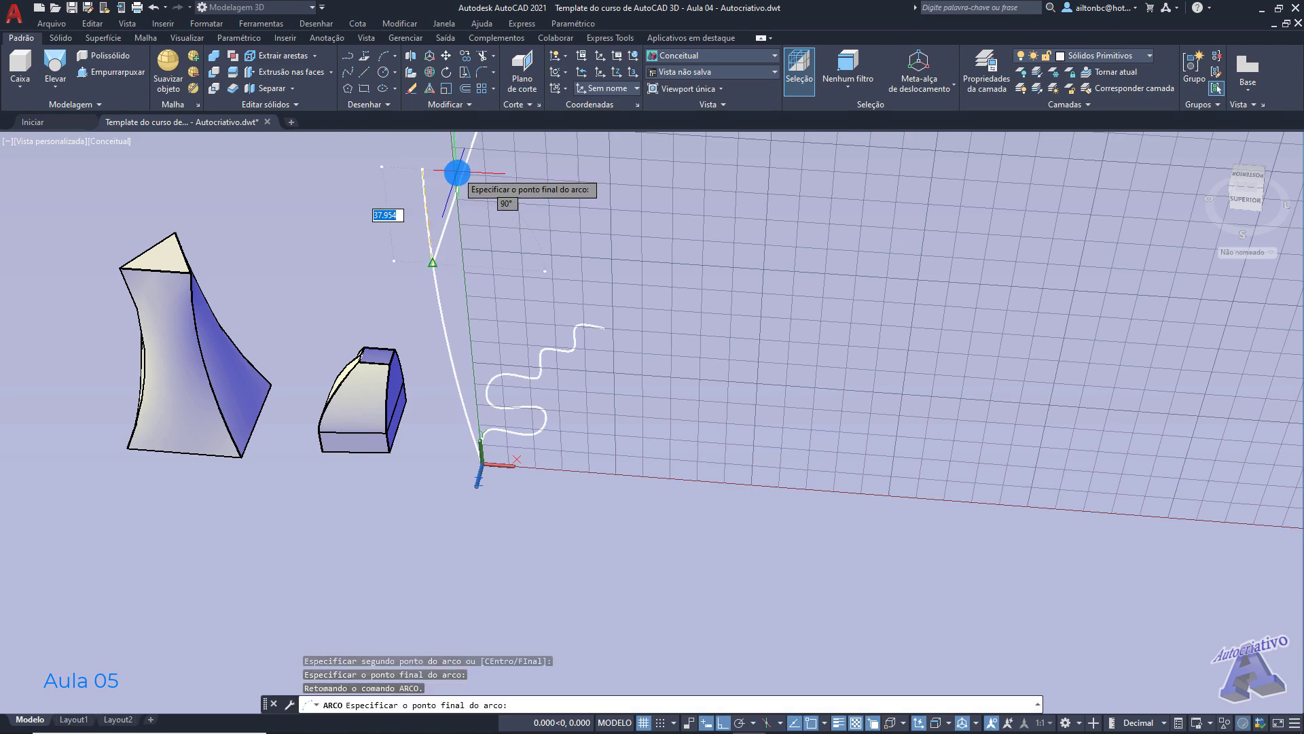
pyautogui.press('F8')
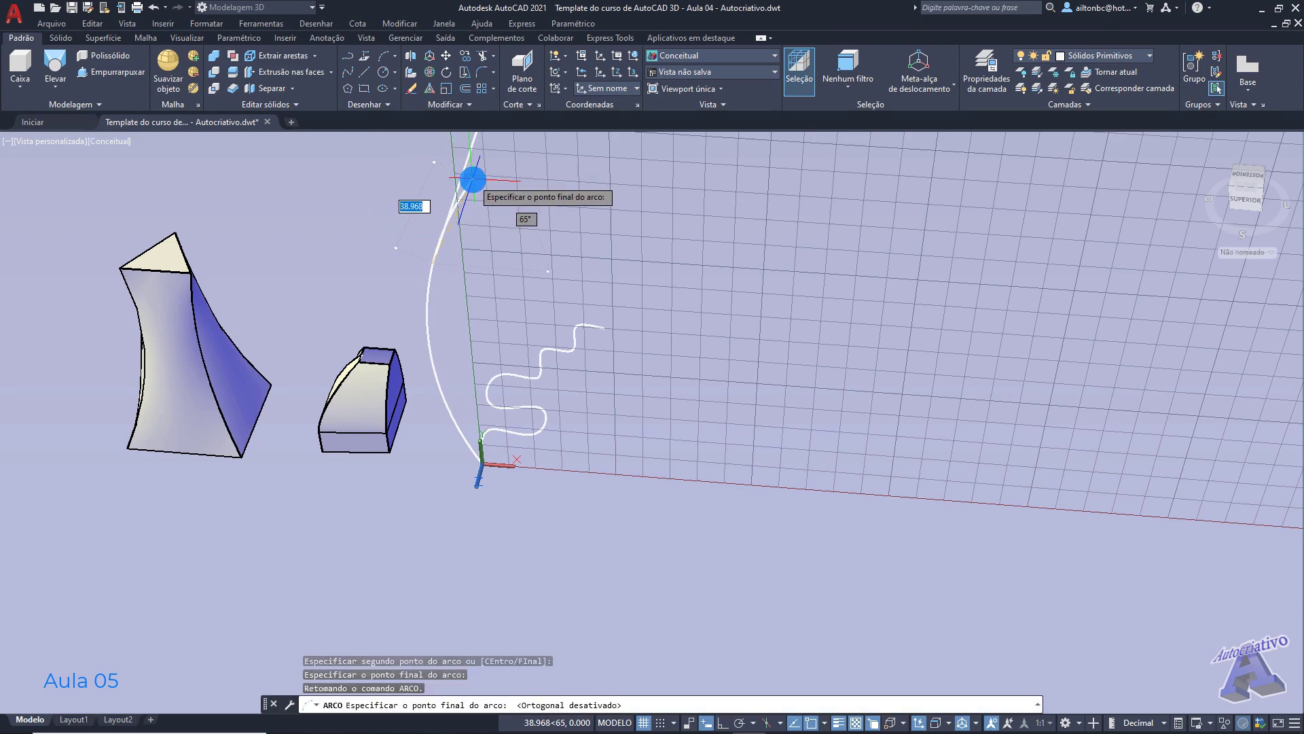
pyautogui.click(473, 179)
pyautogui.keyDown('shift'); pyautogui.moveTo(527, 245); pyautogui.dragTo(588, 329, button='middle'); pyautogui.keyUp('shift')
pyautogui.click(633, 61)
# Step: Loft from the straight line to the wavy curve using the Path (Caminho) option with the arc as the path
pyautogui.click(54, 65)
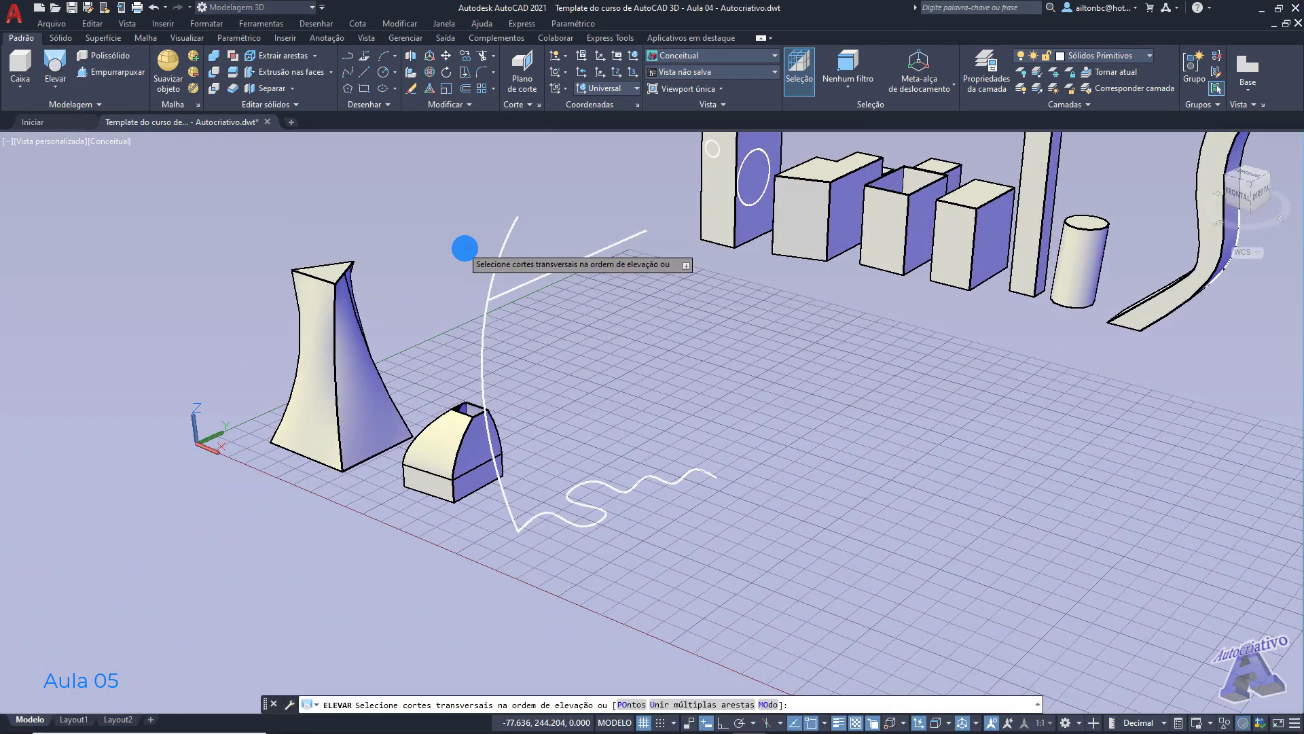
pyautogui.click(549, 274)
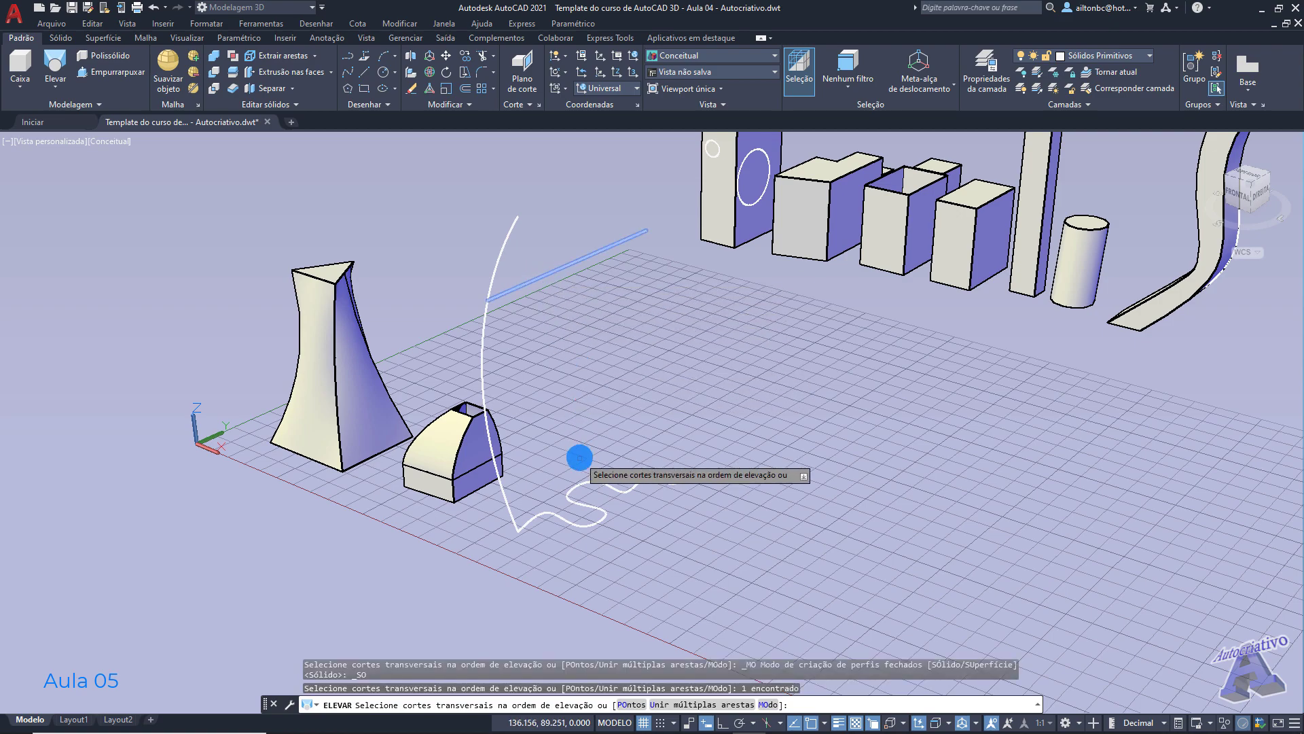
pyautogui.click(584, 482)
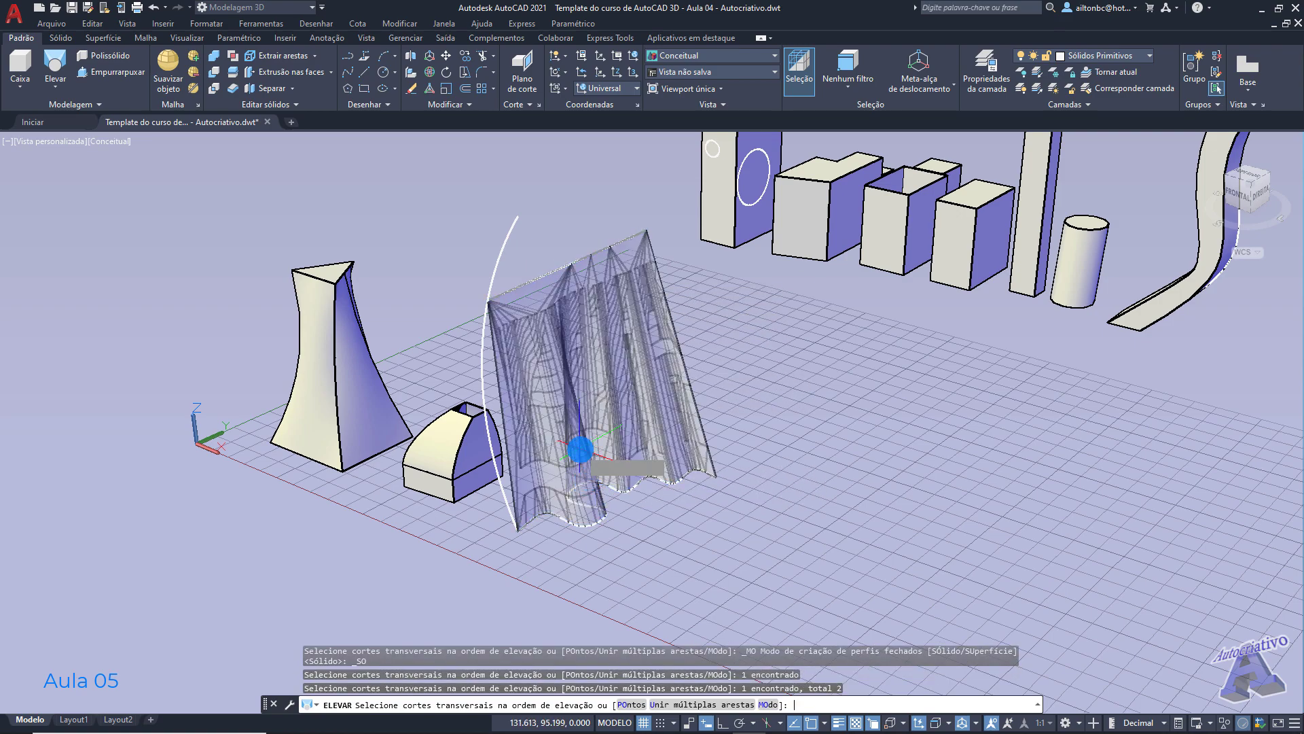
pyautogui.press('Return')
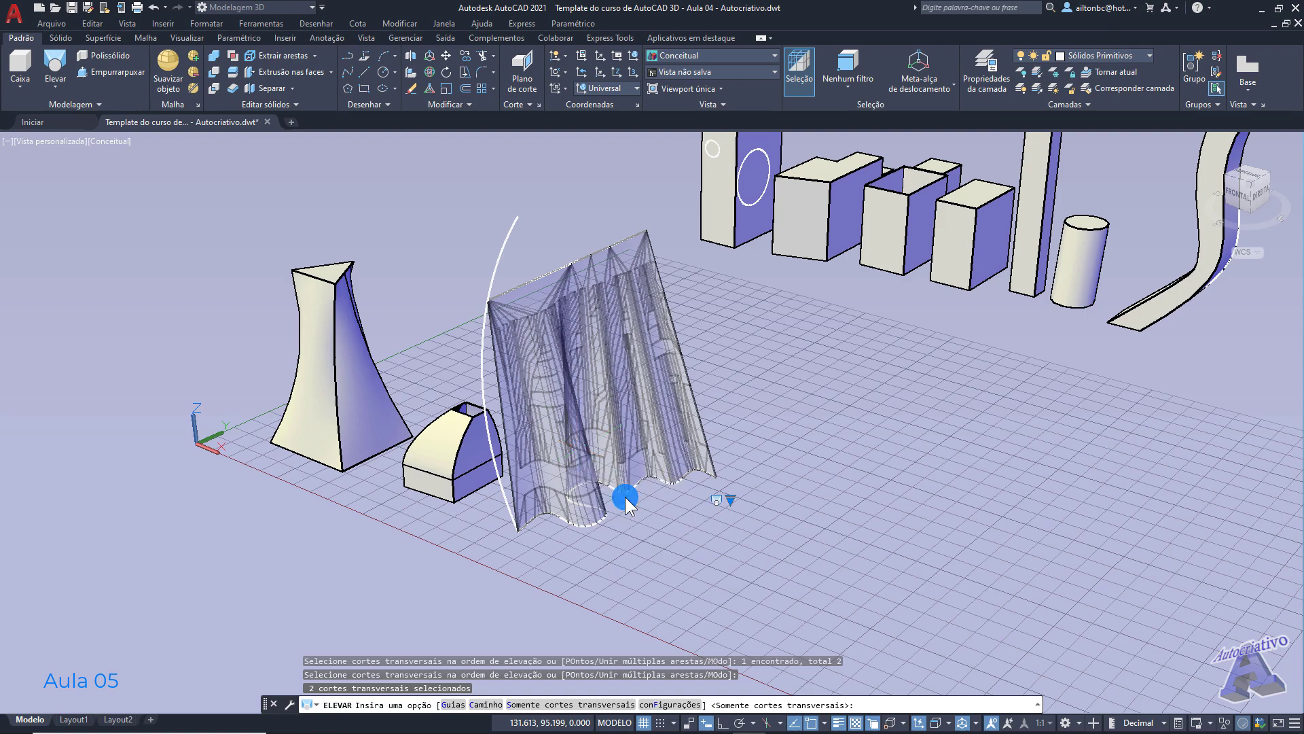
pyautogui.write('C')
pyautogui.press('Return')
pyautogui.click(497, 294)
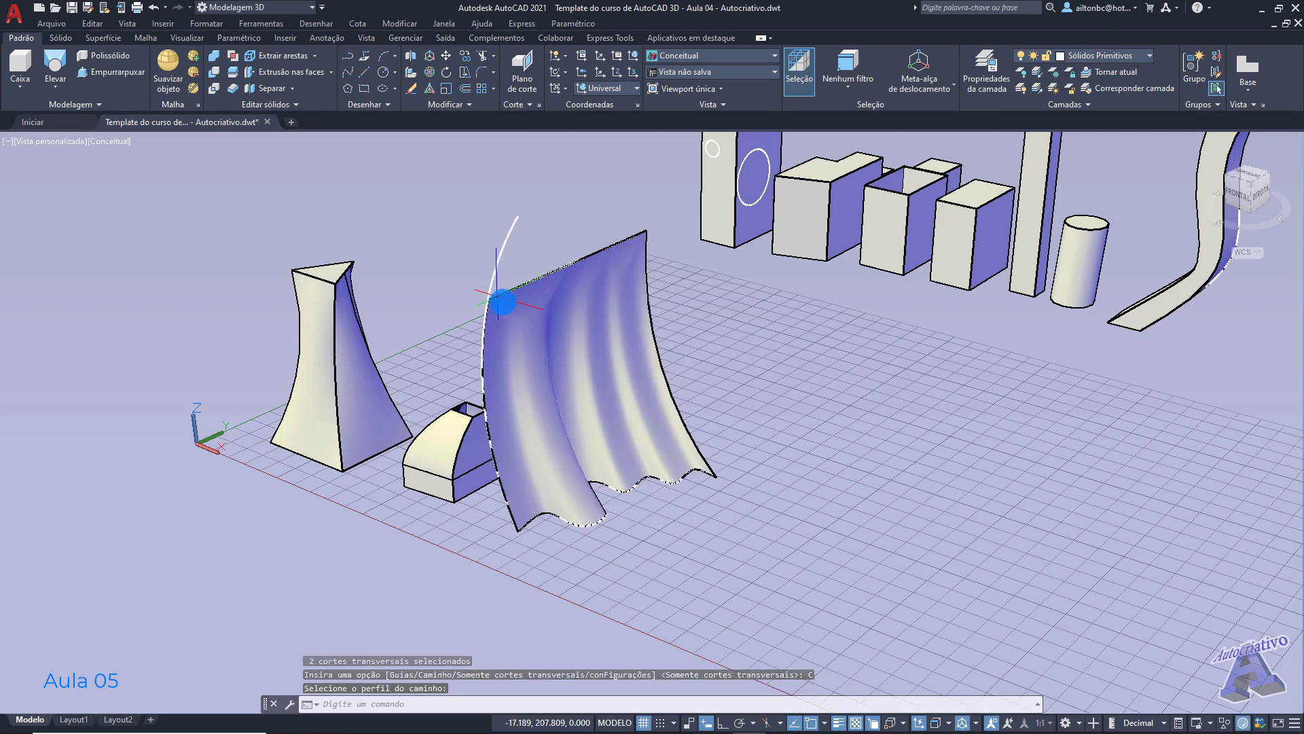
# Step: Delete the arc that served as the loft path
pyautogui.click(497, 239)
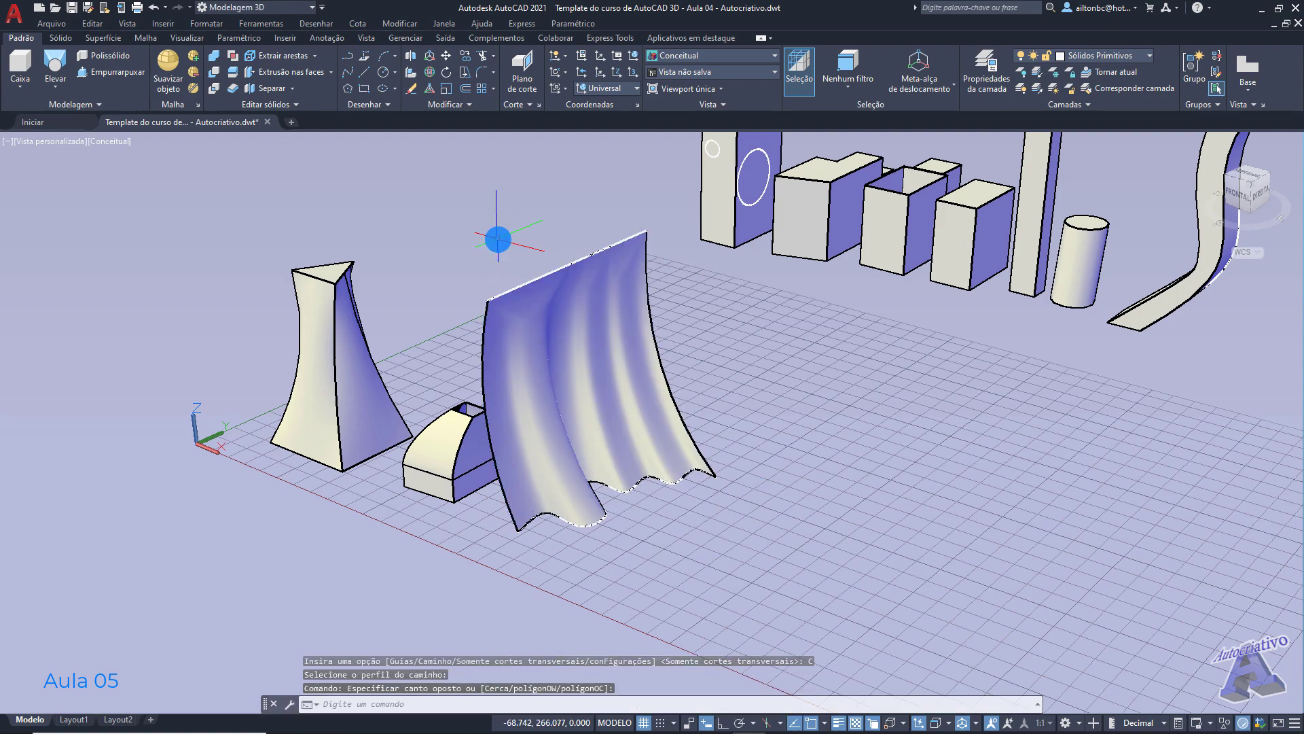
pyautogui.press('Delete')
pyautogui.click(523, 296)
pyautogui.press('Escape')
pyautogui.keyDown('shift'); pyautogui.moveTo(614, 605); pyautogui.dragTo(619, 573, button='middle'); pyautogui.keyUp('shift')
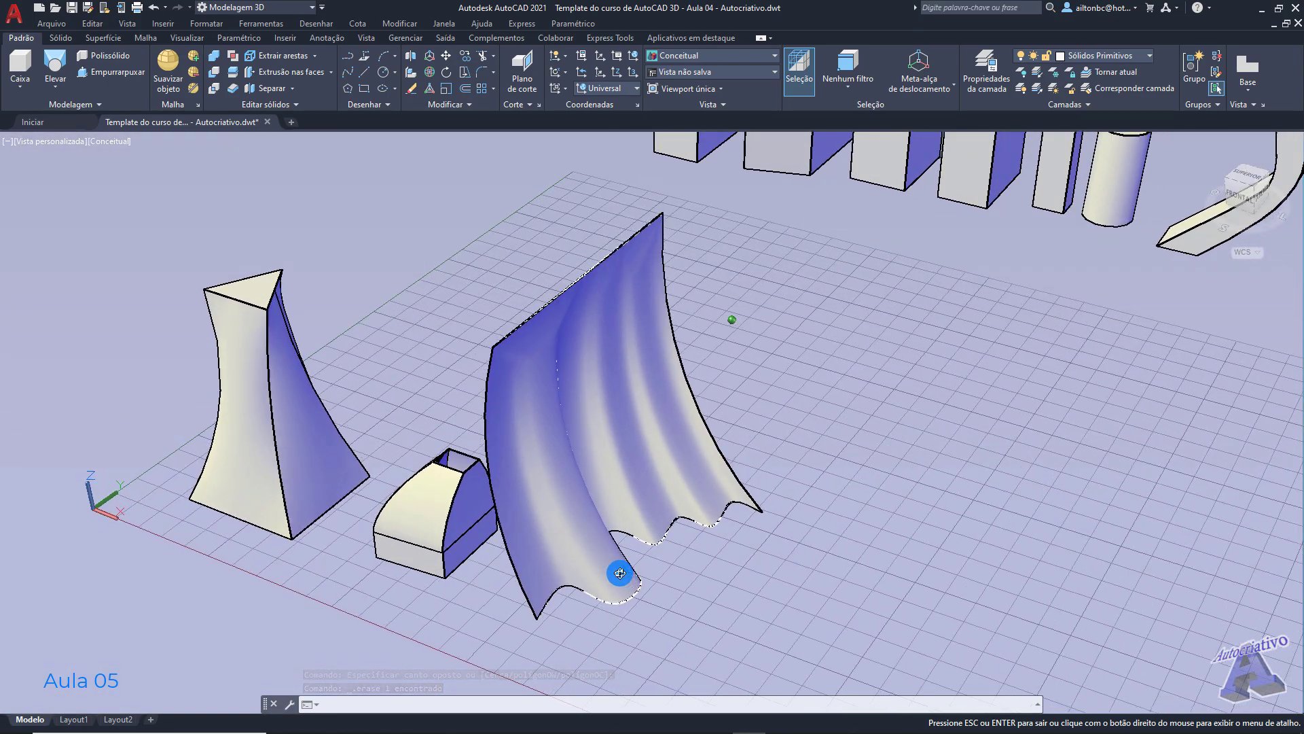
pyautogui.moveTo(705, 573); pyautogui.dragTo(524, 512, button='middle')
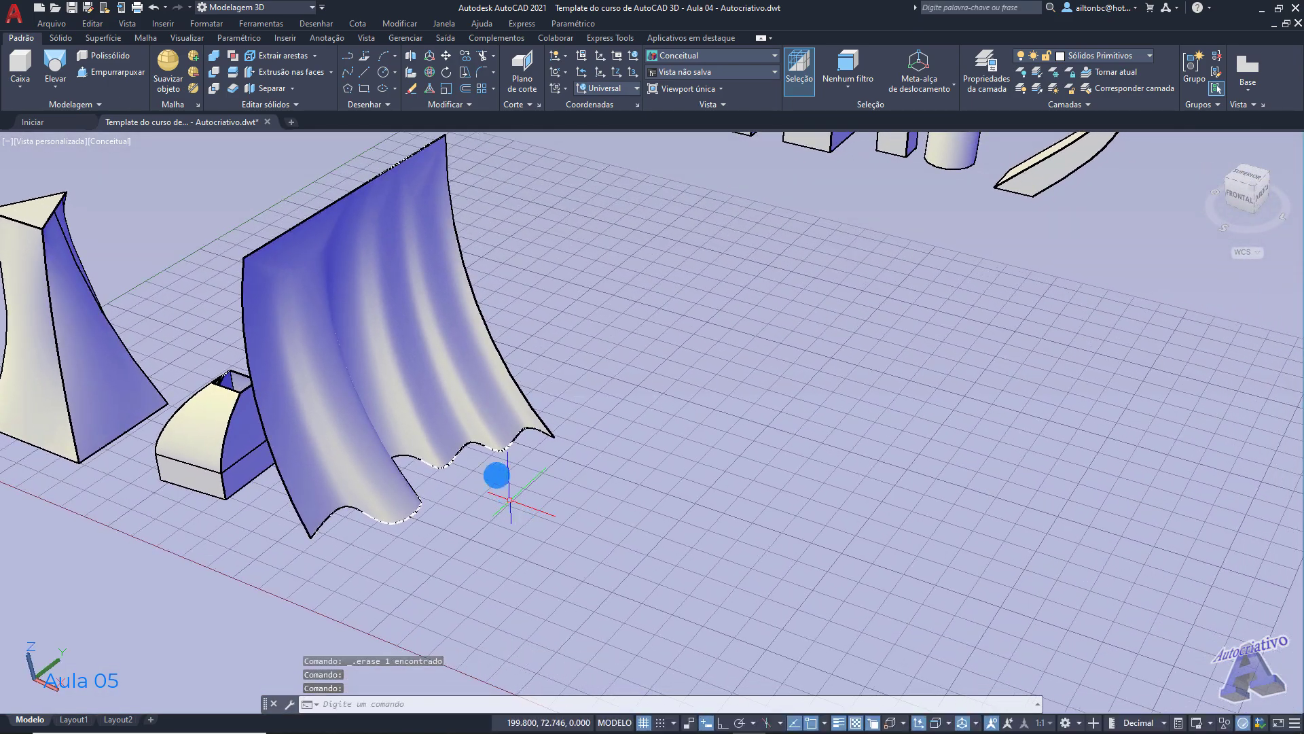
pyautogui.hotkey('ctrl', 'z')
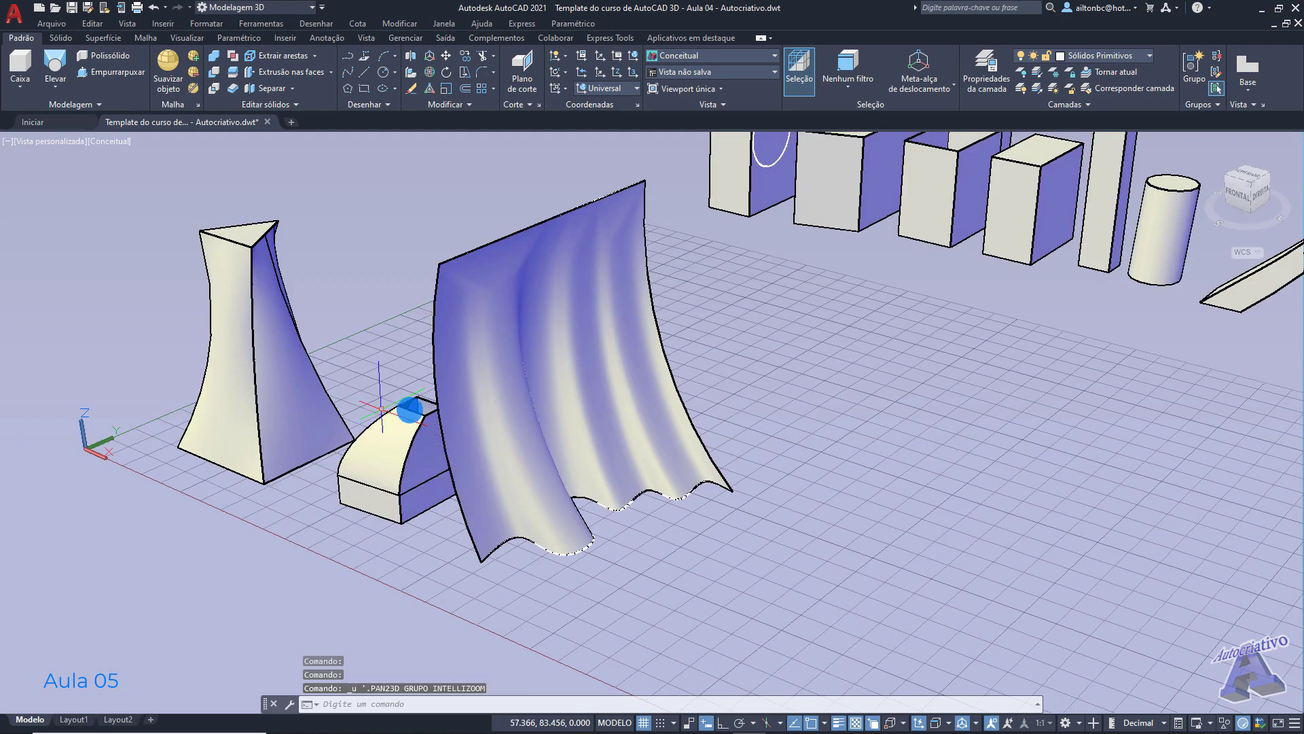
# Step: Undo the arc's deletion and the path loft to restore the arc, straight line and wavy curve
pyautogui.hotkey('ctrl', 'z')
pyautogui.hotkey('ctrl', 'z')
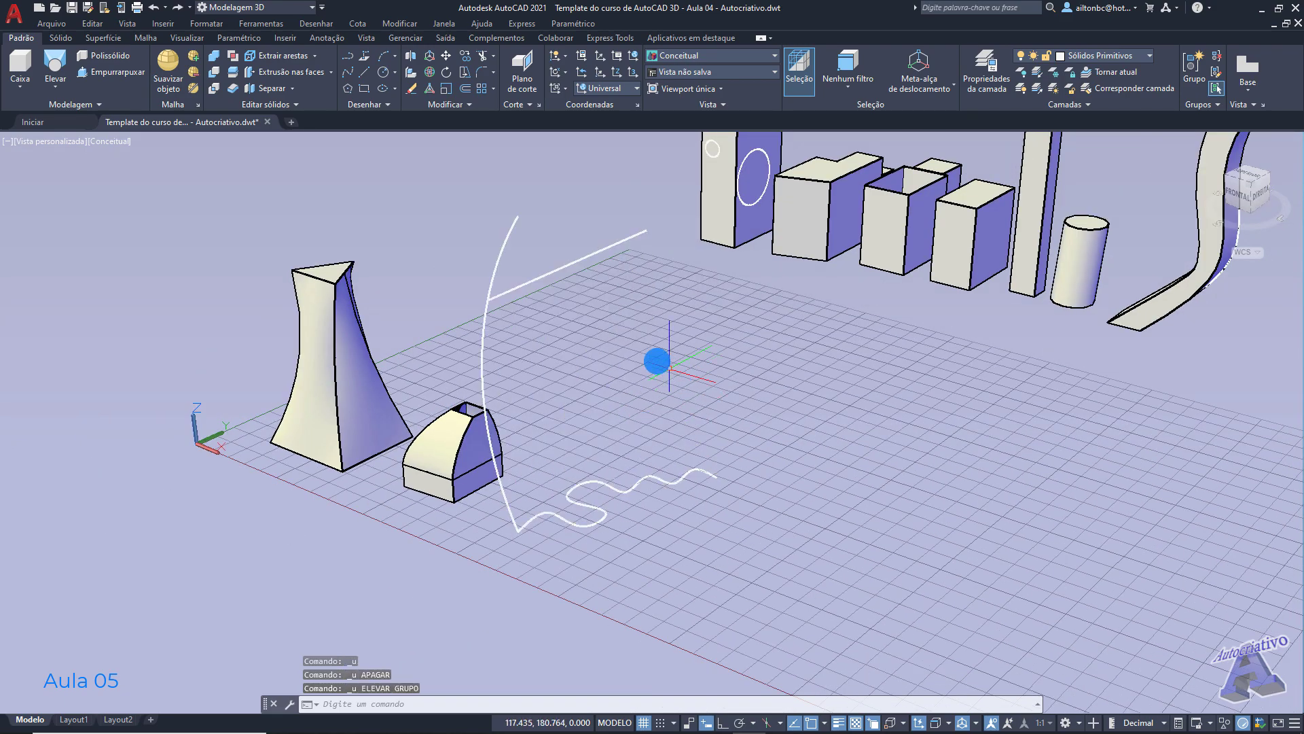
# Step: Try to loft from the straight line to the wavy curve using the Guides (Guias) option with the arc as the guide
pyautogui.click(54, 66)
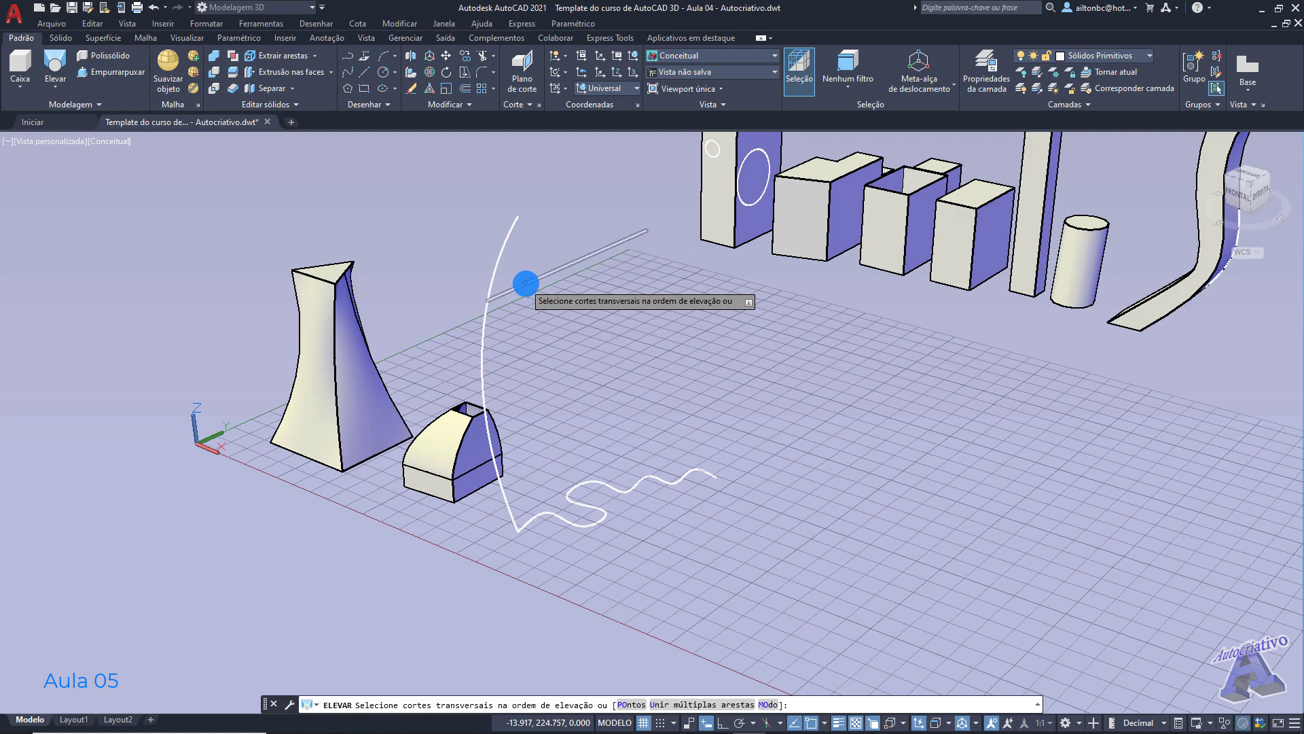
pyautogui.click(531, 285)
pyautogui.click(593, 480)
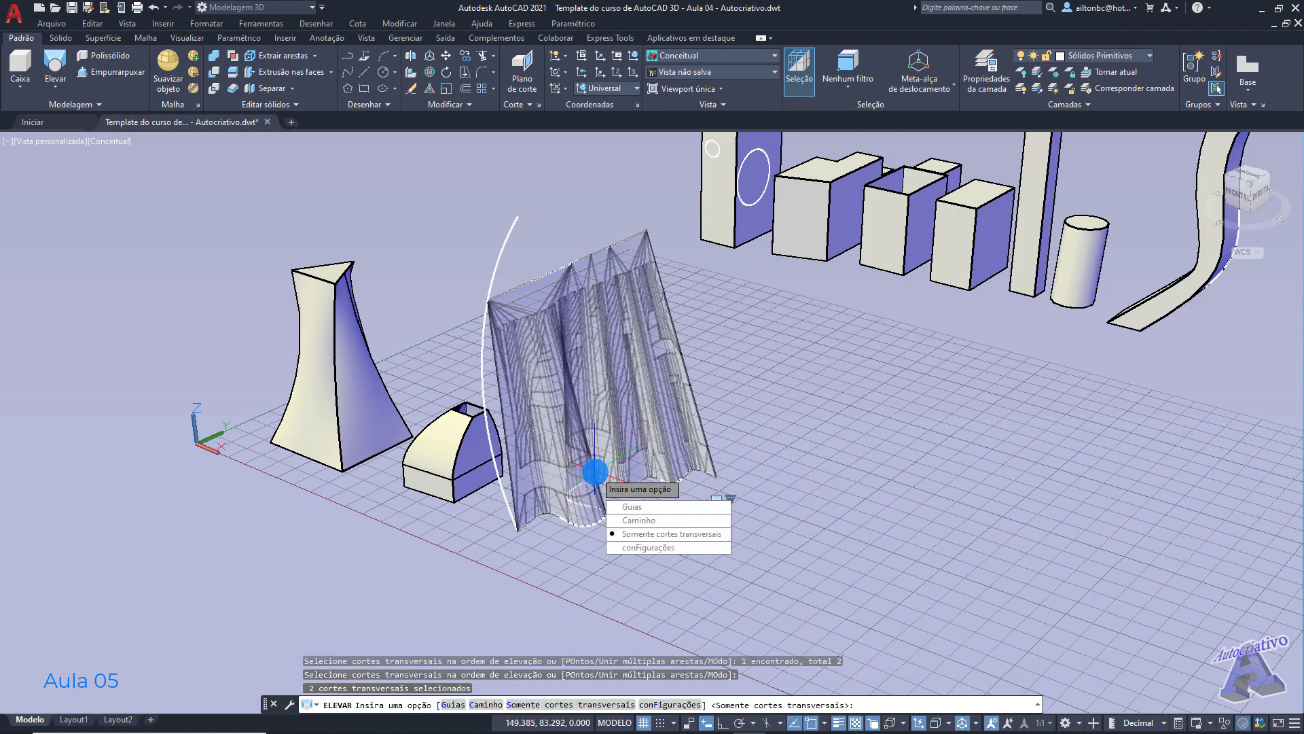
pyautogui.click(633, 507)
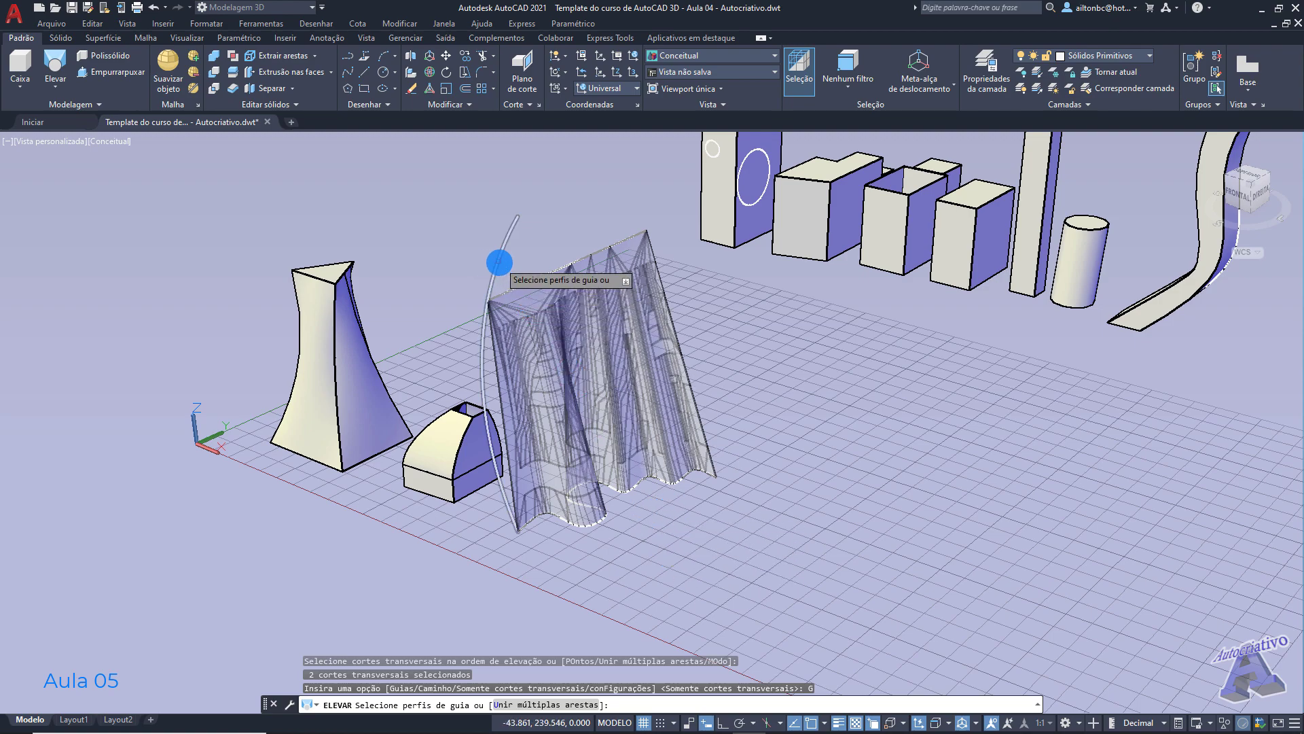
pyautogui.click(499, 262)
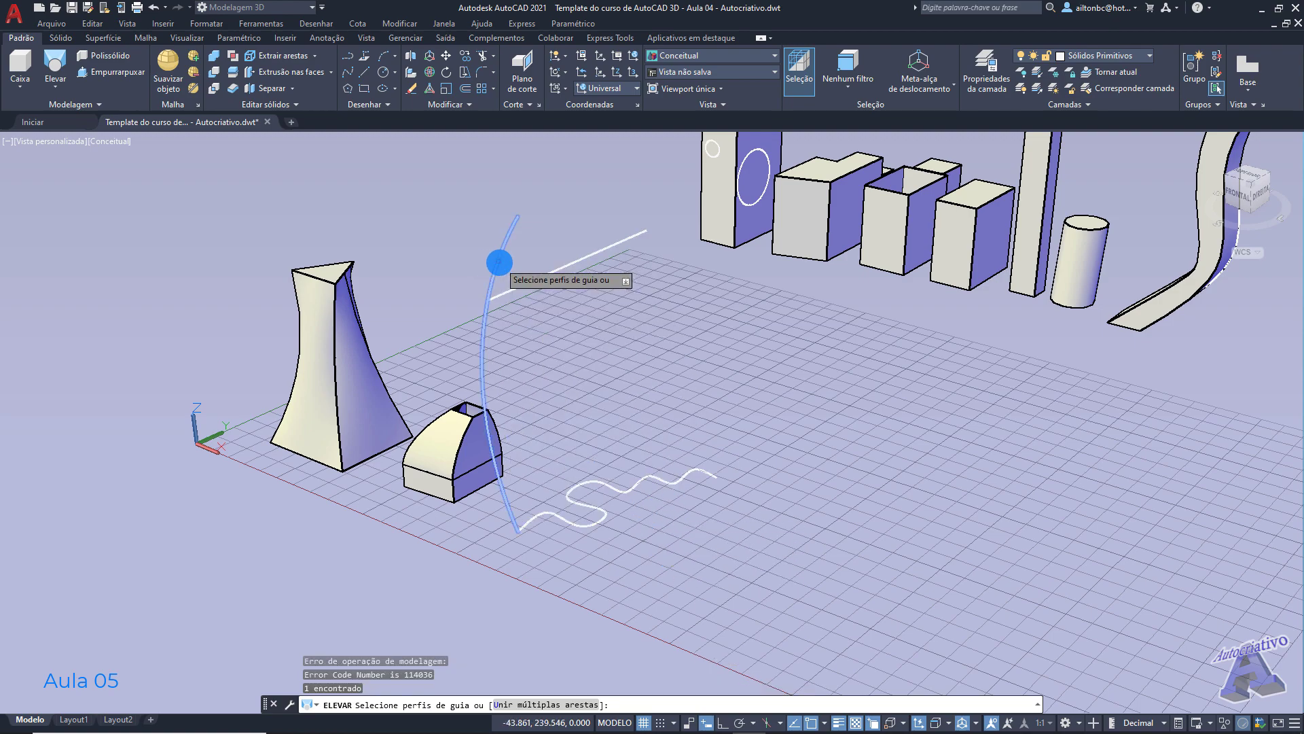
pyautogui.press('Return')
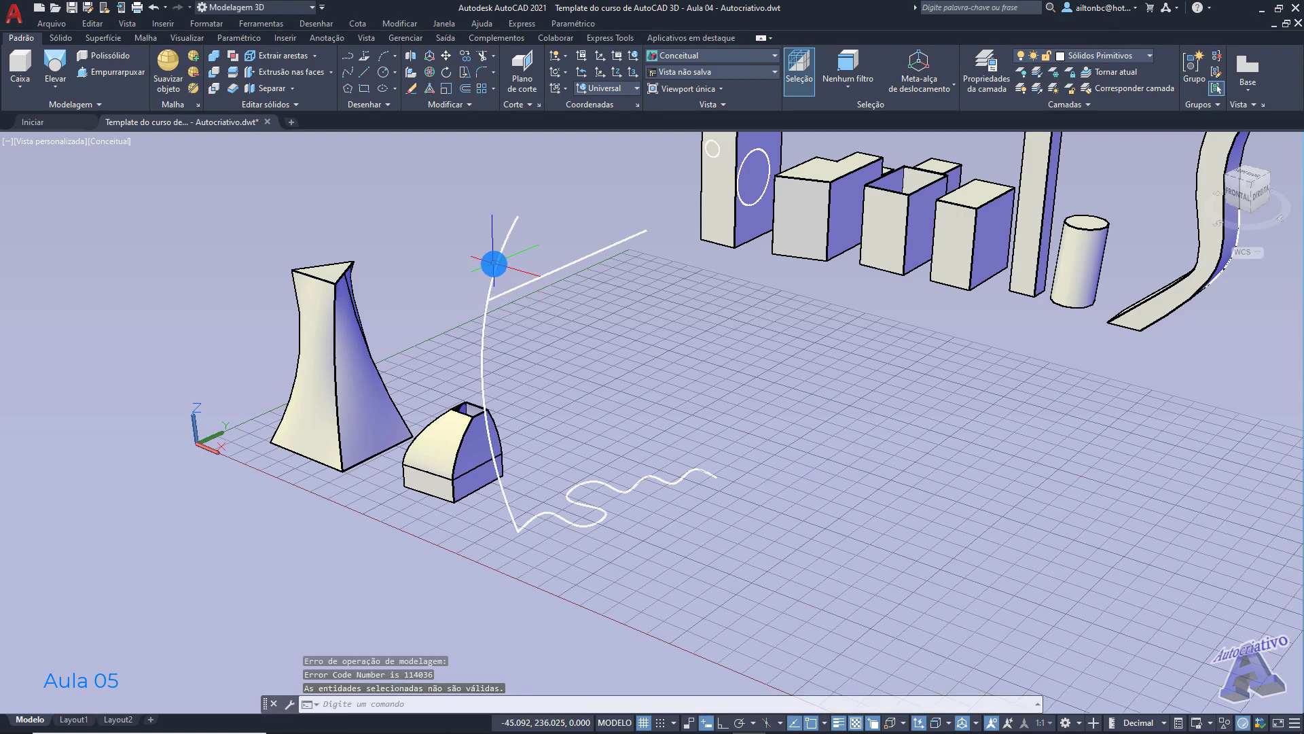
# Step: Replace the arc with a straight line joining the upper line's near endpoint to the wavy curve's near endpoint
pyautogui.click(498, 261)
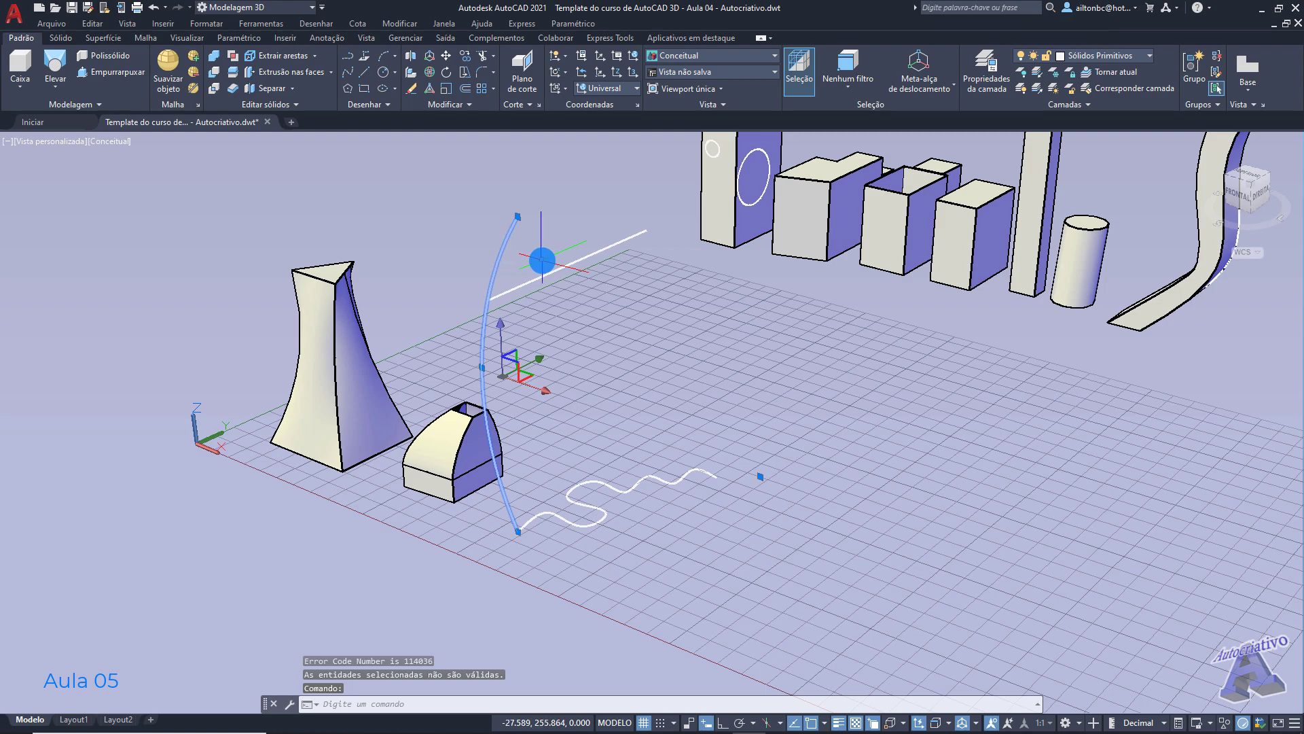
pyautogui.press('Delete')
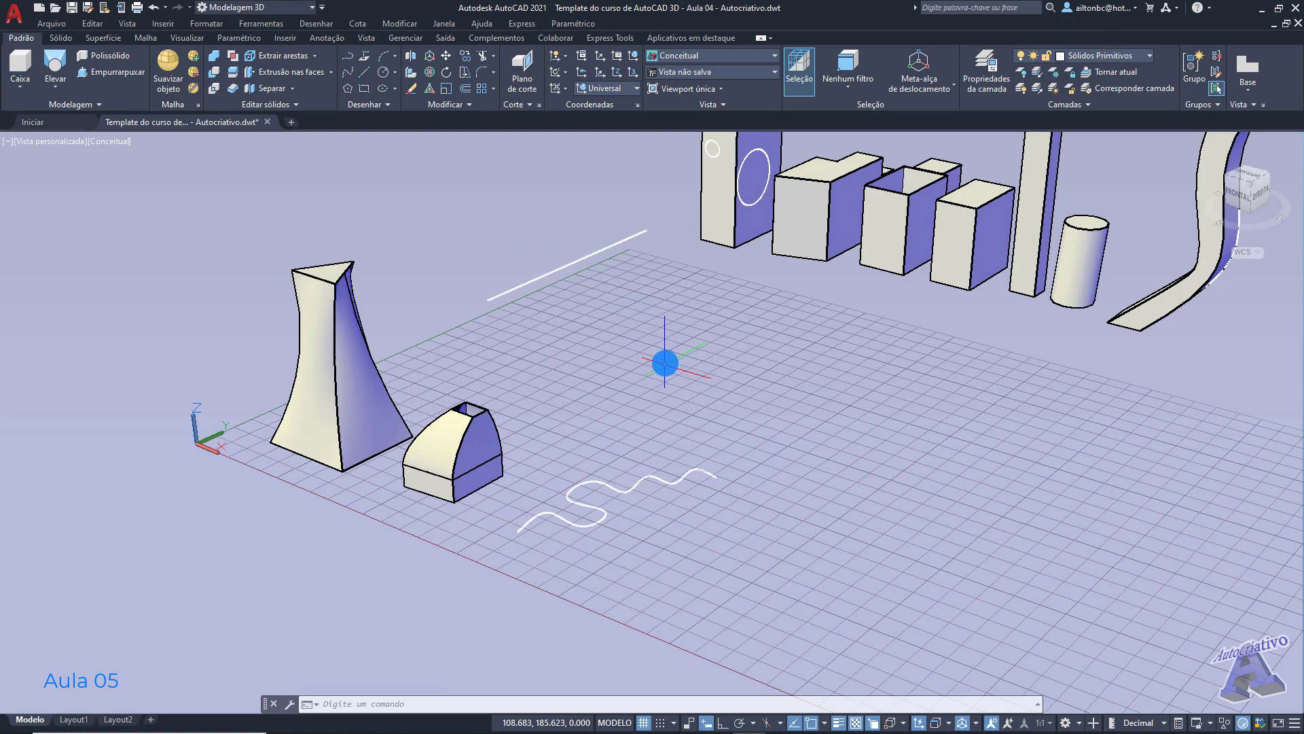
pyautogui.moveTo(669, 344); pyautogui.dragTo(699, 332, button='middle')
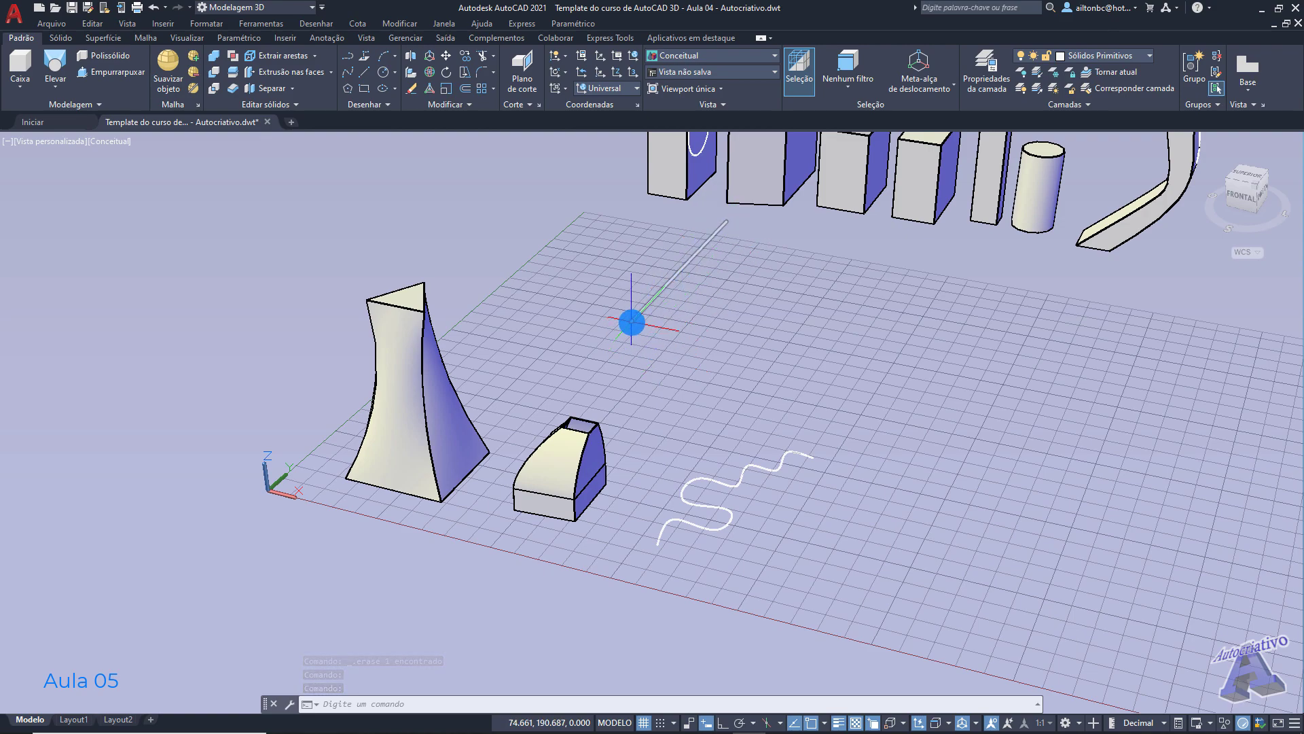
pyautogui.write('l')
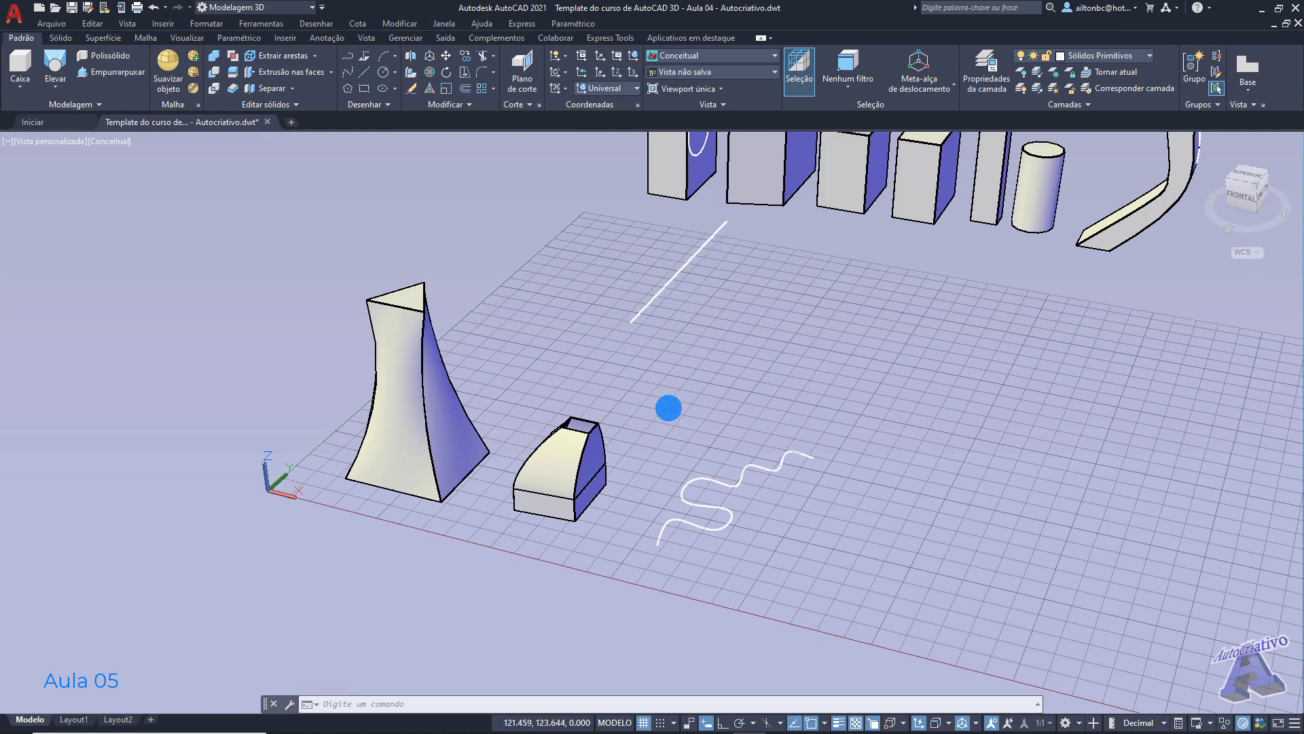
pyautogui.press('Return')
pyautogui.click(632, 322)
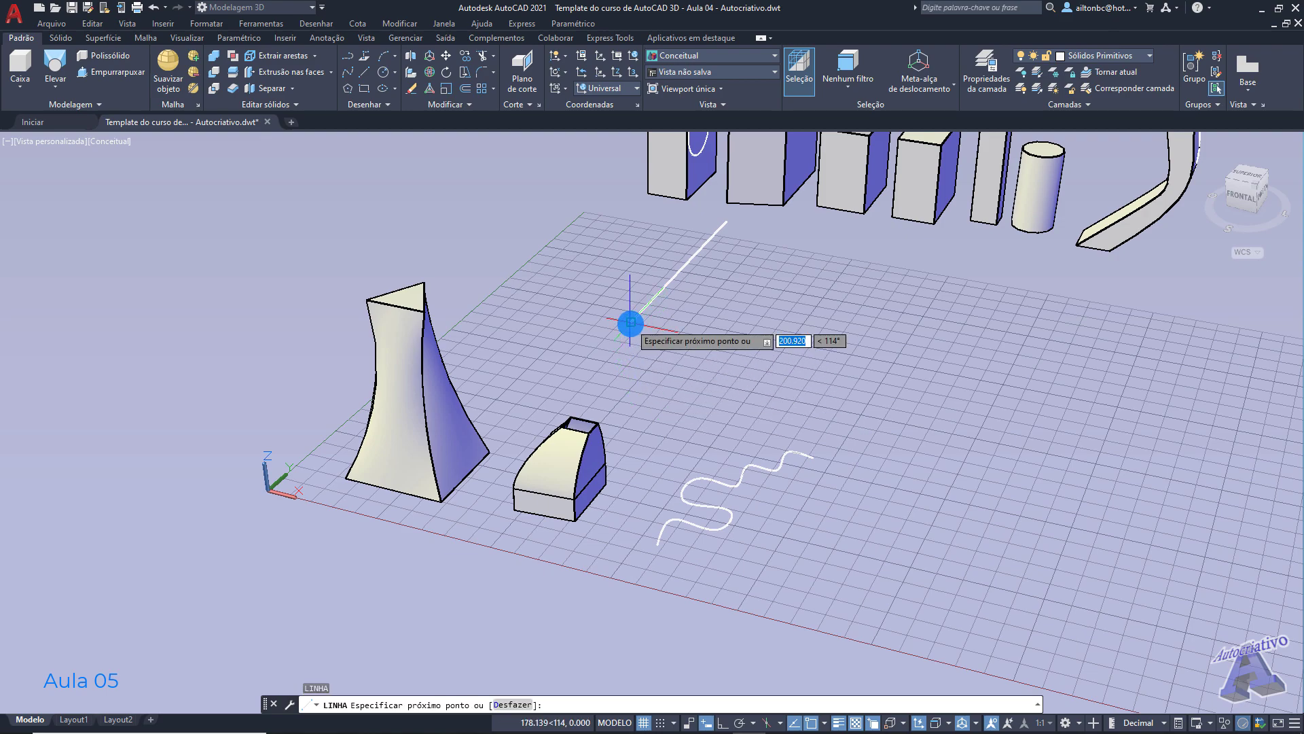
pyautogui.press('Escape')
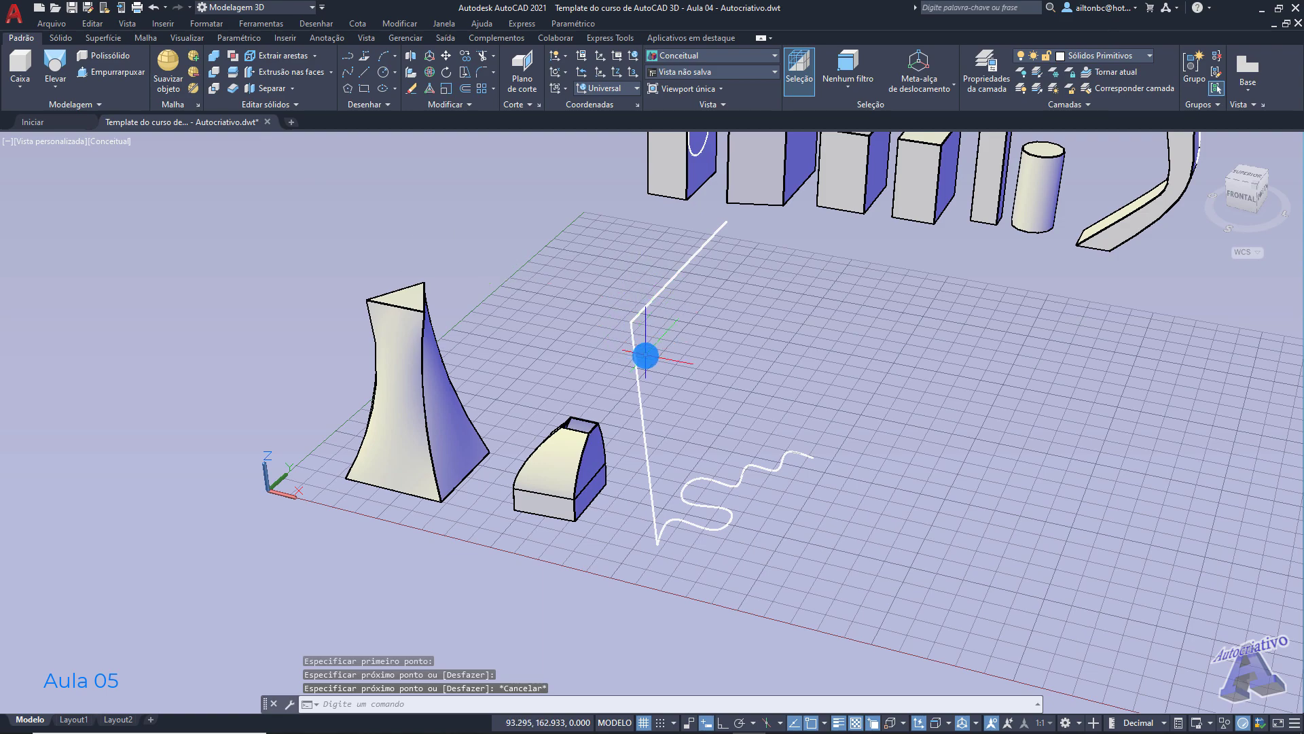
# Step: Loft from the upper straight line to the wavy curve using the Guides (Guias) option with the connecting line as the guide
pyautogui.click(53, 70)
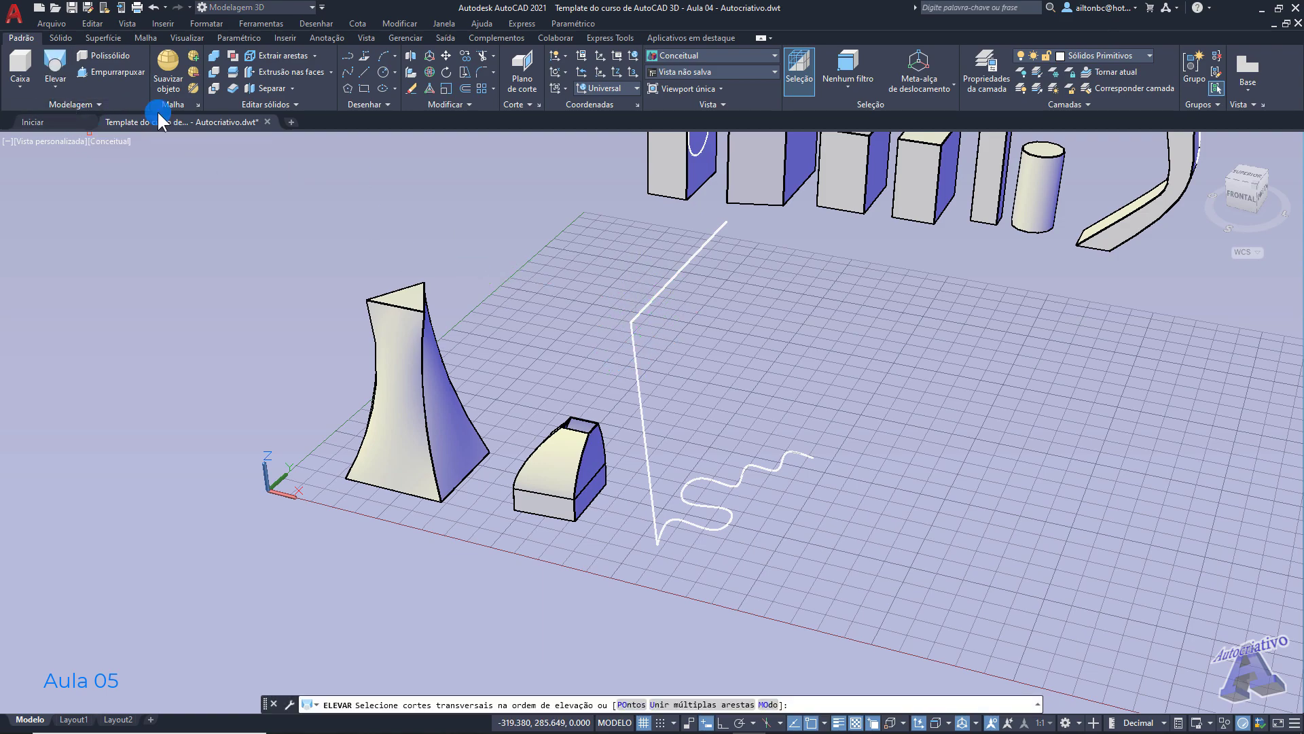
pyautogui.click(668, 284)
pyautogui.click(736, 482)
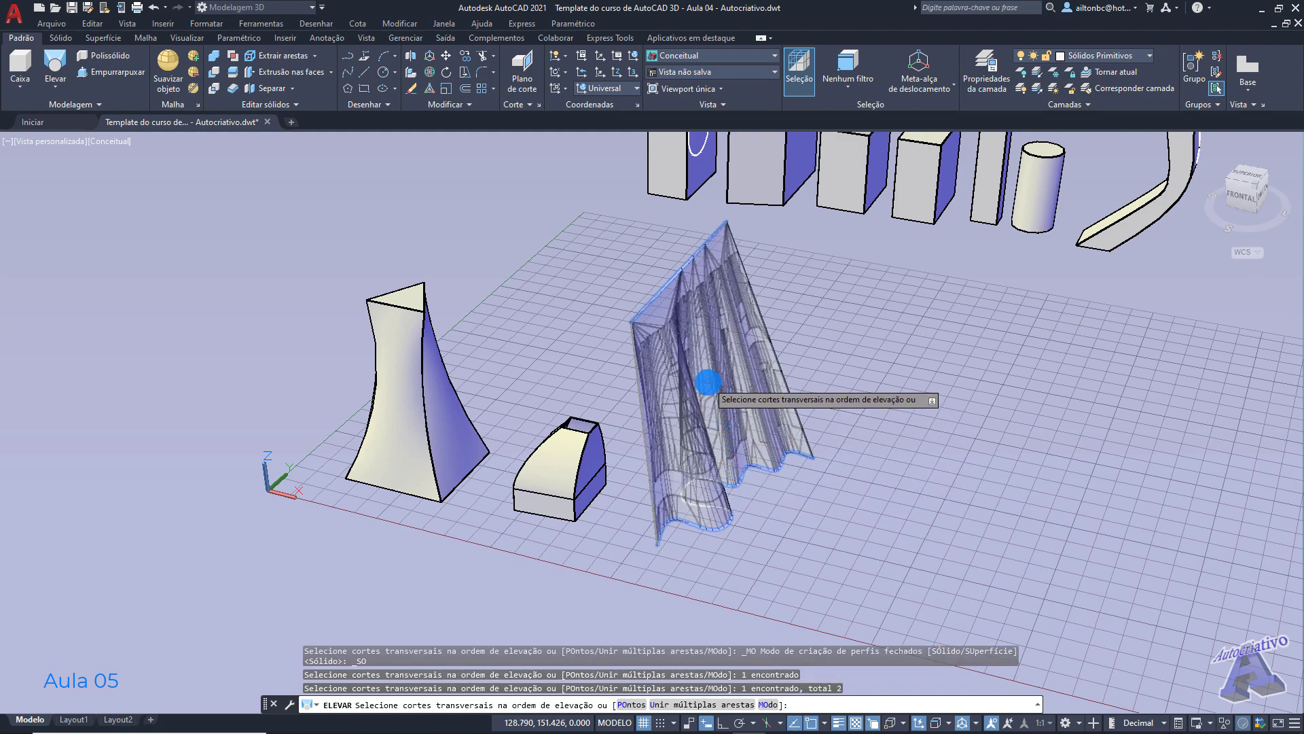
pyautogui.press('Return')
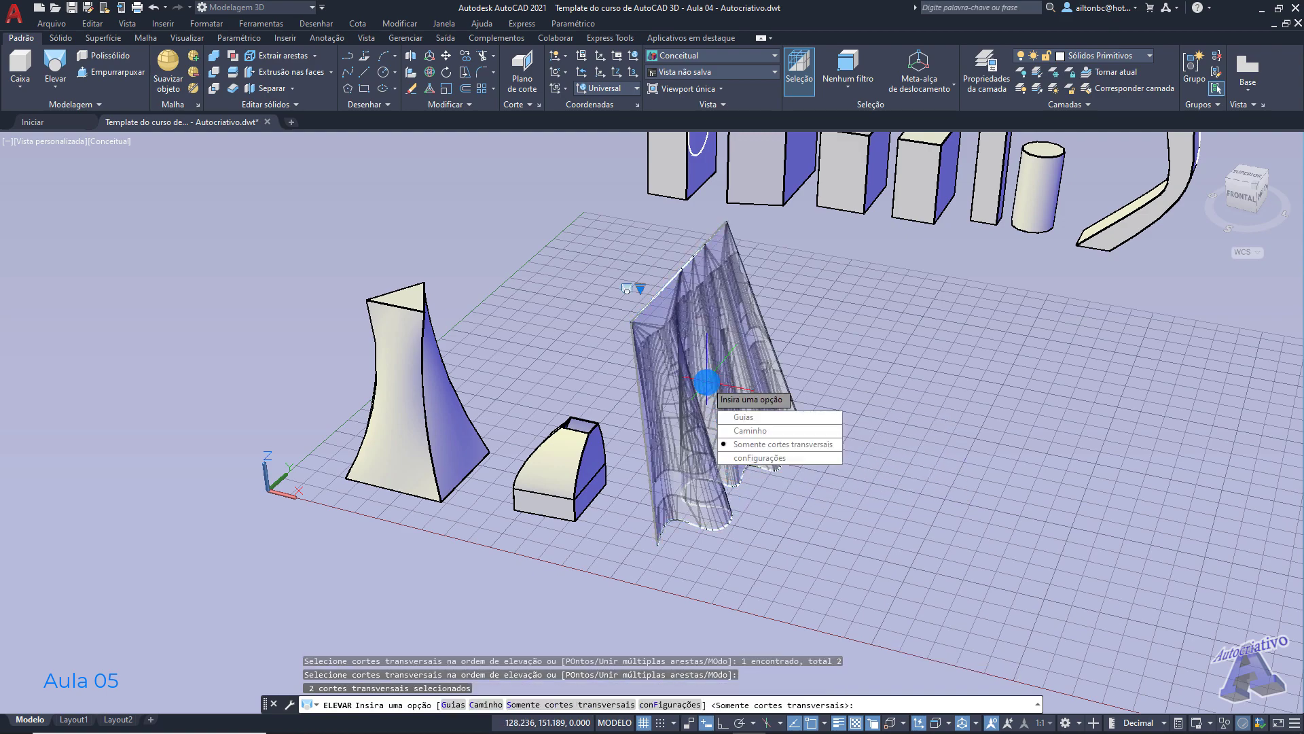
pyautogui.click(749, 418)
pyautogui.click(634, 376)
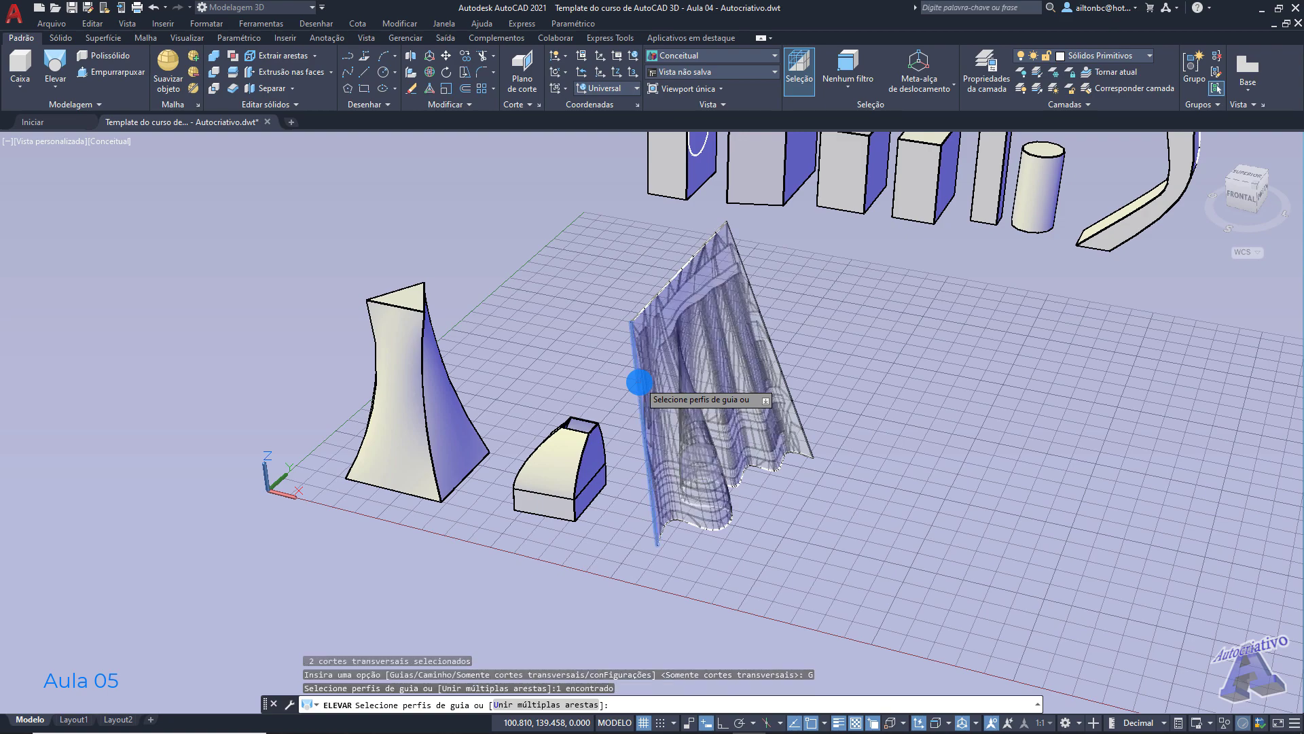
pyautogui.scroll(5, 719, 386)
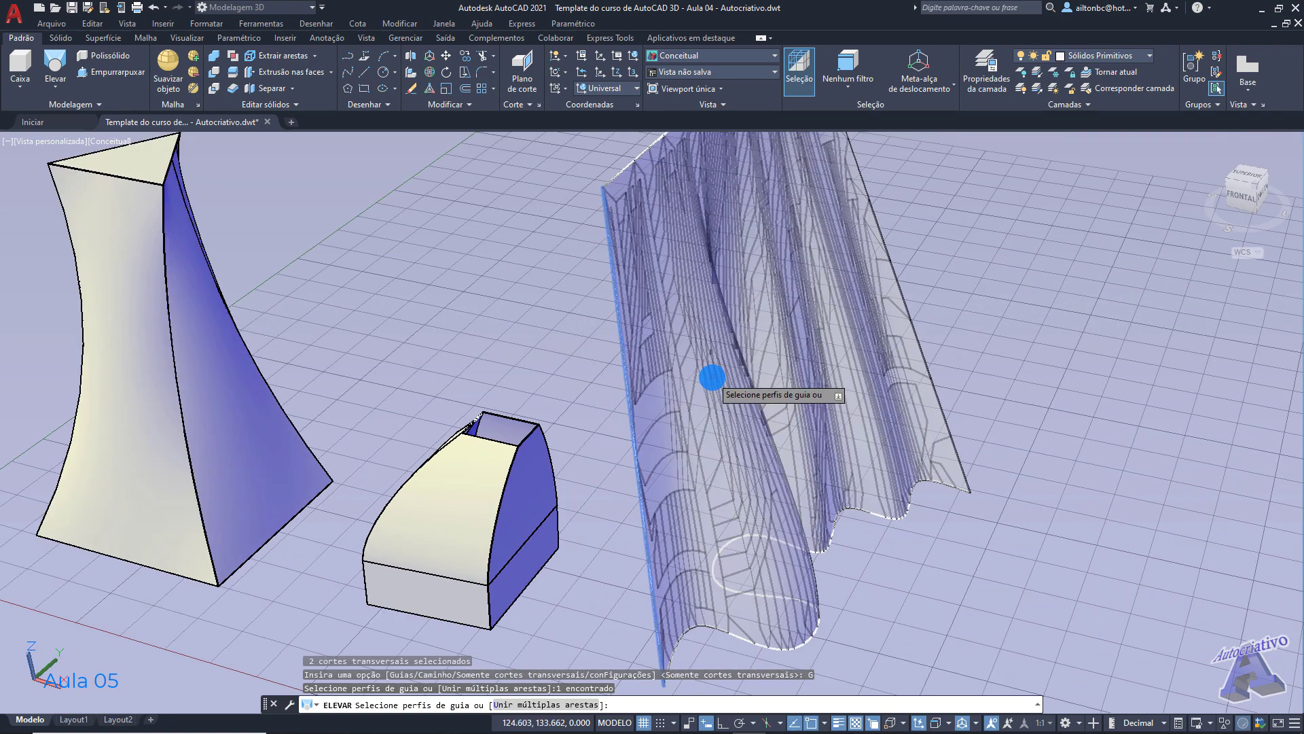
pyautogui.press('Return')
pyautogui.scroll(-5, 712, 377)
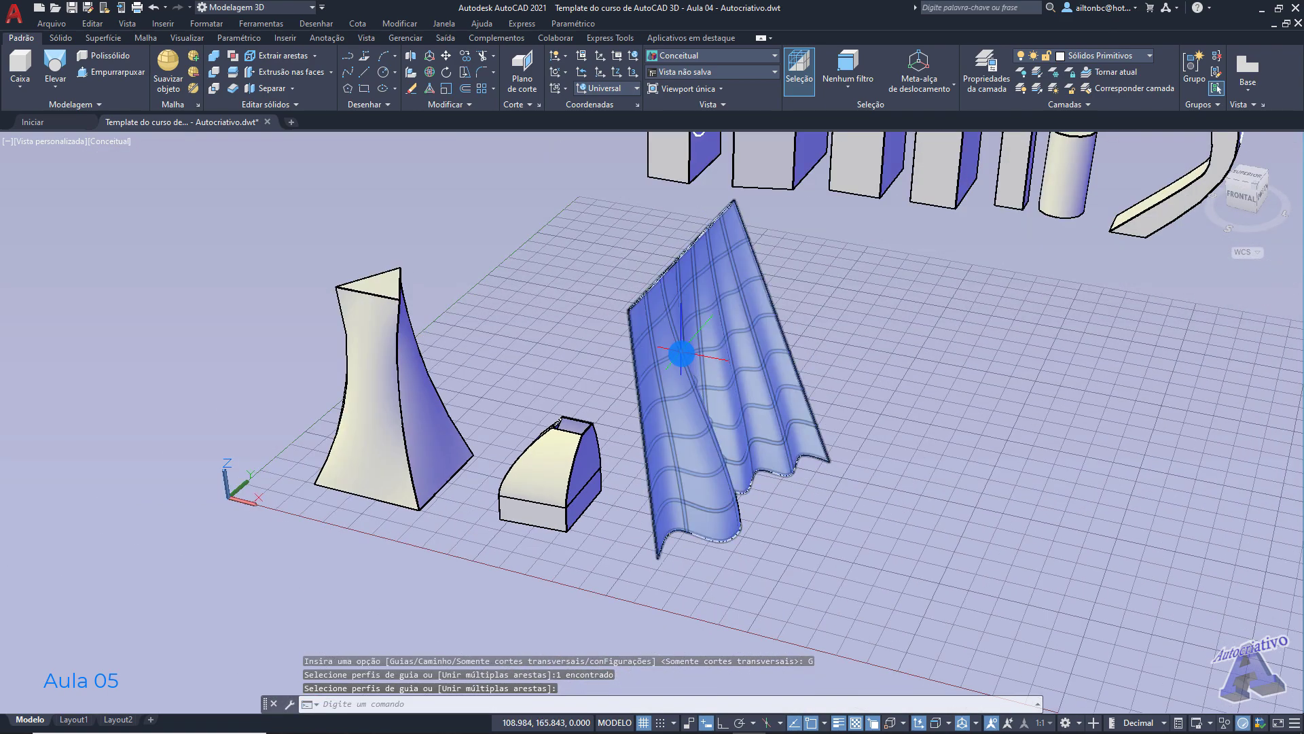
pyautogui.keyDown('shift'); pyautogui.moveTo(707, 377); pyautogui.dragTo(543, 297, button='middle'); pyautogui.keyUp('shift')
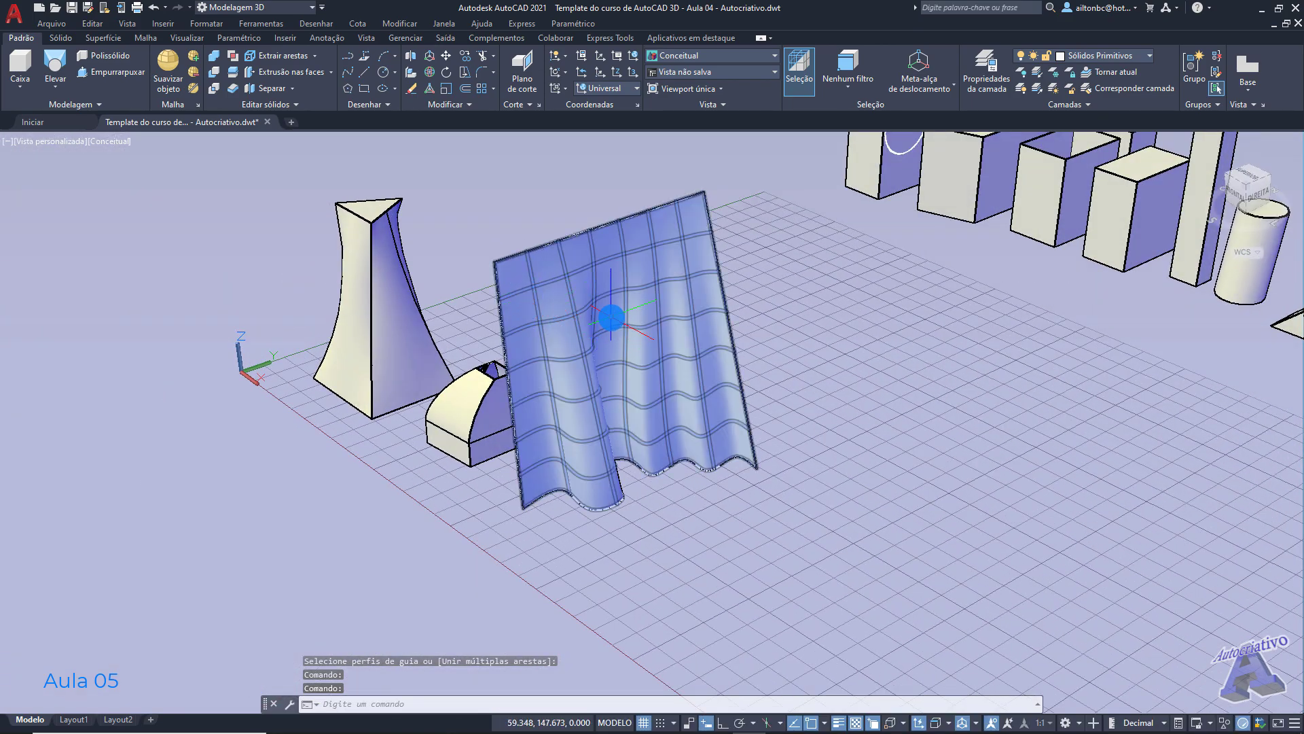
# Step: Draw two concentric circles in front of the curtain surface, the outer with a radius of about 26.8 and the inner about half that
pyautogui.keyDown('shift'); pyautogui.moveTo(641, 358); pyautogui.dragTo(626, 462, button='middle'); pyautogui.keyUp('shift')
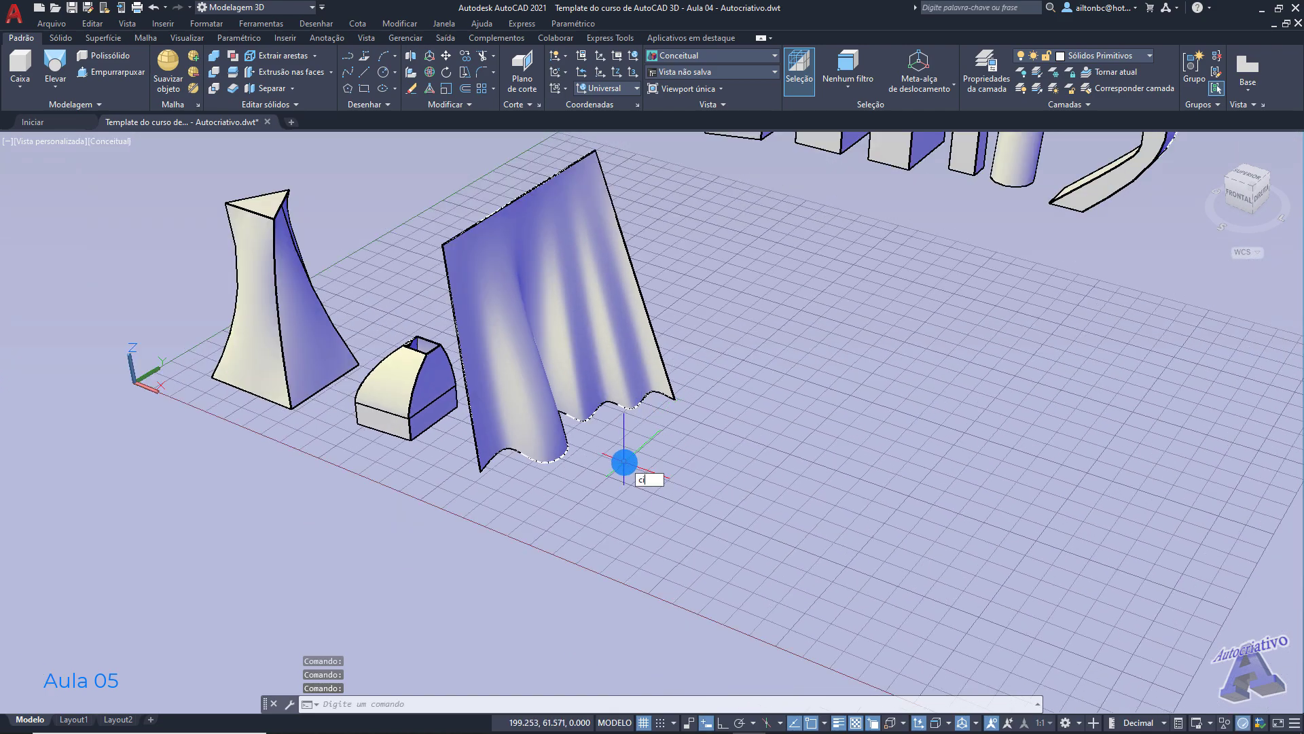
pyautogui.press('Return')
pyautogui.click(712, 498)
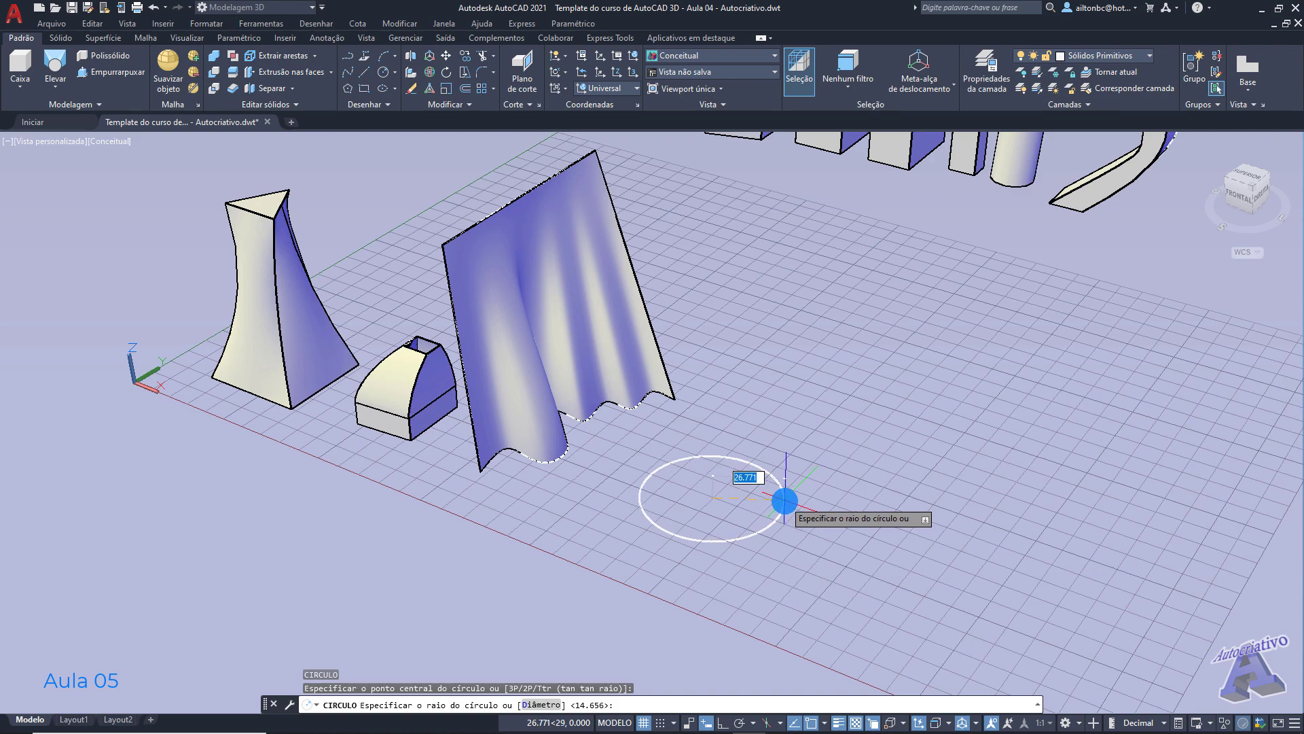
pyautogui.click(784, 501)
pyautogui.press('Return')
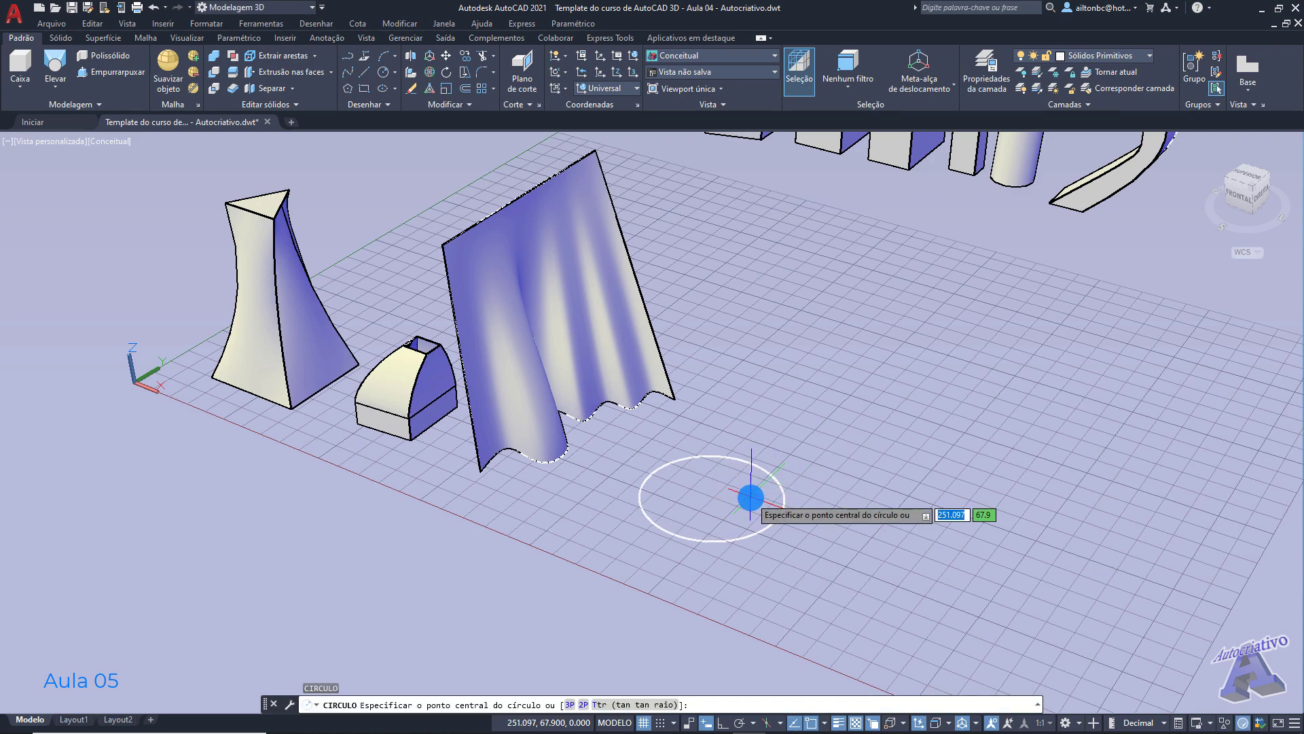
pyautogui.click(714, 500)
pyautogui.click(751, 503)
# Step: Raise the inner circle about 56 units along the Z axis and clear the selection
pyautogui.click(750, 502)
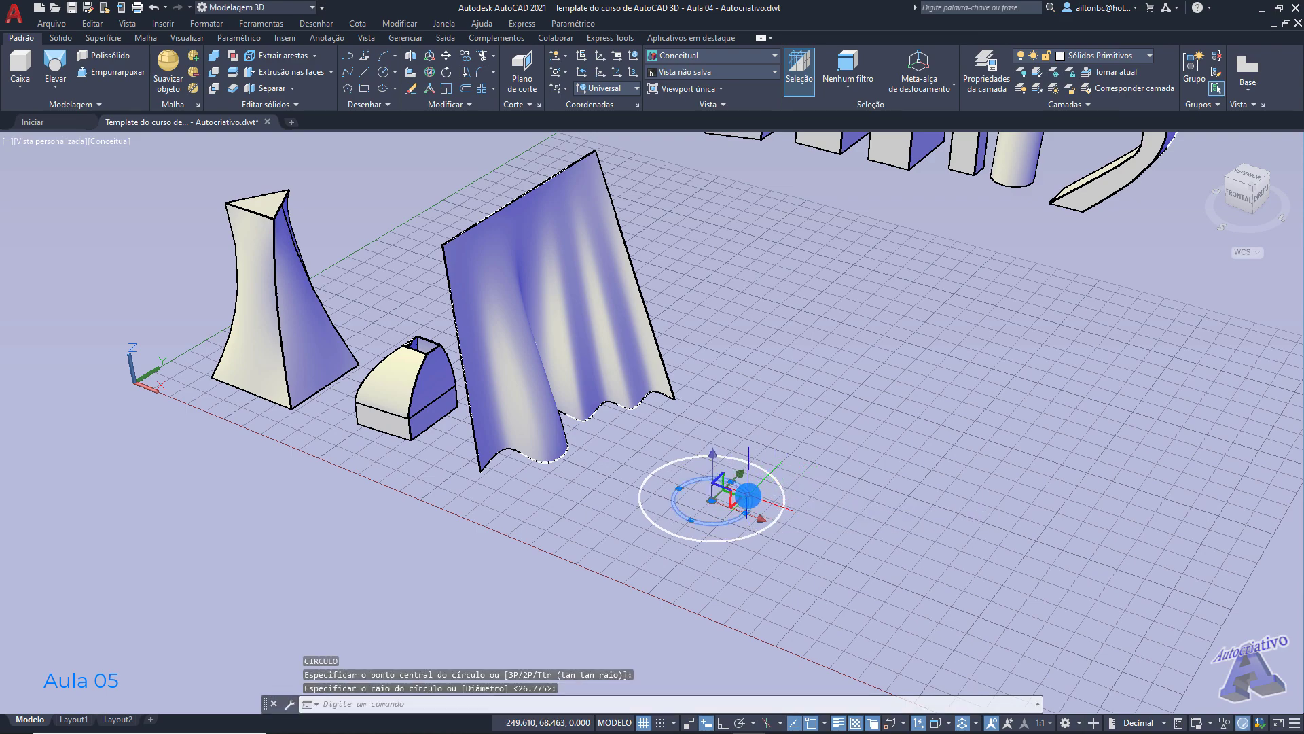
pyautogui.click(713, 477)
pyautogui.click(714, 370)
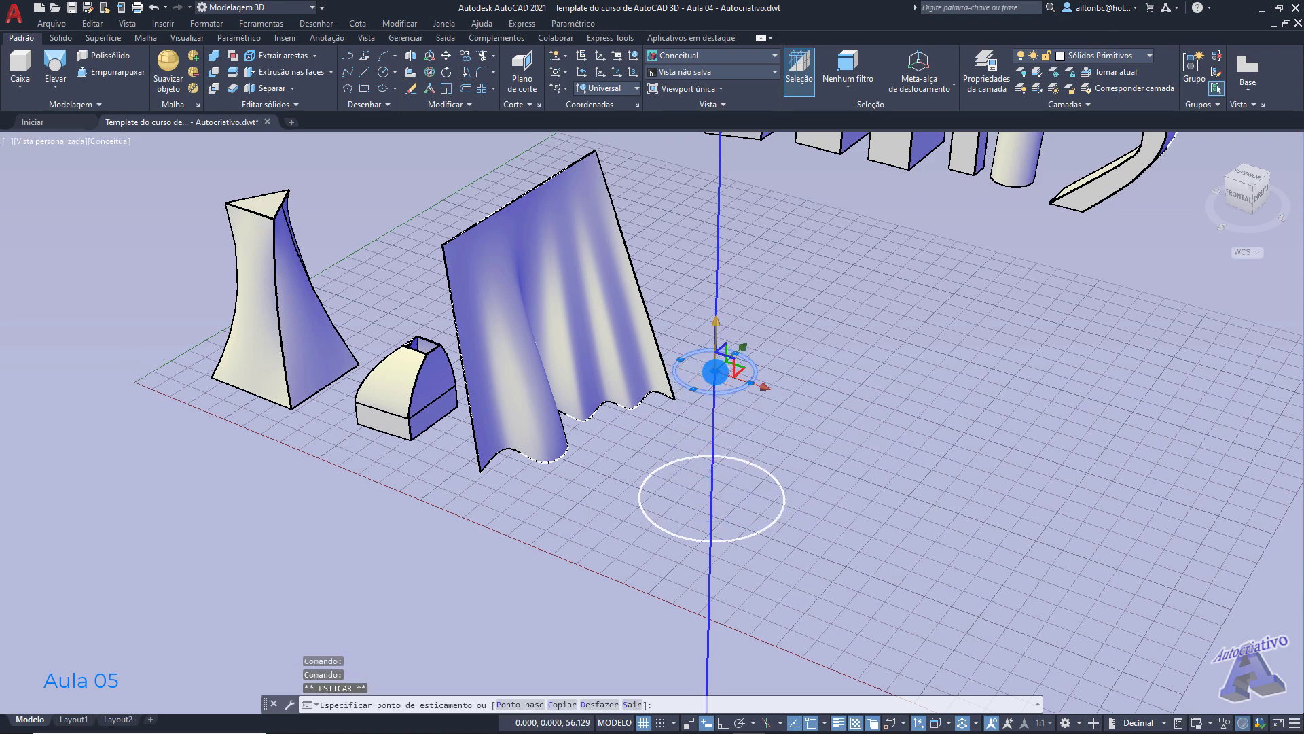
pyautogui.press('Escape')
# Step: Loft a solid from the raised small circle to the large base circle using cross sections only, viewing the loft settings without changing them
pyautogui.moveTo(801, 396); pyautogui.dragTo(761, 389, button='middle')
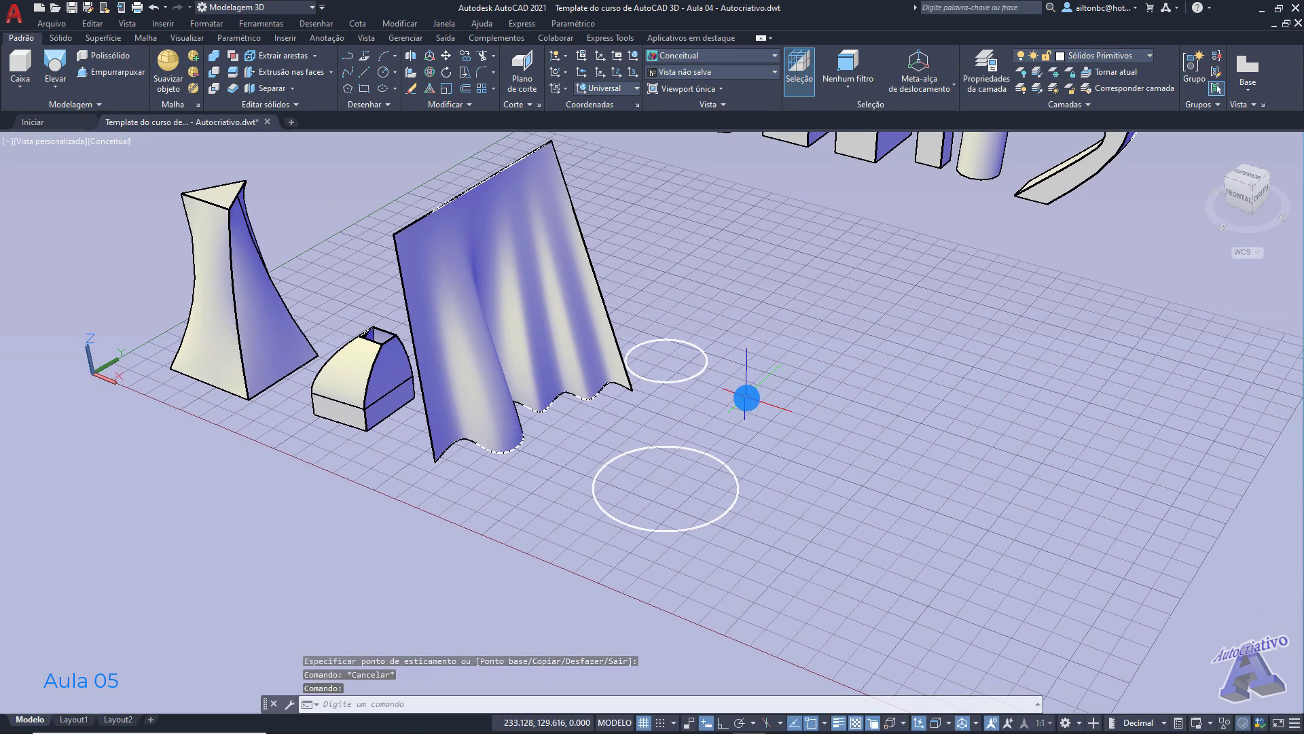
pyautogui.click(56, 64)
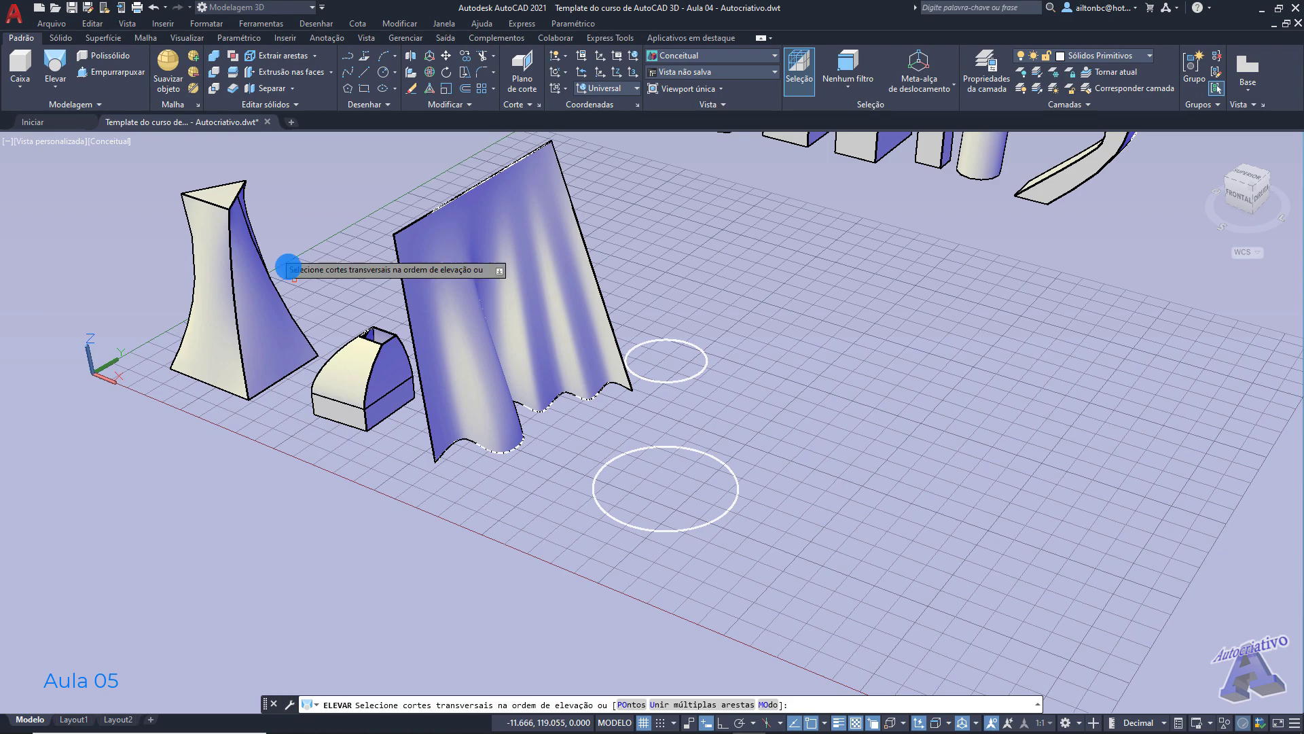
pyautogui.click(680, 381)
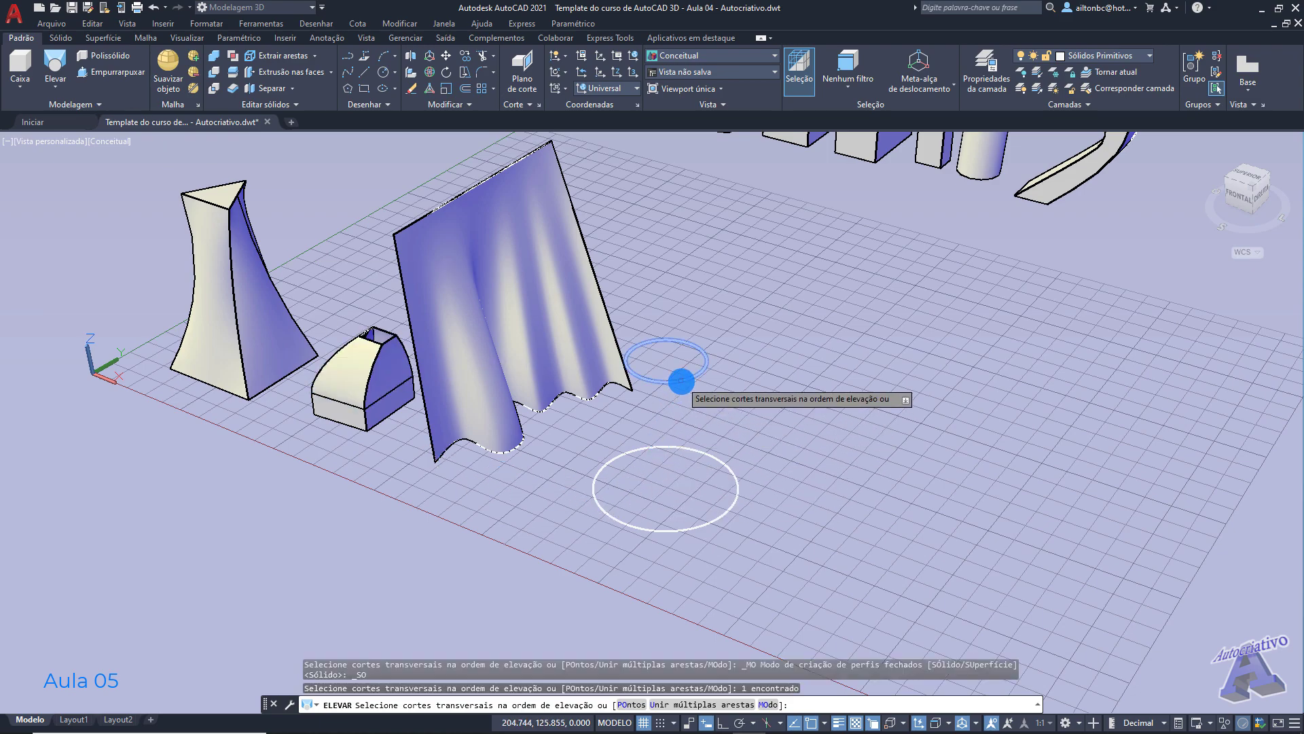
pyautogui.click(701, 450)
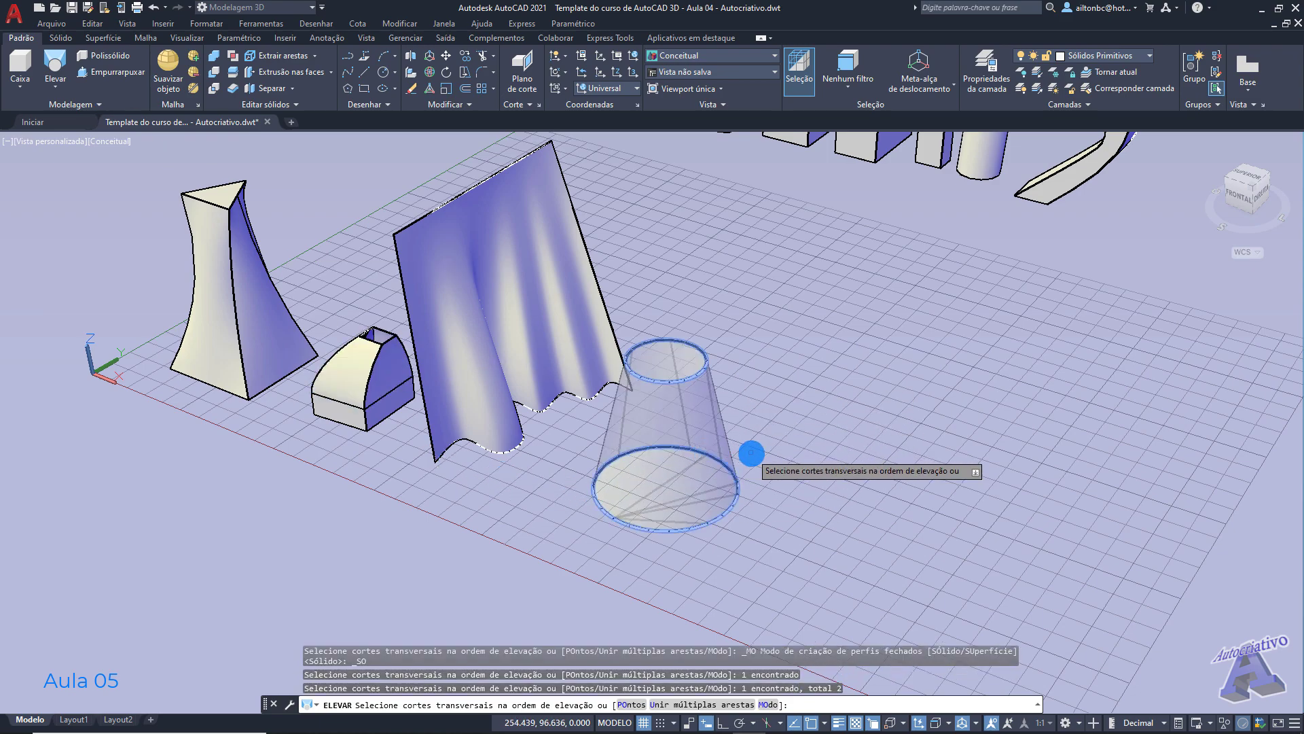
pyautogui.press('Return')
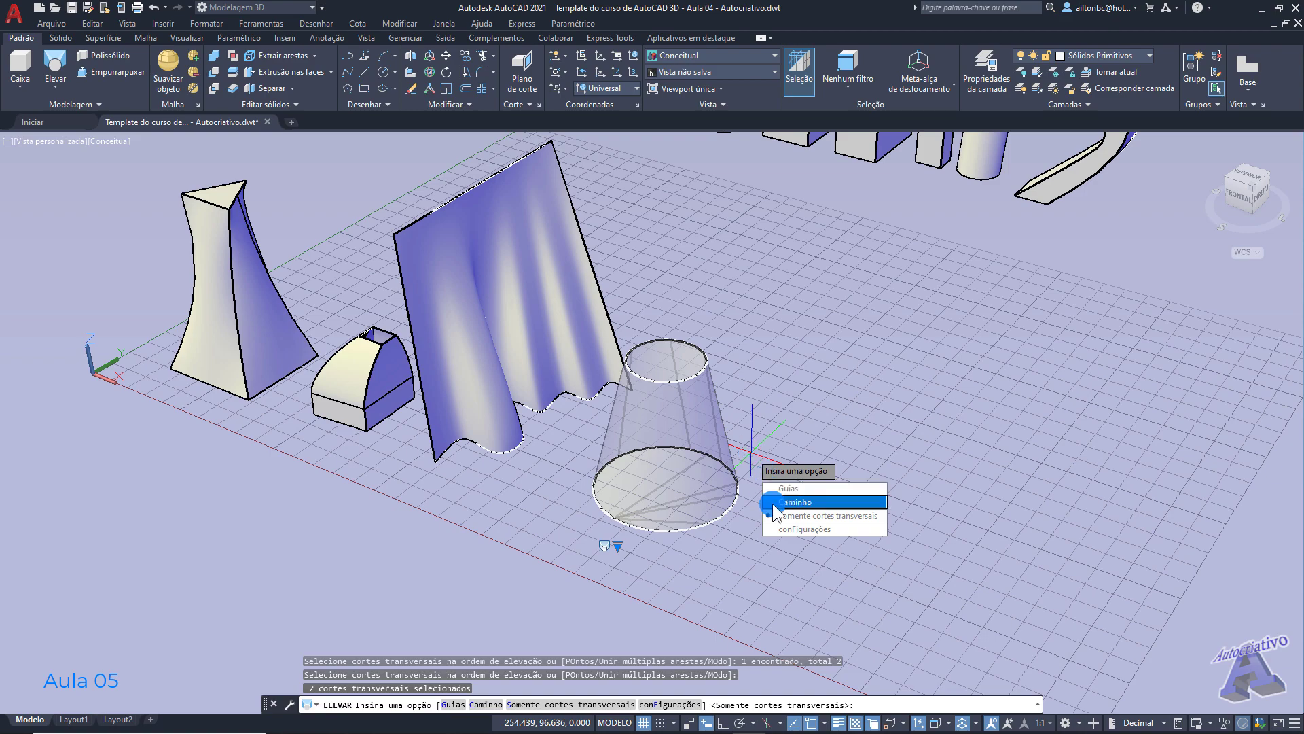
pyautogui.click(801, 529)
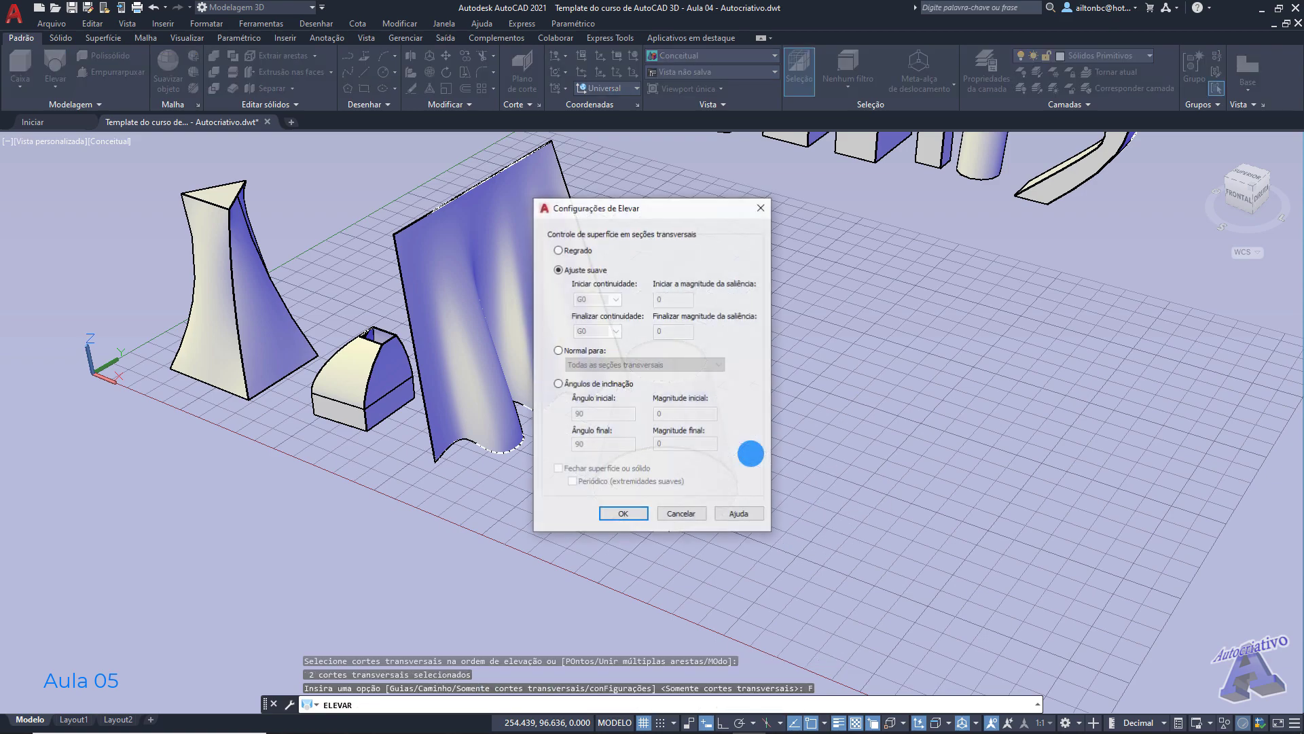
pyautogui.moveTo(650, 212); pyautogui.dragTo(919, 245)
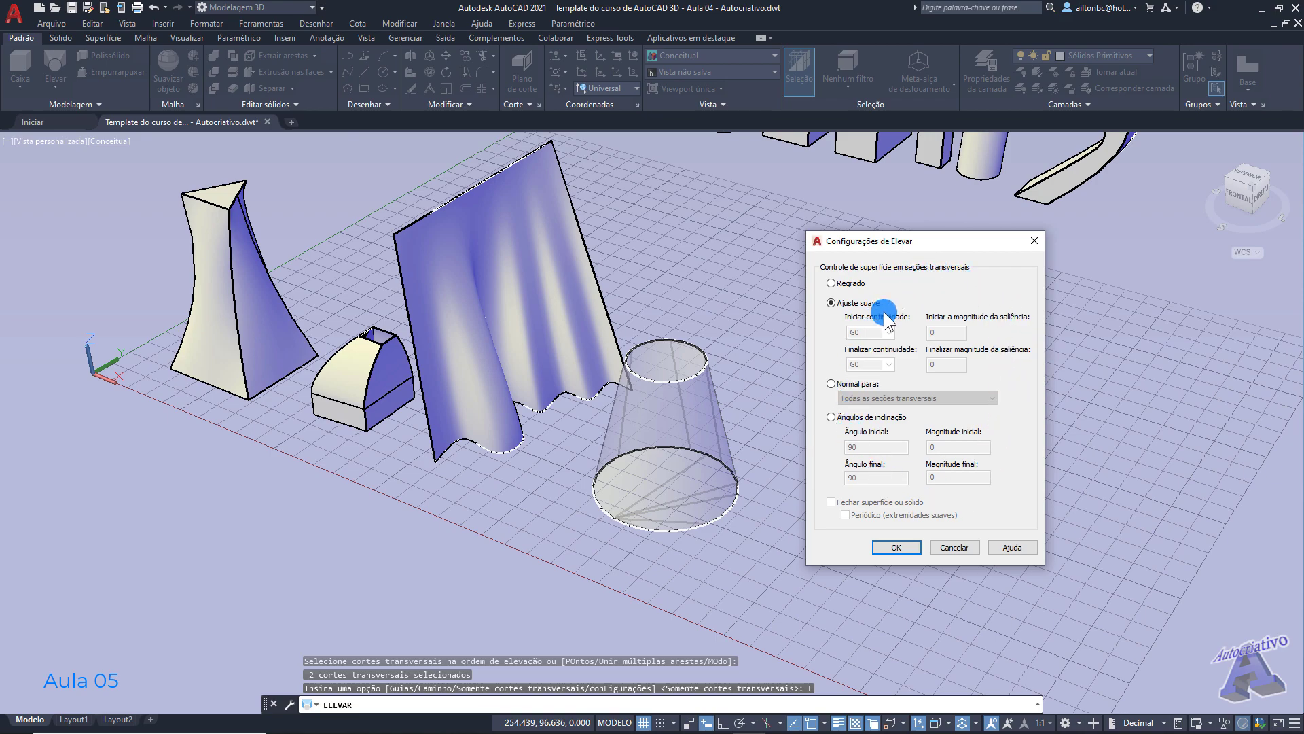
pyautogui.moveTo(917, 252); pyautogui.dragTo(907, 289)
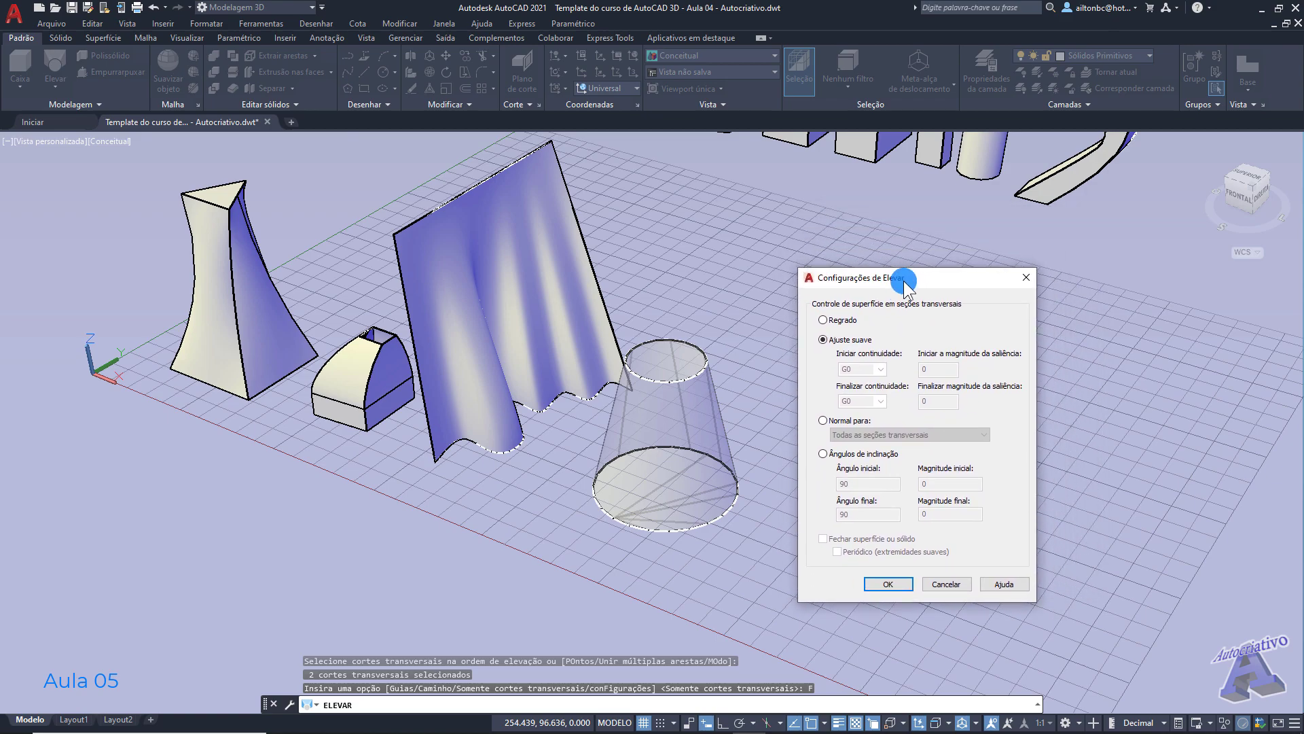
pyautogui.click(950, 584)
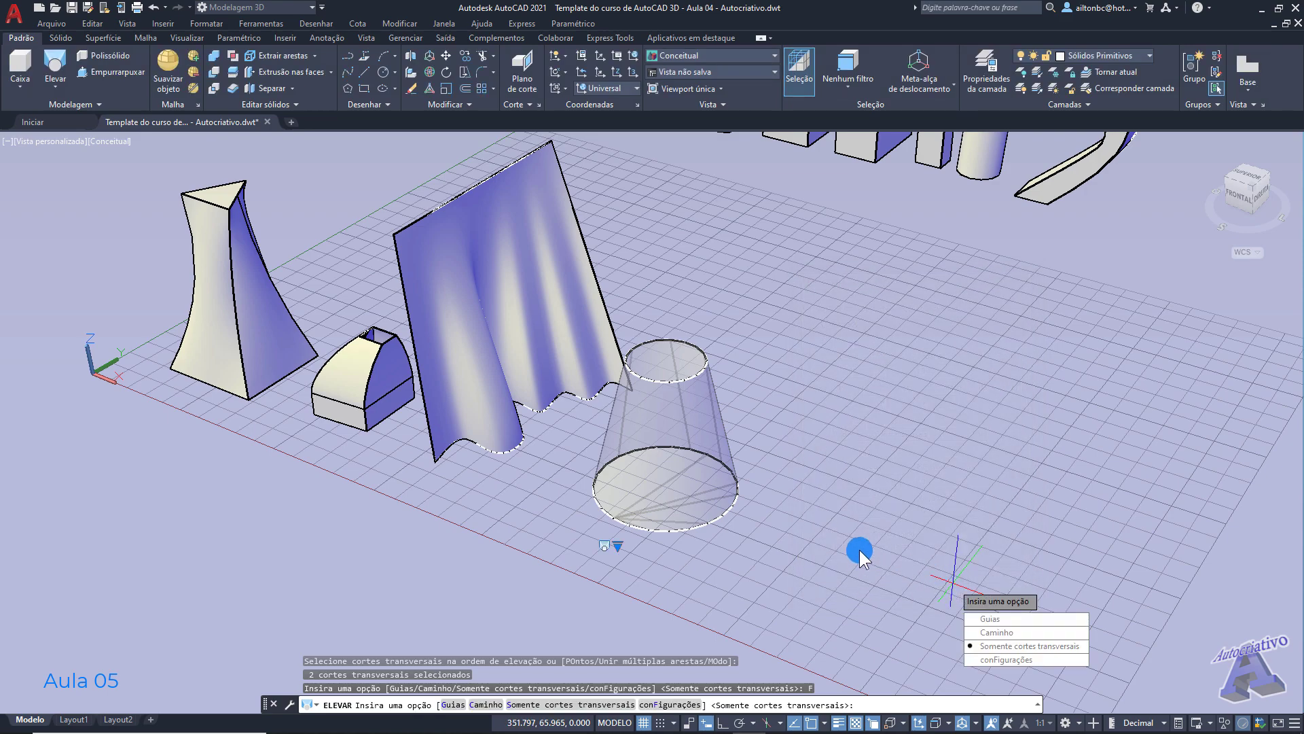
pyautogui.press('Return')
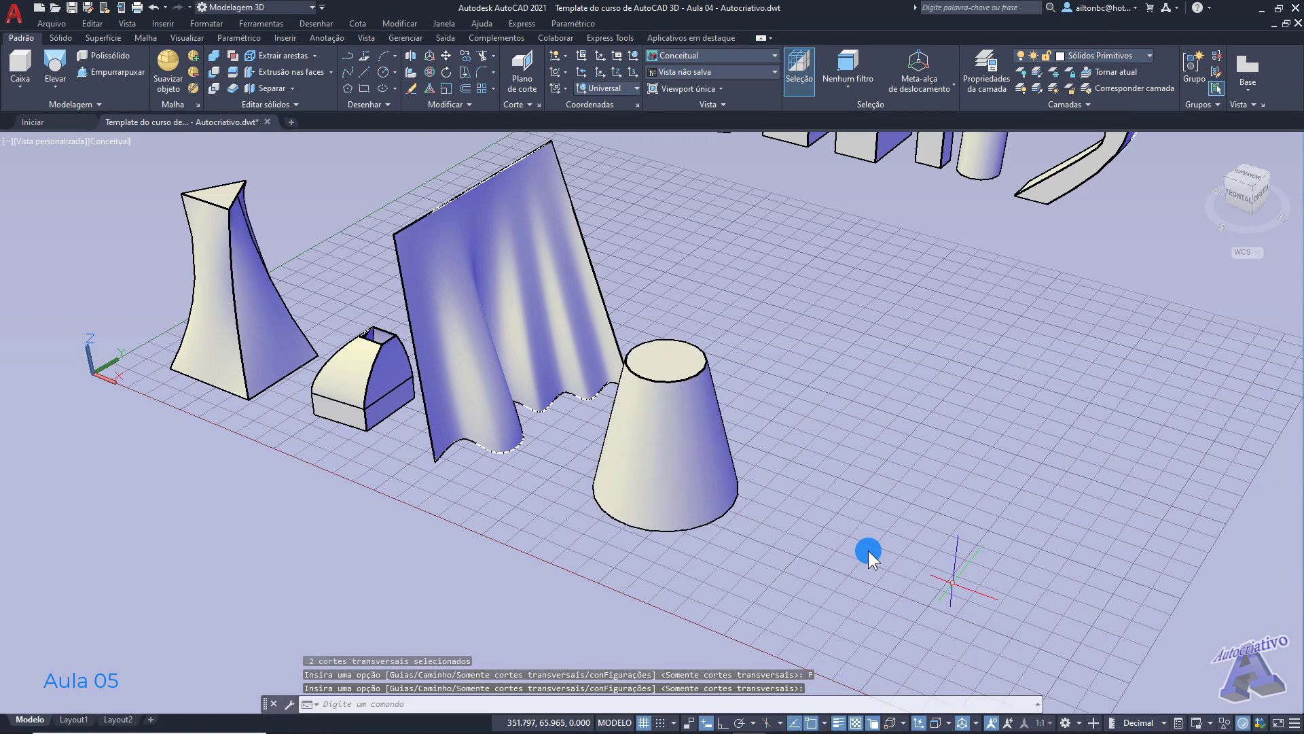
# Step: Delete the cone-like lofted solid in front of the curtain surface
pyautogui.click(771, 515)
pyautogui.click(713, 470)
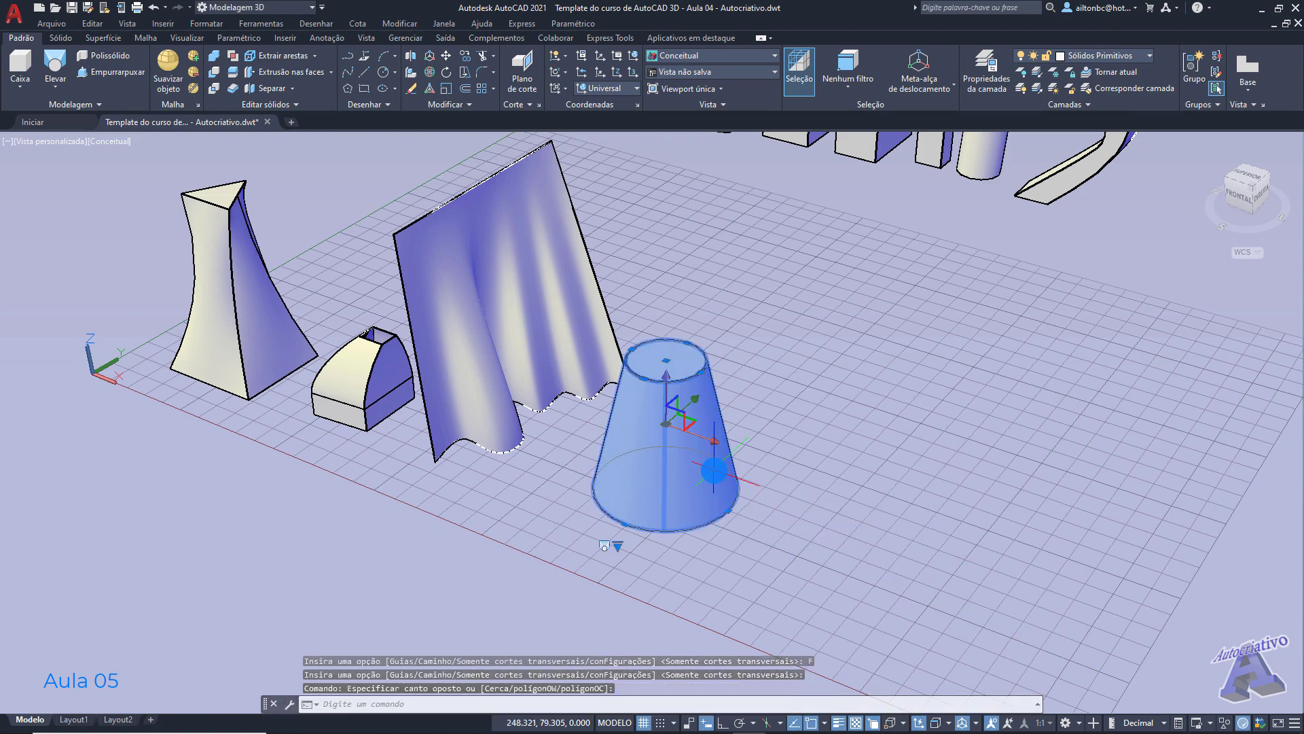
pyautogui.press('Delete')
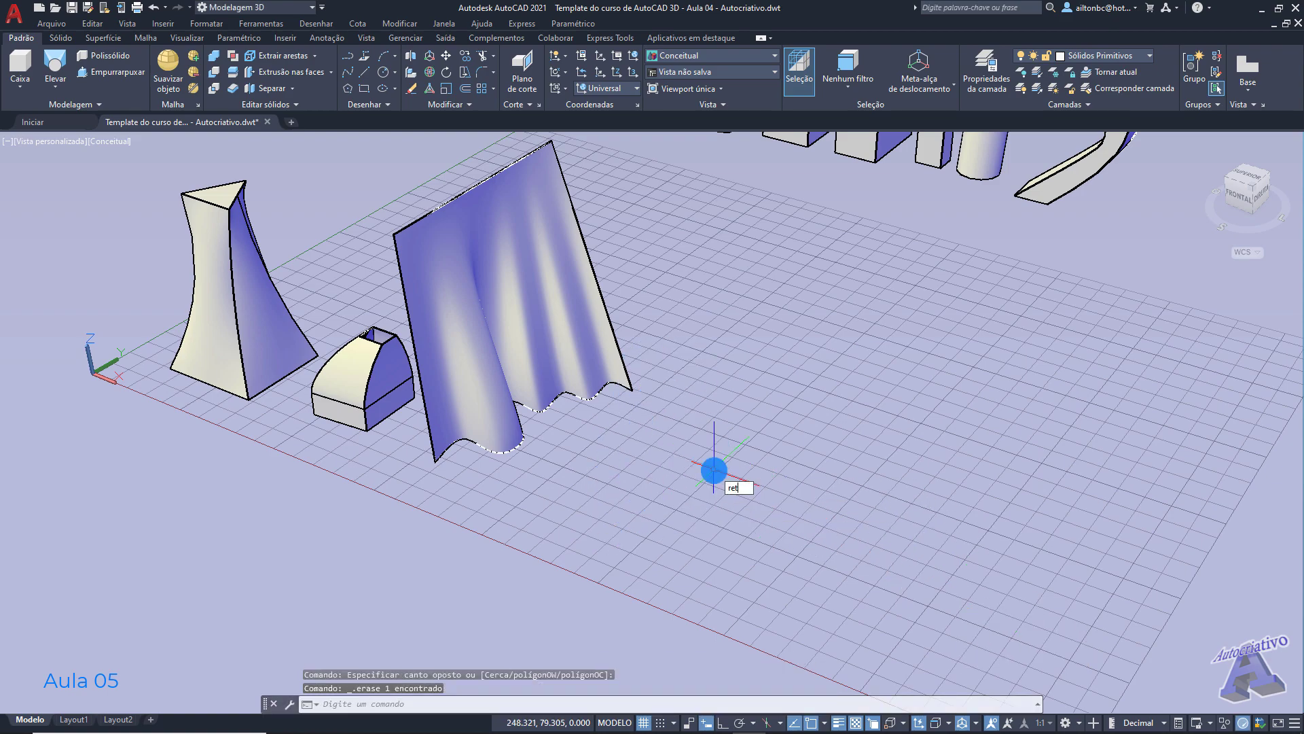
# Step: Draw a rectangle on the ground plane in front of the curtain surface and a smaller circle centred inside it
pyautogui.press('Return')
pyautogui.click(677, 524)
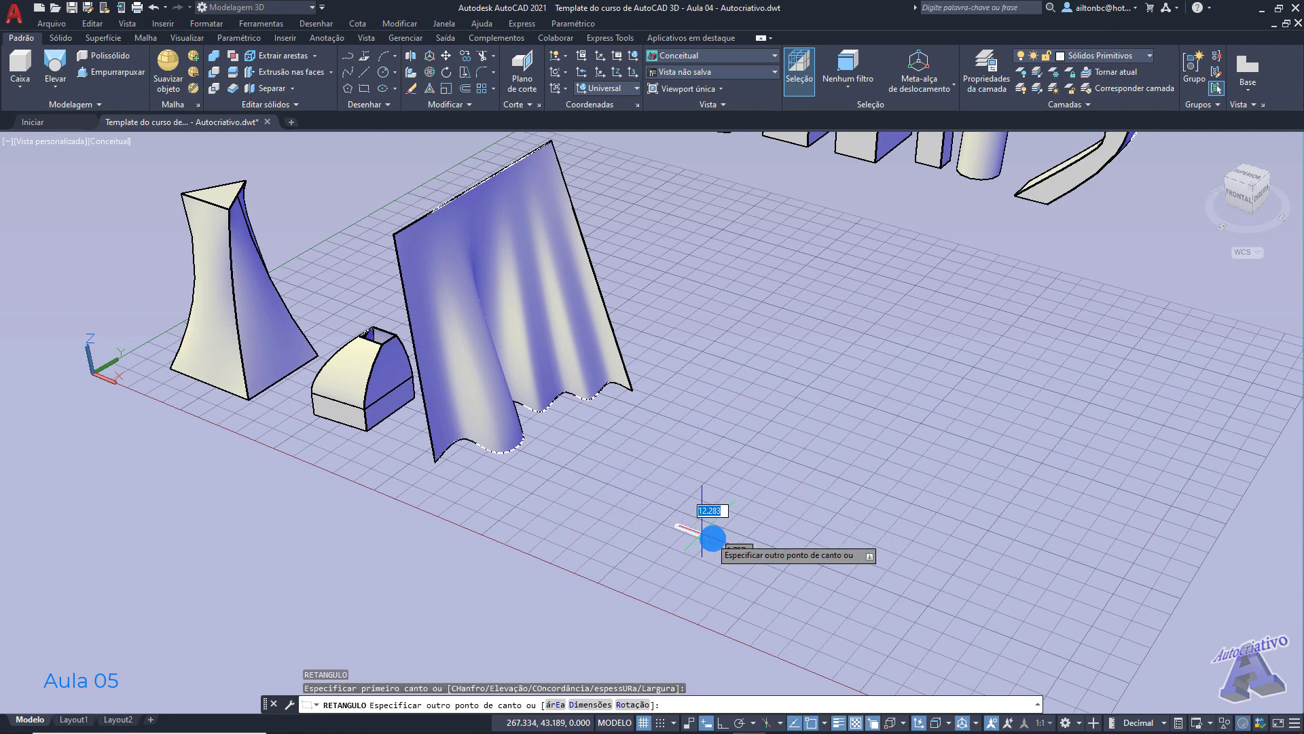
pyautogui.click(834, 504)
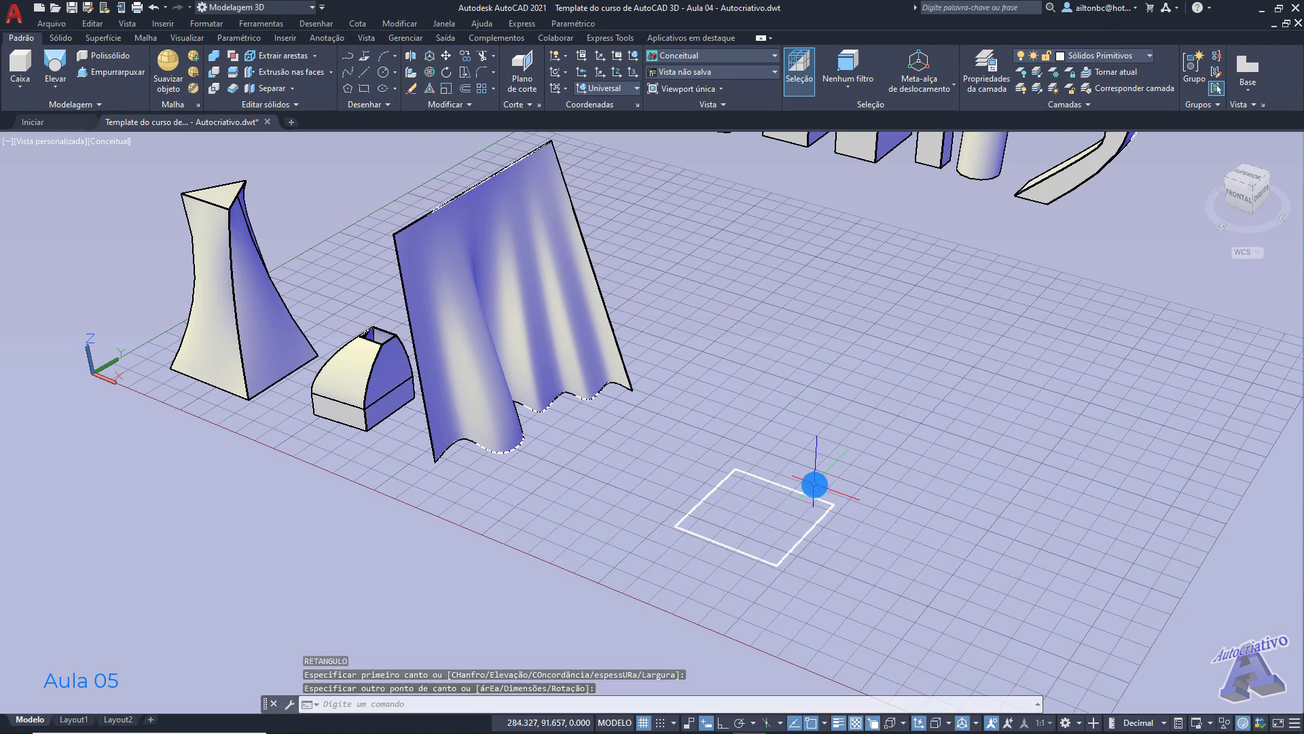
pyautogui.press('Return')
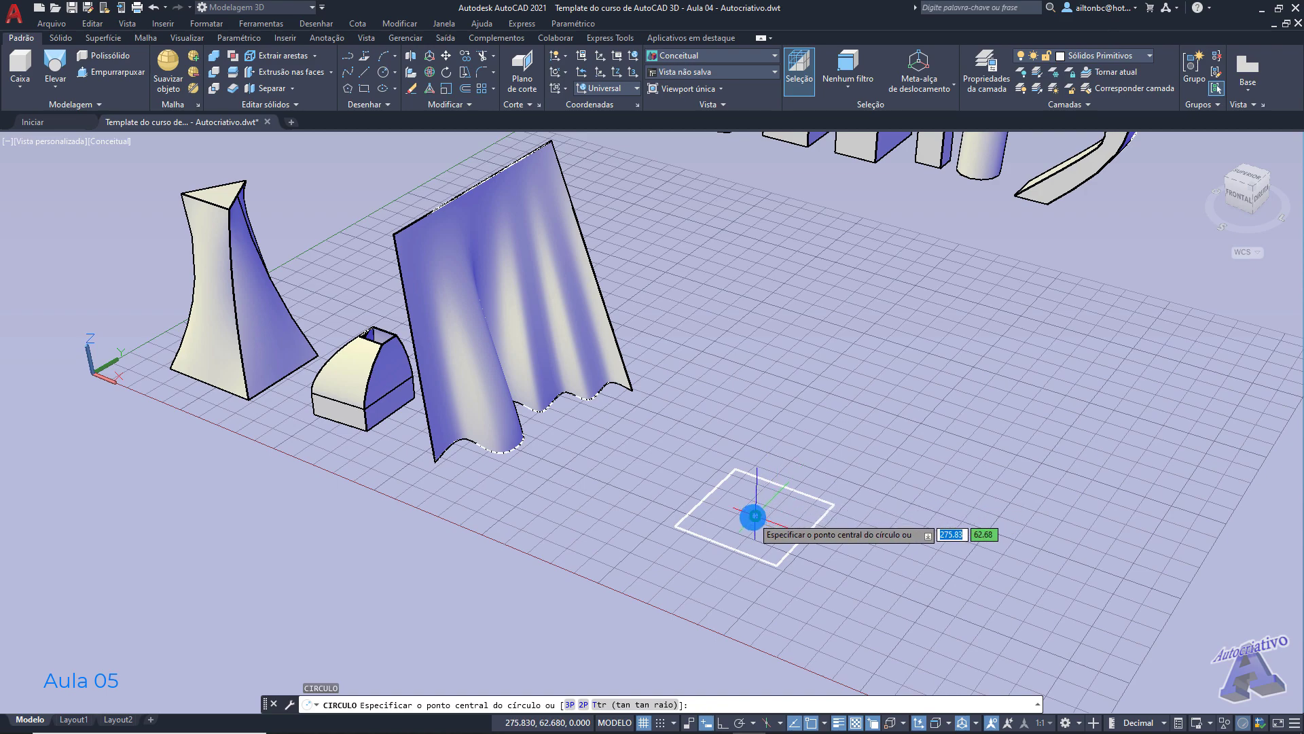
pyautogui.click(750, 515)
pyautogui.click(785, 503)
# Step: Raise the circle about 90 units along the Z axis above the rectangle and clear the selection
pyautogui.click(781, 500)
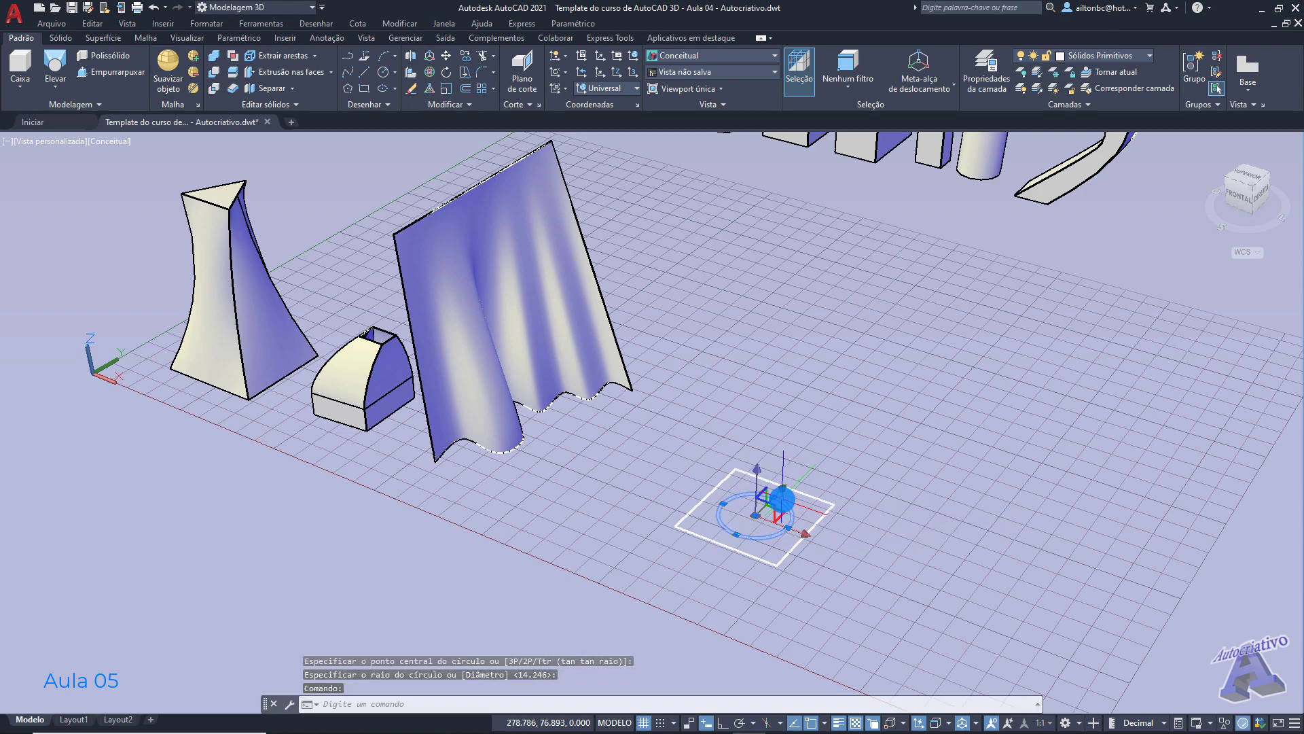
pyautogui.click(758, 488)
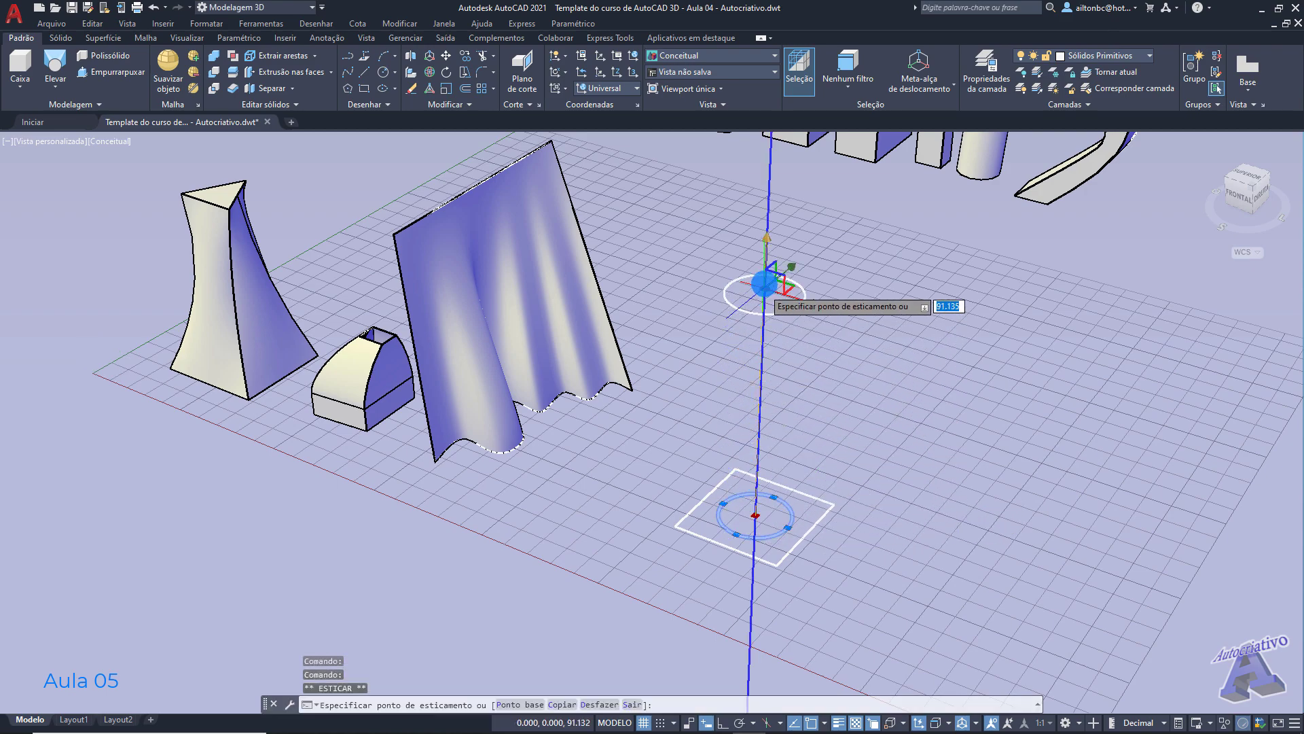
pyautogui.keyDown('shift'); pyautogui.moveTo(765, 276); pyautogui.dragTo(760, 335, button='middle'); pyautogui.keyUp('shift')
pyautogui.press('Escape')
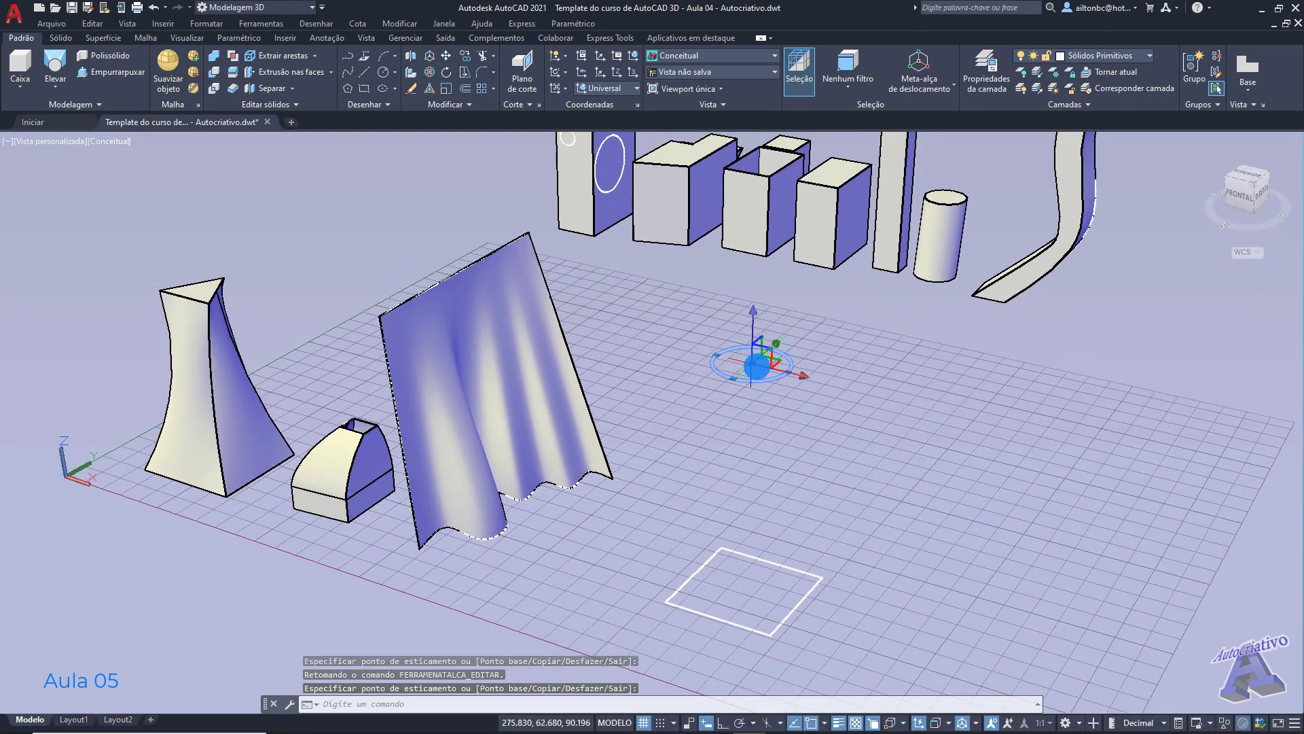
# Step: Start a Loft with the raised circle and the base rectangle as its cross sections
pyautogui.click(55, 64)
pyautogui.click(728, 378)
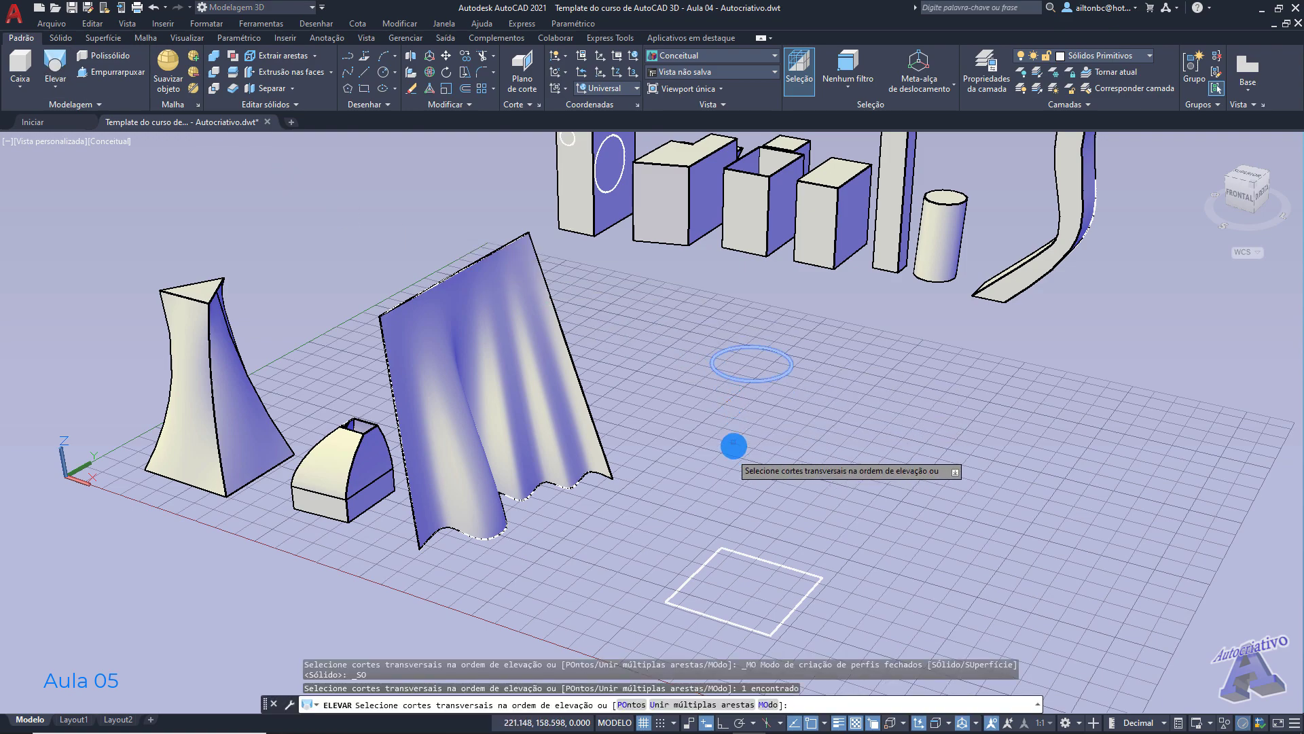
pyautogui.click(749, 557)
pyautogui.keyDown('shift'); pyautogui.moveTo(824, 442); pyautogui.dragTo(870, 445, button='middle'); pyautogui.keyUp('shift')
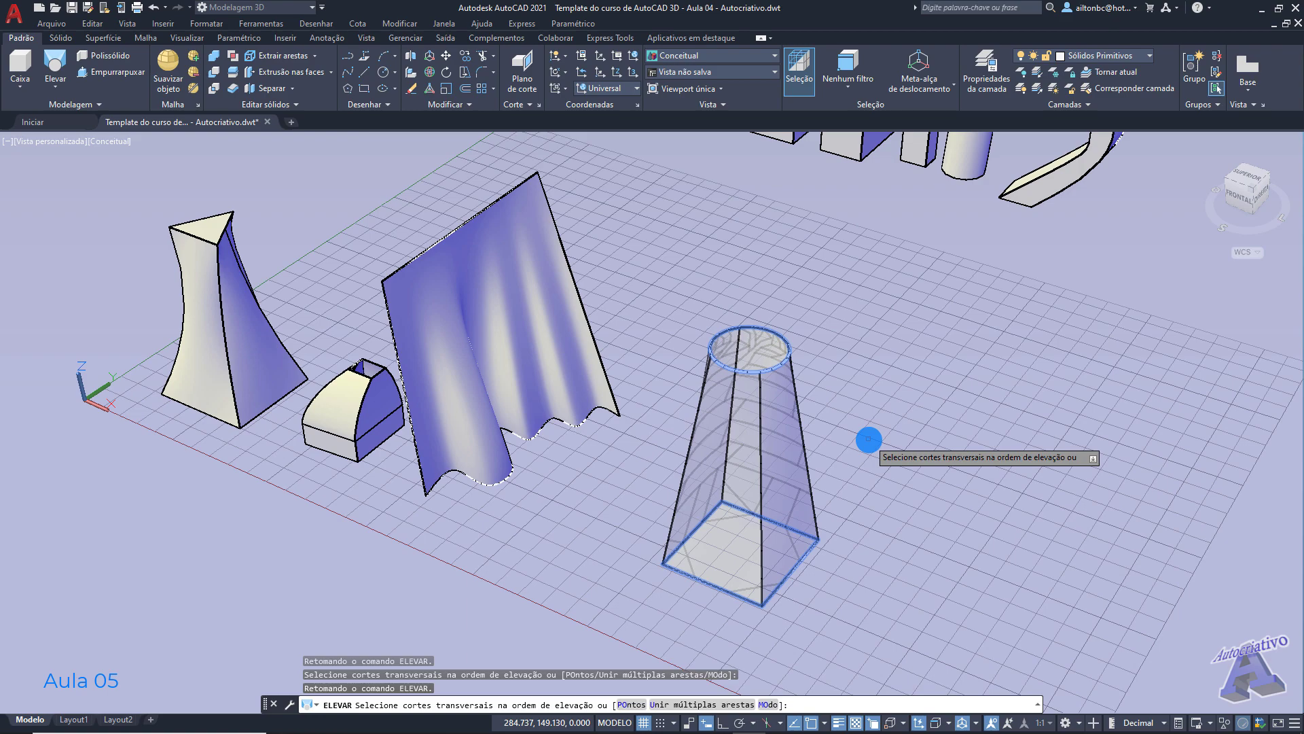
pyautogui.press('Return')
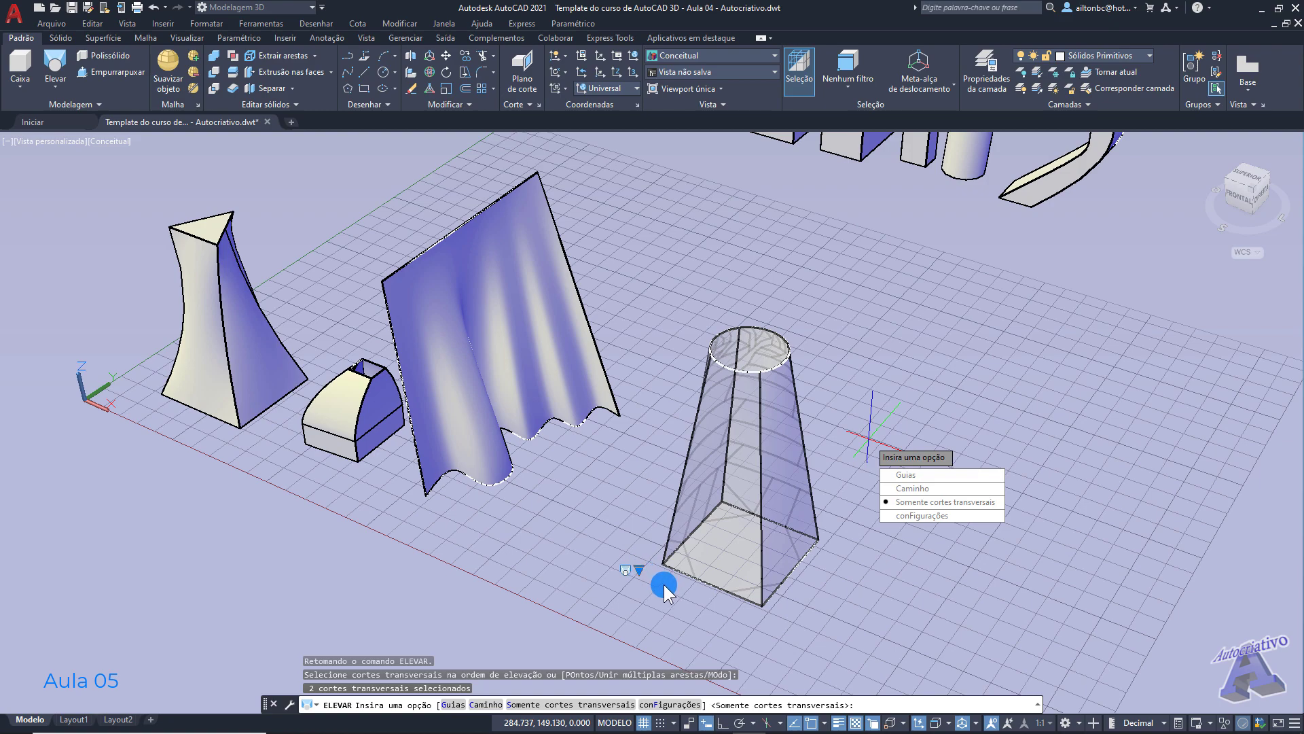
# Step: Try the Regrada (ruled) and Normal para todos os cortes (normal to all sections) options on the loft preview
pyautogui.click(638, 570)
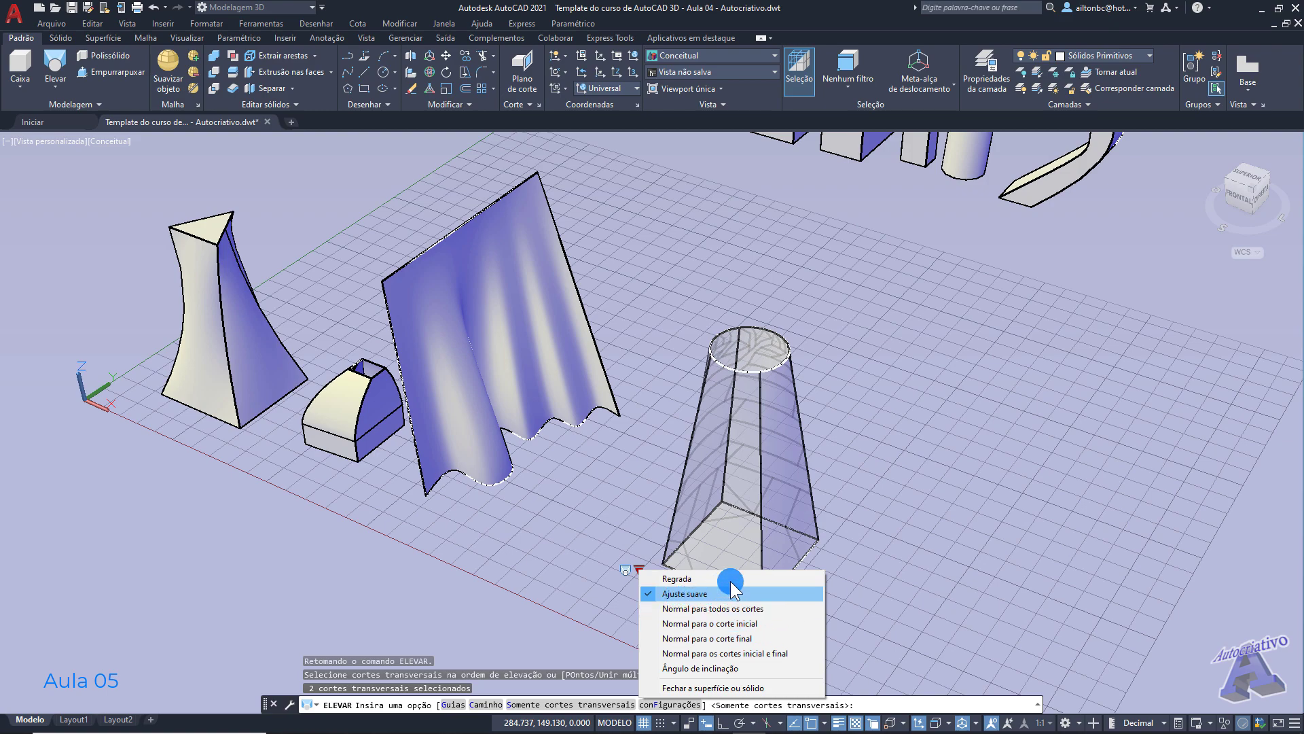
pyautogui.click(862, 540)
pyautogui.rightClick(862, 539)
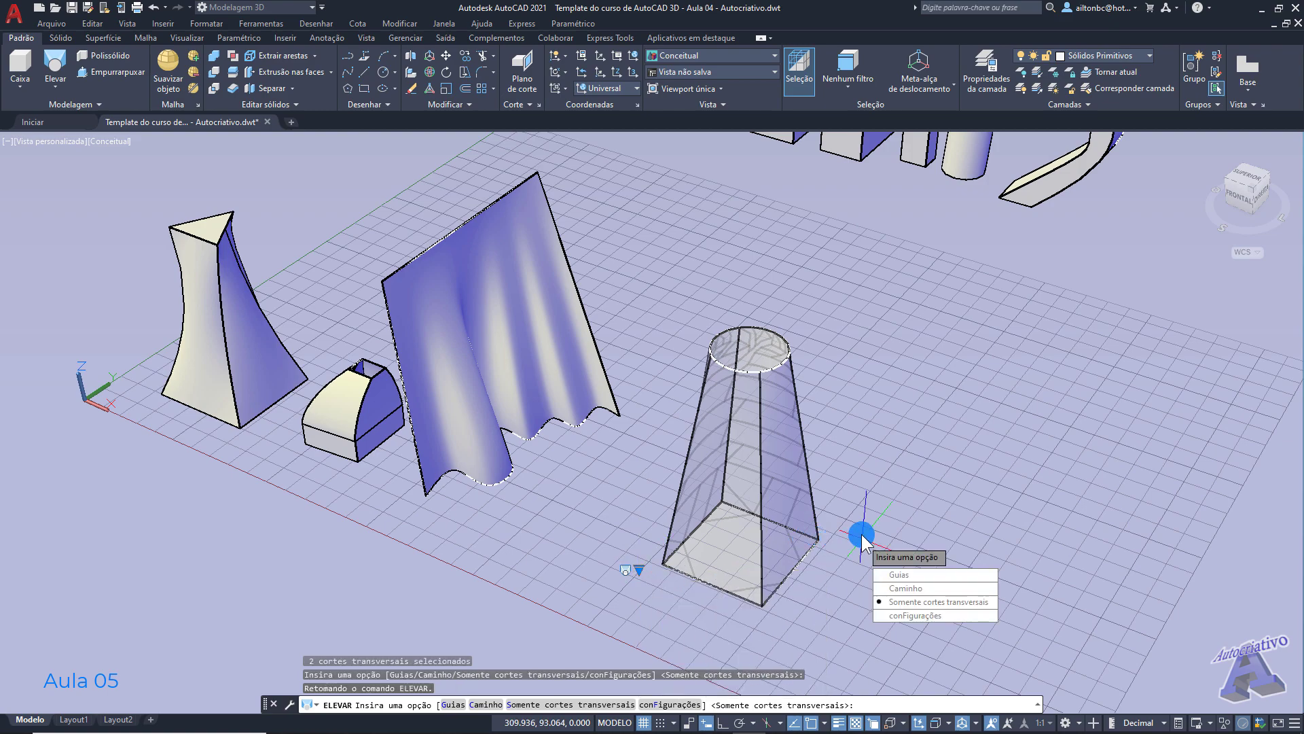
pyautogui.keyDown('shift'); pyautogui.moveTo(861, 531); pyautogui.dragTo(815, 459, button='middle'); pyautogui.keyUp('shift')
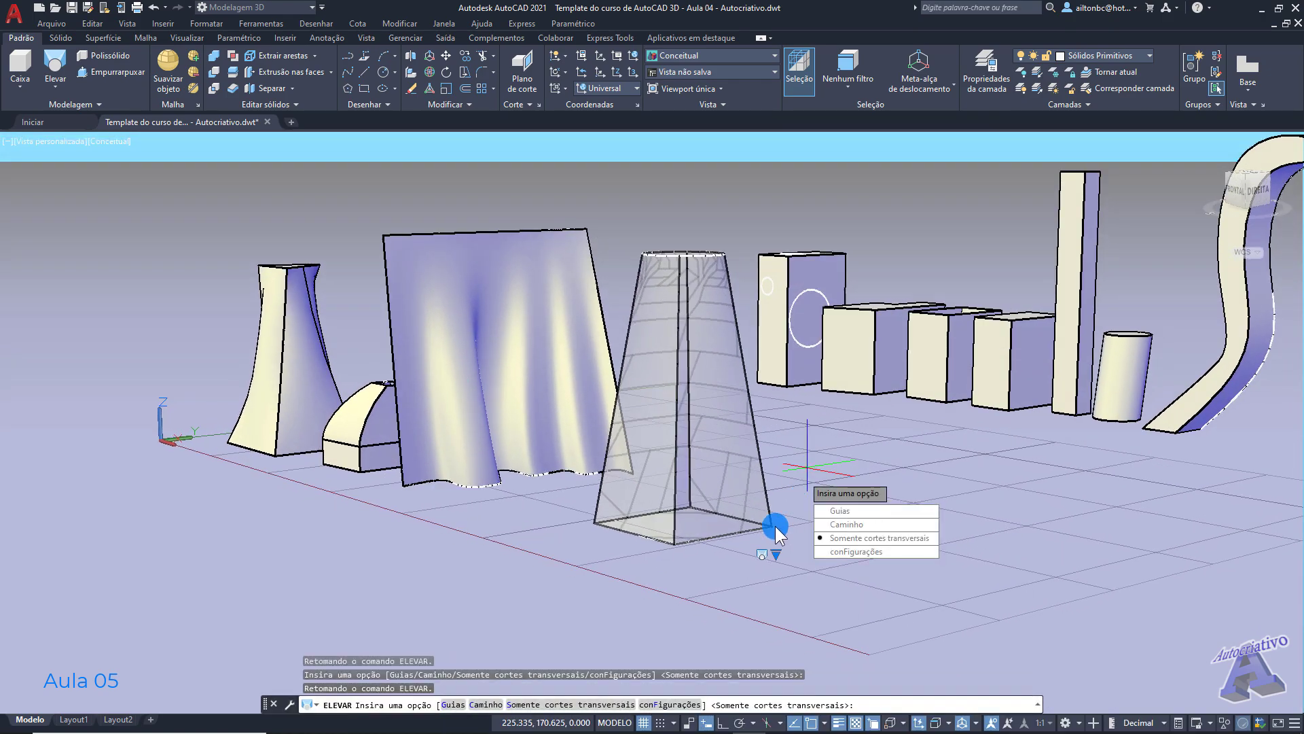
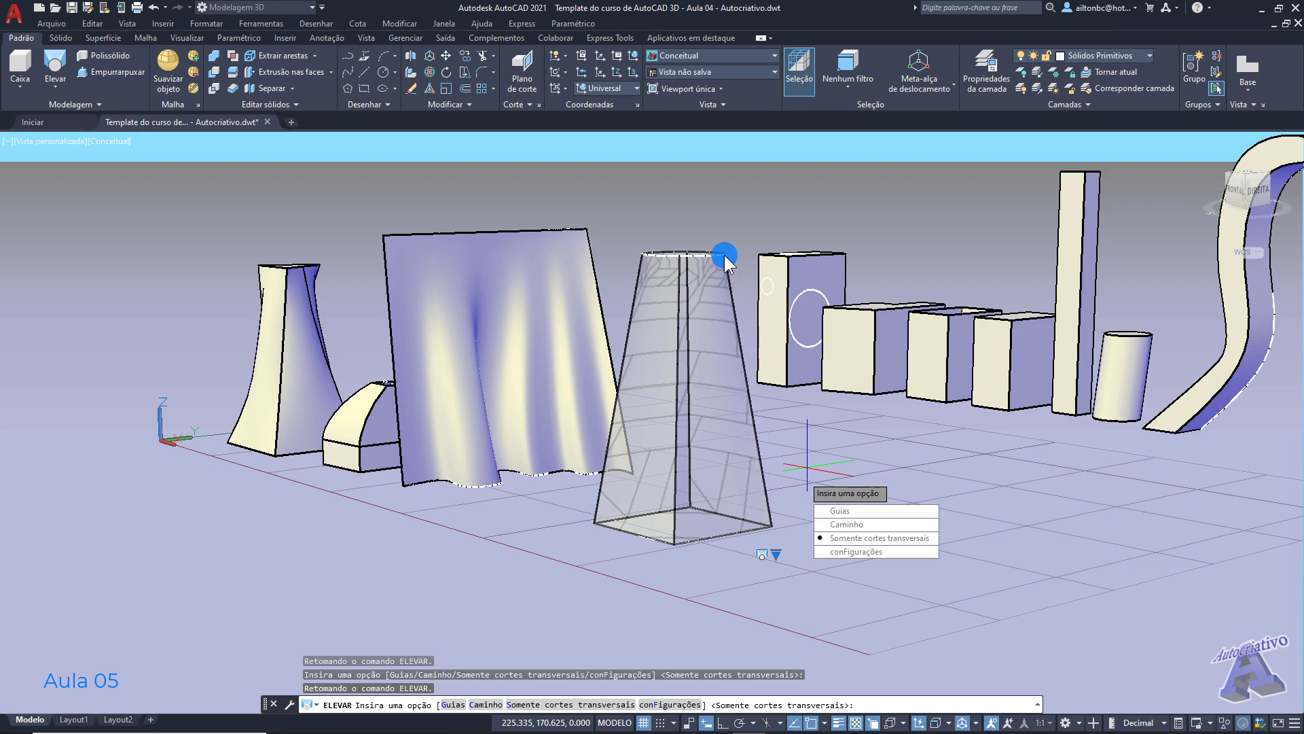
pyautogui.click(777, 555)
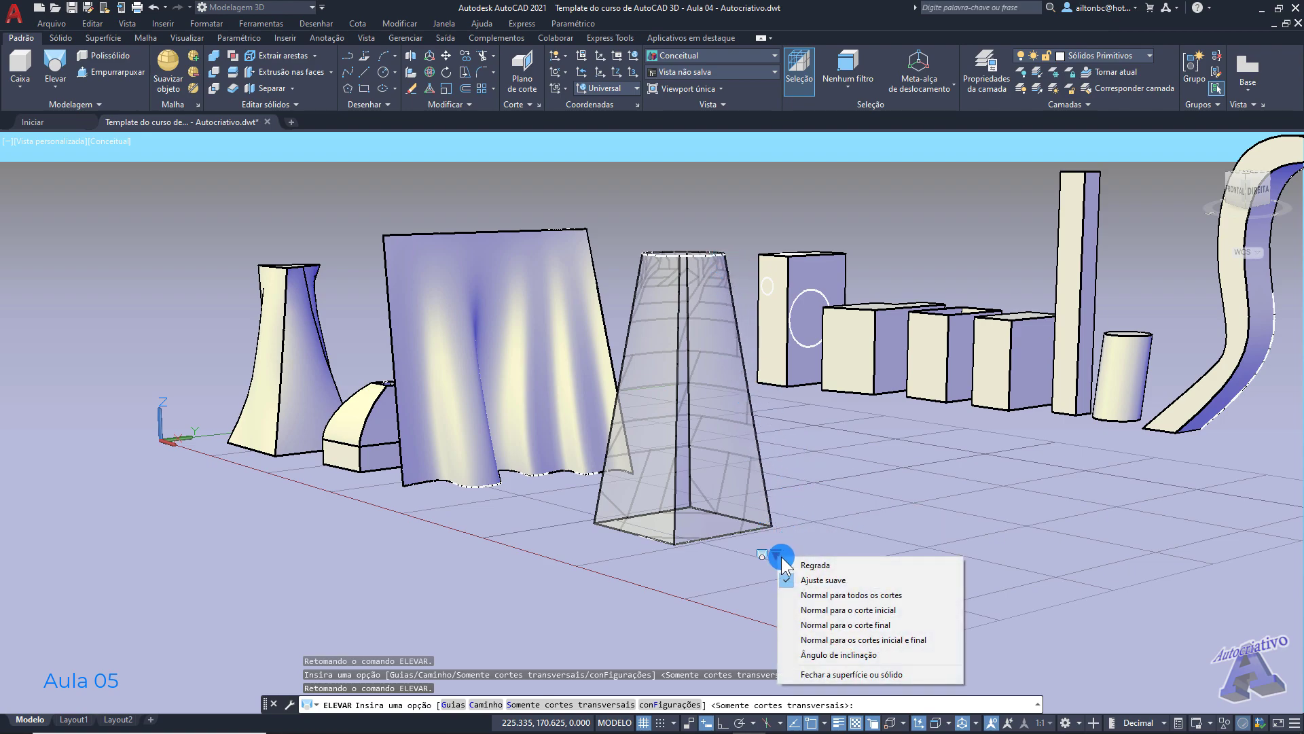
pyautogui.click(816, 566)
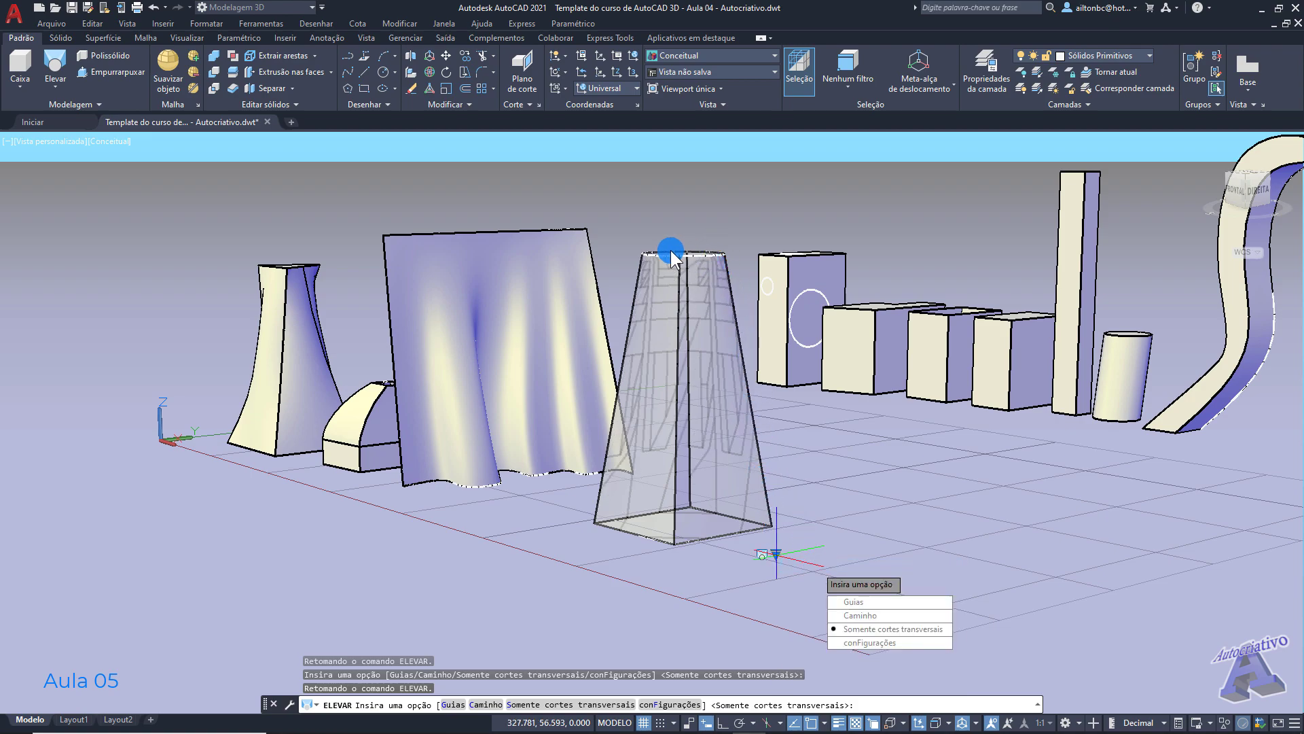
pyautogui.click(777, 553)
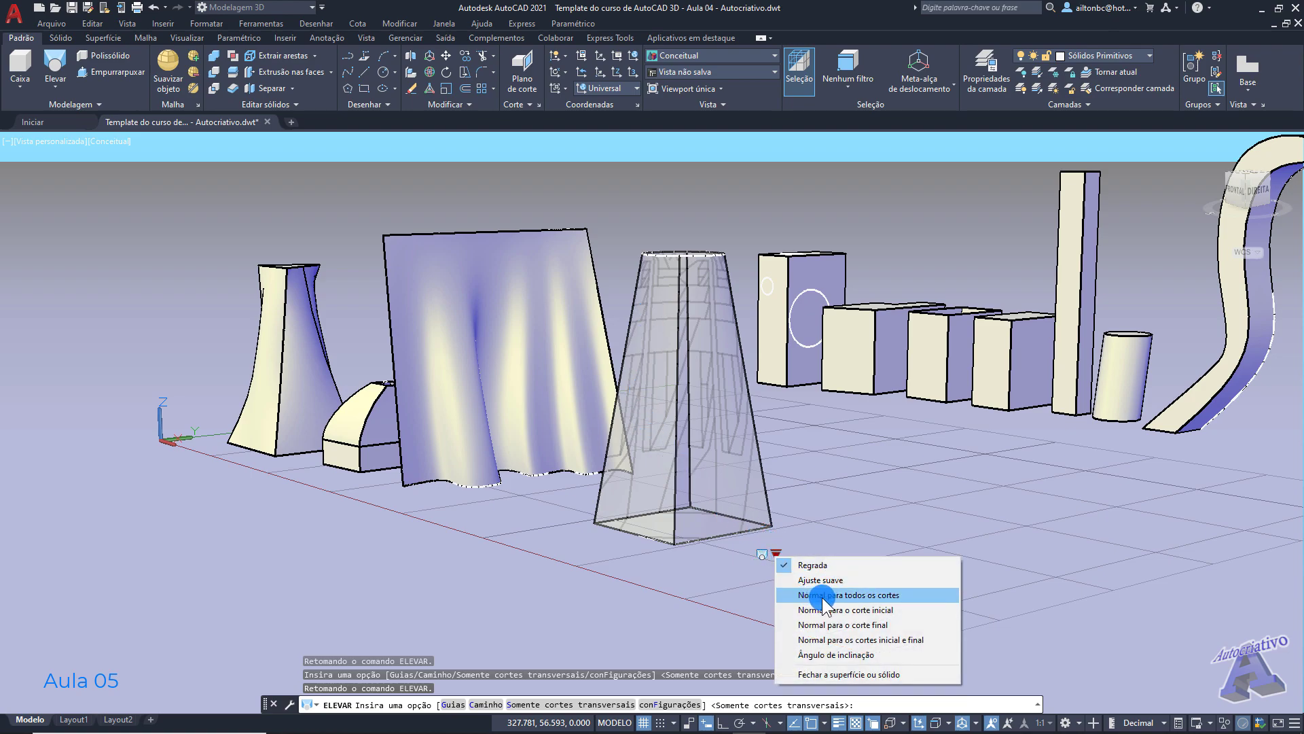
pyautogui.click(857, 596)
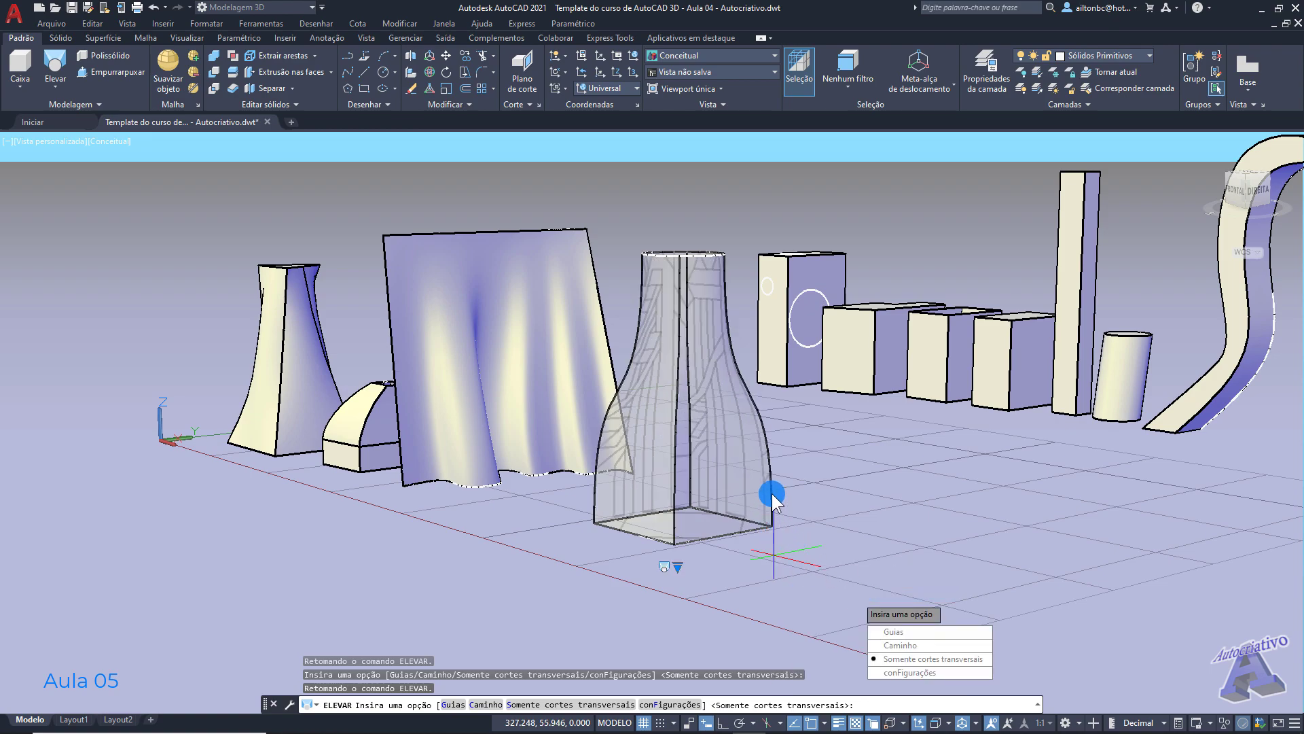
# Step: Try the Normal para o corte inicial and Normal para o corte final options on the loft preview
pyautogui.click(678, 566)
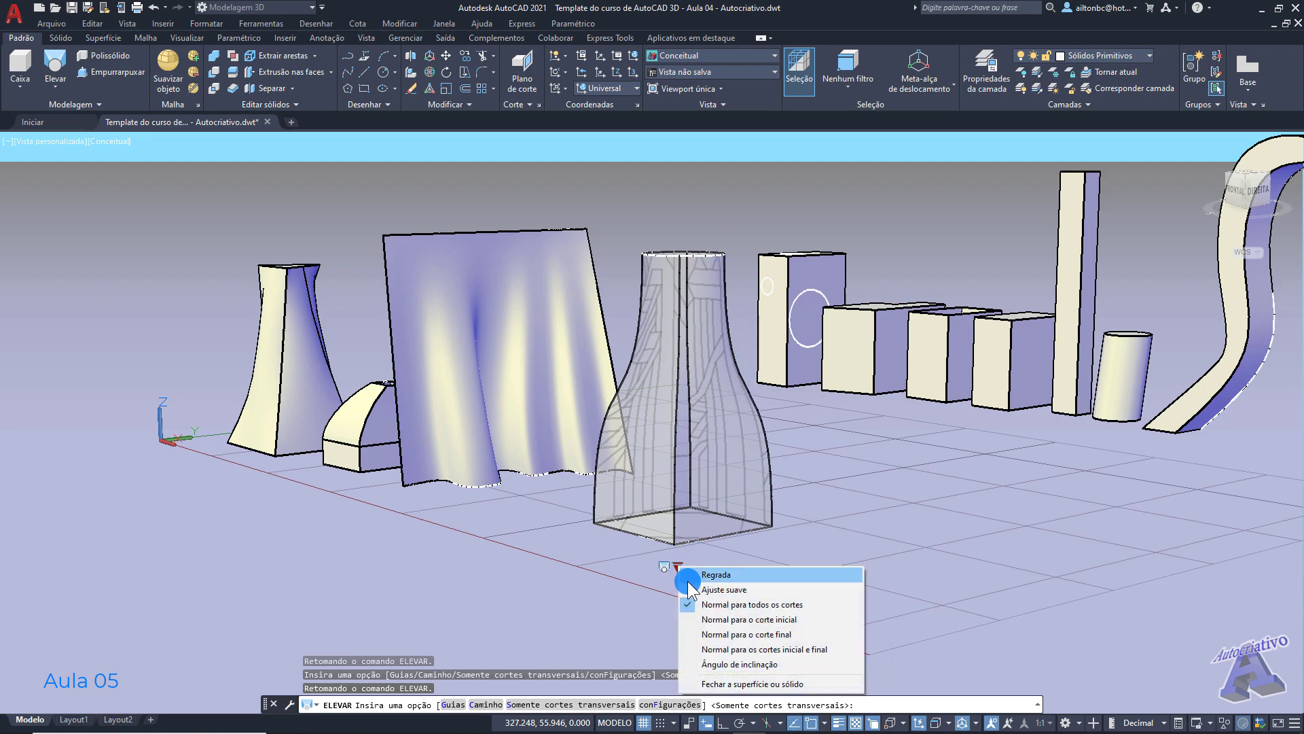
pyautogui.click(739, 616)
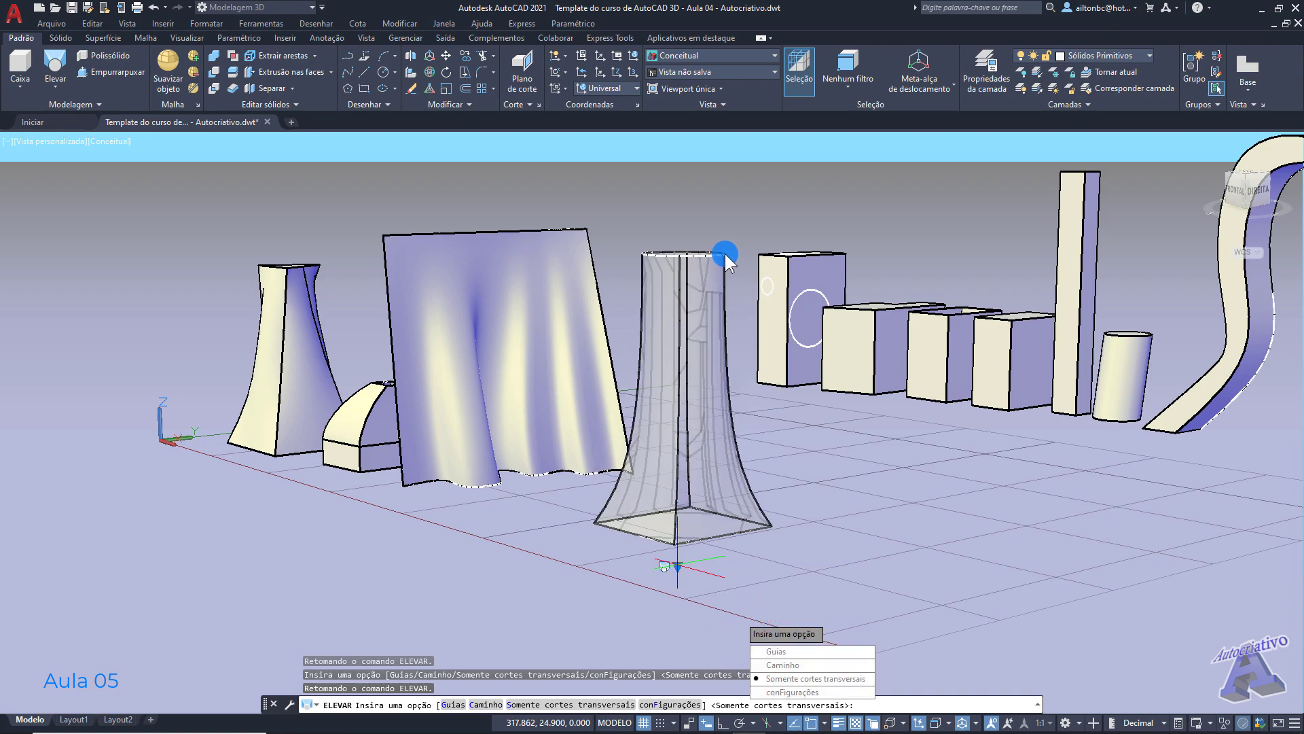
pyautogui.click(677, 566)
pyautogui.click(745, 636)
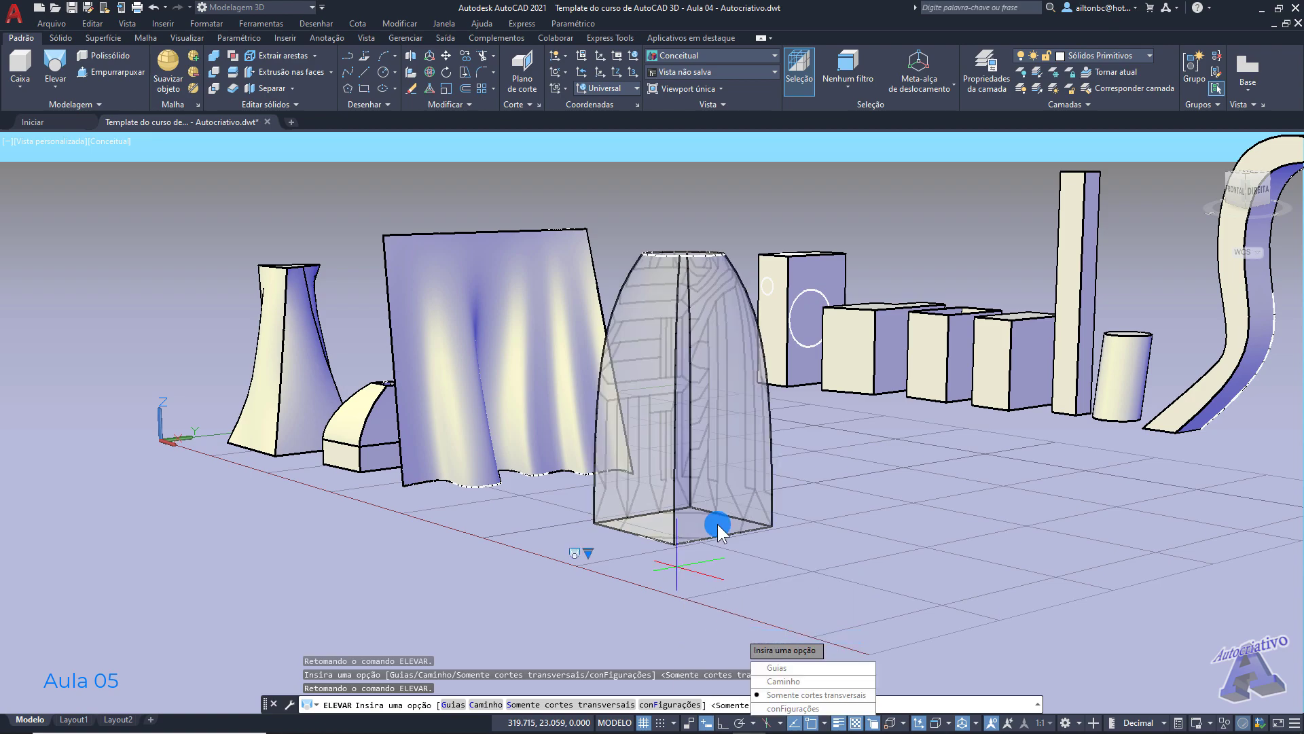
# Step: Finish the loft with the Normal para os cortes inicial e final option, after viewing the loft settings without changing them
pyautogui.click(597, 554)
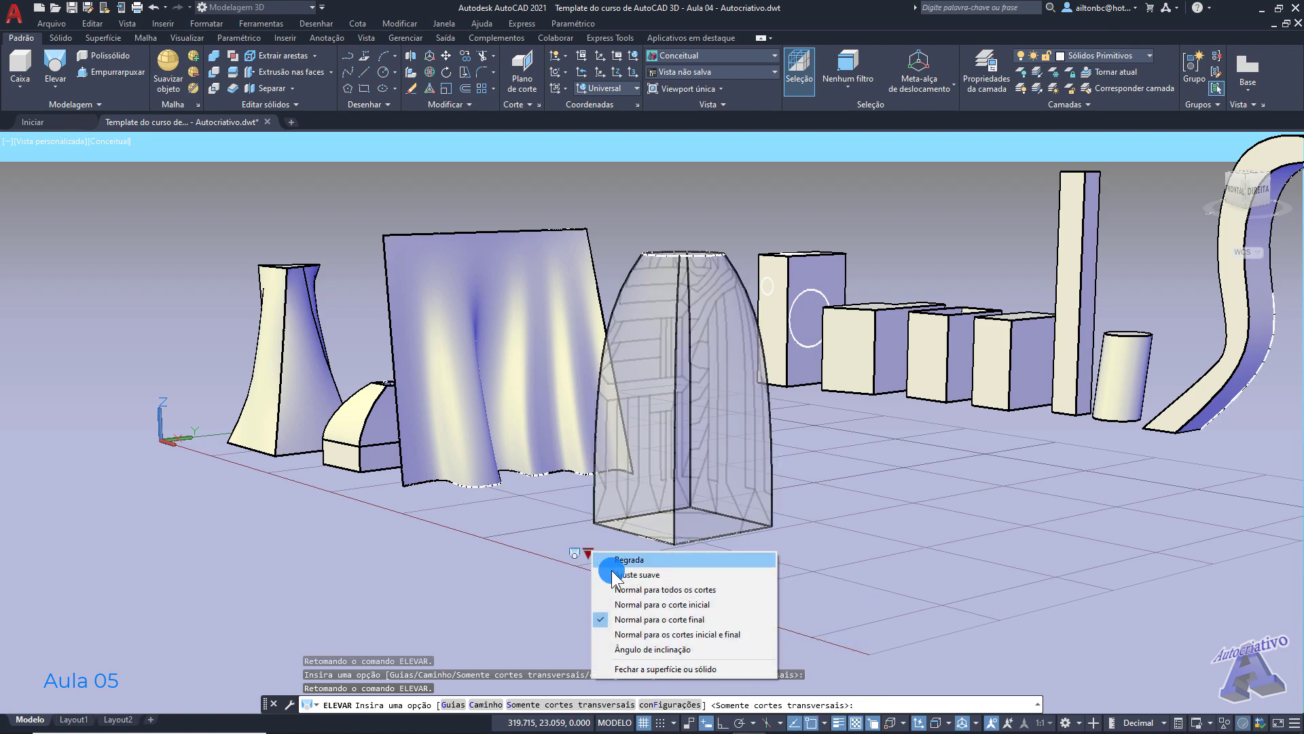
pyautogui.click(651, 633)
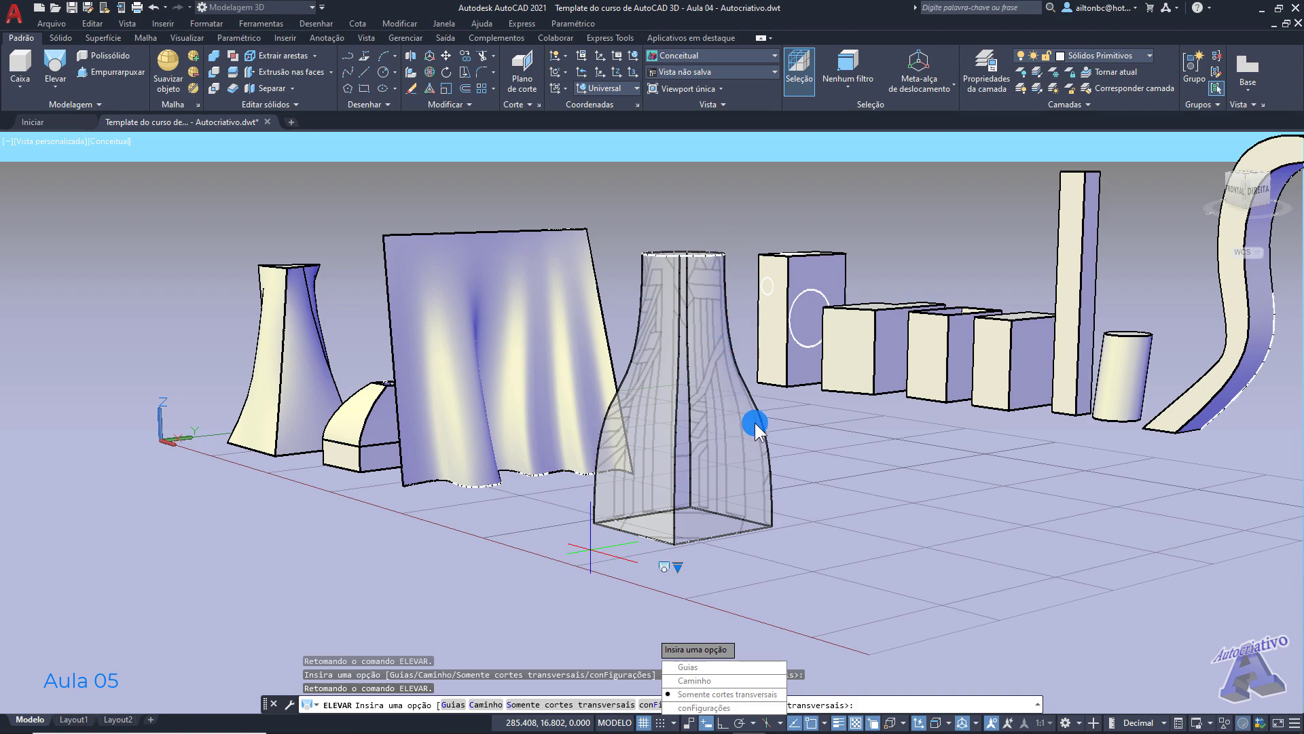
pyautogui.click(712, 708)
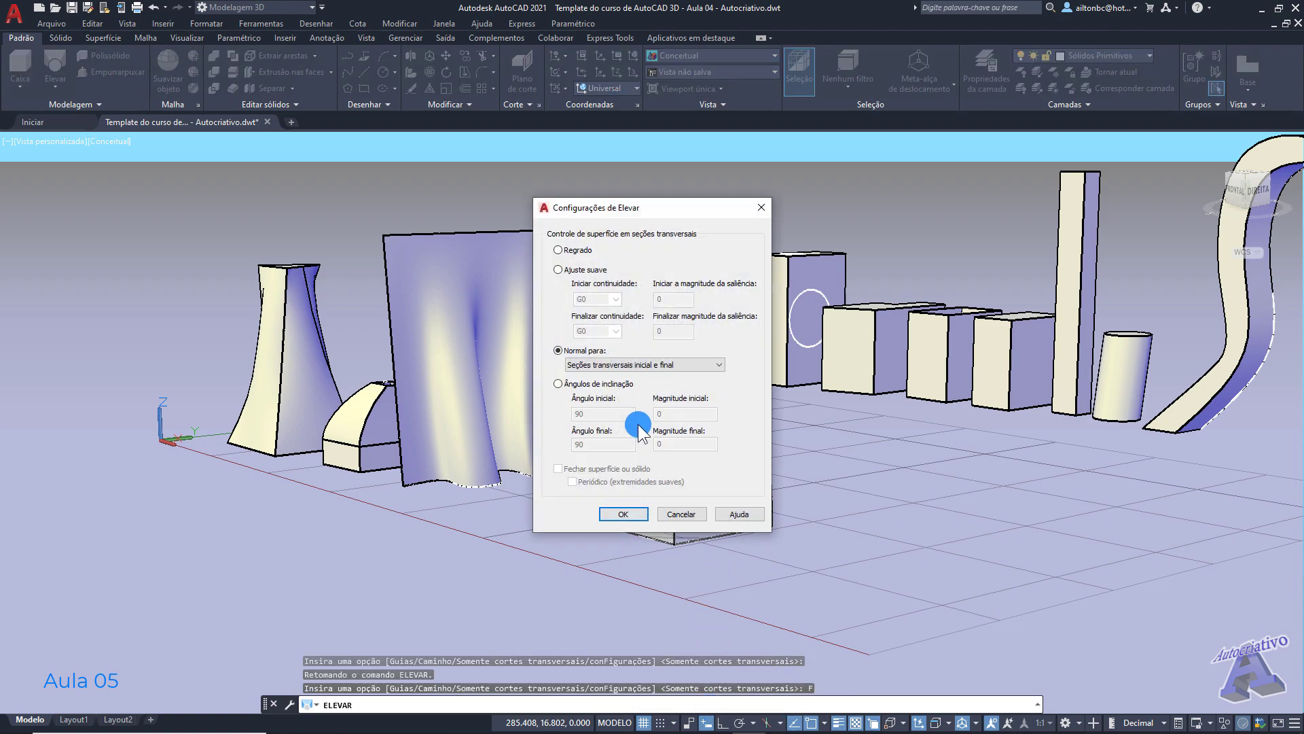
pyautogui.moveTo(662, 207); pyautogui.dragTo(1029, 255)
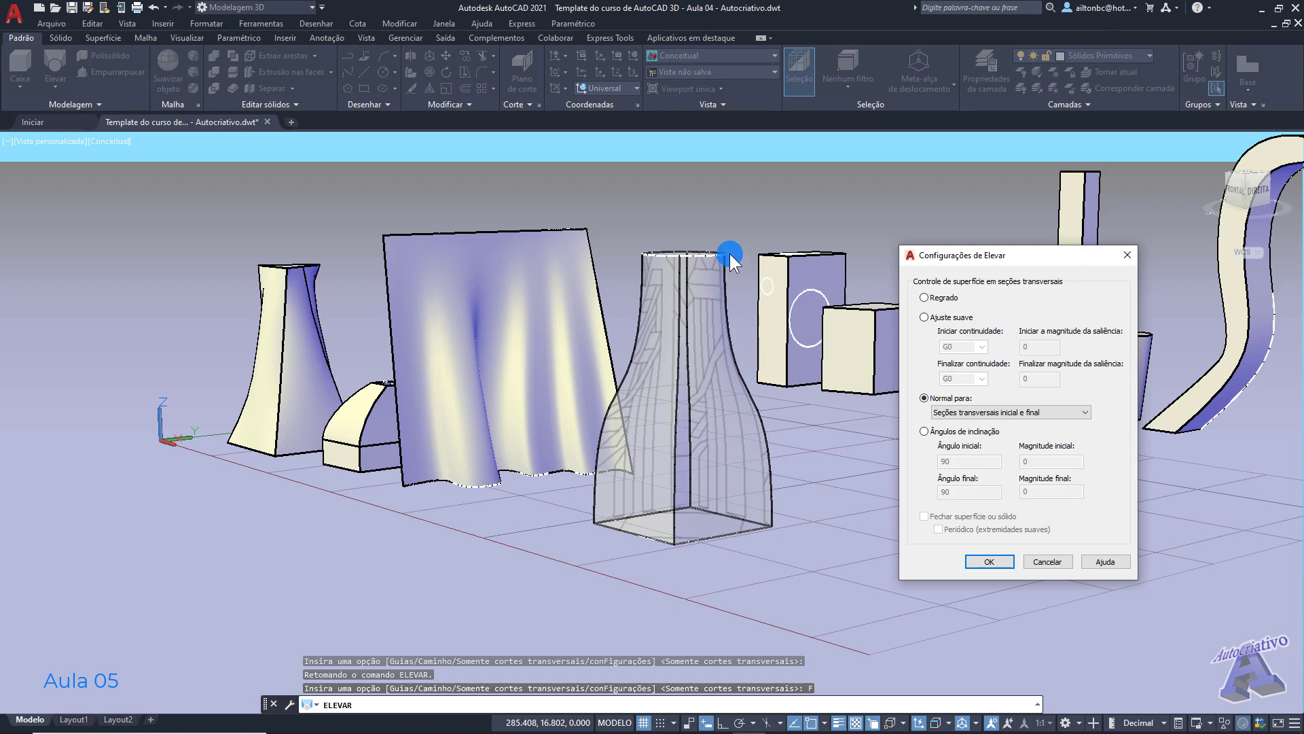
pyautogui.moveTo(992, 258)
pyautogui.mouseDown()
pyautogui.moveTo(1004, 258)
pyautogui.moveTo(989, 254)
pyautogui.mouseUp()
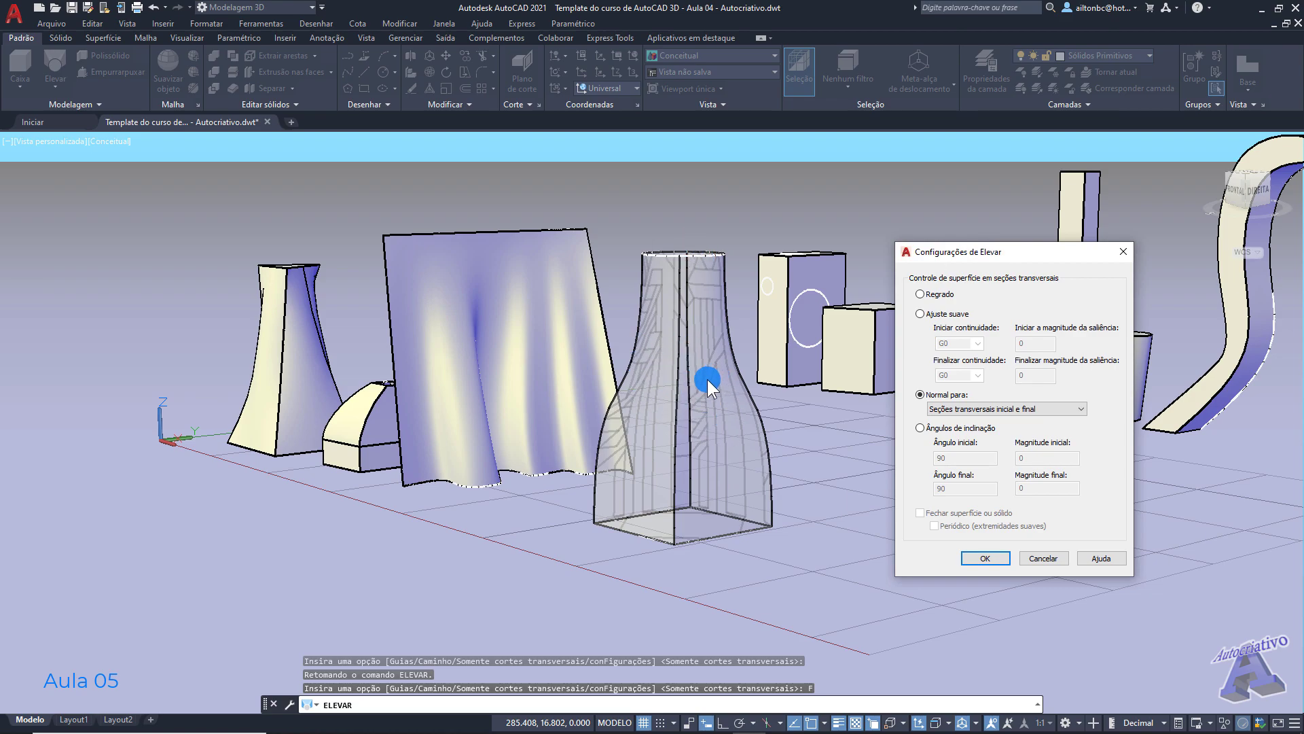
pyautogui.moveTo(1017, 265)
pyautogui.mouseDown()
pyautogui.moveTo(1007, 228)
pyautogui.moveTo(998, 247)
pyautogui.mouseUp()
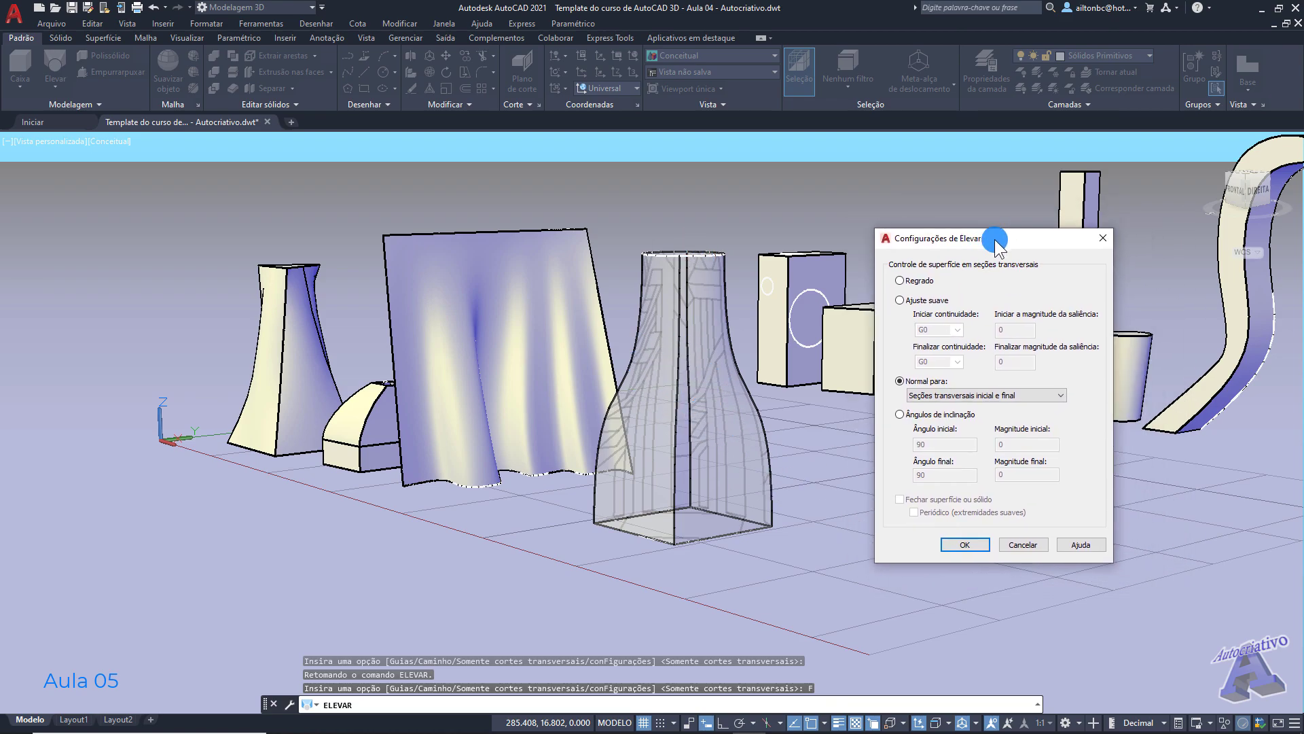
pyautogui.click(1012, 545)
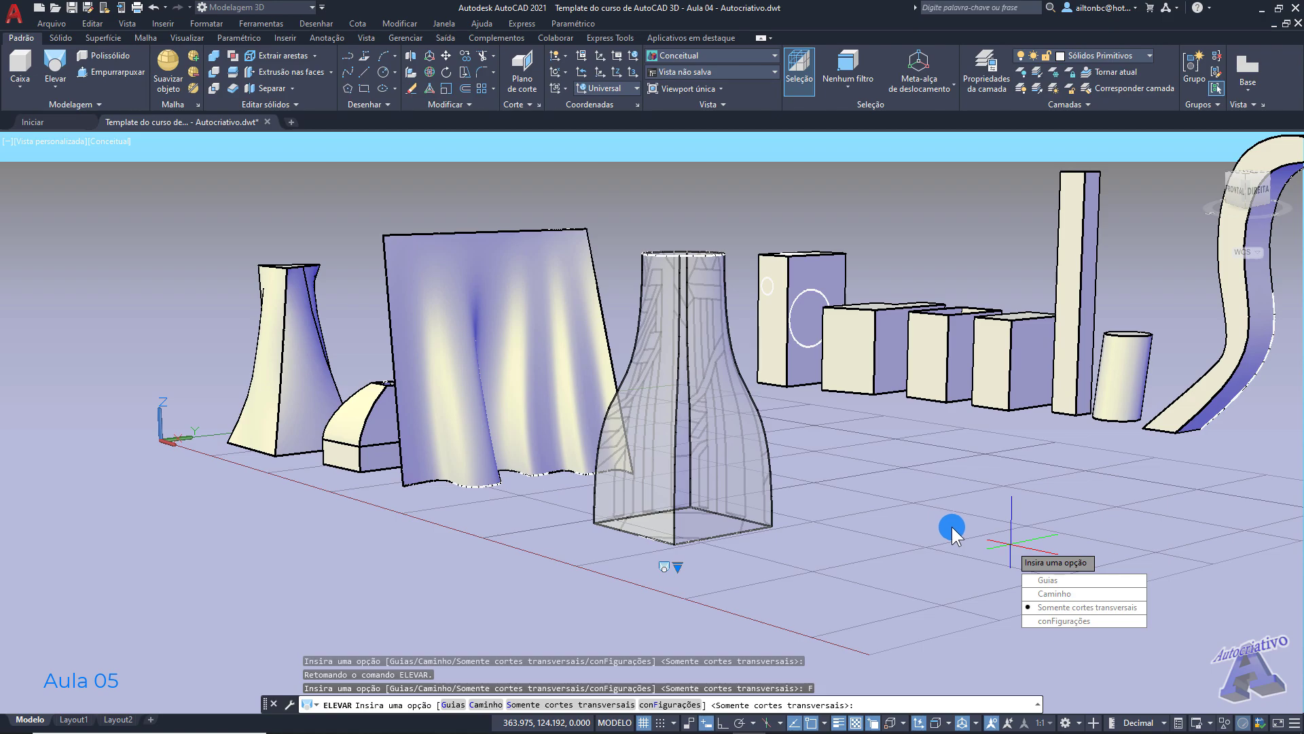
pyautogui.press('Return')
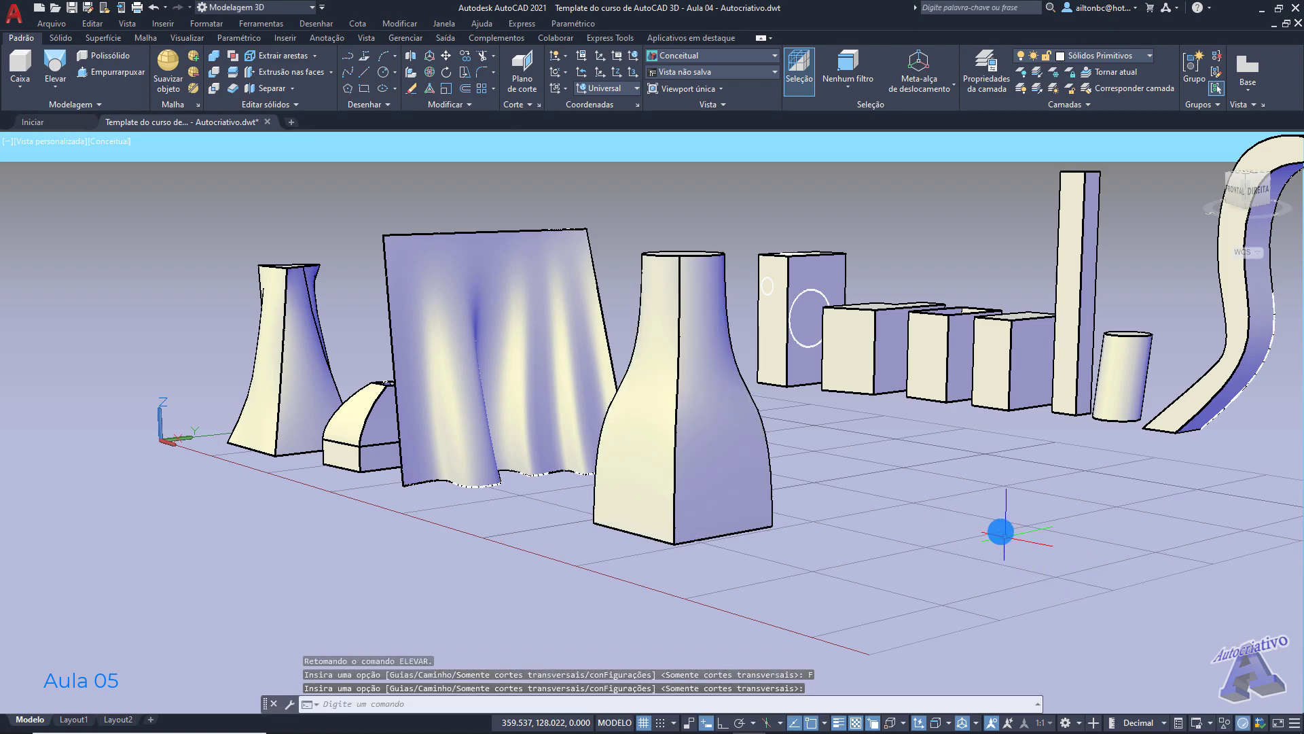
# Step: Change the finished circle-to-rectangle solid's surface option to Regrada (ruled) and clear the selection
pyautogui.keyDown('shift'); pyautogui.moveTo(847, 408); pyautogui.dragTo(713, 326, button='middle'); pyautogui.keyUp('shift')
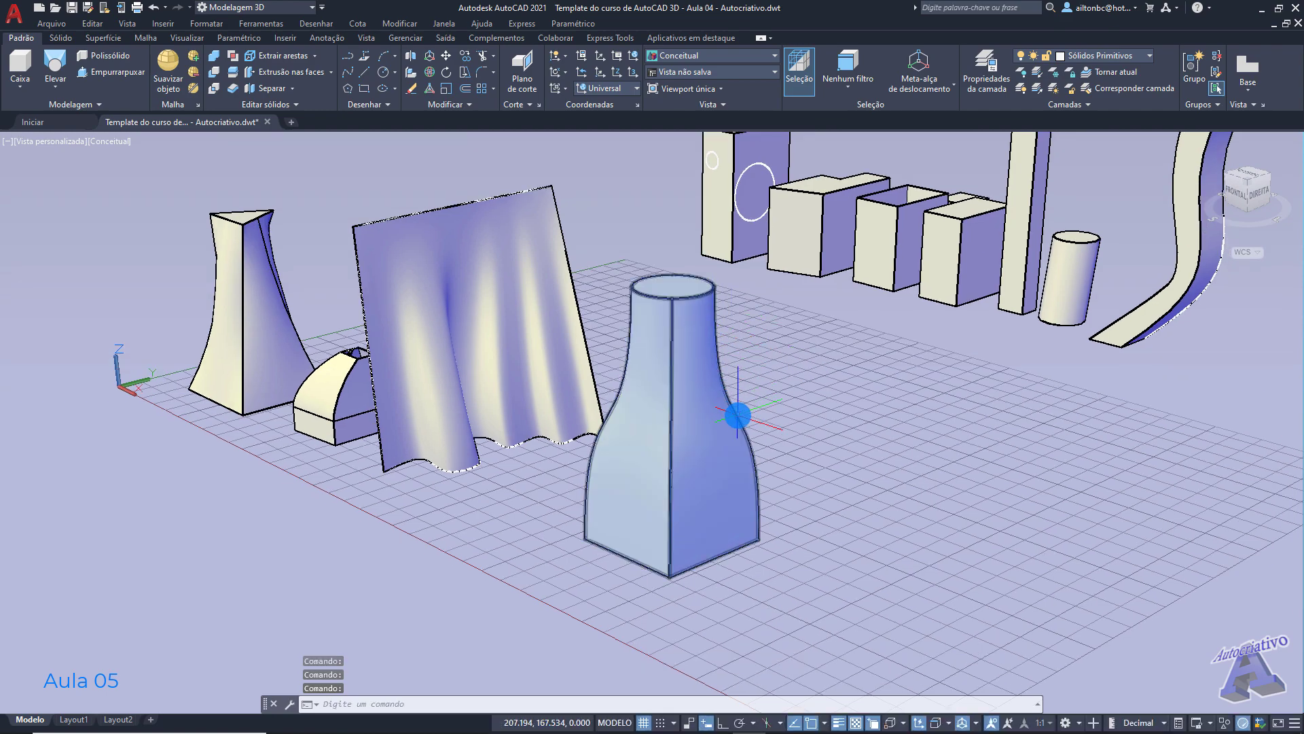
pyautogui.click(737, 416)
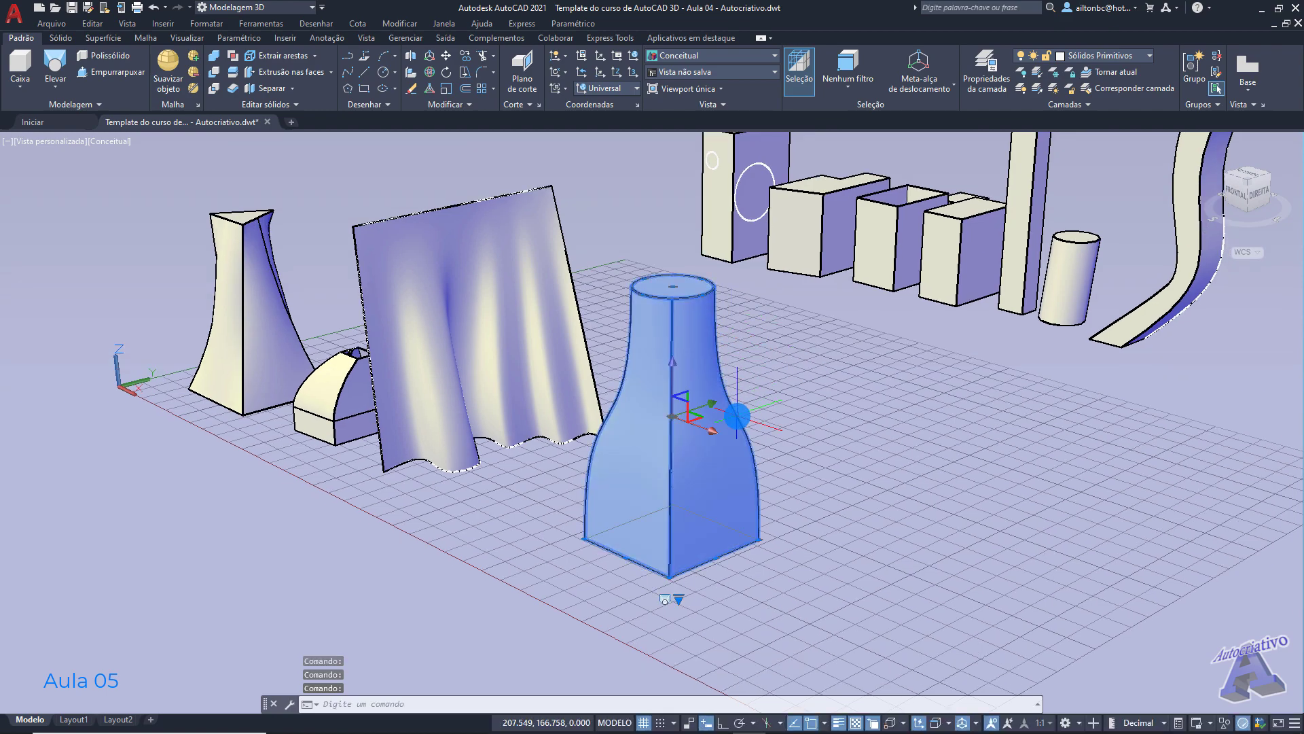
pyautogui.click(680, 599)
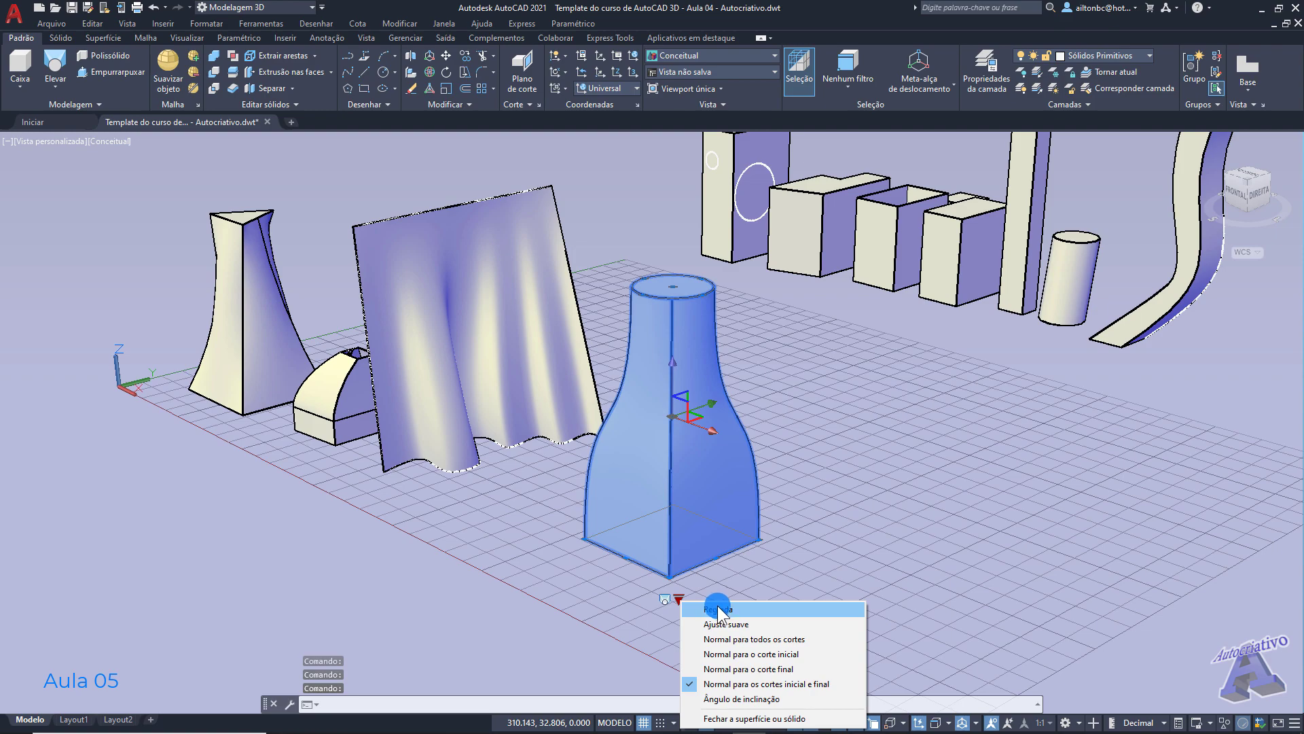
pyautogui.click(727, 610)
pyautogui.click(681, 600)
pyautogui.click(718, 611)
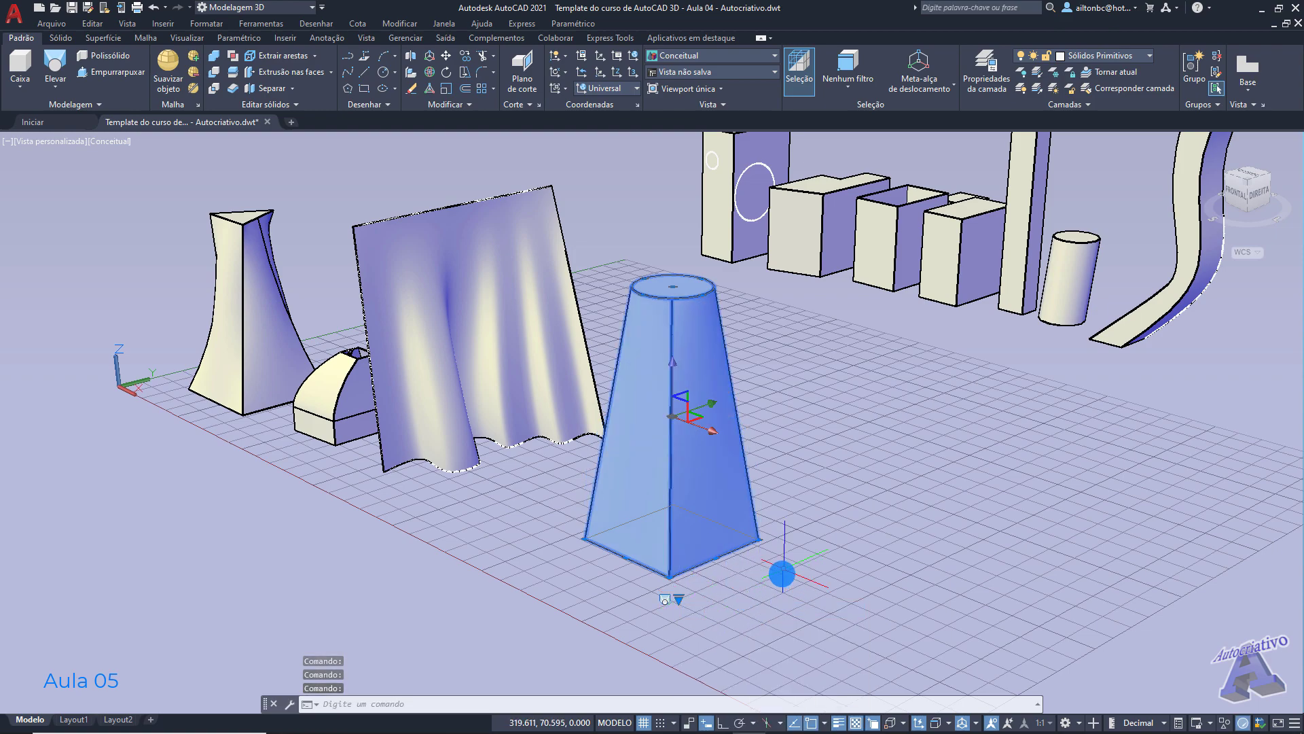
pyautogui.press('Escape')
pyautogui.keyDown('shift'); pyautogui.moveTo(819, 481); pyautogui.dragTo(735, 429, button='middle'); pyautogui.keyUp('shift')
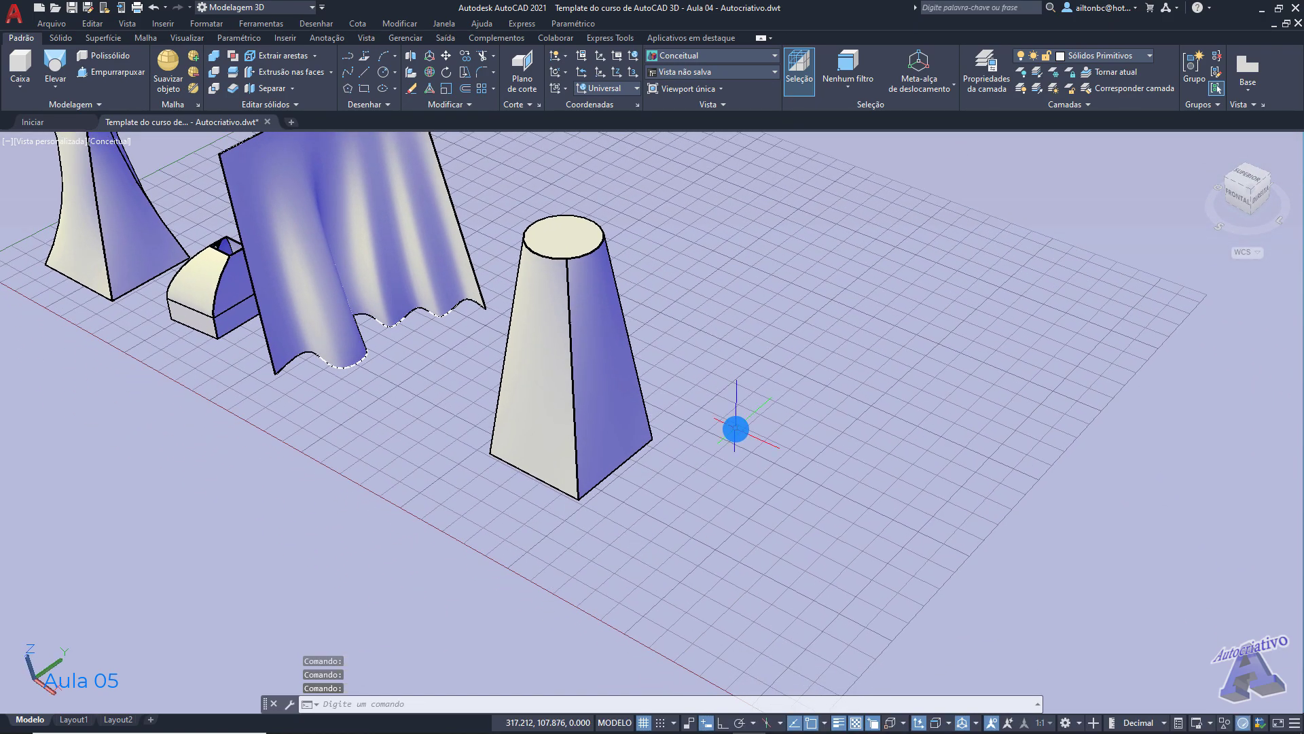
# Step: Draw a circle with a radius of about 33 units on the ground beside the circle-to-rectangle solid
pyautogui.press('Return')
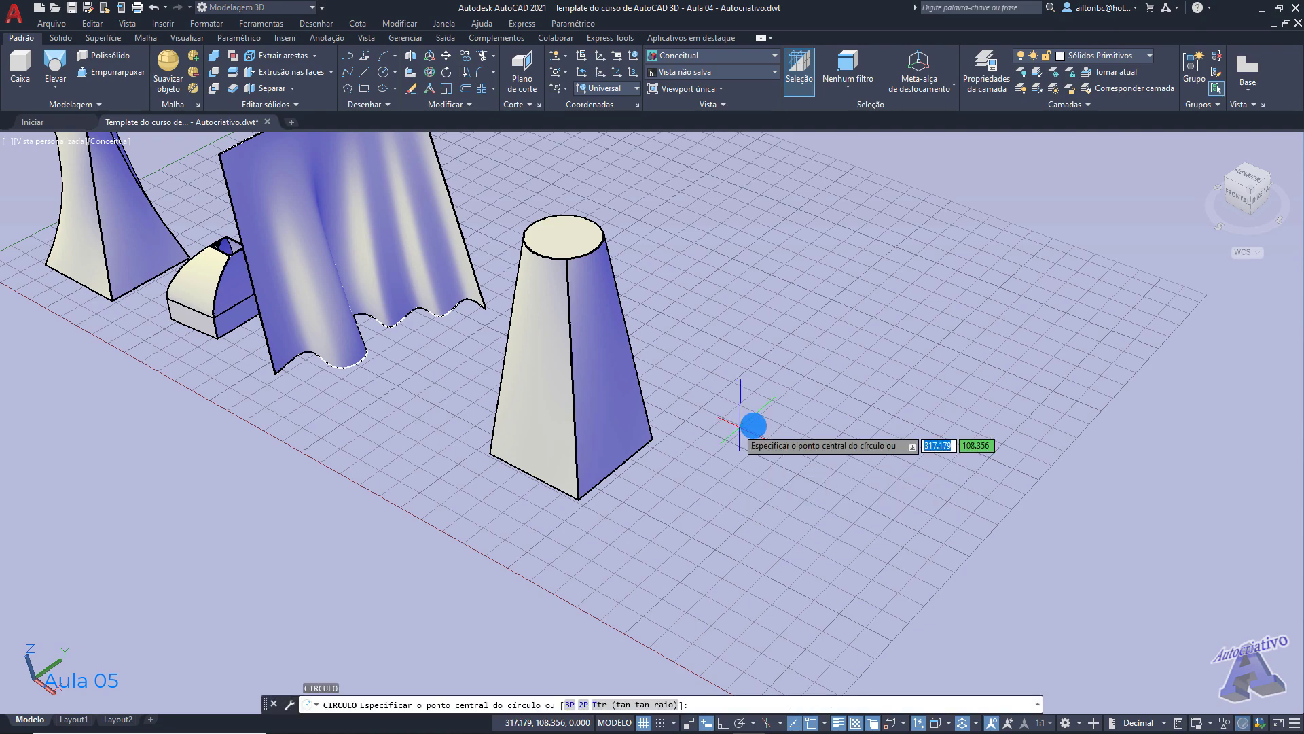
pyautogui.click(739, 522)
pyautogui.click(822, 495)
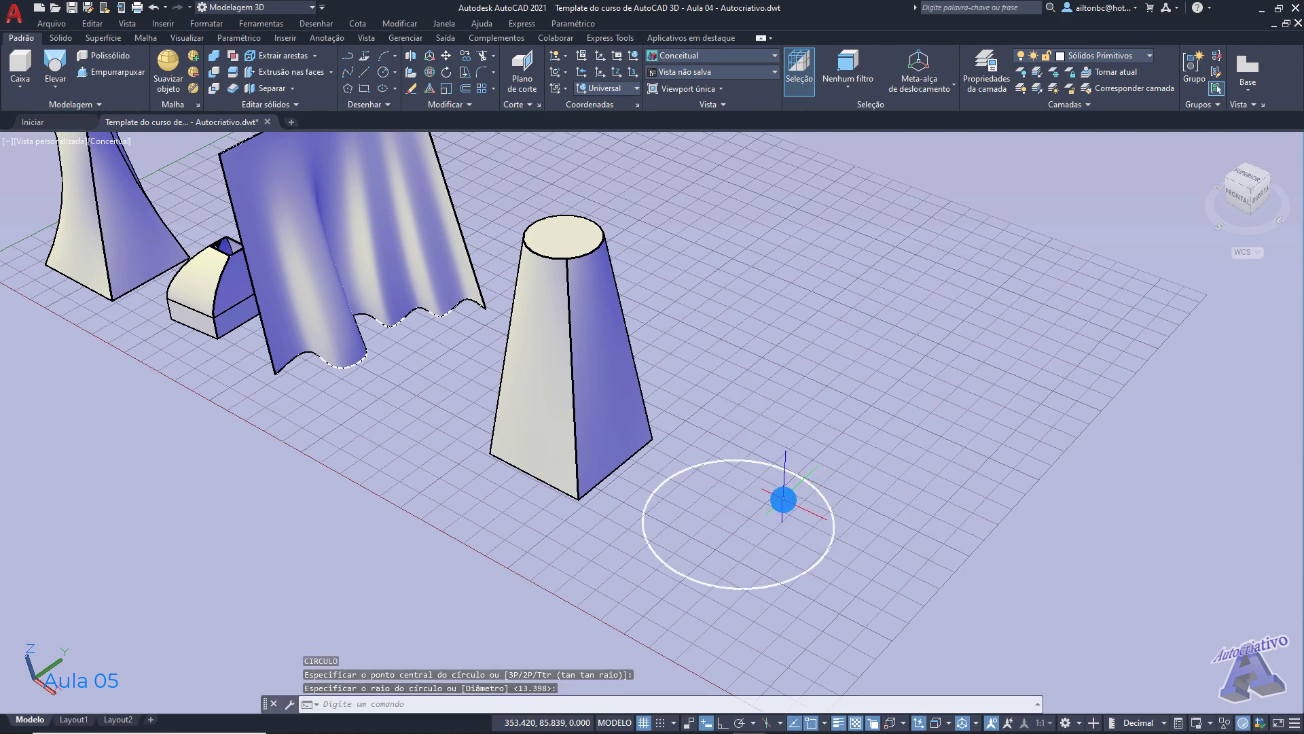
# Step: Copy the new circle slightly away from the original and raise the copy vertically above it
pyautogui.click(771, 454)
pyautogui.write('cp')
pyautogui.press('Return')
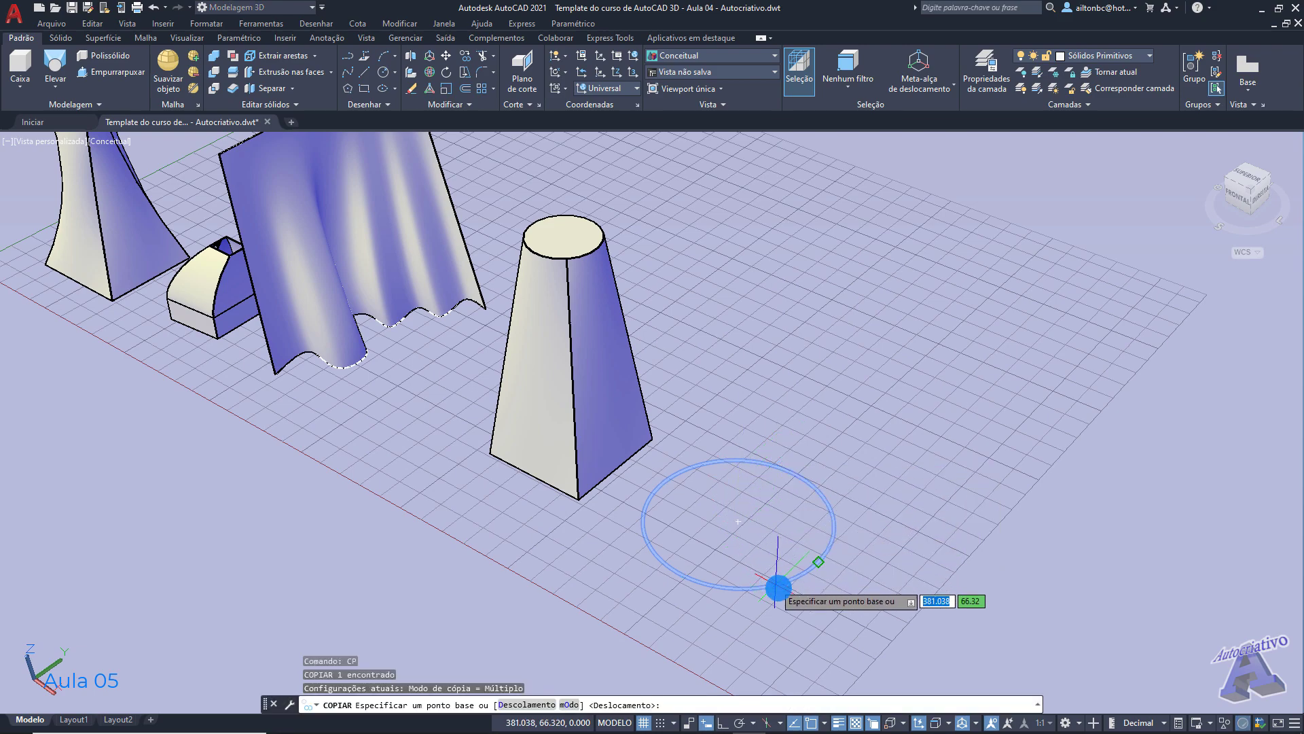
pyautogui.click(738, 521)
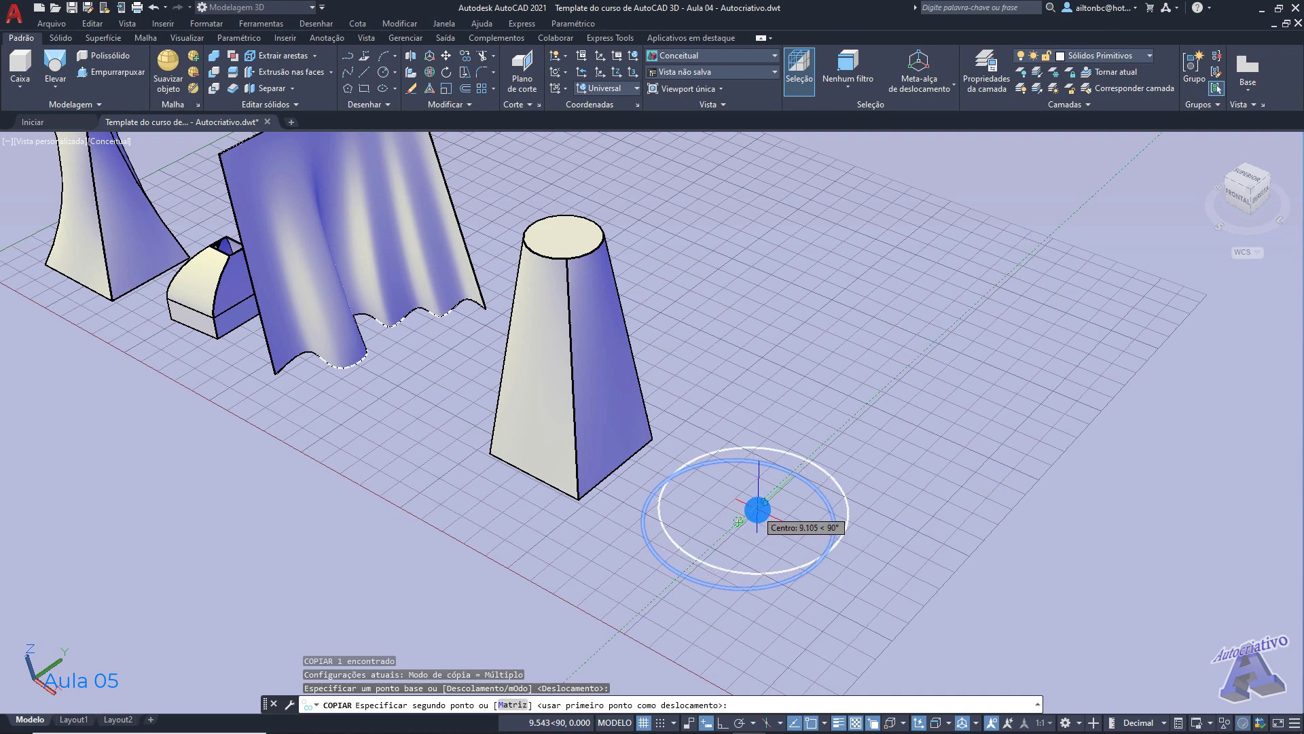
pyautogui.click(808, 471)
pyautogui.press('Escape')
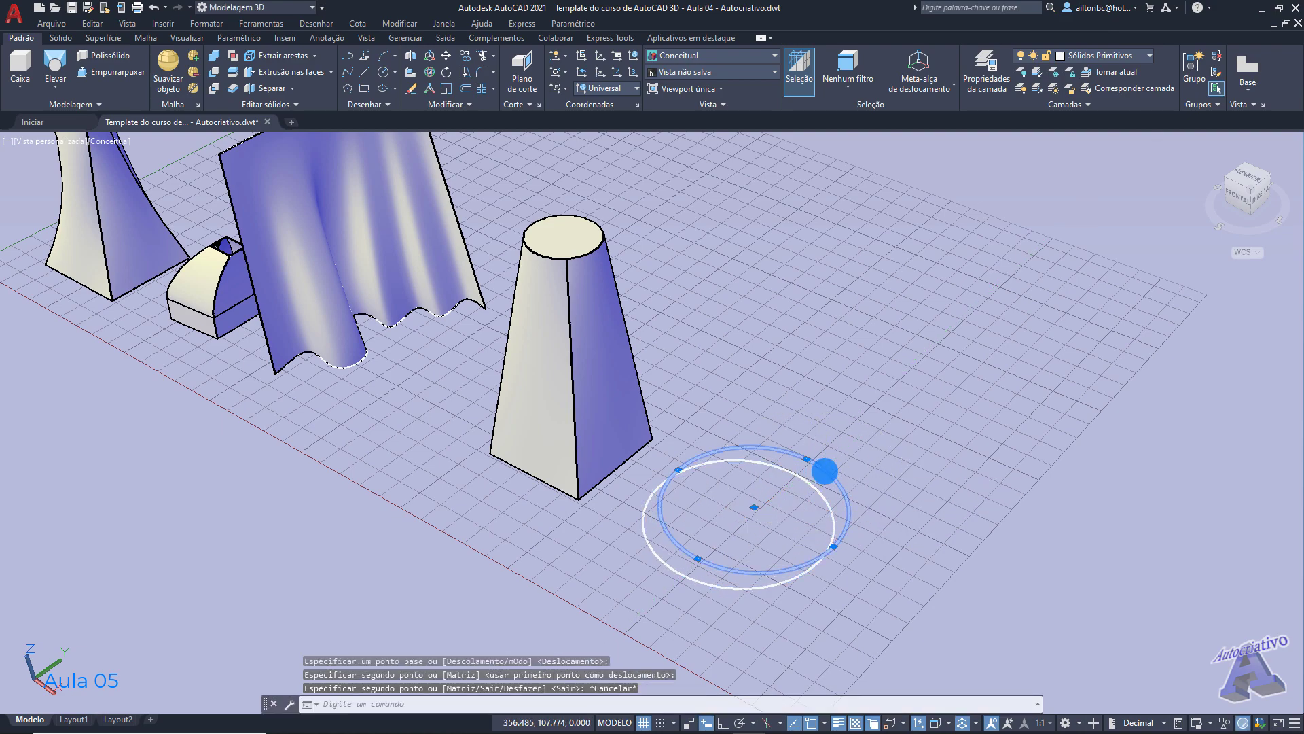
pyautogui.click(757, 472)
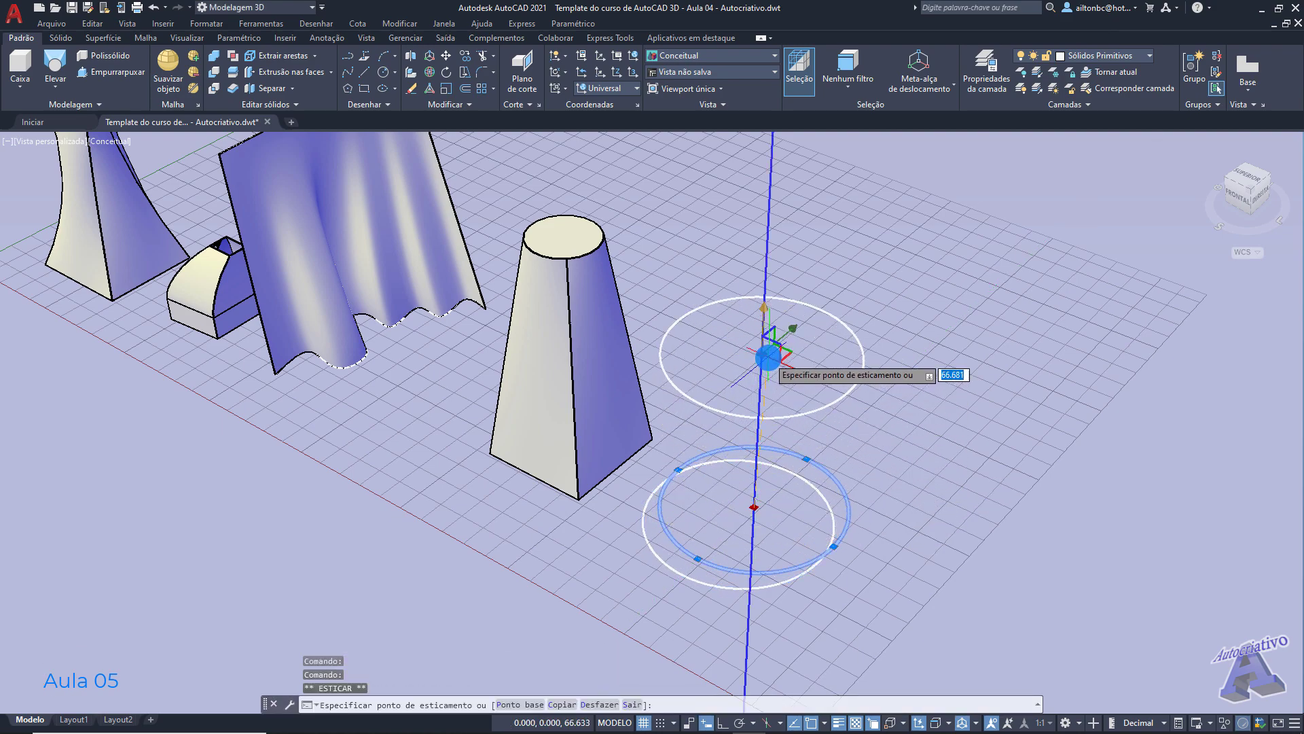
pyautogui.press('Escape')
# Step: Draw a rectangle on the ground plane overlapping the lower circle
pyautogui.moveTo(835, 384); pyautogui.dragTo(850, 442, button='middle')
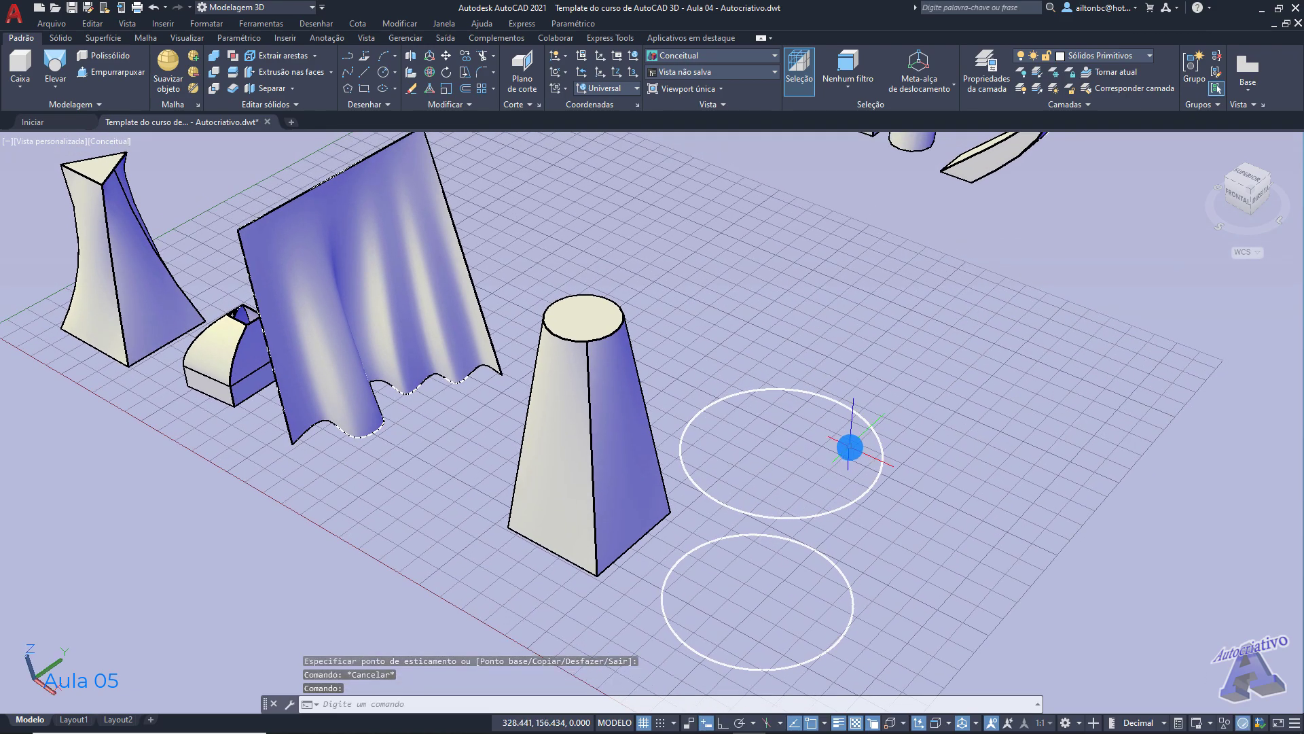
pyautogui.press('Return')
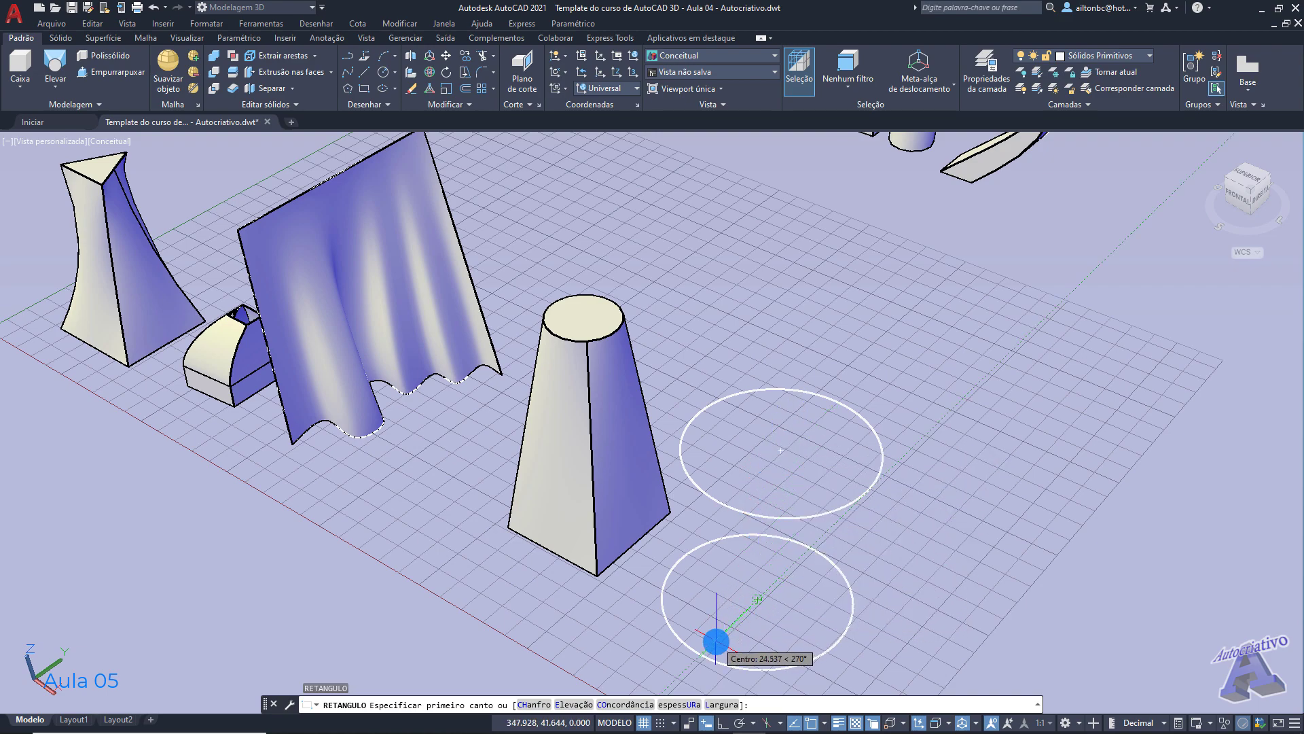
pyautogui.click(684, 616)
pyautogui.click(878, 569)
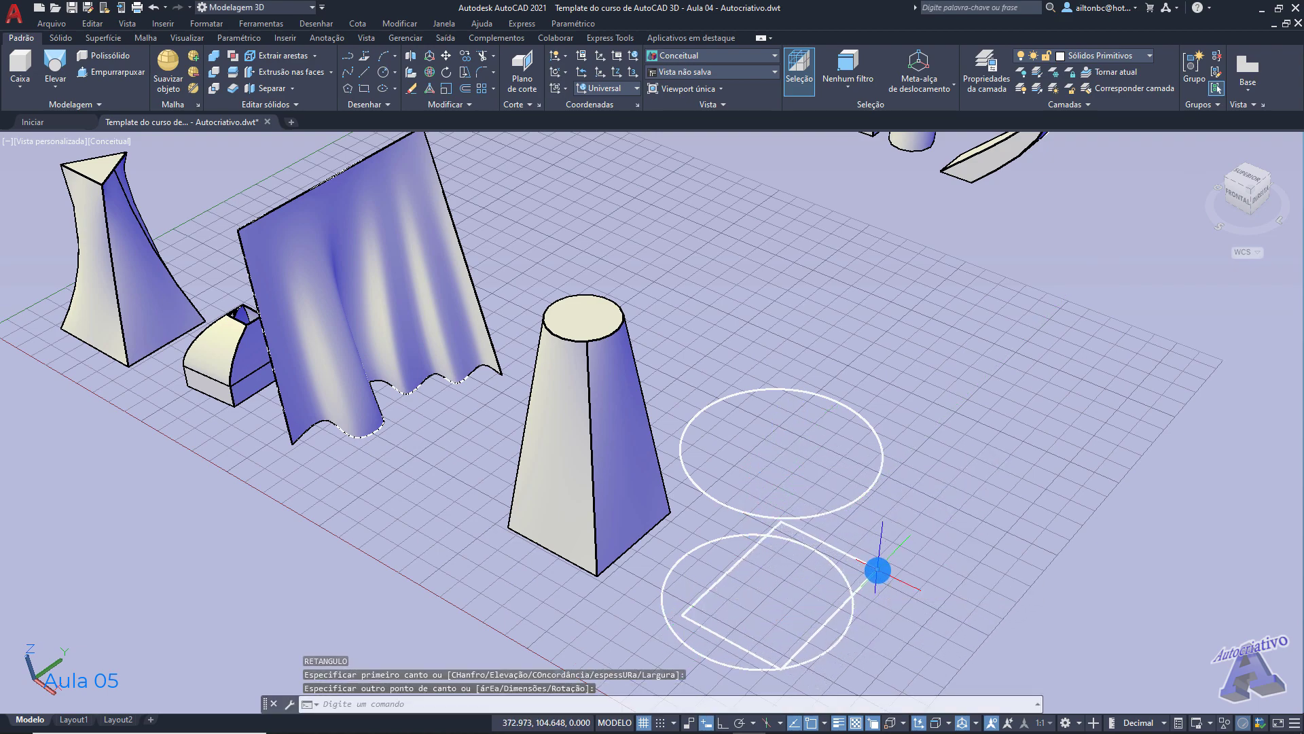
# Step: Raise the rectangle vertically by about 130 units so it sits above both circles
pyautogui.click(871, 576)
pyautogui.click(786, 566)
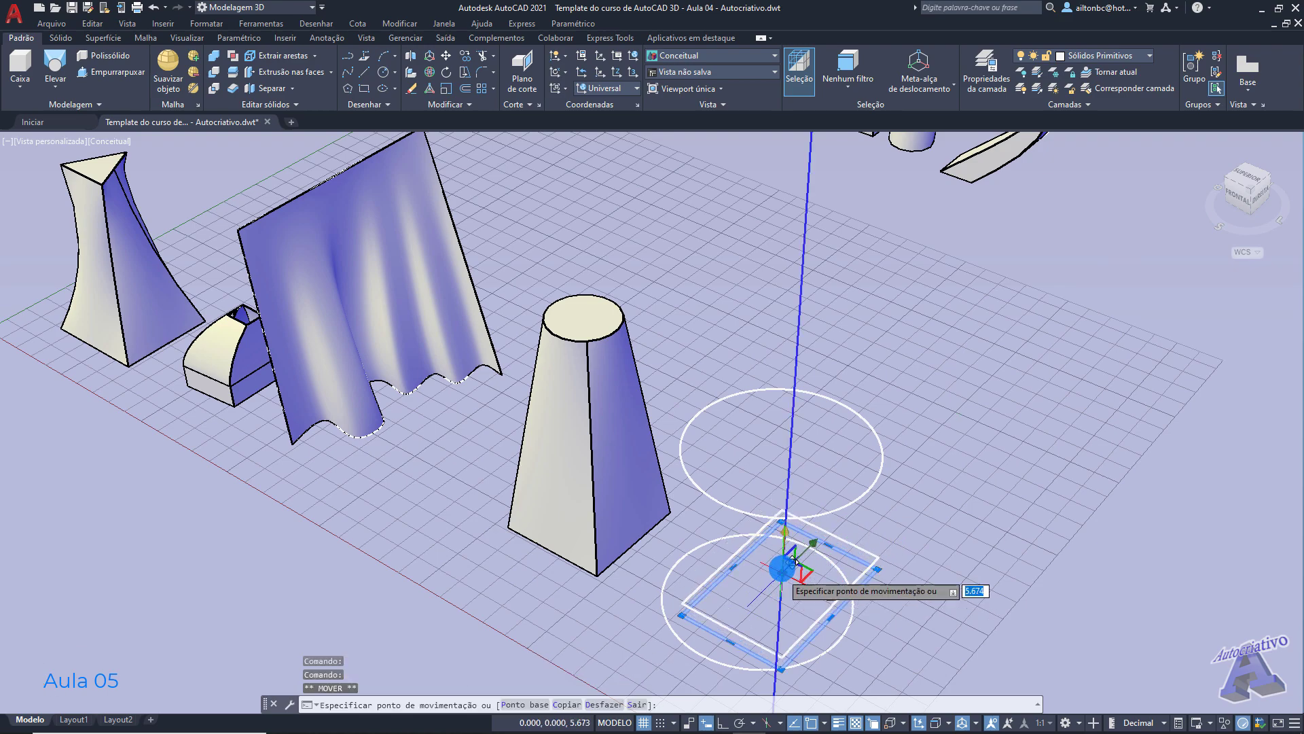
pyautogui.click(830, 293)
pyautogui.press('Escape')
pyautogui.keyDown('shift'); pyautogui.moveTo(900, 395); pyautogui.dragTo(859, 471, button='middle'); pyautogui.keyUp('shift')
pyautogui.click(644, 378)
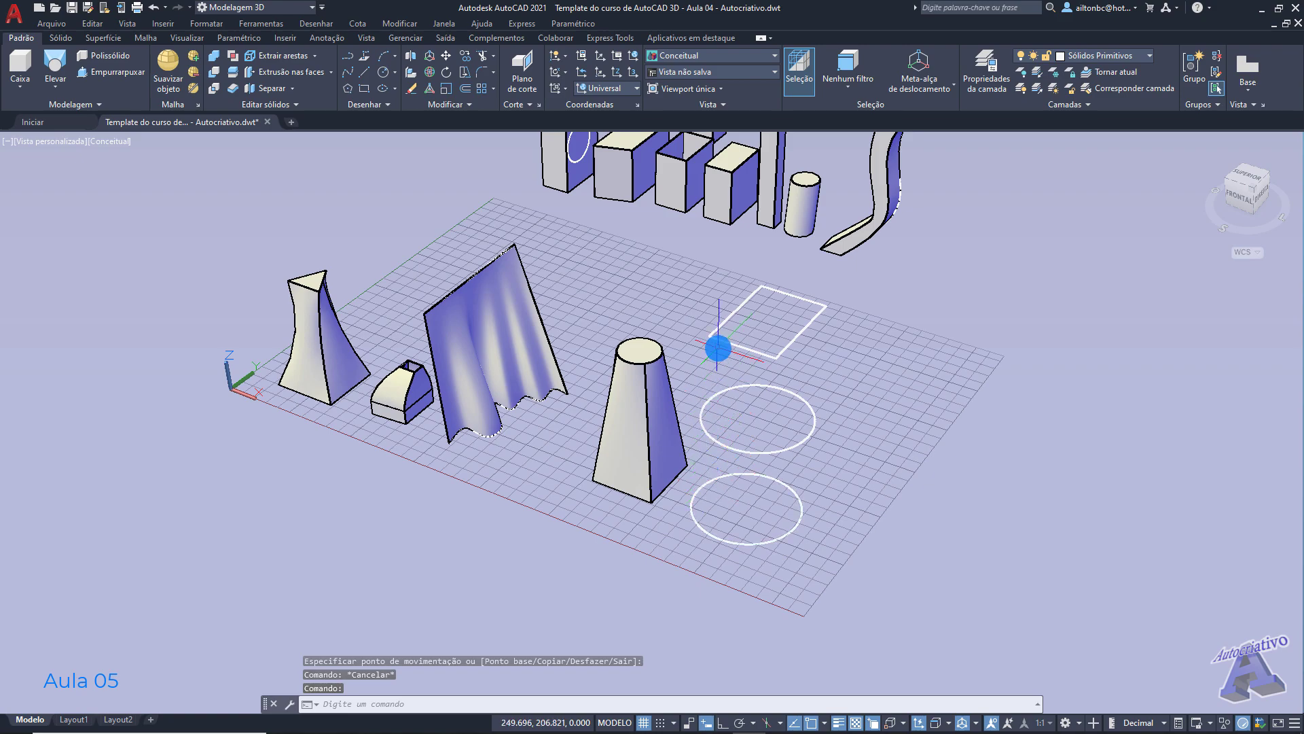
pyautogui.click(52, 66)
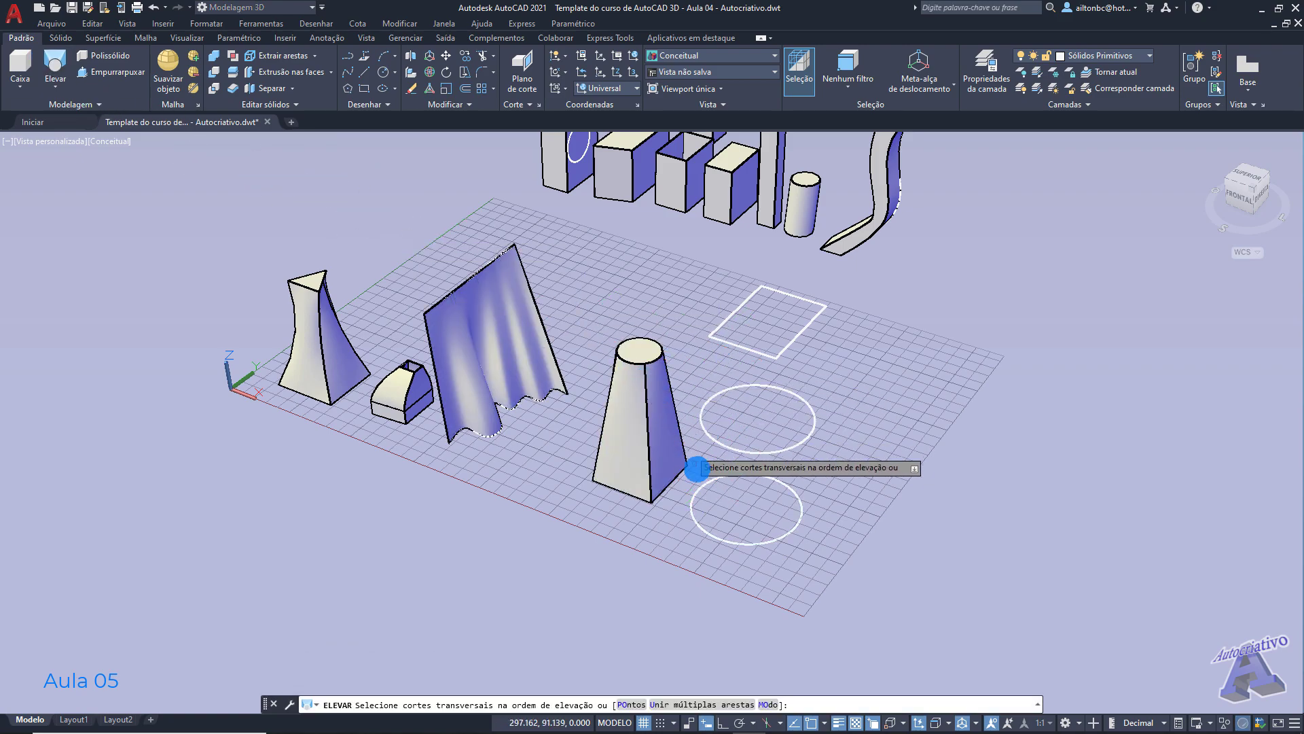
pyautogui.click(703, 486)
pyautogui.click(709, 436)
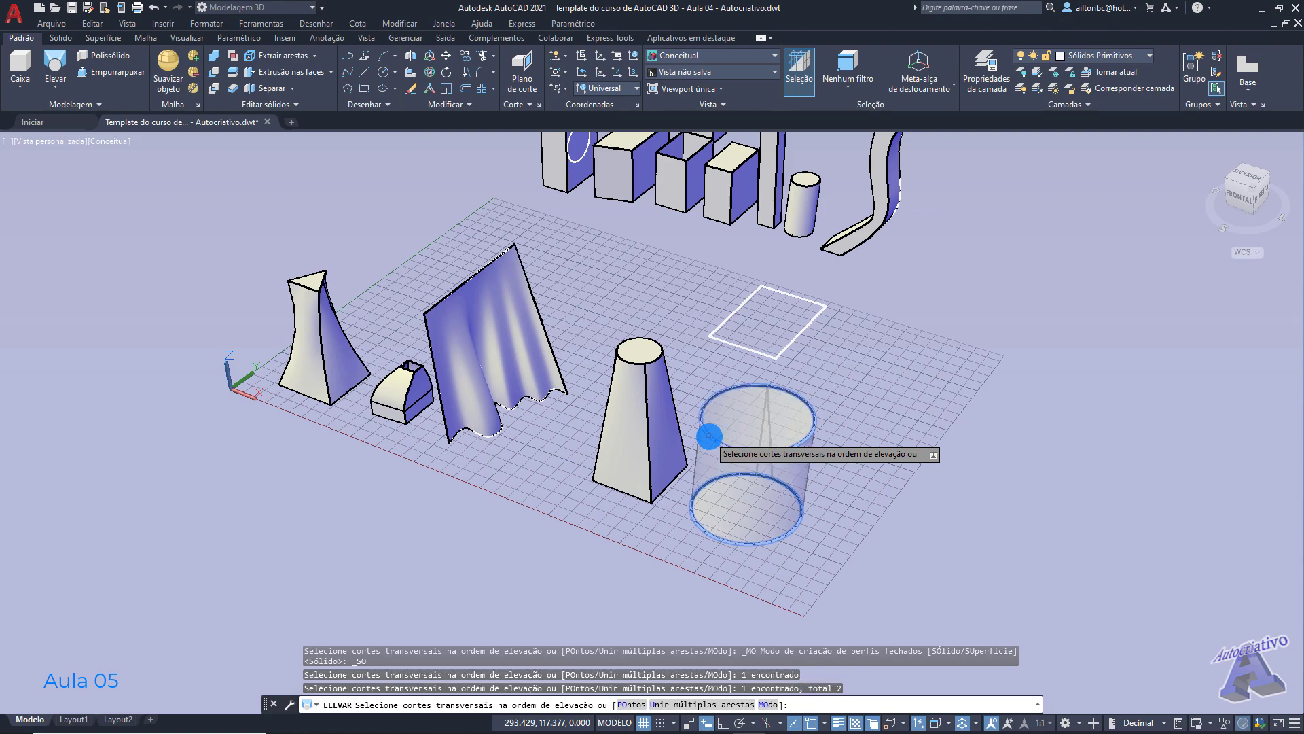
pyautogui.click(727, 341)
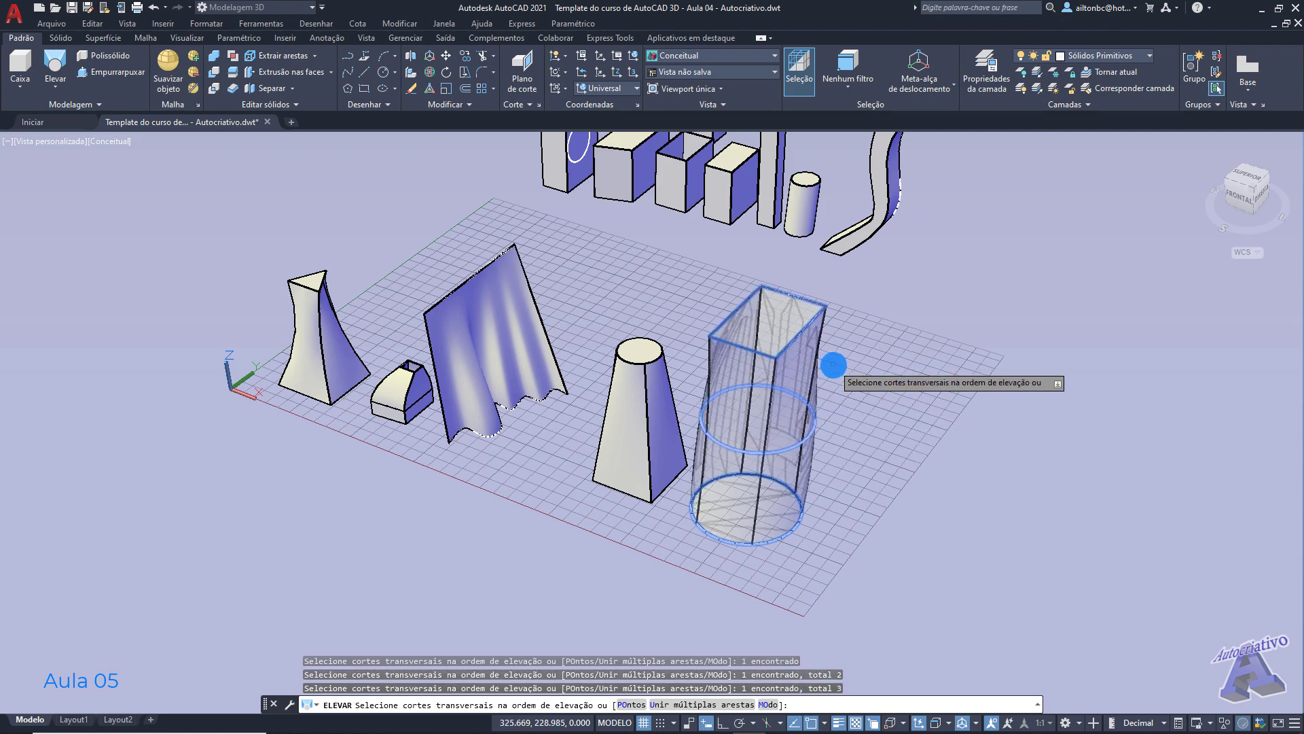
pyautogui.press('Escape')
# Step: Draw a smaller circle inside the base circle and raise it about 96 units, between the raised circle and the rectangle
pyautogui.write('ci')
pyautogui.press('Return')
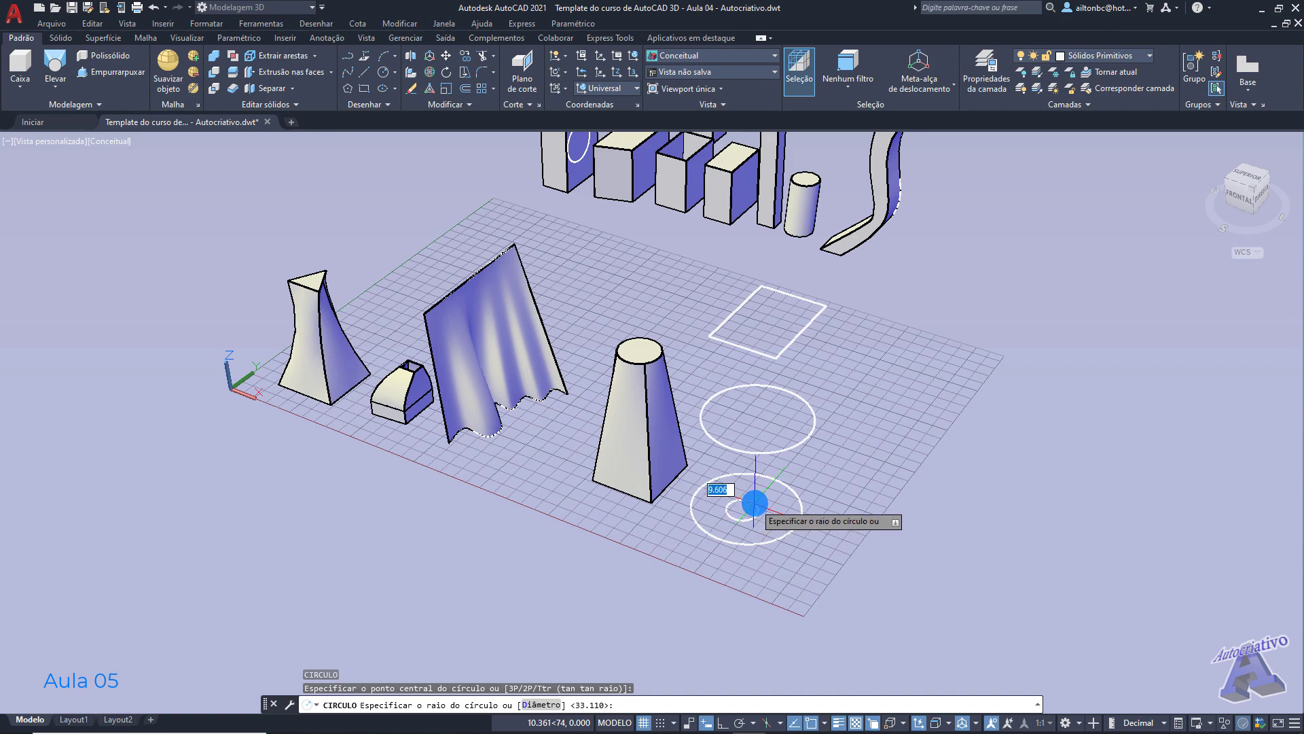
pyautogui.click(766, 496)
pyautogui.click(766, 490)
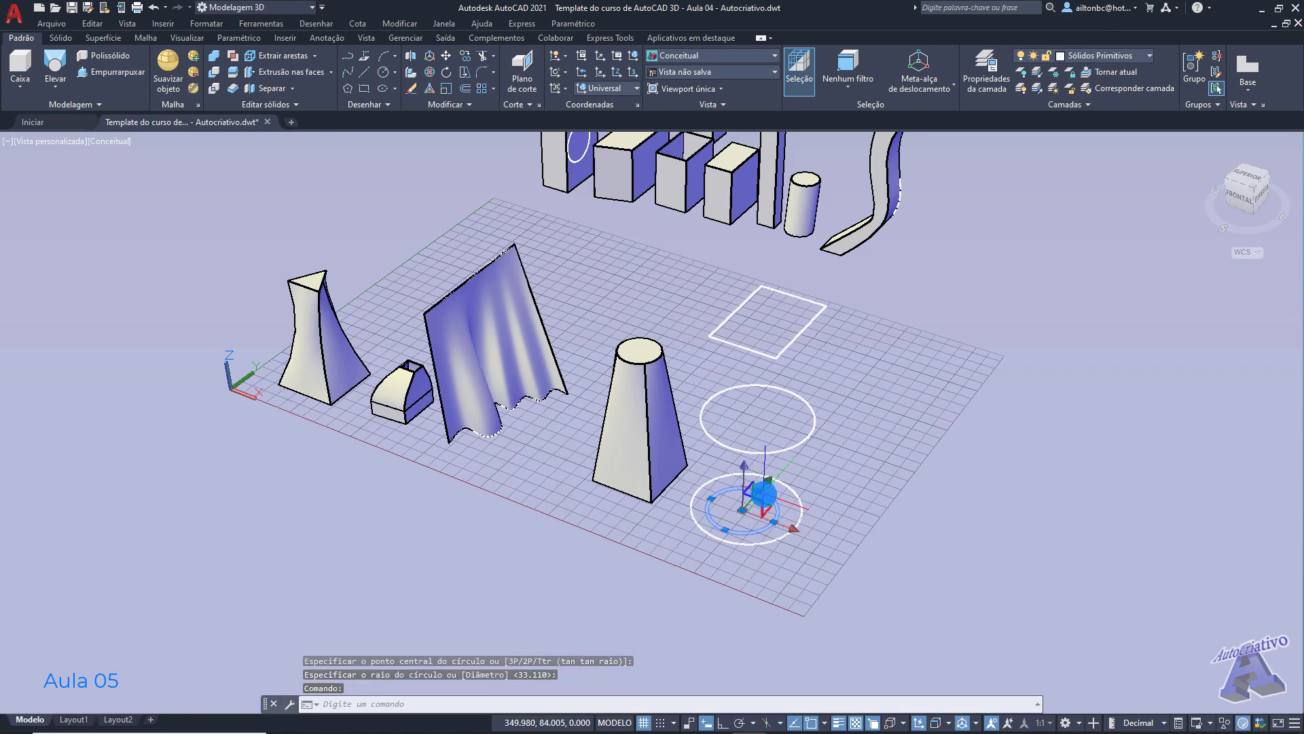
pyautogui.click(742, 510)
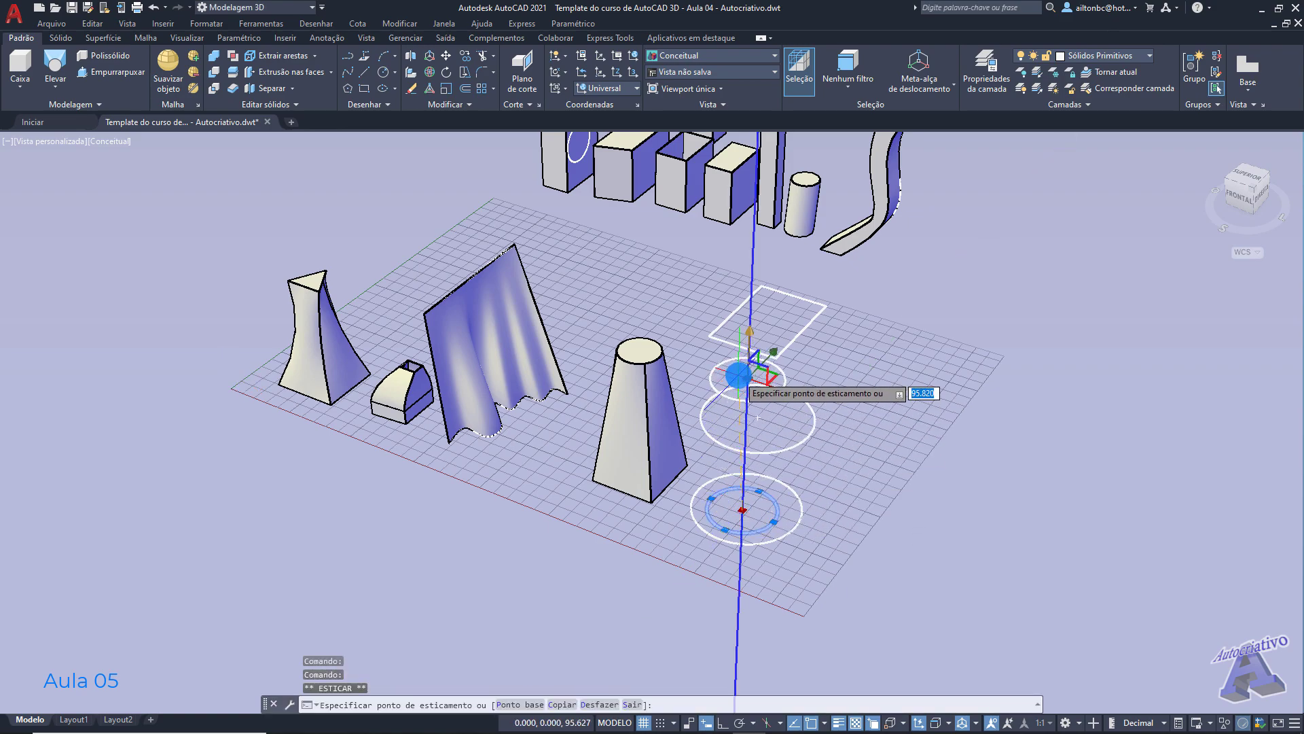
pyautogui.click(747, 373)
pyautogui.press('Escape')
# Step: Loft a solid through the base circle, the large raised circle, the small circle and the rectangle, using cross sections only
pyautogui.keyDown('shift'); pyautogui.moveTo(813, 382); pyautogui.dragTo(972, 417, button='middle'); pyautogui.keyUp('shift')
pyautogui.scroll(2, 926, 326)
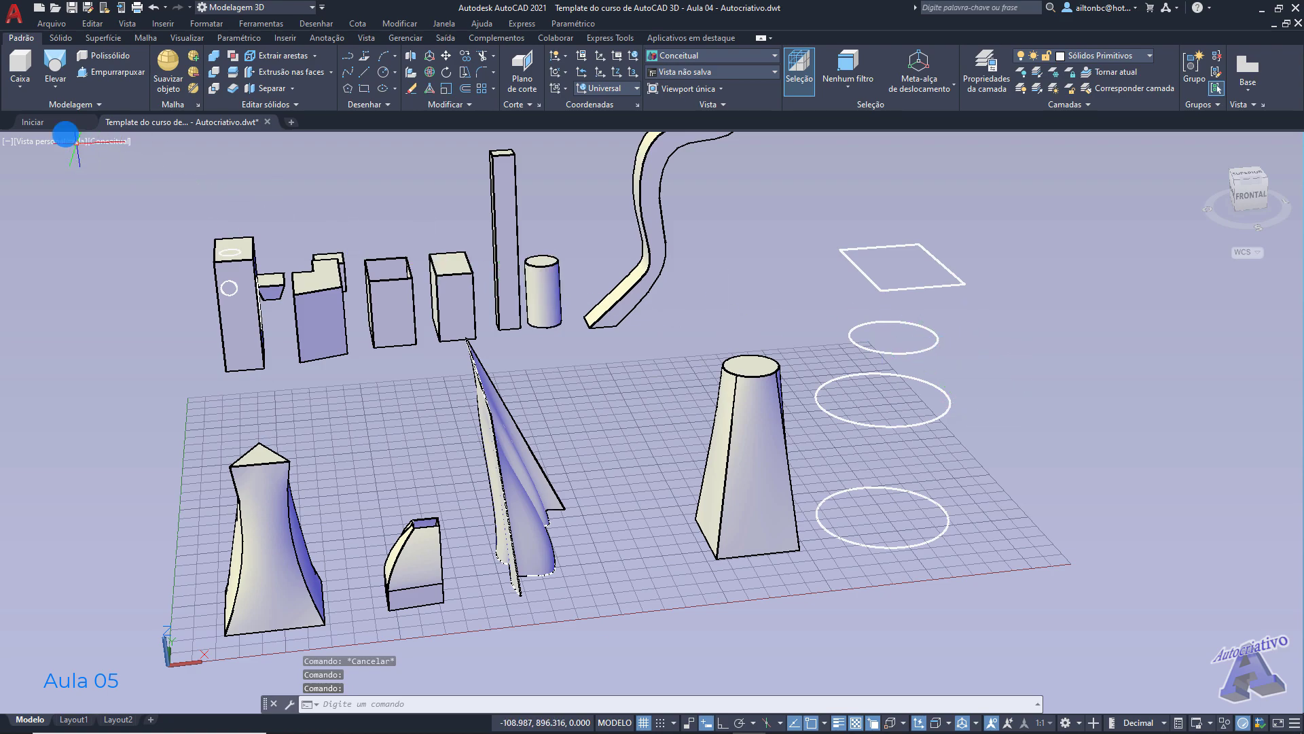
pyautogui.click(55, 68)
pyautogui.click(829, 534)
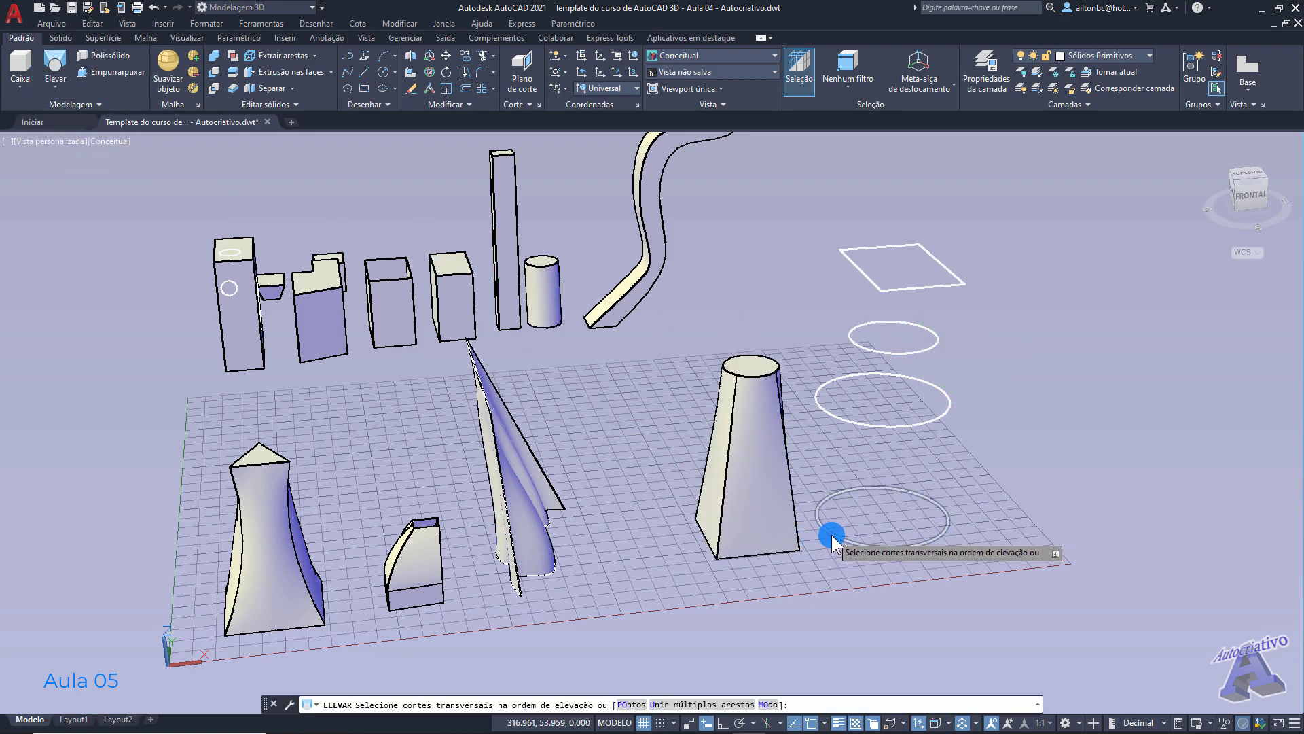
pyautogui.click(846, 422)
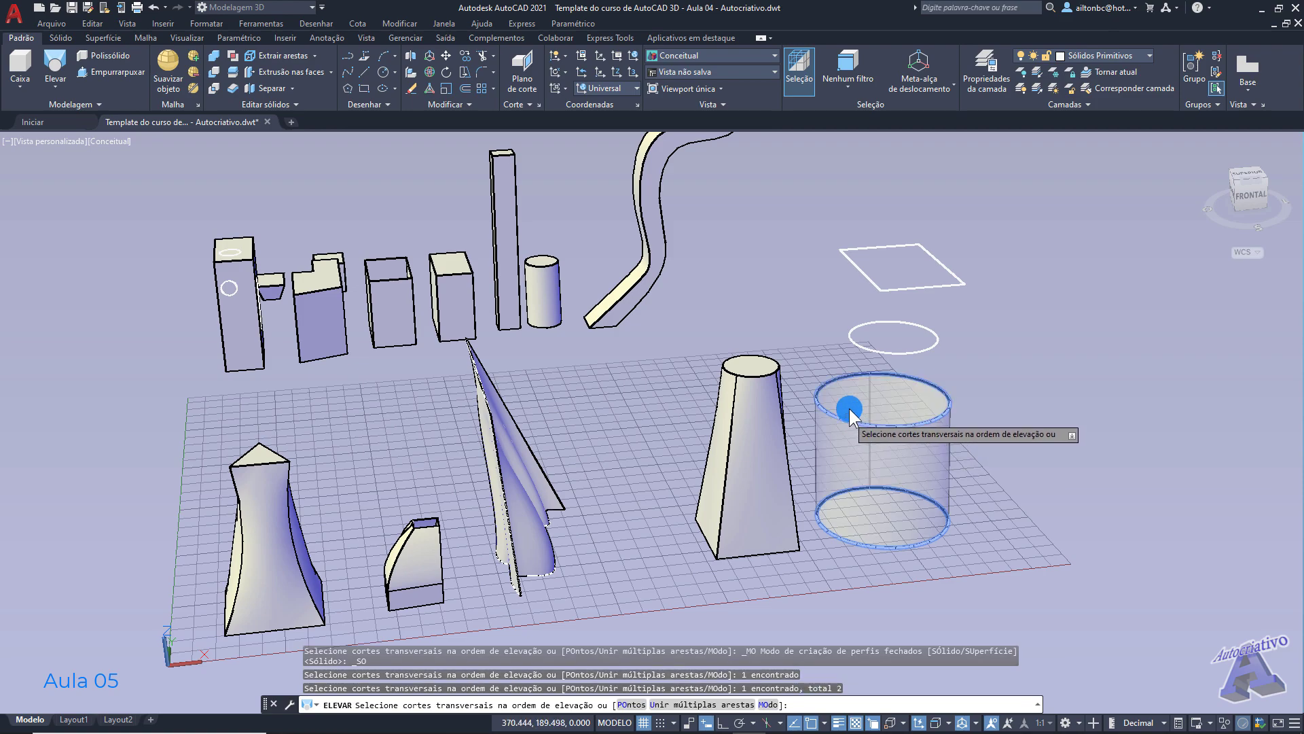
pyautogui.click(863, 349)
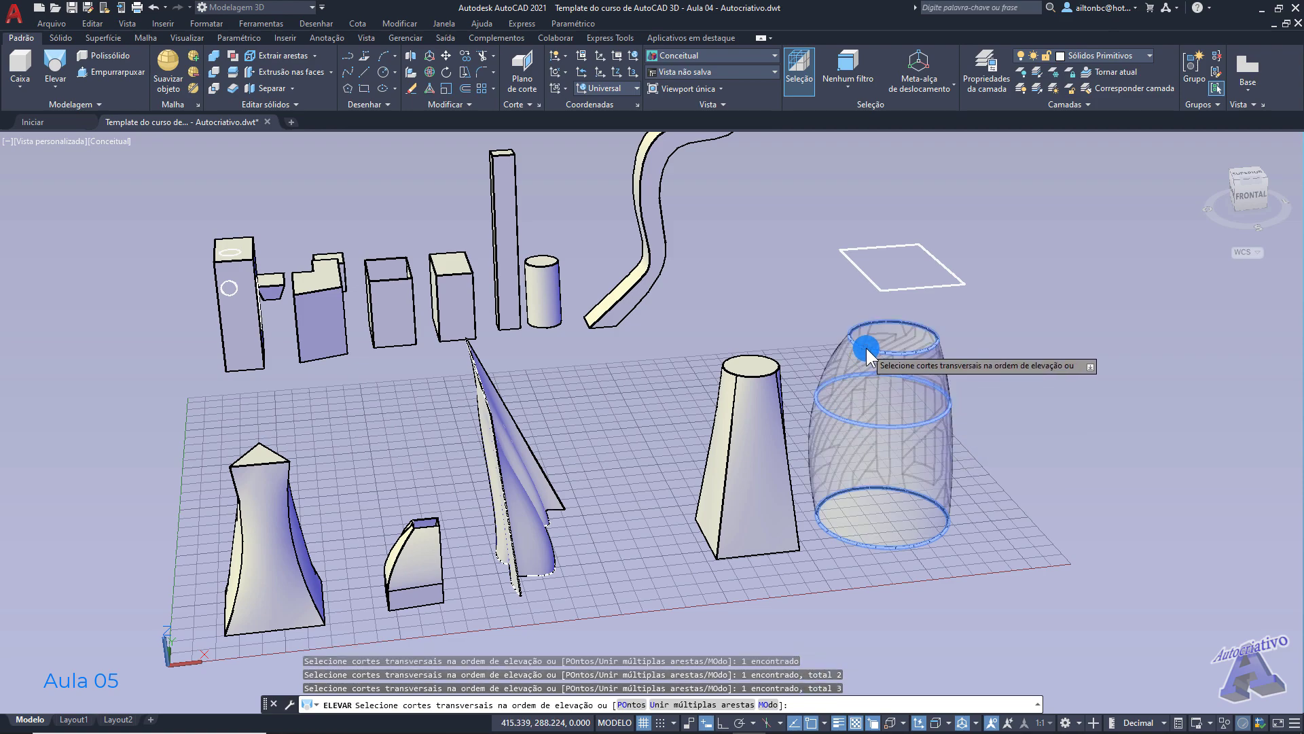
pyautogui.click(873, 283)
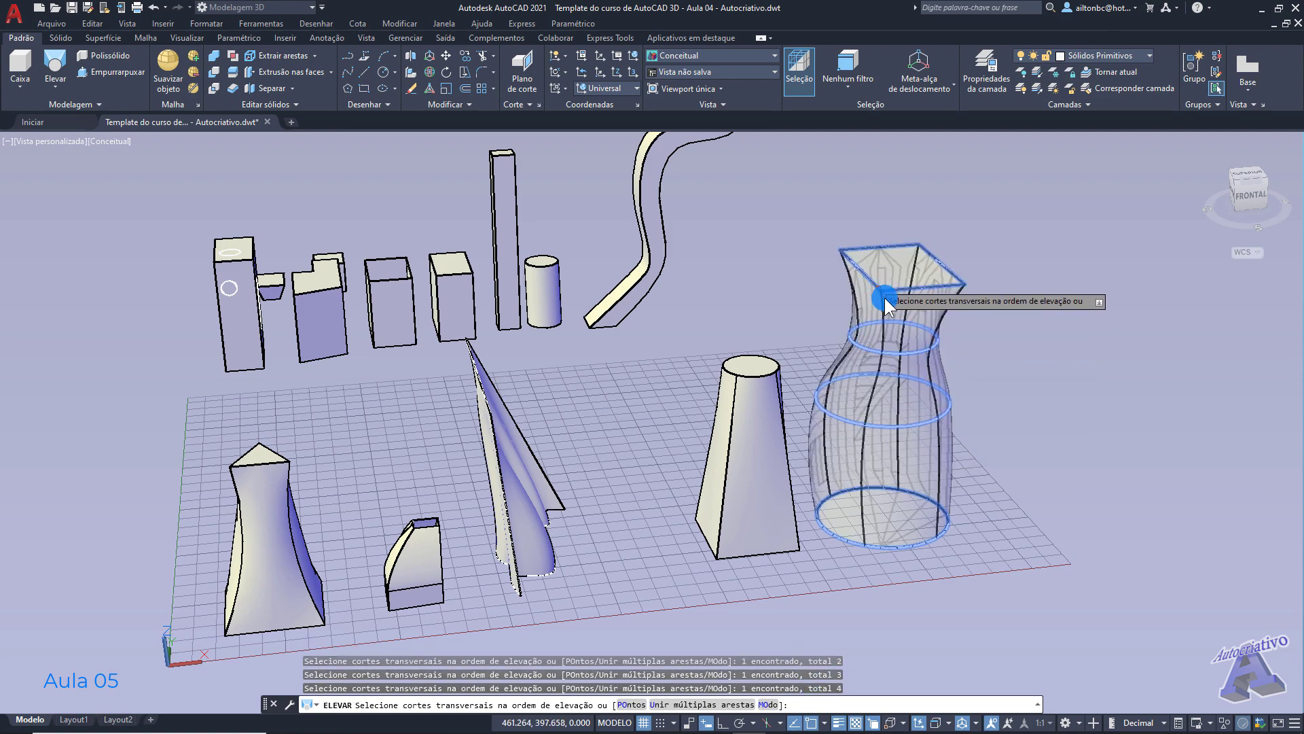
pyautogui.press('Return')
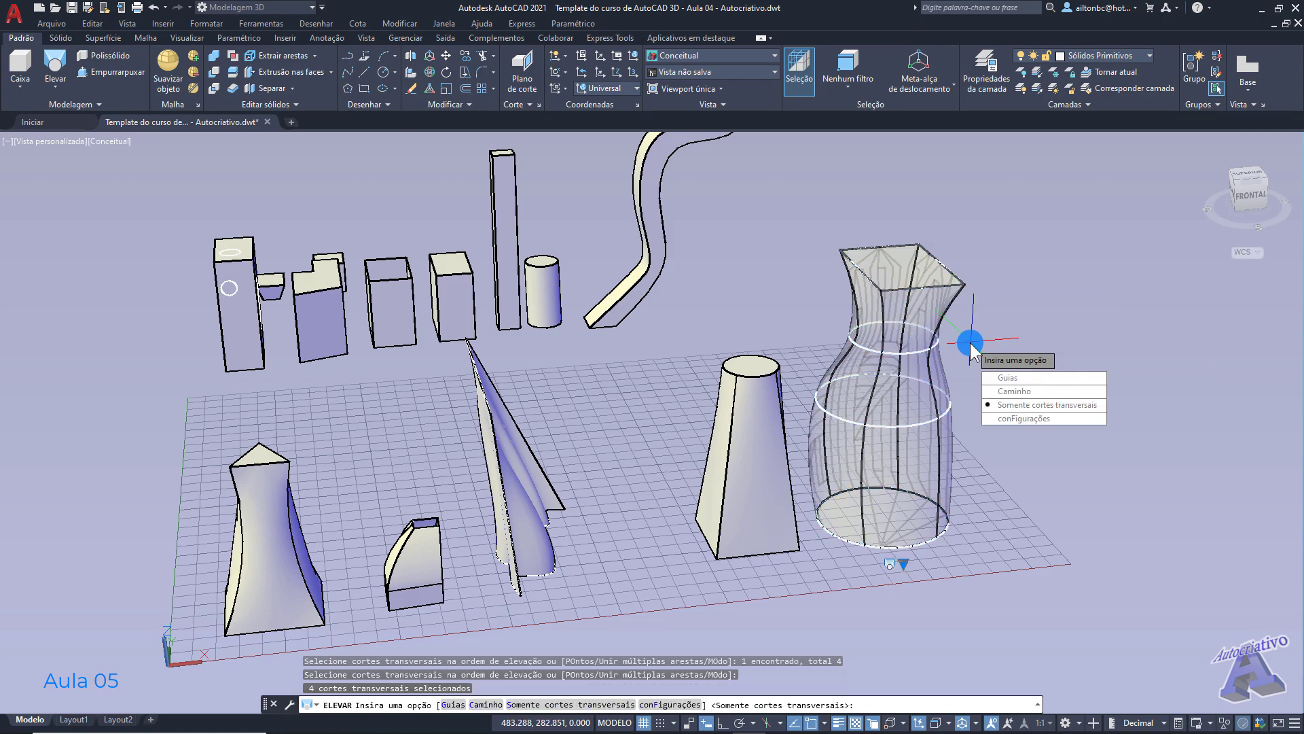
pyautogui.press('Return')
# Step: Undo the four-section loft to restore the three circles and the rectangle
pyautogui.moveTo(970, 342)
pyautogui.keyDown('shift'); pyautogui.mouseDown(button='middle')
pyautogui.moveTo(976, 326)
pyautogui.moveTo(964, 337)
pyautogui.moveTo(862, 315)
pyautogui.moveTo(853, 281)
pyautogui.moveTo(897, 267)
pyautogui.moveTo(949, 344)
pyautogui.mouseUp(button='middle'); pyautogui.keyUp('shift')
pyautogui.hotkey('ctrl', 'z')
pyautogui.hotkey('ctrl', 'z')
pyautogui.hotkey('ctrl', 'z')
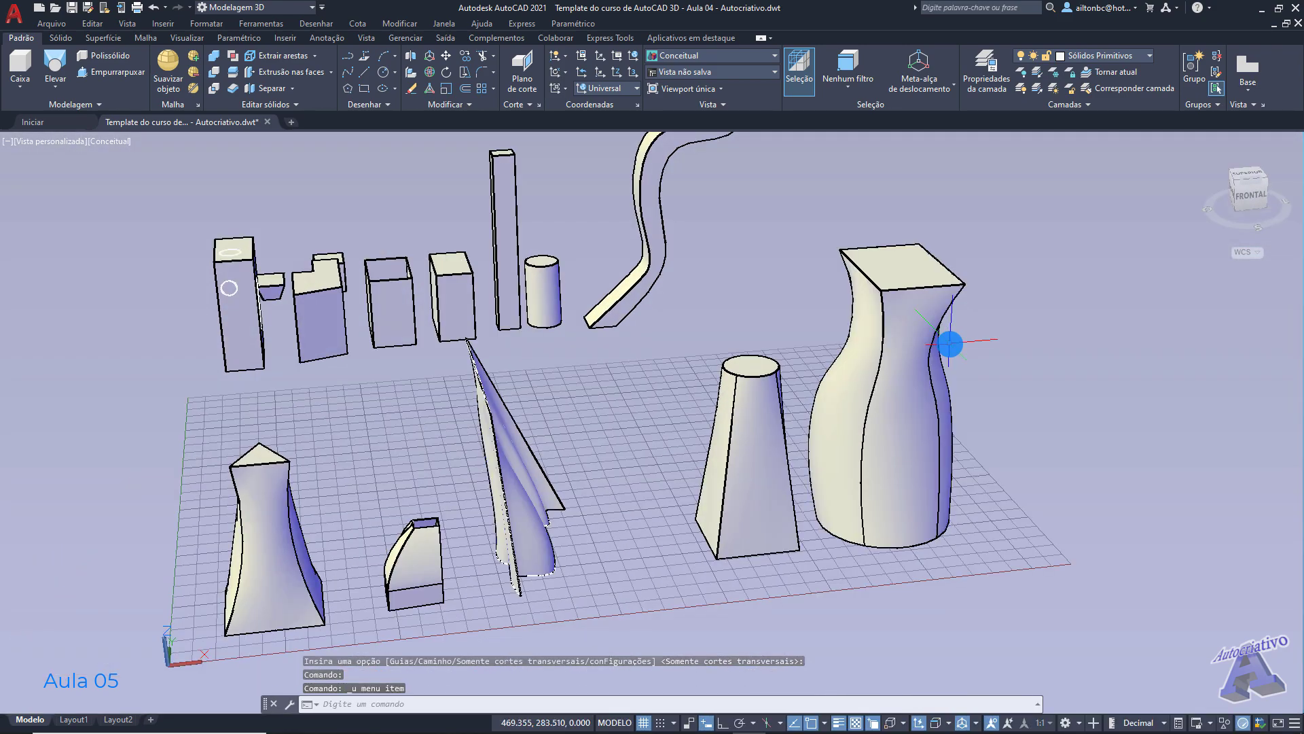
pyautogui.scroll(-2, 949, 354)
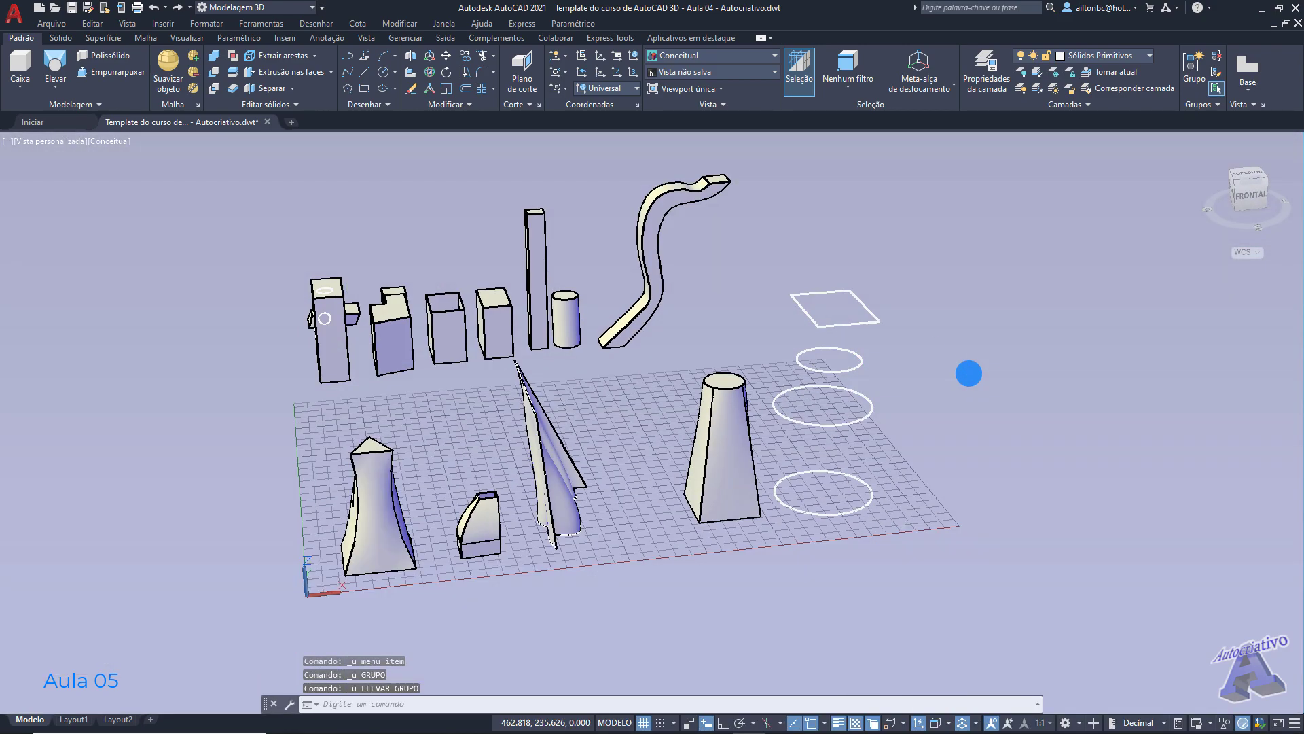
# Step: Try to loft the sections out of order: base circle, large raised circle, rectangle, and the small circle last
pyautogui.keyDown('shift'); pyautogui.moveTo(969, 383); pyautogui.dragTo(930, 384, button='middle'); pyautogui.keyUp('shift')
pyautogui.click(60, 66)
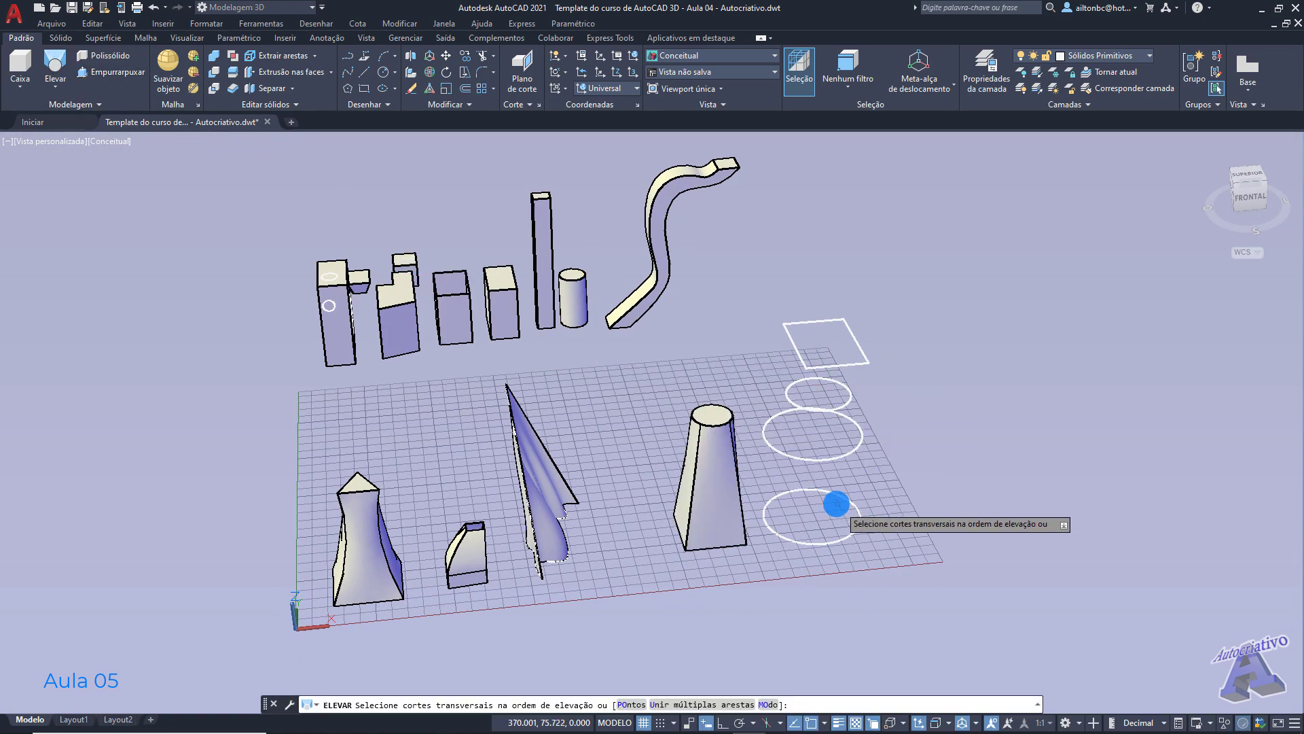
pyautogui.scroll(2, 856, 509)
pyautogui.click(890, 527)
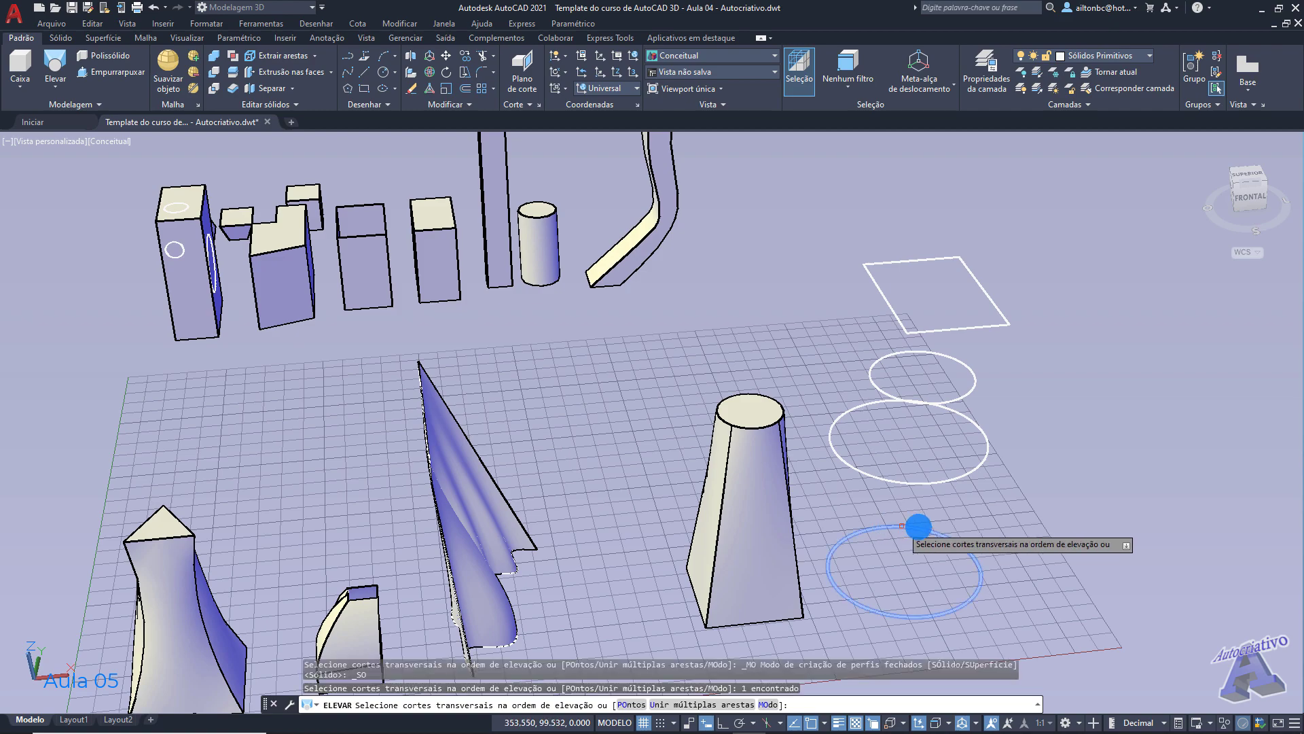
pyautogui.click(973, 471)
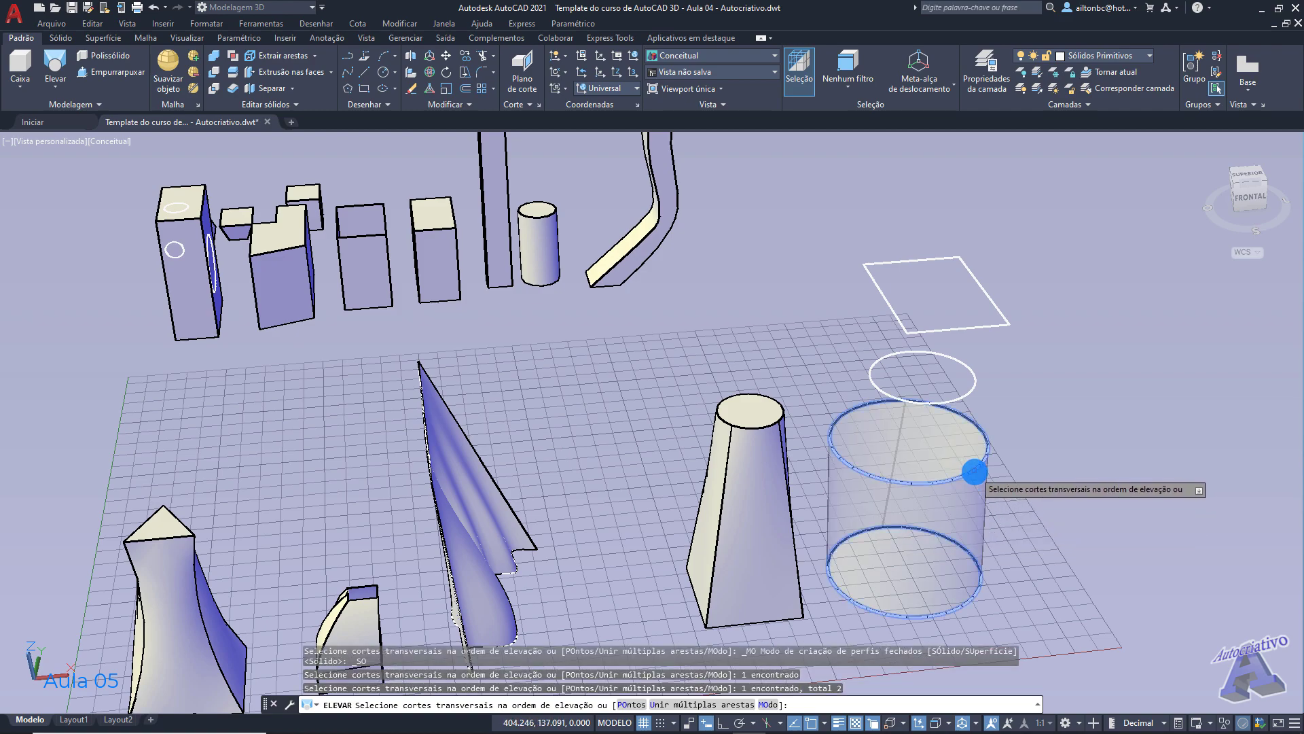
pyautogui.click(976, 282)
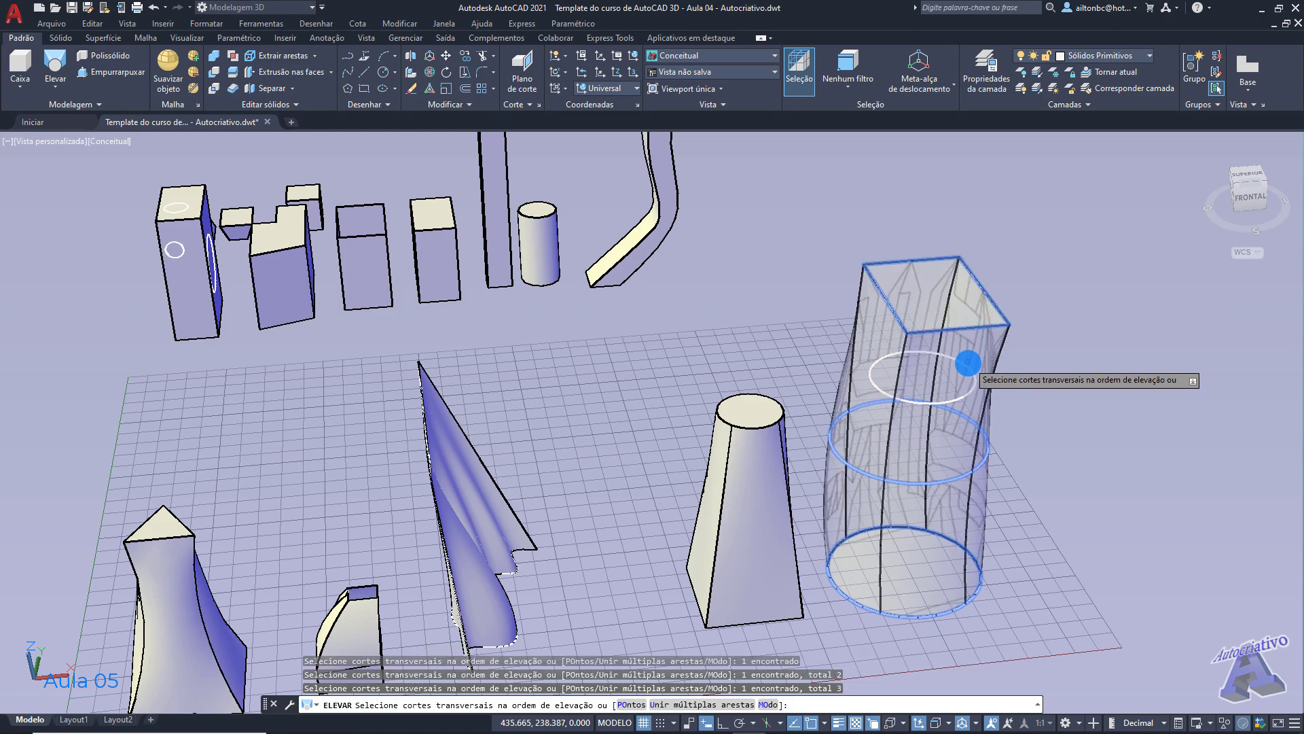
pyautogui.click(966, 367)
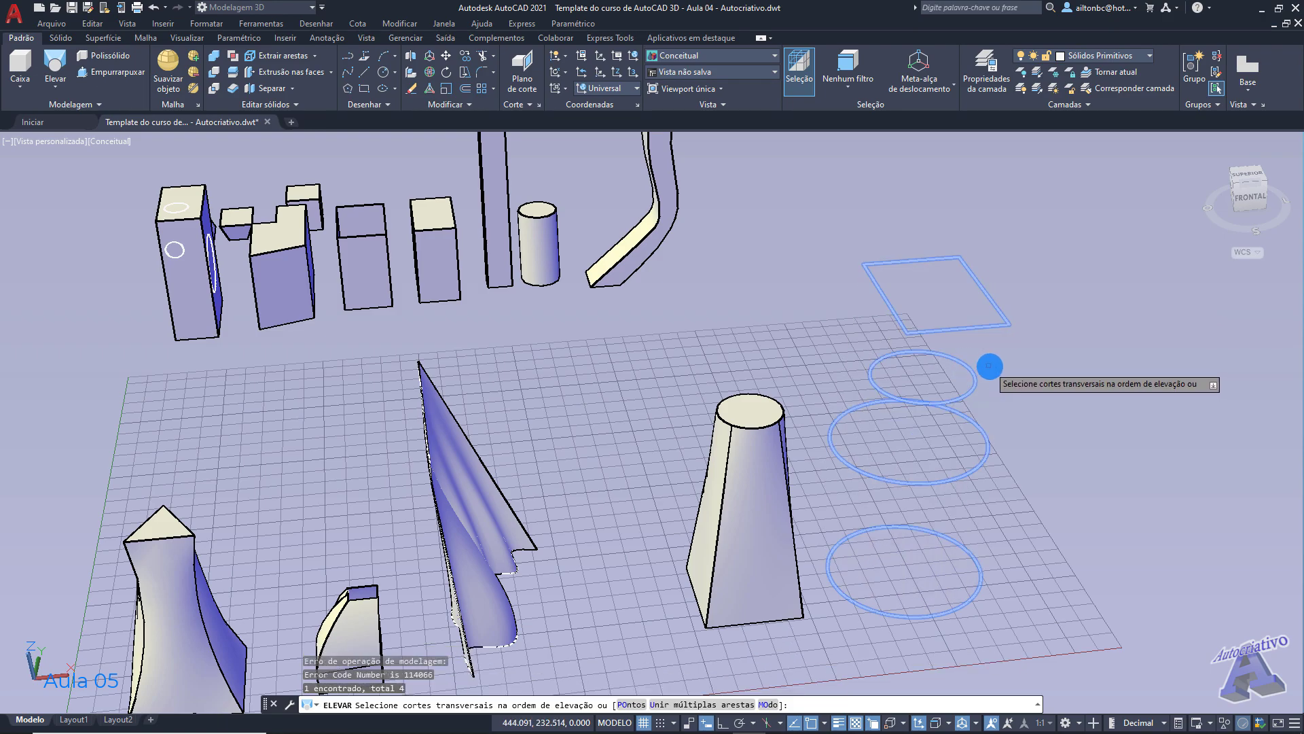
pyautogui.moveTo(1013, 369); pyautogui.dragTo(863, 338, button='middle')
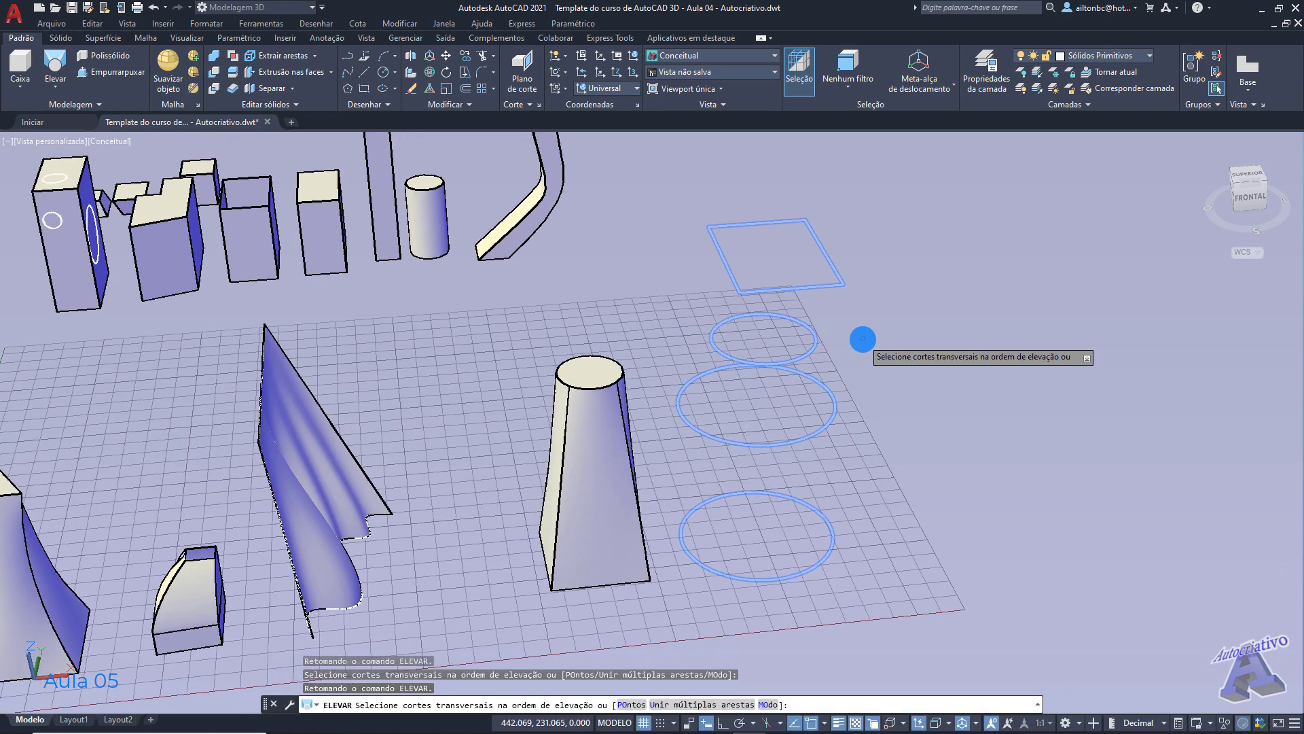
pyautogui.rightClick(840, 317)
pyautogui.press('Escape')
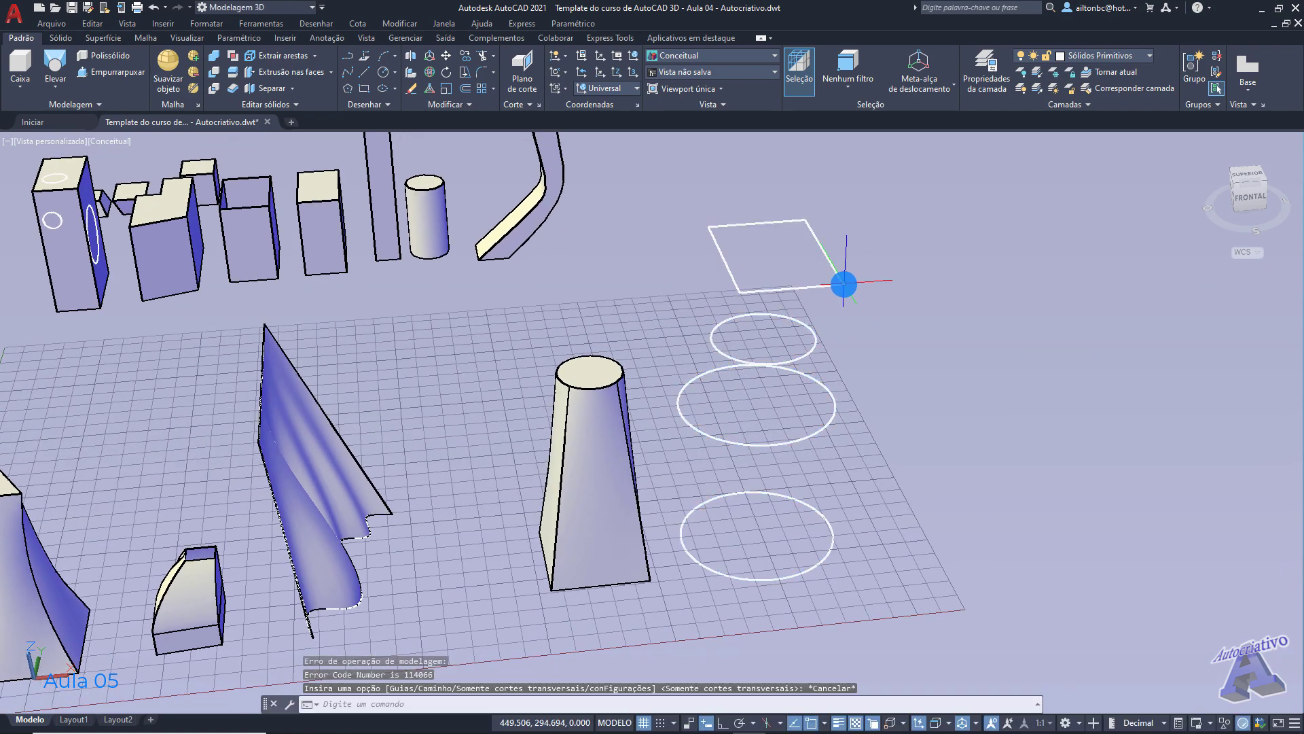
# Step: Enlarge the raised rectangle by stretching its corners outward, keeping it at the same elevation
pyautogui.click(839, 286)
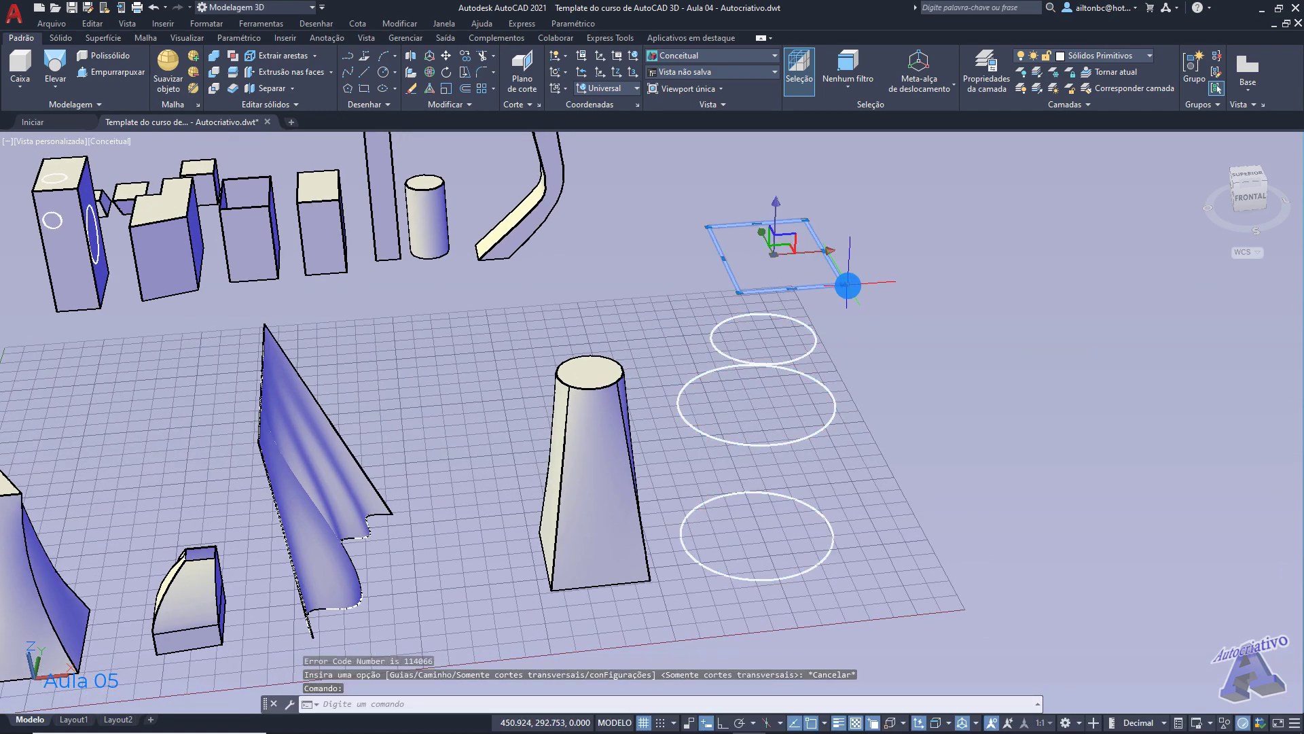
pyautogui.click(843, 285)
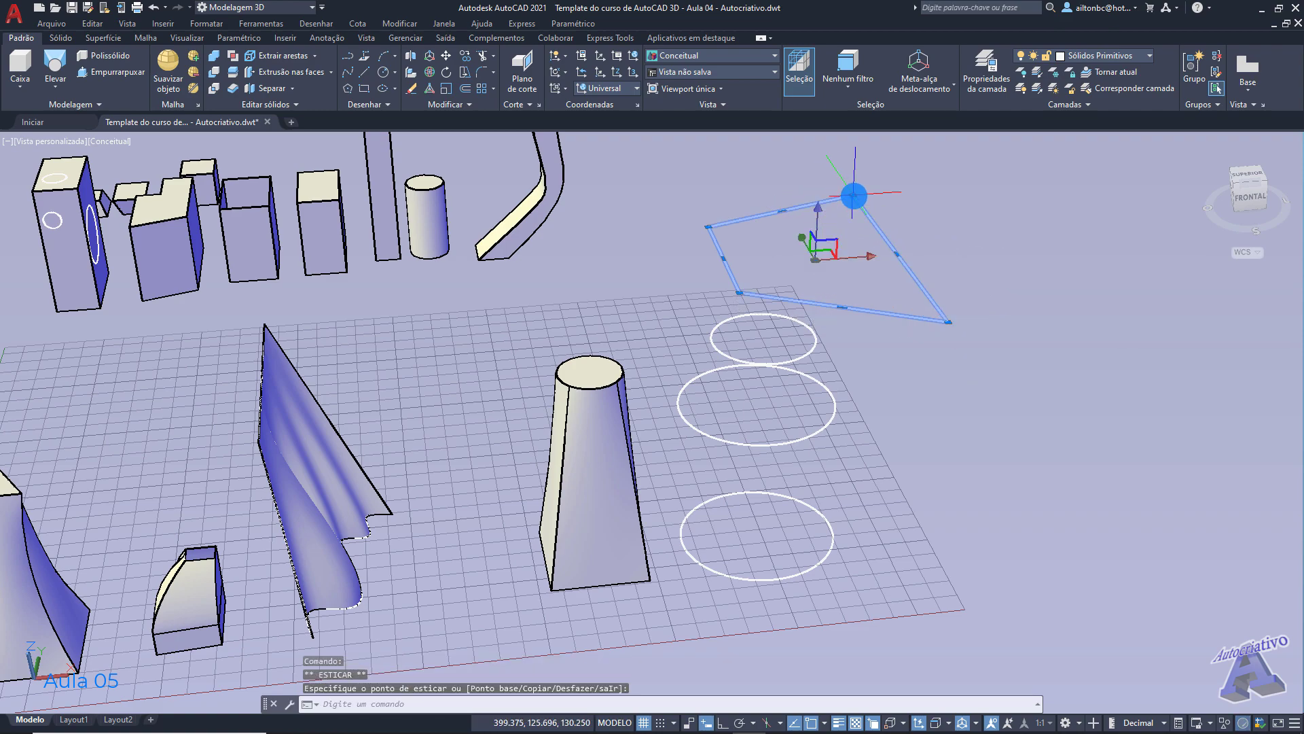
pyautogui.click(656, 213)
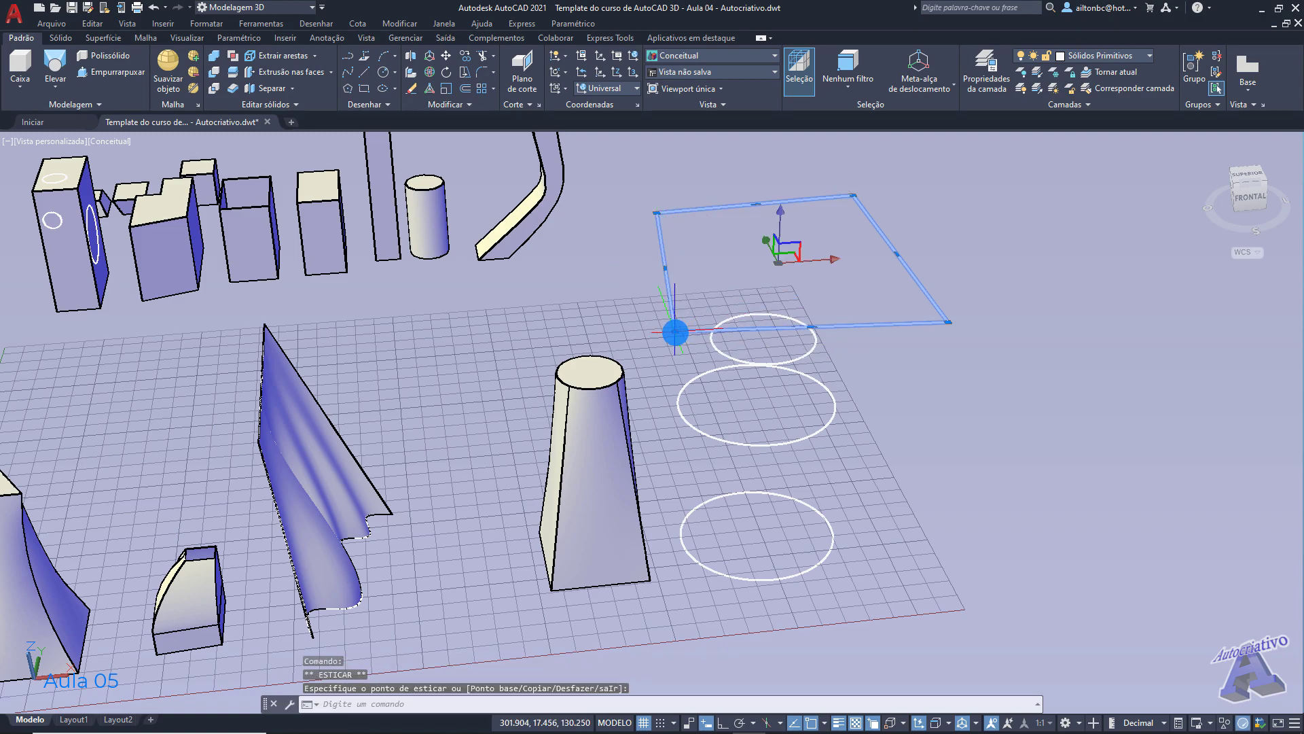
# Step: Try to loft the base circle, large raised circle, small circle and enlarged rectangle in that order
pyautogui.press('Escape')
pyautogui.keyDown('shift'); pyautogui.moveTo(928, 408); pyautogui.dragTo(556, 344, button='middle'); pyautogui.keyUp('shift')
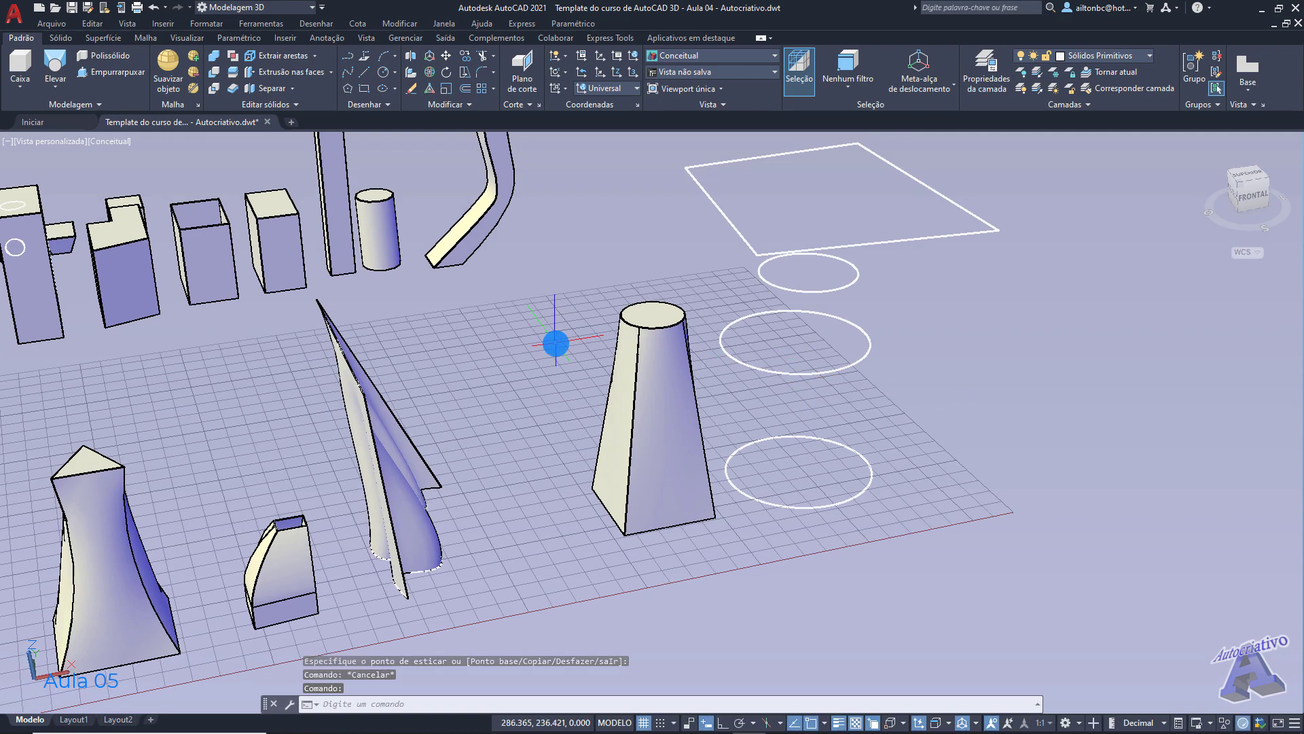
pyautogui.click(60, 68)
pyautogui.click(733, 455)
pyautogui.click(739, 346)
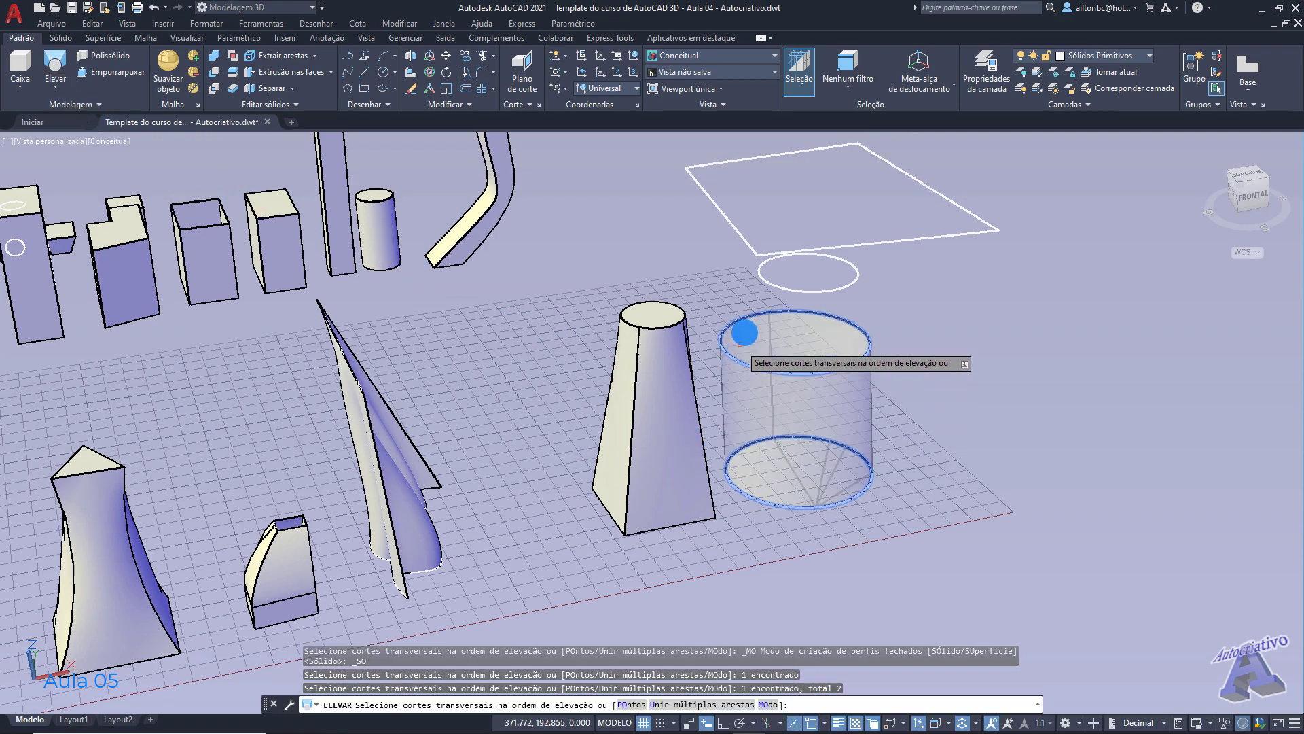
pyautogui.click(765, 282)
pyautogui.click(748, 244)
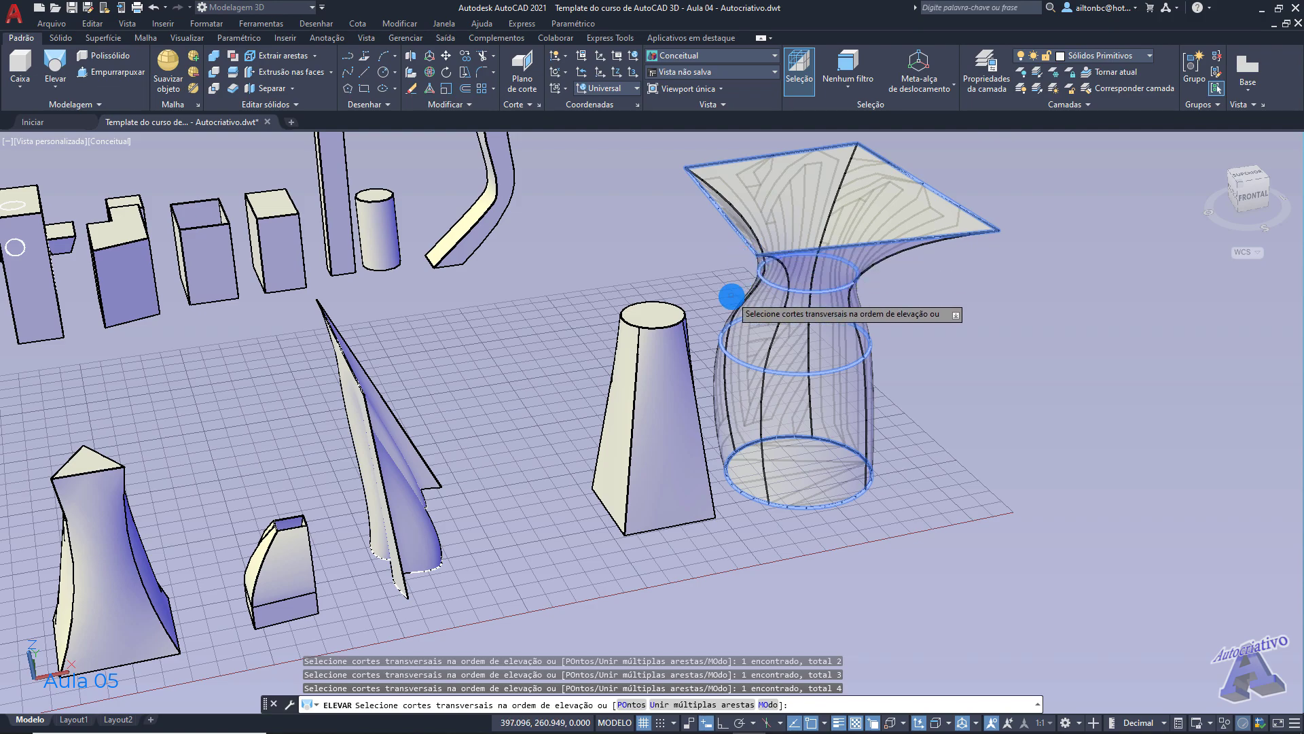
pyautogui.keyDown('shift'); pyautogui.moveTo(926, 358); pyautogui.dragTo(928, 415, button='middle'); pyautogui.keyUp('shift')
pyautogui.press('Escape')
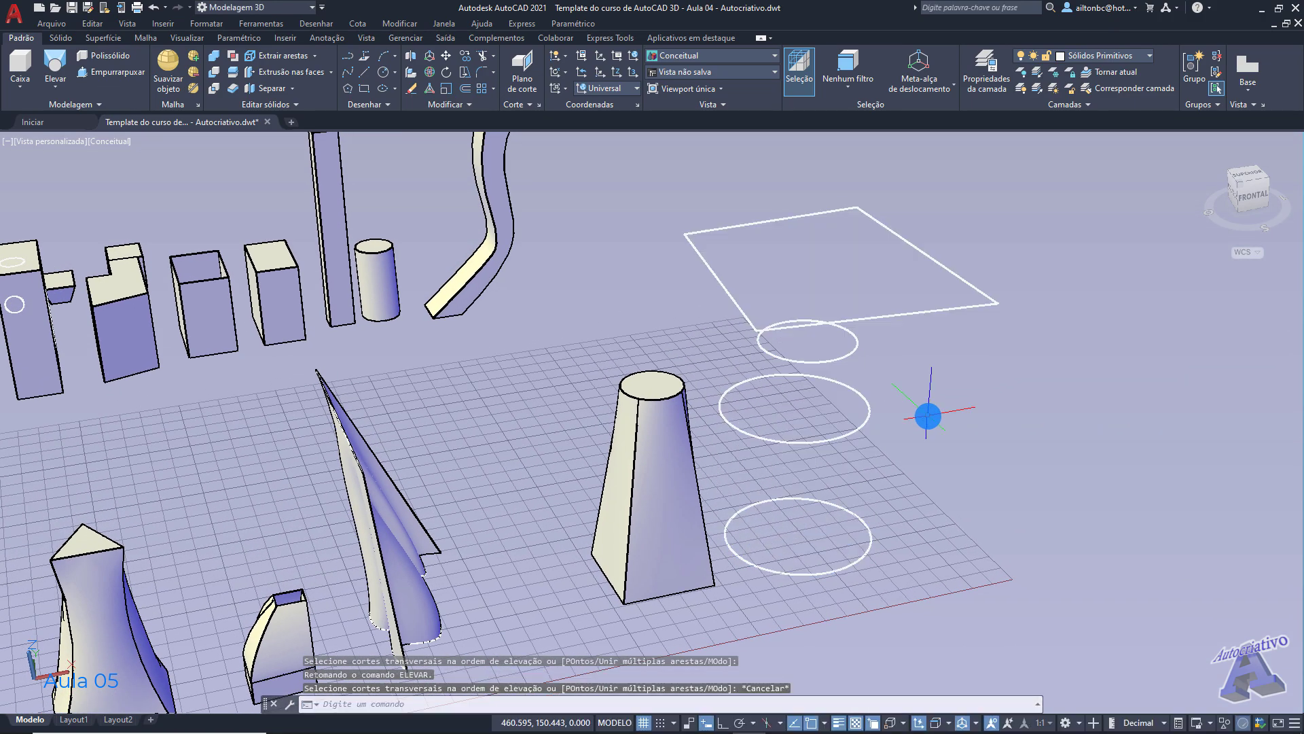
# Step: Loft a solid through the base circle, large raised circle, rectangle and finally the small circle, using cross sections only
pyautogui.click(67, 67)
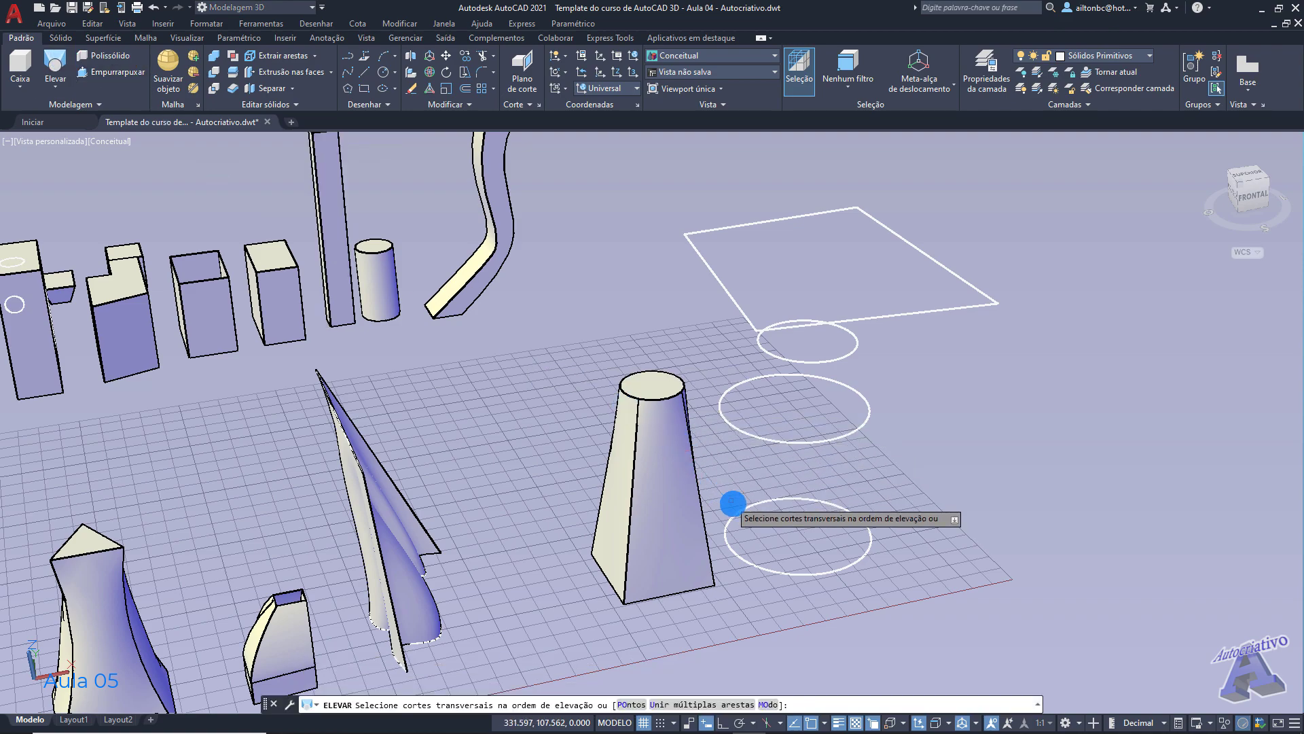
pyautogui.click(752, 484)
pyautogui.click(766, 441)
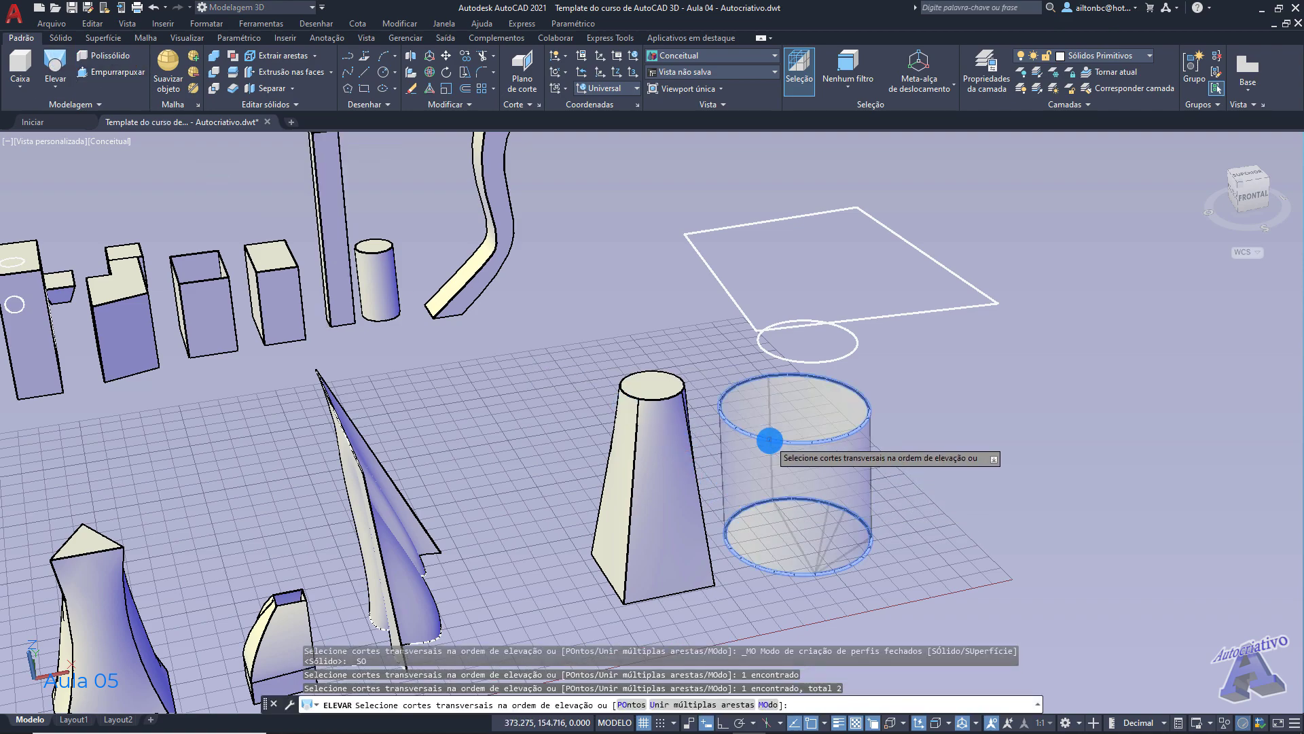
pyautogui.click(926, 313)
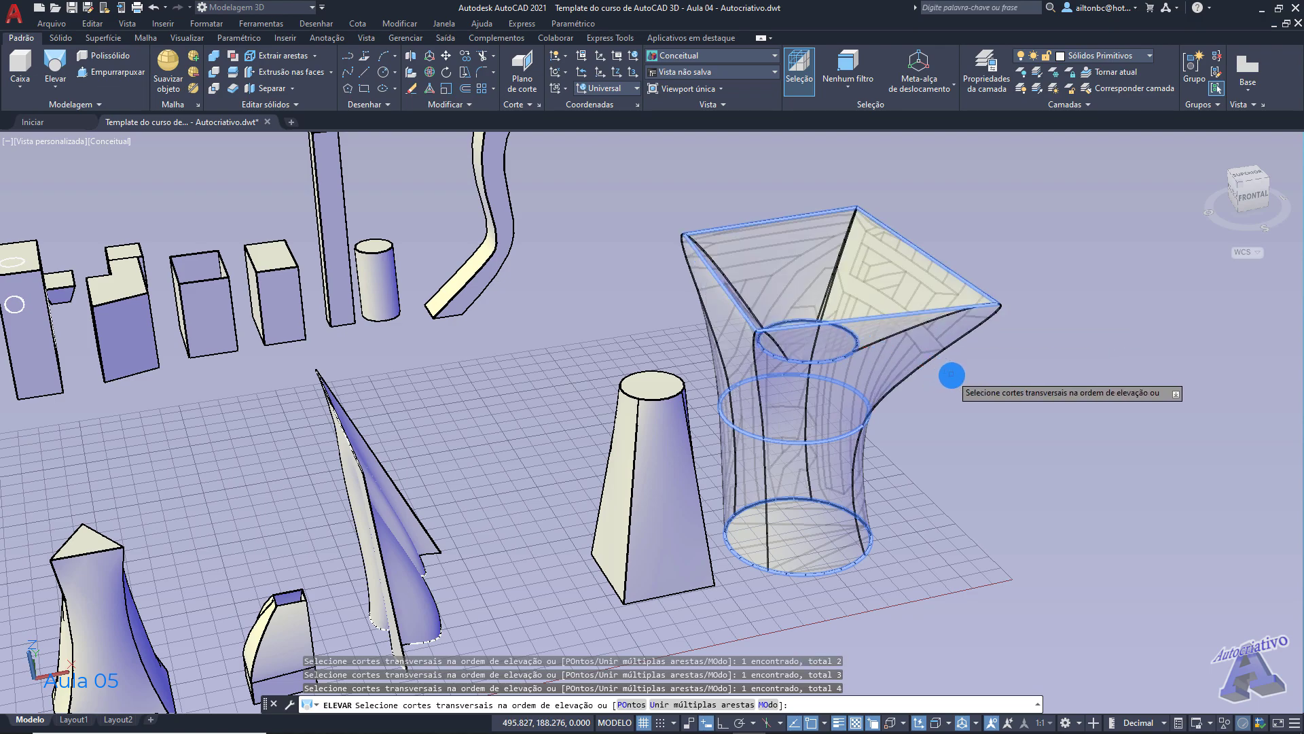
pyautogui.press('Return')
pyautogui.press('Return')
pyautogui.keyDown('shift'); pyautogui.moveTo(954, 369); pyautogui.dragTo(828, 366, button='middle'); pyautogui.keyUp('shift')
pyautogui.moveTo(546, 488); pyautogui.dragTo(931, 366, button='middle')
pyautogui.scroll(-3, 893, 384)
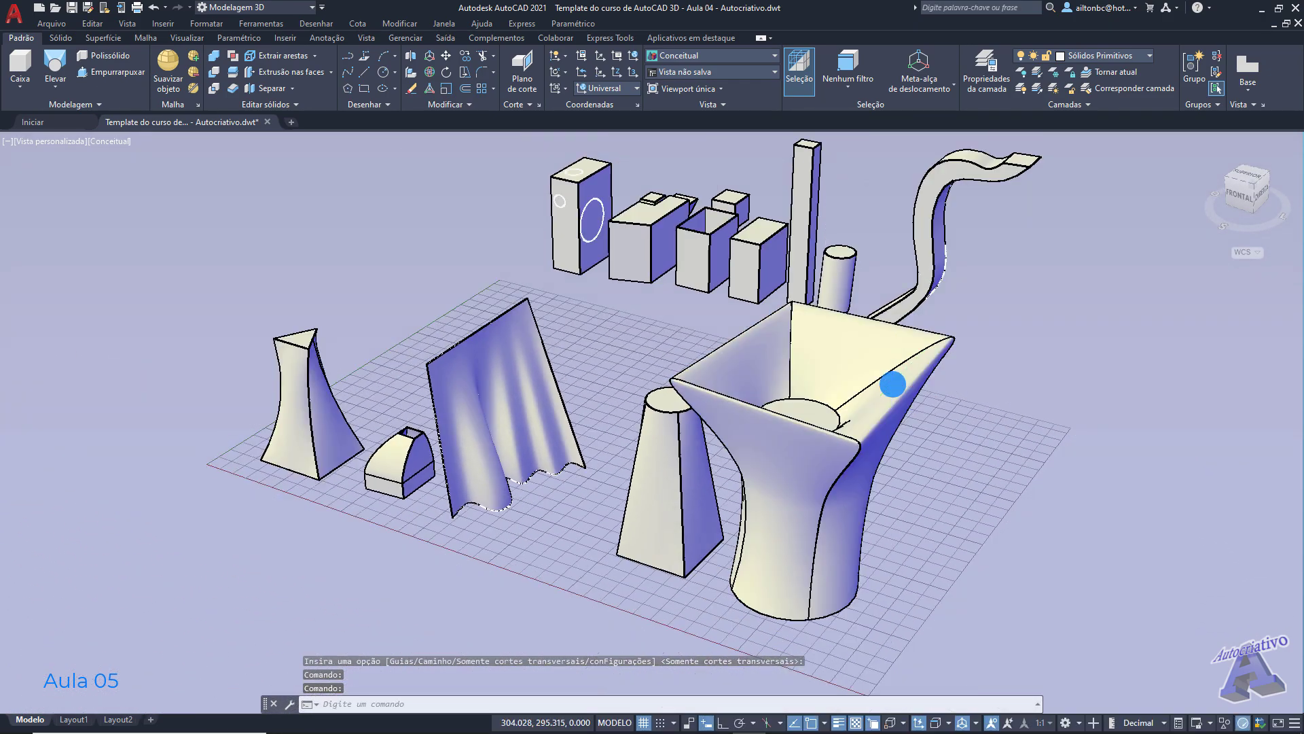
pyautogui.scroll(-4, 893, 385)
pyautogui.keyDown('shift'); pyautogui.moveTo(847, 376); pyautogui.dragTo(789, 435, button='middle'); pyautogui.keyUp('shift')
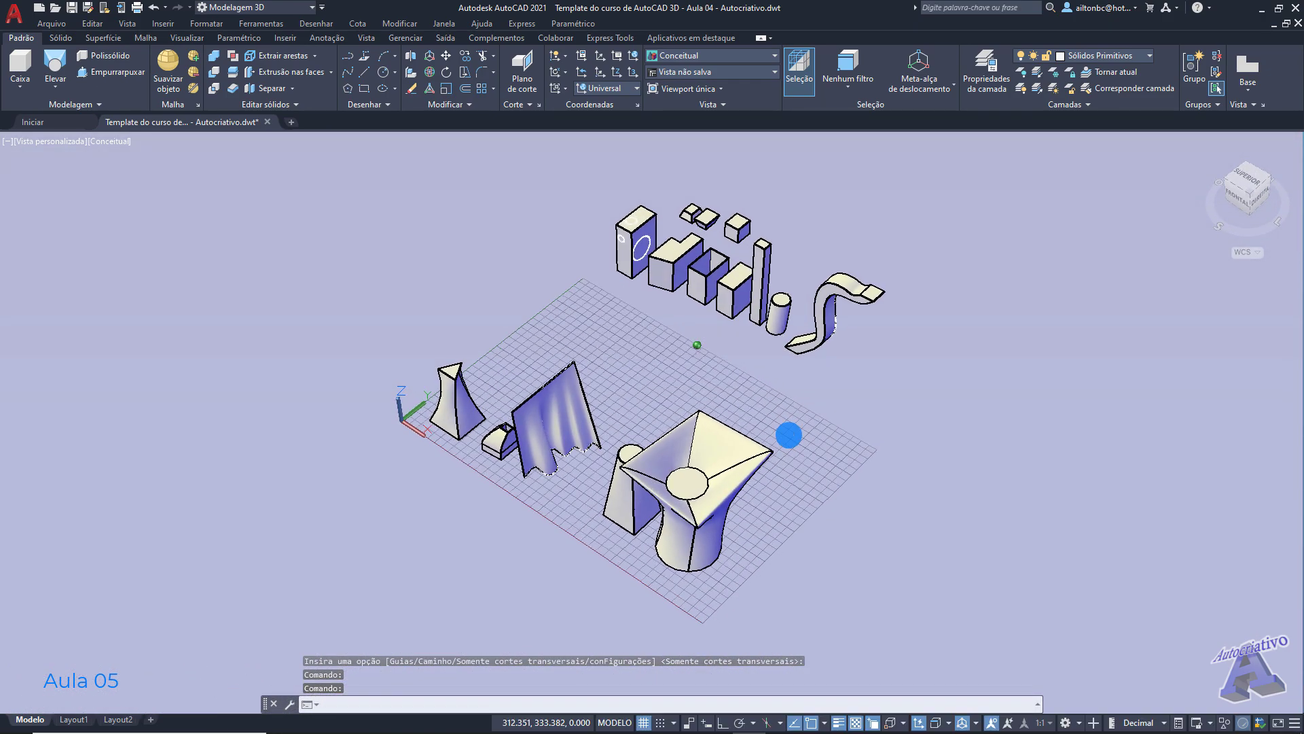
pyautogui.scroll(-2, 789, 435)
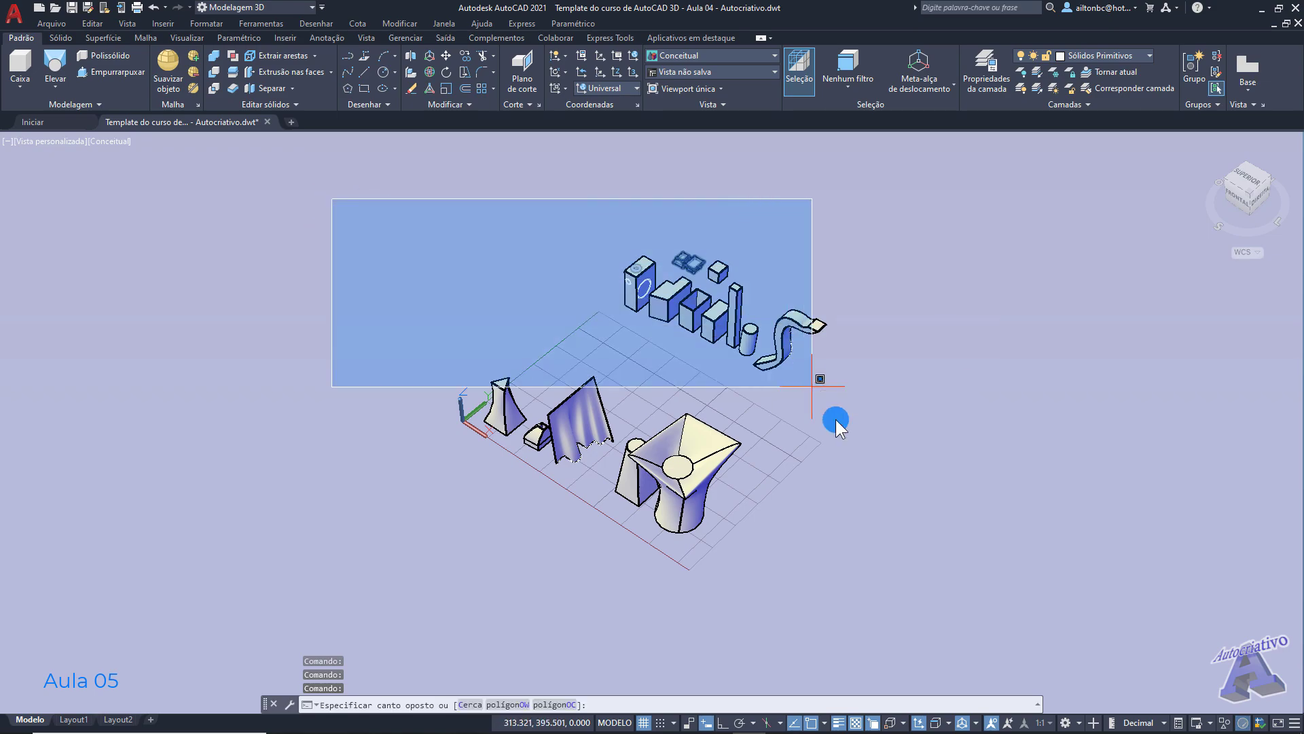
pyautogui.click(909, 579)
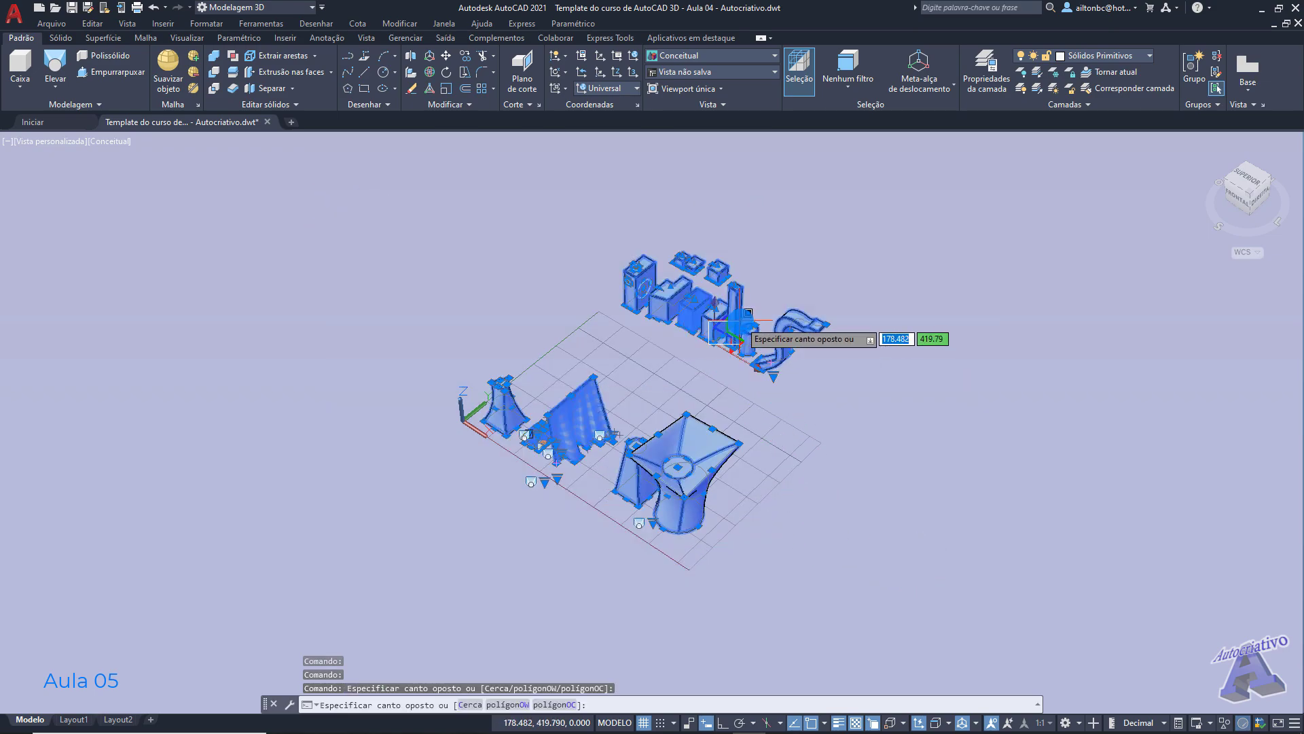
pyautogui.click(718, 356)
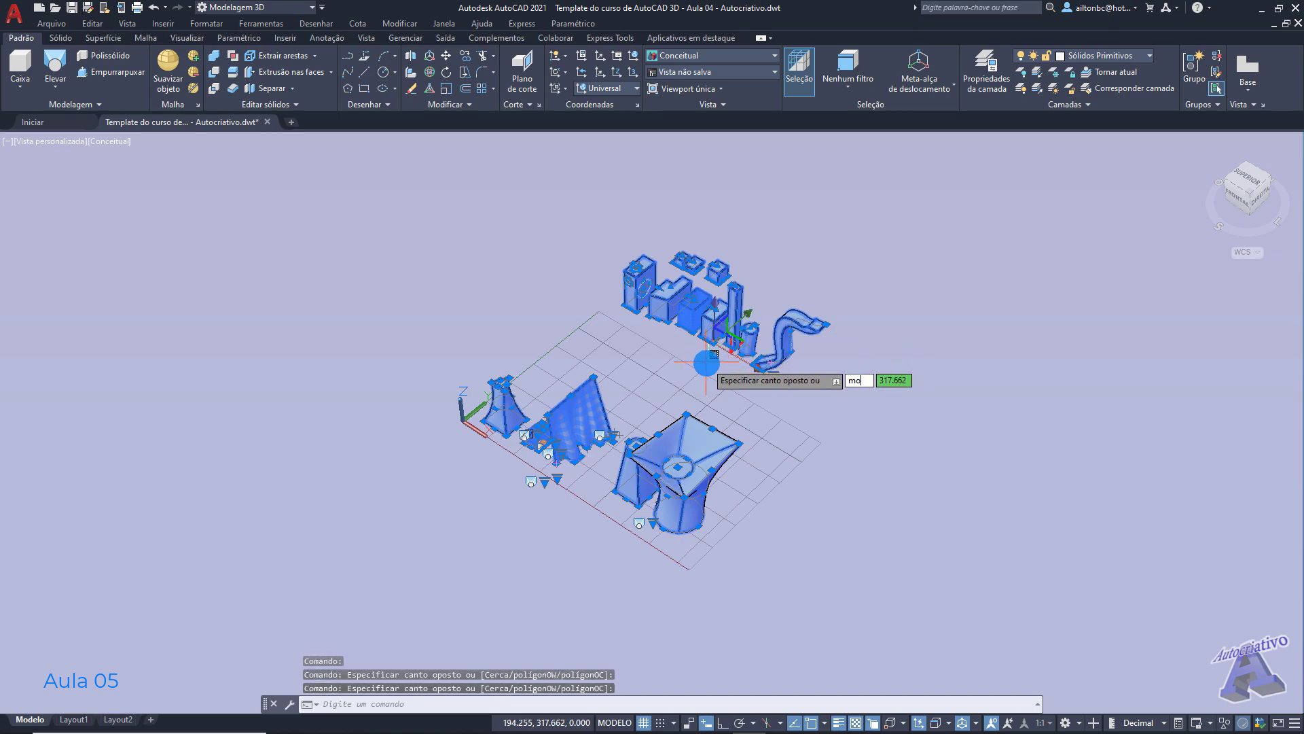
pyautogui.press('Escape')
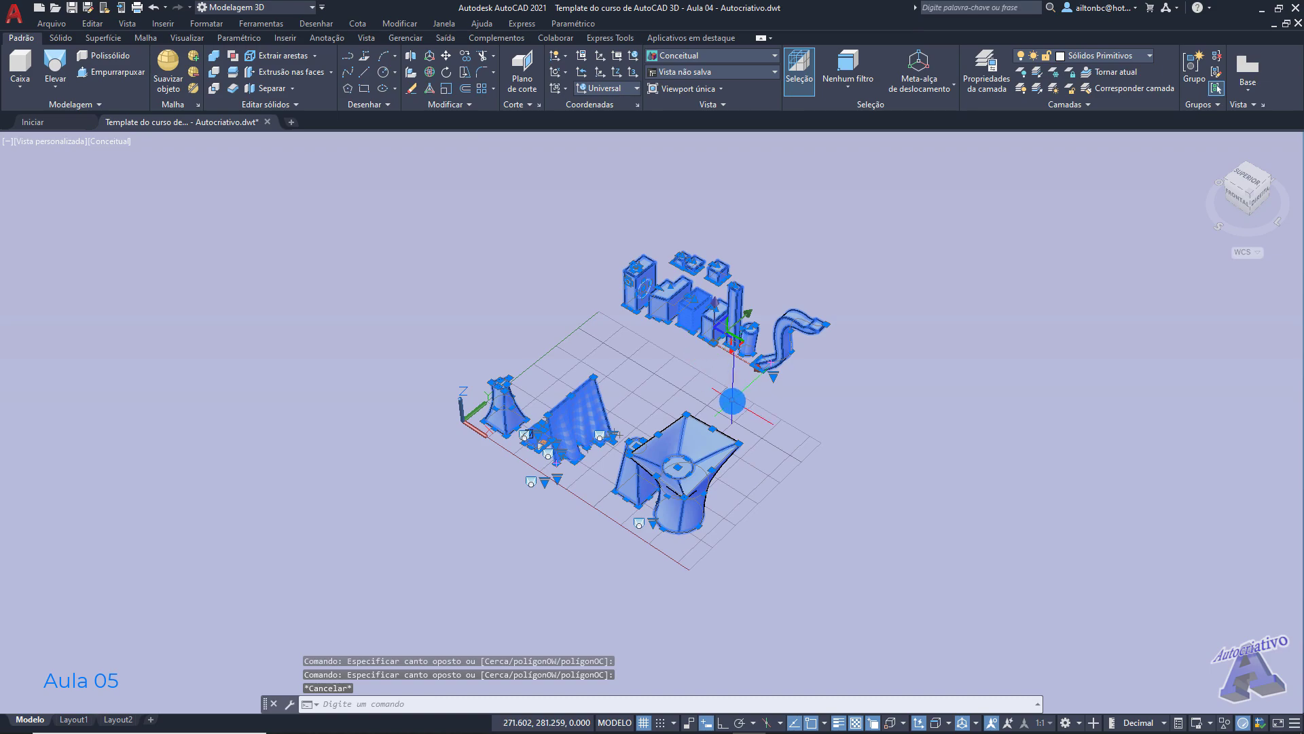
pyautogui.press('Escape')
pyautogui.write('spl')
pyautogui.press('Return')
pyautogui.click(582, 597)
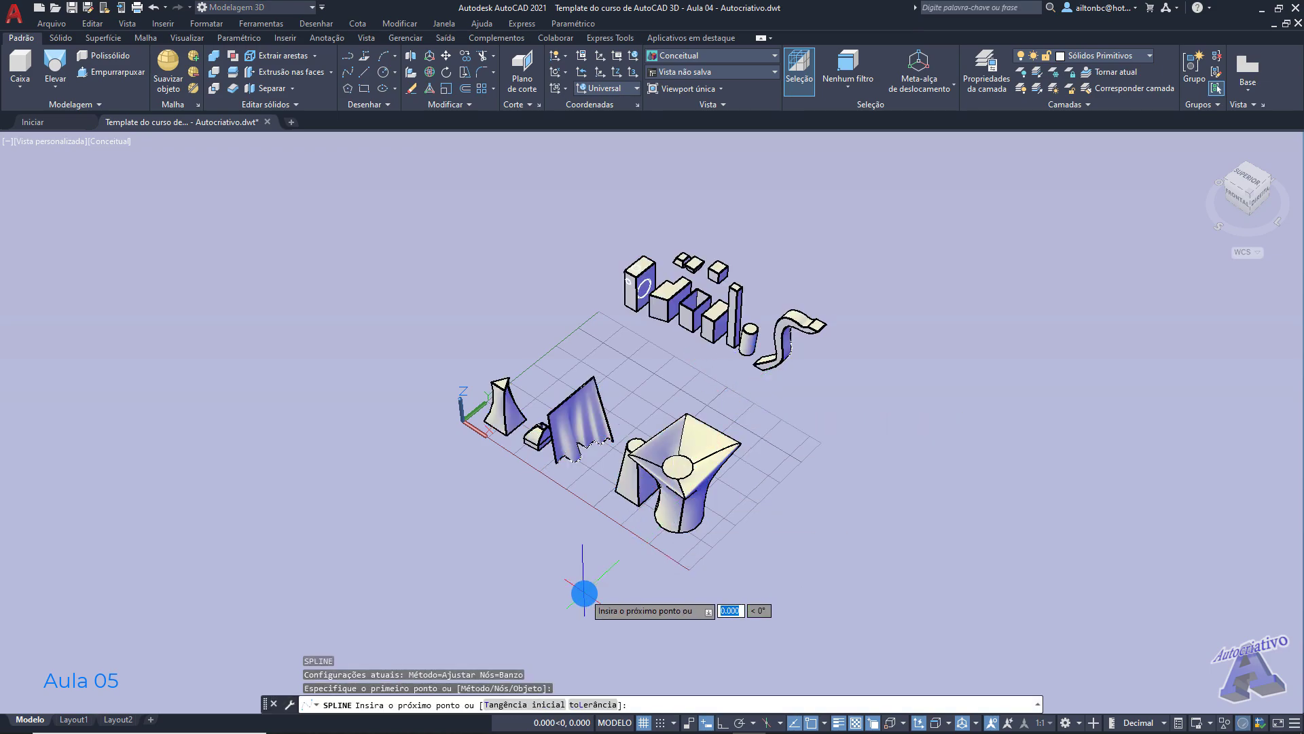
pyautogui.press('Escape')
pyautogui.click(429, 209)
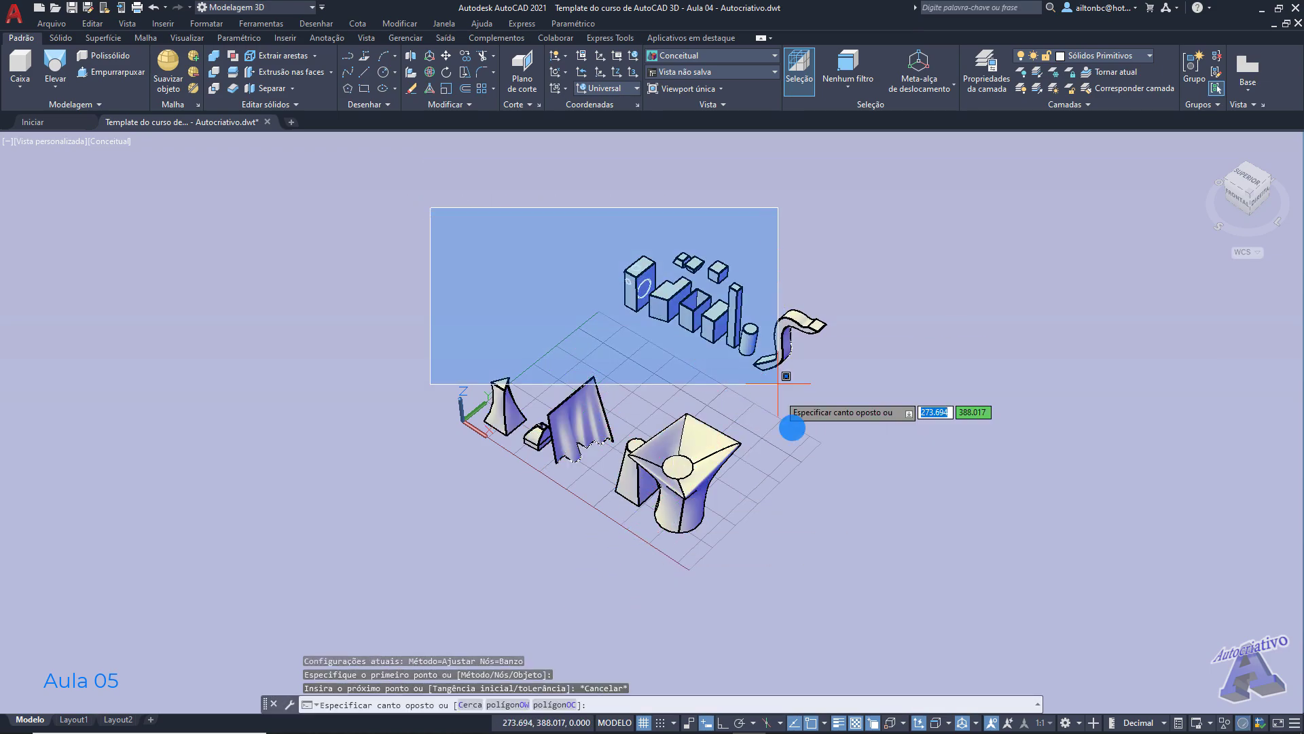
pyautogui.click(904, 588)
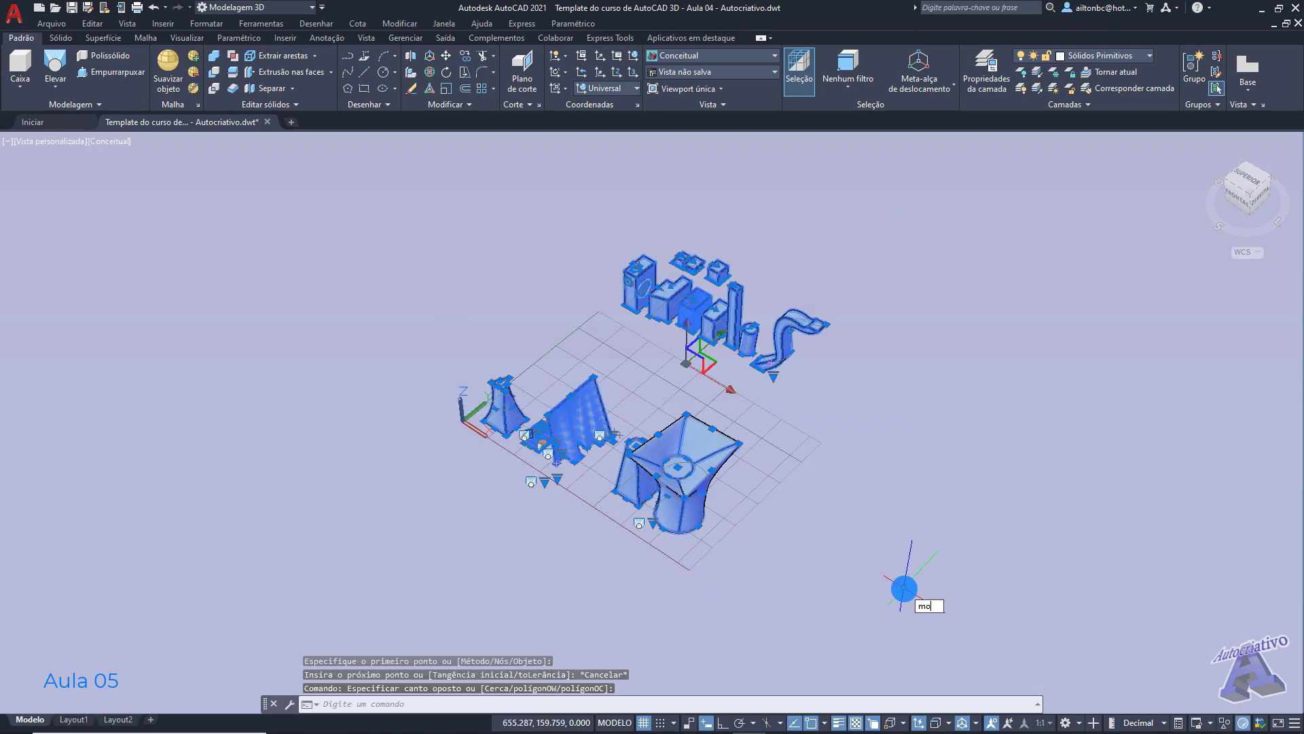
pyautogui.press('Escape')
pyautogui.press('Return')
pyautogui.click(823, 610)
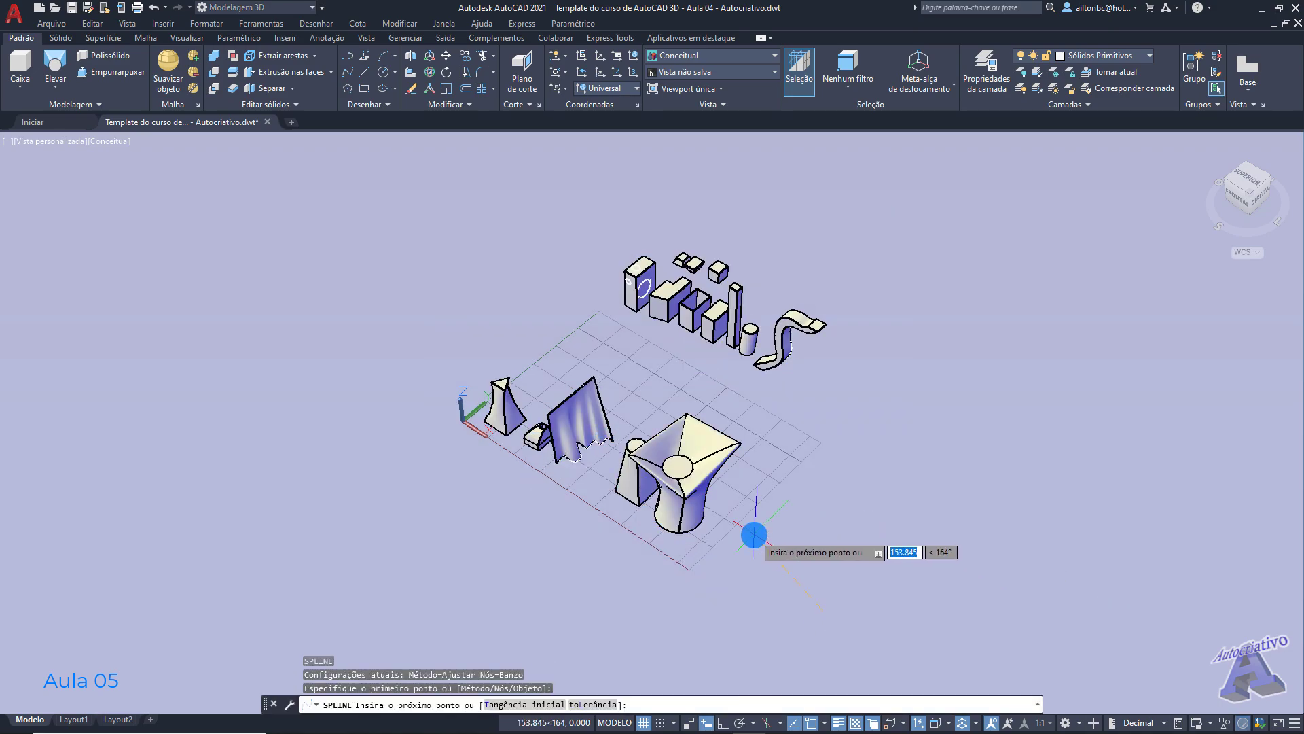
pyautogui.press('Escape')
pyautogui.click(436, 183)
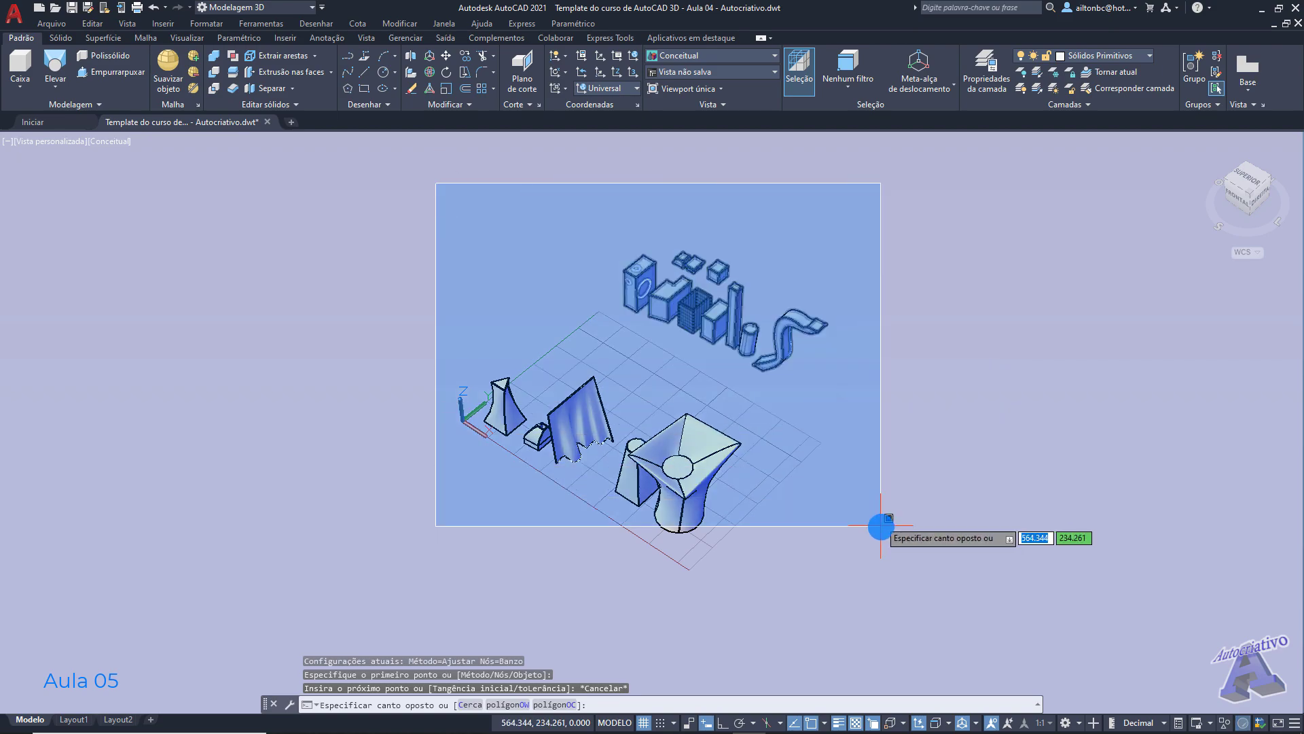
pyautogui.click(896, 579)
pyautogui.click(713, 342)
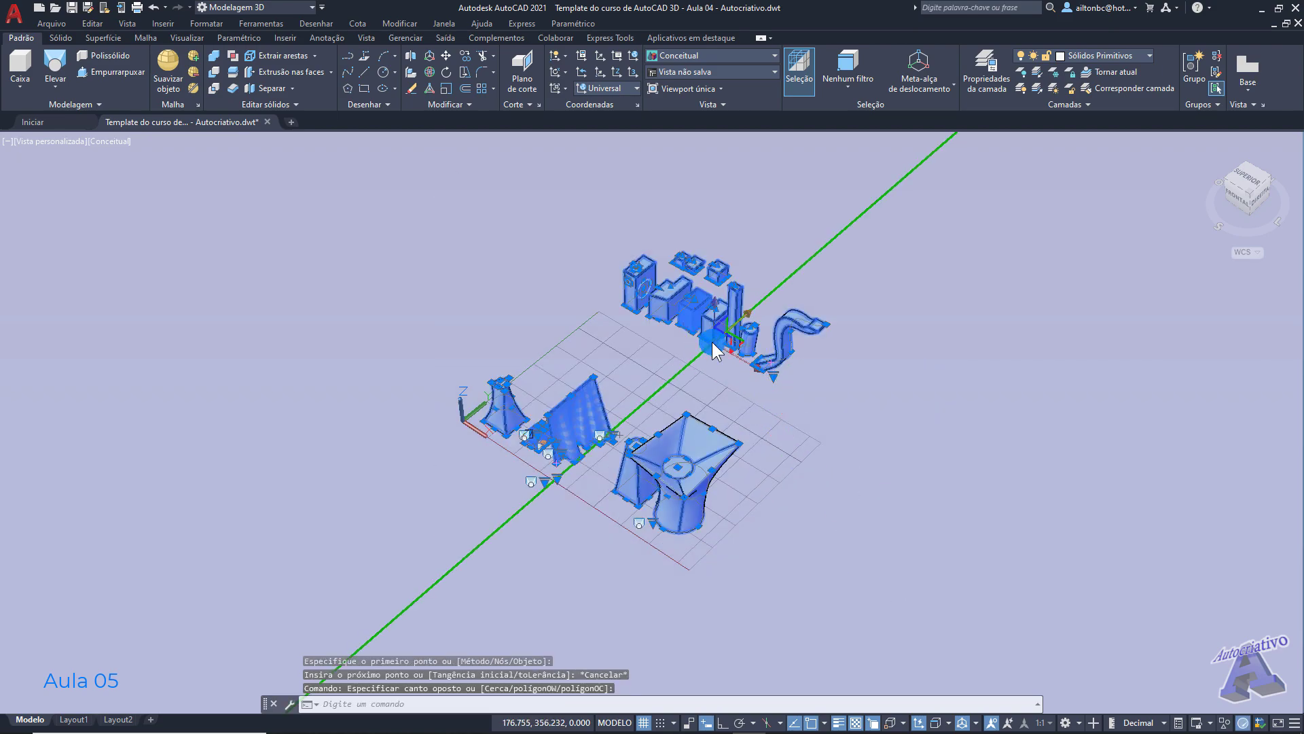
pyautogui.press('Escape')
pyautogui.press('Escape')
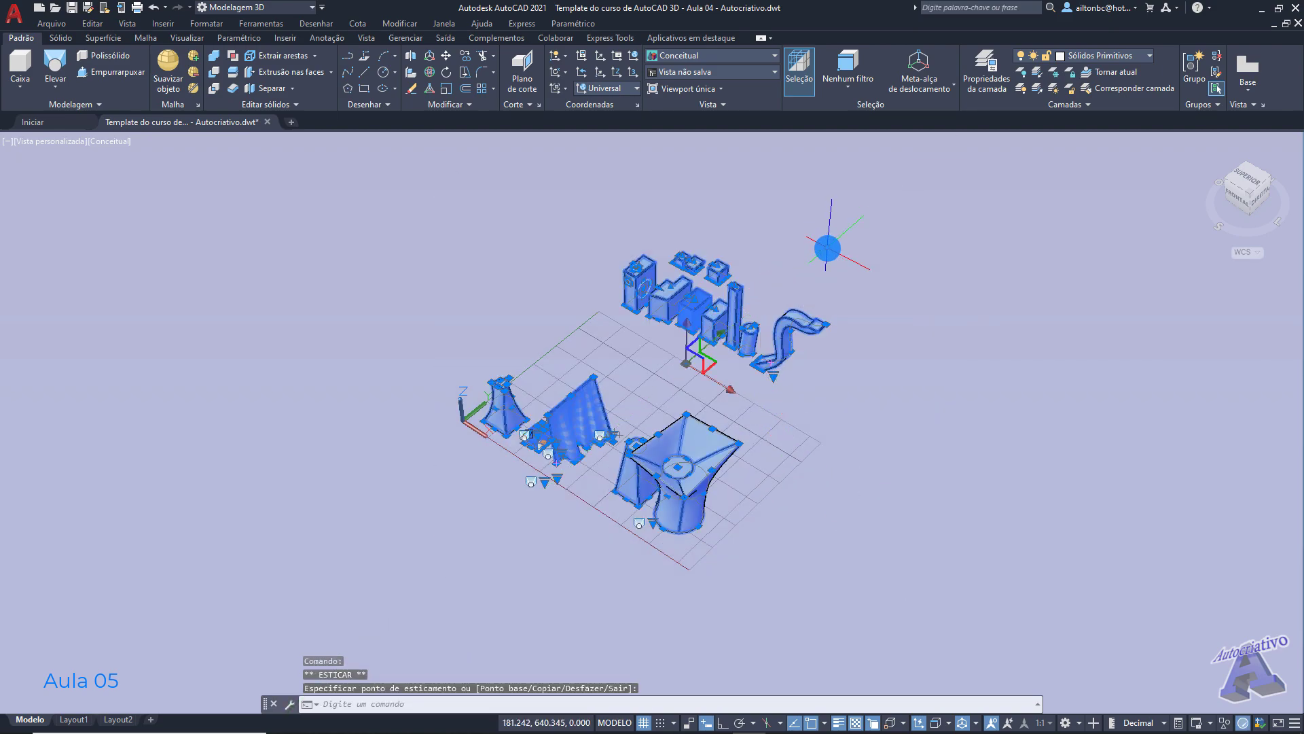
# Step: Move all the lofted models together along the Y axis, off the grid and behind the row of earlier solids
pyautogui.moveTo(715, 491); pyautogui.dragTo(1030, 545, button='middle')
pyautogui.click(1040, 545)
pyautogui.click(380, 240)
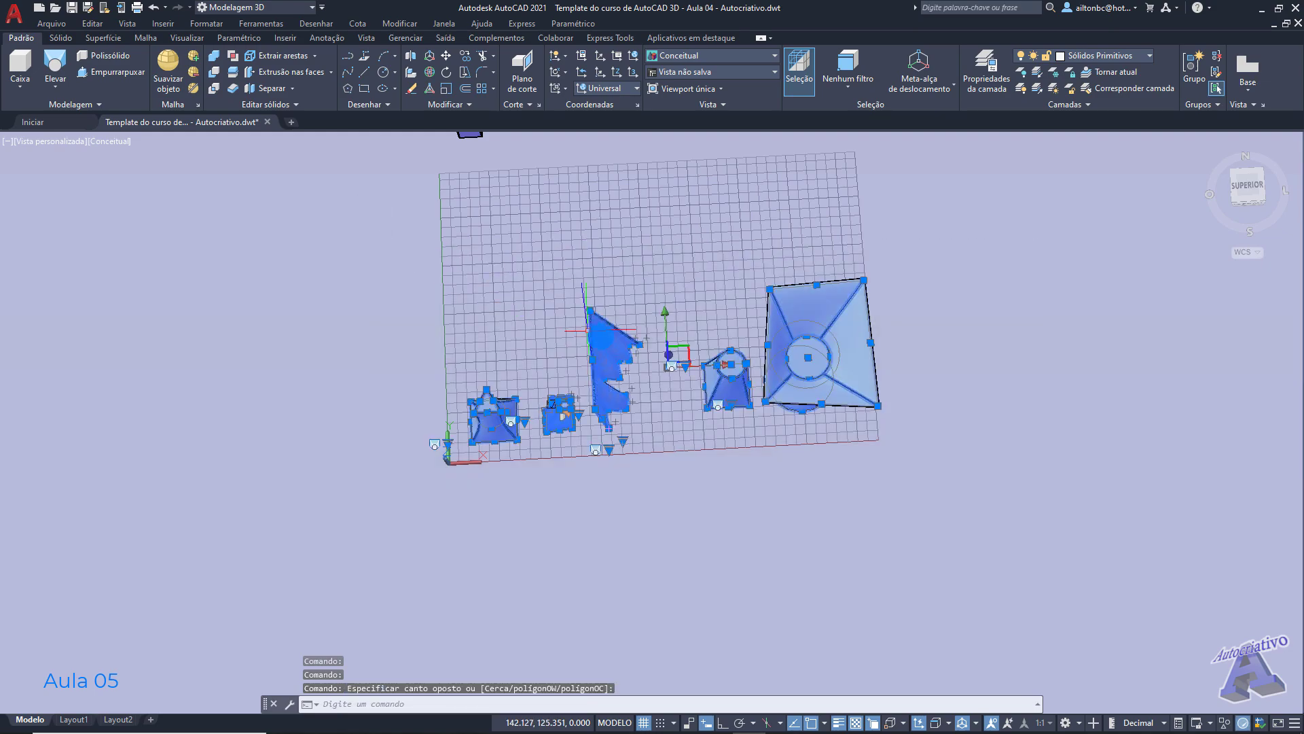
pyautogui.click(667, 329)
pyautogui.keyDown('shift'); pyautogui.moveTo(679, 283); pyautogui.dragTo(695, 357, button='middle'); pyautogui.keyUp('shift')
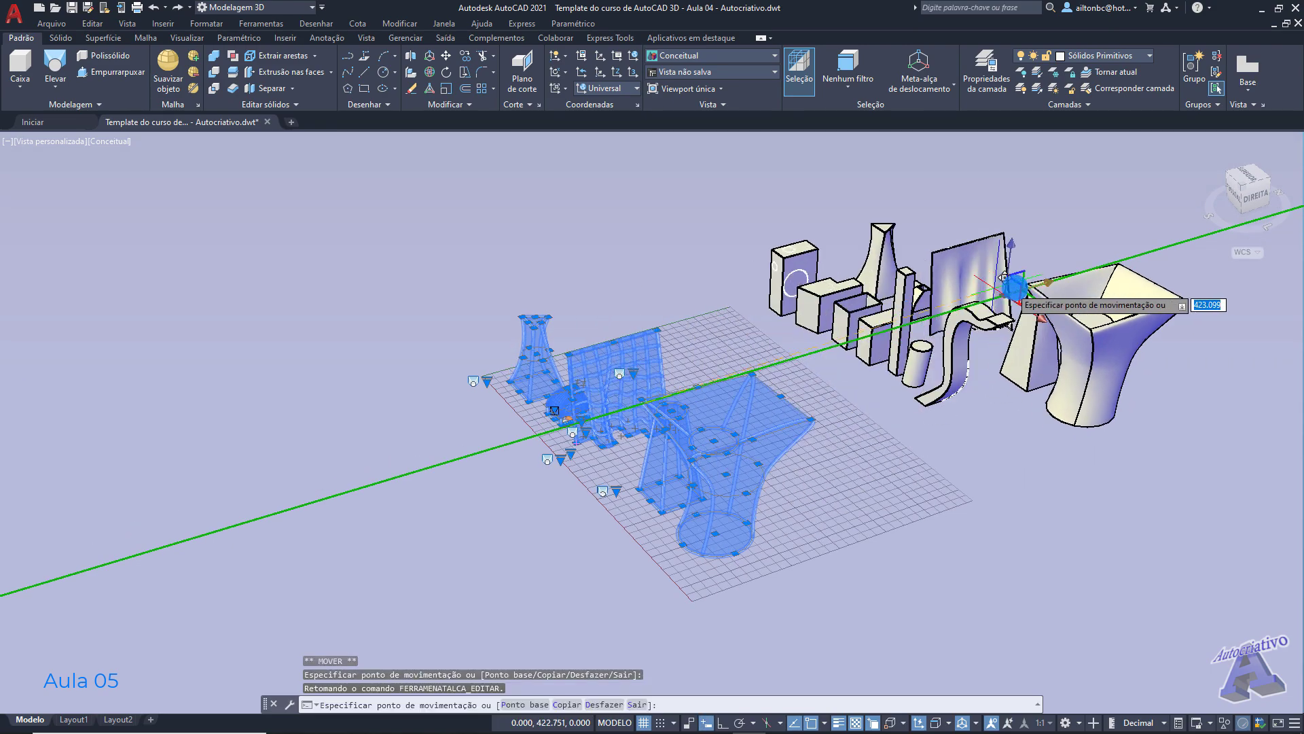
pyautogui.click(1057, 279)
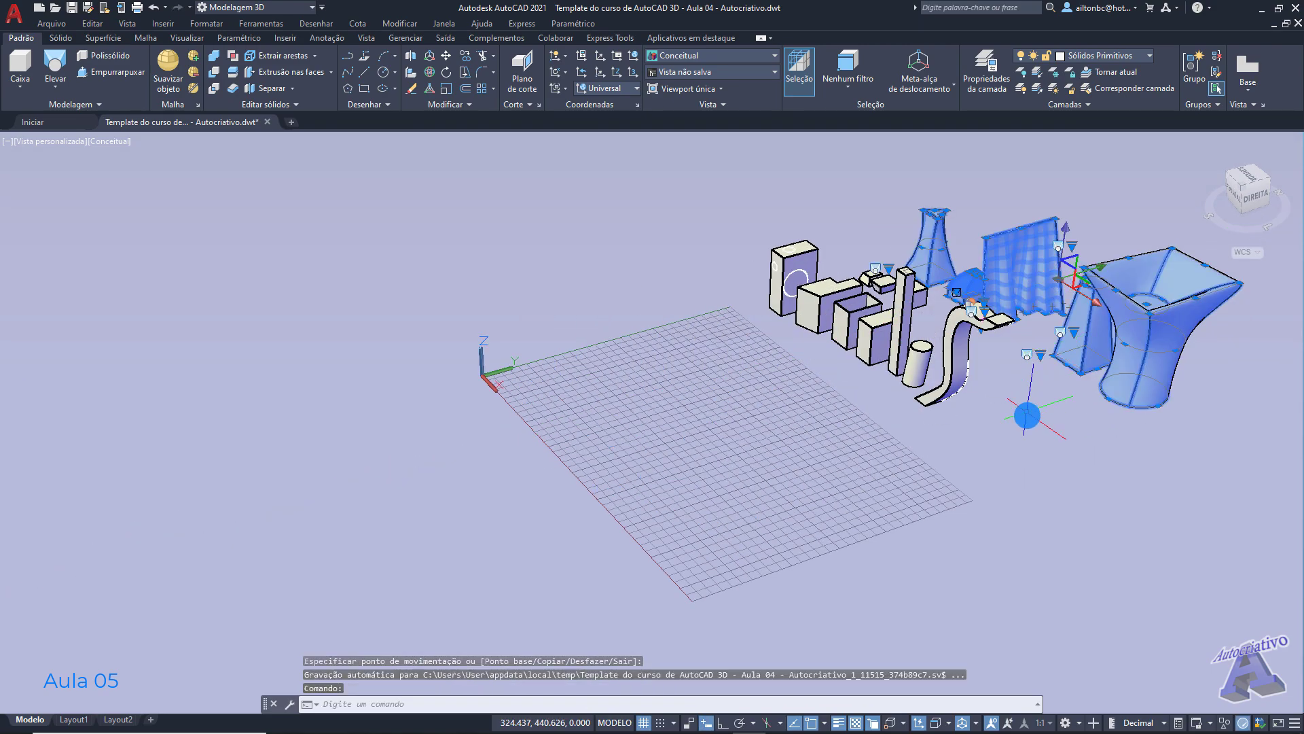
pyautogui.keyDown('shift'); pyautogui.moveTo(830, 394); pyautogui.dragTo(724, 370, button='middle'); pyautogui.keyUp('shift')
pyautogui.moveTo(747, 445); pyautogui.dragTo(670, 373, button='middle')
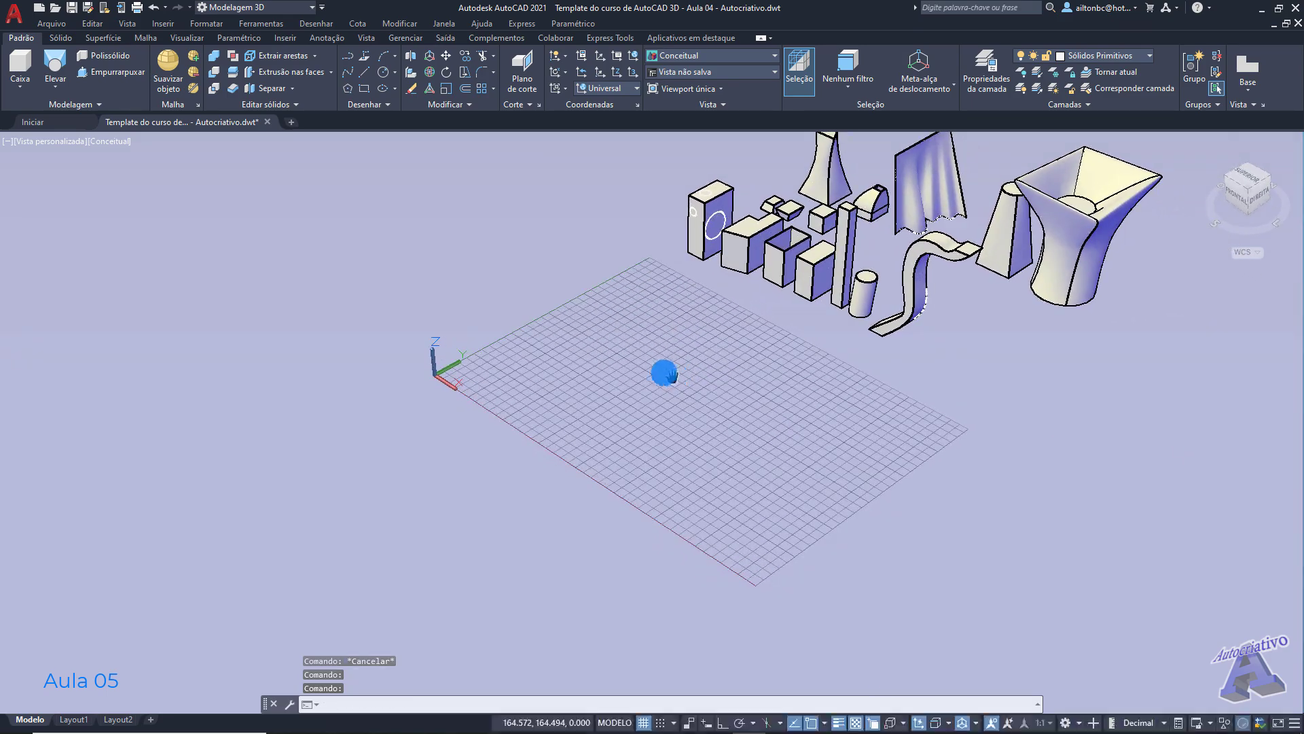
pyautogui.scroll(5, 502, 379)
pyautogui.moveTo(495, 387); pyautogui.dragTo(557, 328, button='middle')
pyautogui.scroll(4, 615, 446)
pyautogui.click(57, 86)
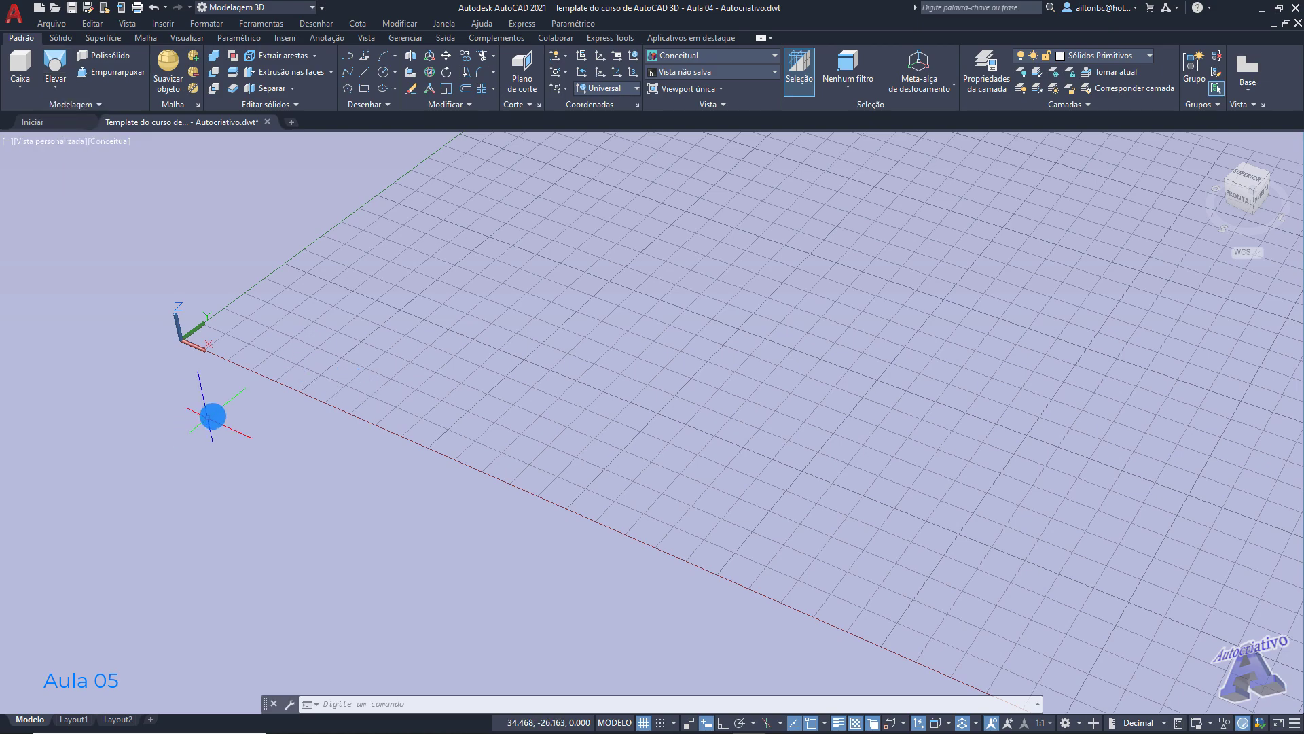
pyautogui.moveTo(321, 343); pyautogui.dragTo(392, 467, button='middle')
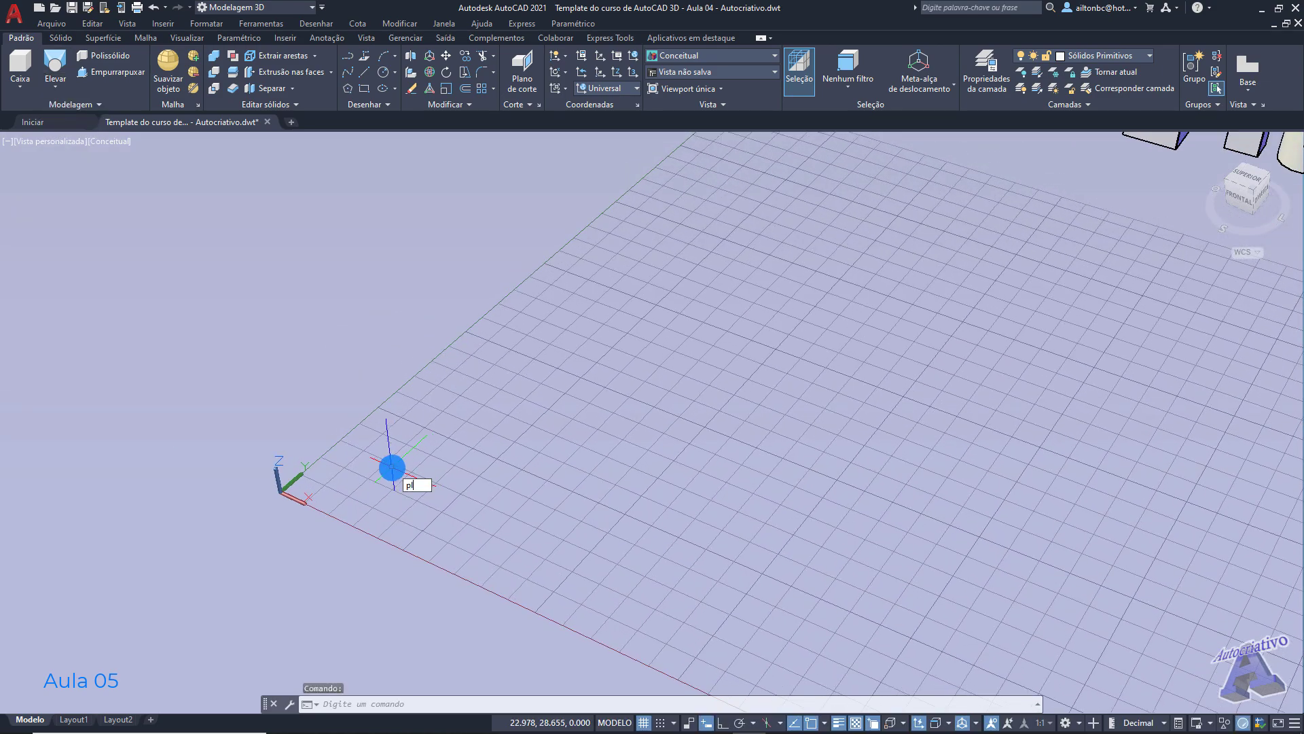
pyautogui.press('Return')
pyautogui.scroll(4, 392, 469)
pyautogui.scroll(-3, 300, 513)
pyautogui.click(386, 403)
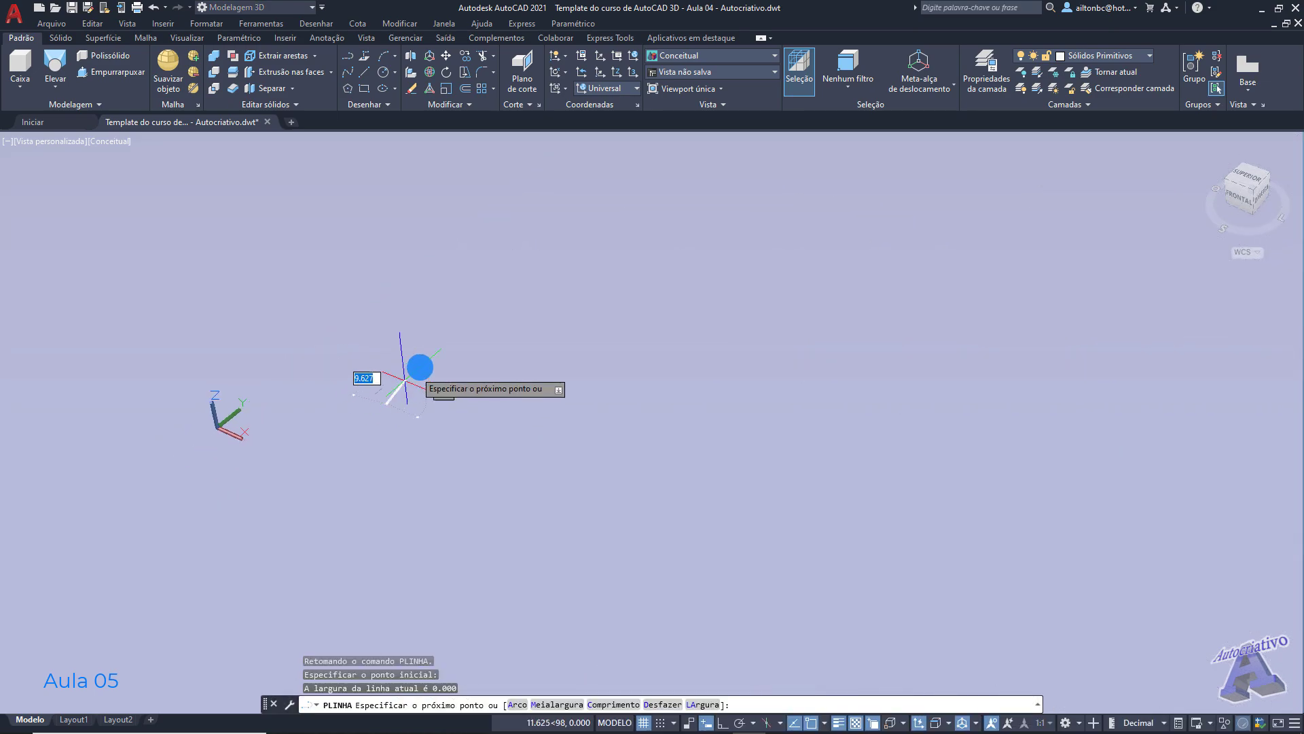
pyautogui.press('Escape')
pyautogui.scroll(-5, 476, 347)
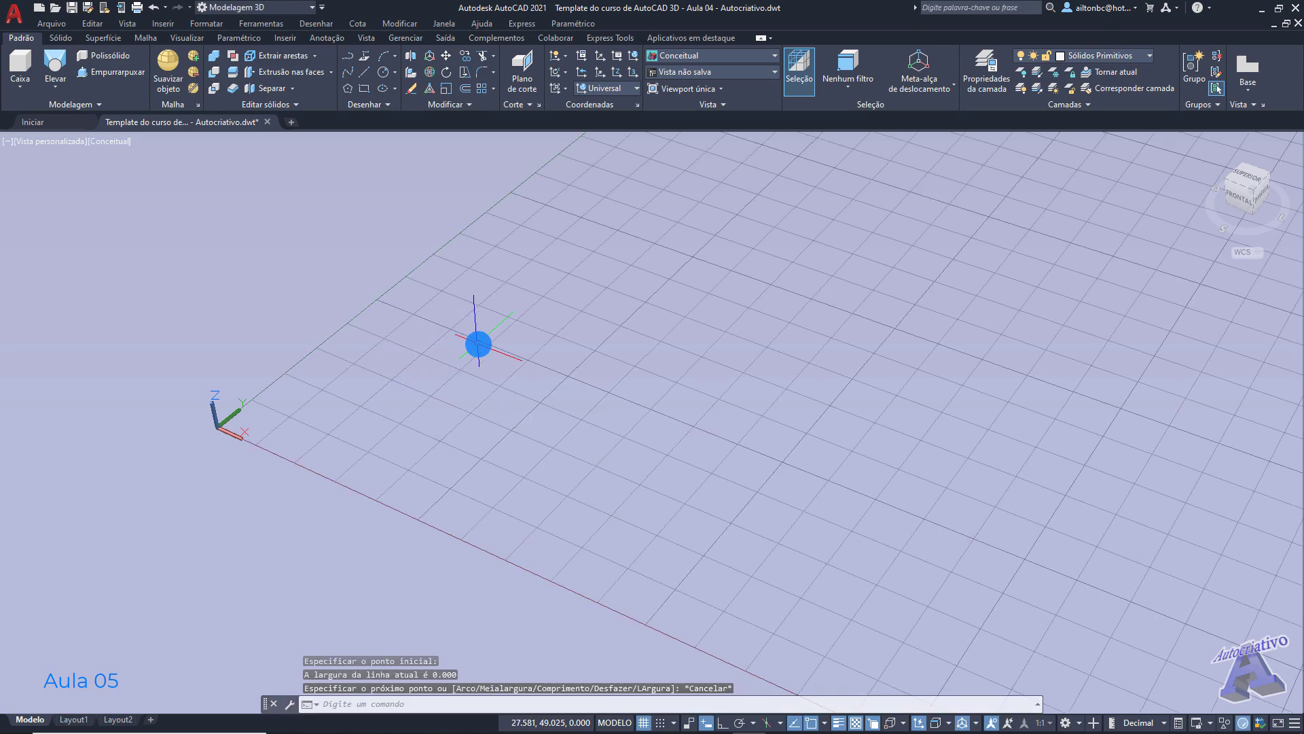
pyautogui.scroll(5, 536, 382)
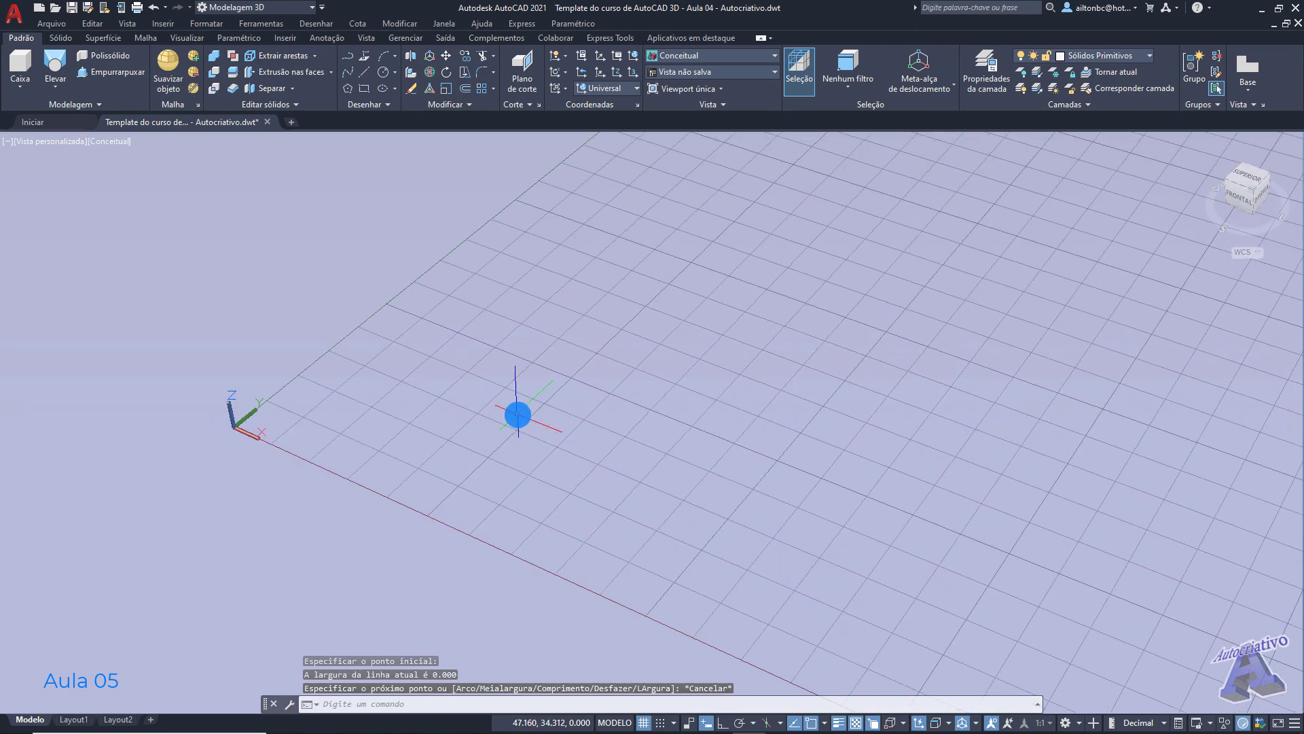
# Step: With Ortho mode on, draw the notched side of a polyline profile near the origin, alternating steps of varying depth along Y
pyautogui.write('pl')
pyautogui.press('Return')
pyautogui.click(428, 411)
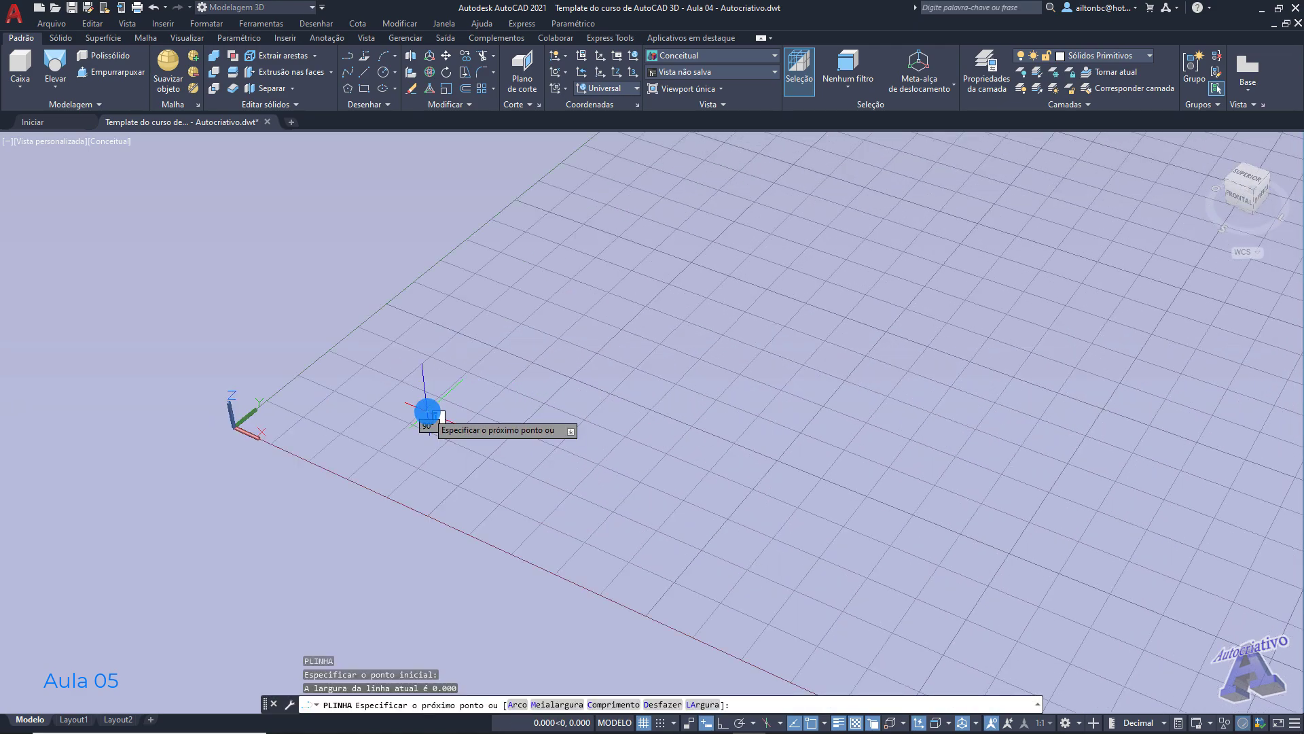
pyautogui.press('F8')
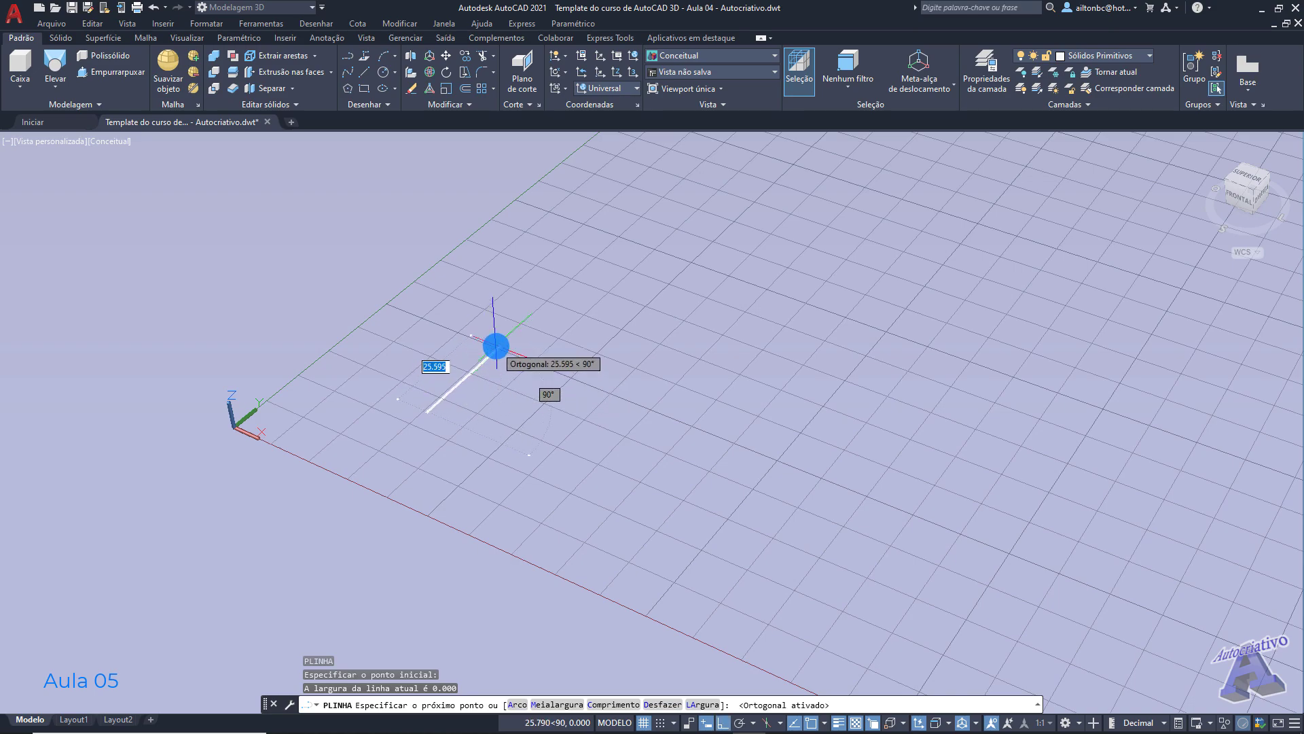
pyautogui.click(495, 351)
pyautogui.click(534, 366)
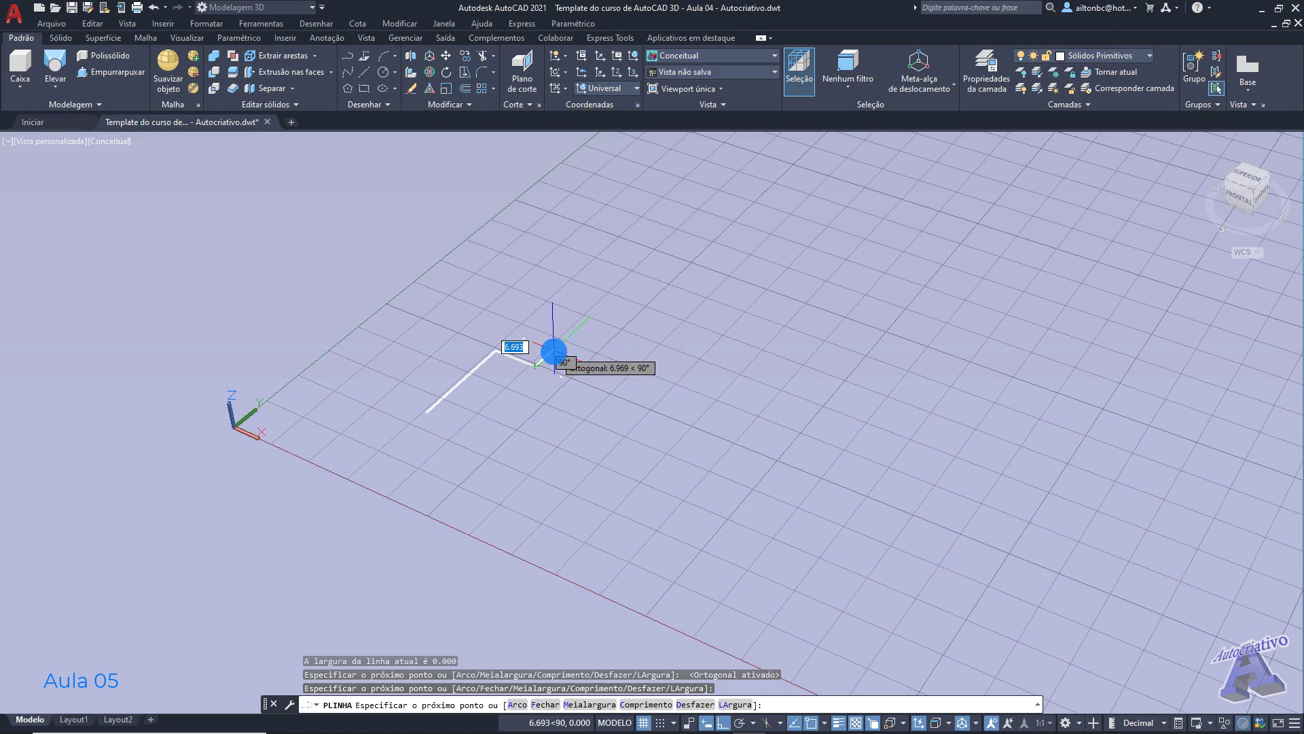
pyautogui.click(552, 350)
pyautogui.click(501, 329)
pyautogui.click(518, 315)
pyautogui.click(596, 344)
pyautogui.click(609, 329)
pyautogui.click(512, 292)
pyautogui.click(543, 265)
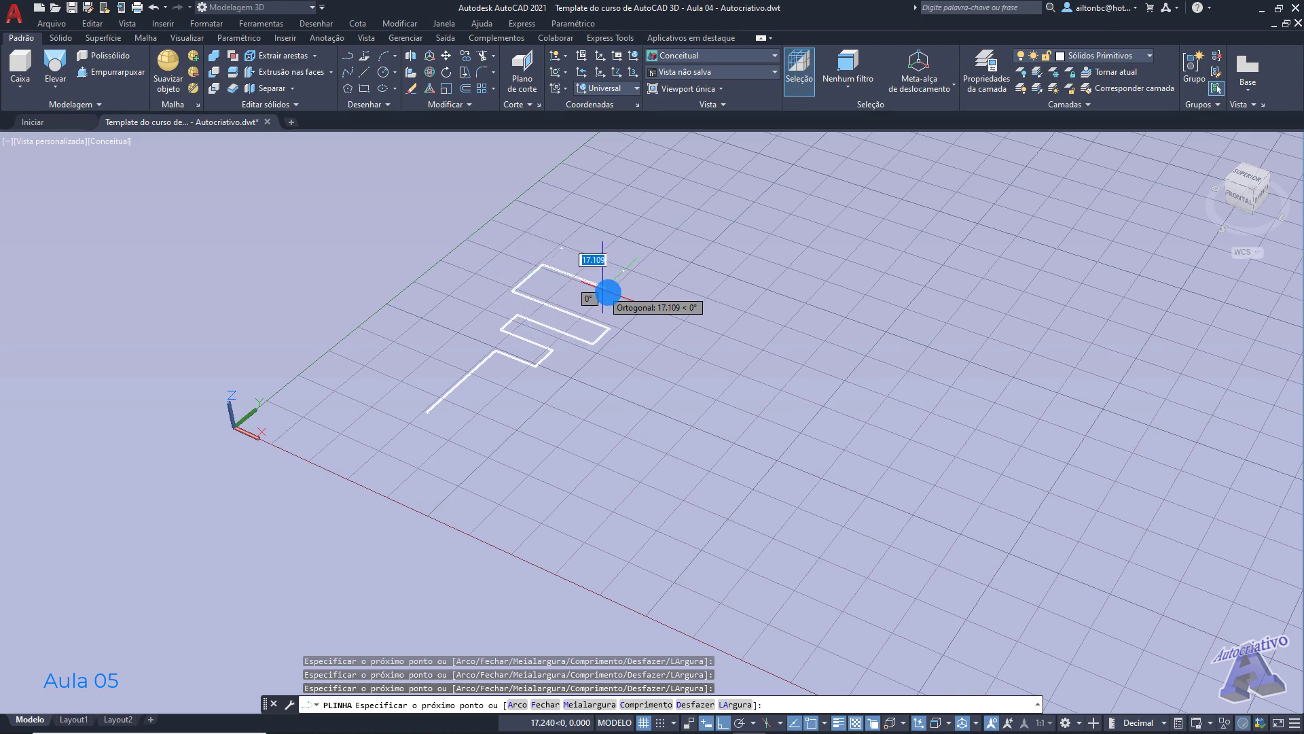
pyautogui.click(627, 295)
pyautogui.click(645, 277)
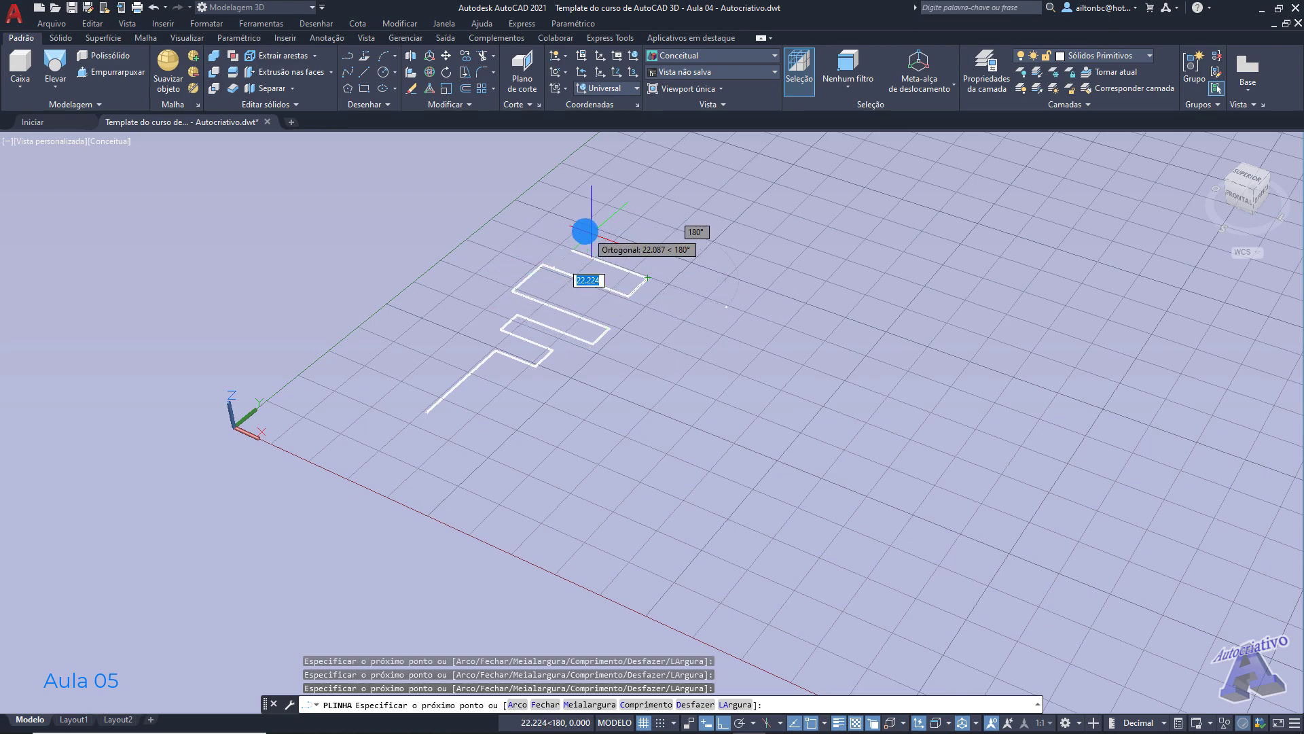
pyautogui.click(618, 199)
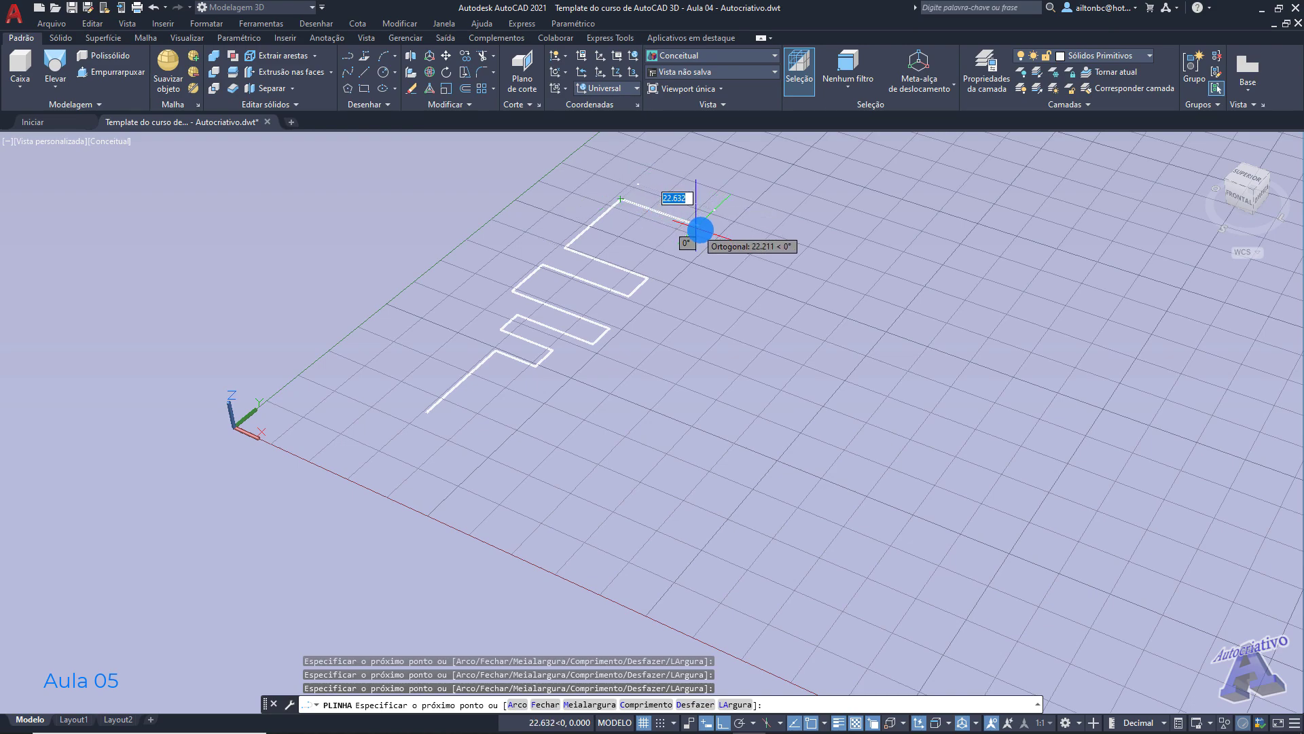
# Step: Complete the polyline profile with an end edge, a long straight side, a base and a step back to its start point
pyautogui.click(737, 242)
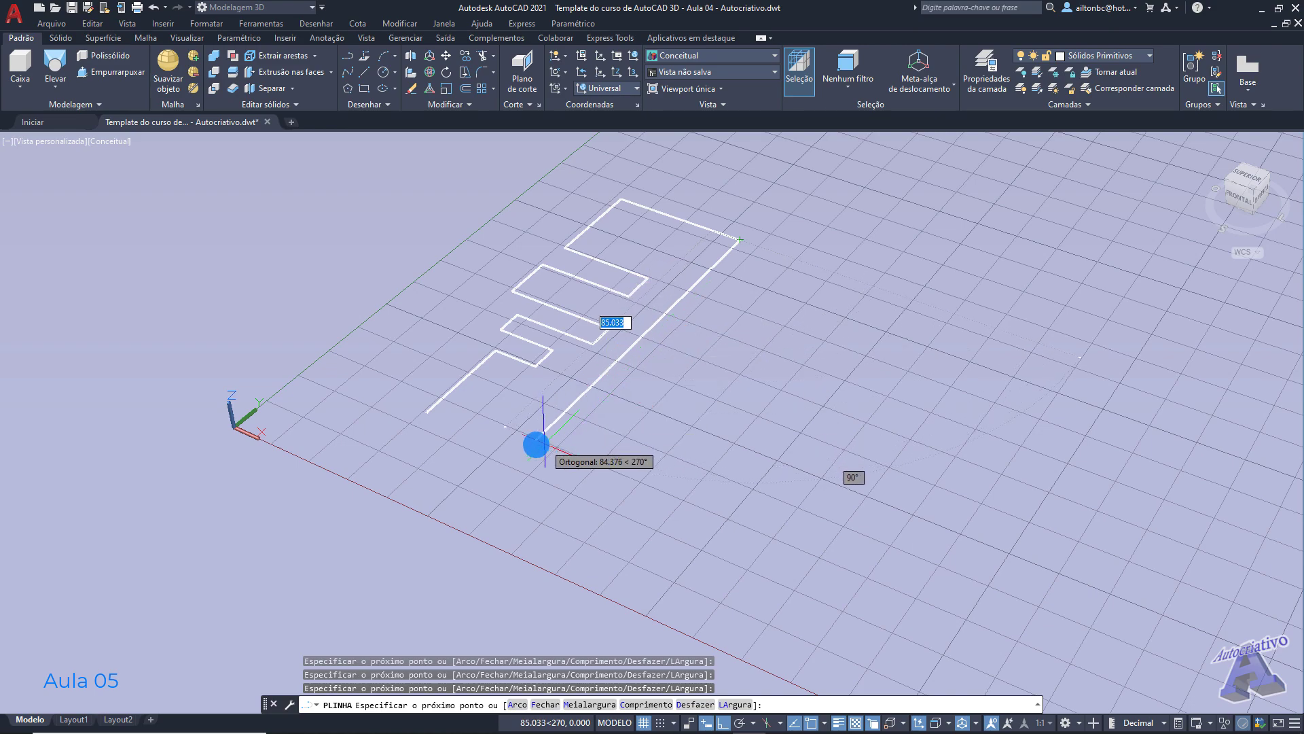
pyautogui.click(481, 495)
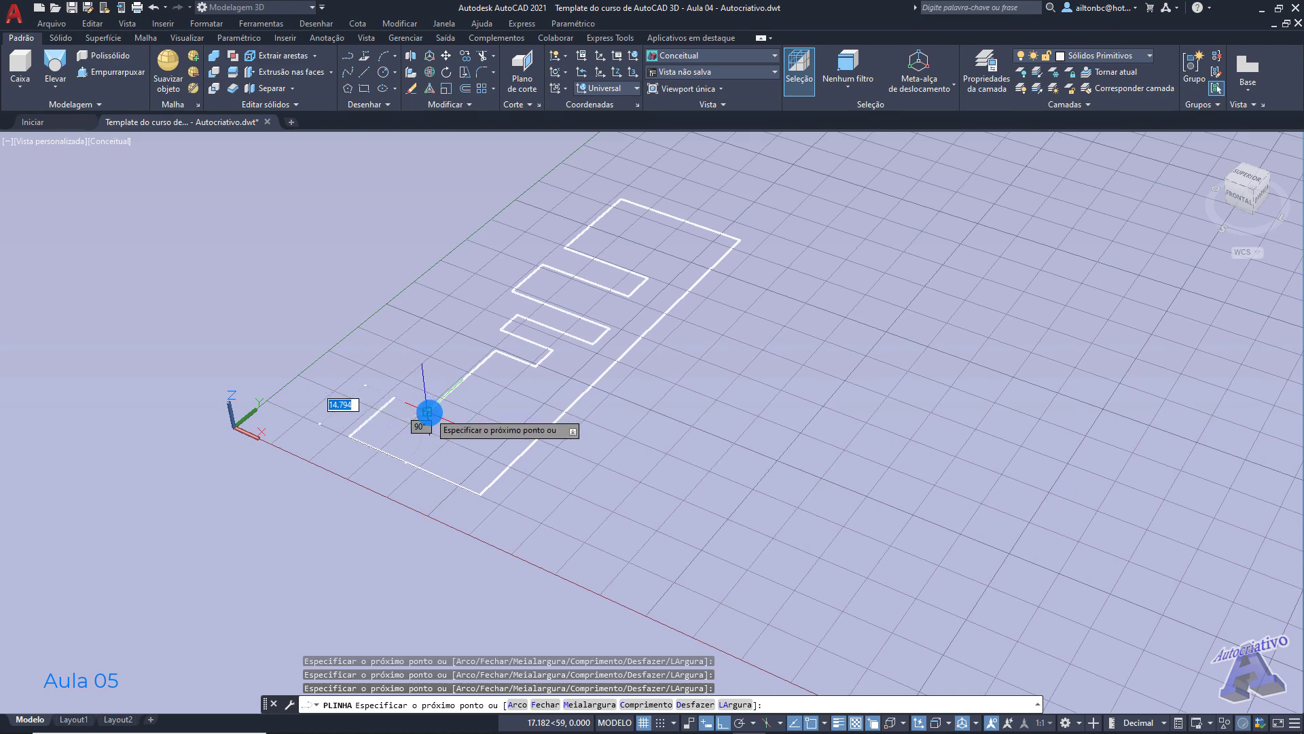
pyautogui.click(396, 400)
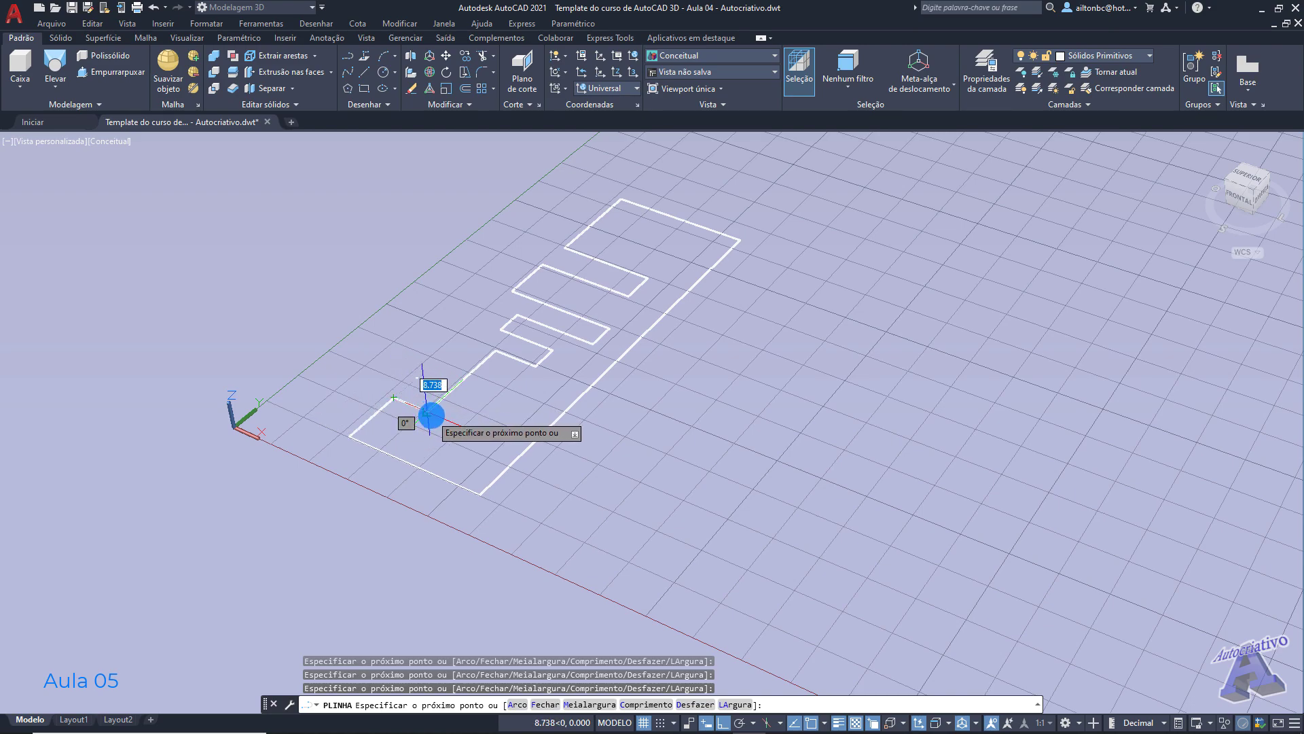
pyautogui.click(428, 413)
pyautogui.press('Escape')
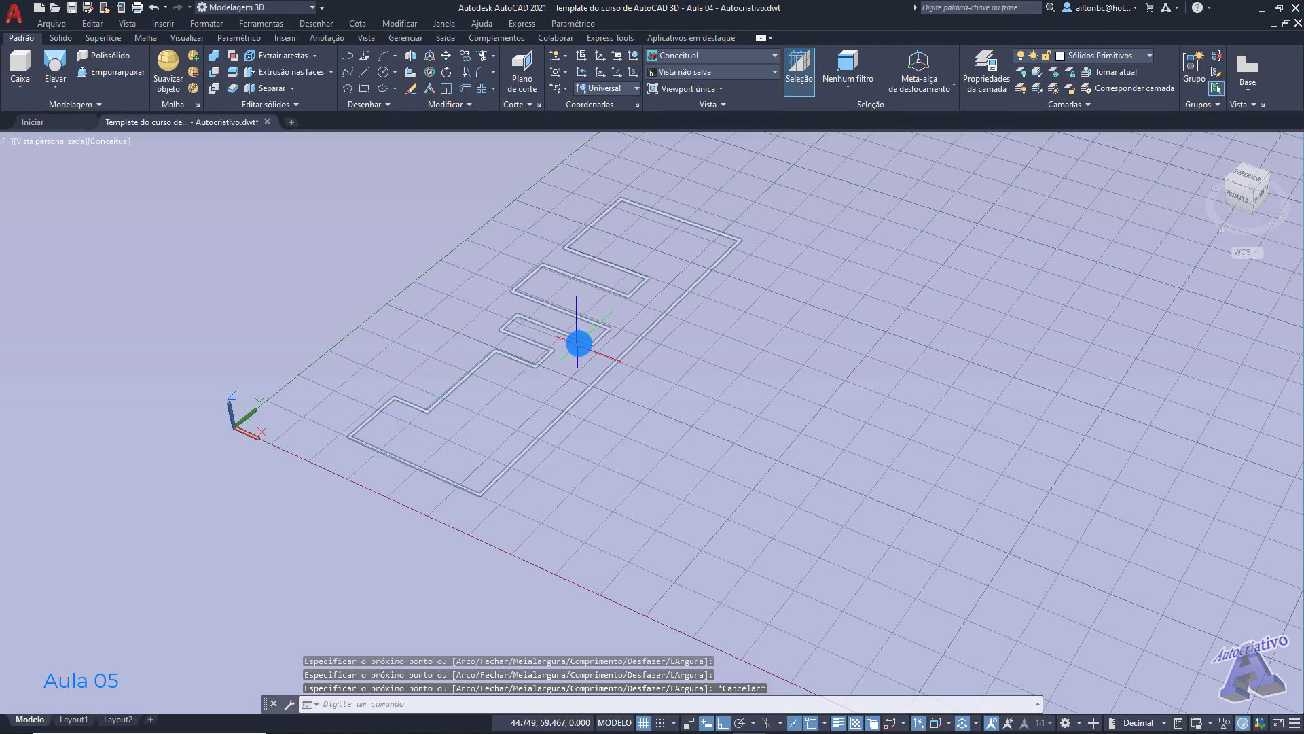
# Step: Draw an axis line about 105 units long, parallel to Y and offset from the profile's long straight side
pyautogui.write('l')
pyautogui.press('Return')
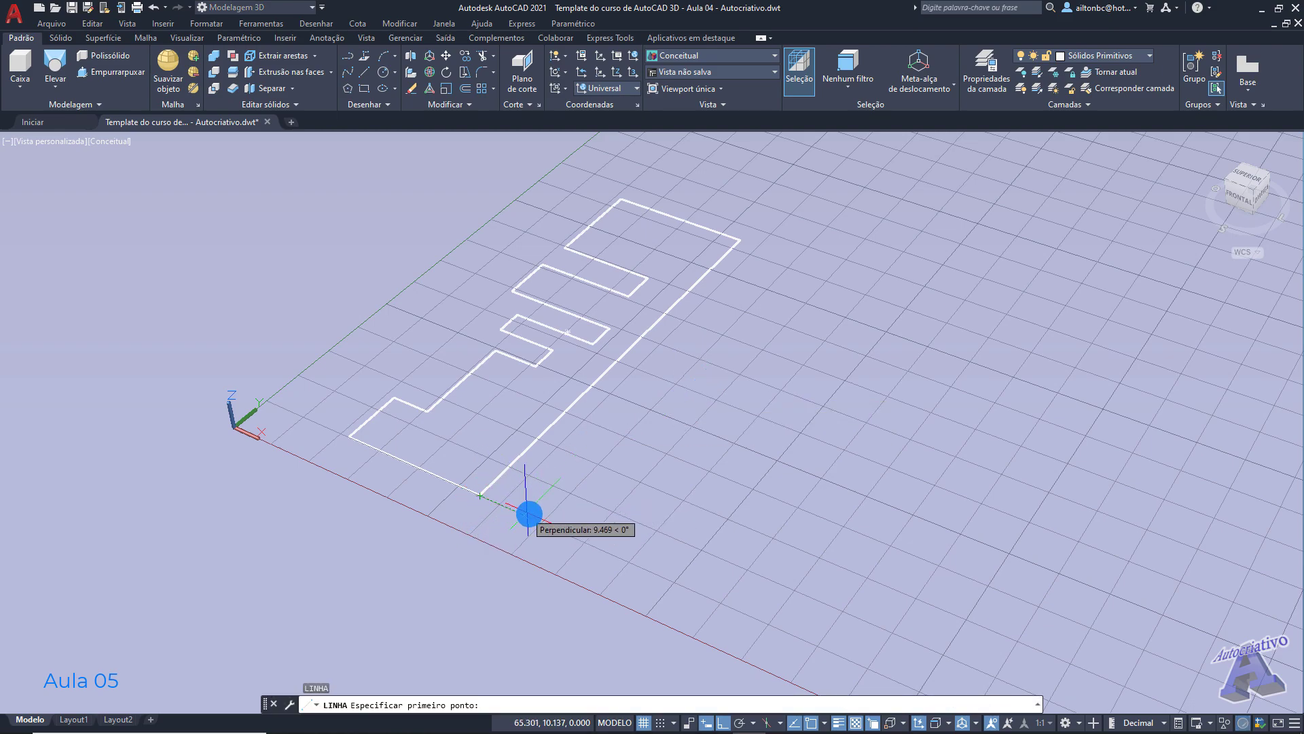
pyautogui.click(574, 535)
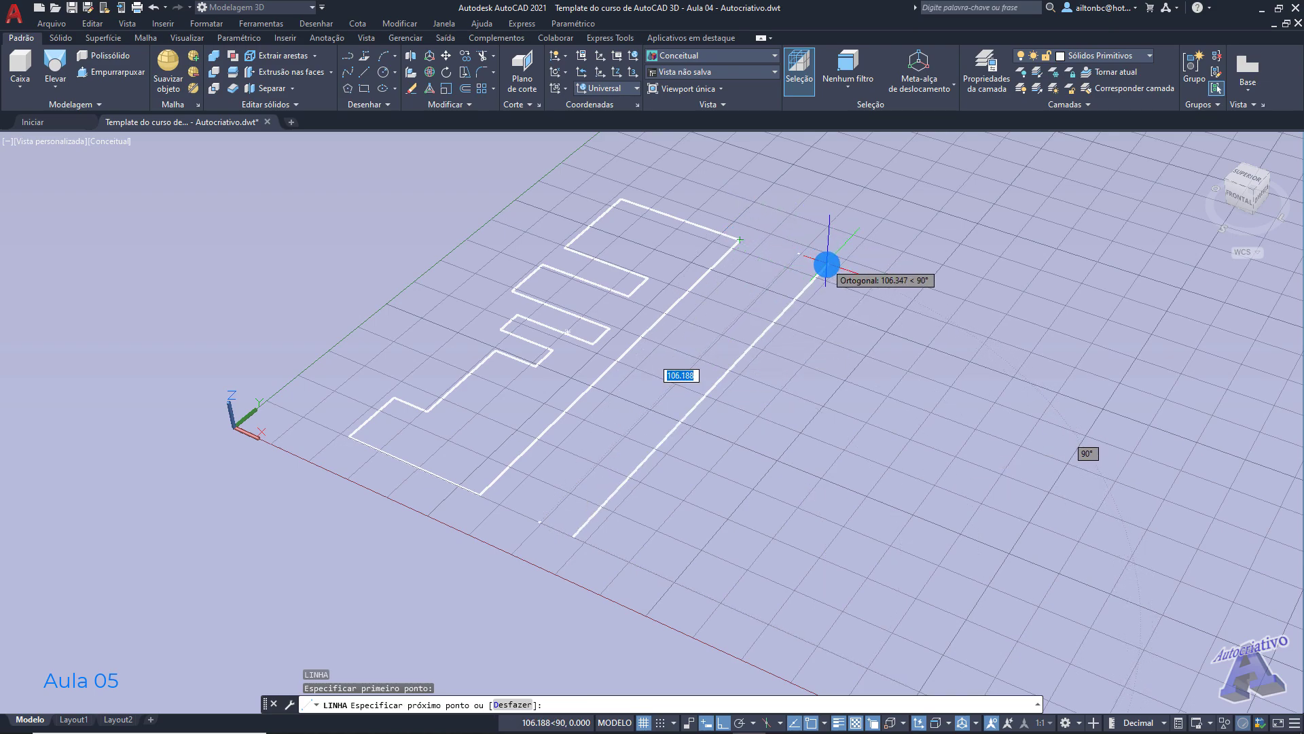
pyautogui.click(823, 271)
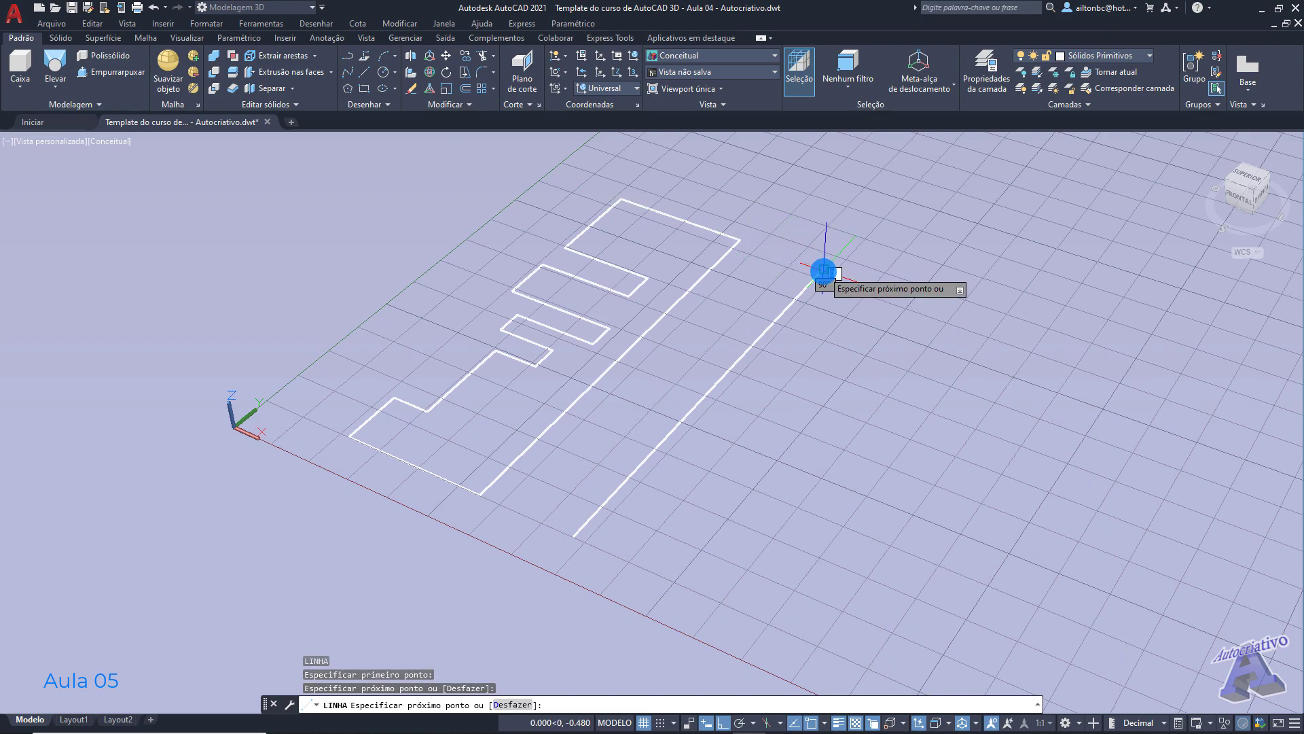
pyautogui.press('Escape')
pyautogui.scroll(-2, 754, 382)
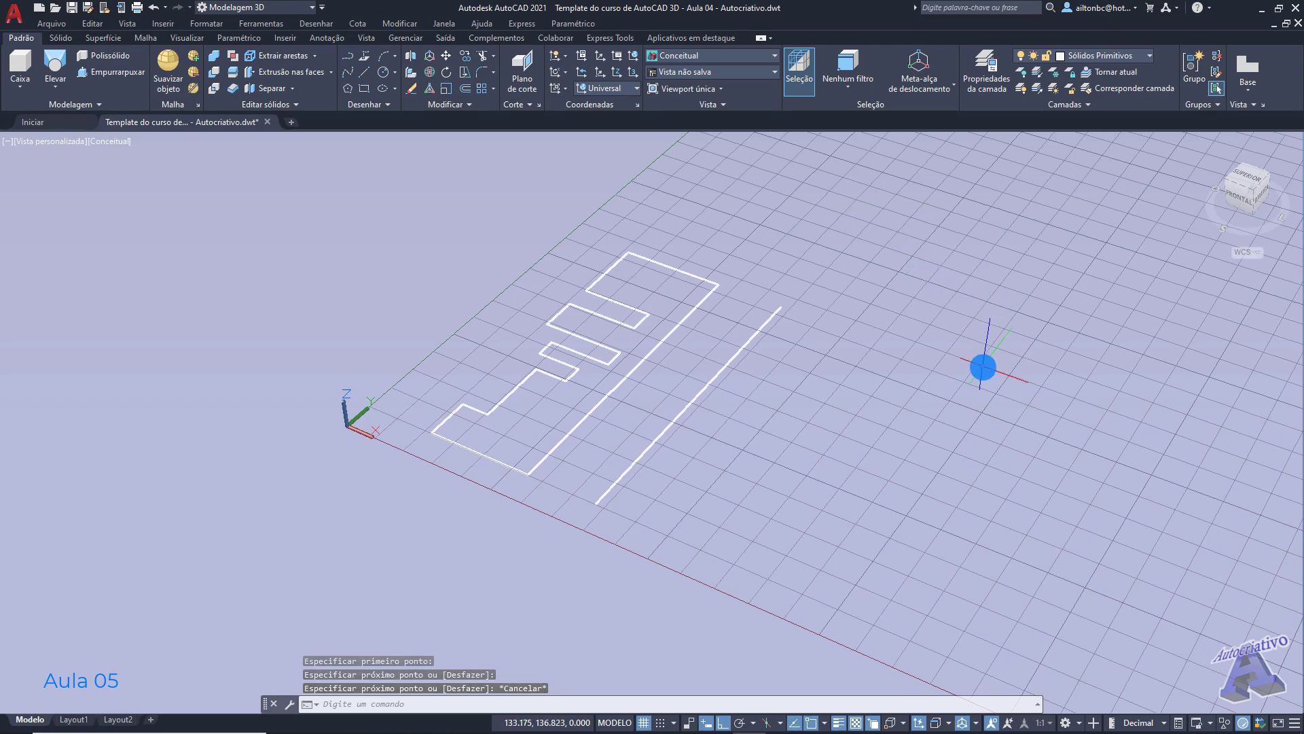
# Step: Revolve the stepped profile 180 degrees around the separate line, using the line's two endpoints as the axis
pyautogui.click(52, 90)
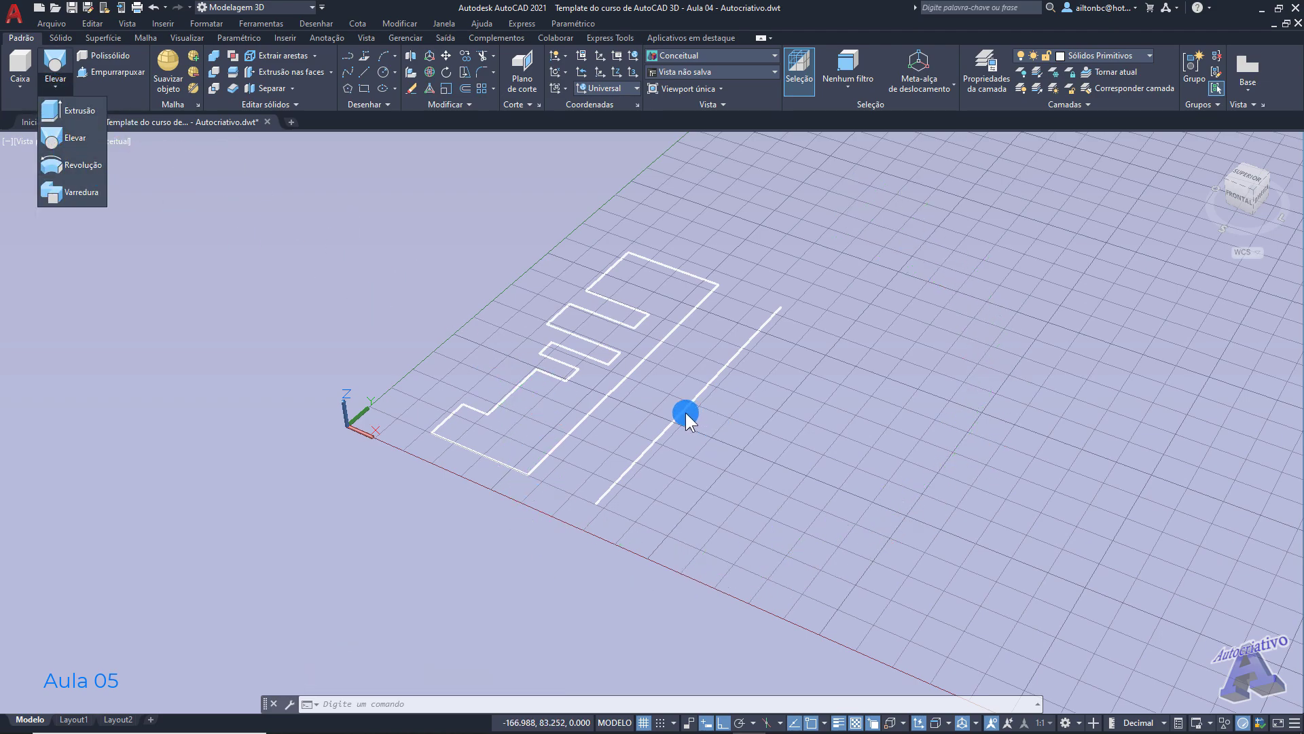
pyautogui.click(94, 167)
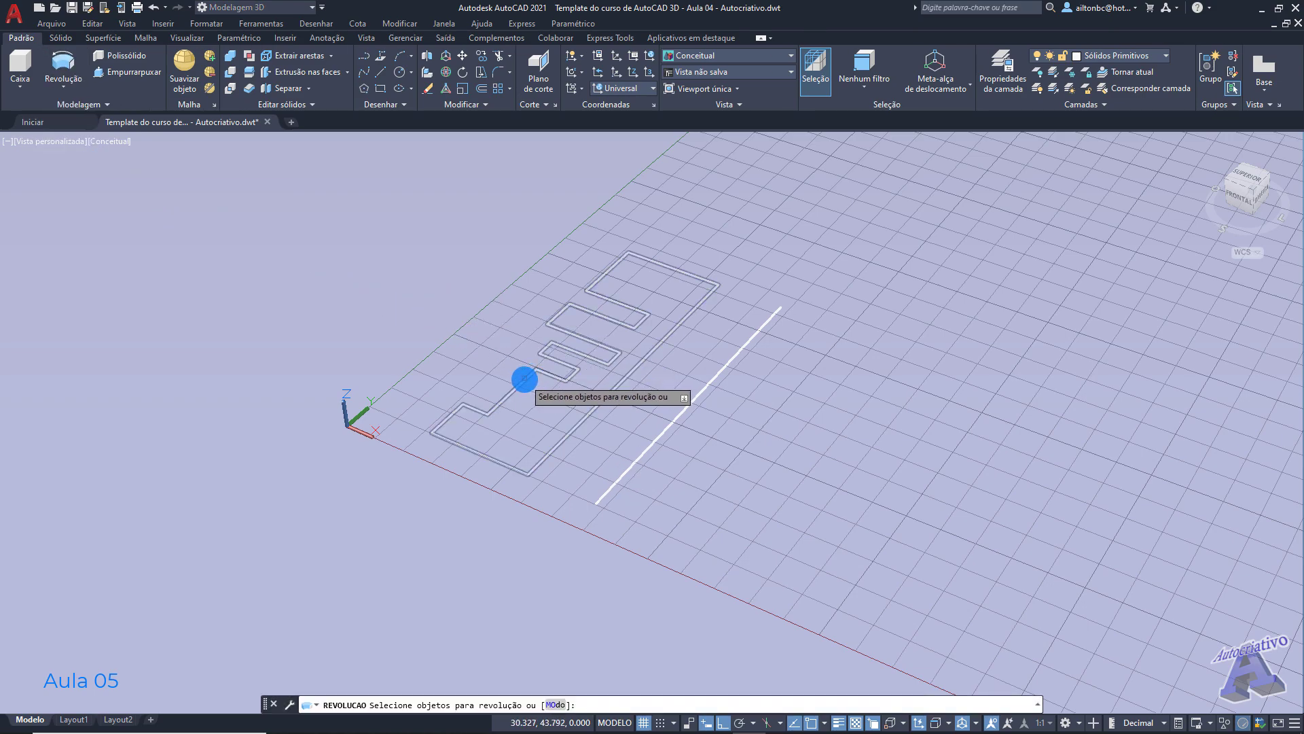
pyautogui.click(526, 379)
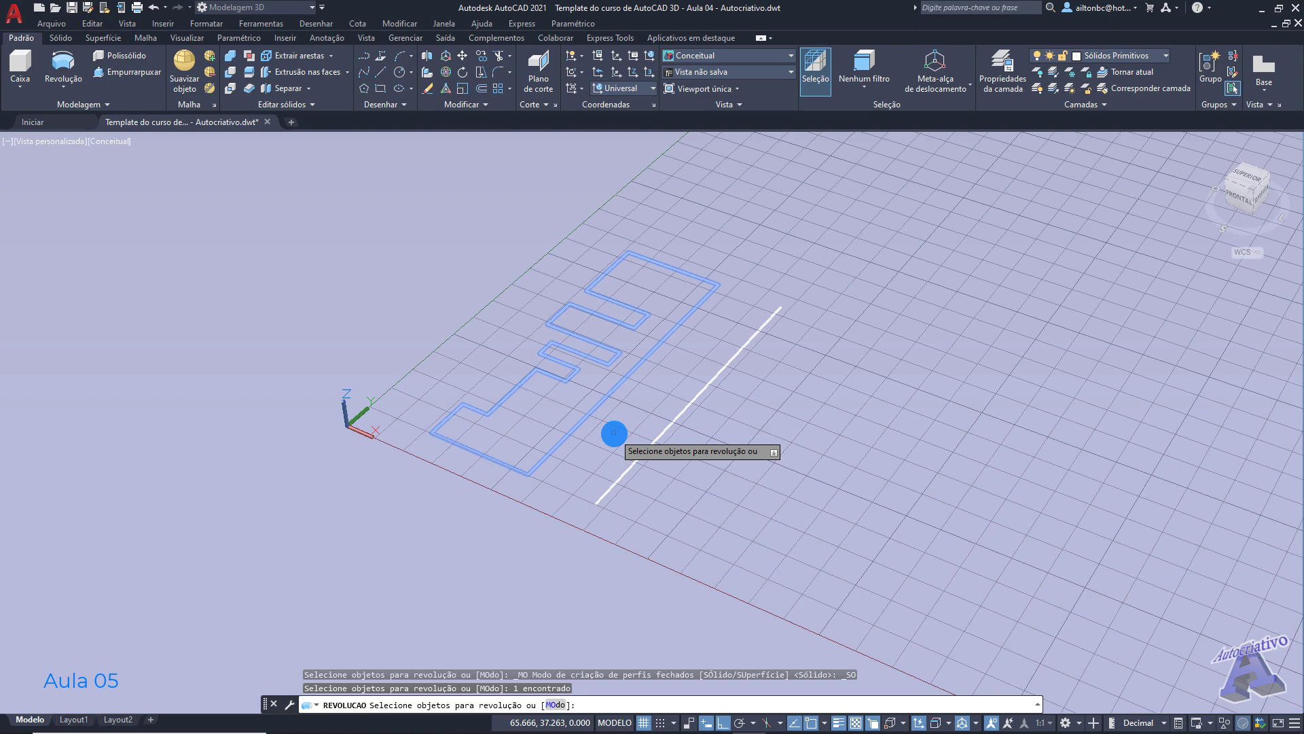
pyautogui.press('Return')
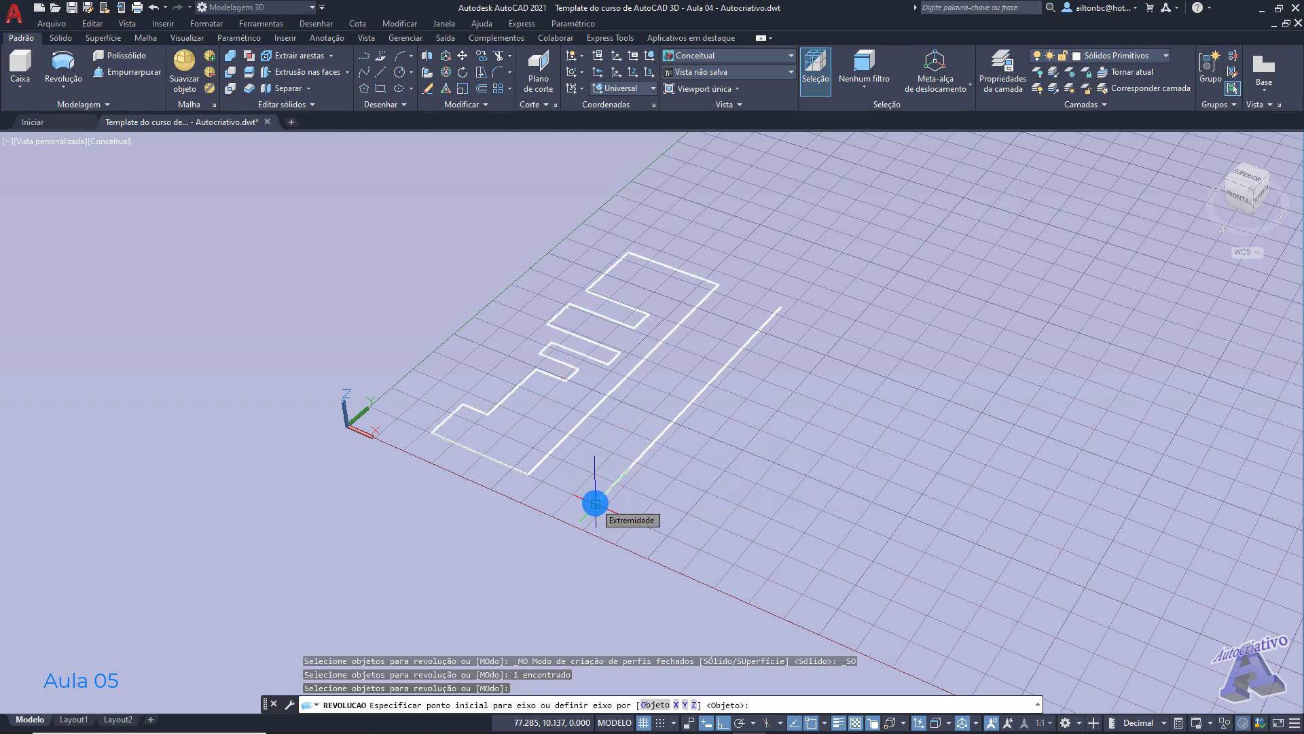
pyautogui.click(595, 504)
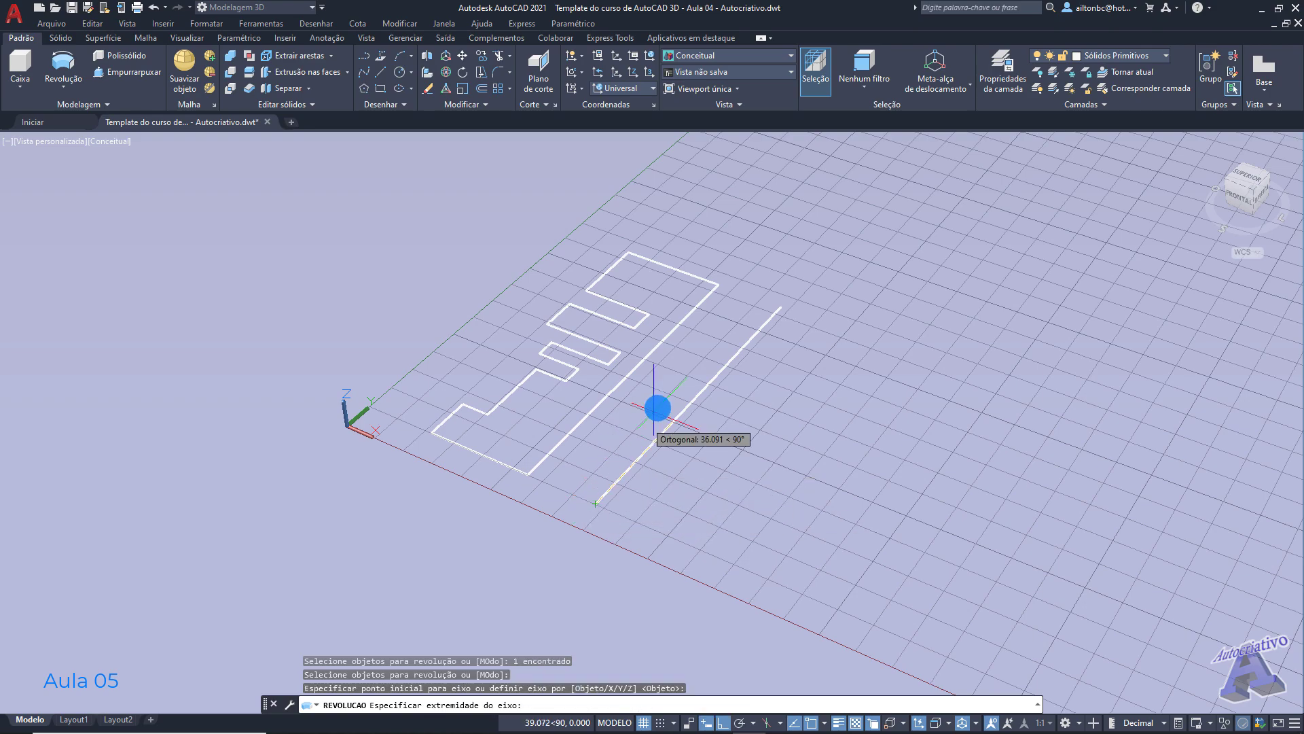
pyautogui.click(779, 308)
pyautogui.keyDown('shift'); pyautogui.moveTo(780, 308); pyautogui.dragTo(760, 346, button='middle'); pyautogui.keyUp('shift')
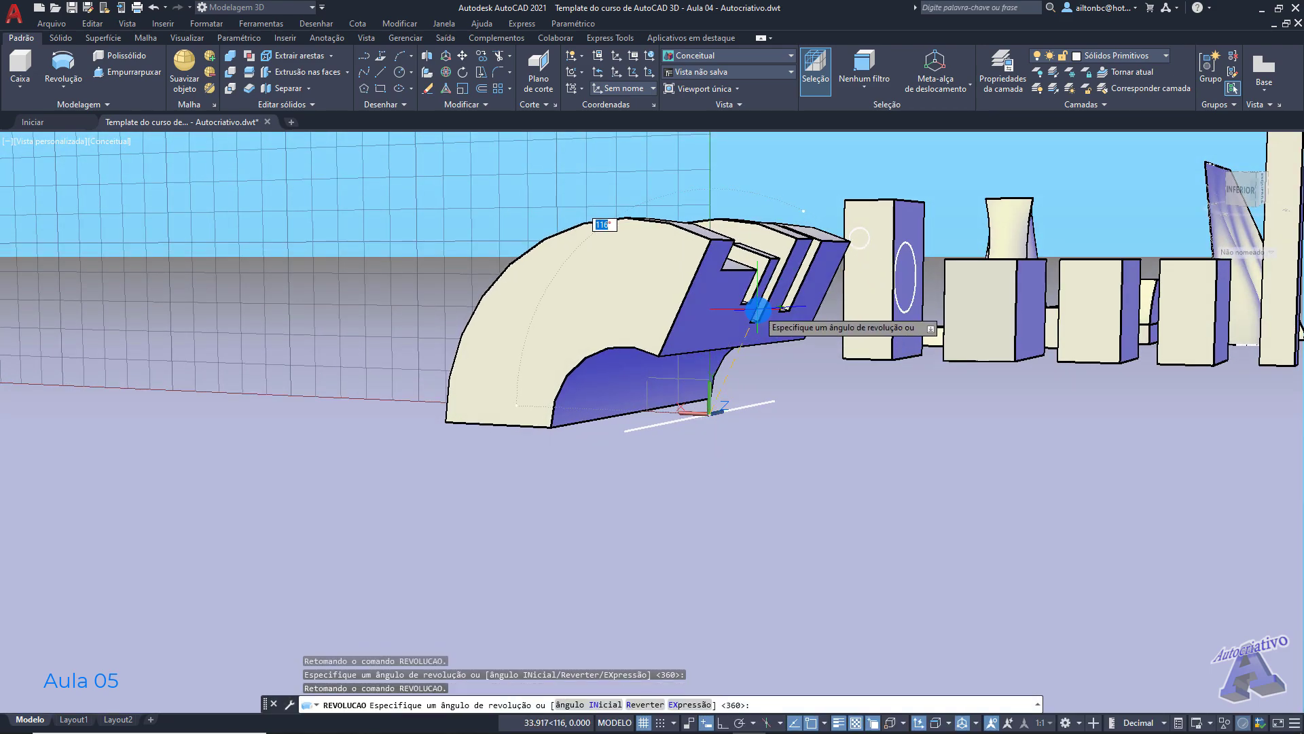
pyautogui.keyDown('shift'); pyautogui.moveTo(803, 334); pyautogui.dragTo(605, 364, button='middle'); pyautogui.keyUp('shift')
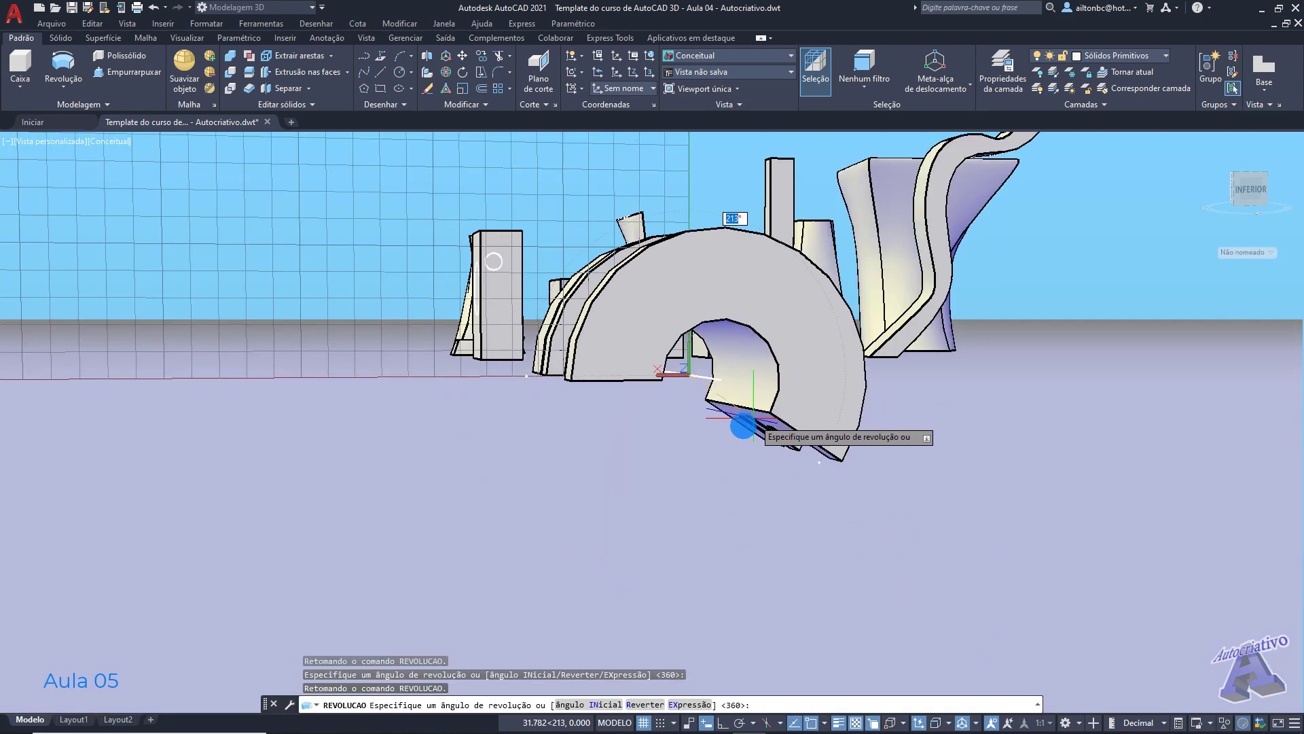
pyautogui.keyDown('shift'); pyautogui.moveTo(711, 430); pyautogui.dragTo(737, 432, button='middle'); pyautogui.keyUp('shift')
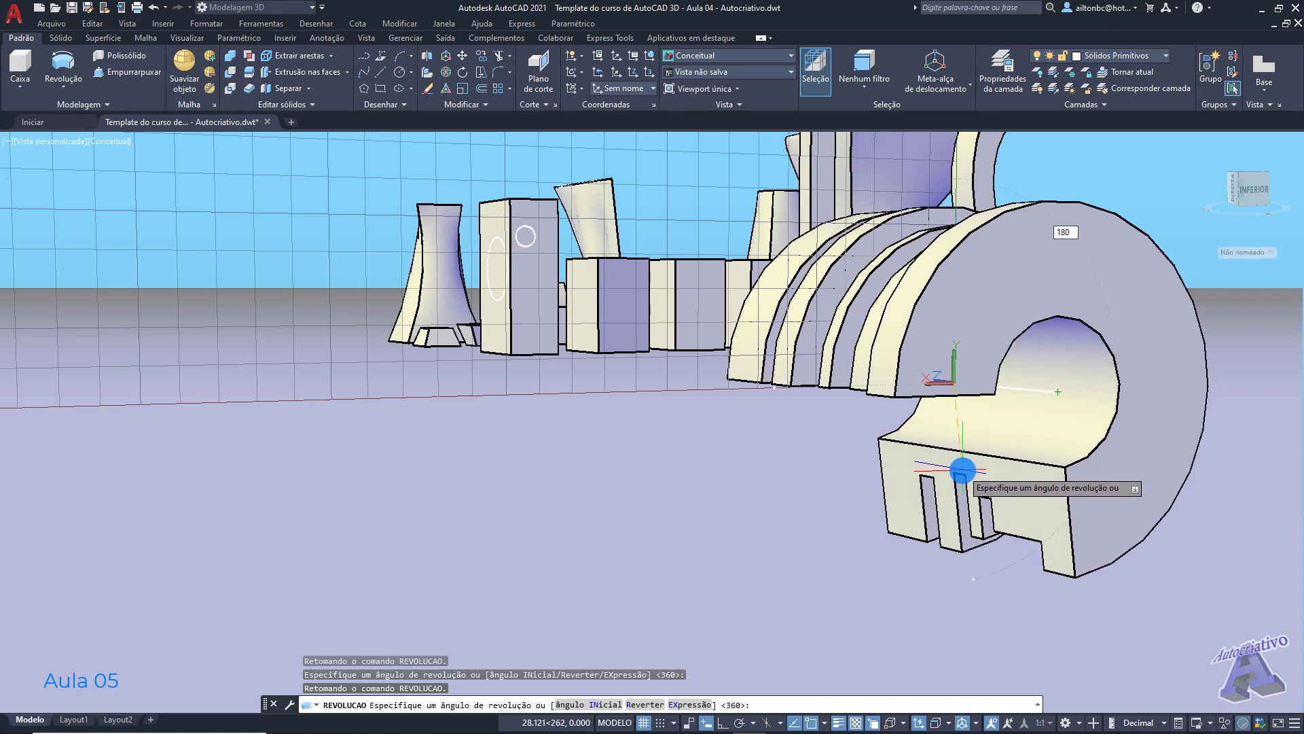
pyautogui.press('Return')
pyautogui.keyDown('shift'); pyautogui.moveTo(964, 449); pyautogui.dragTo(888, 428, button='middle'); pyautogui.keyUp('shift')
# Step: Undo the revolve and its view changes to return to the flat profile and axis line
pyautogui.hotkey('ctrl', 'z')
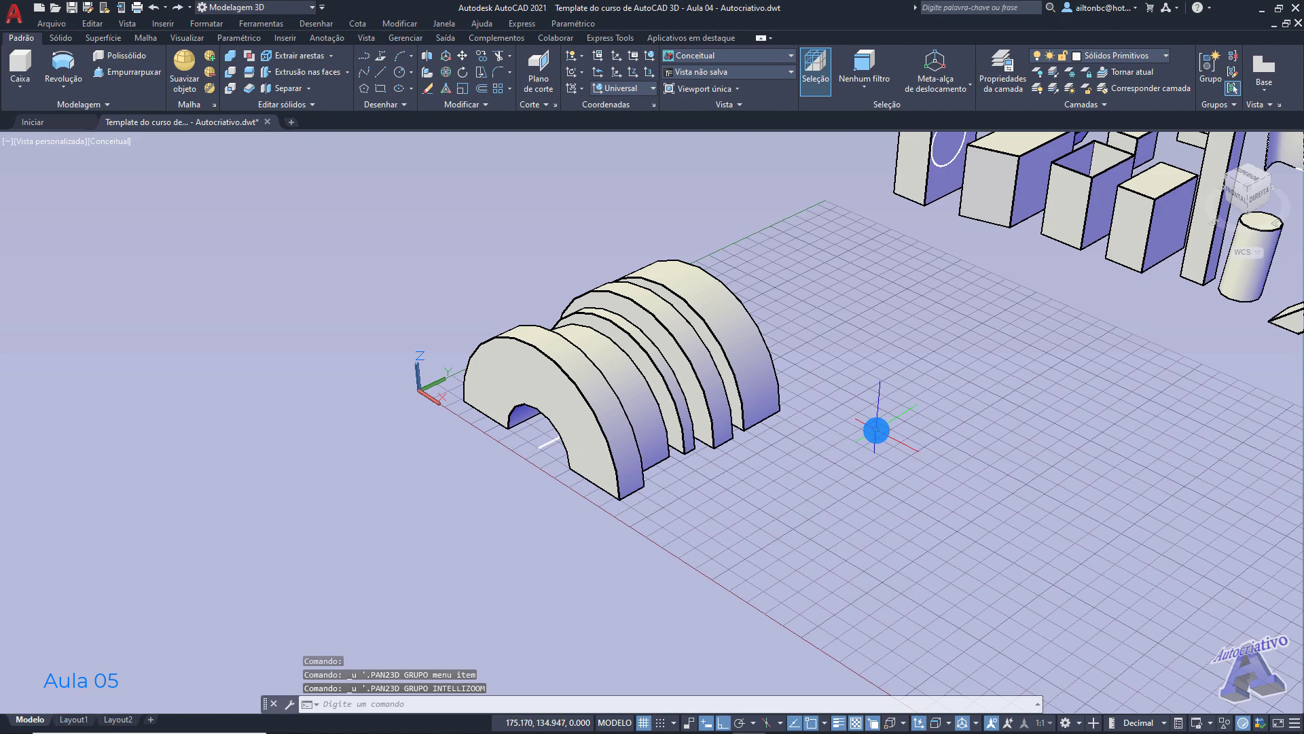
pyautogui.hotkey('ctrl', 'z')
pyautogui.hotkey('ctrl', 'z')
pyautogui.hotkey('ctrl', 'z')
pyautogui.hotkey('ctrl', 'z')
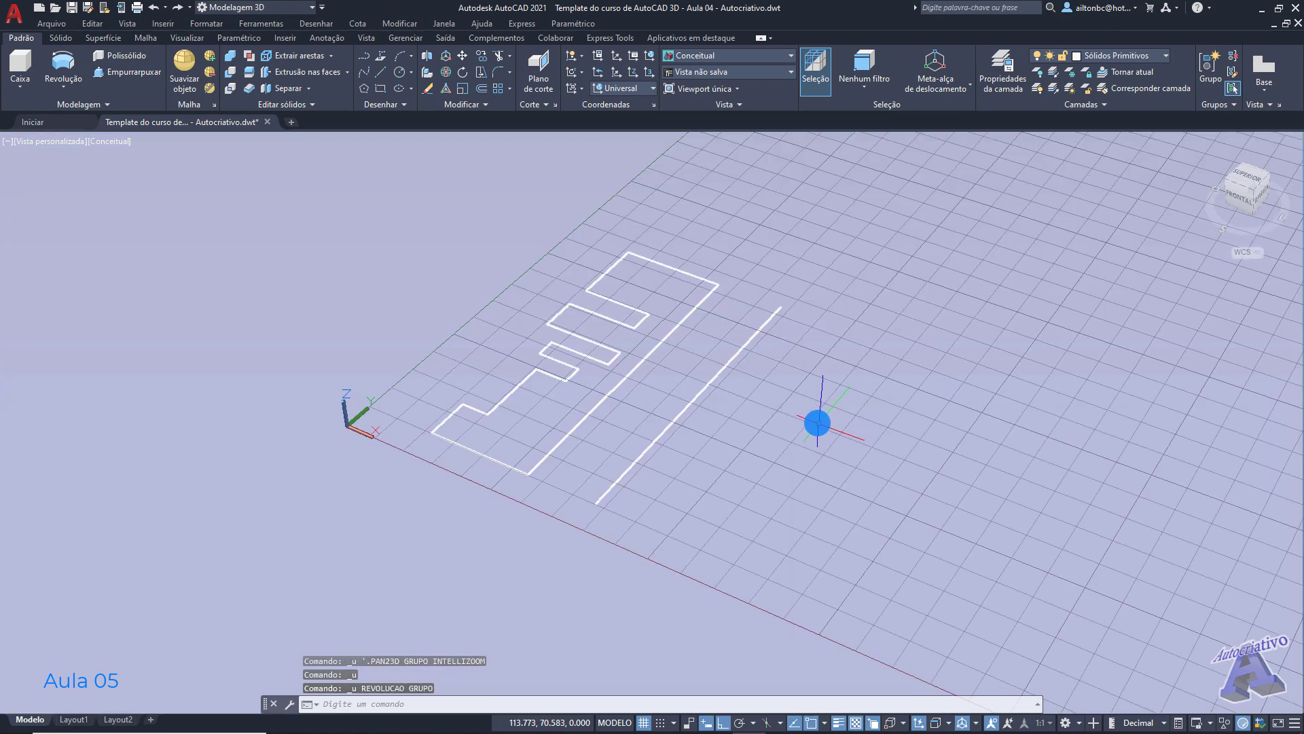
# Step: Delete the stepped polyline profile, leaving only the axis line on the grid
pyautogui.moveTo(631, 367); pyautogui.dragTo(741, 389, button='middle')
pyautogui.scroll(2, 724, 406)
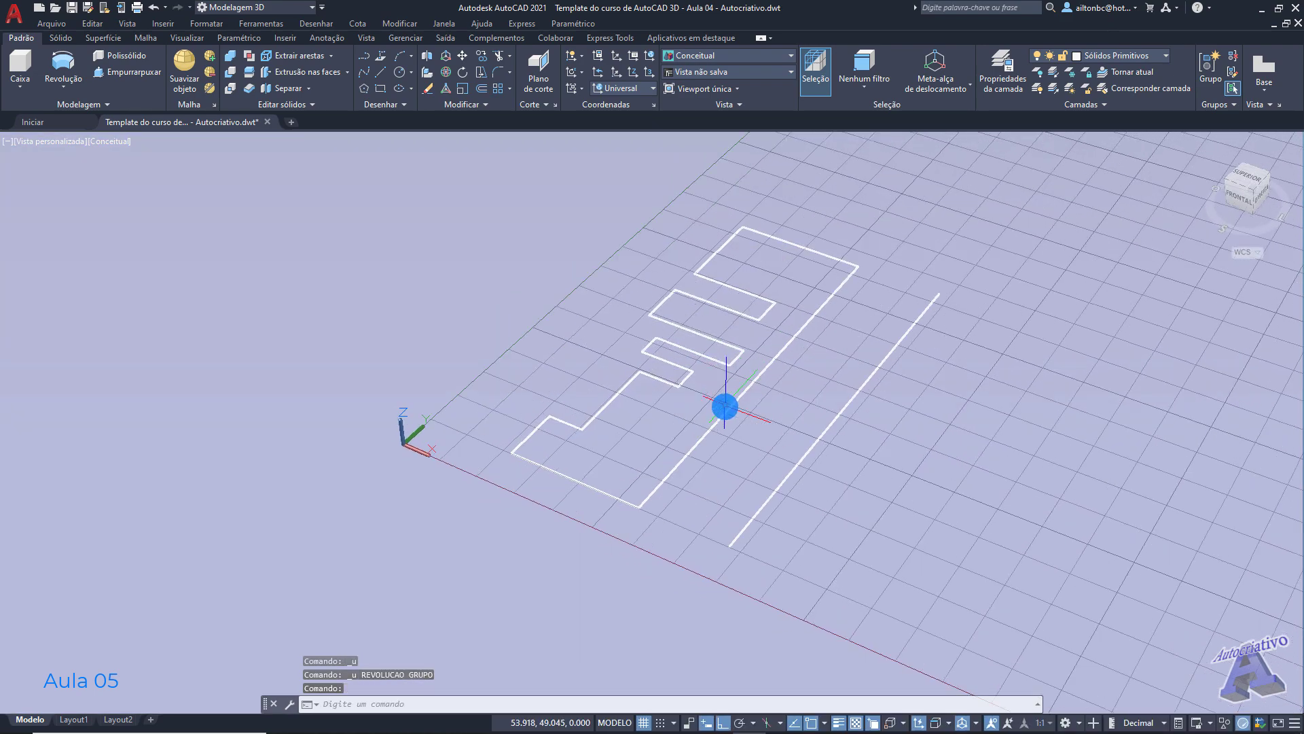
pyautogui.click(734, 394)
pyautogui.press('Delete')
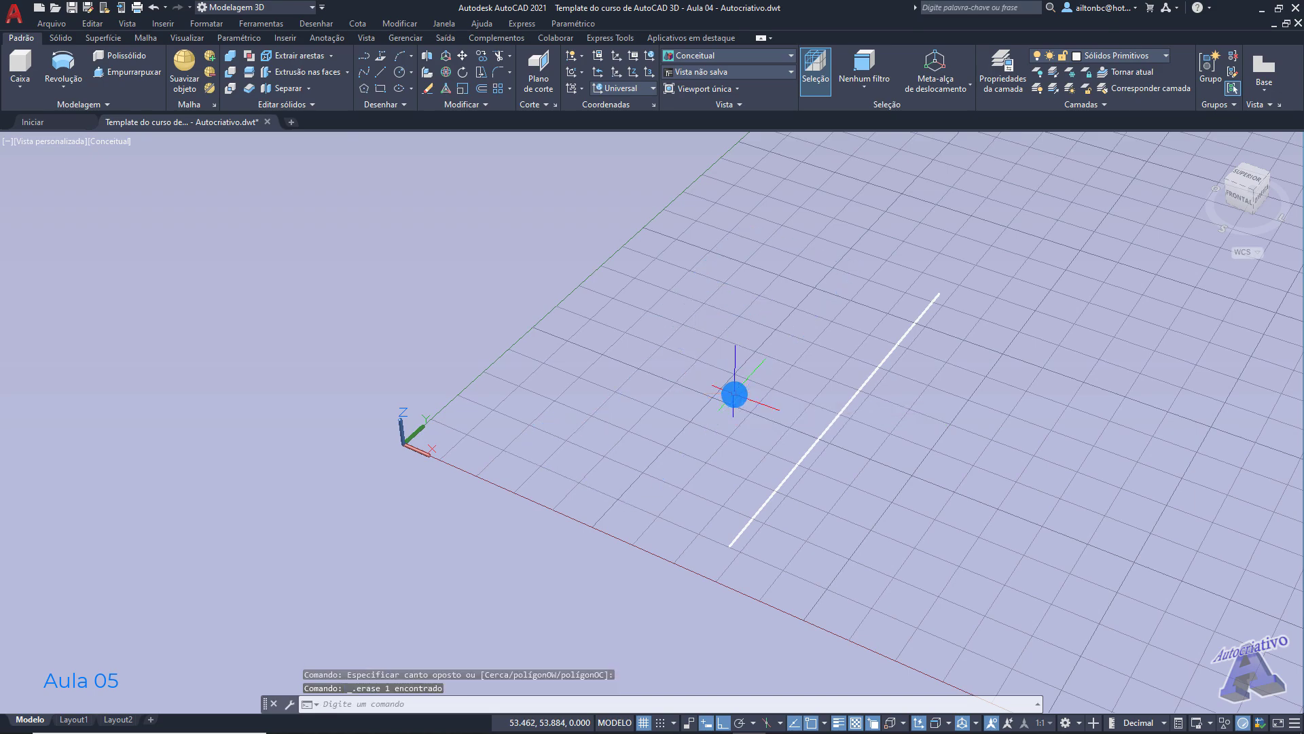
# Step: Draw a new closed polyline profile beside the axis line, with a straight side about 104 units long and two notches opposite
pyautogui.press('Return')
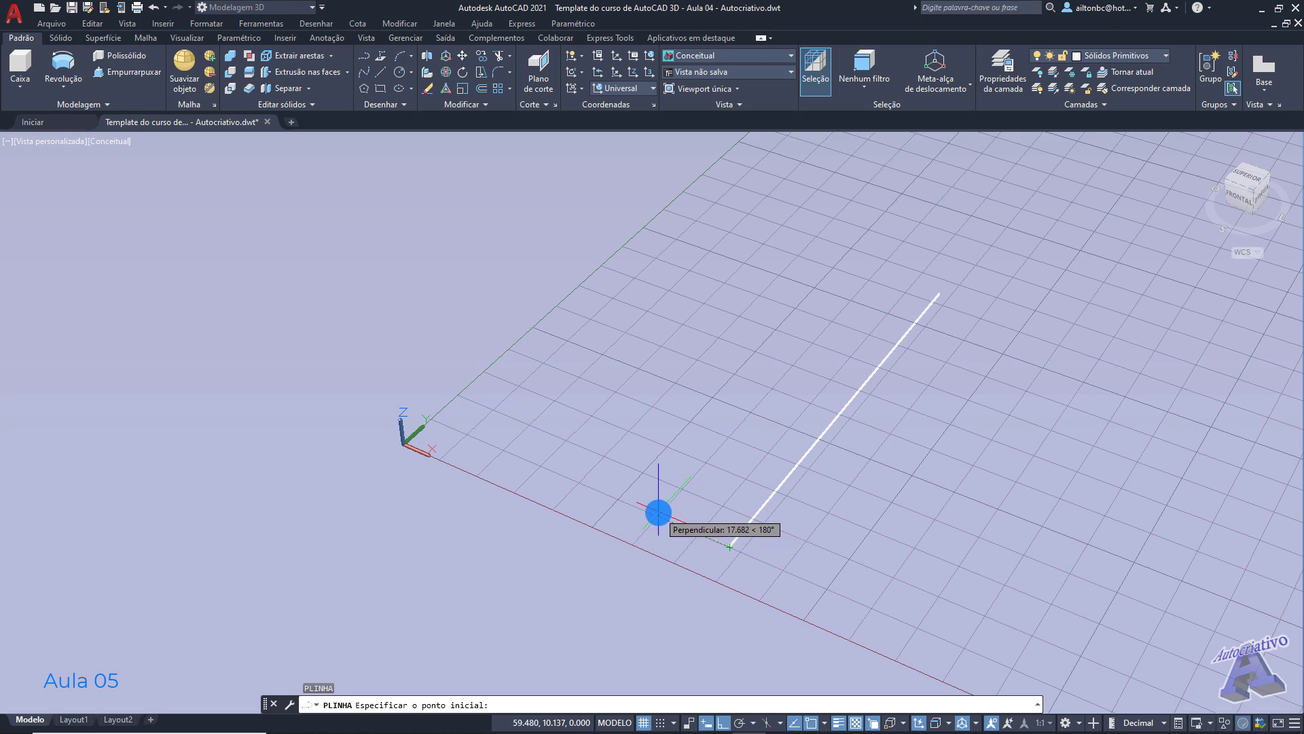
pyautogui.click(652, 513)
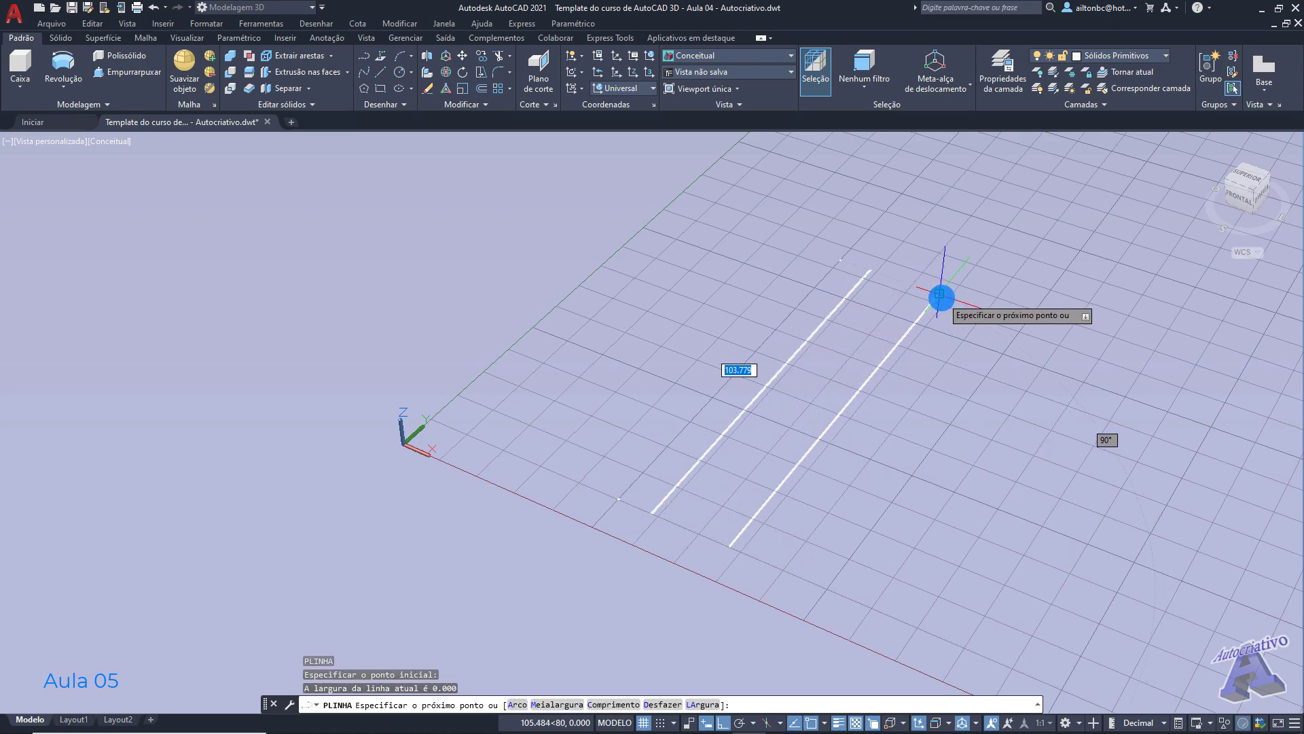
pyautogui.click(868, 273)
pyautogui.click(750, 230)
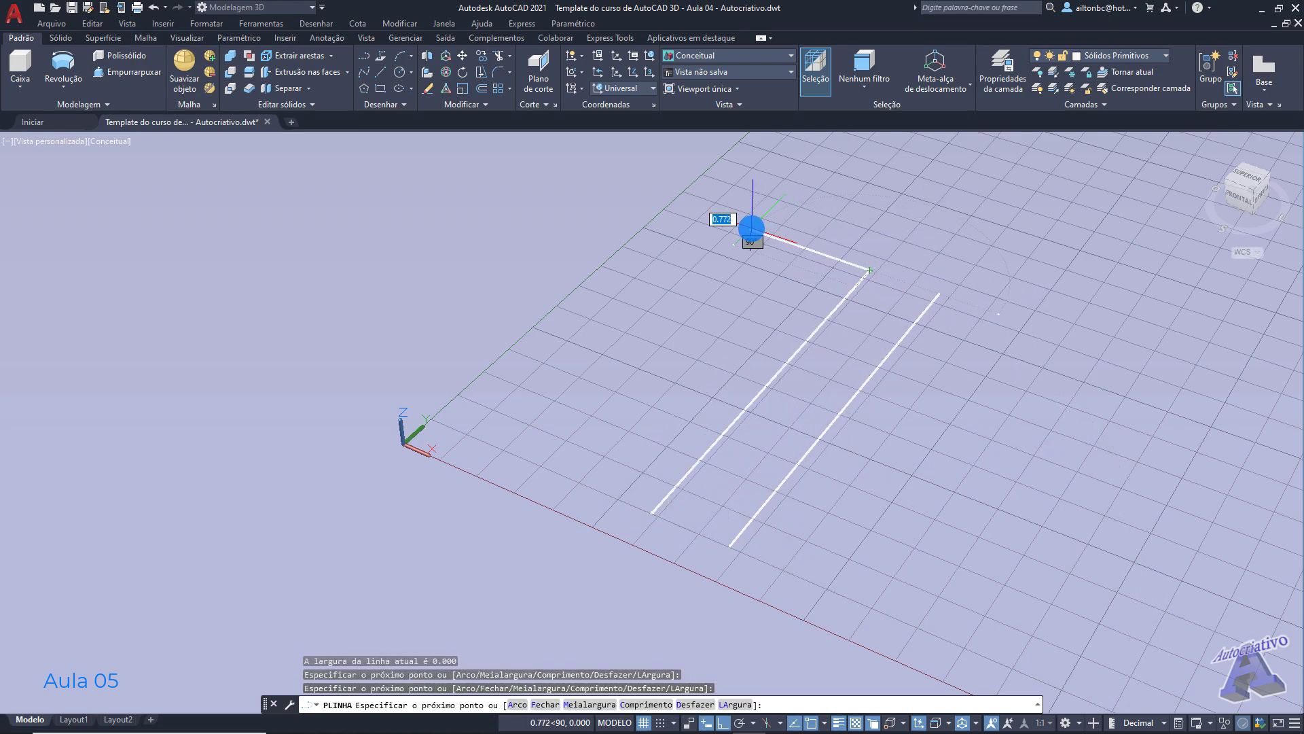
pyautogui.click(705, 271)
pyautogui.click(750, 308)
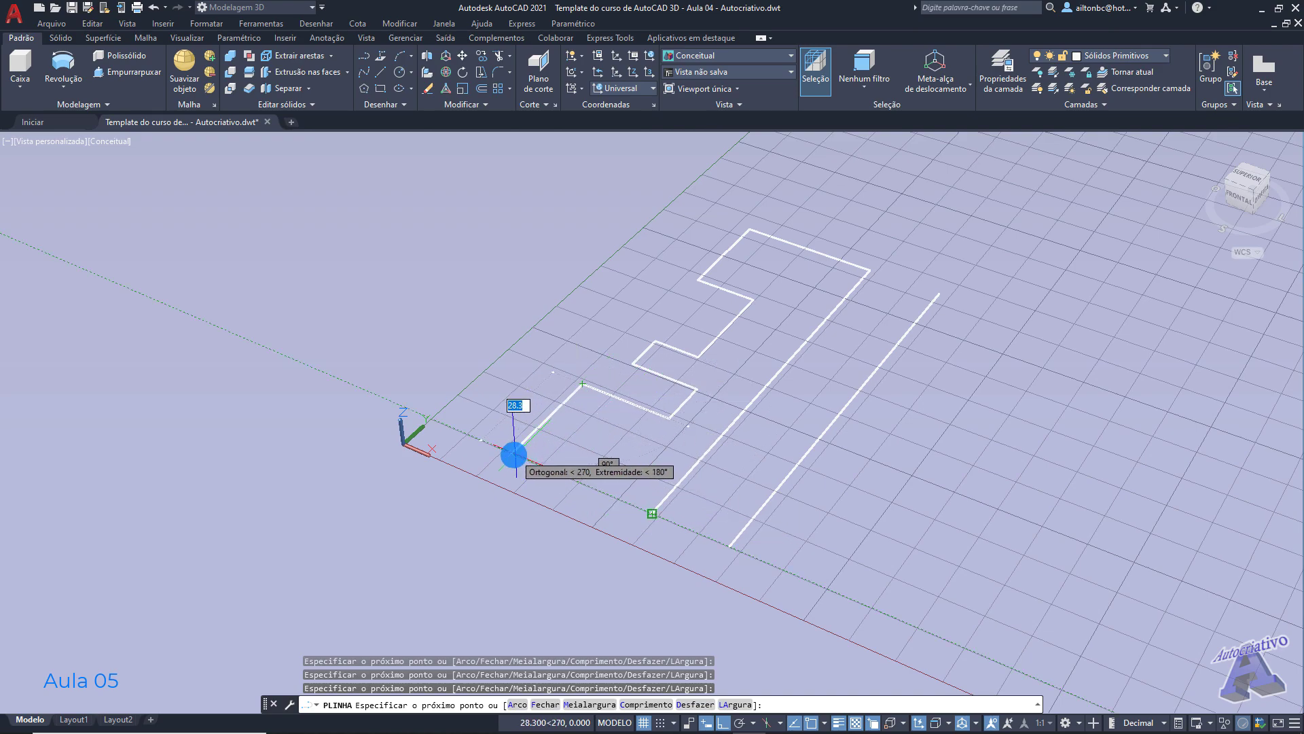
pyautogui.click(654, 511)
pyautogui.press('Escape')
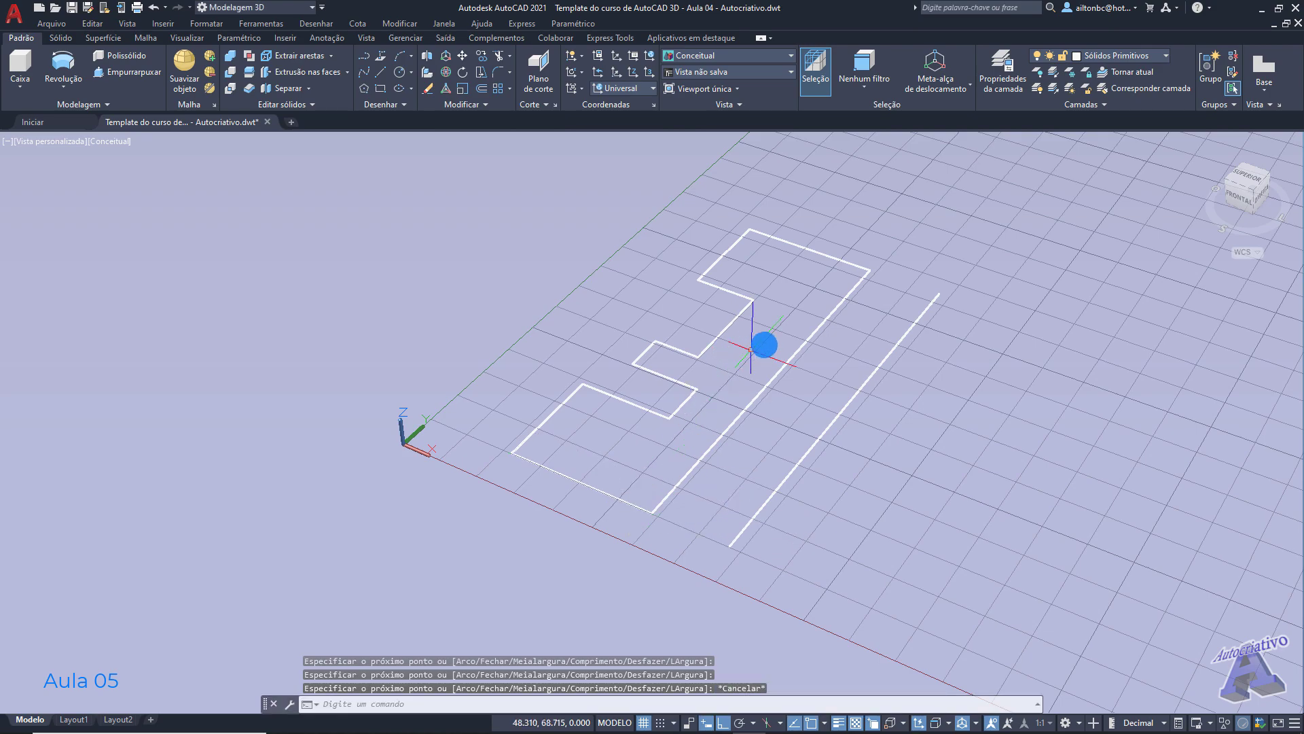
# Step: Try to revolve the notched profile using the separate line as the object axis, then cancel at the angle
pyautogui.moveTo(763, 330); pyautogui.dragTo(727, 342, button='middle')
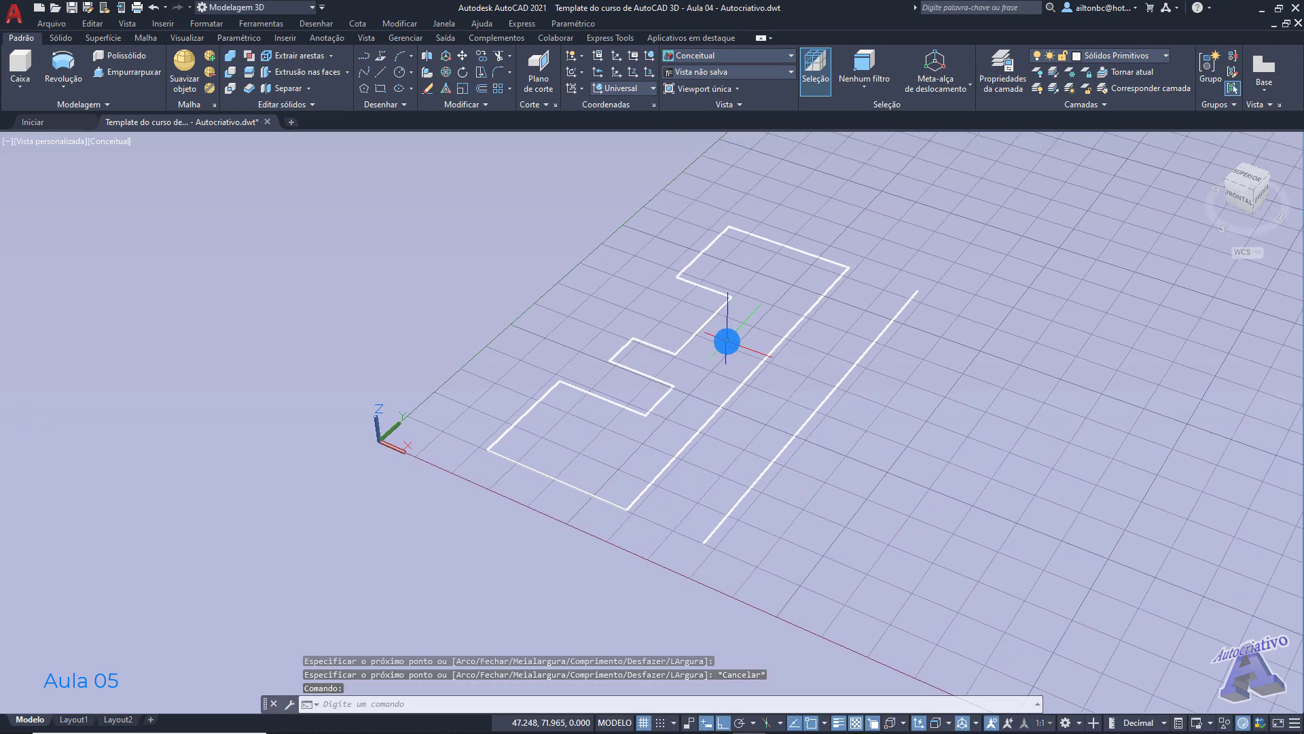
pyautogui.click(66, 65)
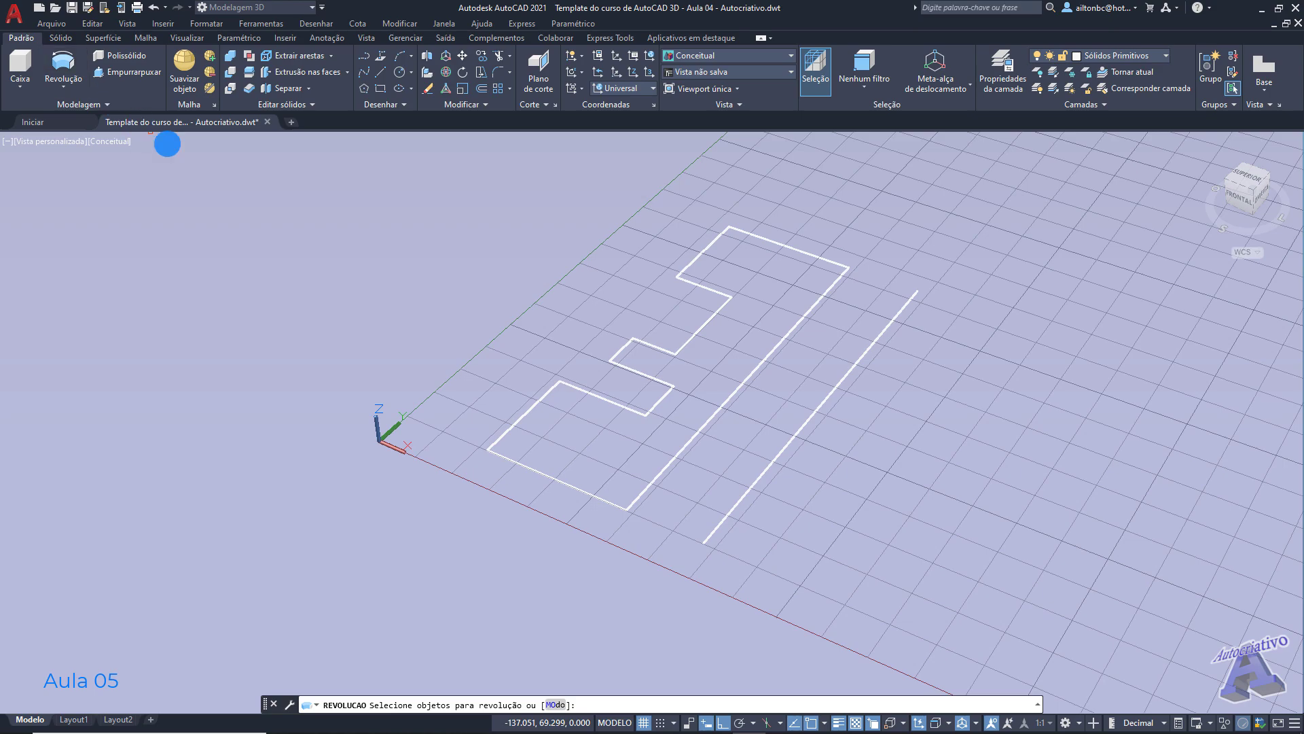
pyautogui.click(527, 410)
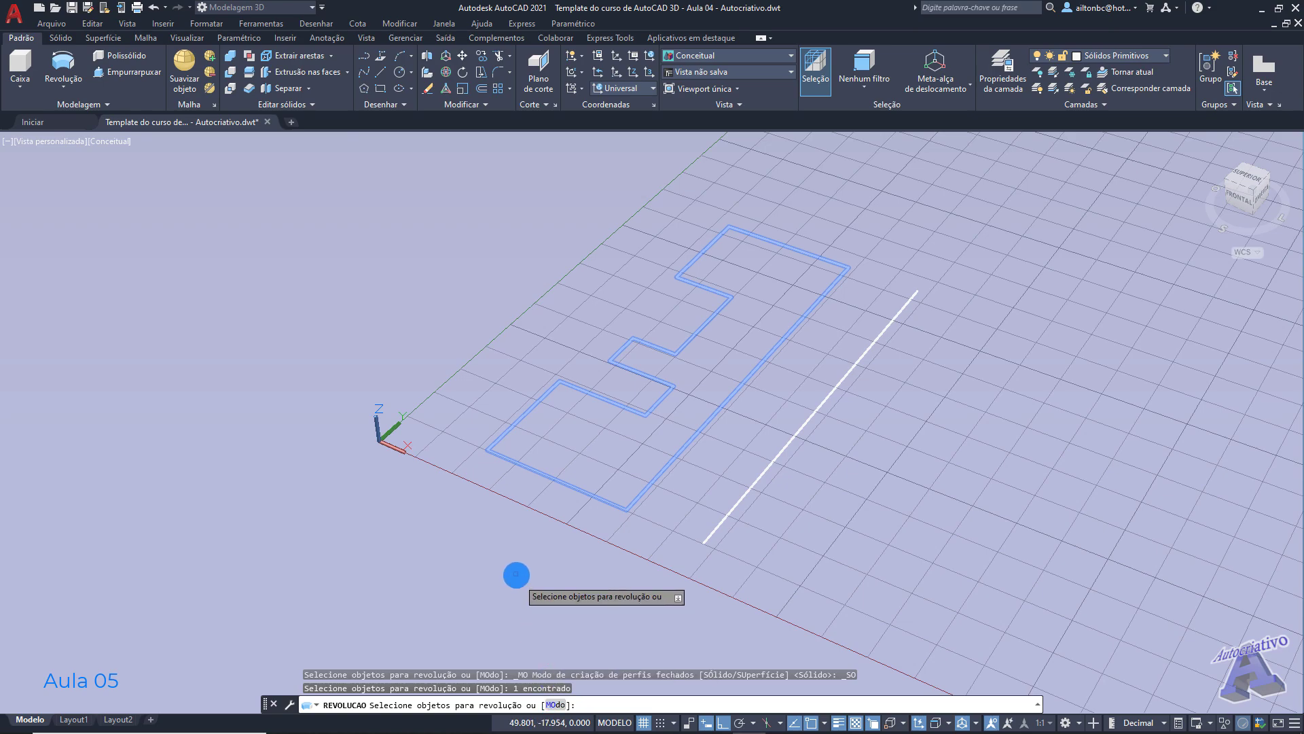
pyautogui.press('Return')
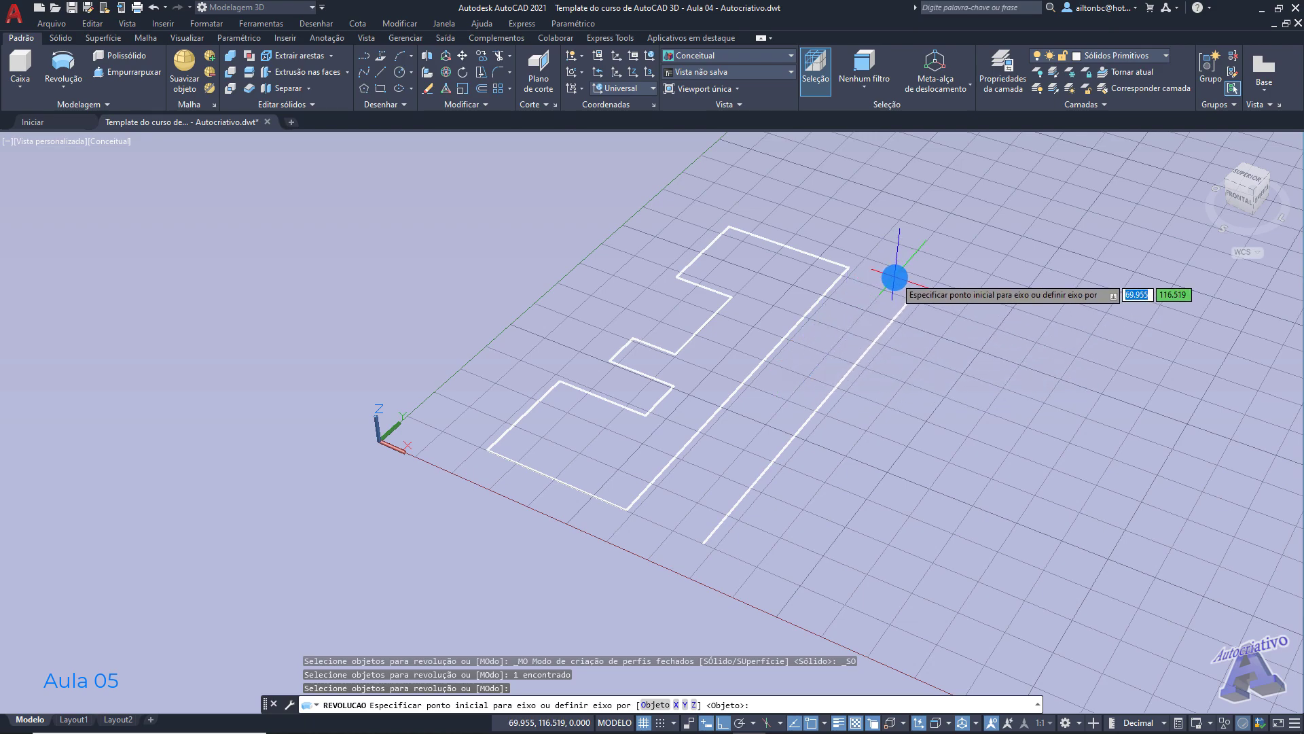
pyautogui.click(654, 704)
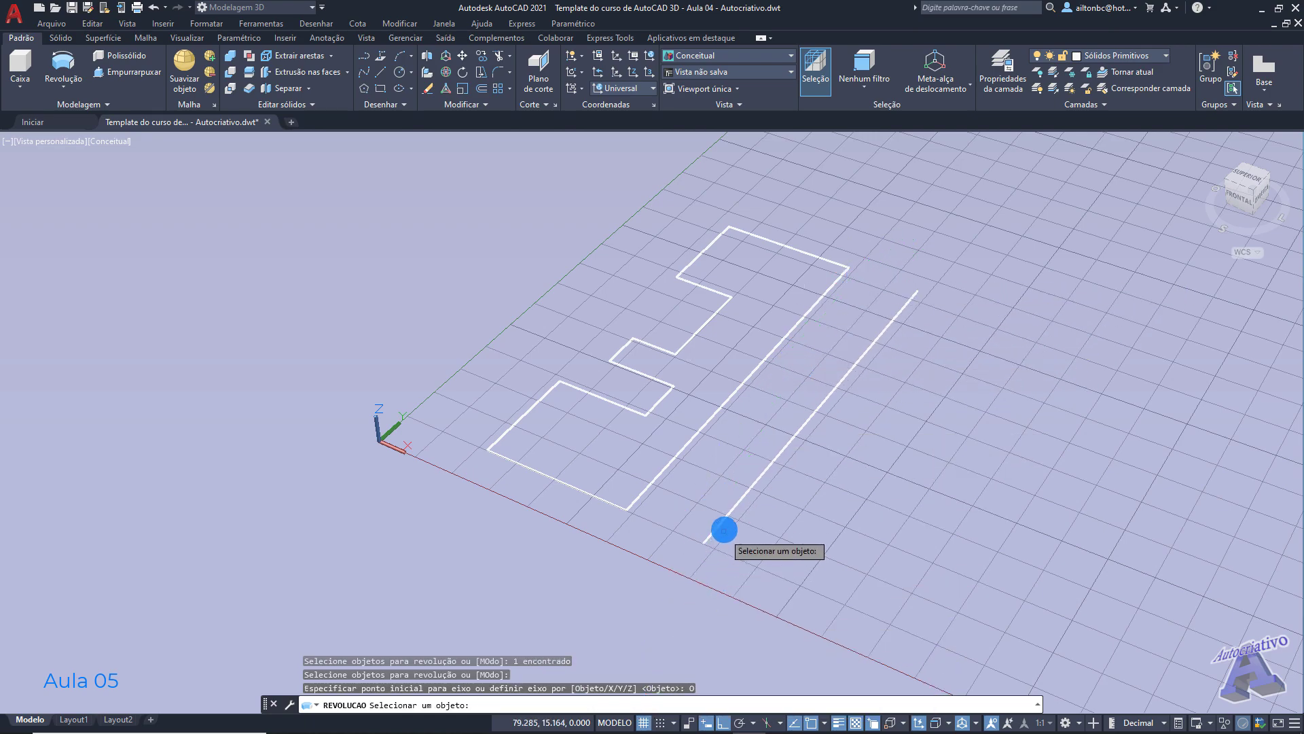
pyautogui.click(742, 498)
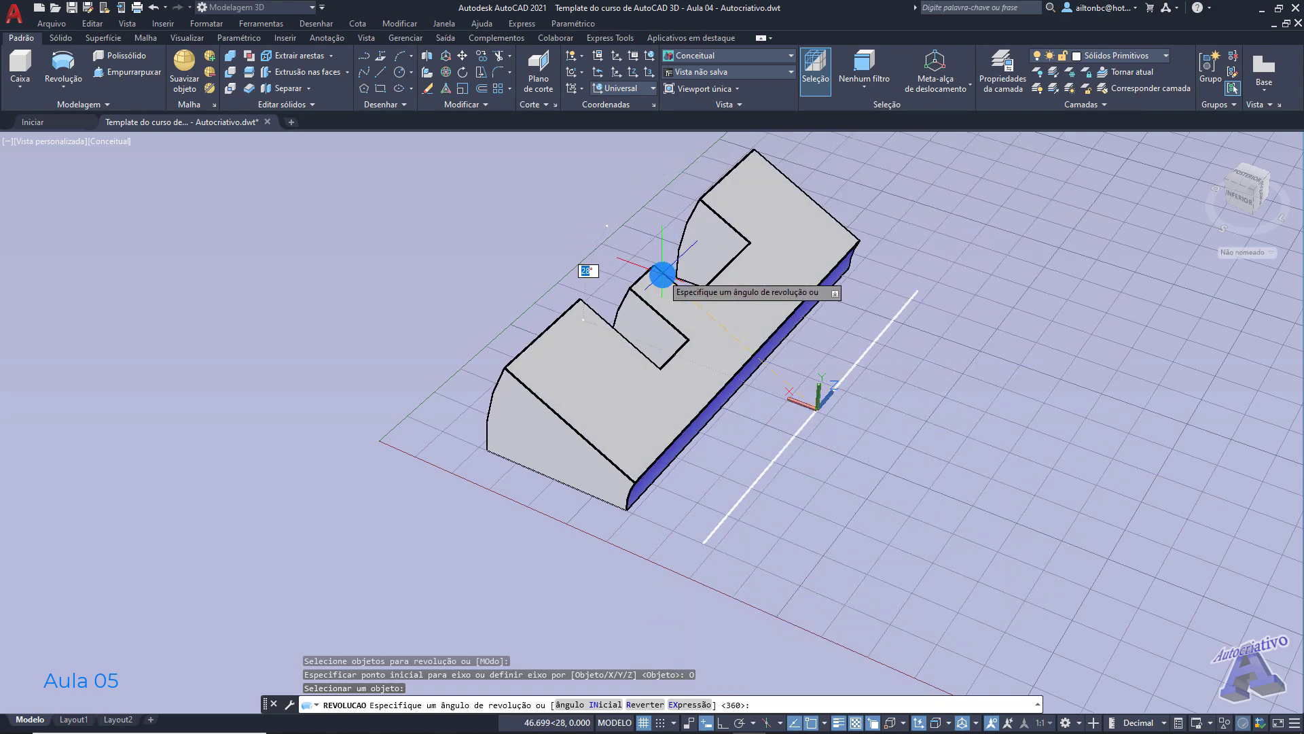
pyautogui.press('Escape')
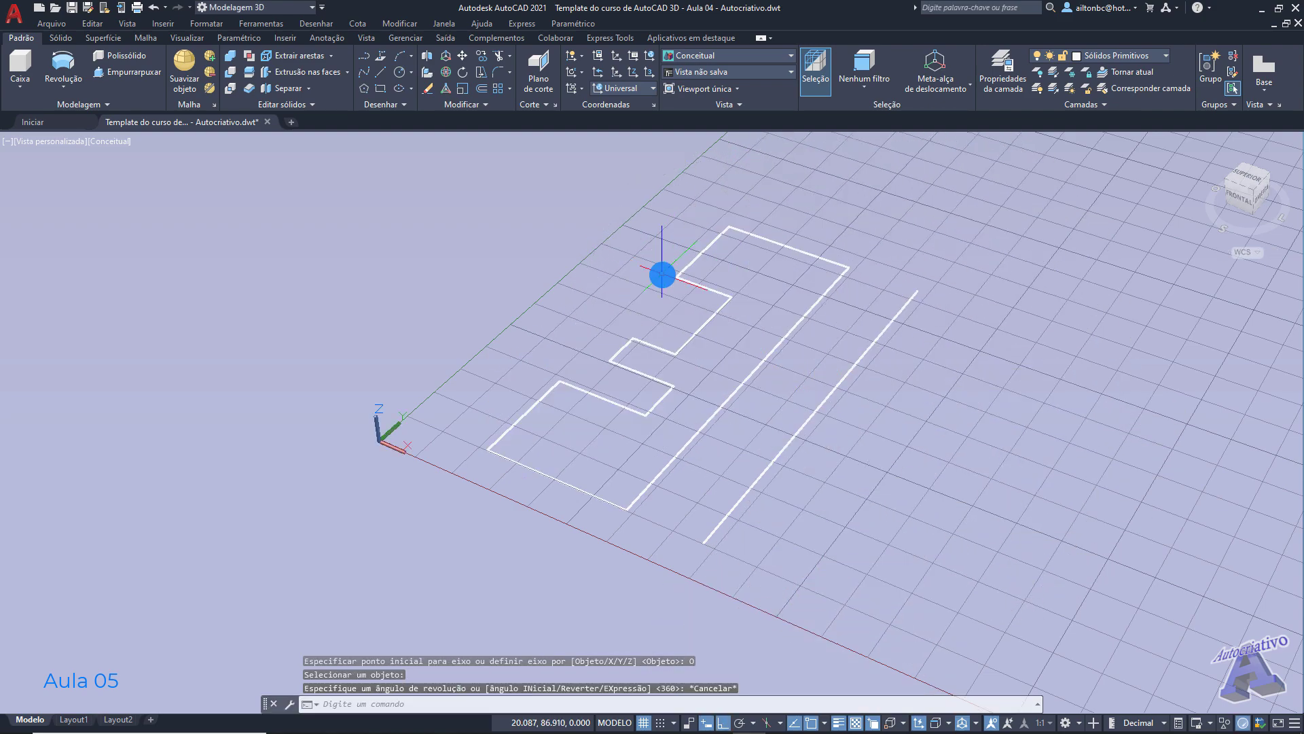
# Step: Preview revolving the notched profile around the X axis and cancel before setting an angle
pyautogui.click(60, 63)
pyautogui.click(543, 397)
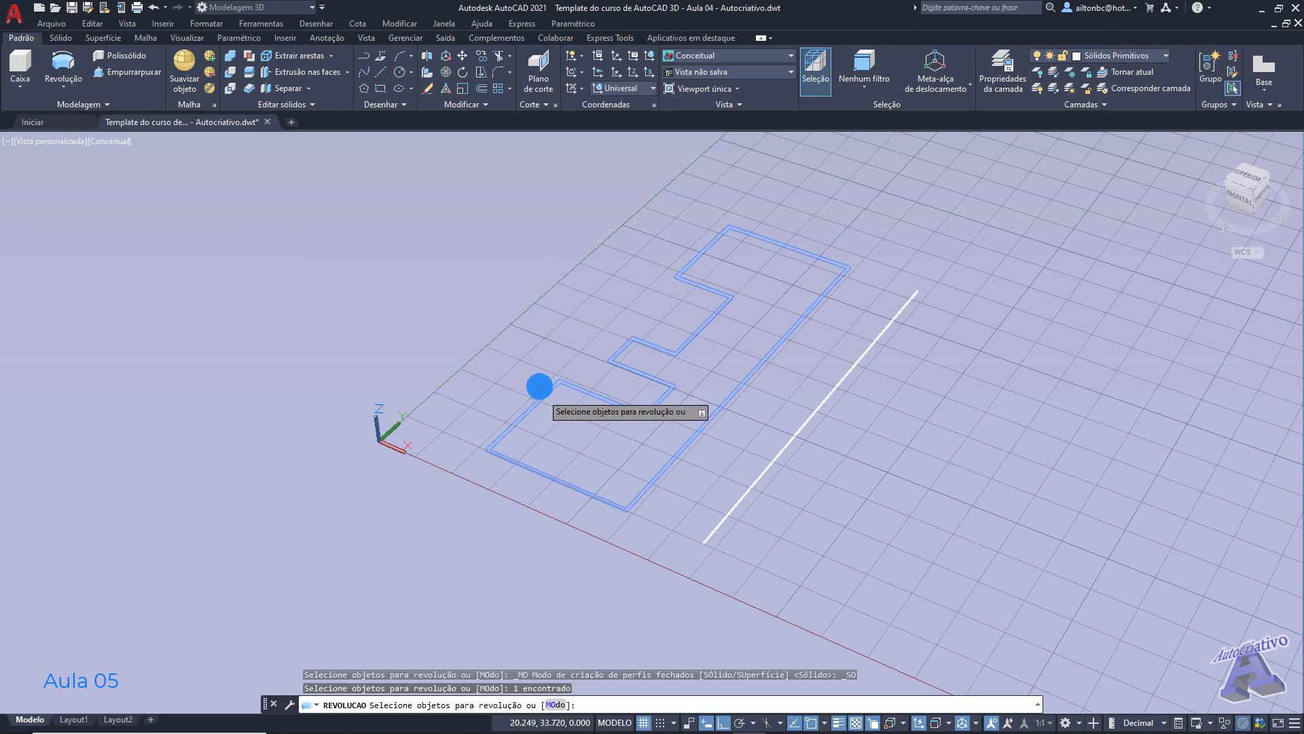
pyautogui.press('Return')
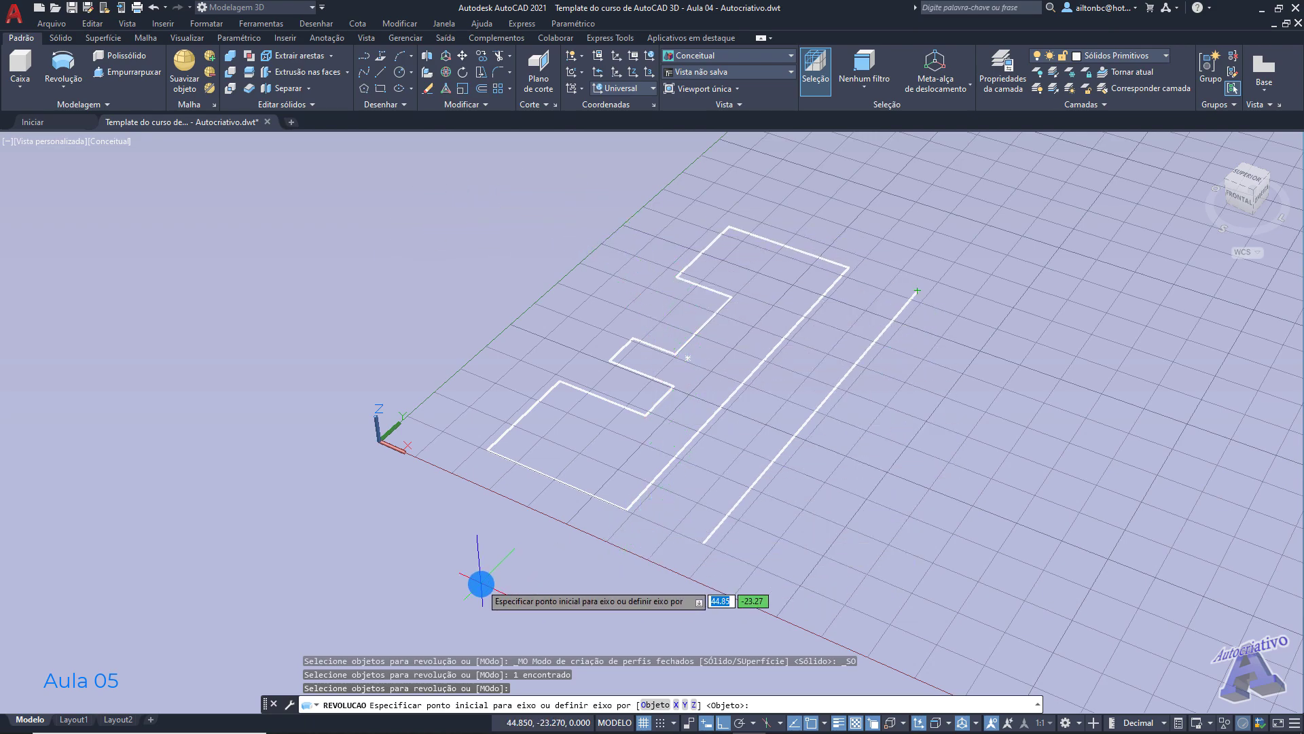
pyautogui.click(676, 704)
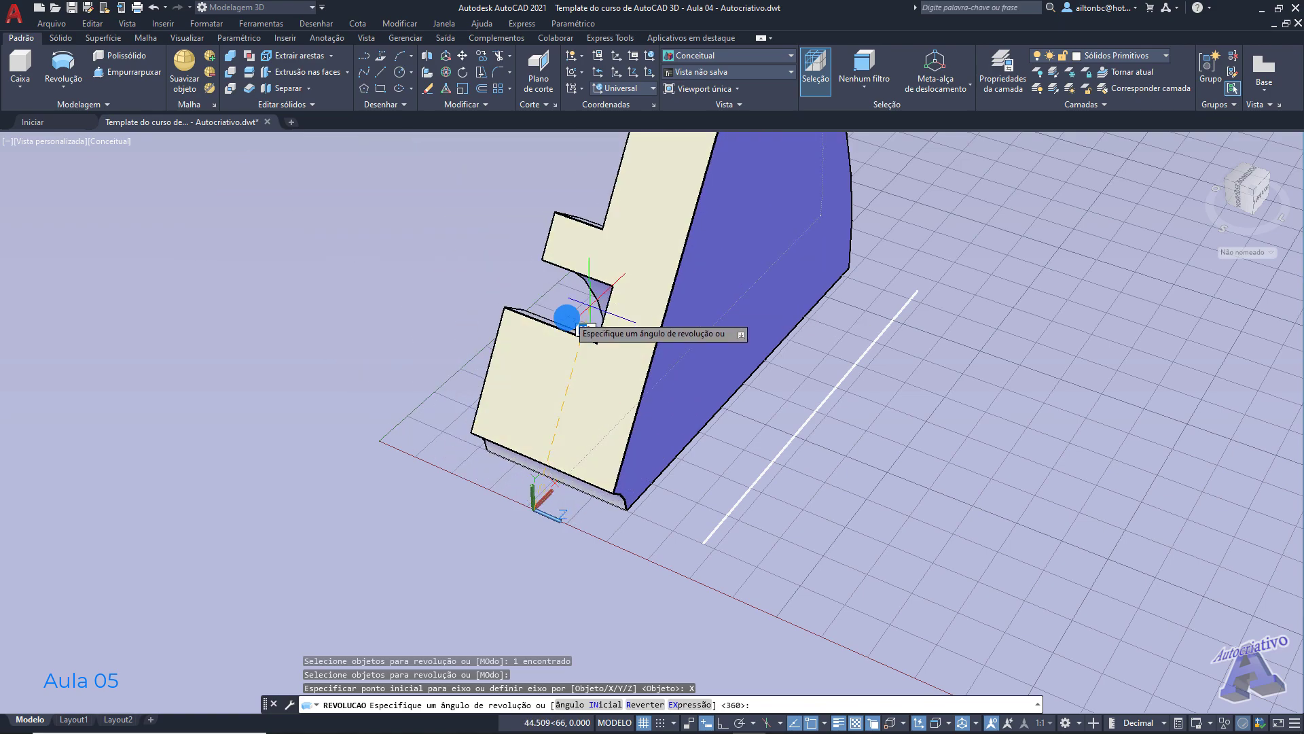
pyautogui.press('Escape')
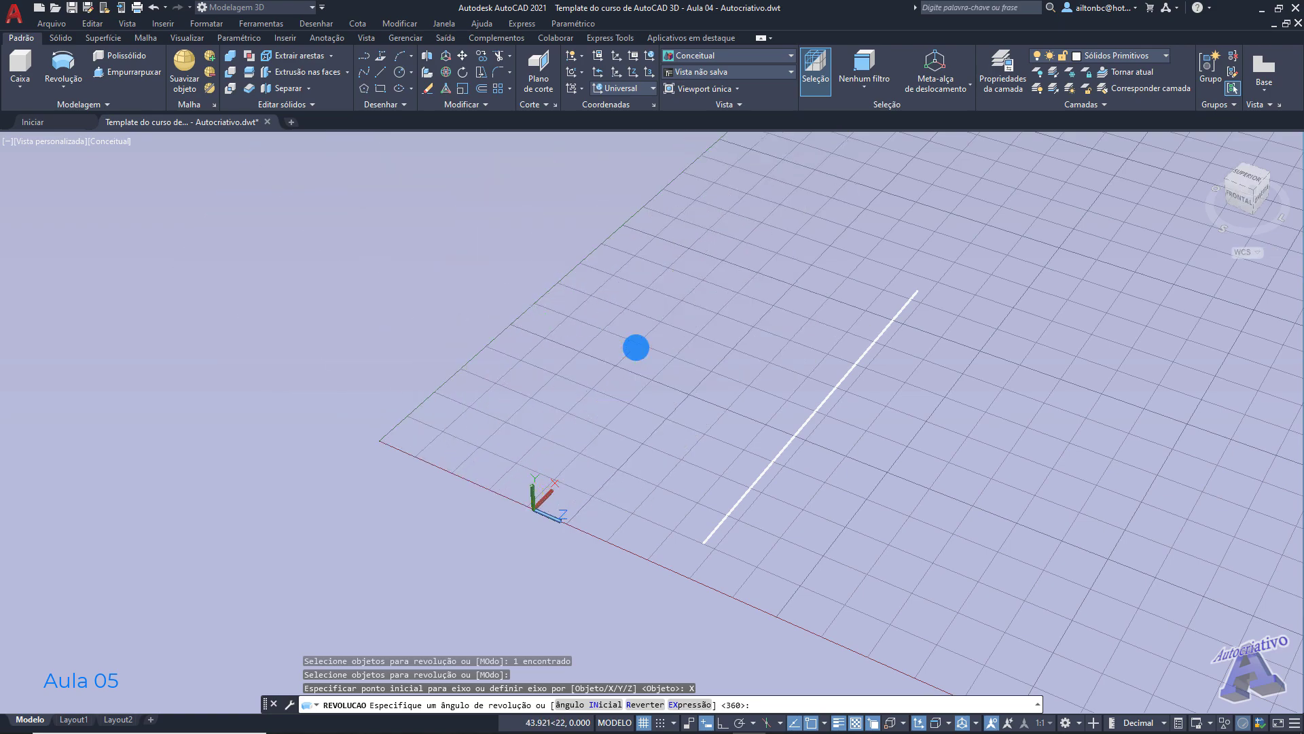
# Step: Preview revolving the notched profile around the Y axis and cancel before setting an angle
pyautogui.click(83, 79)
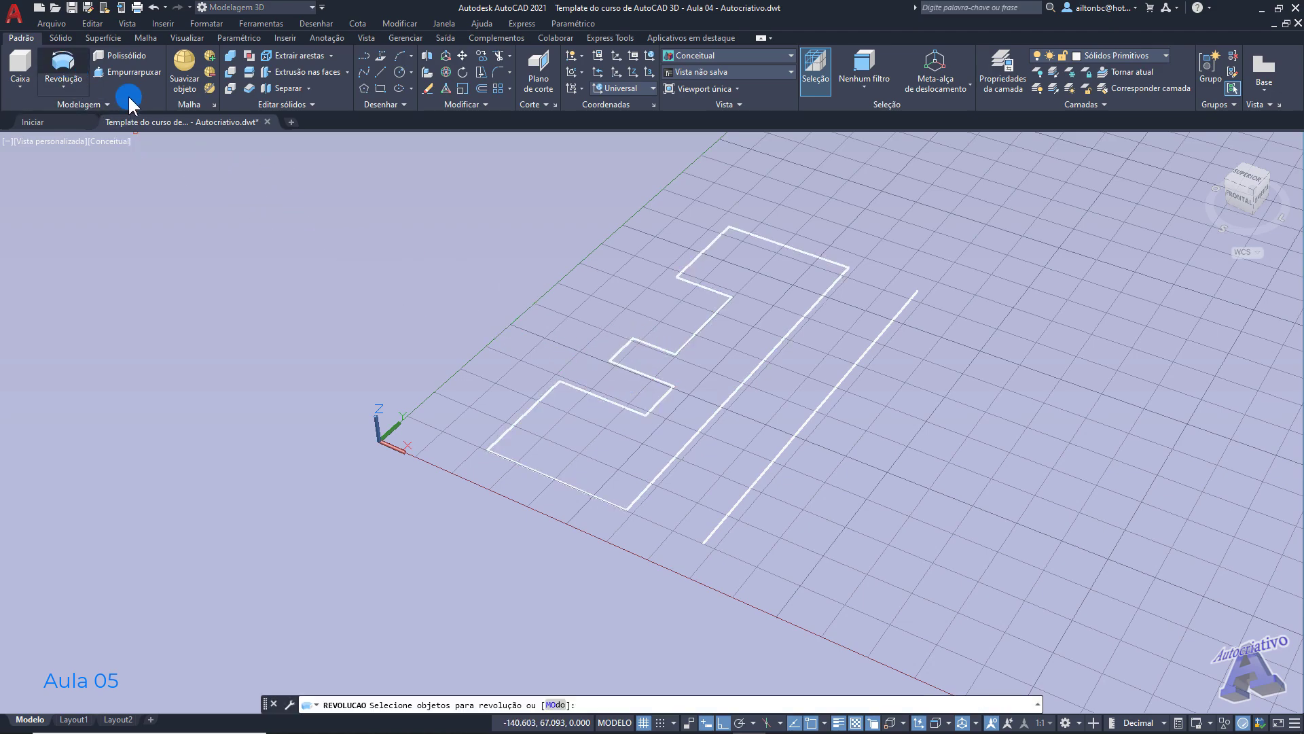
pyautogui.click(552, 388)
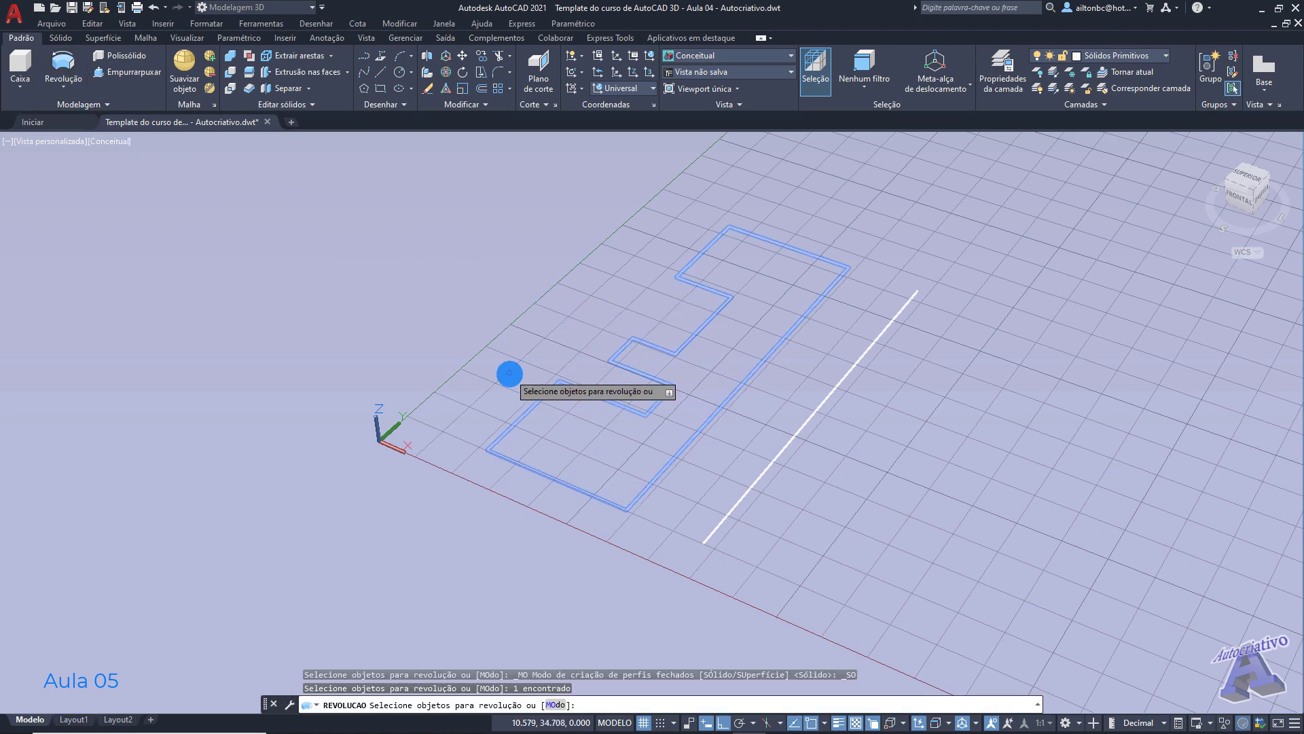
pyautogui.press('Return')
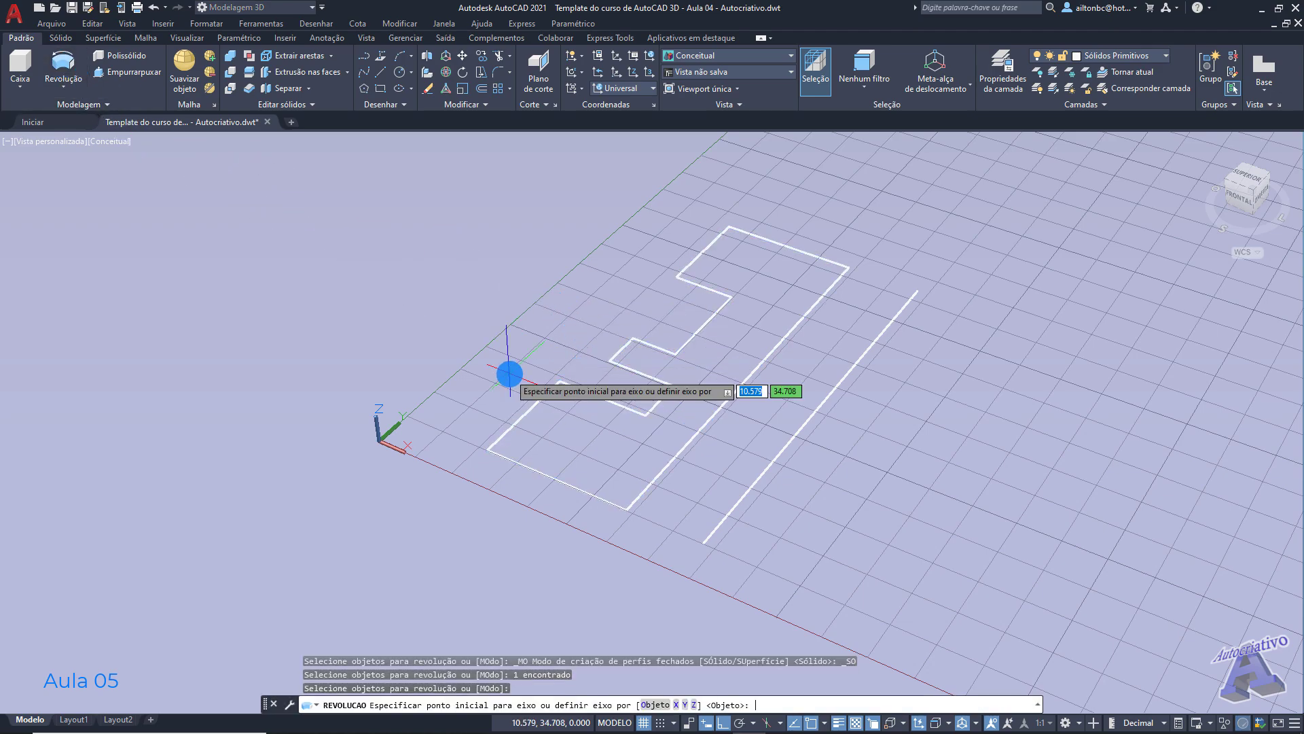
pyautogui.click(684, 704)
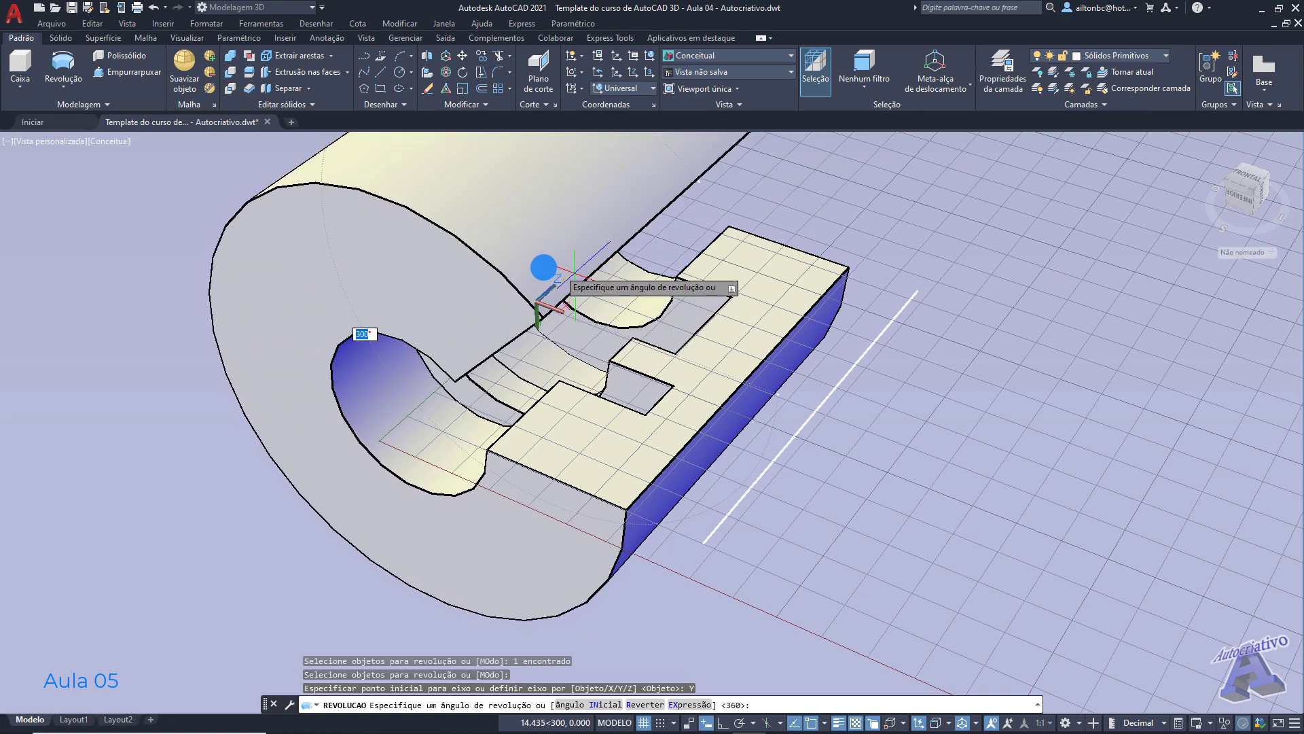
pyautogui.press('Escape')
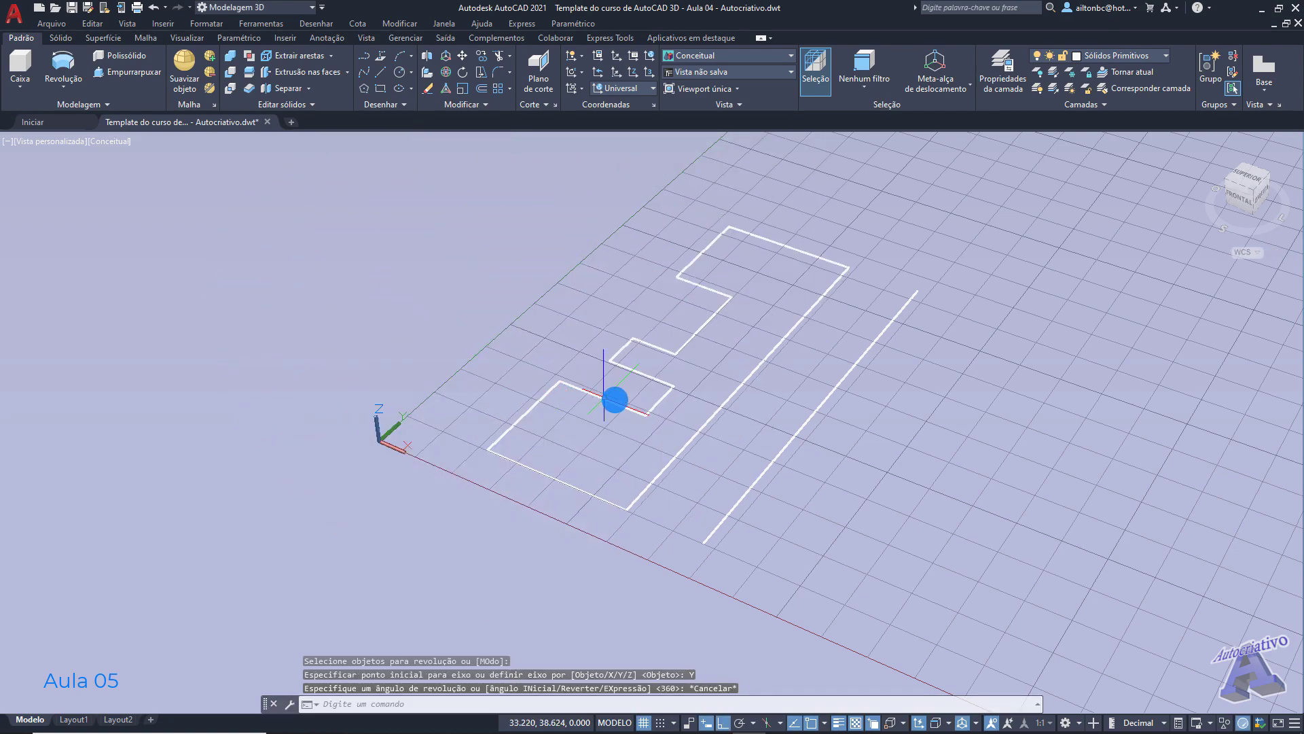
# Step: Rotate the notched profile 90 degrees about the X direction with the rotation gizmo so it stands upright
pyautogui.moveTo(732, 404); pyautogui.dragTo(675, 431, button='middle')
pyautogui.click(687, 425)
pyautogui.click(672, 406)
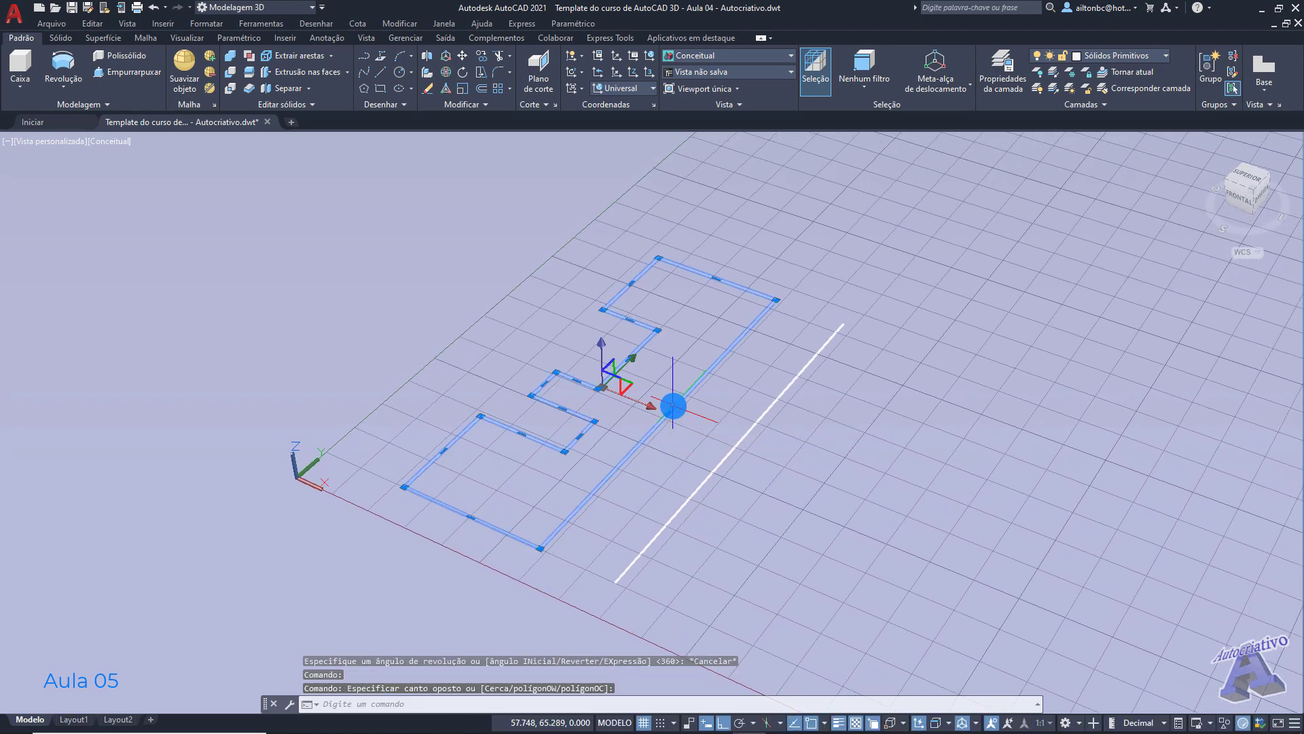
pyautogui.rightClick(614, 383)
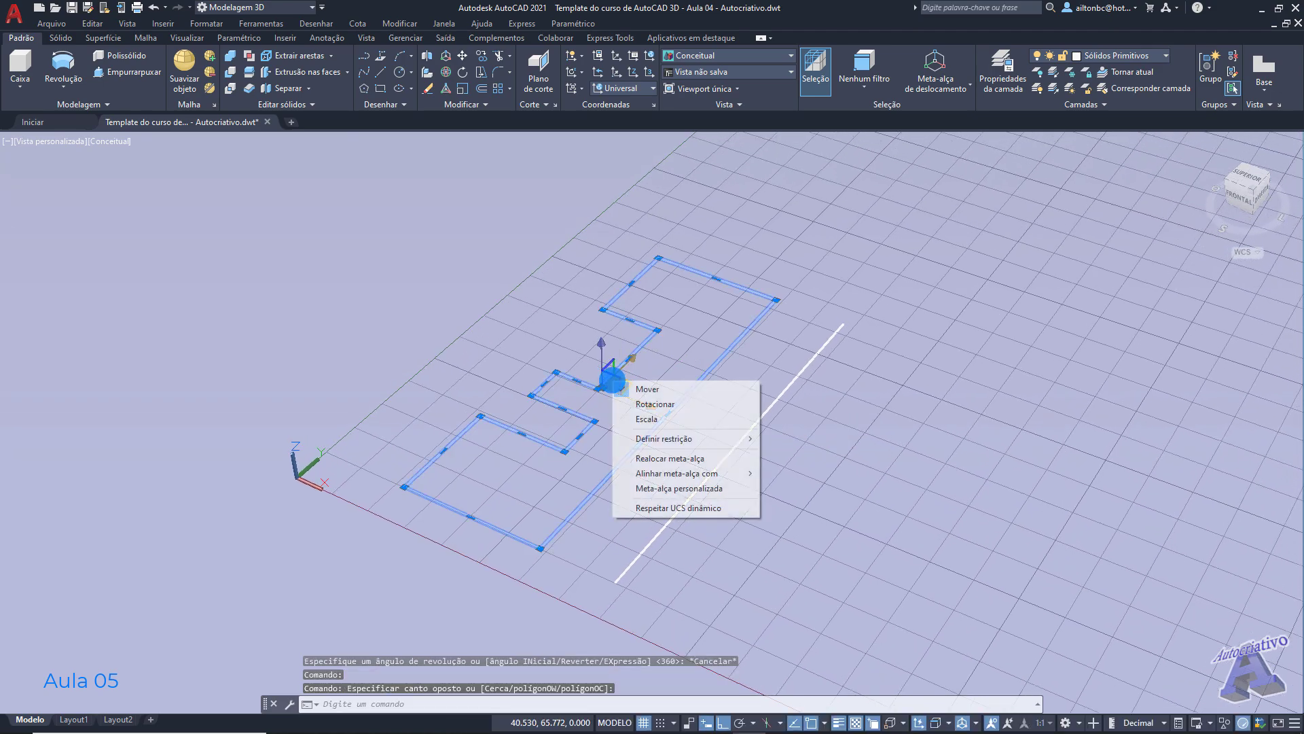
pyautogui.click(655, 404)
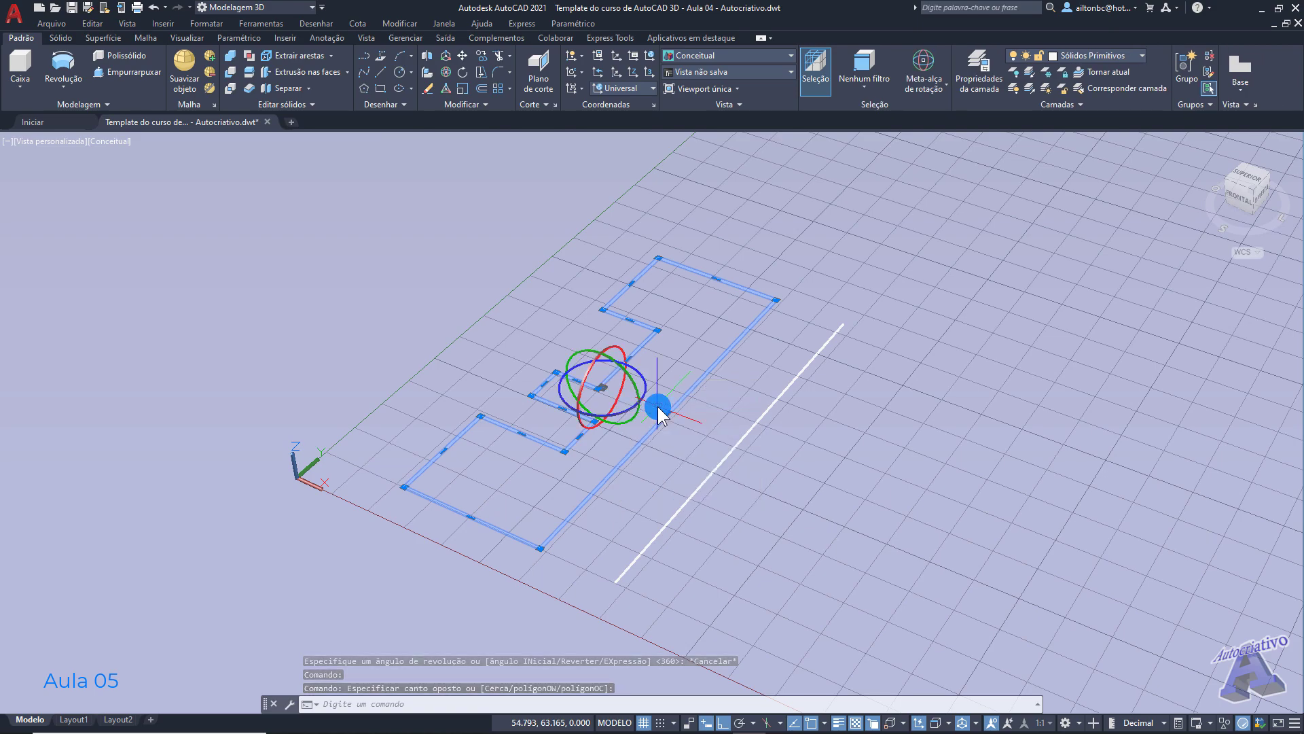
pyautogui.click(596, 372)
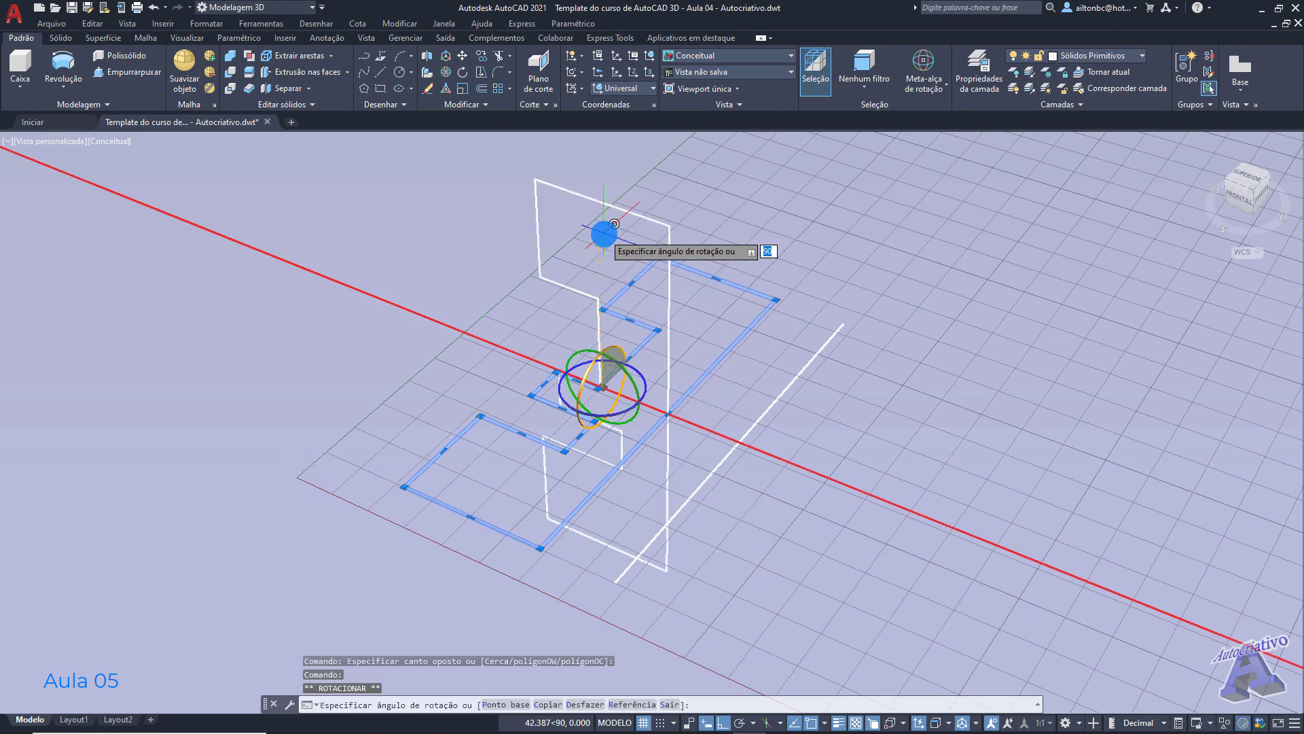
pyautogui.press('Escape')
pyautogui.press('Escape')
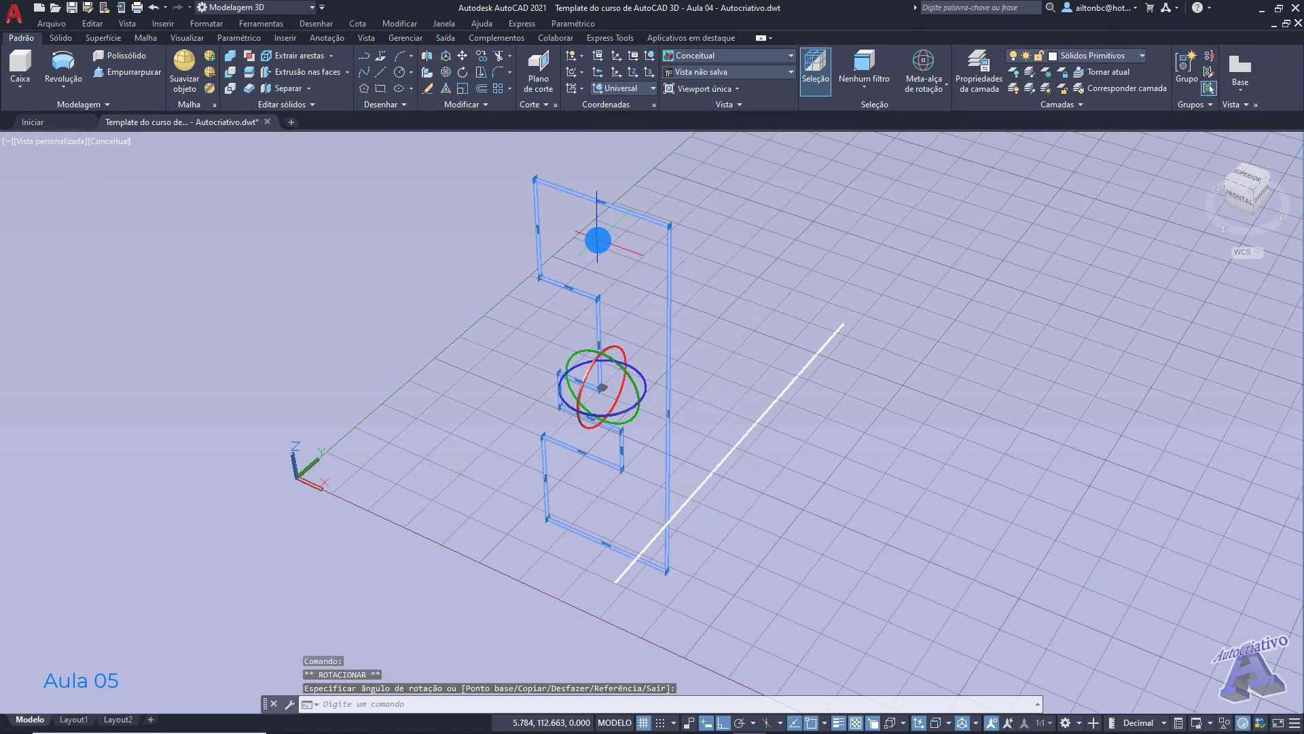
# Step: Preview revolving the upright profile around the Z axis and cancel before setting an angle
pyautogui.keyDown('shift'); pyautogui.moveTo(757, 387); pyautogui.dragTo(729, 393, button='middle'); pyautogui.keyUp('shift')
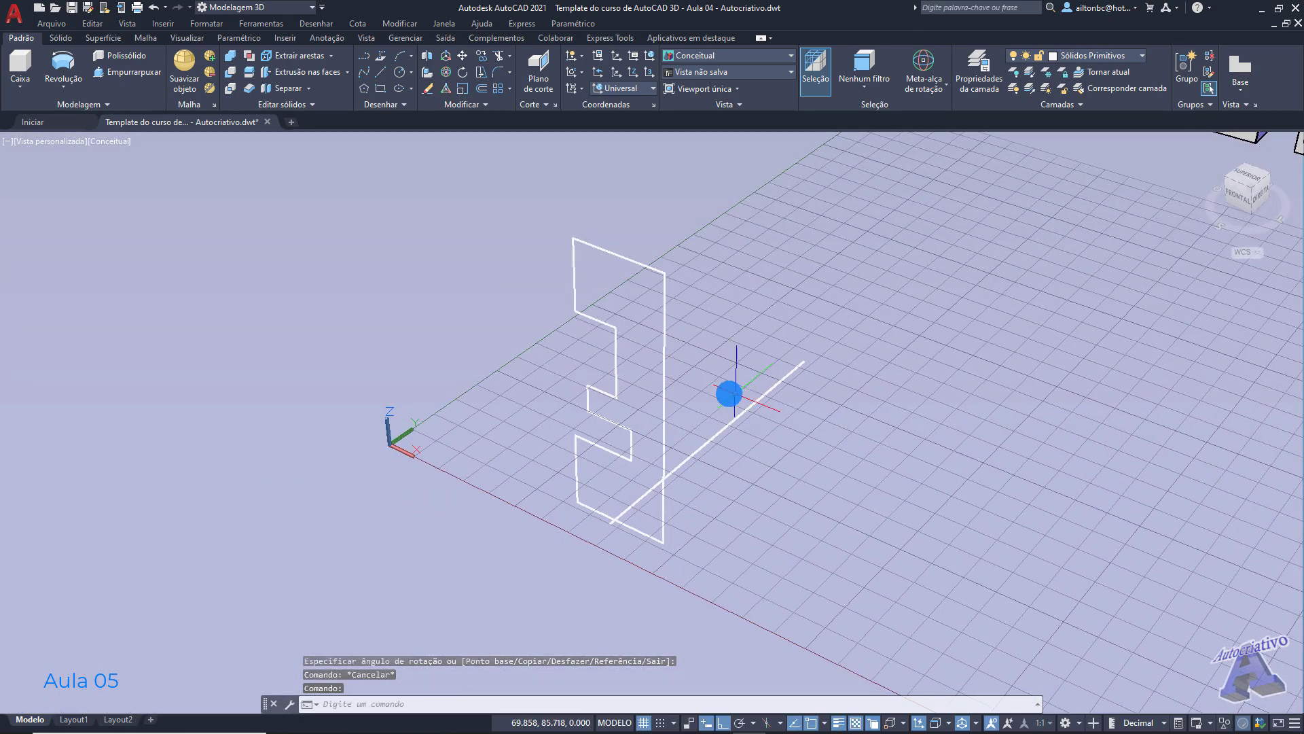
pyautogui.click(62, 59)
pyautogui.click(572, 276)
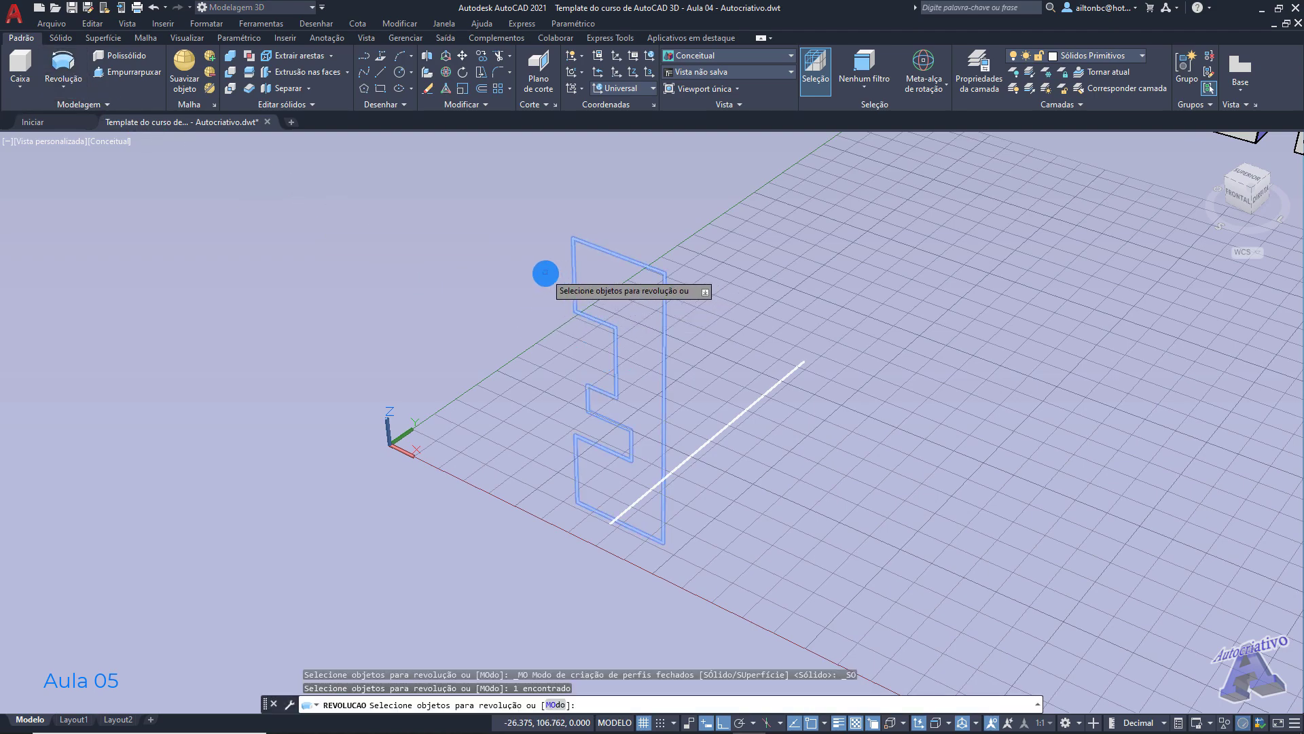
pyautogui.press('Return')
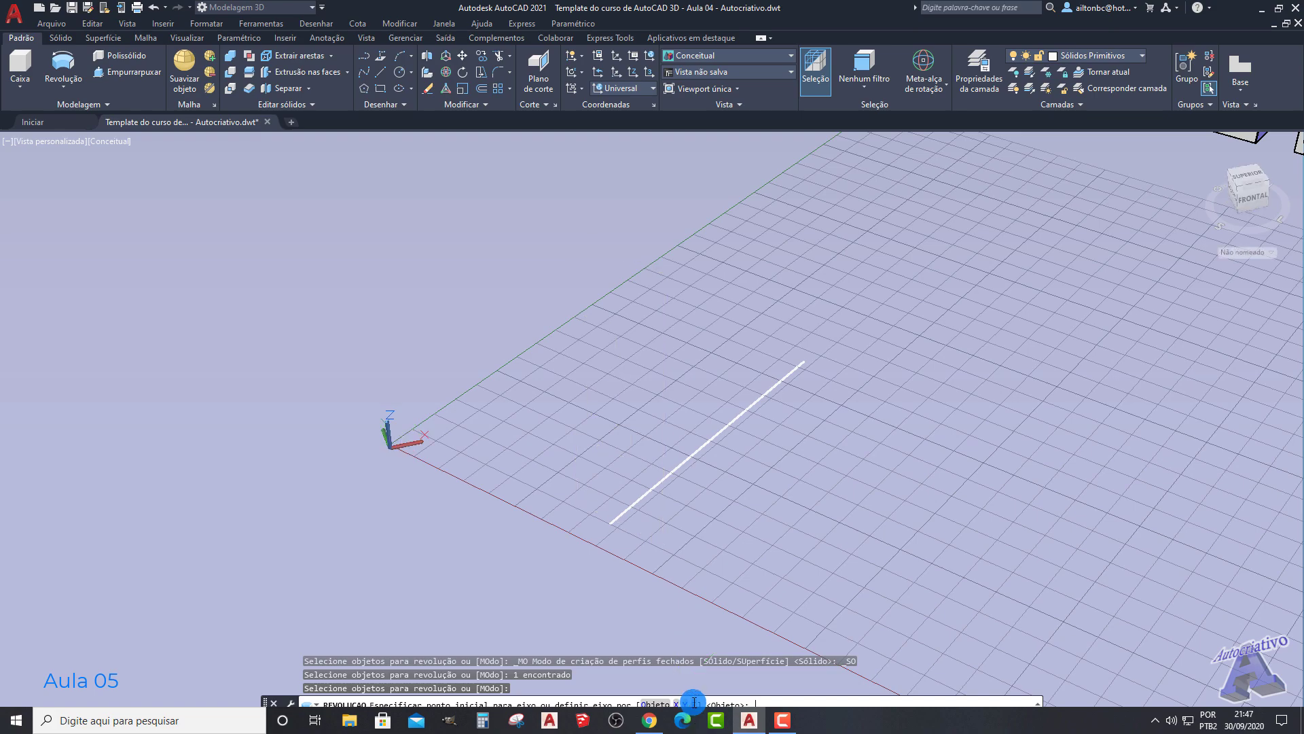
pyautogui.click(694, 703)
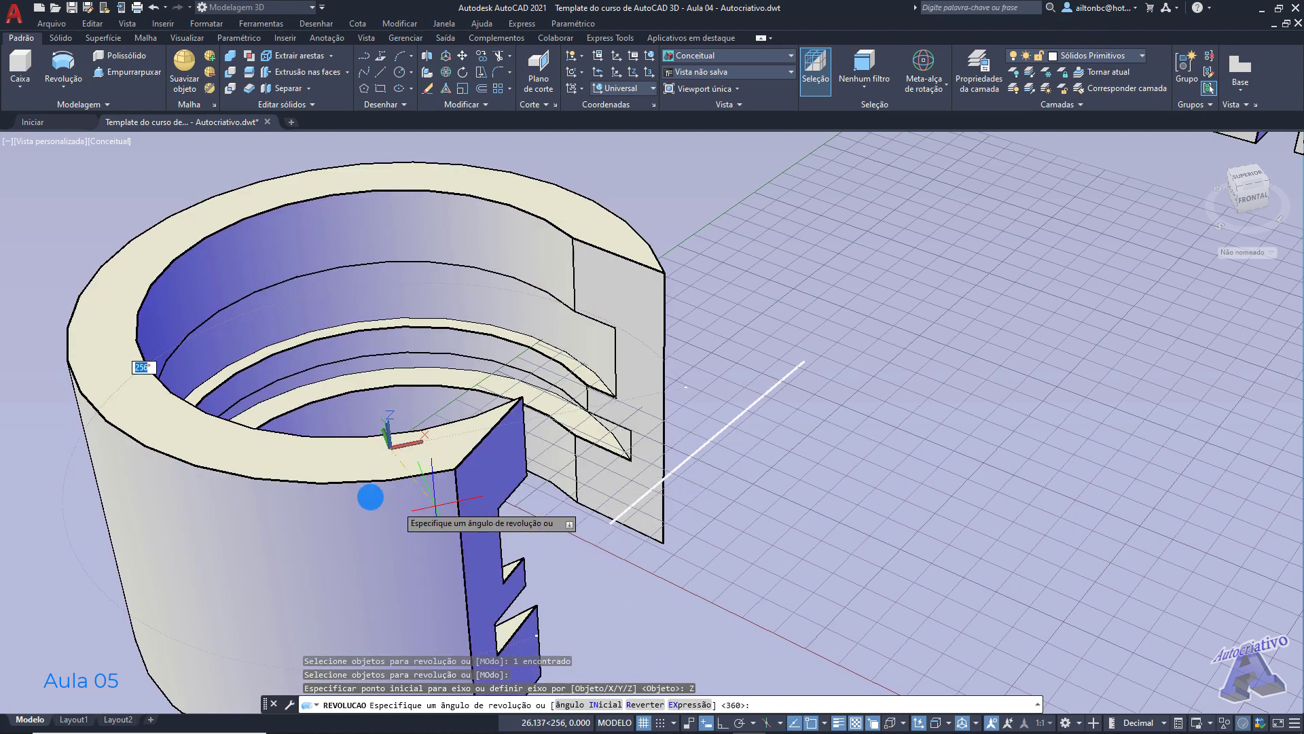
pyautogui.press('Escape')
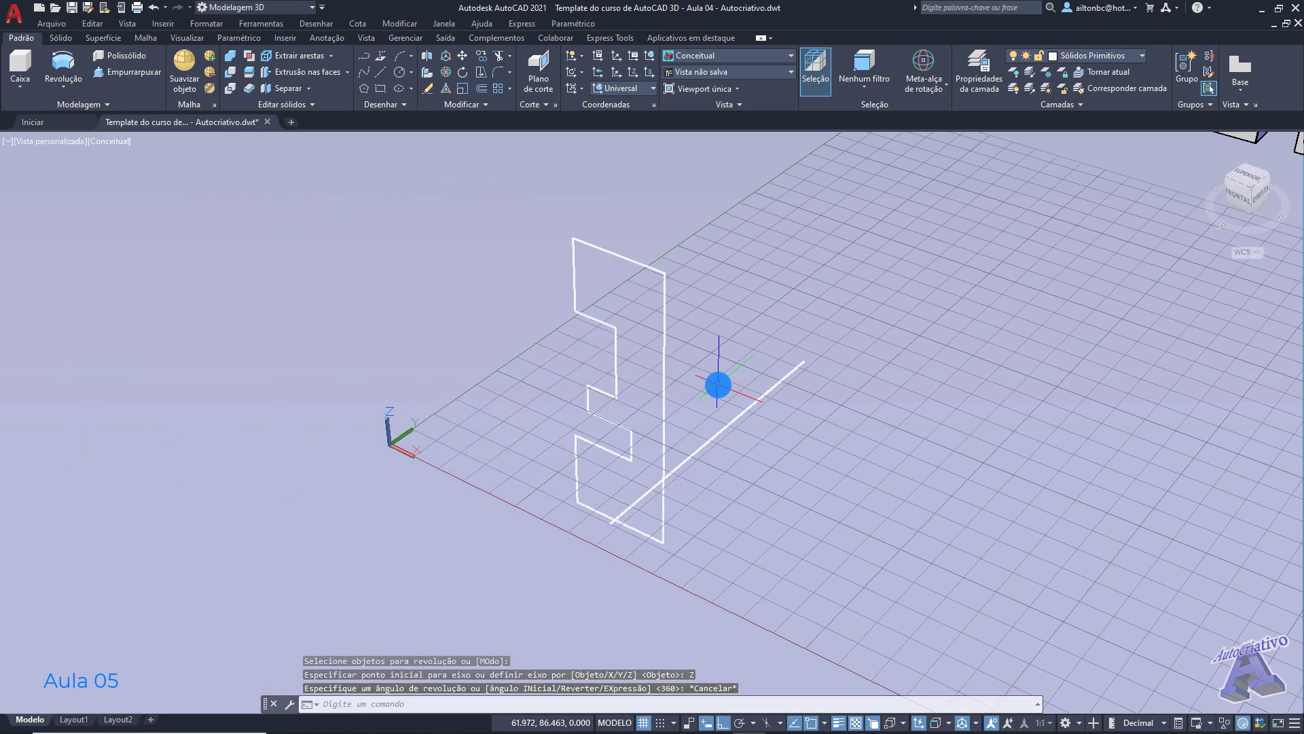
# Step: Undo the view changes and the profile's 90-degree rotation to lay it flat on the grid again
pyautogui.hotkey('ctrl', 'z')
pyautogui.hotkey('ctrl', 'z')
pyautogui.hotkey('ctrl', 'z')
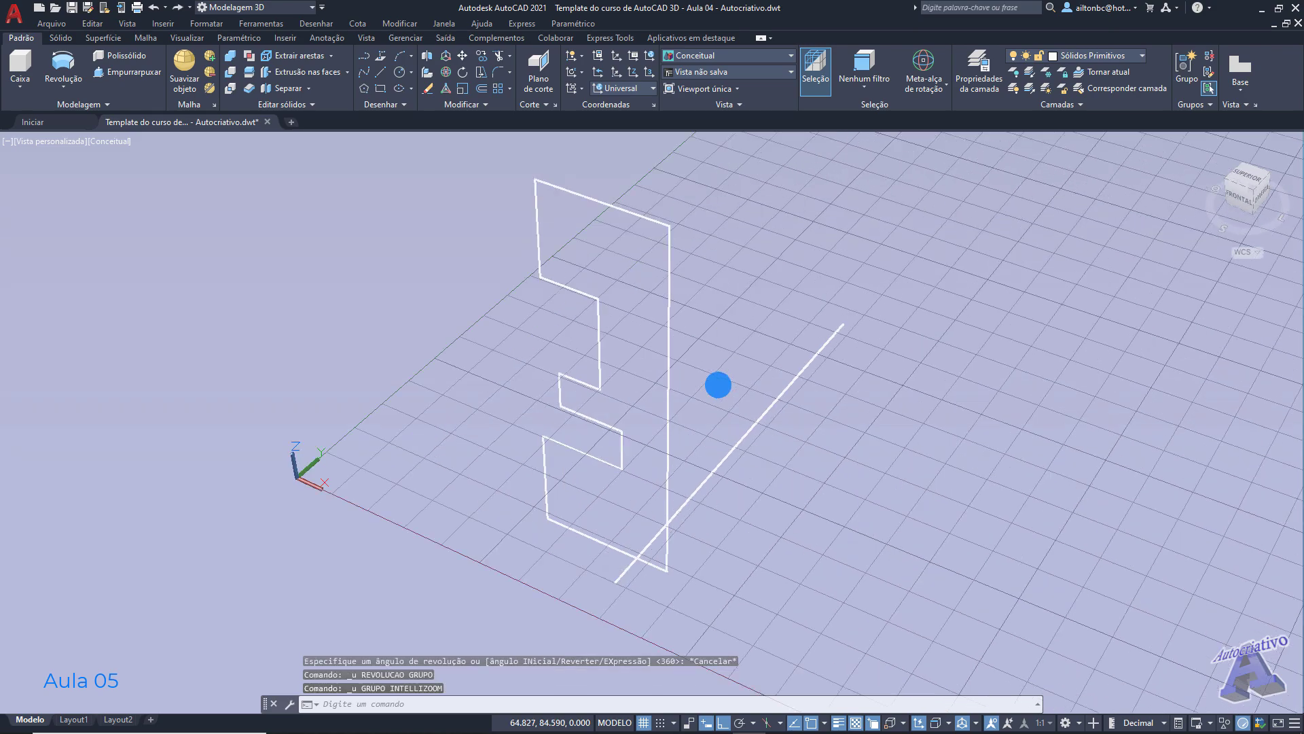
# Step: Start a Revolve of the flat notched profile with the separate line as the object axis
pyautogui.click(60, 67)
pyautogui.click(488, 418)
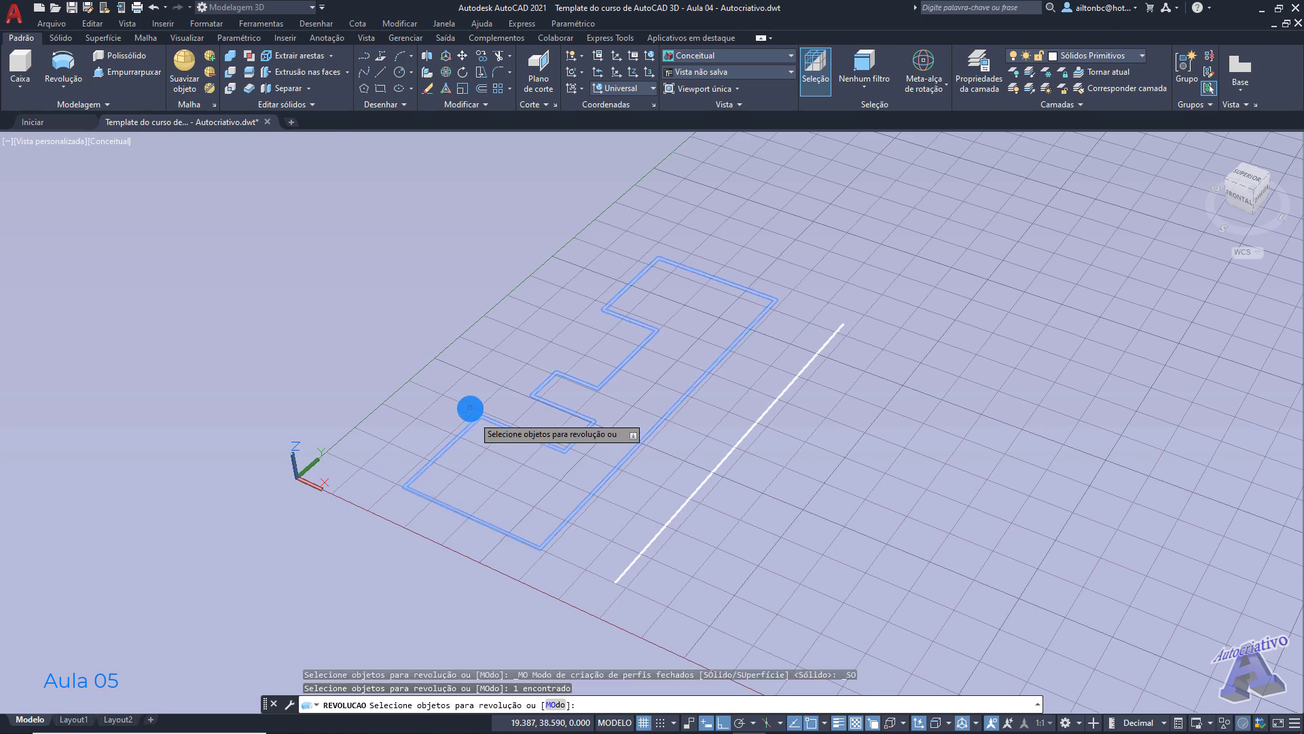
pyautogui.press('Return')
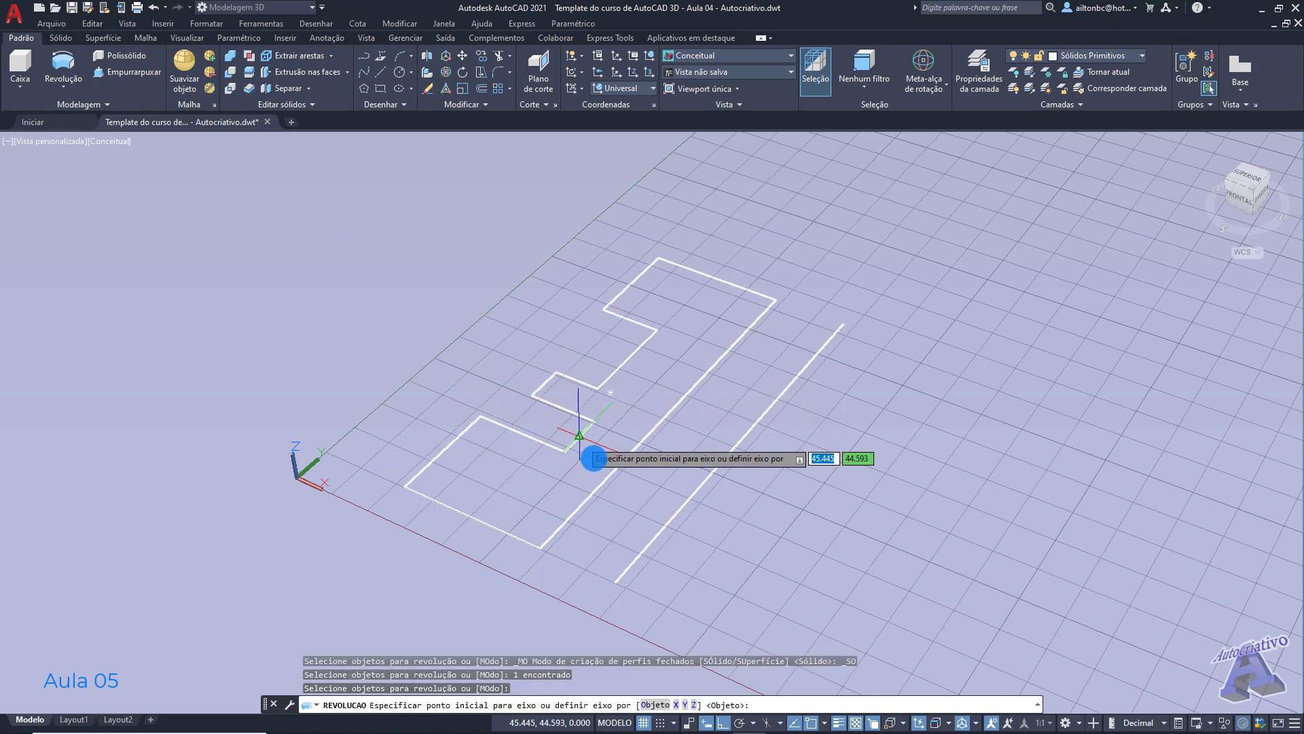
pyautogui.click(654, 705)
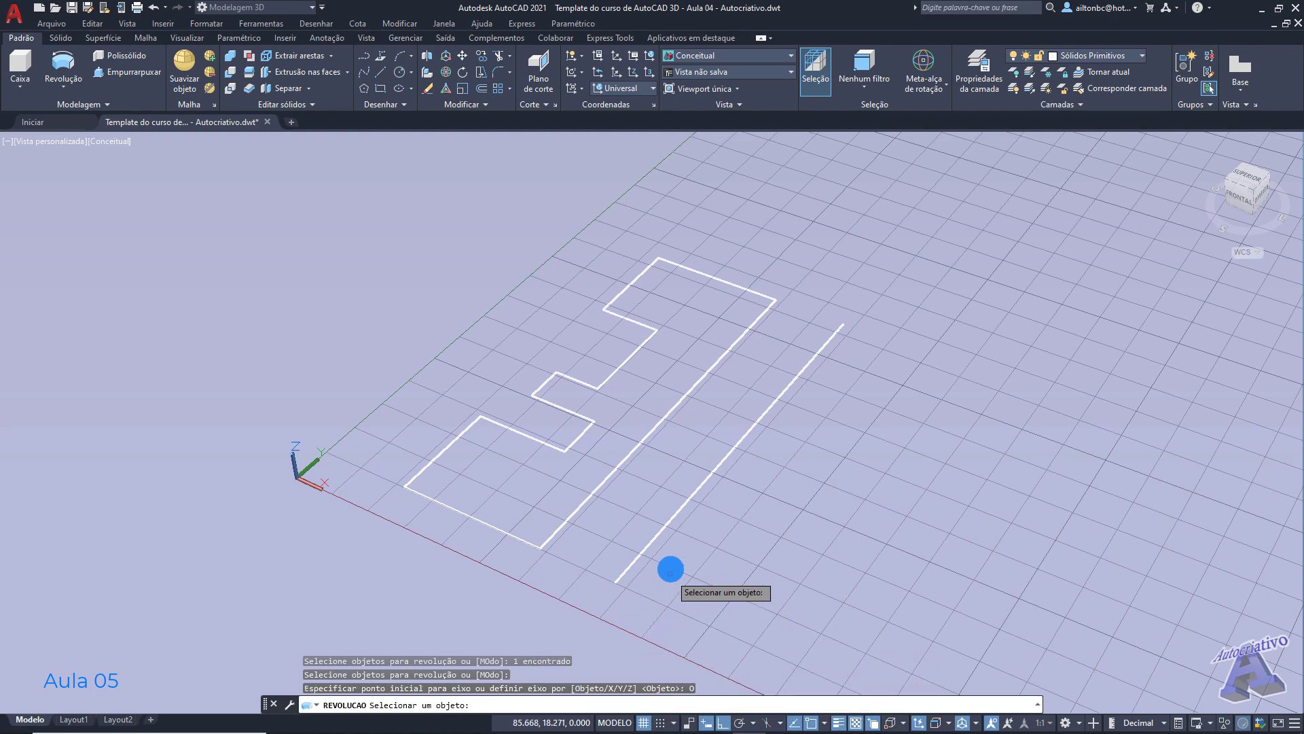
pyautogui.click(656, 538)
pyautogui.keyDown('shift'); pyautogui.moveTo(669, 538); pyautogui.dragTo(830, 402, button='middle'); pyautogui.keyUp('shift')
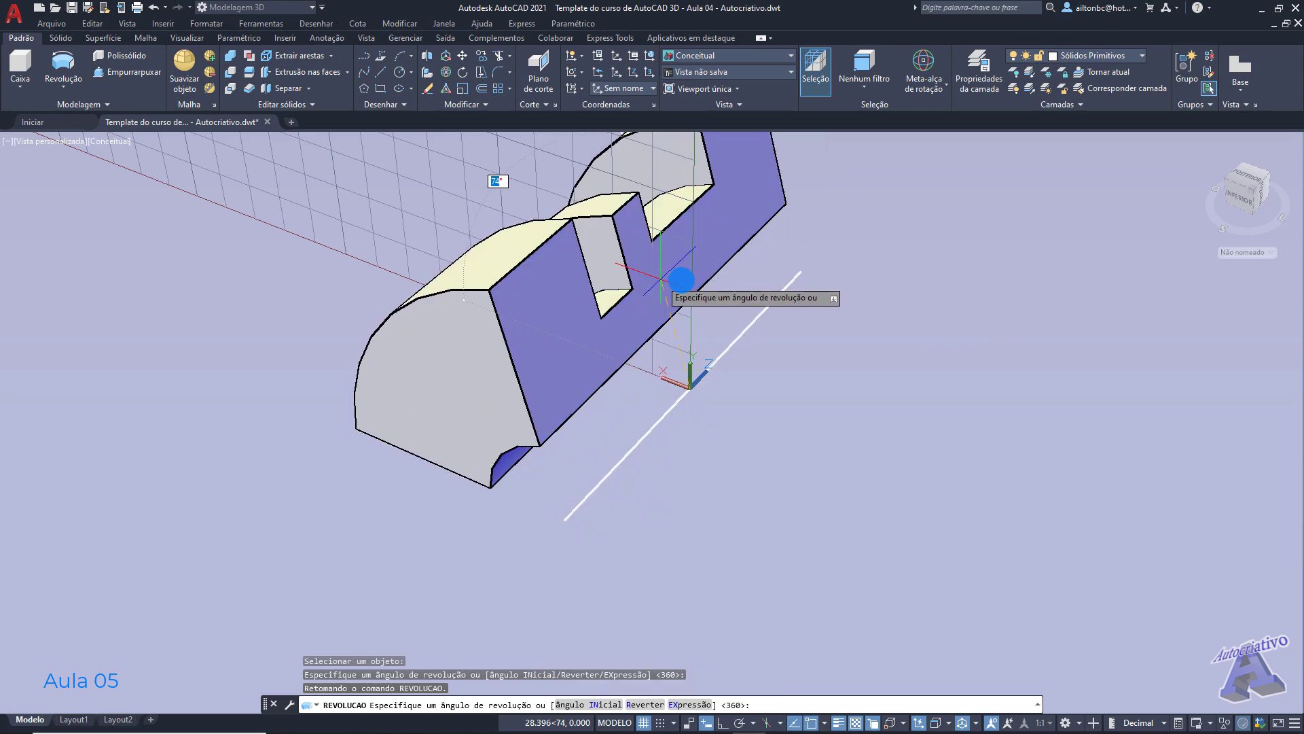
# Step: Set the revolve's start angle to 90 degrees and its revolution angle to 180 degrees, and inspect the half solid from the front
pyautogui.click(604, 704)
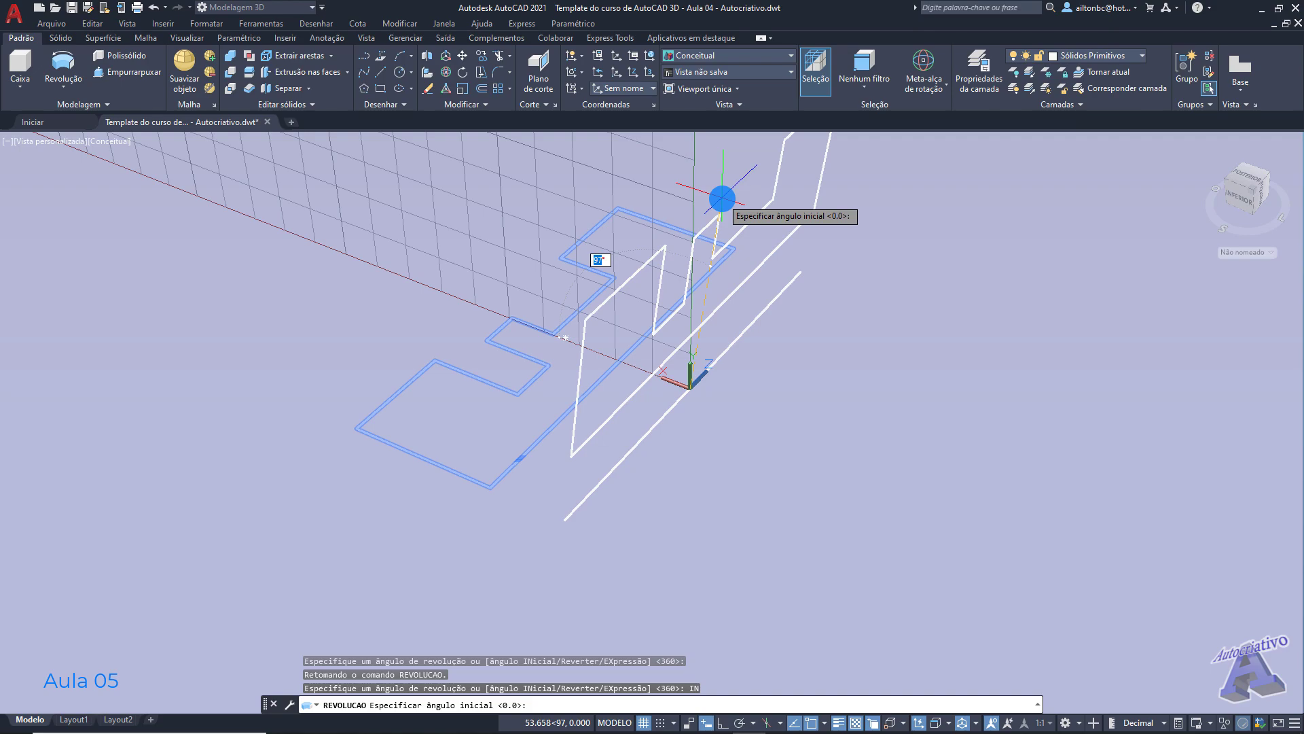
pyautogui.press('Return')
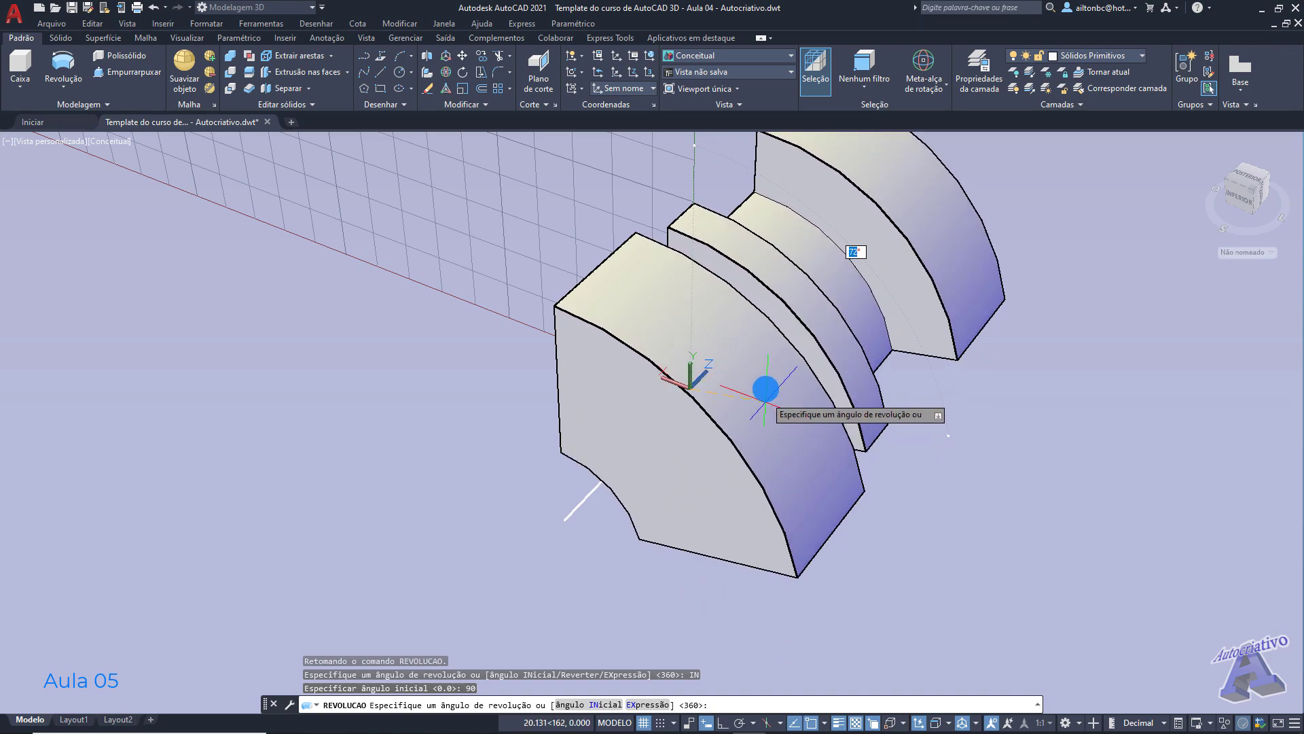
pyautogui.press('Return')
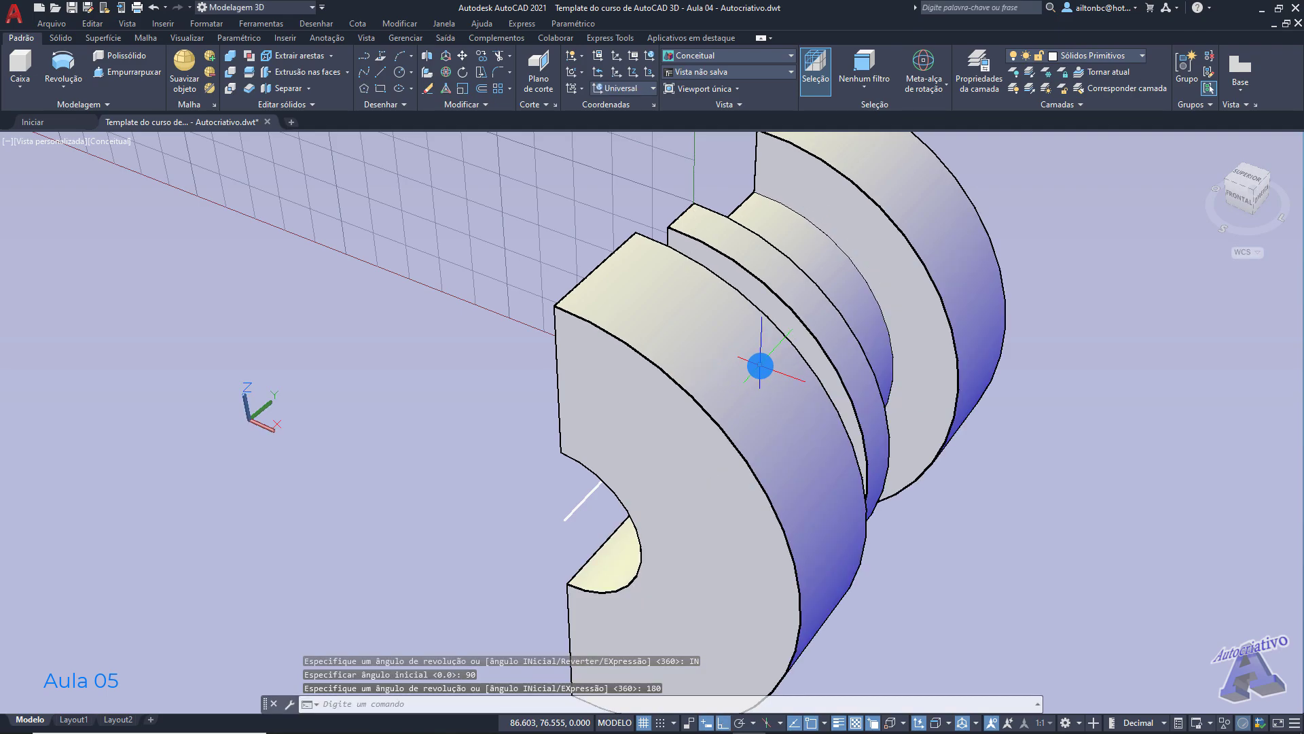
pyautogui.scroll(-4, 760, 366)
pyautogui.keyDown('shift'); pyautogui.moveTo(663, 417); pyautogui.dragTo(744, 407, button='middle'); pyautogui.keyUp('shift')
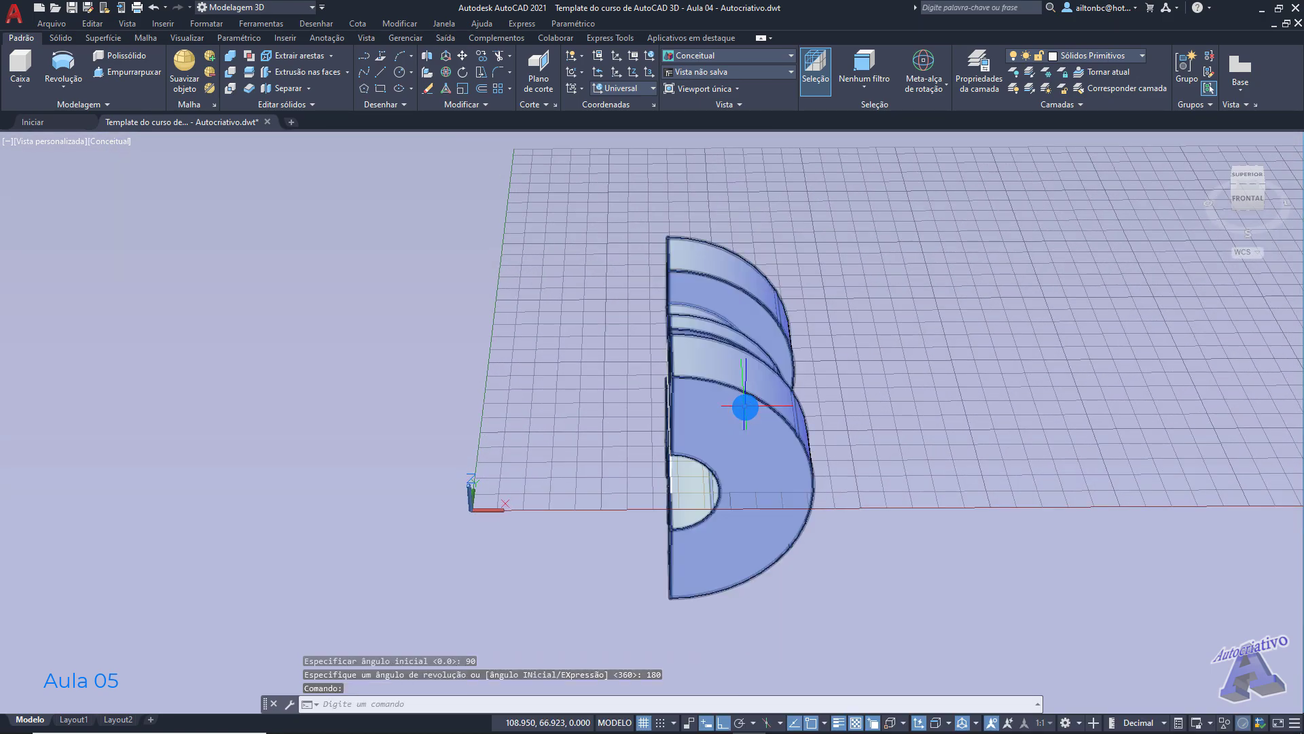
# Step: Undo the 180-degree revolve and the view changes to get the flat profile and separate line back
pyautogui.hotkey('ctrl', 'z')
pyautogui.hotkey('ctrl', 'z')
pyautogui.hotkey('ctrl', 'z')
pyautogui.hotkey('ctrl', 'z')
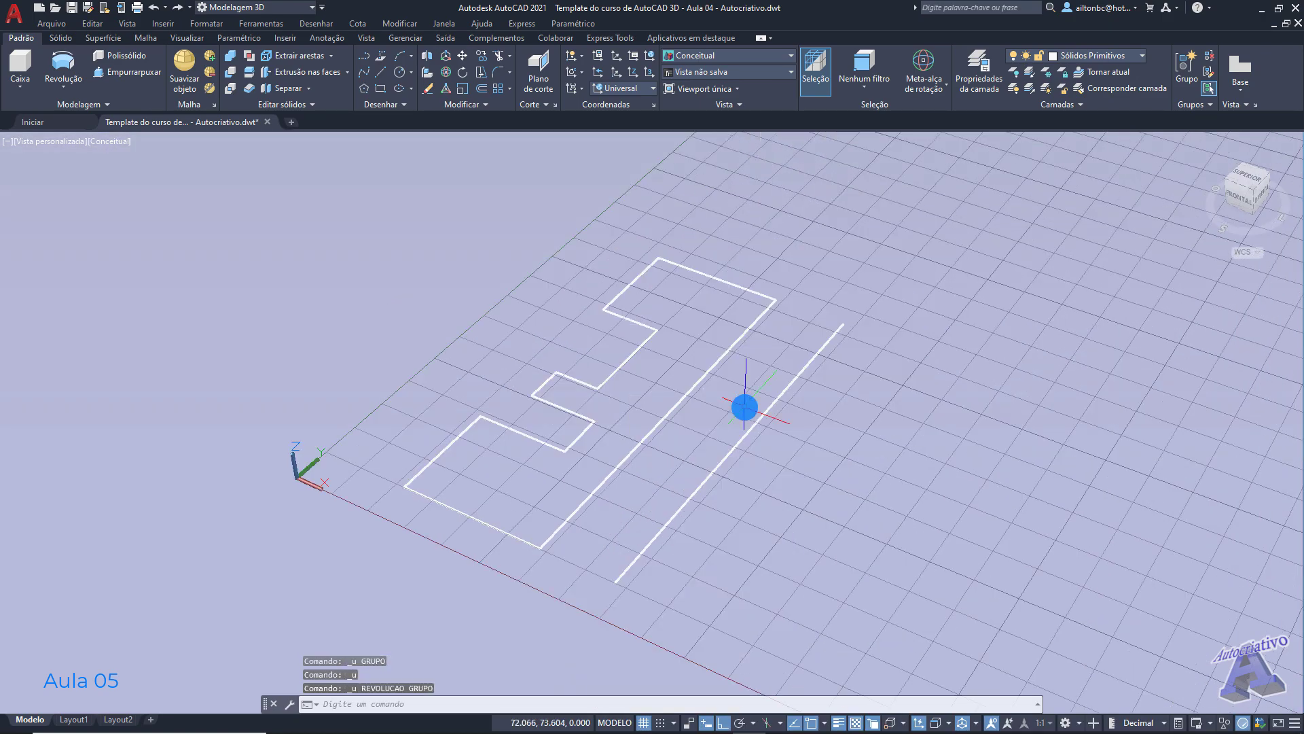
# Step: Start a solid Revolve of the notched profile again, picking the separate line as the axis object
pyautogui.click(60, 68)
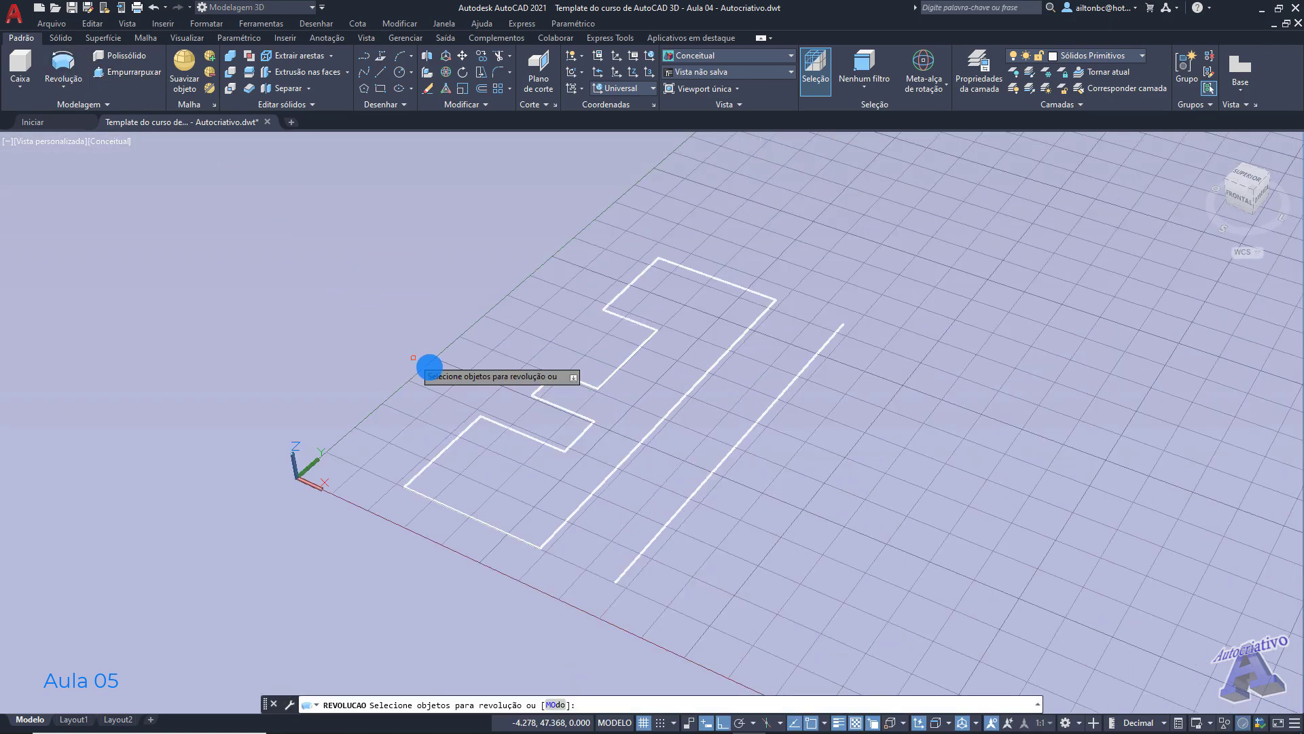
pyautogui.click(463, 432)
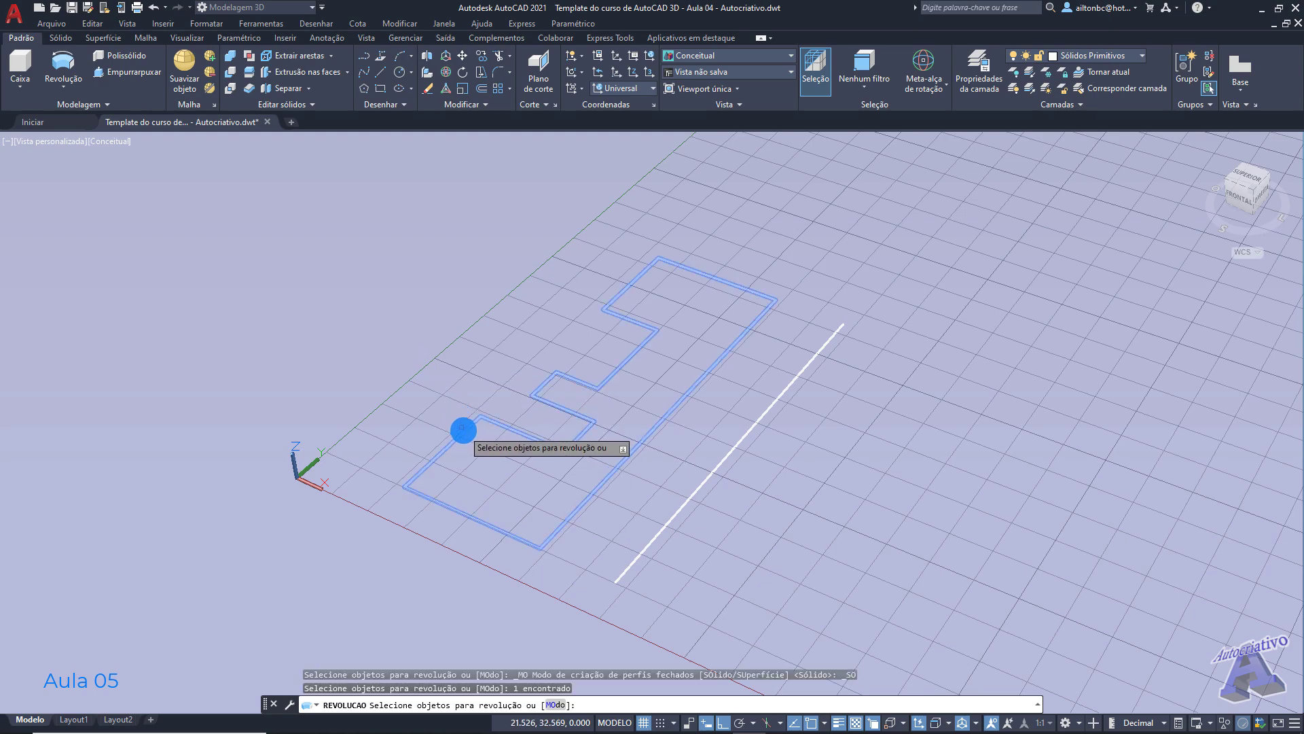
pyautogui.press('Return')
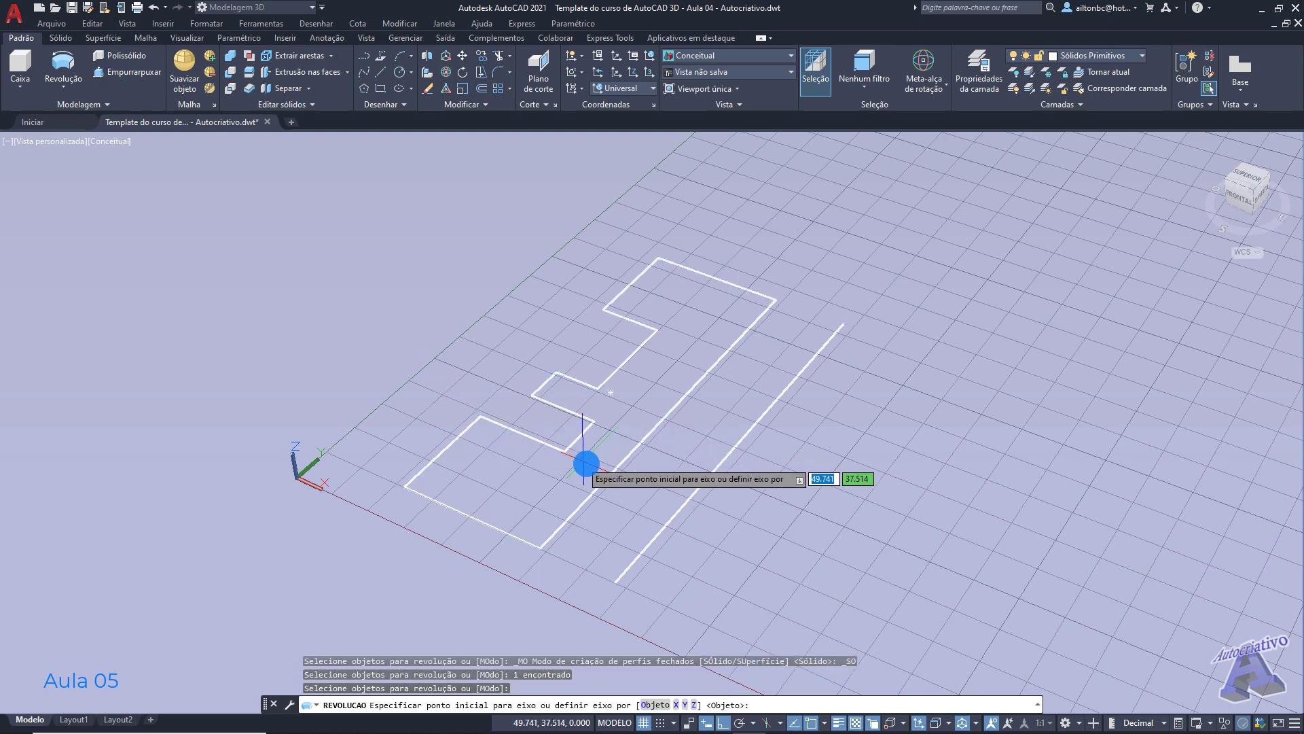
pyautogui.click(654, 704)
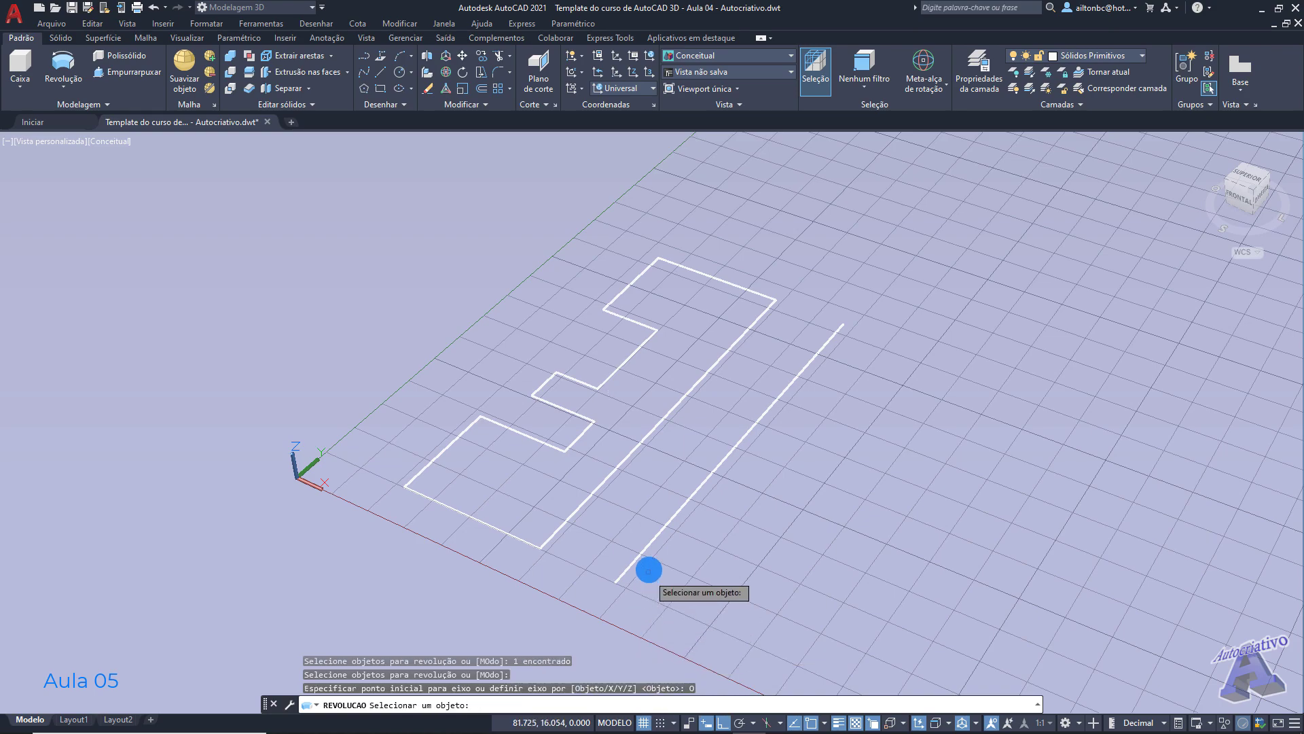
pyautogui.click(648, 550)
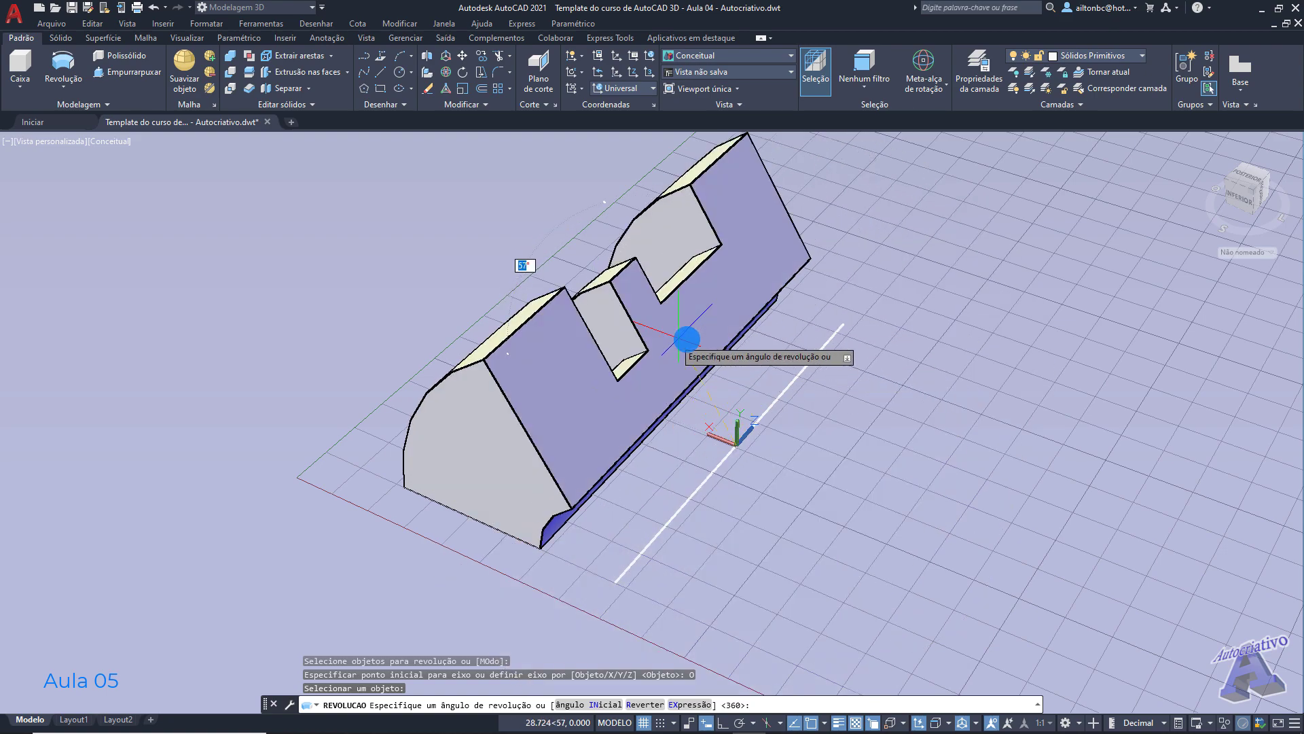
# Step: Reverse the revolve direction, complete the revolution at 360 degrees, and inspect the grooved solid and its central hole
pyautogui.keyDown('shift'); pyautogui.moveTo(736, 399); pyautogui.dragTo(806, 329, button='middle'); pyautogui.keyUp('shift')
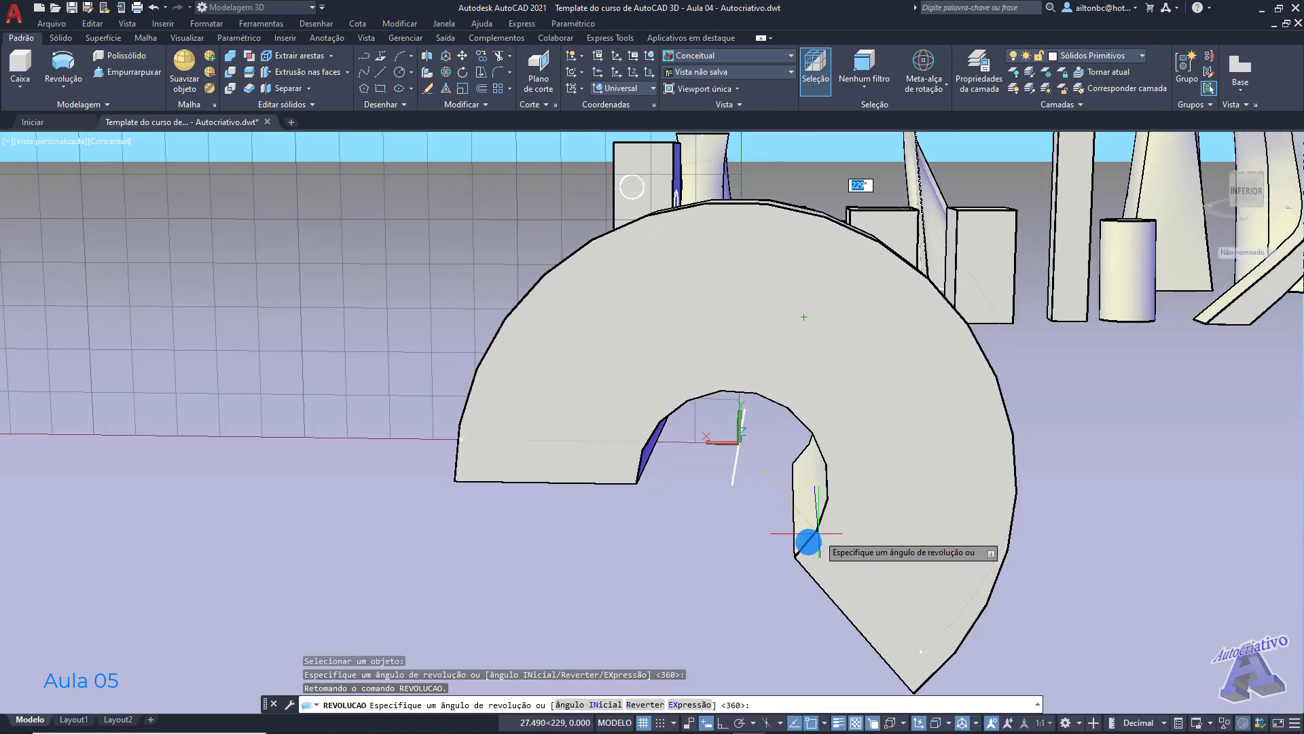
pyautogui.click(639, 706)
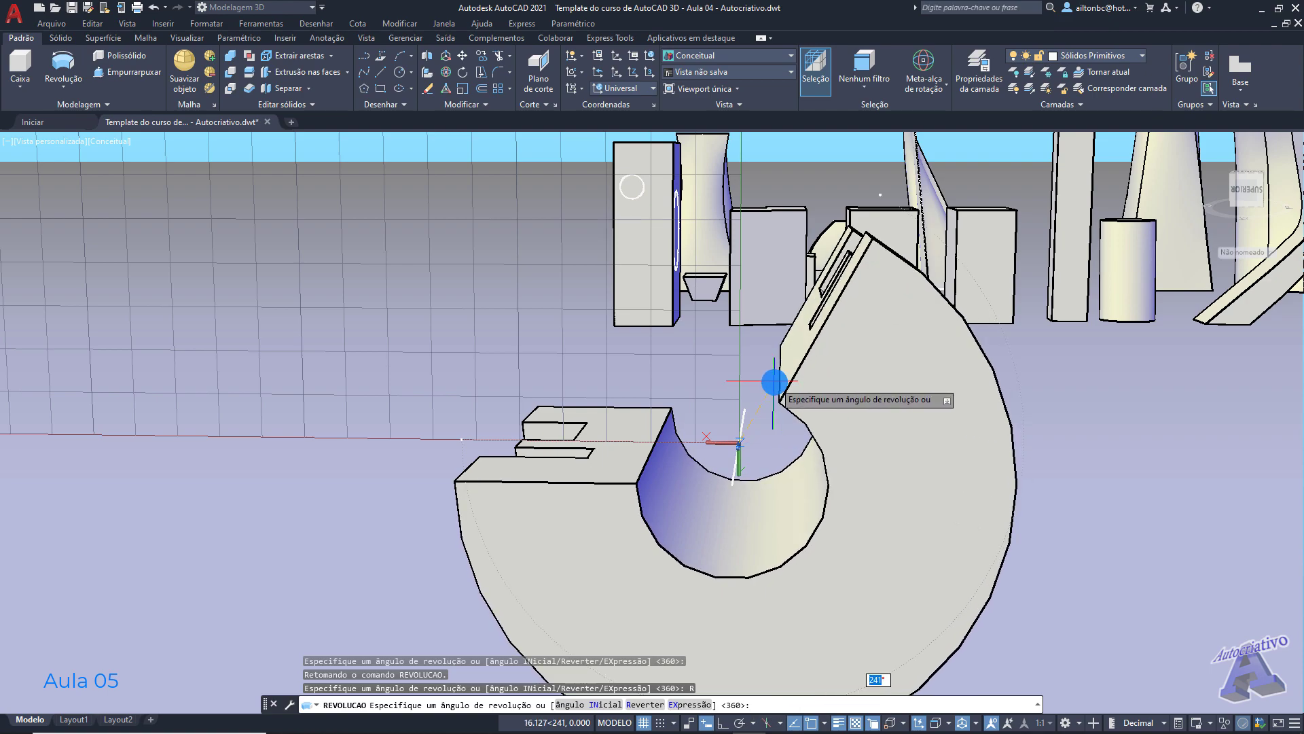
pyautogui.press('Return')
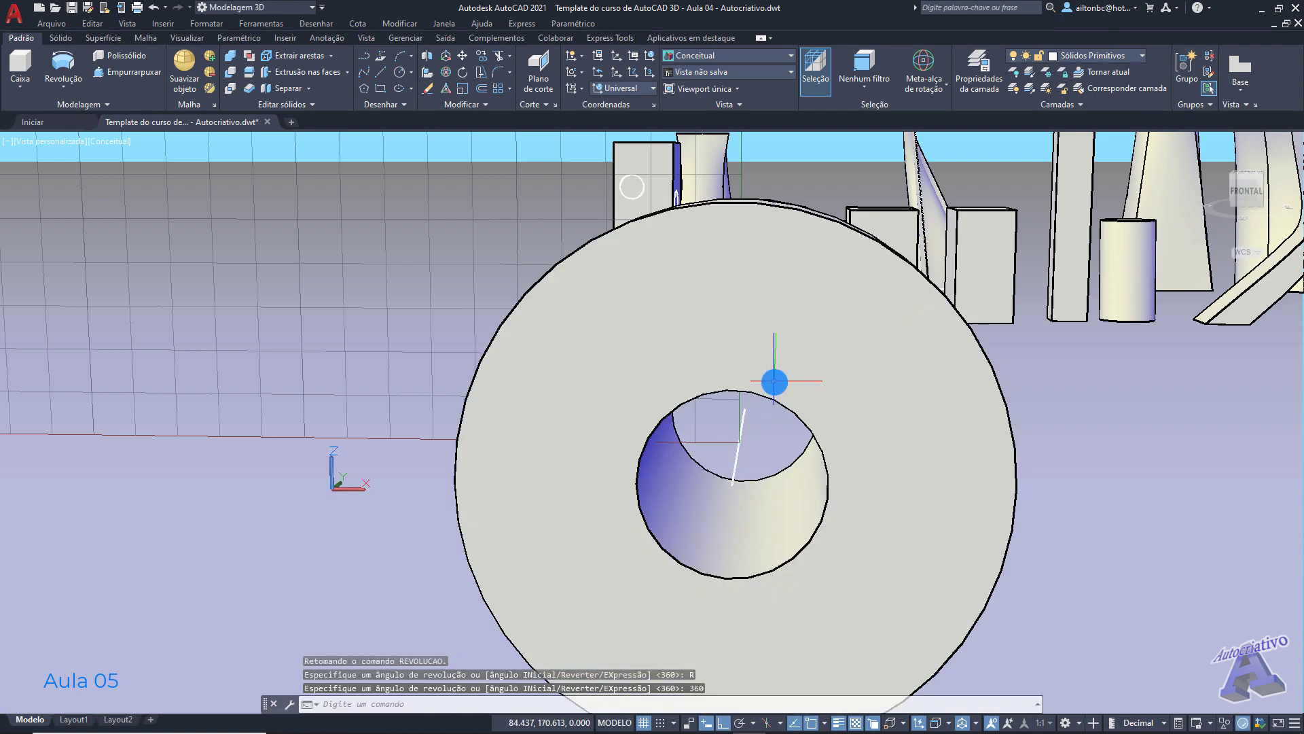
pyautogui.scroll(-5, 786, 370)
pyautogui.keyDown('shift'); pyautogui.moveTo(786, 369); pyautogui.dragTo(748, 478, button='middle'); pyautogui.keyUp('shift')
pyautogui.scroll(3, 638, 463)
pyautogui.moveTo(639, 463); pyautogui.dragTo(794, 402, button='middle')
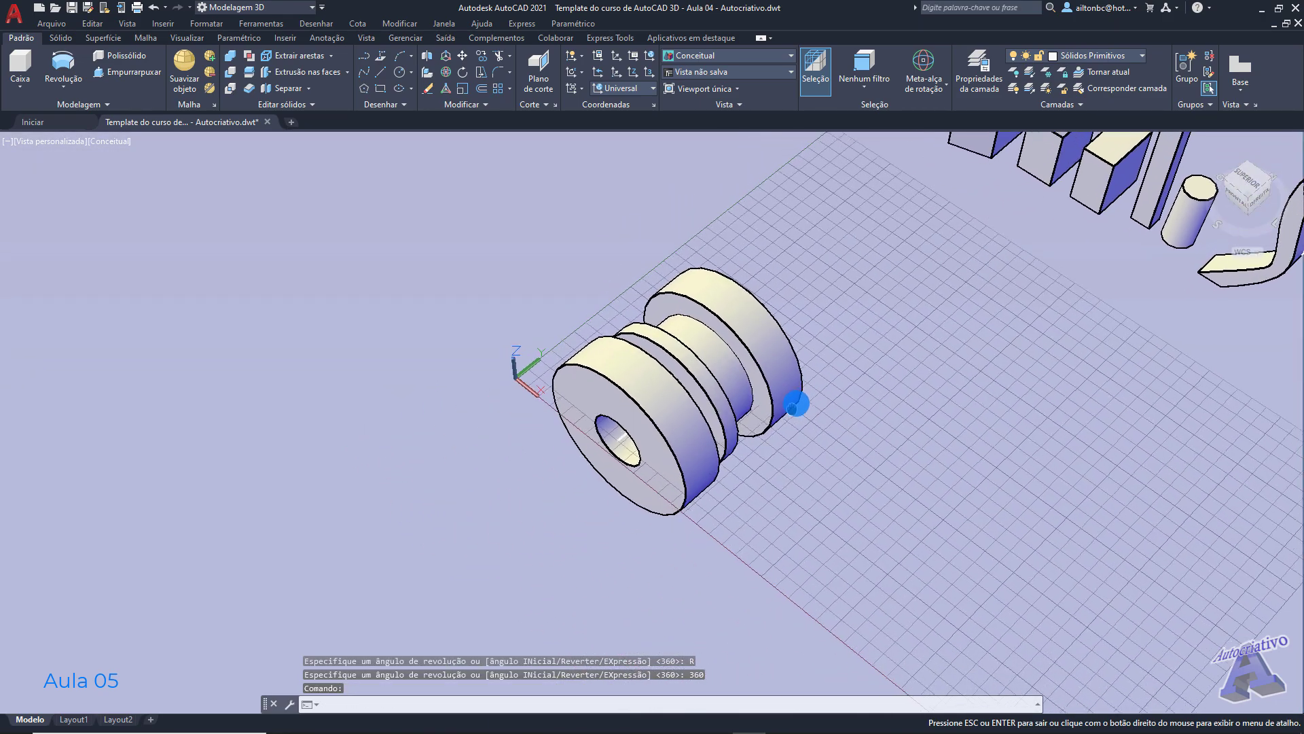
pyautogui.scroll(4, 632, 434)
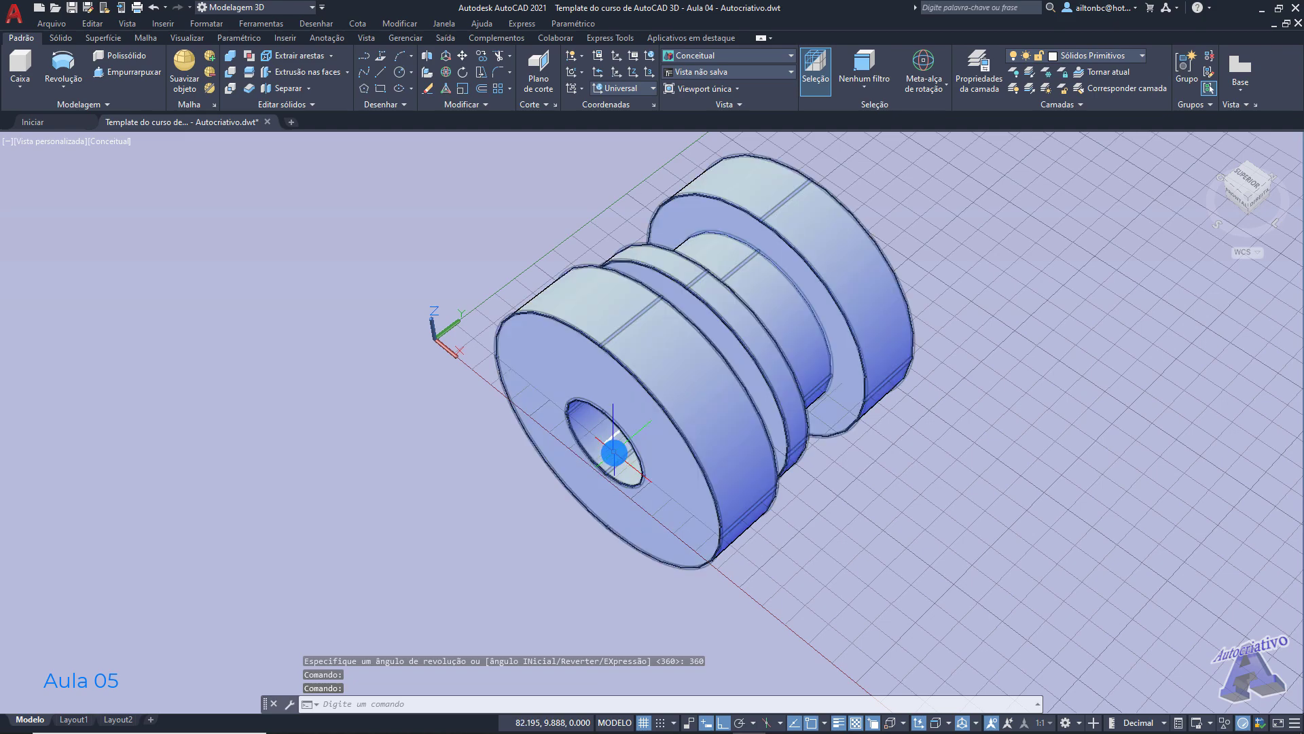
pyautogui.scroll(2, 611, 446)
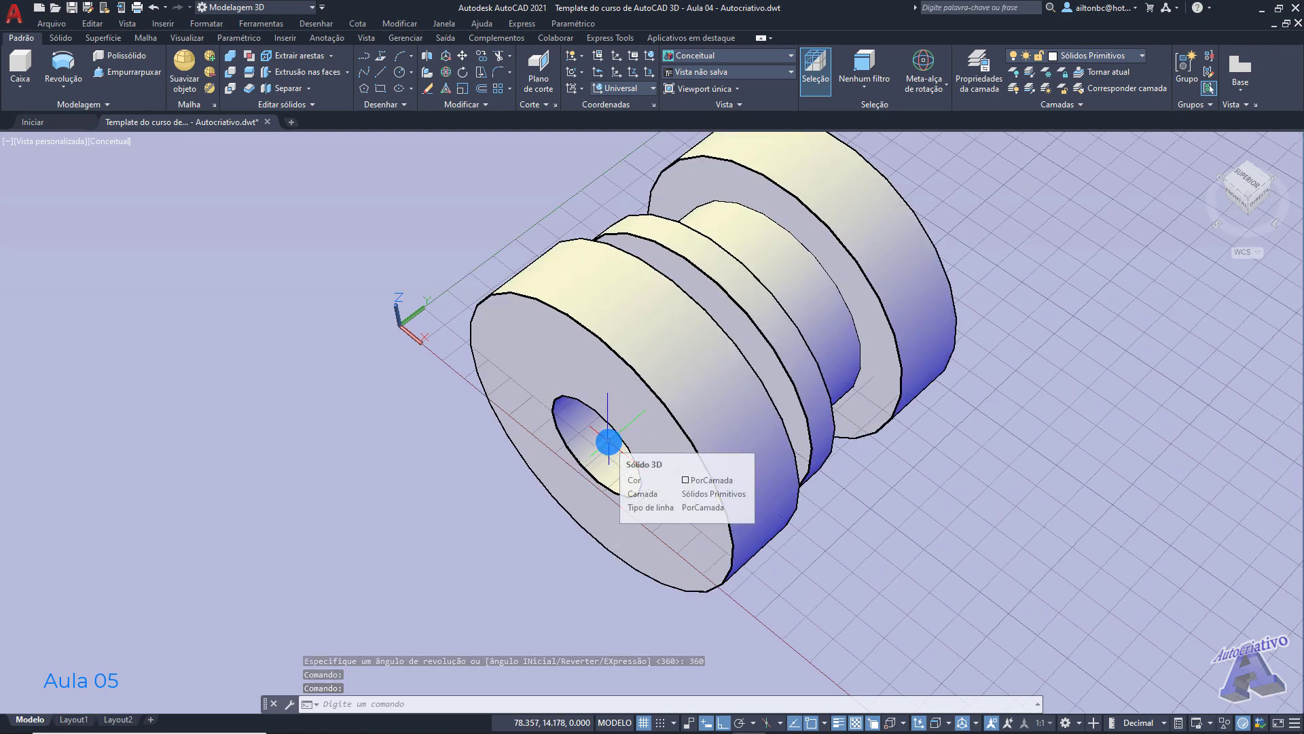
# Step: Undo the view changes and the 360-degree revolve about the separate line
pyautogui.hotkey('ctrl', 'z')
pyautogui.hotkey('ctrl', 'z')
pyautogui.hotkey('ctrl', 'z')
pyautogui.hotkey('ctrl', 'z')
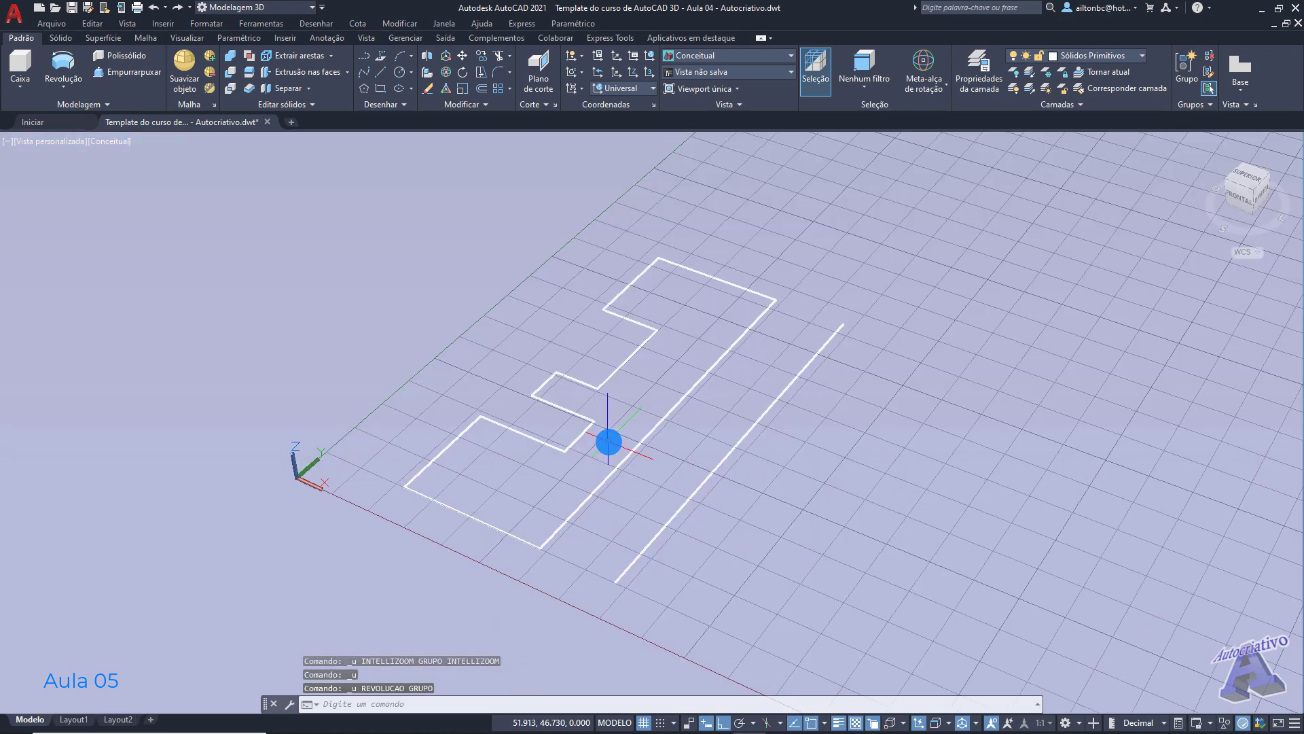
# Step: Delete the separate axis line and revolve the notched profile 360 degrees about its long straight edge, defining the axis by the edge's two endpoints
pyautogui.click(721, 465)
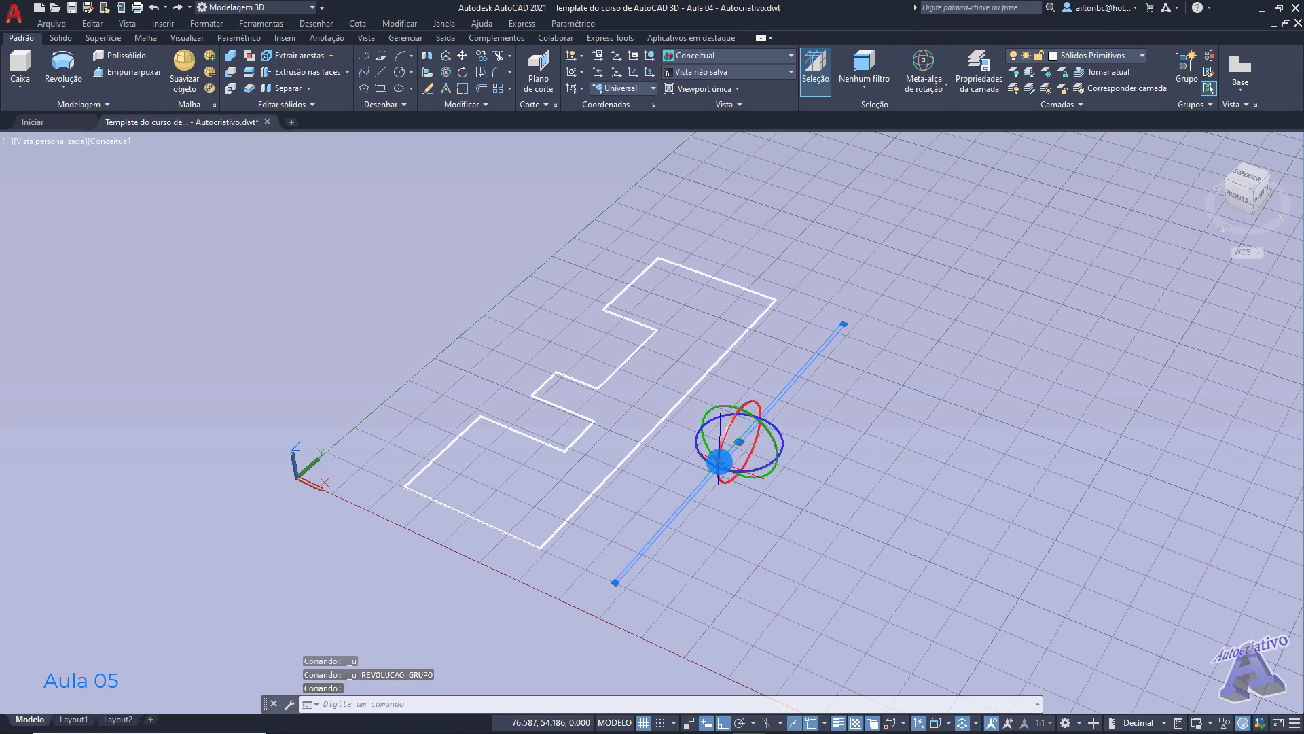
pyautogui.press('Delete')
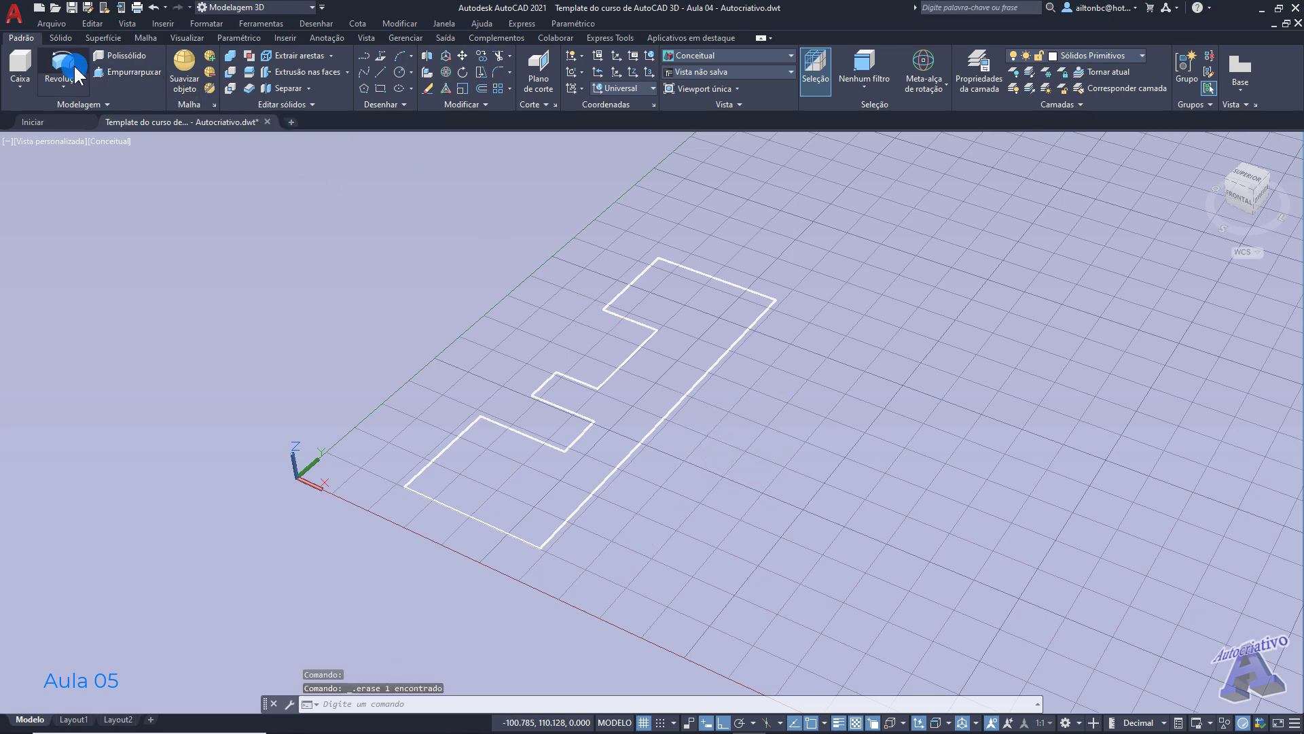
pyautogui.click(74, 63)
pyautogui.click(456, 439)
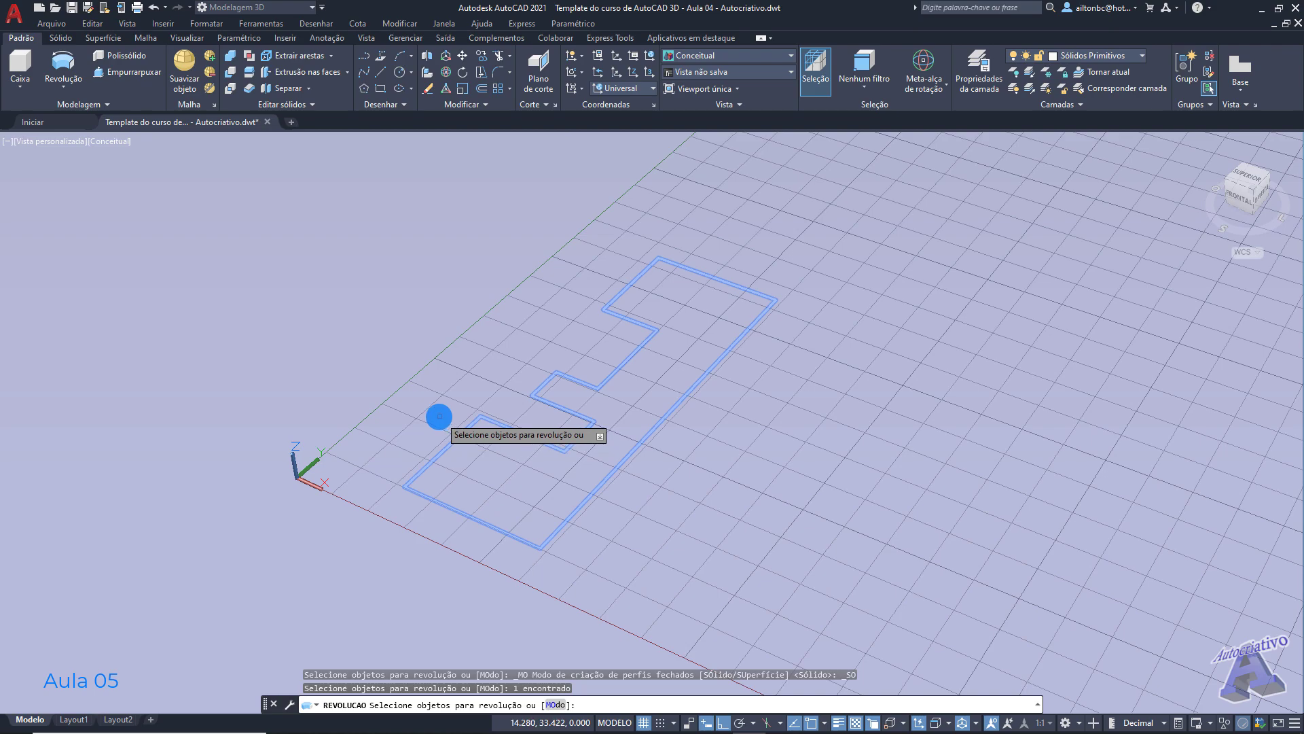
pyautogui.press('Return')
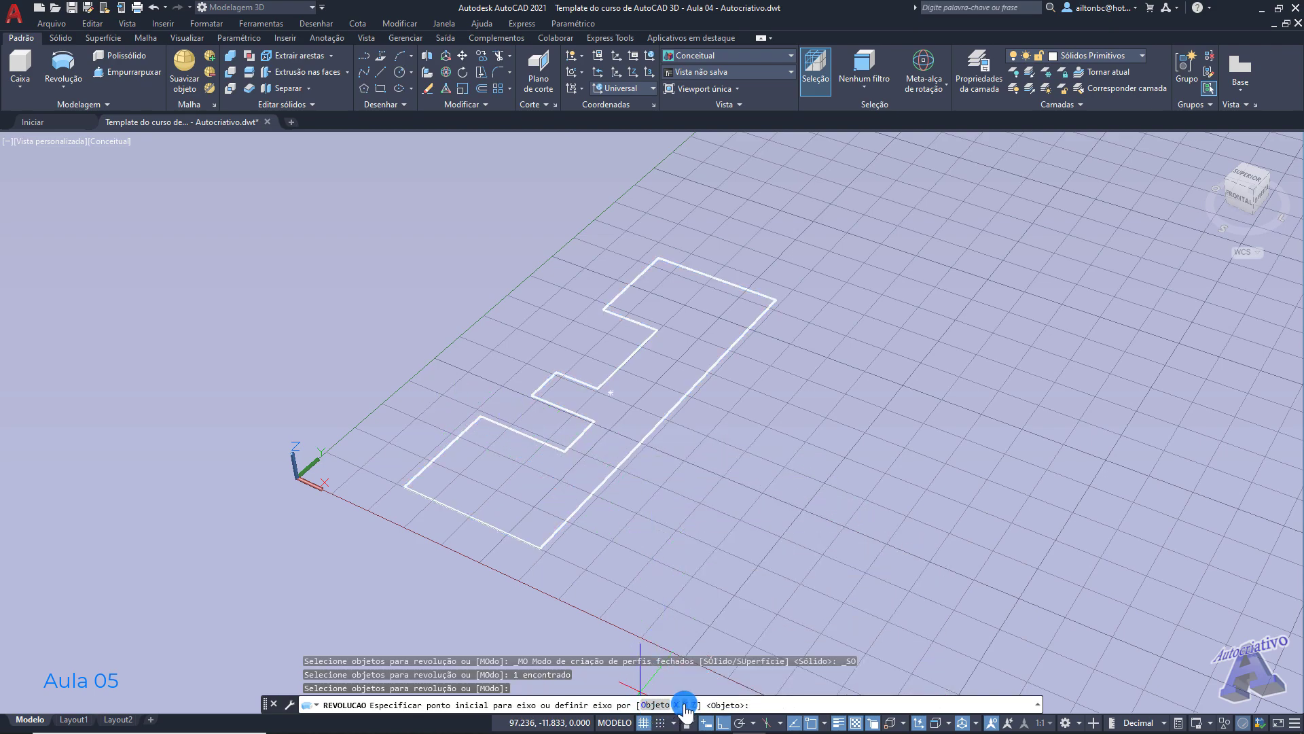
pyautogui.click(540, 547)
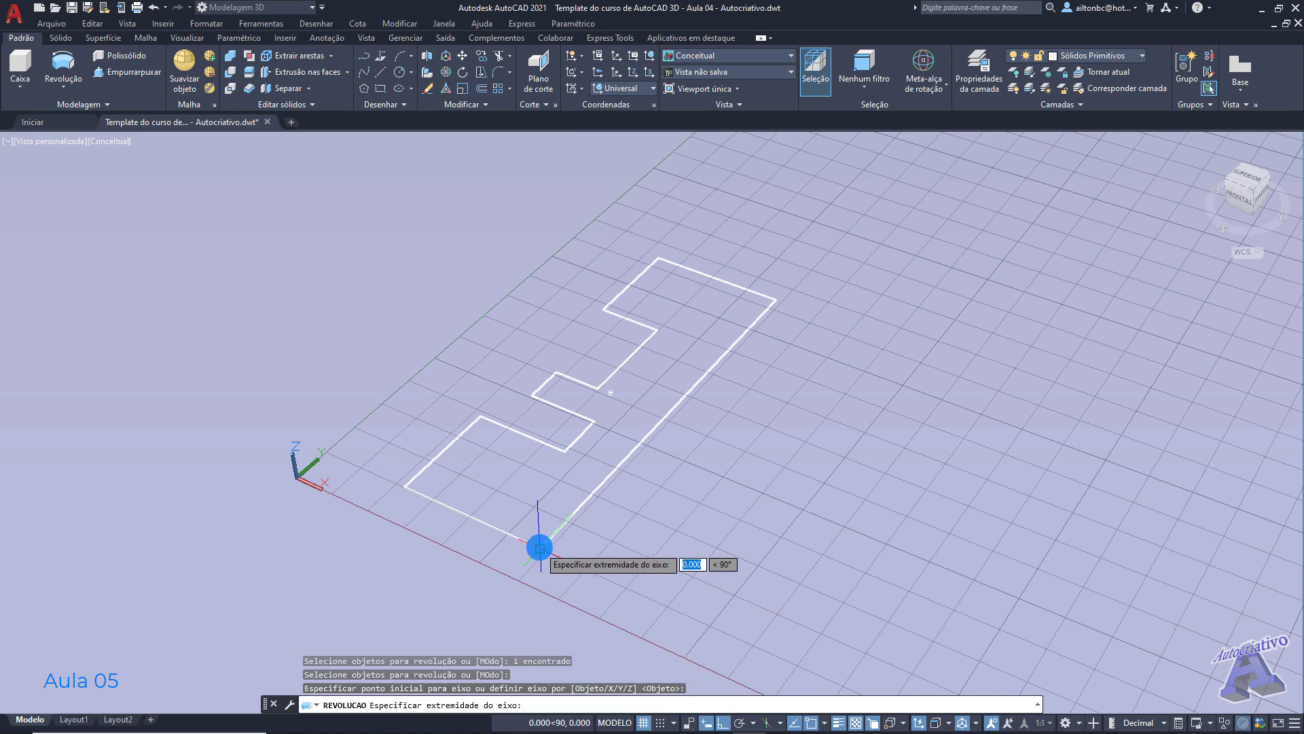
pyautogui.click(779, 301)
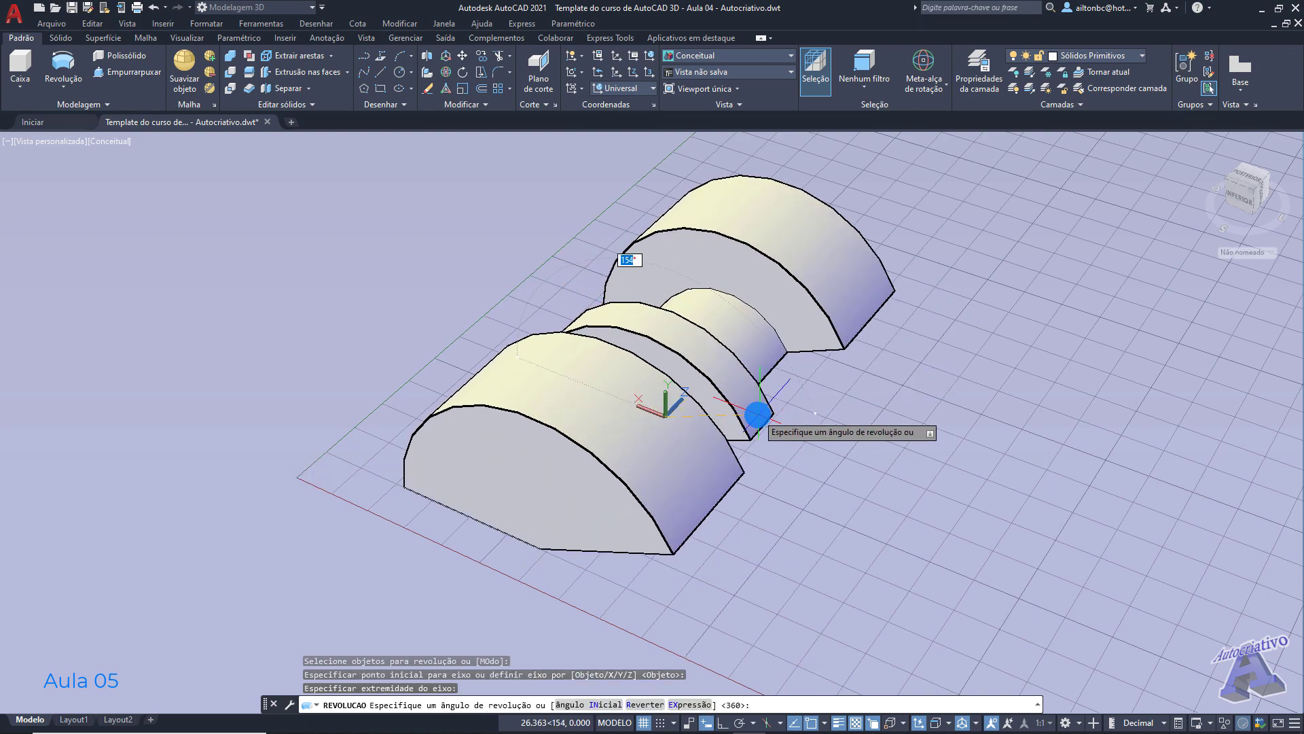
pyautogui.write('360')
pyautogui.press('Return')
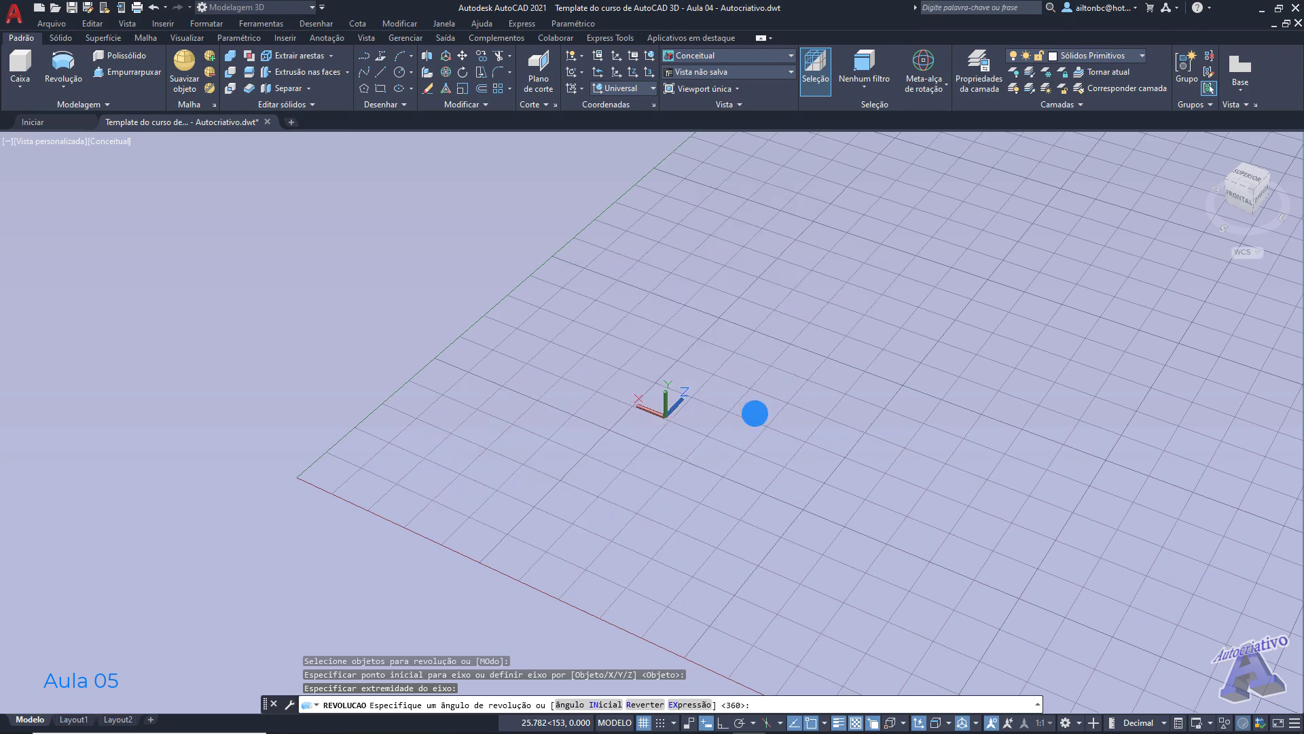
pyautogui.scroll(-1, 726, 423)
pyautogui.keyDown('shift'); pyautogui.moveTo(720, 427); pyautogui.dragTo(510, 328, button='middle'); pyautogui.keyUp('shift')
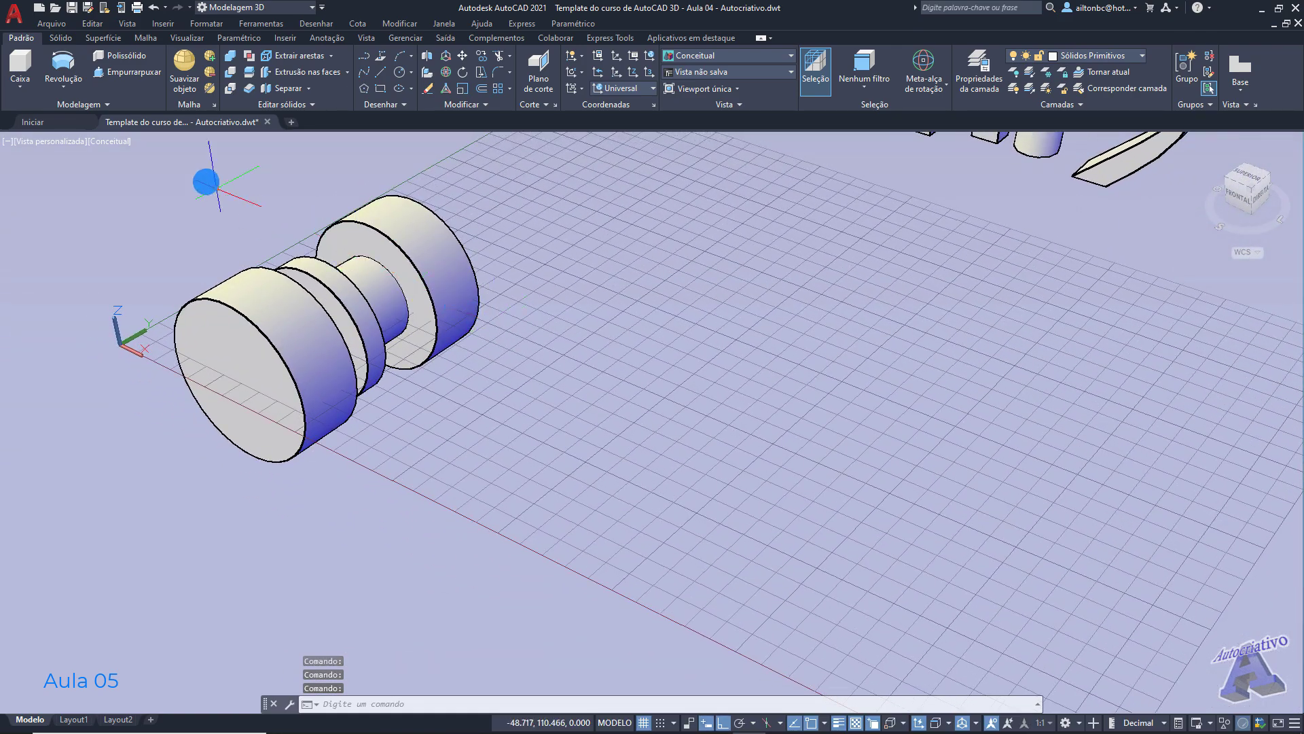
pyautogui.click(59, 86)
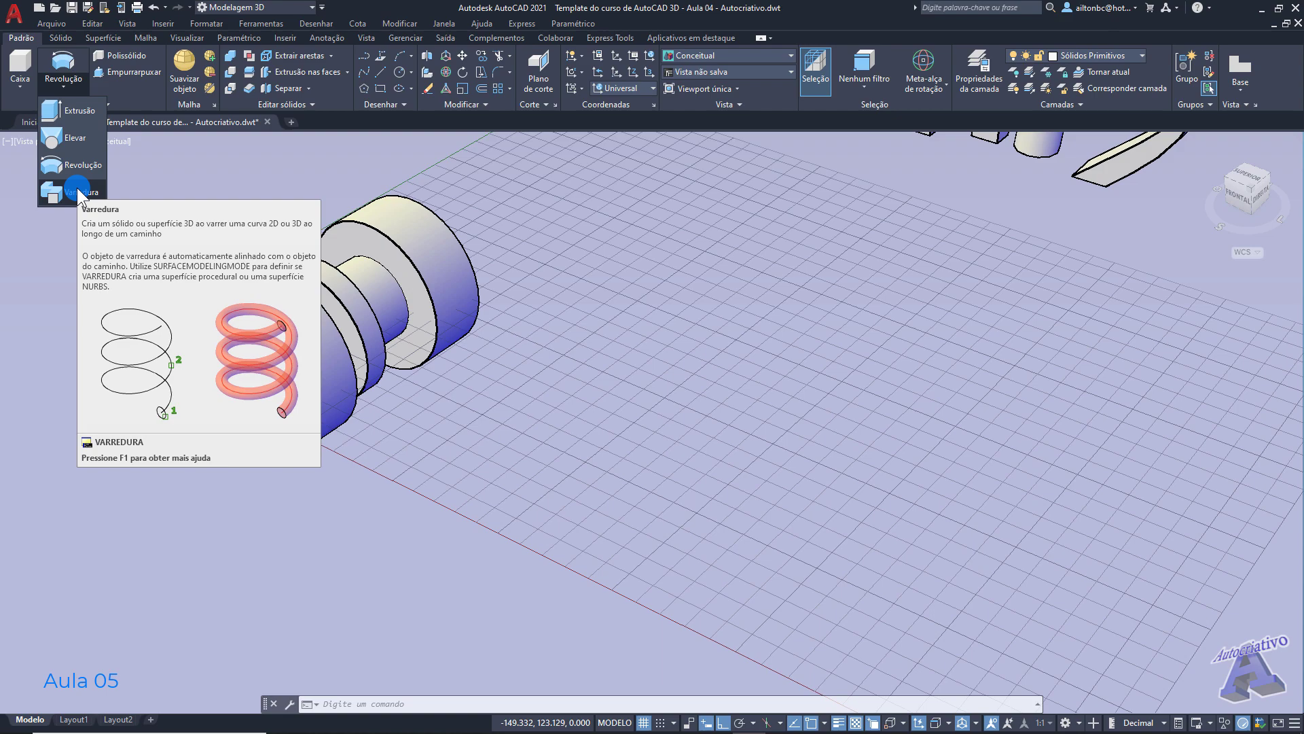
pyautogui.click(470, 459)
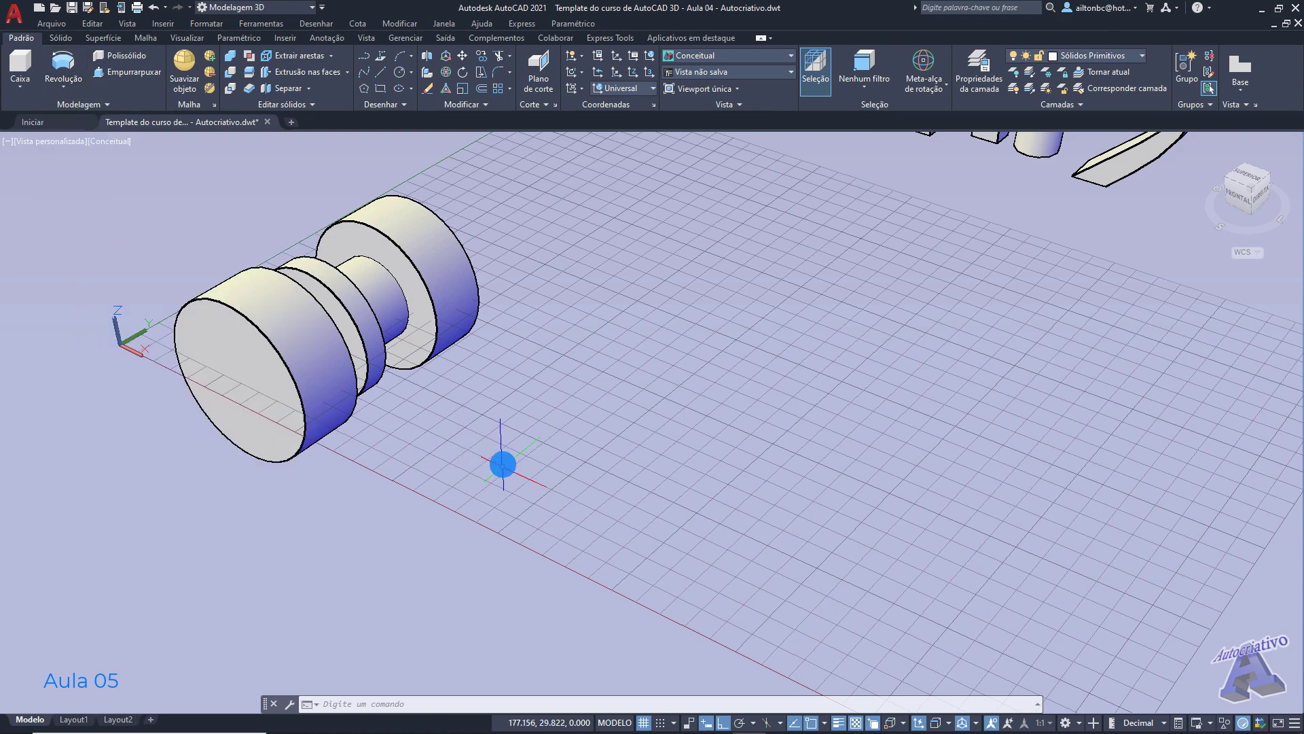
# Step: Draw a wavy open spline through six points on the grid beside the revolved solid
pyautogui.write('spl')
pyautogui.press('Return')
pyautogui.click(483, 451)
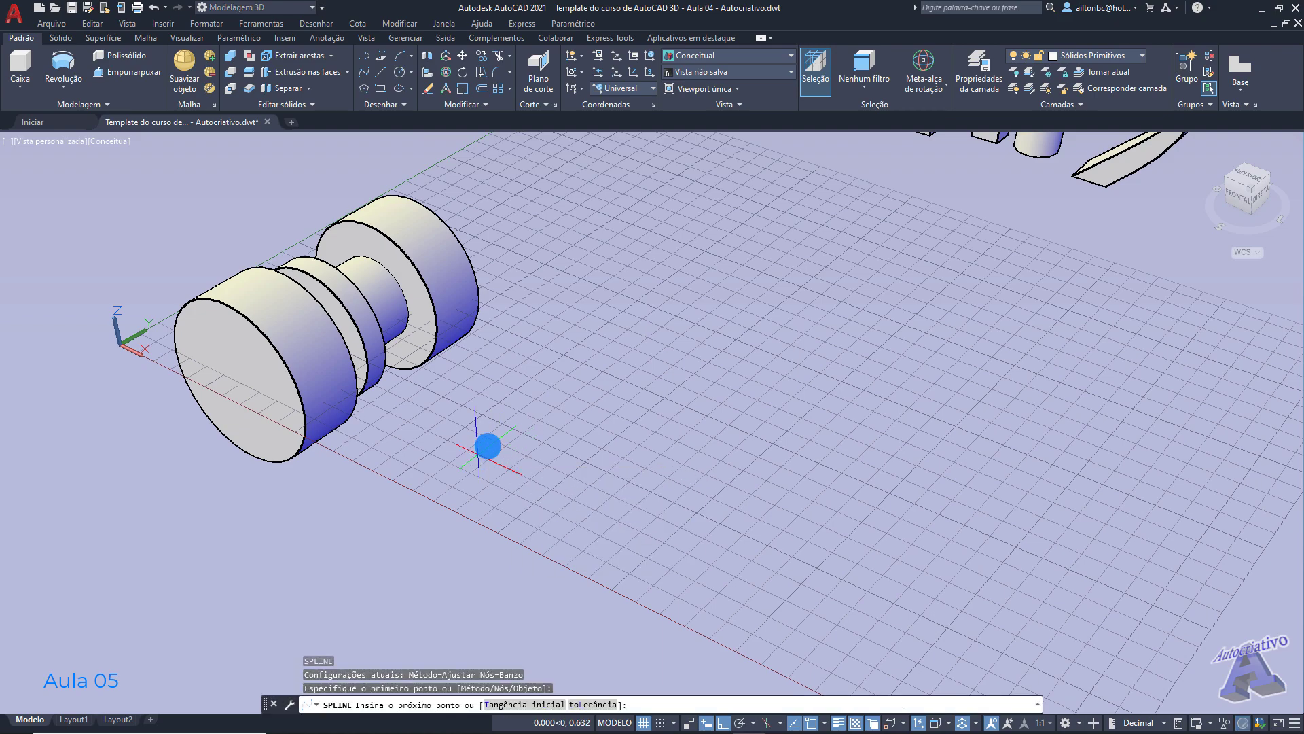
pyautogui.click(554, 384)
pyautogui.click(676, 432)
pyautogui.click(787, 344)
pyautogui.click(941, 405)
pyautogui.click(1031, 311)
pyautogui.press('Return')
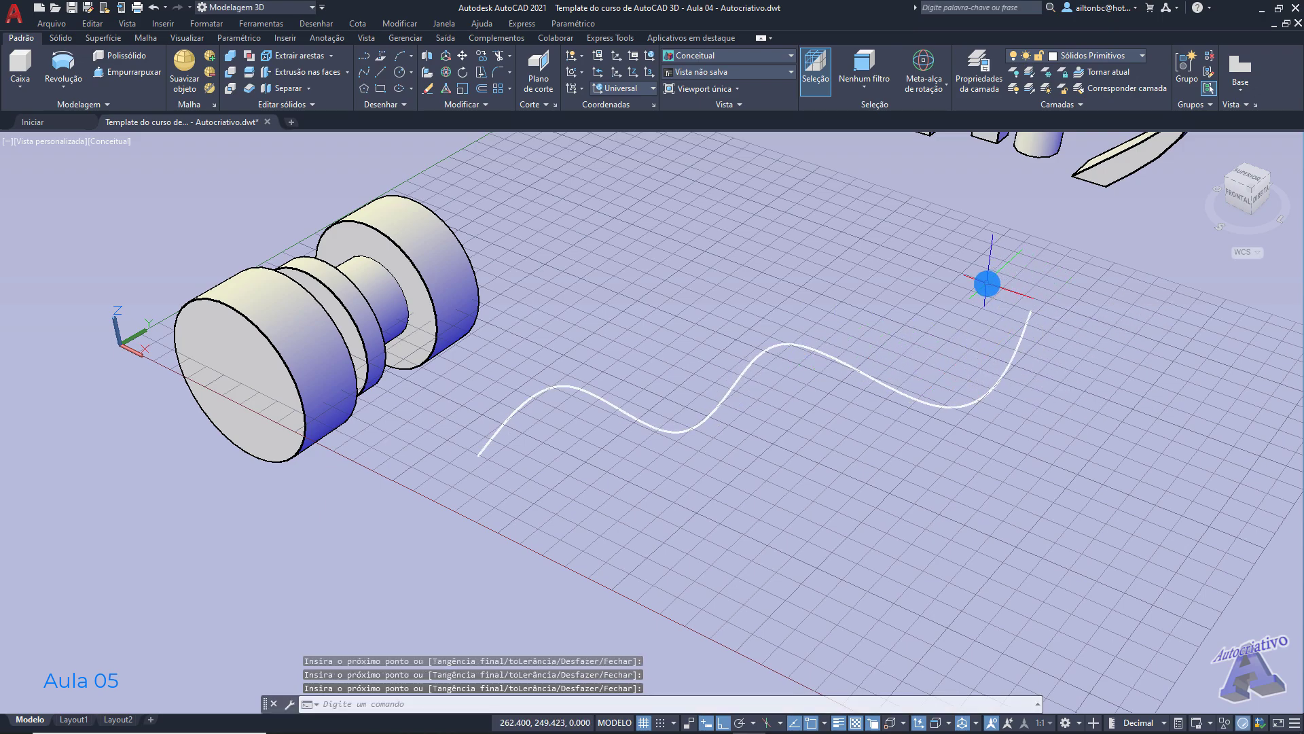
# Step: Define a three-point UCS with its origin at the spline's start, X kept along the grid and Y pointing vertically upward
pyautogui.keyDown('shift'); pyautogui.moveTo(944, 349); pyautogui.dragTo(899, 518, button='middle'); pyautogui.keyUp('shift')
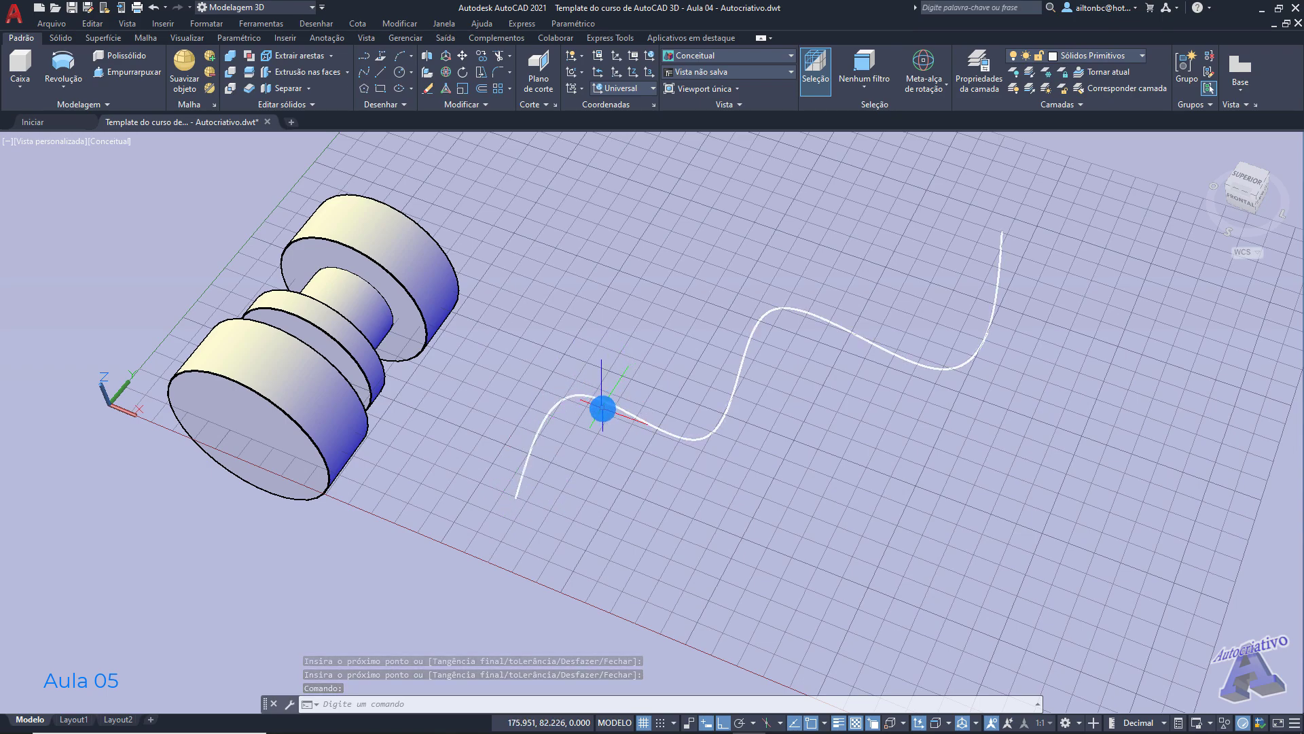
pyautogui.keyDown('shift'); pyautogui.moveTo(558, 476); pyautogui.dragTo(544, 428, button='middle'); pyautogui.keyUp('shift')
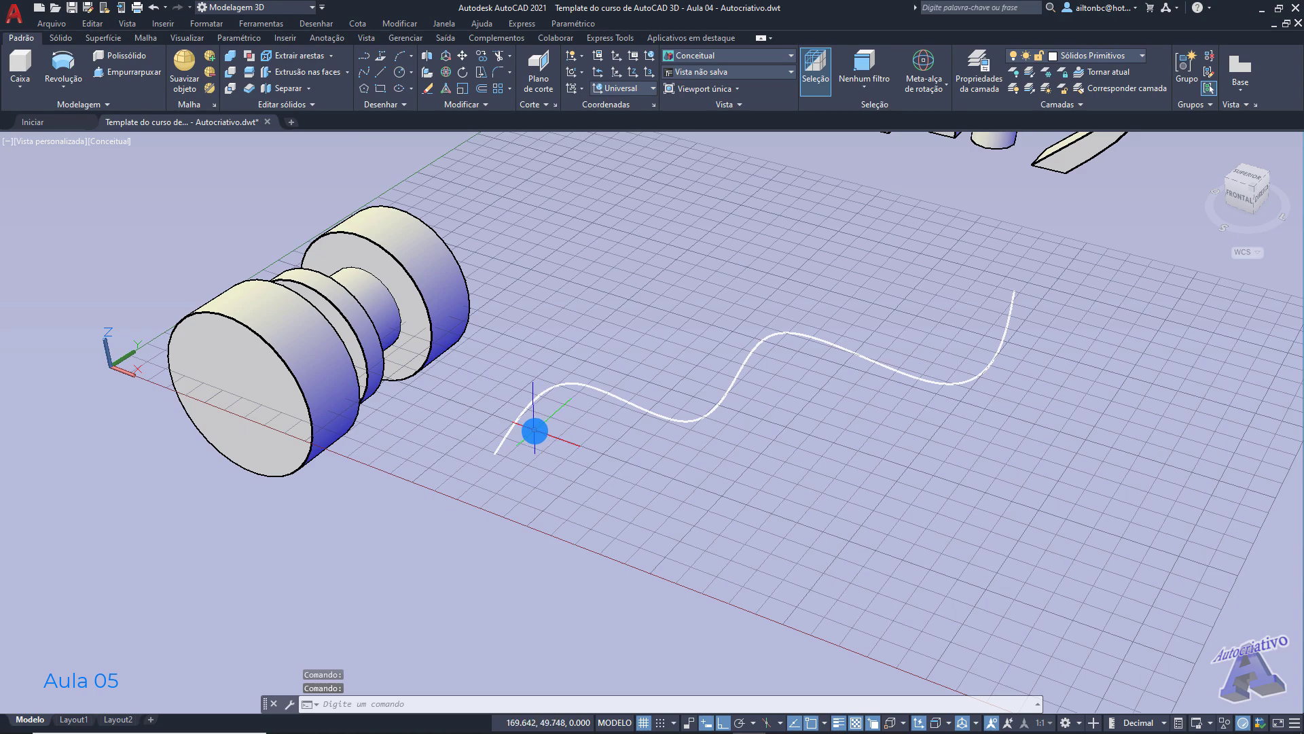
pyautogui.click(650, 73)
pyautogui.click(497, 452)
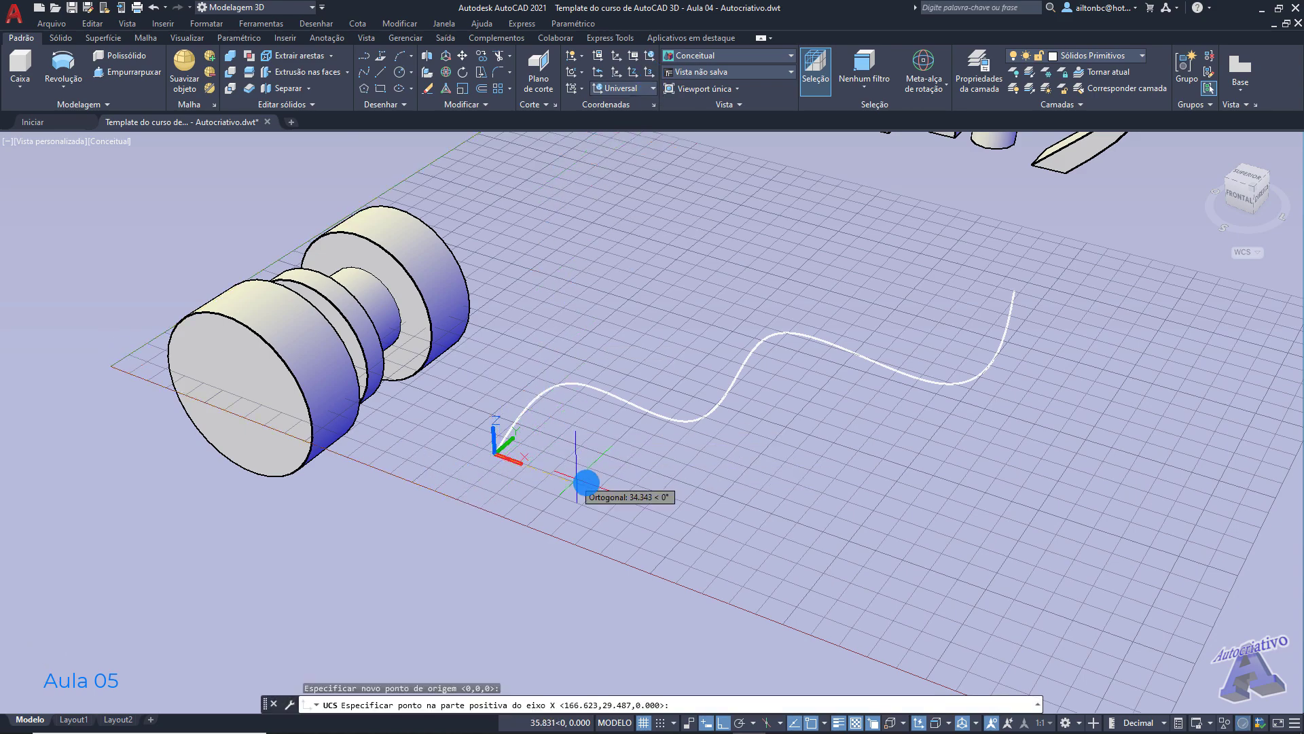
pyautogui.click(629, 495)
pyautogui.click(489, 320)
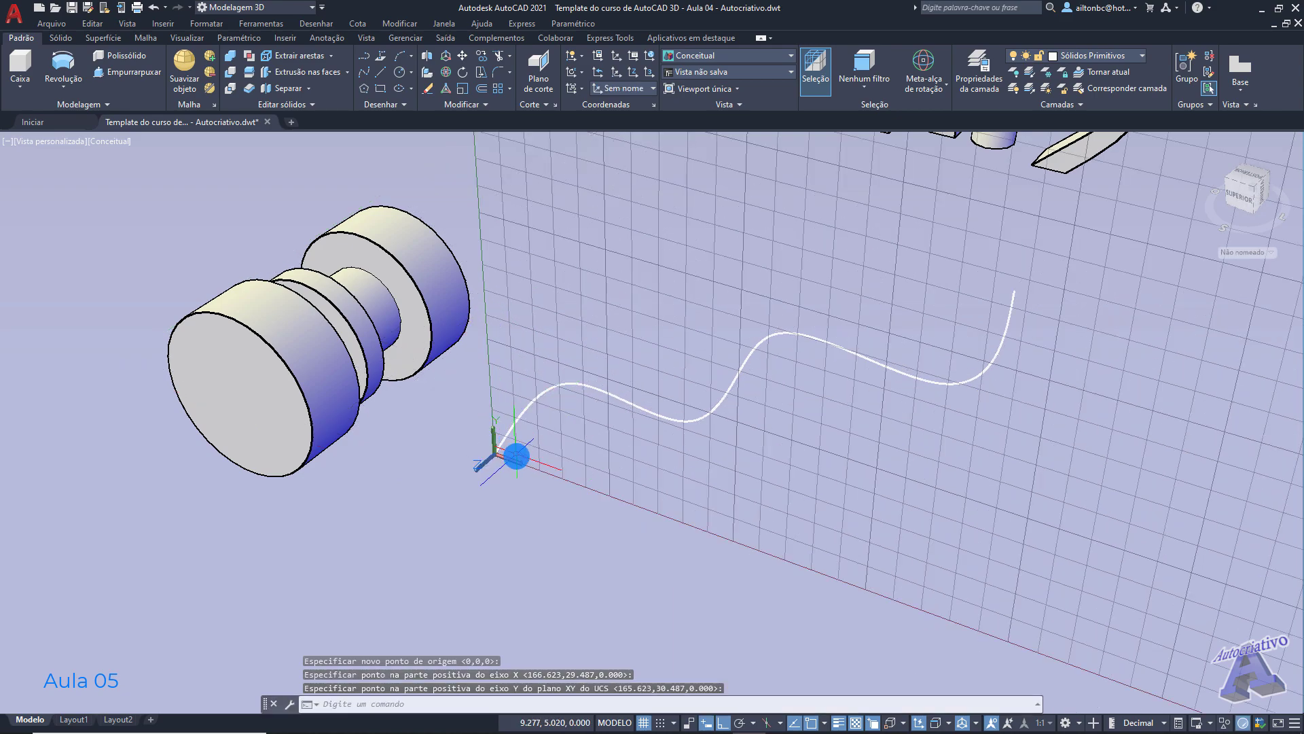
# Step: Draw a circle with a radius of about 5.9 centred on the spline's start point, and restore the World UCS
pyautogui.scroll(2, 516, 453)
pyautogui.write('ci')
pyautogui.press('Return')
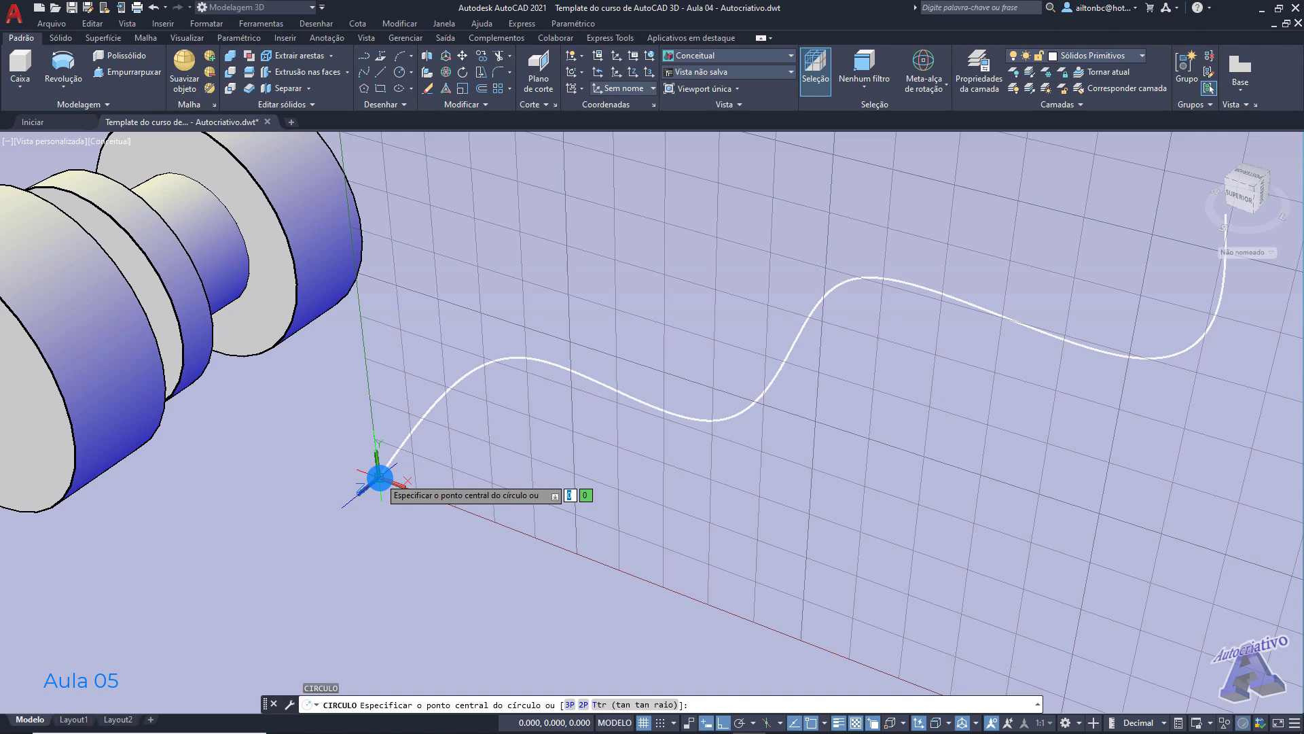
pyautogui.click(379, 477)
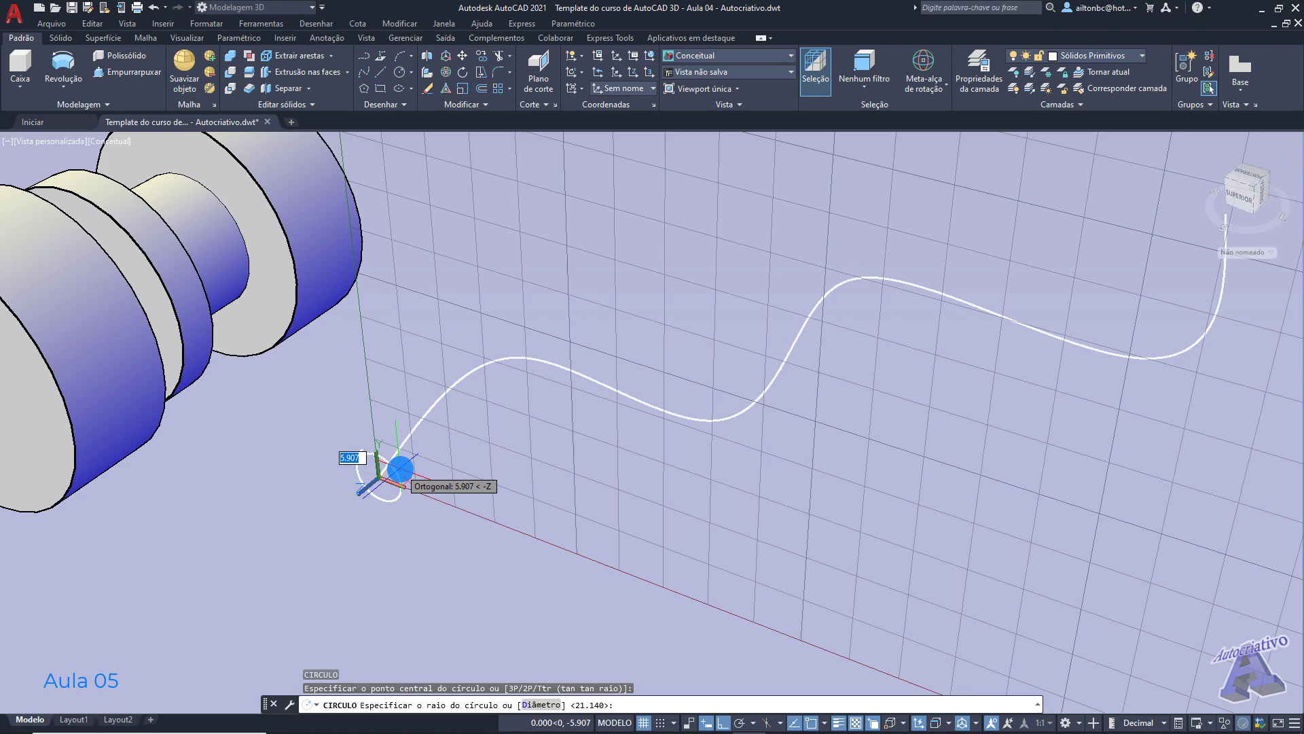
pyautogui.click(402, 468)
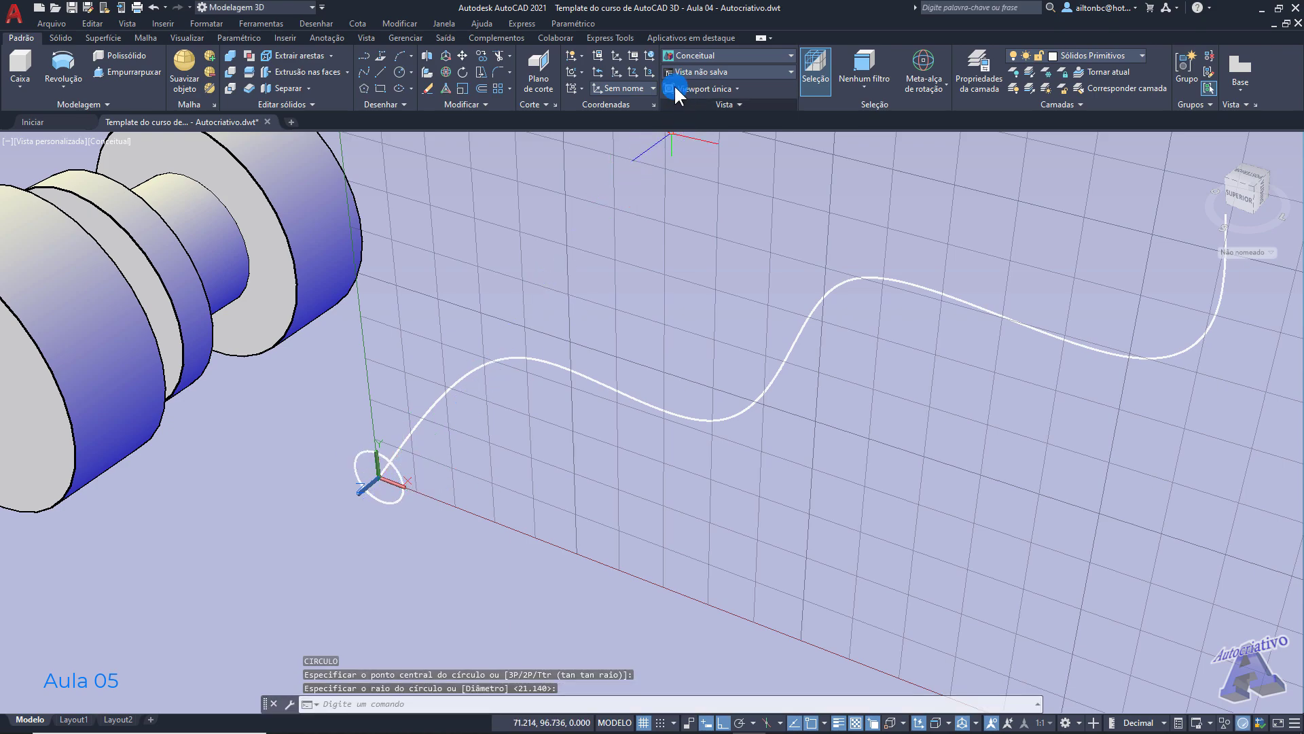
pyautogui.click(649, 54)
pyautogui.keyDown('shift'); pyautogui.moveTo(541, 429); pyautogui.dragTo(458, 495, button='middle'); pyautogui.keyUp('shift')
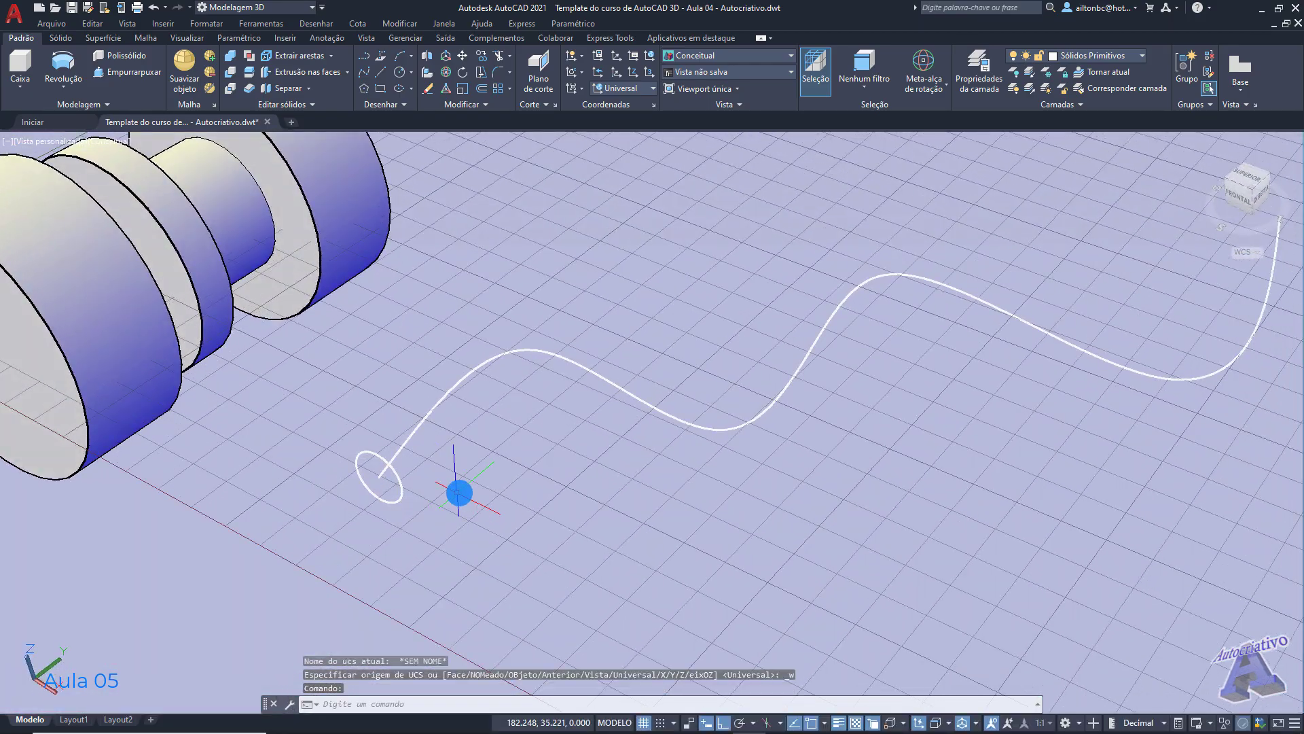
# Step: Sweep the circle along the wavy spline as a solid
pyautogui.click(63, 86)
pyautogui.click(78, 195)
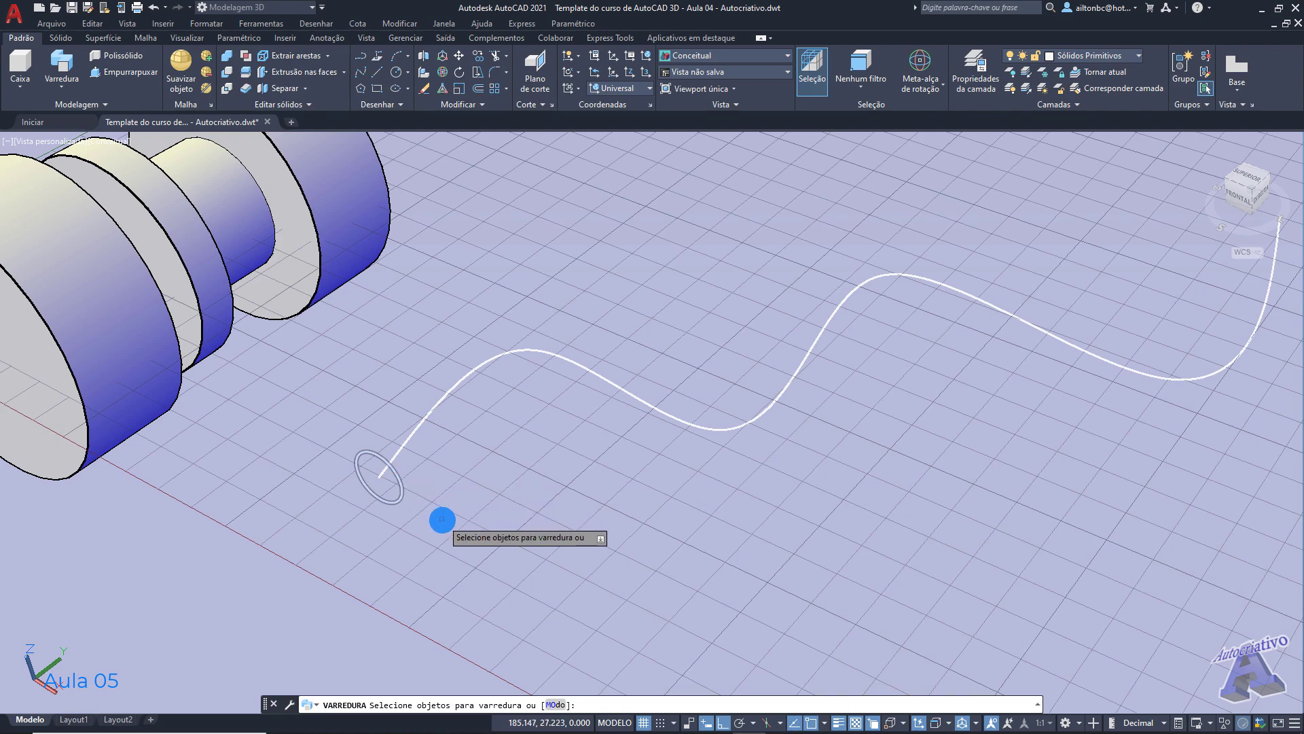
pyautogui.click(399, 482)
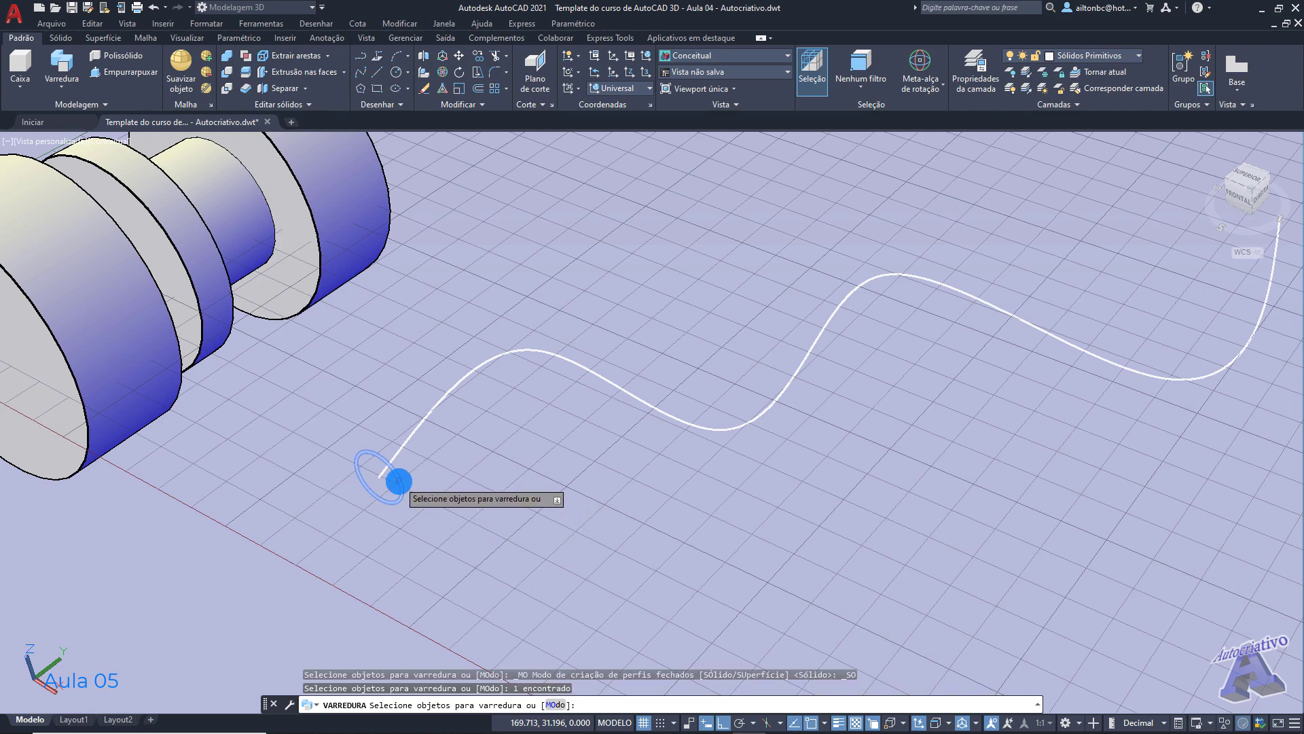
pyautogui.press('Return')
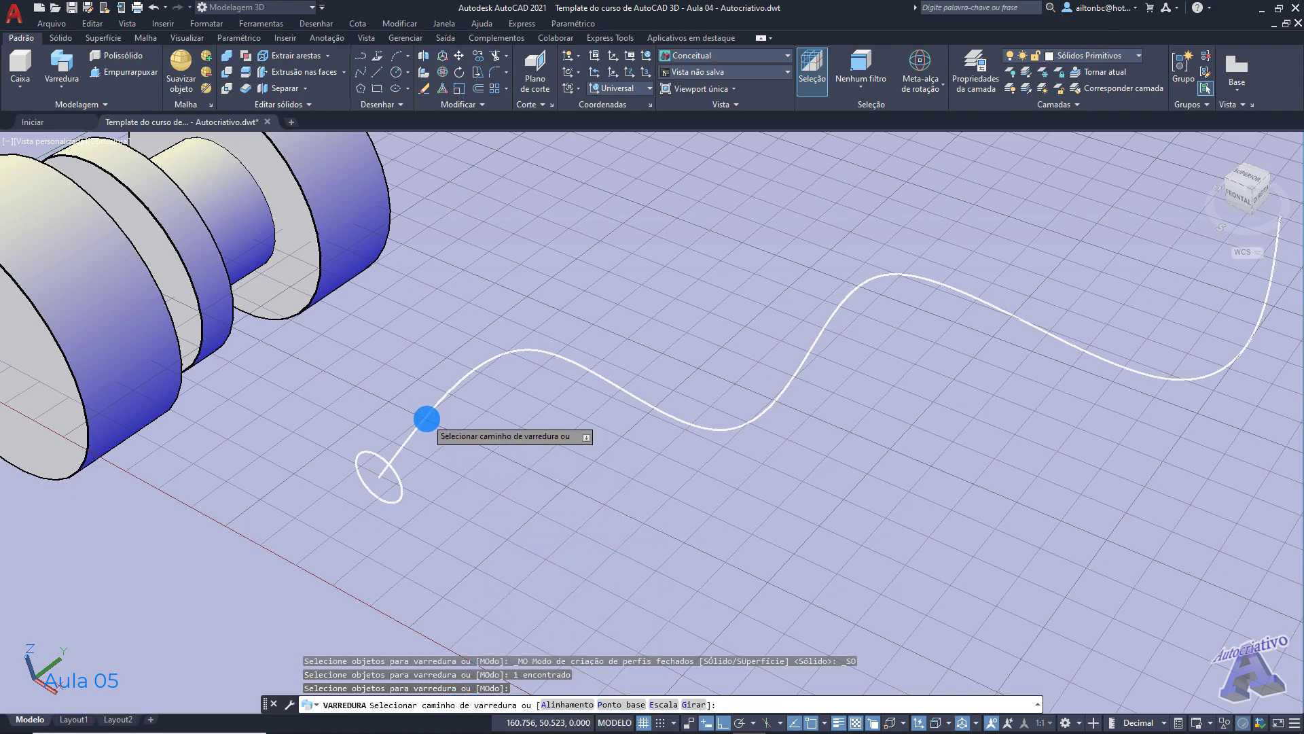
pyautogui.click(428, 416)
pyautogui.moveTo(483, 441)
pyautogui.keyDown('shift'); pyautogui.mouseDown(button='middle')
pyautogui.moveTo(524, 501)
pyautogui.moveTo(544, 504)
pyautogui.moveTo(591, 457)
pyautogui.moveTo(599, 427)
pyautogui.moveTo(521, 405)
pyautogui.moveTo(421, 405)
pyautogui.moveTo(361, 439)
pyautogui.moveTo(360, 526)
pyautogui.moveTo(568, 539)
pyautogui.moveTo(608, 510)
pyautogui.moveTo(529, 502)
pyautogui.mouseUp(button='middle'); pyautogui.keyUp('shift')
# Step: Undo the sweep to restore the separate circle and spline
pyautogui.hotkey('ctrl', 'z')
pyautogui.hotkey('ctrl', 'z')
pyautogui.hotkey('ctrl', 'z')
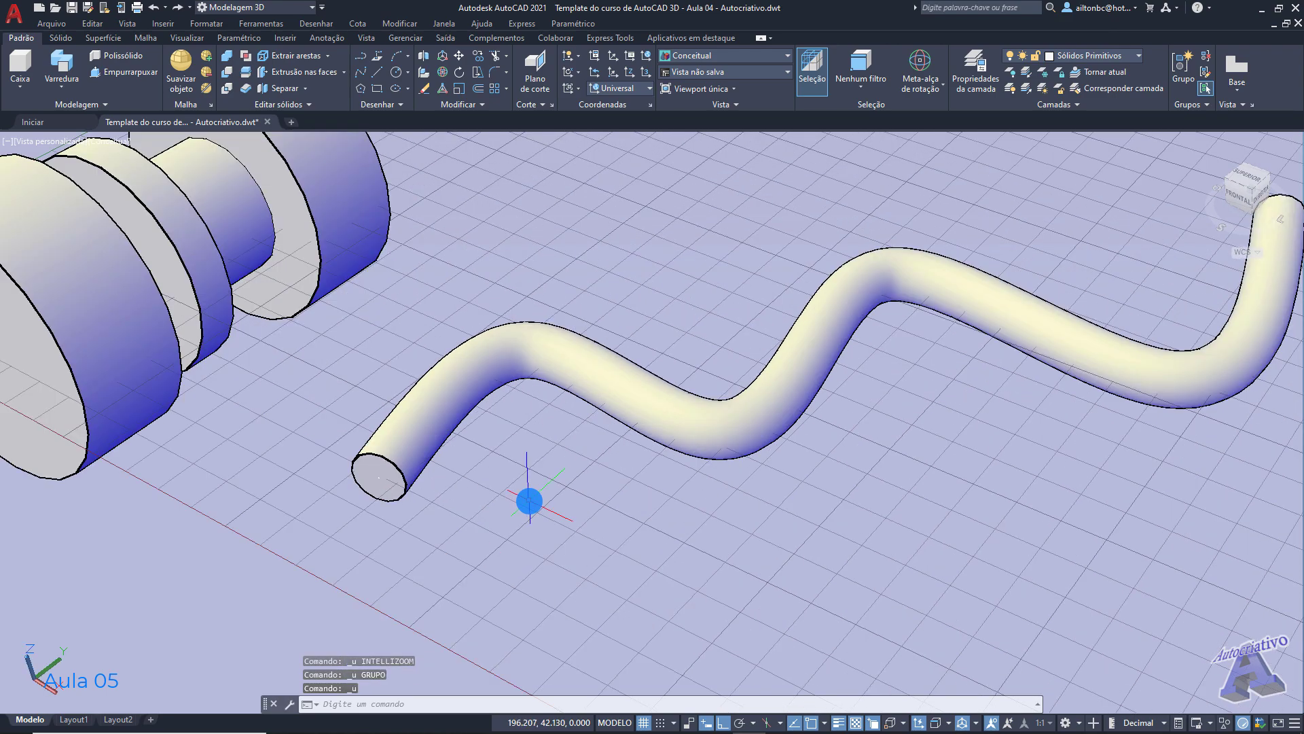
pyautogui.click(62, 80)
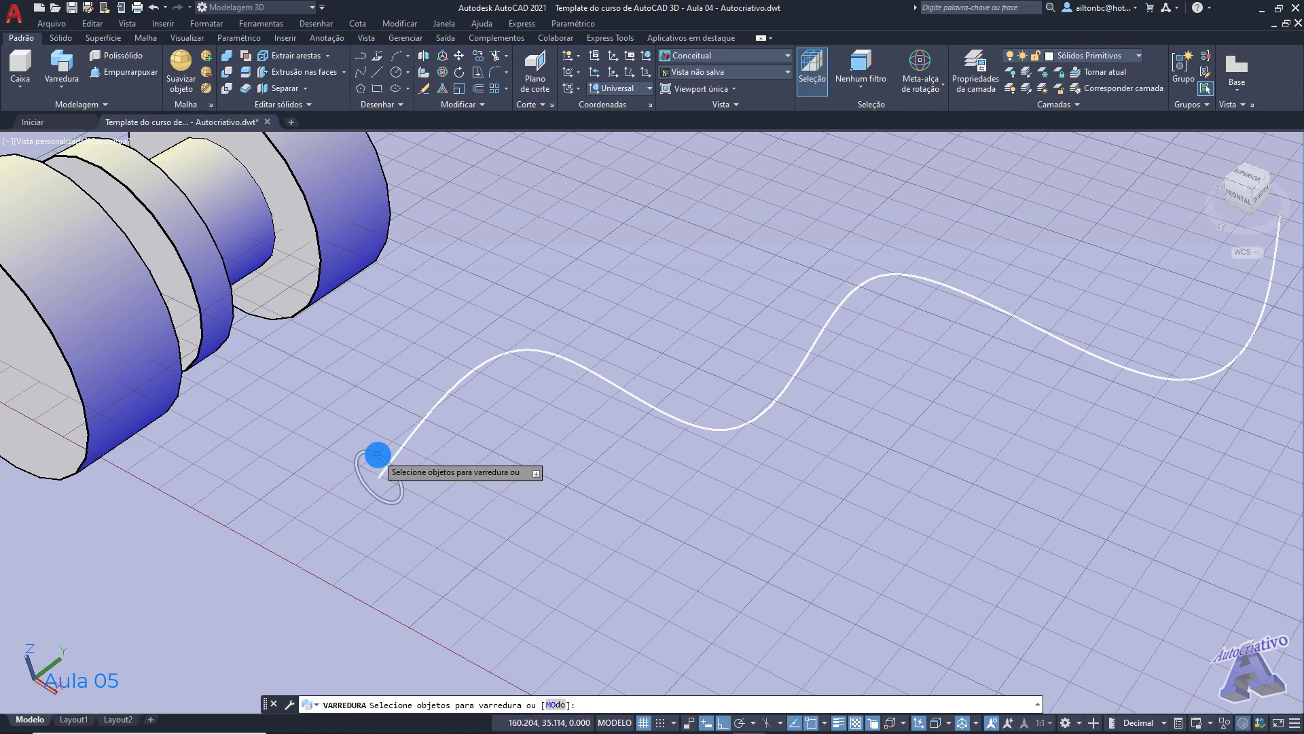
pyautogui.click(378, 454)
pyautogui.press('Return')
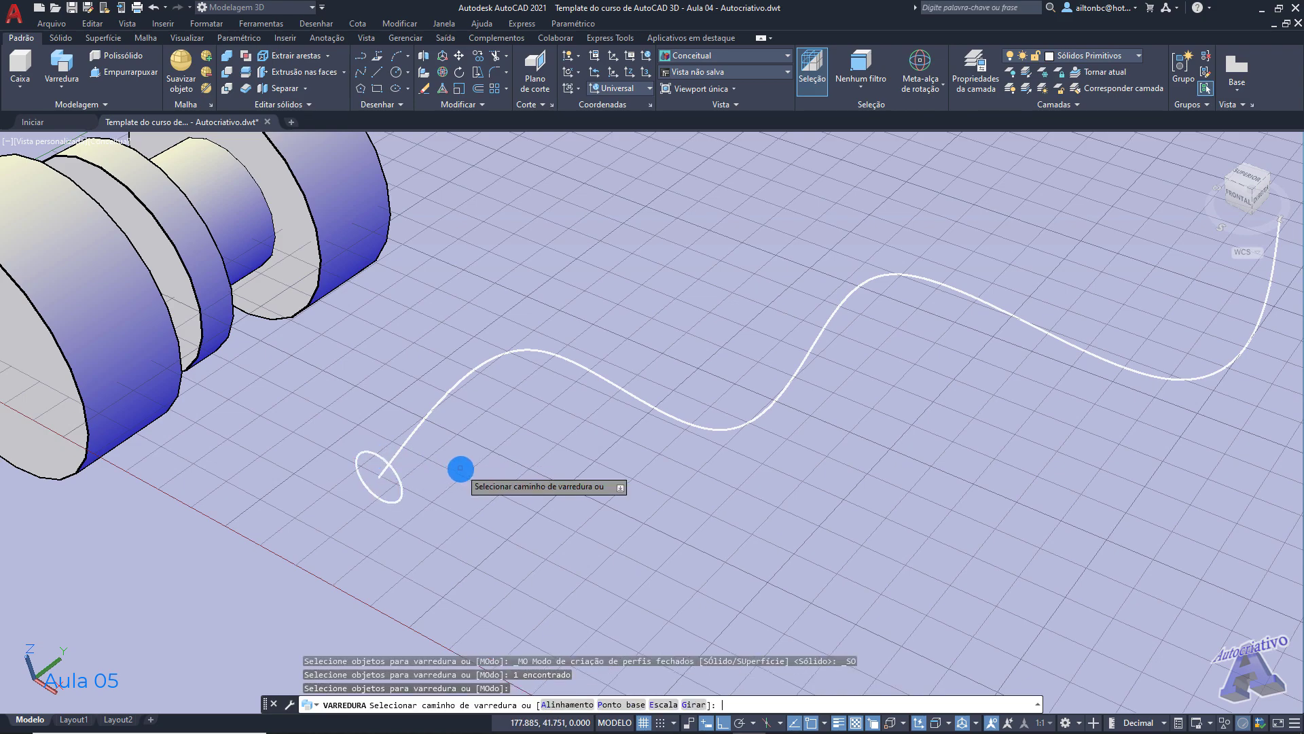
pyautogui.click(562, 704)
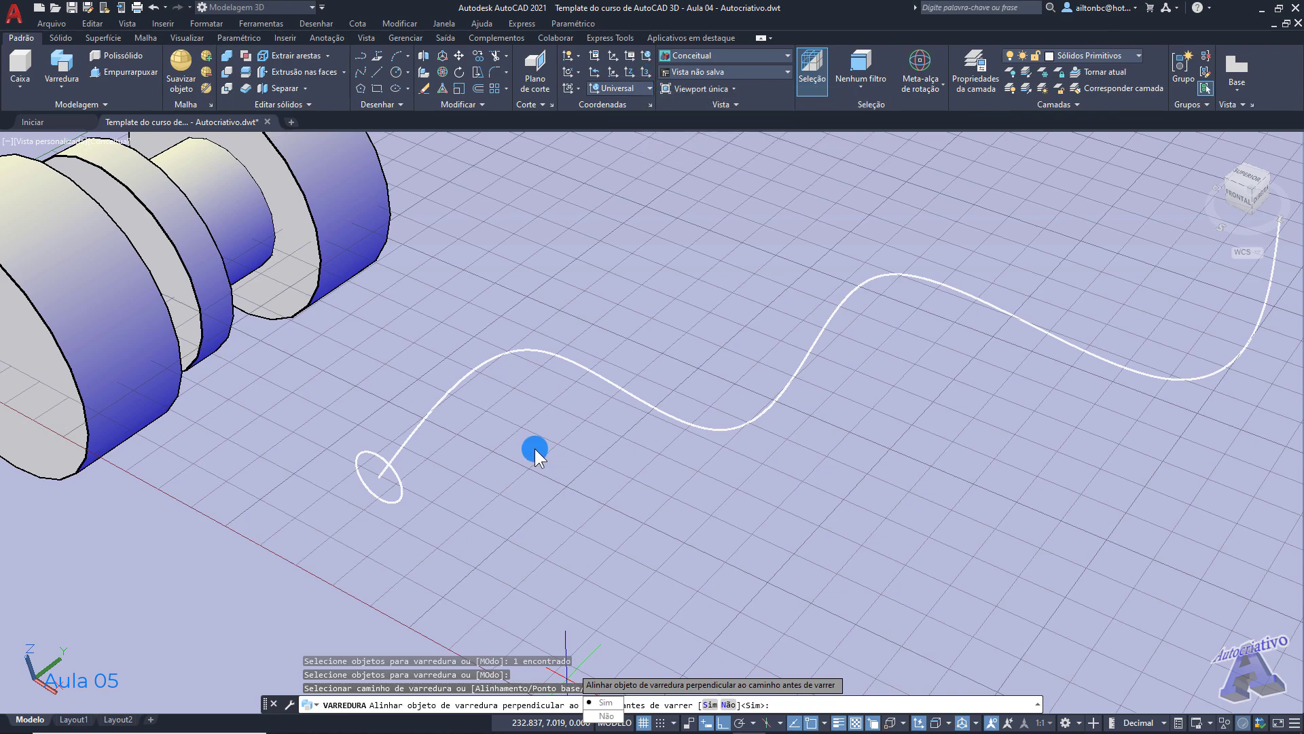
pyautogui.hotkey('ctrl', 'z')
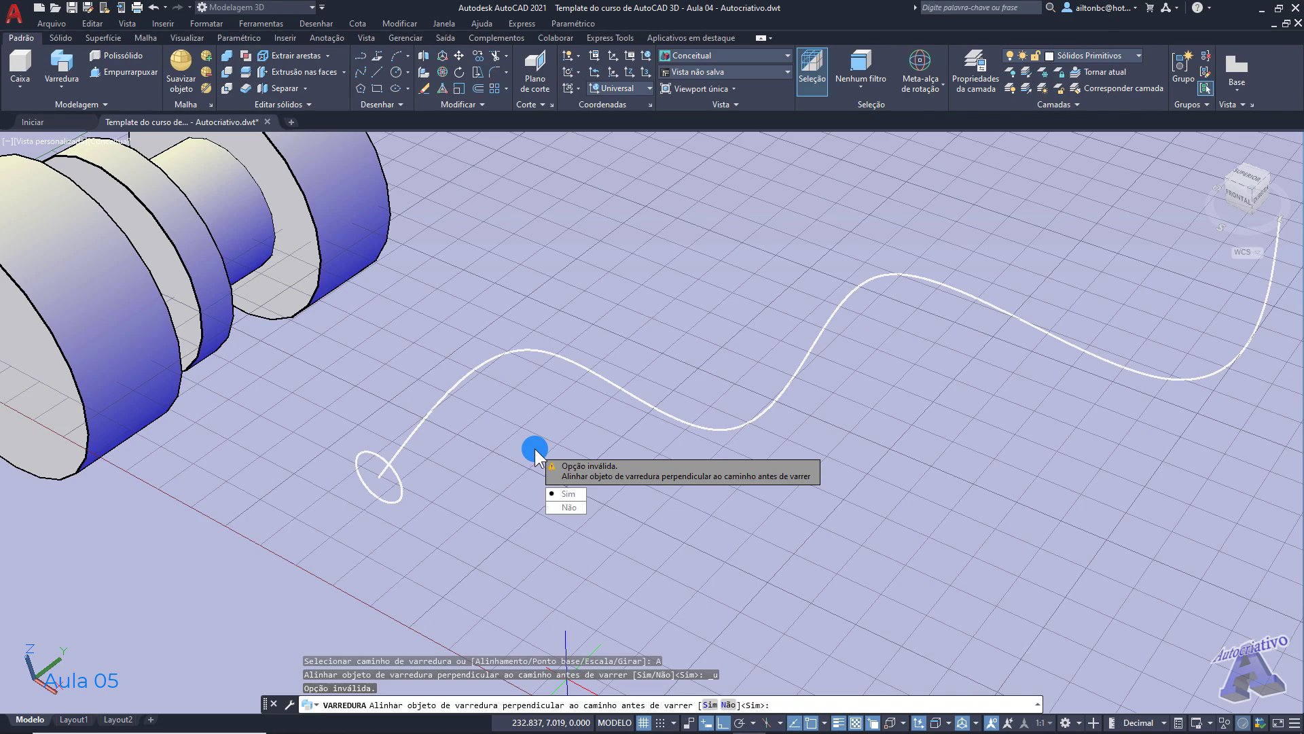
pyautogui.press('Escape')
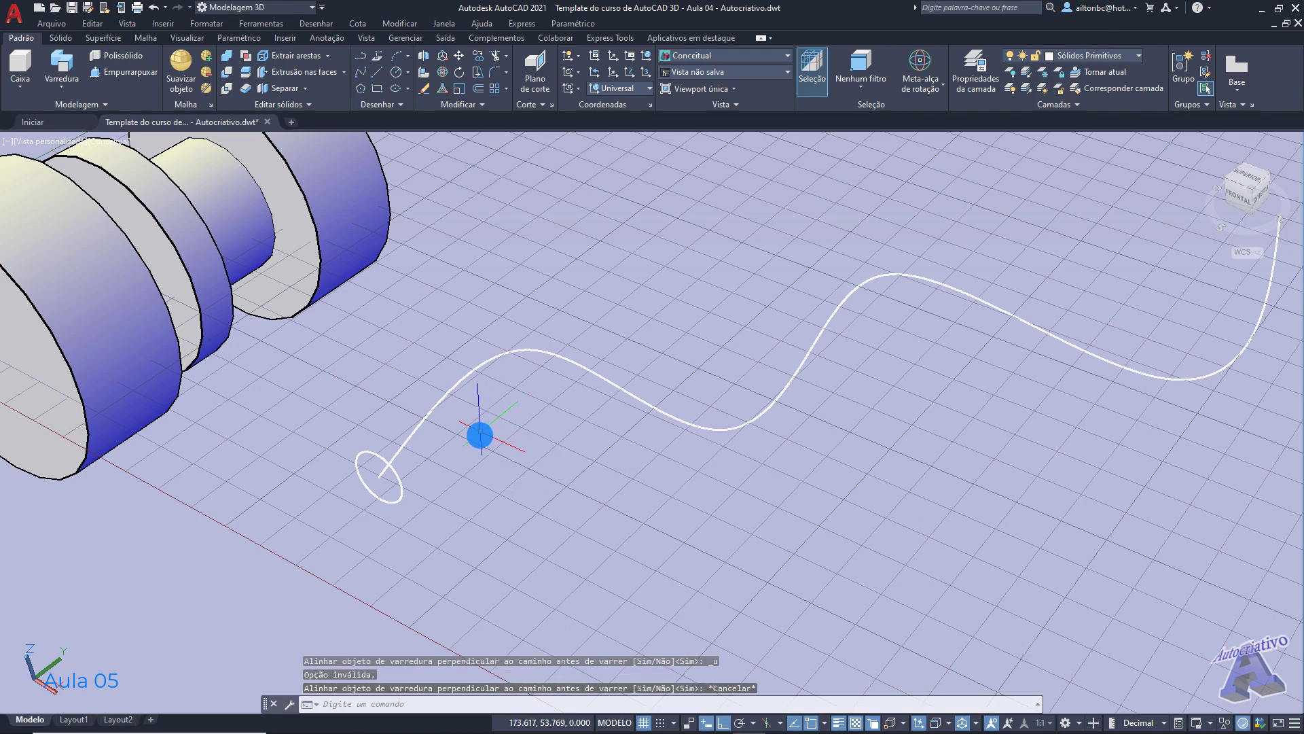
# Step: Delete the circle and stretch the spline's start point slightly towards the revolved solid
pyautogui.click(400, 485)
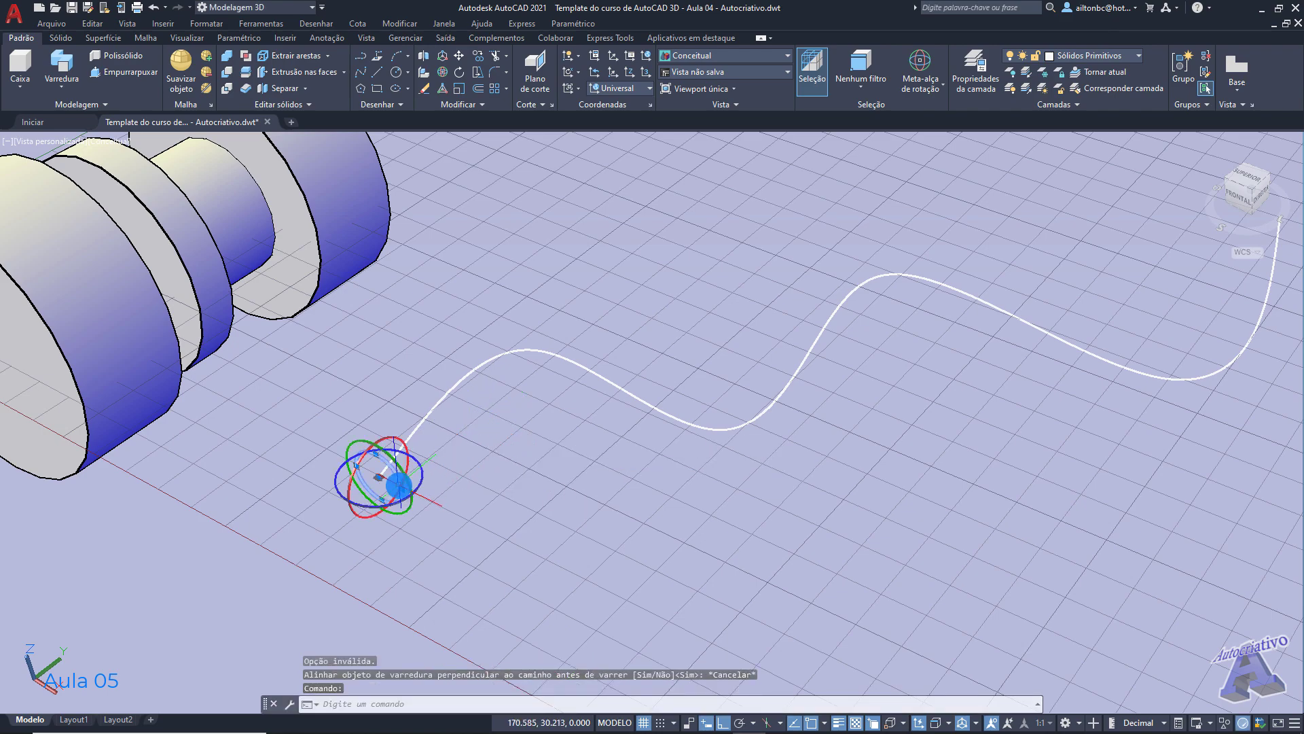
pyautogui.press('Delete')
pyautogui.moveTo(450, 474)
pyautogui.keyDown('shift'); pyautogui.mouseDown(button='middle')
pyautogui.moveTo(550, 474)
pyautogui.moveTo(527, 472)
pyautogui.moveTo(529, 443)
pyautogui.moveTo(451, 449)
pyautogui.moveTo(457, 474)
pyautogui.mouseUp(button='middle'); pyautogui.keyUp('shift')
pyautogui.click(420, 475)
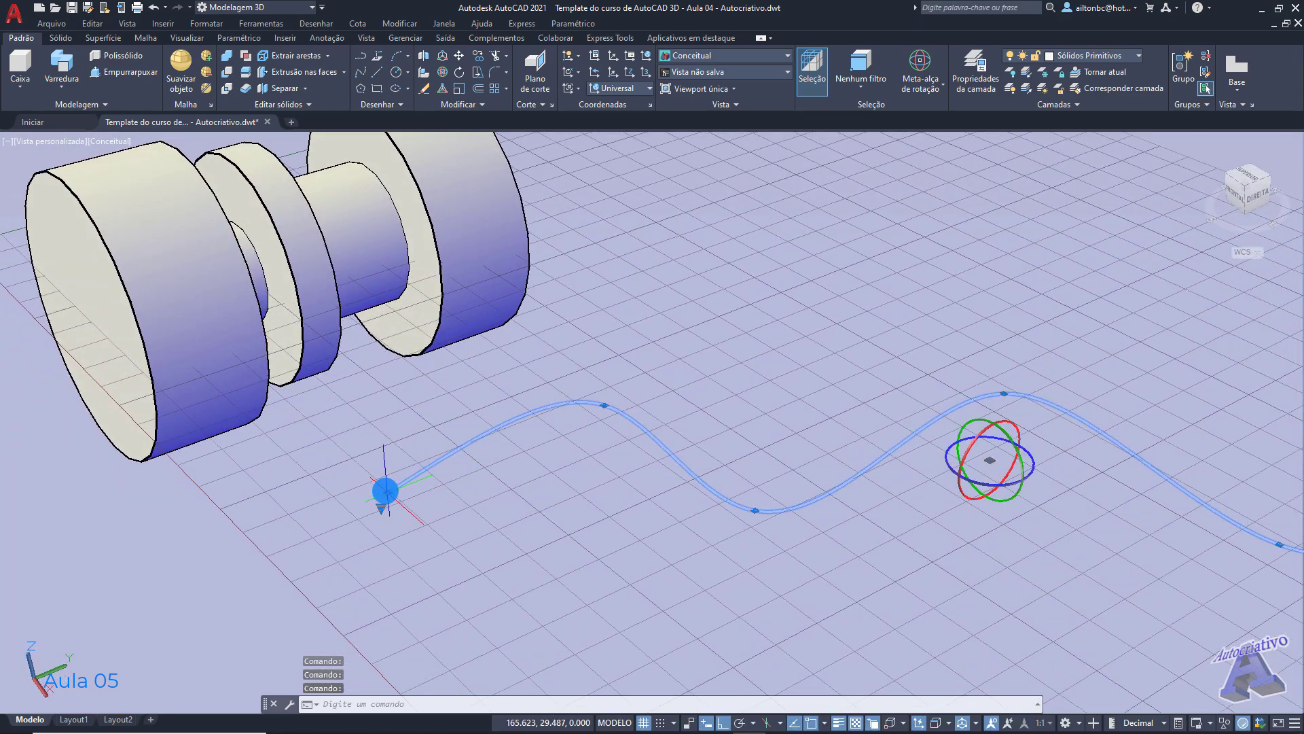
pyautogui.click(385, 490)
pyautogui.click(373, 475)
pyautogui.keyDown('shift'); pyautogui.moveTo(393, 479); pyautogui.dragTo(536, 527, button='middle'); pyautogui.keyUp('shift')
pyautogui.press('Escape')
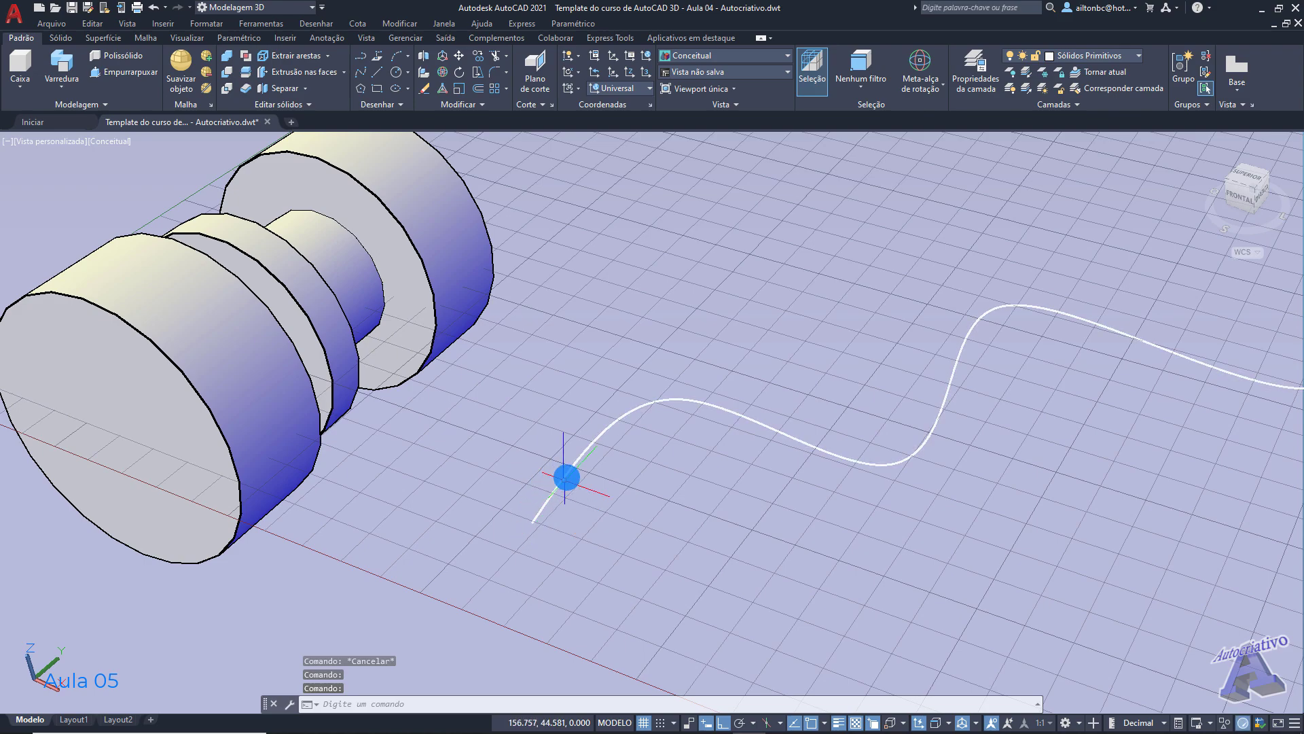
# Step: Define a three-point UCS with its origin at the spline's start, X along the grid and Y pointing vertically upward
pyautogui.click(645, 71)
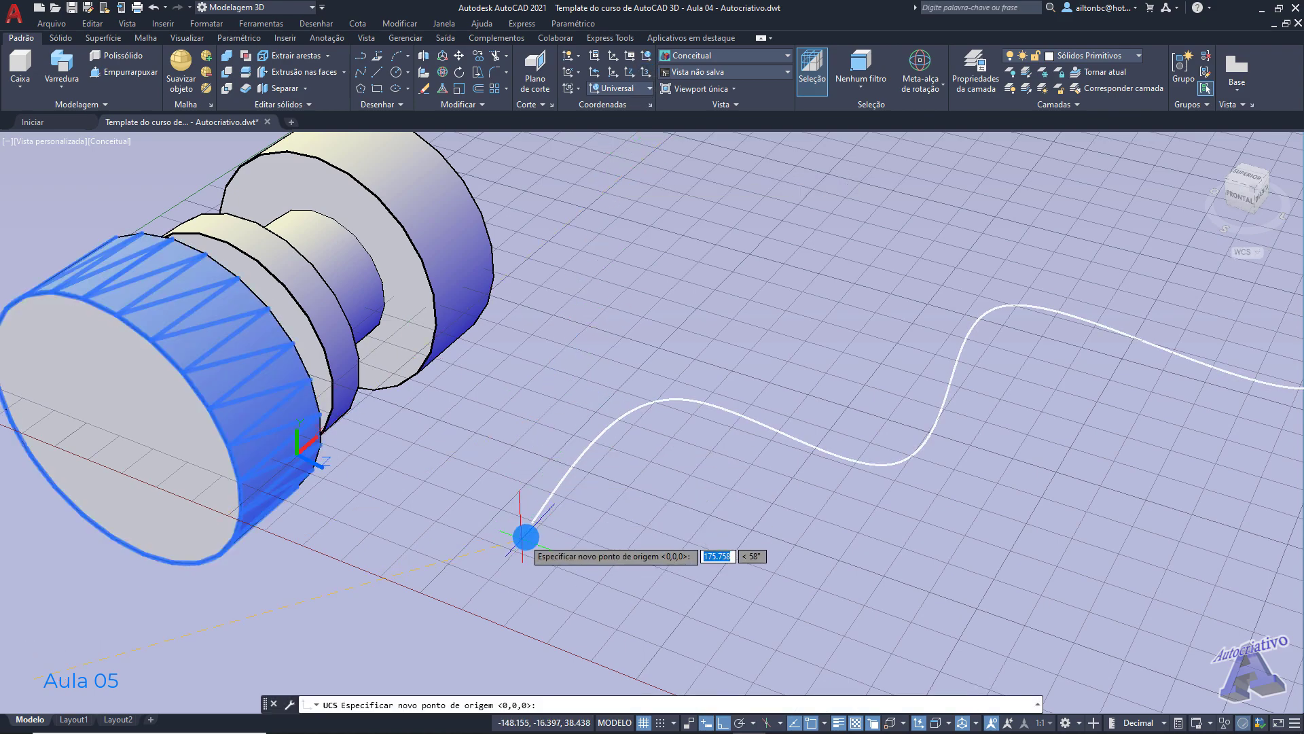
pyautogui.click(532, 523)
pyautogui.click(672, 568)
pyautogui.click(521, 371)
# Step: Draw a circle centred on the spline's start point, and restore the World UCS
pyautogui.write('c')
pyautogui.press('Return')
pyautogui.click(534, 521)
pyautogui.click(569, 504)
pyautogui.press('Escape')
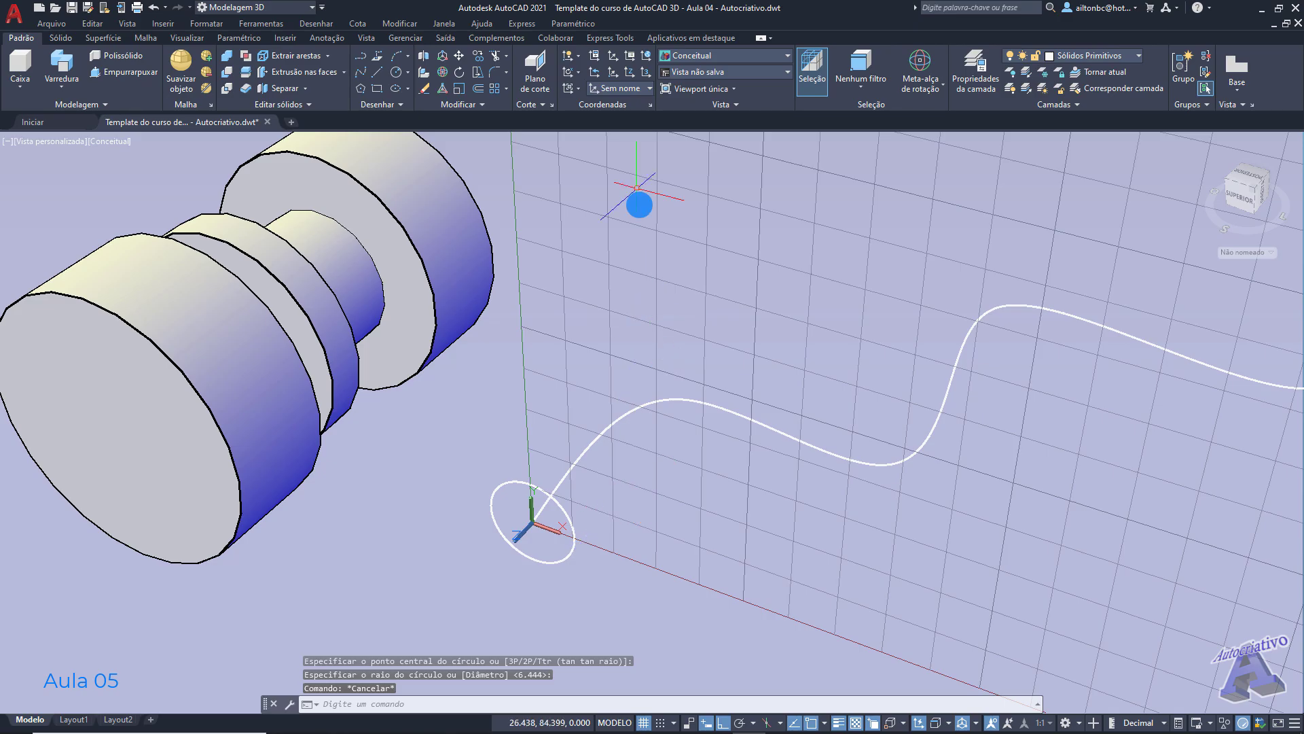
pyautogui.click(646, 56)
# Step: Rotate the circle about the vertical Z axis through its centre so that it stands oblique to the spline
pyautogui.keyDown('shift'); pyautogui.moveTo(611, 512); pyautogui.dragTo(485, 568, button='middle'); pyautogui.keyUp('shift')
pyautogui.click(482, 534)
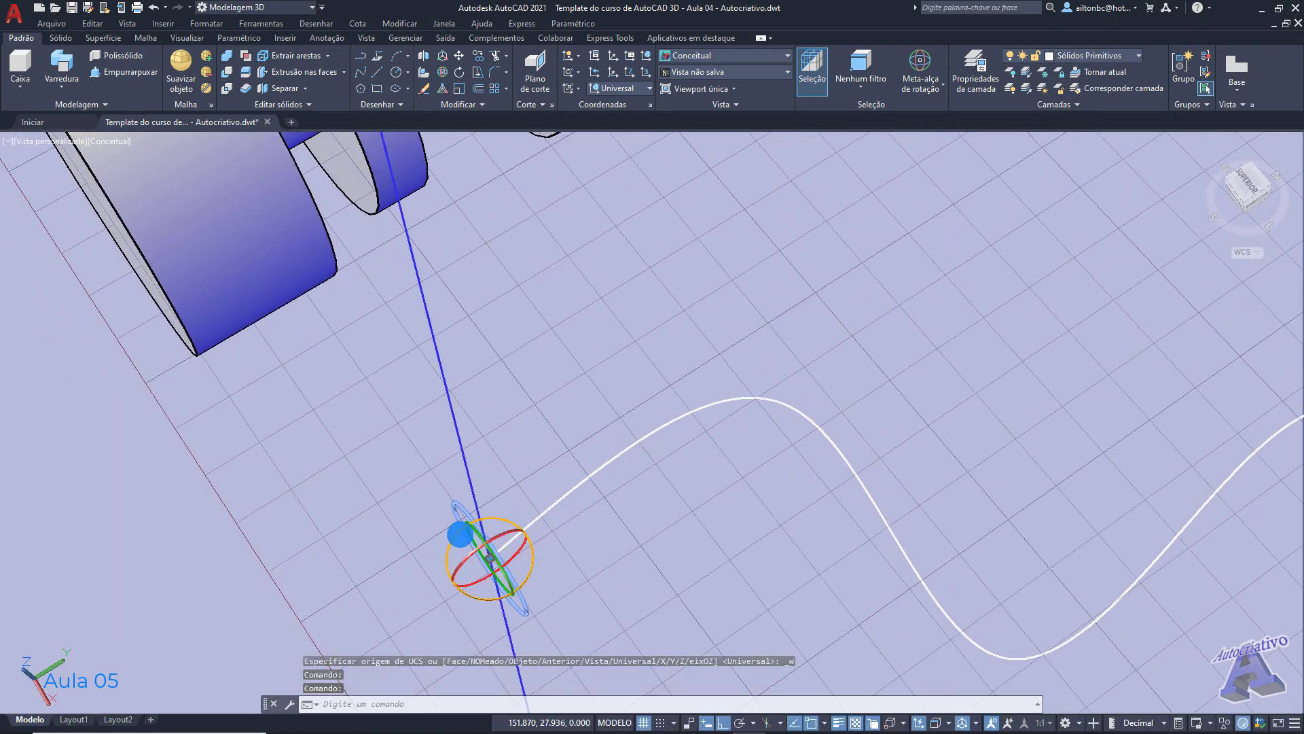
pyautogui.click(457, 537)
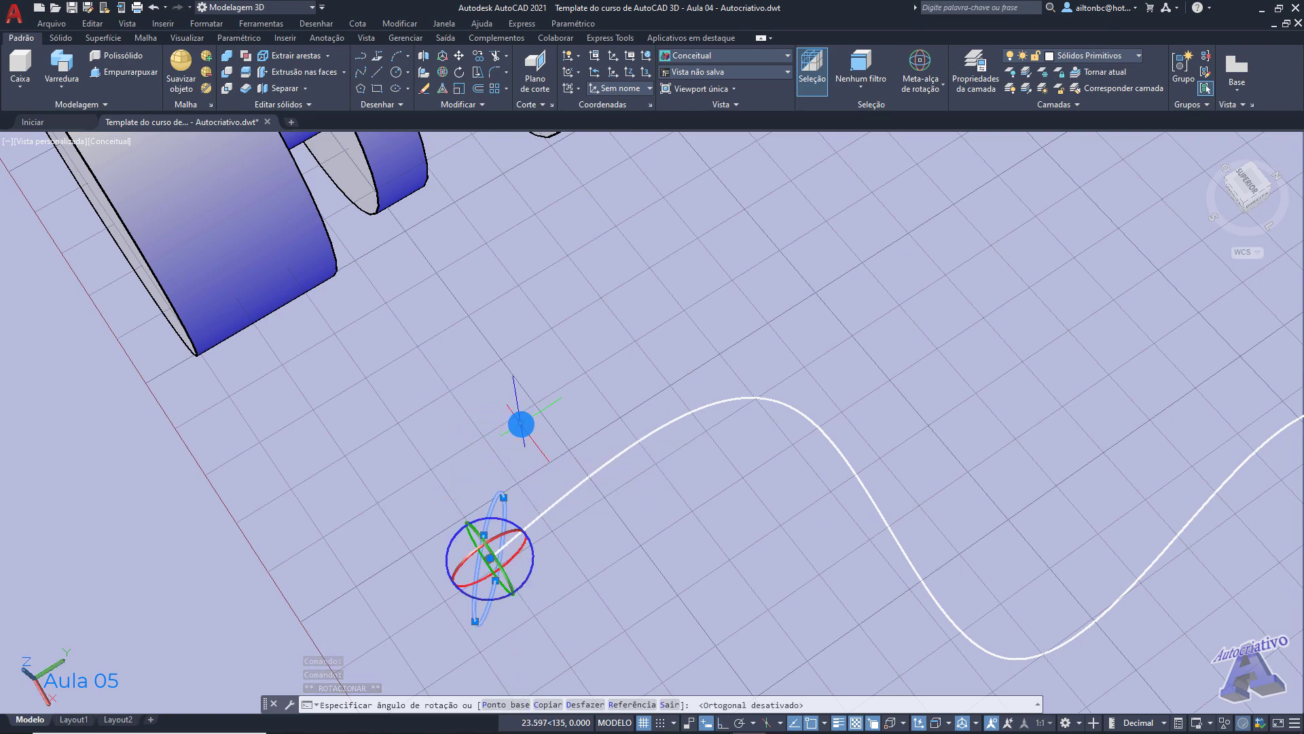
pyautogui.press('Escape')
pyautogui.keyDown('shift'); pyautogui.moveTo(540, 586); pyautogui.dragTo(169, 119, button='middle'); pyautogui.keyUp('shift')
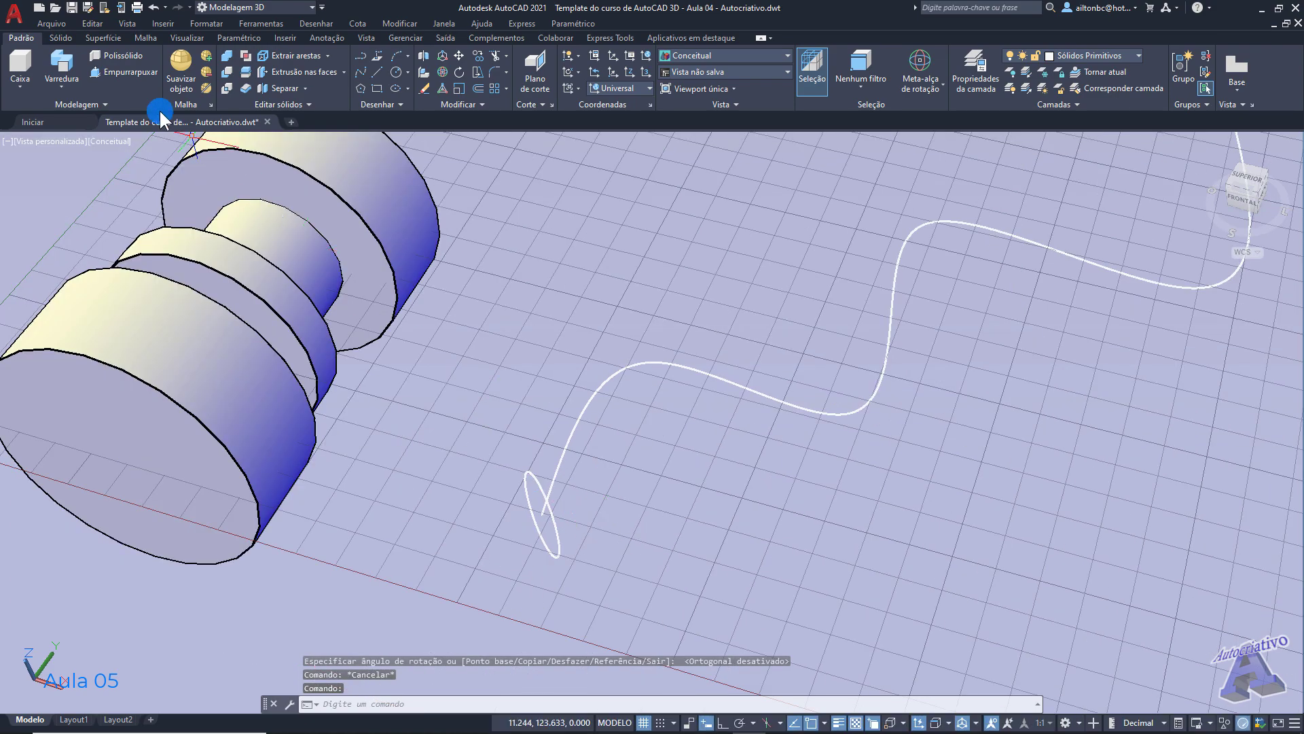
# Step: Try twice to sweep the rotated circle along the wavy spline
pyautogui.click(61, 60)
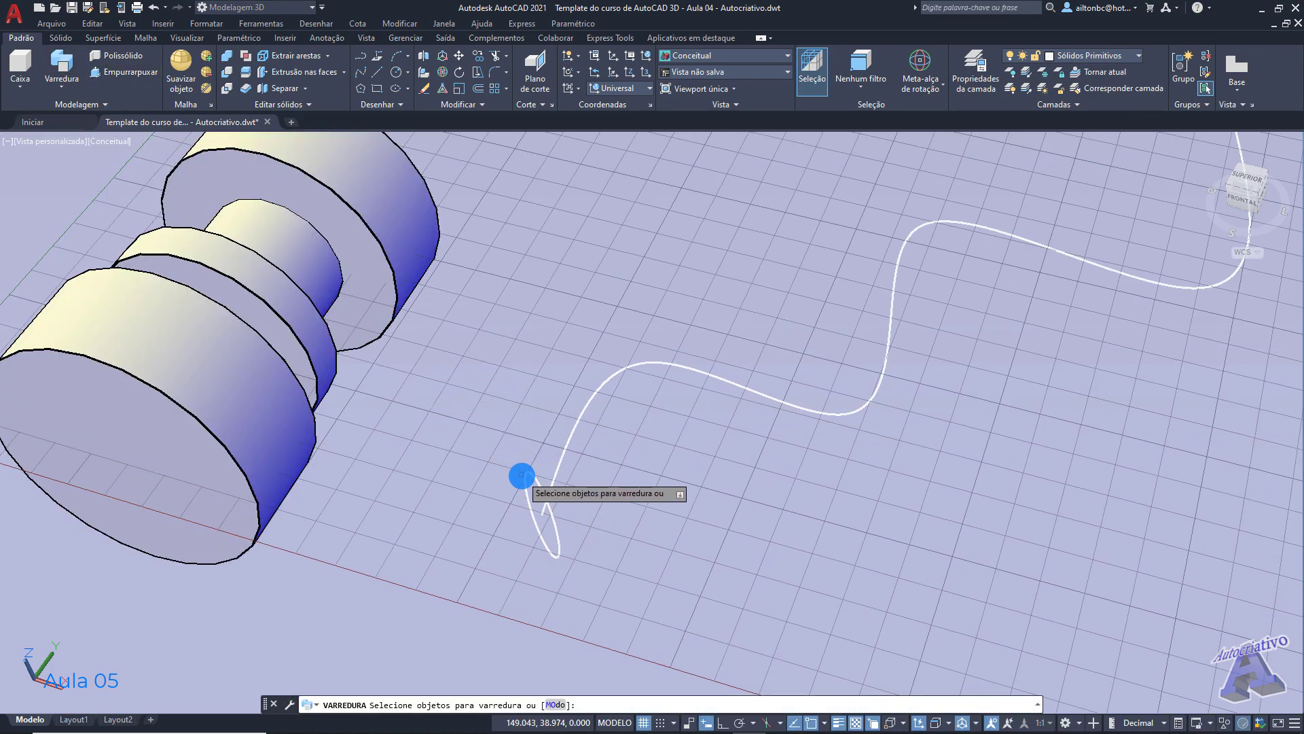
pyautogui.click(527, 476)
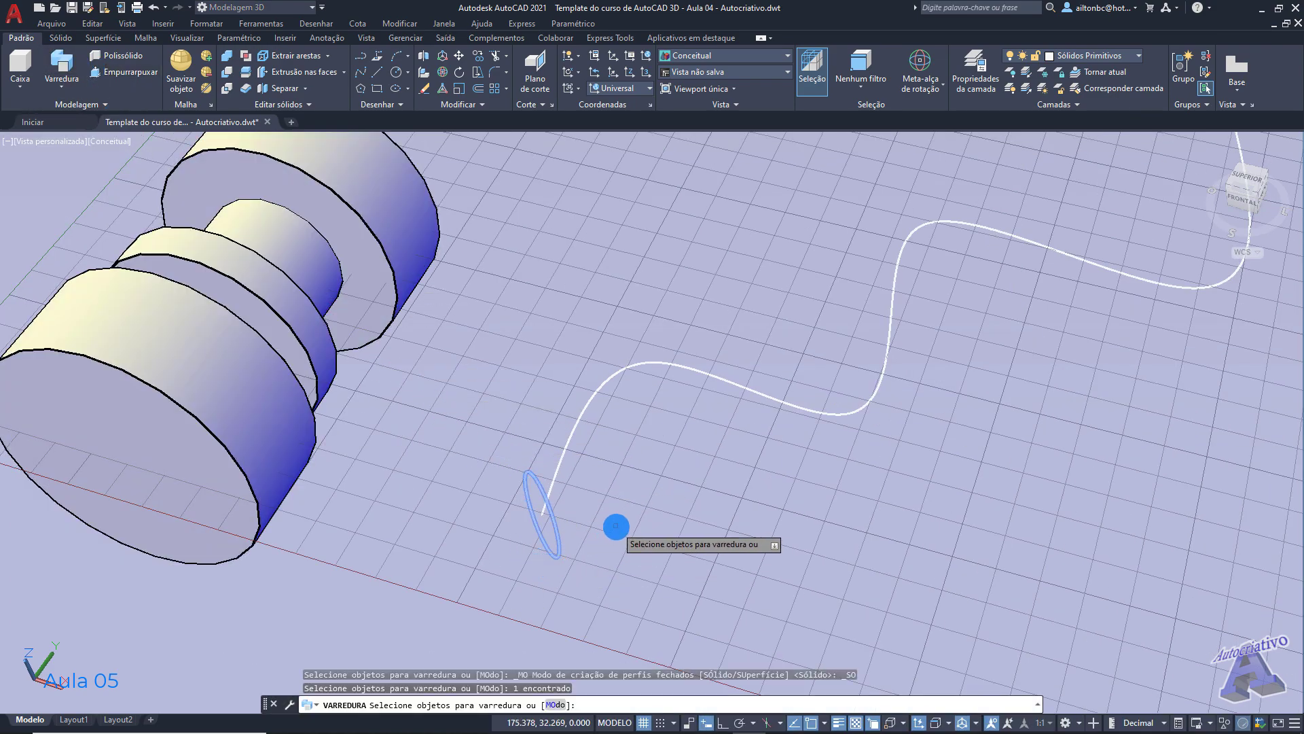
pyautogui.press('Return')
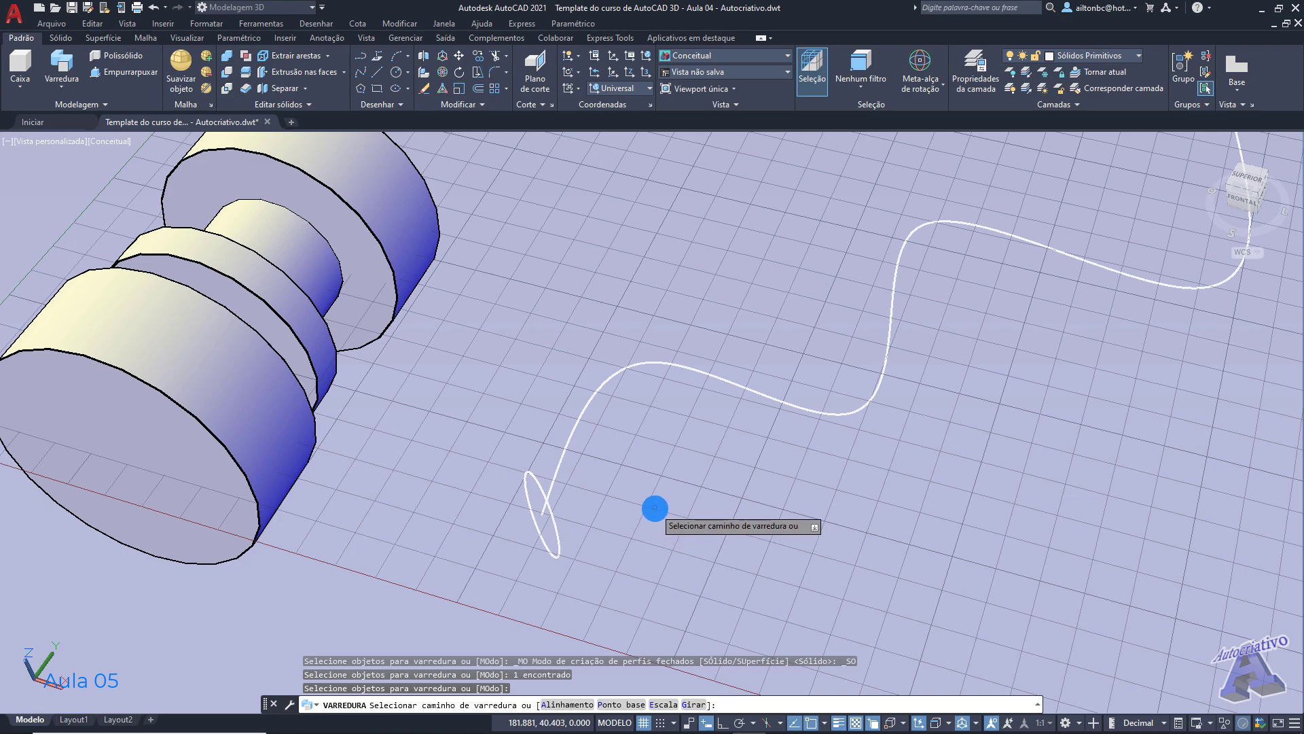
pyautogui.click(565, 447)
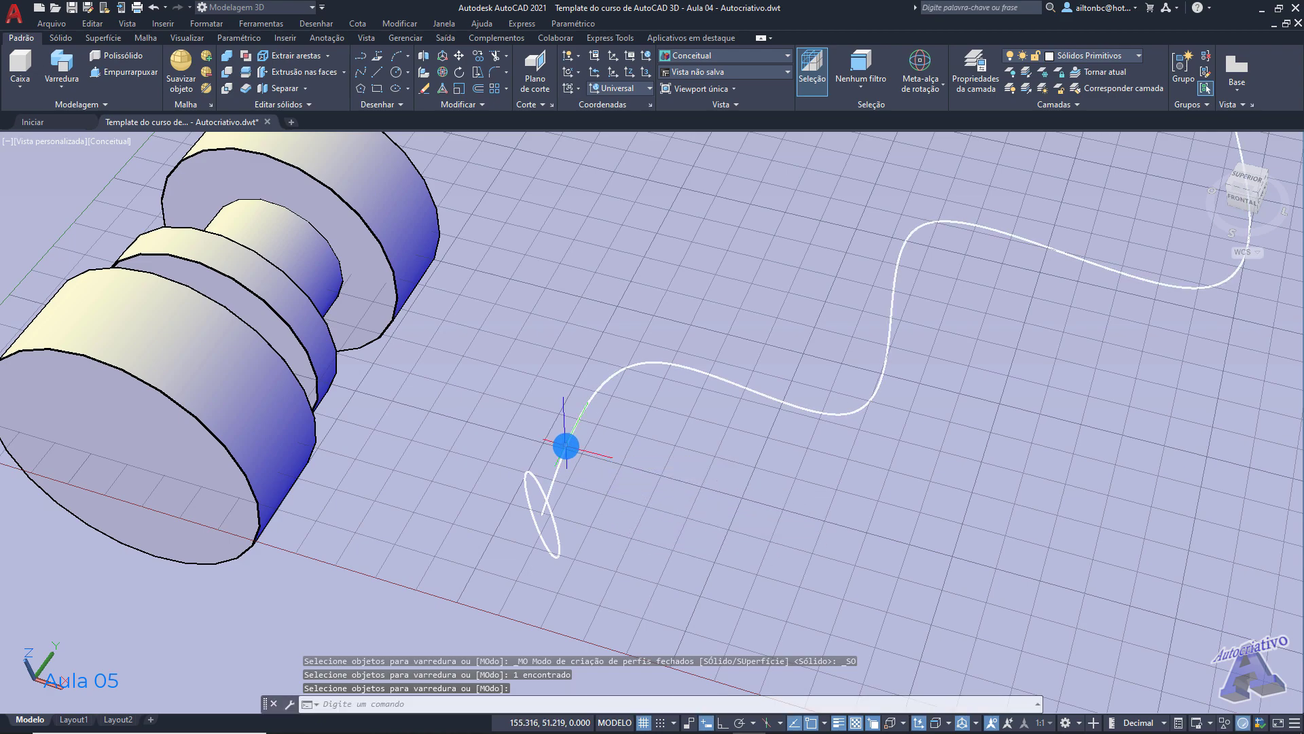
pyautogui.moveTo(614, 472); pyautogui.dragTo(570, 495, button='middle')
pyautogui.scroll(2, 672, 551)
pyautogui.click(62, 64)
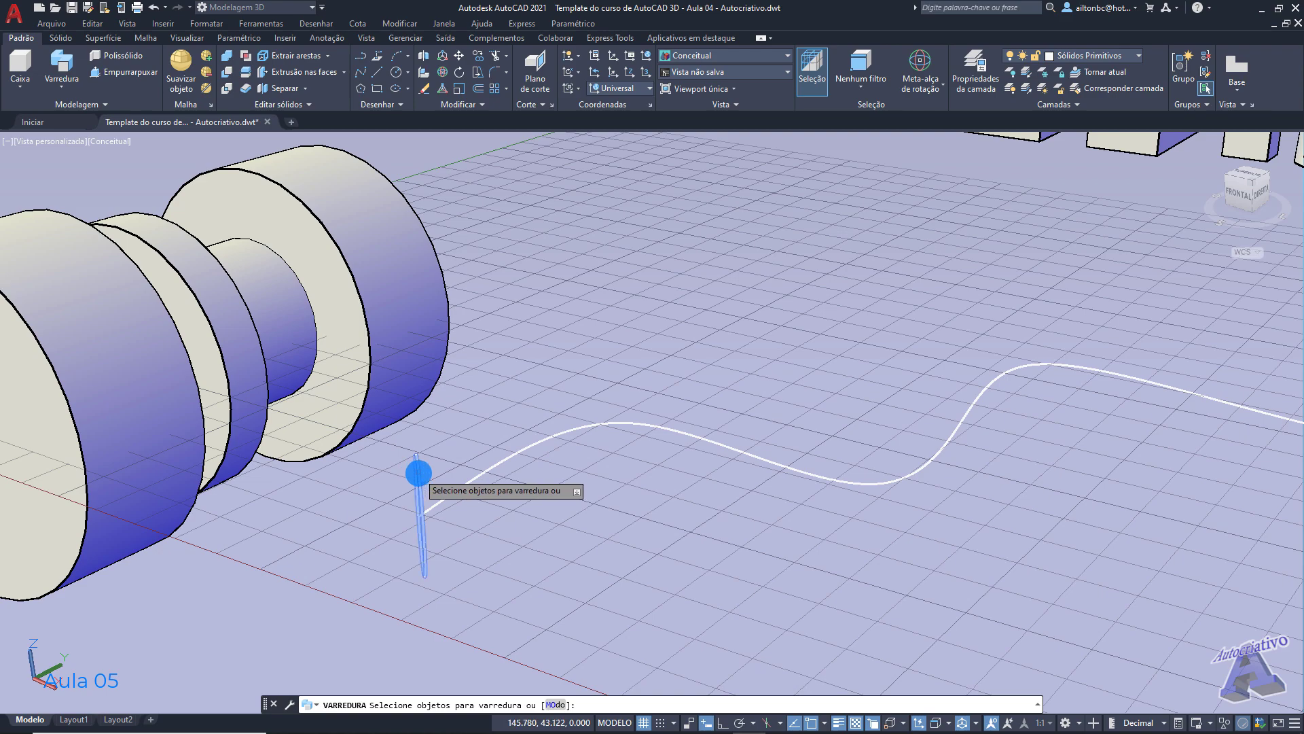
pyautogui.click(418, 473)
pyautogui.press('Return')
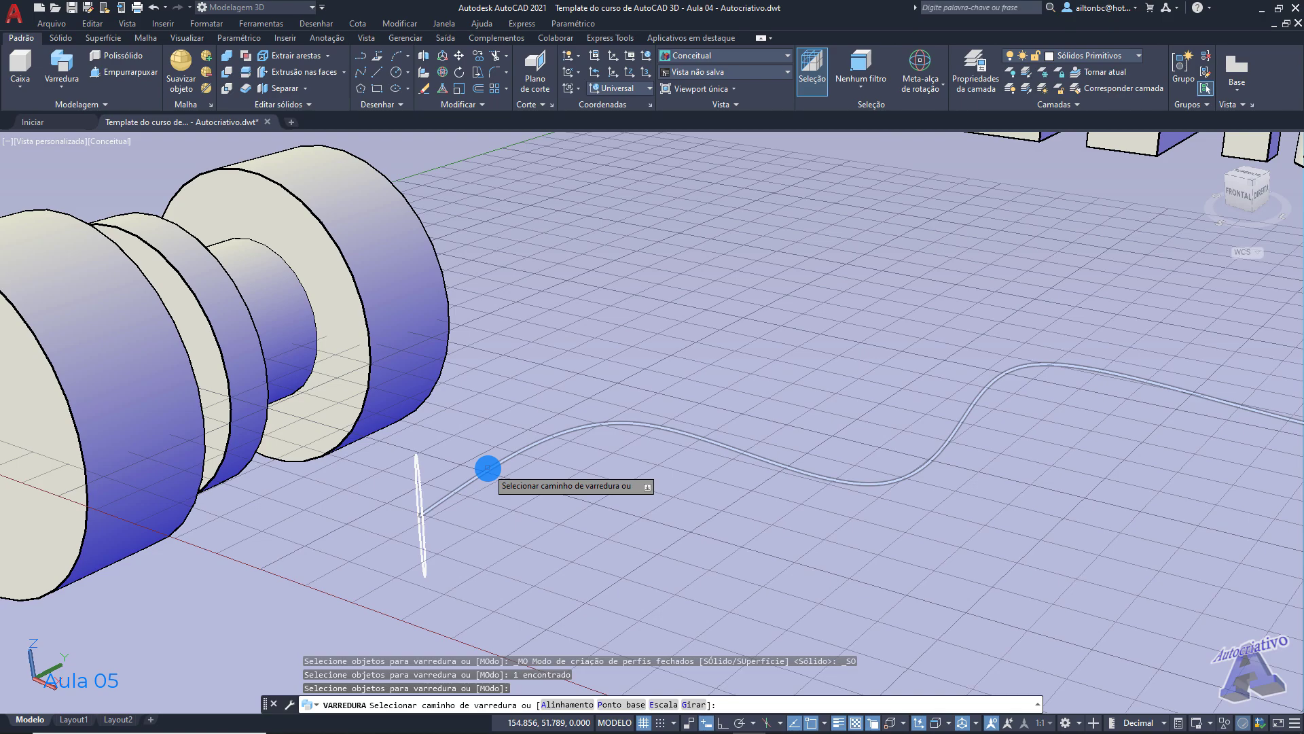
pyautogui.click(488, 468)
# Step: Scale the circle down uniformly with the scale gizmo, by a factor of about 0.28
pyautogui.keyDown('shift'); pyautogui.moveTo(495, 466); pyautogui.dragTo(466, 539, button='middle'); pyautogui.keyUp('shift')
pyautogui.click(441, 524)
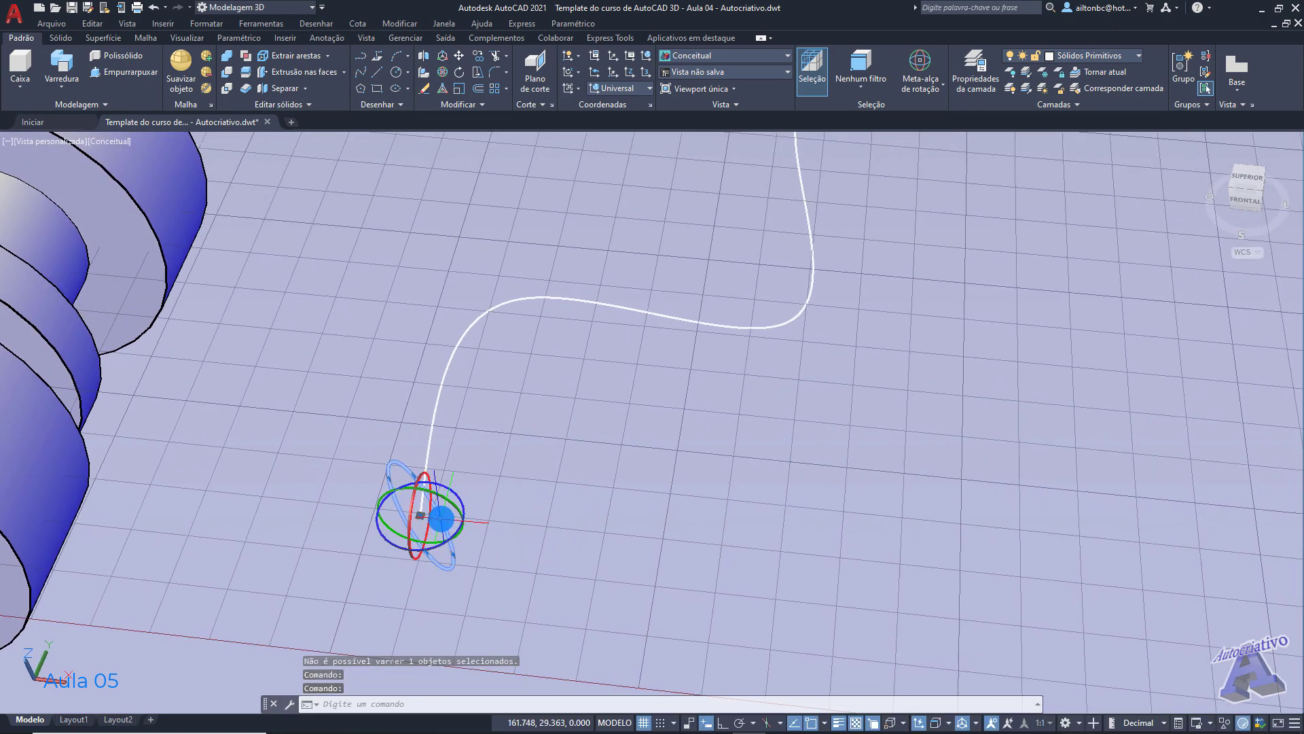
pyautogui.scroll(3, 440, 520)
pyautogui.keyDown('shift'); pyautogui.moveTo(281, 580); pyautogui.dragTo(458, 476, button='middle'); pyautogui.keyUp('shift')
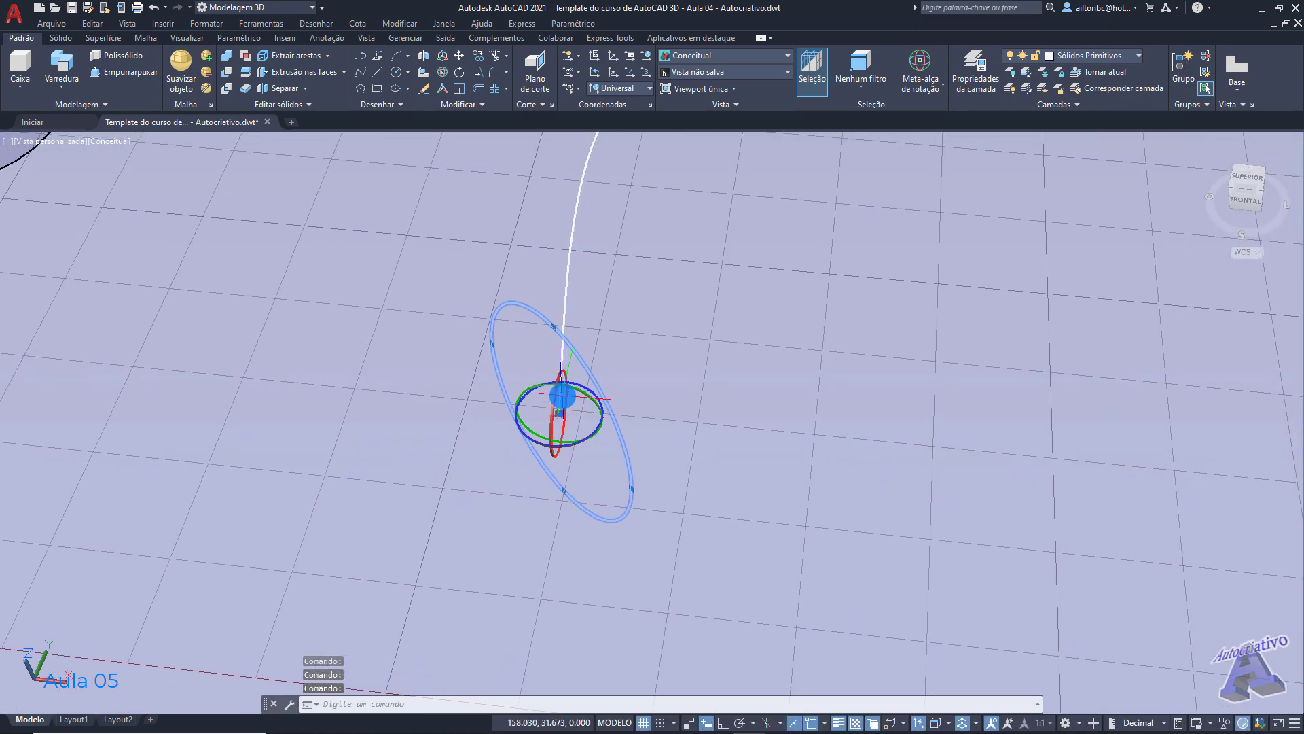
pyautogui.rightClick(562, 396)
pyautogui.click(604, 435)
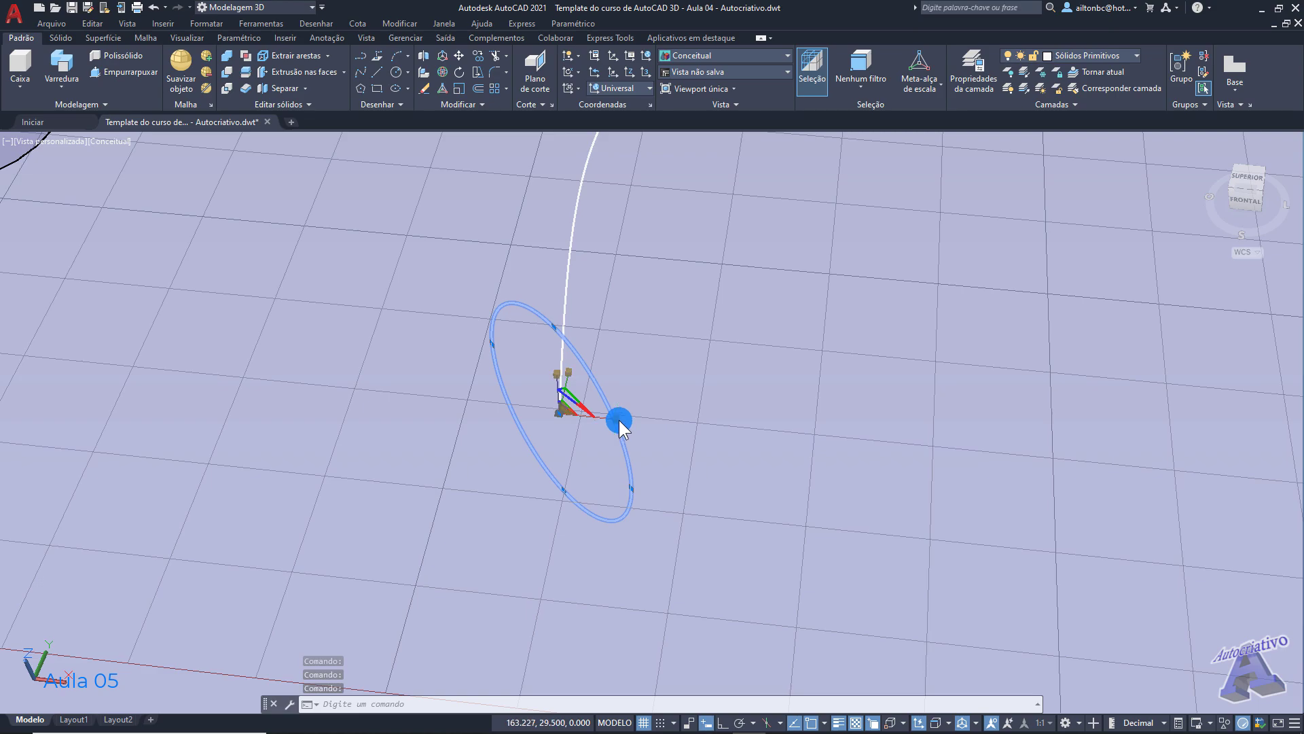
pyautogui.click(618, 420)
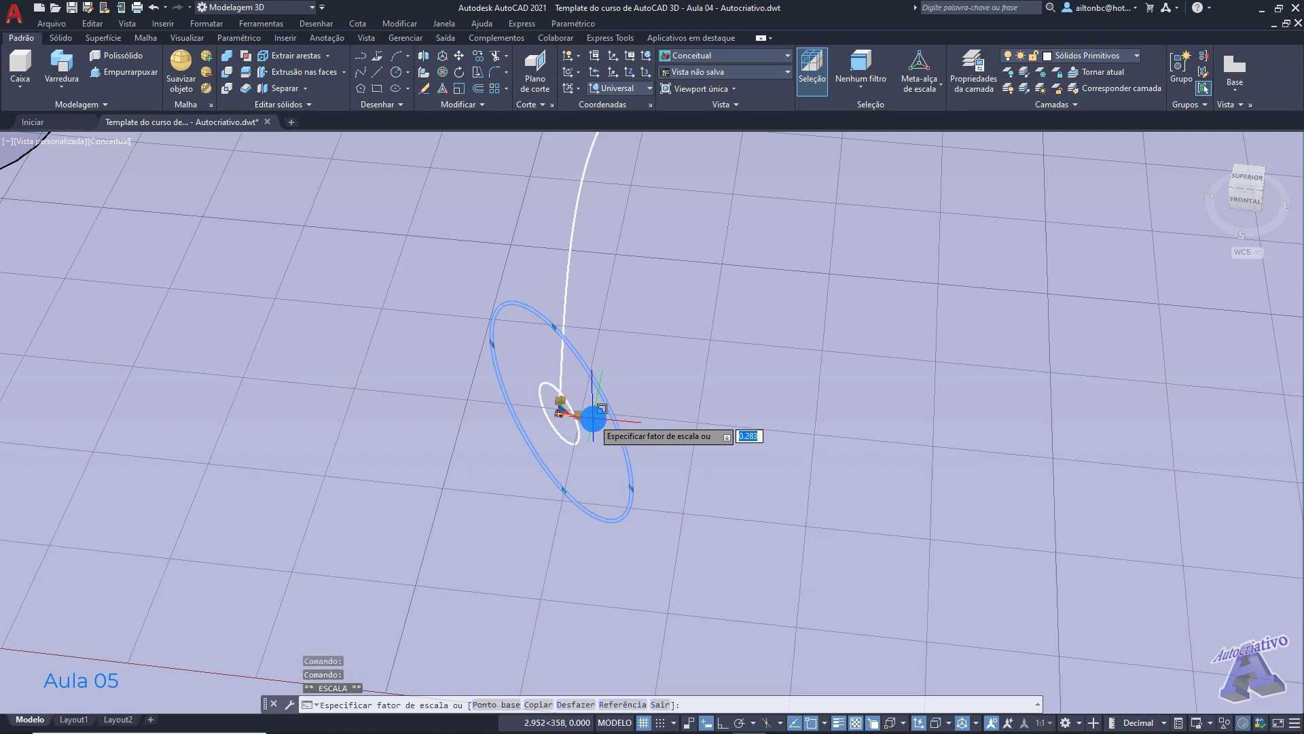
pyautogui.click(601, 408)
pyautogui.press('Escape')
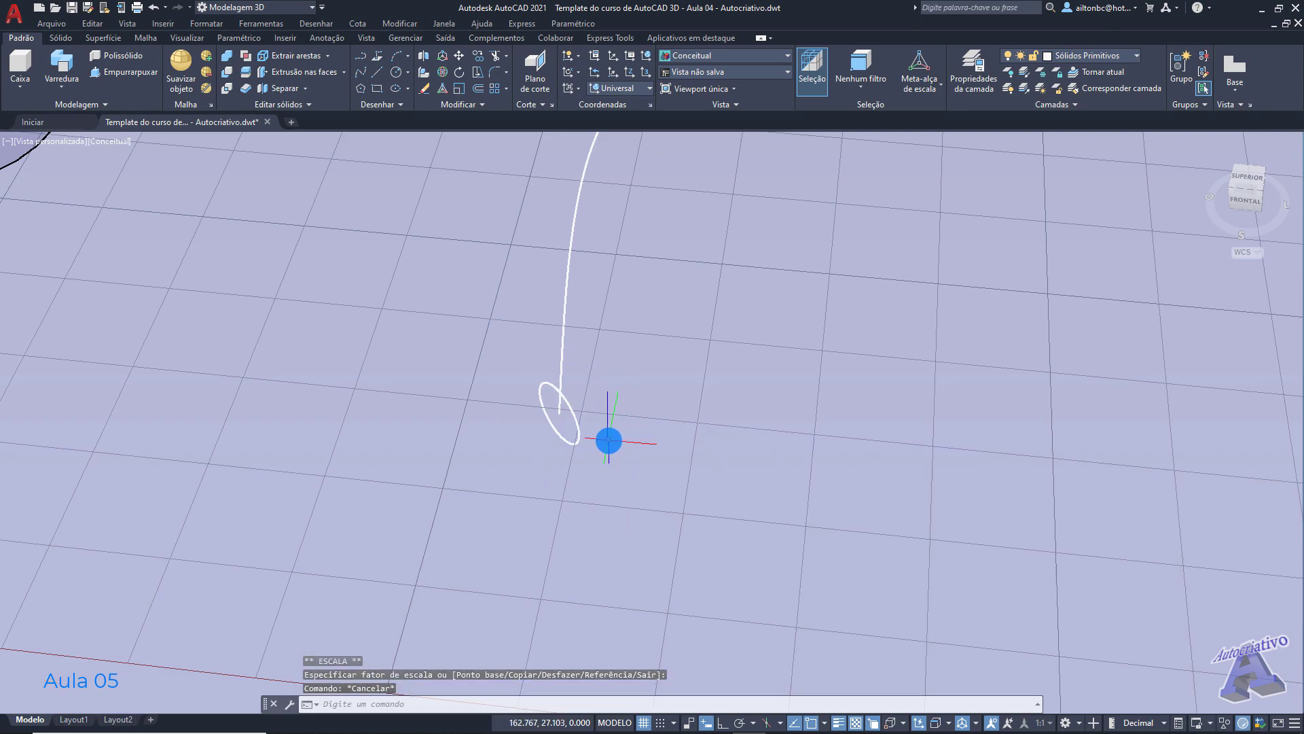
# Step: Sweep the reduced, oblique circle along the wavy spline and inspect the resulting tube
pyautogui.scroll(-4, 615, 461)
pyautogui.click(61, 68)
pyautogui.click(579, 514)
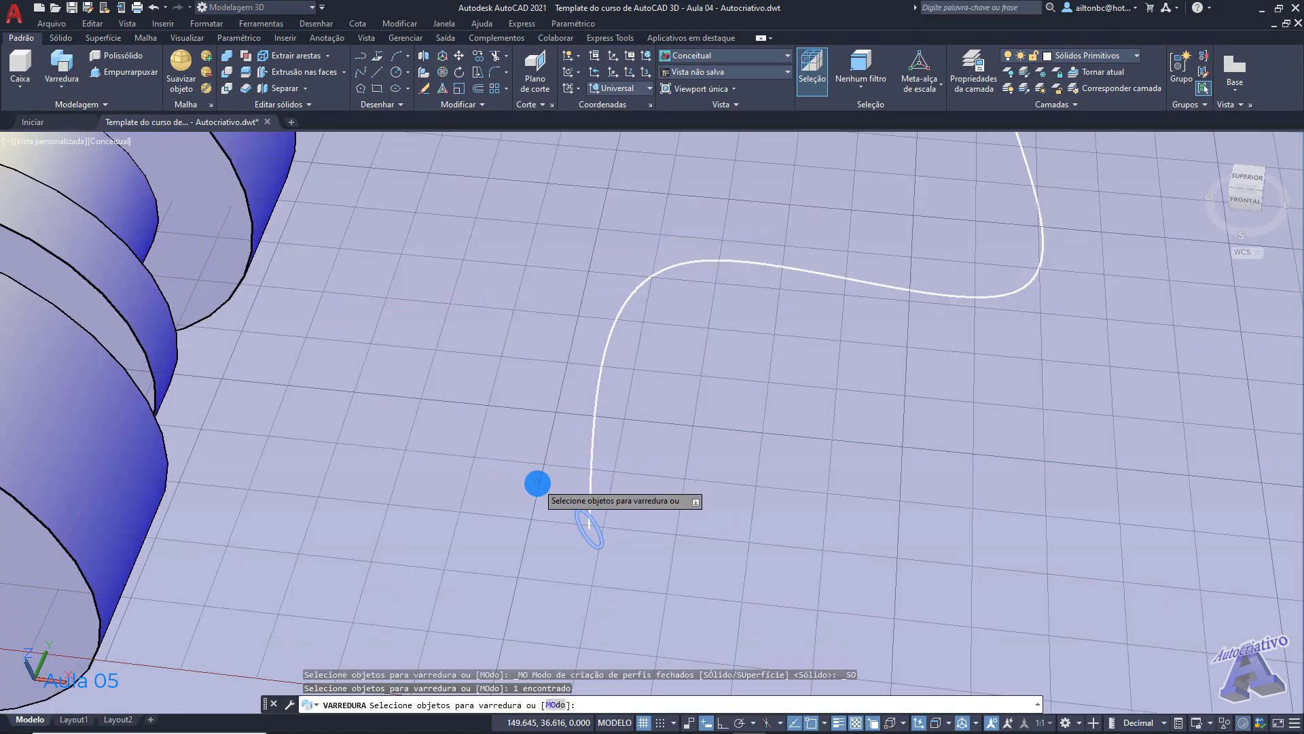
pyautogui.press('Return')
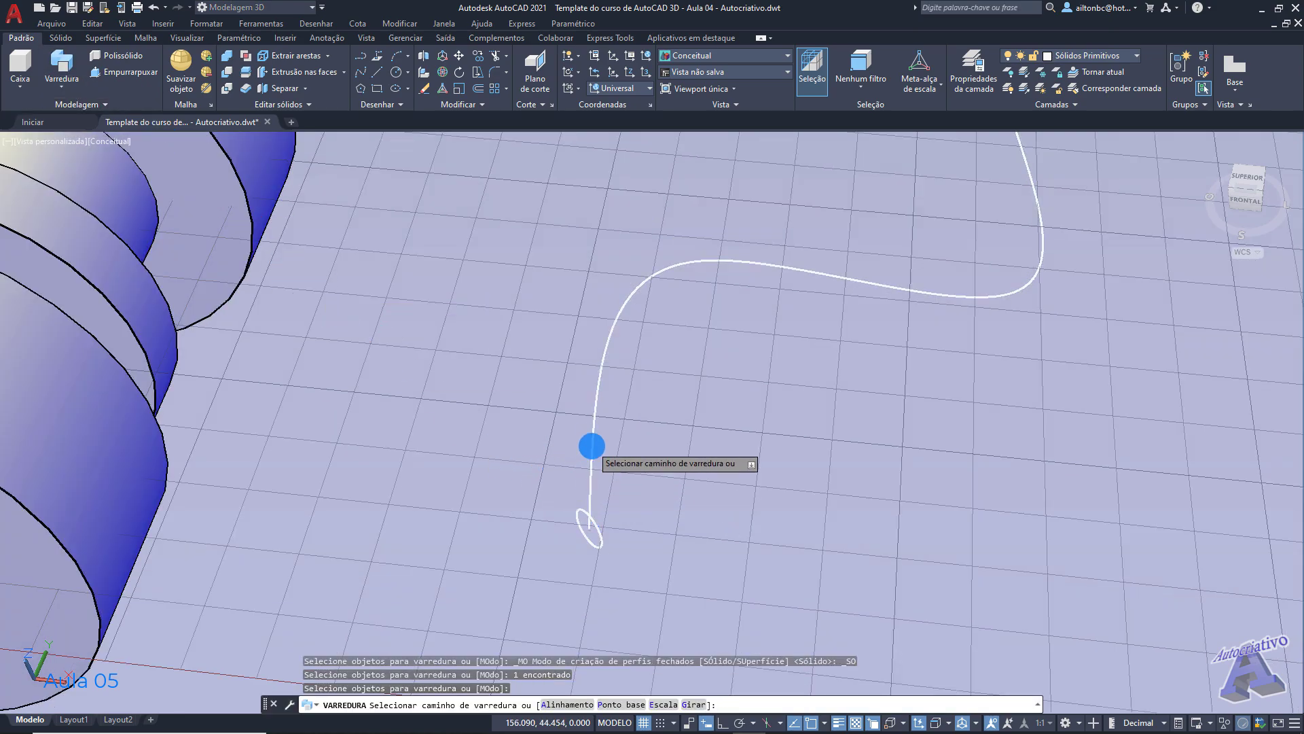
pyautogui.click(591, 445)
pyautogui.scroll(-3, 686, 457)
pyautogui.keyDown('shift'); pyautogui.moveTo(679, 472); pyautogui.dragTo(635, 454, button='middle'); pyautogui.keyUp('shift')
pyautogui.scroll(2, 603, 490)
pyautogui.scroll(1, 602, 491)
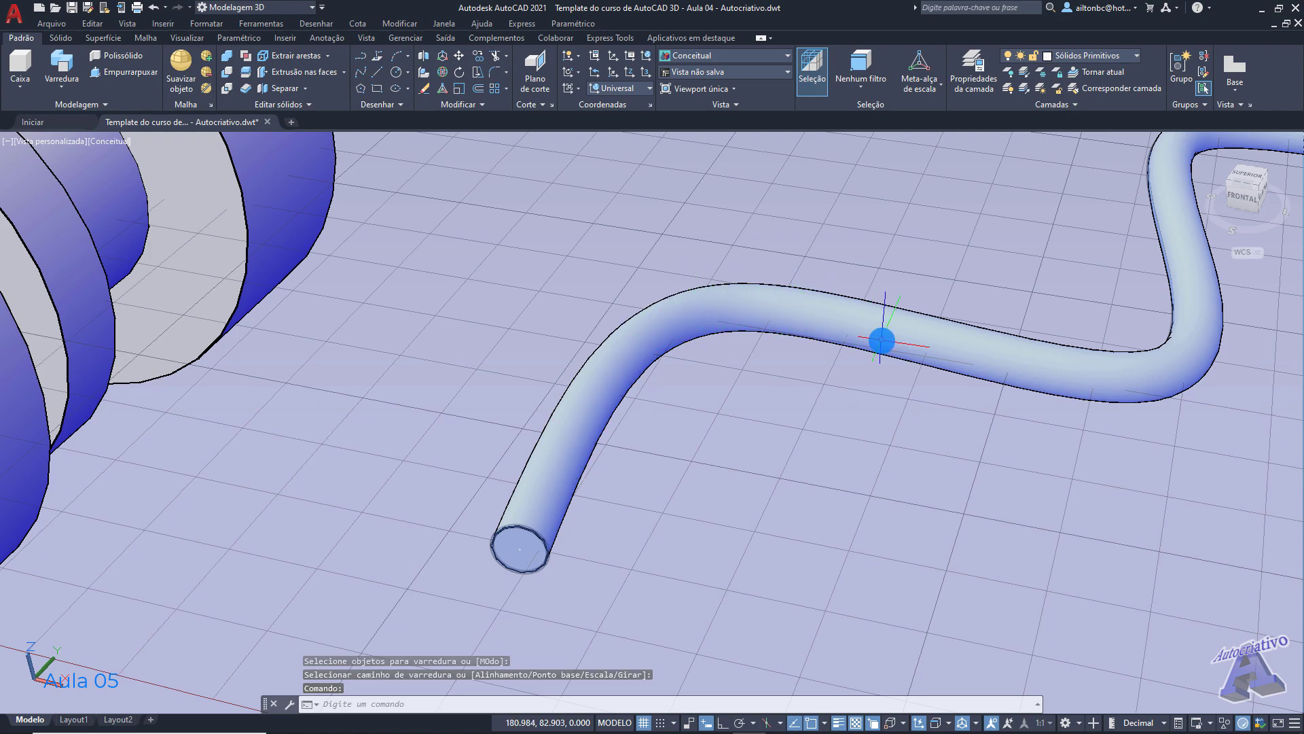
pyautogui.keyDown('shift'); pyautogui.moveTo(1139, 270); pyautogui.dragTo(1036, 405, button='middle'); pyautogui.keyUp('shift')
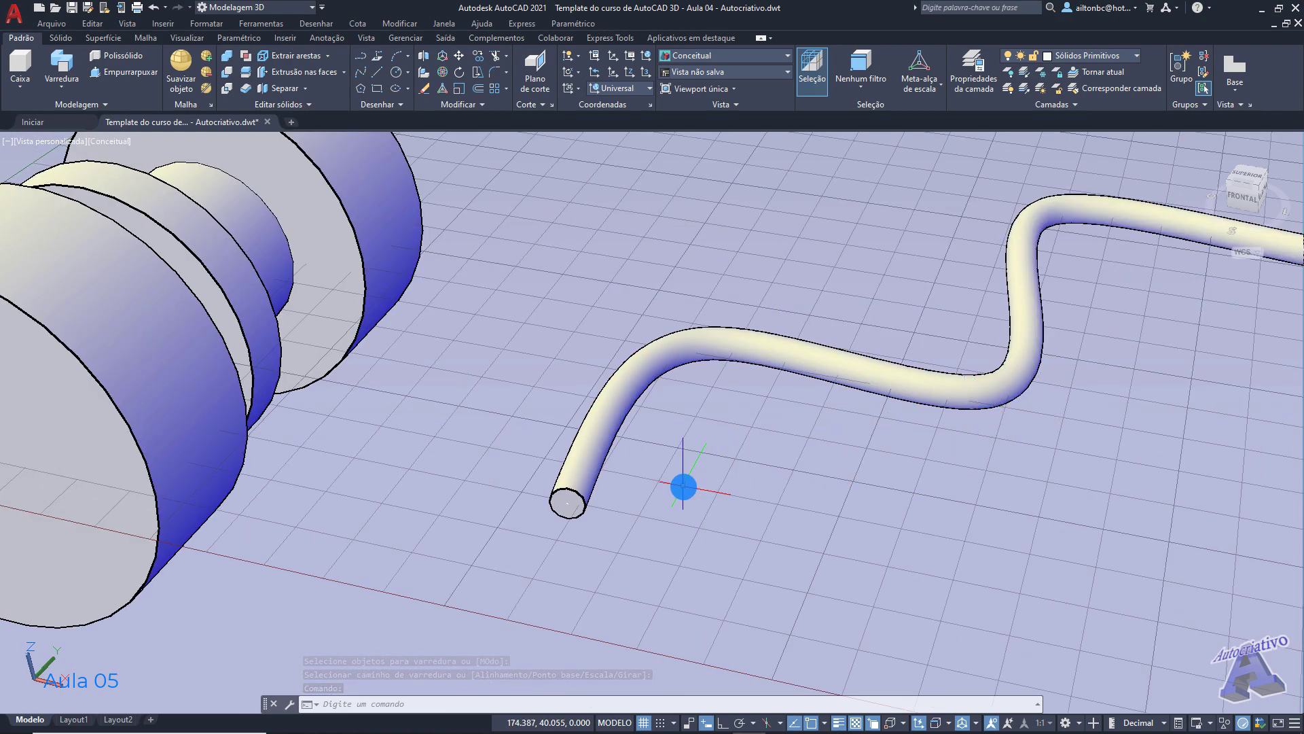
# Step: Undo the view changes and the sweep of the reduced circle
pyautogui.hotkey('ctrl', 'z')
pyautogui.hotkey('ctrl', 'z')
pyautogui.hotkey('ctrl', 'z')
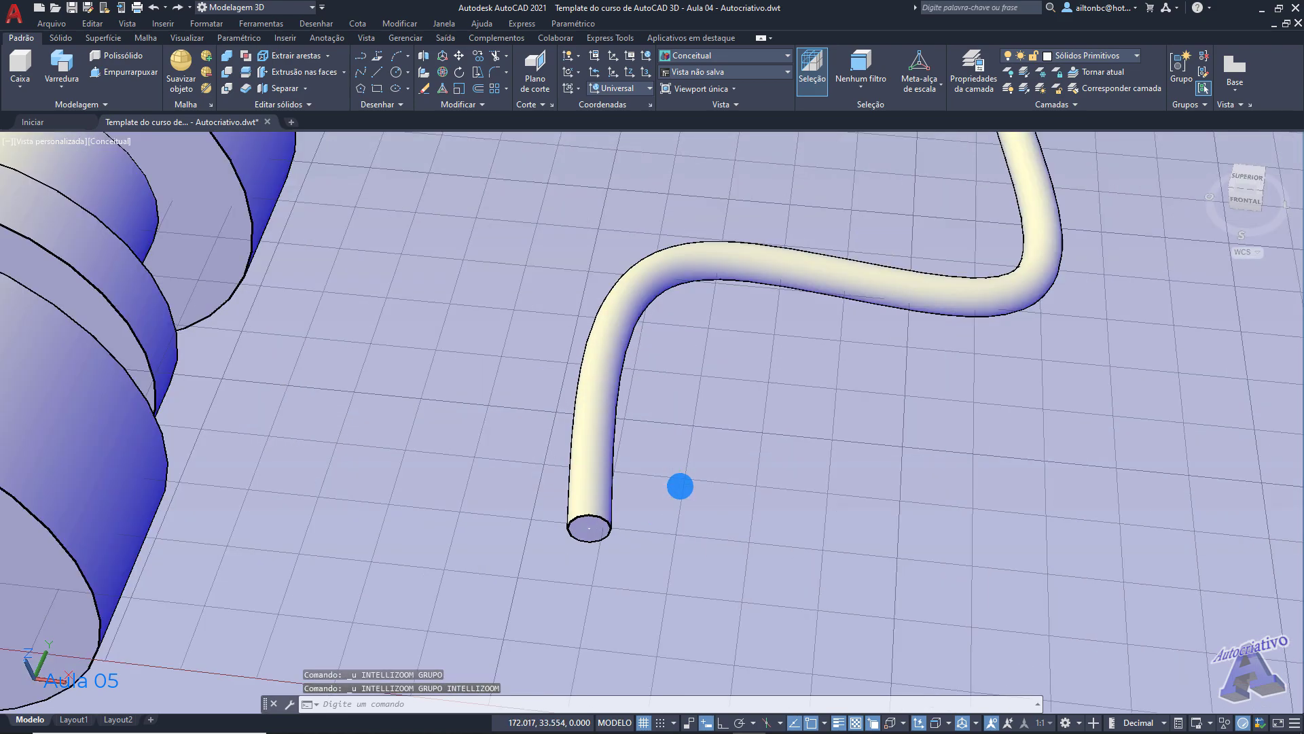
# Step: Sweep the reduced circle along the wavy spline with perpendicular profile alignment set to Não, and inspect the result
pyautogui.click(61, 64)
pyautogui.click(577, 512)
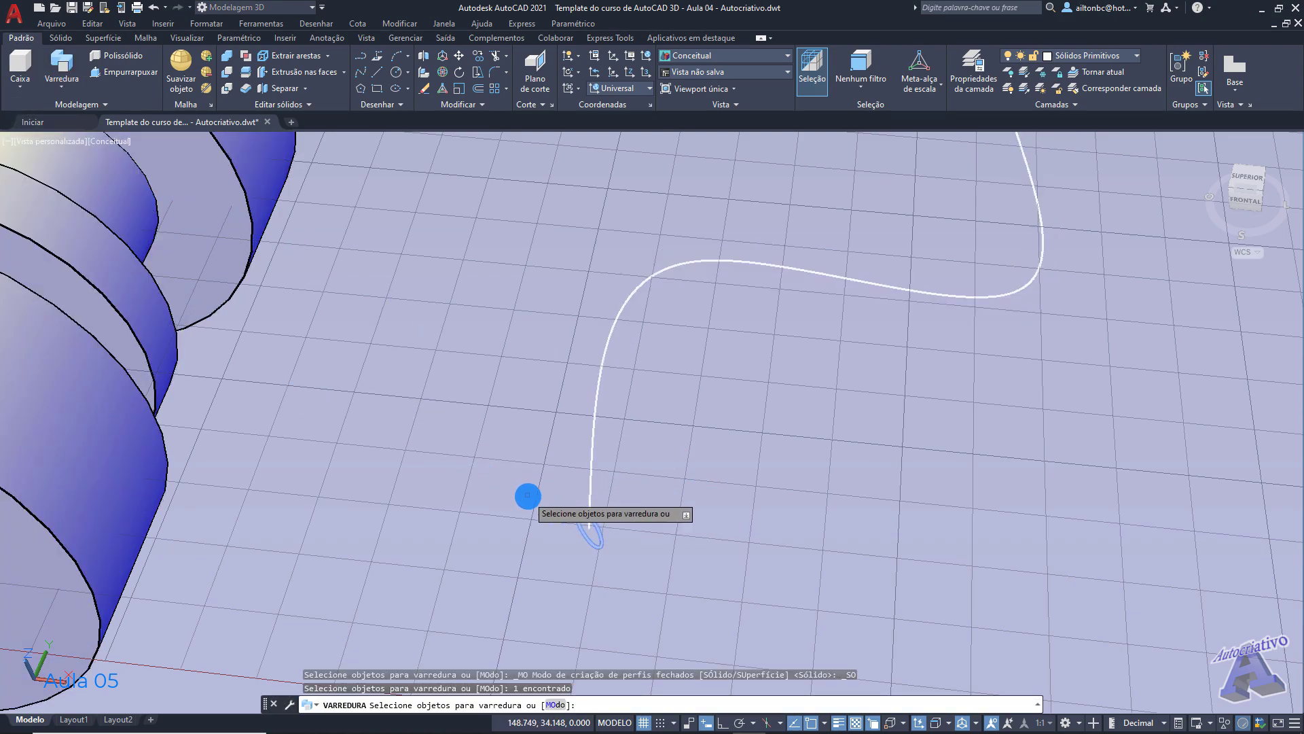
pyautogui.press('Return')
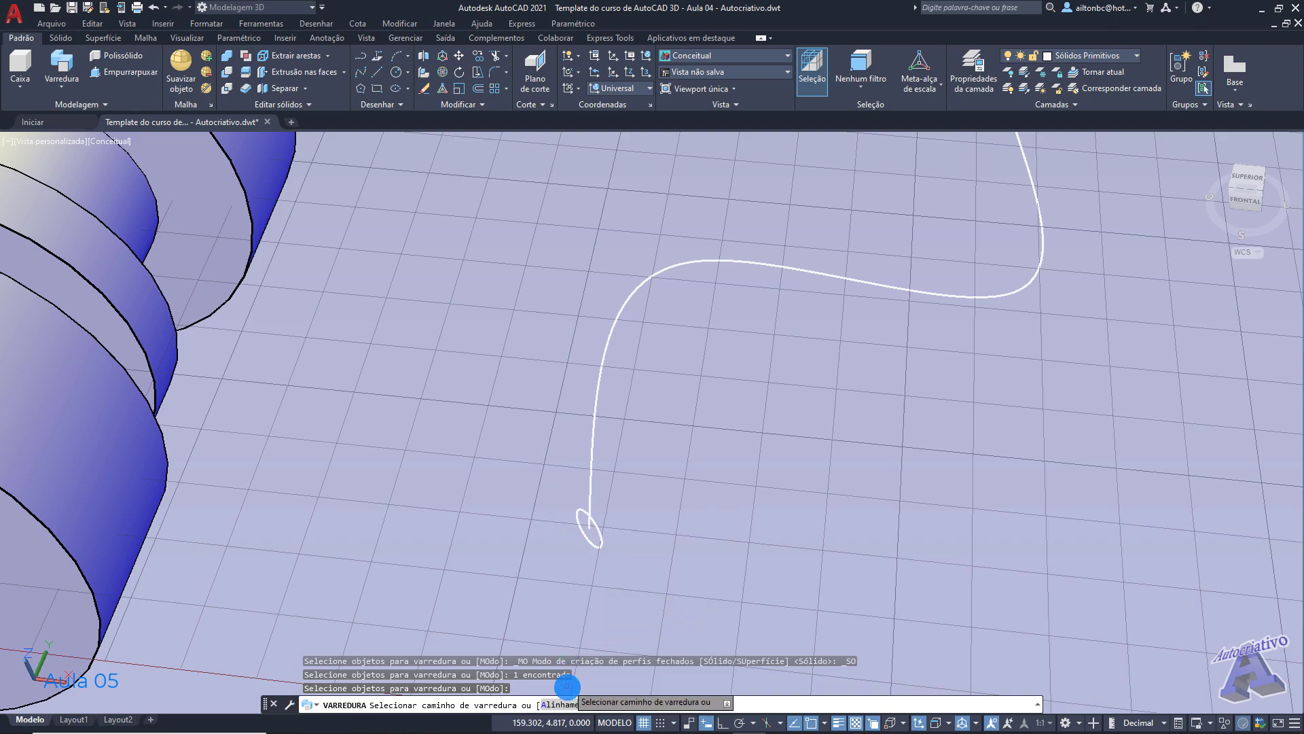
pyautogui.click(568, 705)
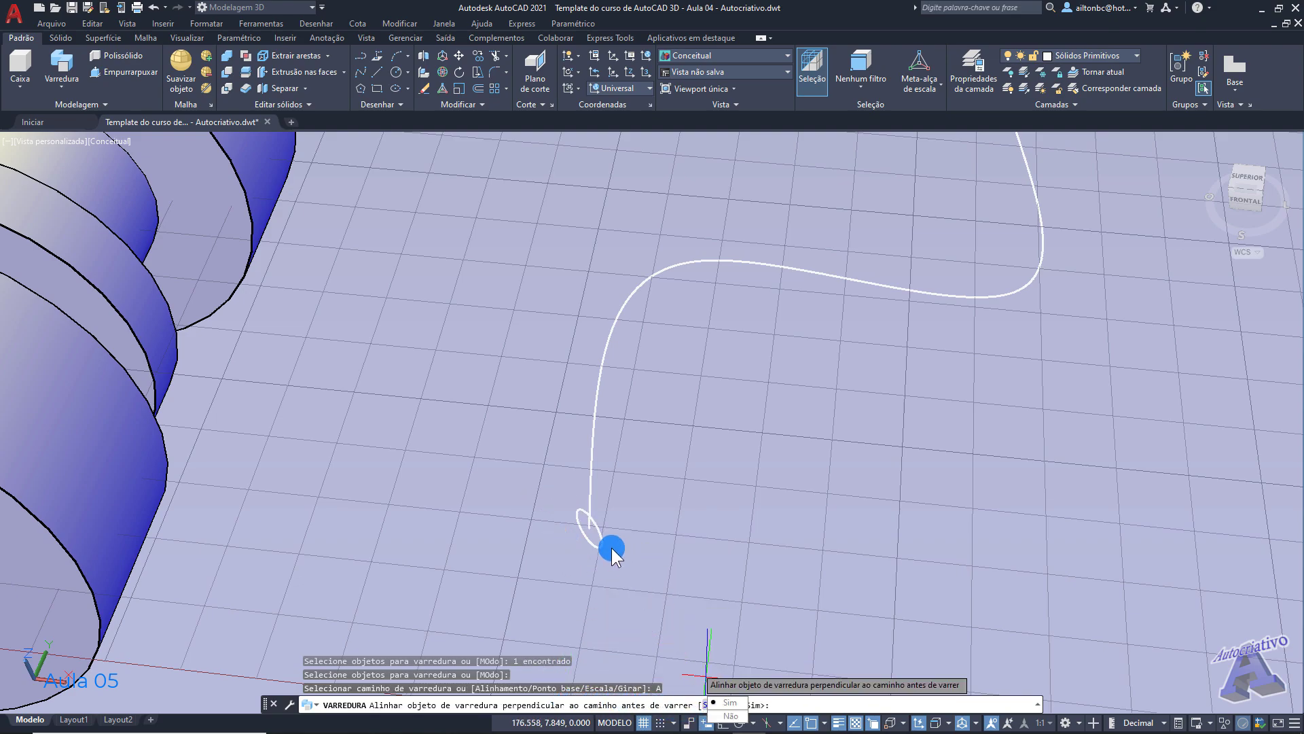
pyautogui.click(730, 715)
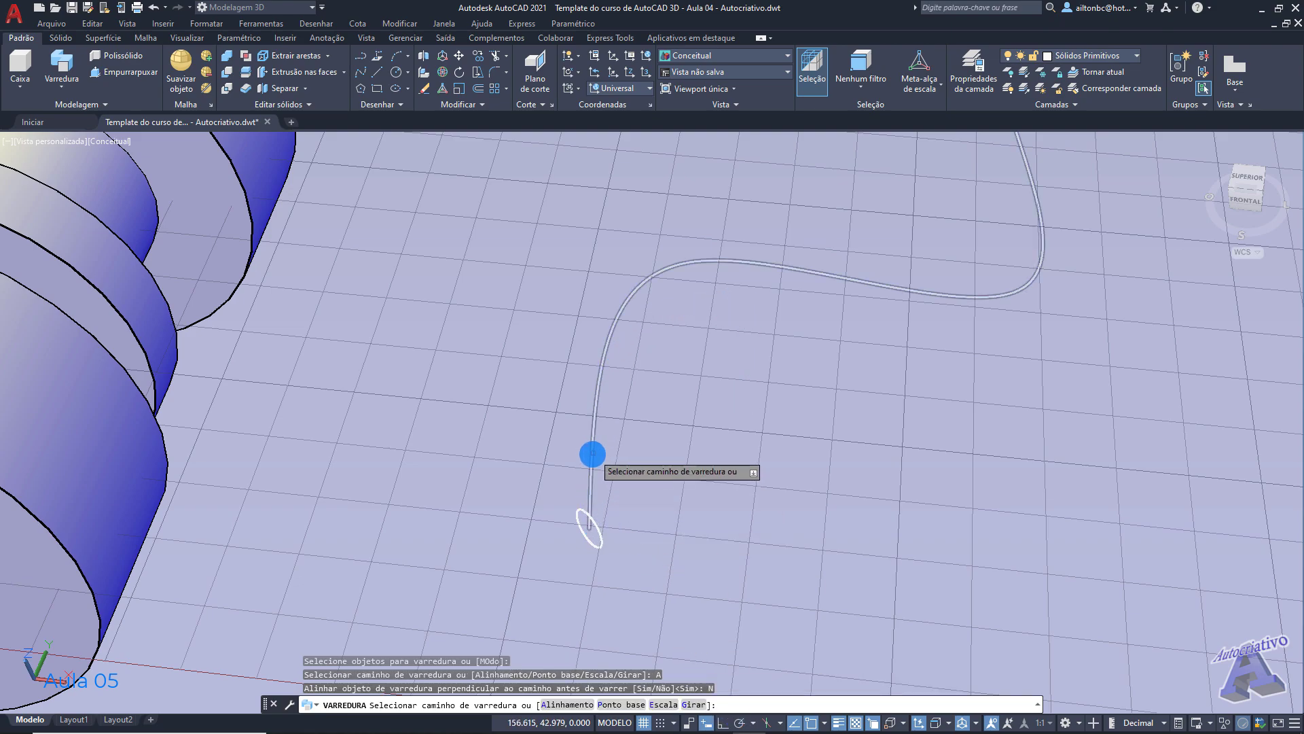
pyautogui.click(591, 452)
pyautogui.keyDown('shift'); pyautogui.moveTo(664, 479); pyautogui.dragTo(640, 508, button='middle'); pyautogui.keyUp('shift')
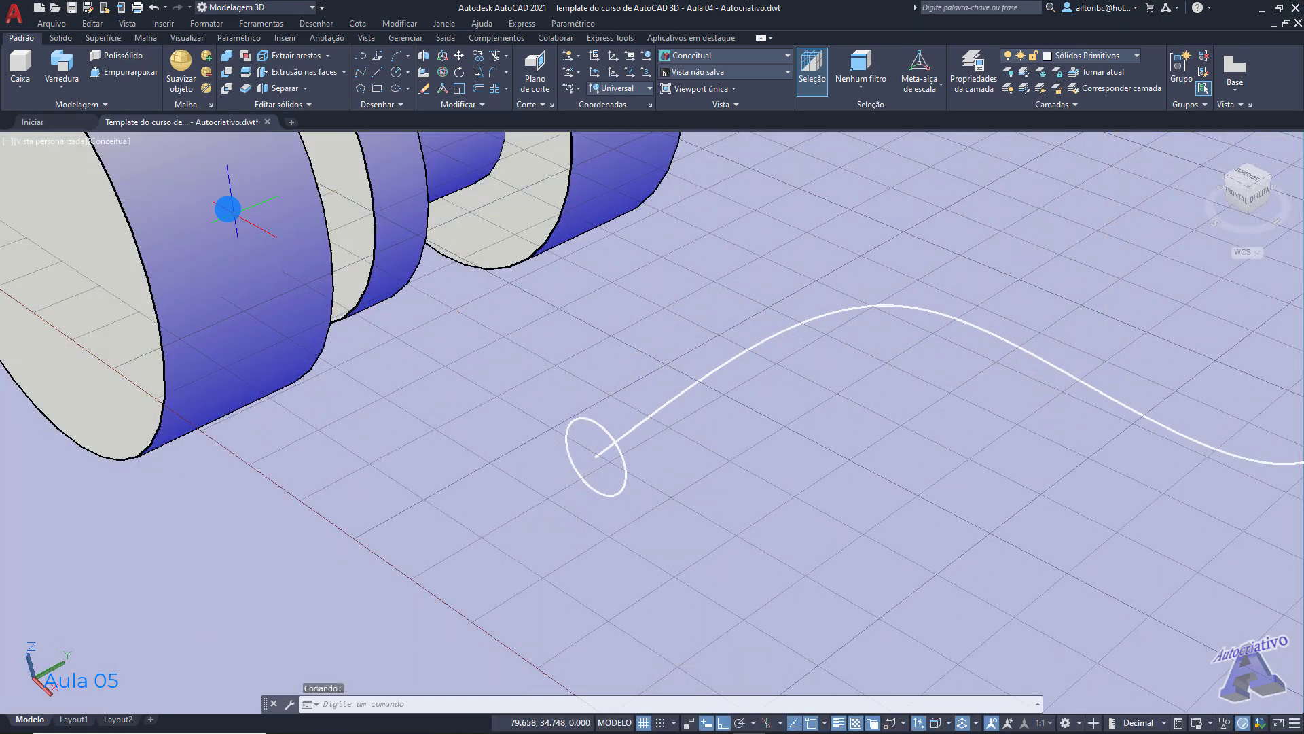
# Step: Try to sweep the circle along the wavy spline, picking the path with the PIntersecção option (pi) and a crossing polygon
pyautogui.click(60, 68)
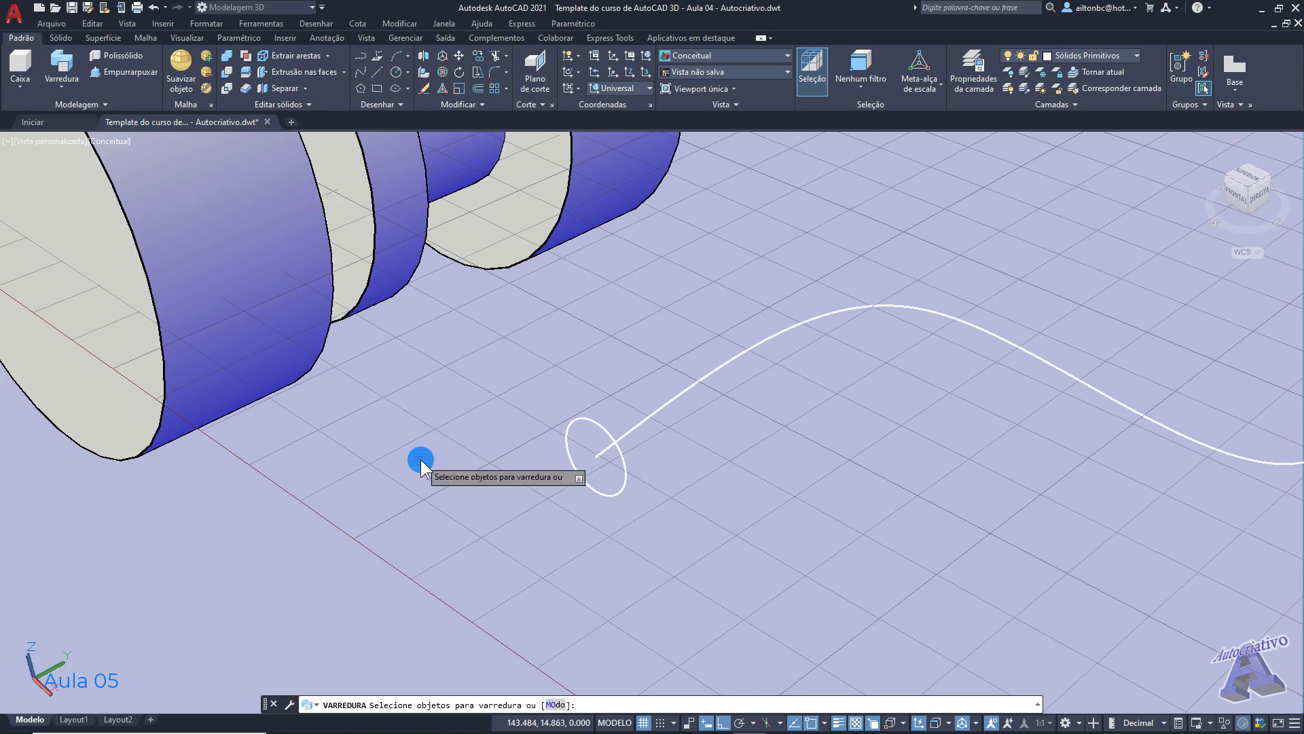
pyautogui.click(590, 489)
pyautogui.press('Return')
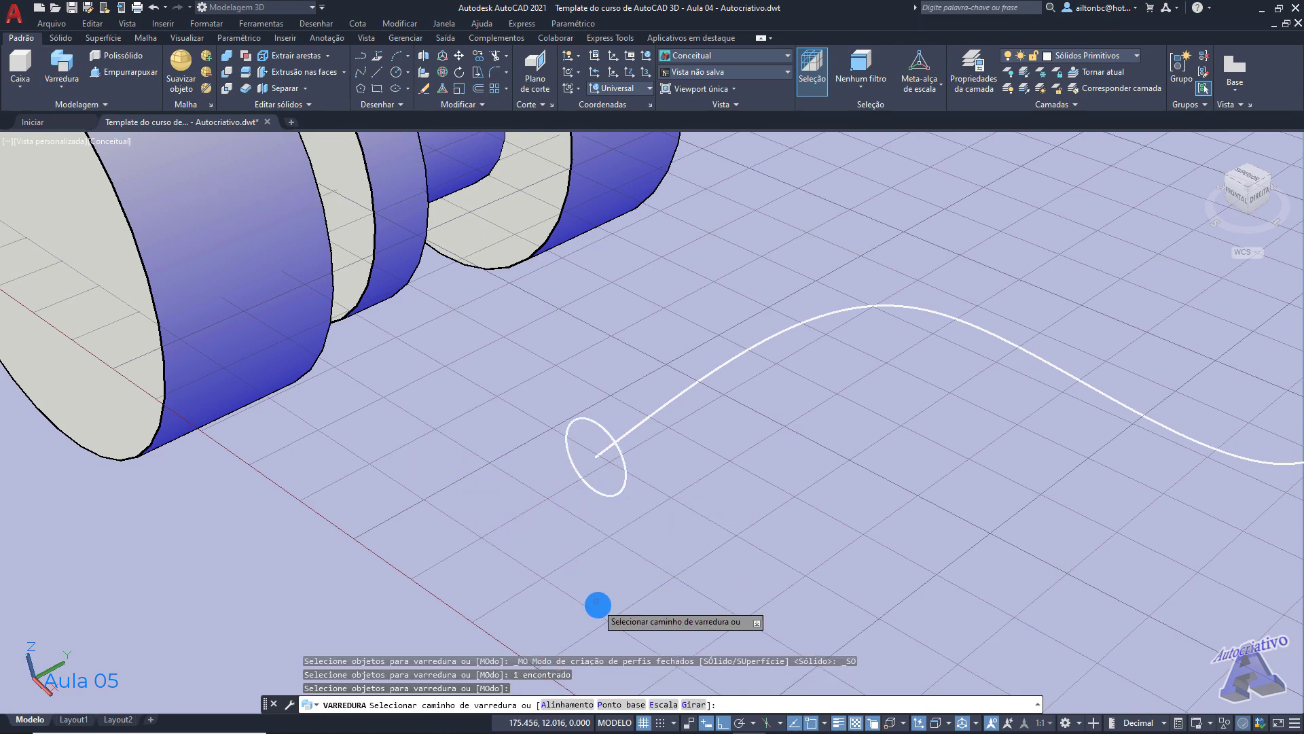
pyautogui.click(618, 704)
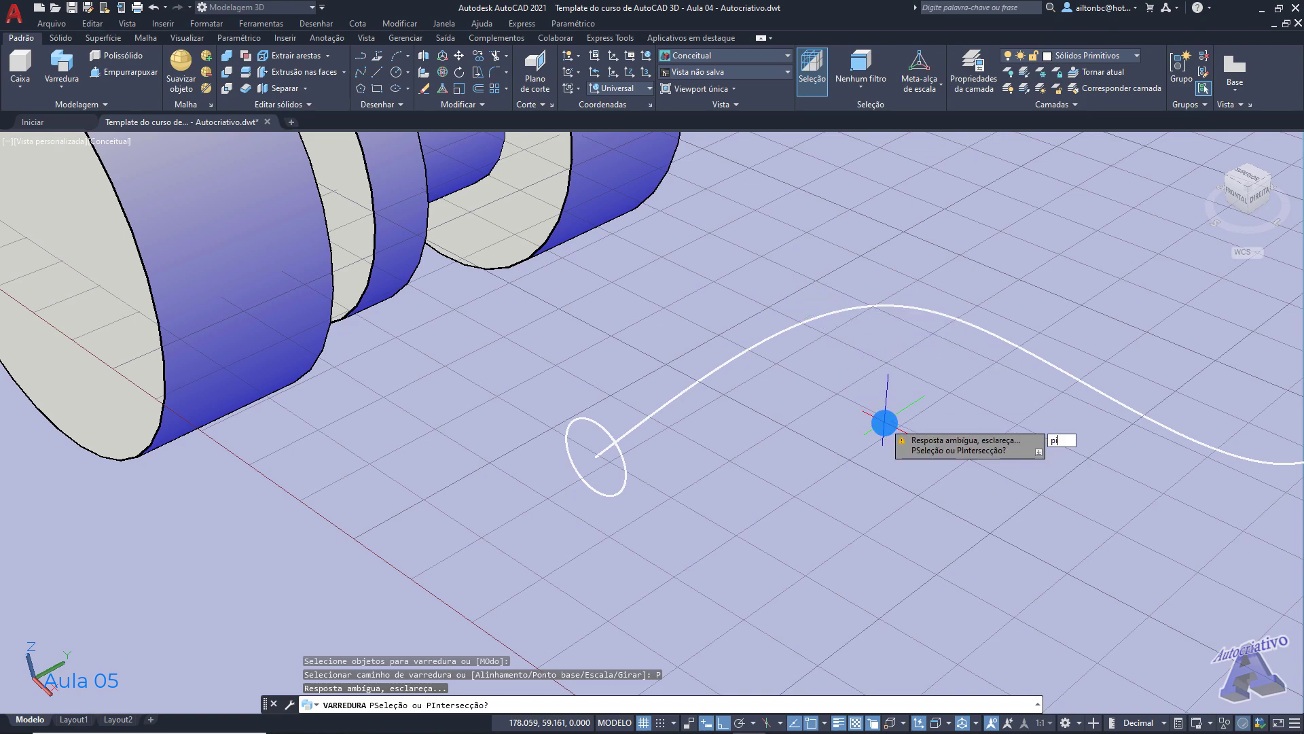
pyautogui.write('pi')
pyautogui.press('Return')
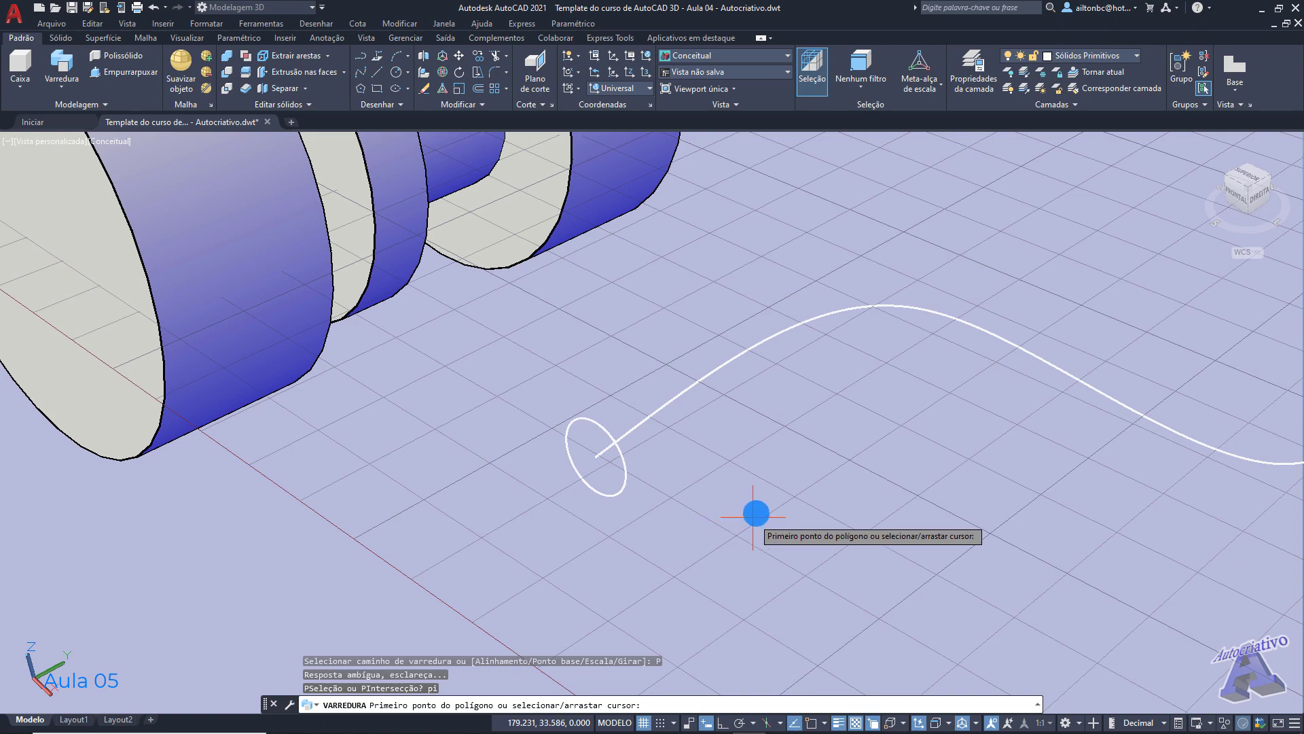
pyautogui.click(890, 414)
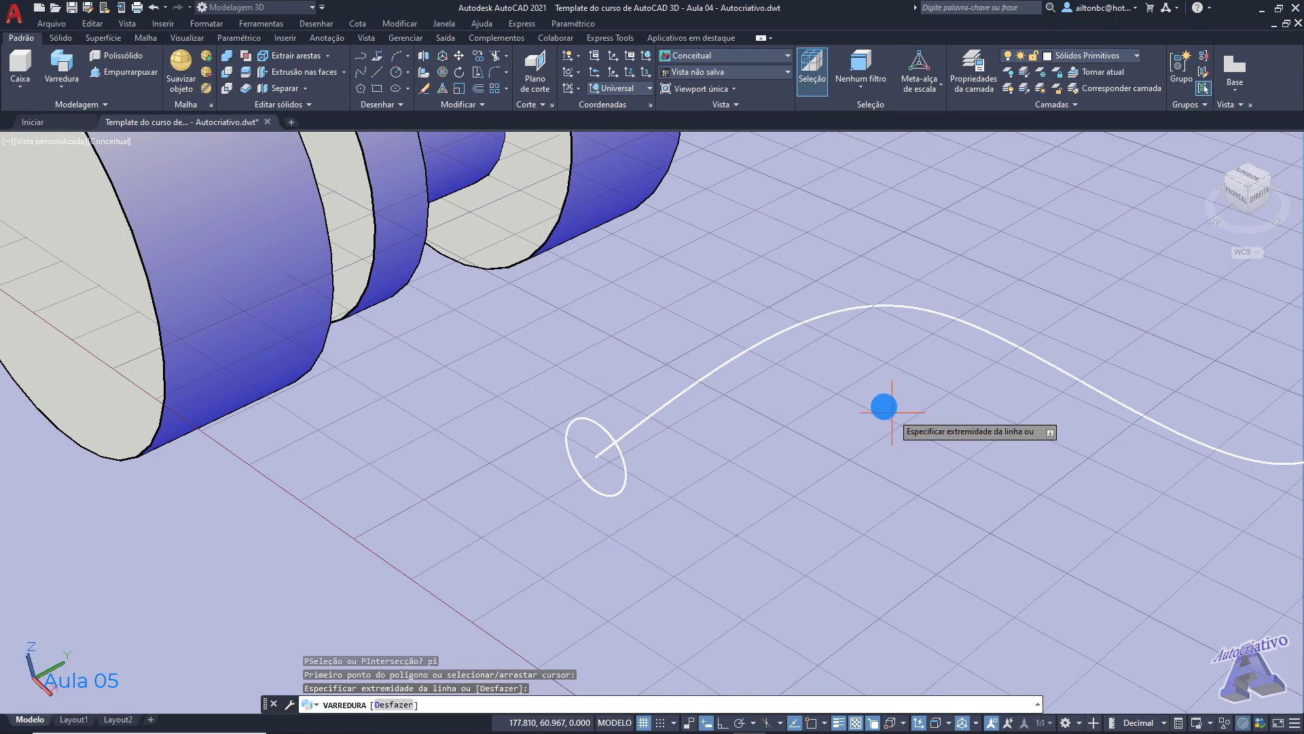
pyautogui.click(802, 361)
pyautogui.click(746, 380)
pyautogui.click(709, 439)
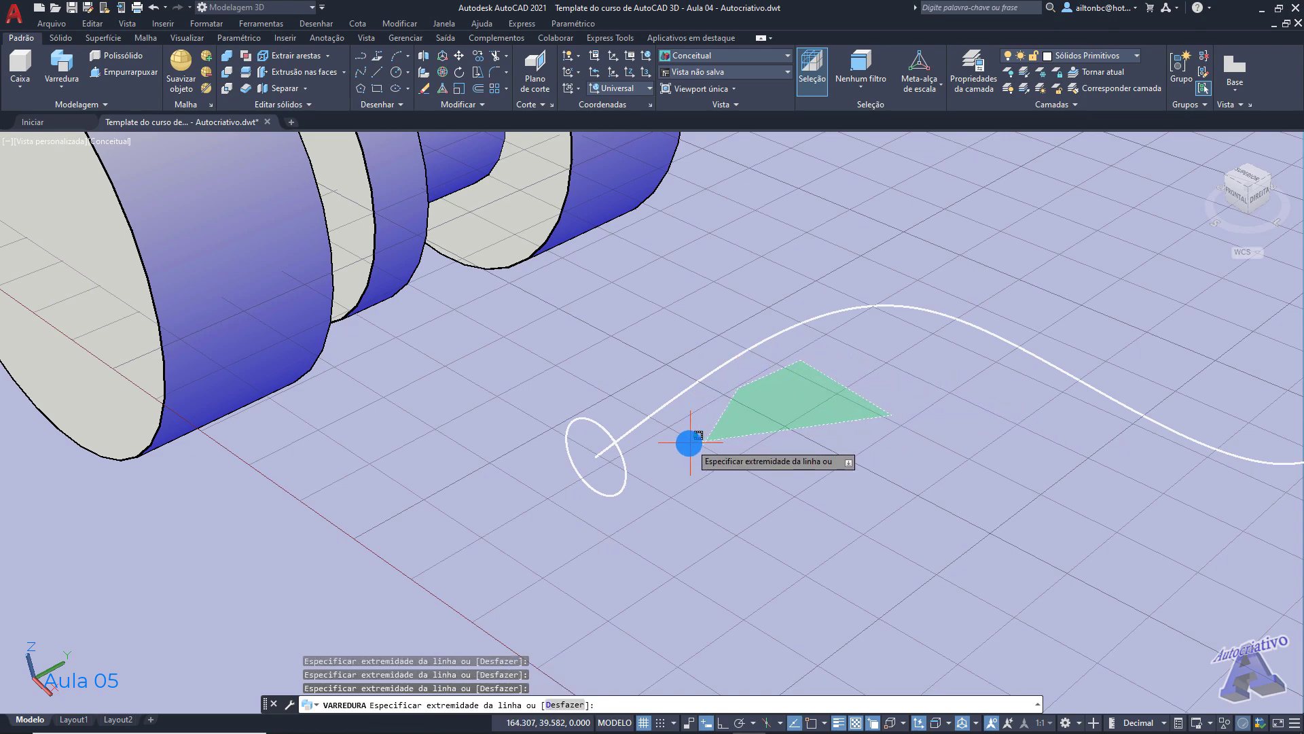
pyautogui.click(654, 392)
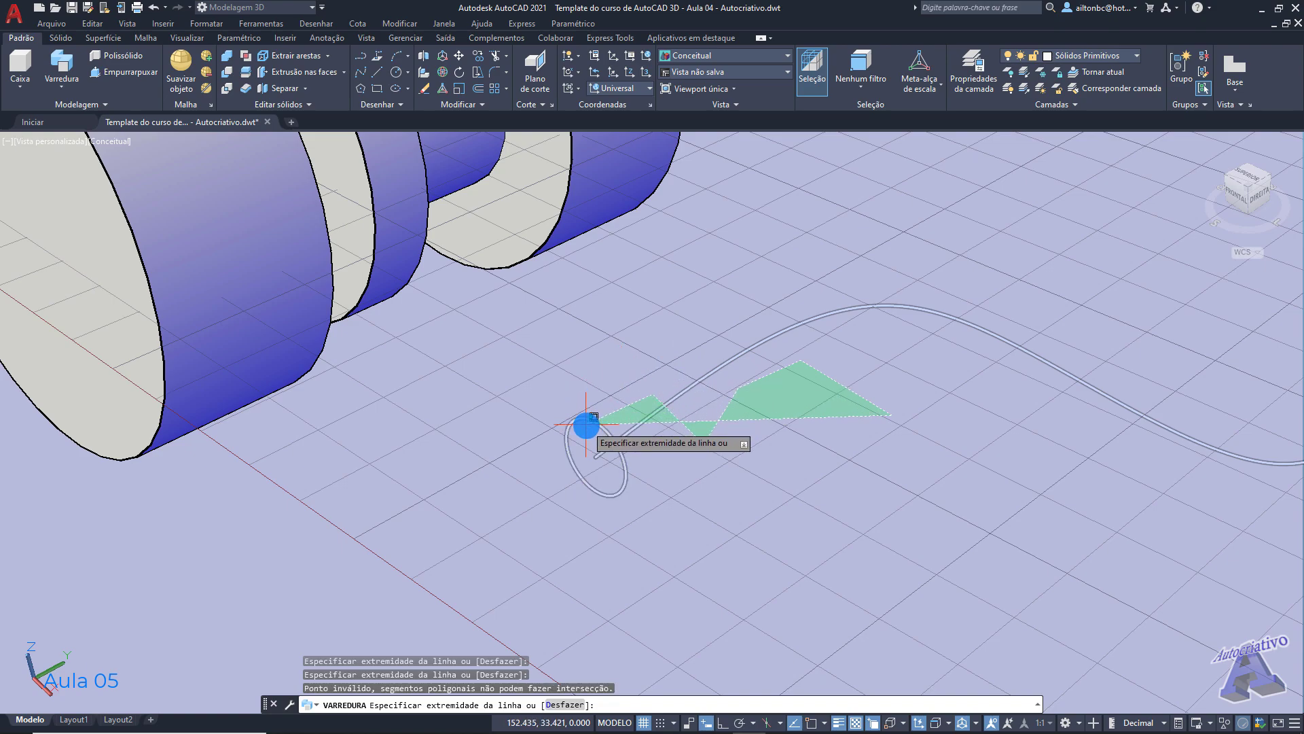
pyautogui.press('Return')
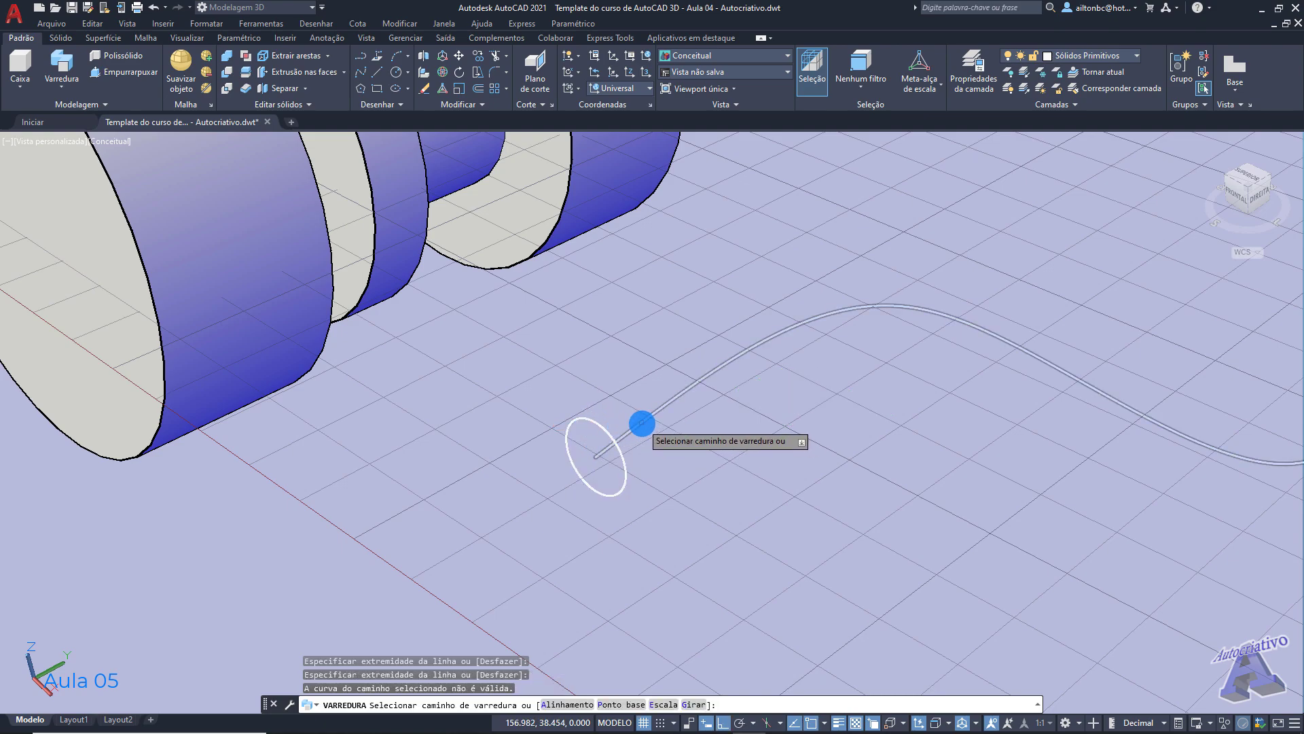
pyautogui.press('Escape')
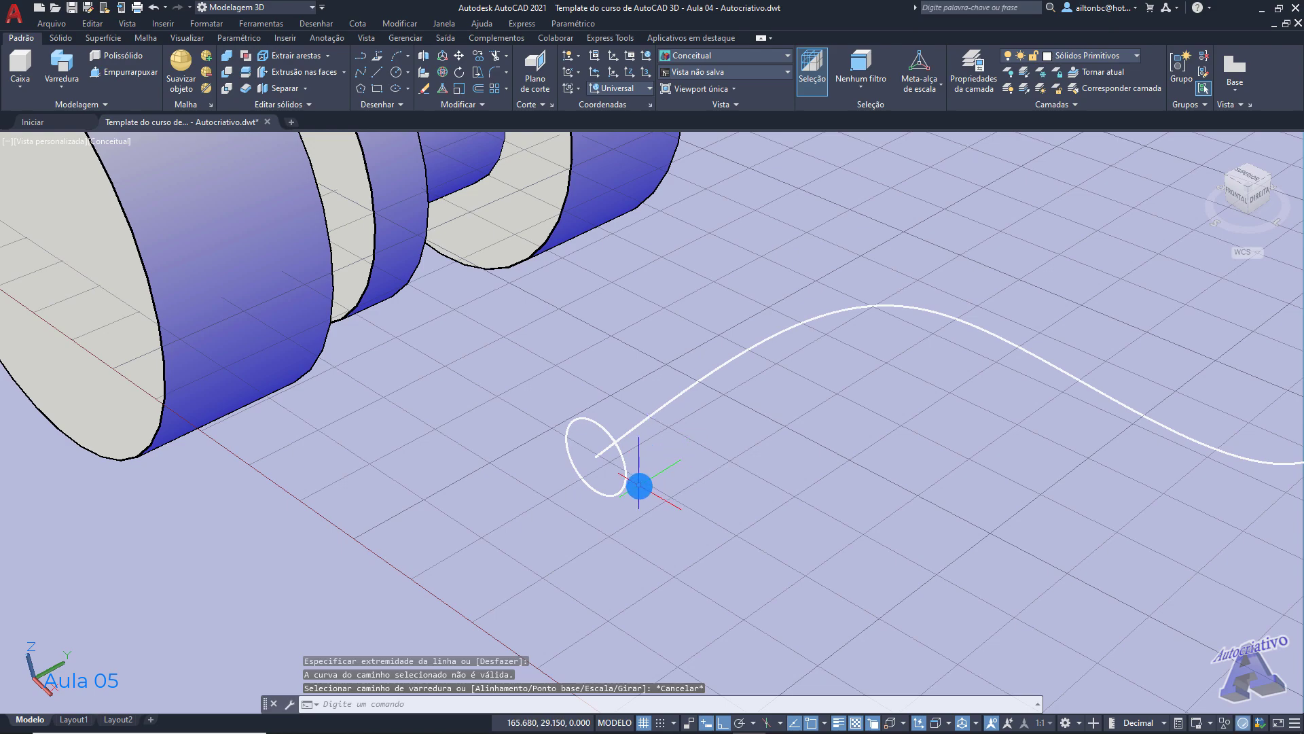
# Step: Sweep the circle along the wavy spline, picking the path with a freehand selection across the curve through the PIntersecção option
pyautogui.click(64, 62)
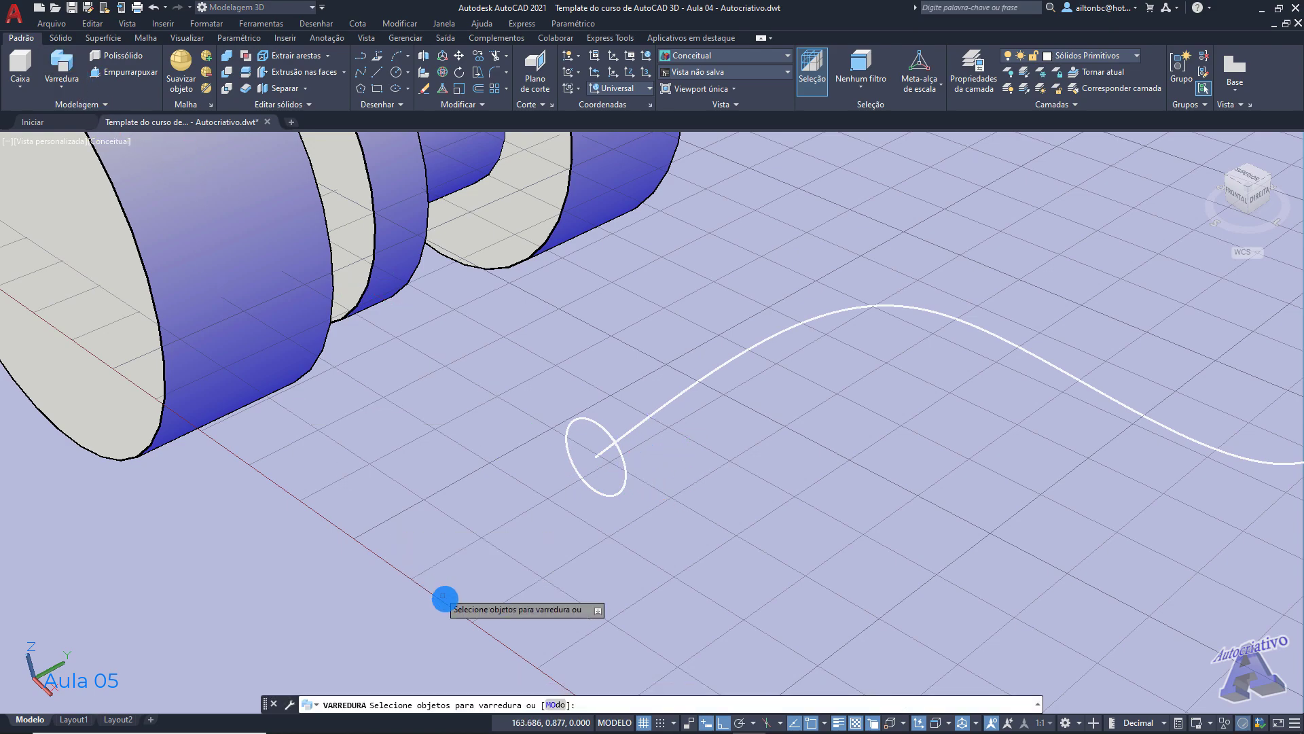
pyautogui.click(610, 493)
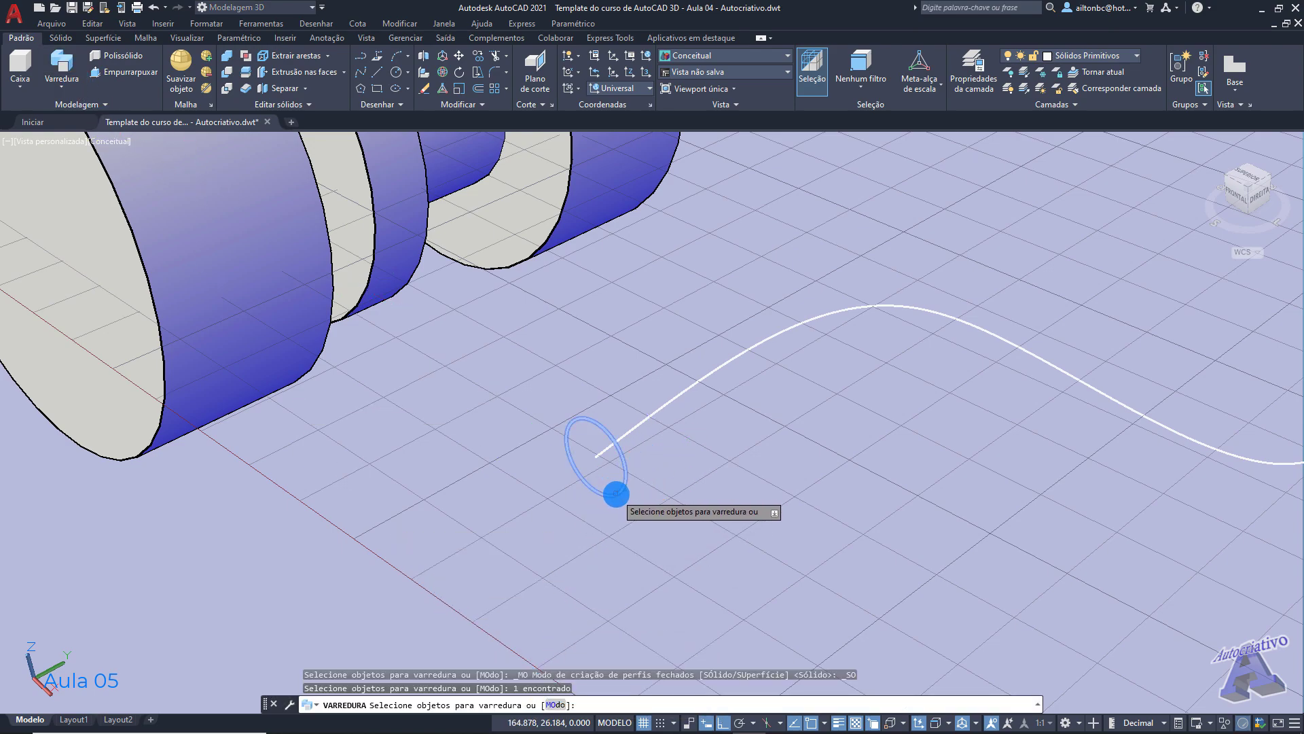
pyautogui.press('Return')
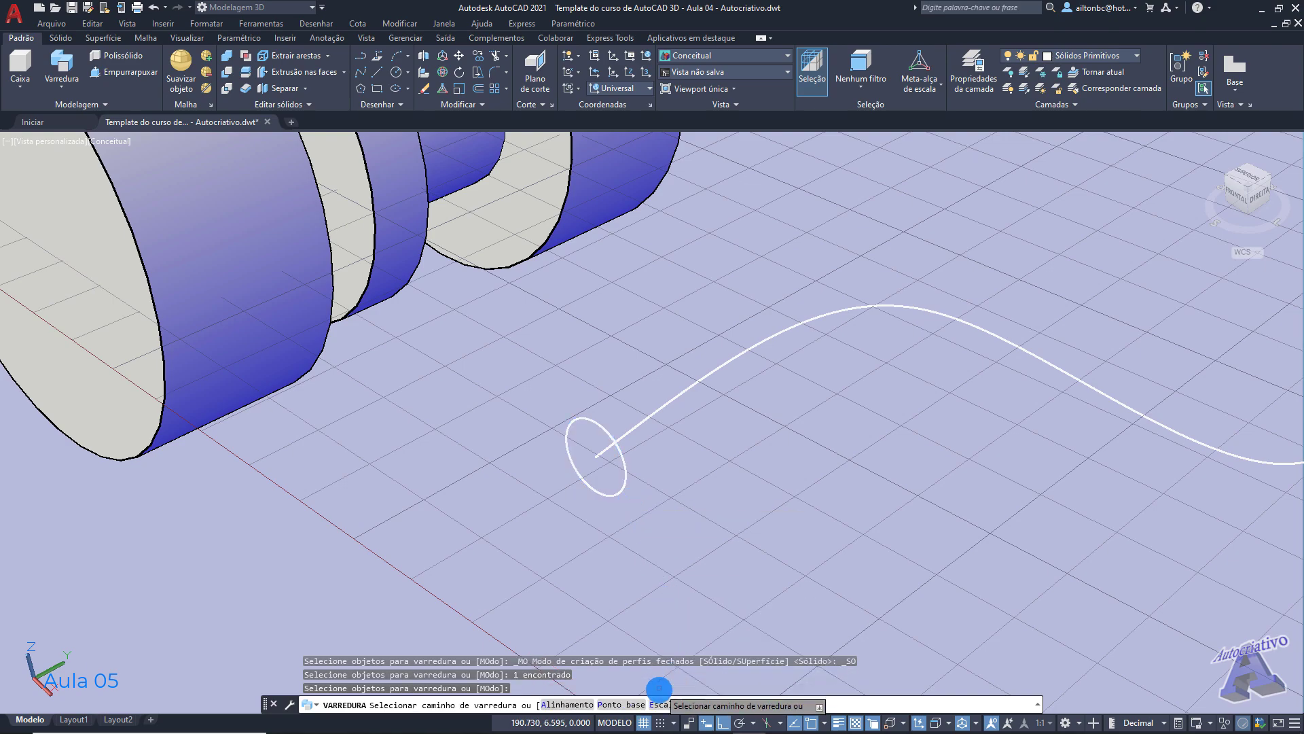
pyautogui.click(633, 704)
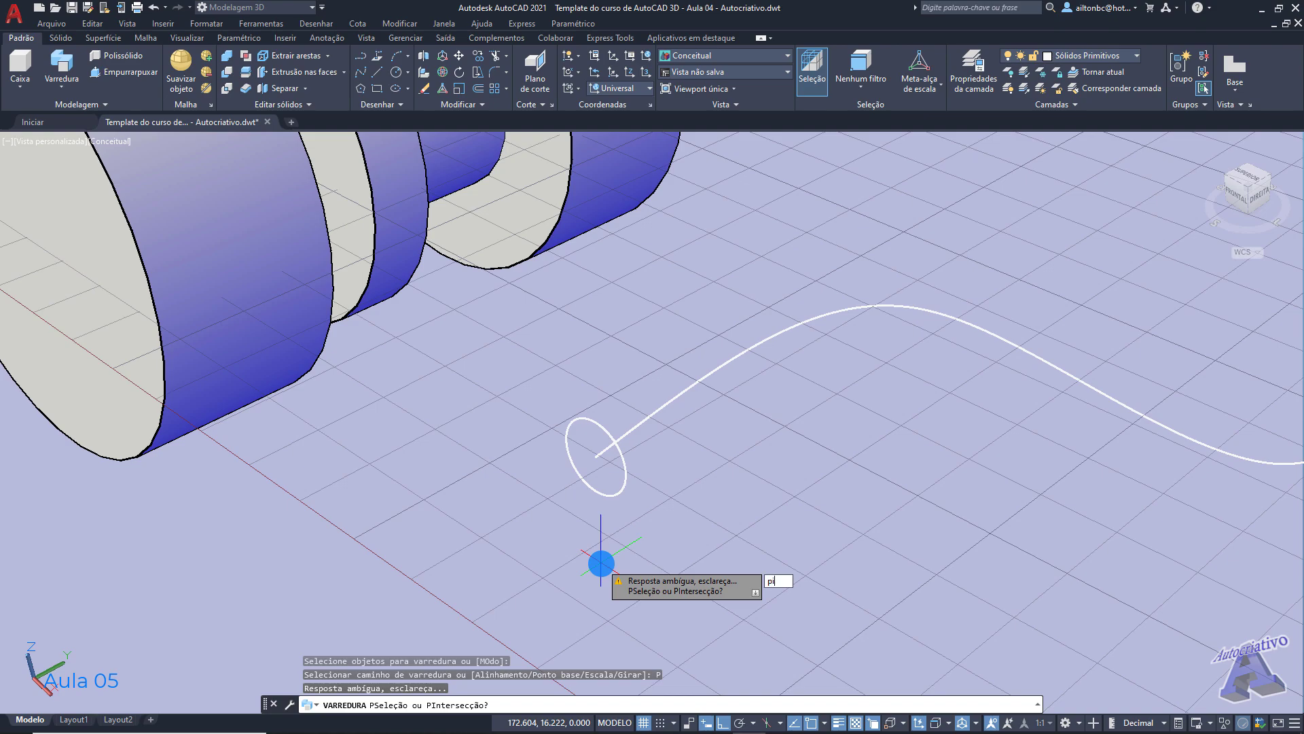
pyautogui.press('Return')
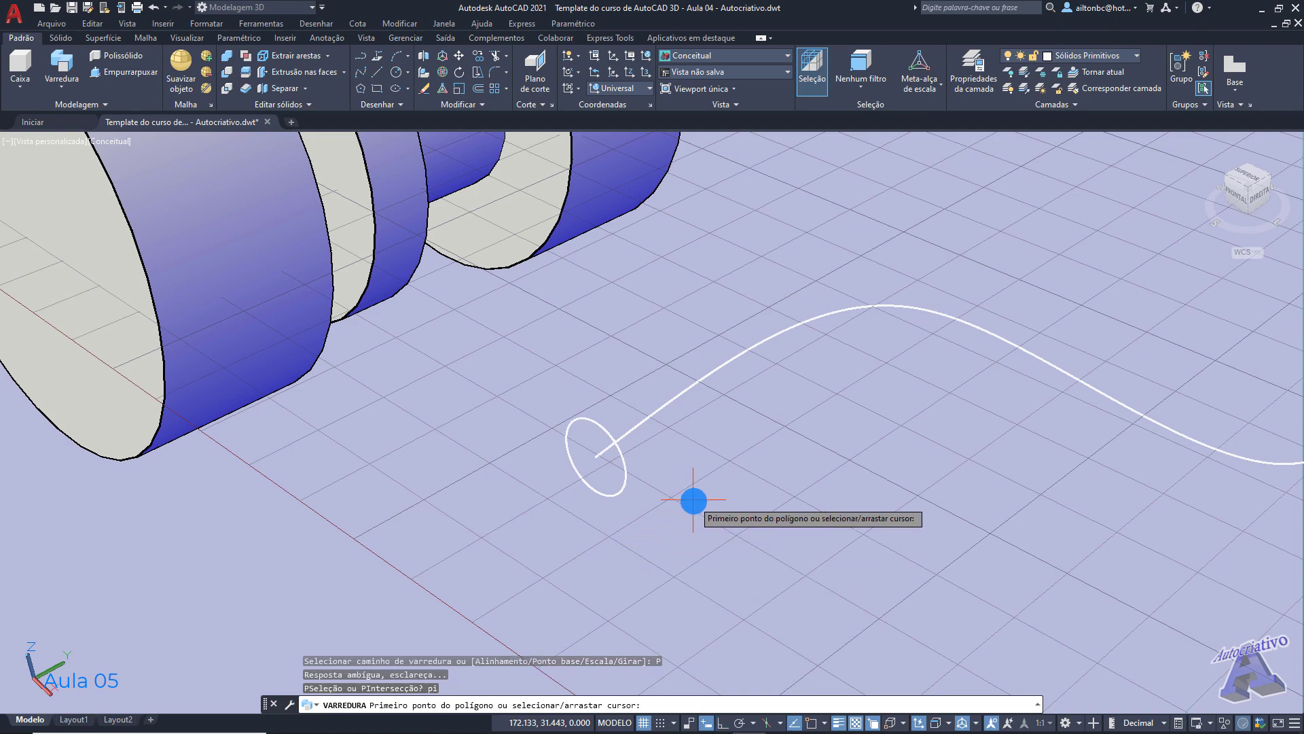
pyautogui.moveTo(672, 464)
pyautogui.mouseDown()
pyautogui.moveTo(699, 399)
pyautogui.moveTo(775, 321)
pyautogui.mouseUp()
pyautogui.moveTo(865, 292); pyautogui.dragTo(878, 289)
pyautogui.moveTo(824, 369)
pyautogui.keyDown('shift'); pyautogui.mouseDown(button='middle')
pyautogui.moveTo(756, 480)
pyautogui.moveTo(796, 488)
pyautogui.moveTo(553, 465)
pyautogui.moveTo(621, 488)
pyautogui.mouseUp(button='middle'); pyautogui.keyUp('shift')
# Step: Undo the view change and the sweep made with the PIntersecção path selection
pyautogui.hotkey('ctrl', 'z')
pyautogui.hotkey('ctrl', 'z')
pyautogui.hotkey('ctrl', 'z')
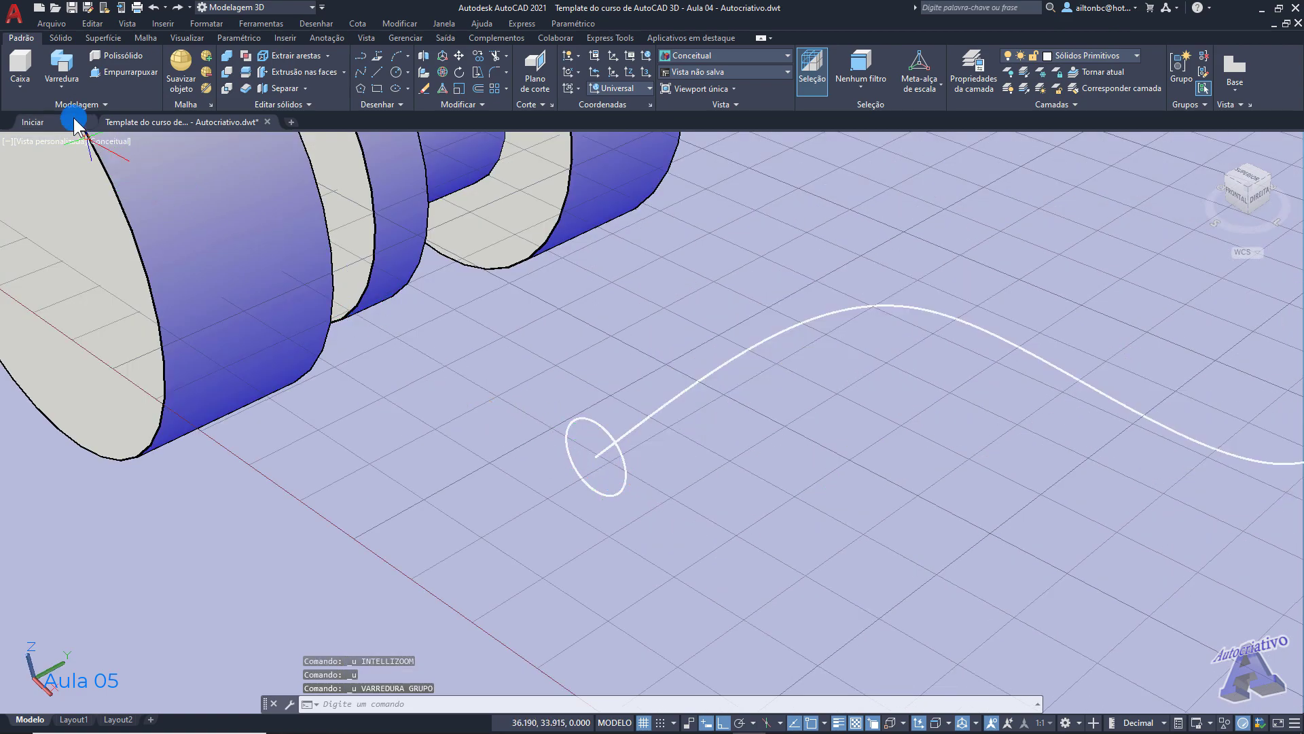
pyautogui.click(59, 60)
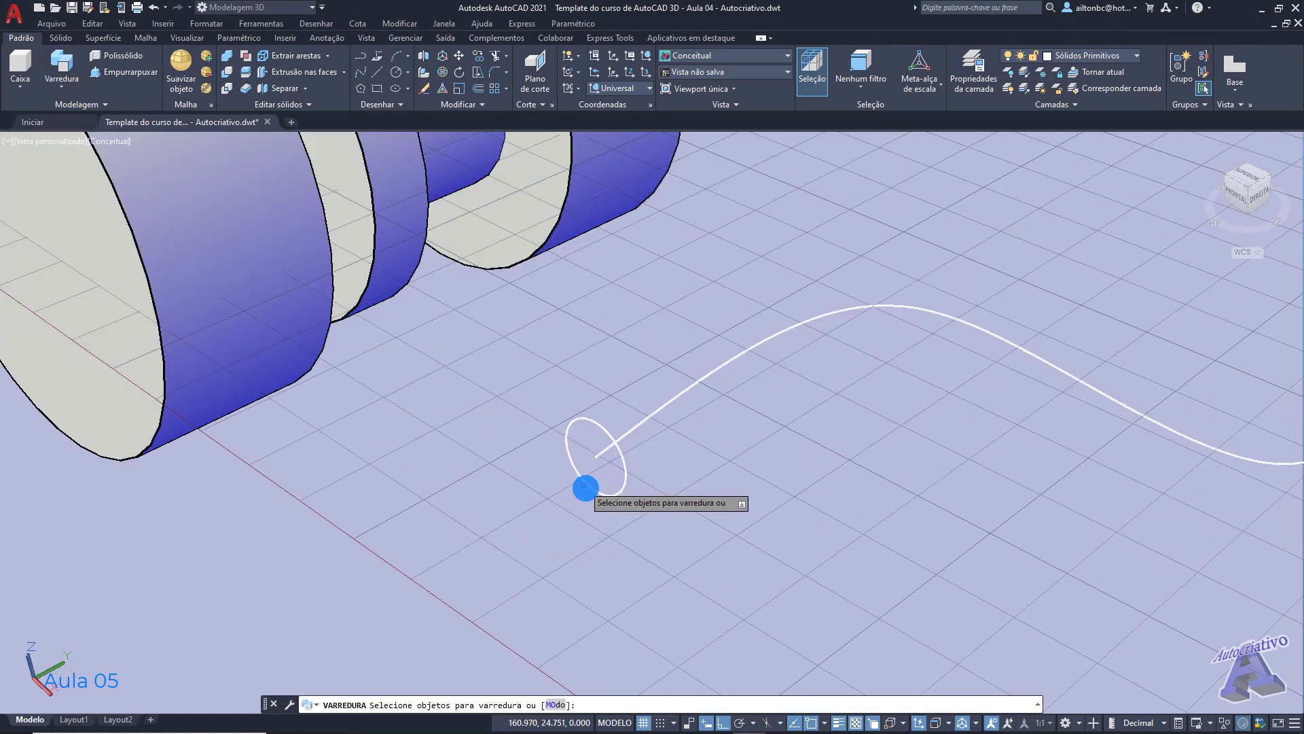
pyautogui.click(590, 490)
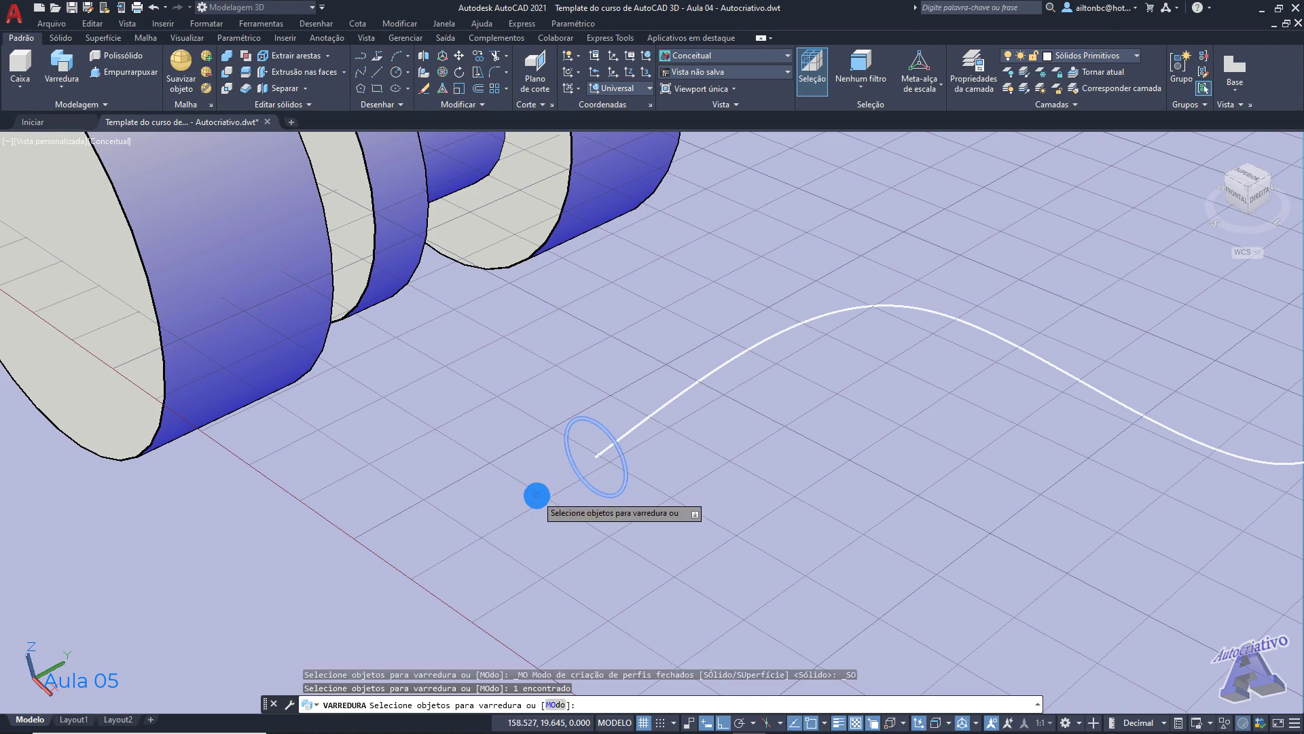
pyautogui.press('Return')
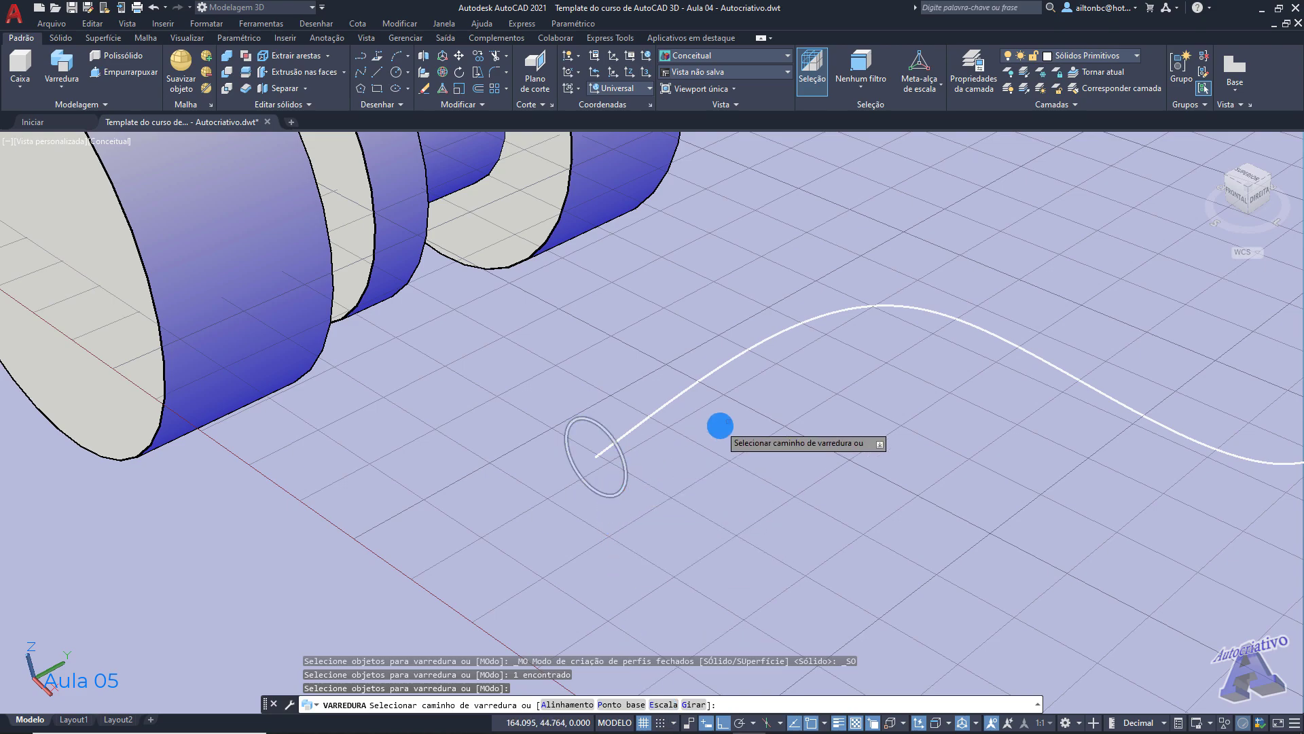
pyautogui.click(669, 705)
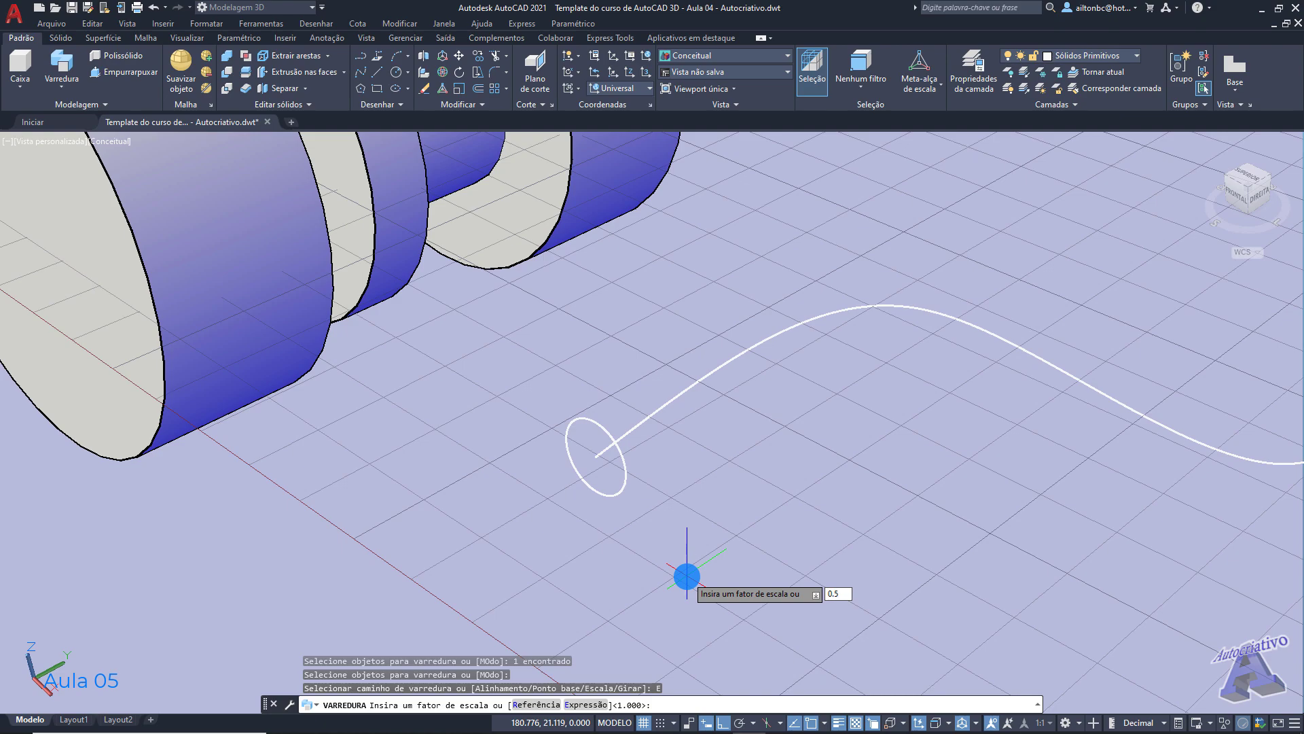
pyautogui.press('Return')
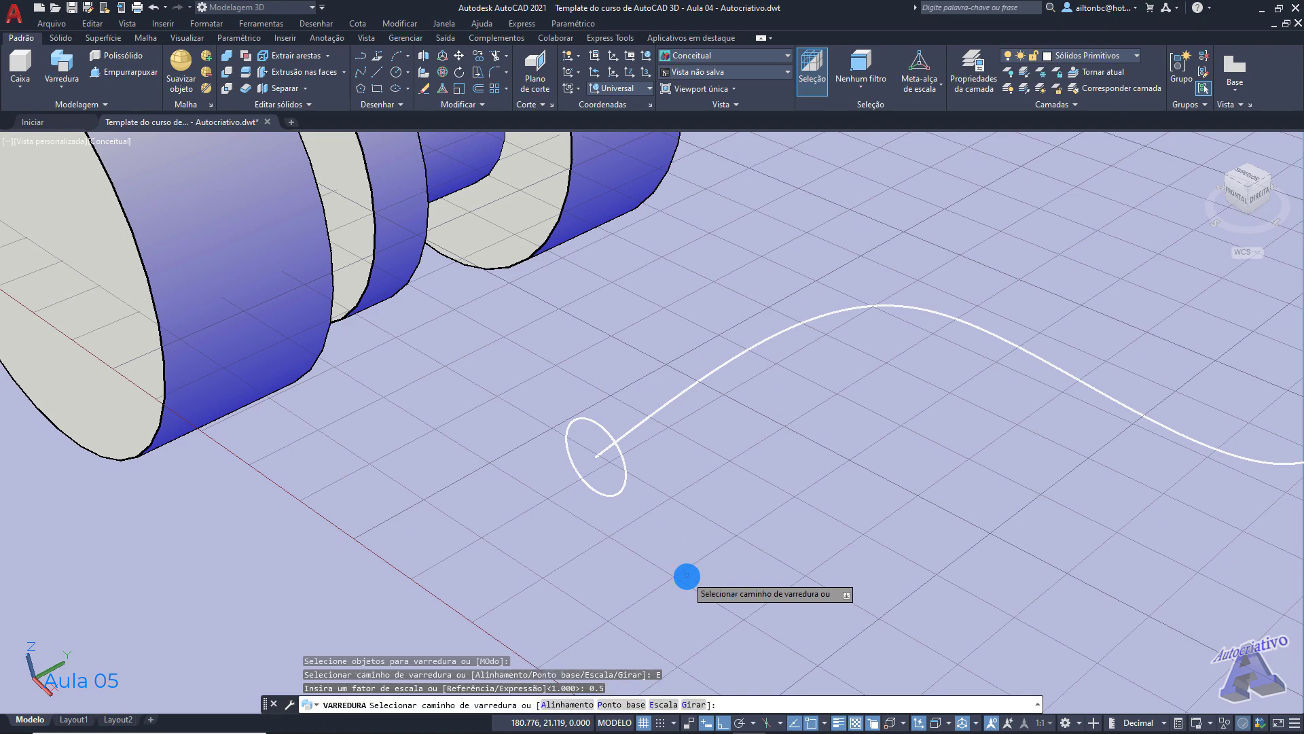
pyautogui.click(663, 403)
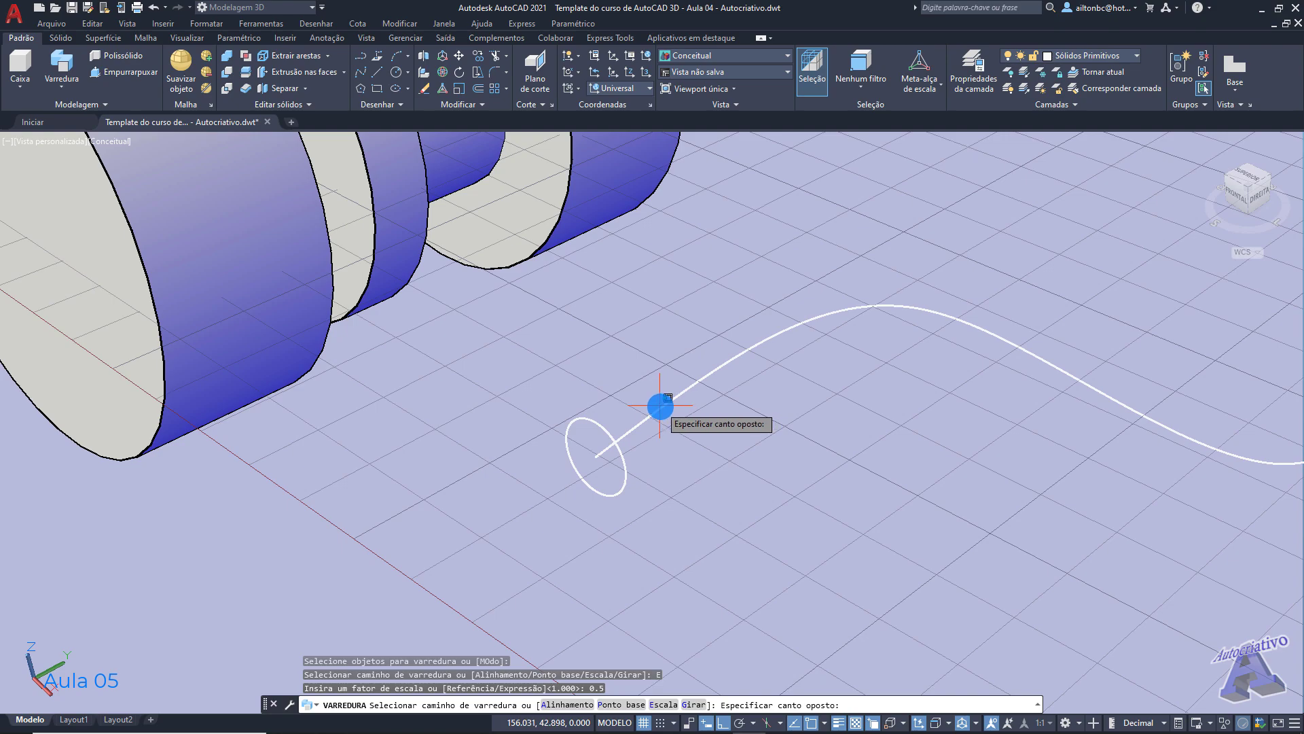
pyautogui.click(664, 410)
pyautogui.press('Escape')
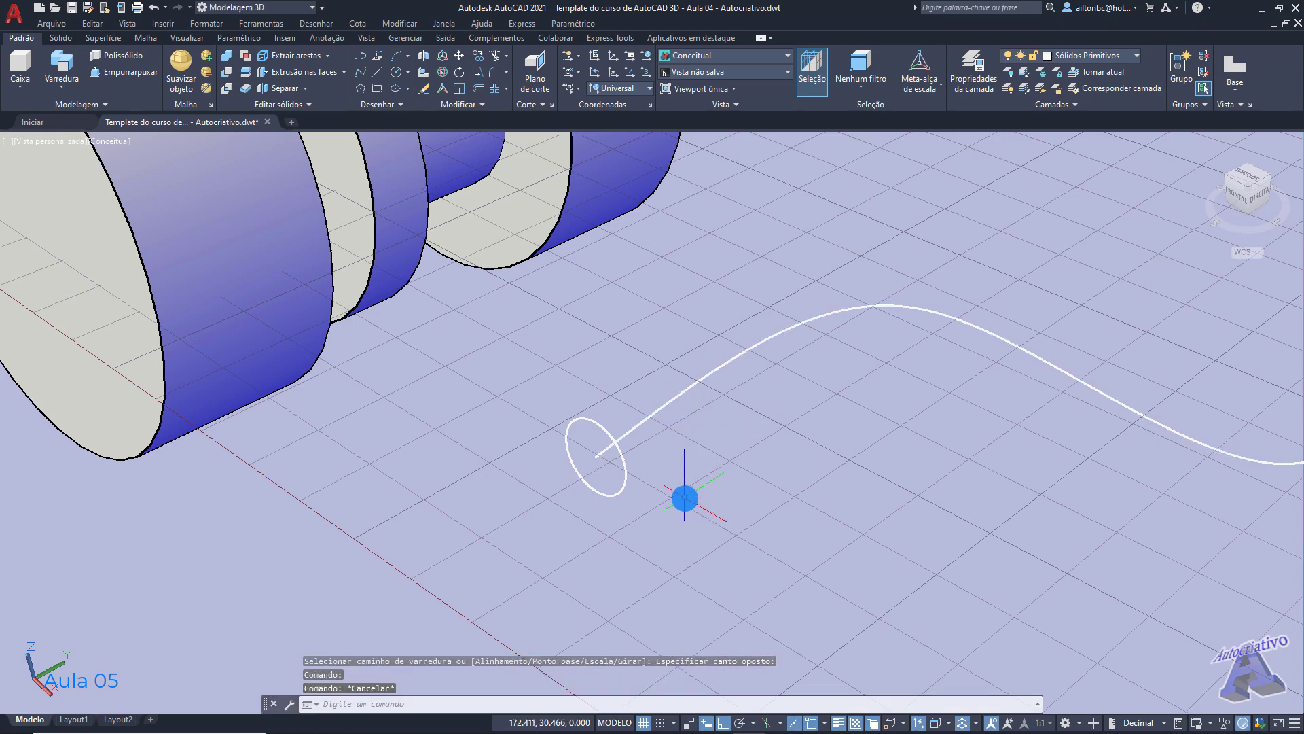
# Step: Sweep the circle along the wavy spline with a scale factor of 0.5
pyautogui.click(61, 65)
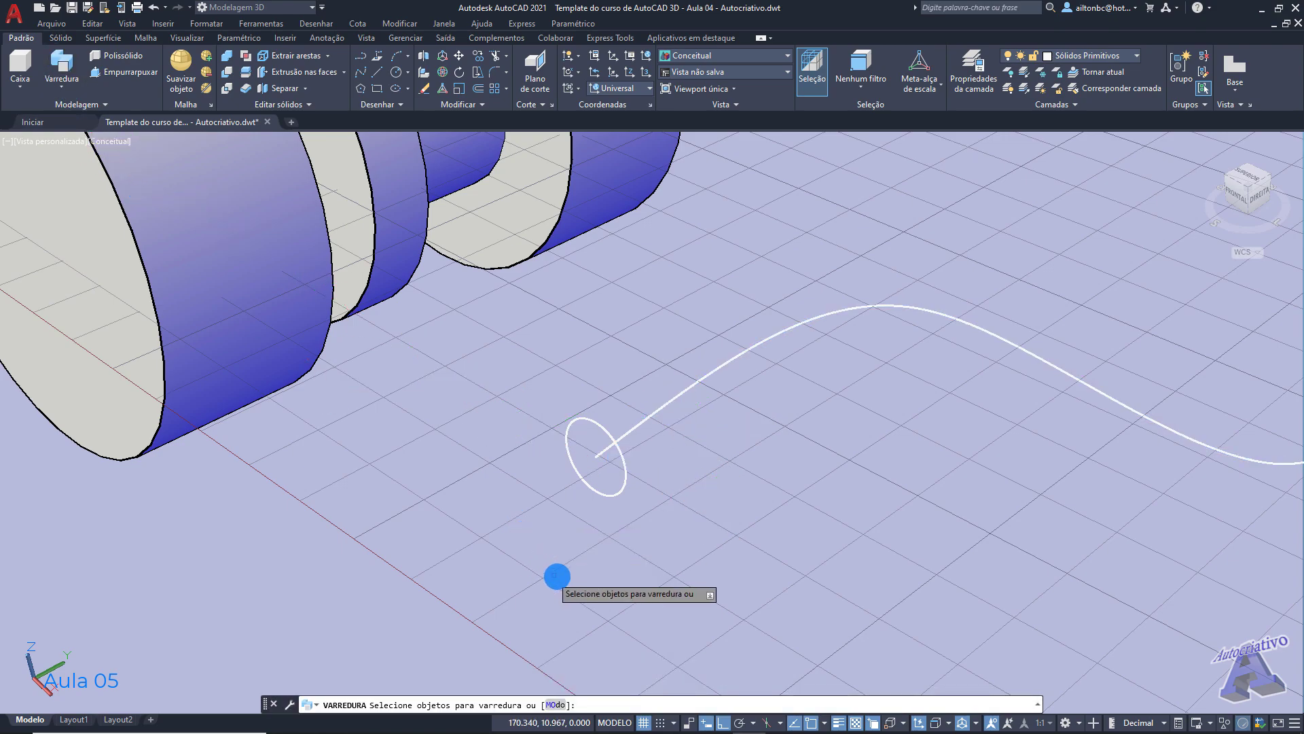
pyautogui.click(613, 494)
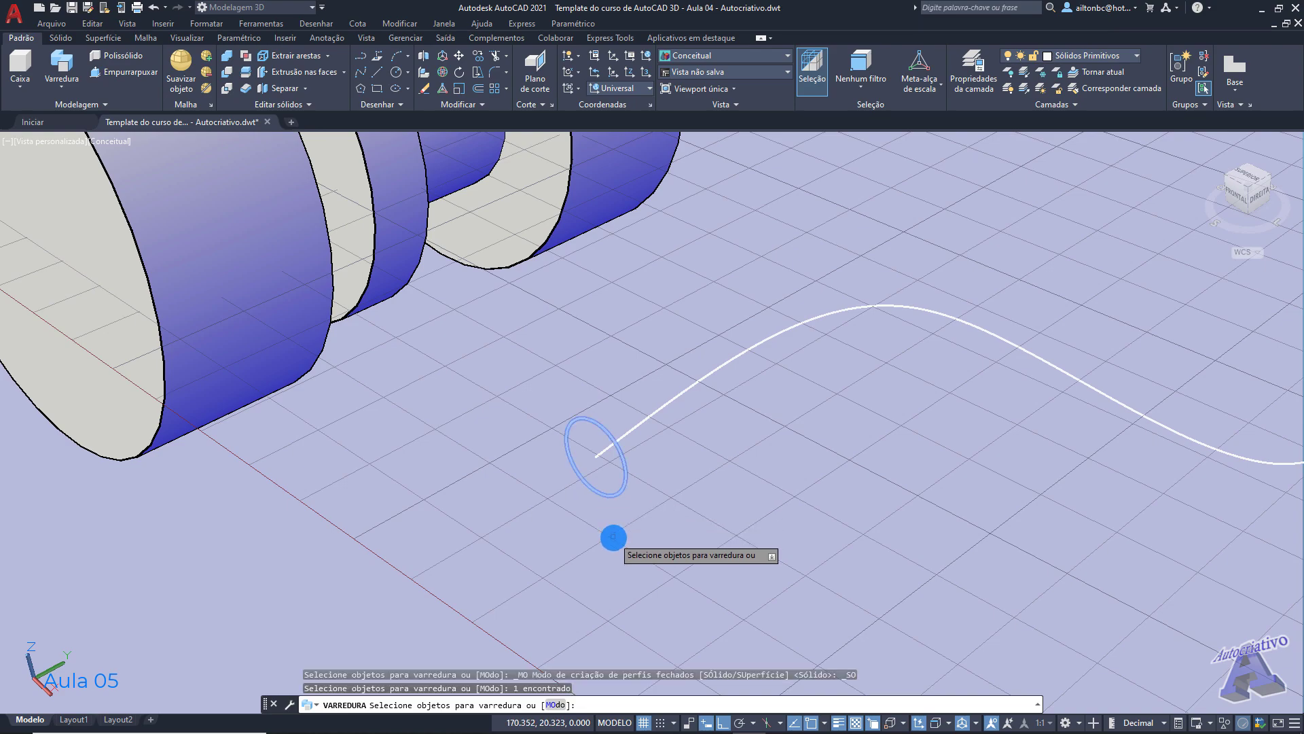
pyautogui.press('Return')
pyautogui.click(662, 705)
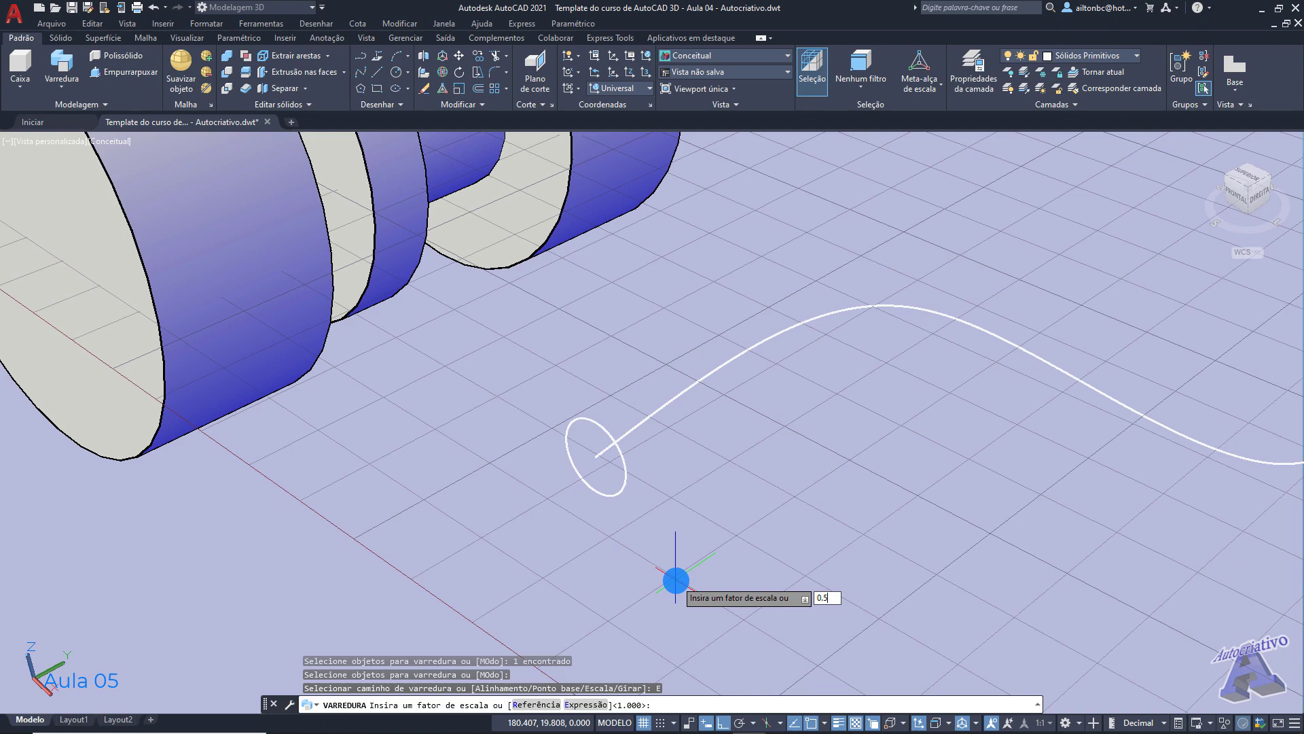
pyautogui.press('Return')
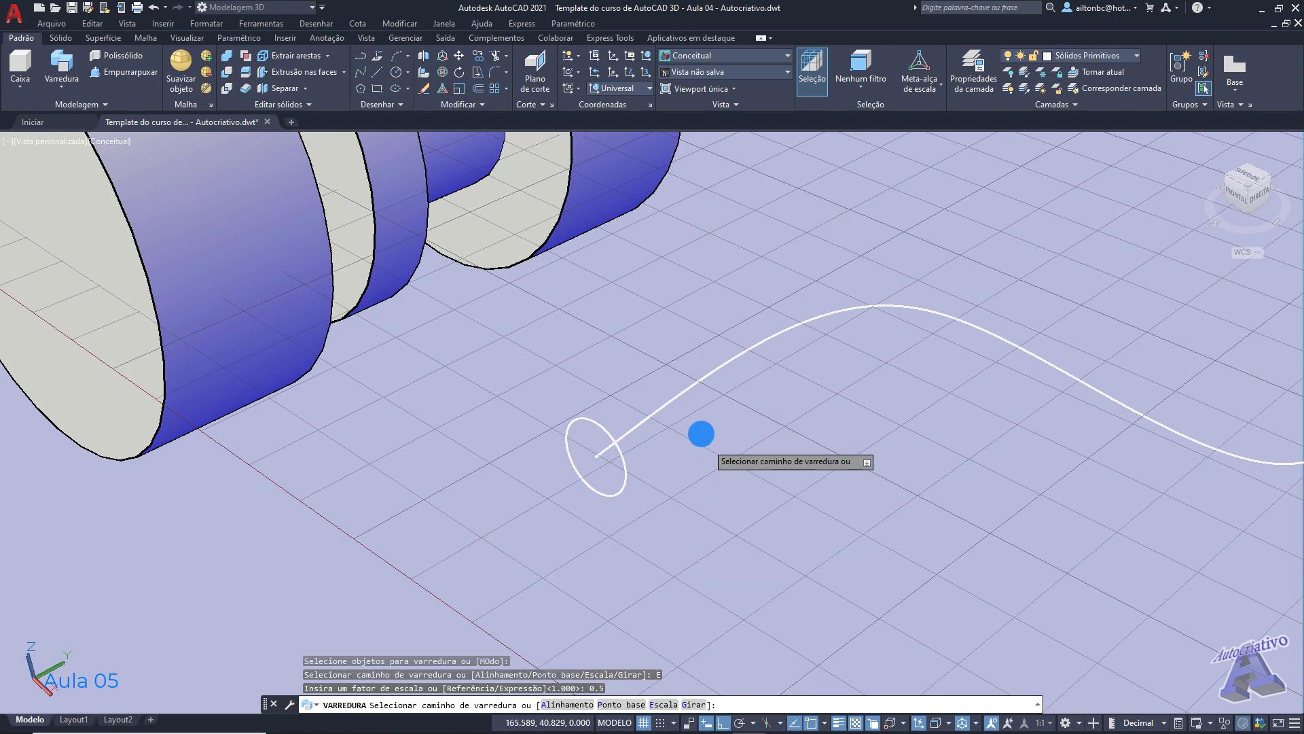
pyautogui.click(674, 399)
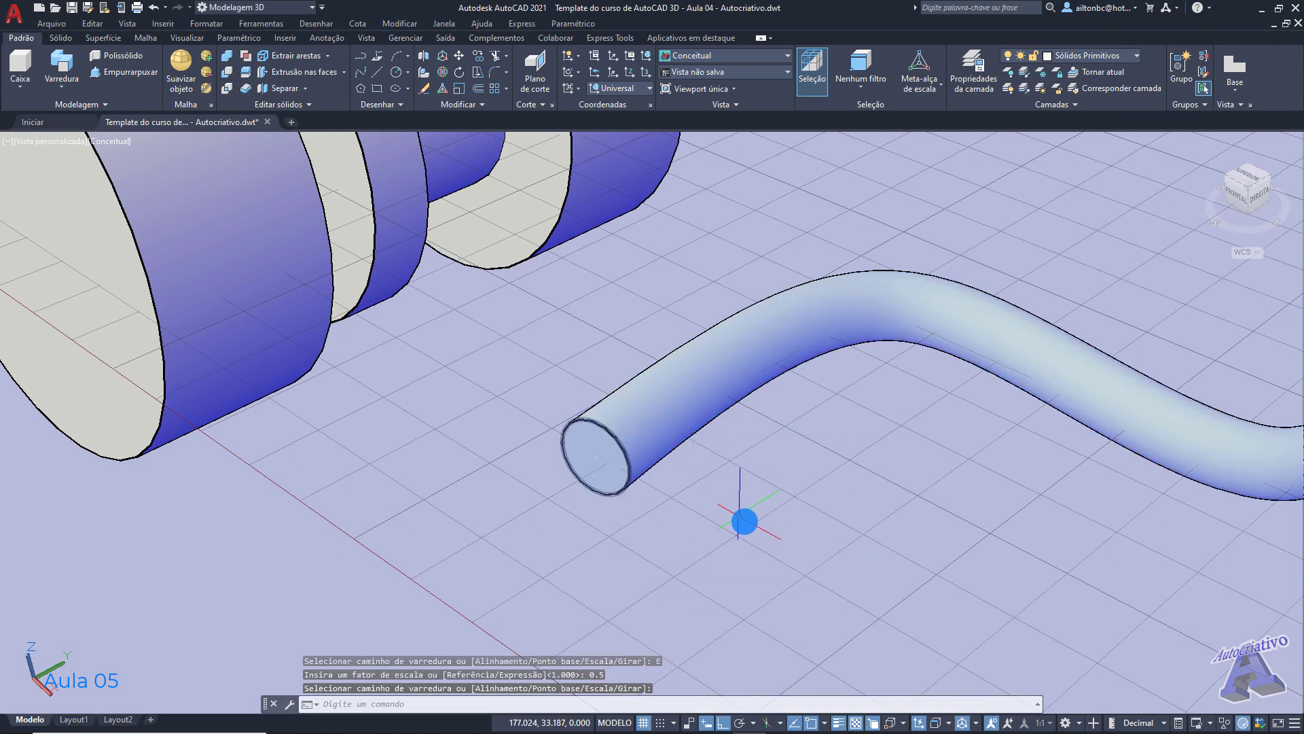
# Step: Examine the scaled tube from its starting circle to its far end, comparing the thickness along the path
pyautogui.scroll(-5, 744, 518)
pyautogui.scroll(-1, 856, 511)
pyautogui.scroll(8, 592, 445)
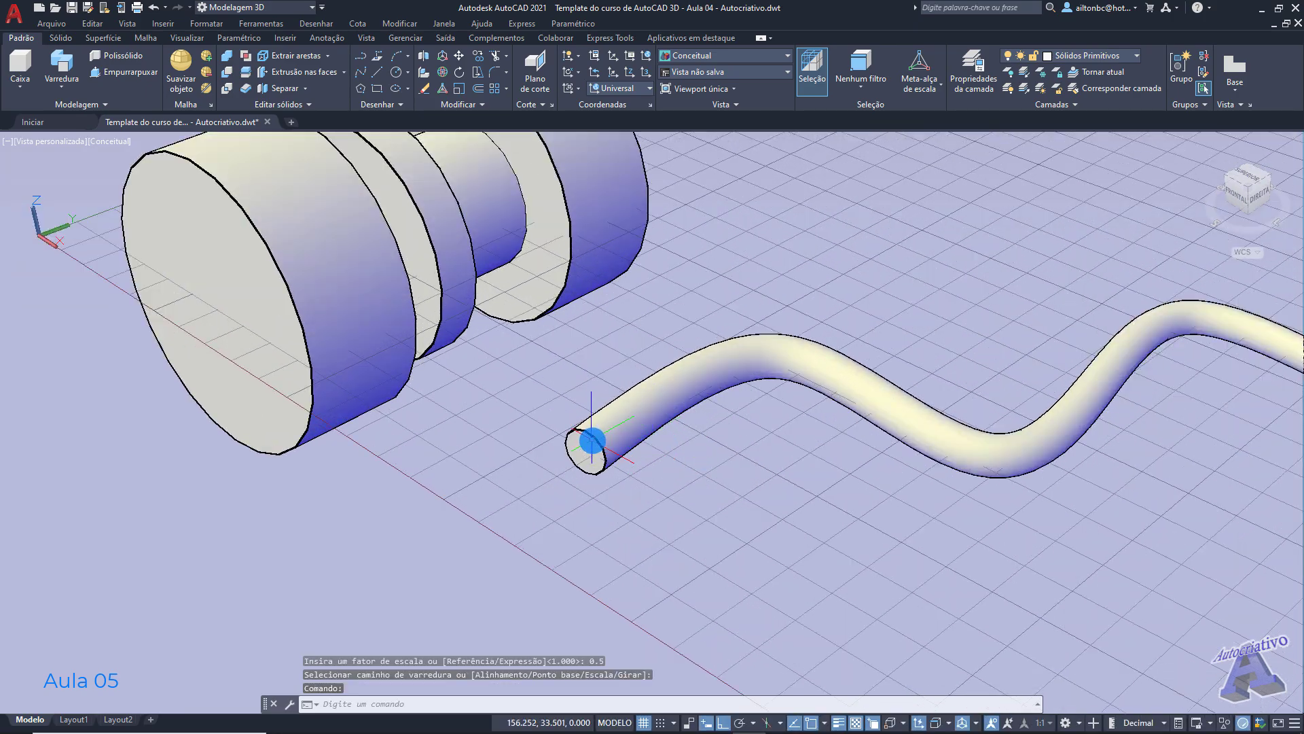
pyautogui.moveTo(591, 462)
pyautogui.keyDown('shift'); pyautogui.mouseDown(button='middle')
pyautogui.moveTo(624, 420)
pyautogui.moveTo(593, 468)
pyautogui.mouseUp(button='middle'); pyautogui.keyUp('shift')
pyautogui.scroll(-6, 700, 469)
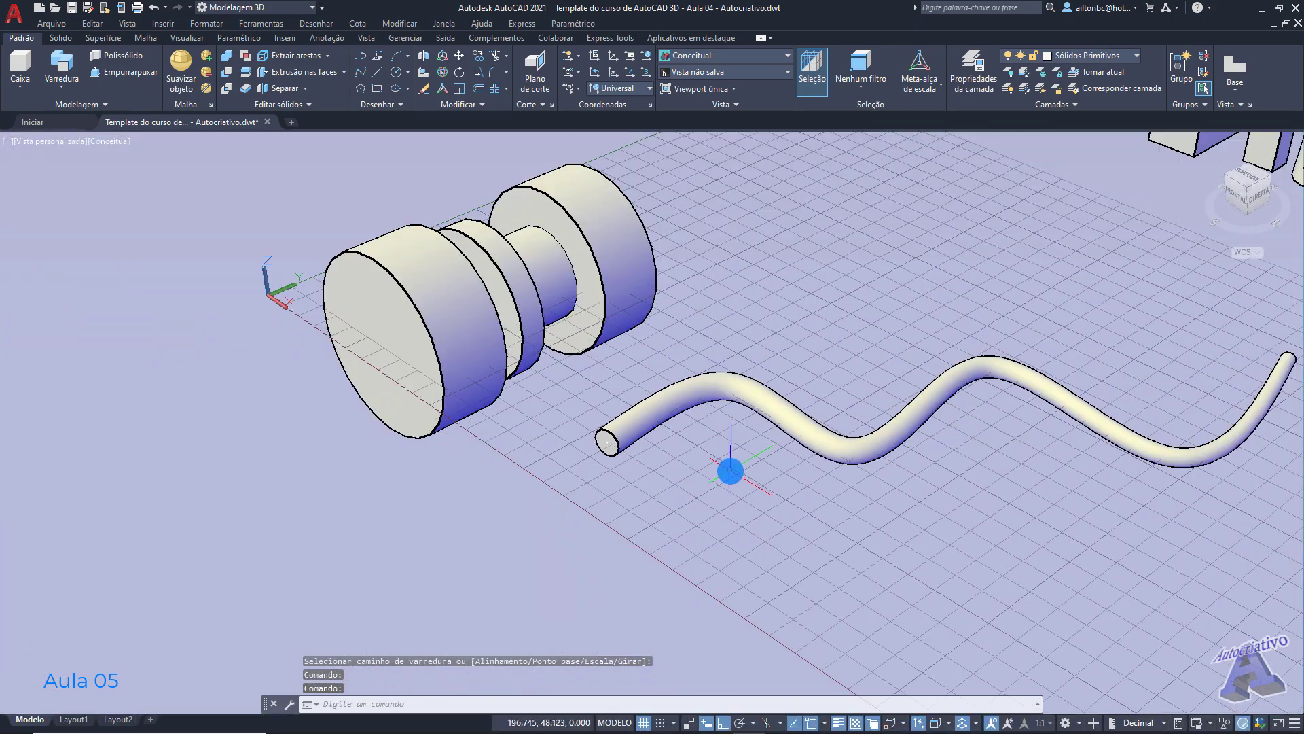
pyautogui.moveTo(914, 472); pyautogui.dragTo(641, 495, button='middle')
pyautogui.keyDown('shift'); pyautogui.moveTo(859, 445); pyautogui.dragTo(629, 375, button='middle'); pyautogui.keyUp('shift')
pyautogui.scroll(2, 668, 487)
pyautogui.keyDown('shift'); pyautogui.moveTo(622, 467); pyautogui.dragTo(765, 489, button='middle'); pyautogui.keyUp('shift')
# Step: Undo the view changes and the sweep scaled by 0.5
pyautogui.hotkey('ctrl', 'z')
pyautogui.hotkey('ctrl', 'z')
pyautogui.hotkey('ctrl', 'z')
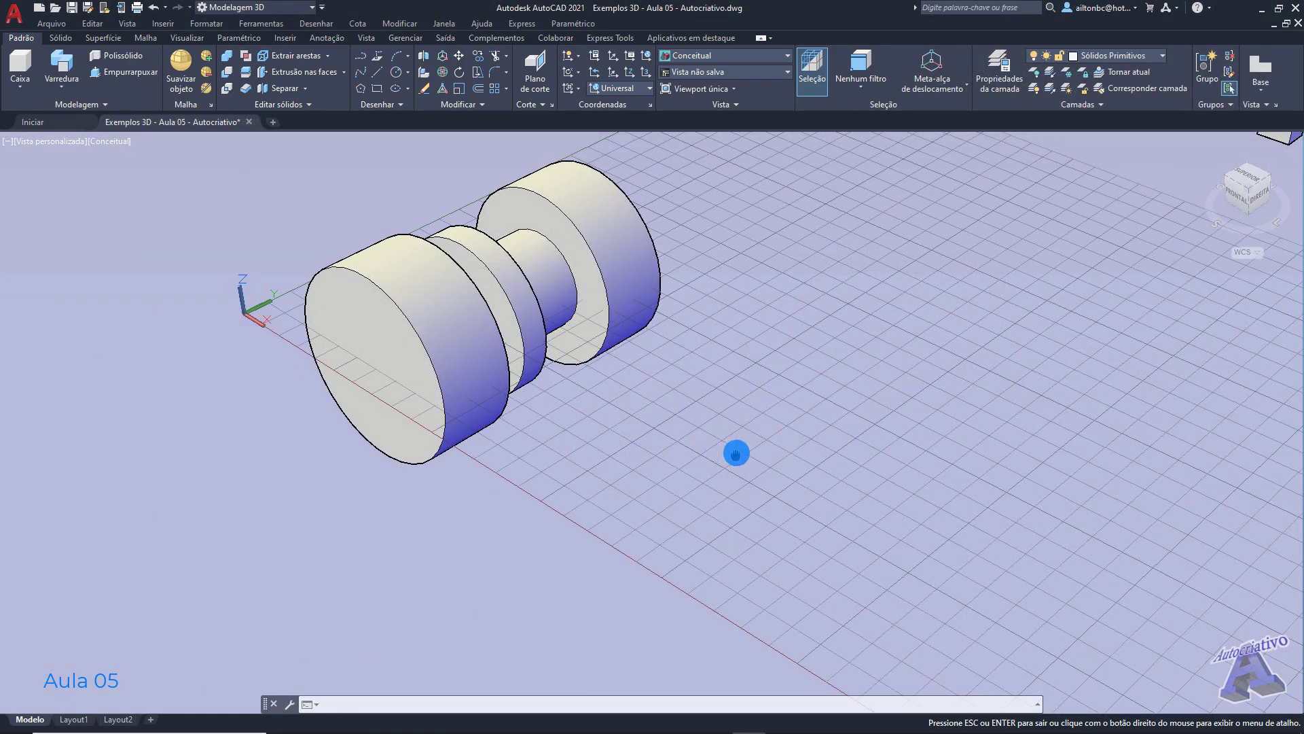
# Step: Draw a large rectangle, about 55 by 77 units, on the ground plane beside the revolved solid
pyautogui.moveTo(737, 452)
pyautogui.mouseDown()
pyautogui.moveTo(740, 414)
pyautogui.moveTo(704, 441)
pyautogui.mouseUp()
pyautogui.moveTo(703, 440)
pyautogui.keyDown('shift'); pyautogui.mouseDown(button='middle')
pyautogui.moveTo(678, 413)
pyautogui.moveTo(663, 421)
pyautogui.moveTo(725, 430)
pyautogui.moveTo(774, 471)
pyautogui.moveTo(720, 466)
pyautogui.moveTo(696, 436)
pyautogui.mouseUp(button='middle'); pyautogui.keyUp('shift')
pyautogui.scroll(1, 639, 490)
pyautogui.scroll(1, 641, 490)
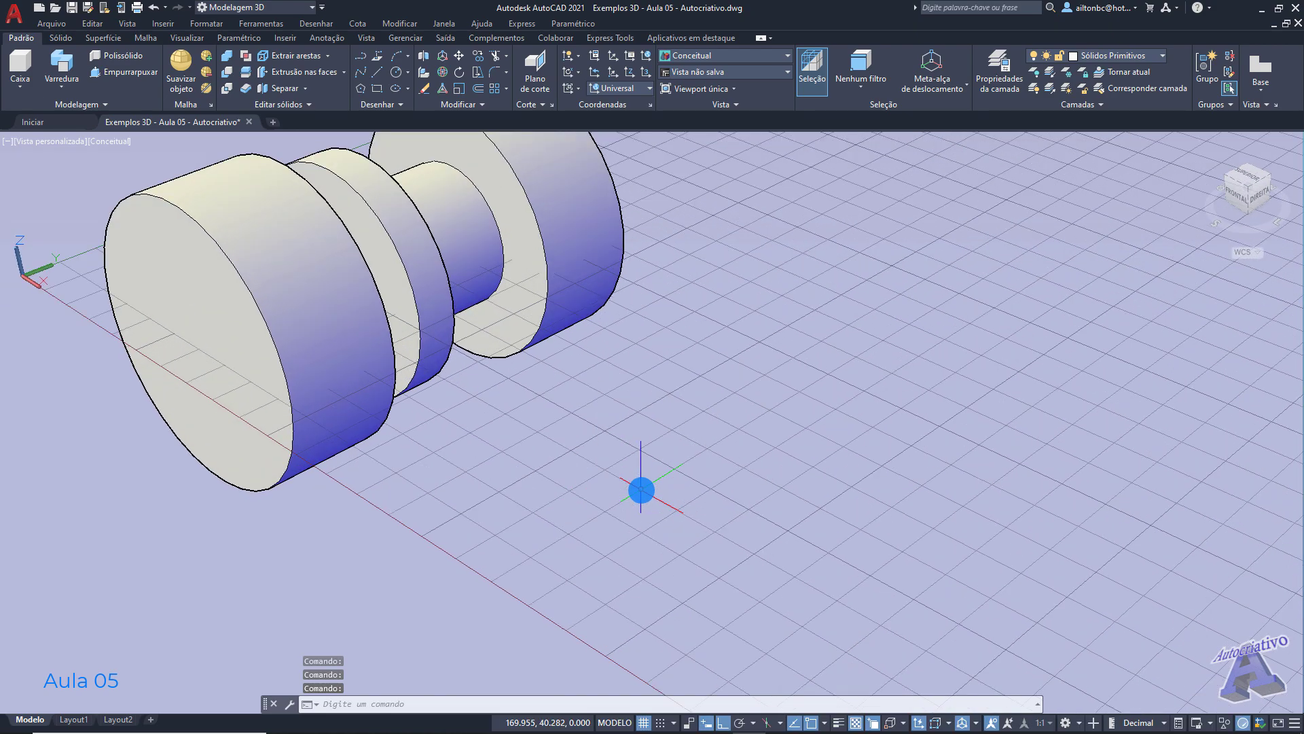
pyautogui.moveTo(666, 506); pyautogui.dragTo(649, 453, button='middle')
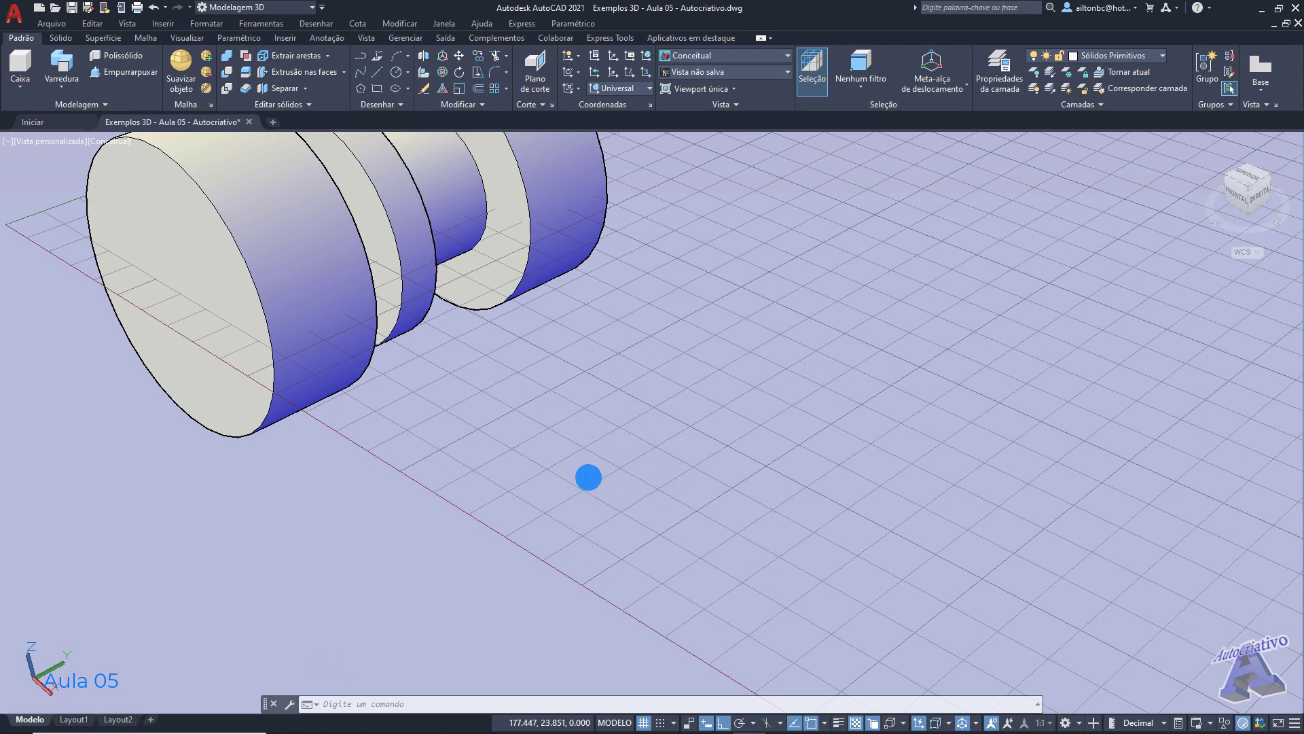
pyautogui.press('Return')
pyautogui.click(536, 439)
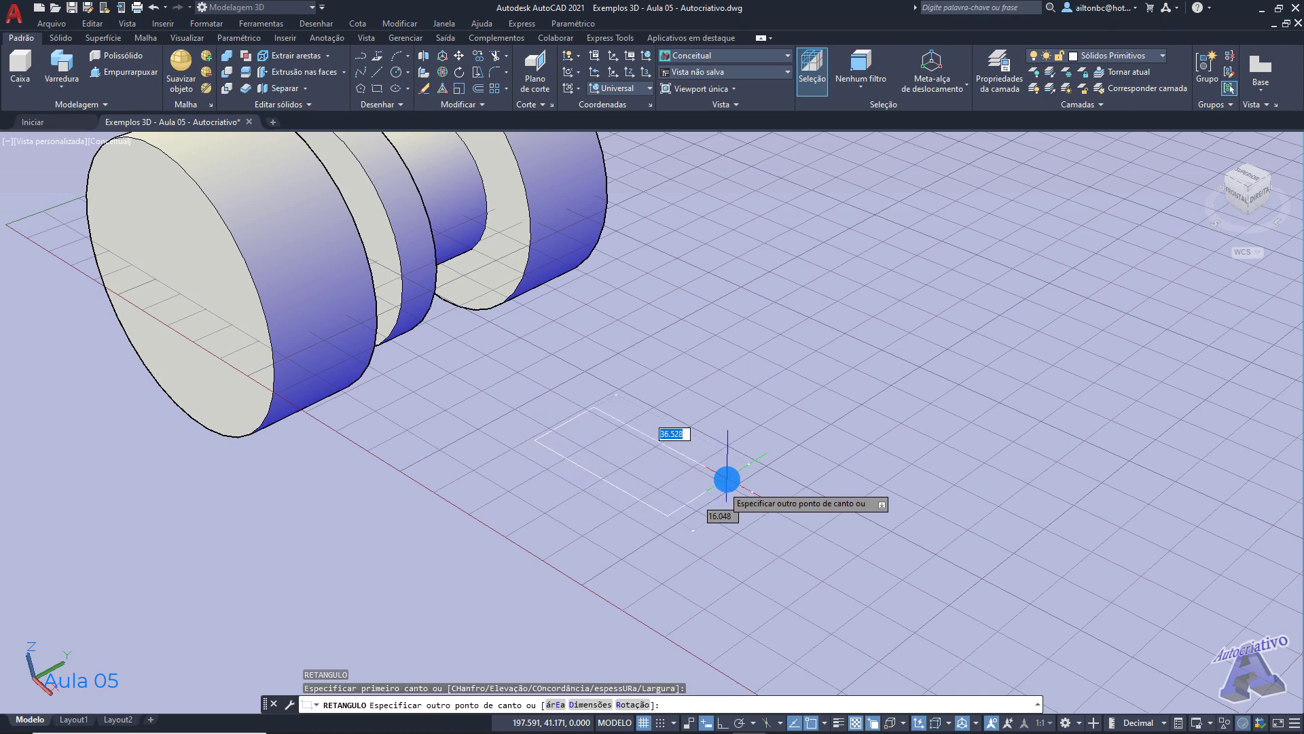
pyautogui.click(990, 390)
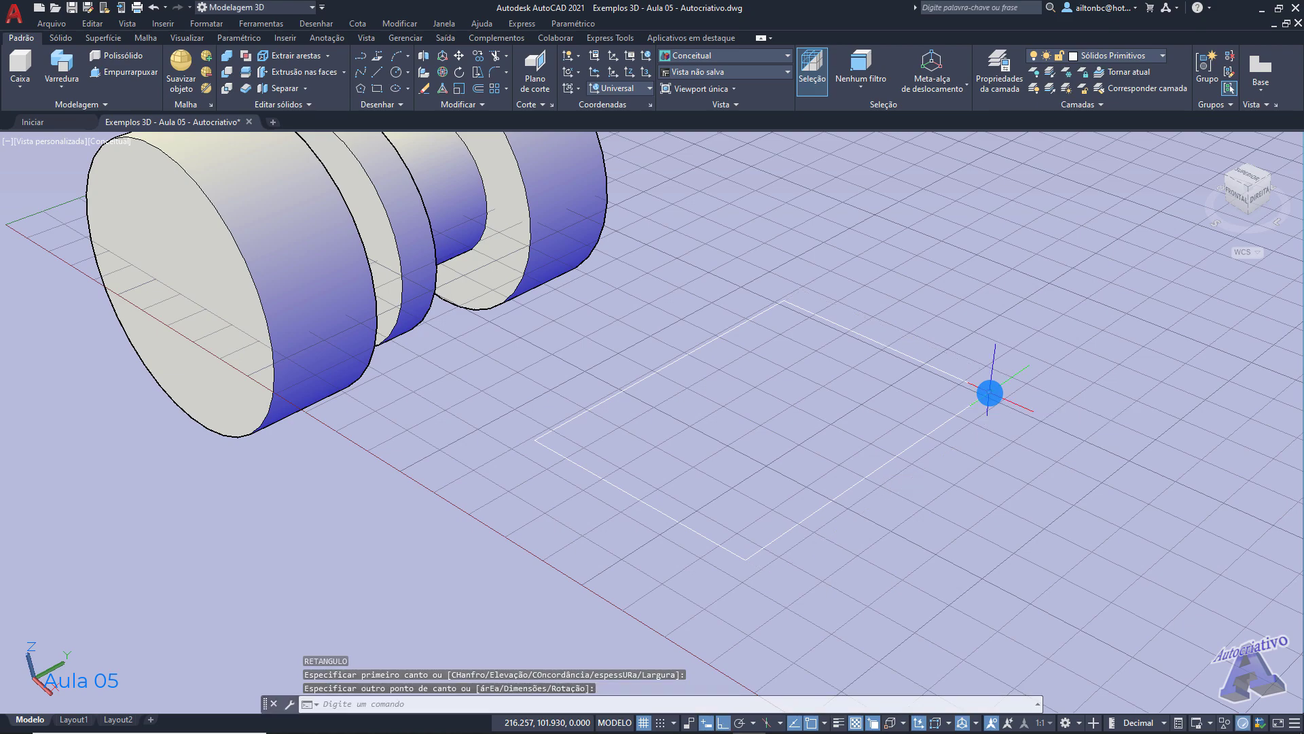
# Step: Turn on the lineweight display in the drawing
pyautogui.moveTo(842, 466); pyautogui.dragTo(821, 443)
pyautogui.press('Escape')
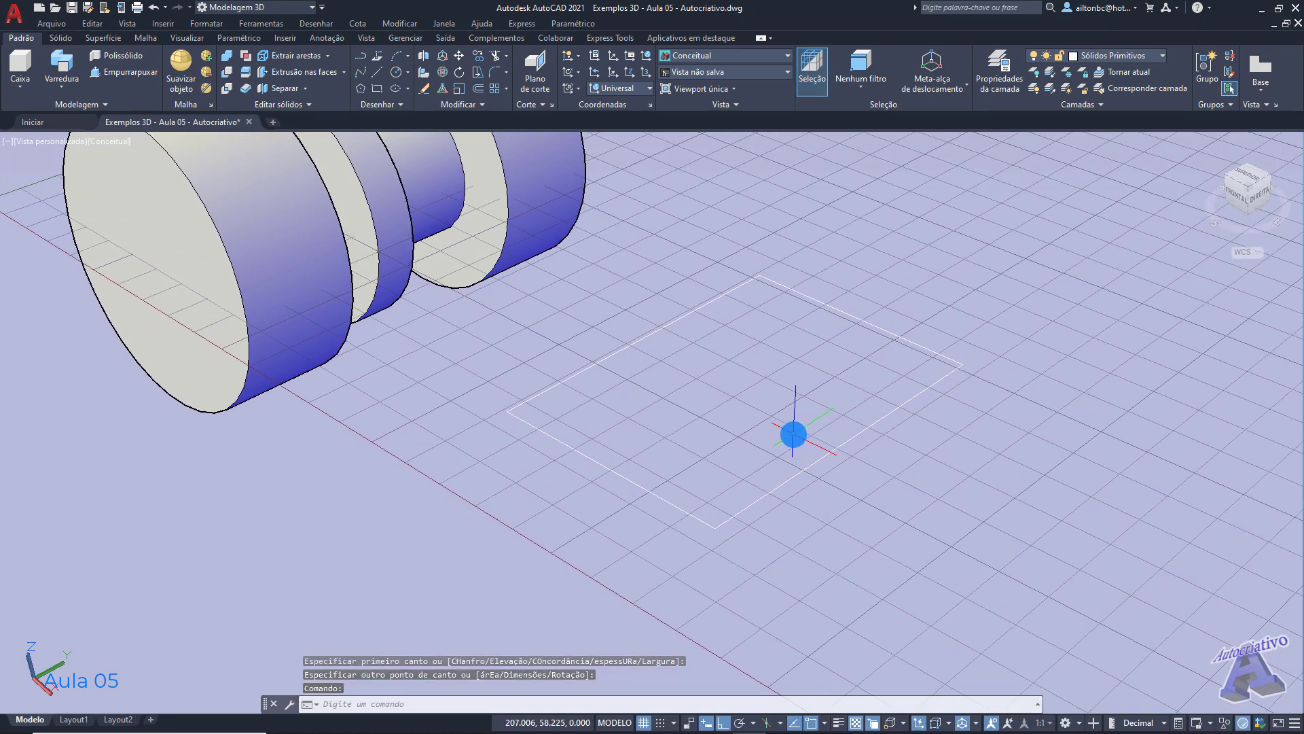
pyautogui.click(837, 723)
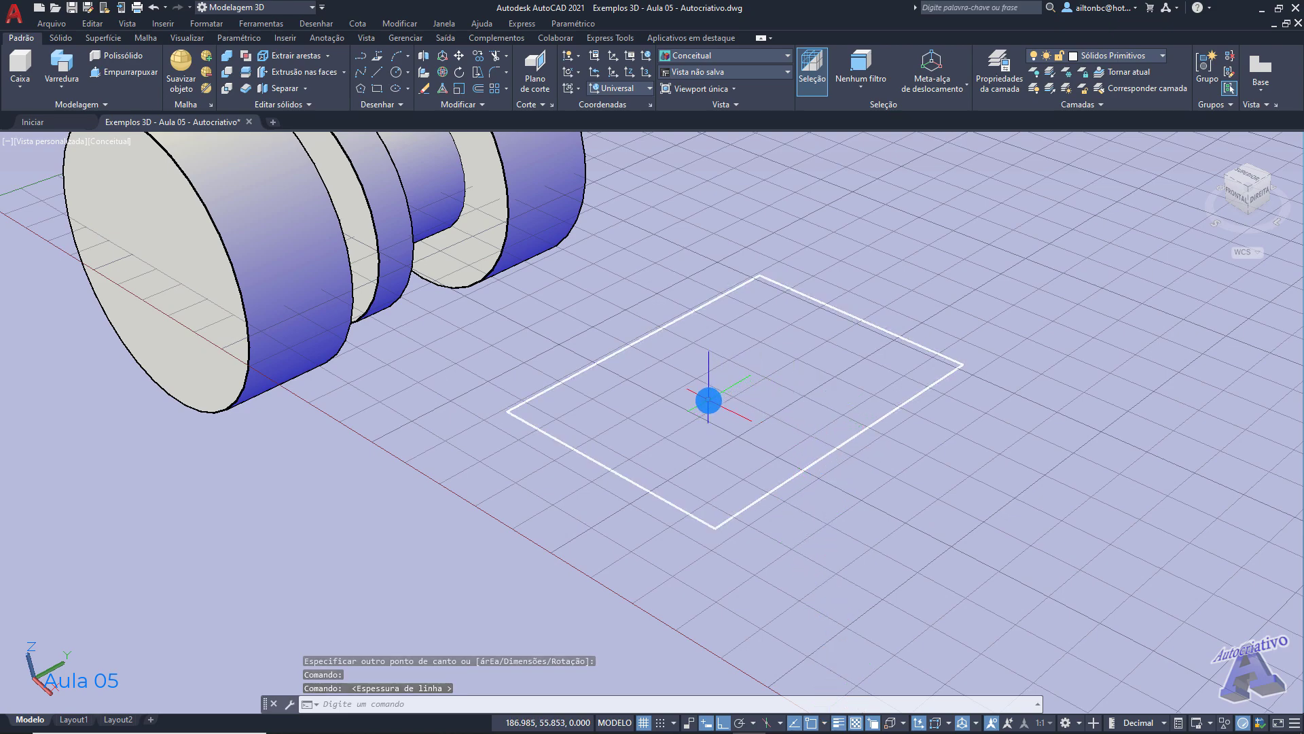
# Step: Define a three-point UCS at the midpoint of the large rectangle's long edge, with its XY plane vertical and perpendicular to that edge
pyautogui.click(646, 73)
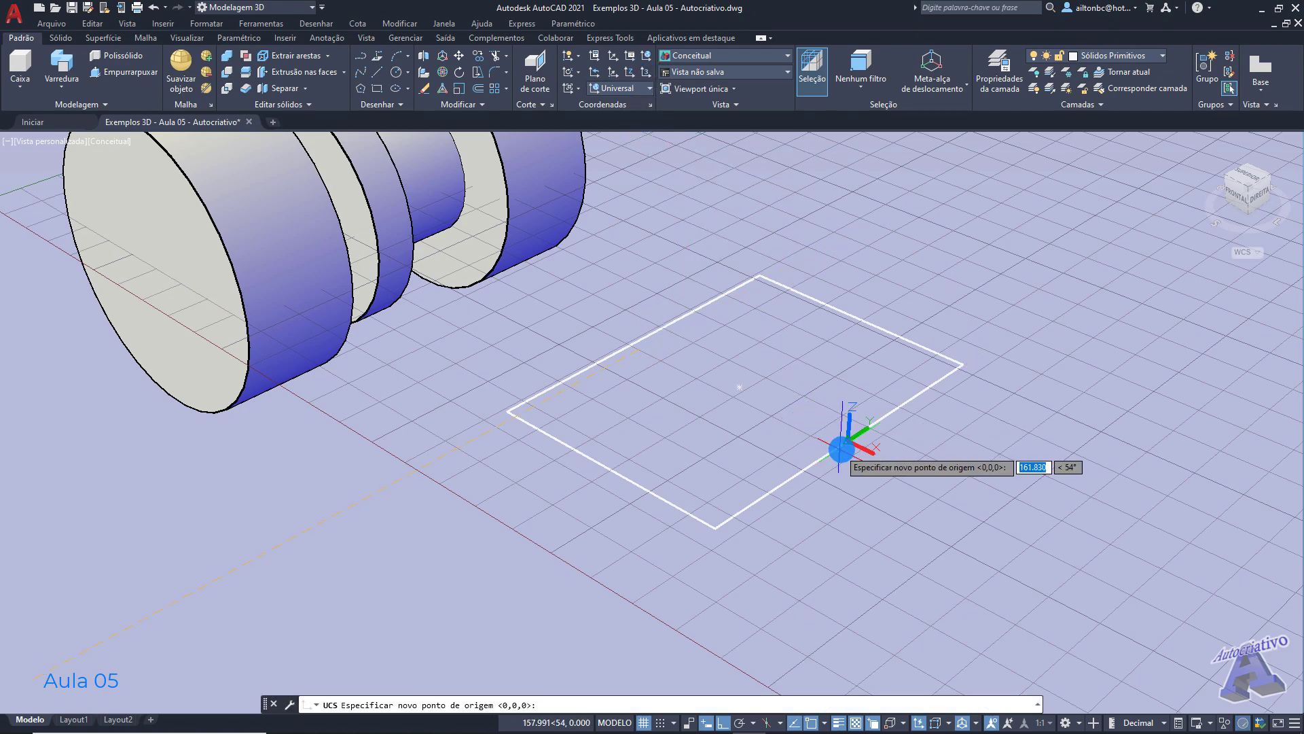
pyautogui.click(848, 441)
pyautogui.click(990, 523)
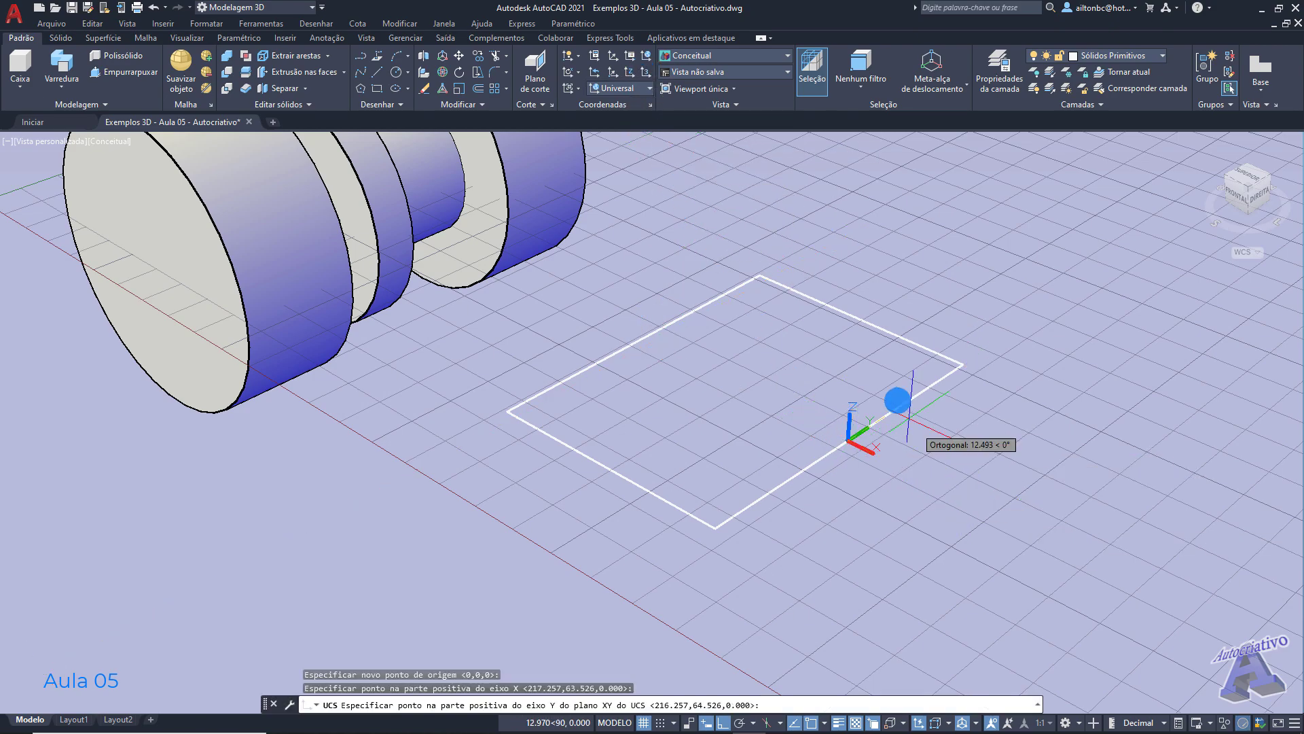
pyautogui.click(838, 253)
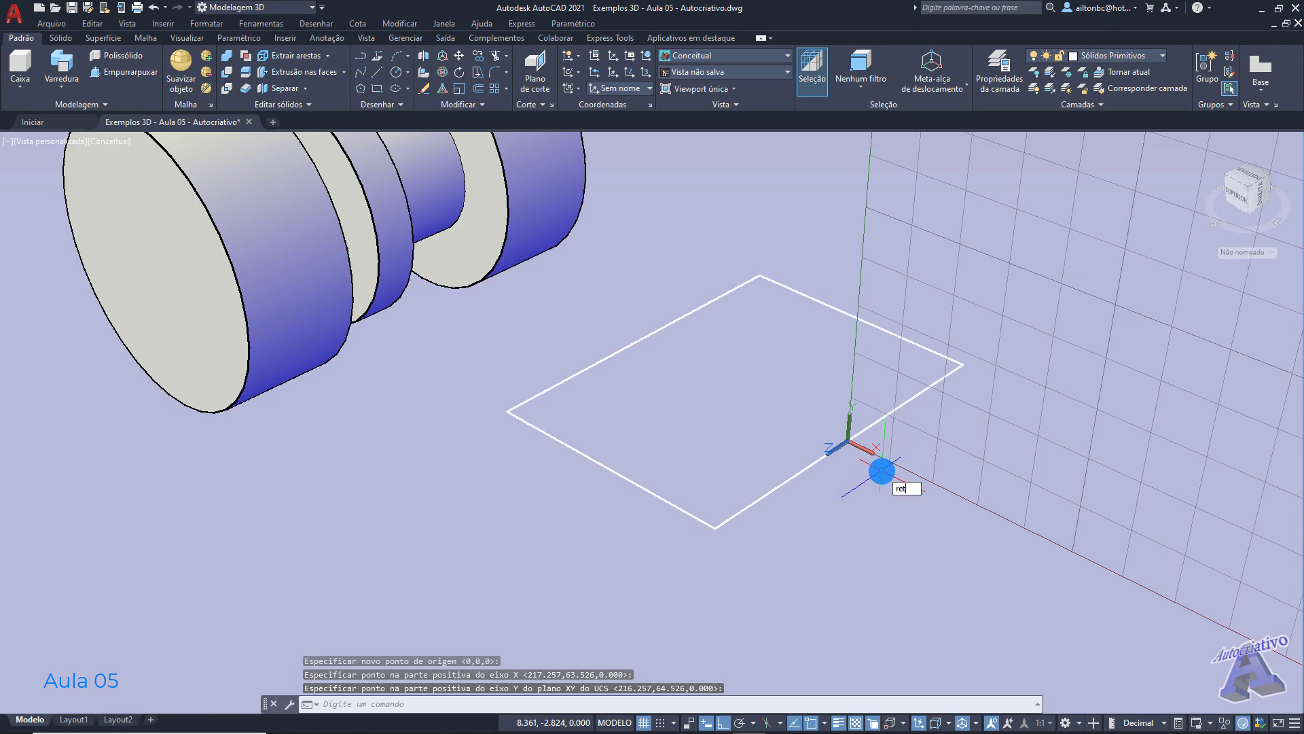
# Step: Try to draw a small vertical rectangle from the new UCS origin, and restore the World UCS
pyautogui.write('ret')
pyautogui.press('Return')
pyautogui.scroll(1, 886, 461)
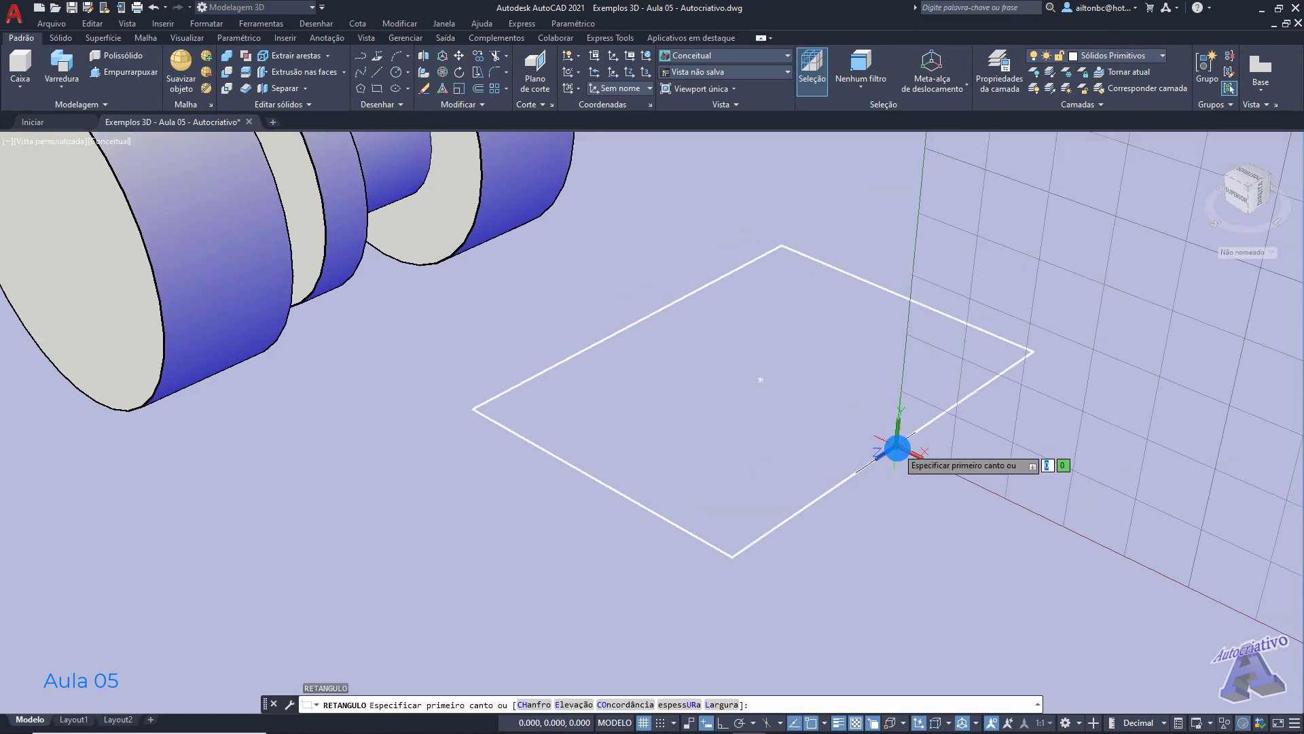
pyautogui.click(896, 448)
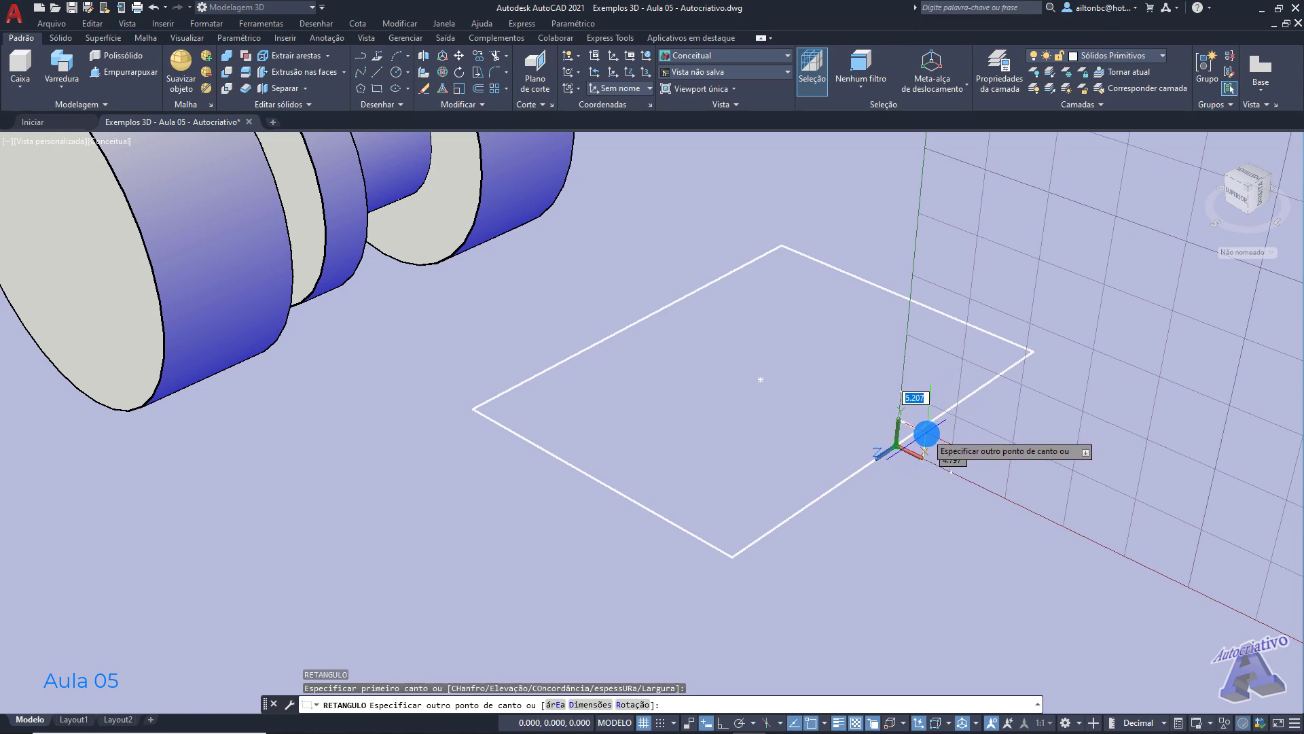
pyautogui.scroll(1, 926, 433)
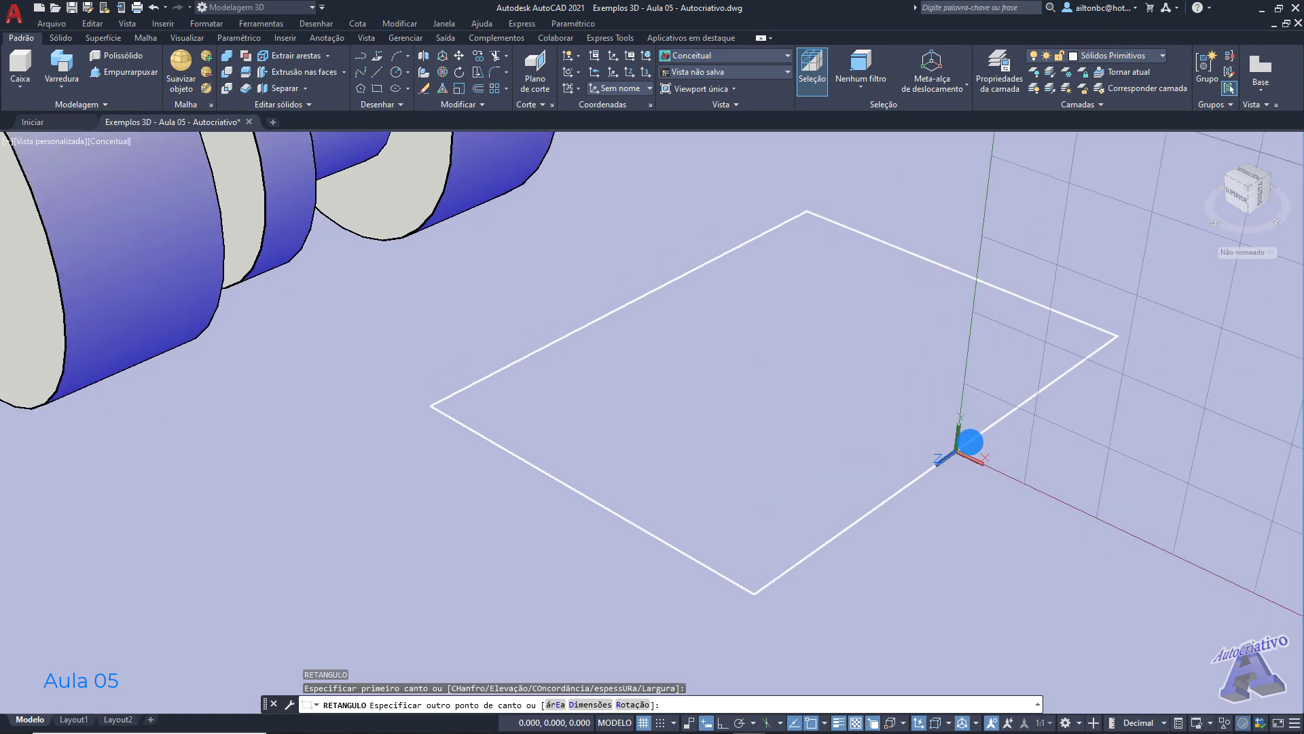
pyautogui.click(970, 441)
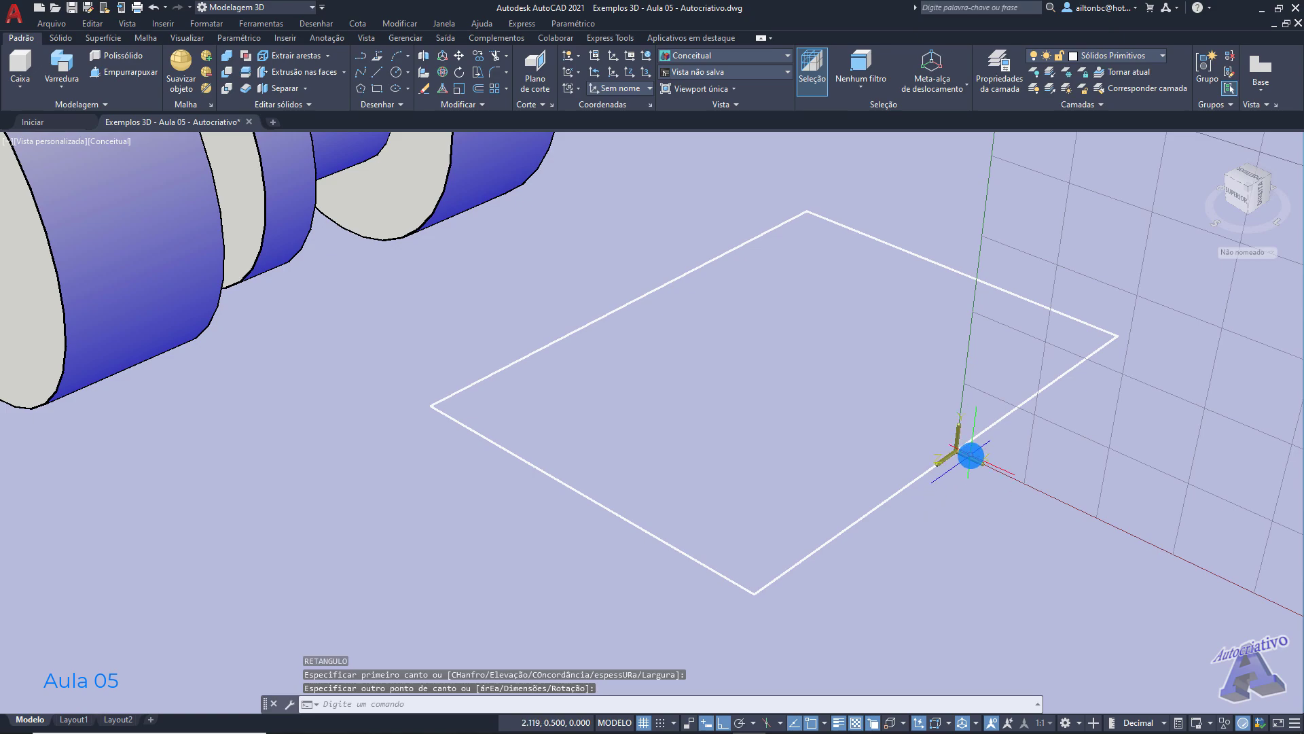
pyautogui.click(647, 54)
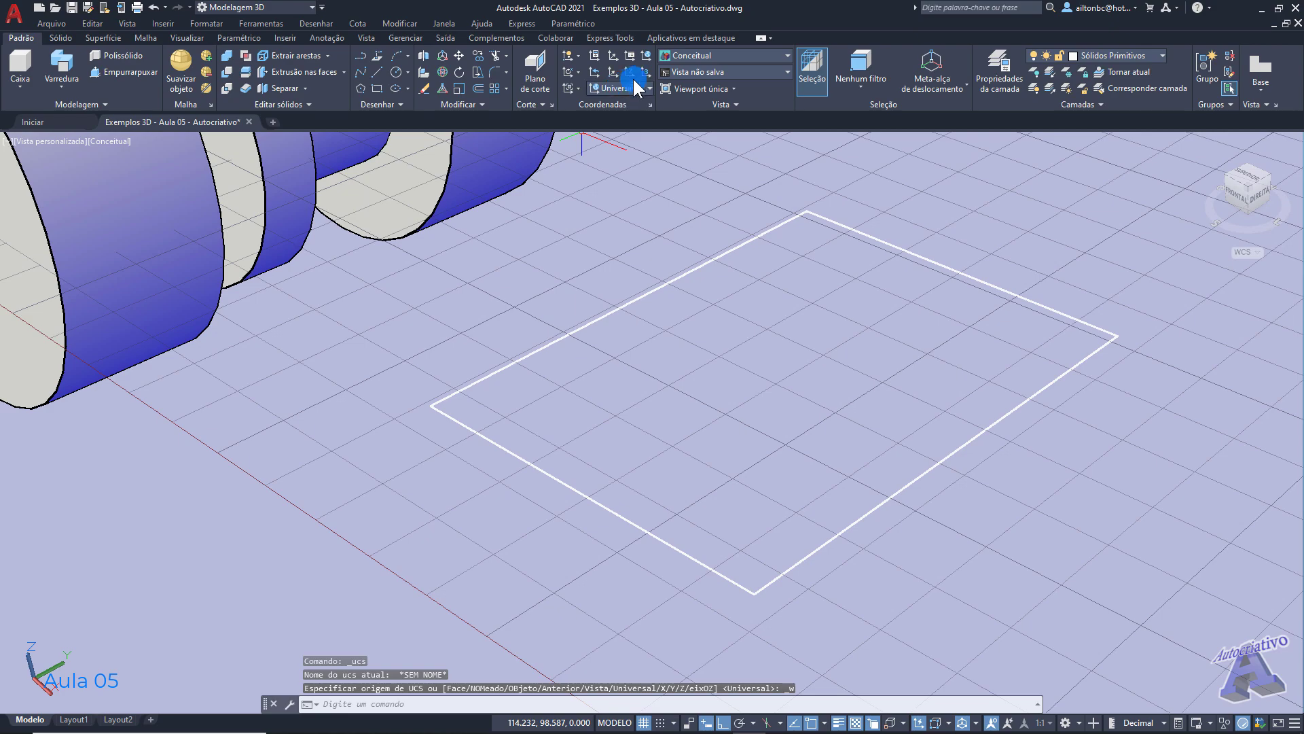
# Step: Set a three-point UCS at the long edge's midpoint, keeping X perpendicular to the edge and pointing Y upward
pyautogui.click(646, 70)
pyautogui.click(956, 451)
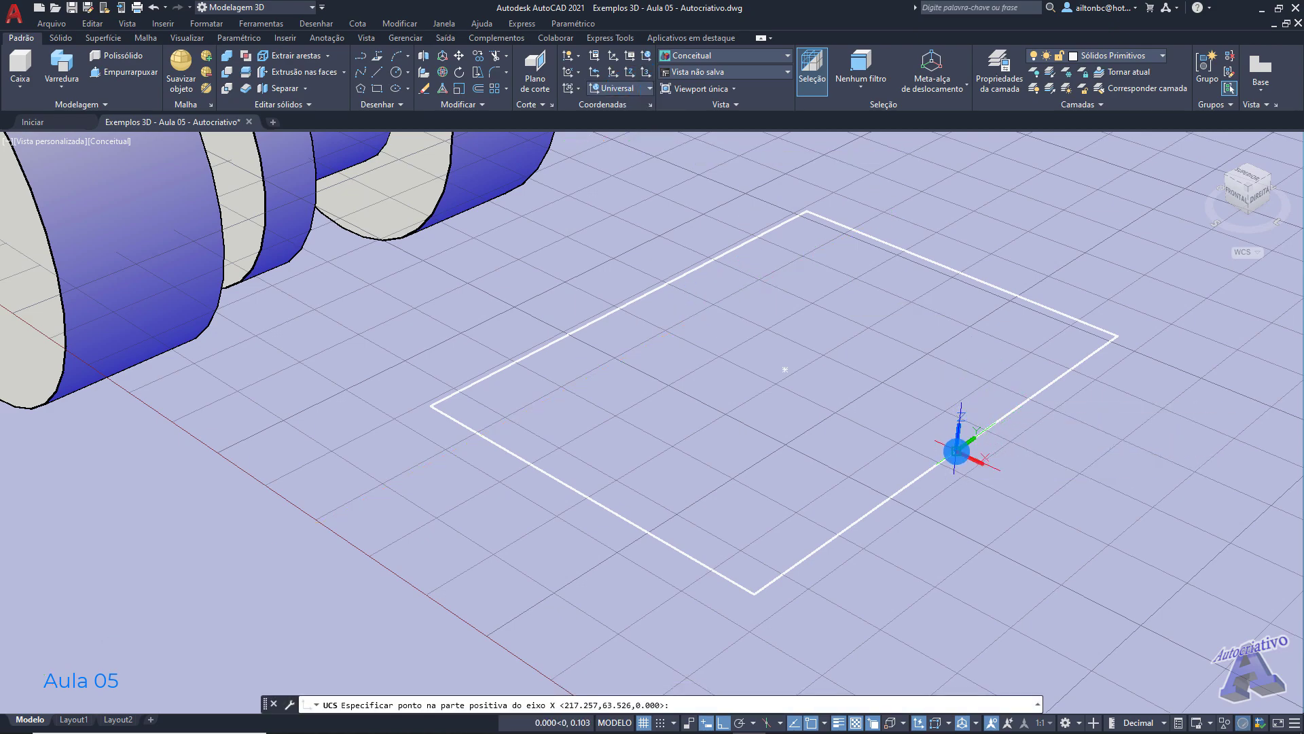
pyautogui.click(1084, 505)
pyautogui.click(921, 282)
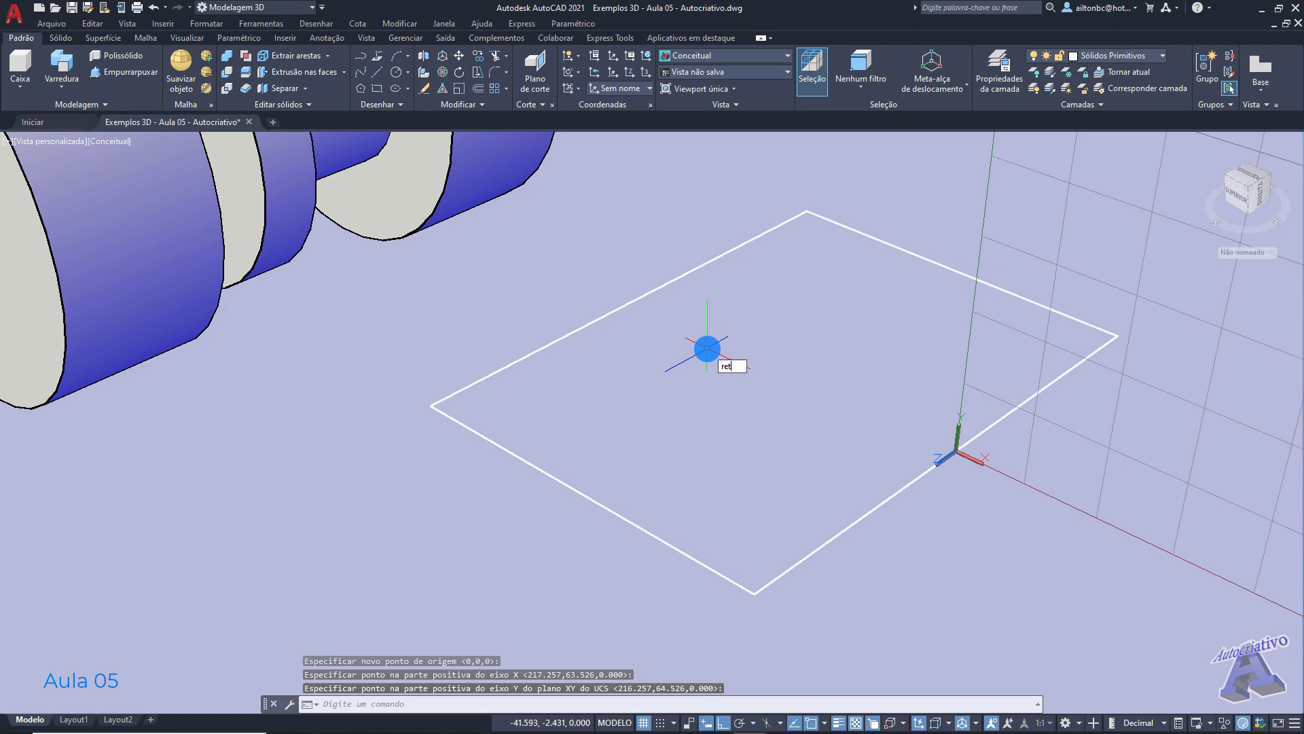
# Step: With object snap off, draw a vertical rectangle about 3.2 by 3.1 units from the UCS origin, and restore the World UCS
pyautogui.press('Return')
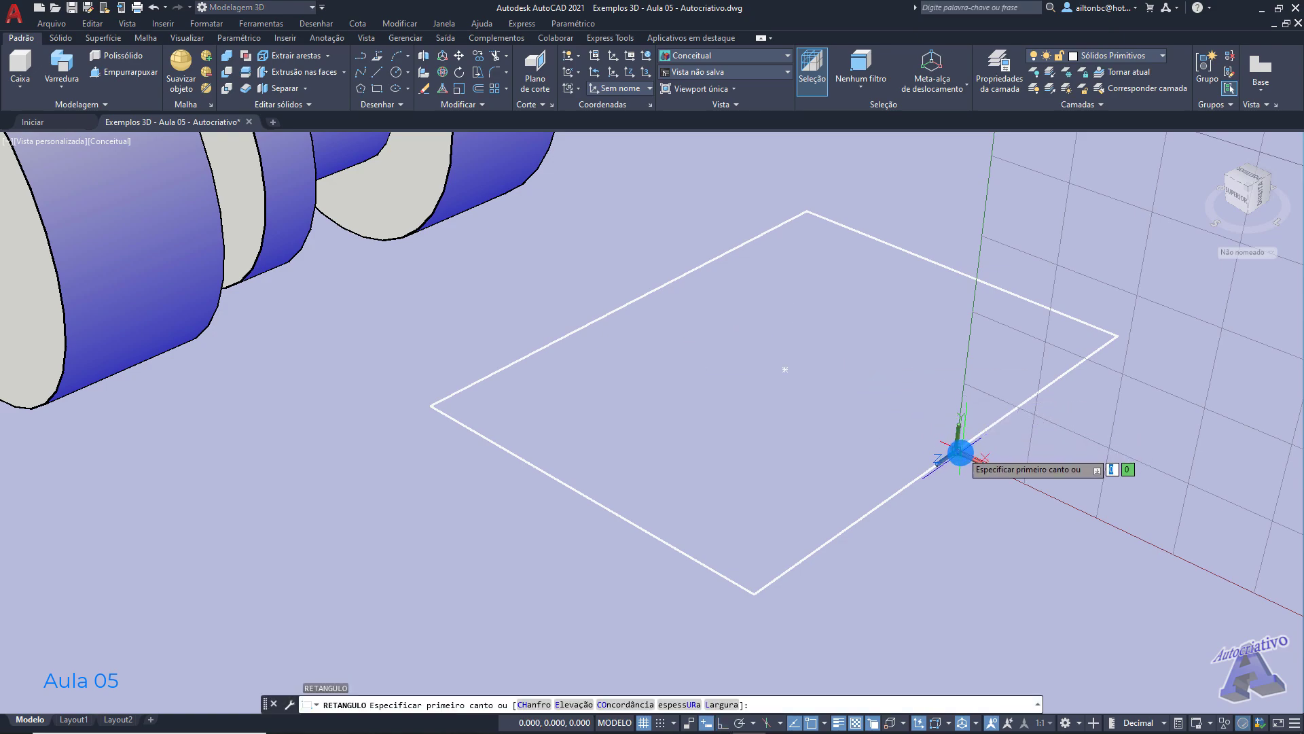
pyautogui.click(957, 452)
pyautogui.press('F3')
pyautogui.scroll(1, 978, 441)
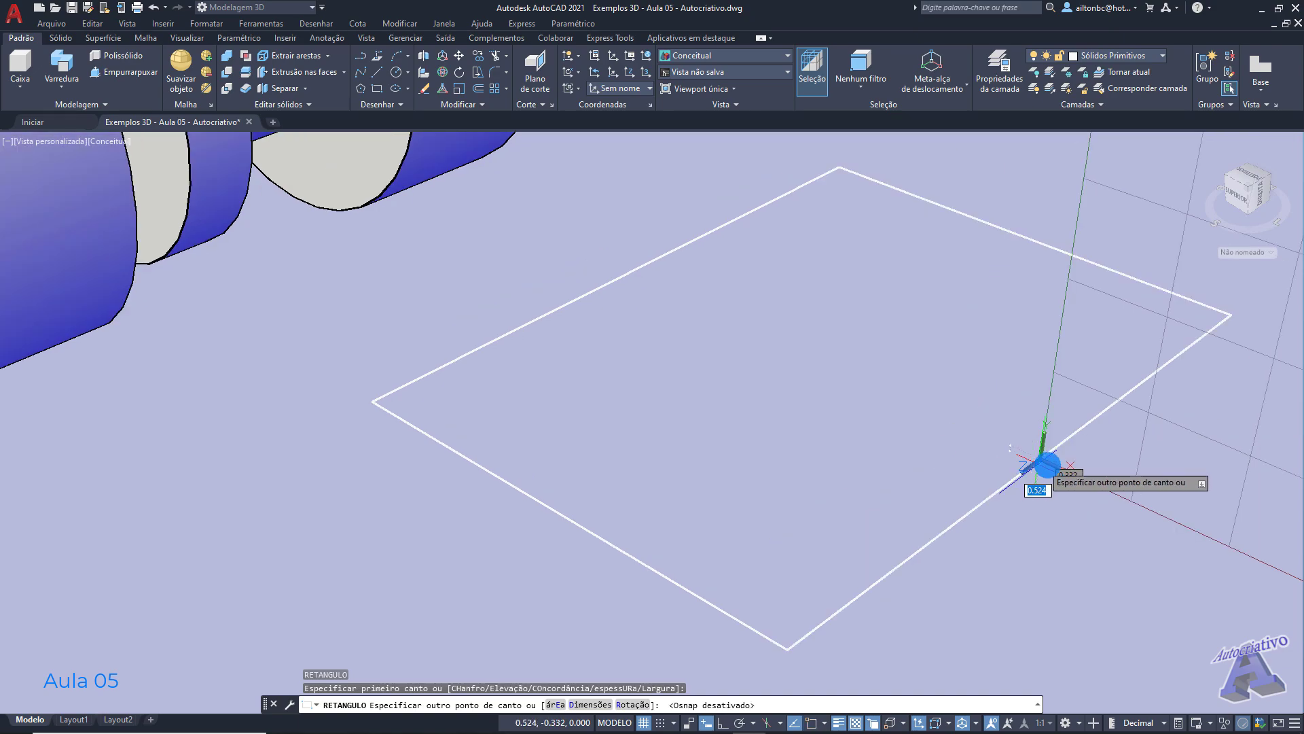
pyautogui.scroll(2, 1046, 466)
pyautogui.scroll(-1, 1080, 463)
pyautogui.moveTo(1149, 471); pyautogui.dragTo(1021, 455, button='middle')
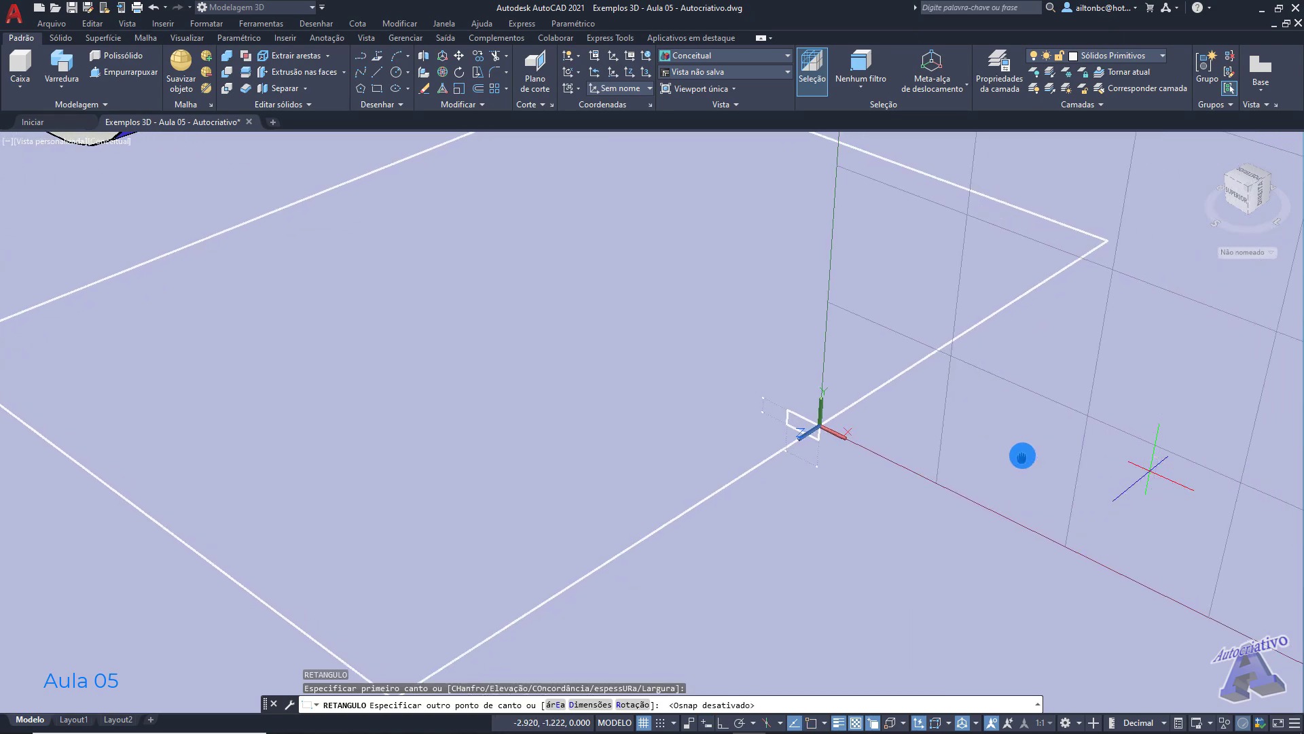
pyautogui.click(858, 406)
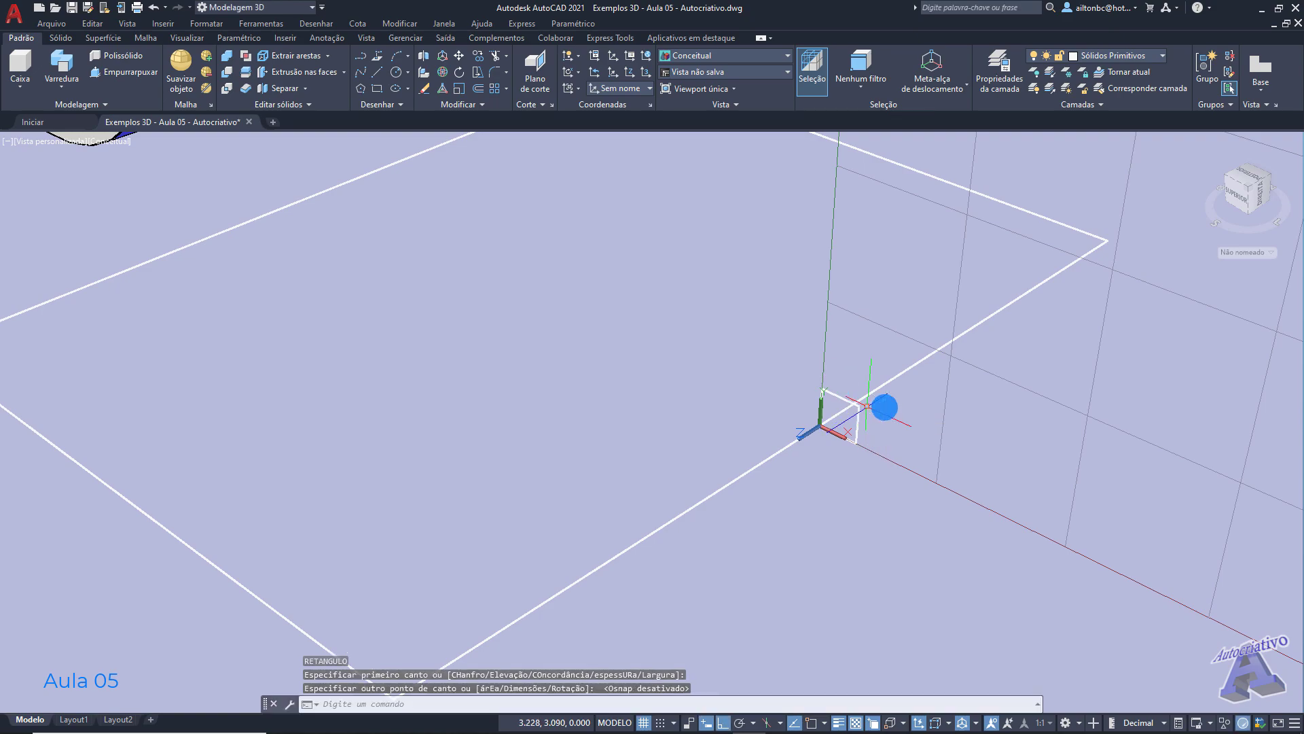
pyautogui.click(644, 54)
# Step: With object snap on, move the small rectangle by its upper outer corner onto the midpoint of the large rectangle's edge
pyautogui.keyDown('shift'); pyautogui.moveTo(714, 406); pyautogui.dragTo(760, 408, button='middle'); pyautogui.keyUp('shift')
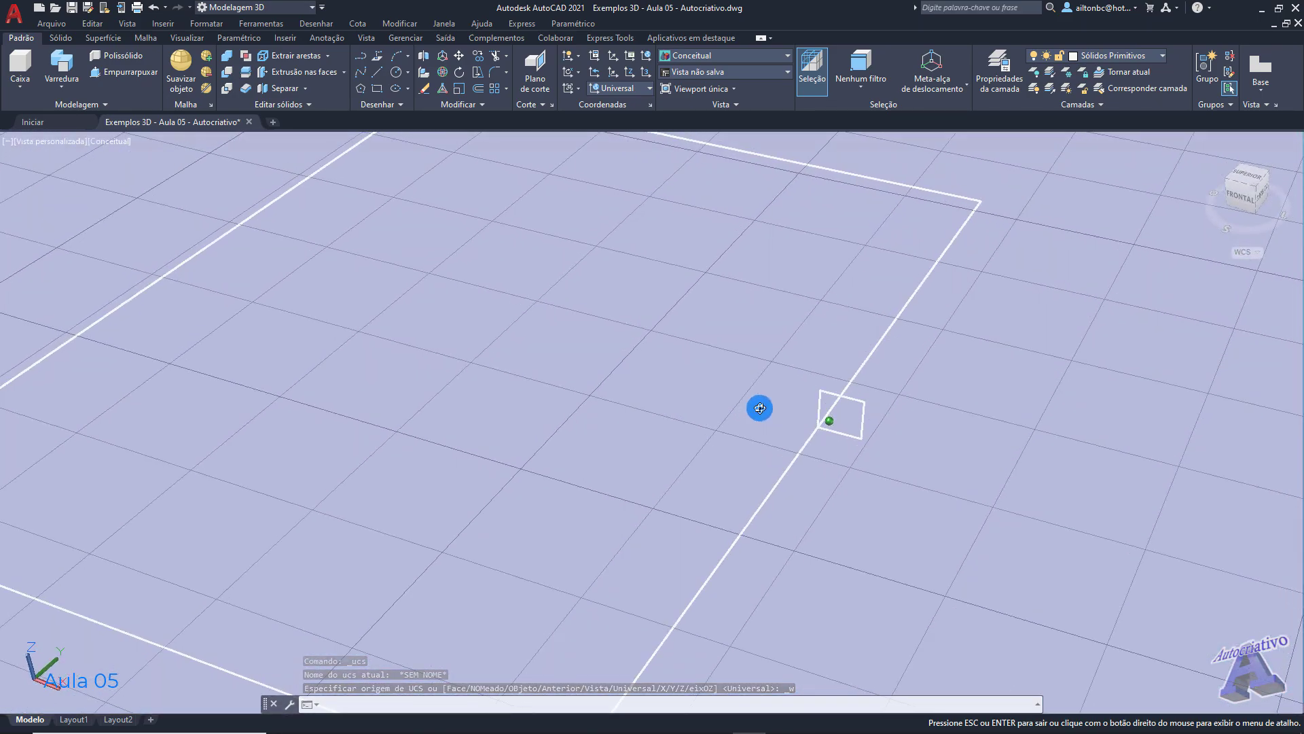
pyautogui.scroll(3, 831, 421)
pyautogui.click(949, 439)
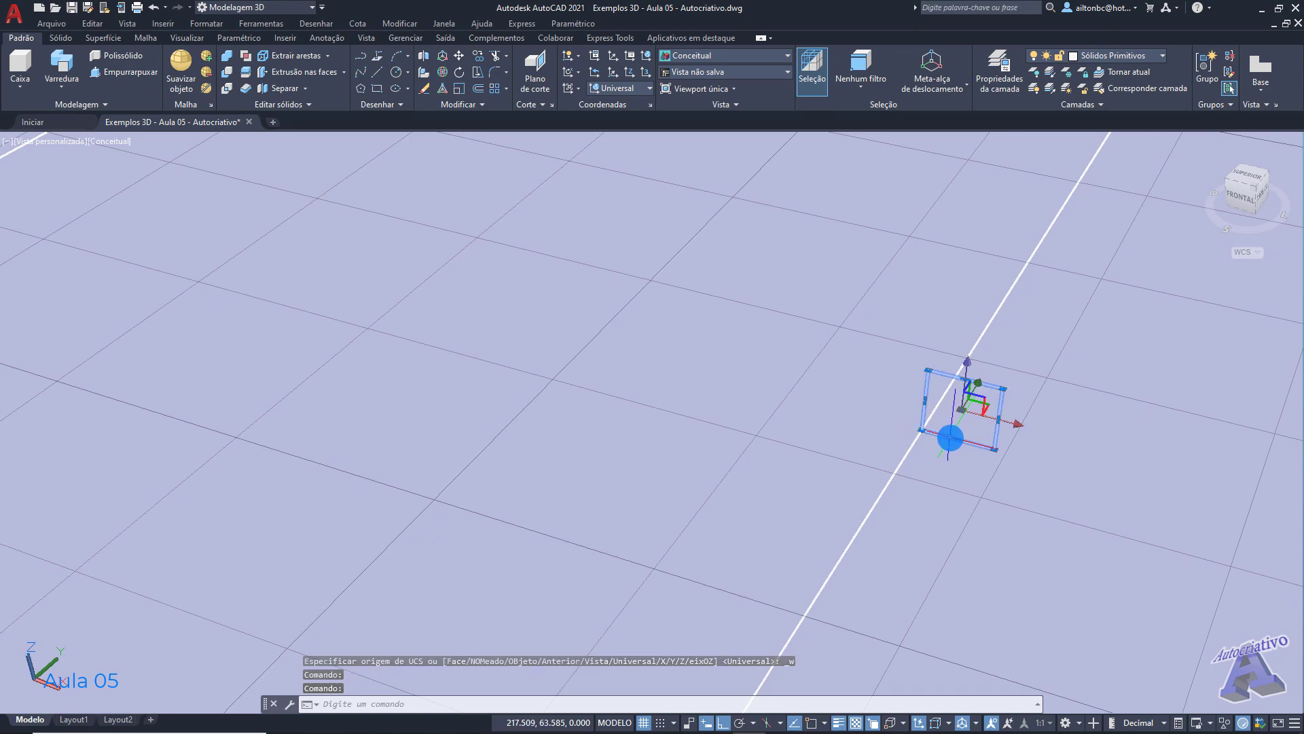
pyautogui.write('M')
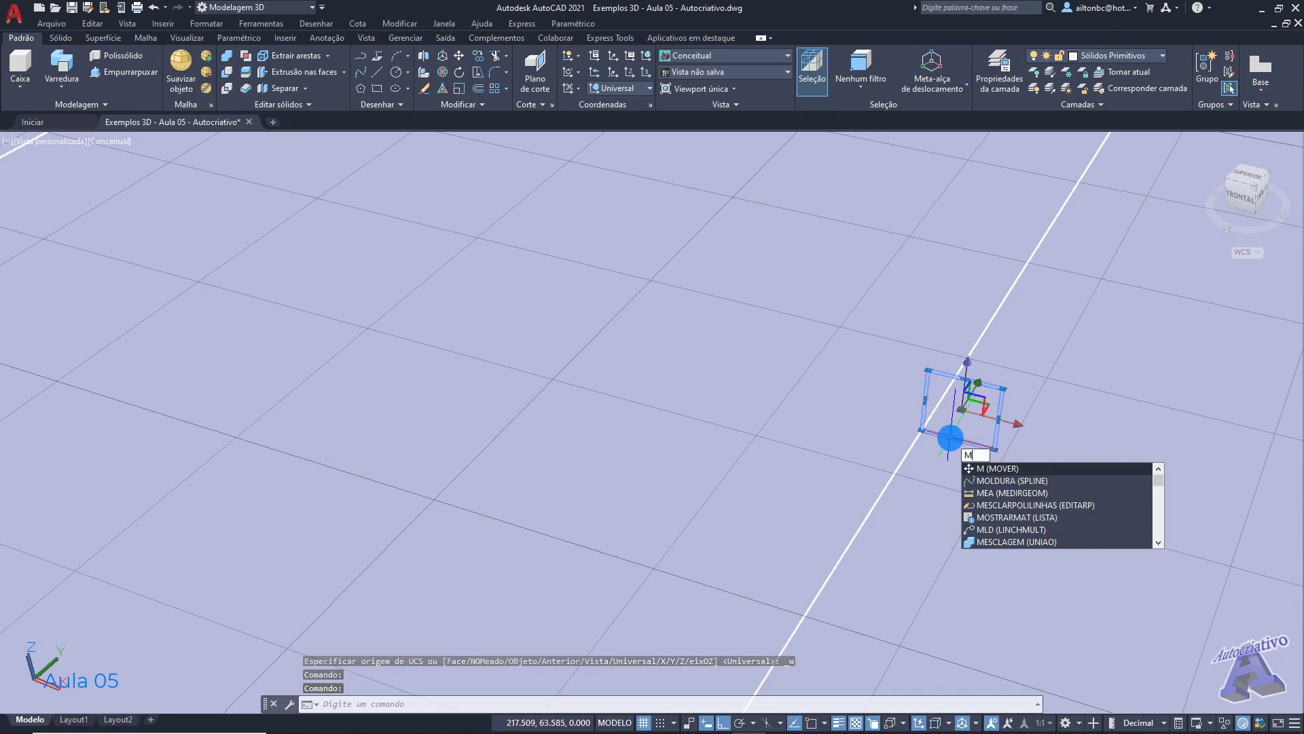
pyautogui.press('Return')
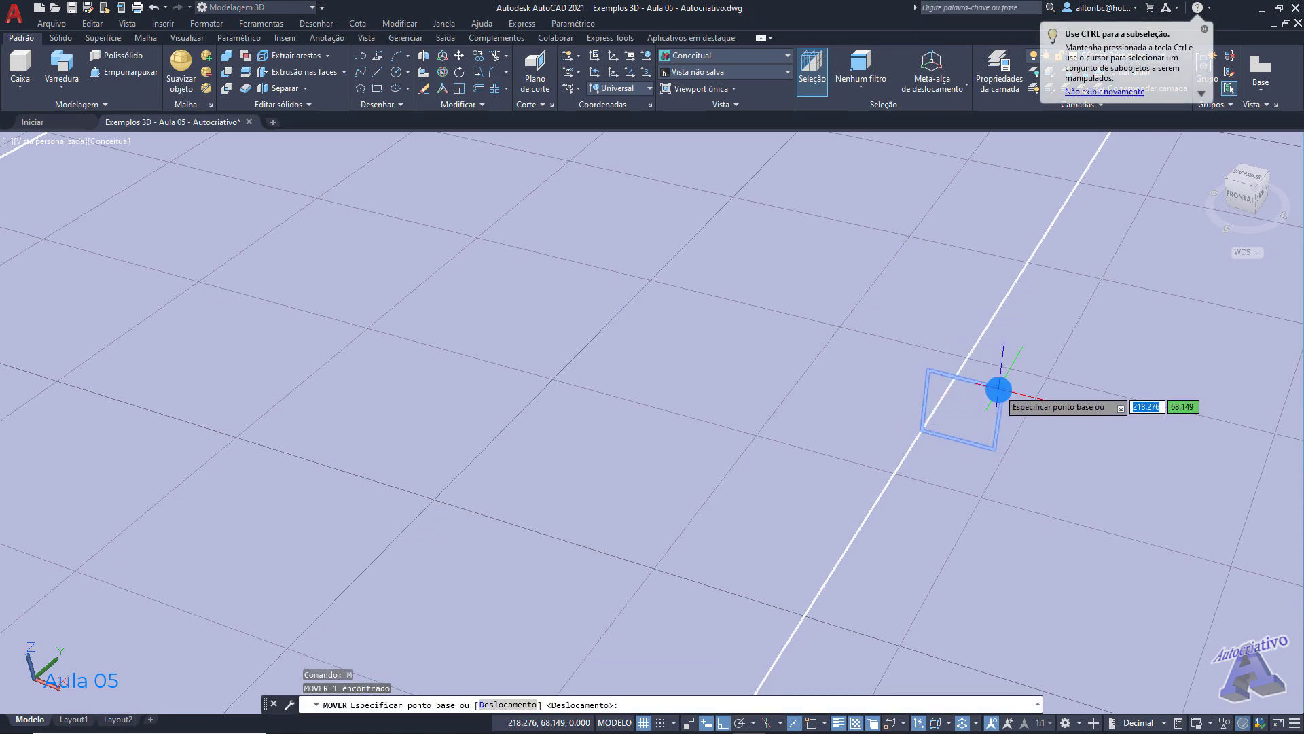
pyautogui.press('F3')
pyautogui.click(1002, 389)
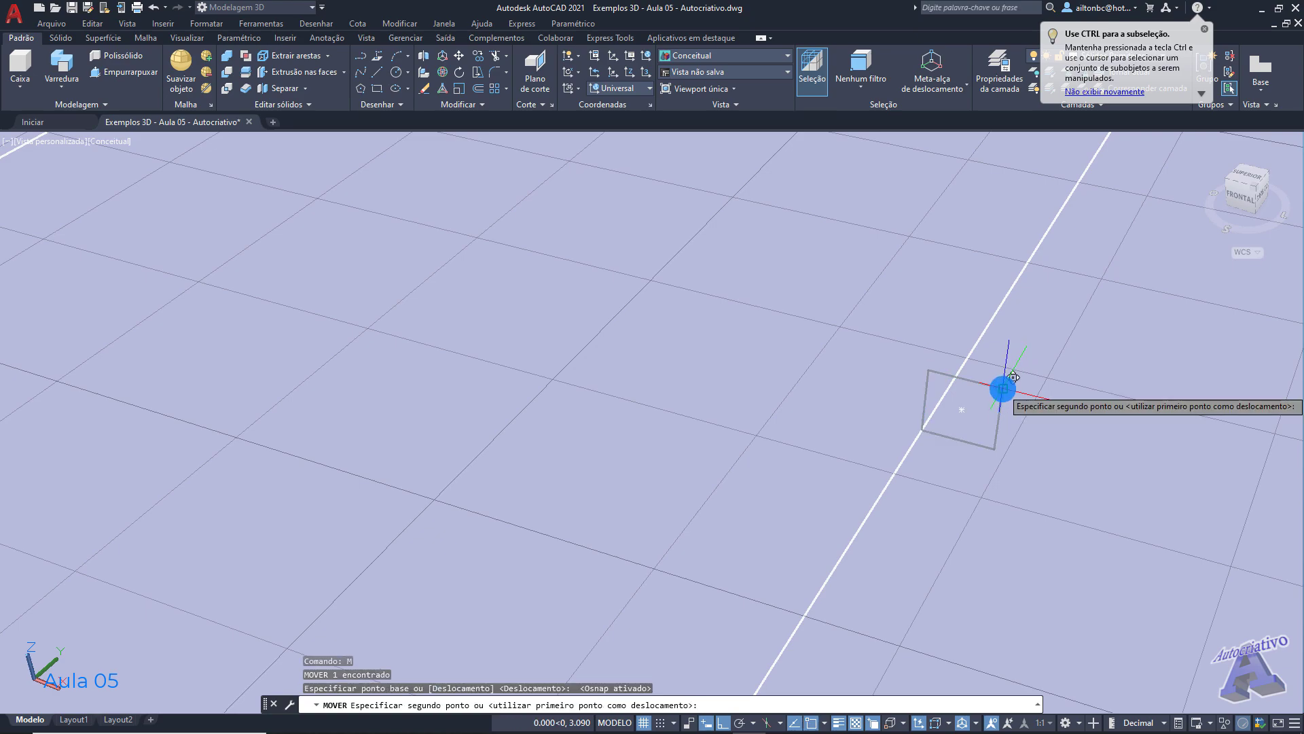
pyautogui.click(921, 428)
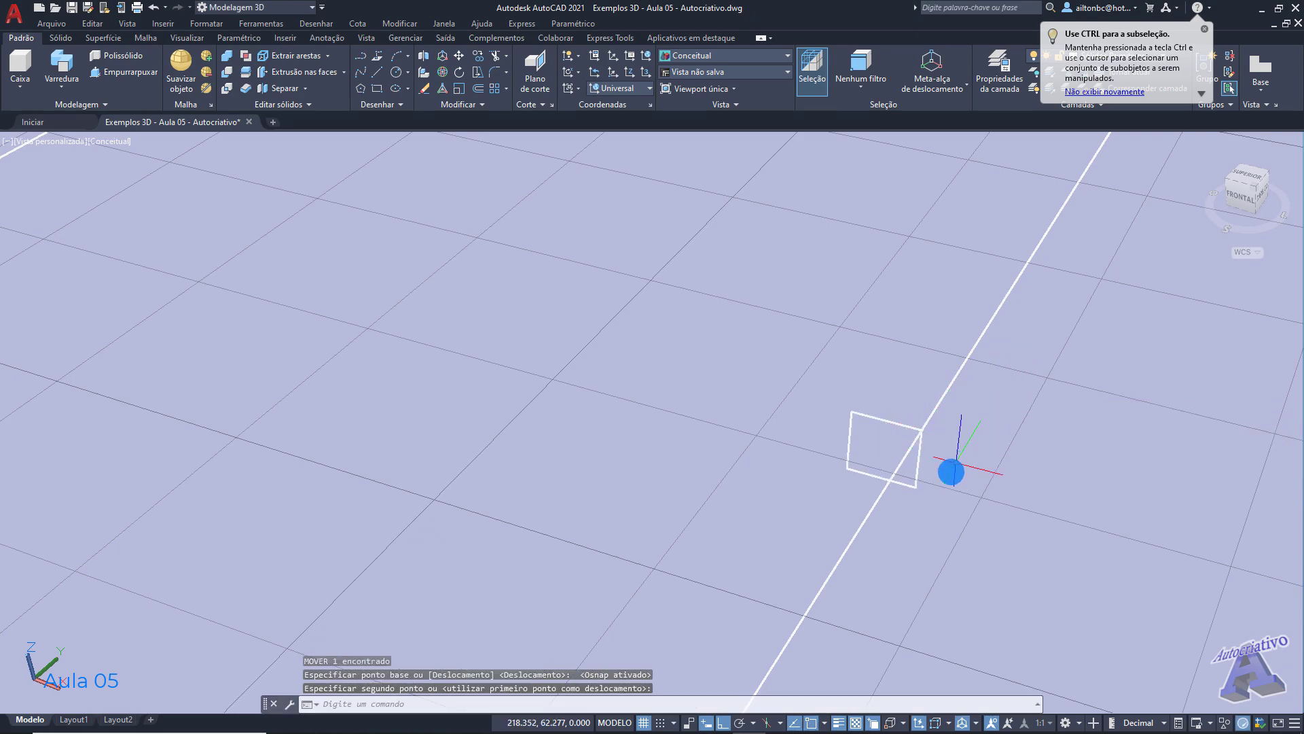
pyautogui.keyDown('shift'); pyautogui.moveTo(941, 505); pyautogui.dragTo(917, 474, button='middle'); pyautogui.keyUp('shift')
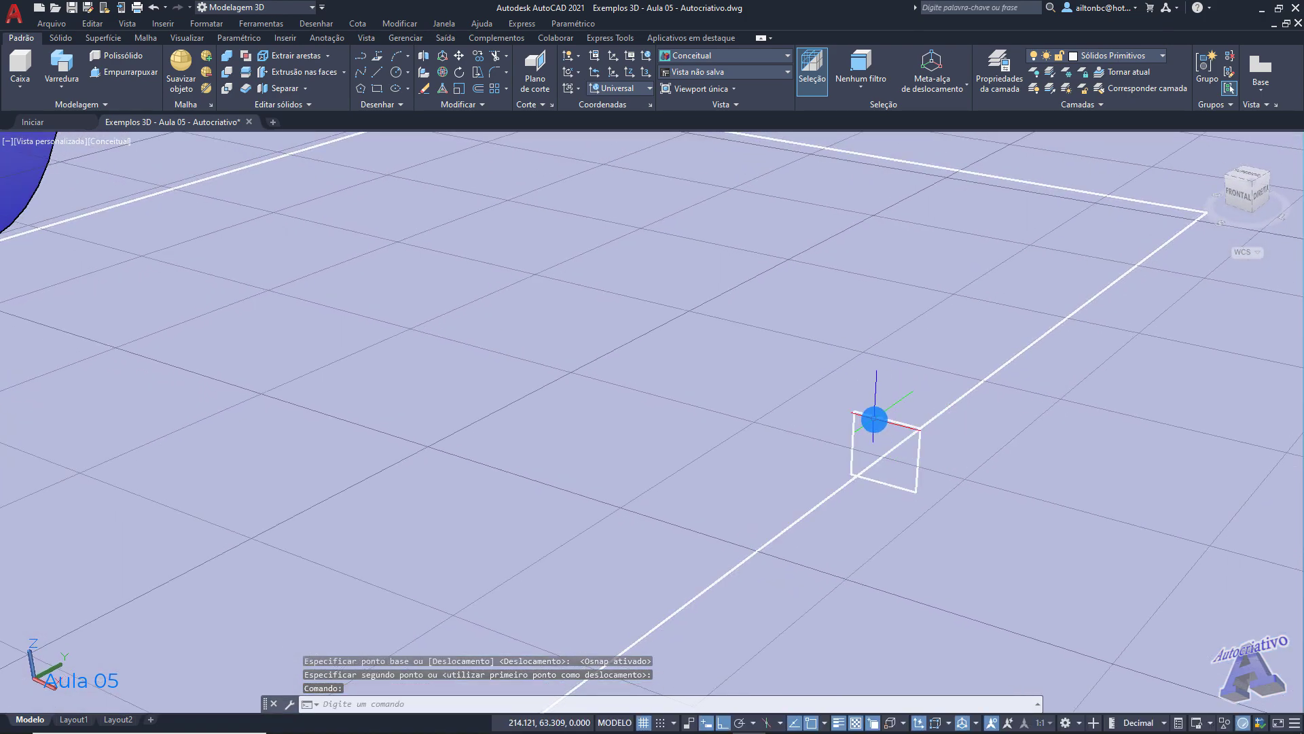
pyautogui.scroll(3, 902, 450)
pyautogui.moveTo(1173, 470)
pyautogui.keyDown('shift'); pyautogui.mouseDown(button='middle')
pyautogui.moveTo(1135, 466)
pyautogui.moveTo(1187, 475)
pyautogui.moveTo(1042, 445)
pyautogui.moveTo(1150, 466)
pyautogui.mouseUp(button='middle'); pyautogui.keyUp('shift')
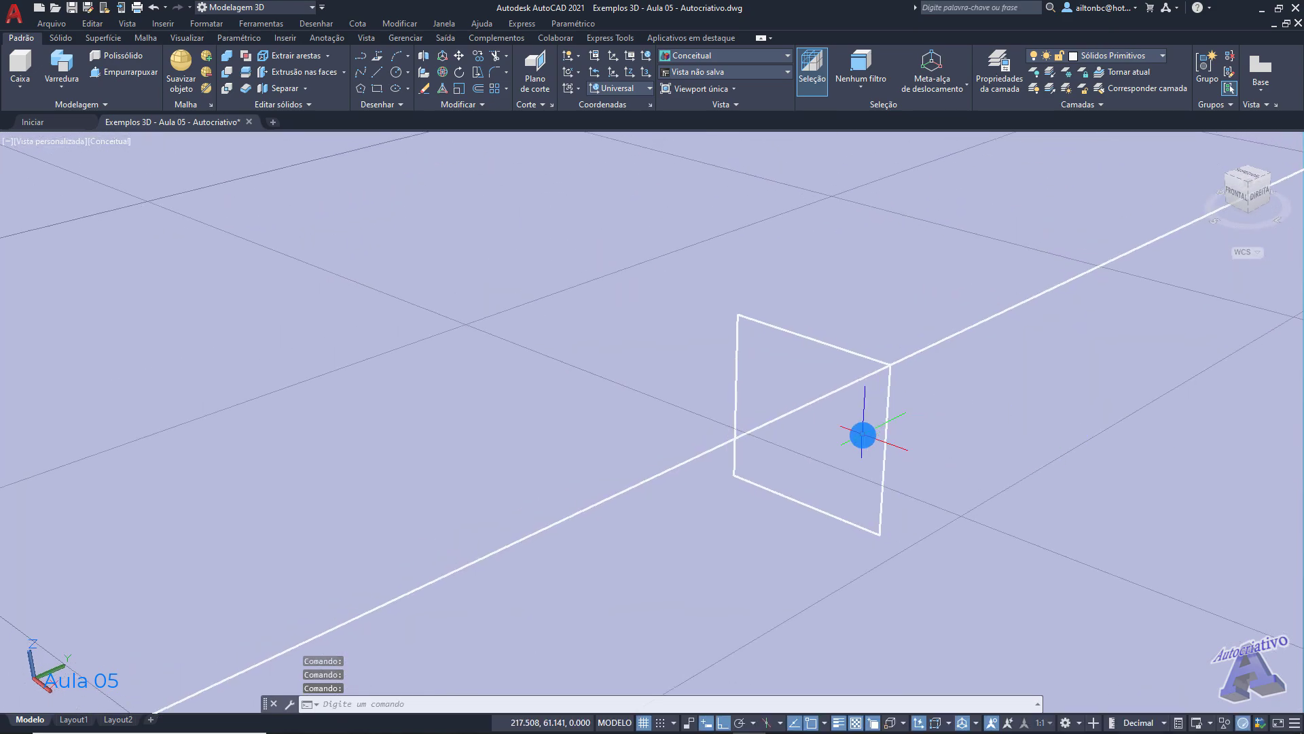
pyautogui.write('l')
pyautogui.press('Return')
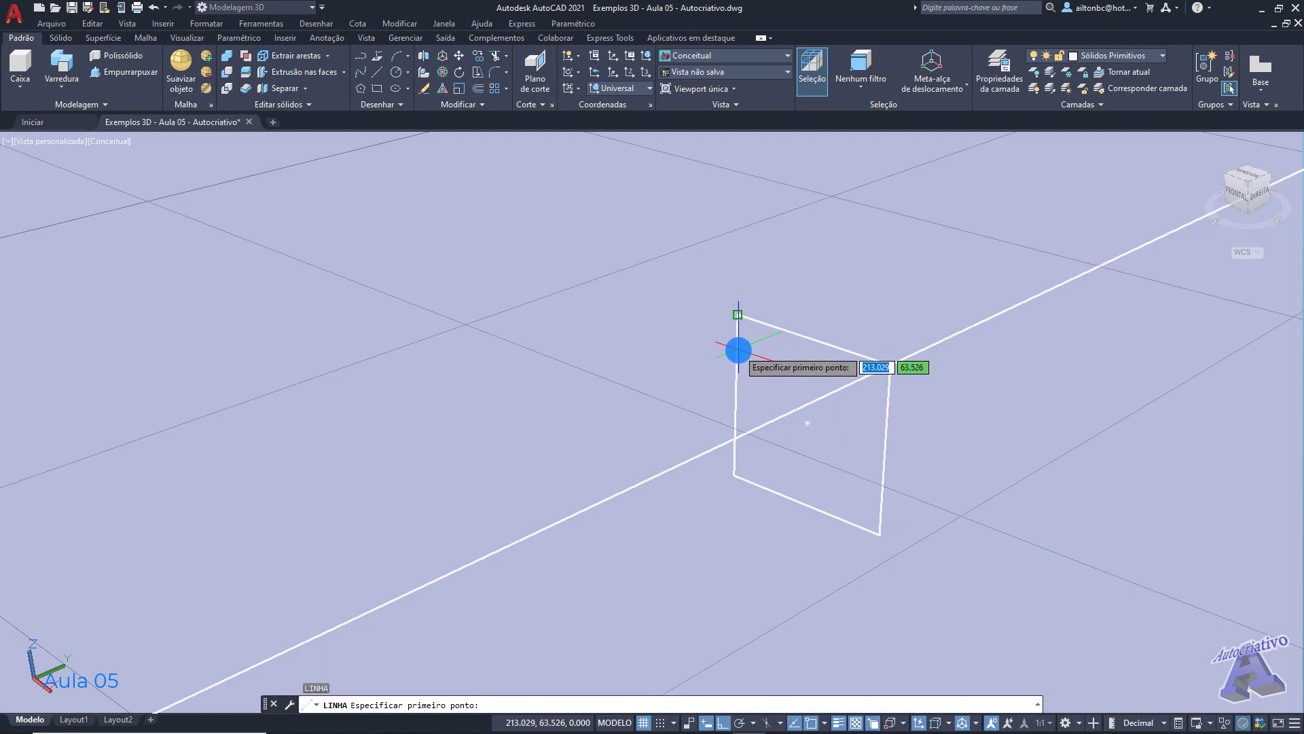
pyautogui.press('Escape')
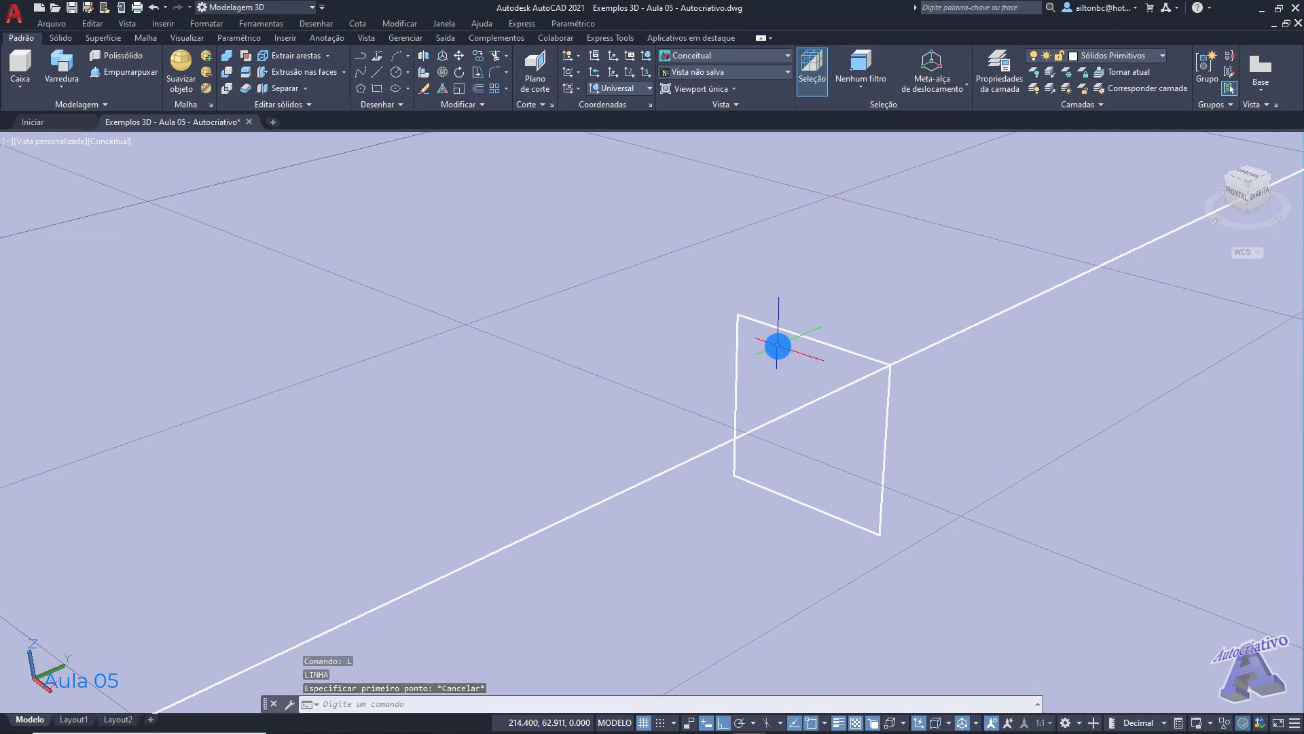
# Step: Explode the small vertical rectangle into separate lines
pyautogui.click(783, 330)
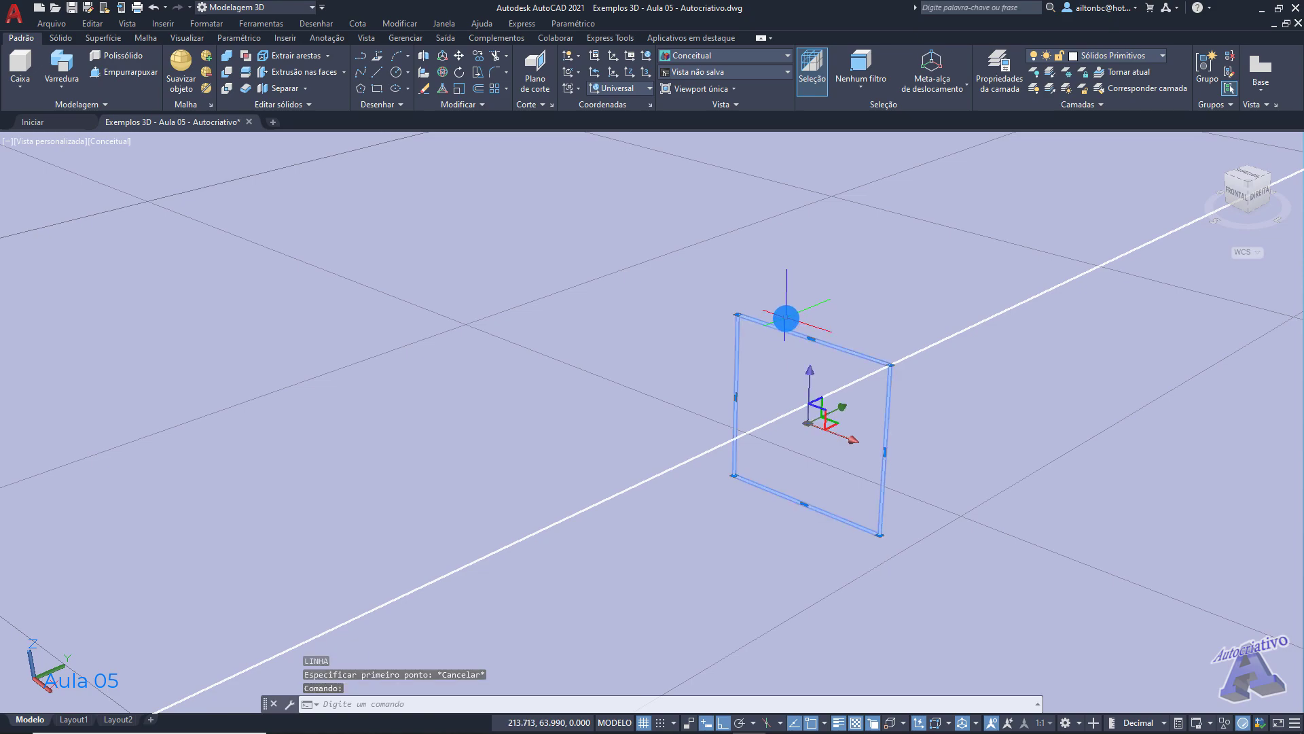
pyautogui.write('x')
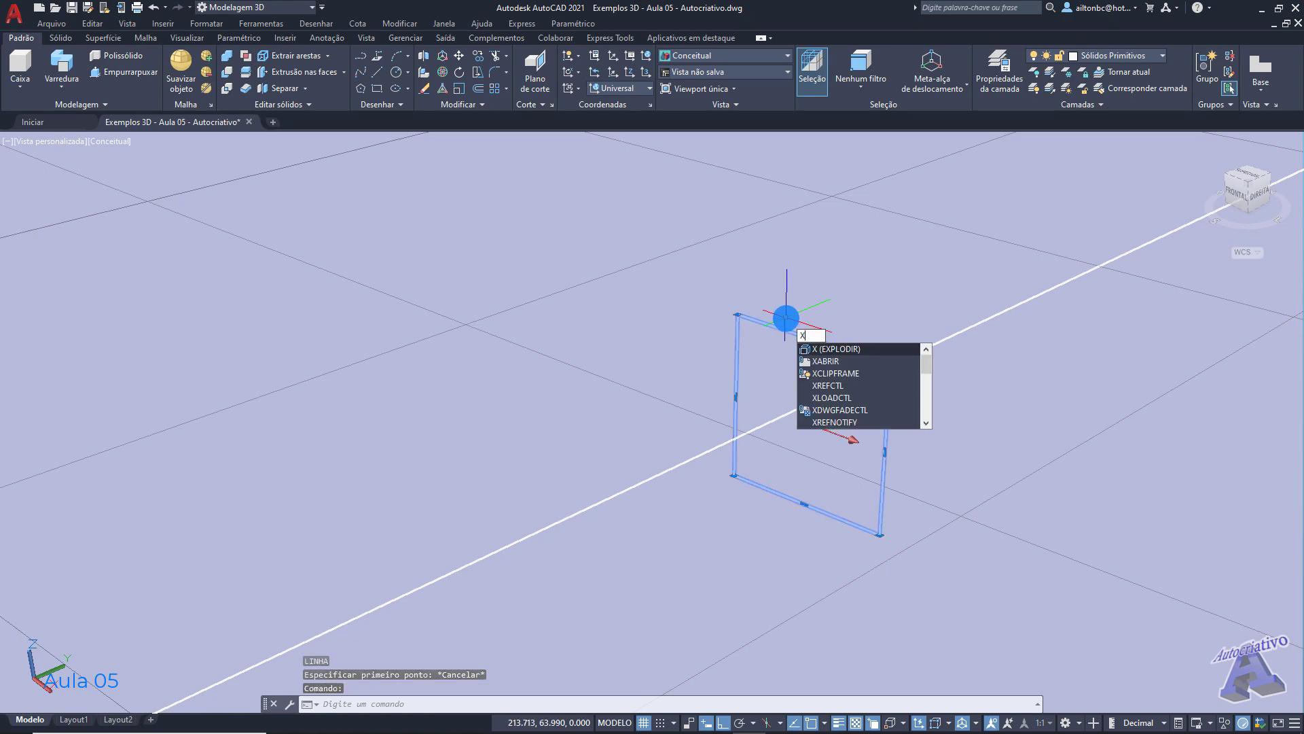
pyautogui.press('Return')
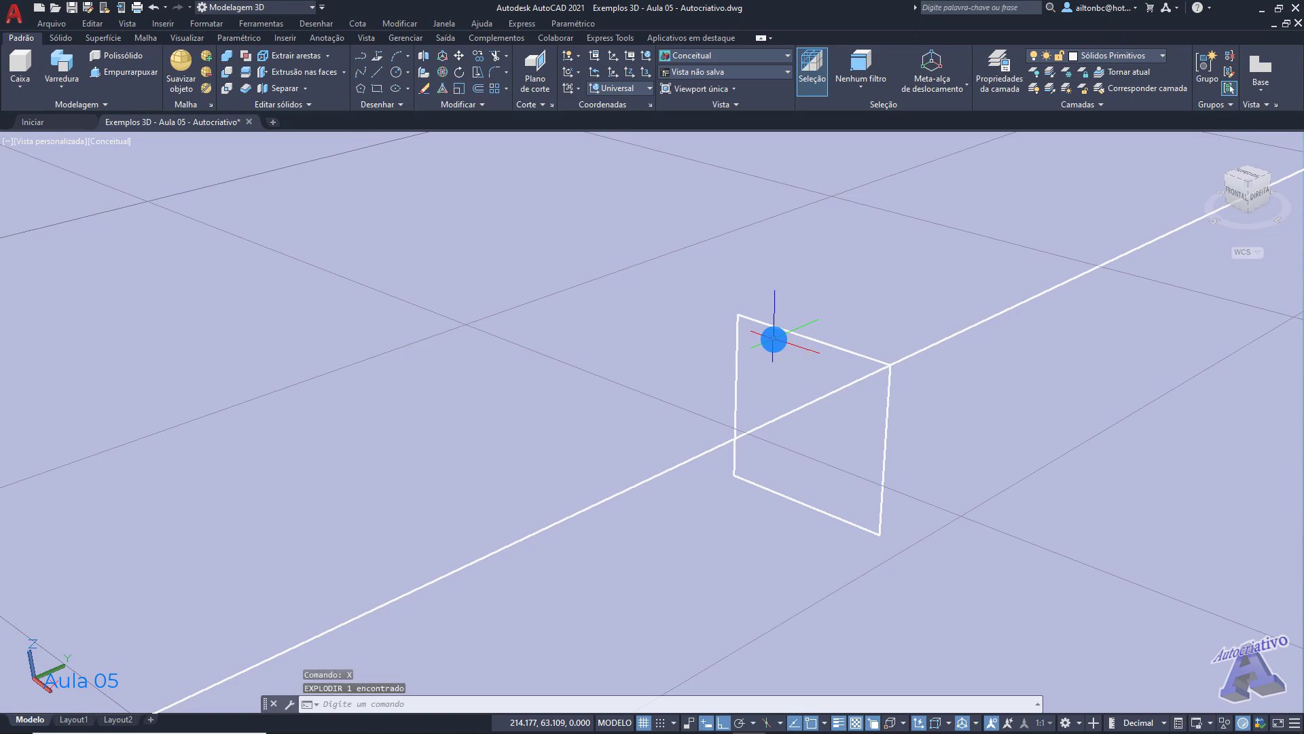
pyautogui.write('l')
pyautogui.press('Return')
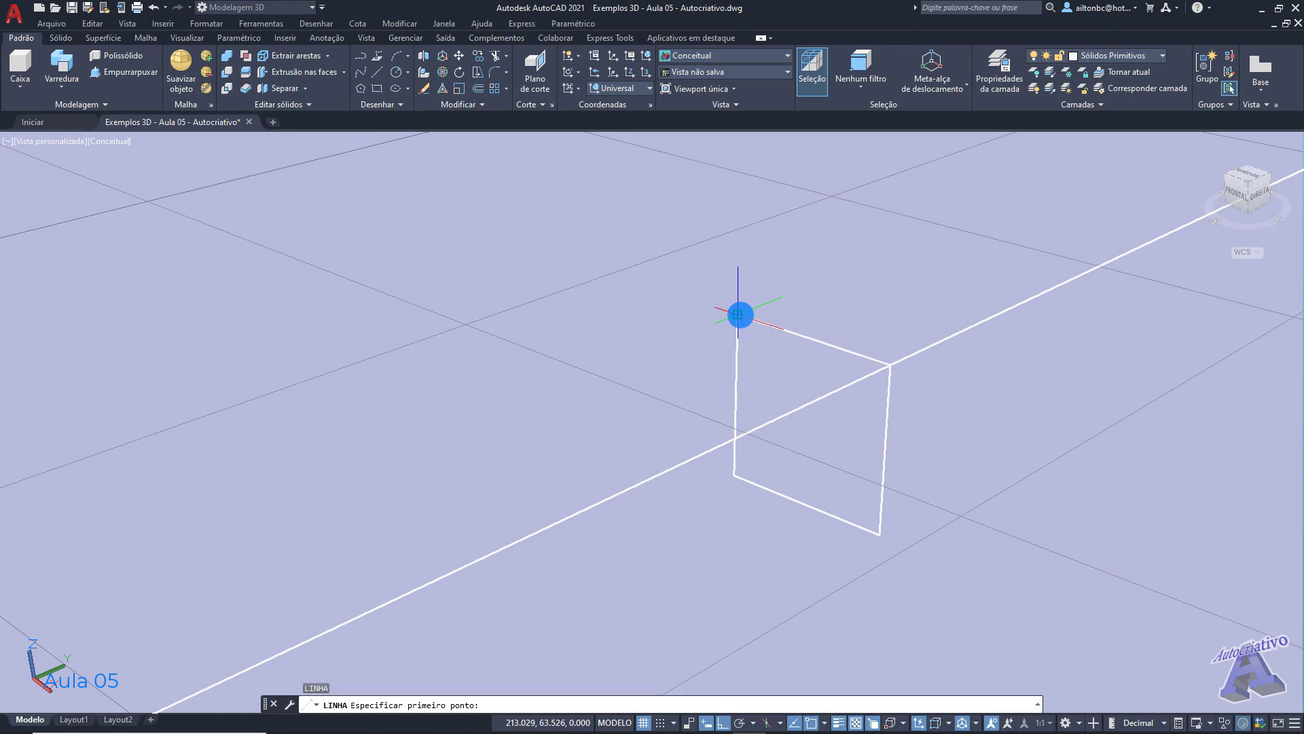
pyautogui.press('Escape')
# Step: Delete the bottom line and the inner vertical line of the small exploded rectangle
pyautogui.click(793, 514)
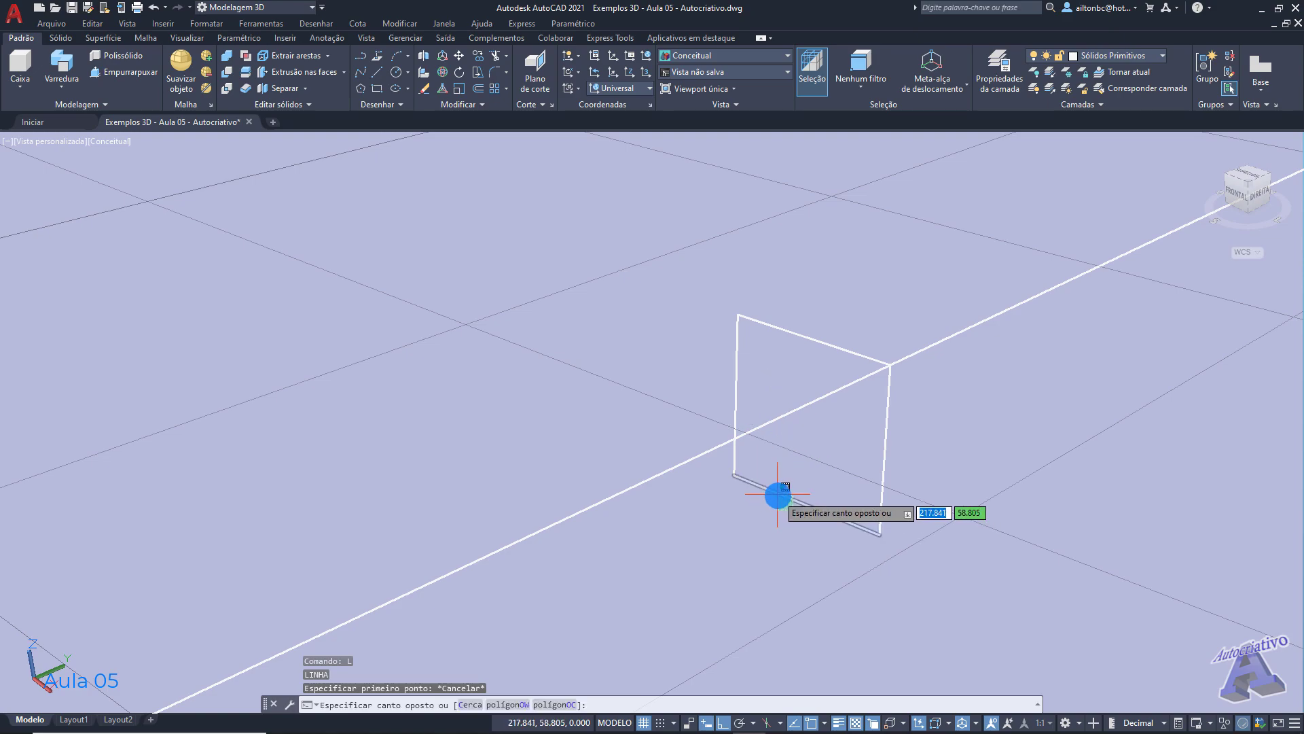
pyautogui.click(777, 494)
pyautogui.press('Delete')
pyautogui.click(736, 390)
pyautogui.press('Delete')
# Step: Draw a stepped chain of lines from the free end of the profile's top line down to the lower end of its outer vertical line
pyautogui.write('l')
pyautogui.press('Return')
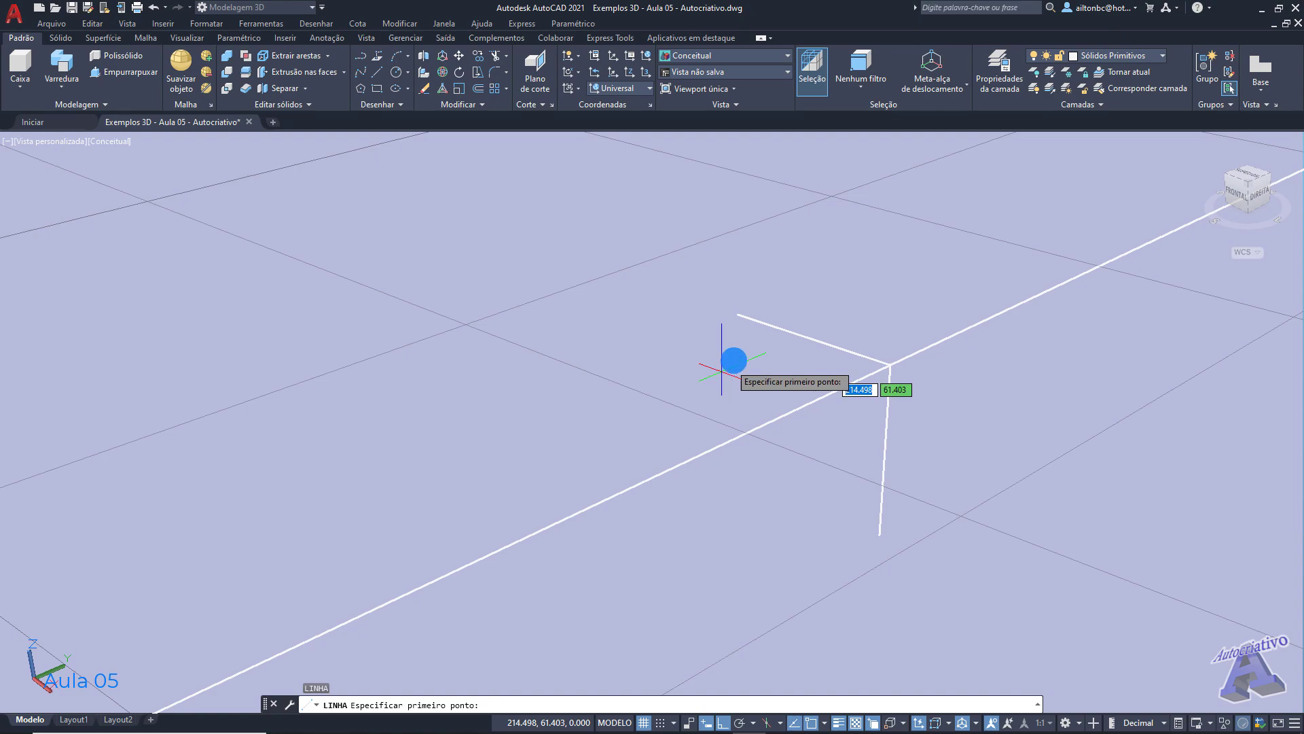
pyautogui.click(739, 315)
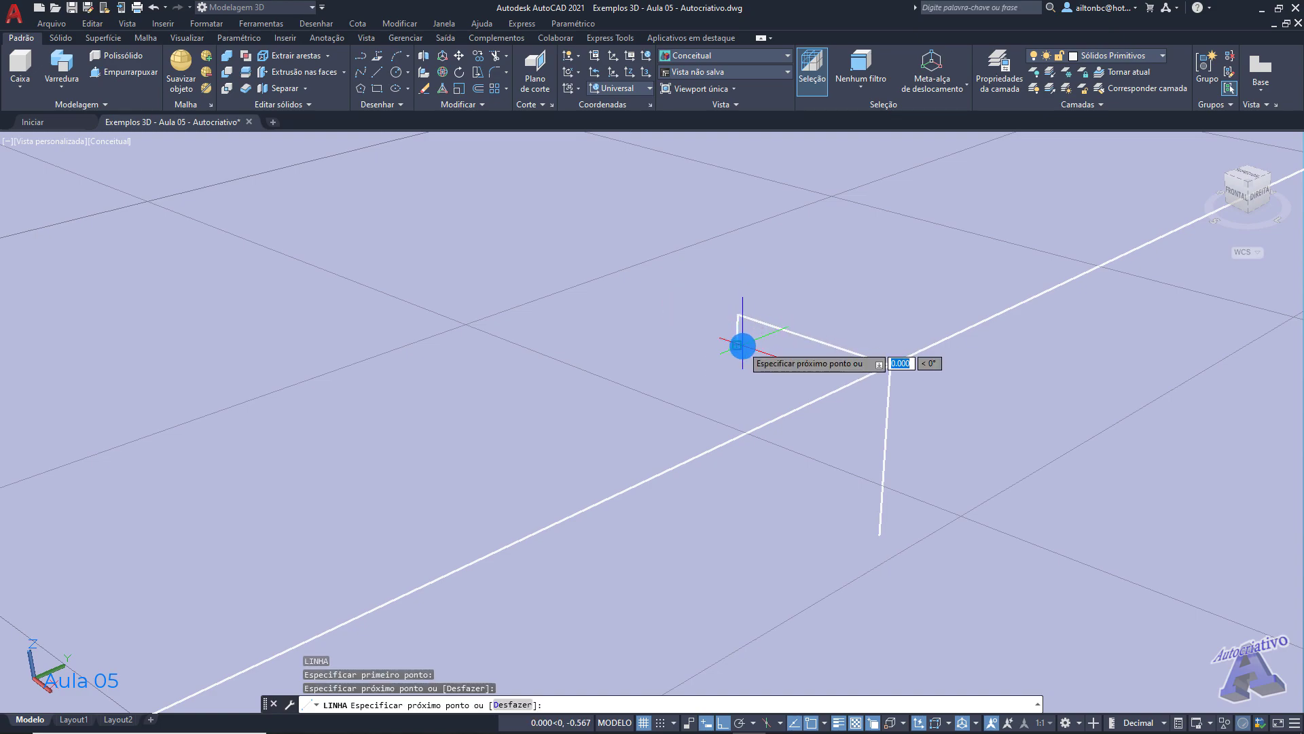
pyautogui.click(738, 347)
pyautogui.click(762, 352)
pyautogui.click(762, 378)
pyautogui.click(788, 388)
pyautogui.click(787, 450)
pyautogui.click(834, 496)
pyautogui.click(878, 535)
pyautogui.press('Escape')
# Step: Join all the line segments of the small stepped profile into a single polyline with the UNIR command
pyautogui.moveTo(834, 470)
pyautogui.keyDown('shift'); pyautogui.mouseDown(button='middle')
pyautogui.moveTo(934, 423)
pyautogui.moveTo(917, 442)
pyautogui.moveTo(854, 460)
pyautogui.moveTo(833, 449)
pyautogui.mouseUp(button='middle'); pyautogui.keyUp('shift')
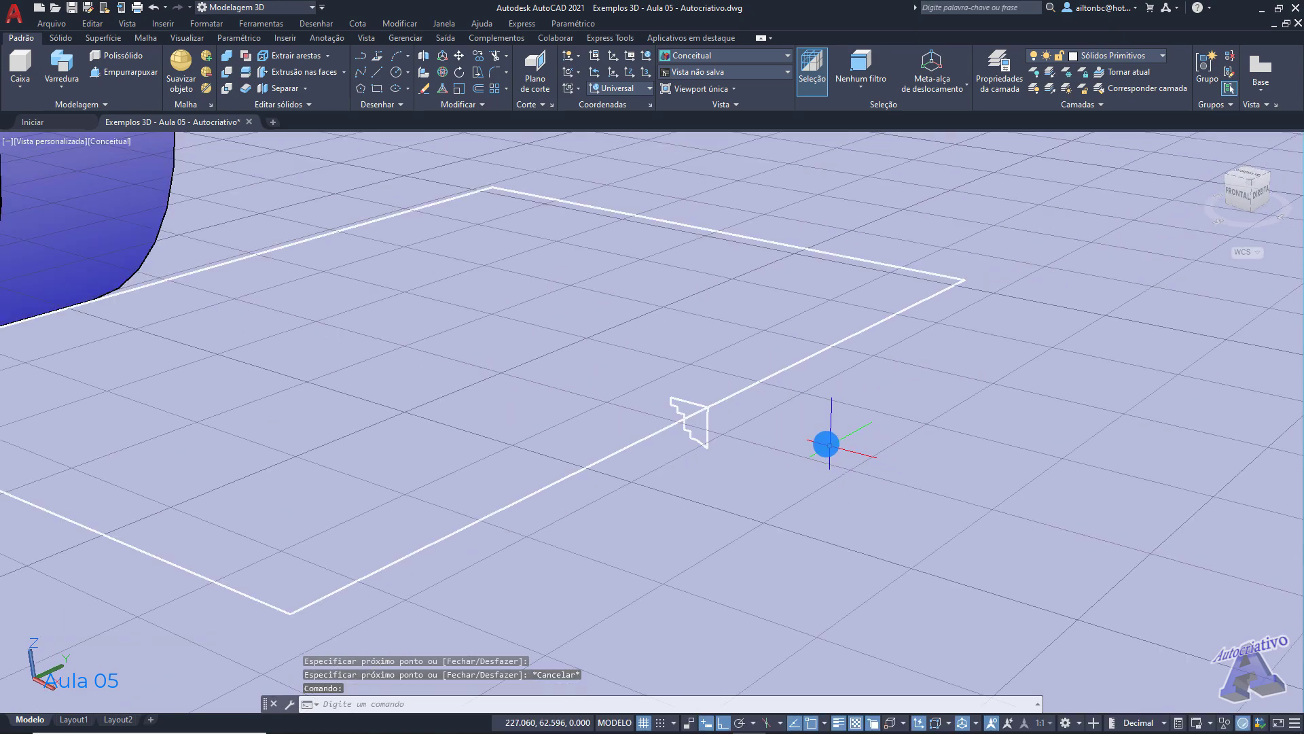
pyautogui.moveTo(687, 350); pyautogui.dragTo(796, 348, button='middle')
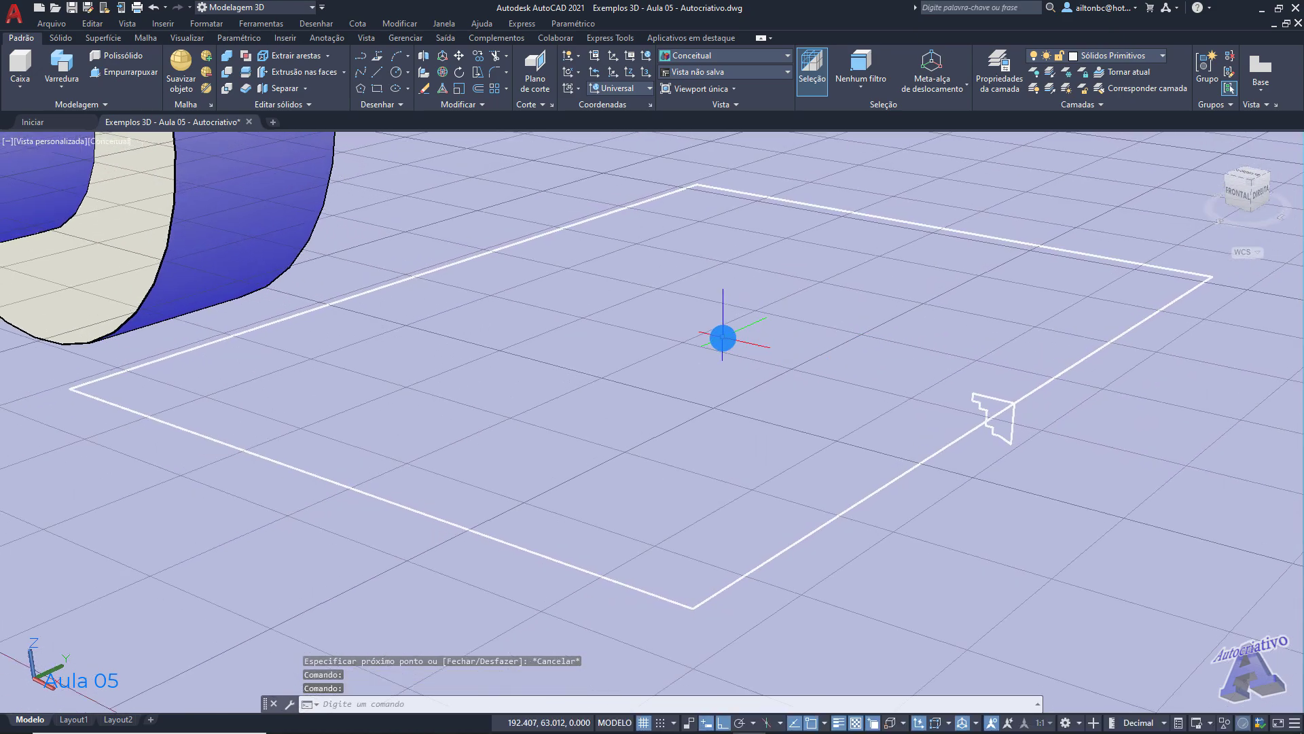
pyautogui.click(63, 67)
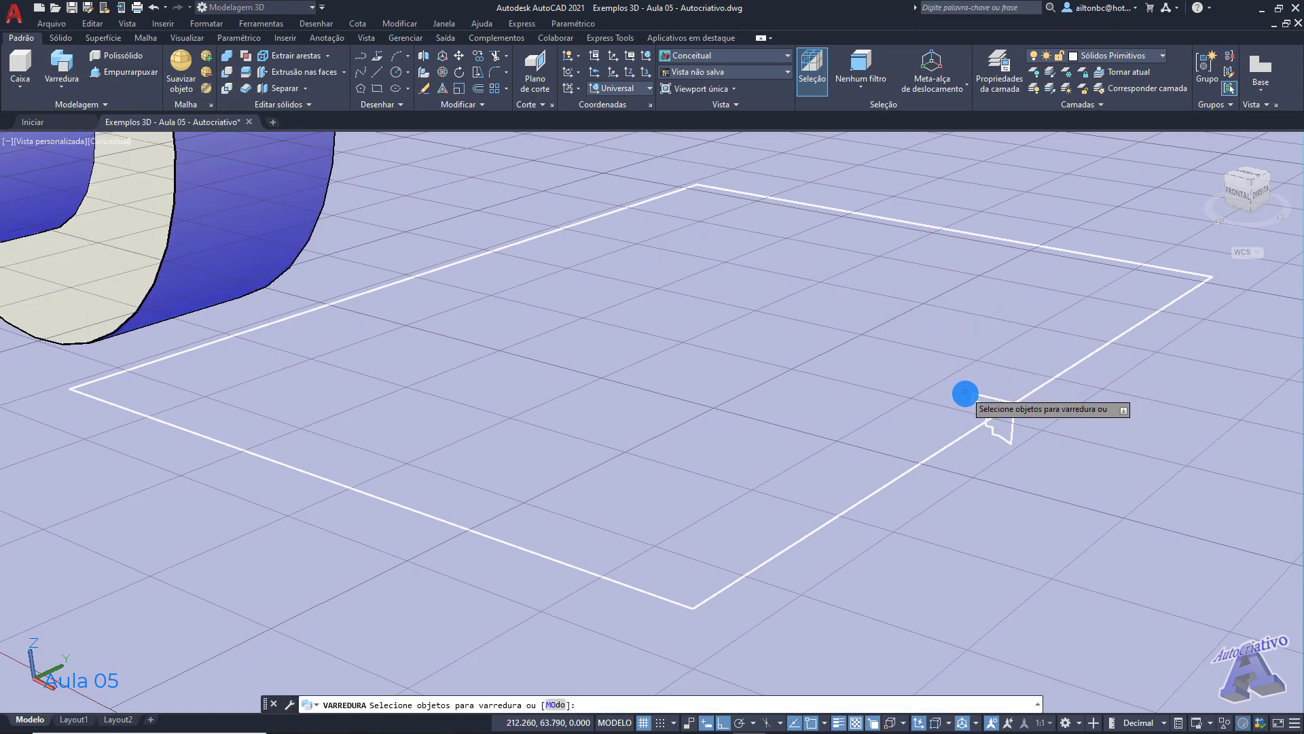
pyautogui.press('Escape')
pyautogui.scroll(2, 991, 400)
pyautogui.scroll(3, 1107, 413)
pyautogui.click(958, 383)
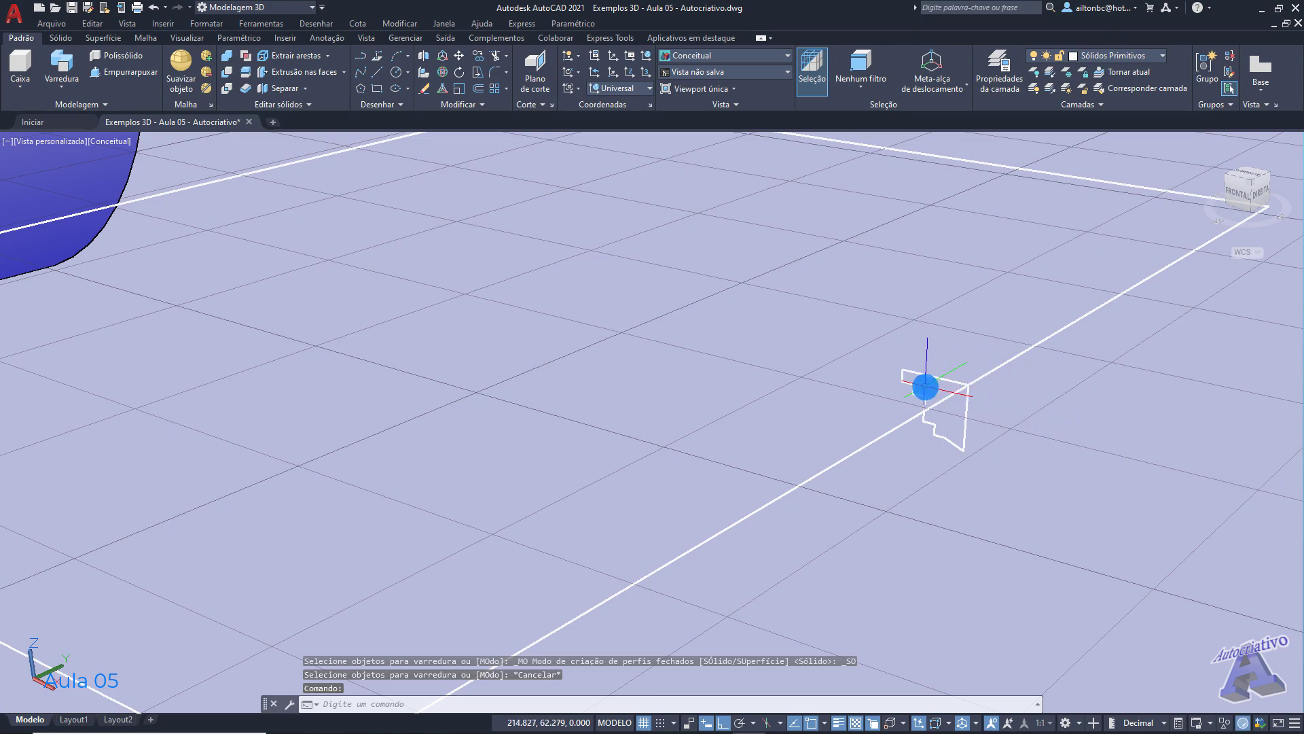
pyautogui.click(981, 455)
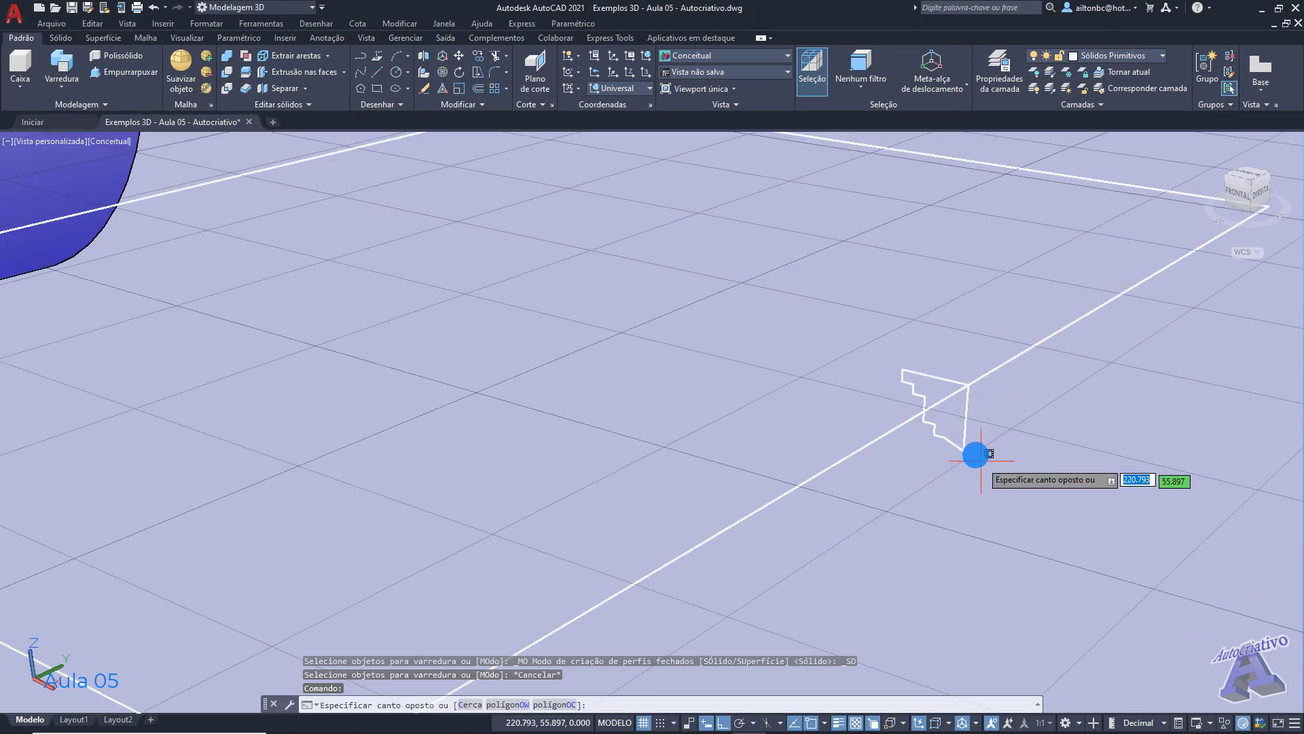
pyautogui.scroll(3, 930, 405)
pyautogui.scroll(-3, 929, 406)
pyautogui.click(925, 401)
pyautogui.click(918, 403)
pyautogui.click(896, 358)
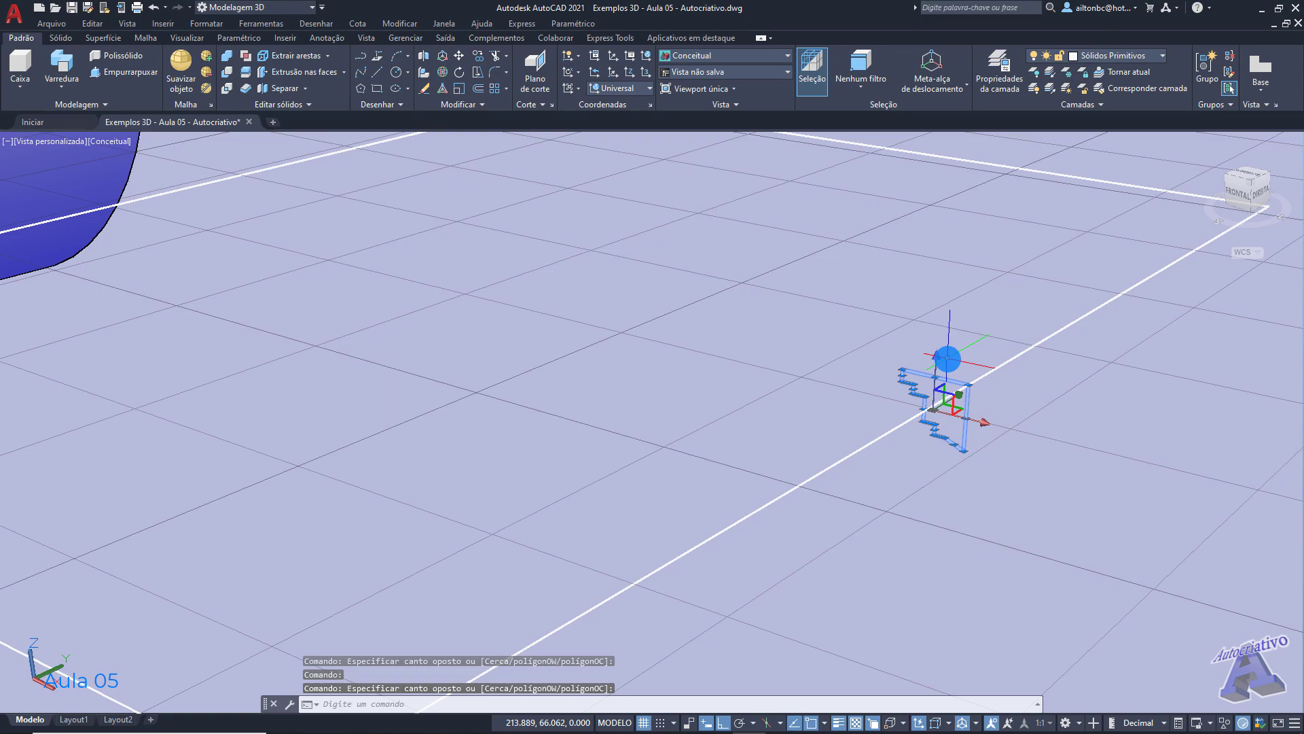
pyautogui.write('unir')
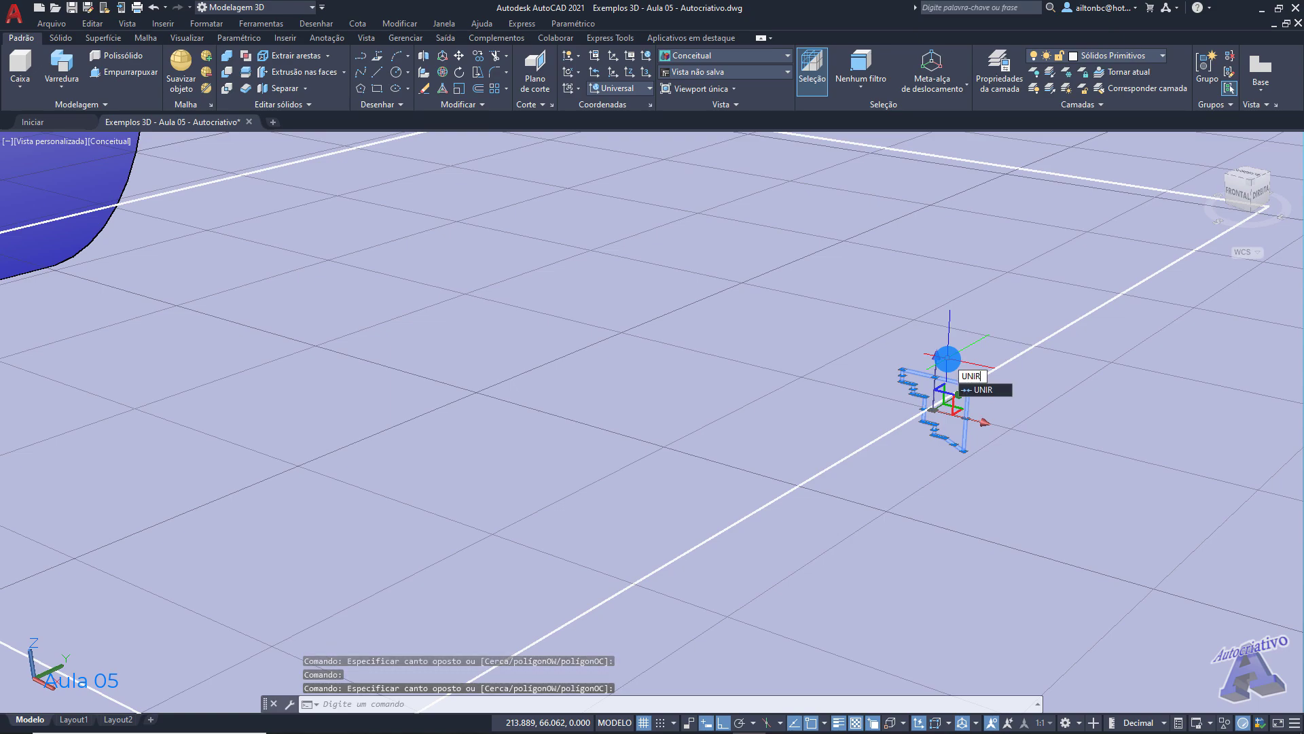
pyautogui.press('Return')
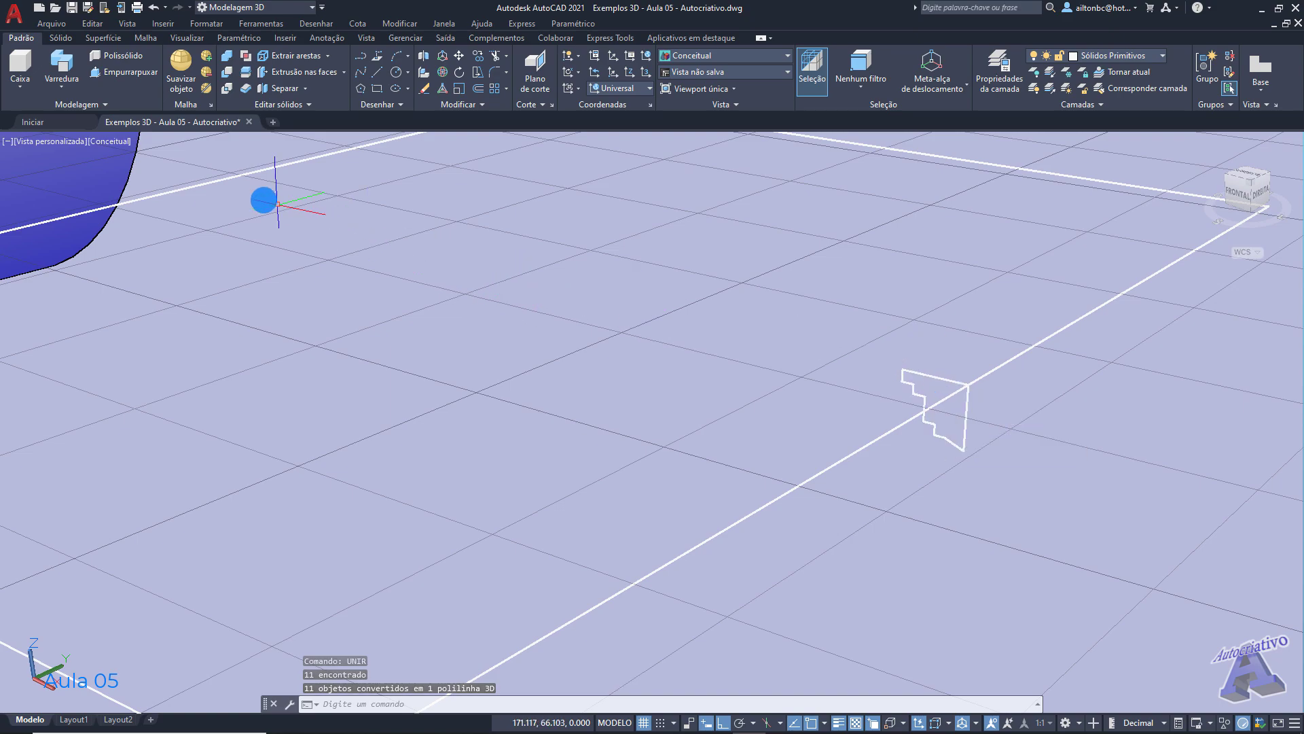
# Step: Sweep the joined stepped profile along the large rectangle to form a solid moulded frame
pyautogui.click(73, 70)
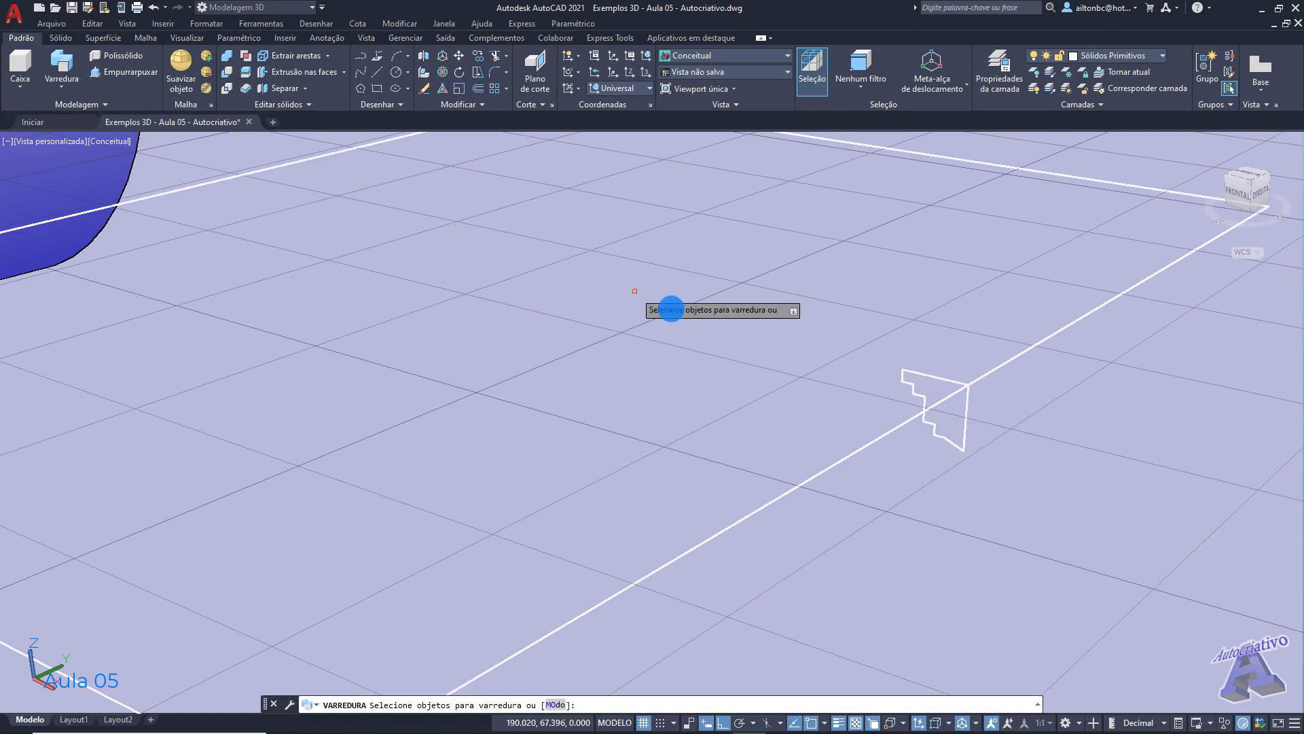
pyautogui.click(929, 376)
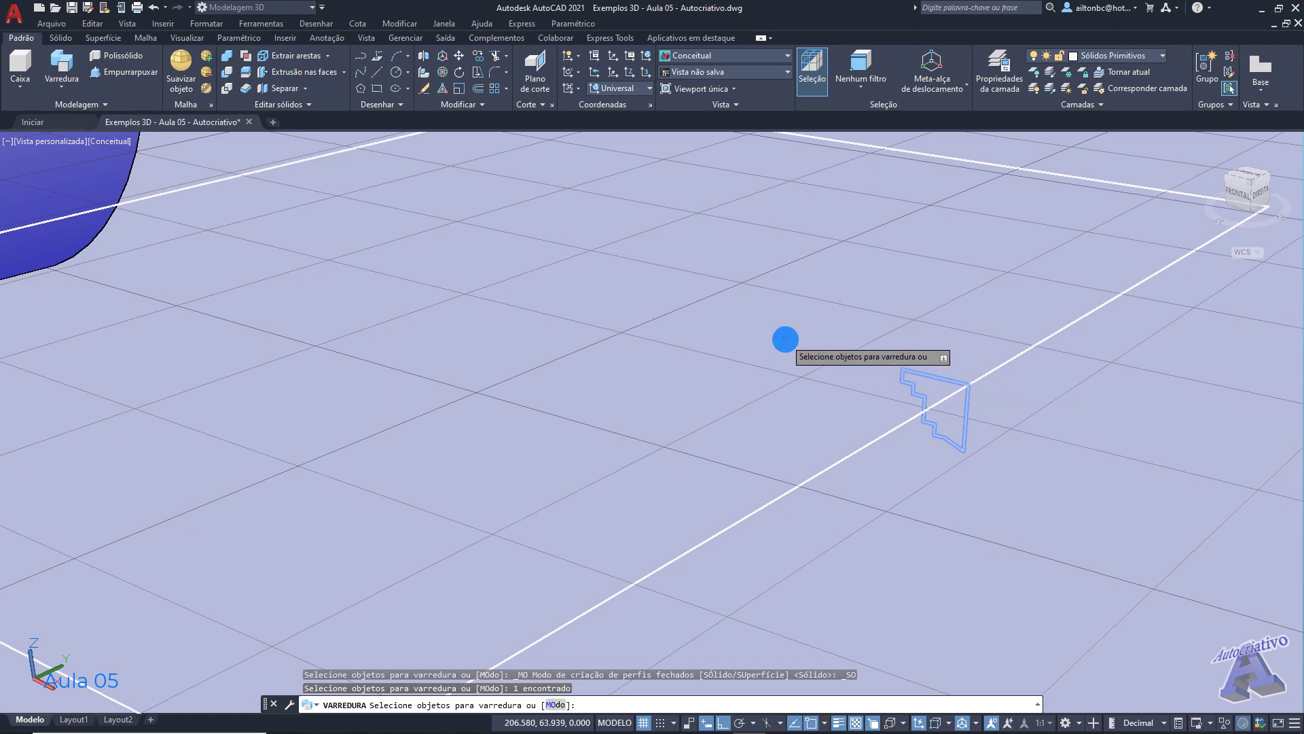
pyautogui.press('Return')
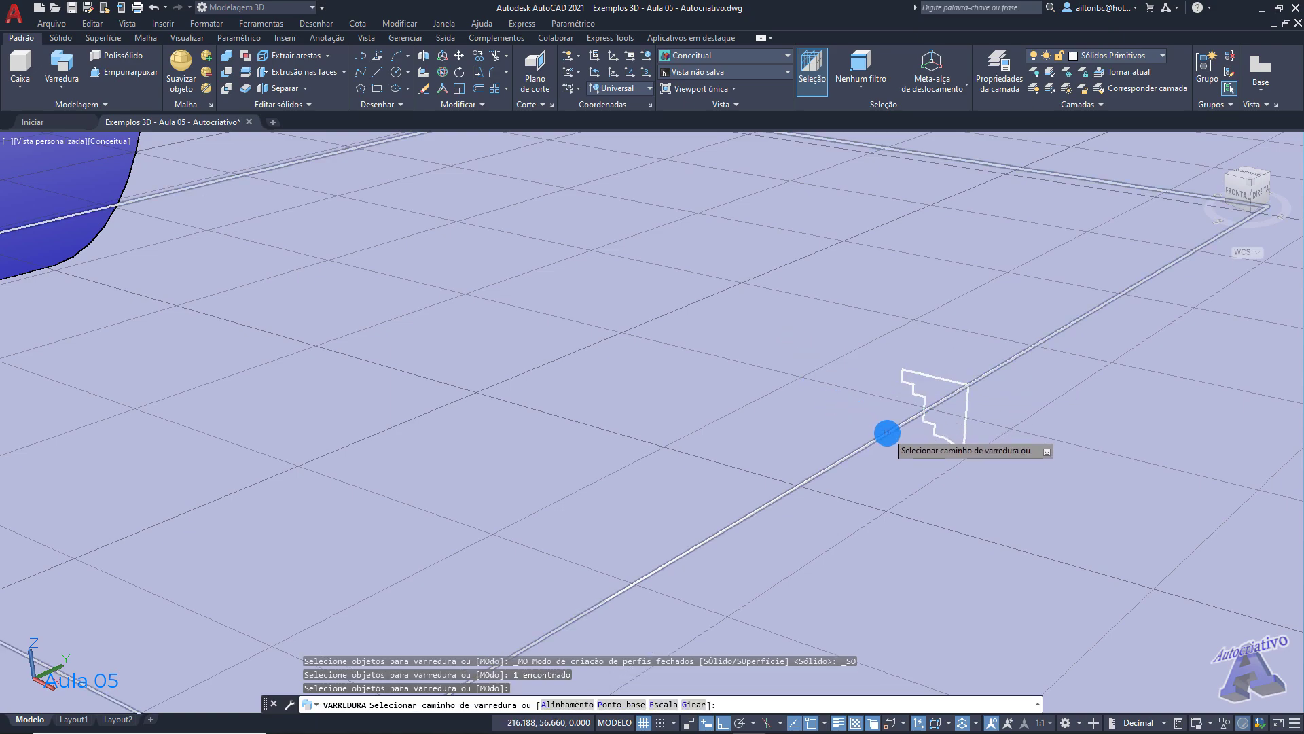
pyautogui.click(887, 432)
# Step: Examine the swept frame from above and from below, and view it alongside the other example solids
pyautogui.keyDown('shift'); pyautogui.moveTo(880, 431); pyautogui.dragTo(771, 328, button='middle'); pyautogui.keyUp('shift')
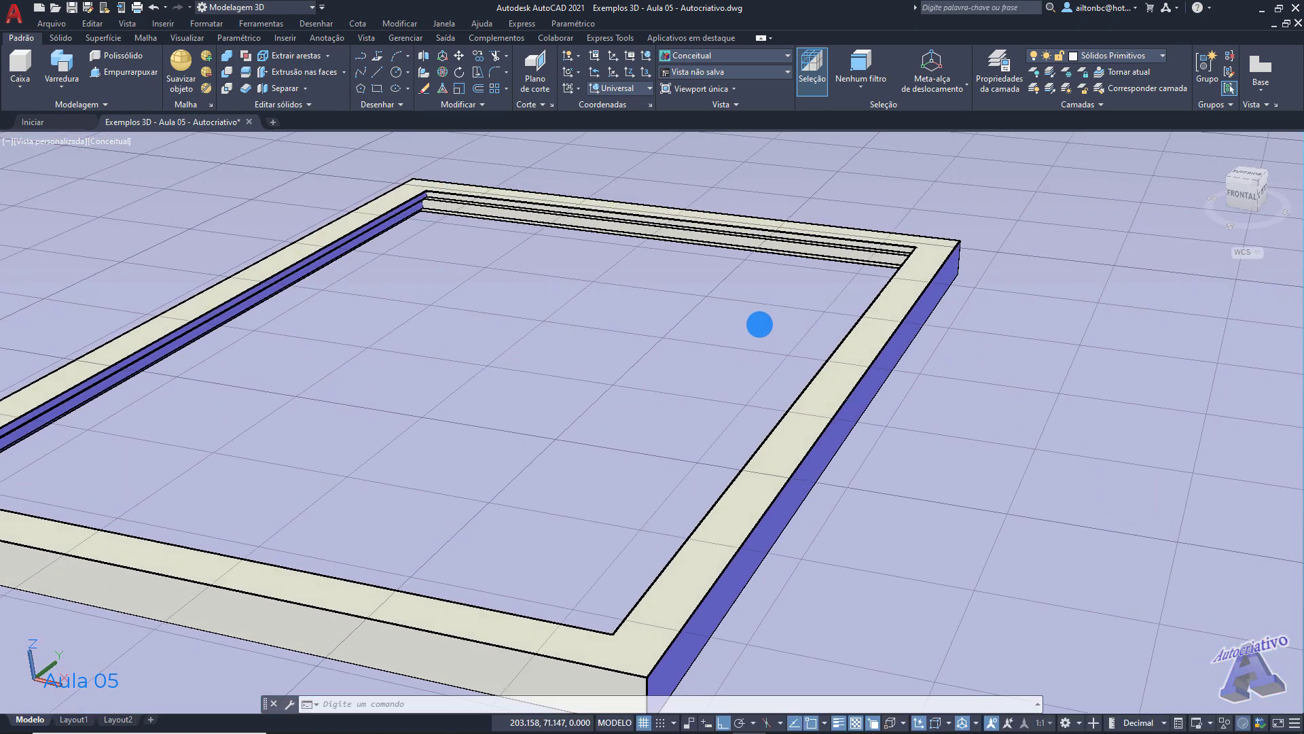
pyautogui.keyDown('shift'); pyautogui.moveTo(637, 281); pyautogui.dragTo(591, 381, button='middle'); pyautogui.keyUp('shift')
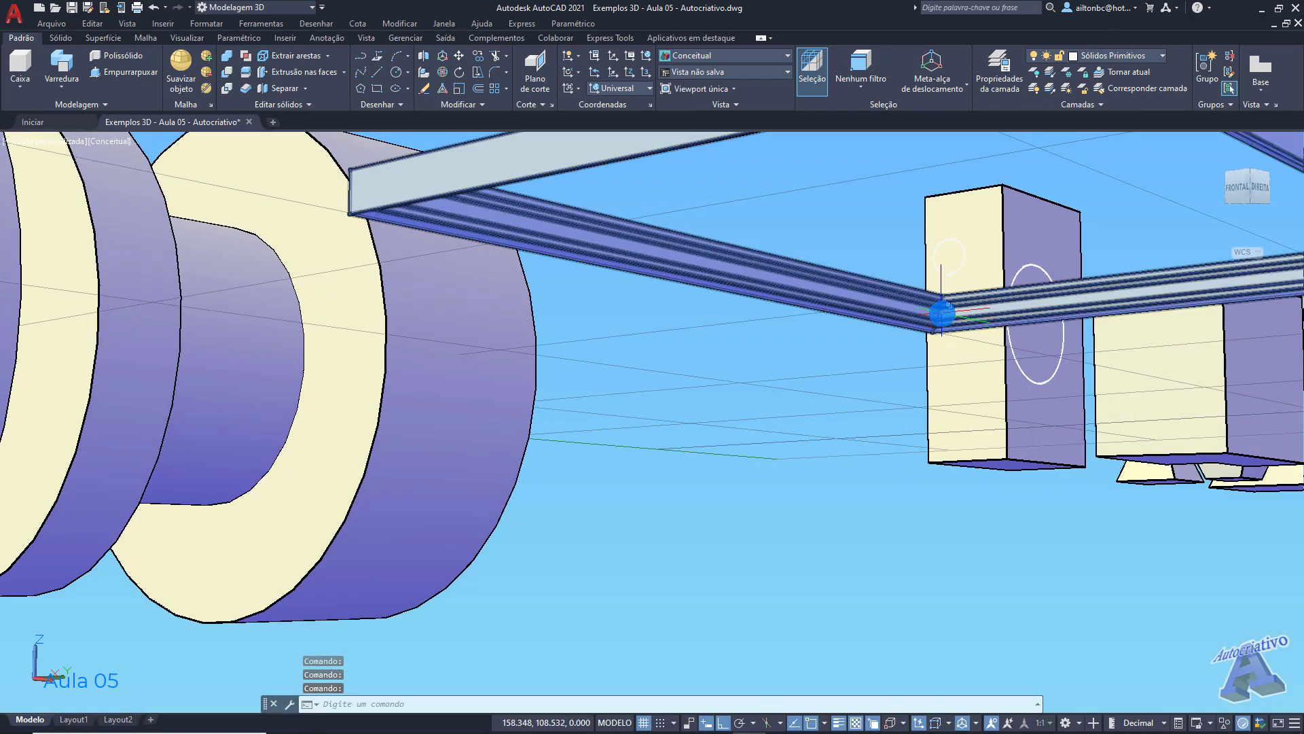
pyautogui.scroll(2, 941, 313)
pyautogui.keyDown('shift'); pyautogui.moveTo(1019, 291); pyautogui.dragTo(783, 419, button='middle'); pyautogui.keyUp('shift')
pyautogui.scroll(-3, 843, 392)
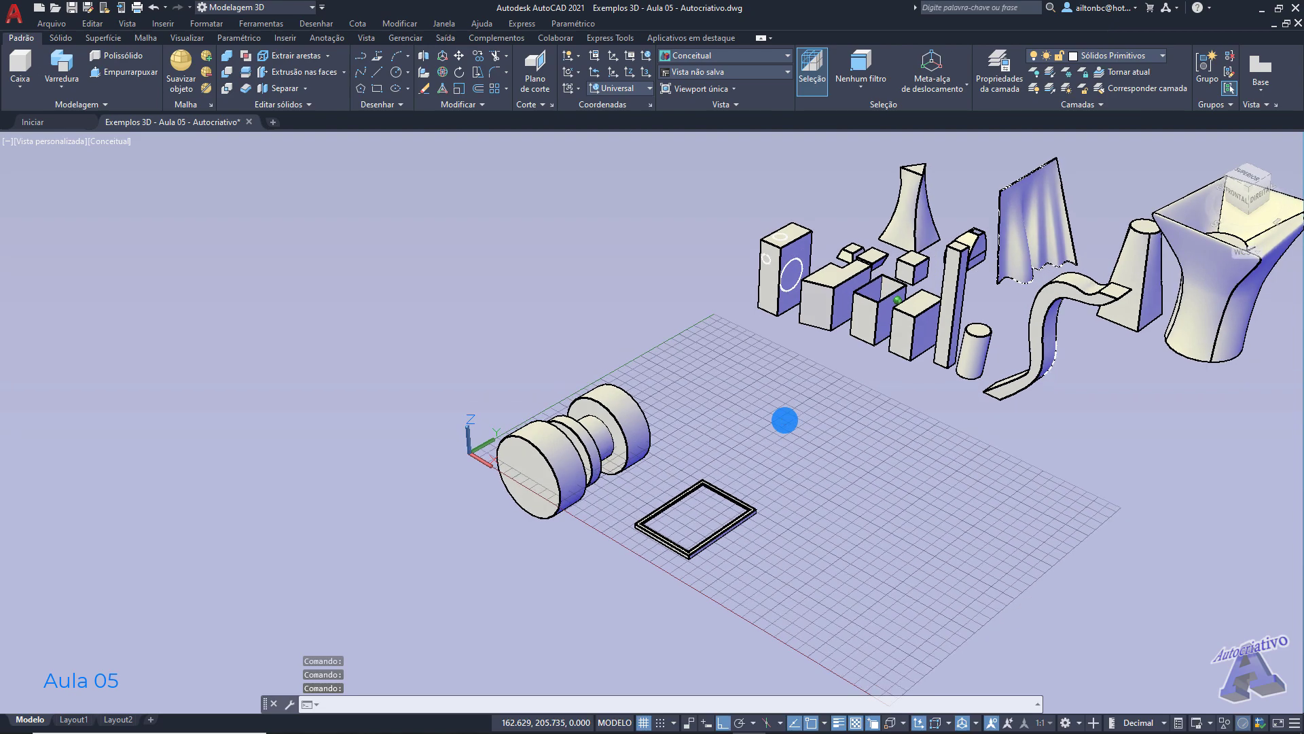
pyautogui.click(62, 86)
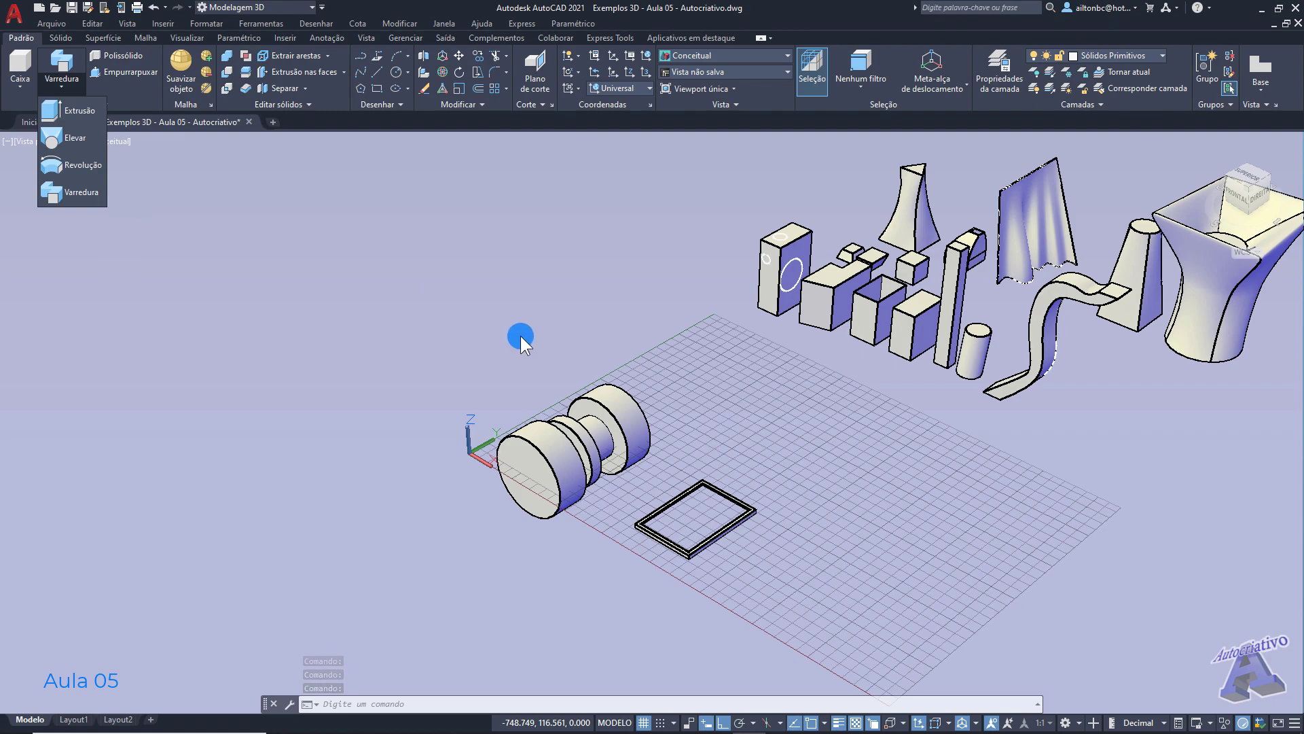
pyautogui.click(837, 440)
pyautogui.moveTo(828, 430); pyautogui.dragTo(713, 454, button='middle')
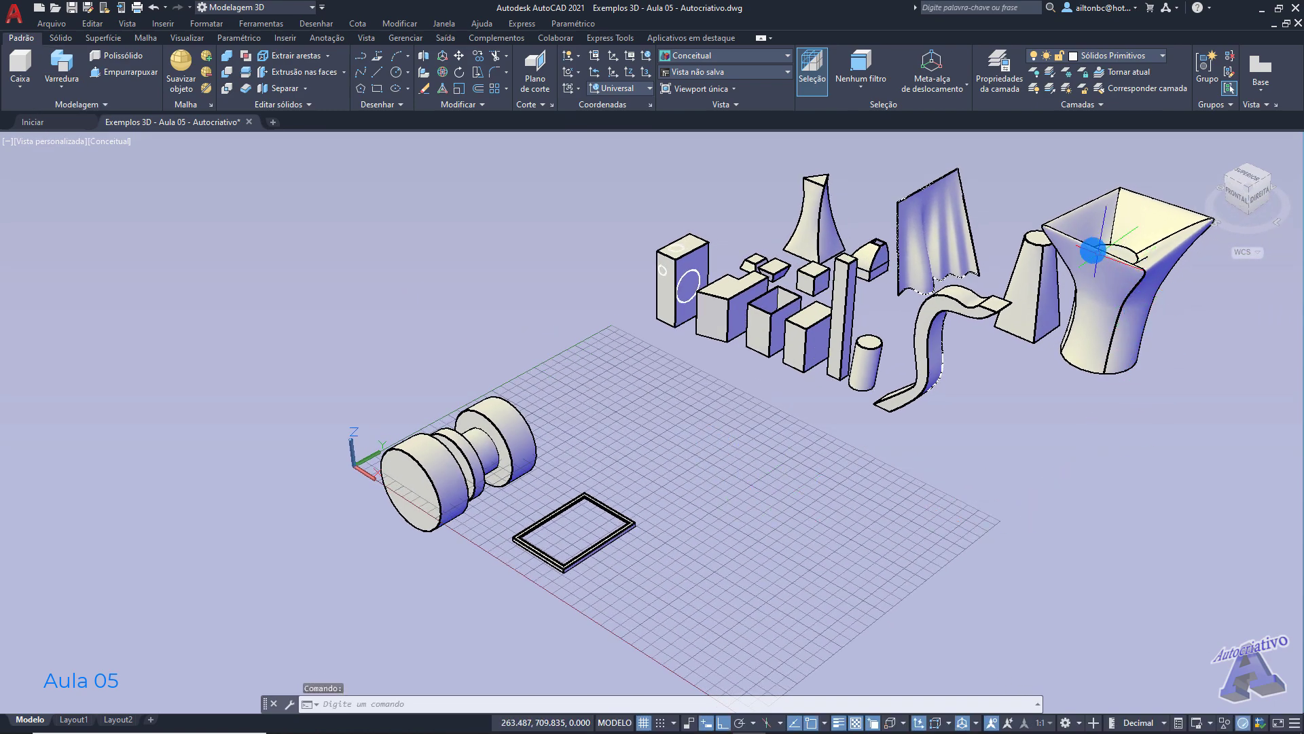